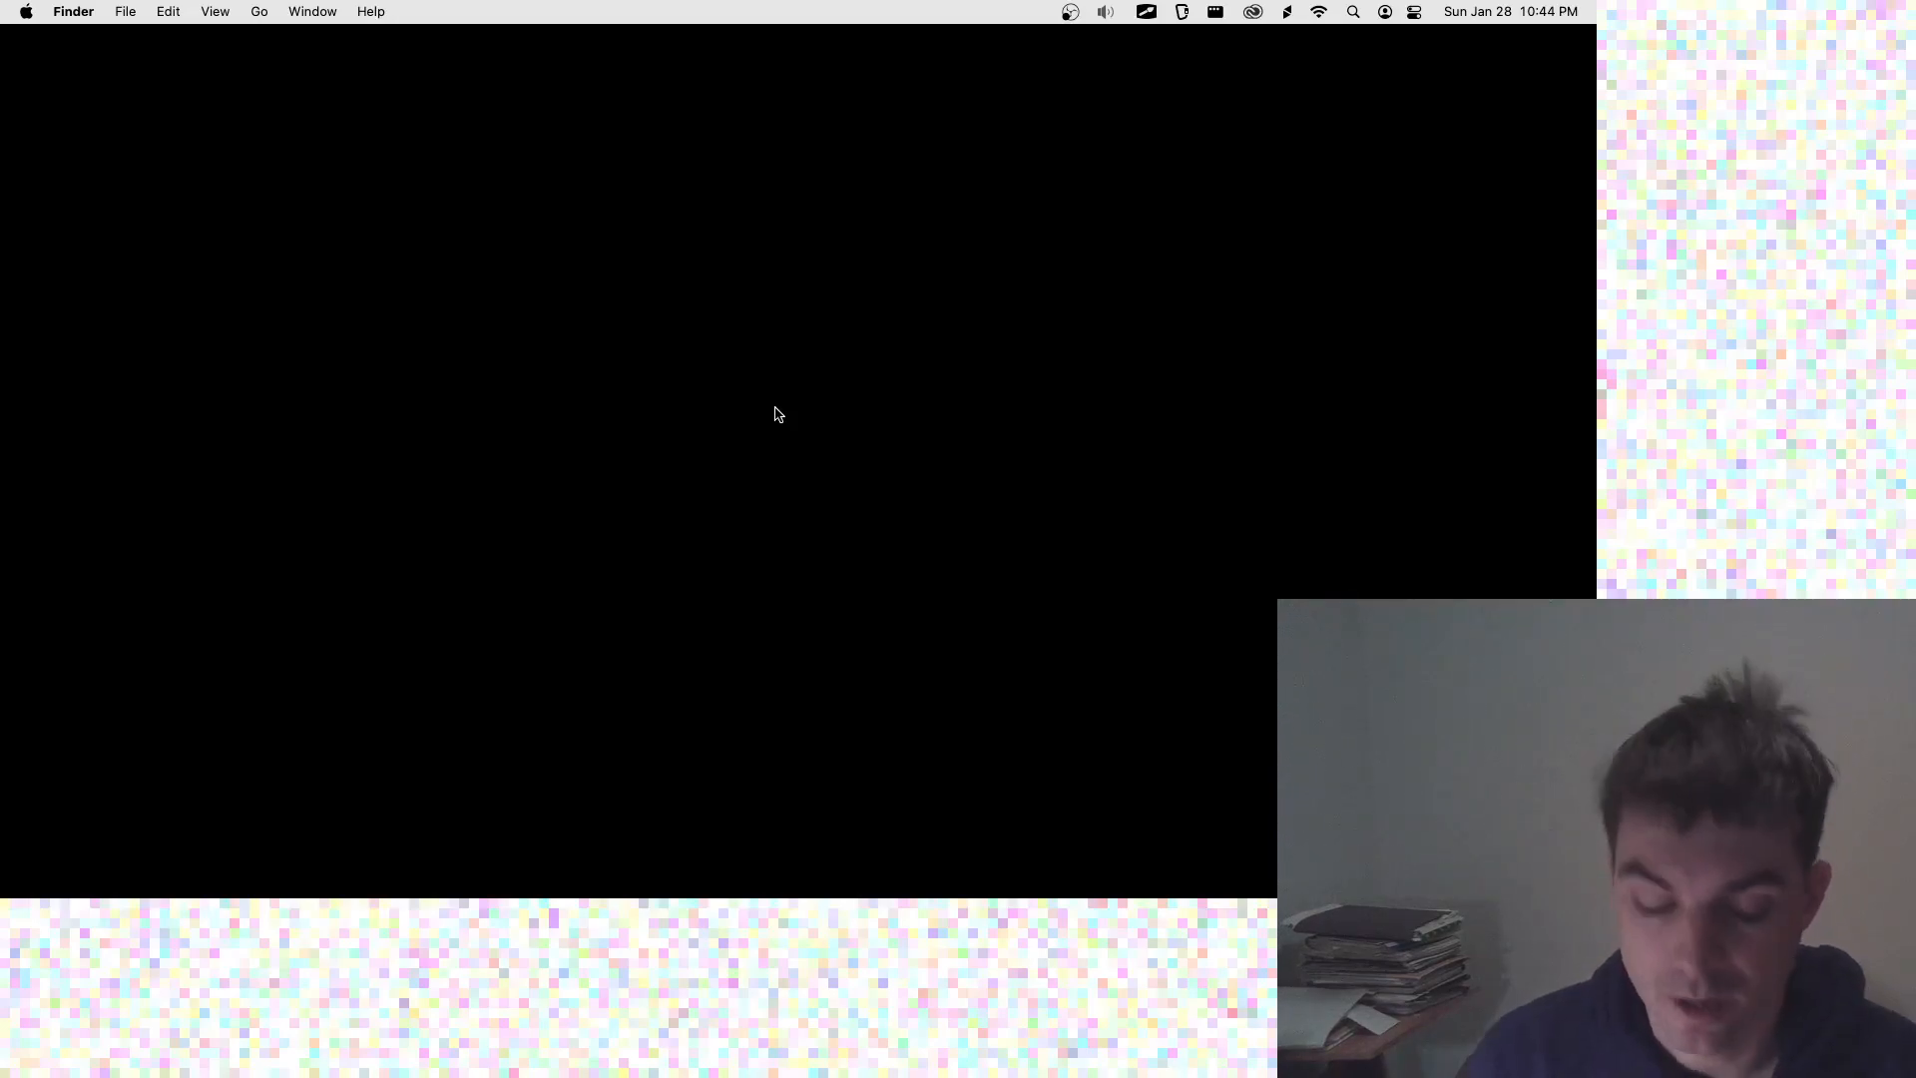
- Open TextEdit and create a new blank document in plain text format
{"action": "key", "text": "super+space"}
{"action": "type", "text": "textEdit"}
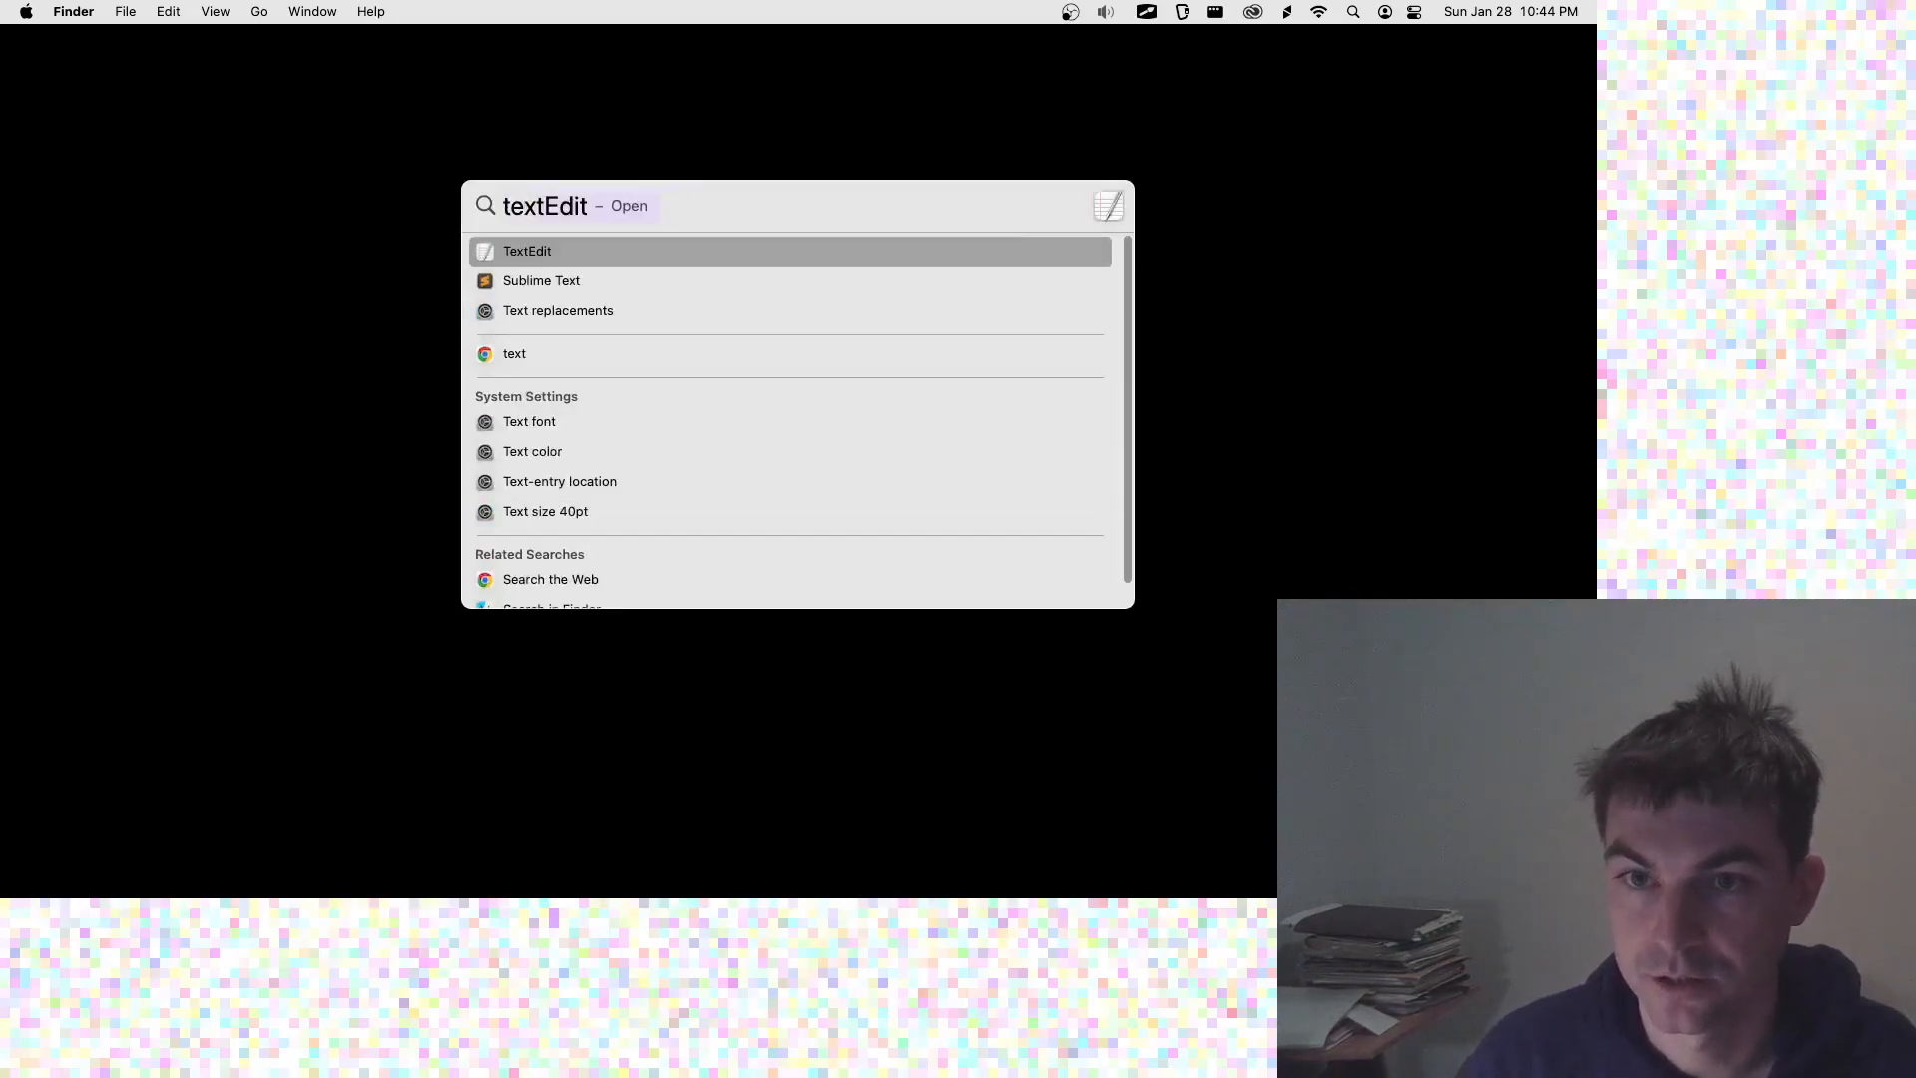
{"action": "key", "text": "Return"}
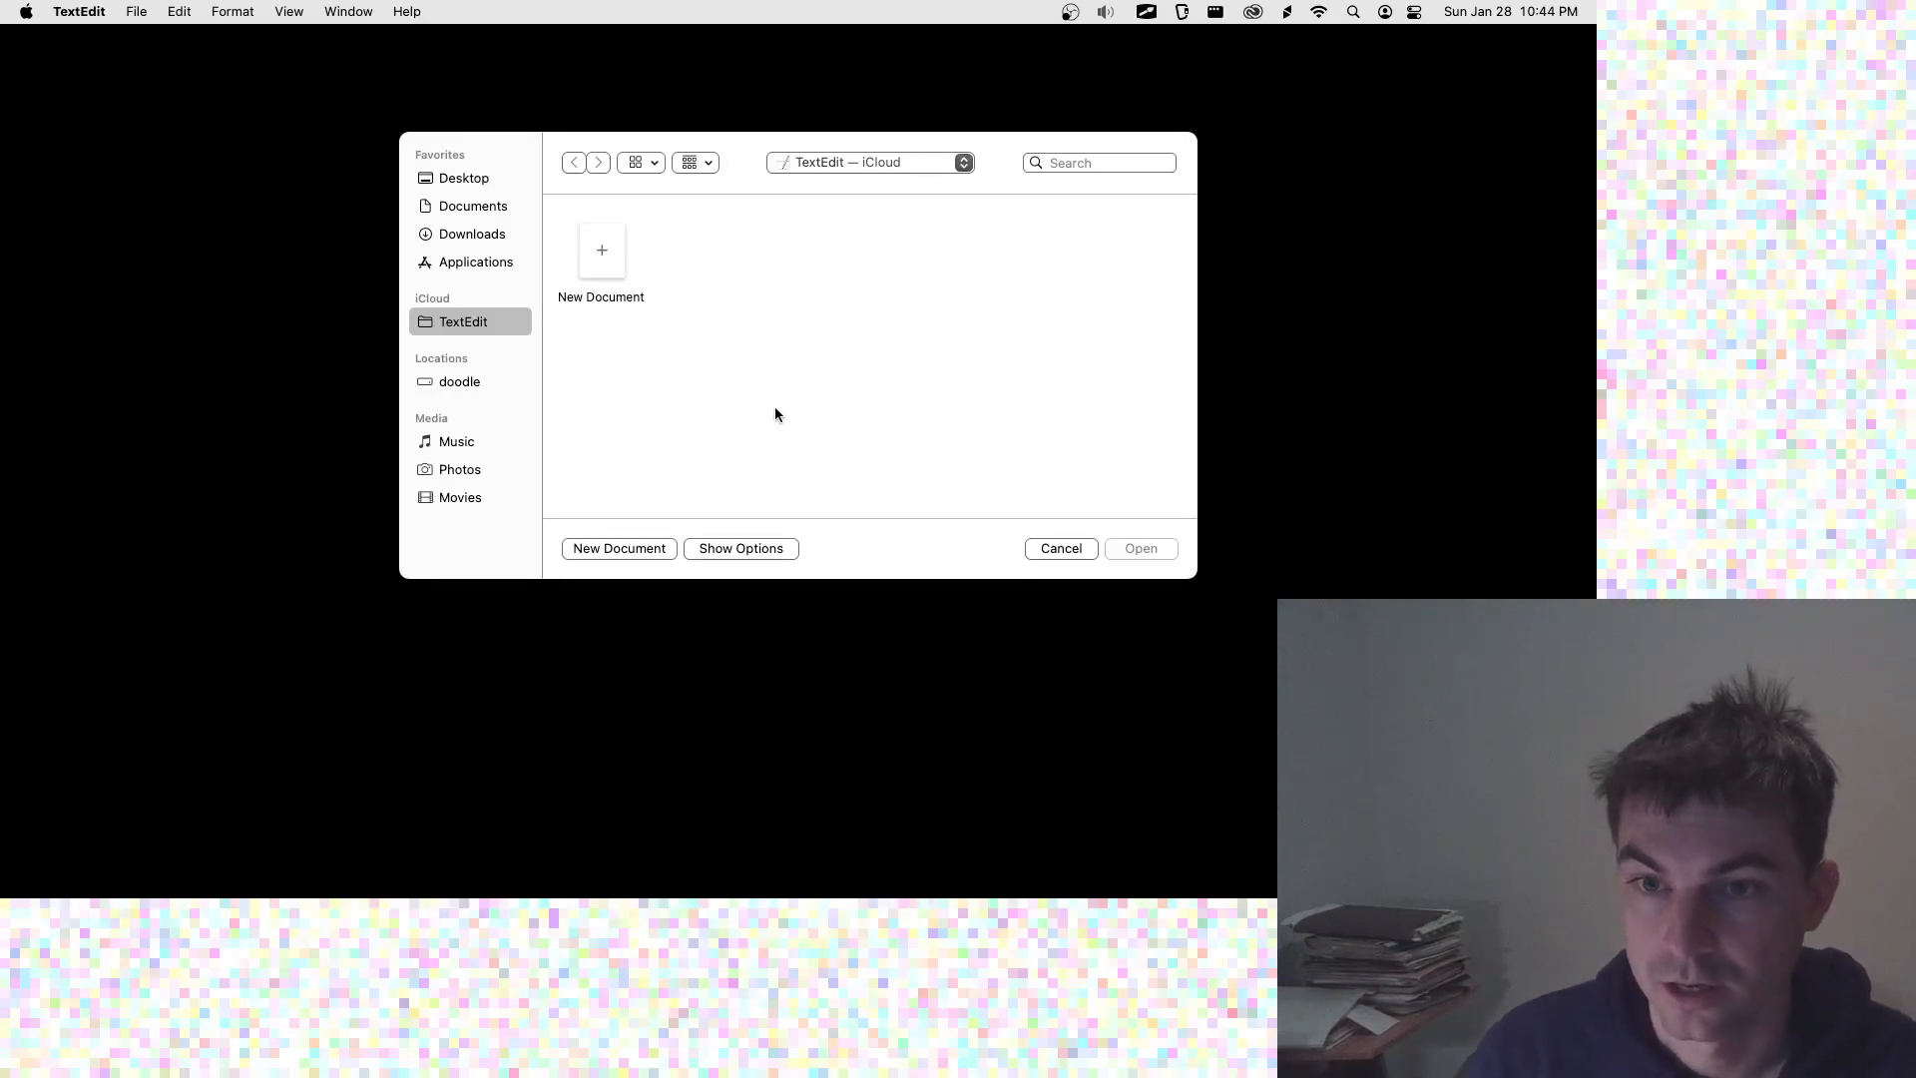
{"action": "left_click", "coordinate": [641, 548]}
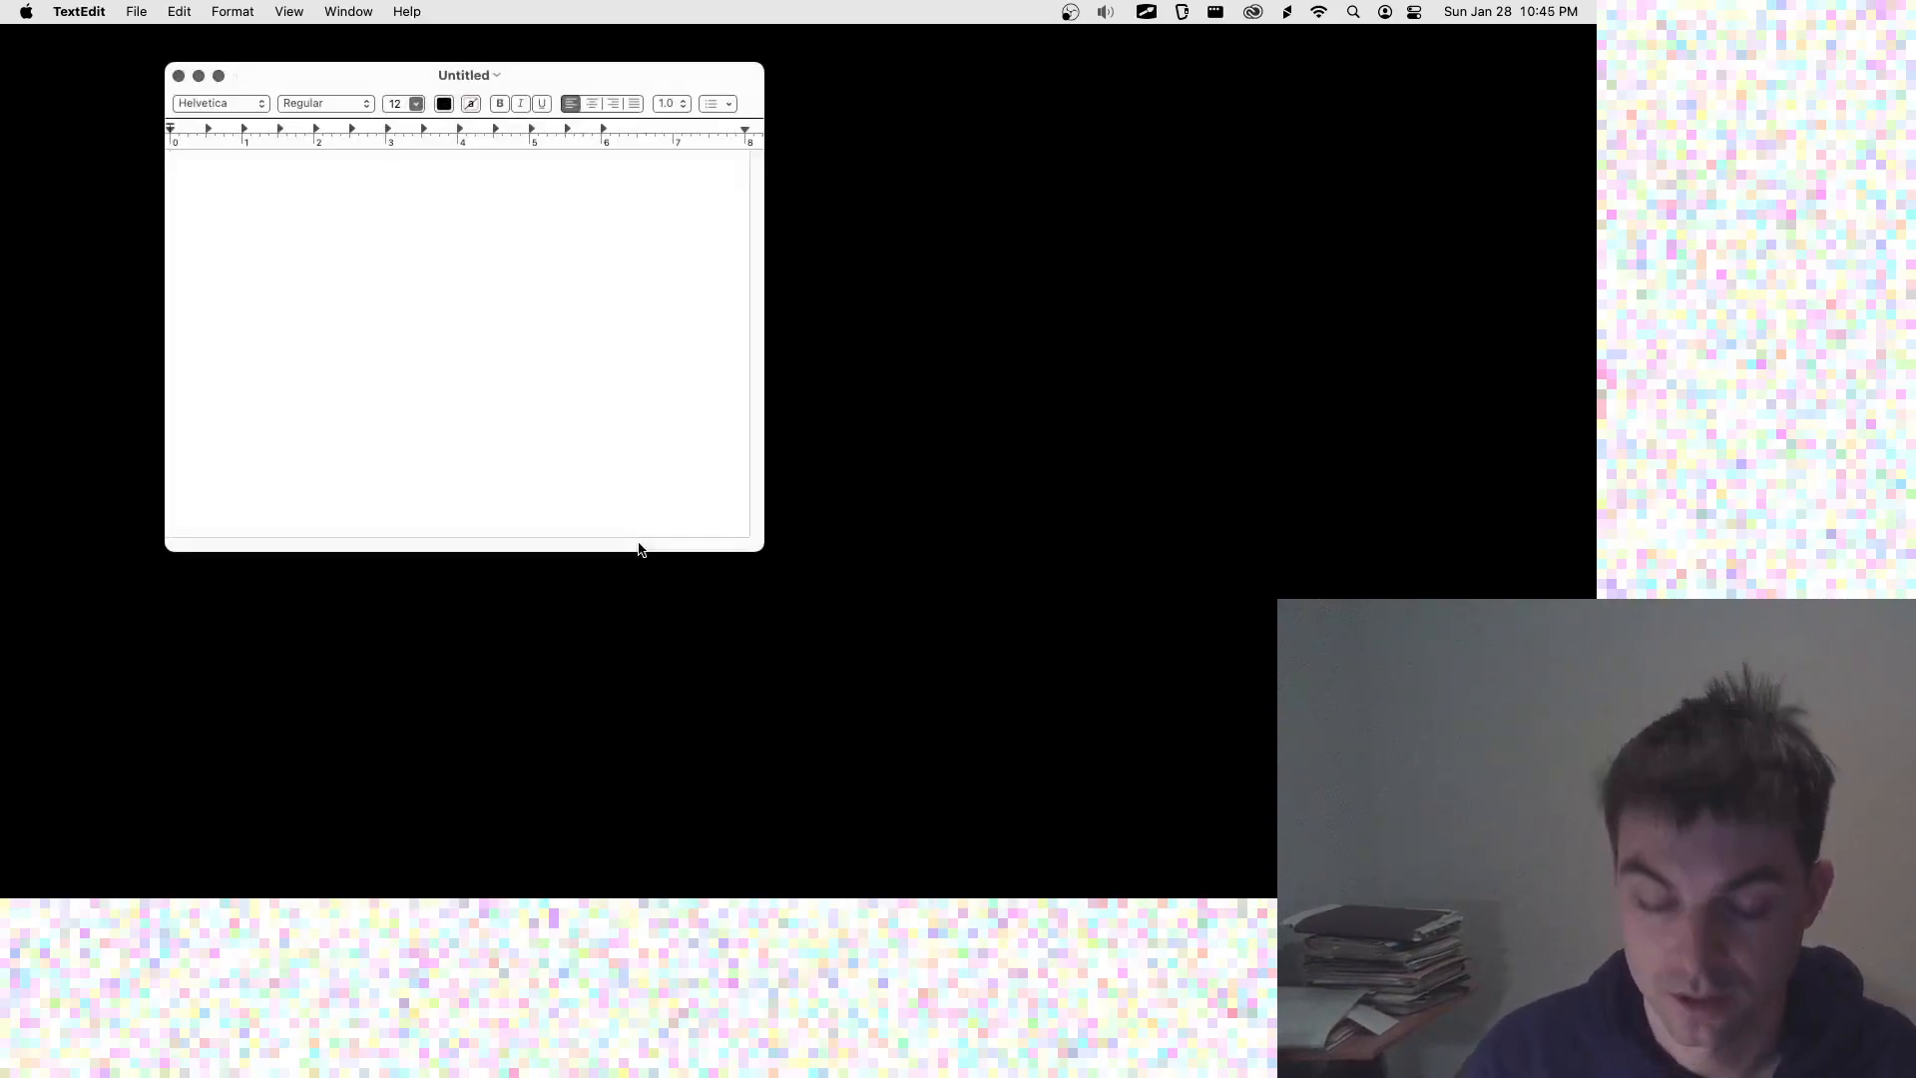
{"action": "key", "text": "super+shift+t"}
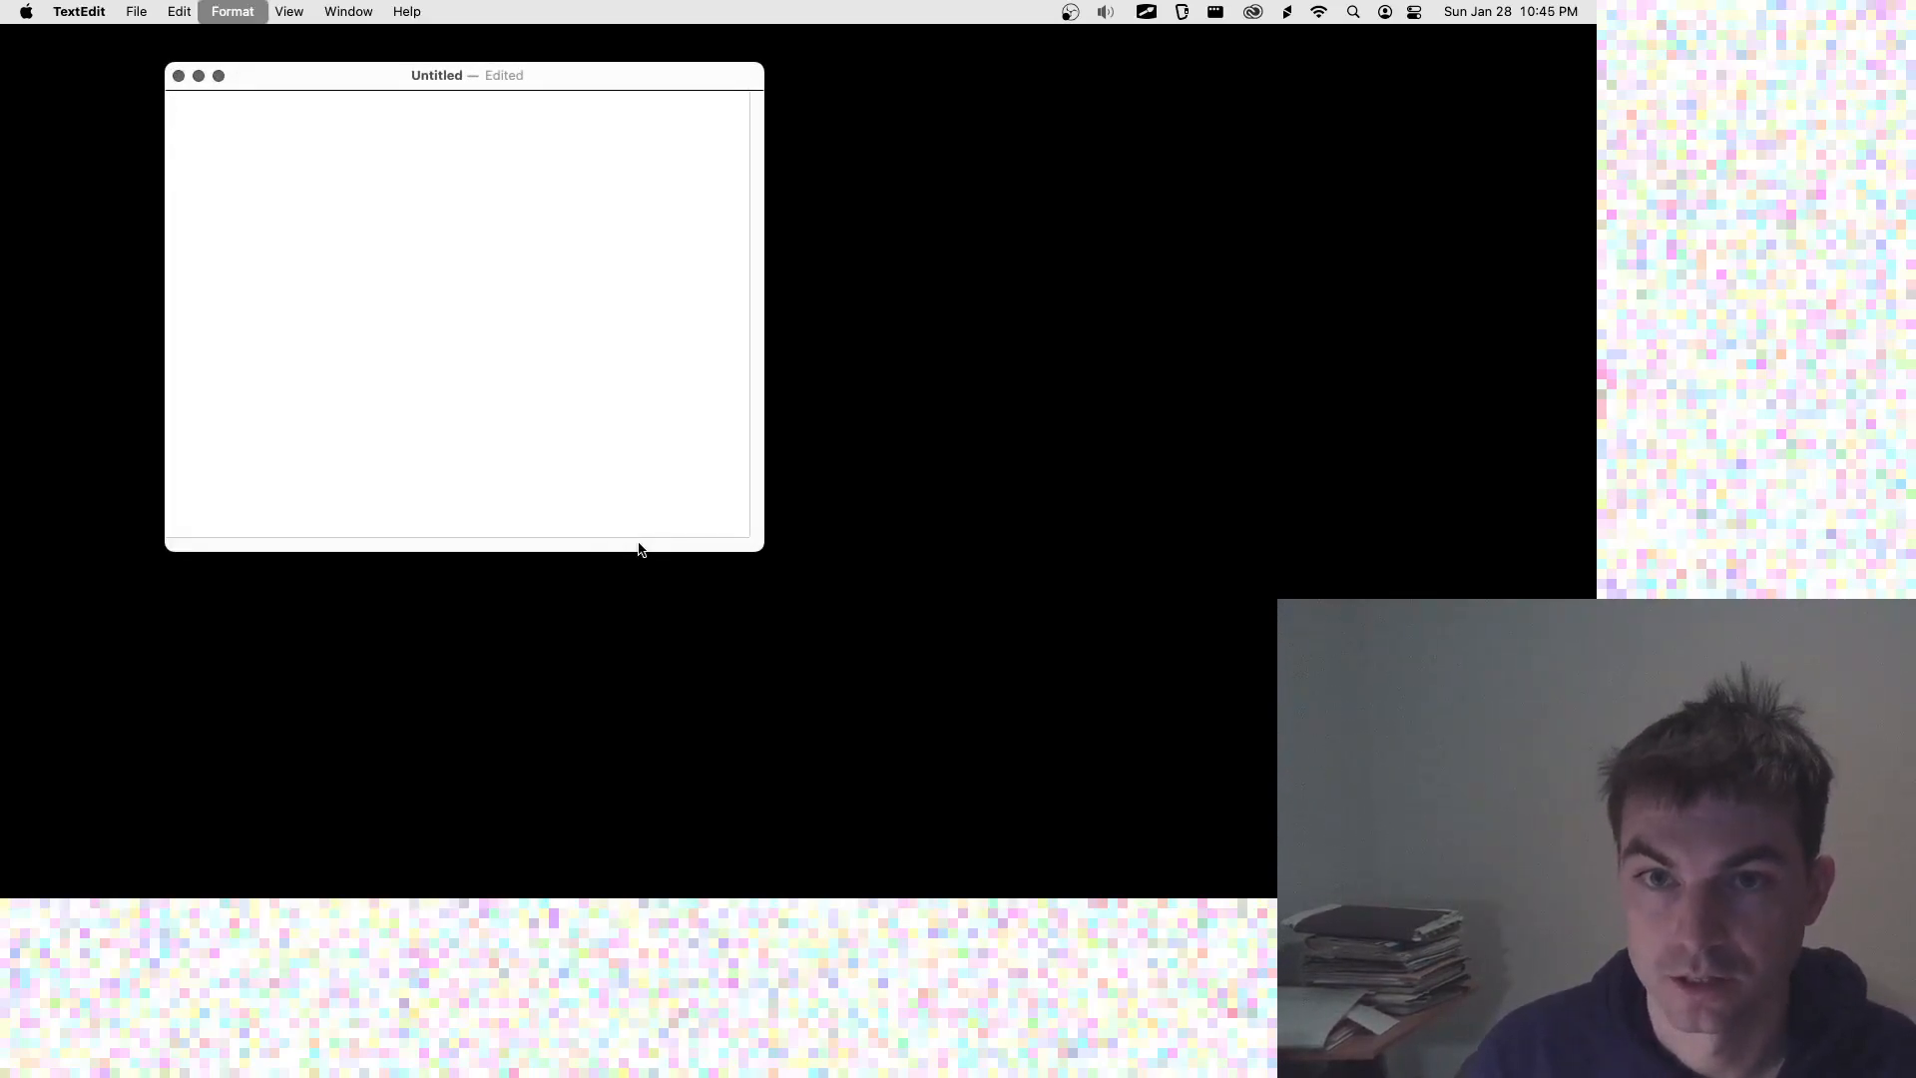
- Write "1 file organization" as the first line of the document and enlarge the text display
{"action": "type", "text": "1"}
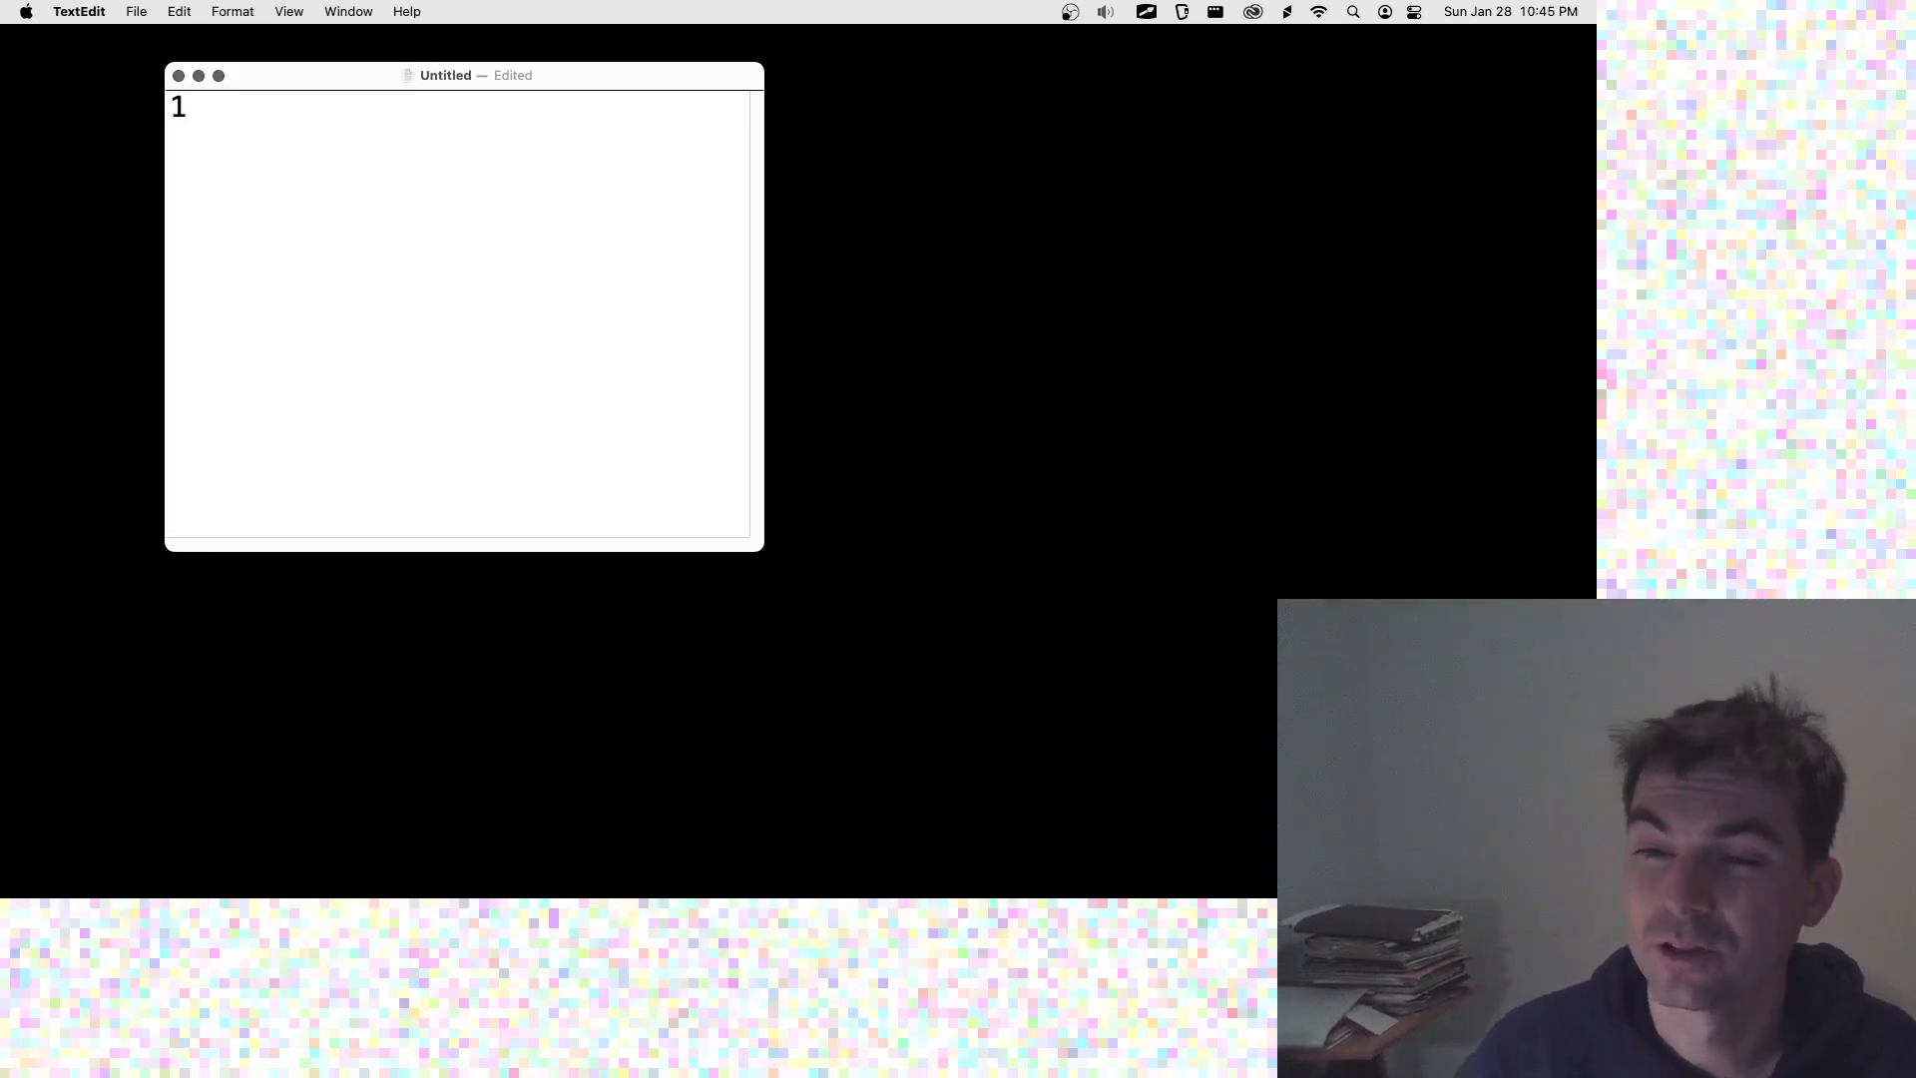
{"action": "type", "text": " file"}
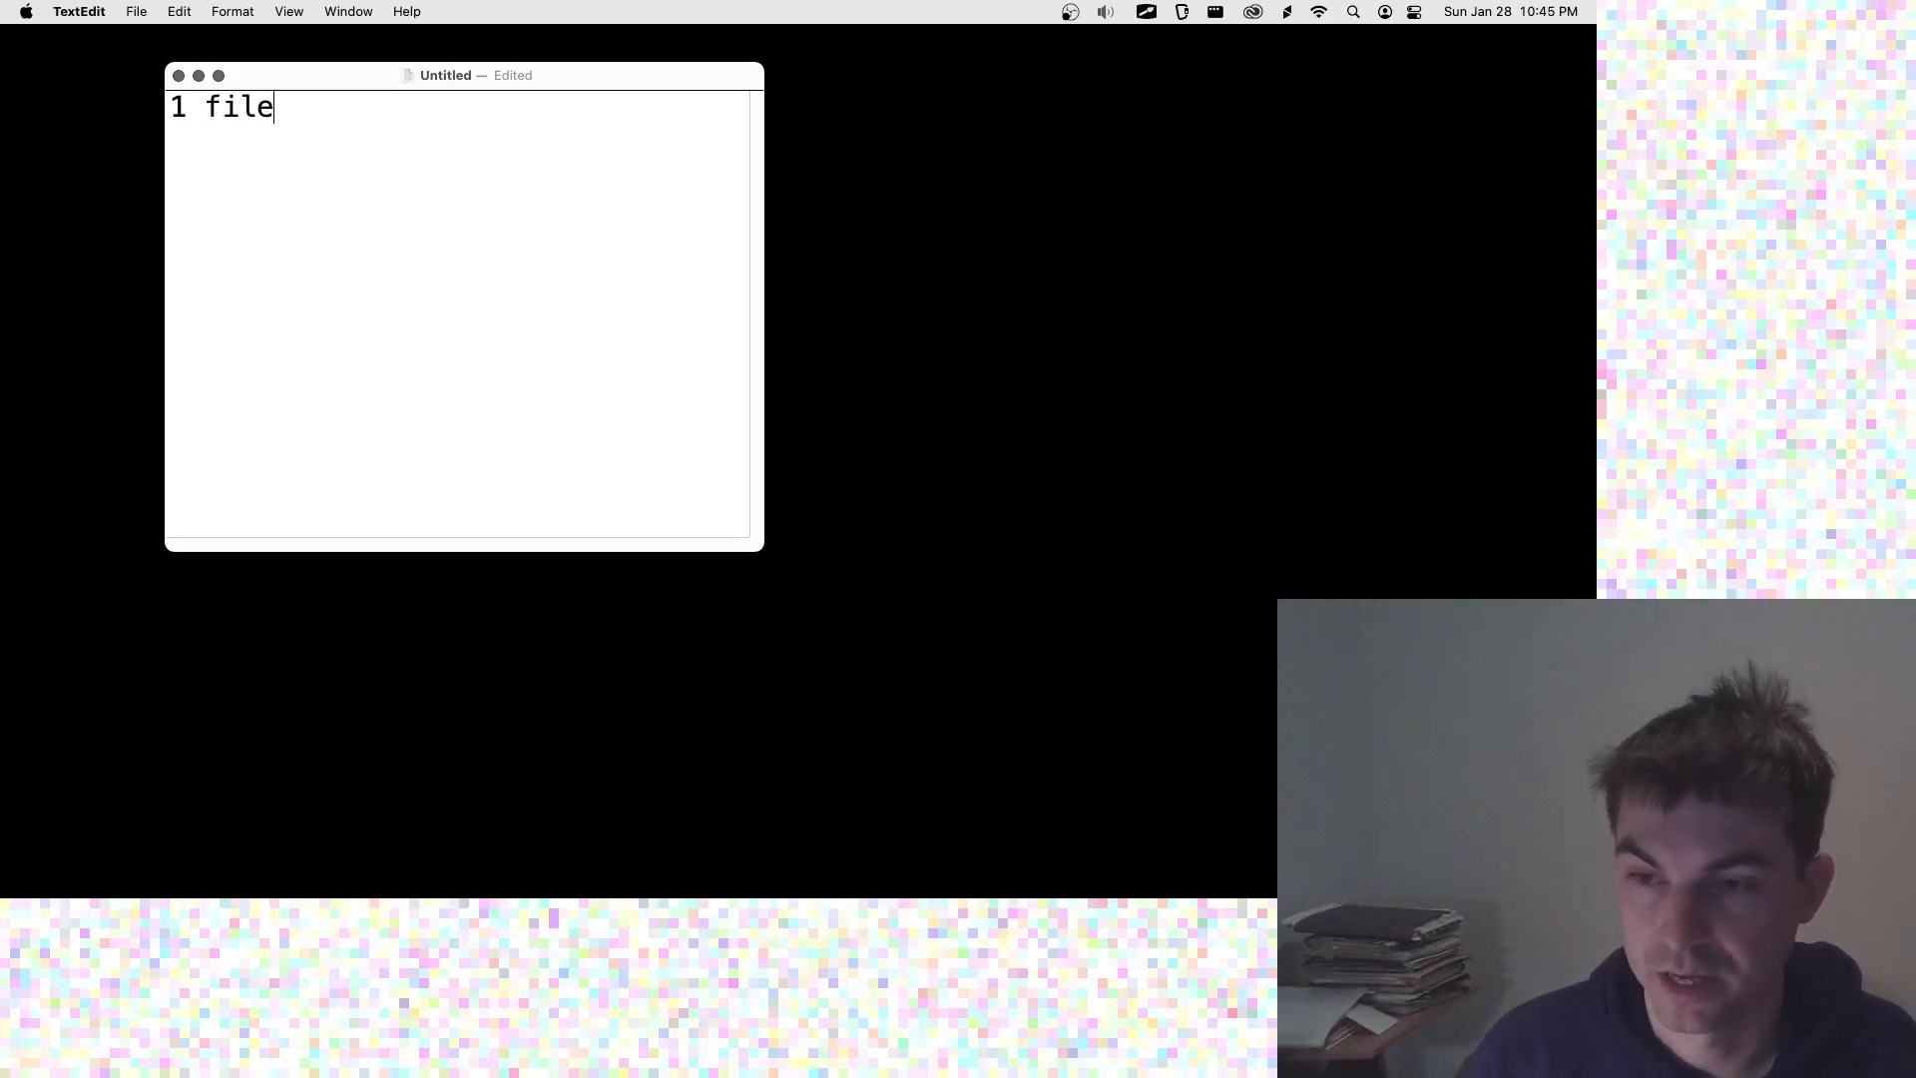
{"action": "type", "text": " organization"}
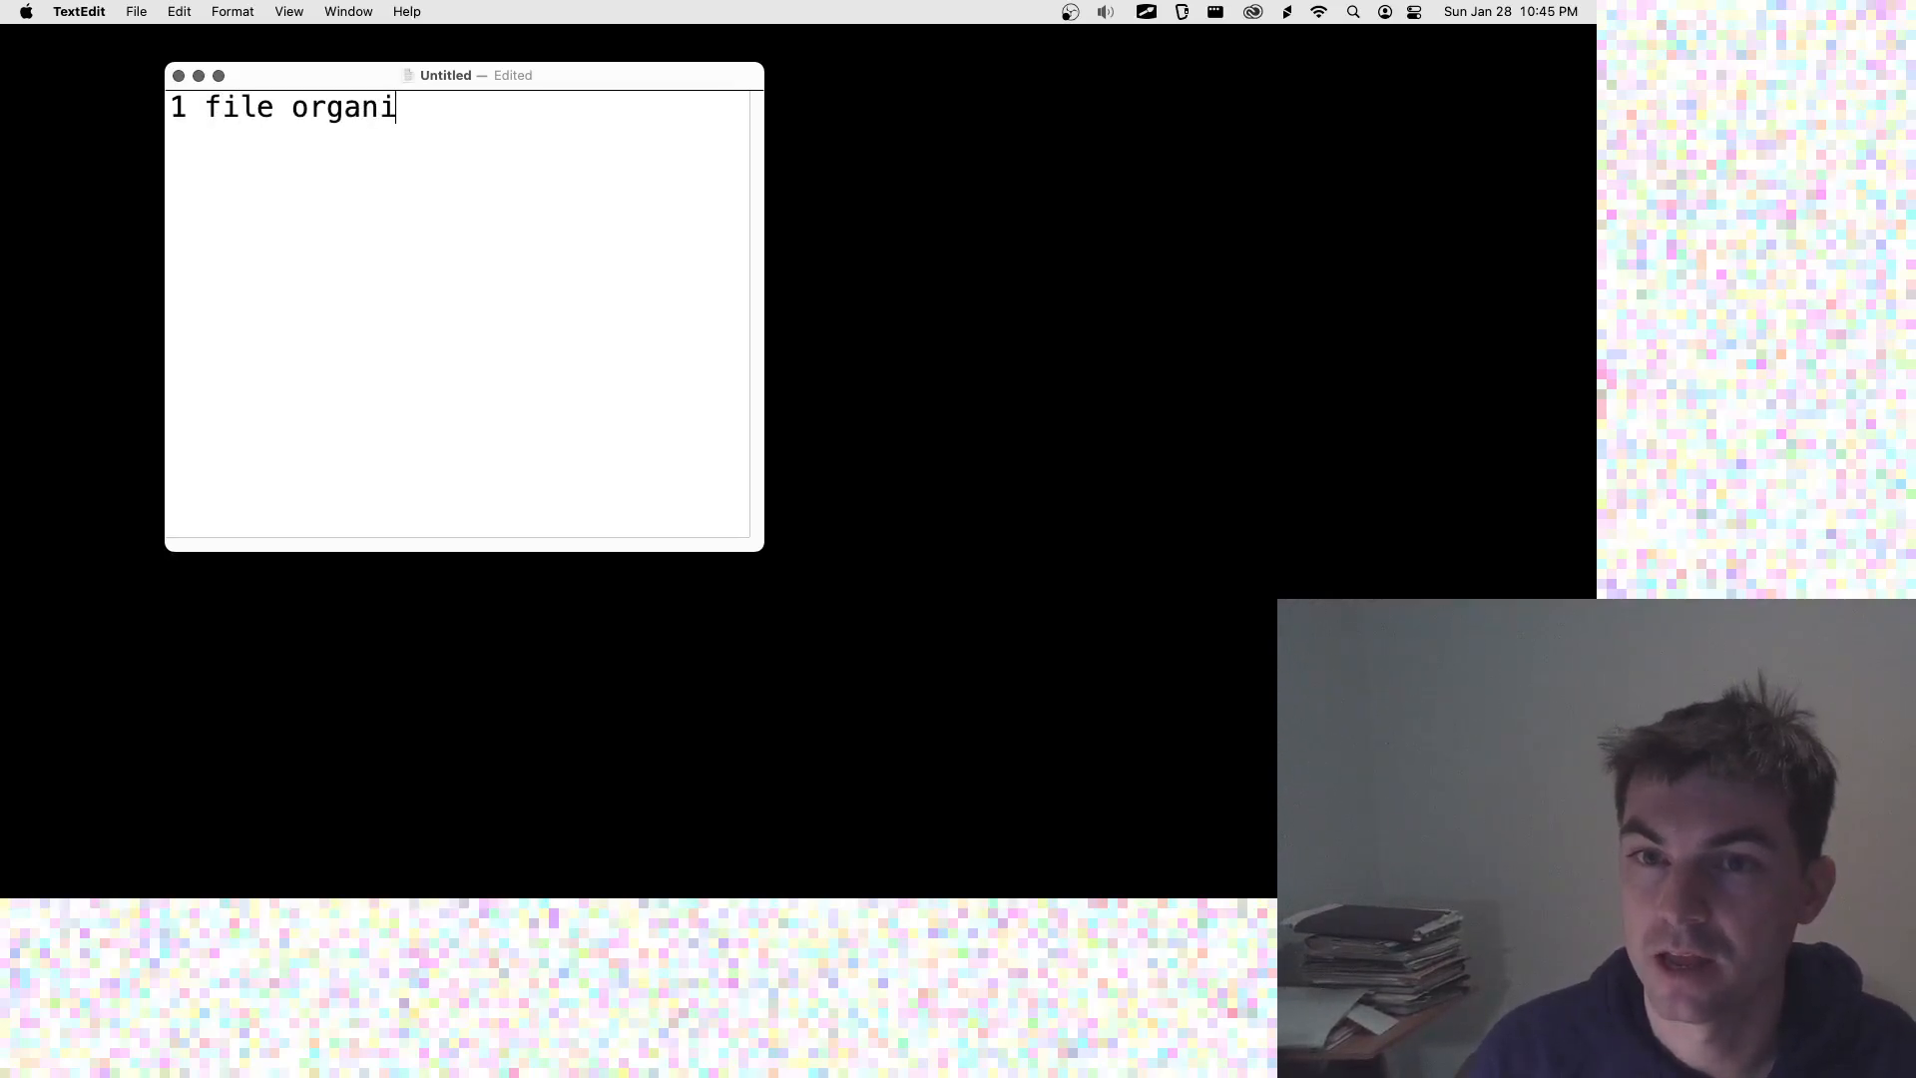
{"action": "key", "text": "super+plus"}
{"action": "key", "text": "super+plus"}
{"action": "key", "text": "super+plus"}
{"action": "key", "text": "super+plus"}
{"action": "key", "text": "super+plus"}
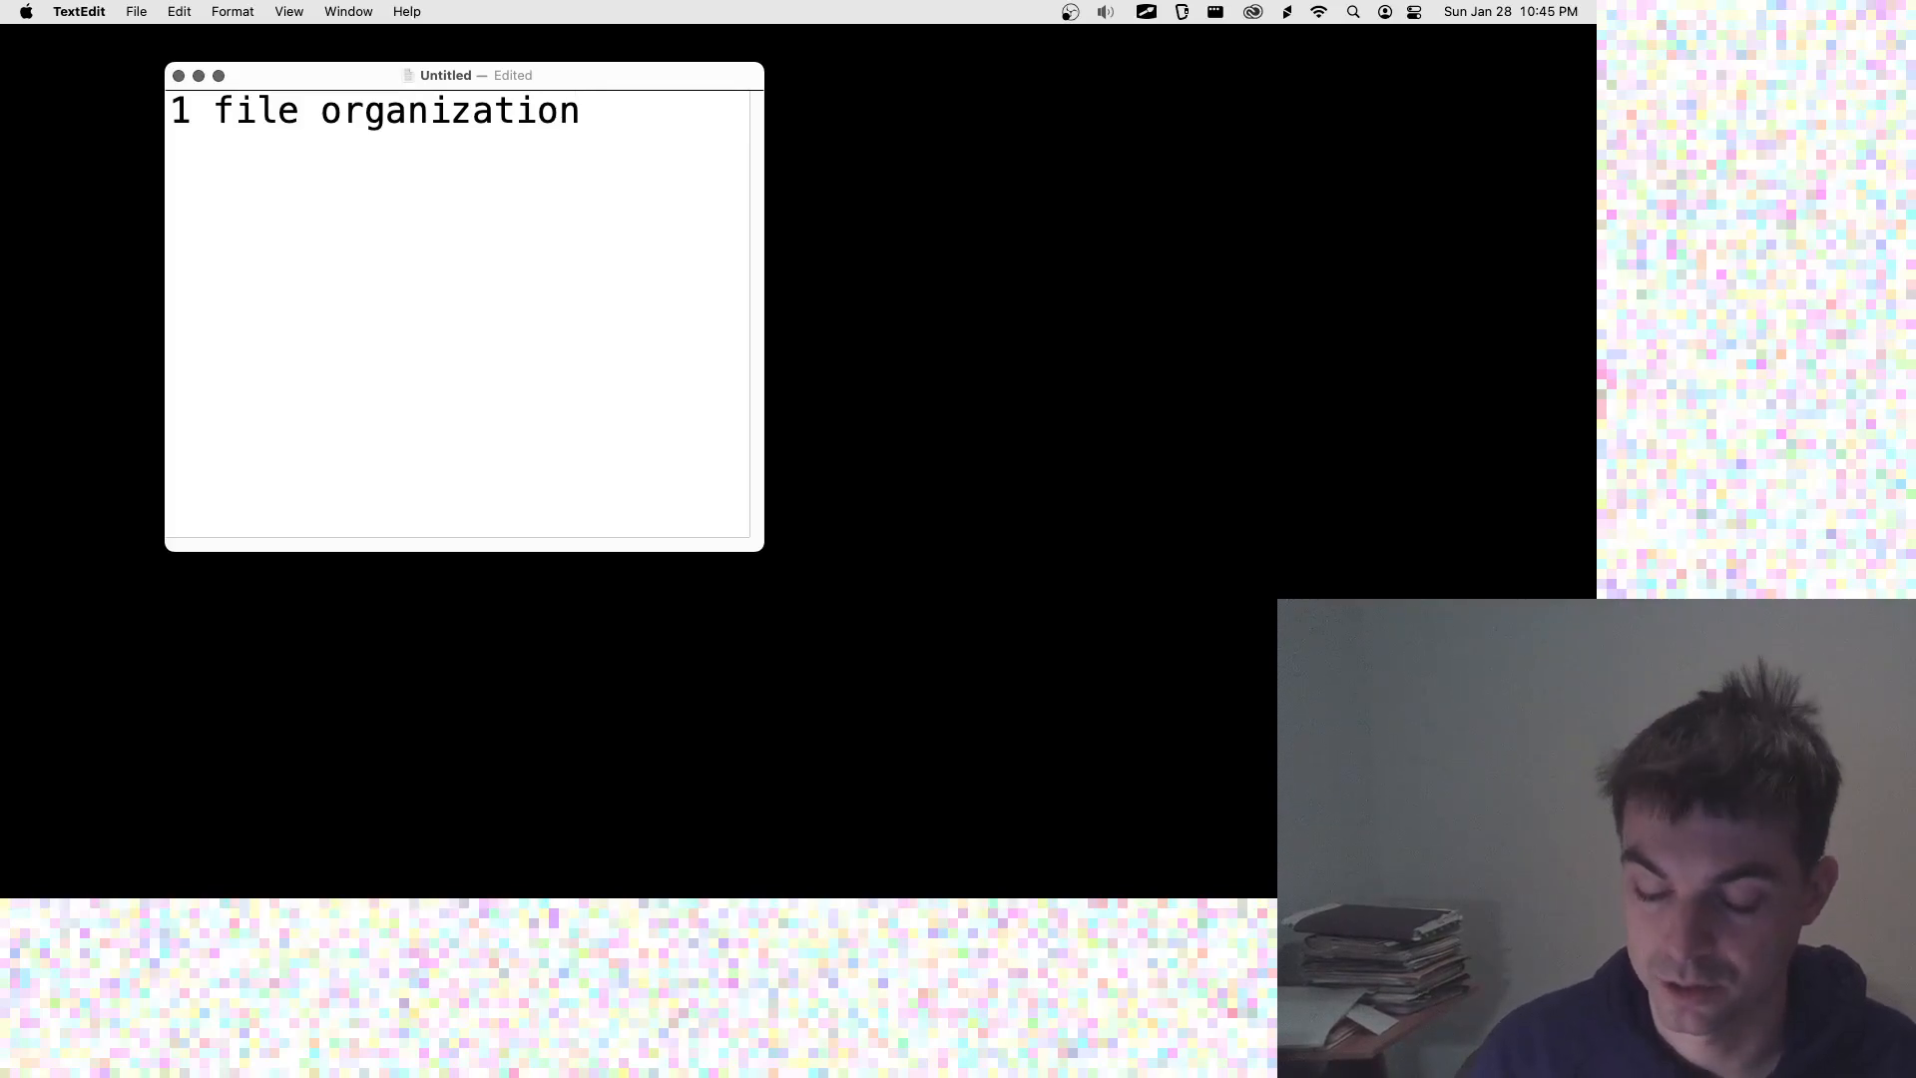
- Add "2 source images" as the second line of the list
{"action": "key", "text": "Return"}
{"action": "type", "text": "2"}
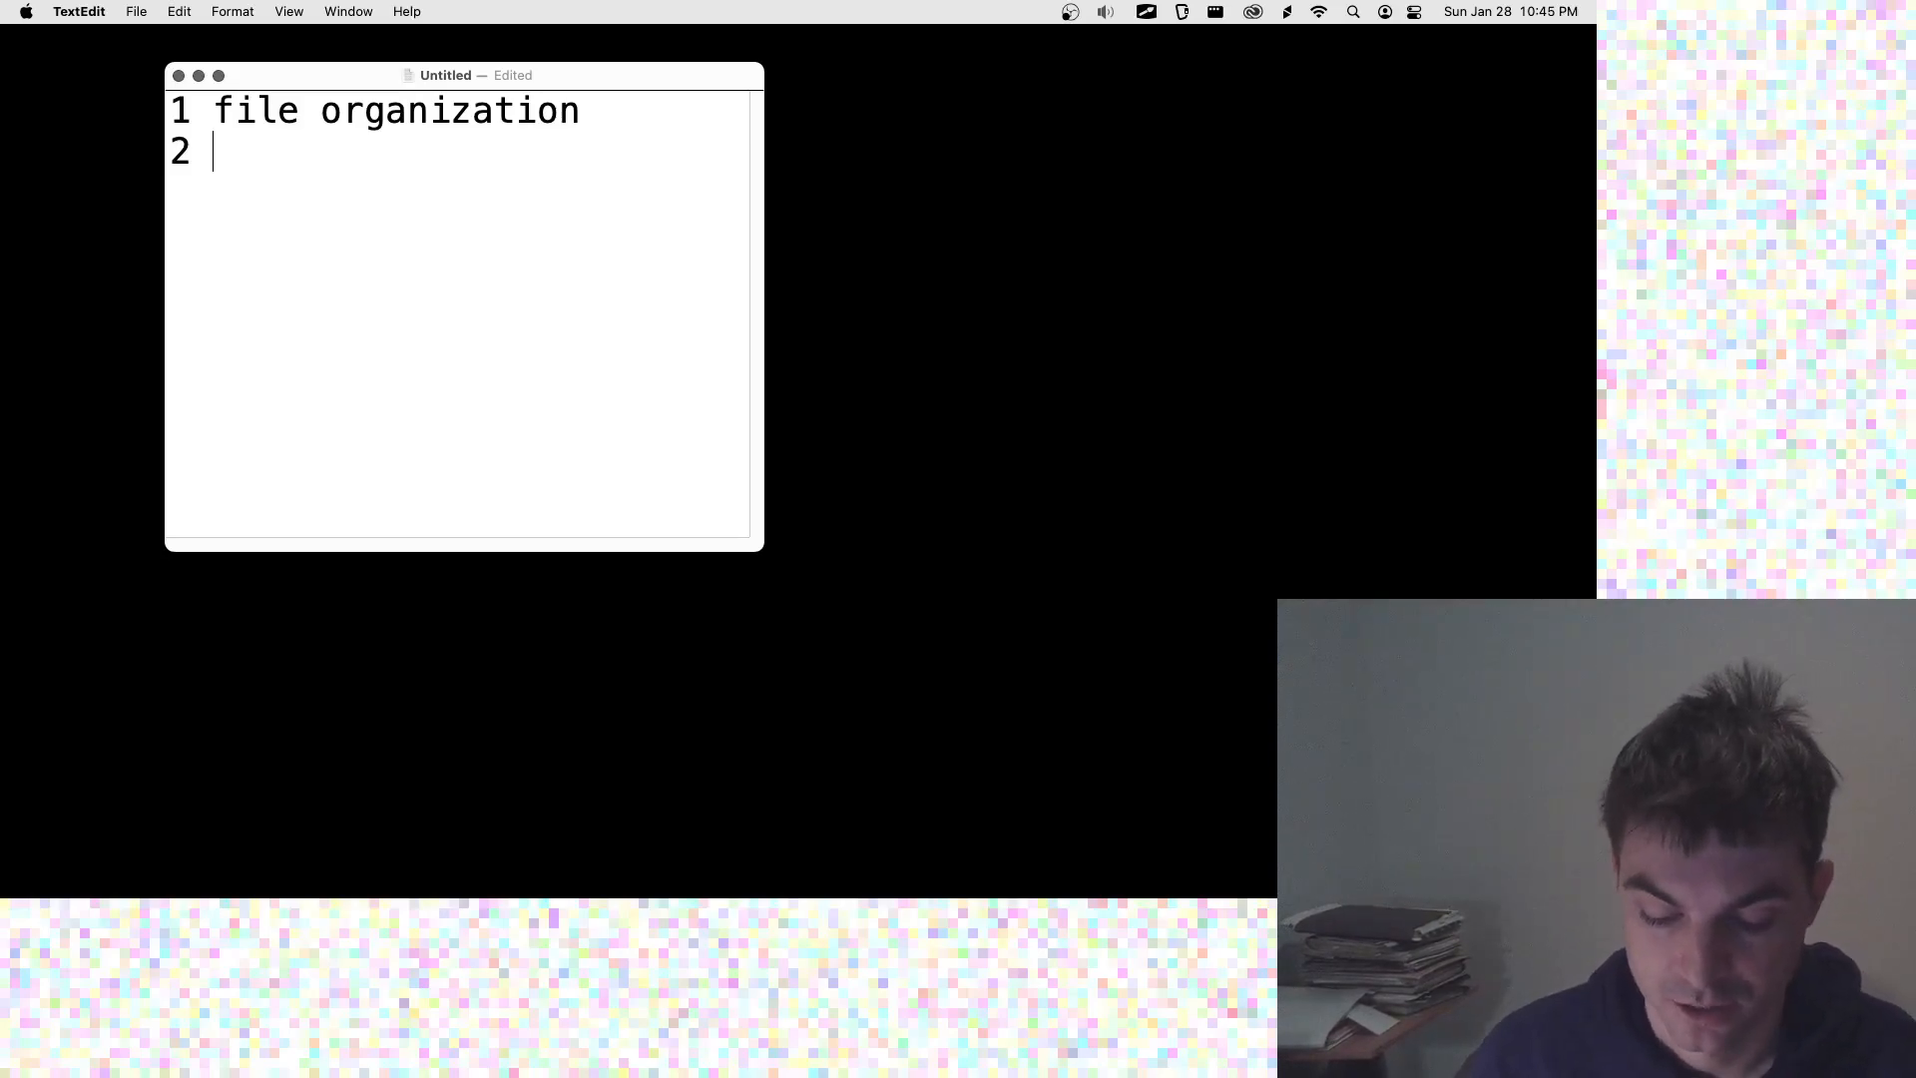
{"action": "type", "text": "source imager"}
{"action": "key", "text": "BackSpace"}
{"action": "type", "text": "s"}
{"action": "key", "text": "Return"}
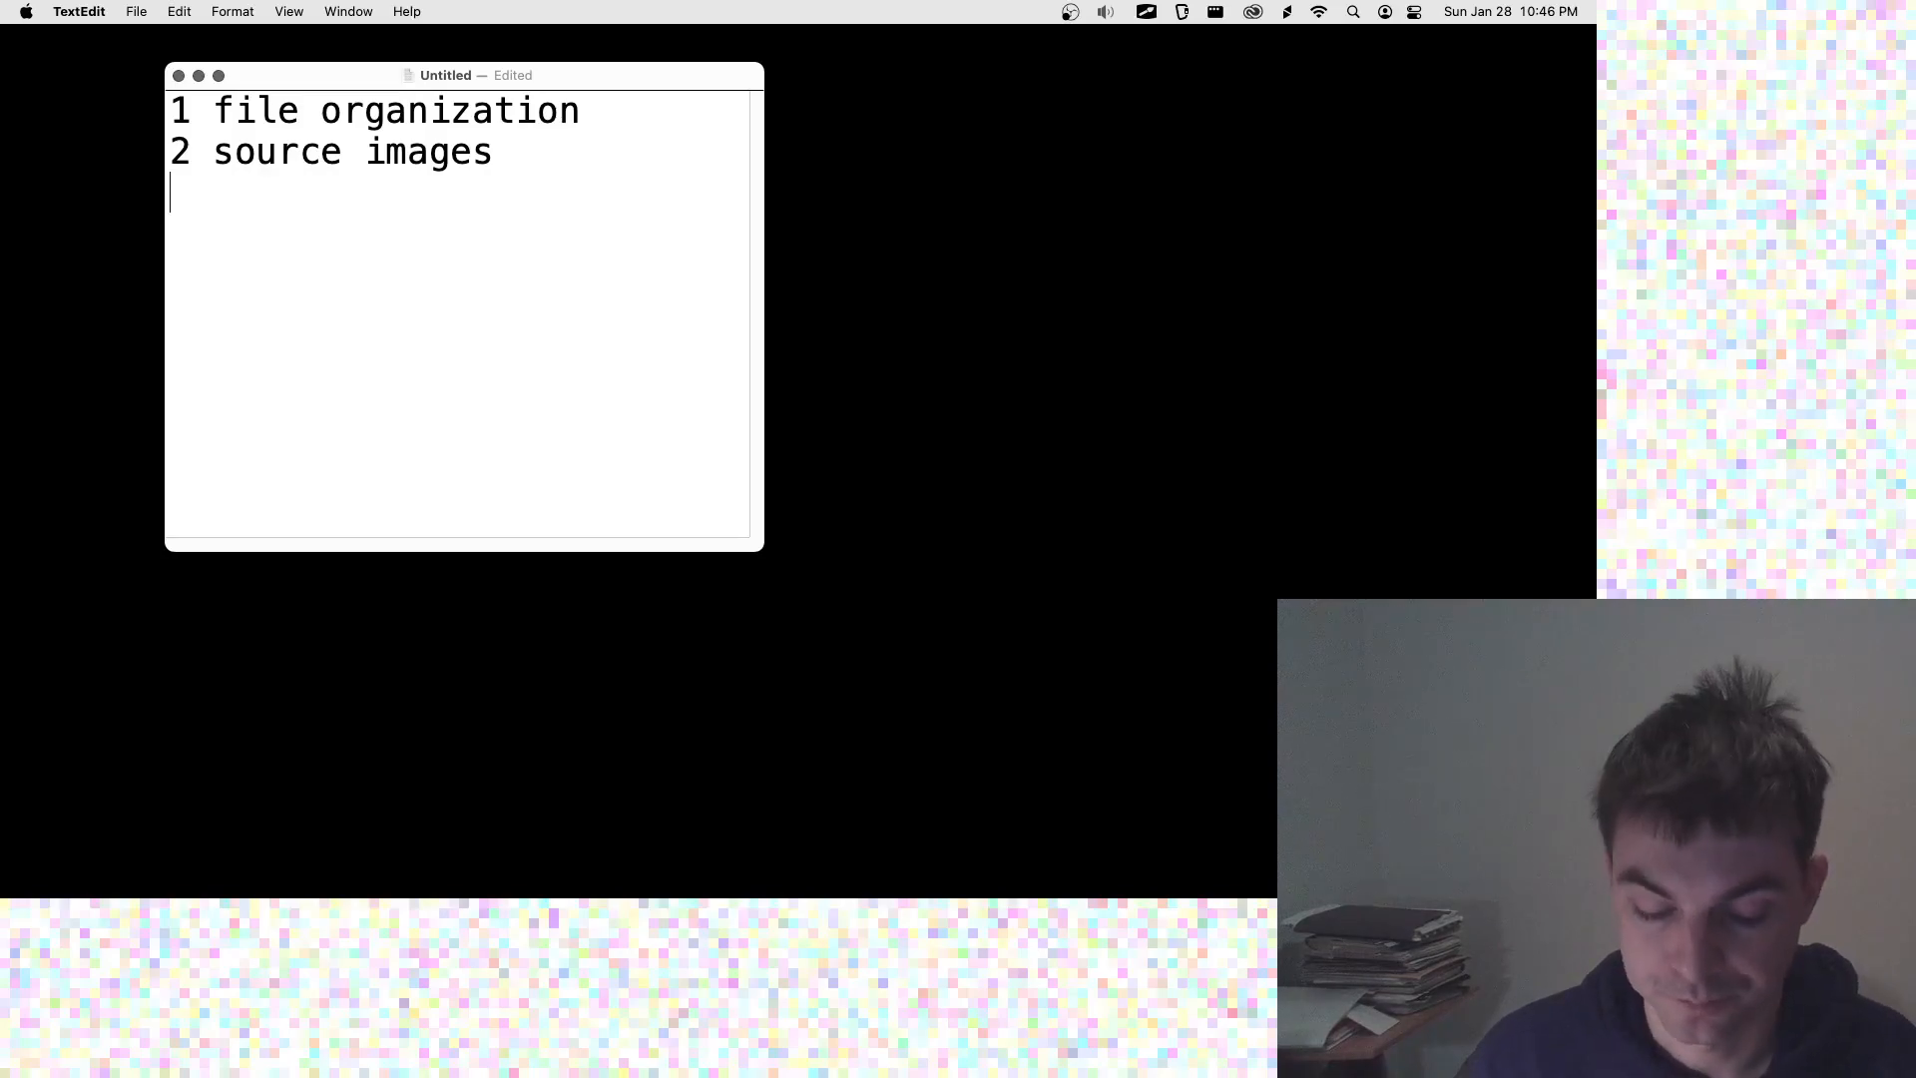
- Add the list lines "3 composite" and "4 export a file"
{"action": "type", "text": "3 composite"}
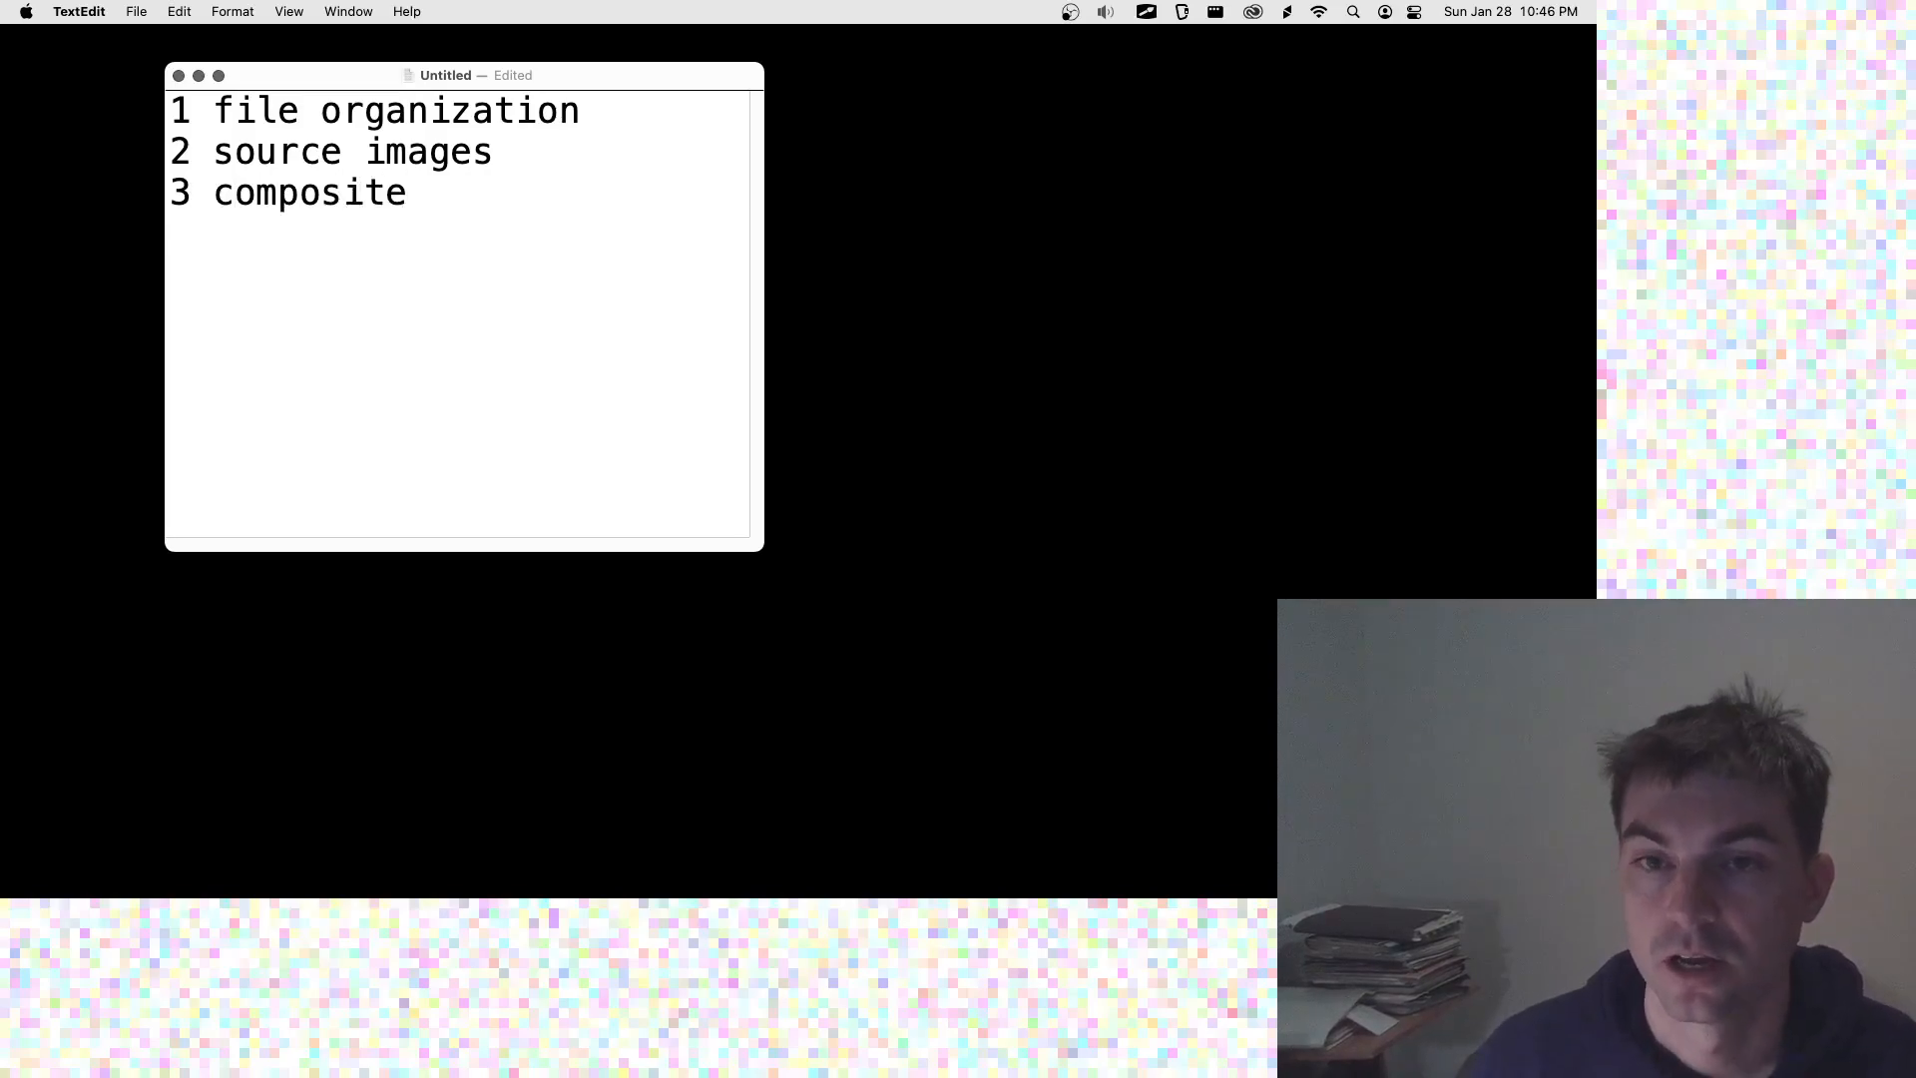
{"action": "key", "text": "Return"}
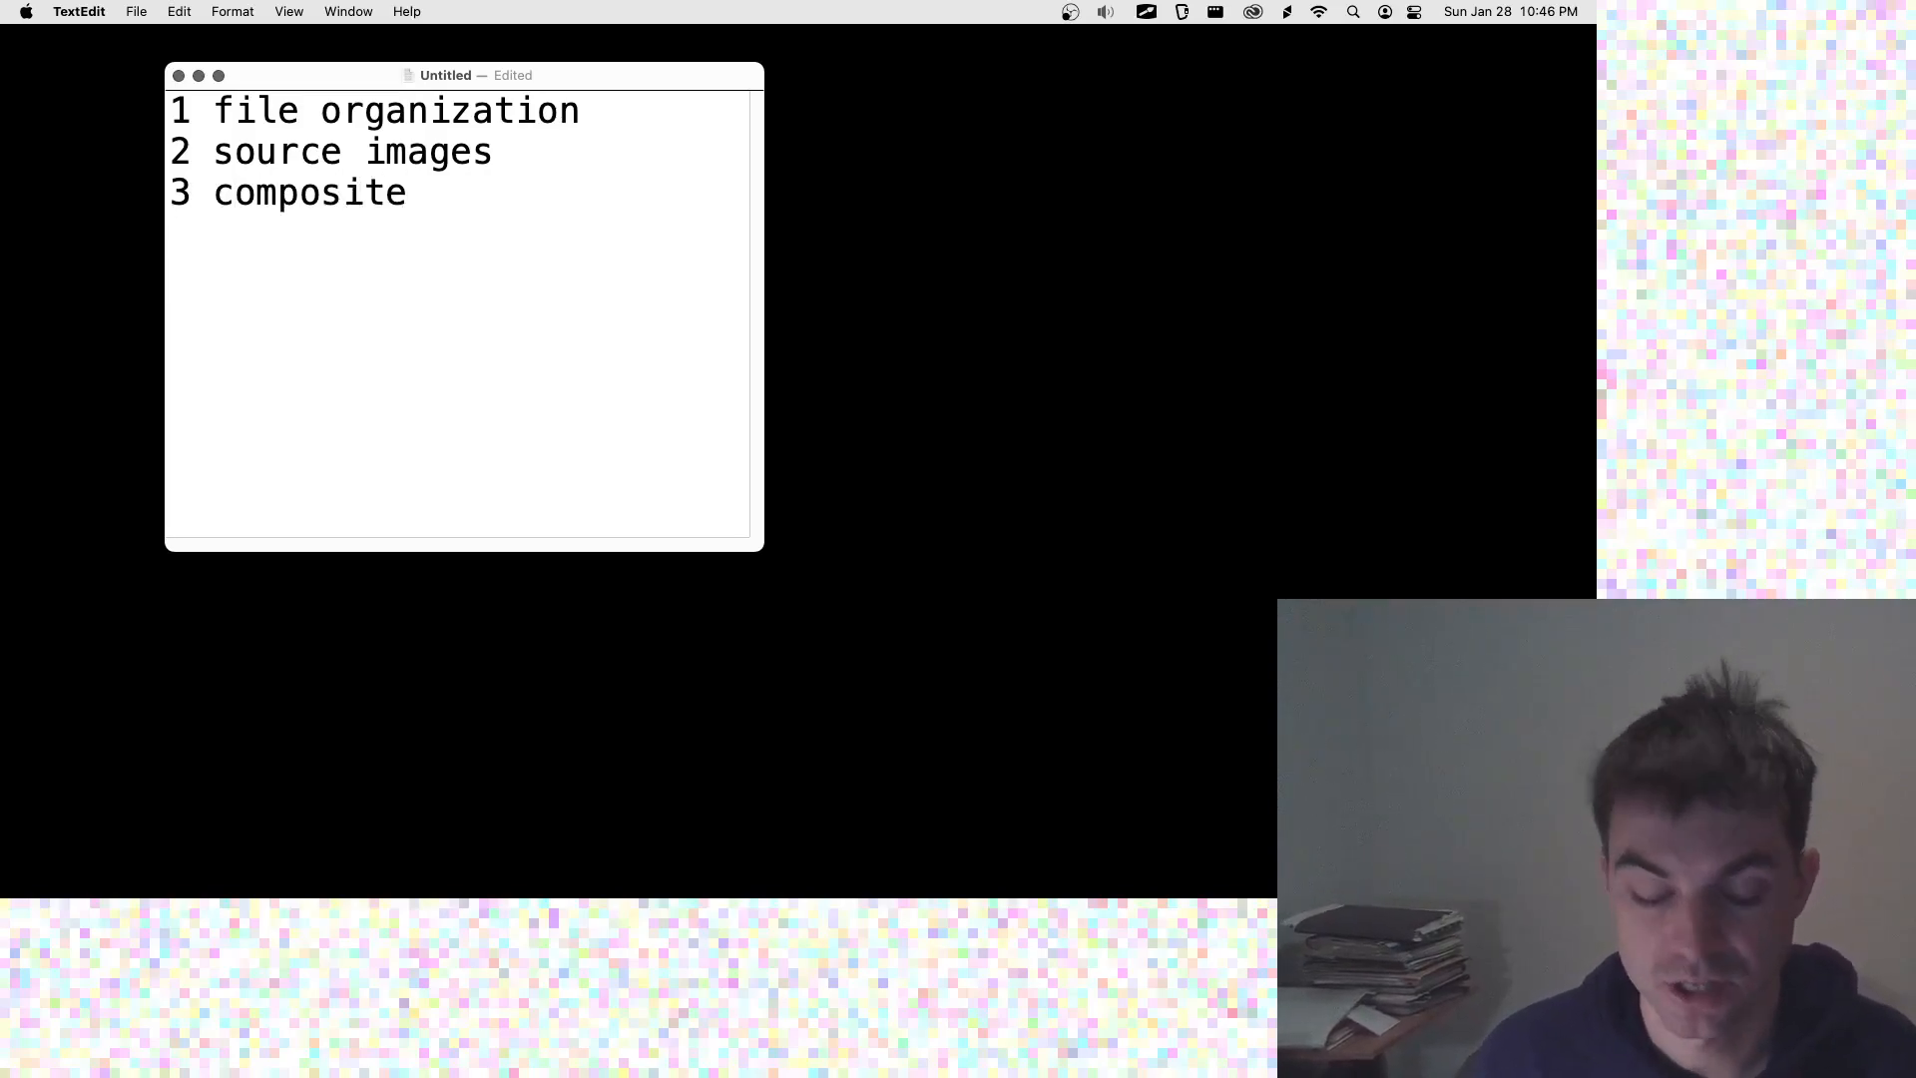
{"action": "type", "text": "4 export"}
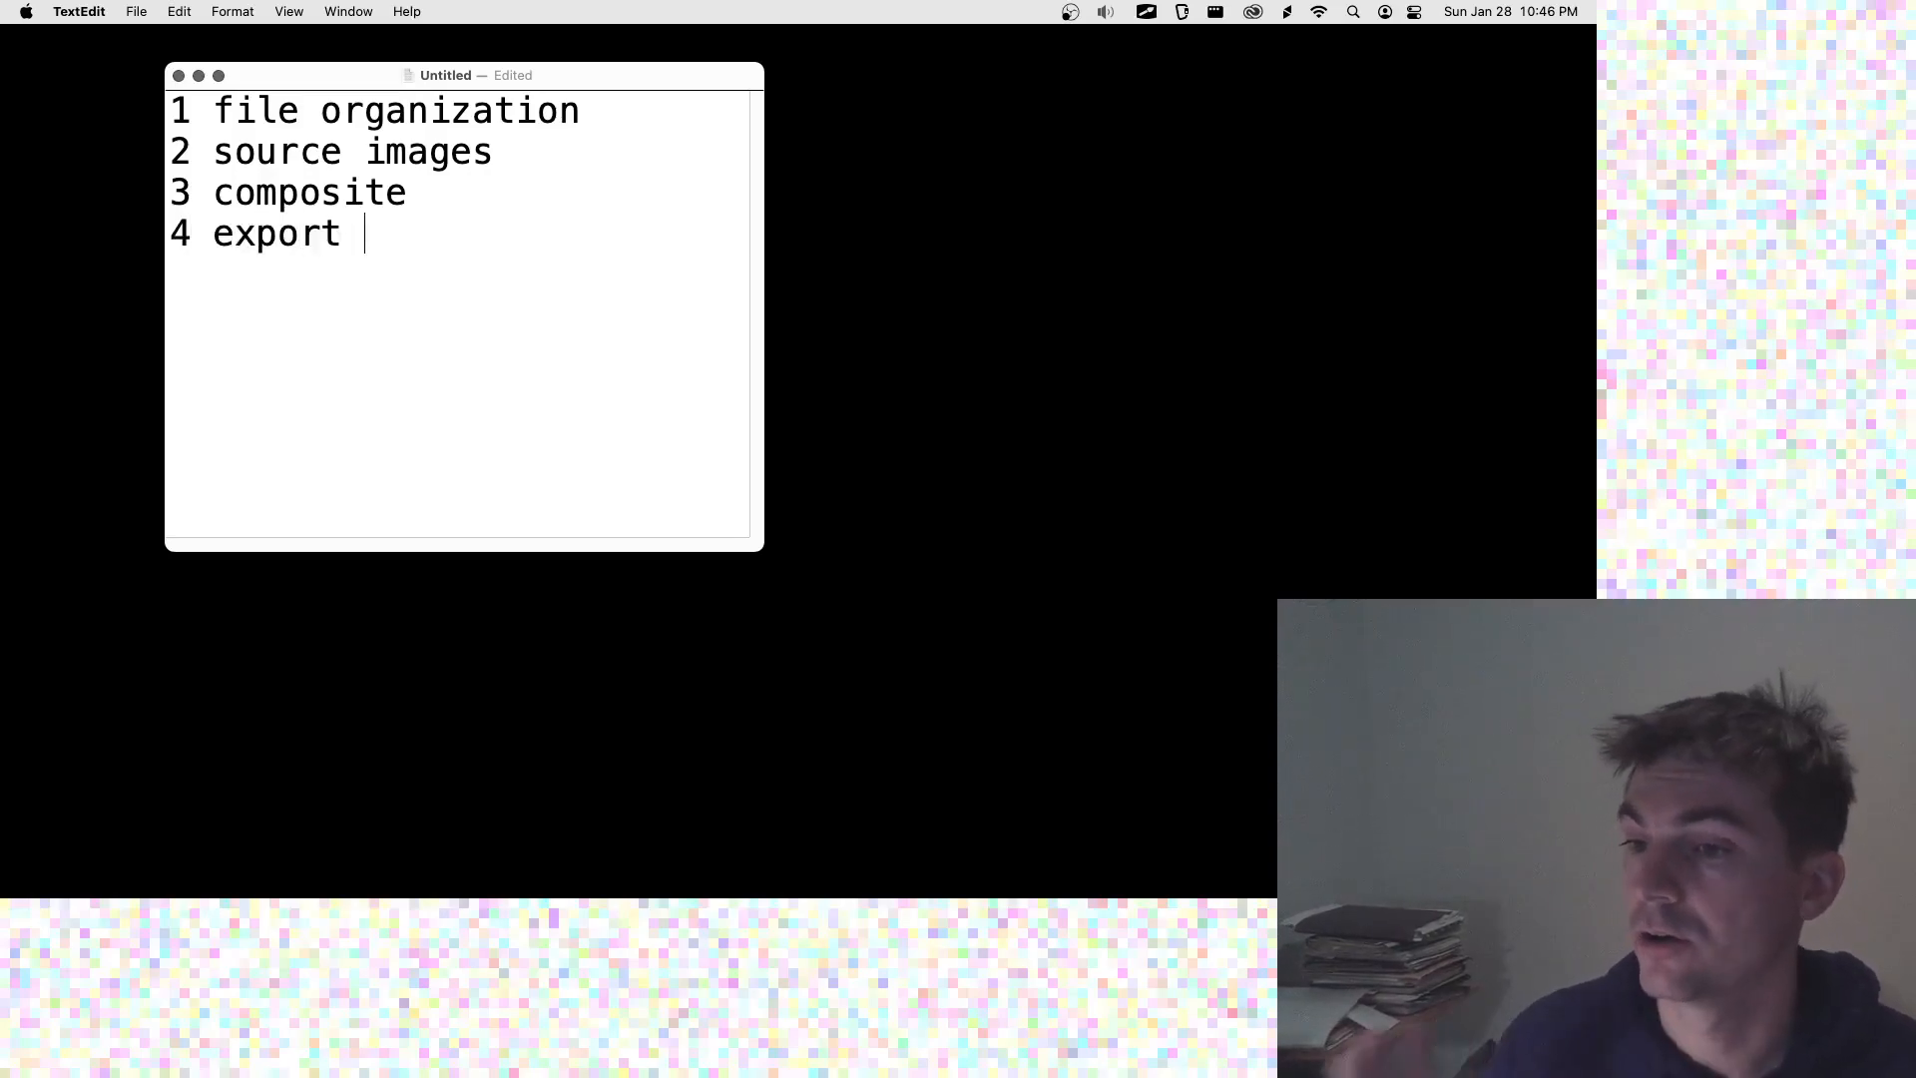
{"action": "type", "text": " a f"}
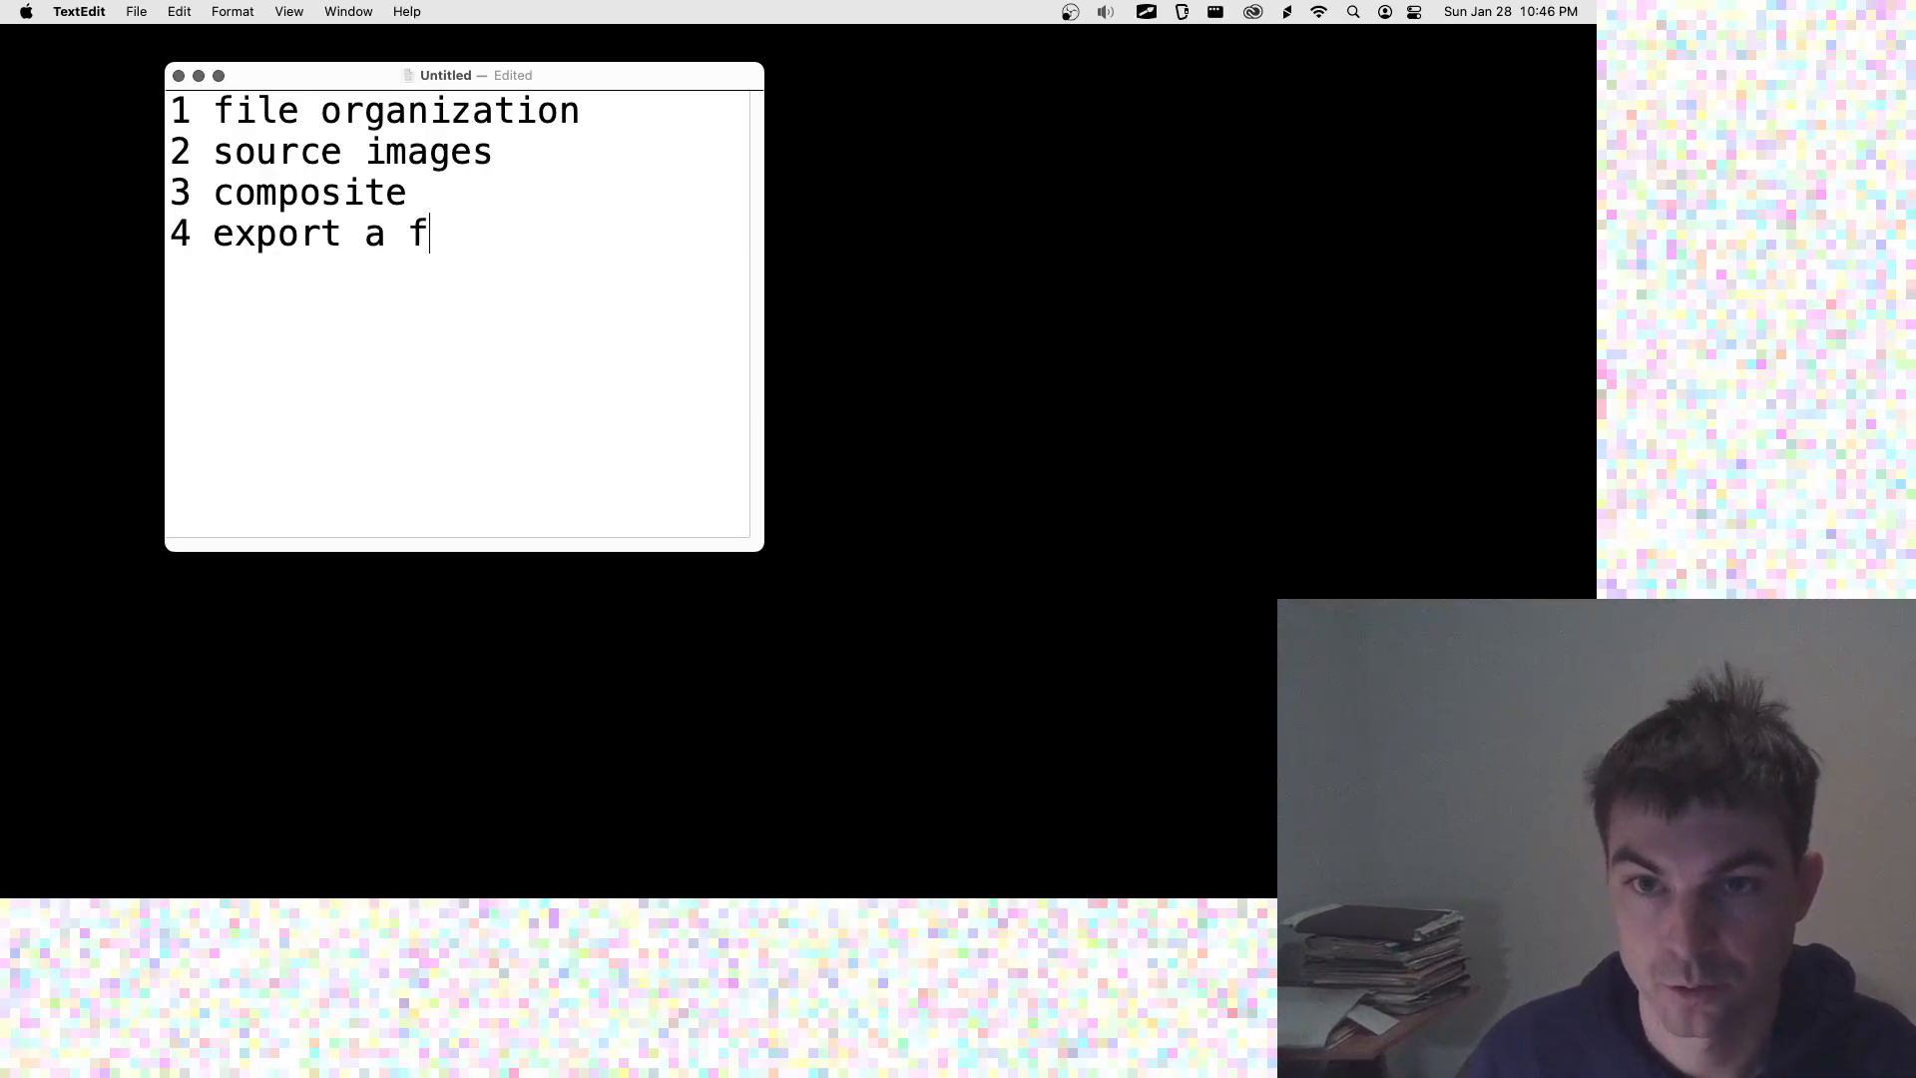
{"action": "key", "text": "BackSpace"}
{"action": "type", "text": "file"}
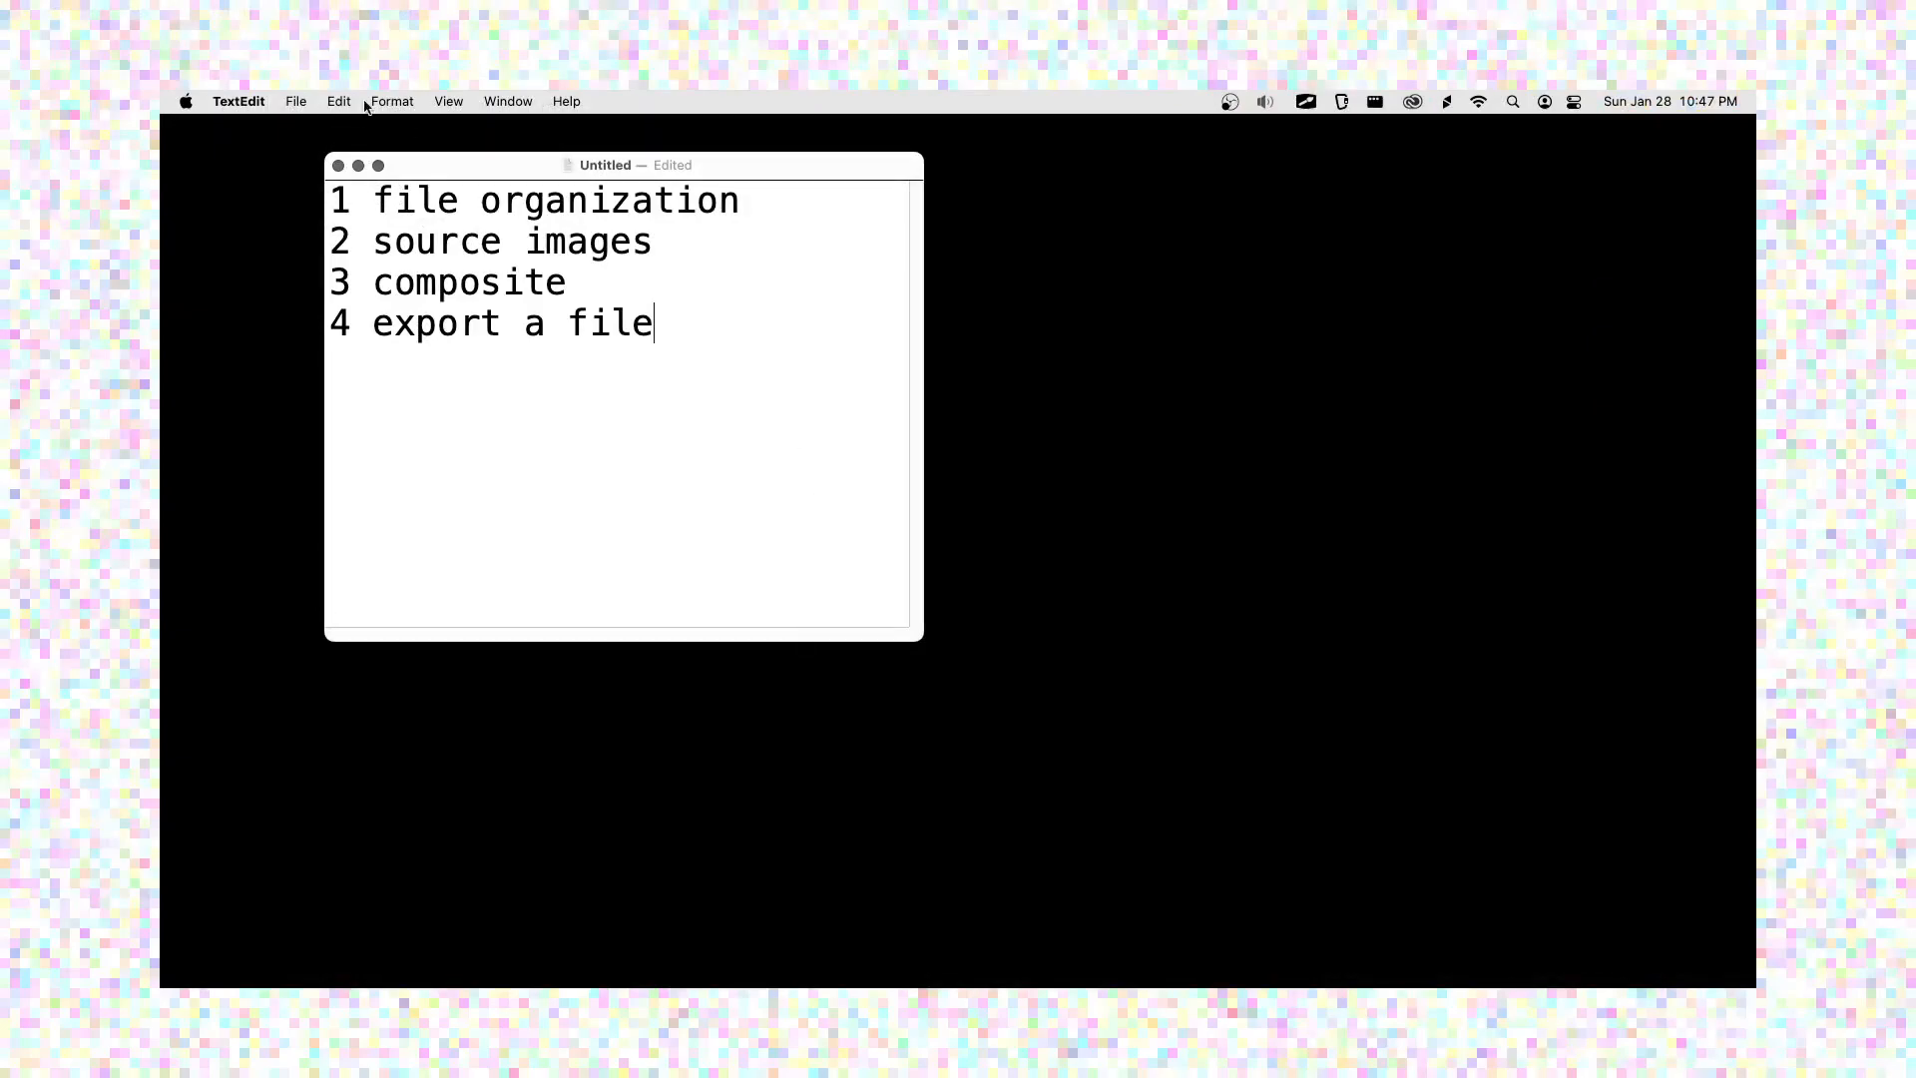
- Switch to the desktop, reveal the hidden Dock and view its display options without changing them
{"action": "left_click", "coordinate": [1061, 412]}
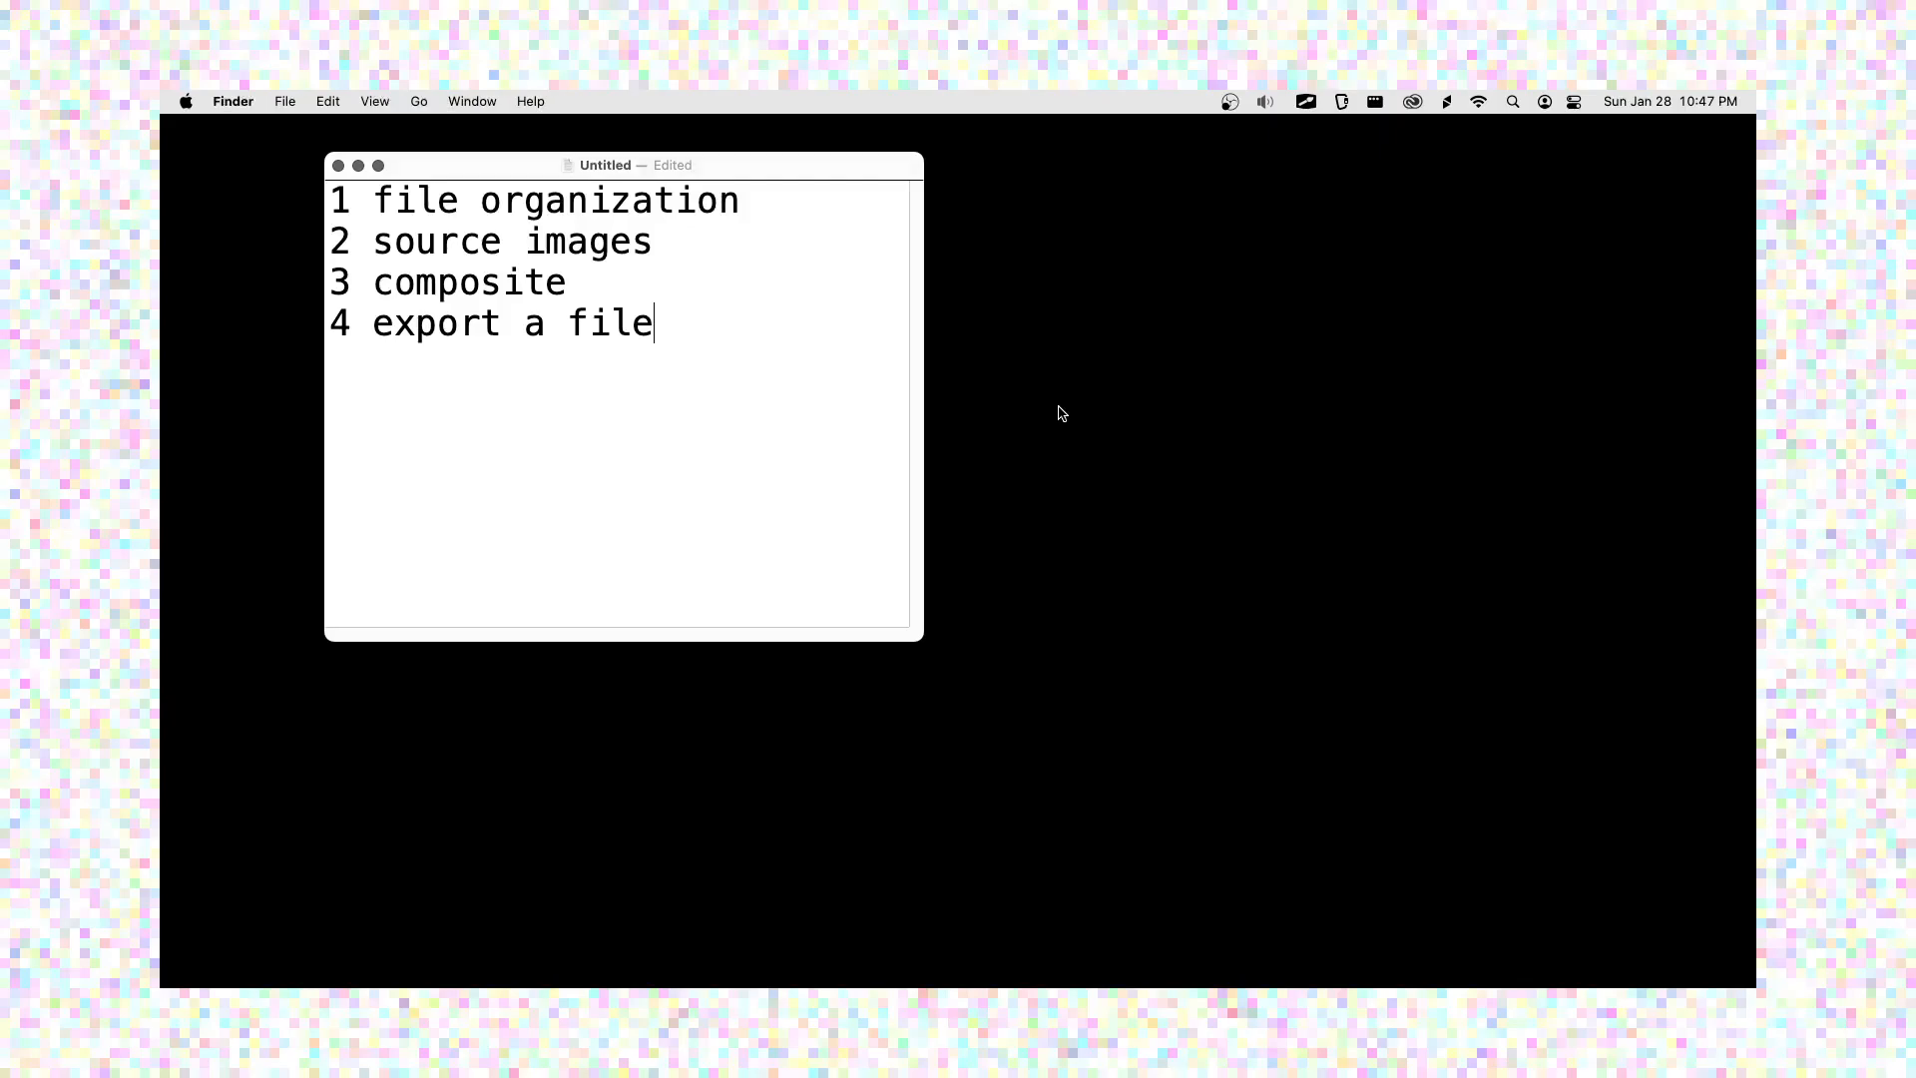
{"action": "mouse_move", "coordinate": [161, 410]}
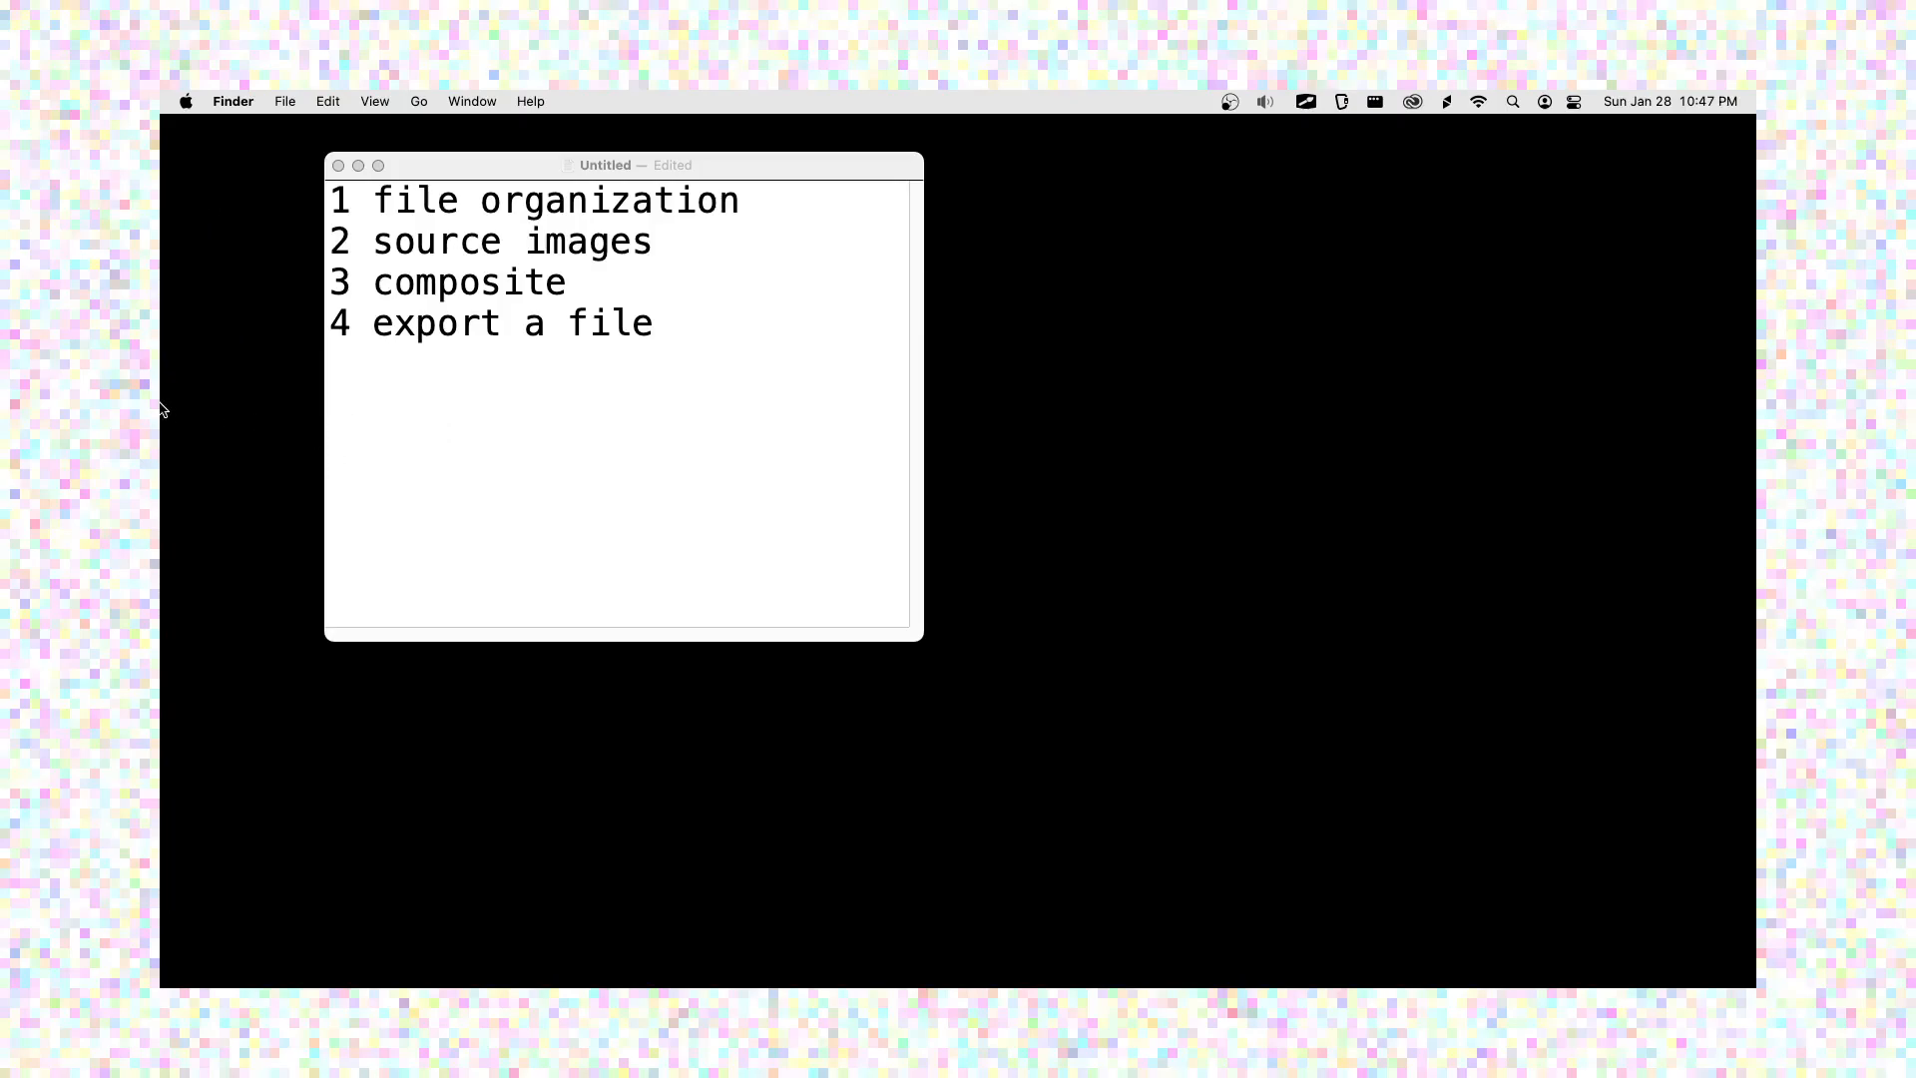
{"action": "right_click", "coordinate": [195, 373]}
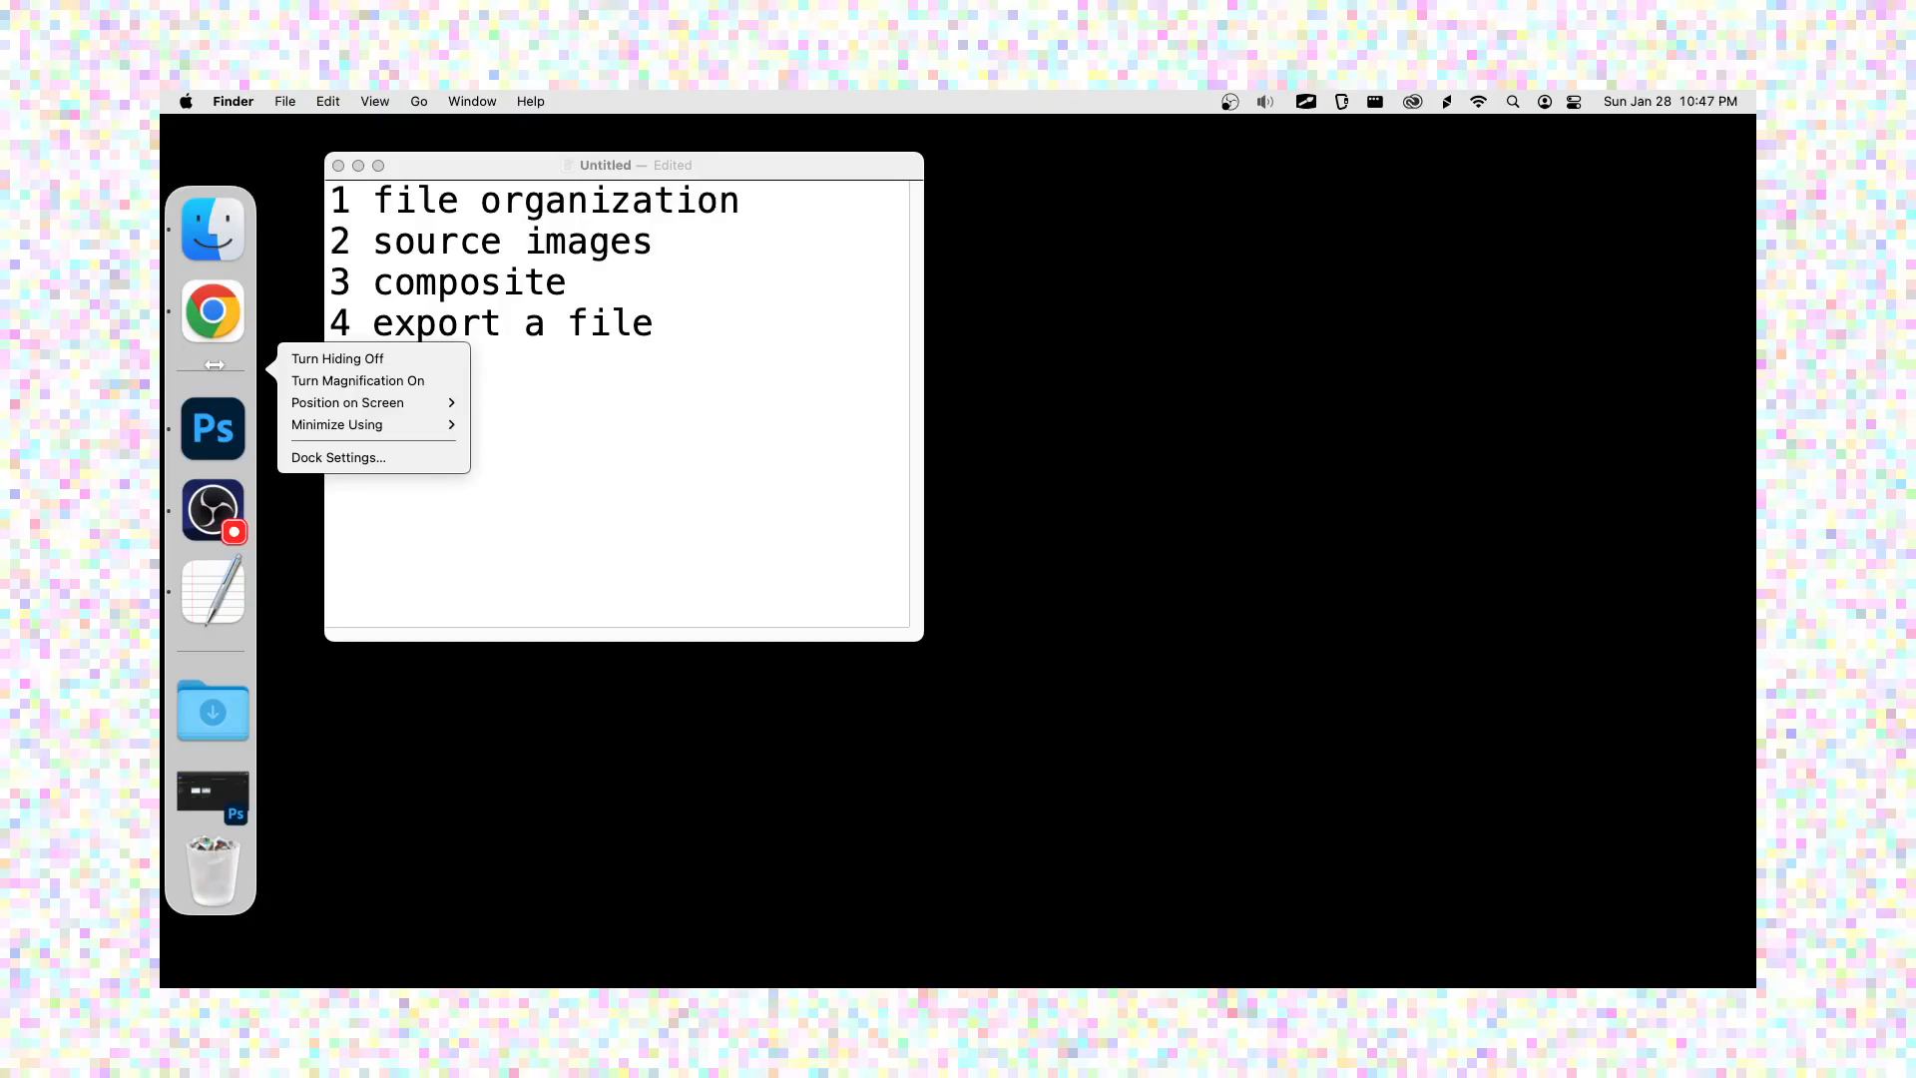
{"action": "left_click", "coordinate": [304, 279]}
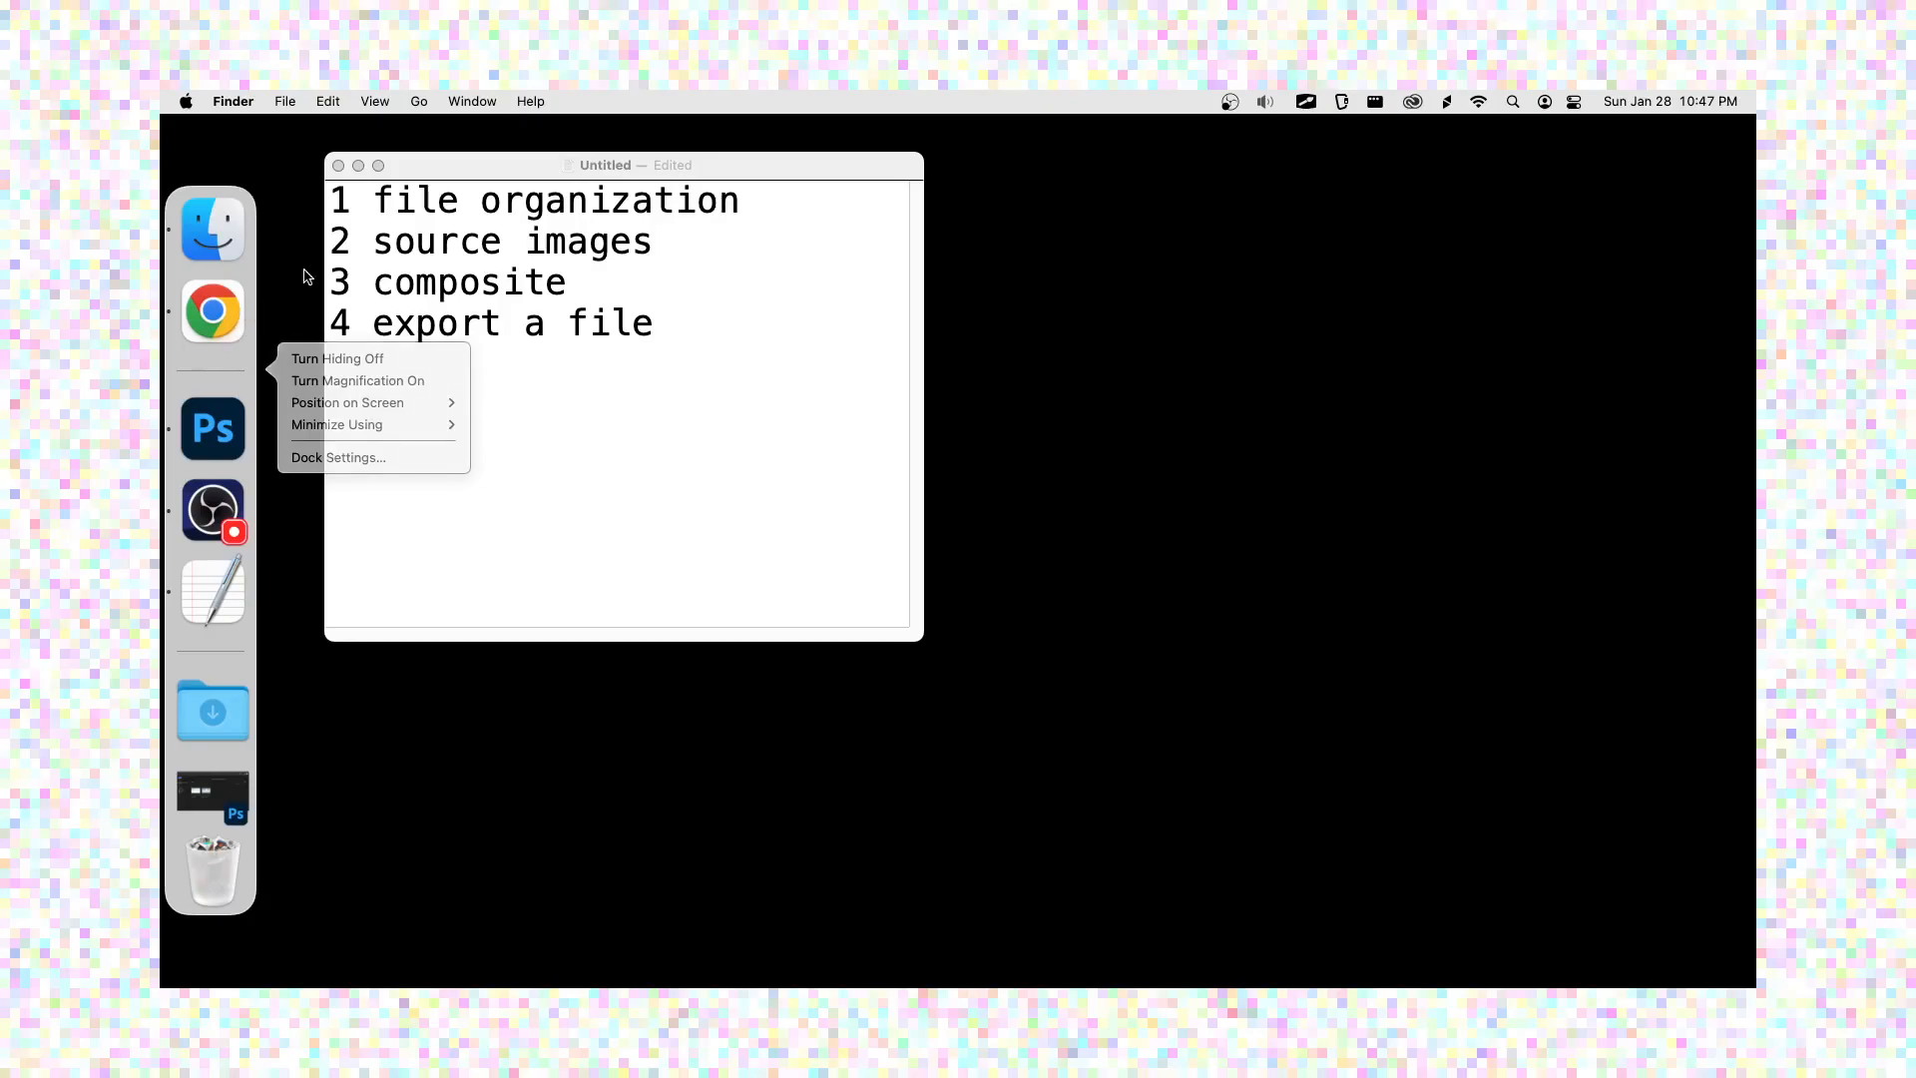
- Move the text note closer to the corner of the desktop and open a new Finder window, shifting it toward the note
{"action": "left_click", "coordinate": [513, 176]}
{"action": "left_click_drag", "start_coordinate": [513, 176], "coordinate": [400, 167]}
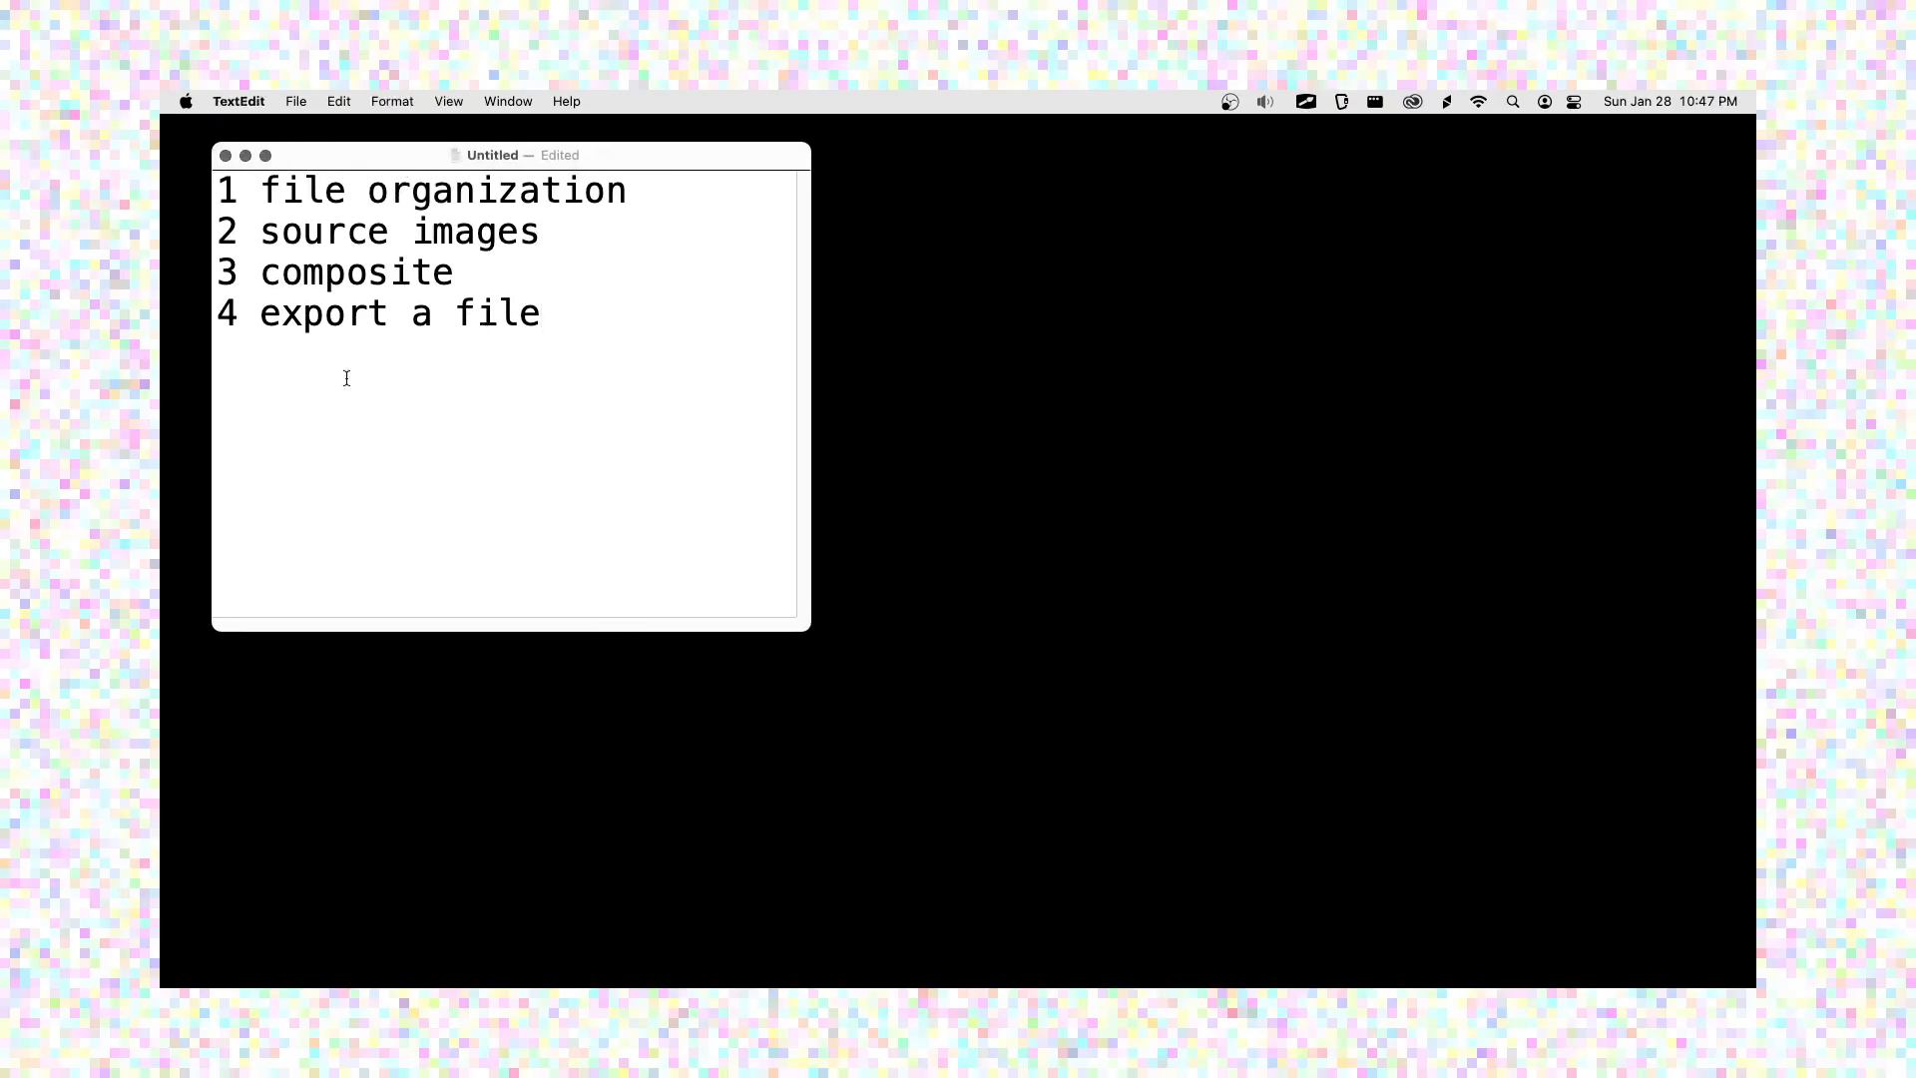
{"action": "mouse_move", "coordinate": [164, 371]}
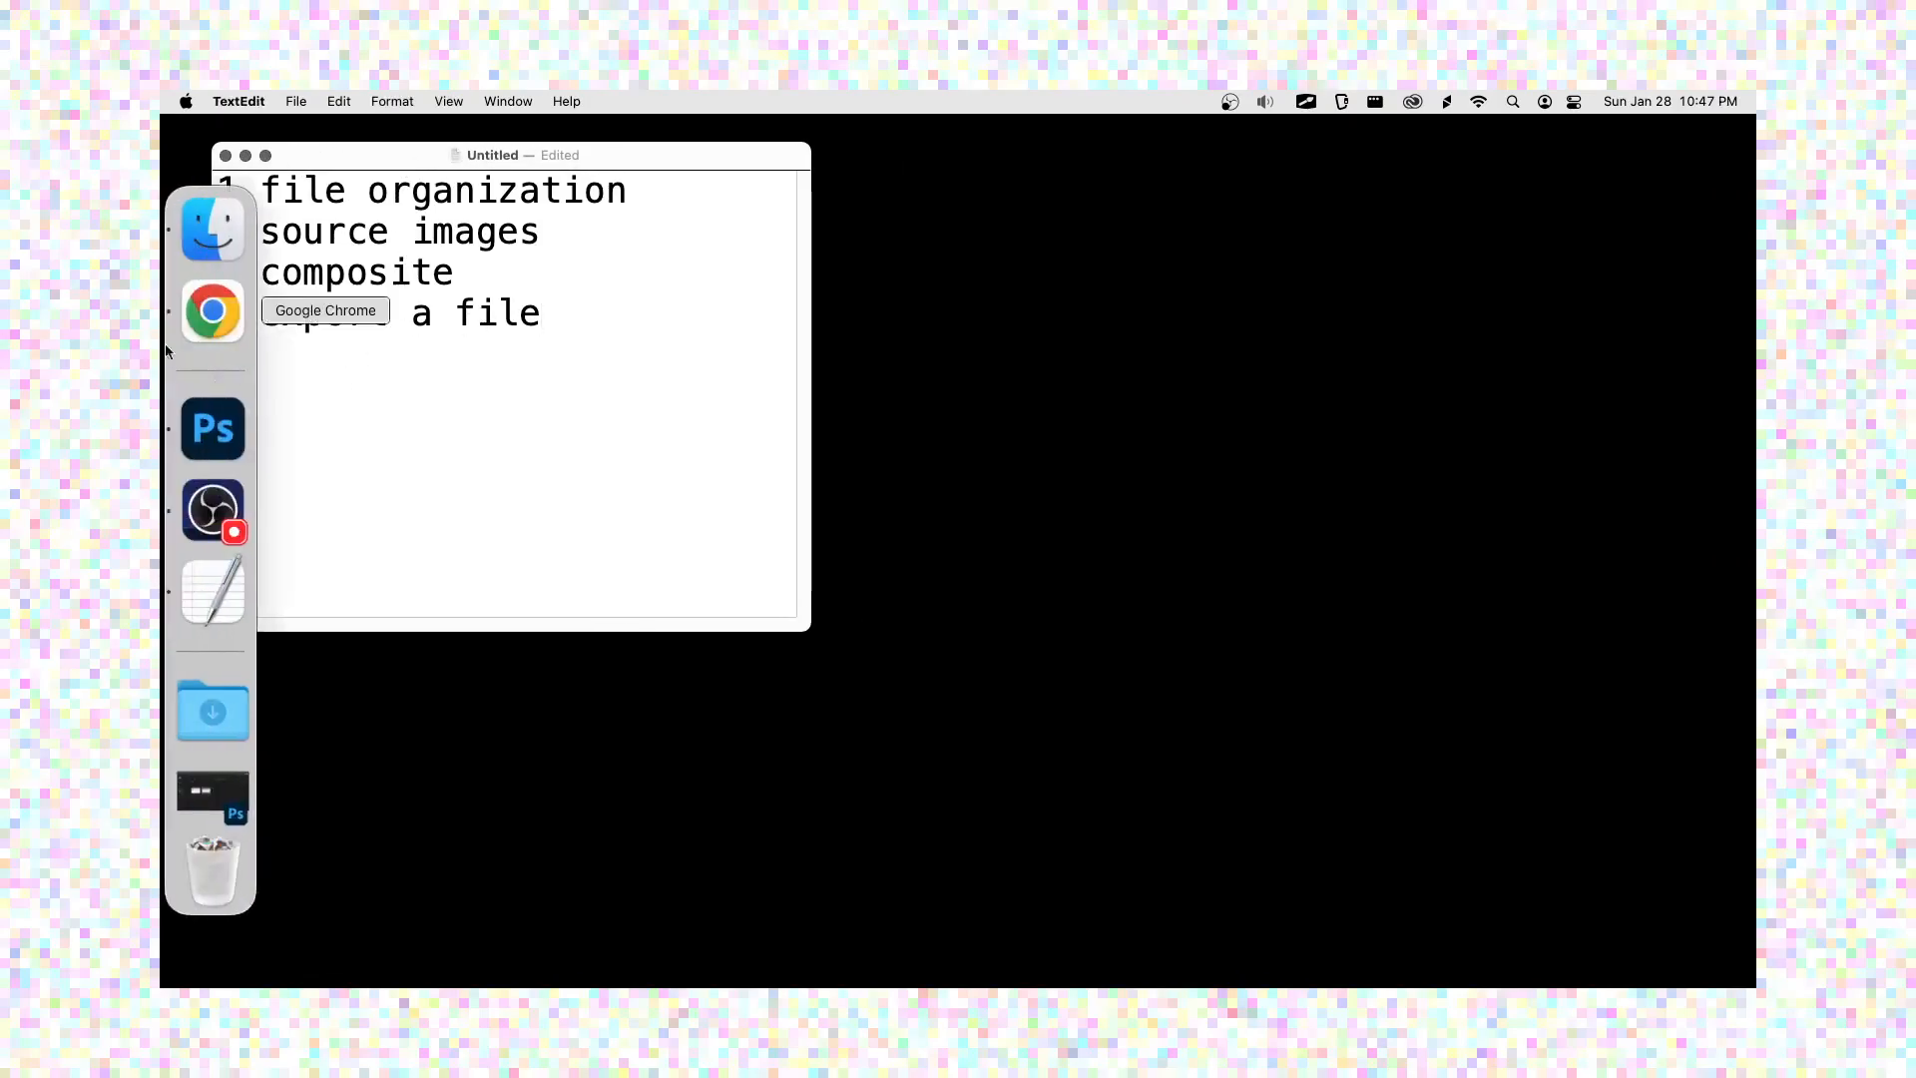
{"action": "left_click", "coordinate": [209, 245]}
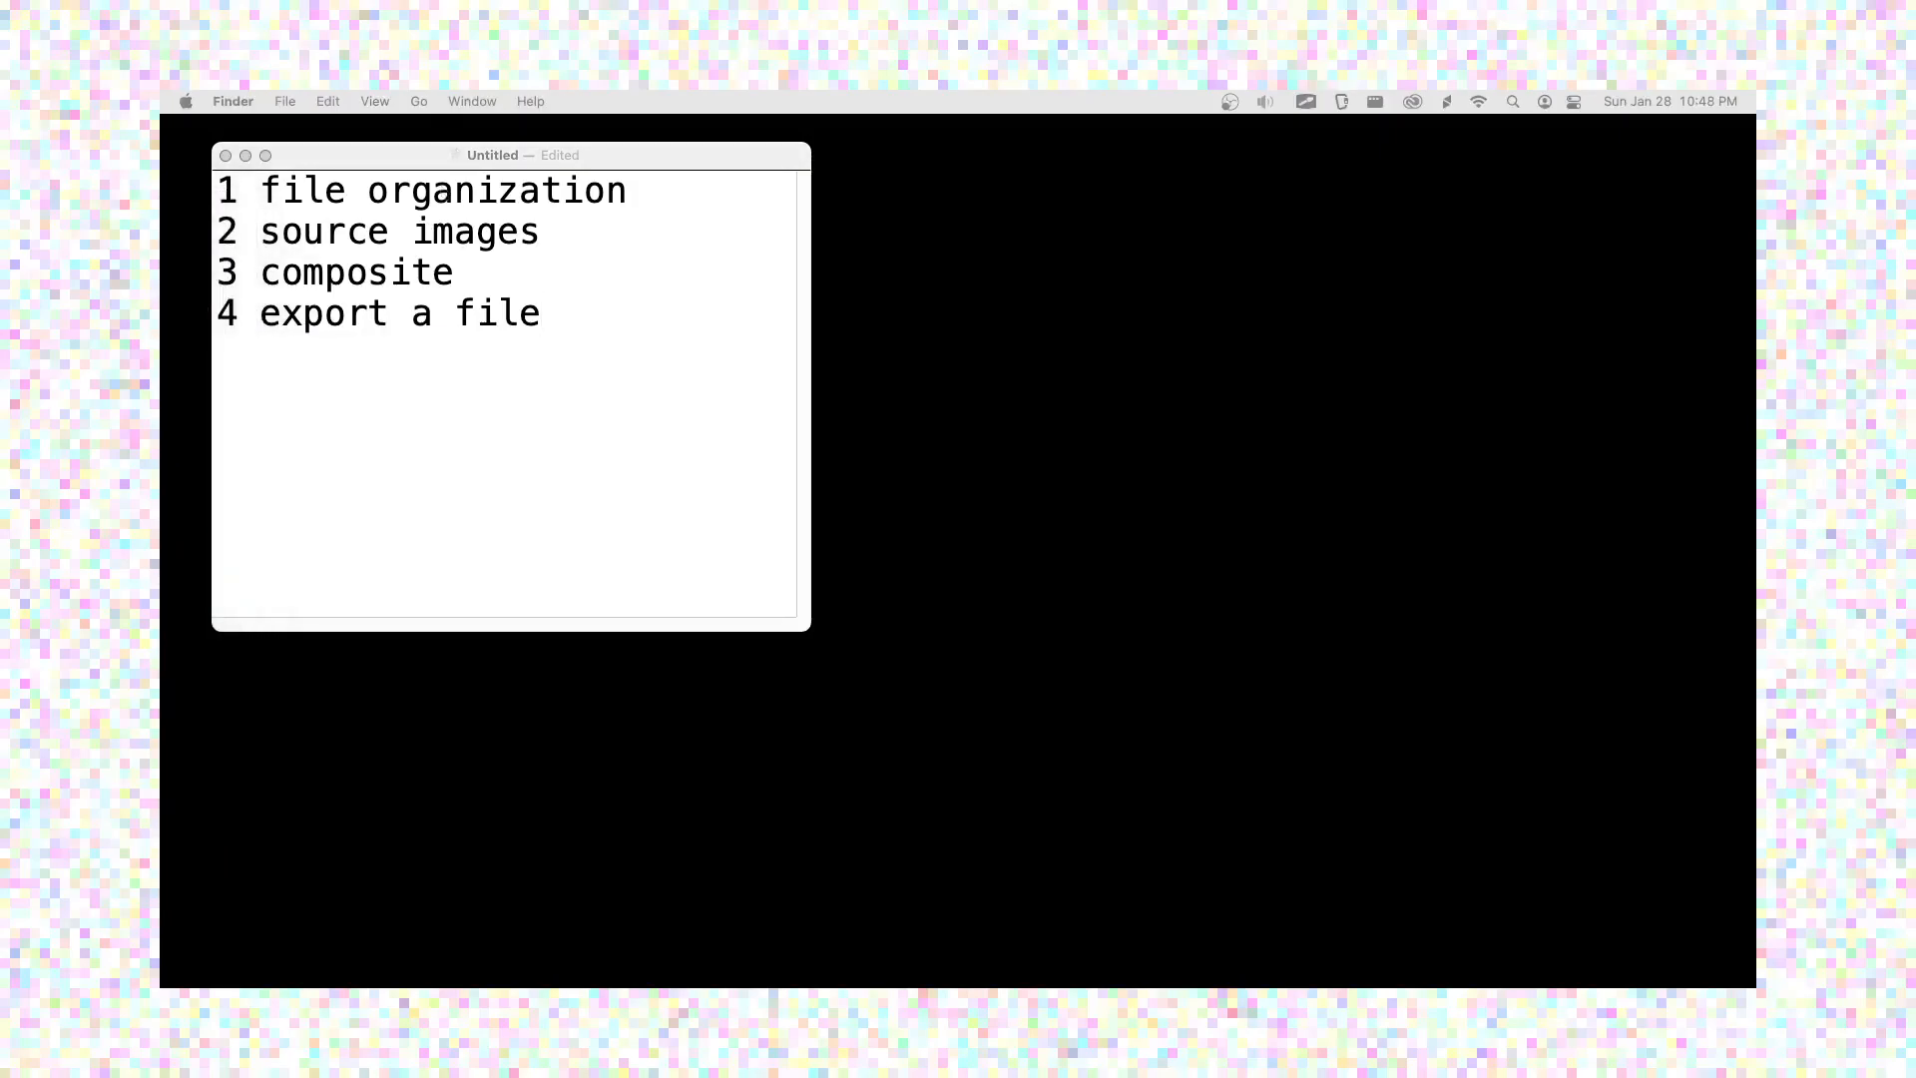
{"action": "key", "text": "super+n"}
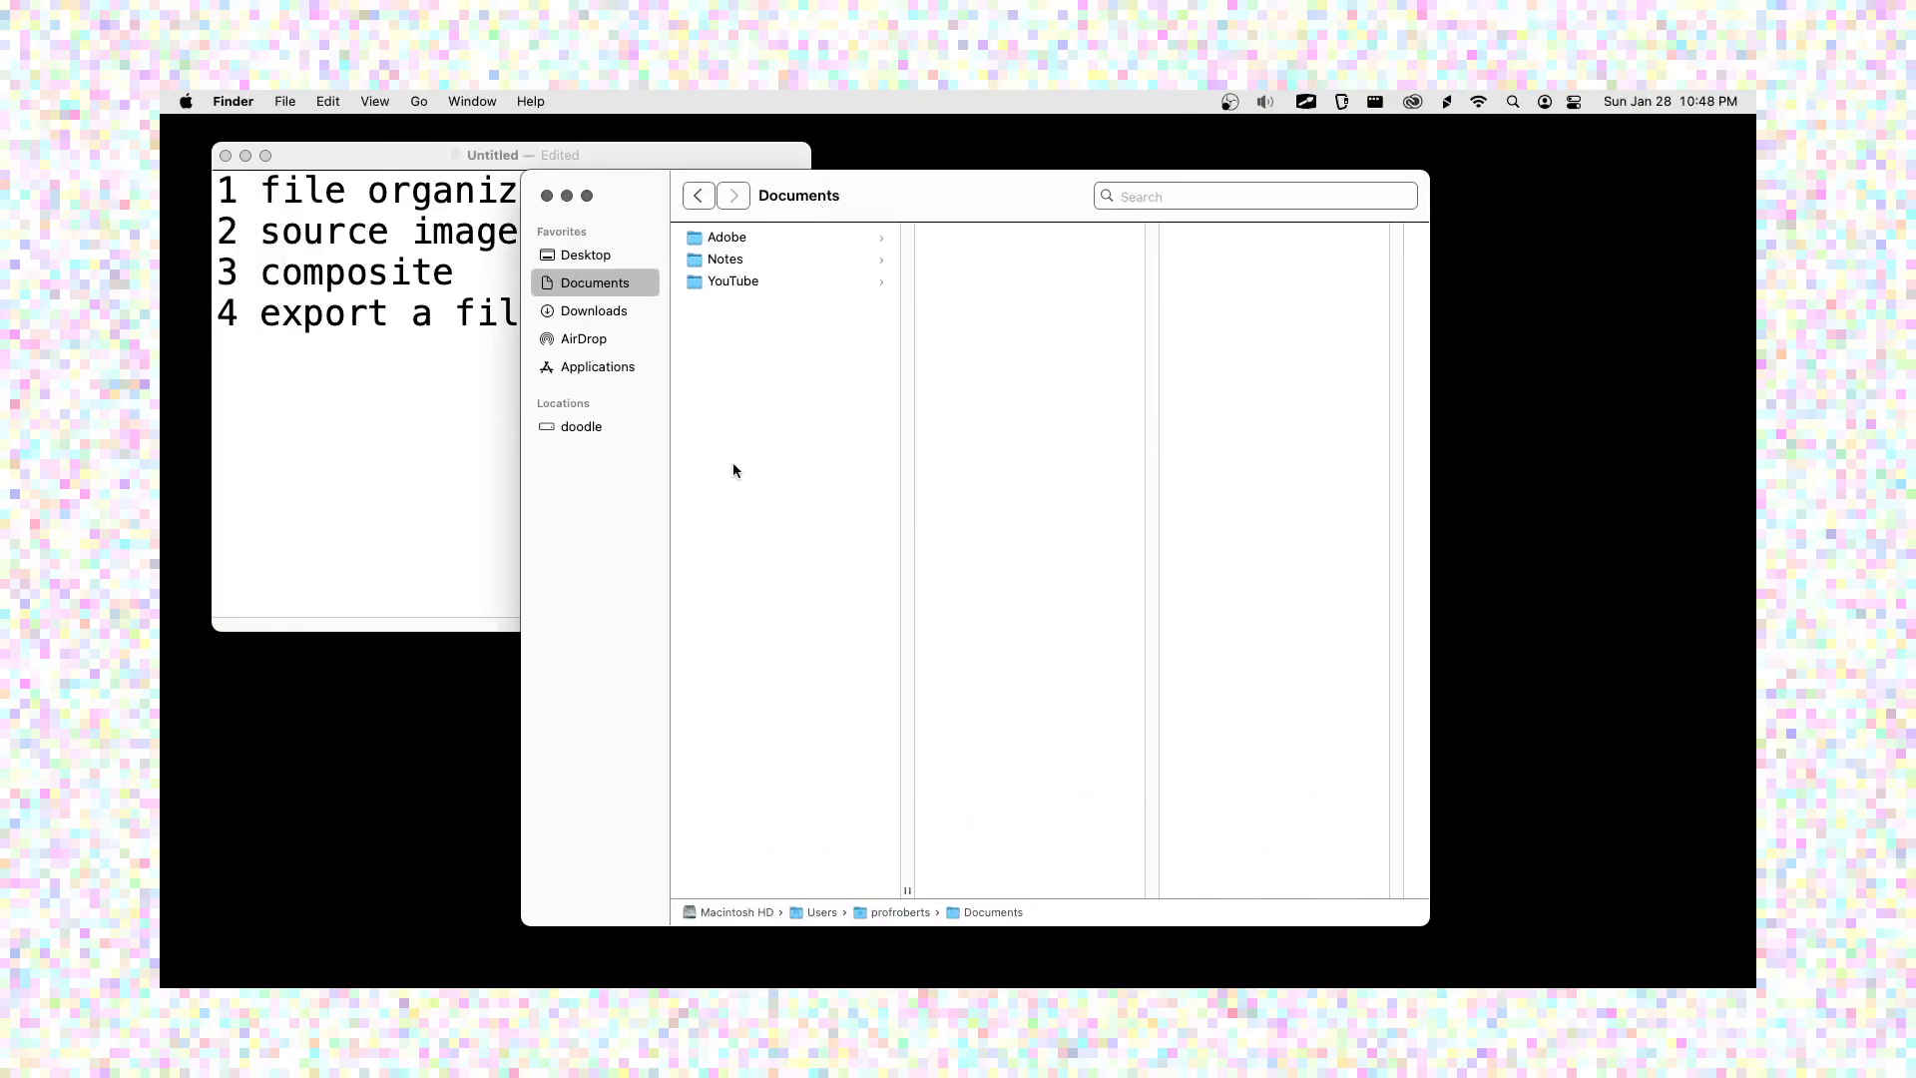
{"action": "mouse_move", "coordinate": [167, 389]}
{"action": "left_click_drag", "start_coordinate": [895, 214], "coordinate": [804, 205]}
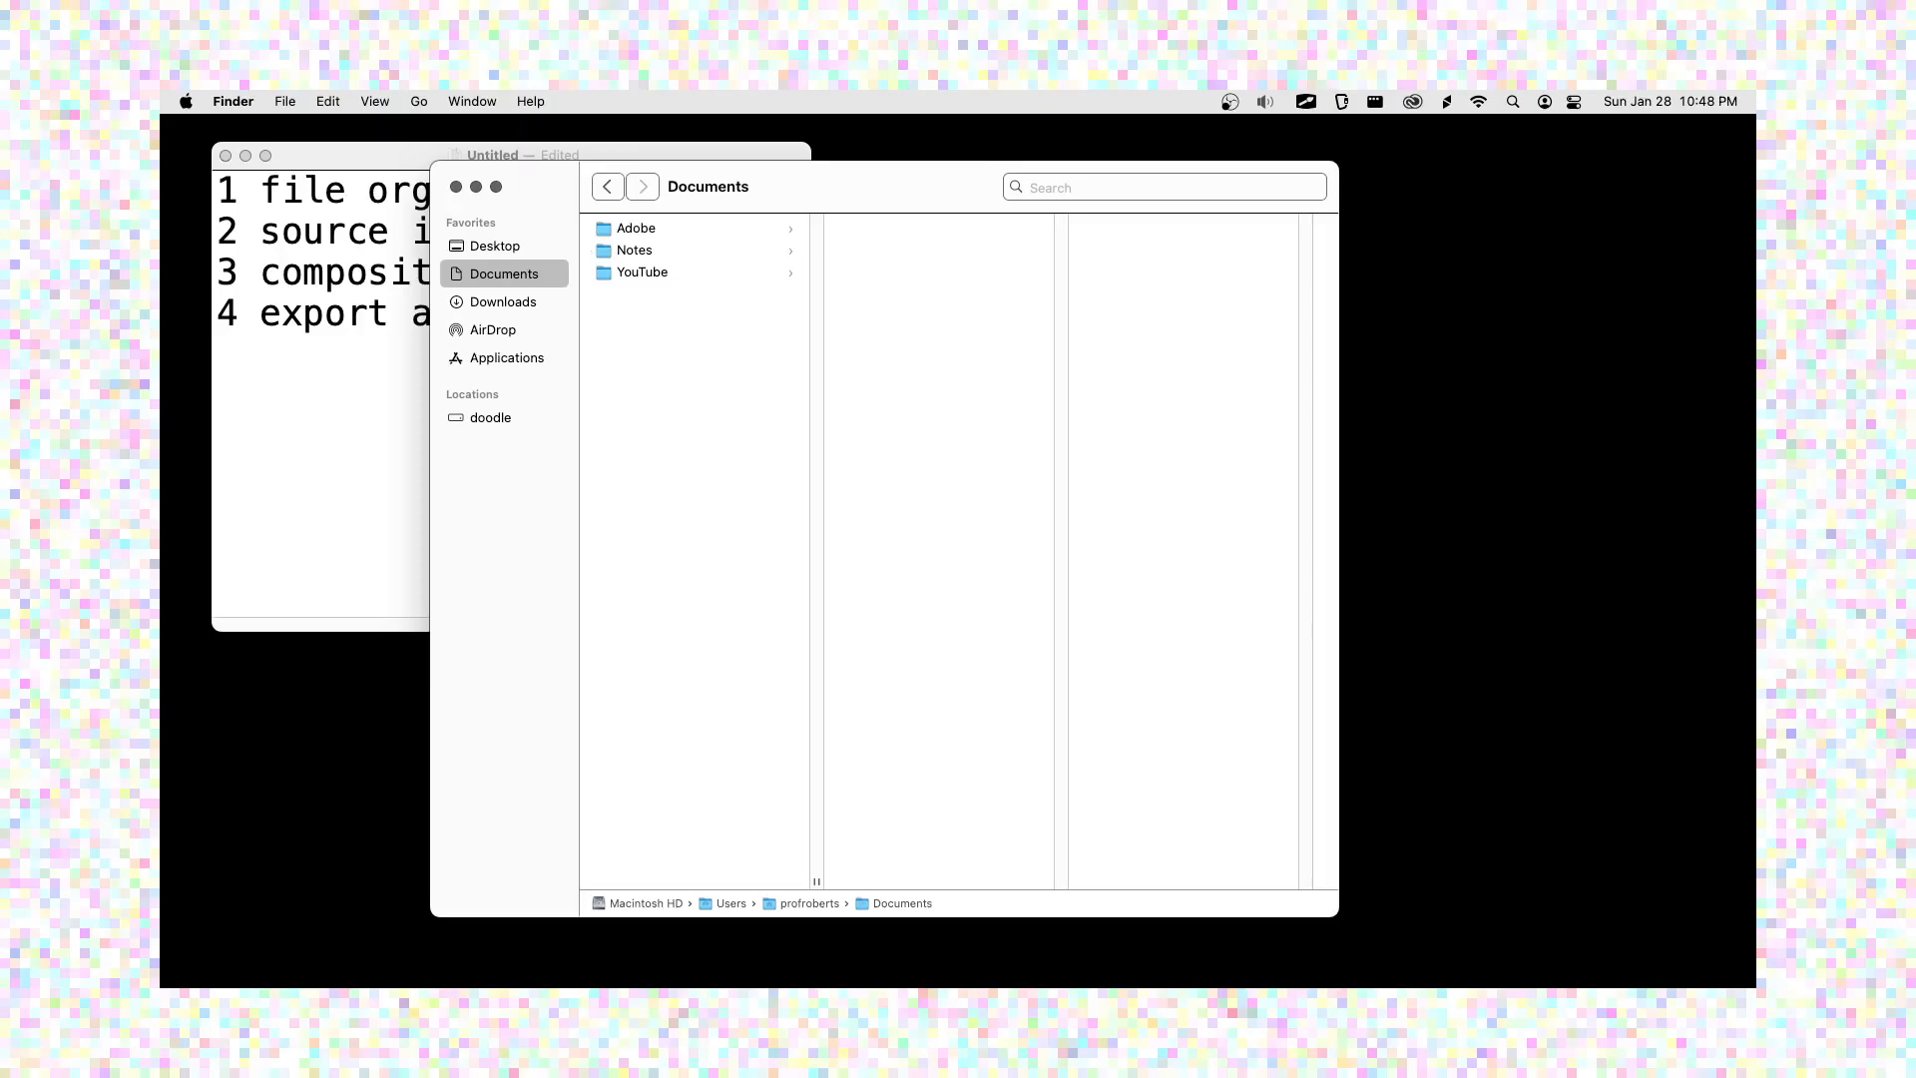
- Review the tags and the sidebar items in the Finder settings, and close the settings
{"action": "left_click", "coordinate": [233, 101]}
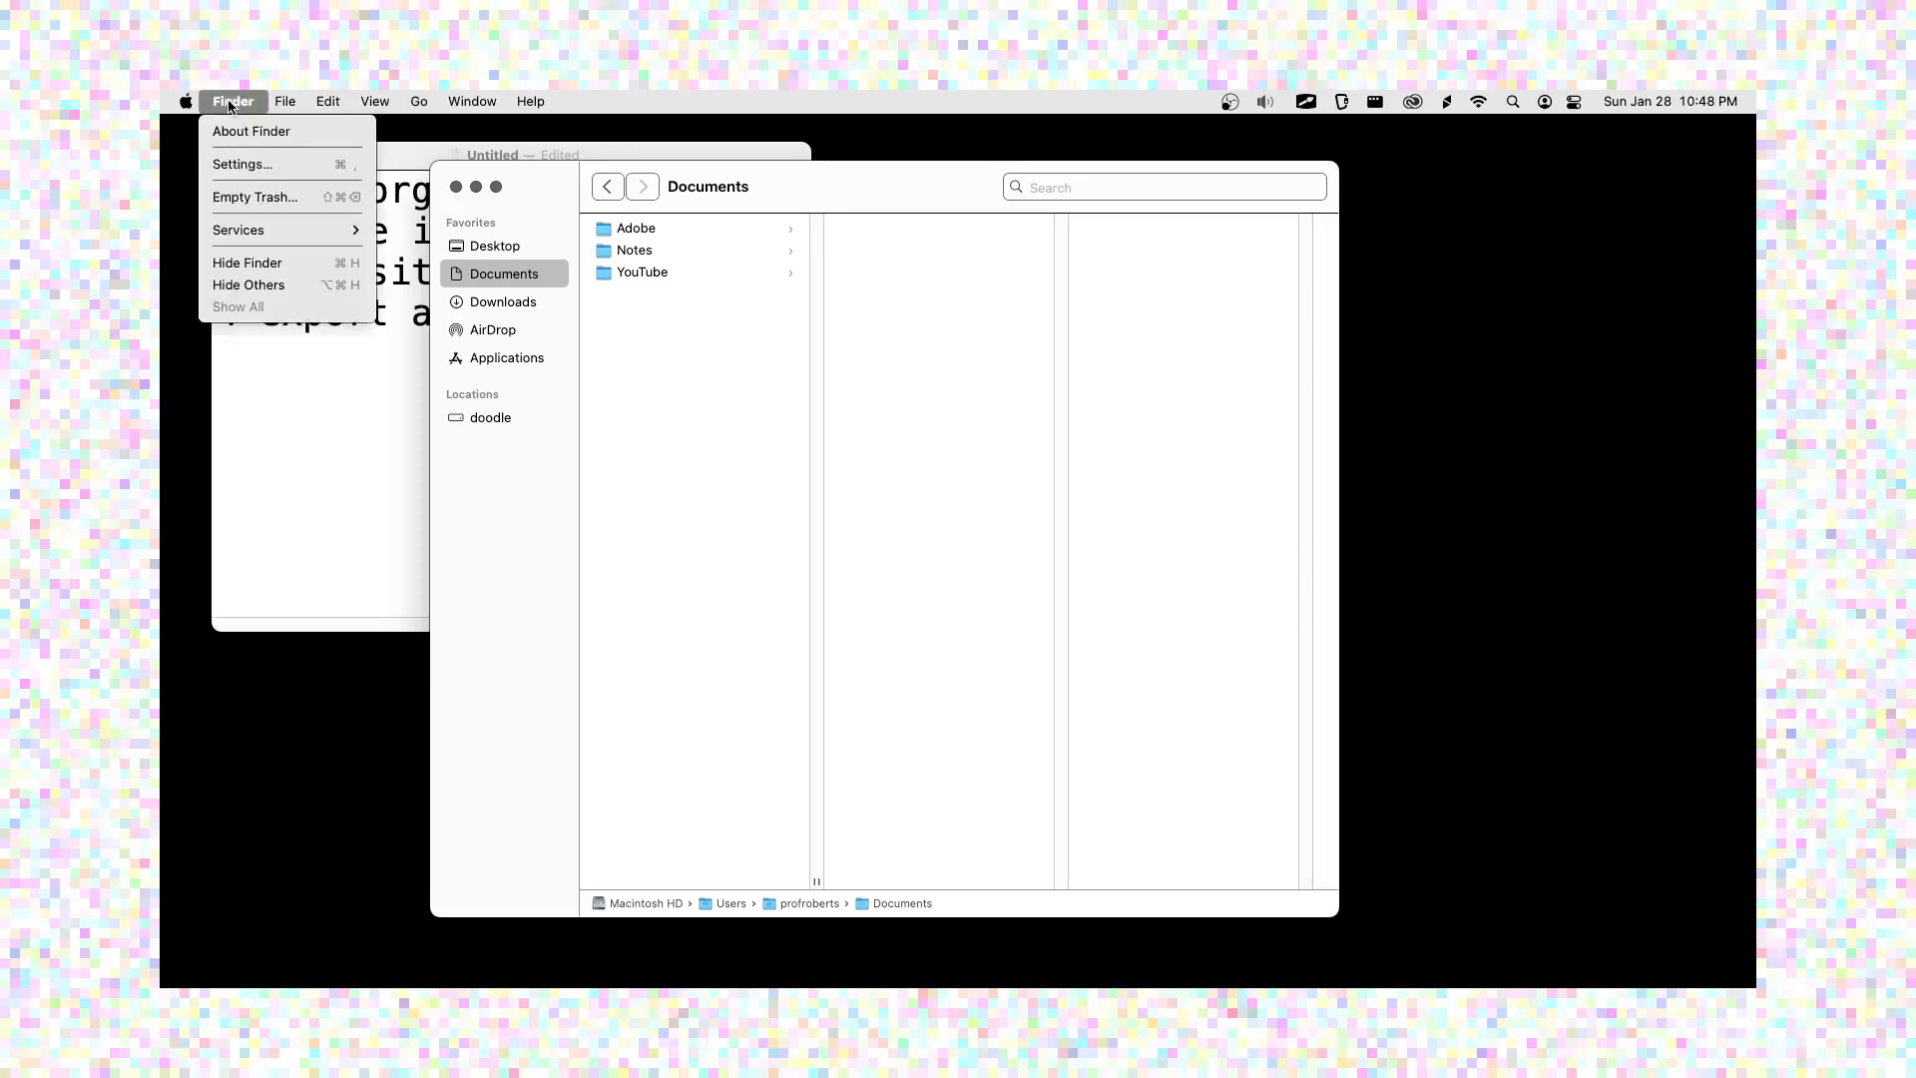
{"action": "left_click", "coordinate": [240, 164]}
{"action": "left_click", "coordinate": [338, 155]}
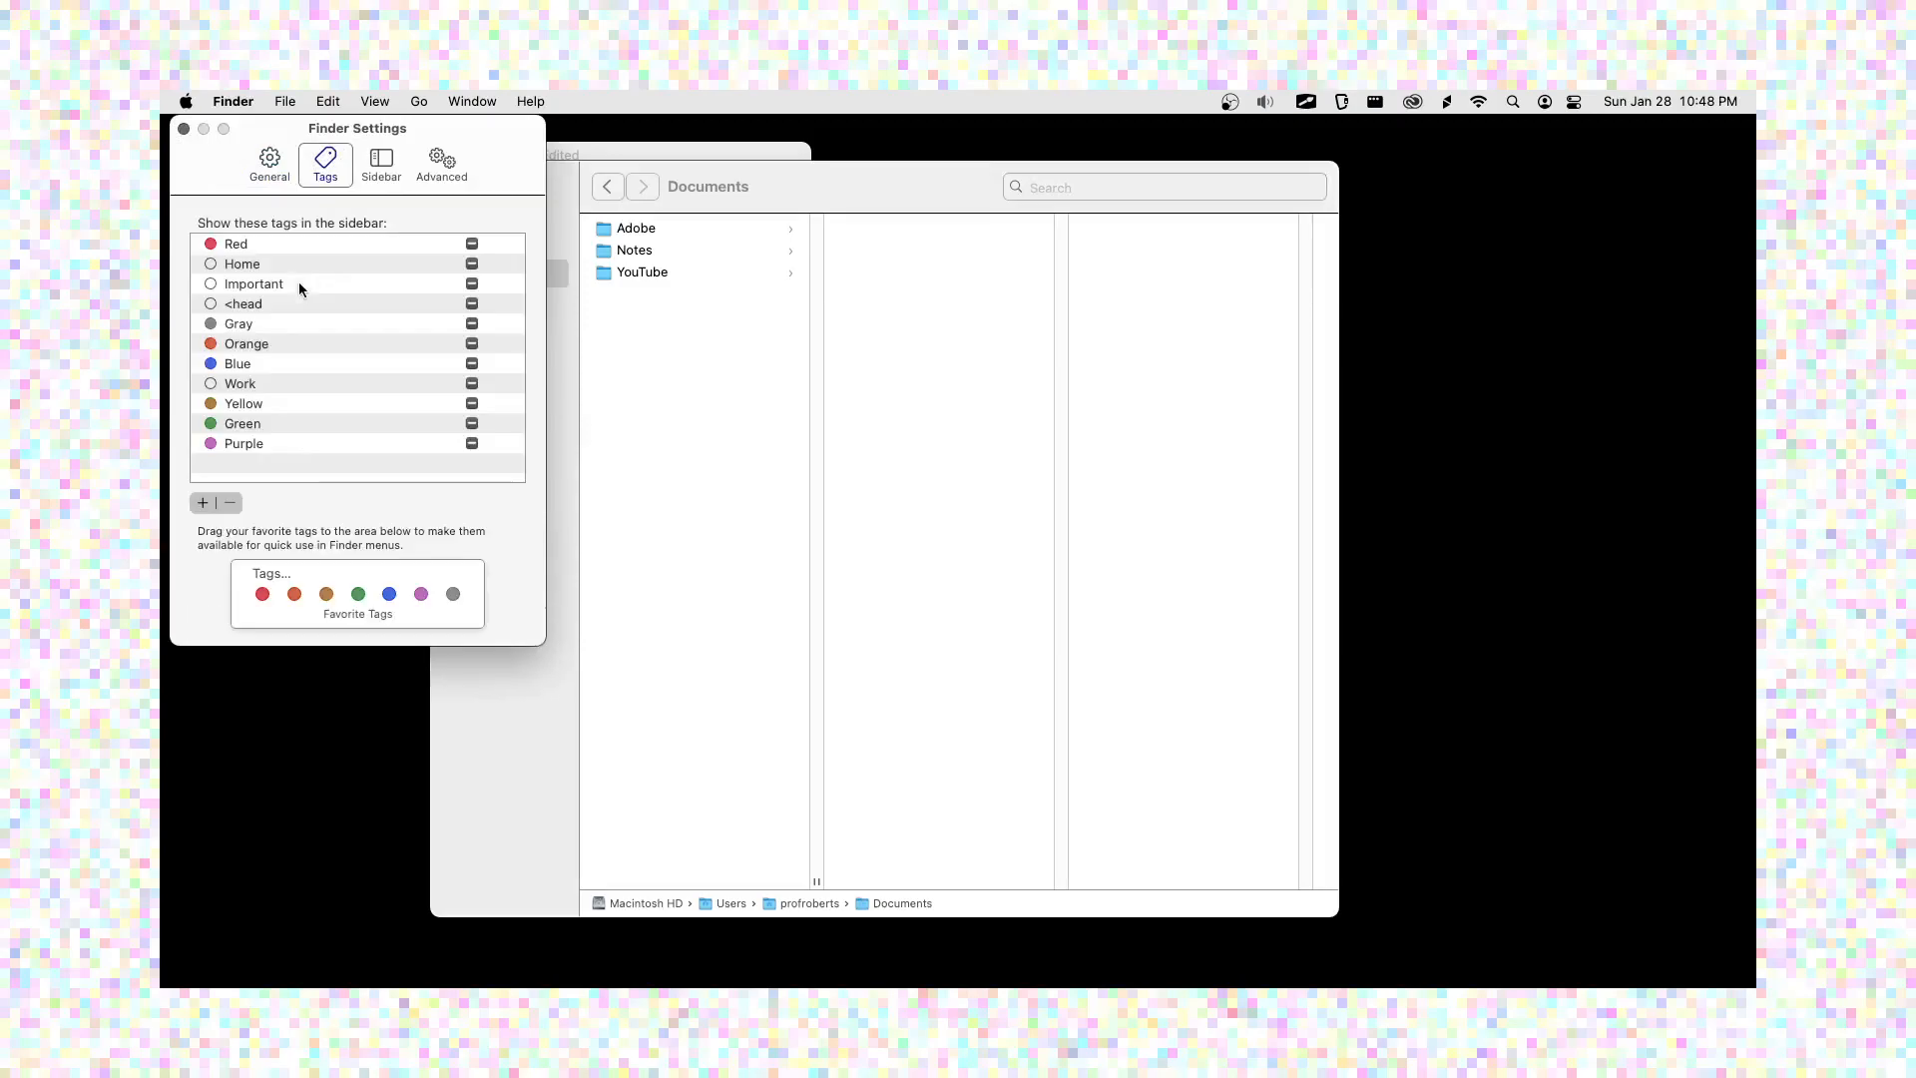
{"action": "left_click", "coordinate": [389, 165]}
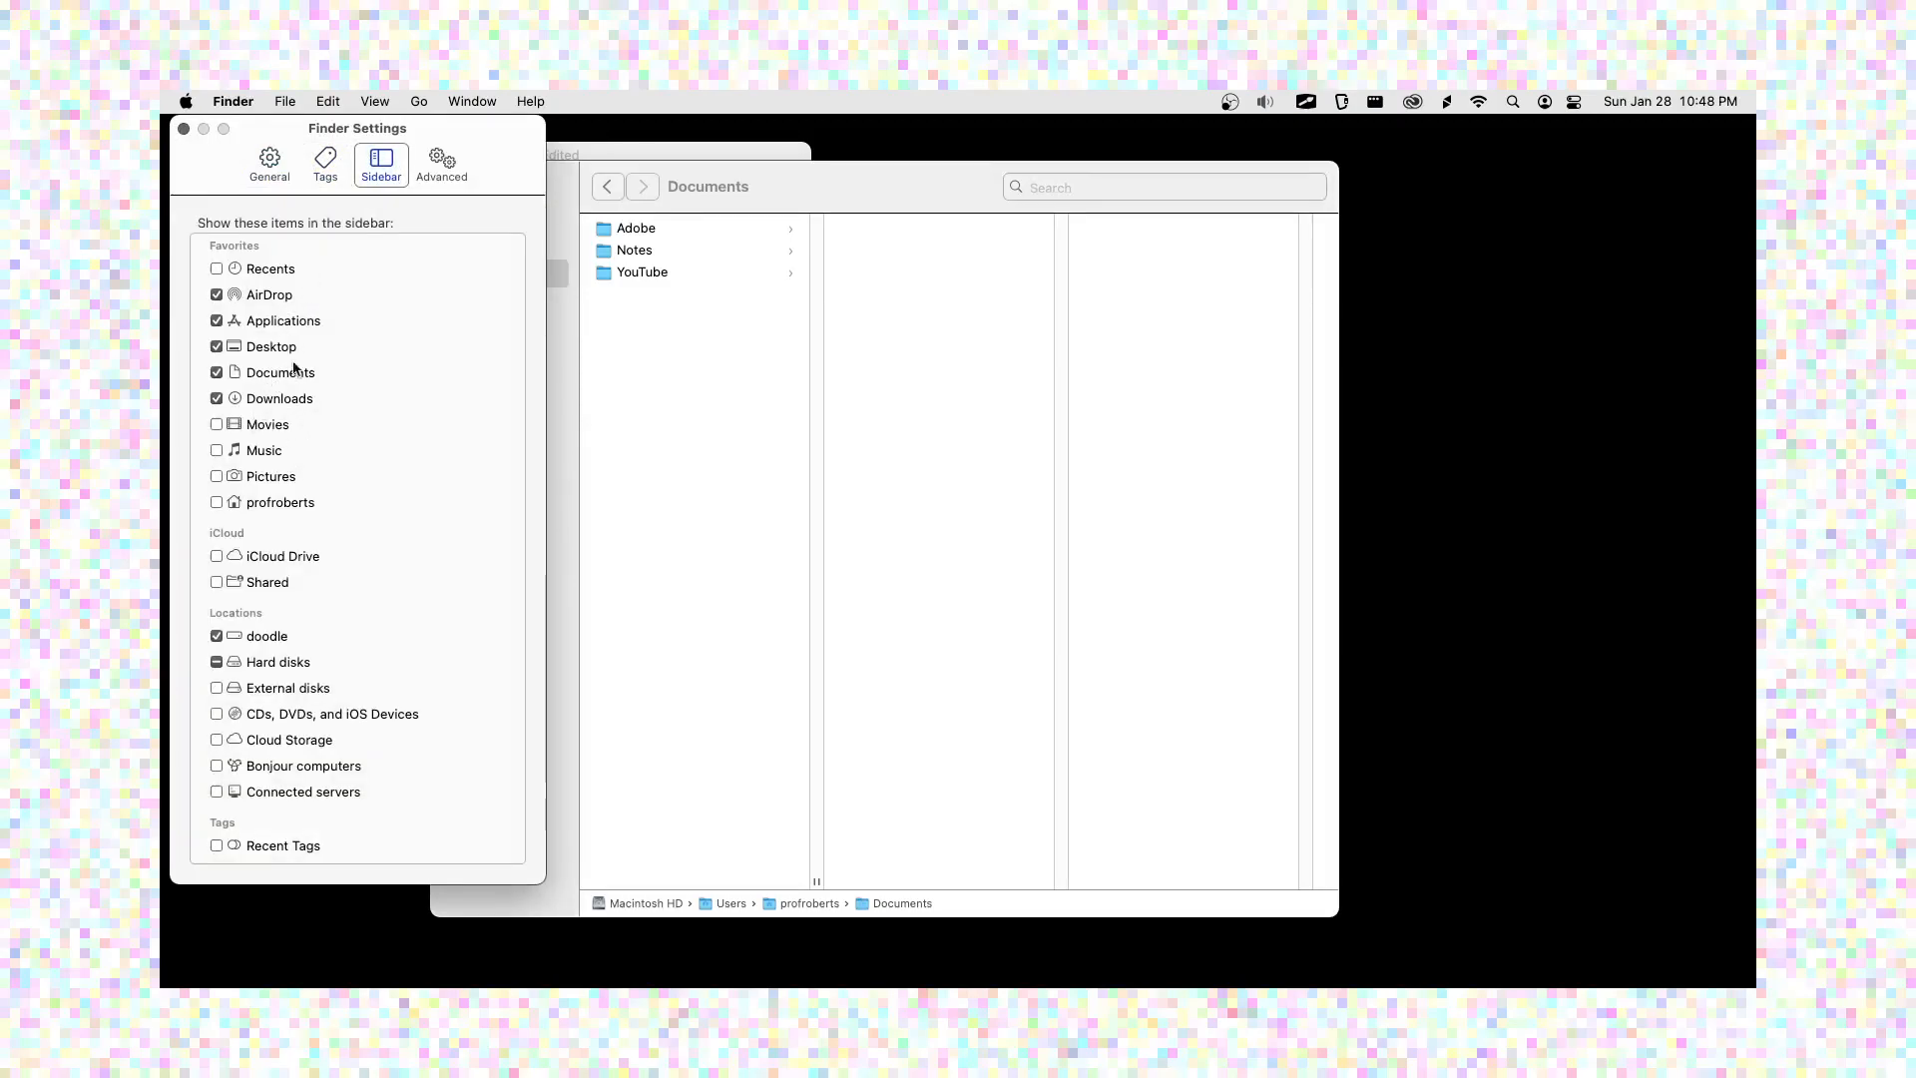
{"action": "left_click", "coordinate": [184, 129]}
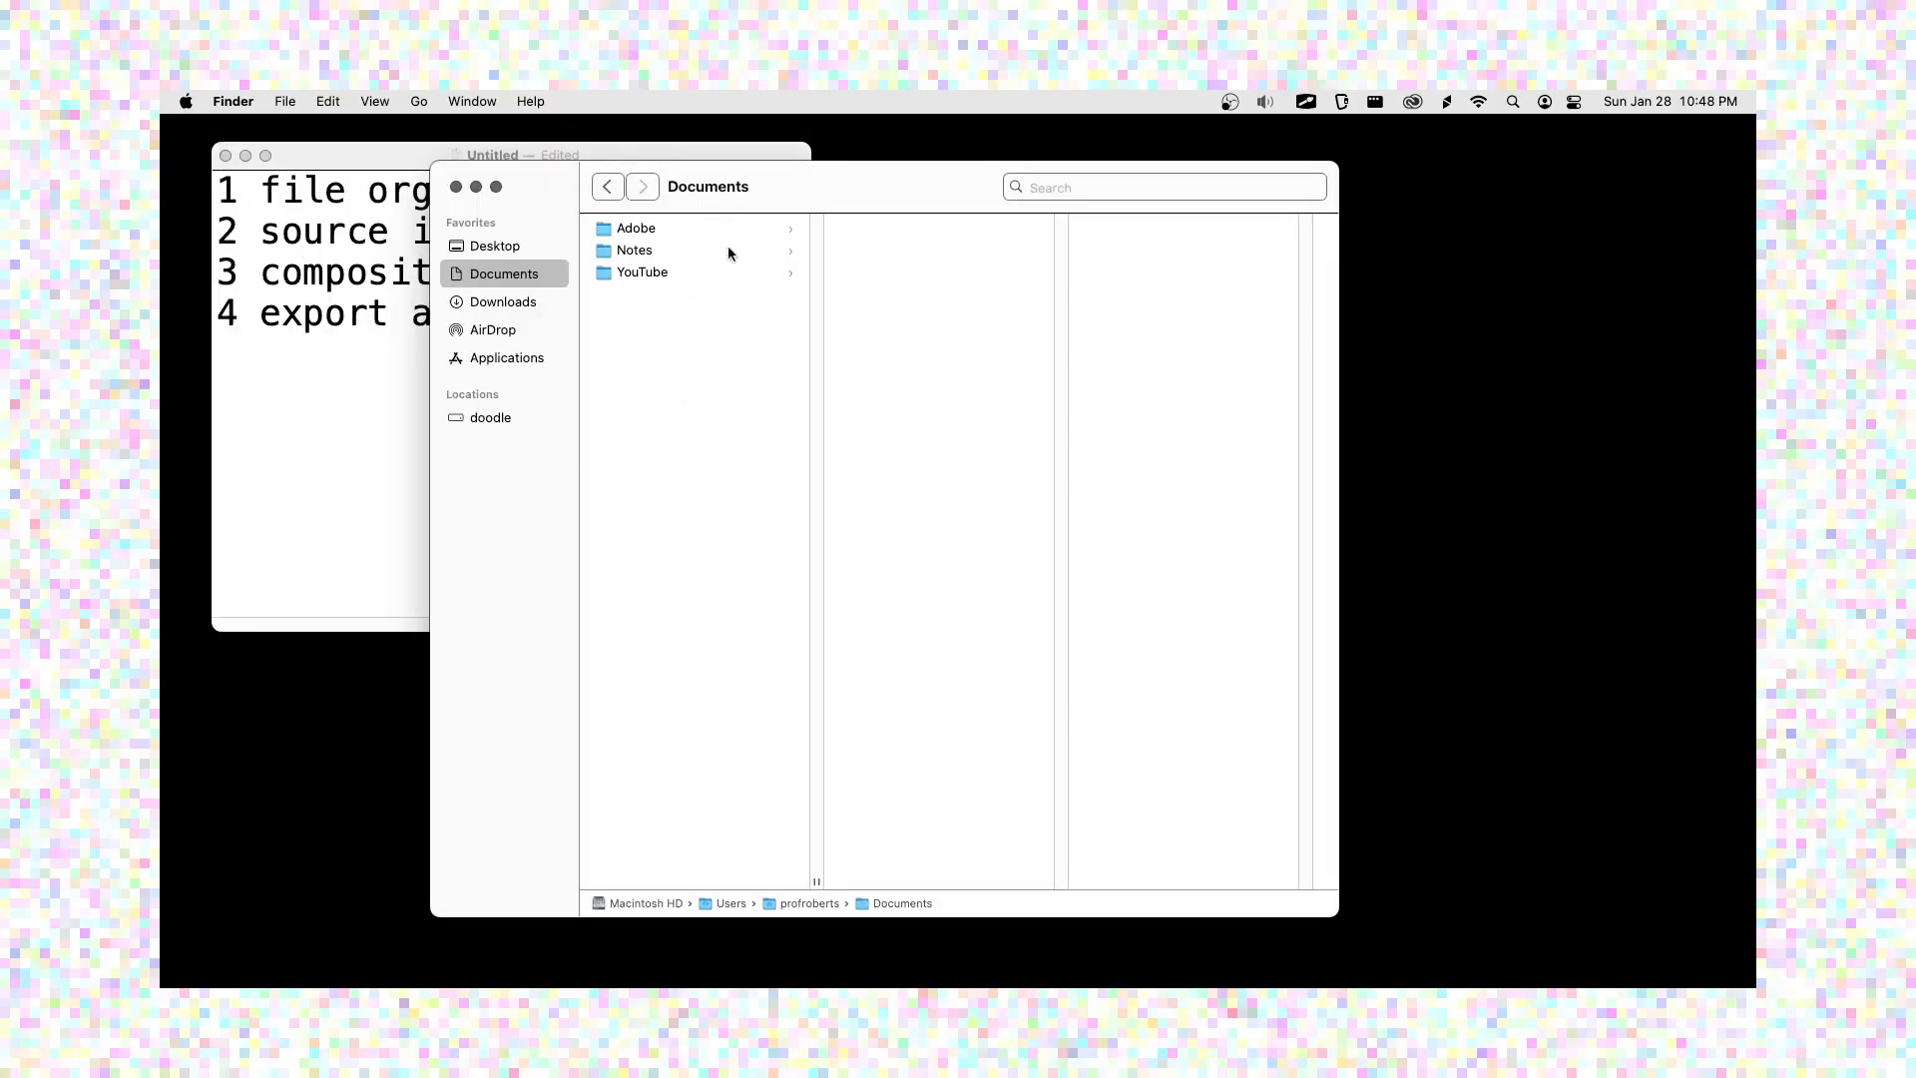
- Compare the icon, list and column views of the Documents folder, ending in column view
{"action": "left_click", "coordinate": [391, 105]}
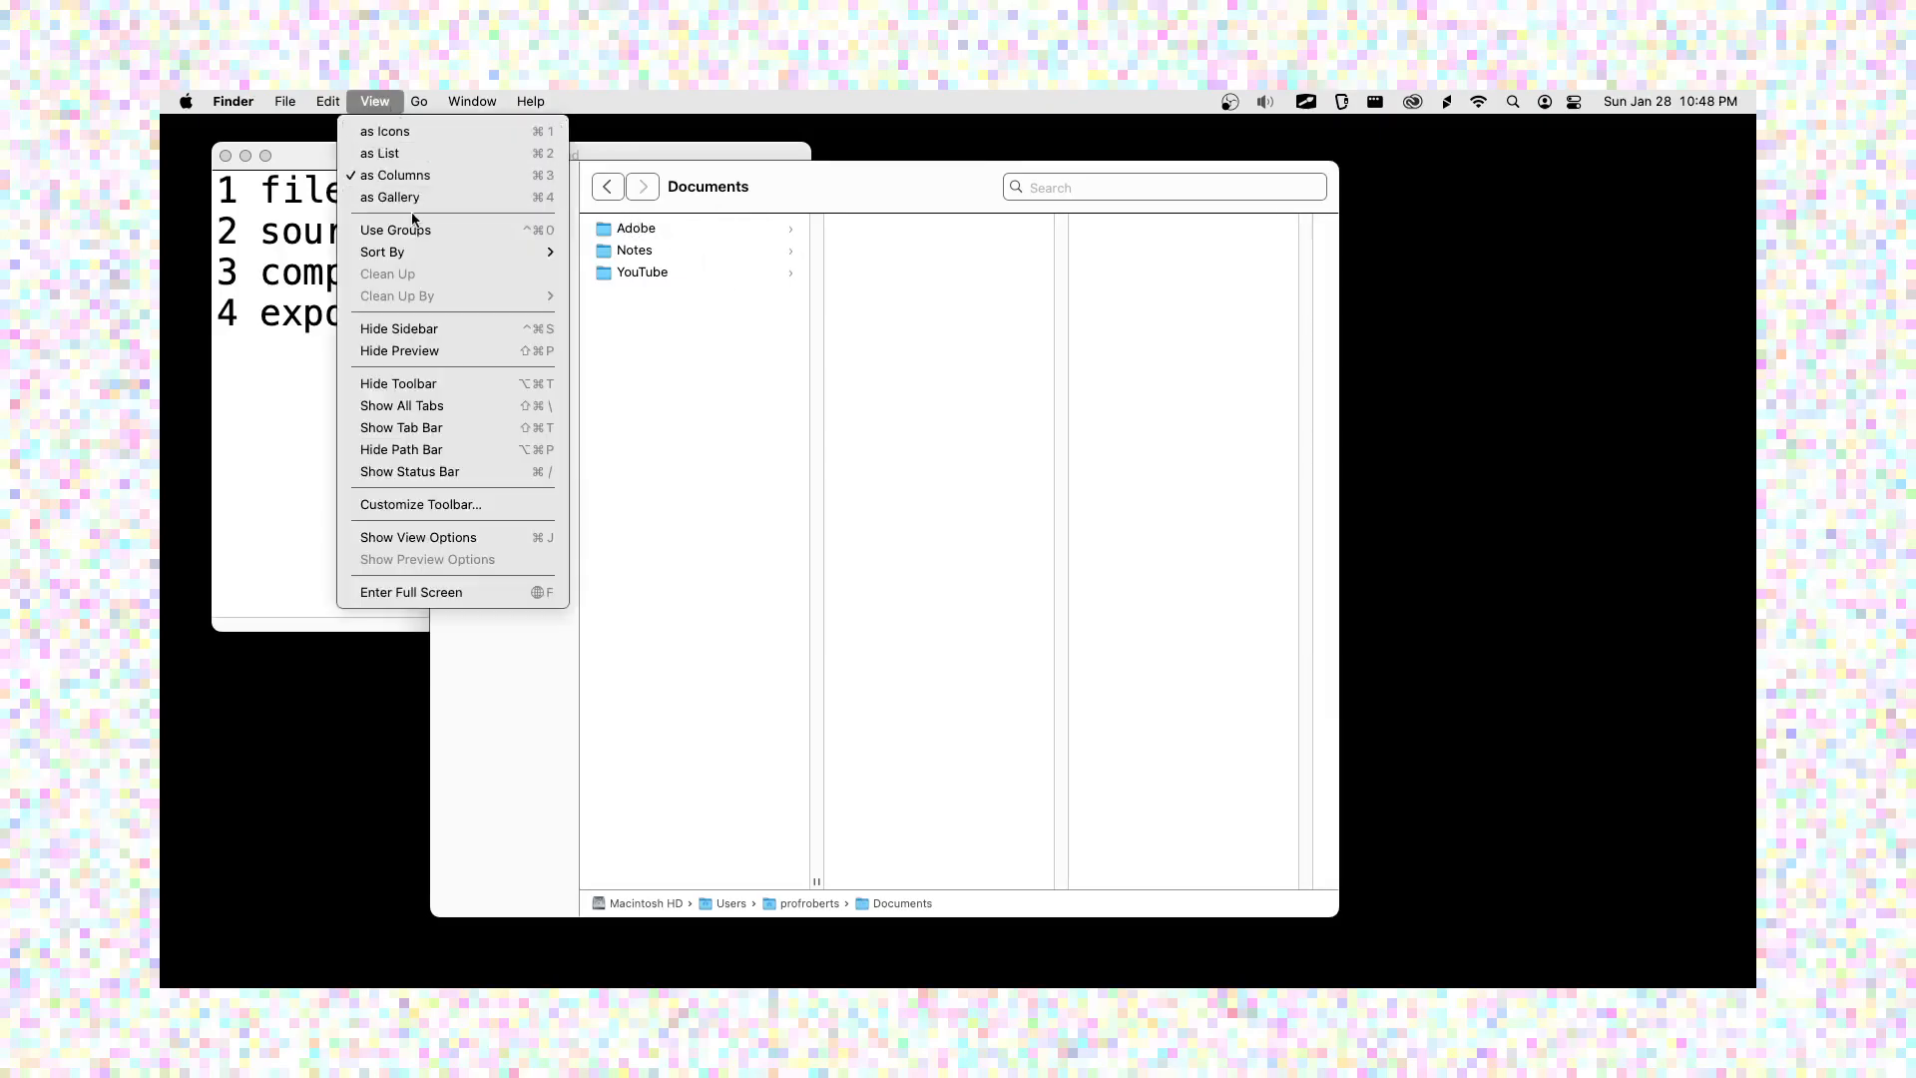
{"action": "left_click", "coordinate": [802, 435]}
{"action": "key", "text": "super+1"}
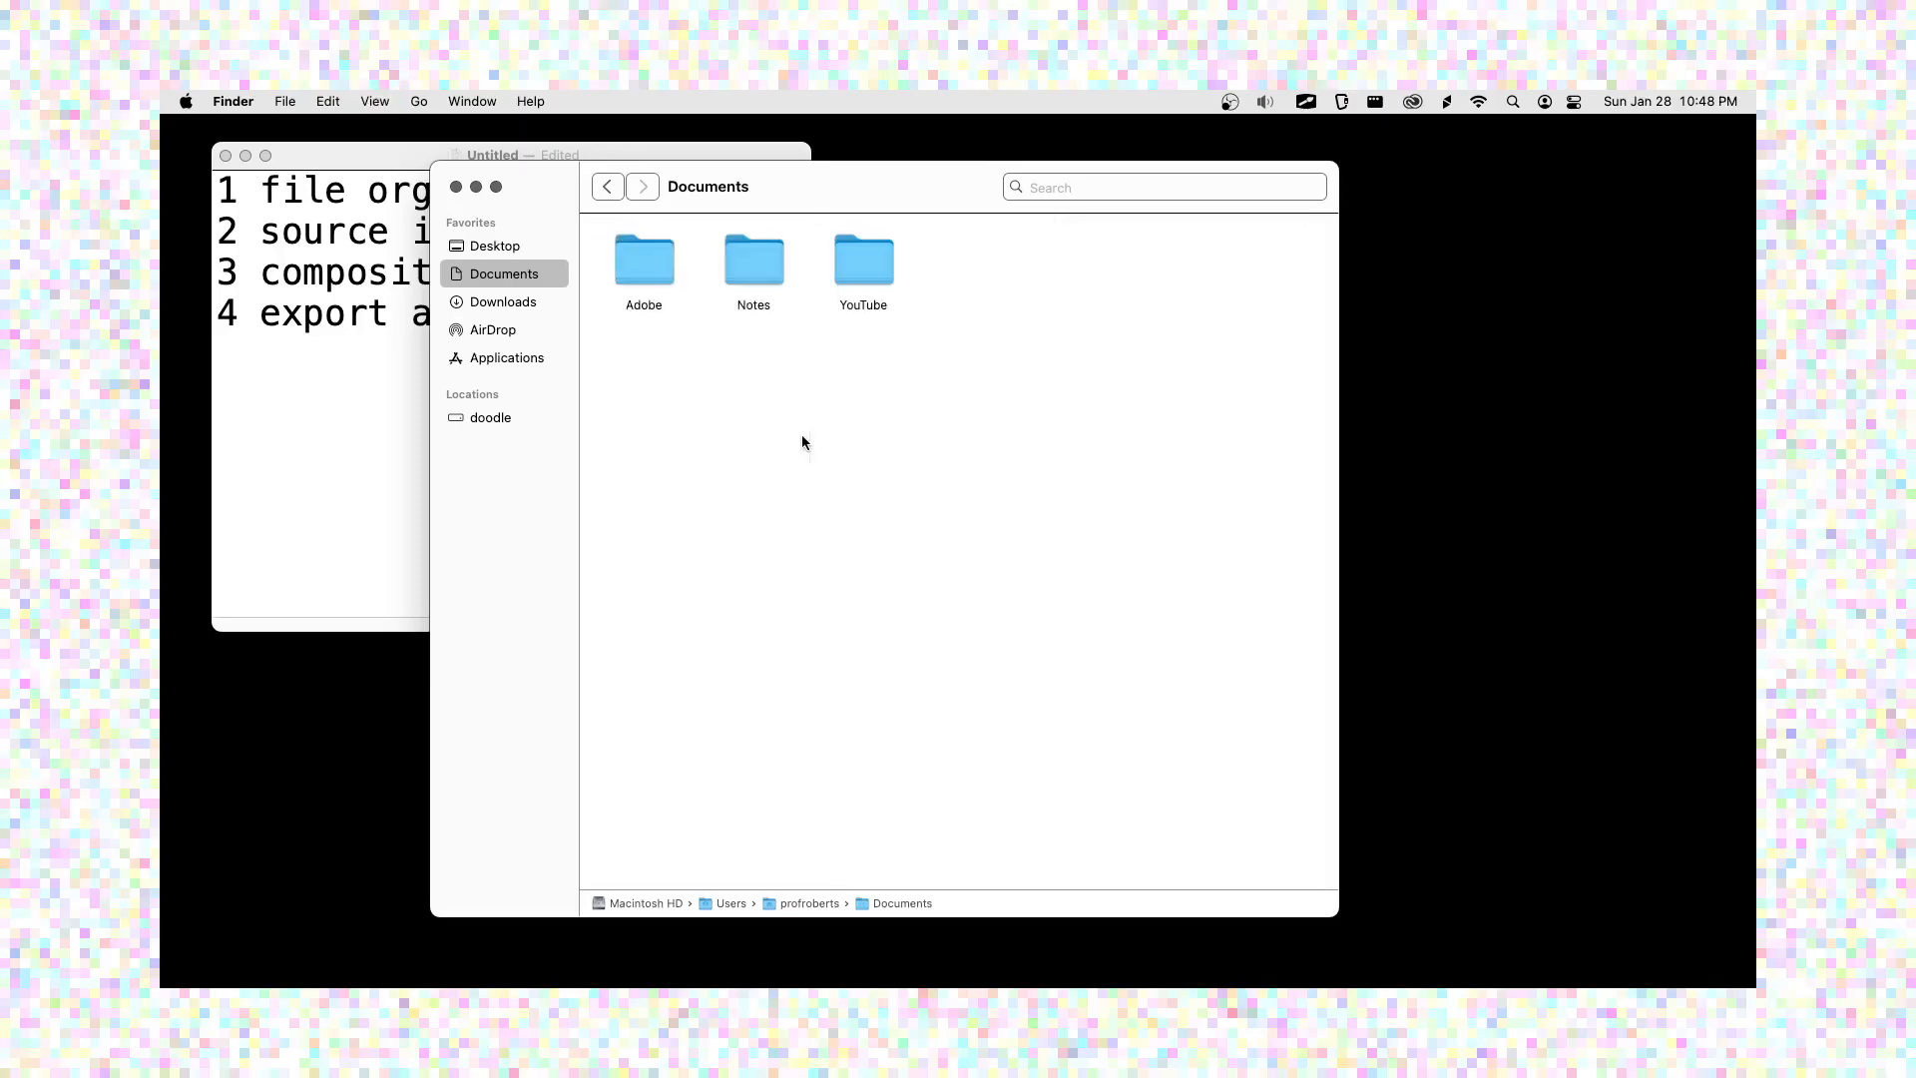
{"action": "key", "text": "super+2"}
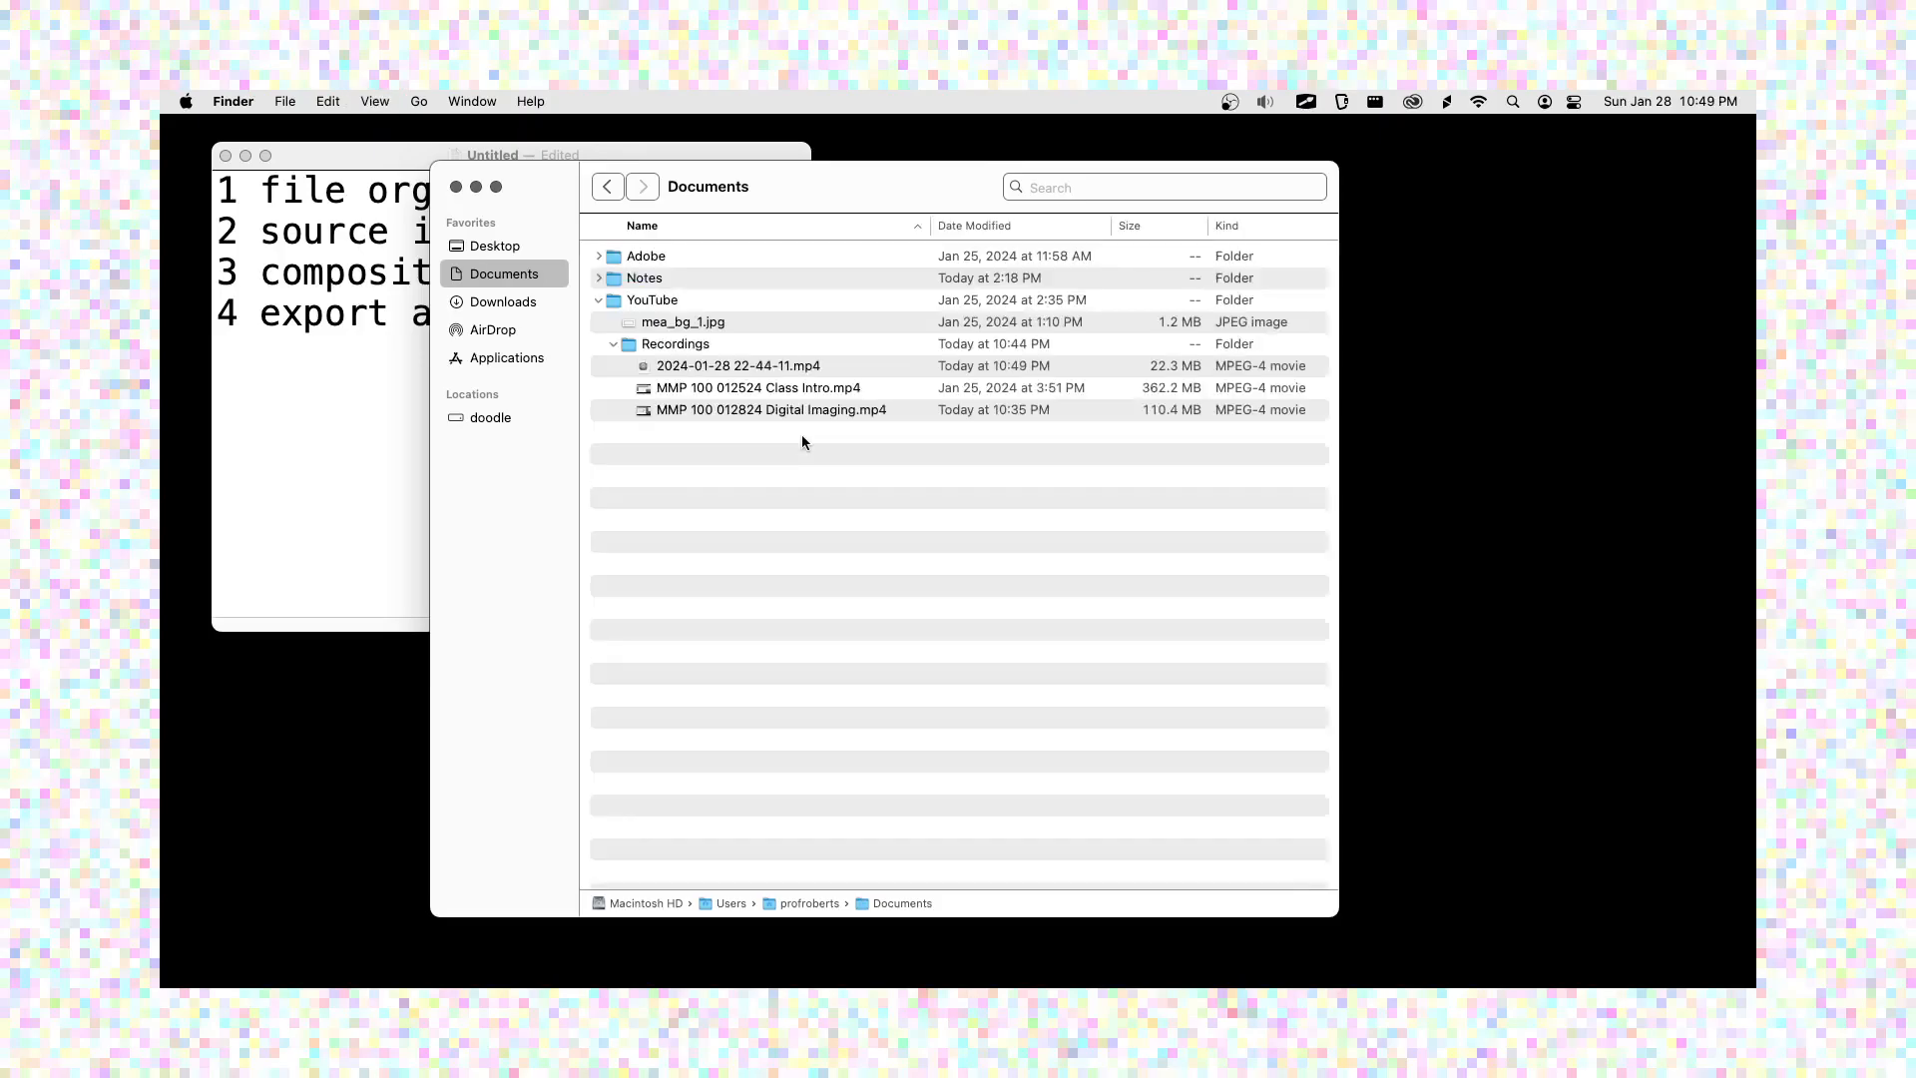
{"action": "left_click", "coordinate": [390, 106]}
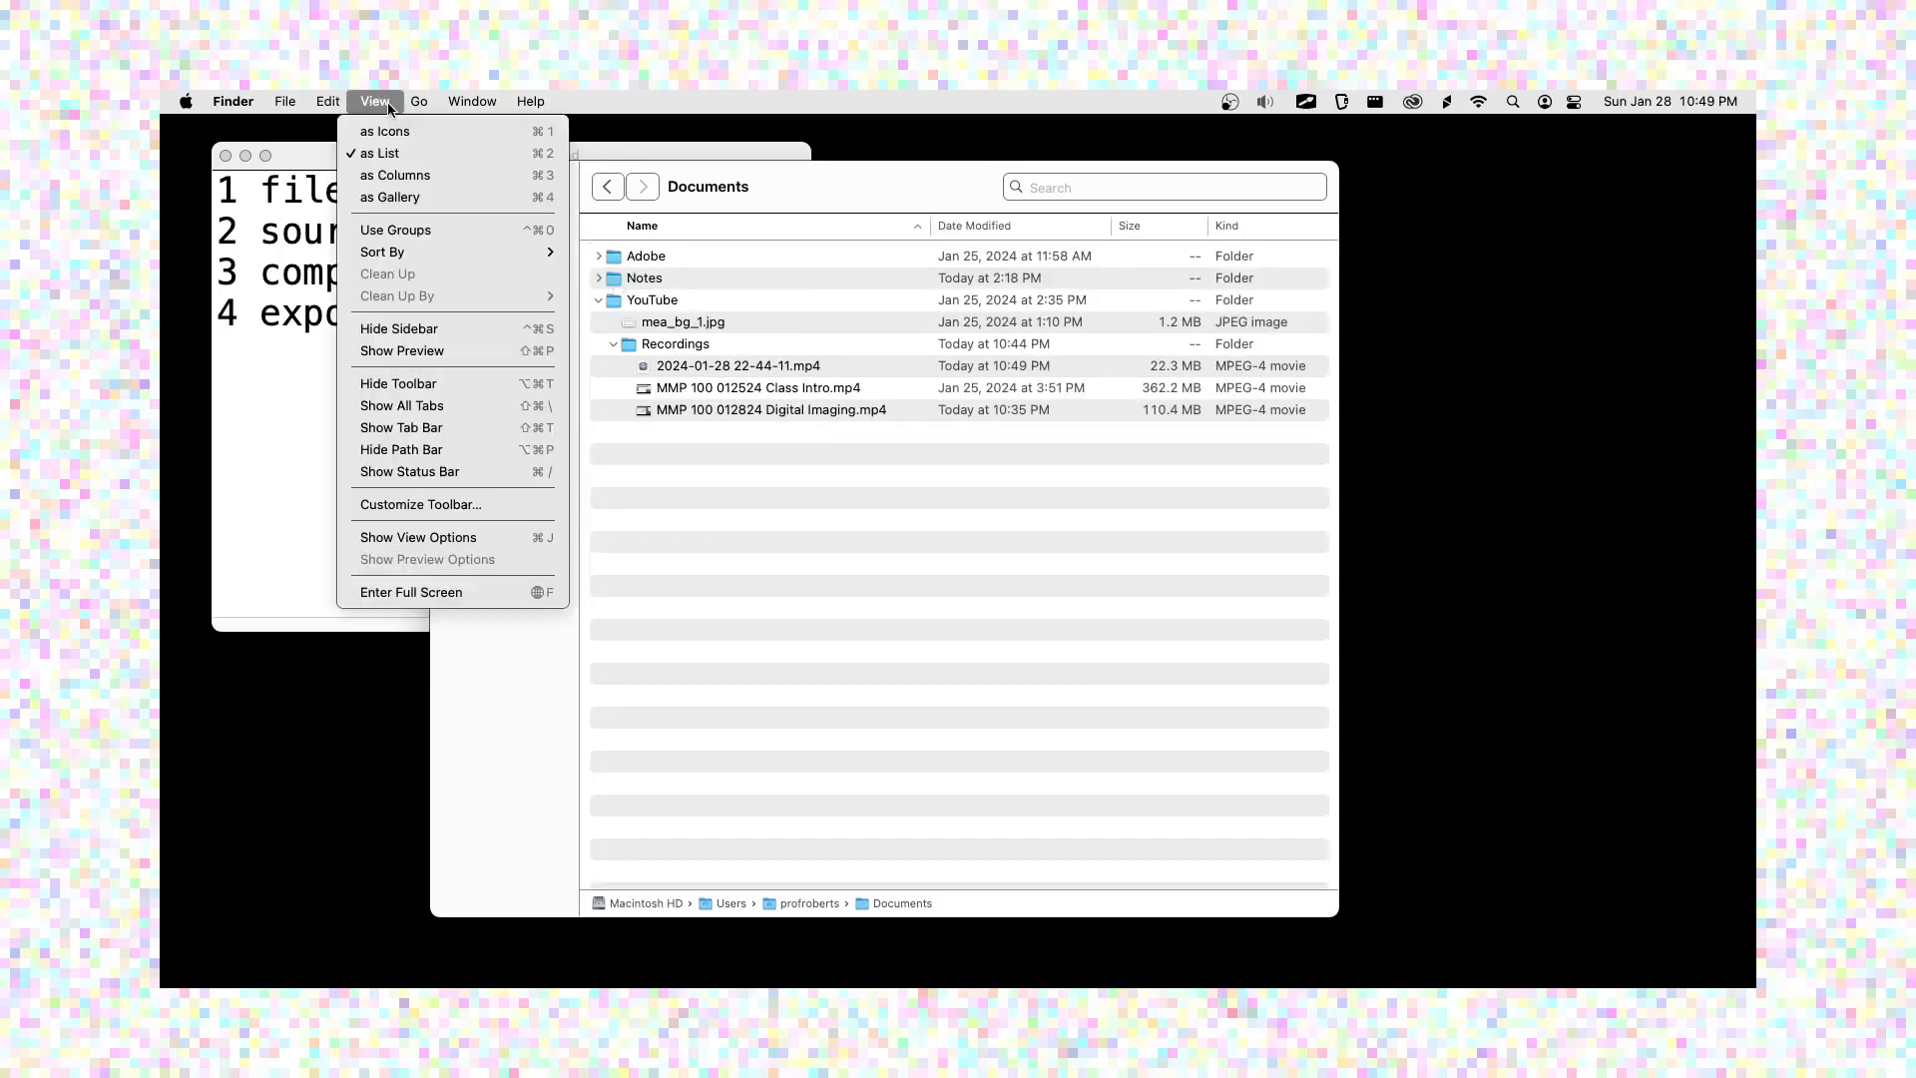
{"action": "left_click", "coordinate": [389, 107]}
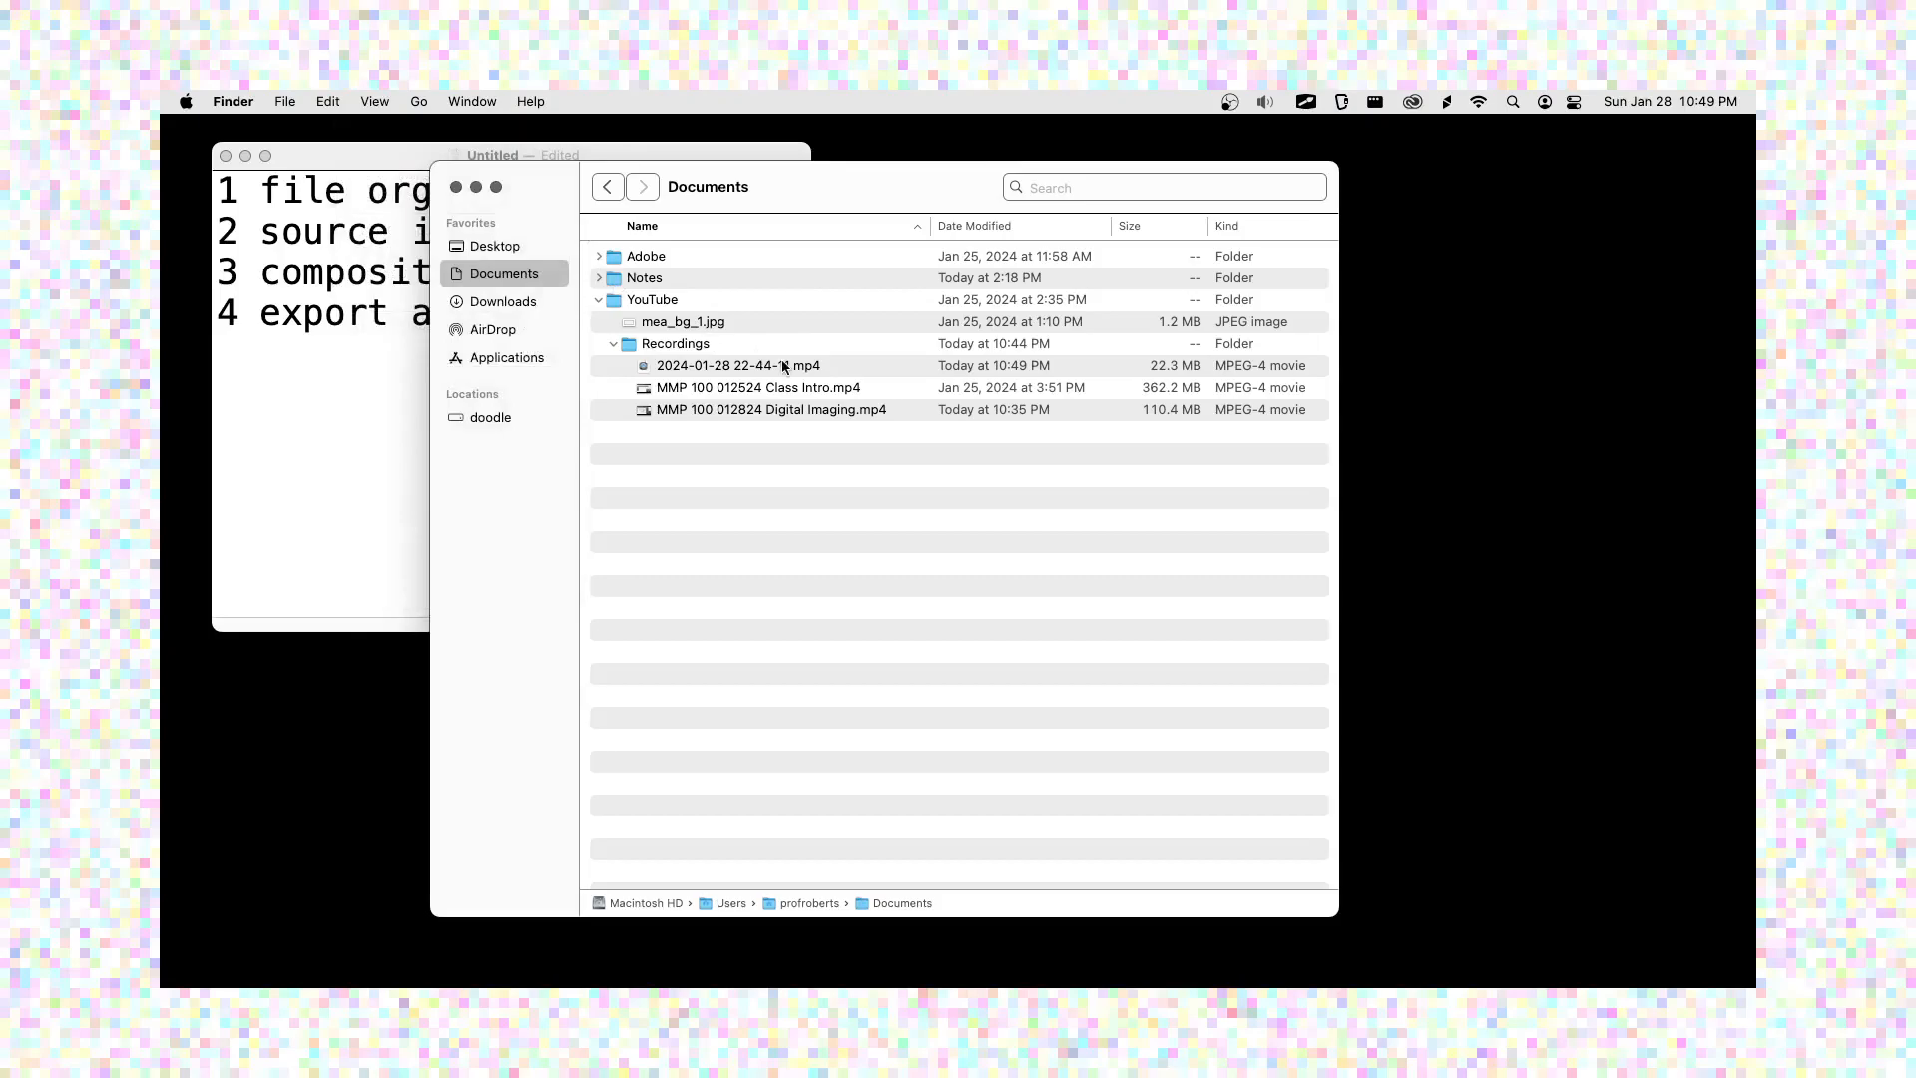
{"action": "key", "text": "super+3"}
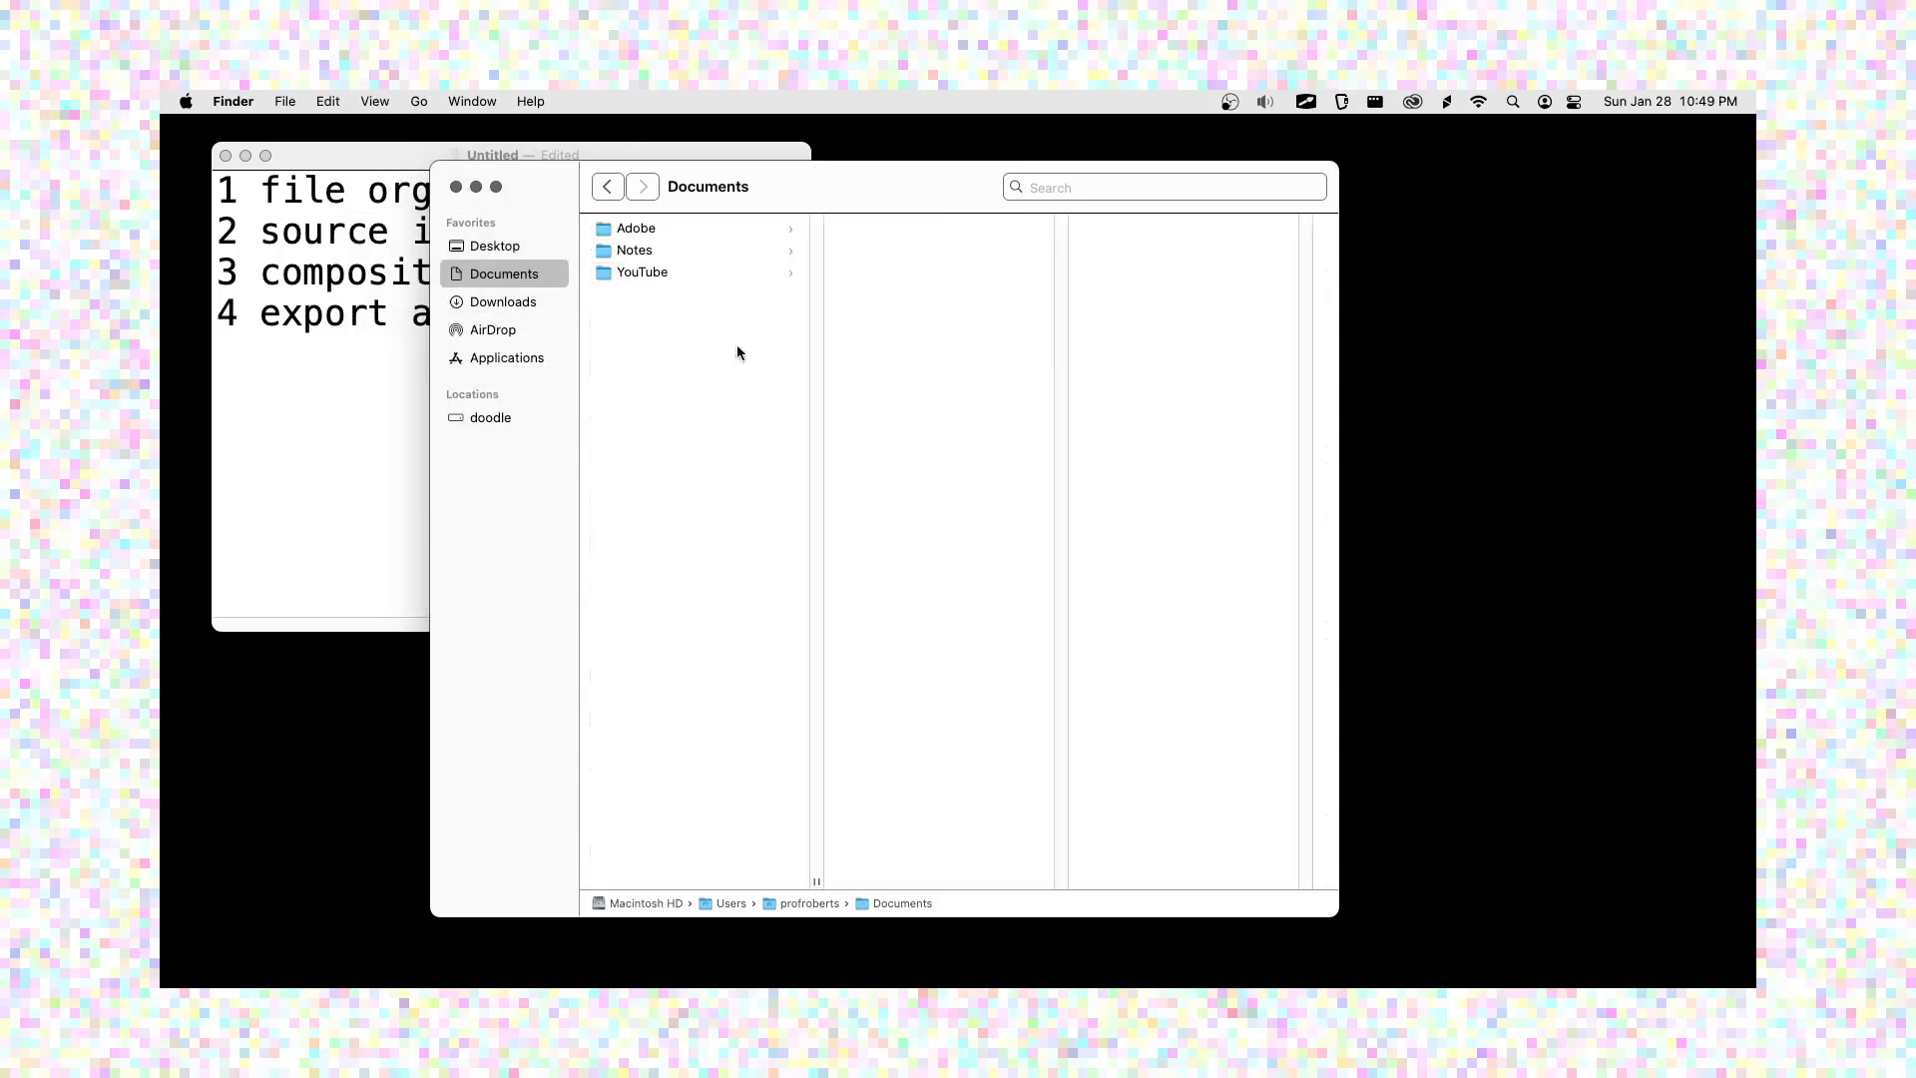
{"action": "left_click", "coordinate": [377, 104]}
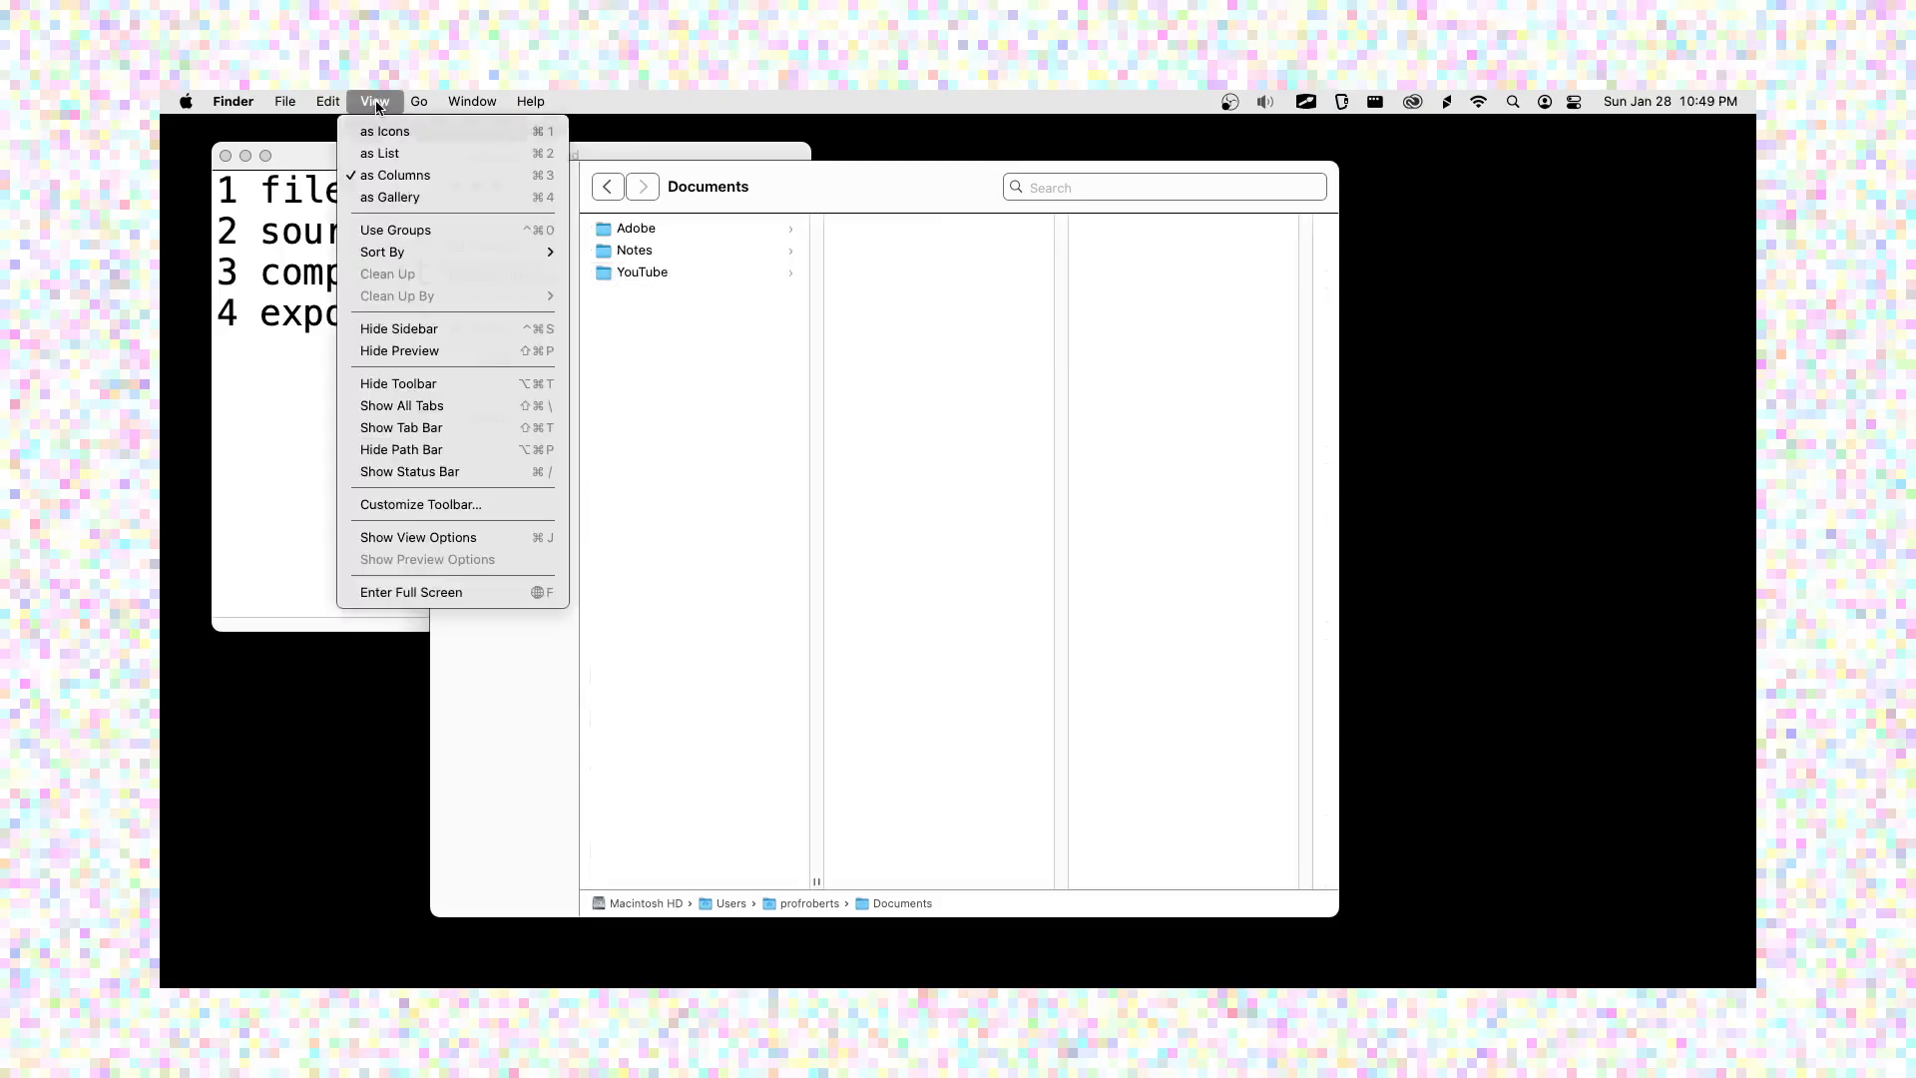
{"action": "left_click", "coordinate": [804, 434]}
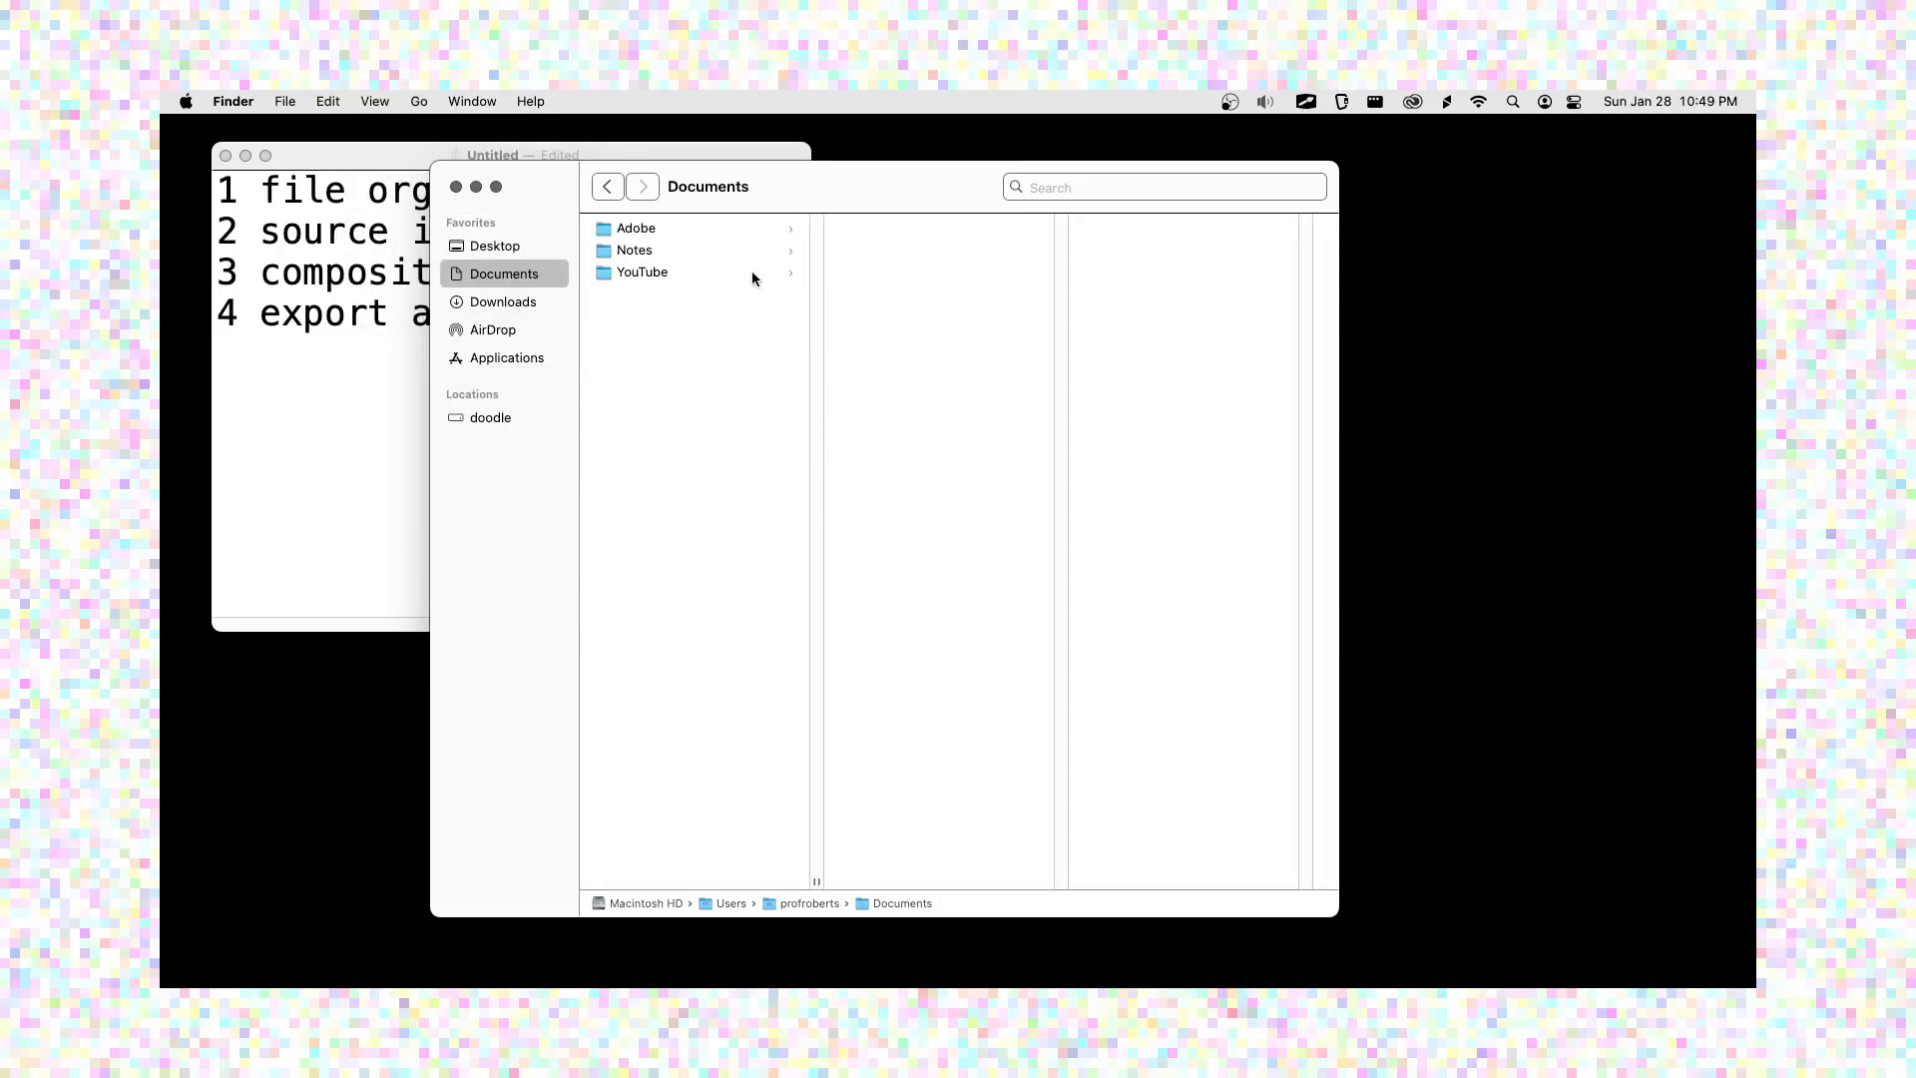
- Browse the contents of the Adobe, Notes and YouTube folders, including Recordings, and return to Notes
{"action": "left_click", "coordinate": [714, 228]}
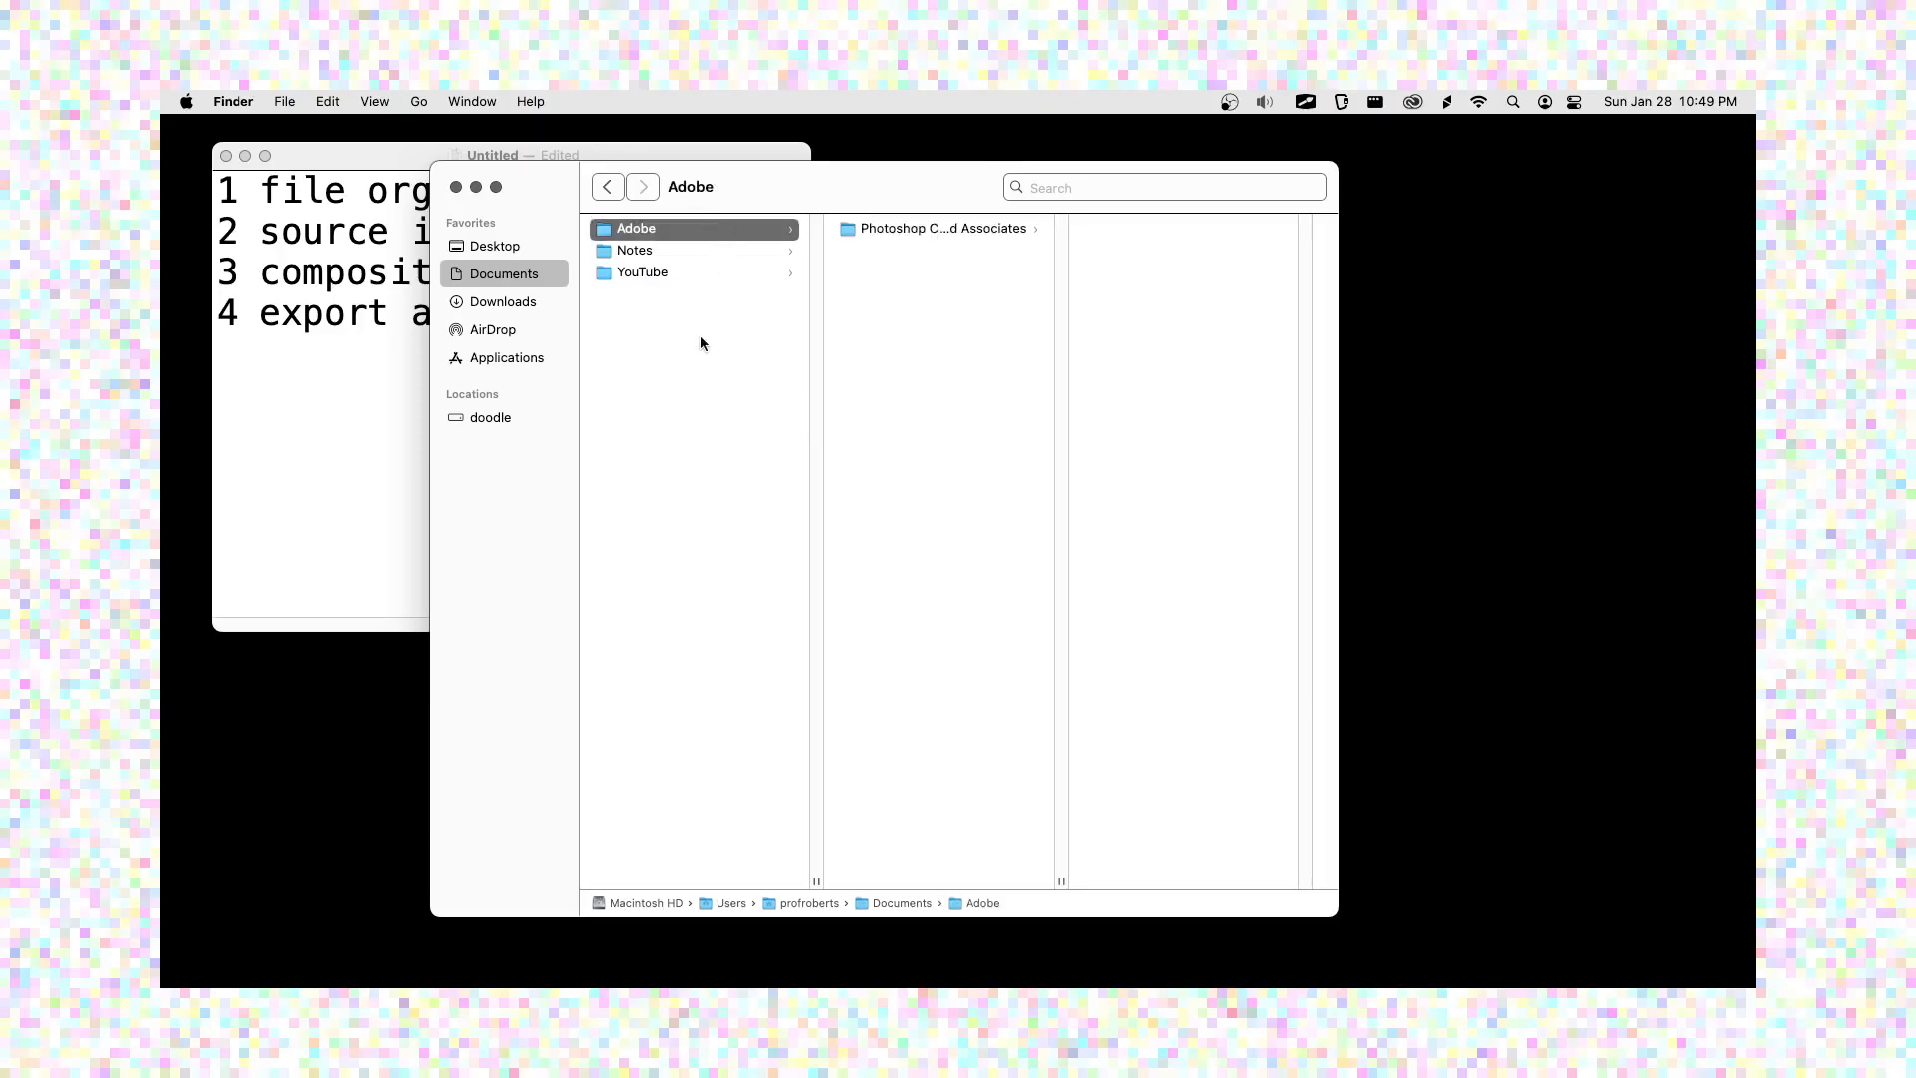
{"action": "left_click", "coordinate": [762, 257]}
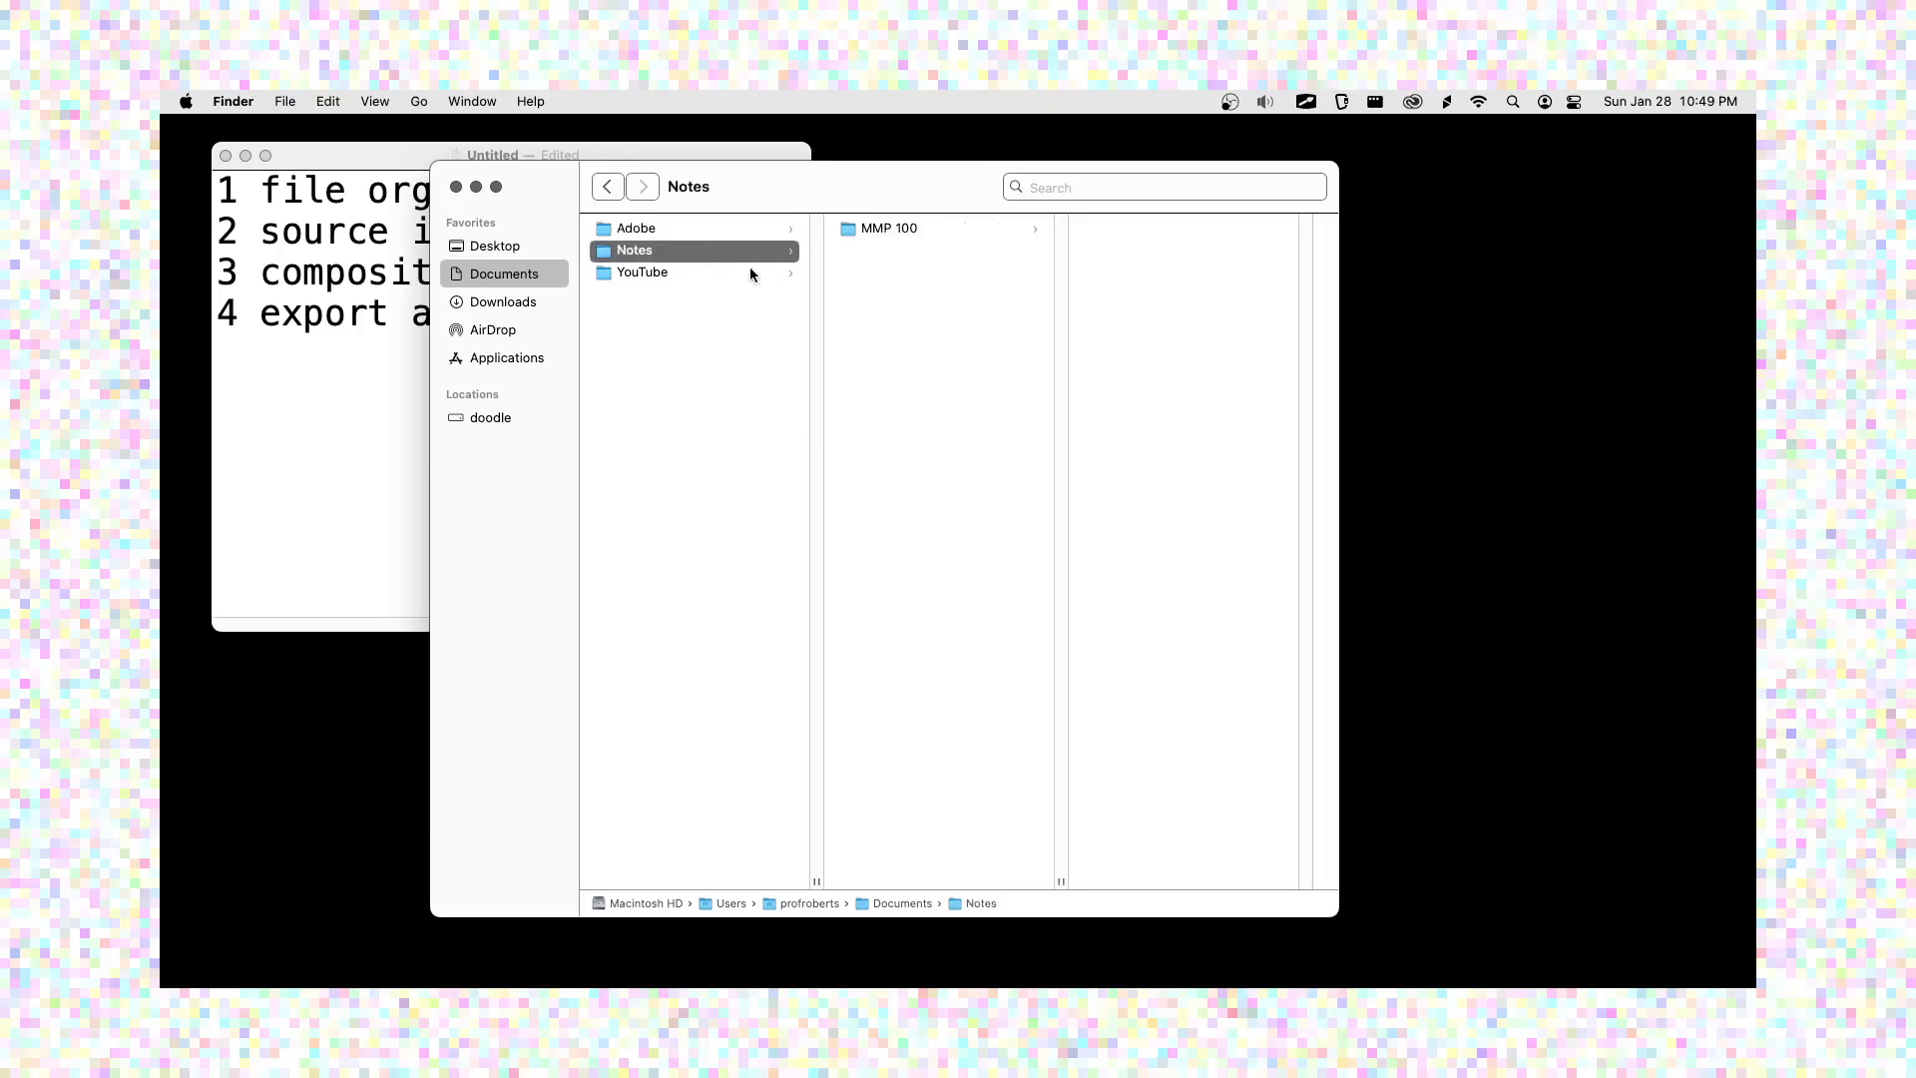
{"action": "left_click", "coordinate": [750, 269]}
{"action": "left_click", "coordinate": [889, 253]}
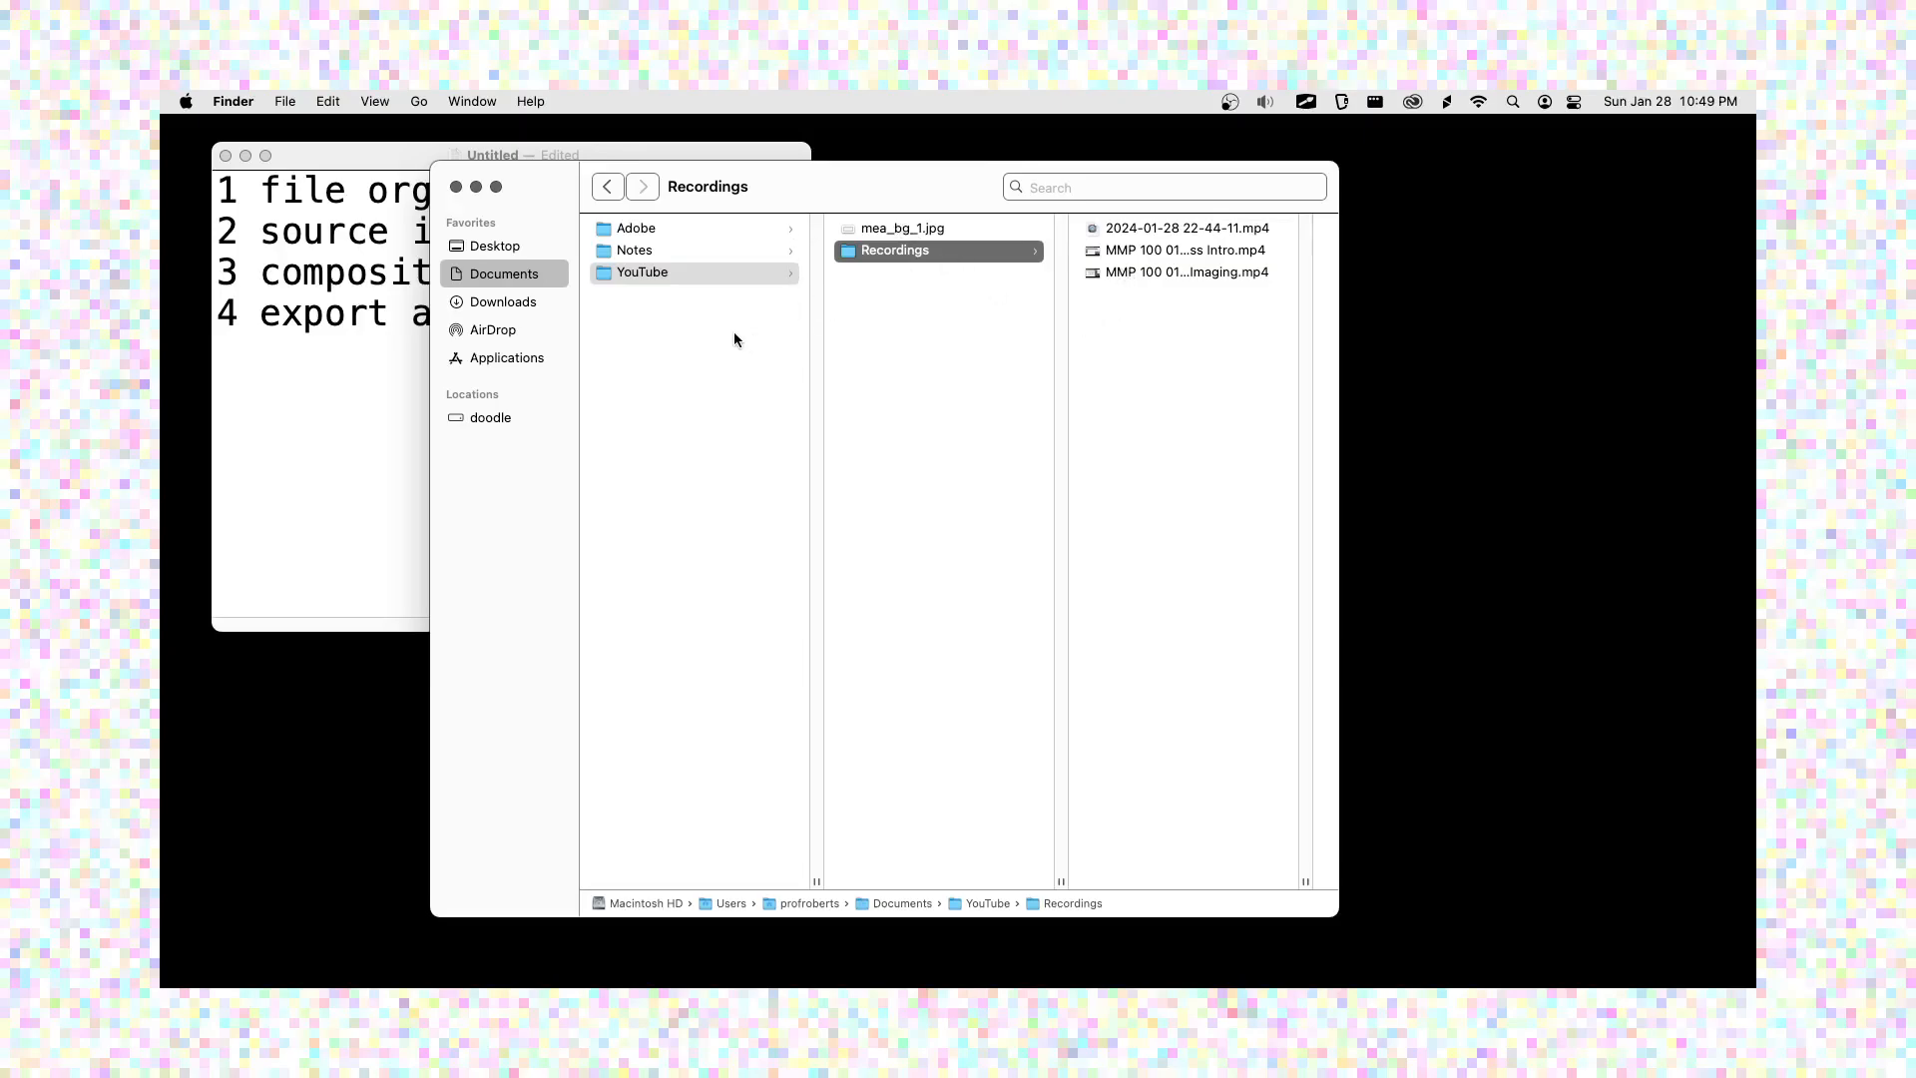
{"action": "key", "text": "Left"}
{"action": "key", "text": "Up"}
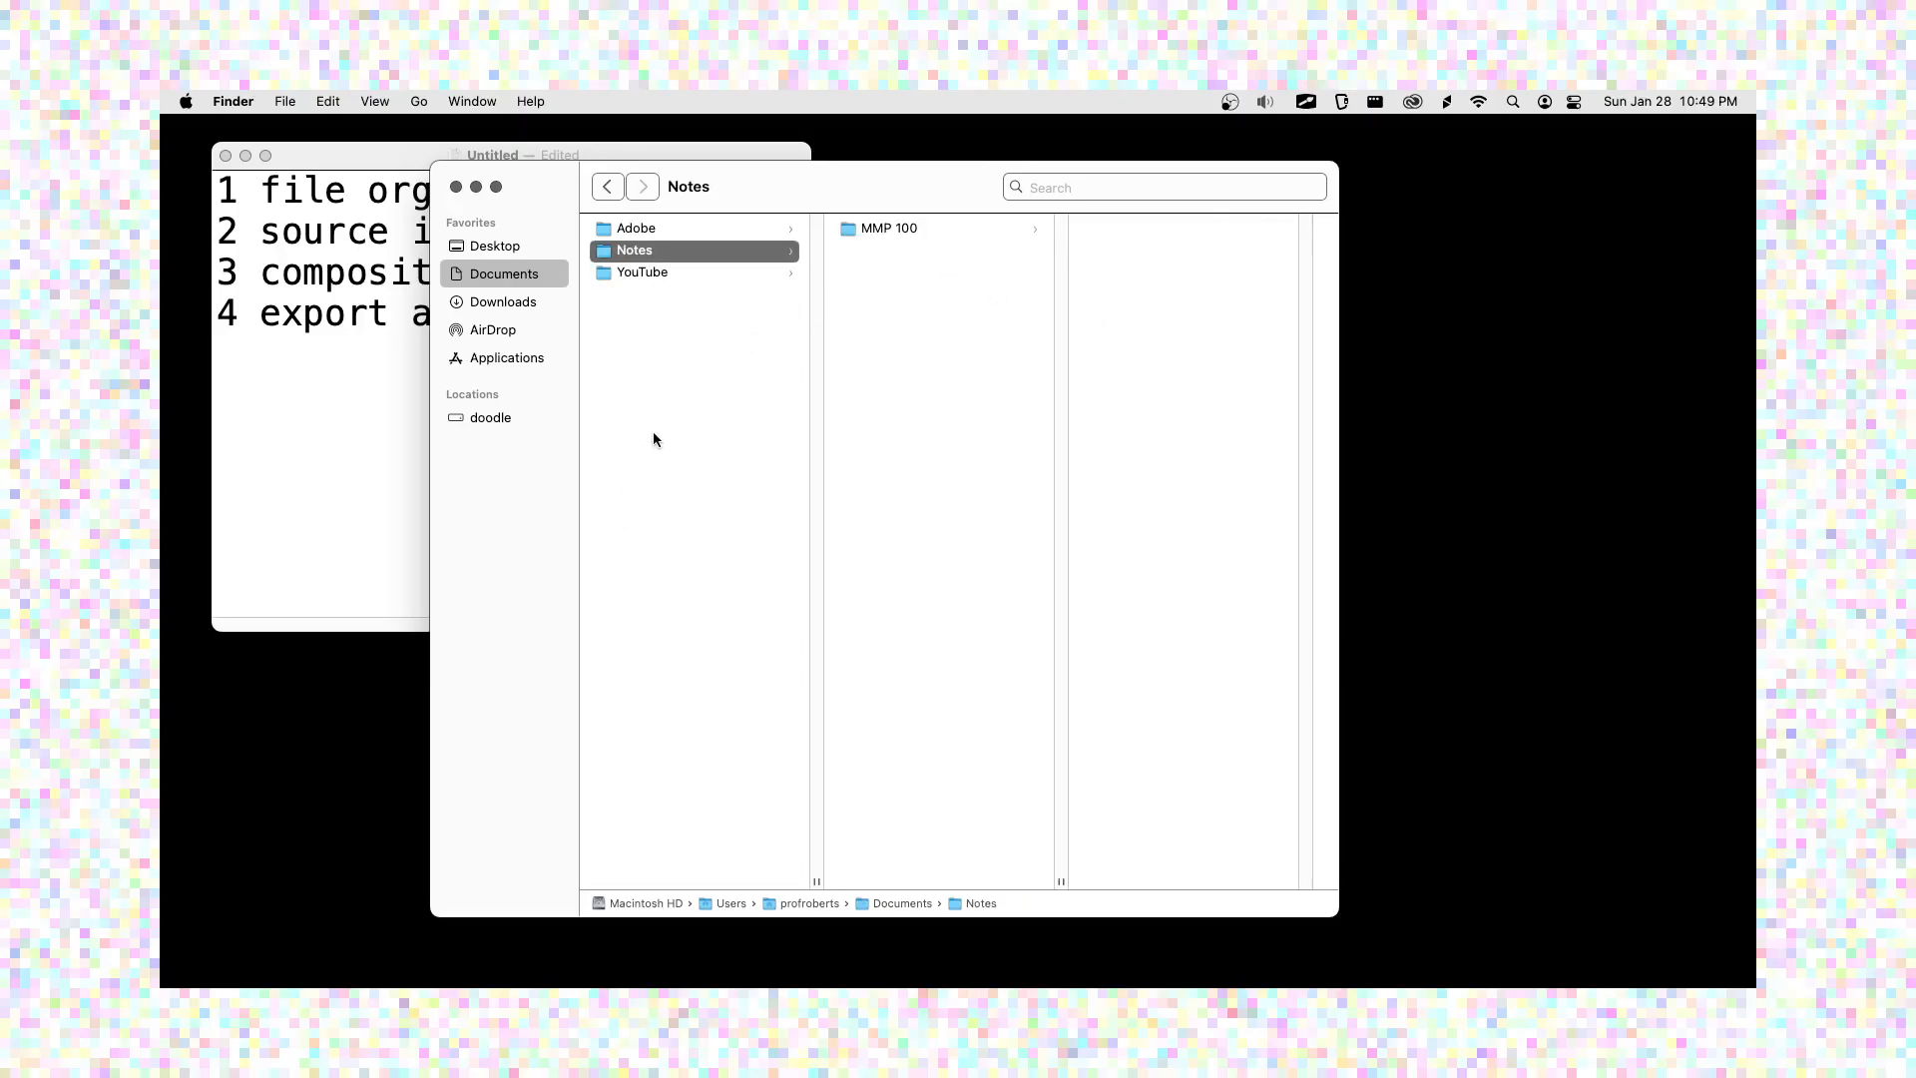
- Hide the path bar of the Finder window and show it again
{"action": "left_click", "coordinate": [378, 102]}
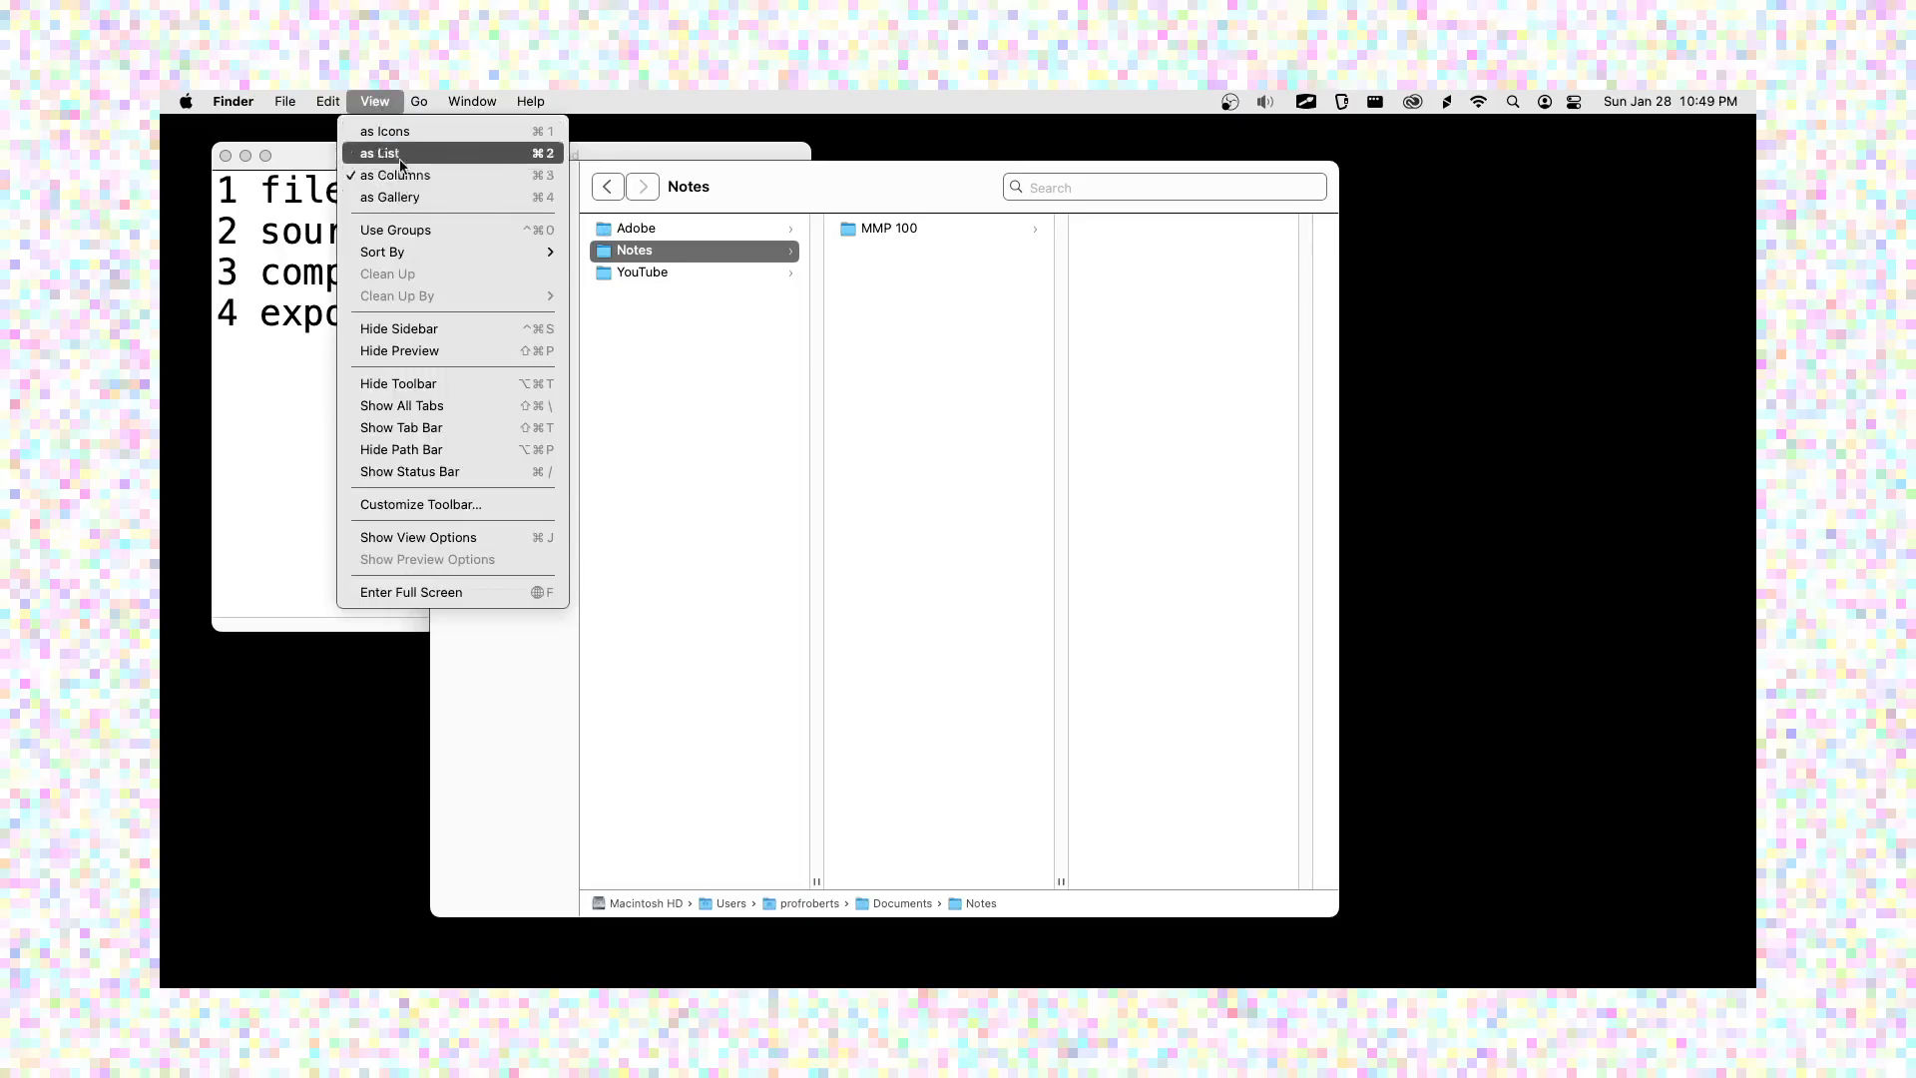
{"action": "left_click", "coordinate": [390, 103]}
{"action": "left_click", "coordinate": [390, 103]}
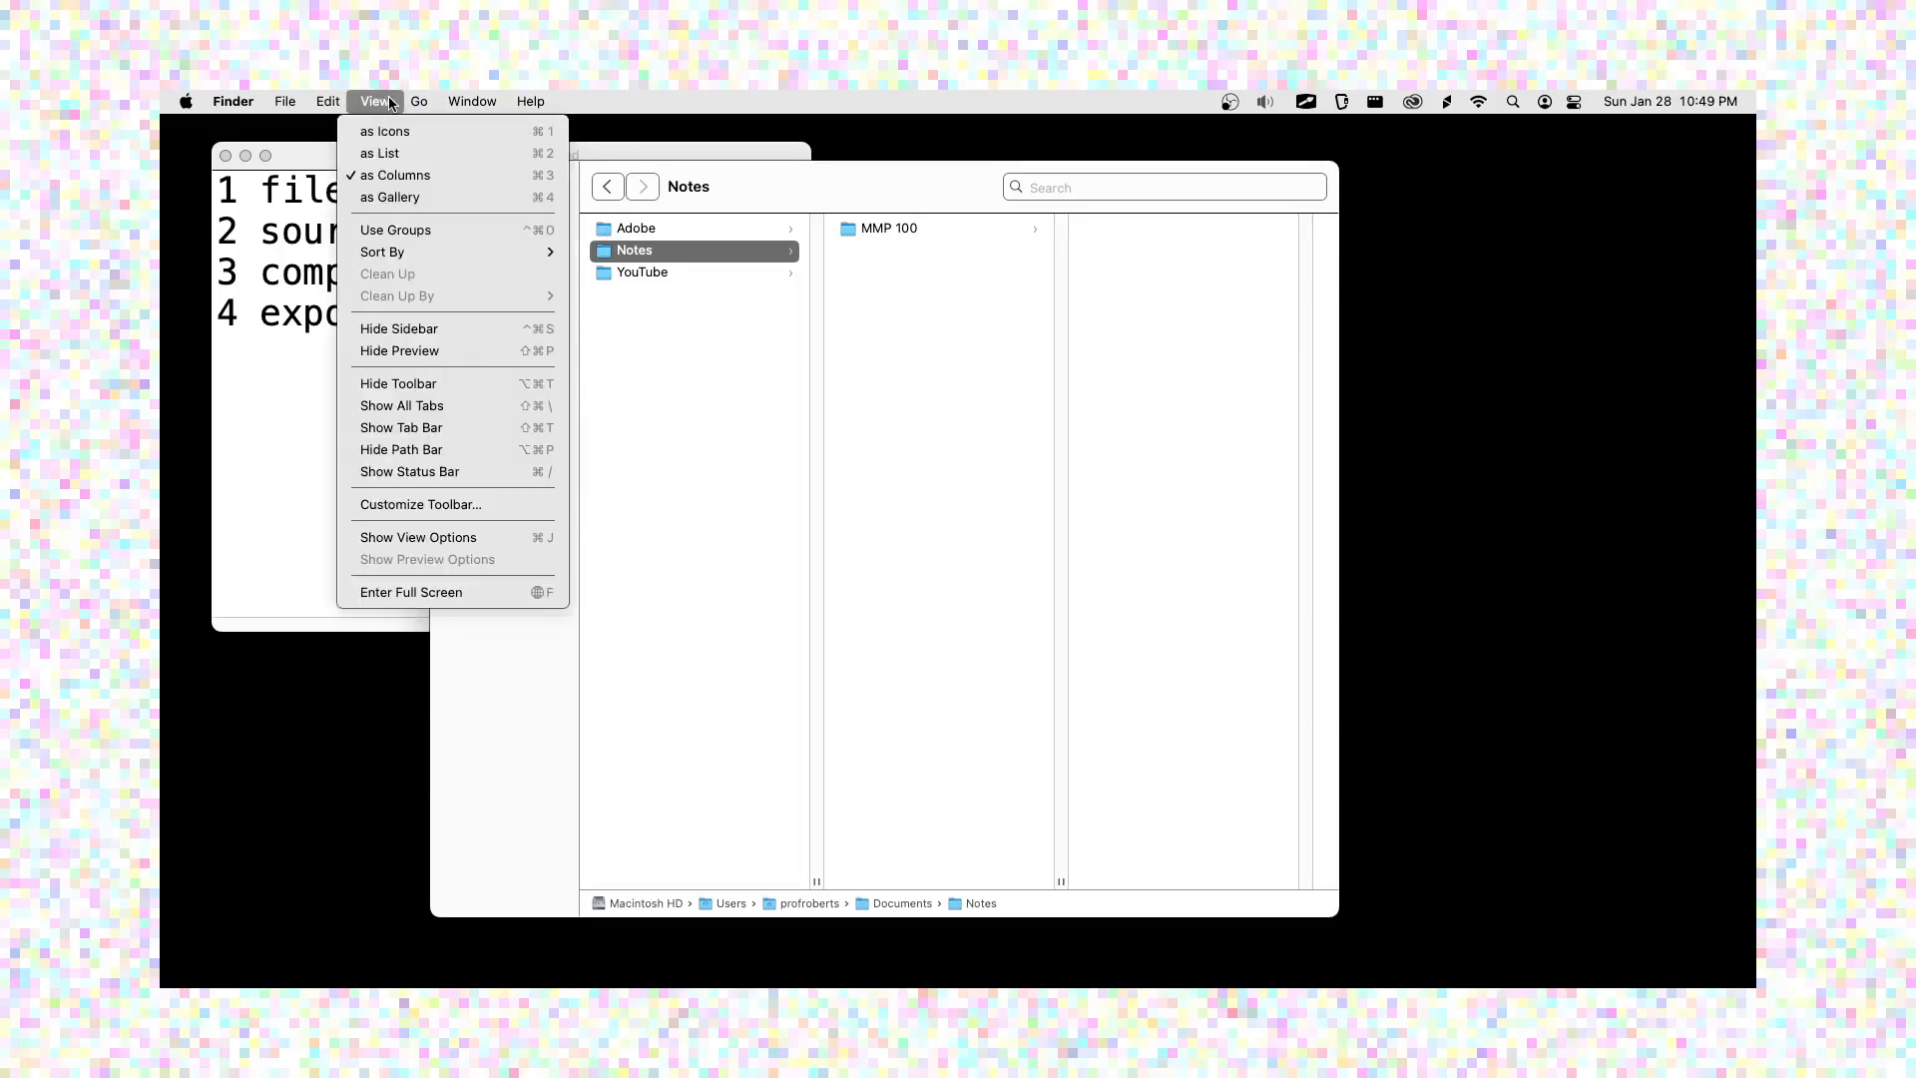
{"action": "left_click", "coordinate": [412, 459]}
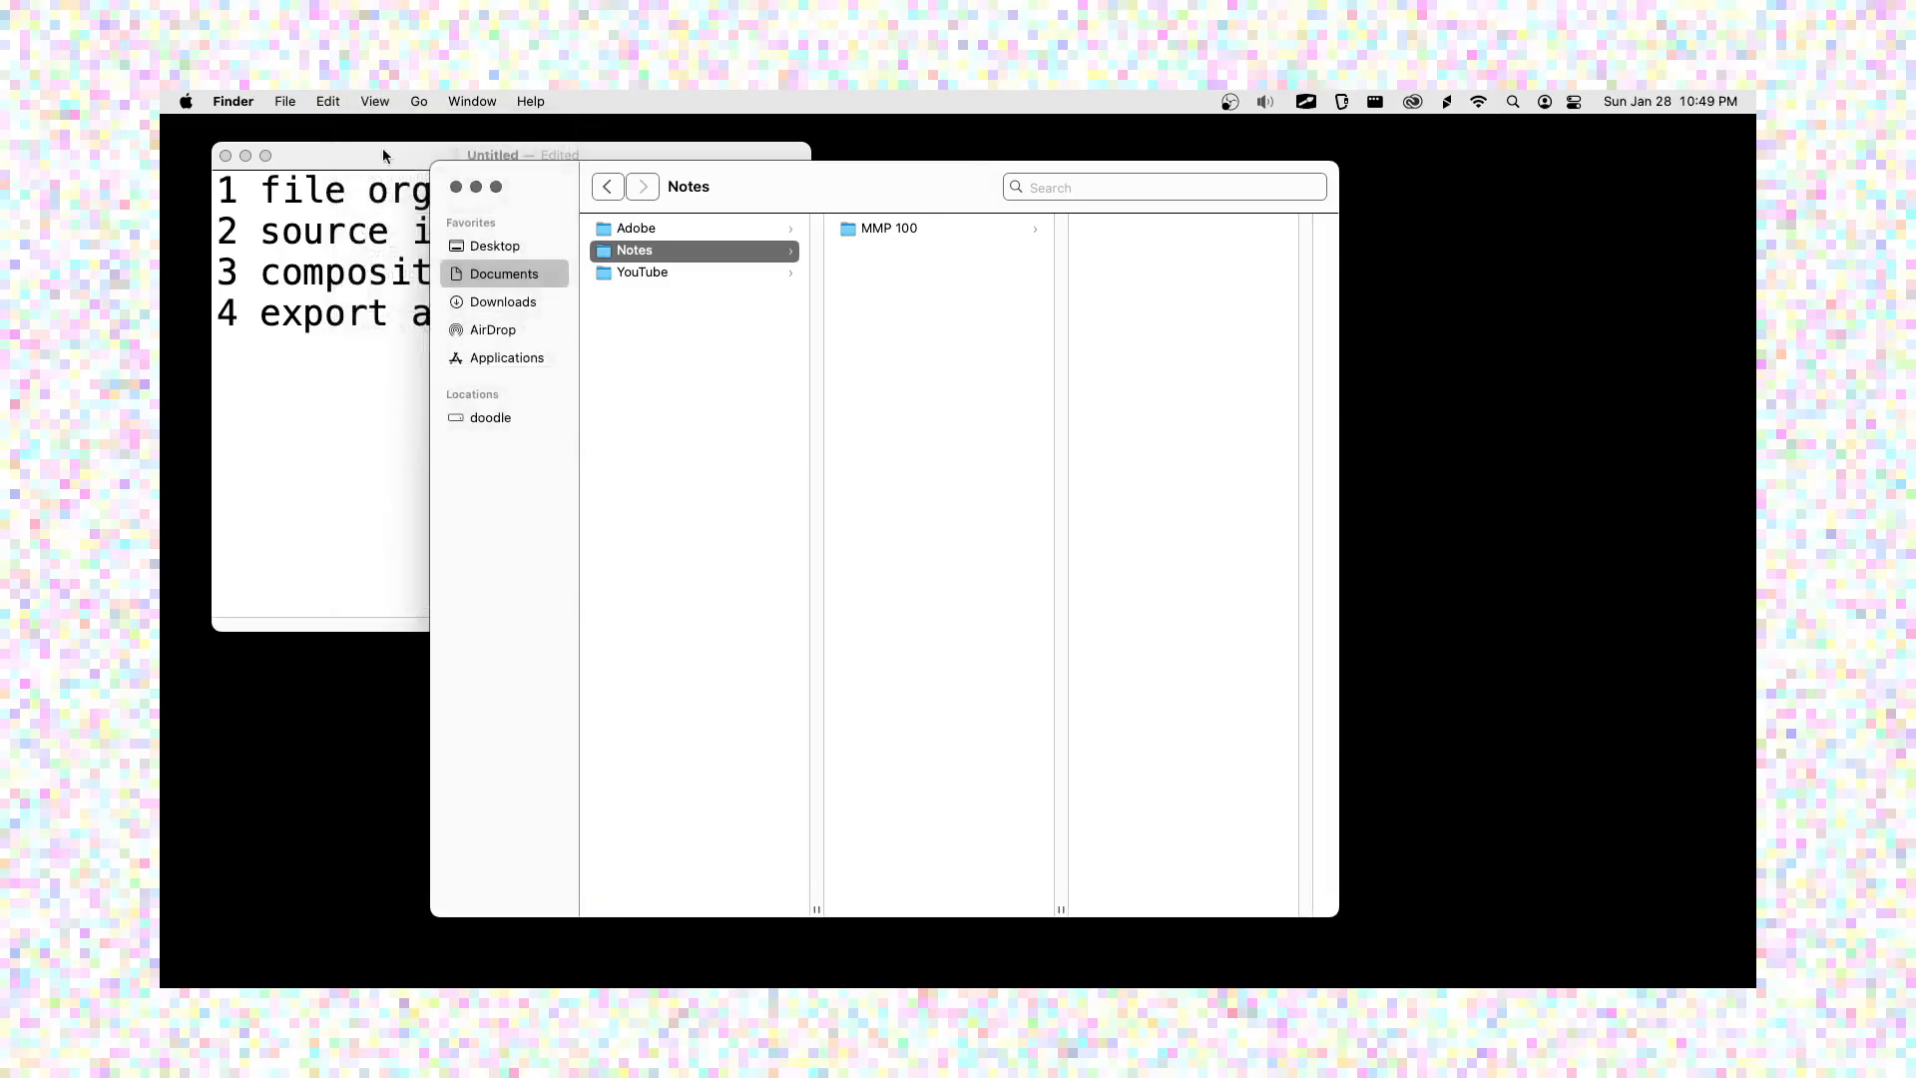
{"action": "left_click", "coordinate": [385, 105]}
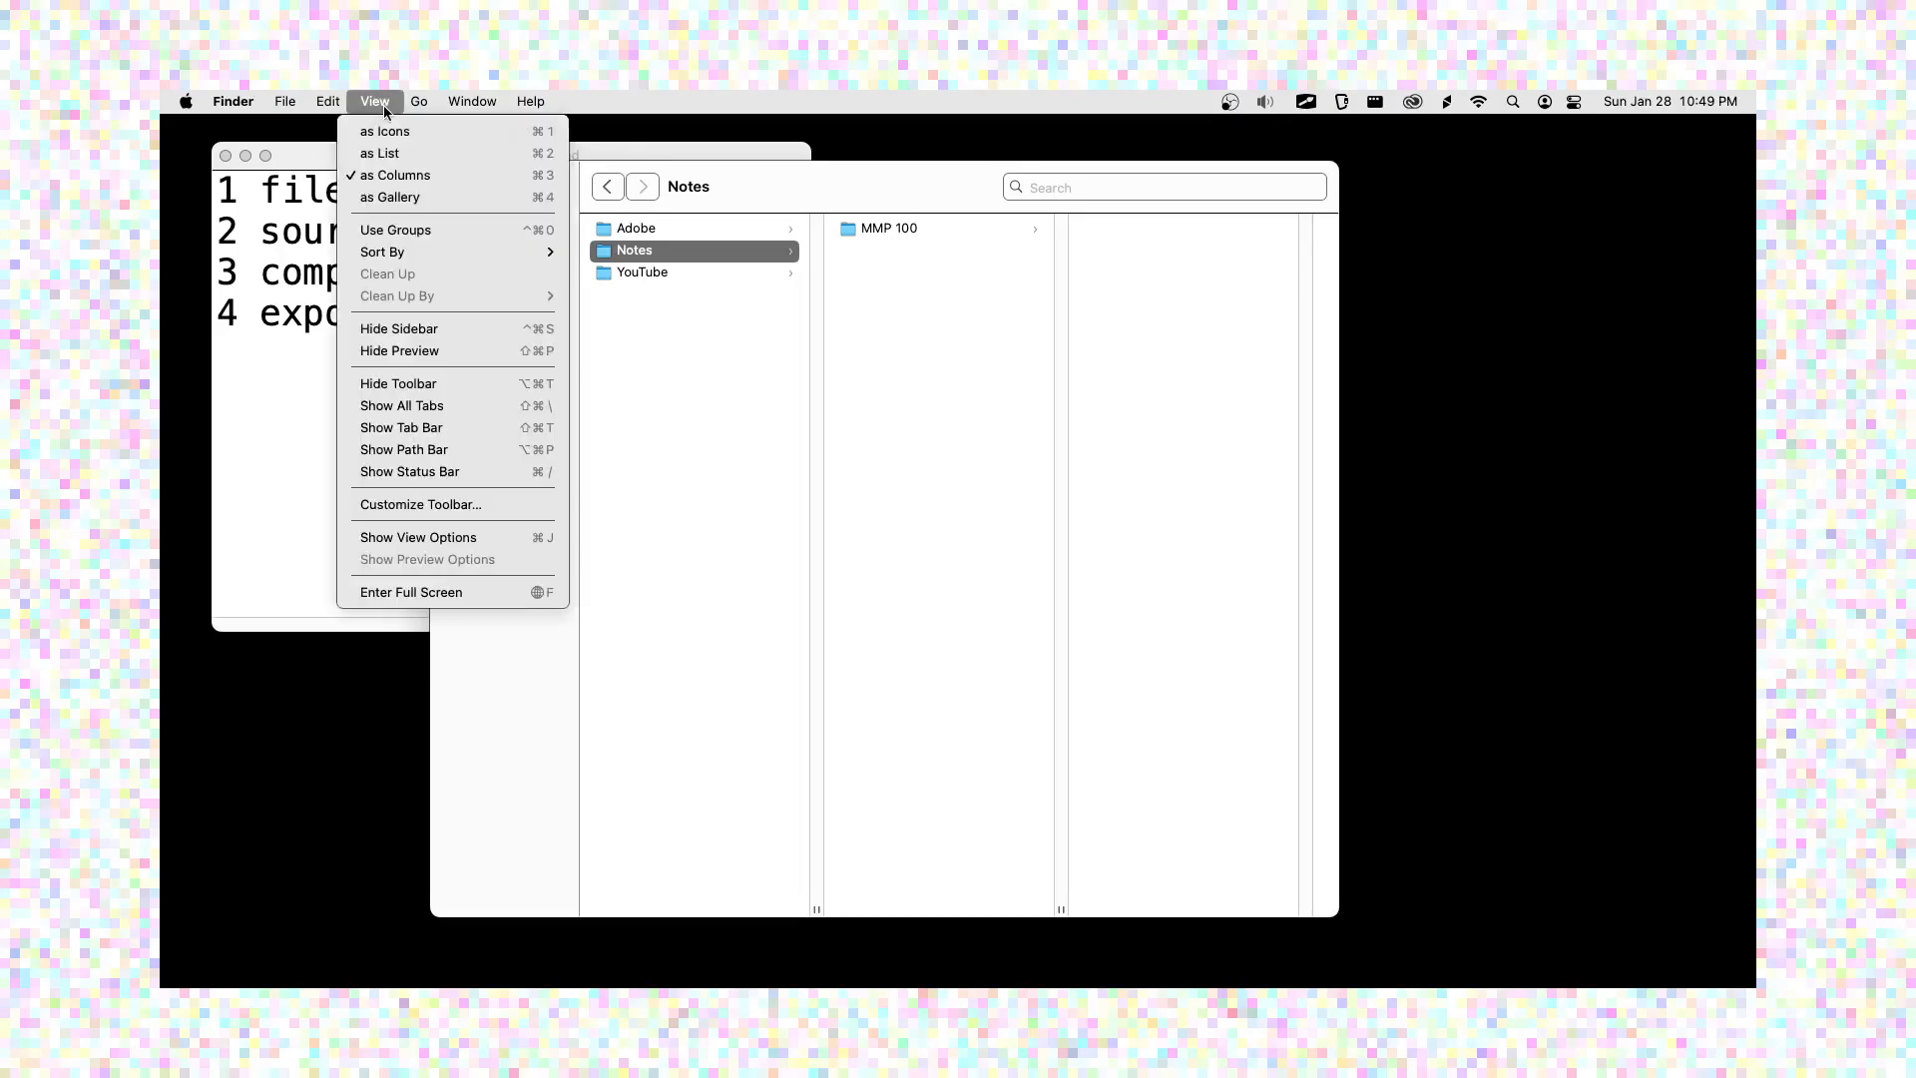
{"action": "left_click", "coordinate": [398, 455]}
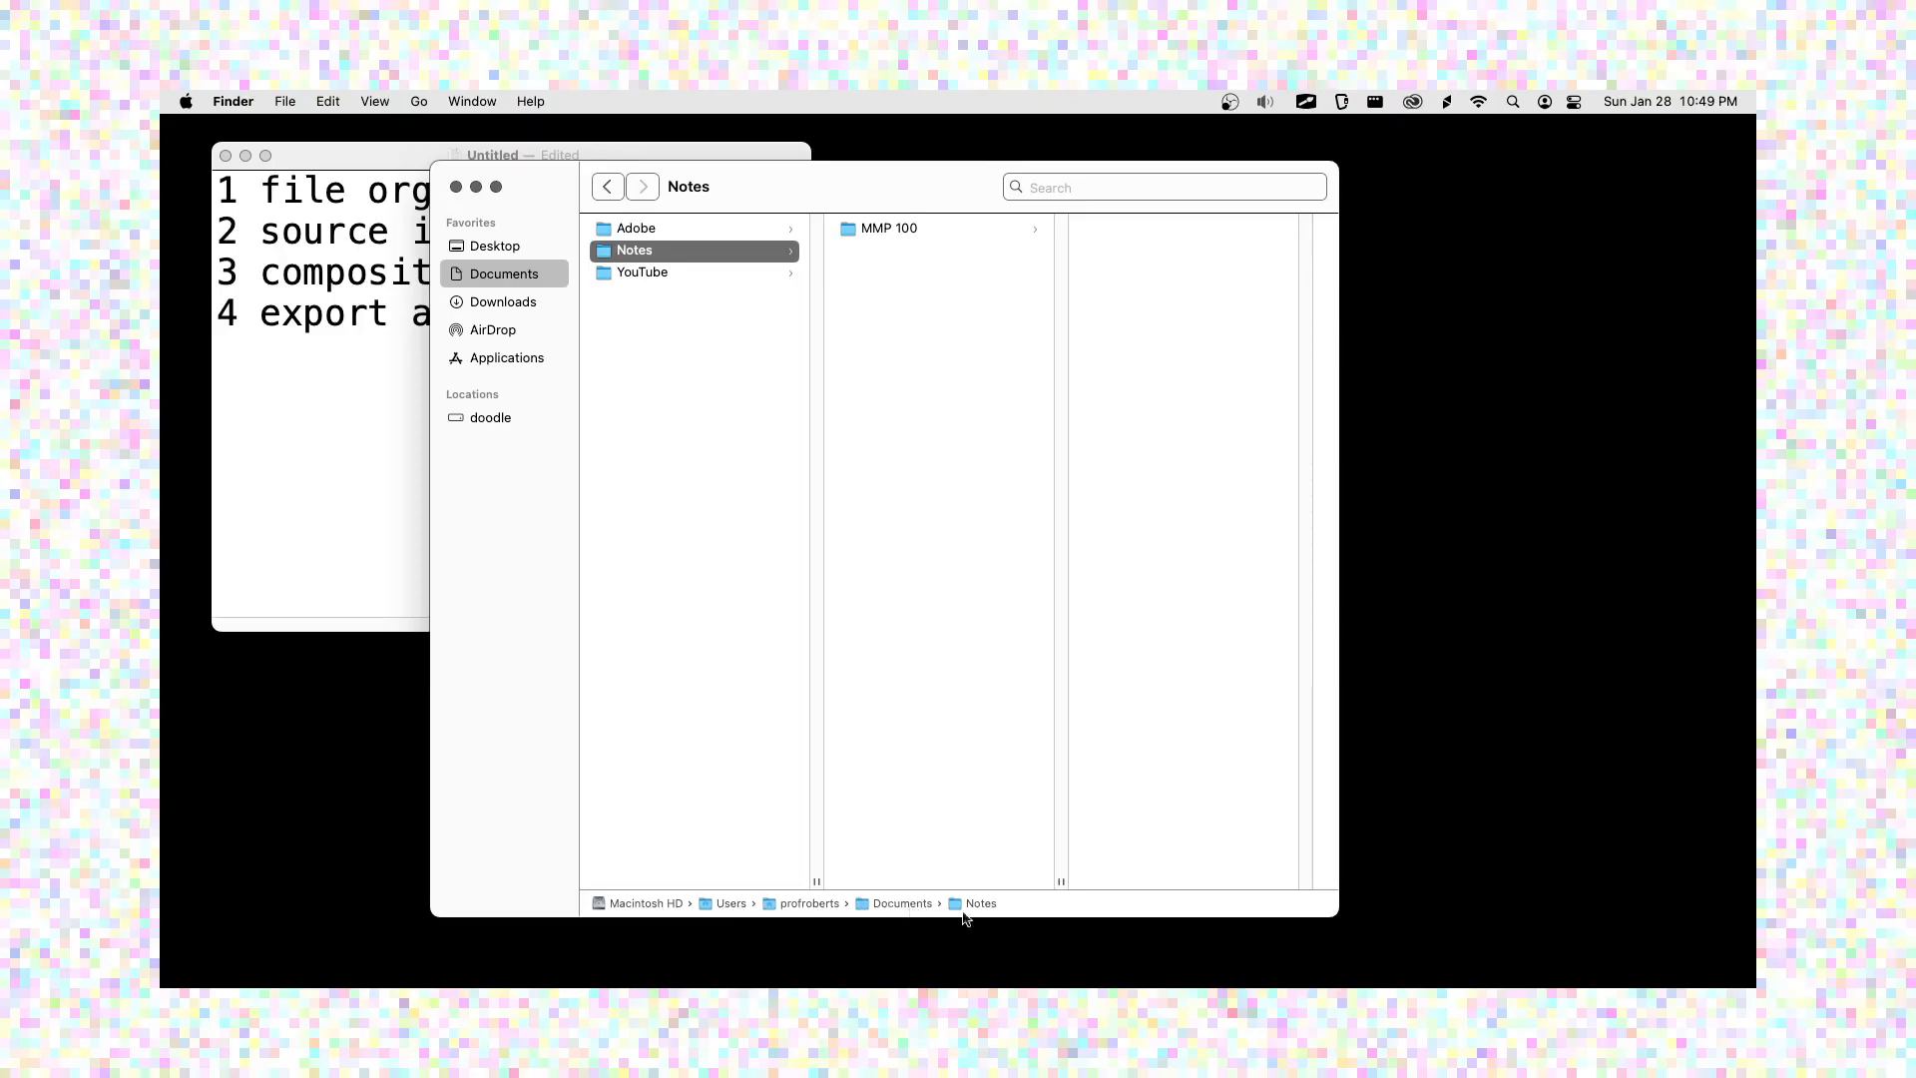
- Deselect the Notes folder, look into the Downloads folder and return to Documents
{"action": "left_click", "coordinate": [761, 436]}
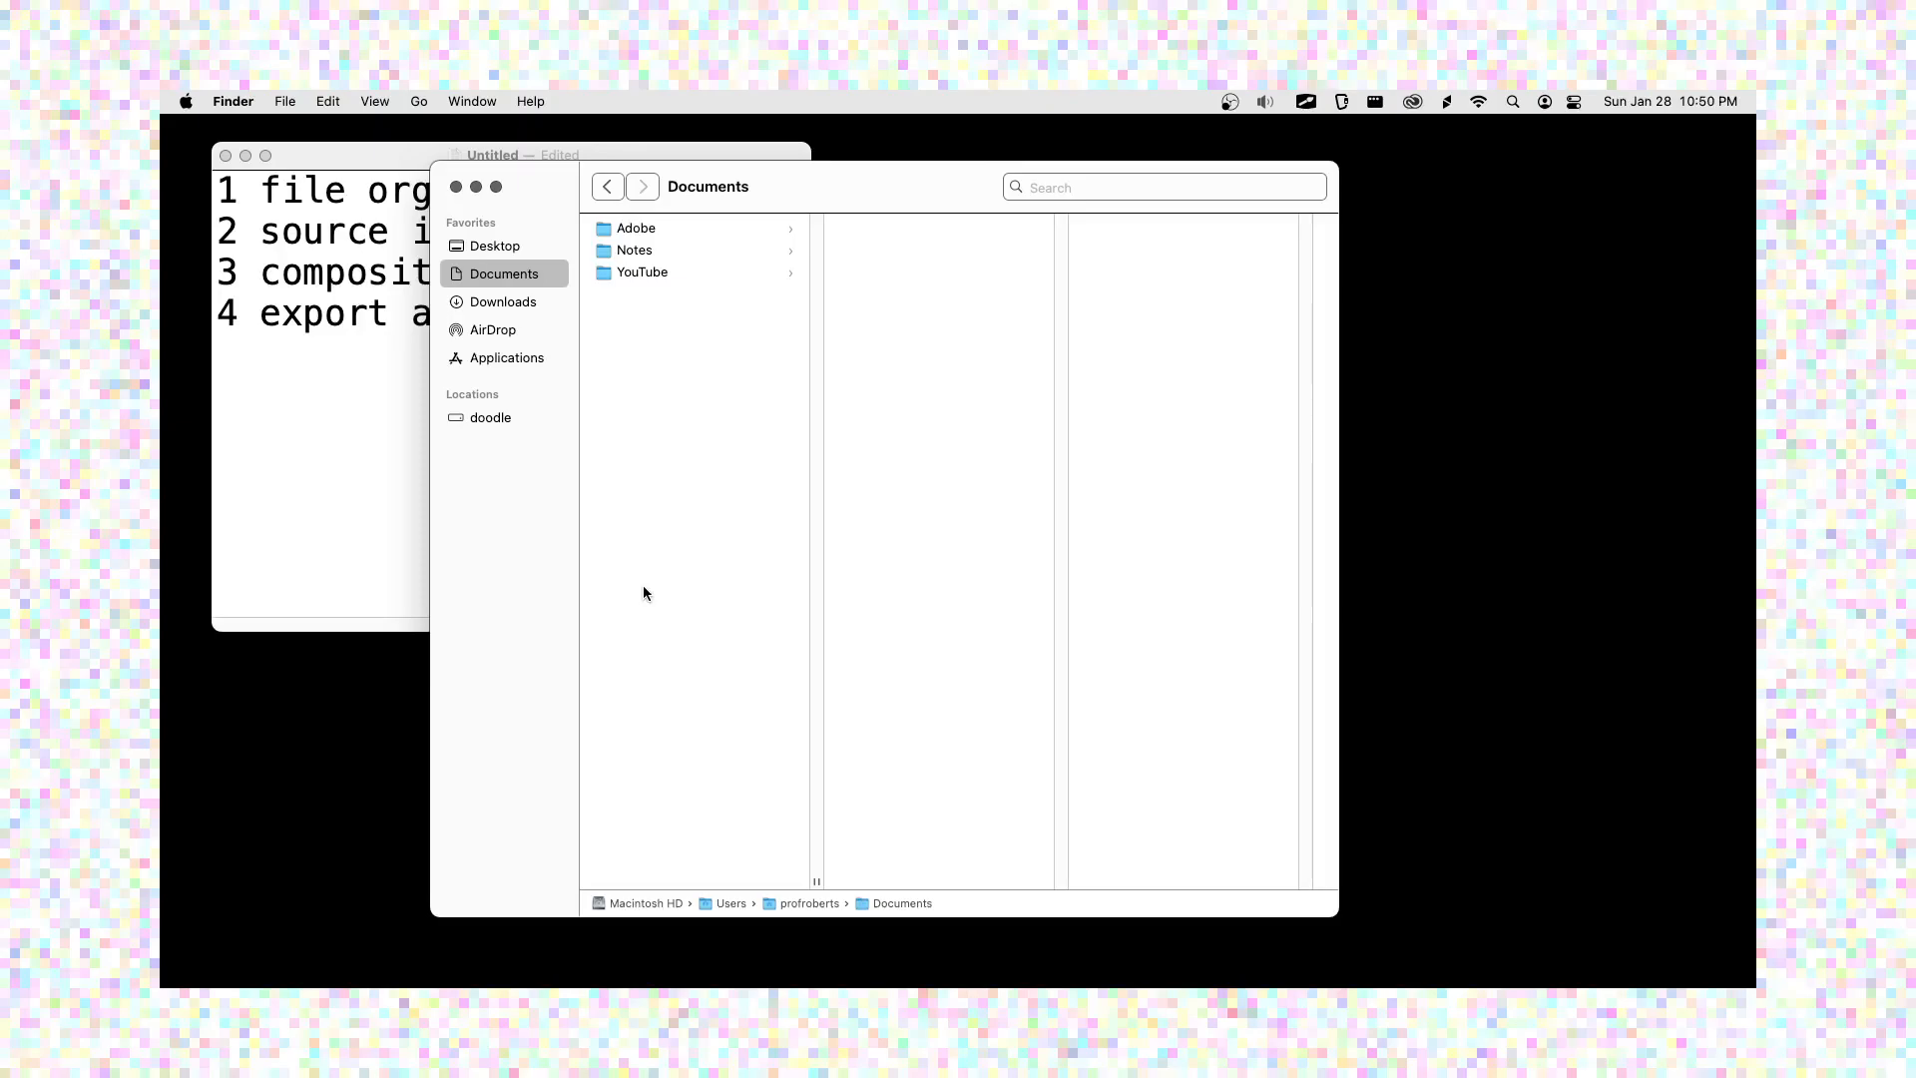
{"action": "left_click", "coordinate": [559, 302]}
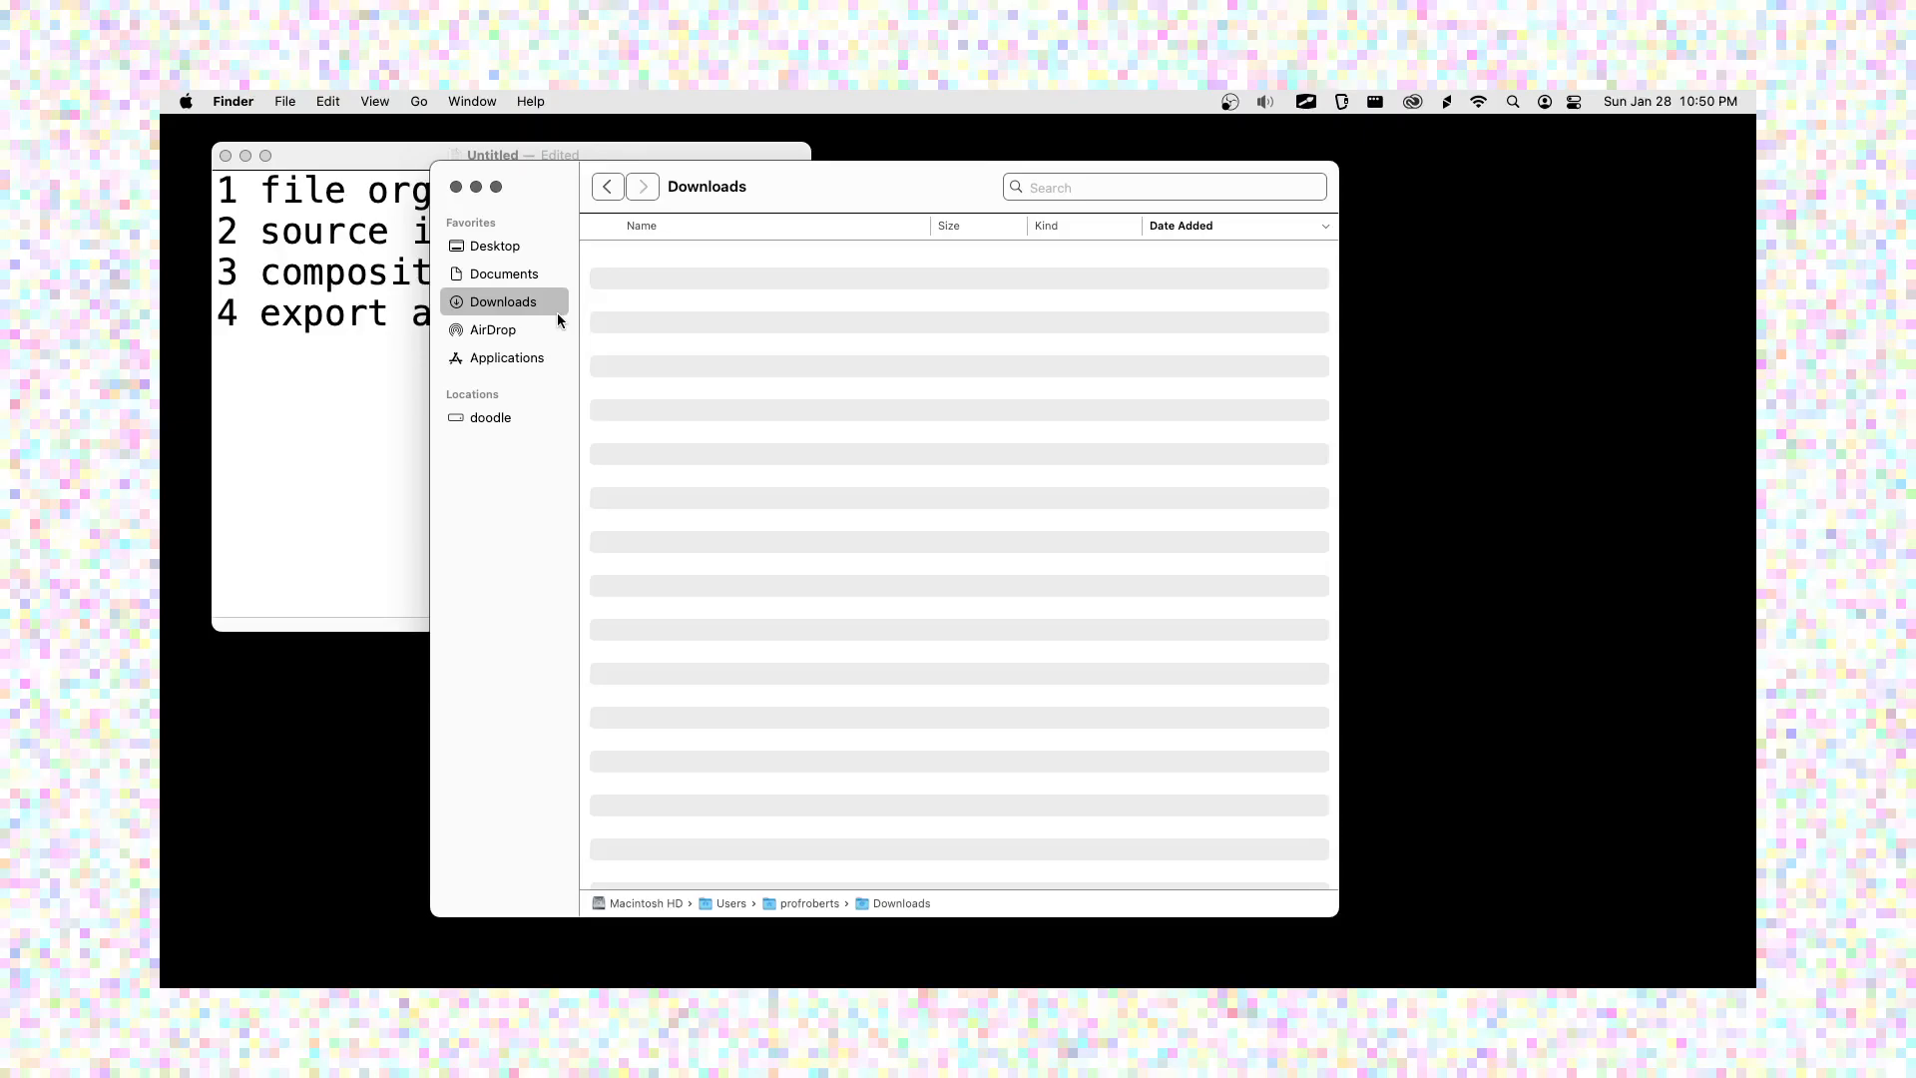
{"action": "left_click", "coordinate": [520, 279]}
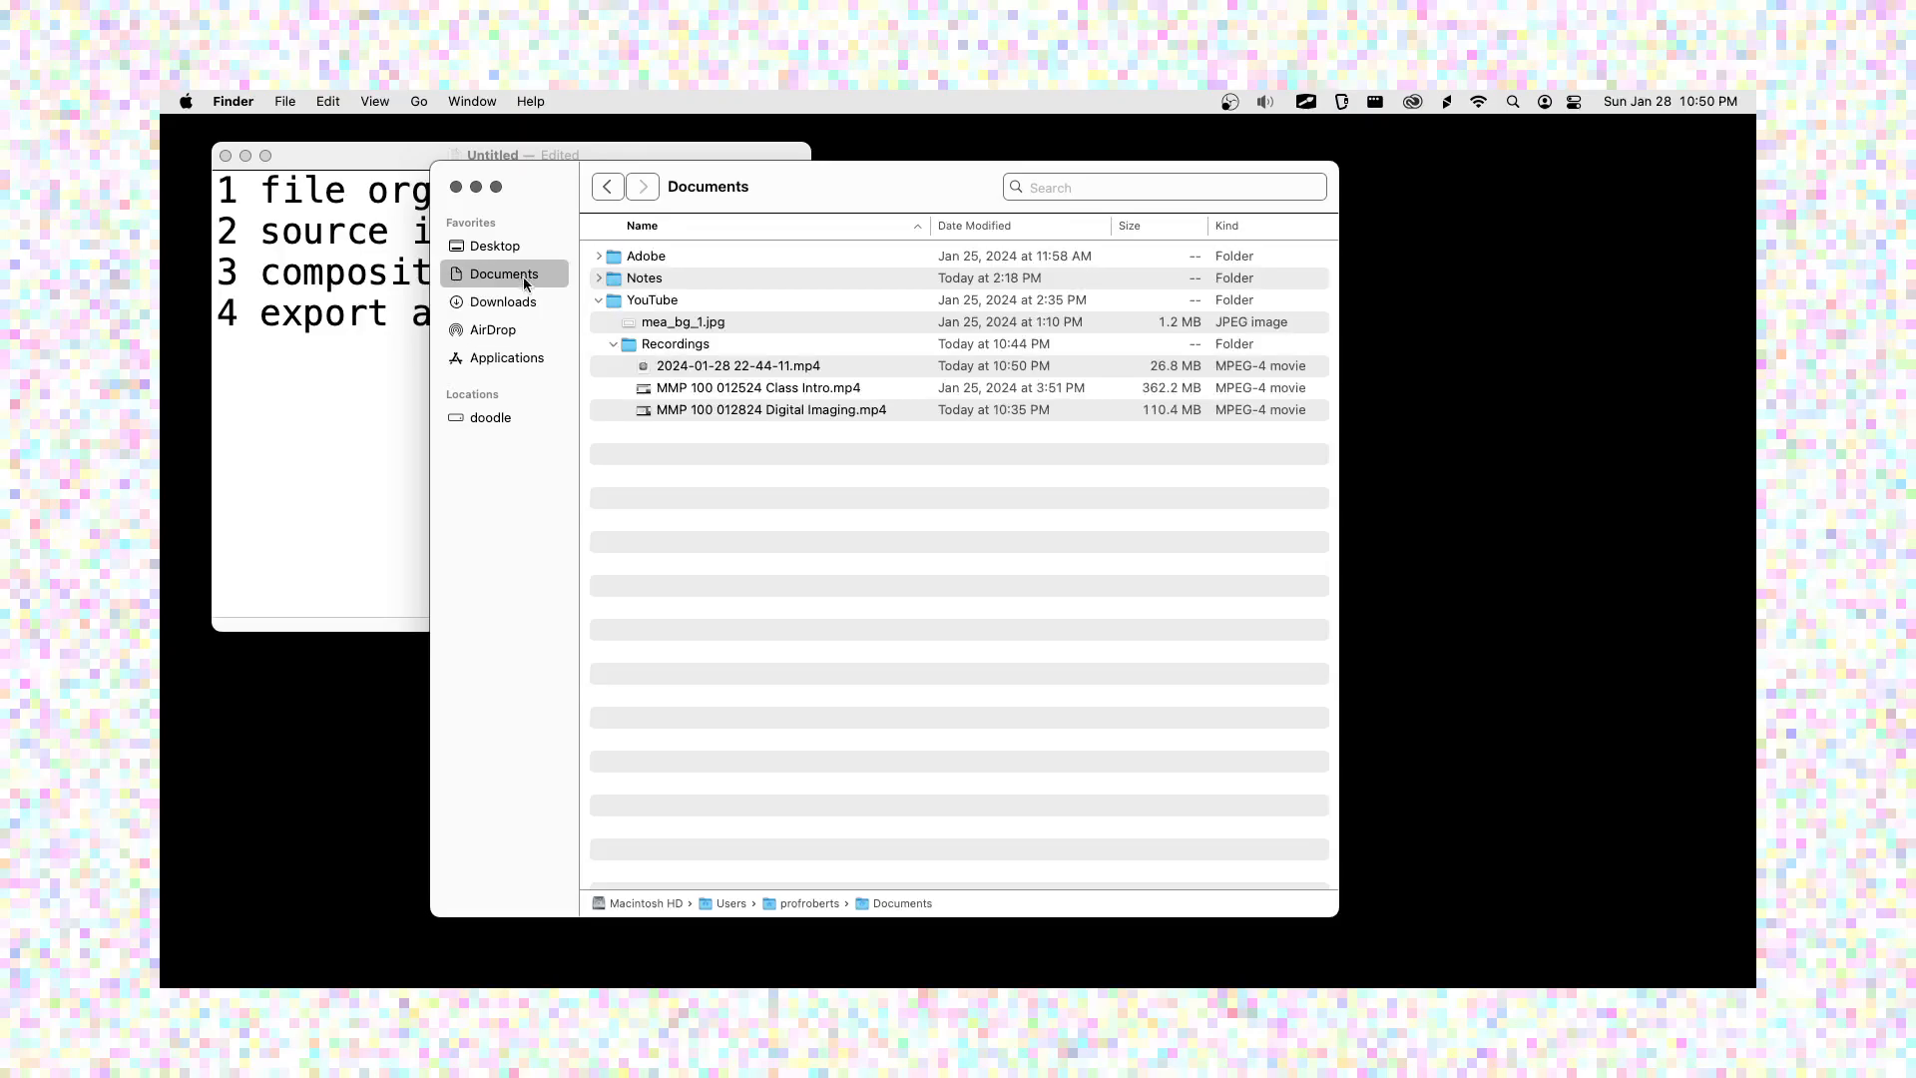
- Collapse the YouTube folder in the list and switch the Documents folder to column view
{"action": "left_click", "coordinate": [596, 300]}
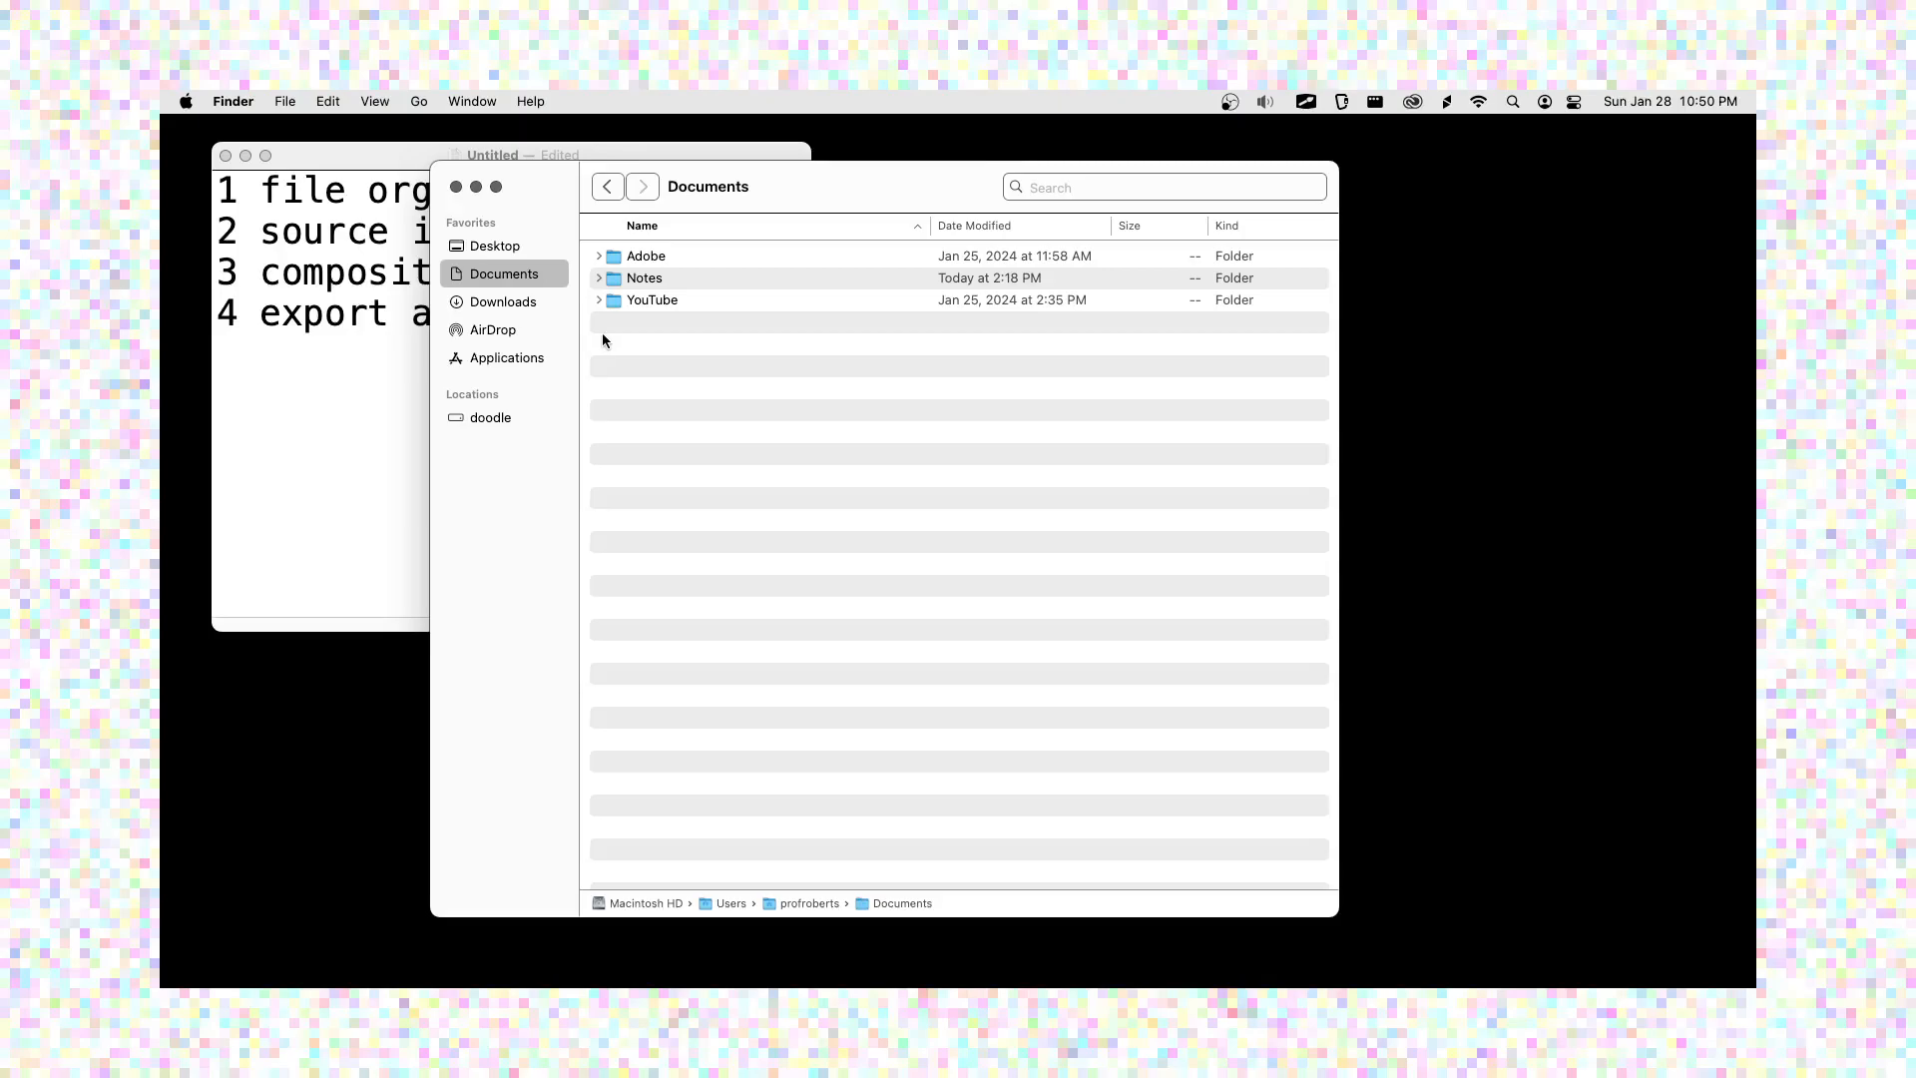
{"action": "left_click", "coordinate": [374, 101]}
{"action": "left_click", "coordinate": [385, 176]}
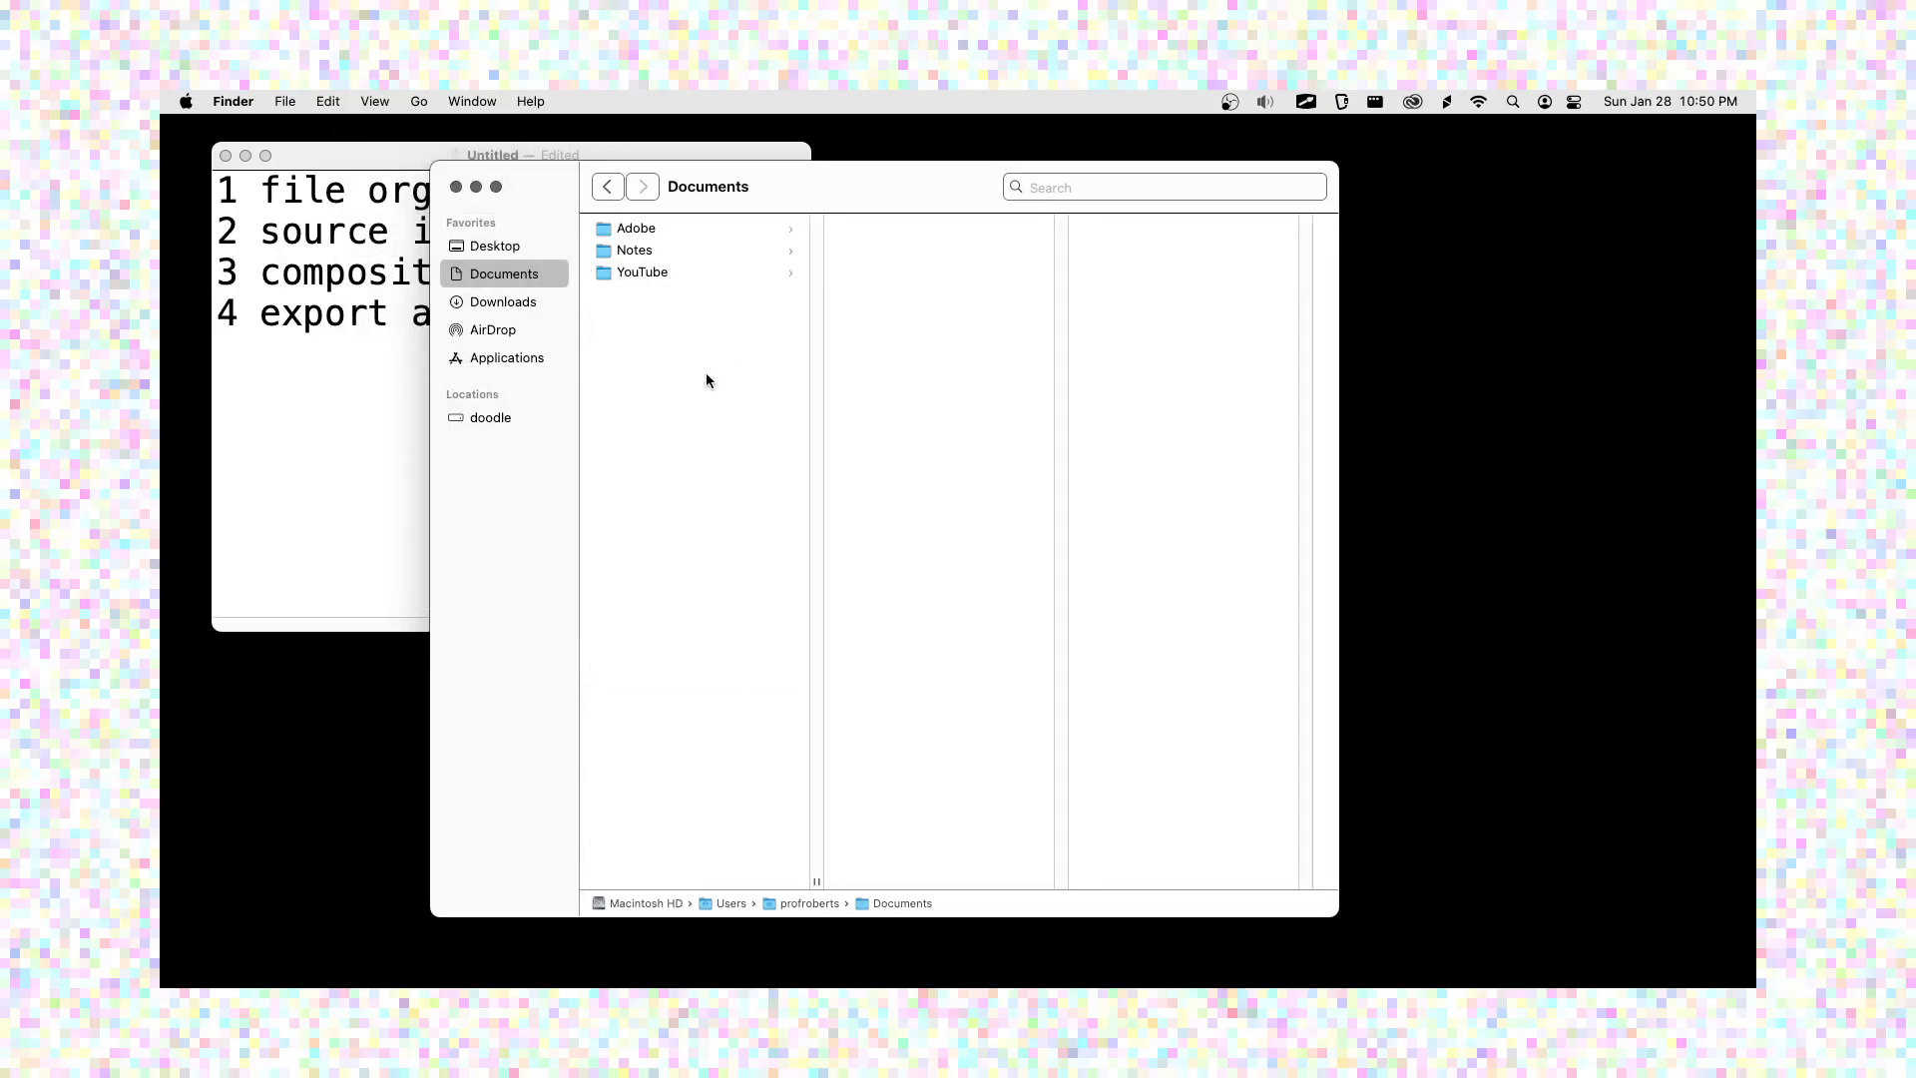
- Review the advanced options in the Finder settings and close the settings without changing them
{"action": "left_click", "coordinate": [241, 102]}
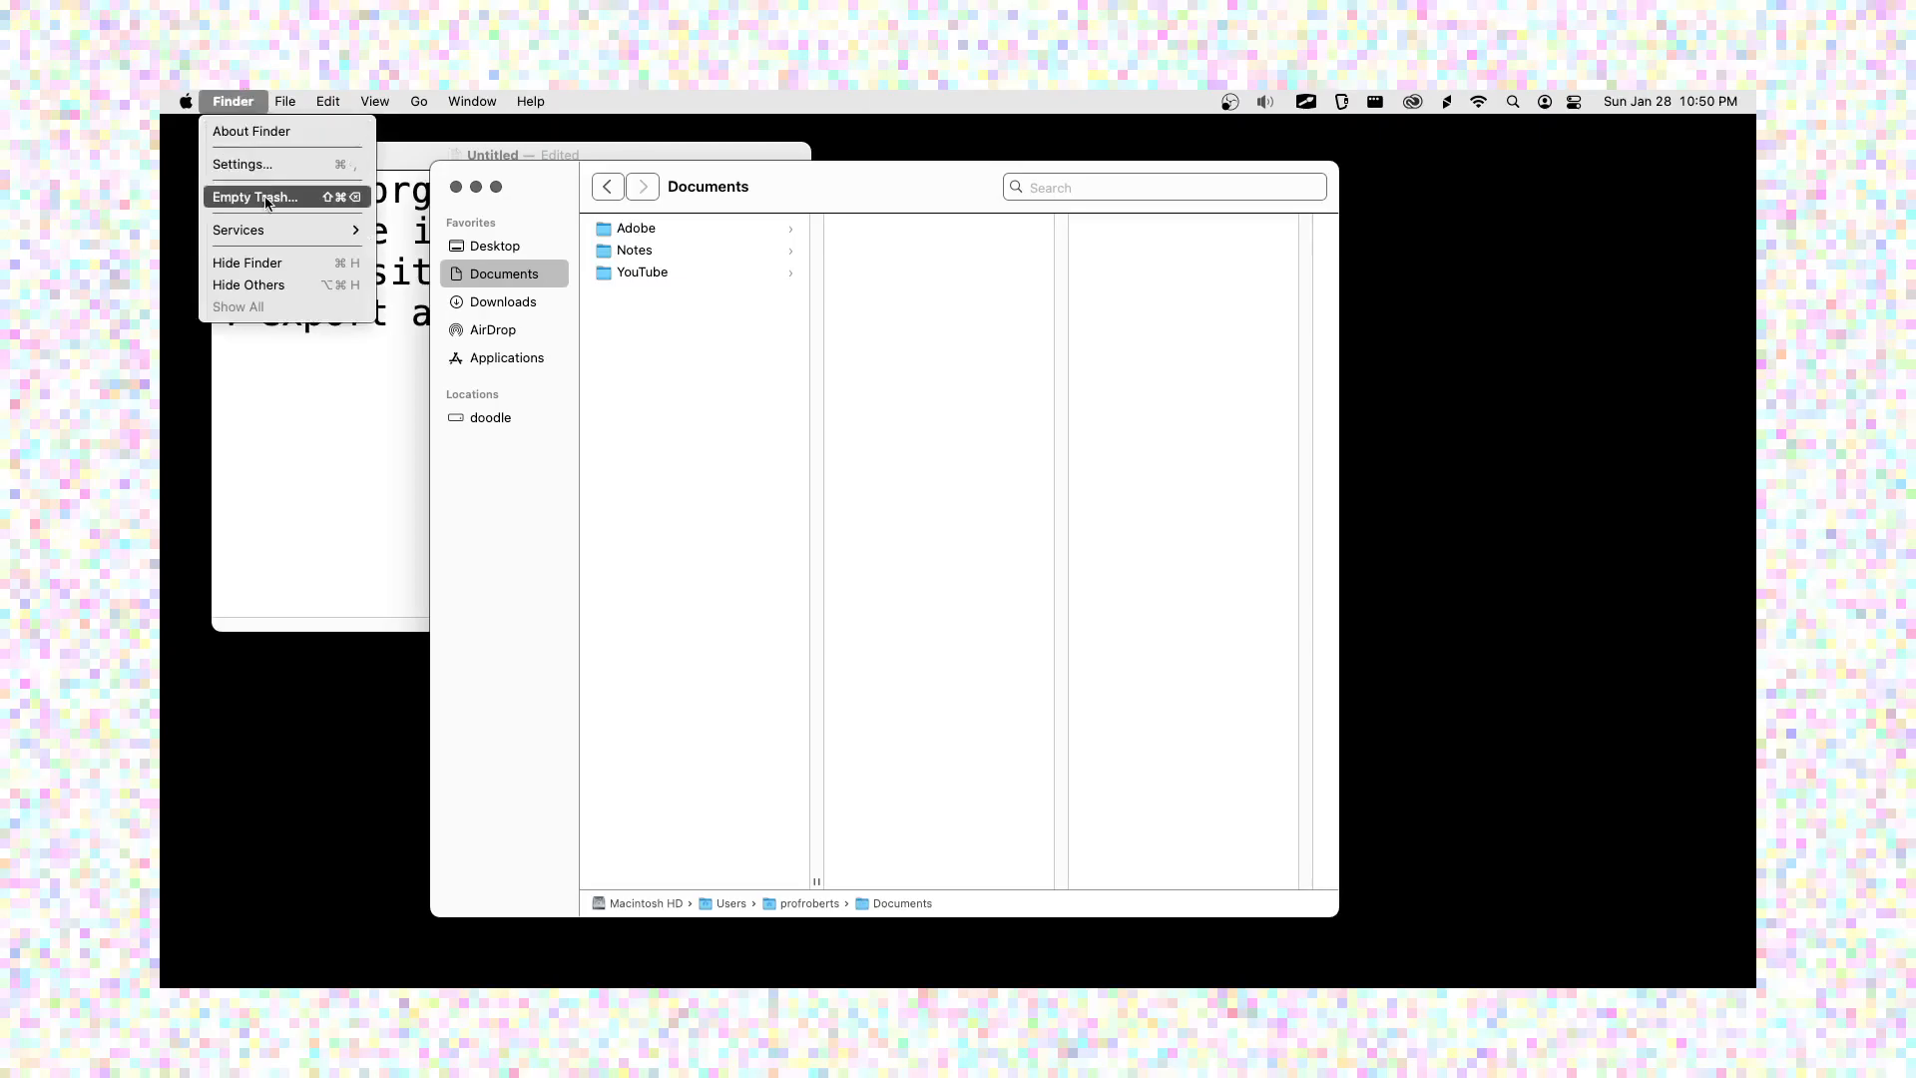
{"action": "mouse_move", "coordinate": [392, 97]}
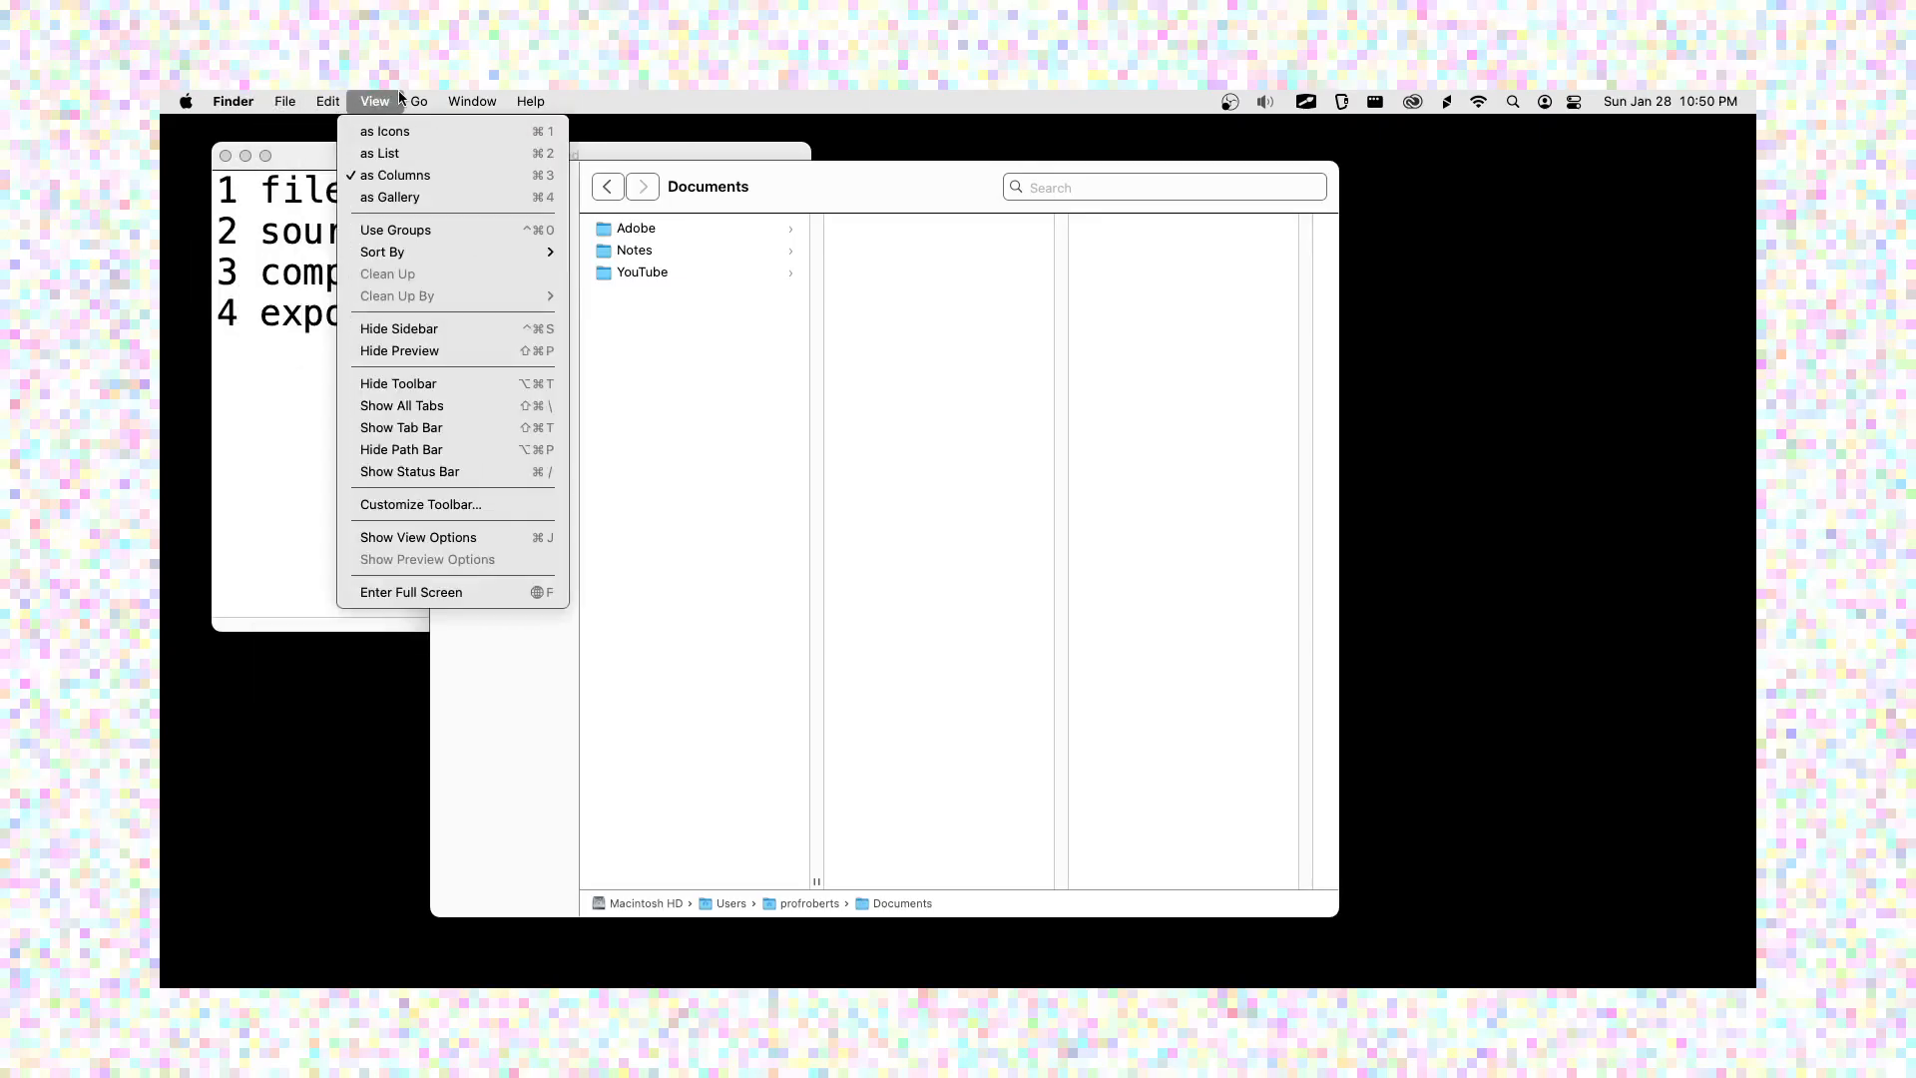
{"action": "mouse_move", "coordinate": [233, 101]}
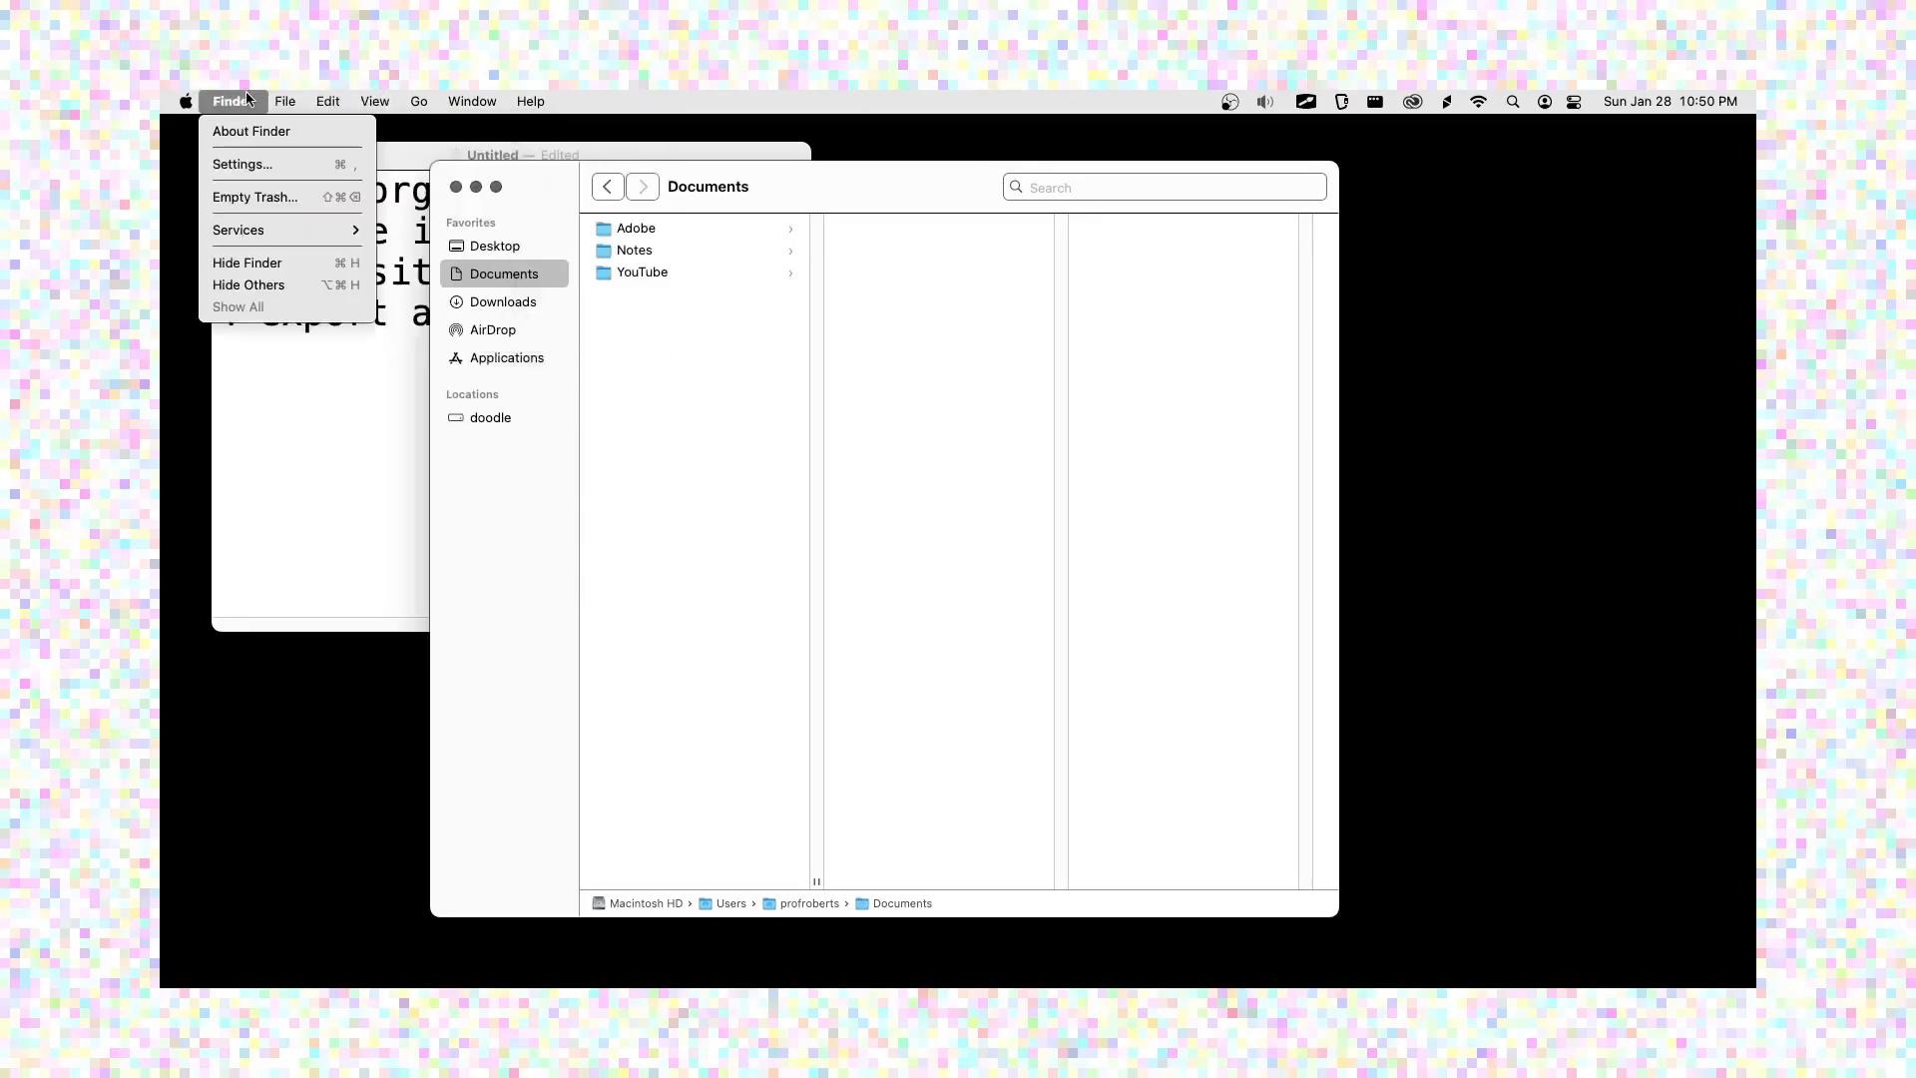
{"action": "left_click", "coordinate": [249, 163]}
{"action": "left_click", "coordinate": [443, 170]}
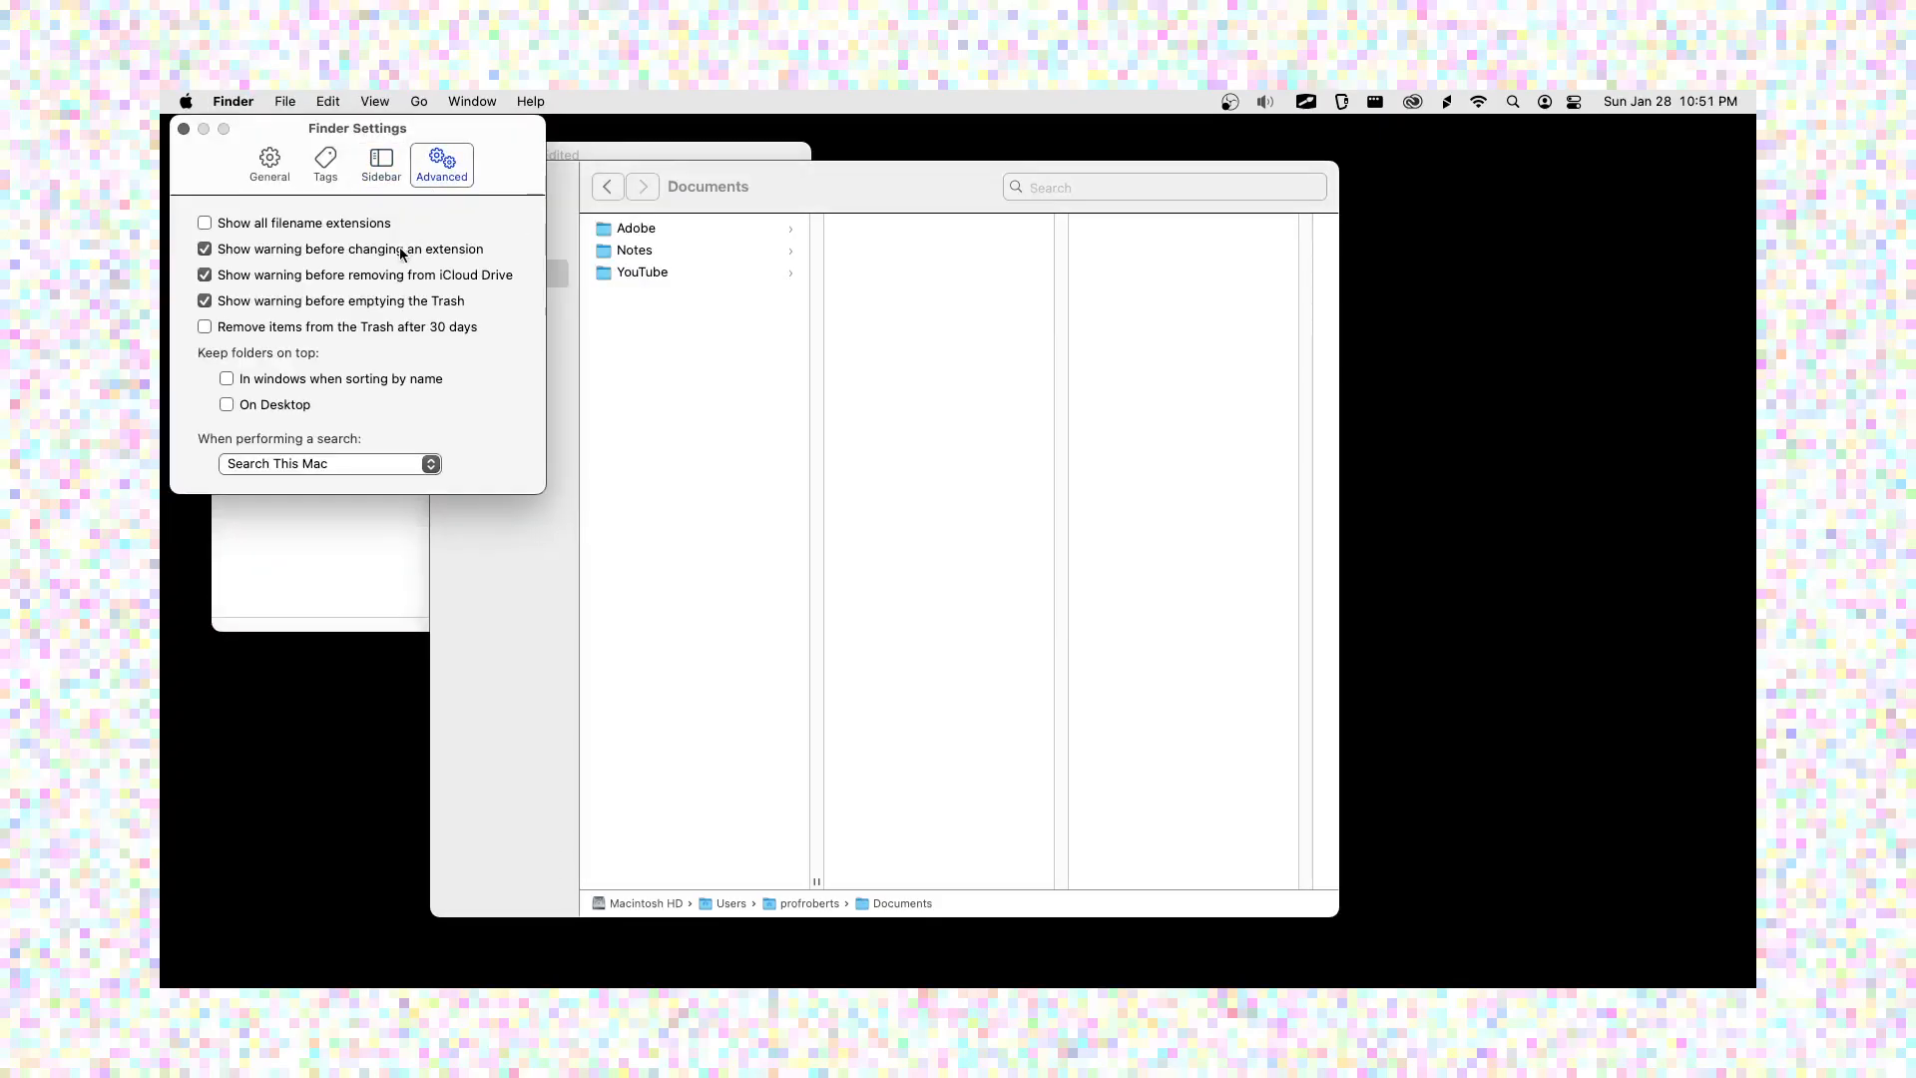
{"action": "left_click", "coordinate": [182, 128]}
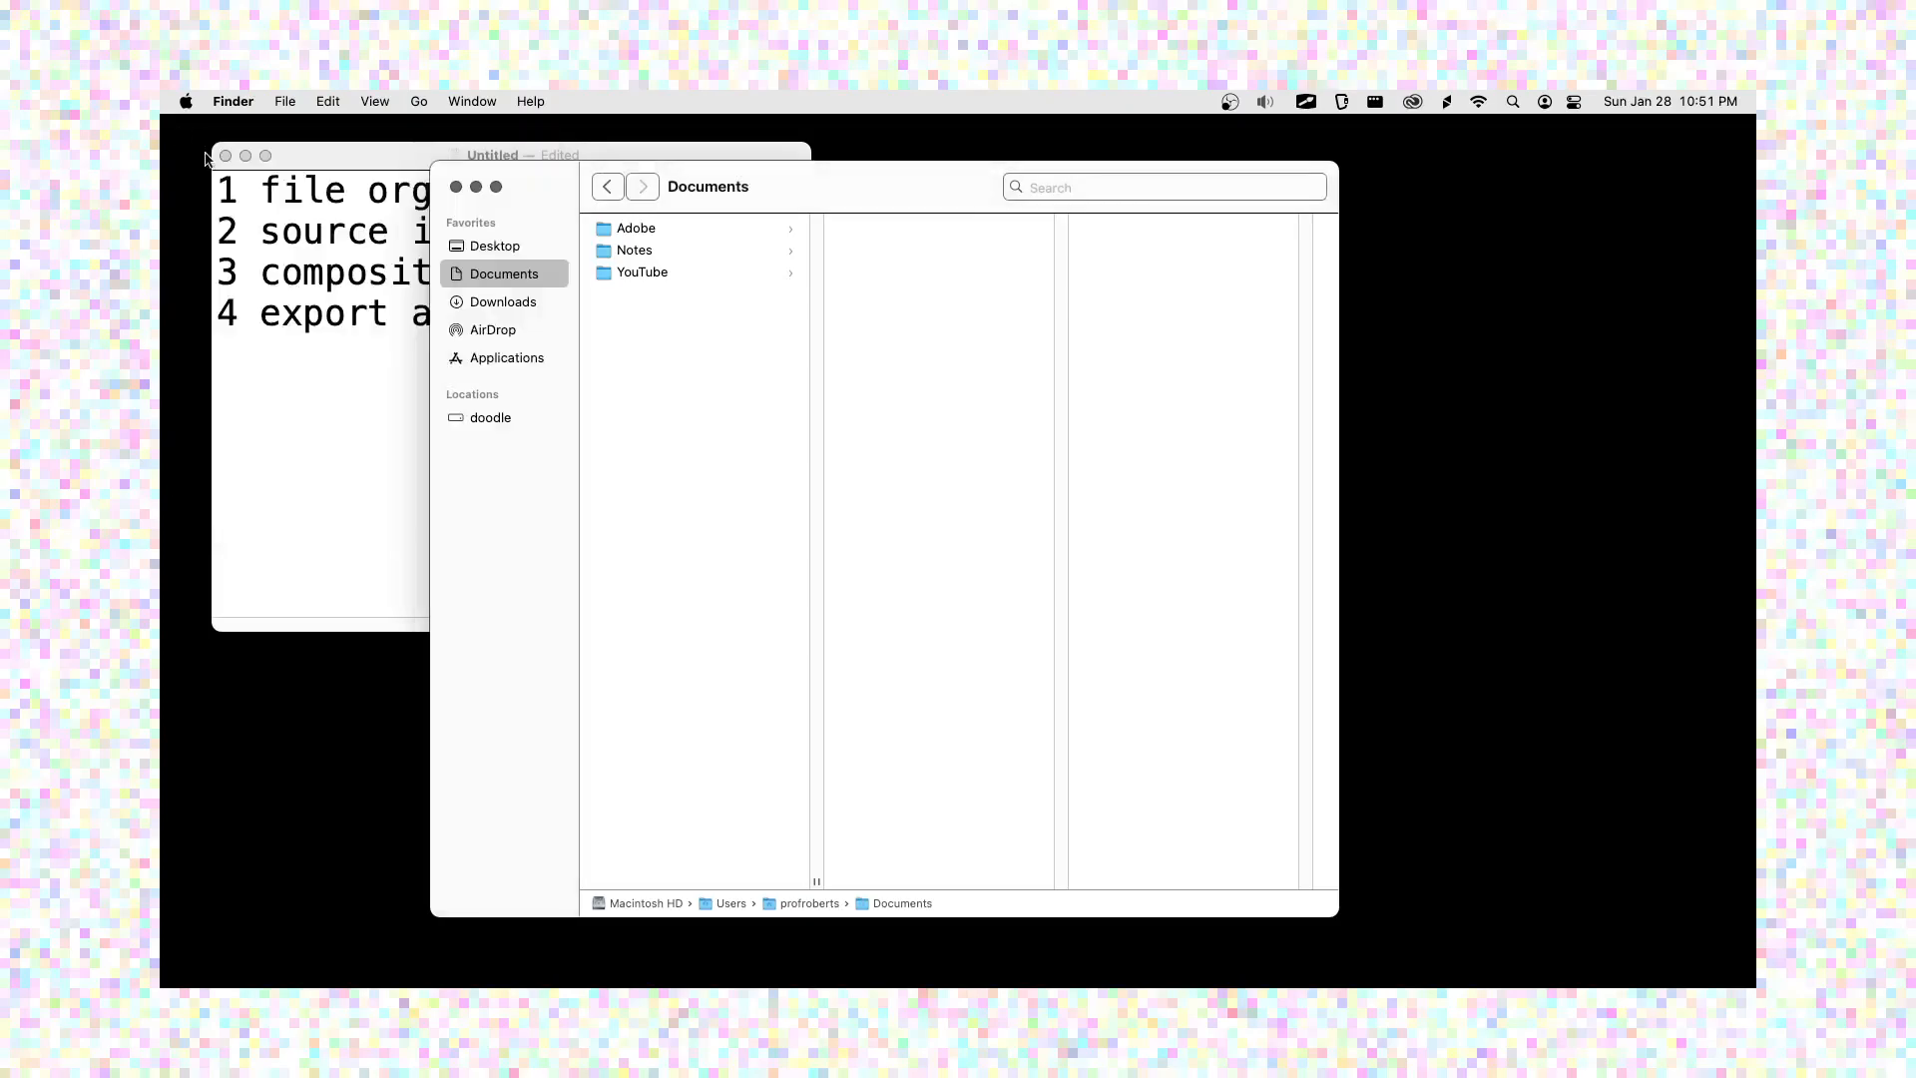
- Create a new folder named "MMP 100" in Documents
{"action": "right_click", "coordinate": [626, 317]}
{"action": "left_click", "coordinate": [599, 337]}
{"action": "left_click", "coordinate": [302, 101]}
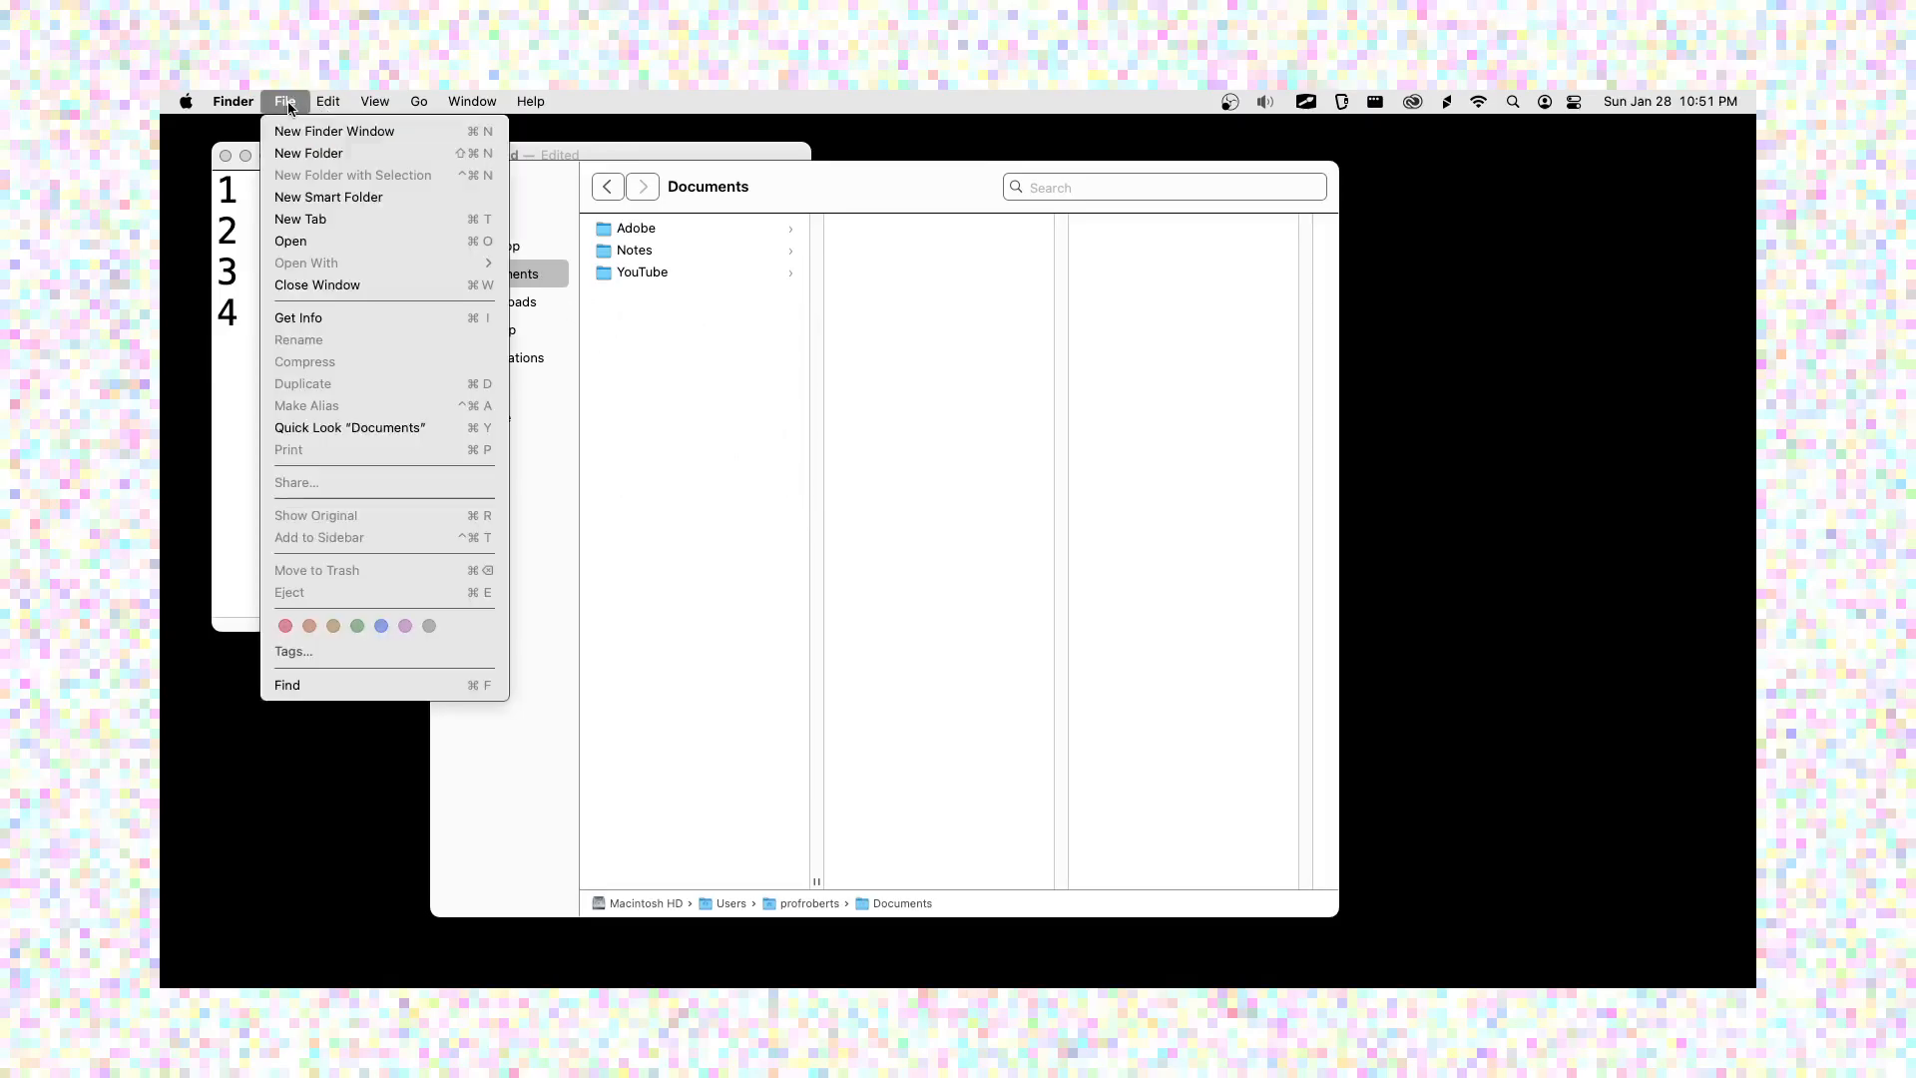
{"action": "left_click", "coordinate": [302, 156]}
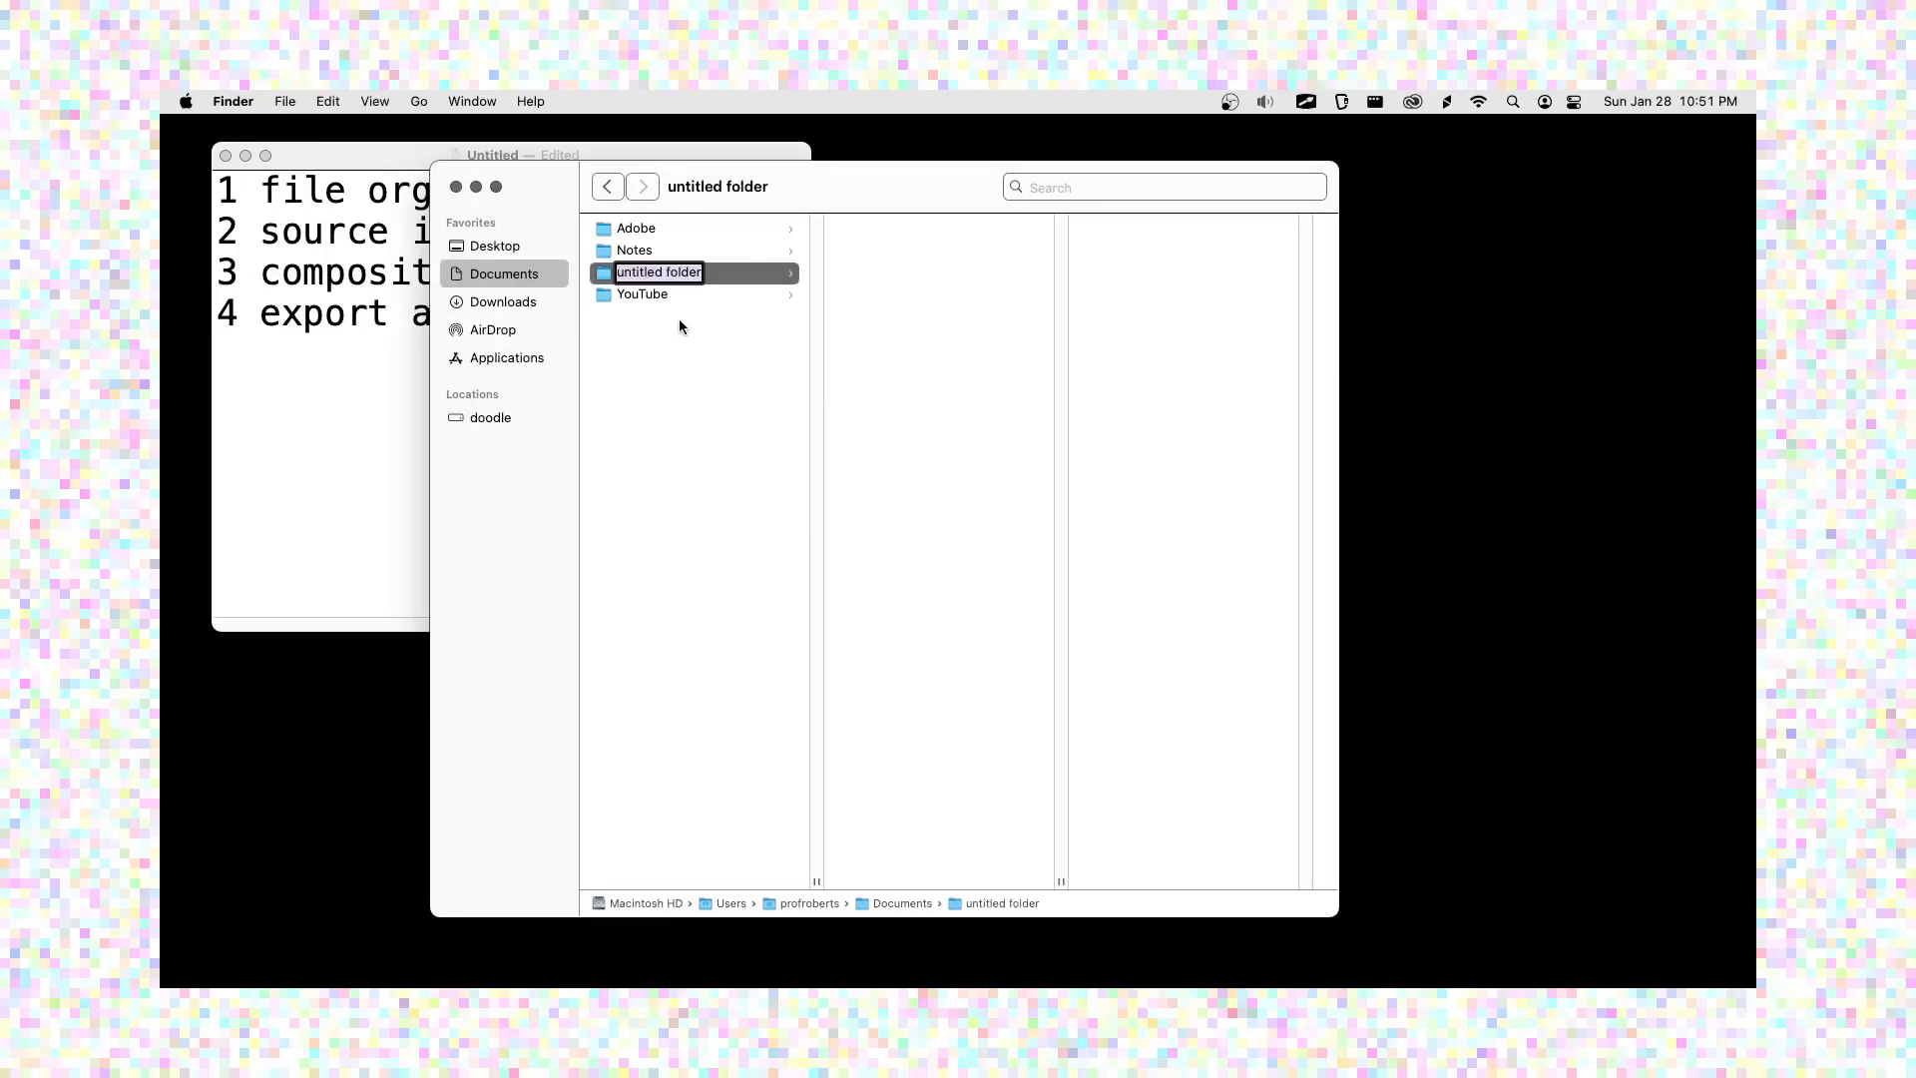
{"action": "type", "text": "MMP 100"}
{"action": "key", "text": "Return"}
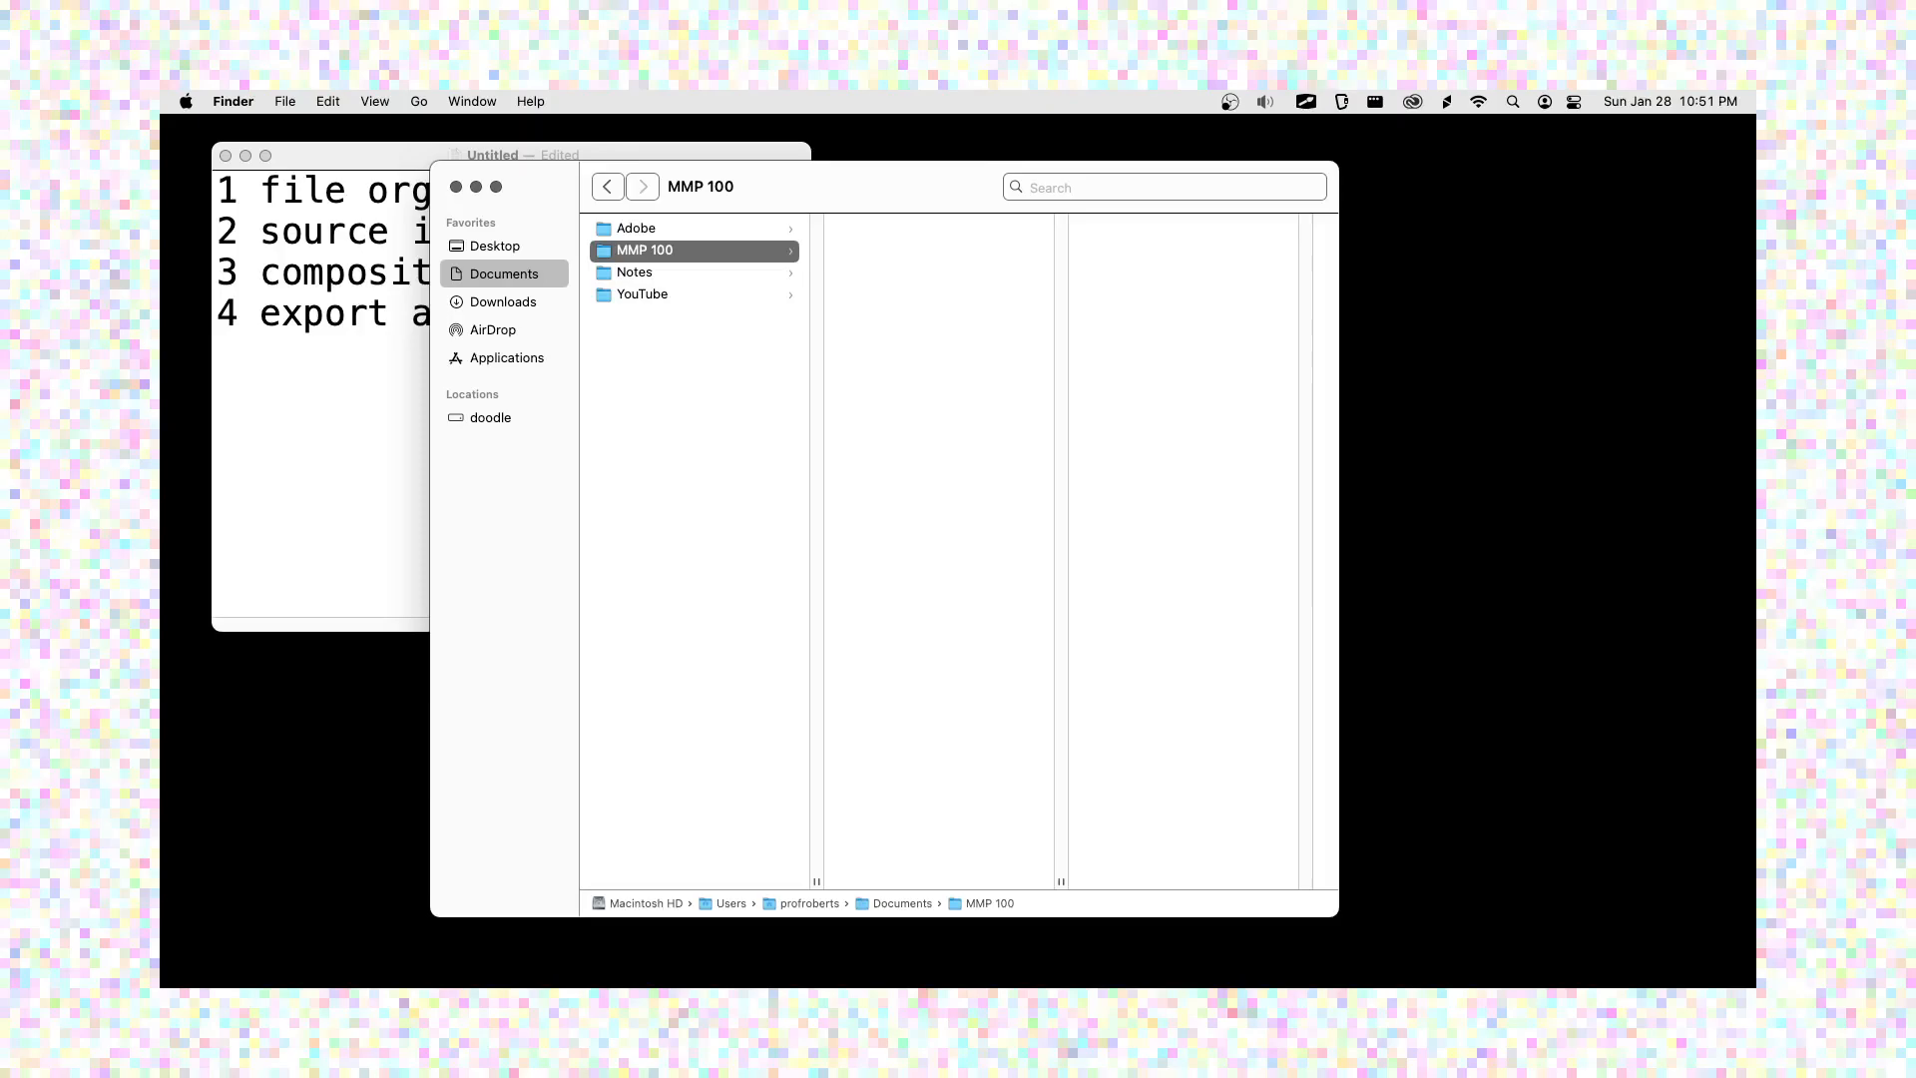
- Create a subfolder named "Self Portrait" inside MMP 100, correcting the spelling, and view the actions available for it
{"action": "key", "text": "shift+super+n"}
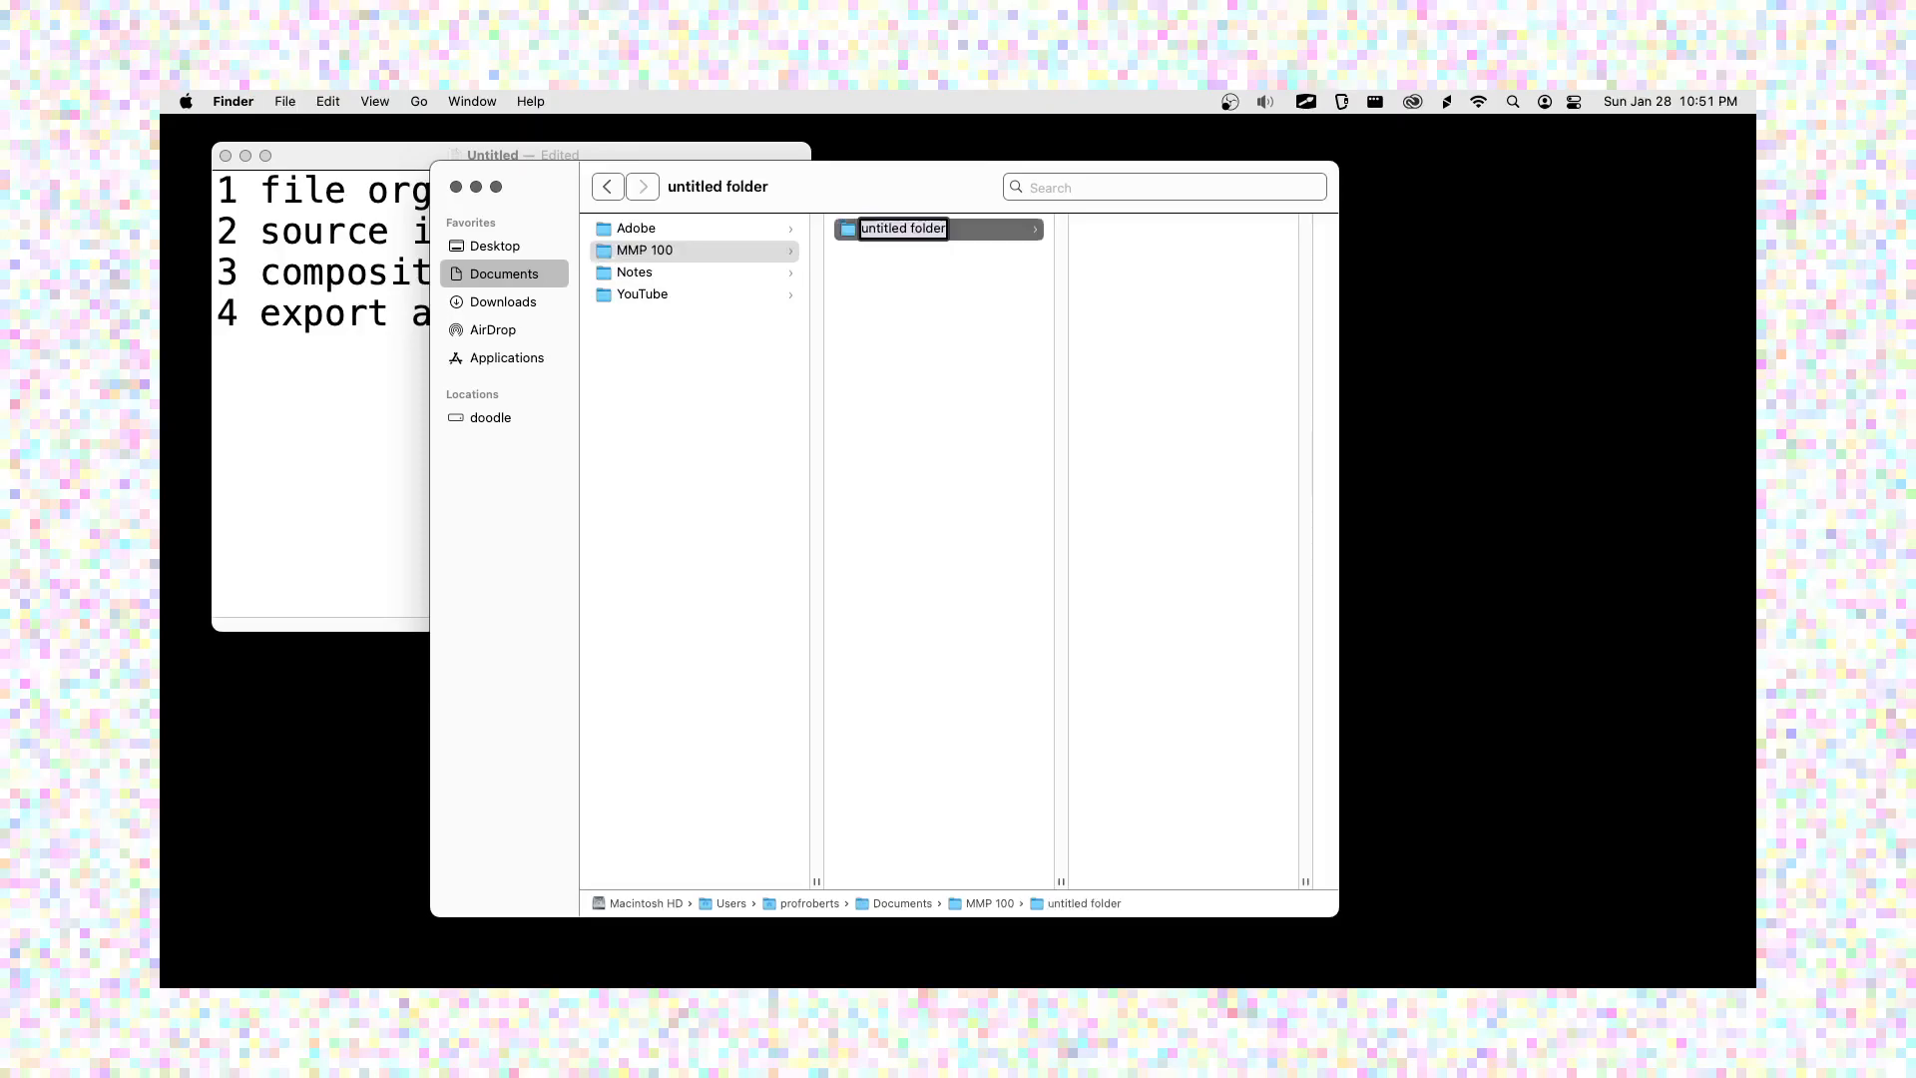
{"action": "type", "text": "Self"}
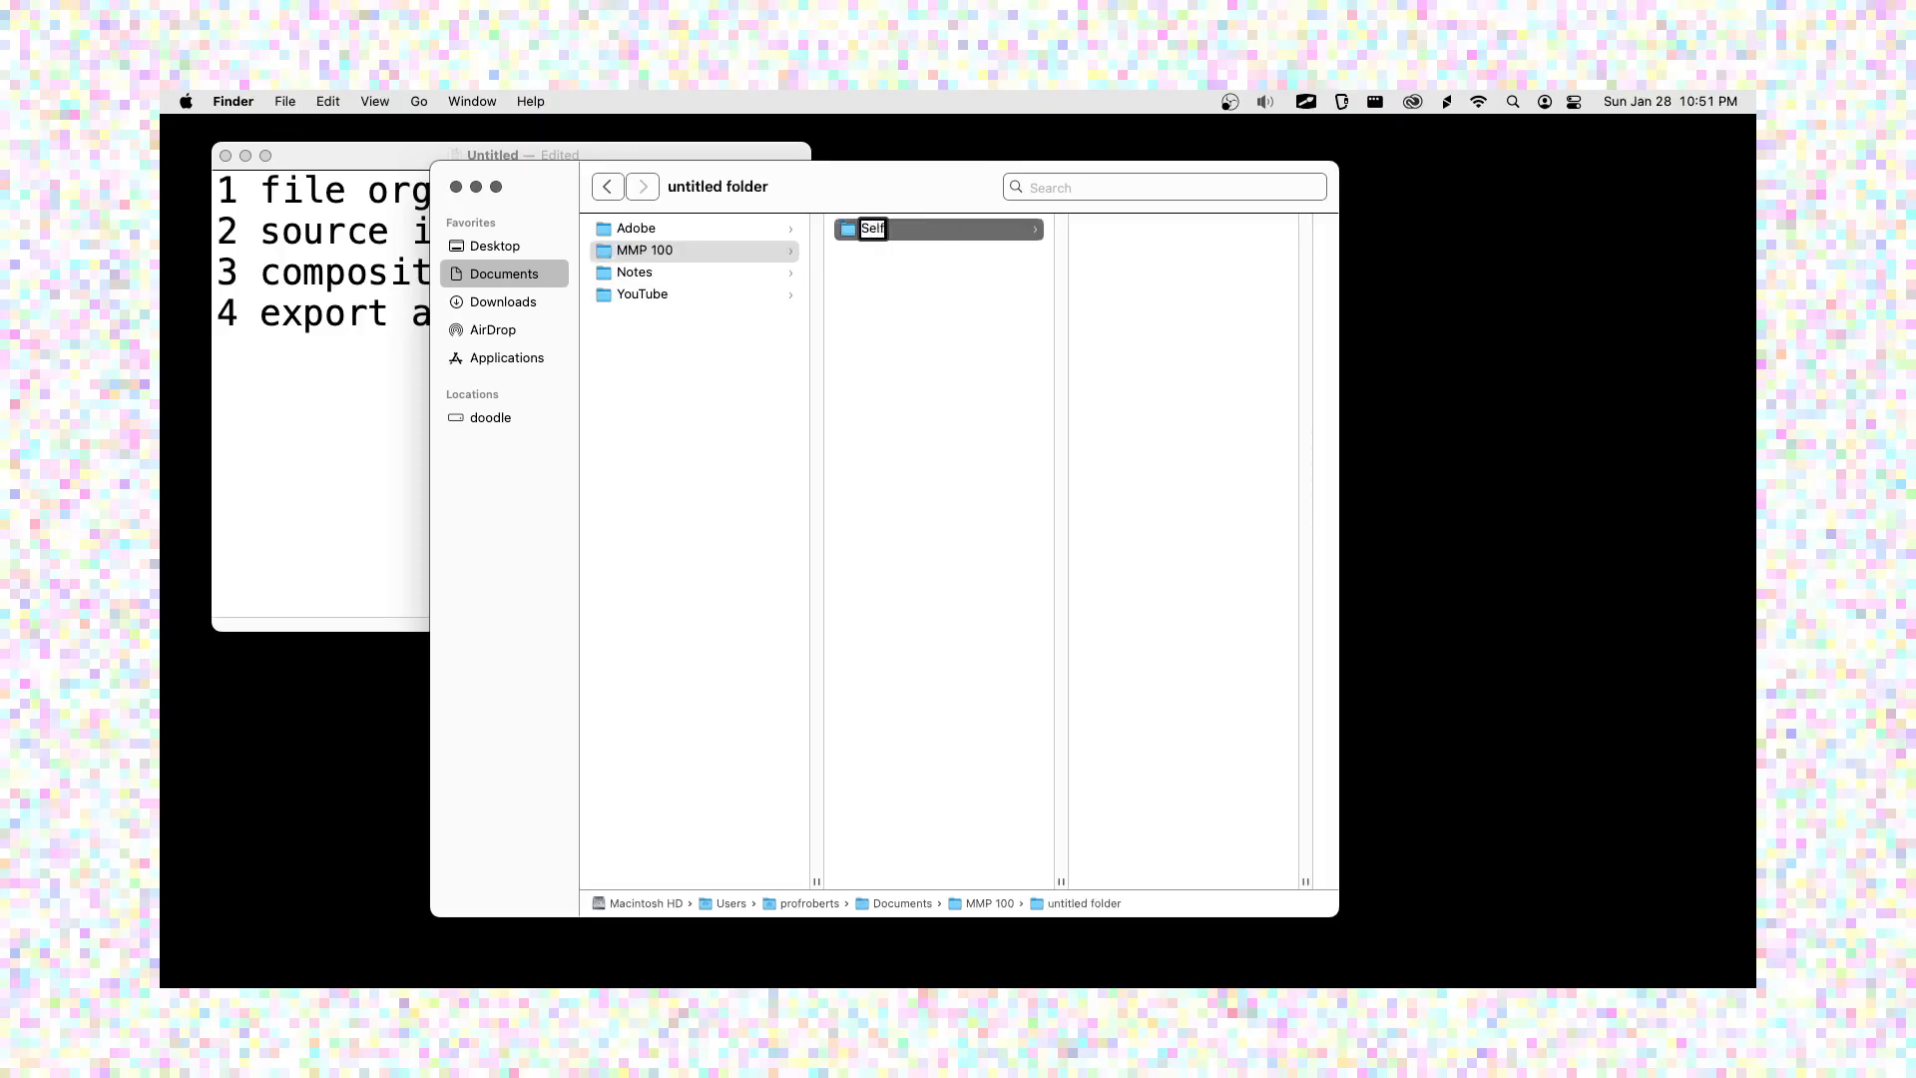
{"action": "type", "text": " Portriat"}
{"action": "key", "text": "Return"}
{"action": "key", "text": "Return"}
{"action": "key", "text": "Right"}
{"action": "key", "text": "BackSpace"}
{"action": "key", "text": "BackSpace"}
{"action": "key", "text": "BackSpace"}
{"action": "type", "text": "ait"}
{"action": "key", "text": "Return"}
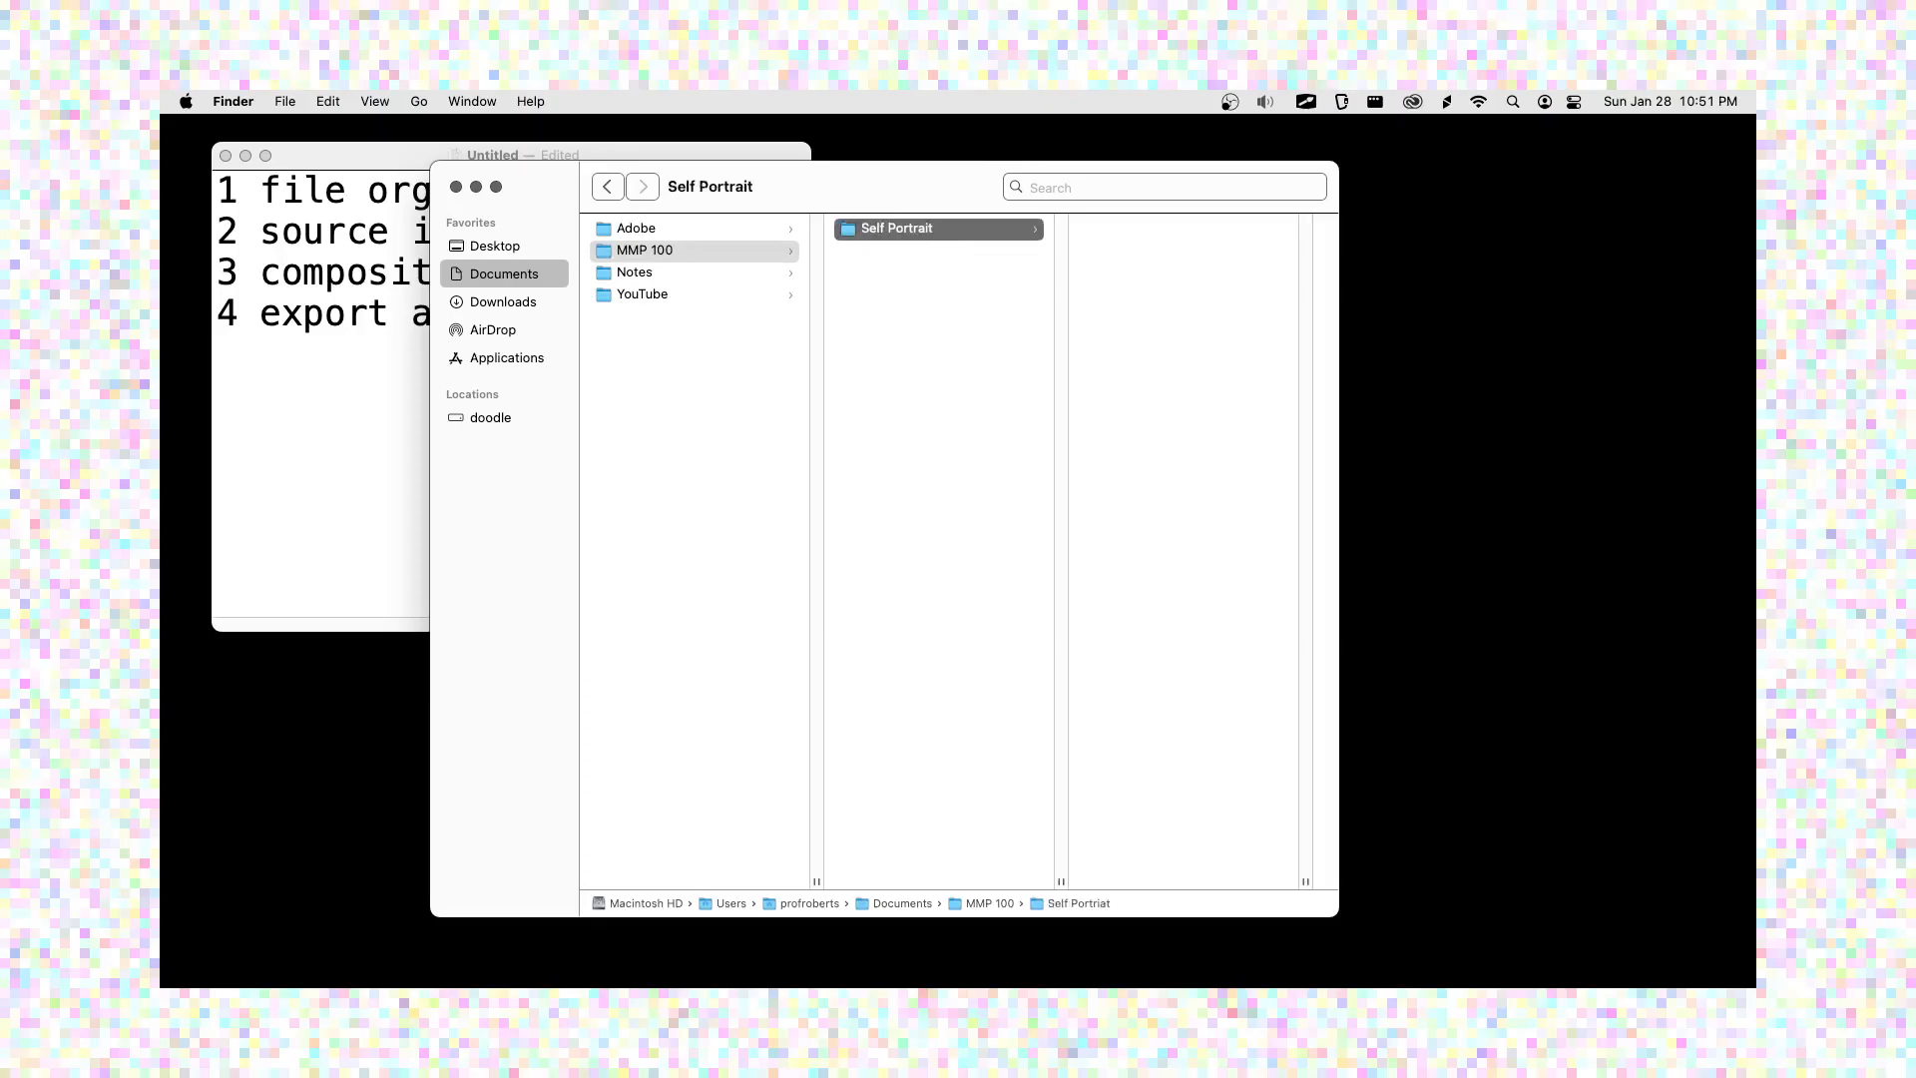
{"action": "right_click", "coordinate": [924, 225]}
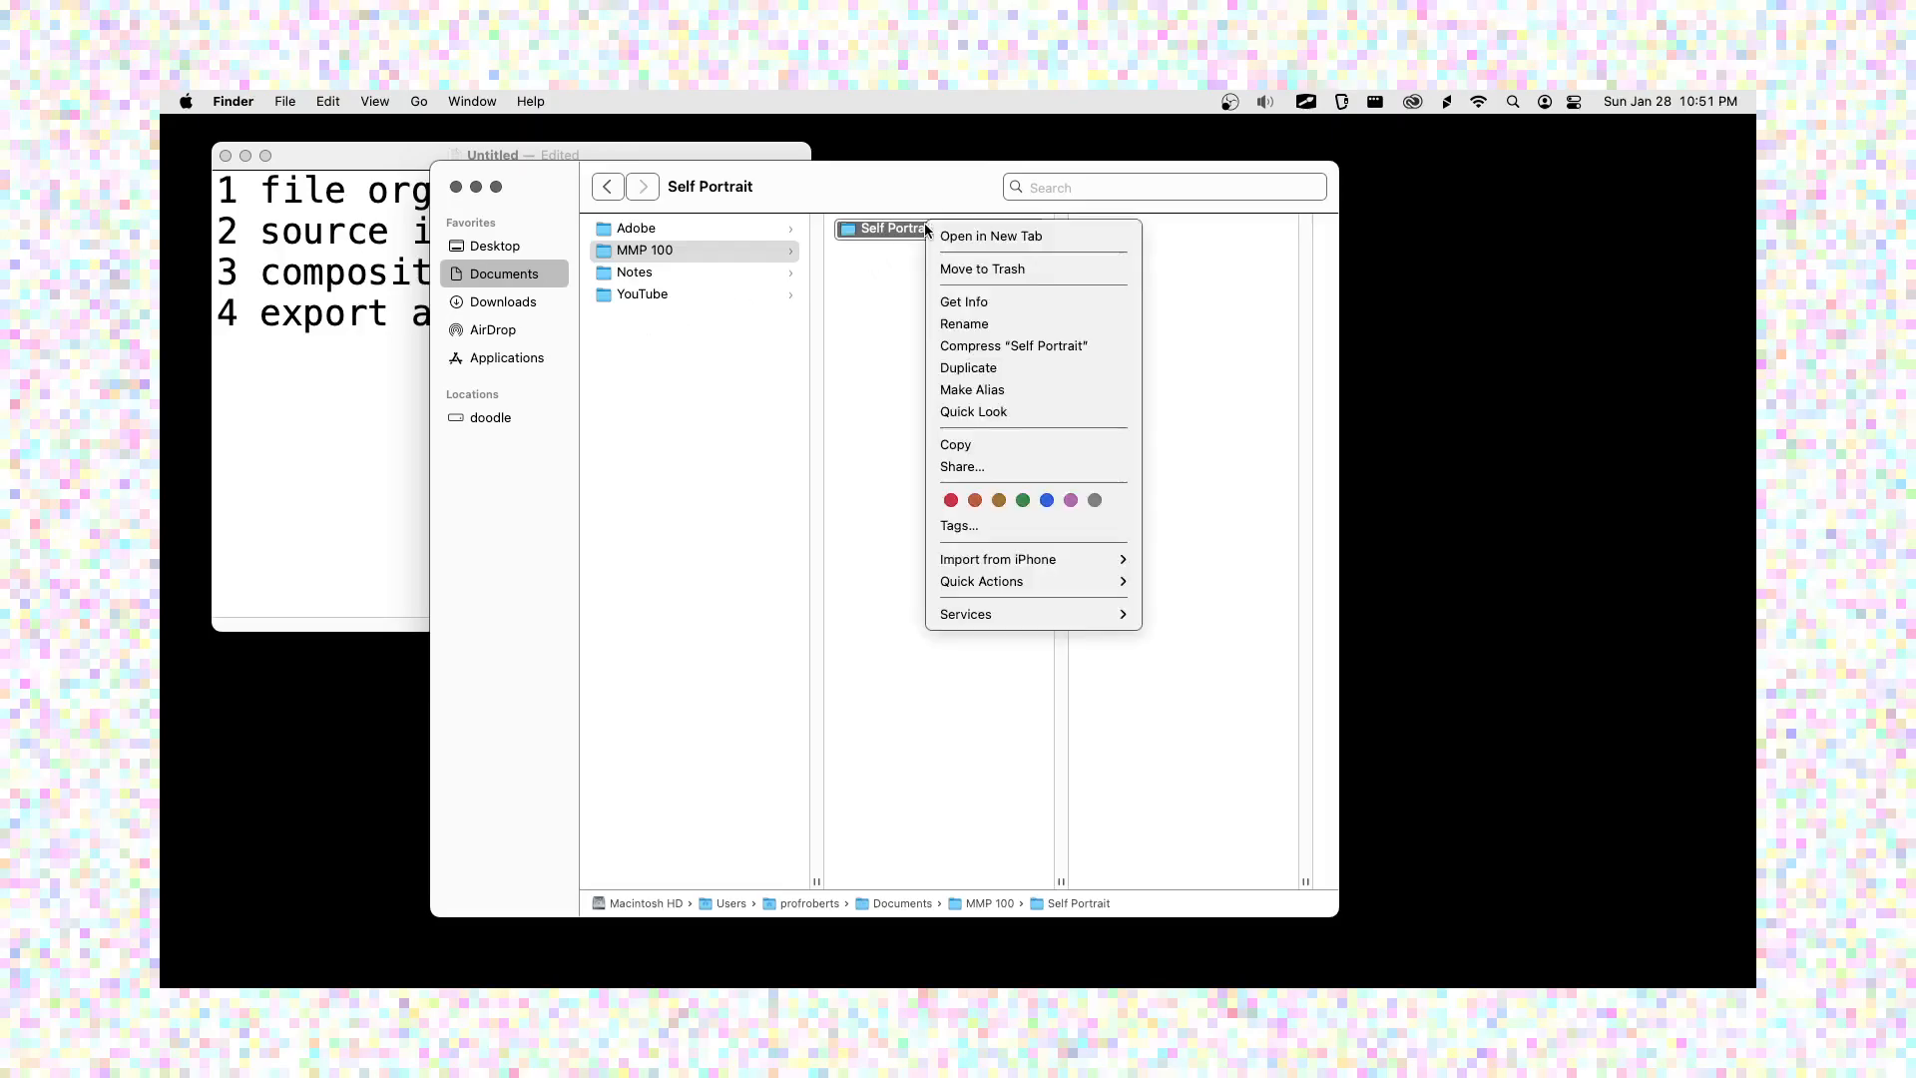
{"action": "left_click", "coordinate": [894, 311]}
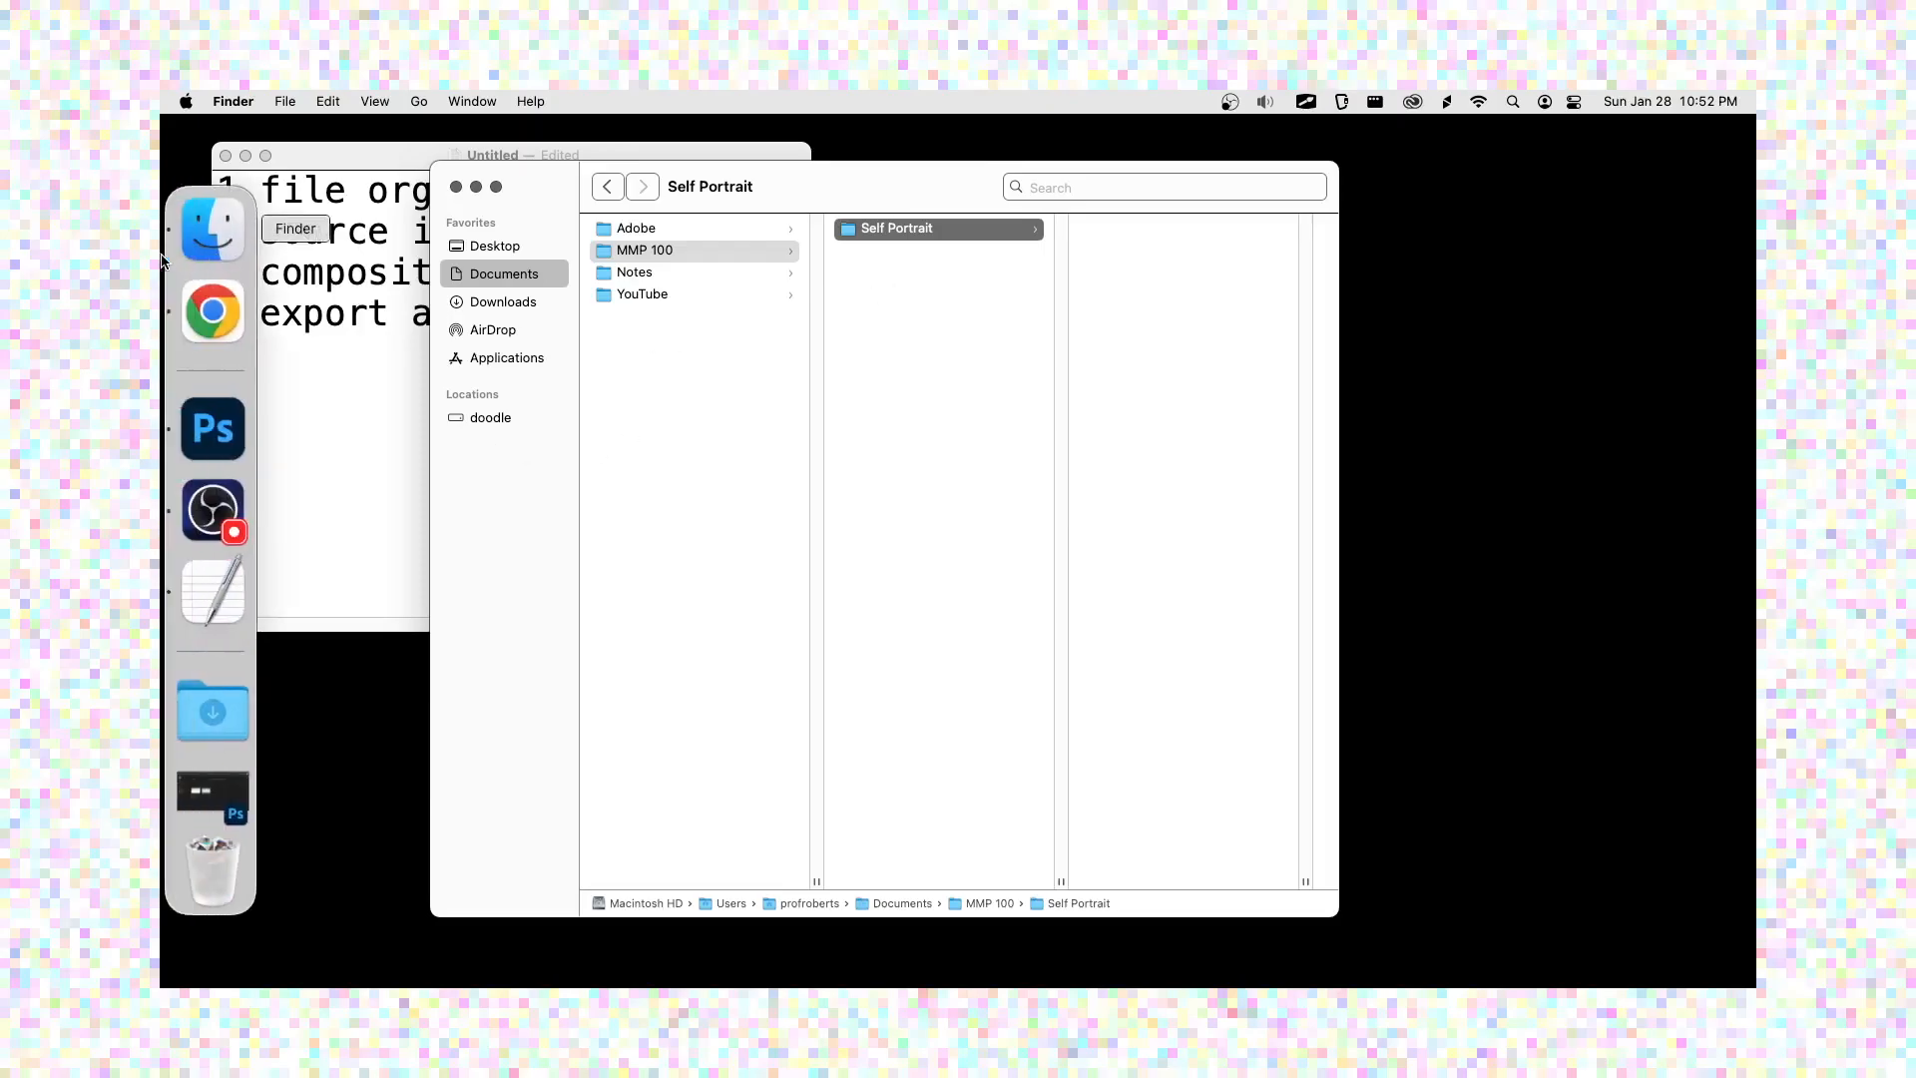
- Switch to Chrome, enlarge its window to fill the screen, and load google.com
{"action": "left_click", "coordinate": [206, 308]}
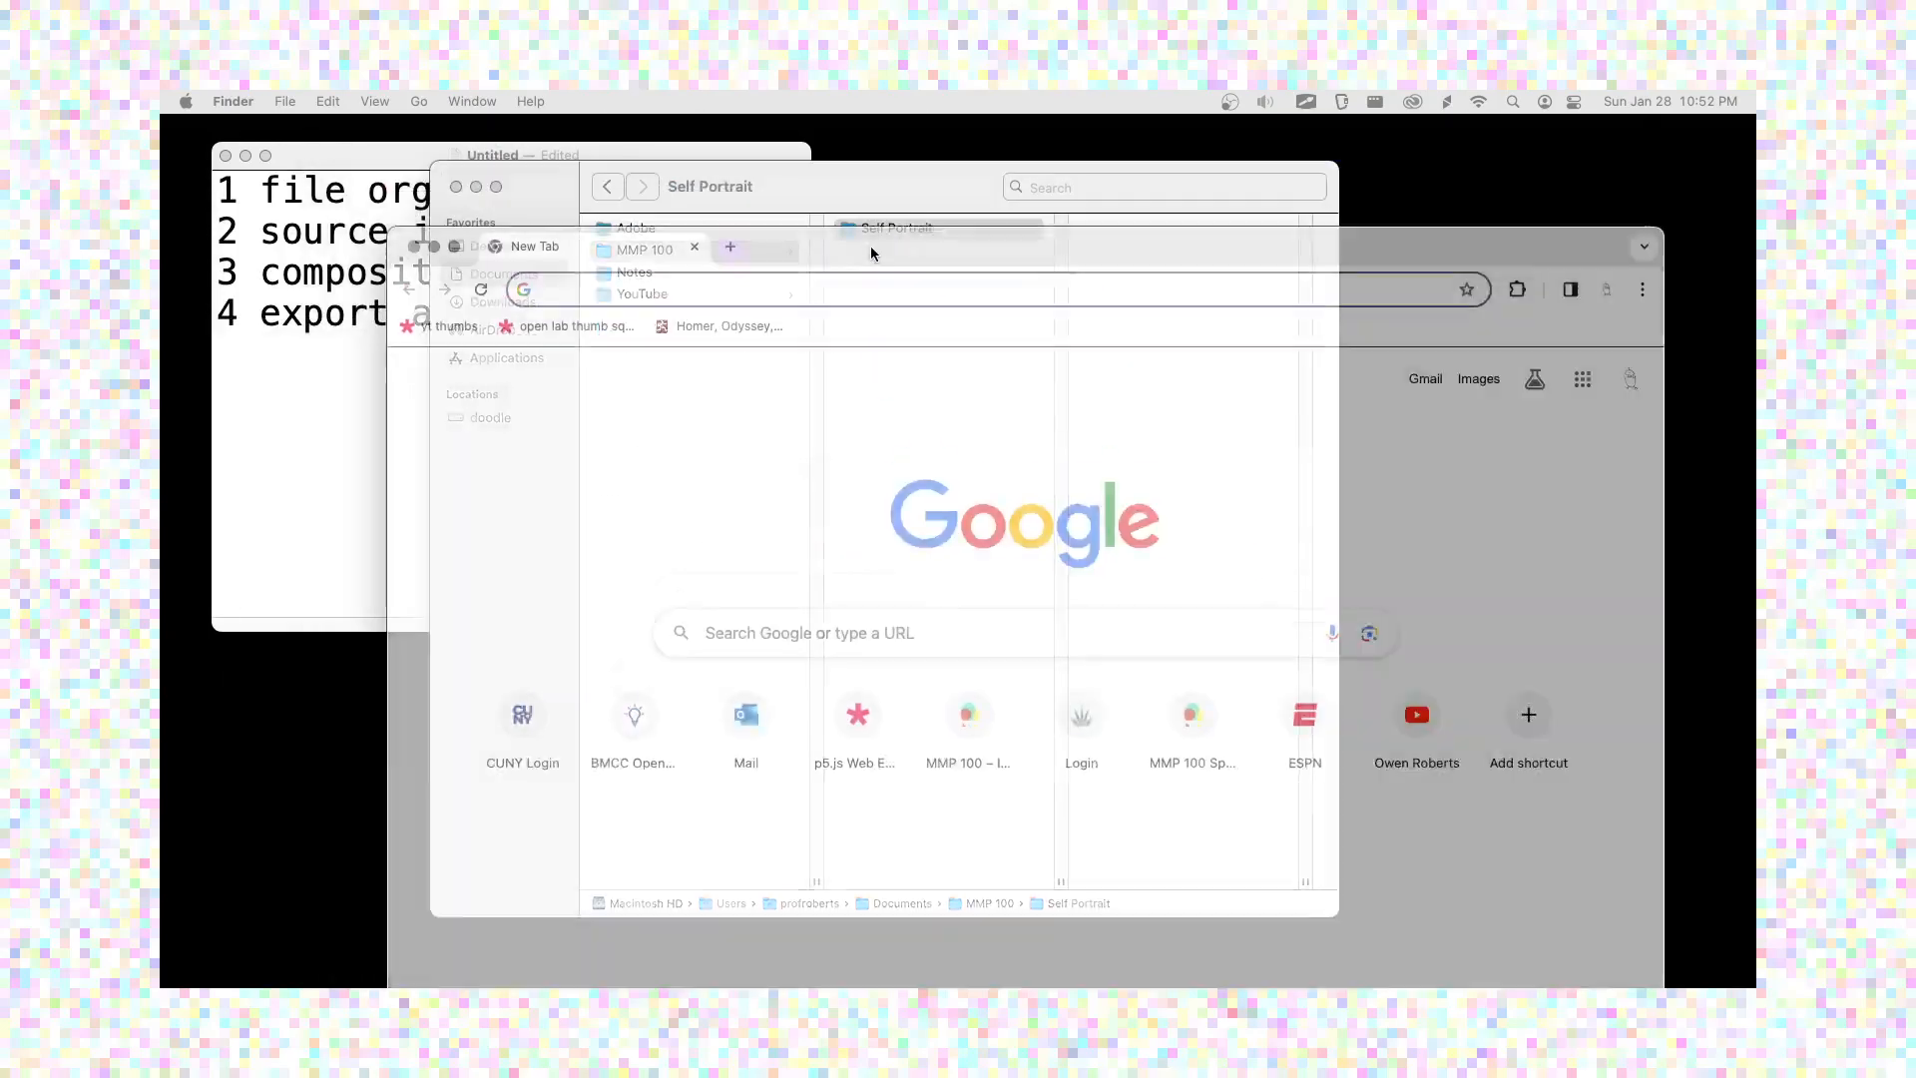
{"action": "double_click", "coordinate": [762, 225]}
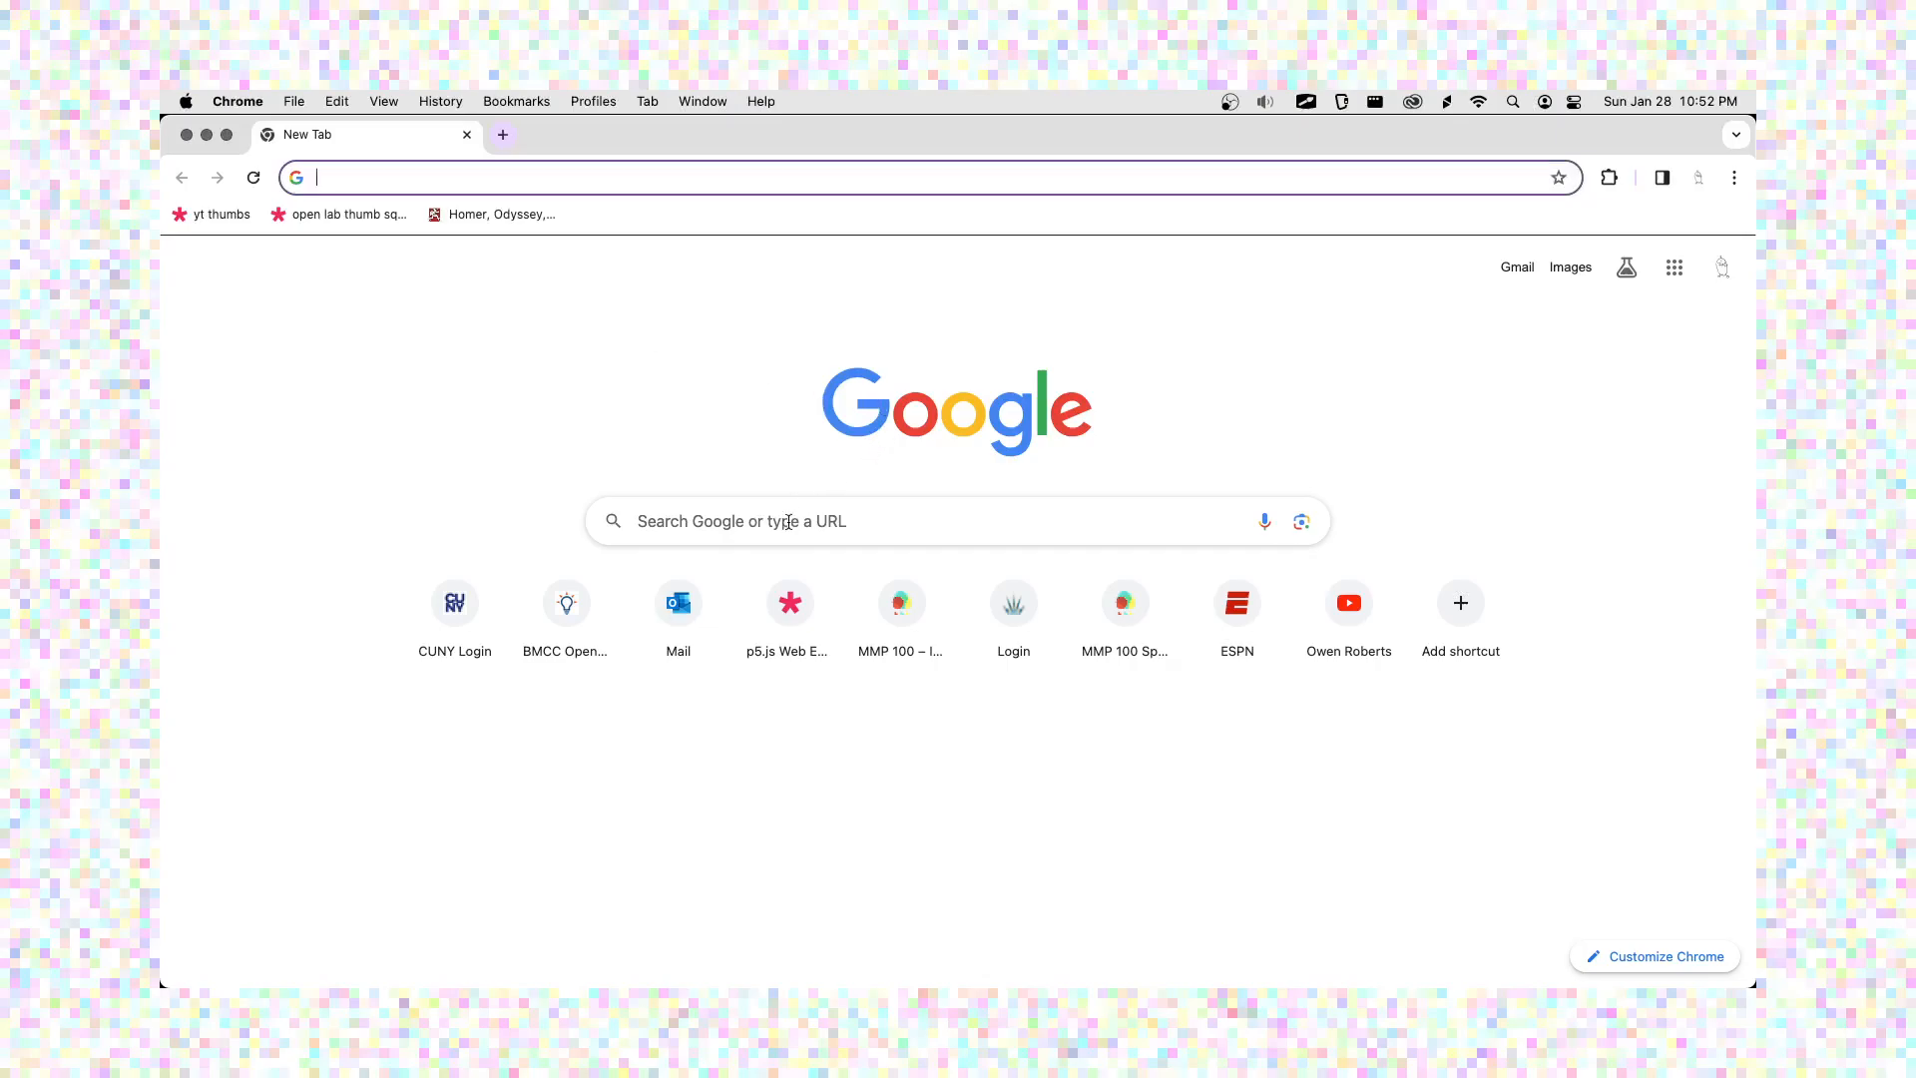
{"action": "type", "text": "google.com"}
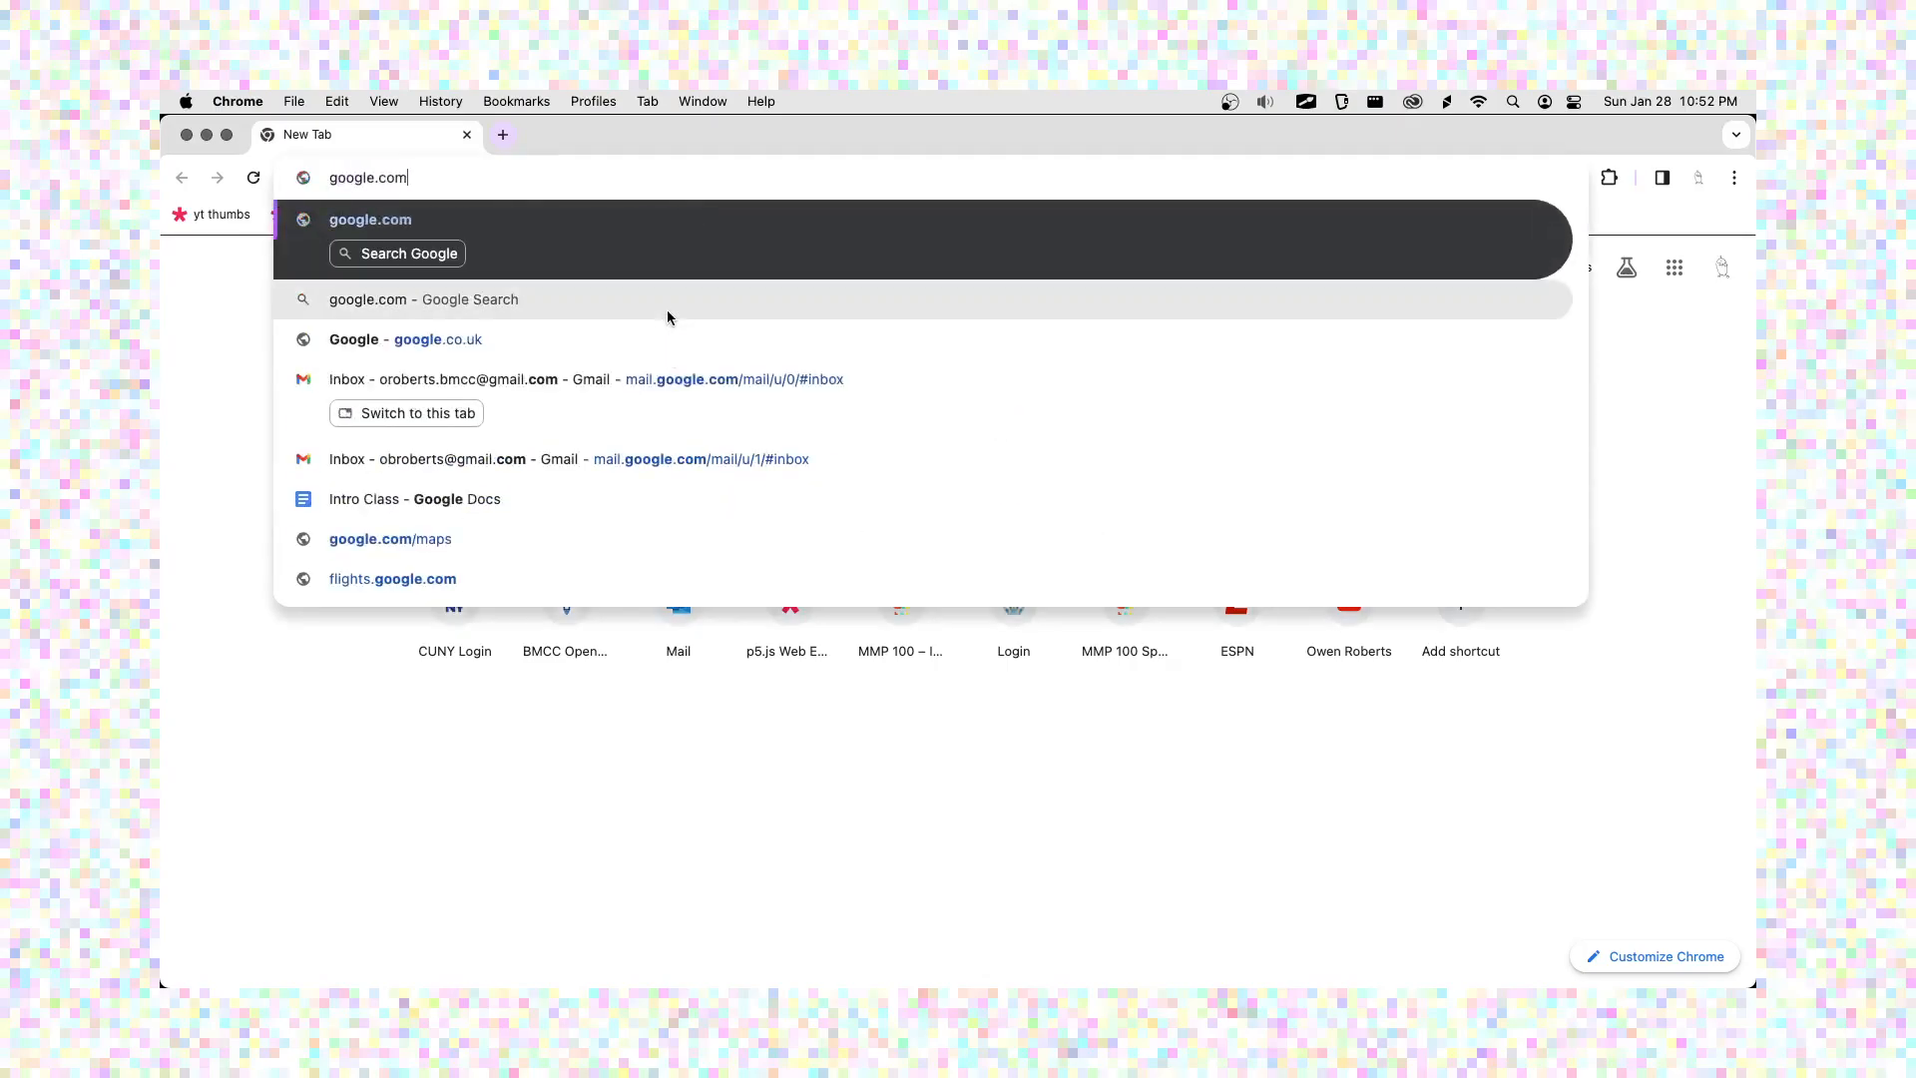
{"action": "key", "text": "Return"}
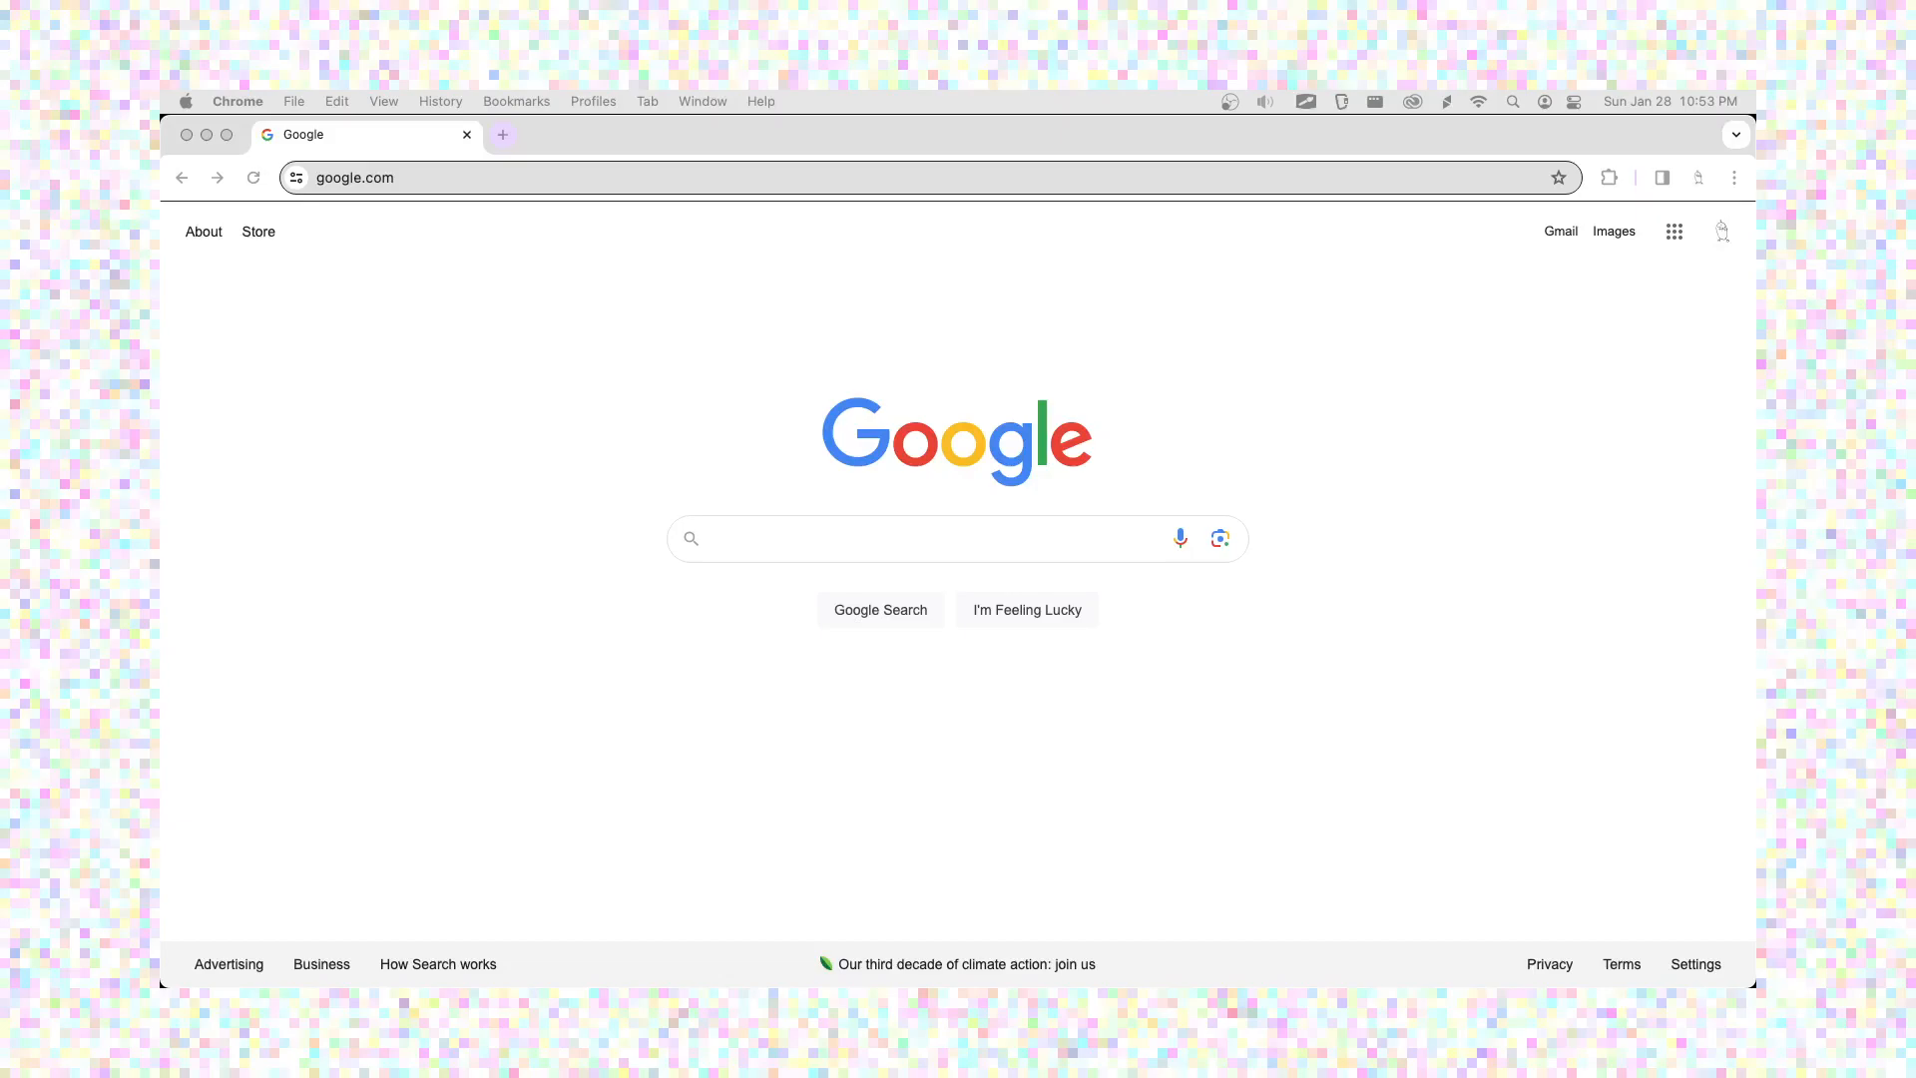
- Search Google for "new york city" and show the image results
{"action": "left_click", "coordinate": [579, 369]}
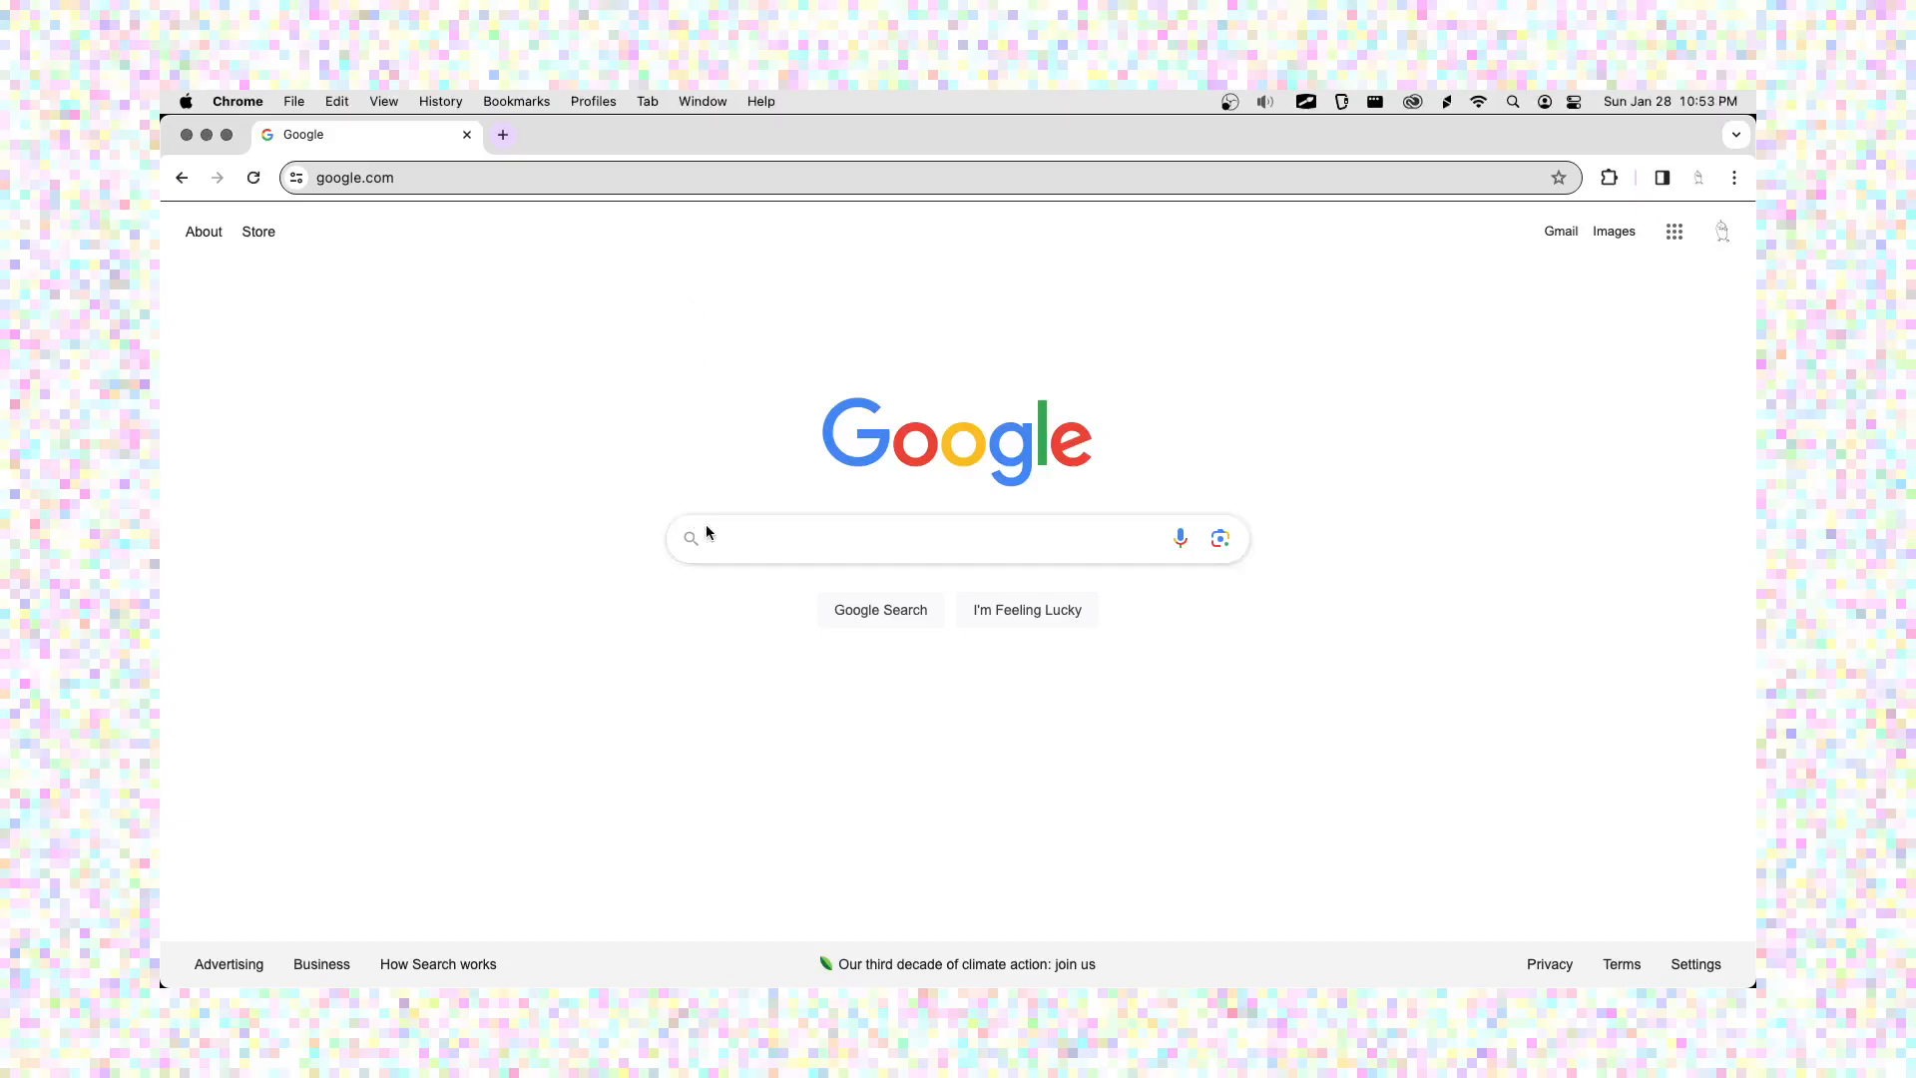
{"action": "type", "text": "new york city"}
{"action": "key", "text": "Return"}
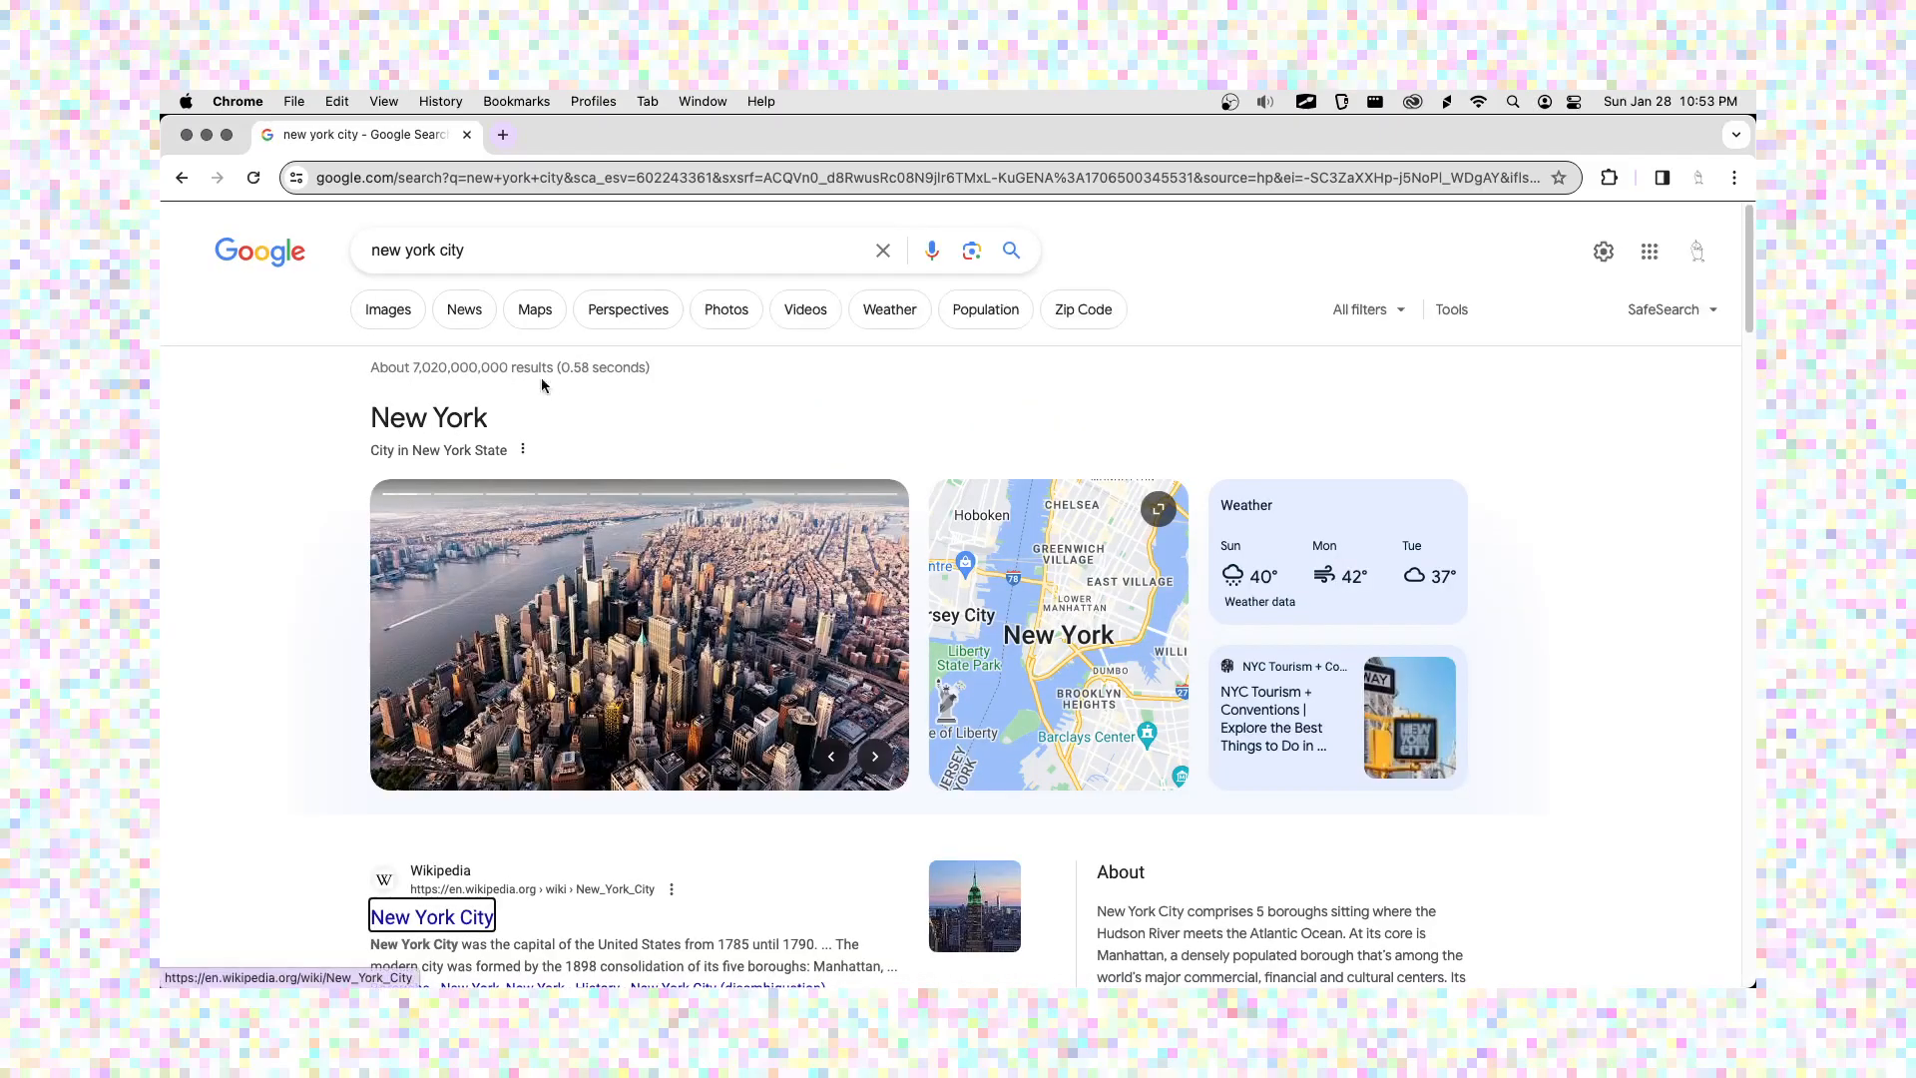
{"action": "left_click", "coordinate": [386, 311]}
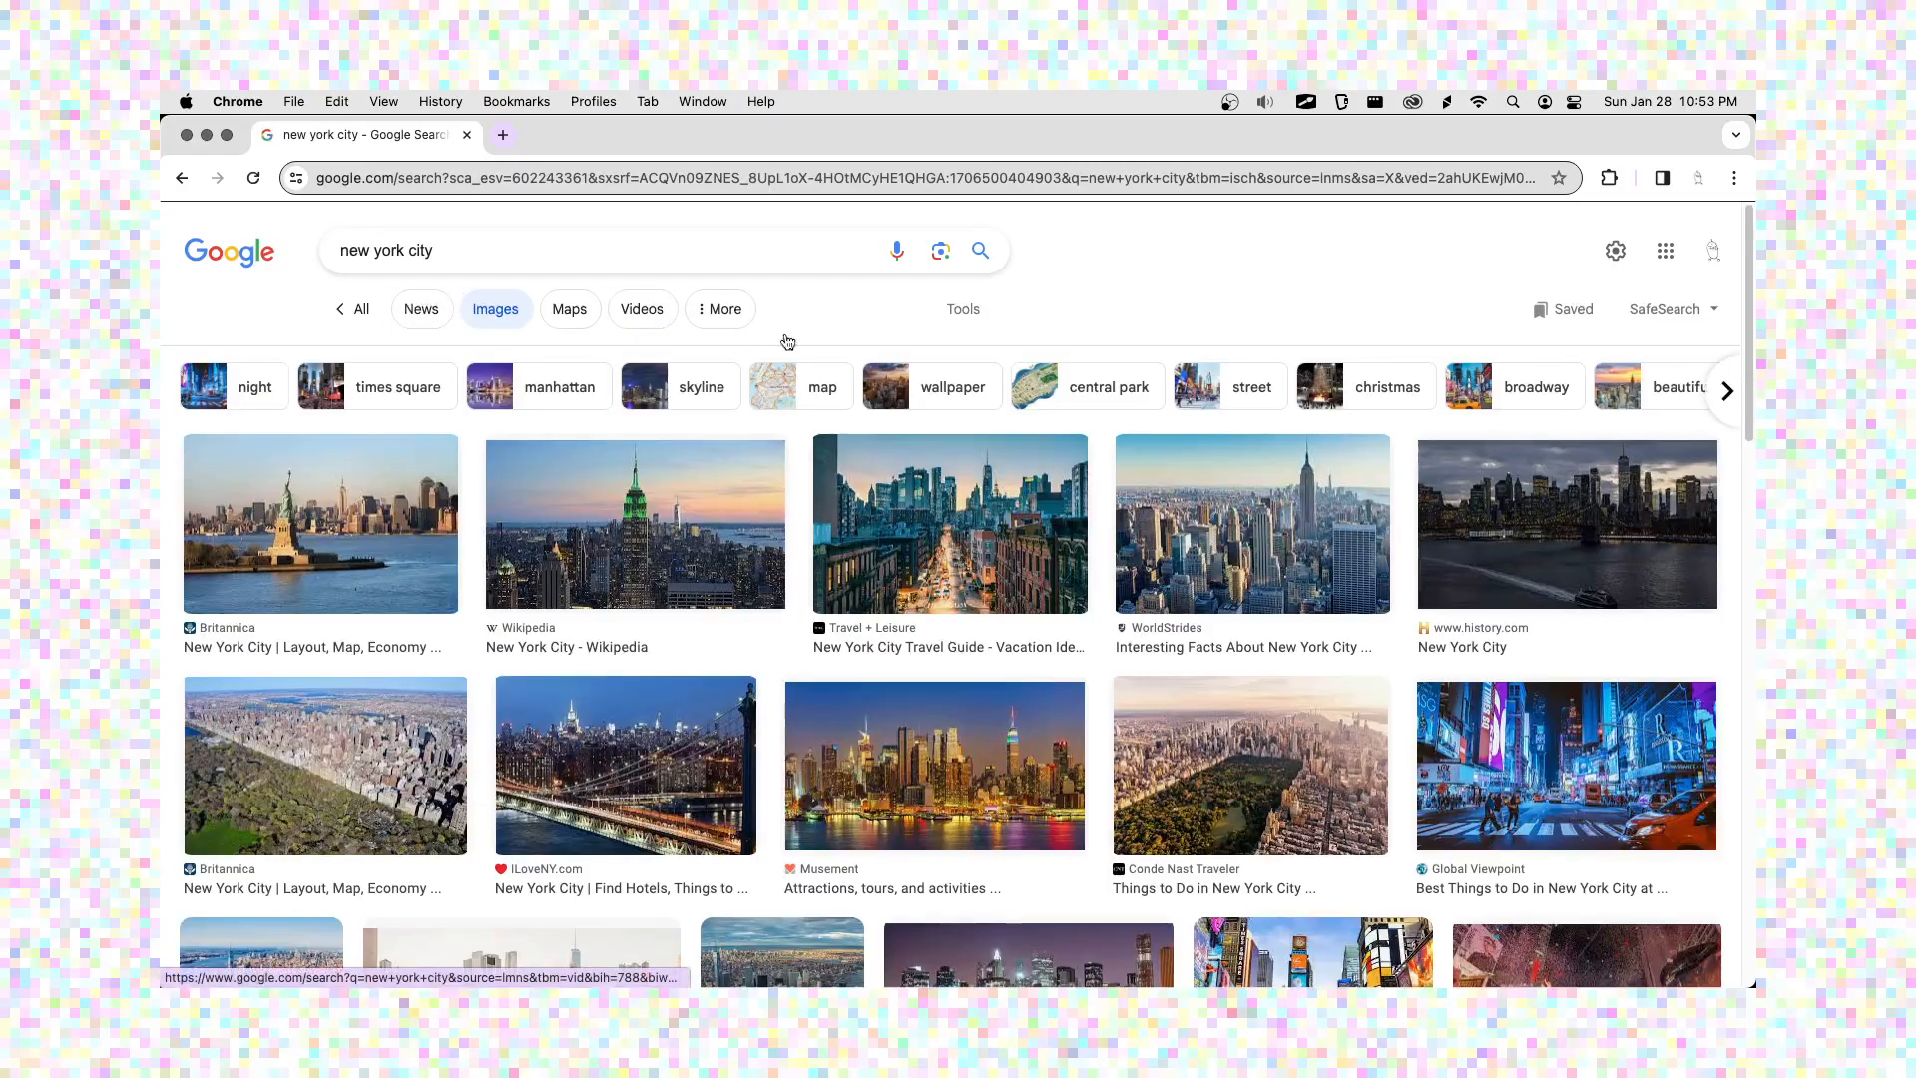
- Filter the image results by usage rights to Creative Commons licenses
{"action": "left_click", "coordinate": [968, 319]}
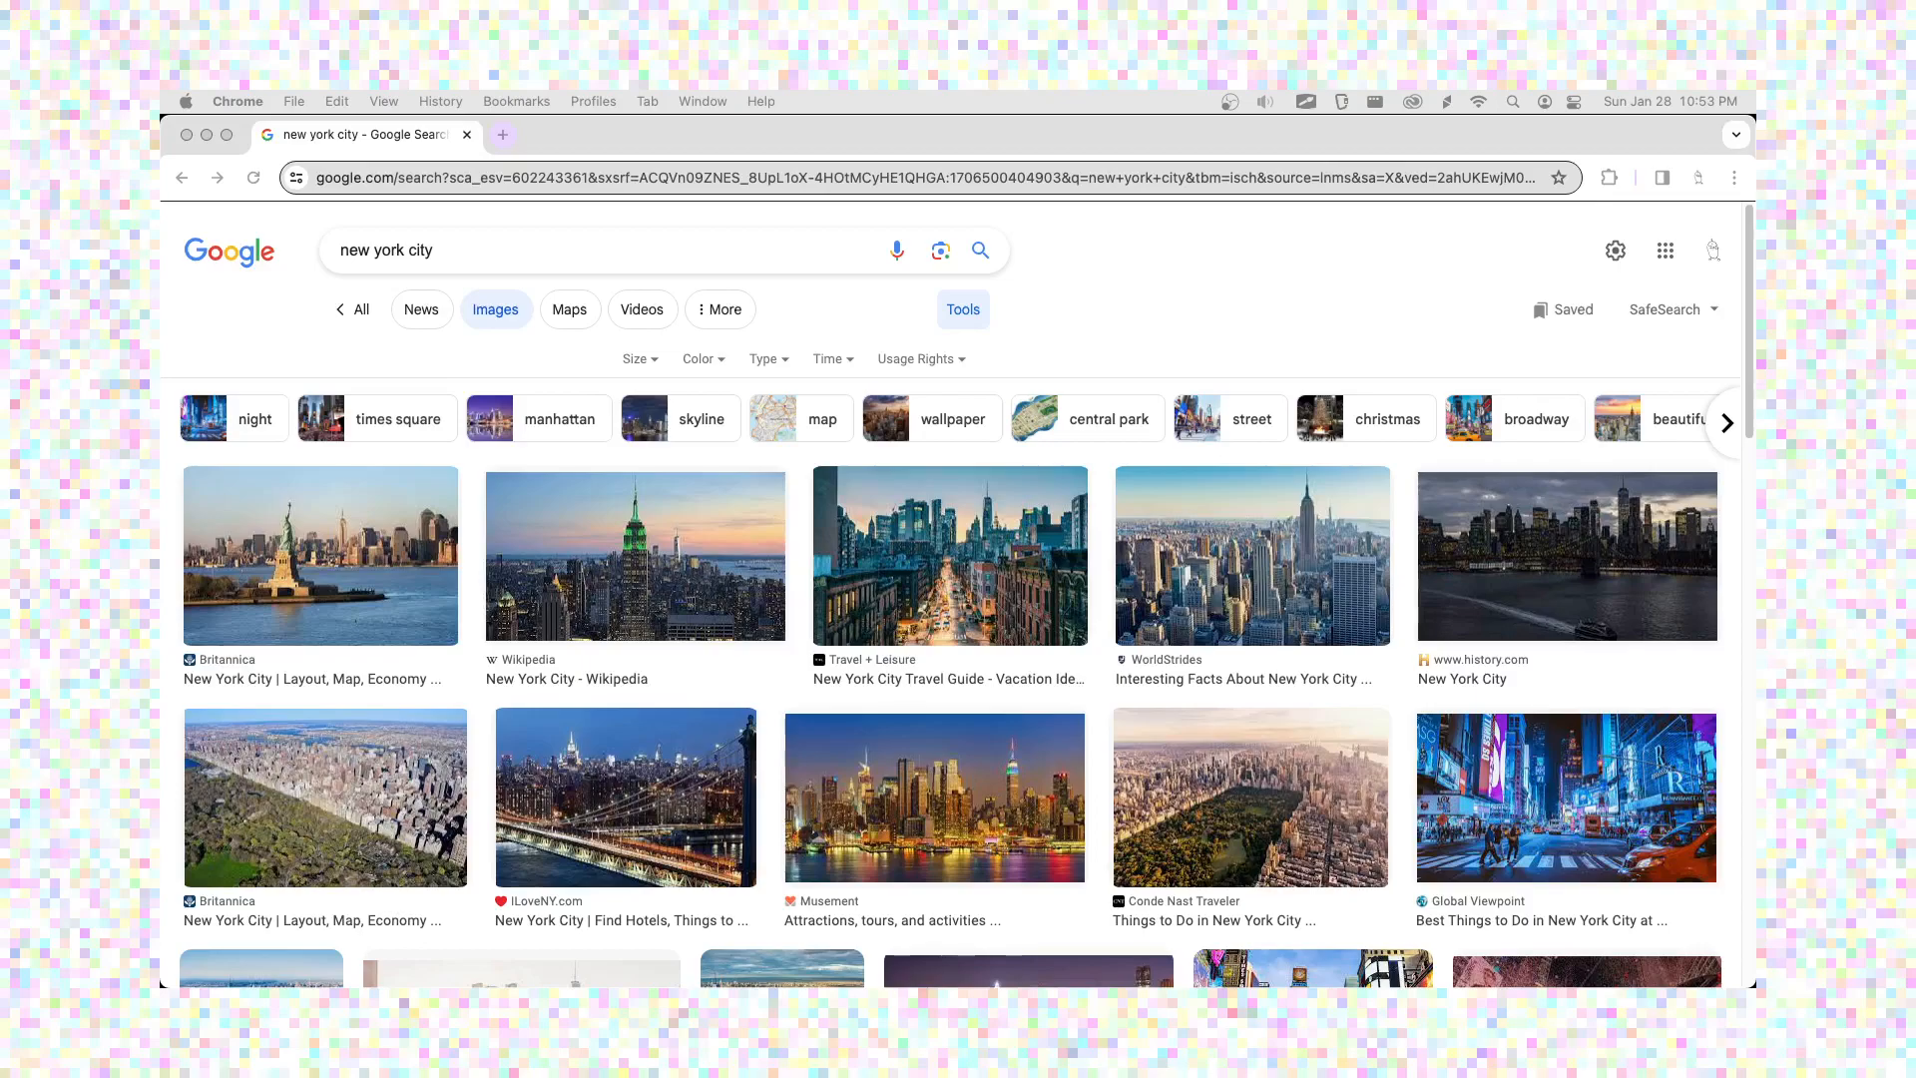
{"action": "left_click", "coordinate": [940, 361]}
{"action": "left_click", "coordinate": [914, 361]}
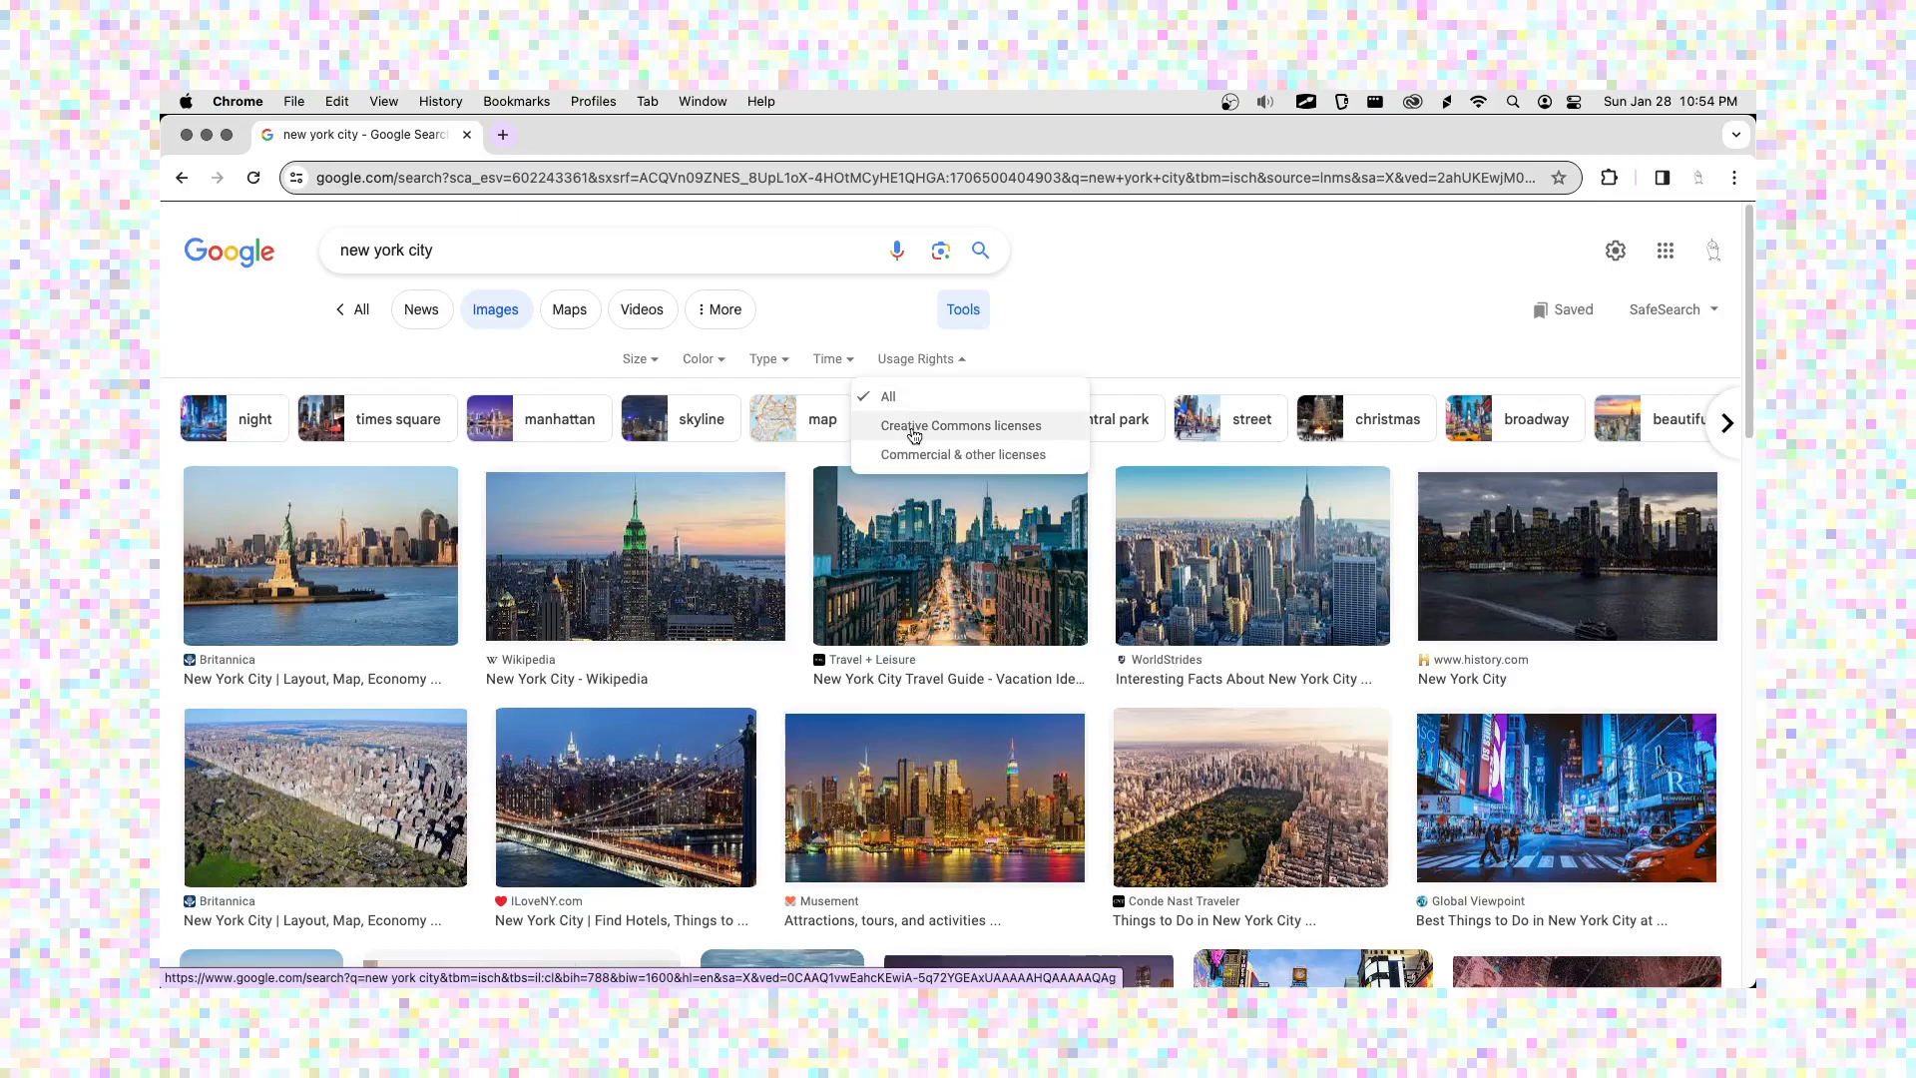
{"action": "left_click", "coordinate": [914, 429]}
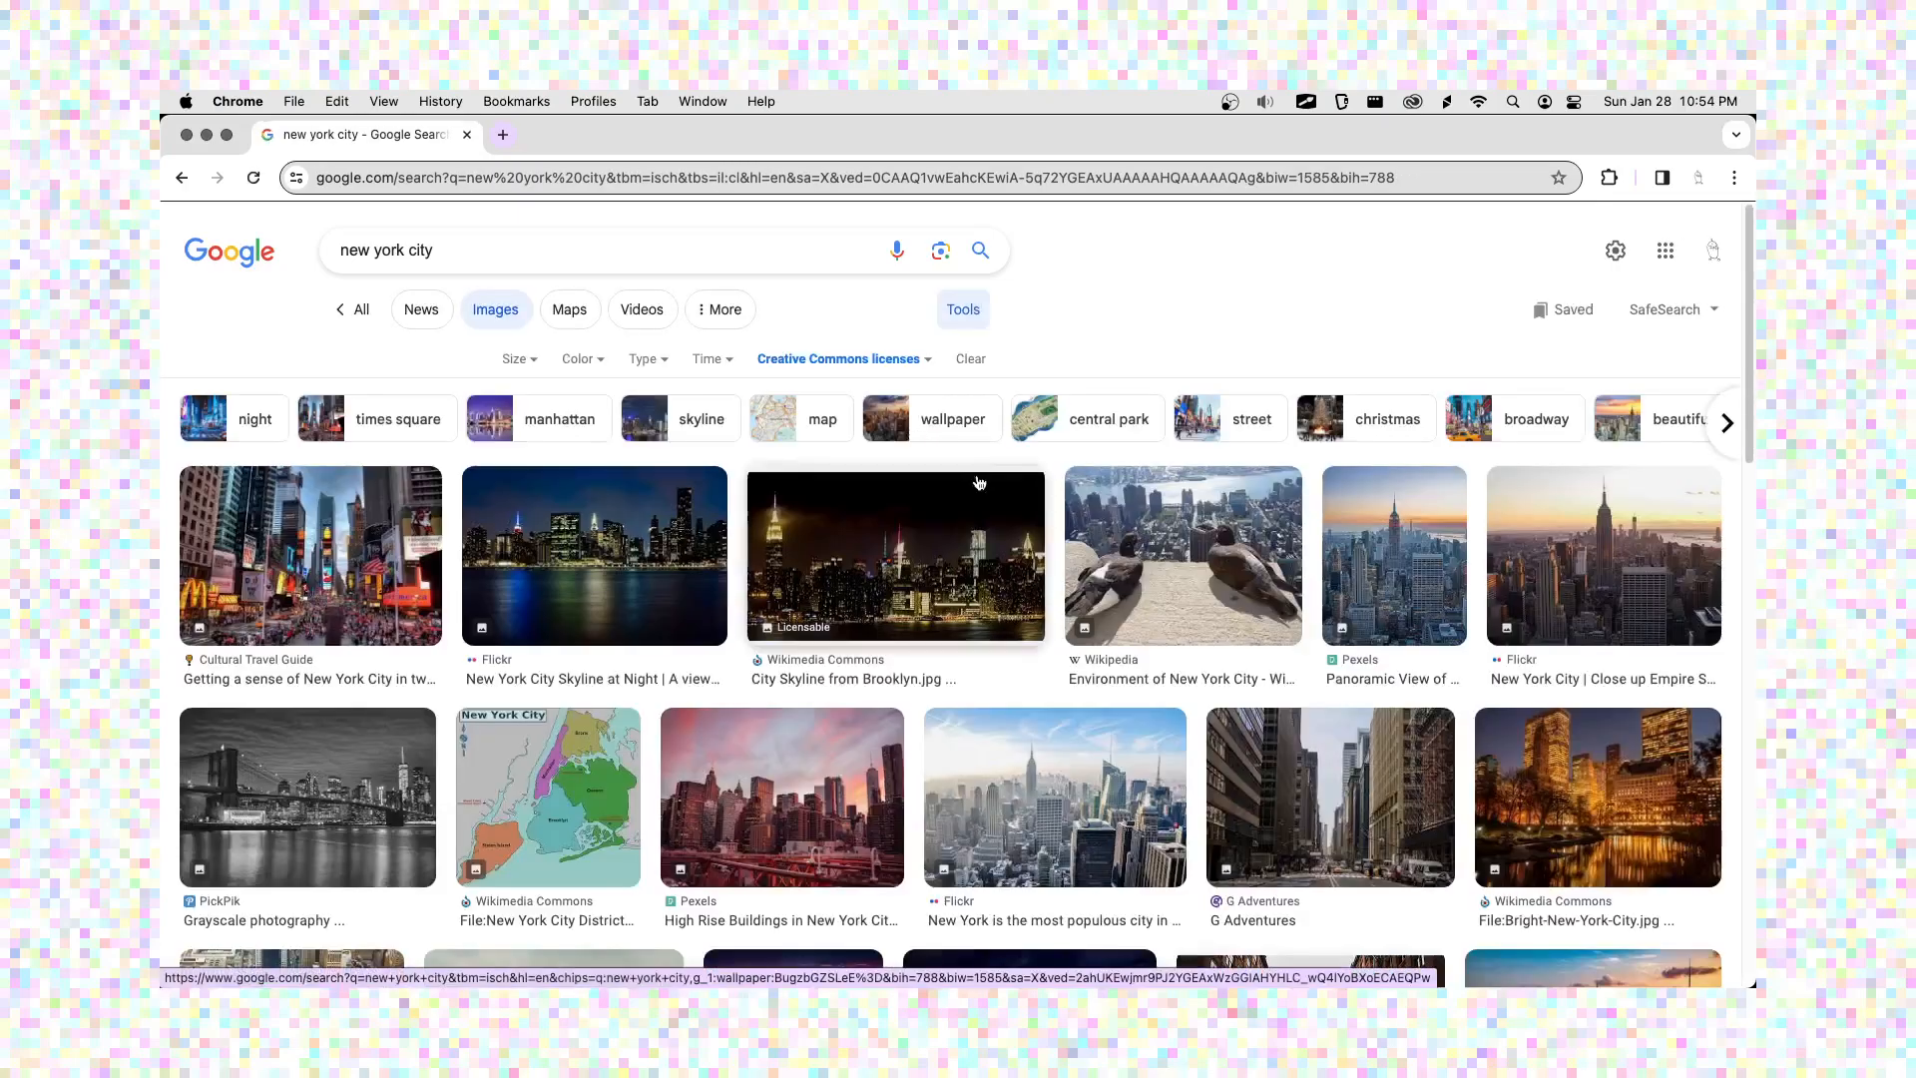
- Examine the Wikipedia pigeon photo's license details, browse the other Creative Commons results, and close the image preview
{"action": "left_click", "coordinate": [1188, 565]}
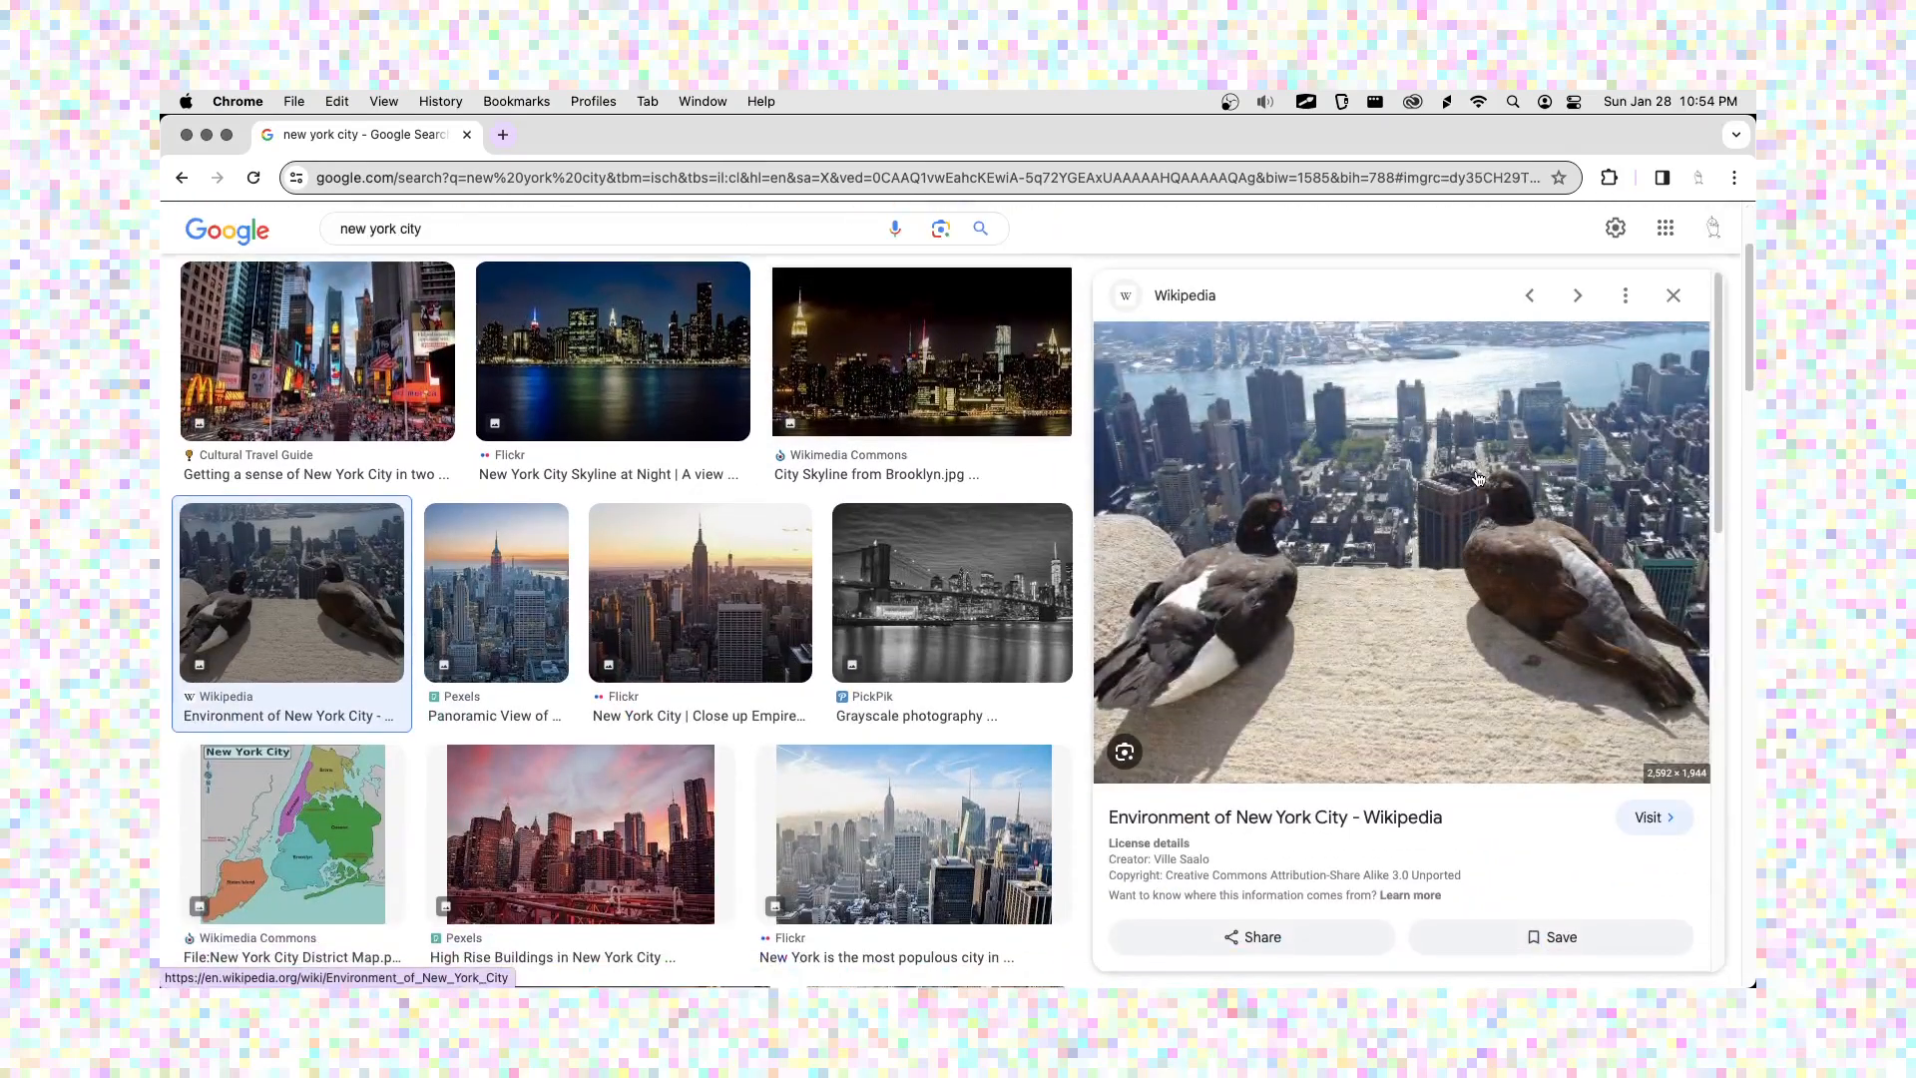
{"action": "scroll", "coordinate": [883, 515], "scroll_direction": "down", "scroll_amount": 7}
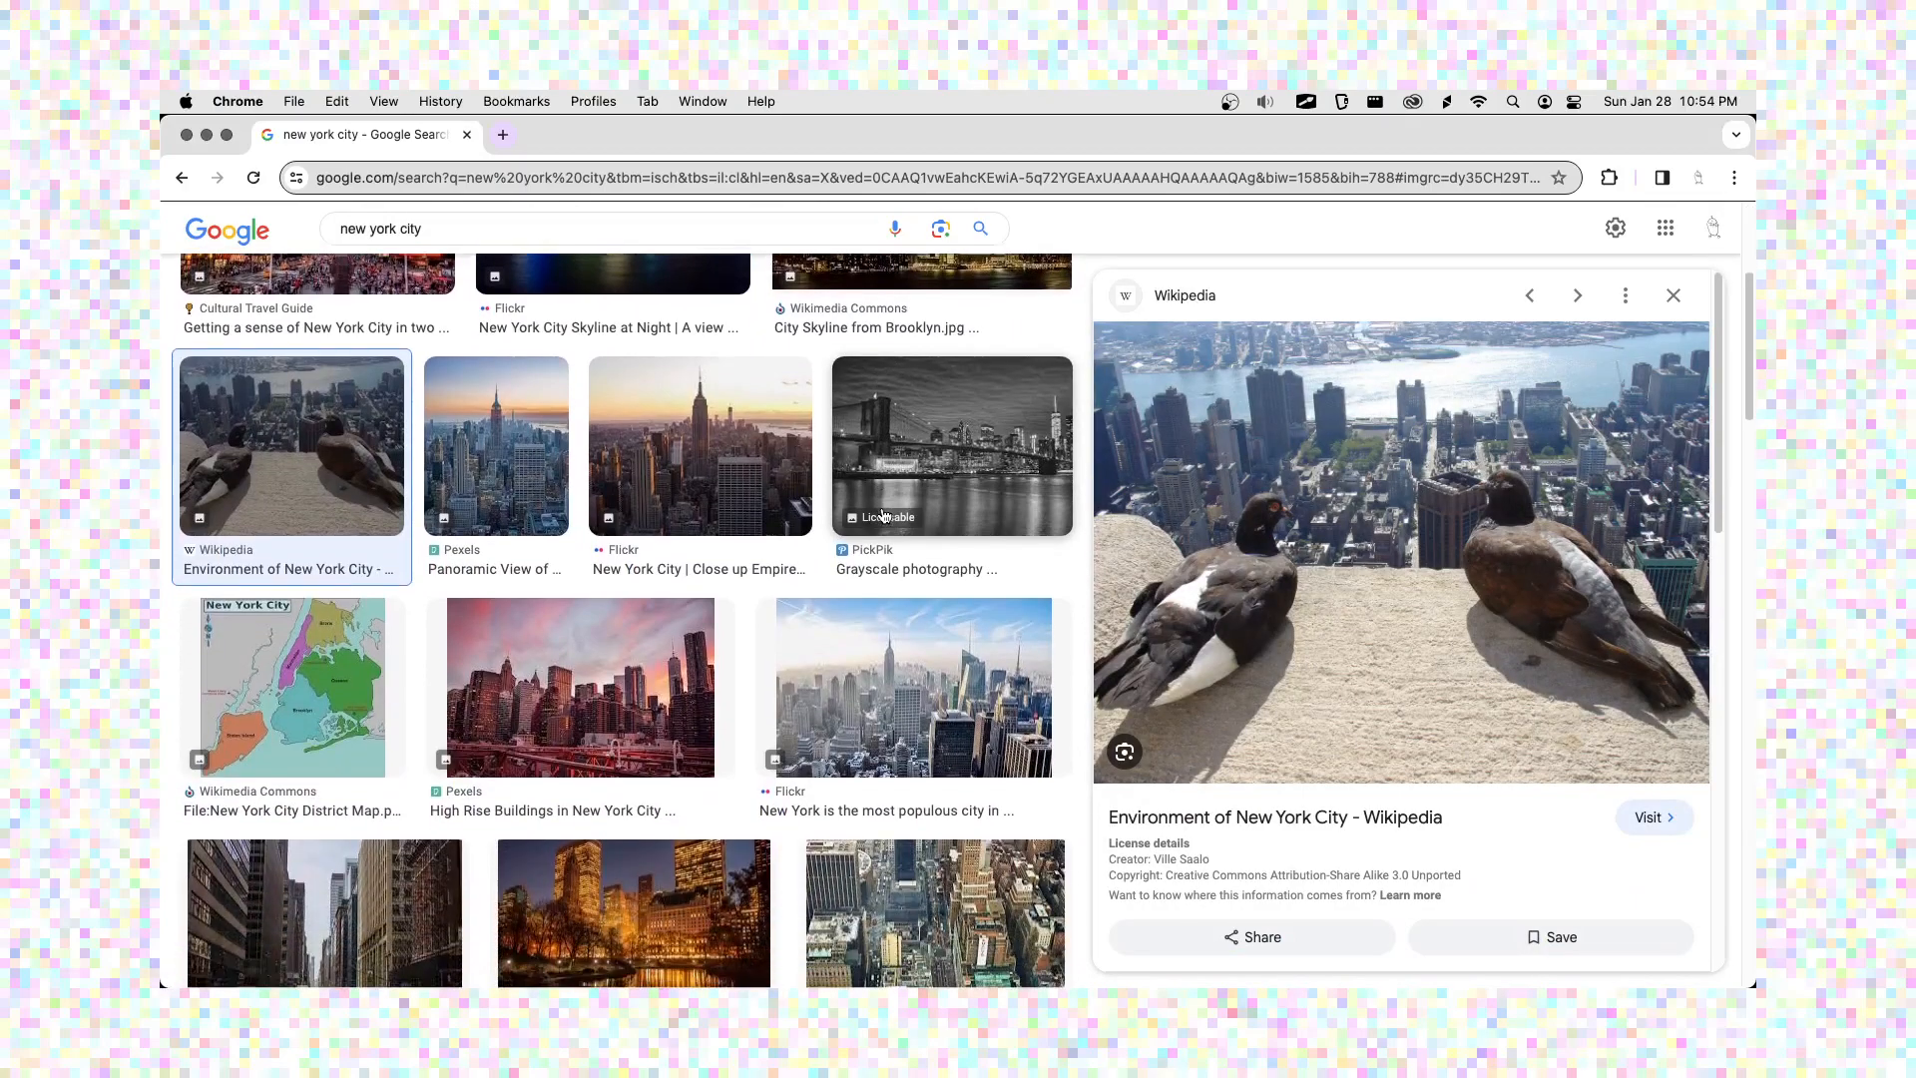
{"action": "scroll", "coordinate": [884, 515], "scroll_direction": "down", "scroll_amount": 15}
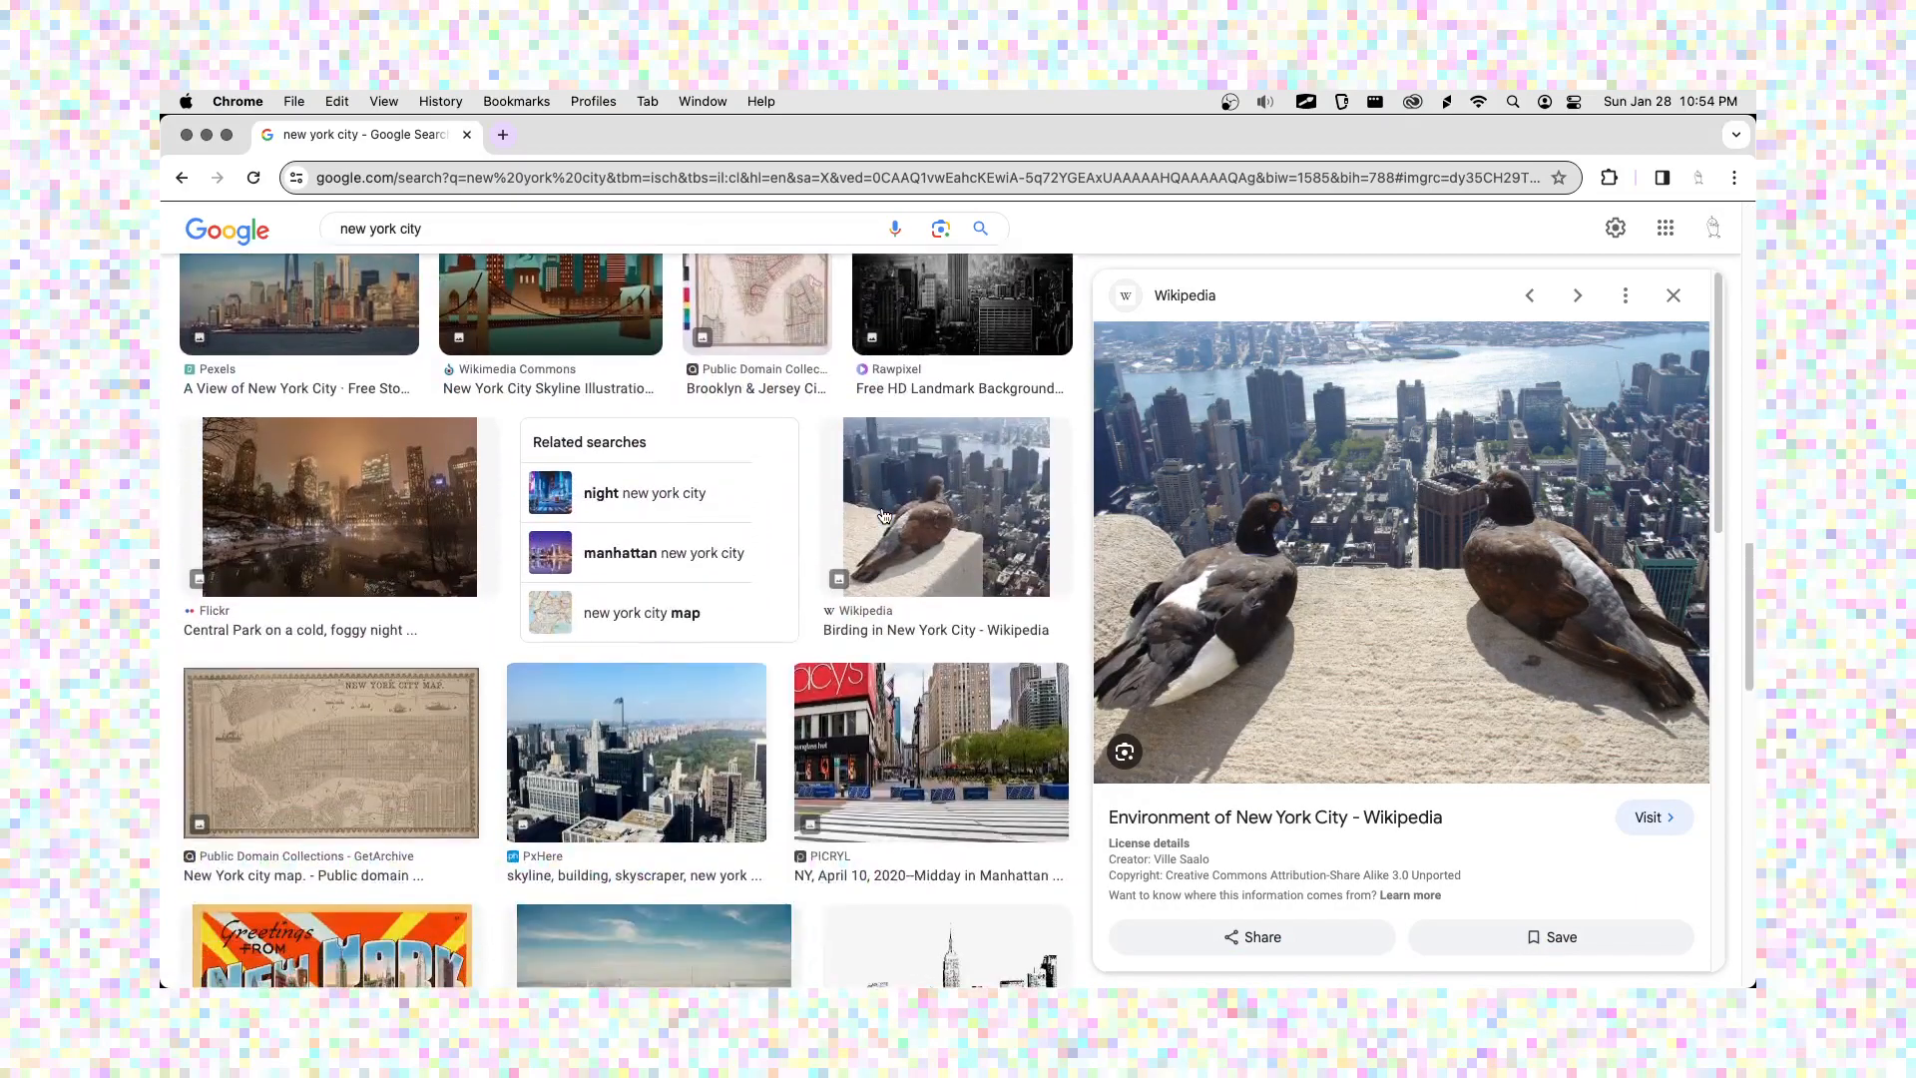
{"action": "scroll", "coordinate": [884, 515], "scroll_direction": "up", "scroll_amount": 15}
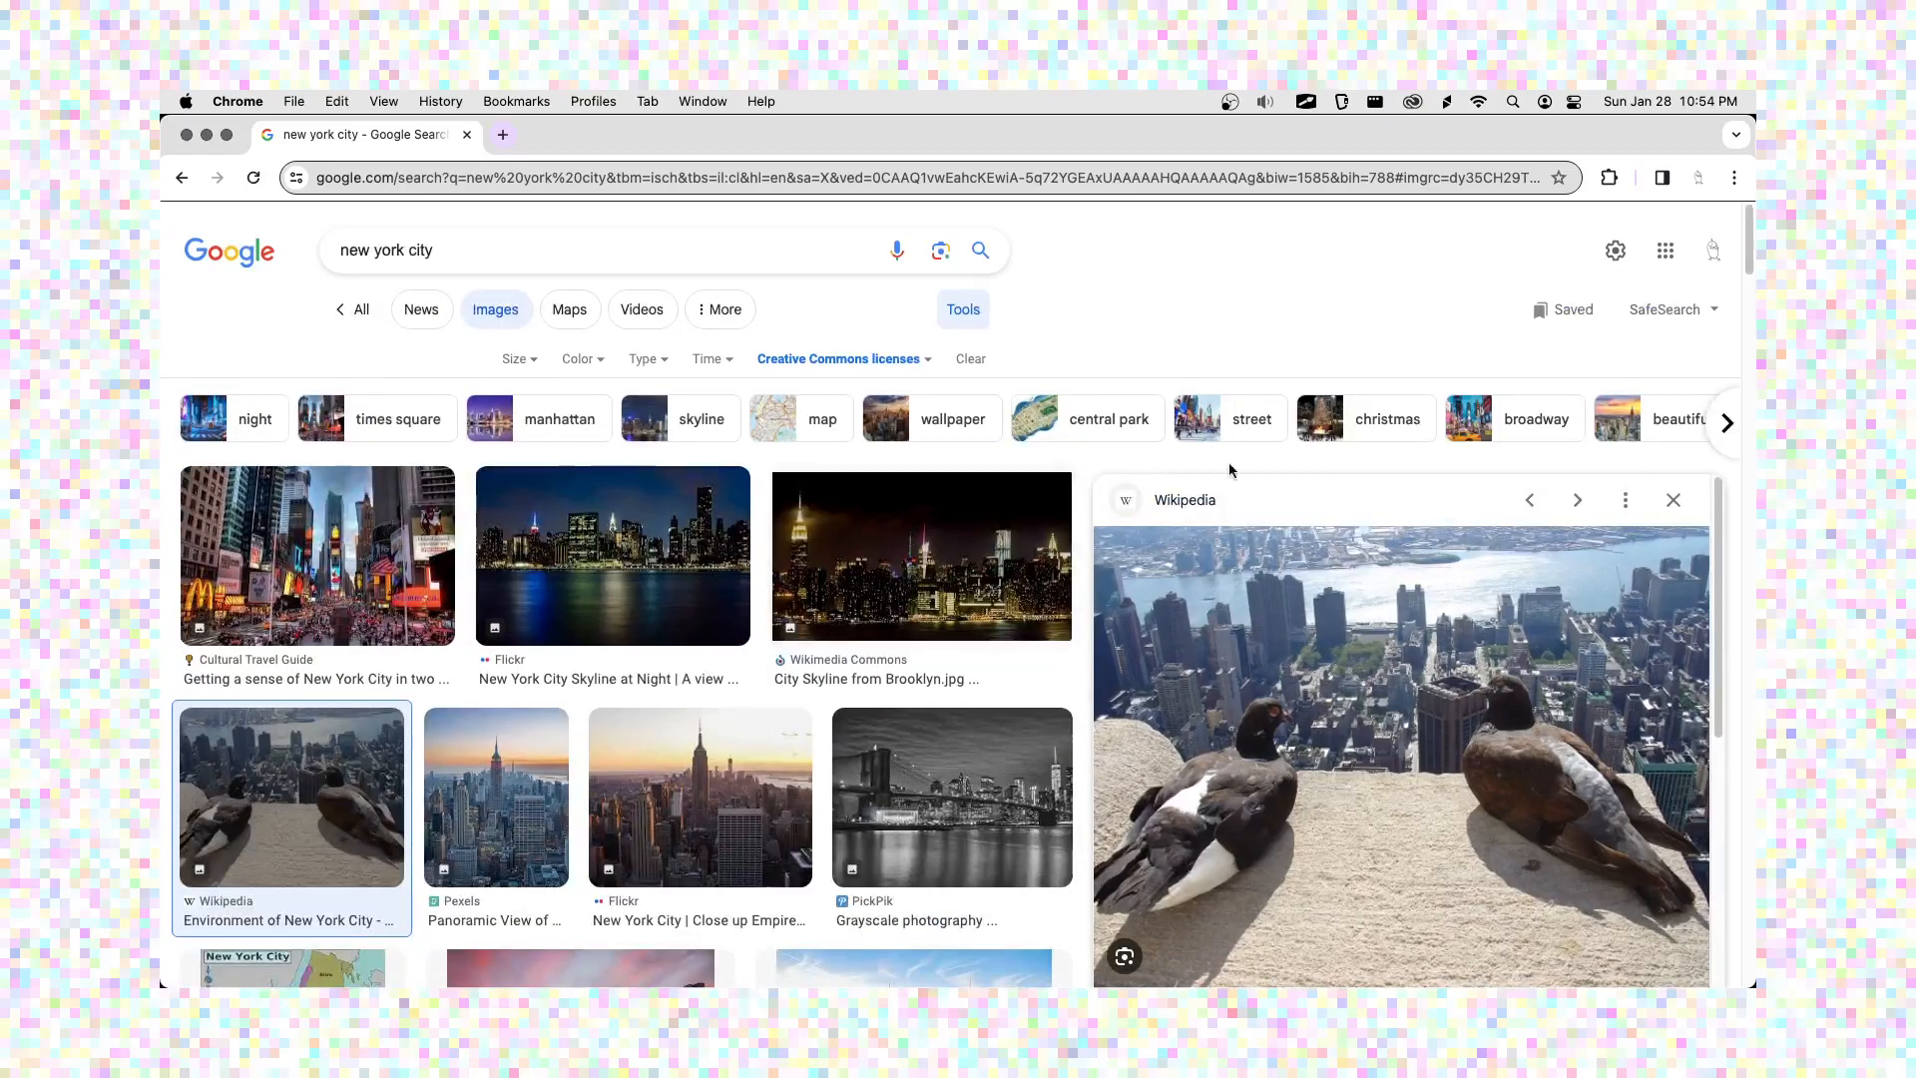
{"action": "left_click", "coordinate": [1673, 500]}
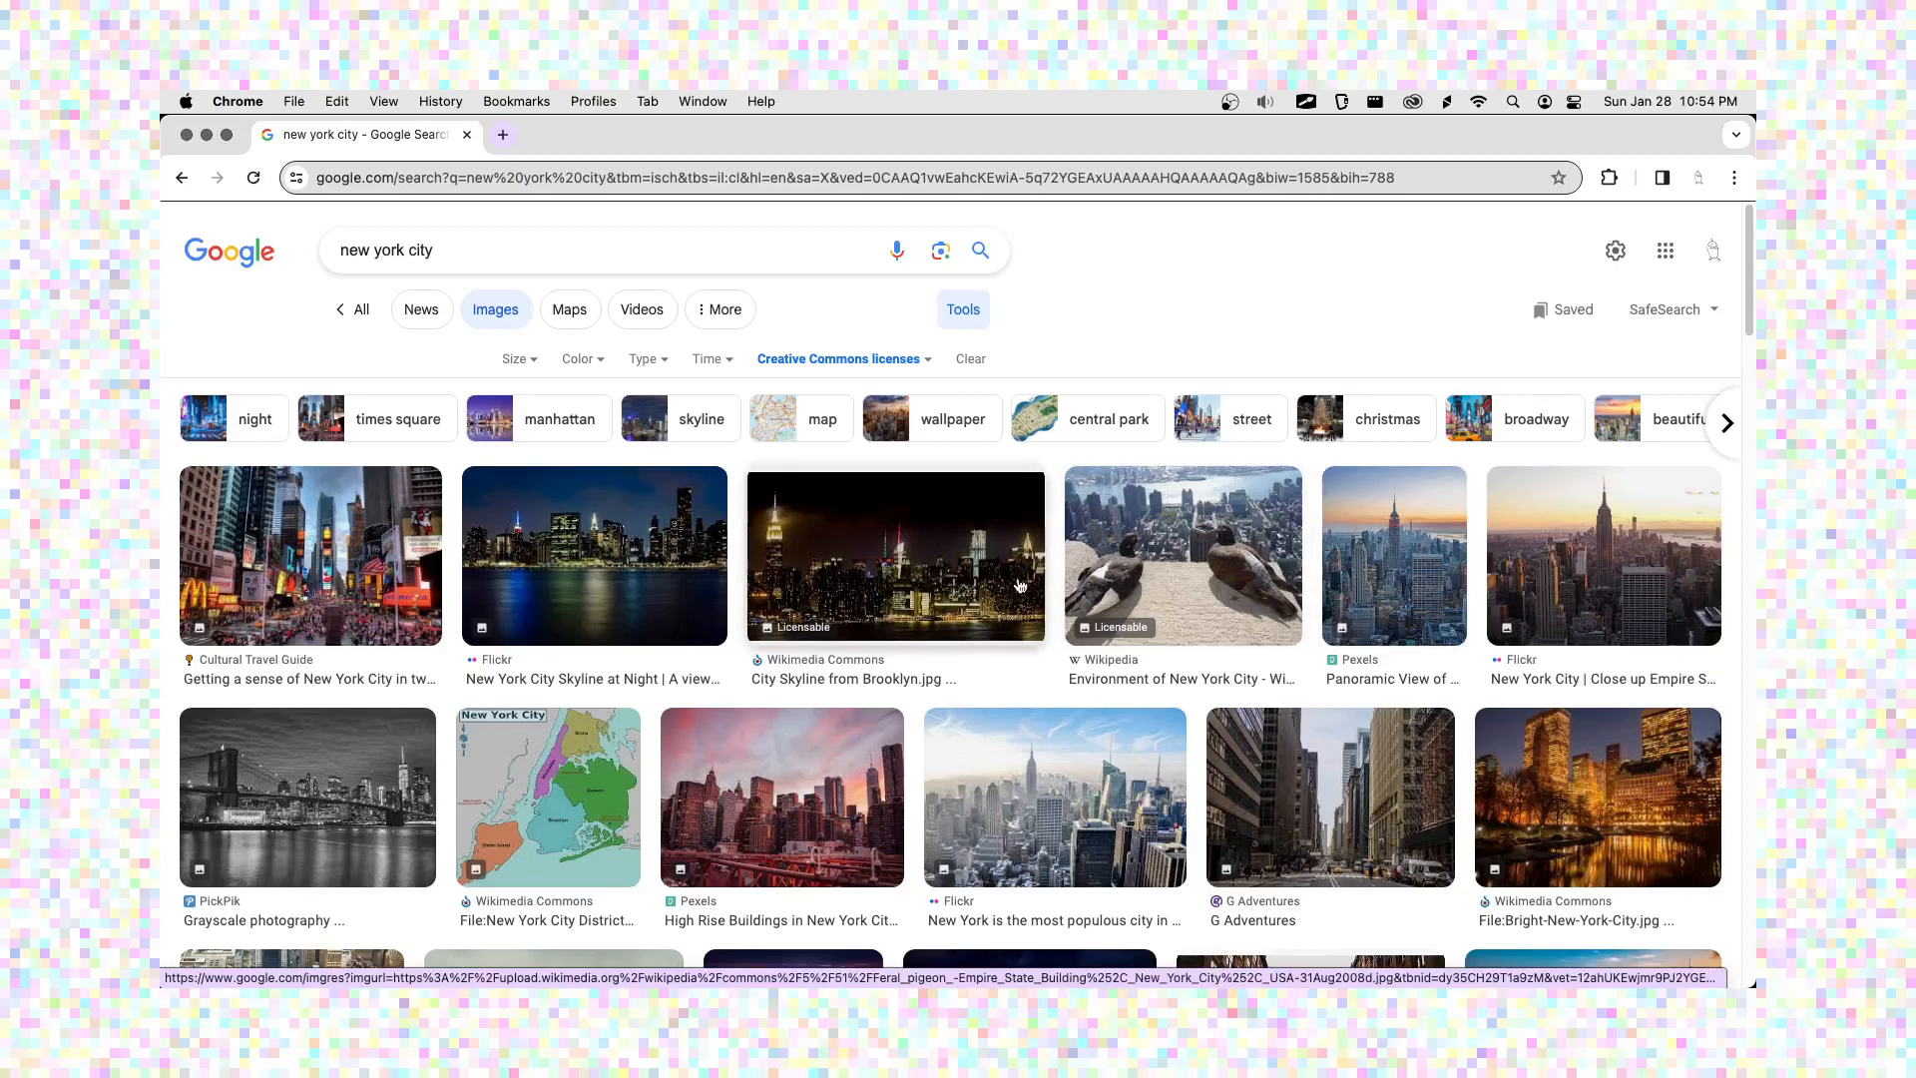
{"action": "scroll", "coordinate": [1020, 587], "scroll_direction": "down", "scroll_amount": 5}
{"action": "scroll", "coordinate": [1020, 586], "scroll_direction": "up", "scroll_amount": 5}
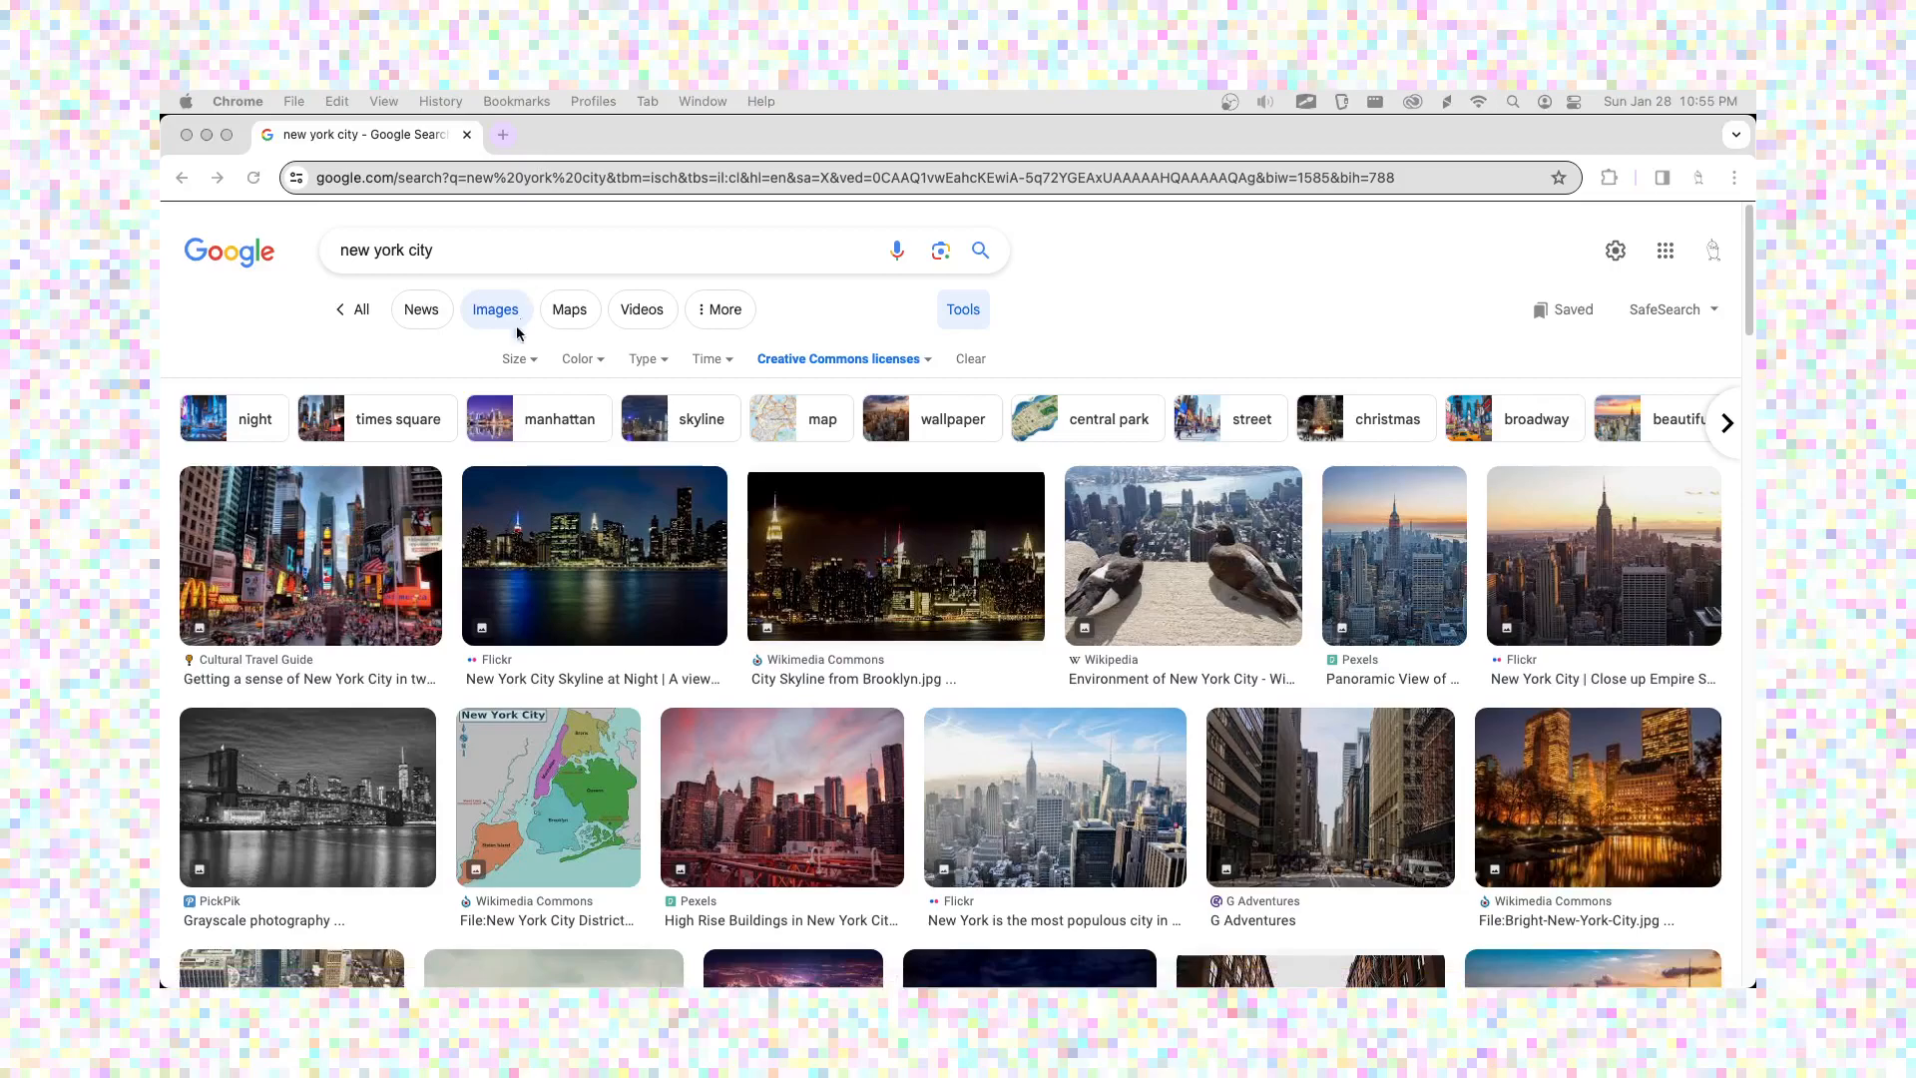
- Open the Wikimedia Commons file page for Feral_pigeon_-Empire_State_Building,_New_York_City,_USA-31Aug2008.jpg in a new tab
{"action": "left_click", "coordinate": [502, 135]}
{"action": "type", "text": "https://commons.wikimedia.org/wiki/File:Feral_pigeon_-Empire_State_Building,_New_York_City,_USA-31Aug2008.jpg"}
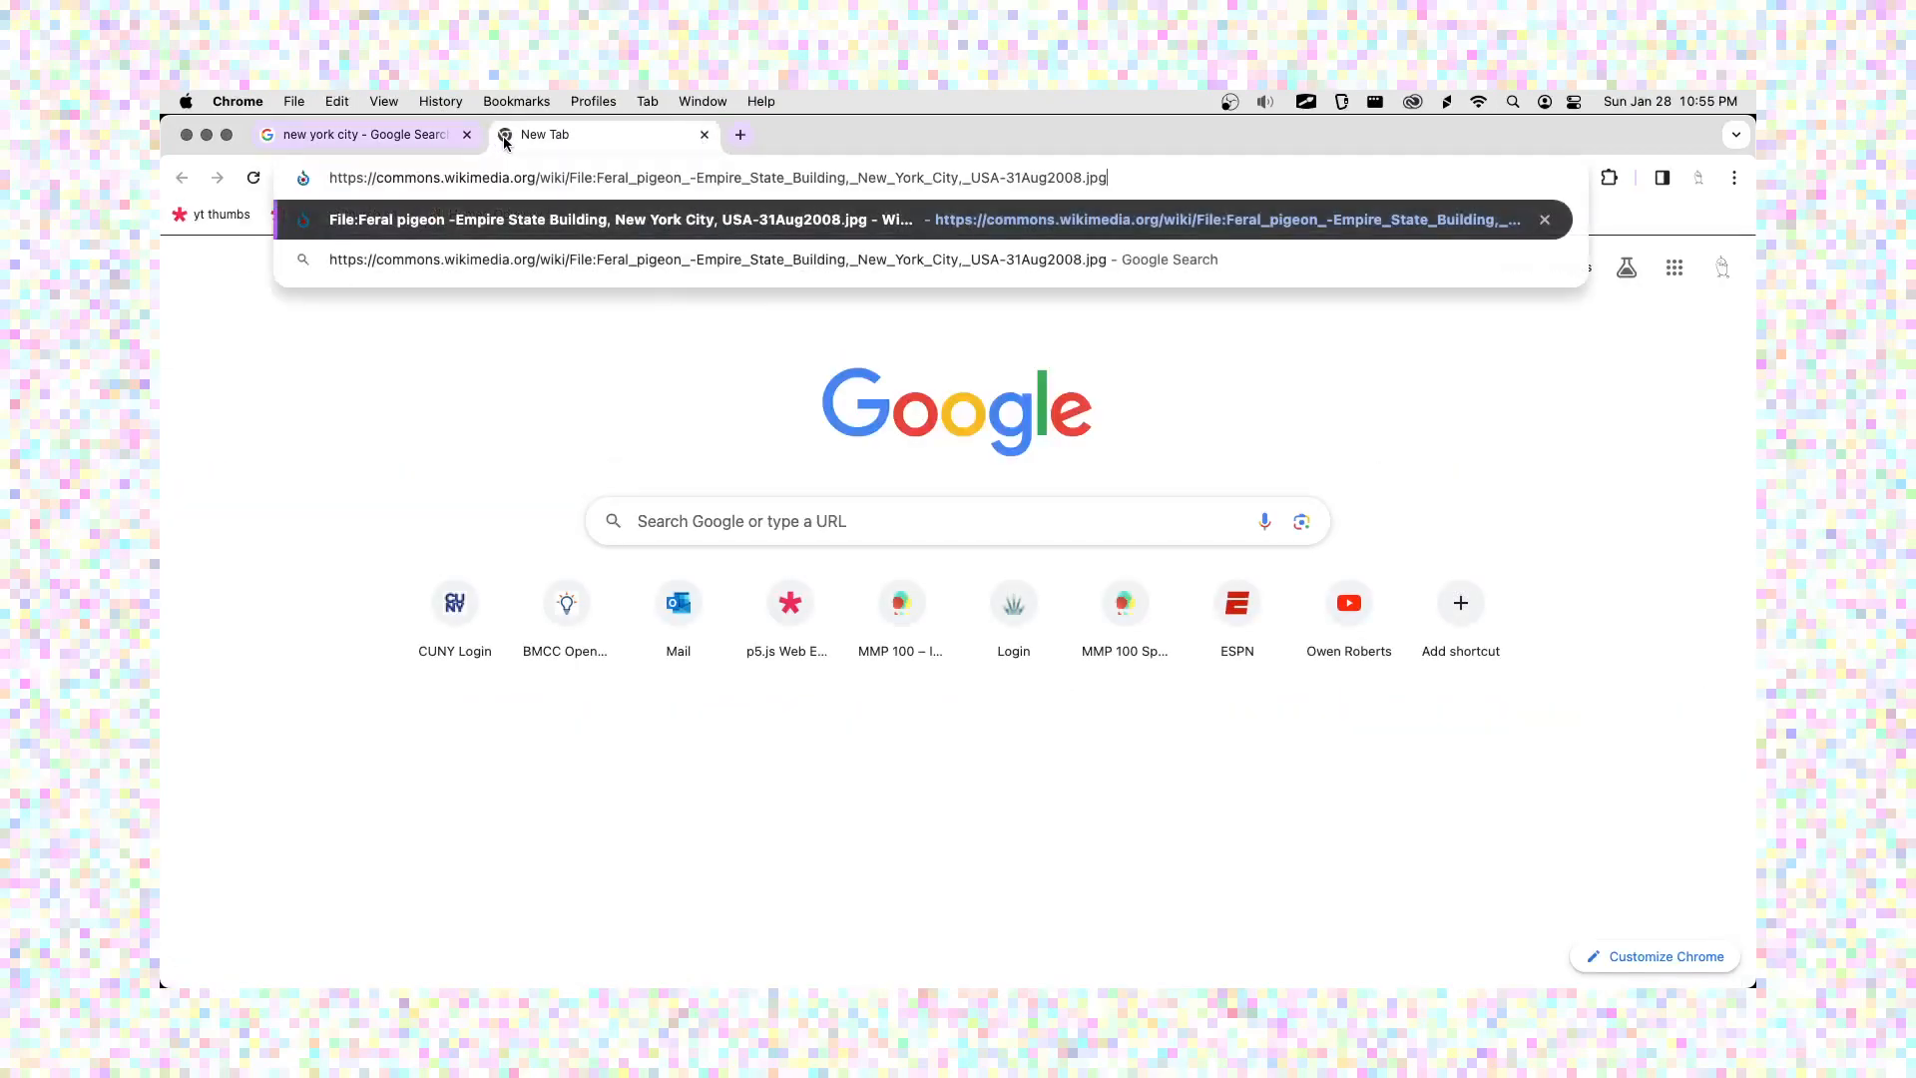
{"action": "key", "text": "Return"}
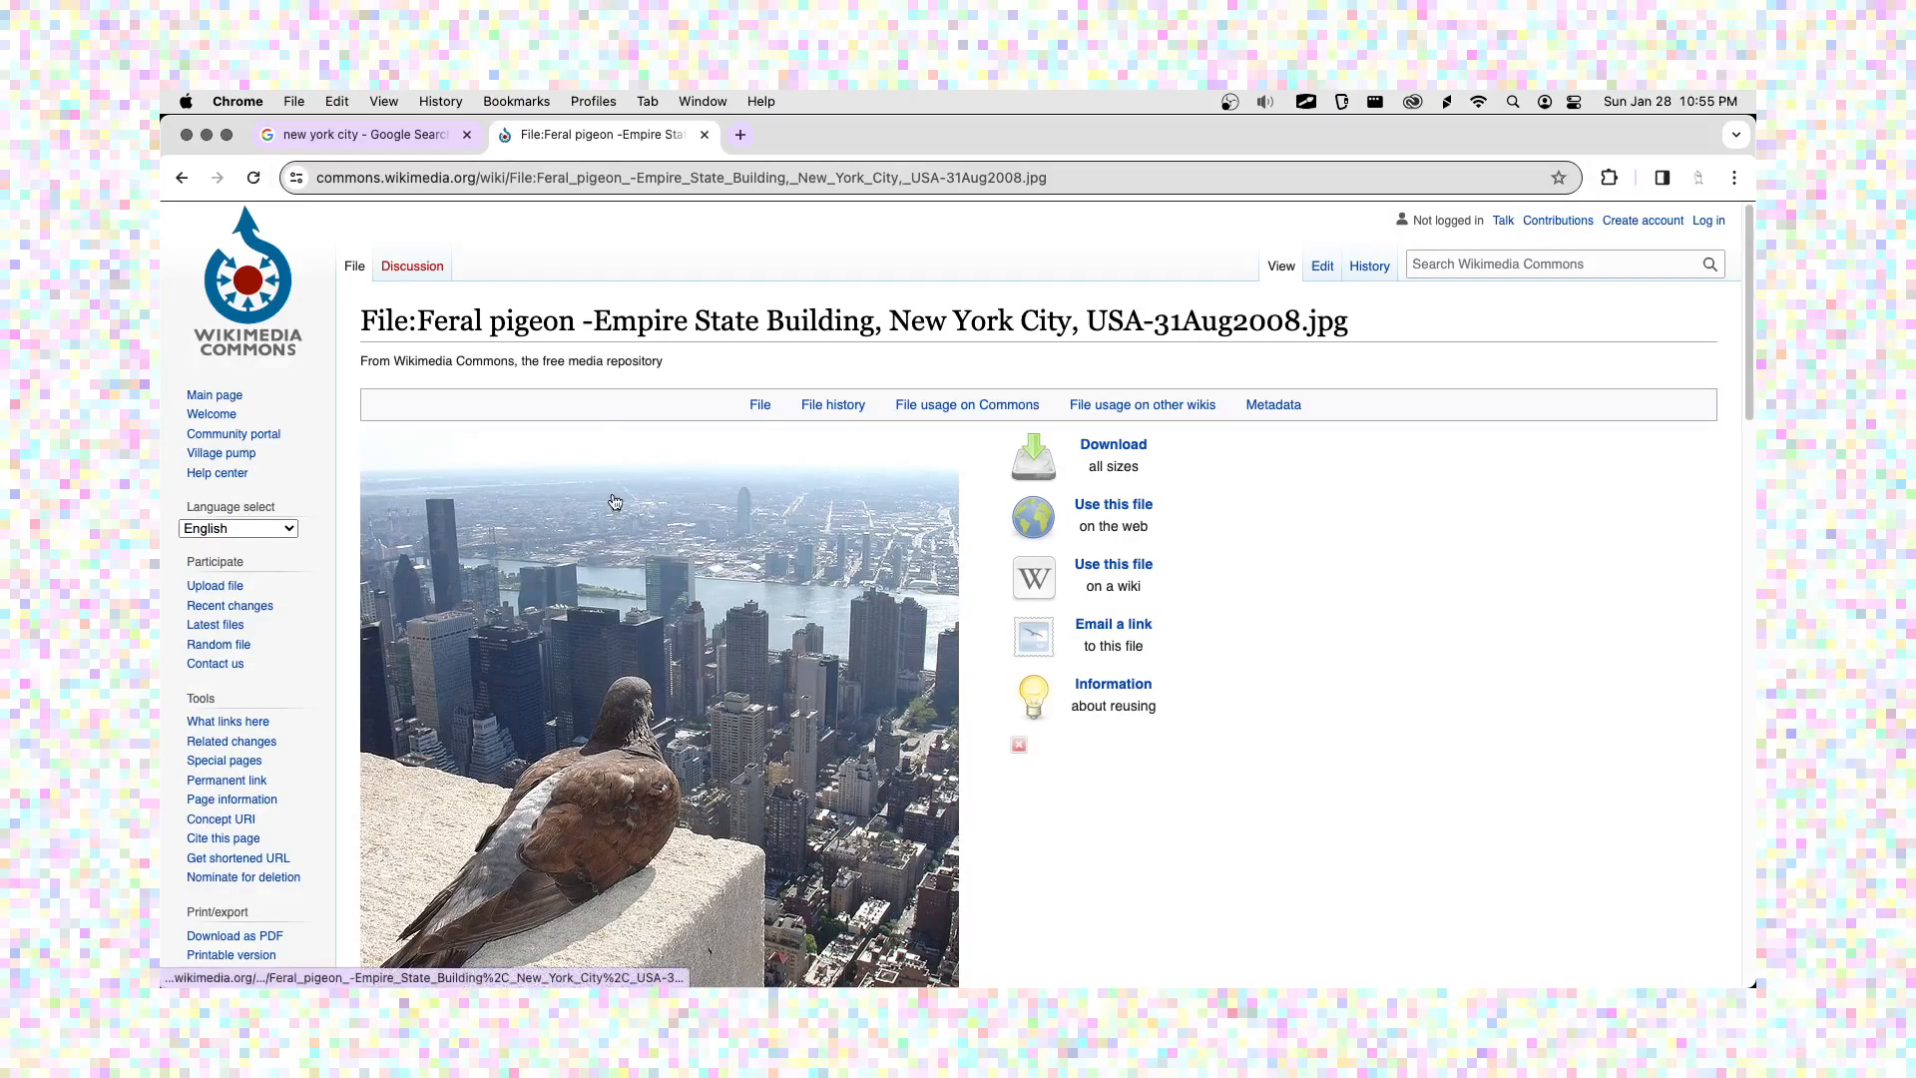
- Review the file page's preview and available resolutions, and open the 1,812 × 1,812 pixels version of the pigeon image
{"action": "scroll", "coordinate": [616, 493], "scroll_direction": "down", "scroll_amount": 2}
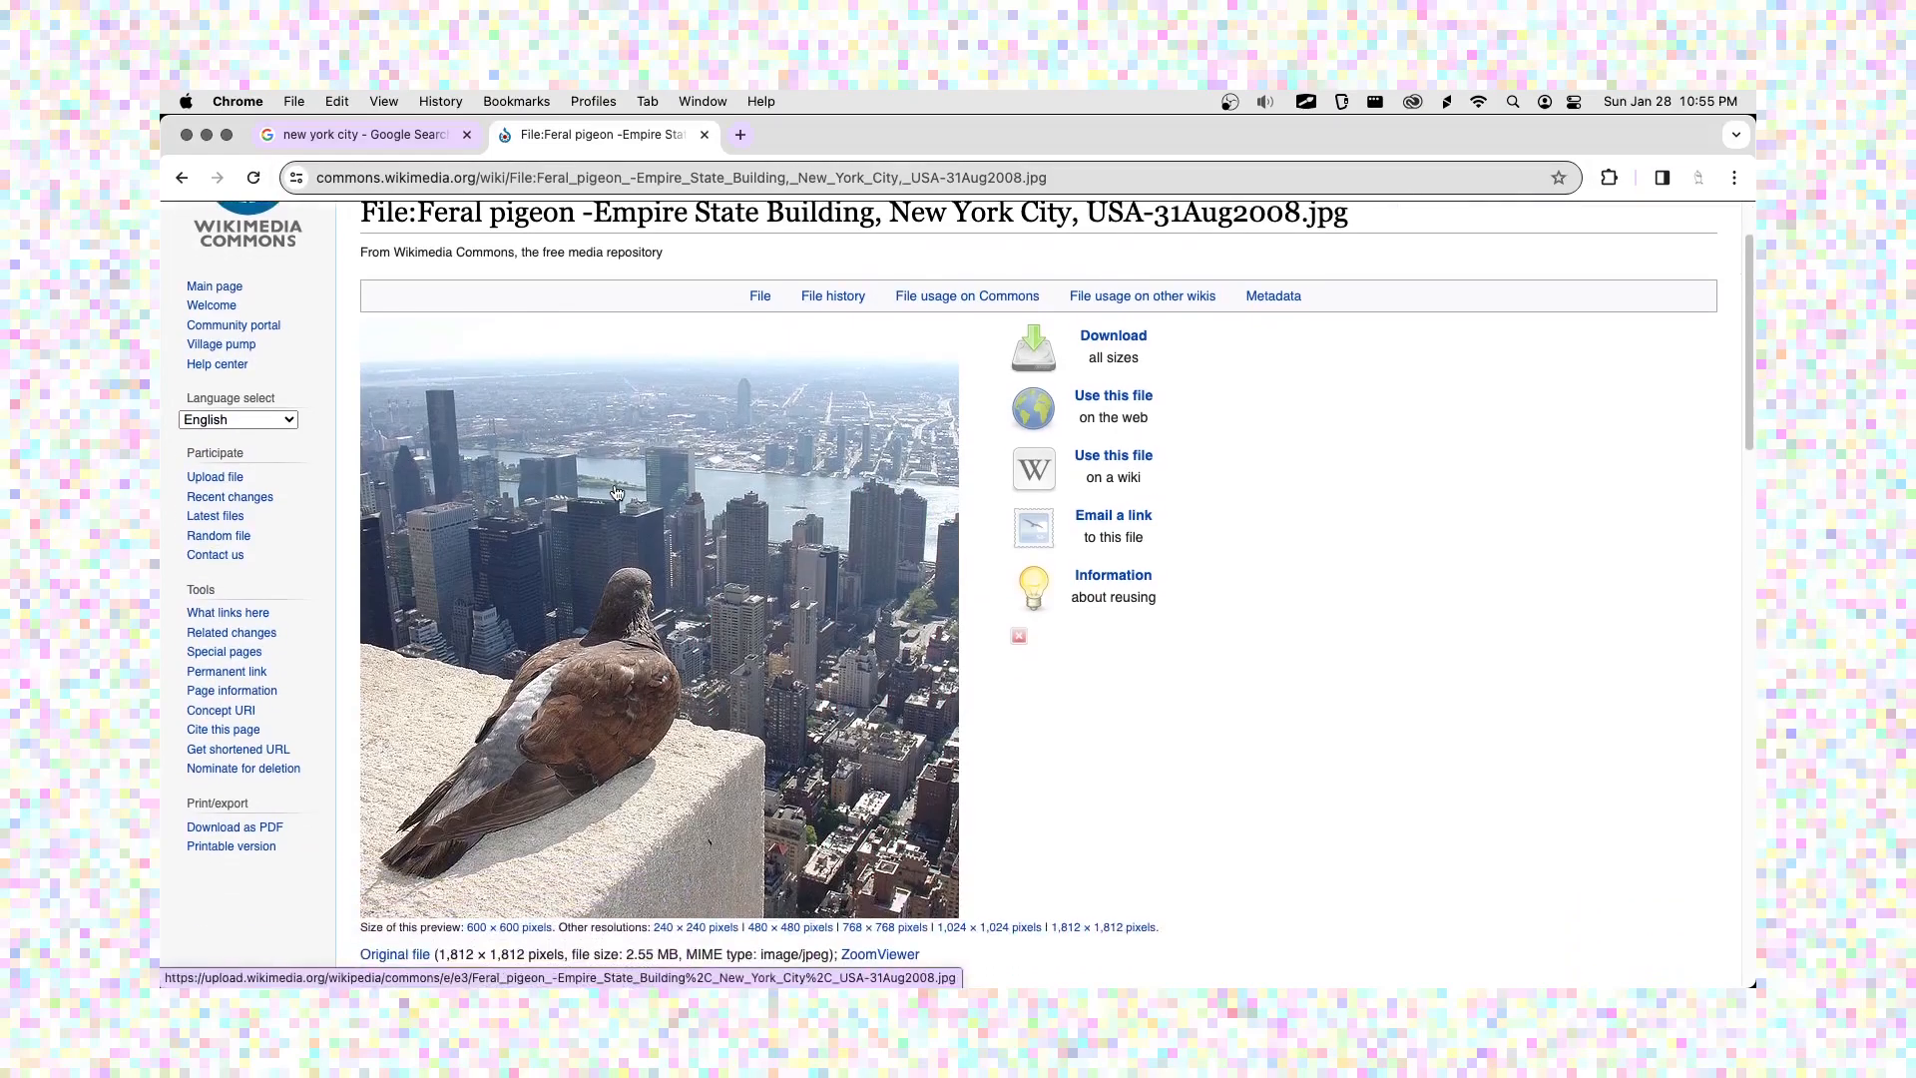
{"action": "scroll", "coordinate": [615, 493], "scroll_direction": "up", "scroll_amount": 1}
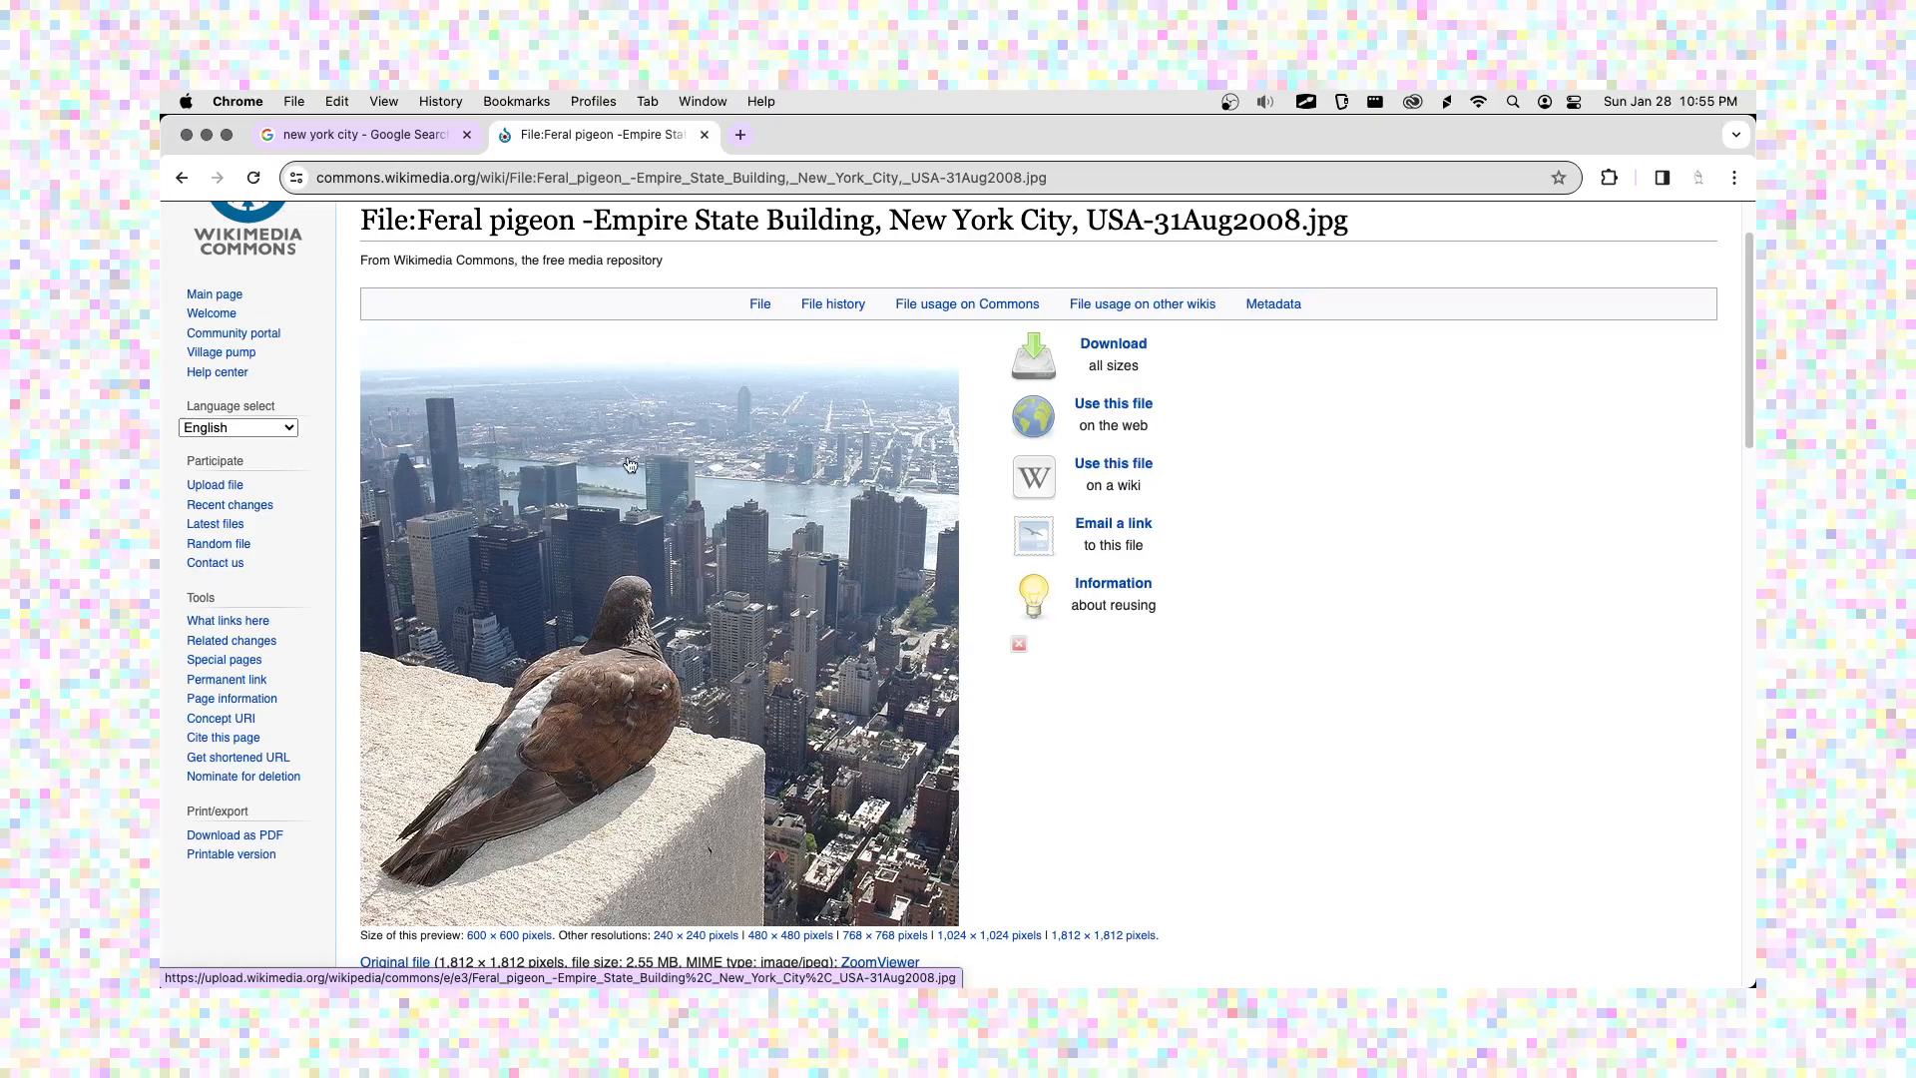
{"action": "scroll", "coordinate": [627, 463], "scroll_direction": "up", "scroll_amount": 1}
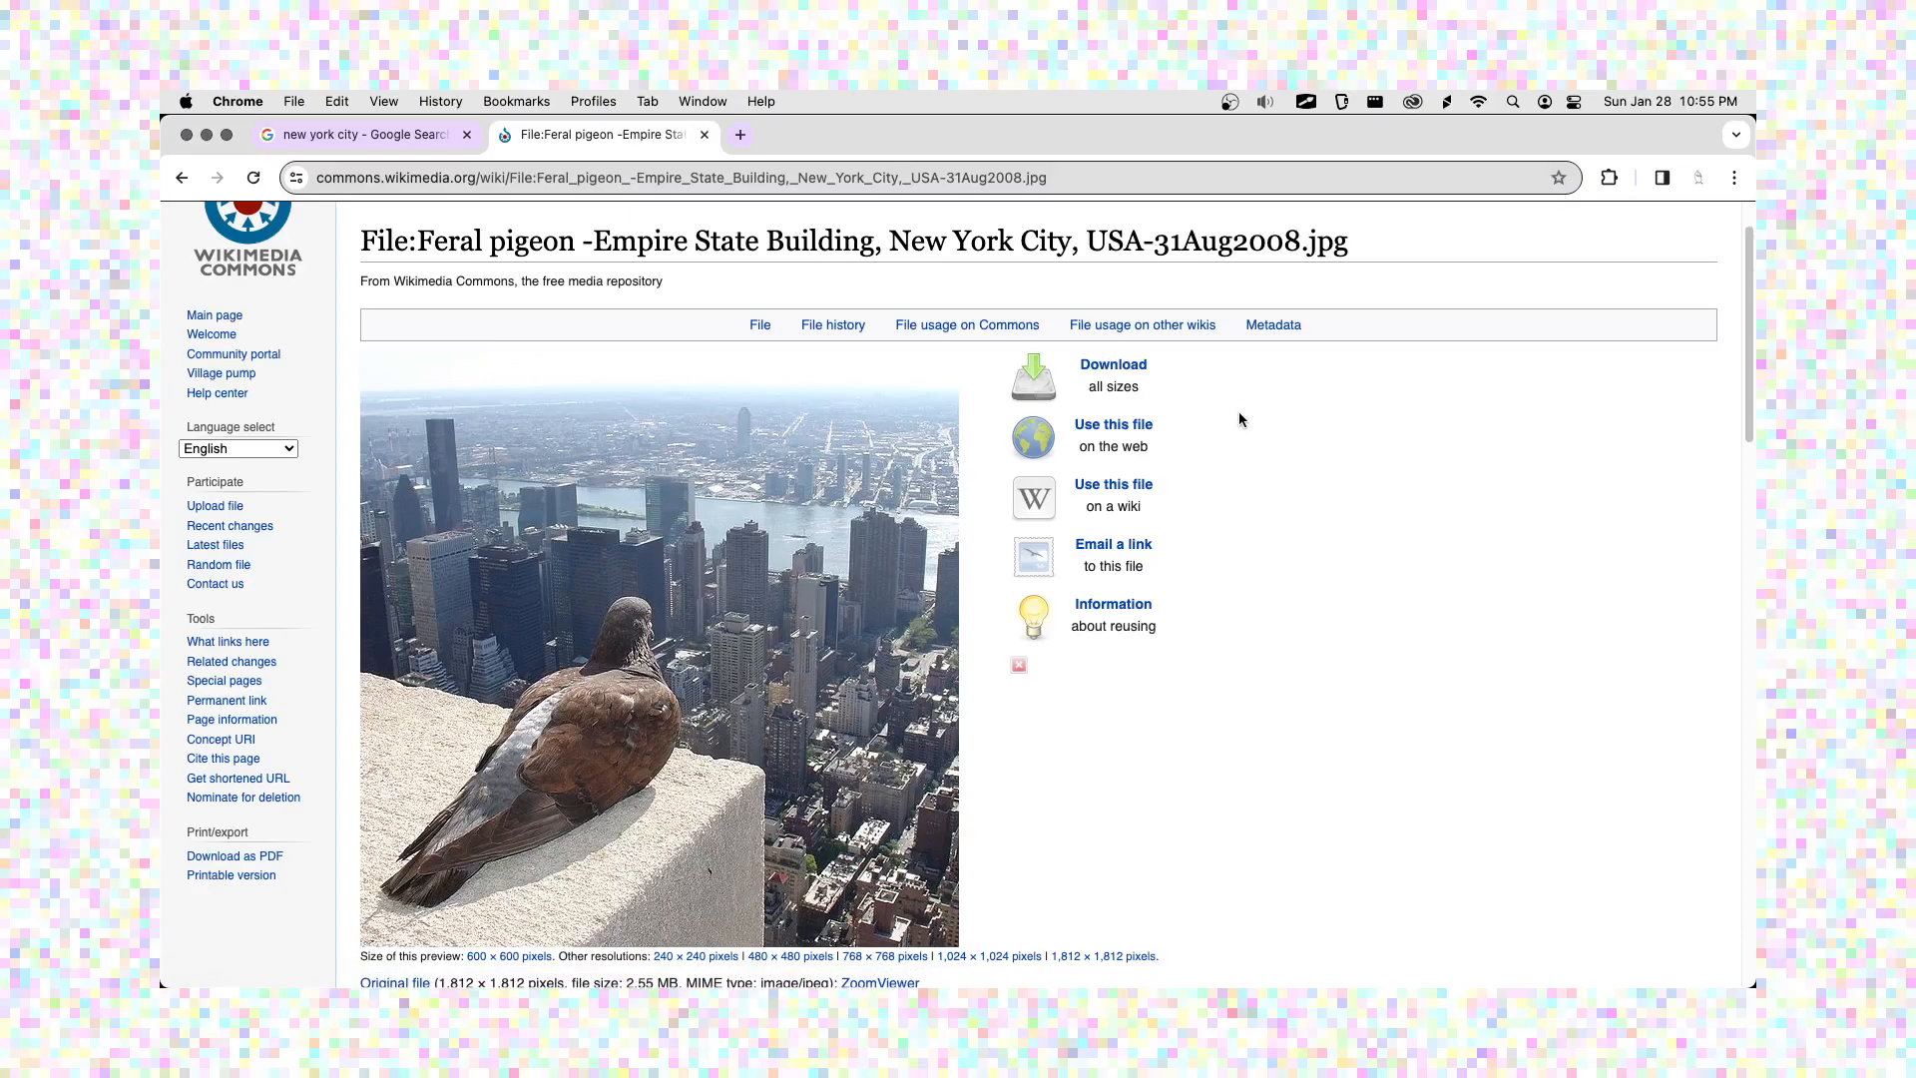
{"action": "scroll", "coordinate": [1242, 457], "scroll_direction": "down", "scroll_amount": 1}
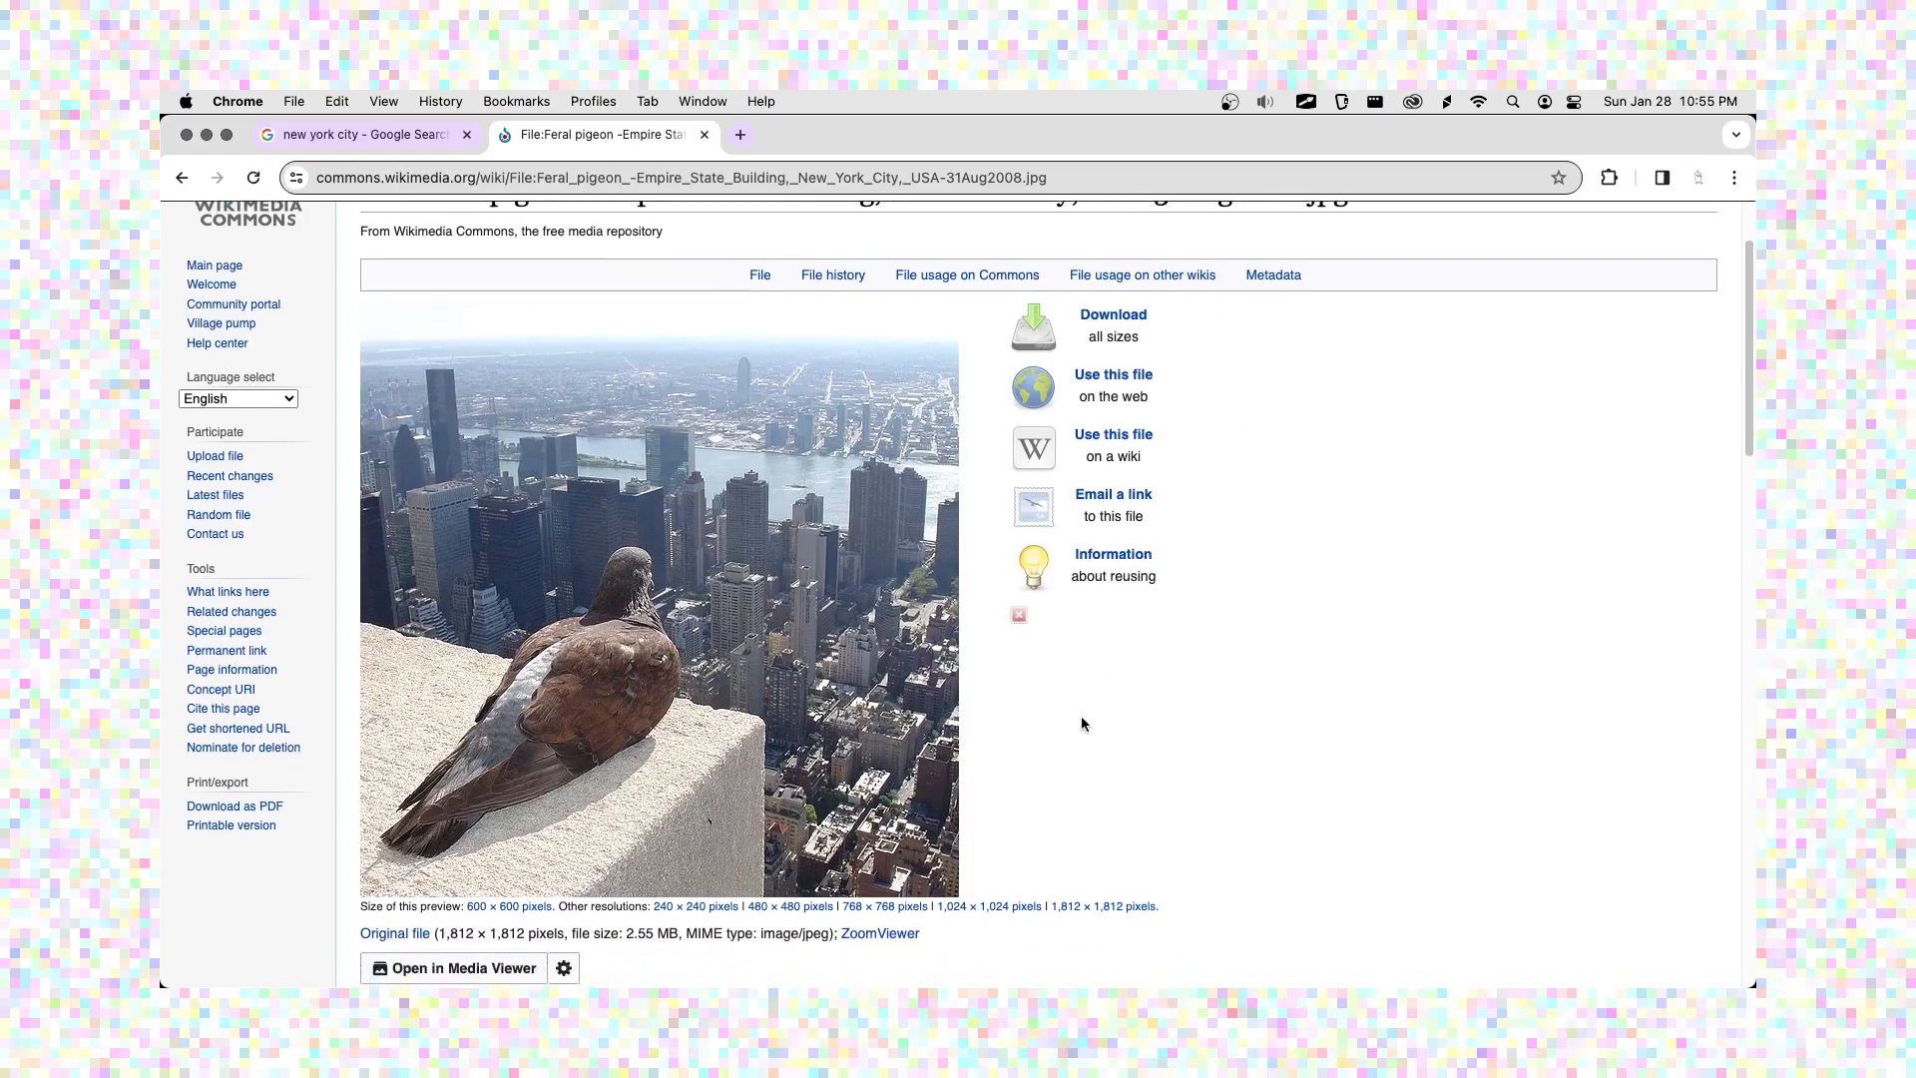
{"action": "scroll", "coordinate": [1212, 641], "scroll_direction": "up", "scroll_amount": 2}
{"action": "scroll", "coordinate": [748, 475], "scroll_direction": "down", "scroll_amount": 4}
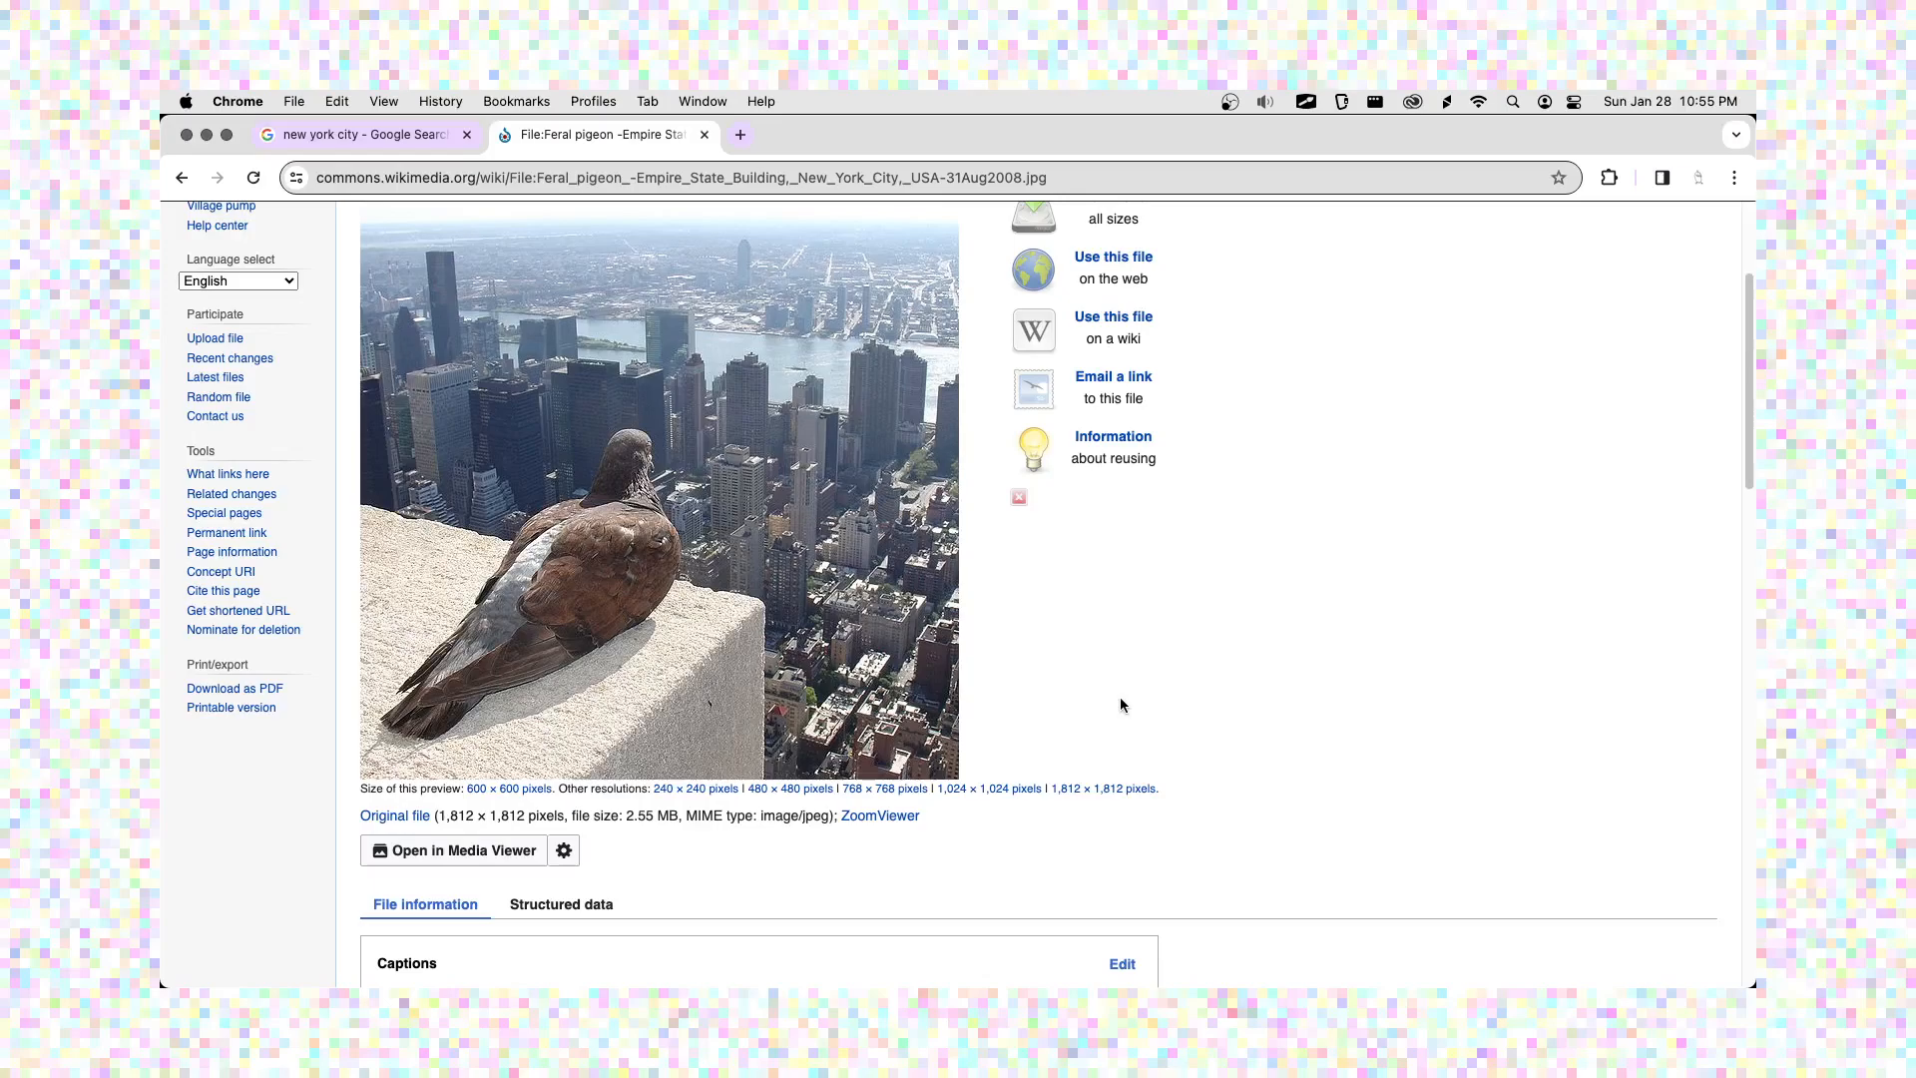
{"action": "scroll", "coordinate": [1120, 699], "scroll_direction": "up", "scroll_amount": 1}
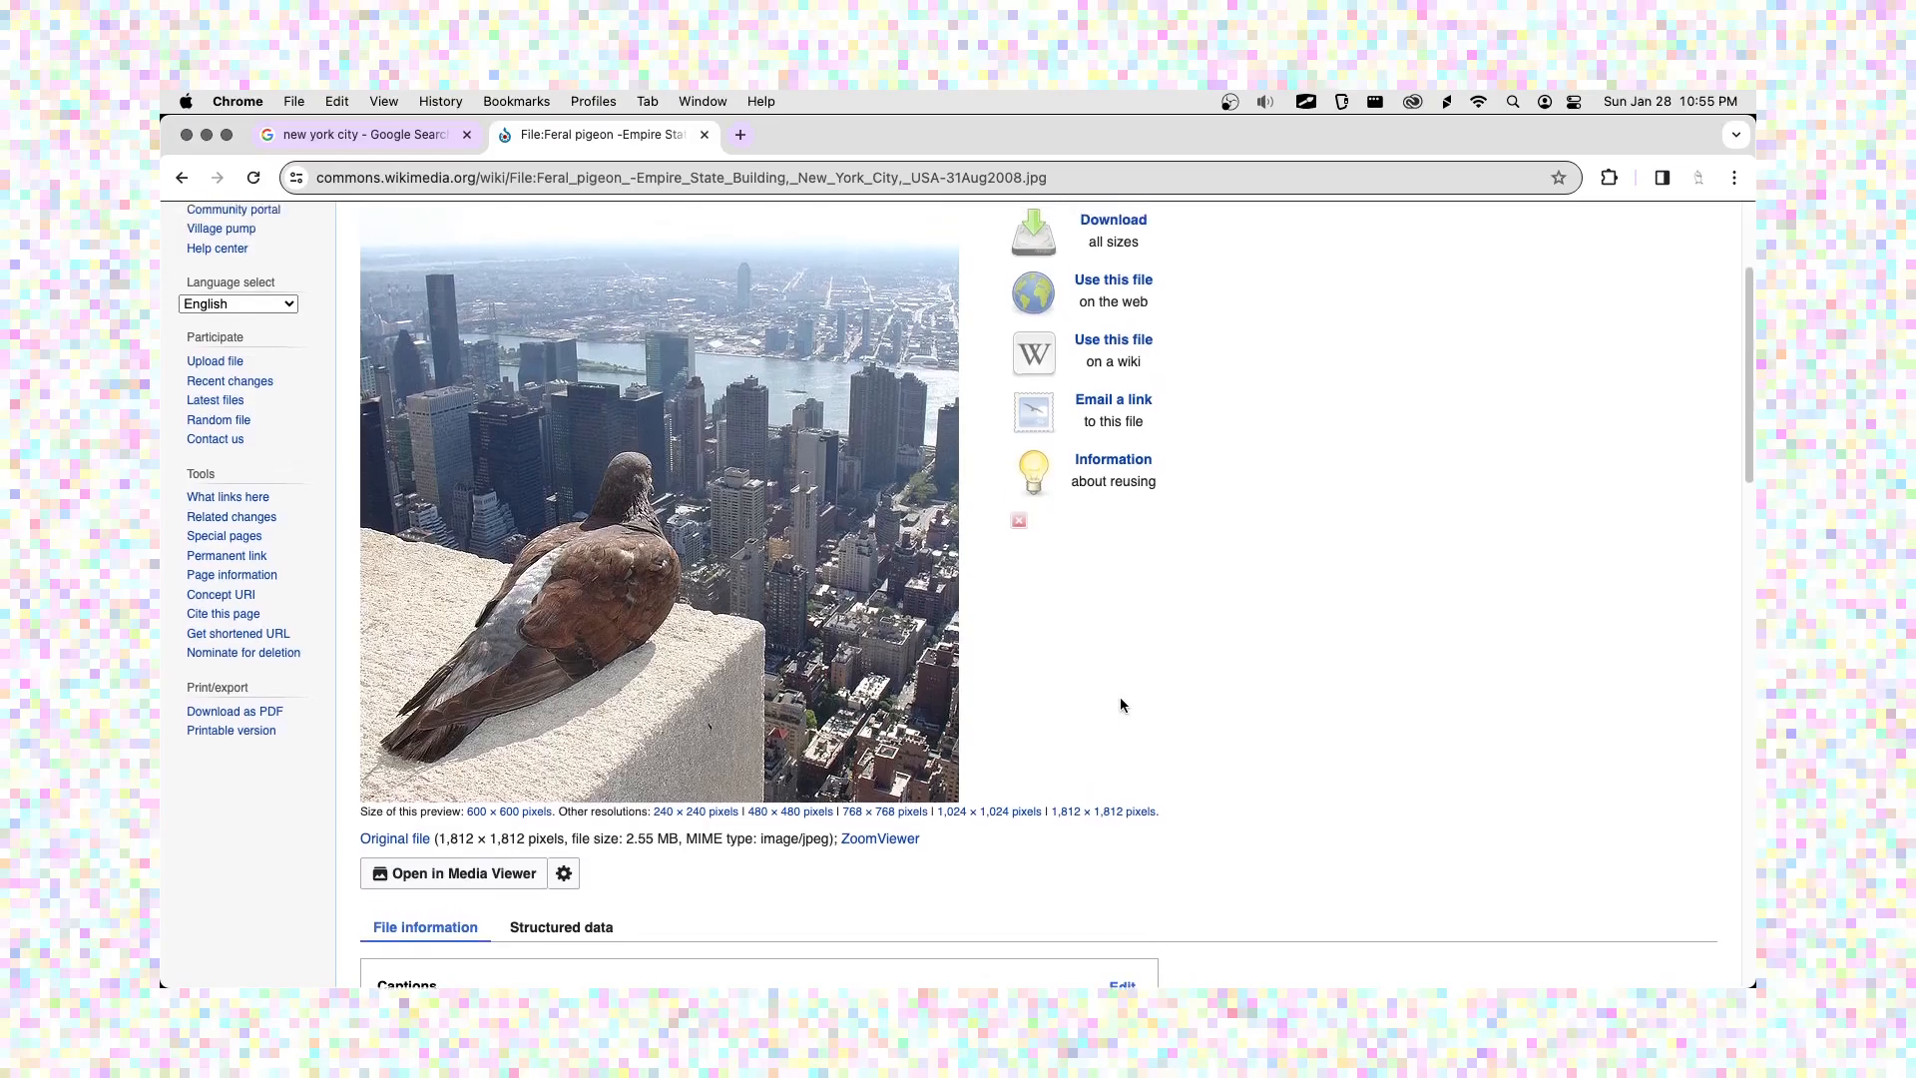
{"action": "left_click", "coordinate": [1102, 813]}
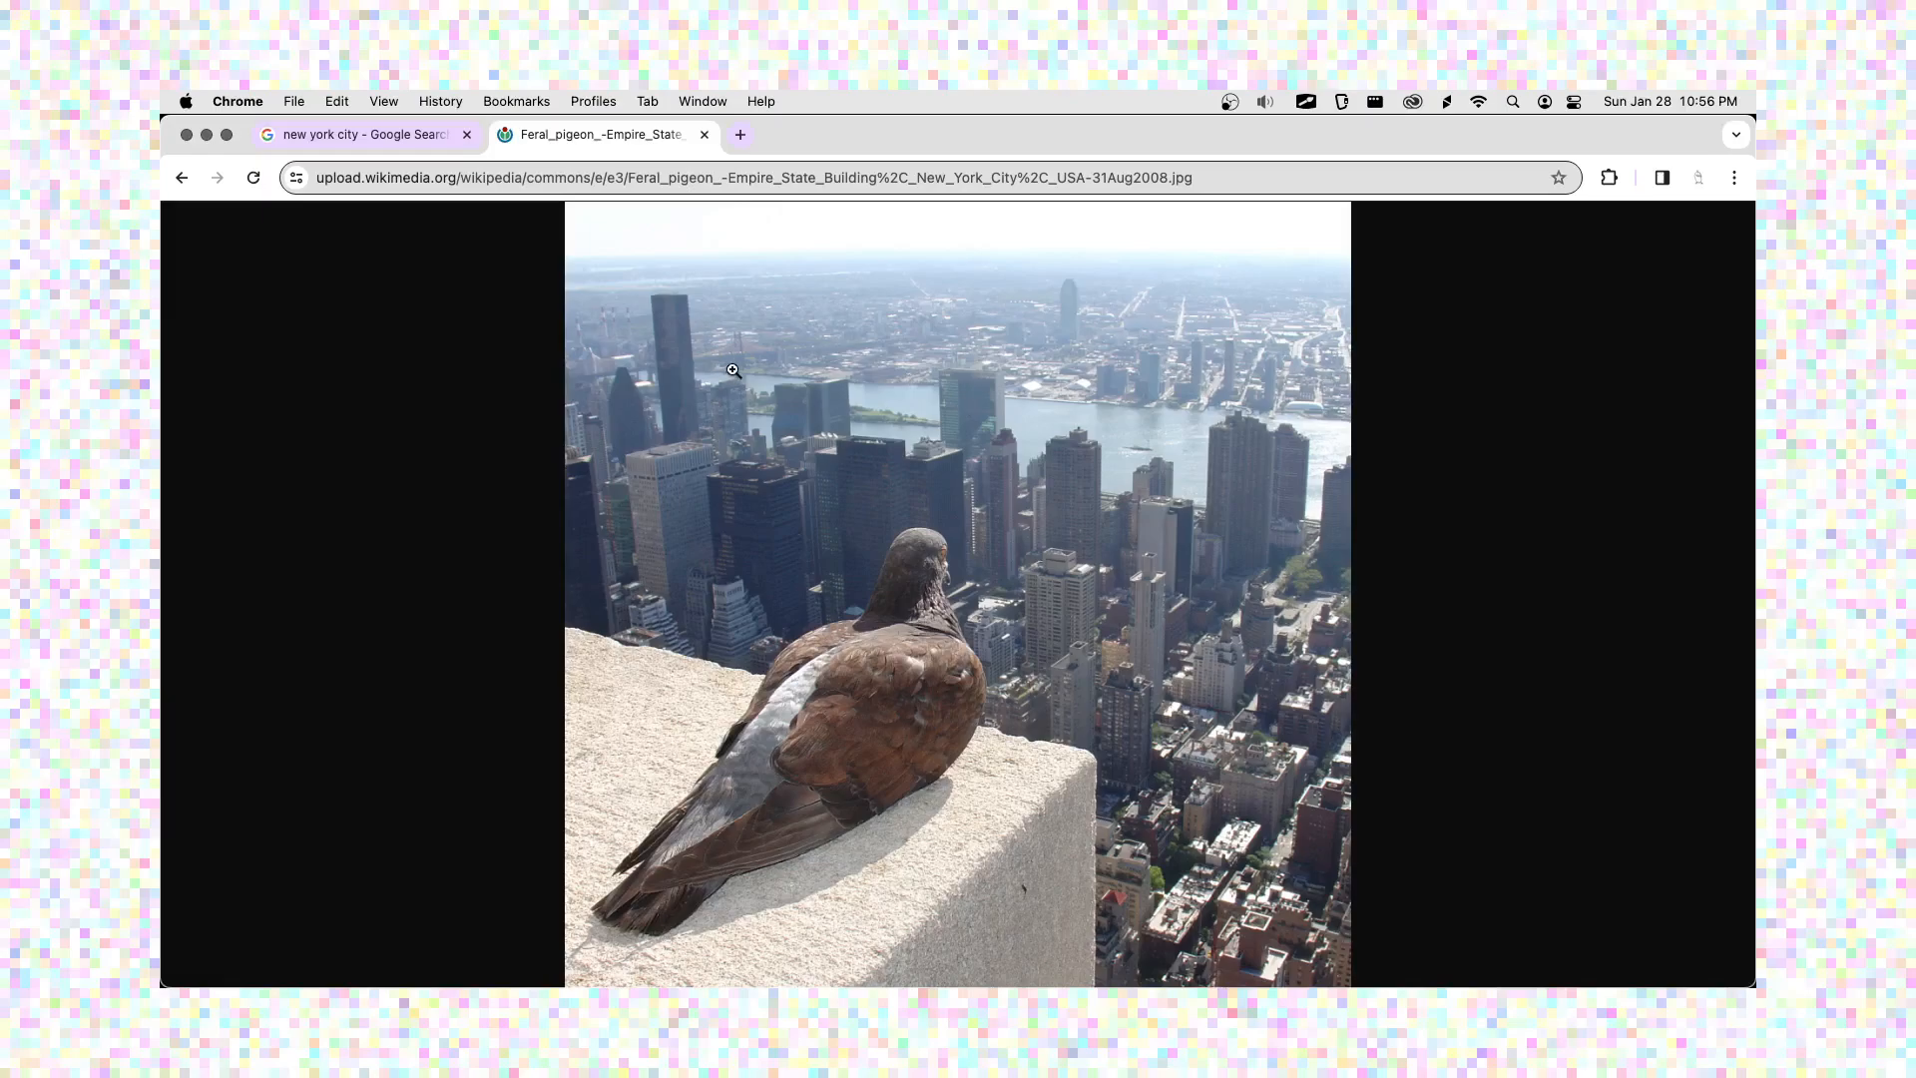
- Save the full-size pigeon image under its existing file name in Documents > MMP 100 > Self Portrait
{"action": "right_click", "coordinate": [808, 288]}
{"action": "left_click", "coordinate": [870, 317]}
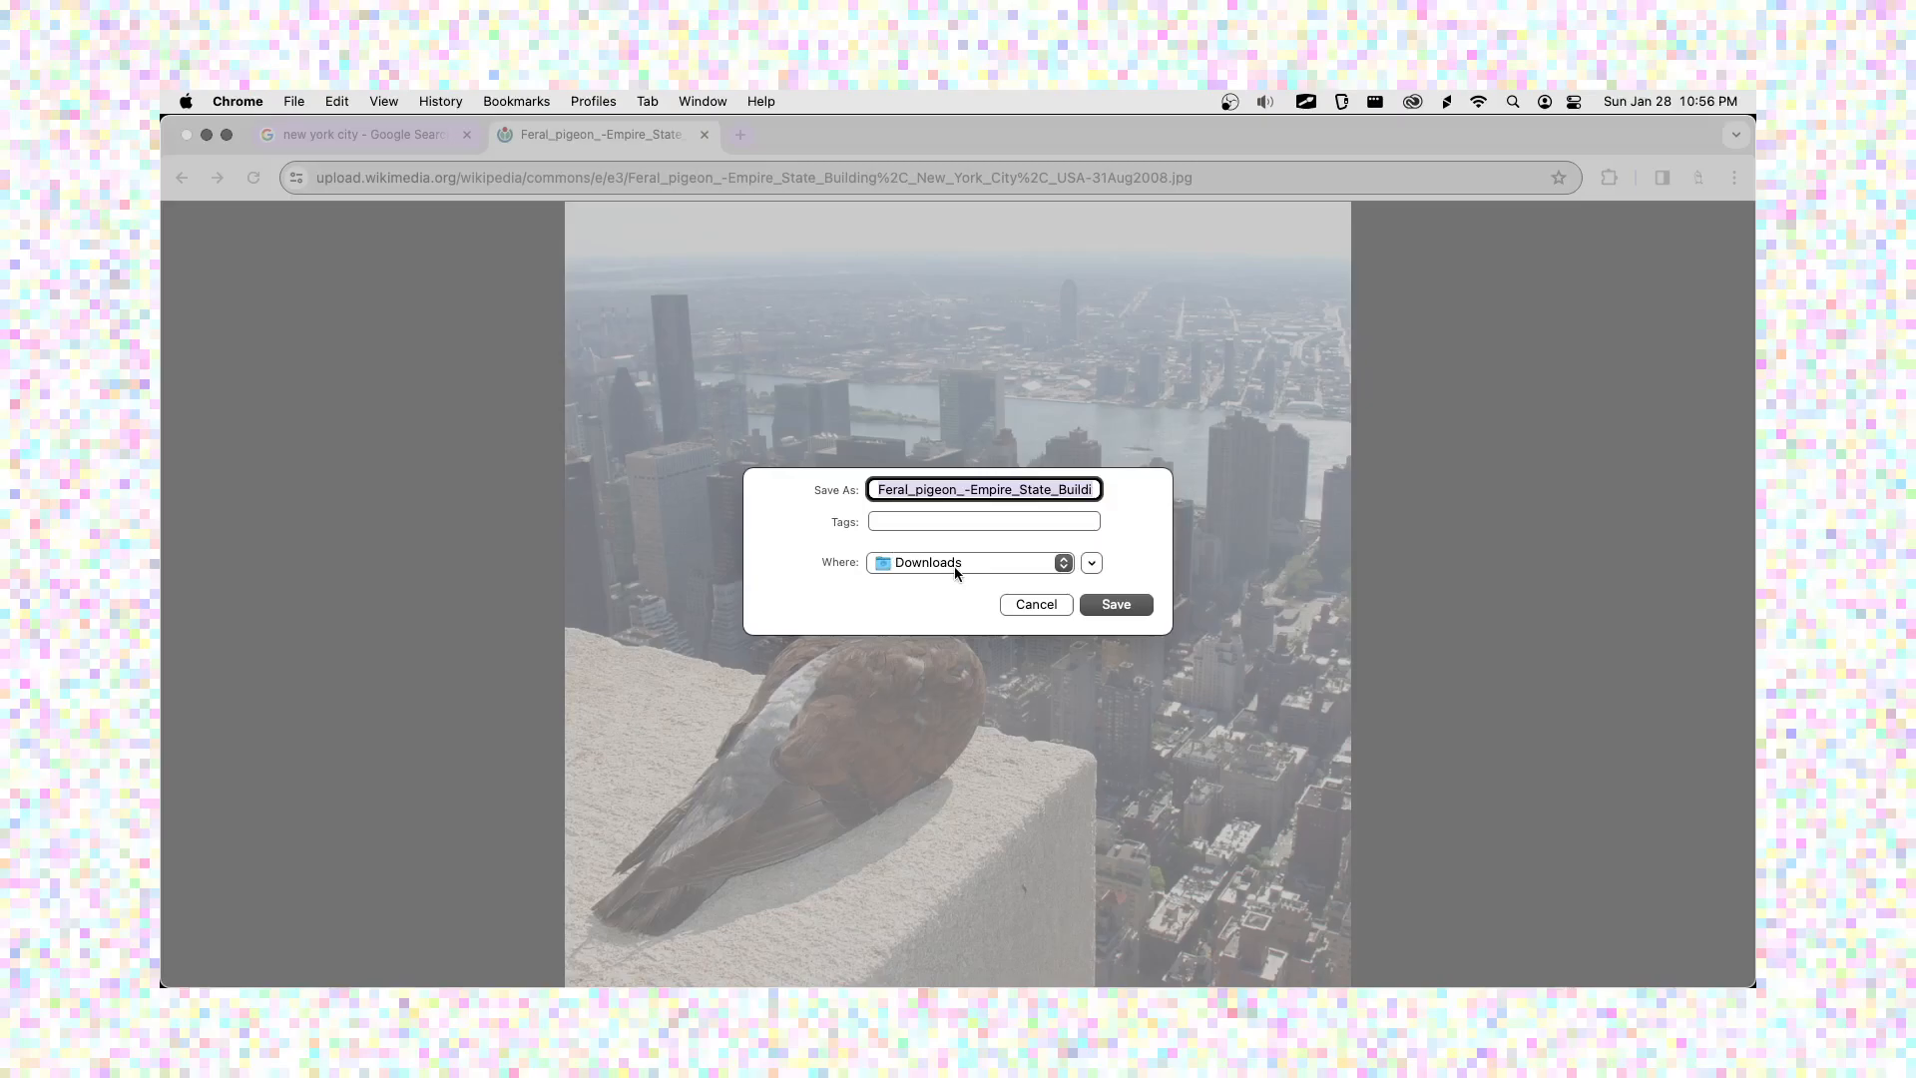
{"action": "left_click", "coordinate": [1096, 563]}
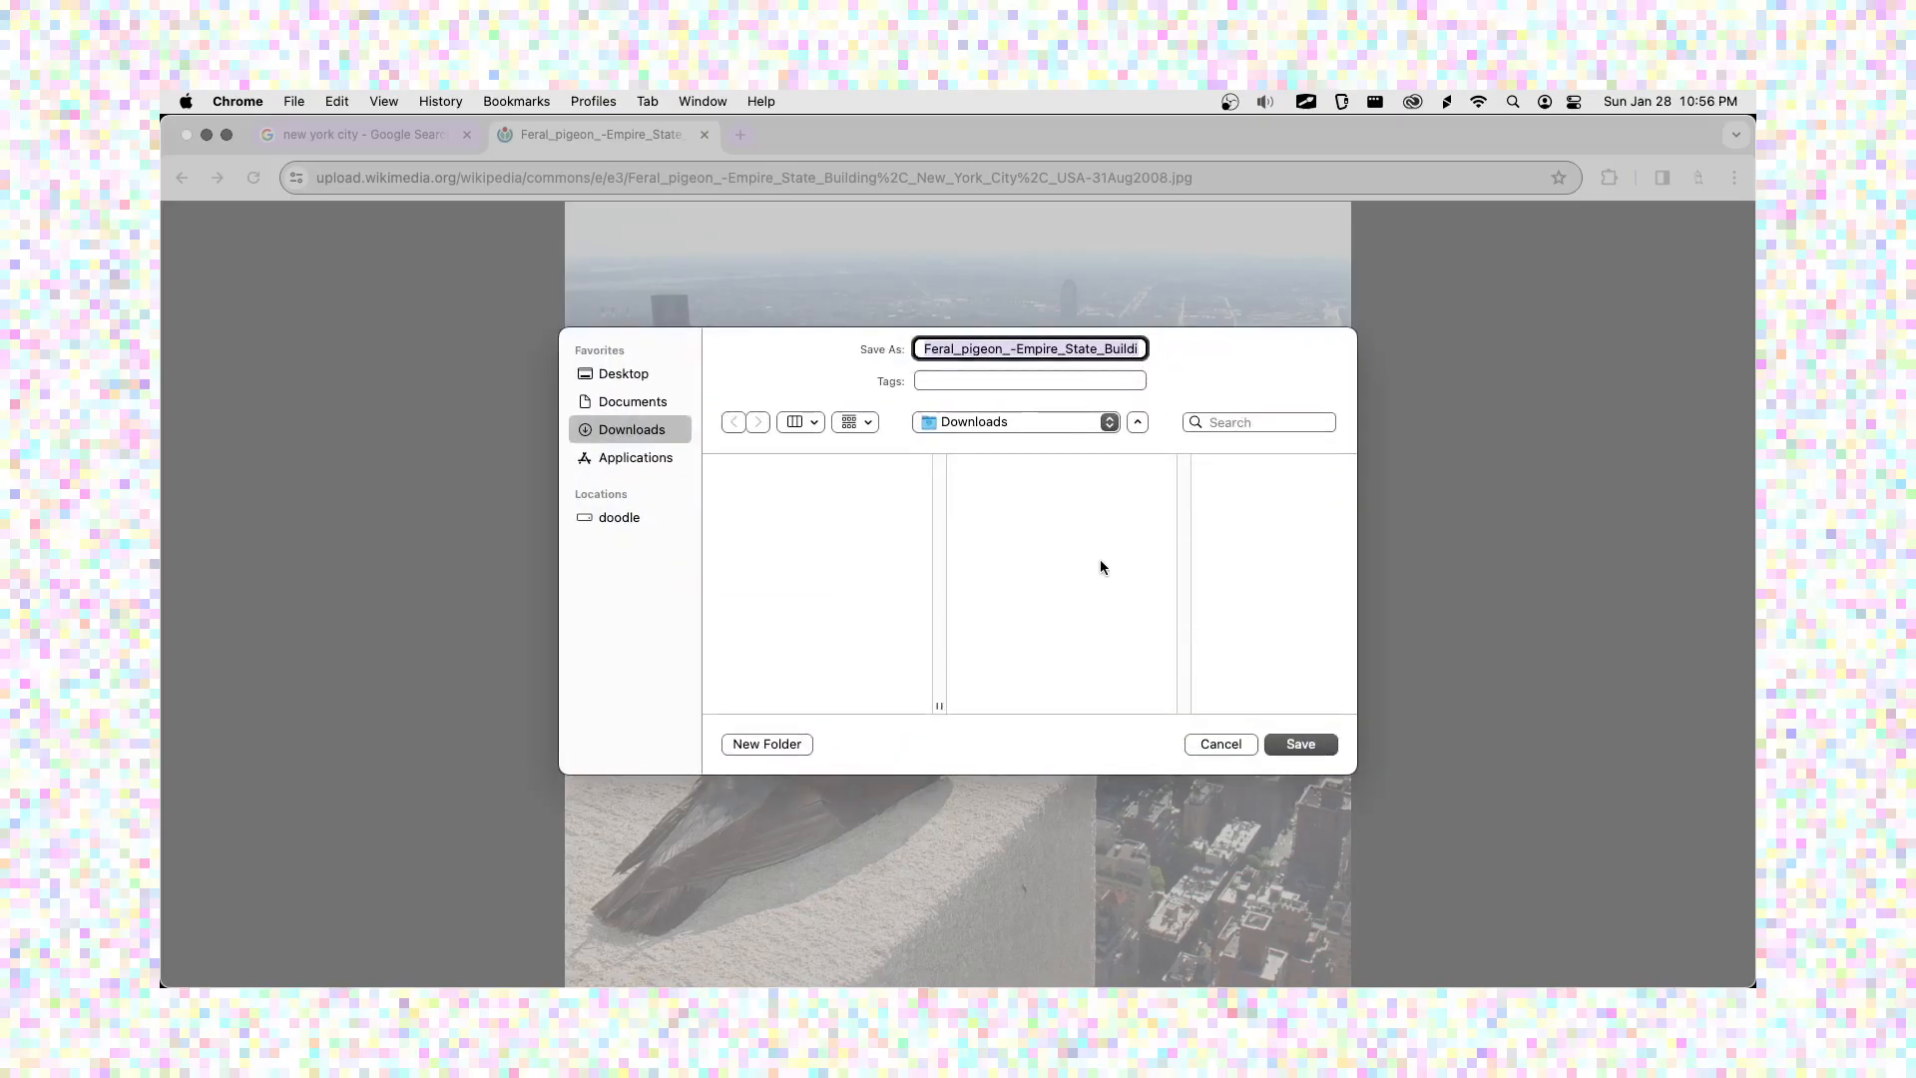
{"action": "left_click", "coordinate": [663, 401]}
{"action": "left_click", "coordinate": [782, 536]}
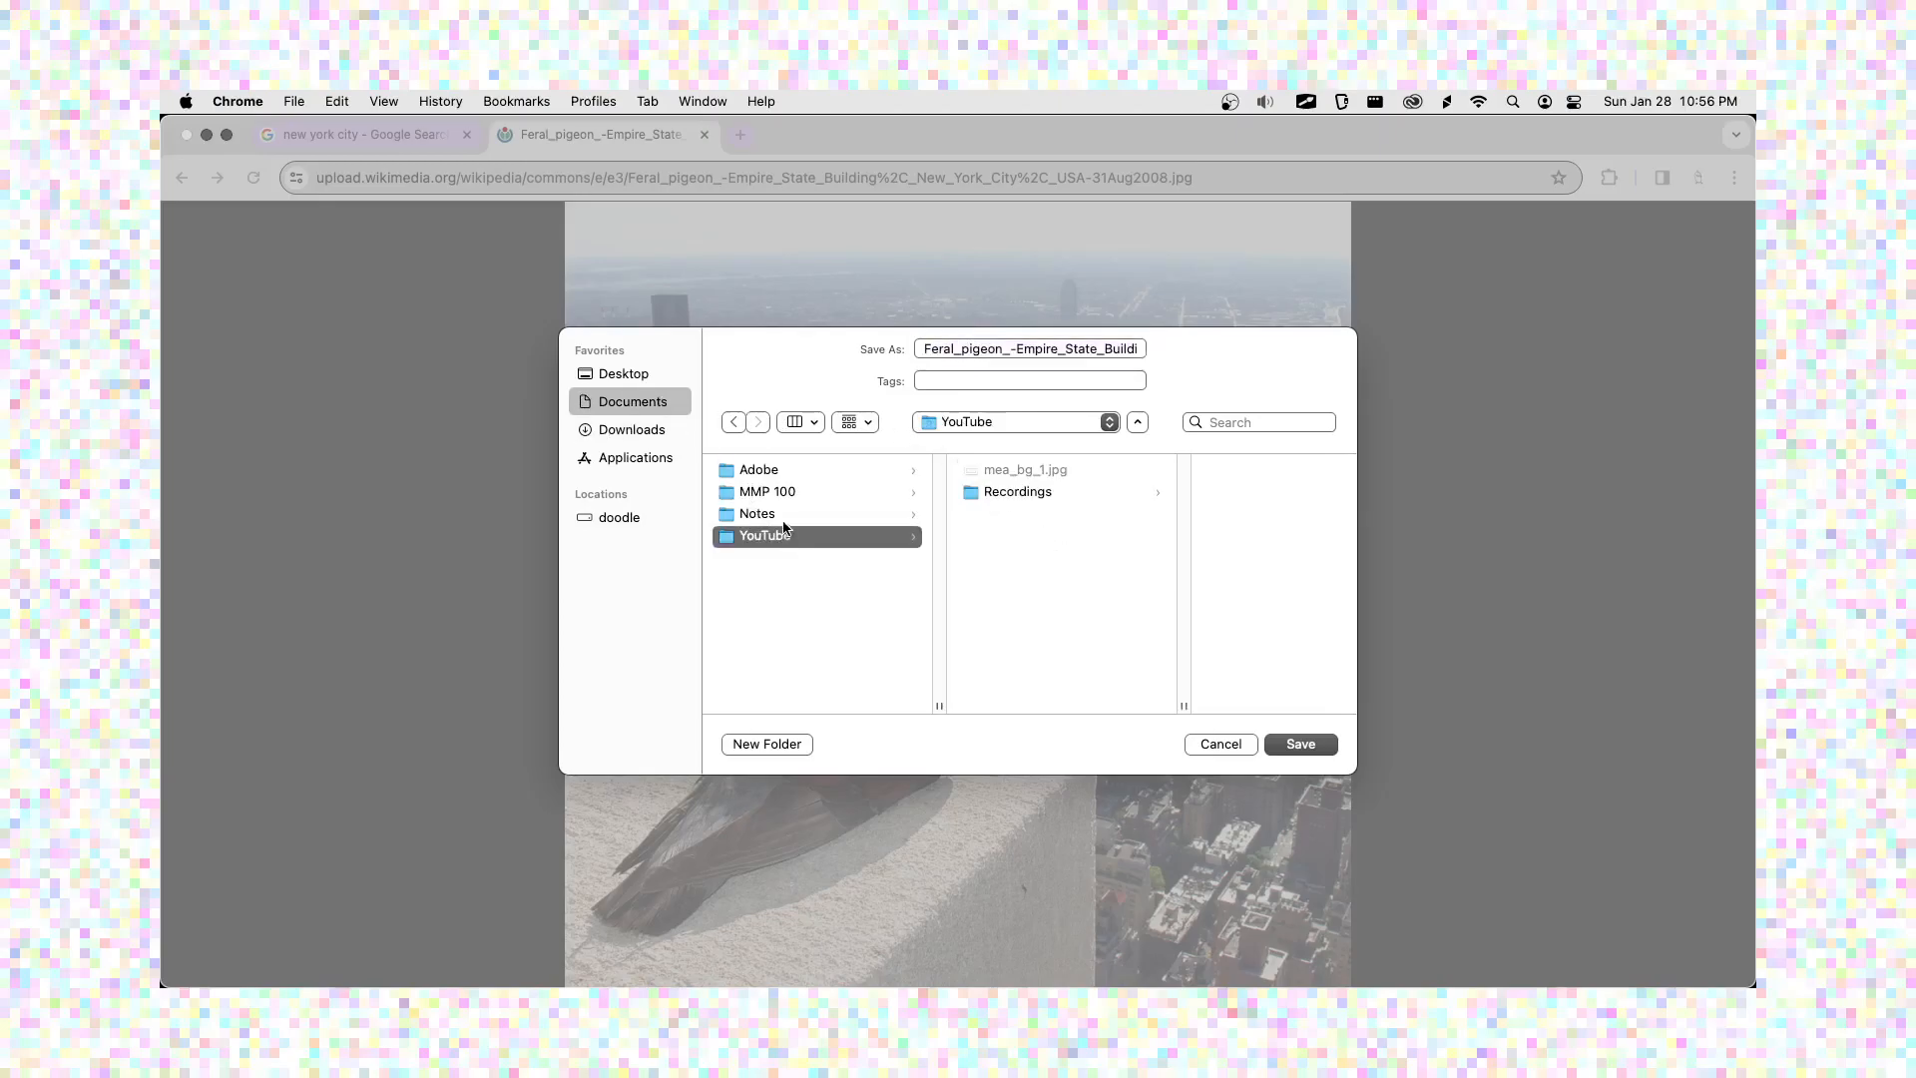
{"action": "left_click", "coordinate": [780, 494]}
{"action": "left_click", "coordinate": [974, 473]}
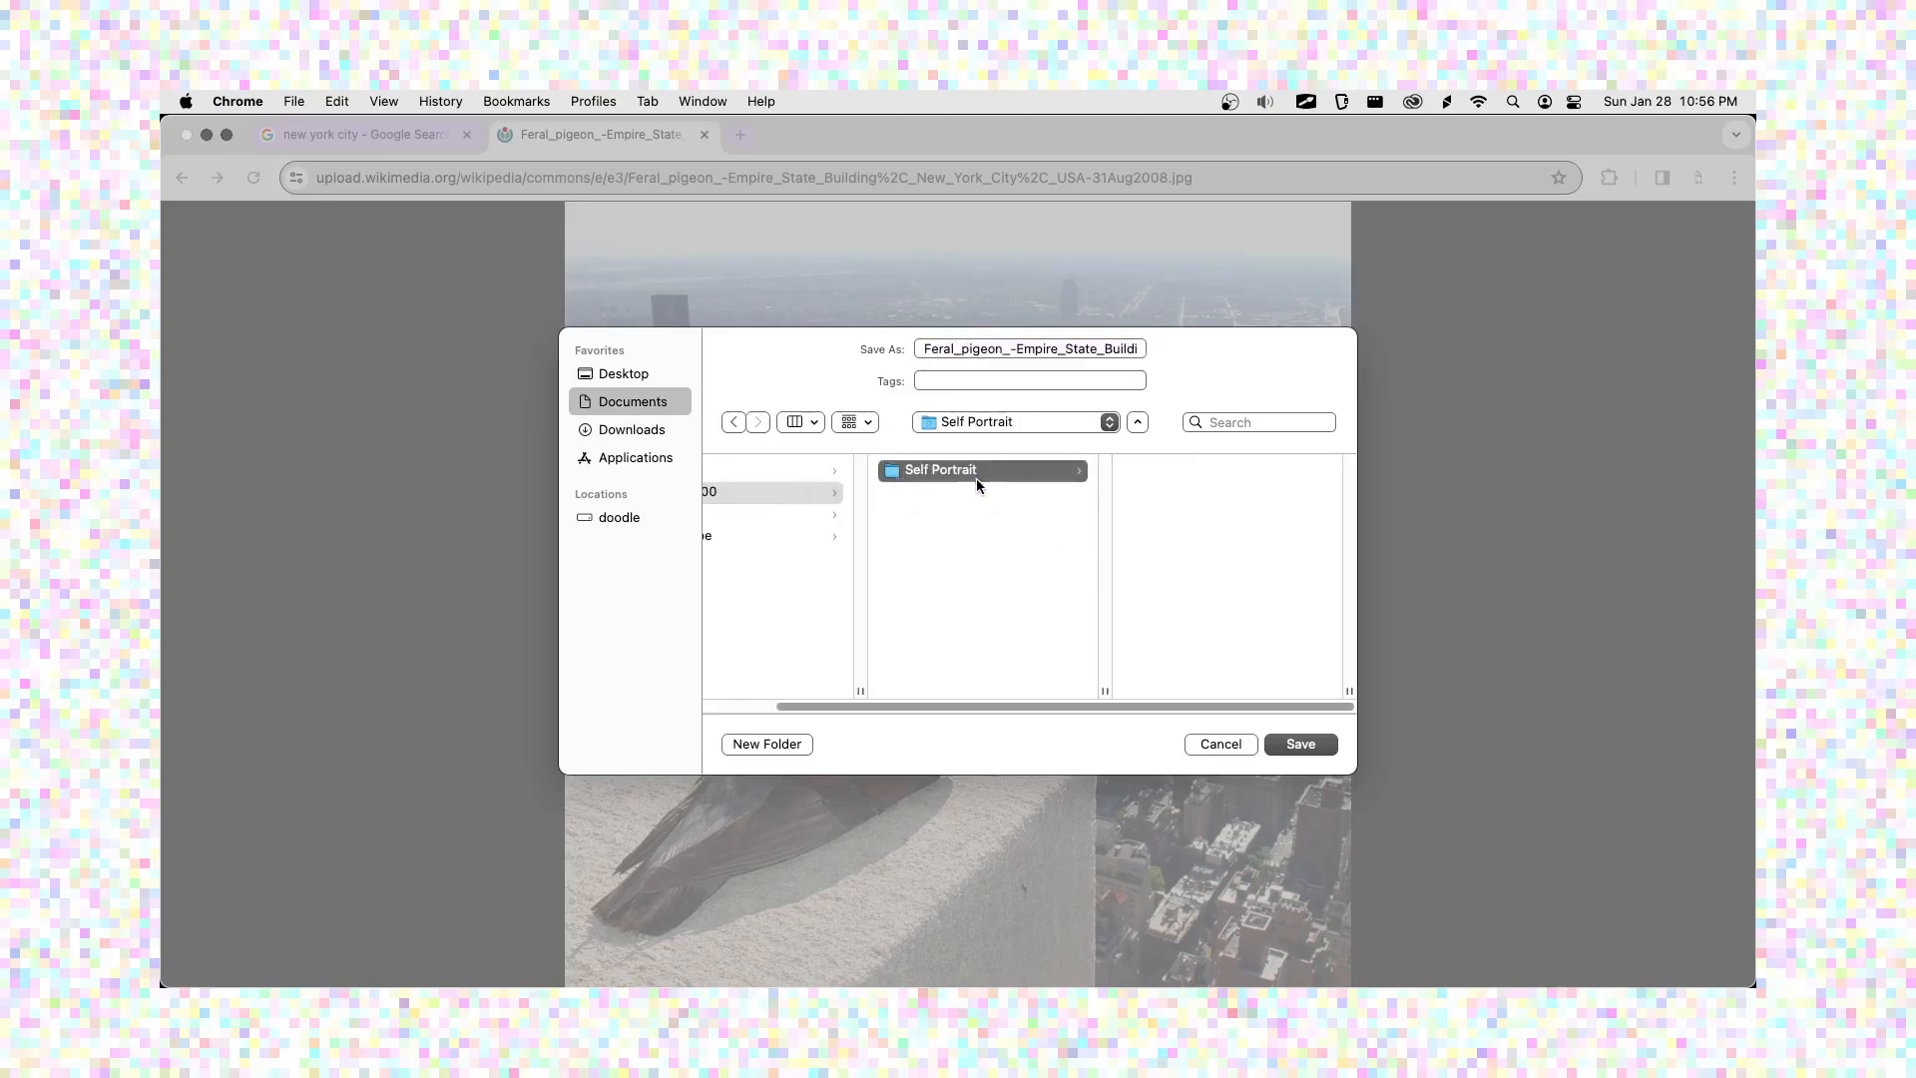
{"action": "left_click", "coordinate": [1301, 742]}
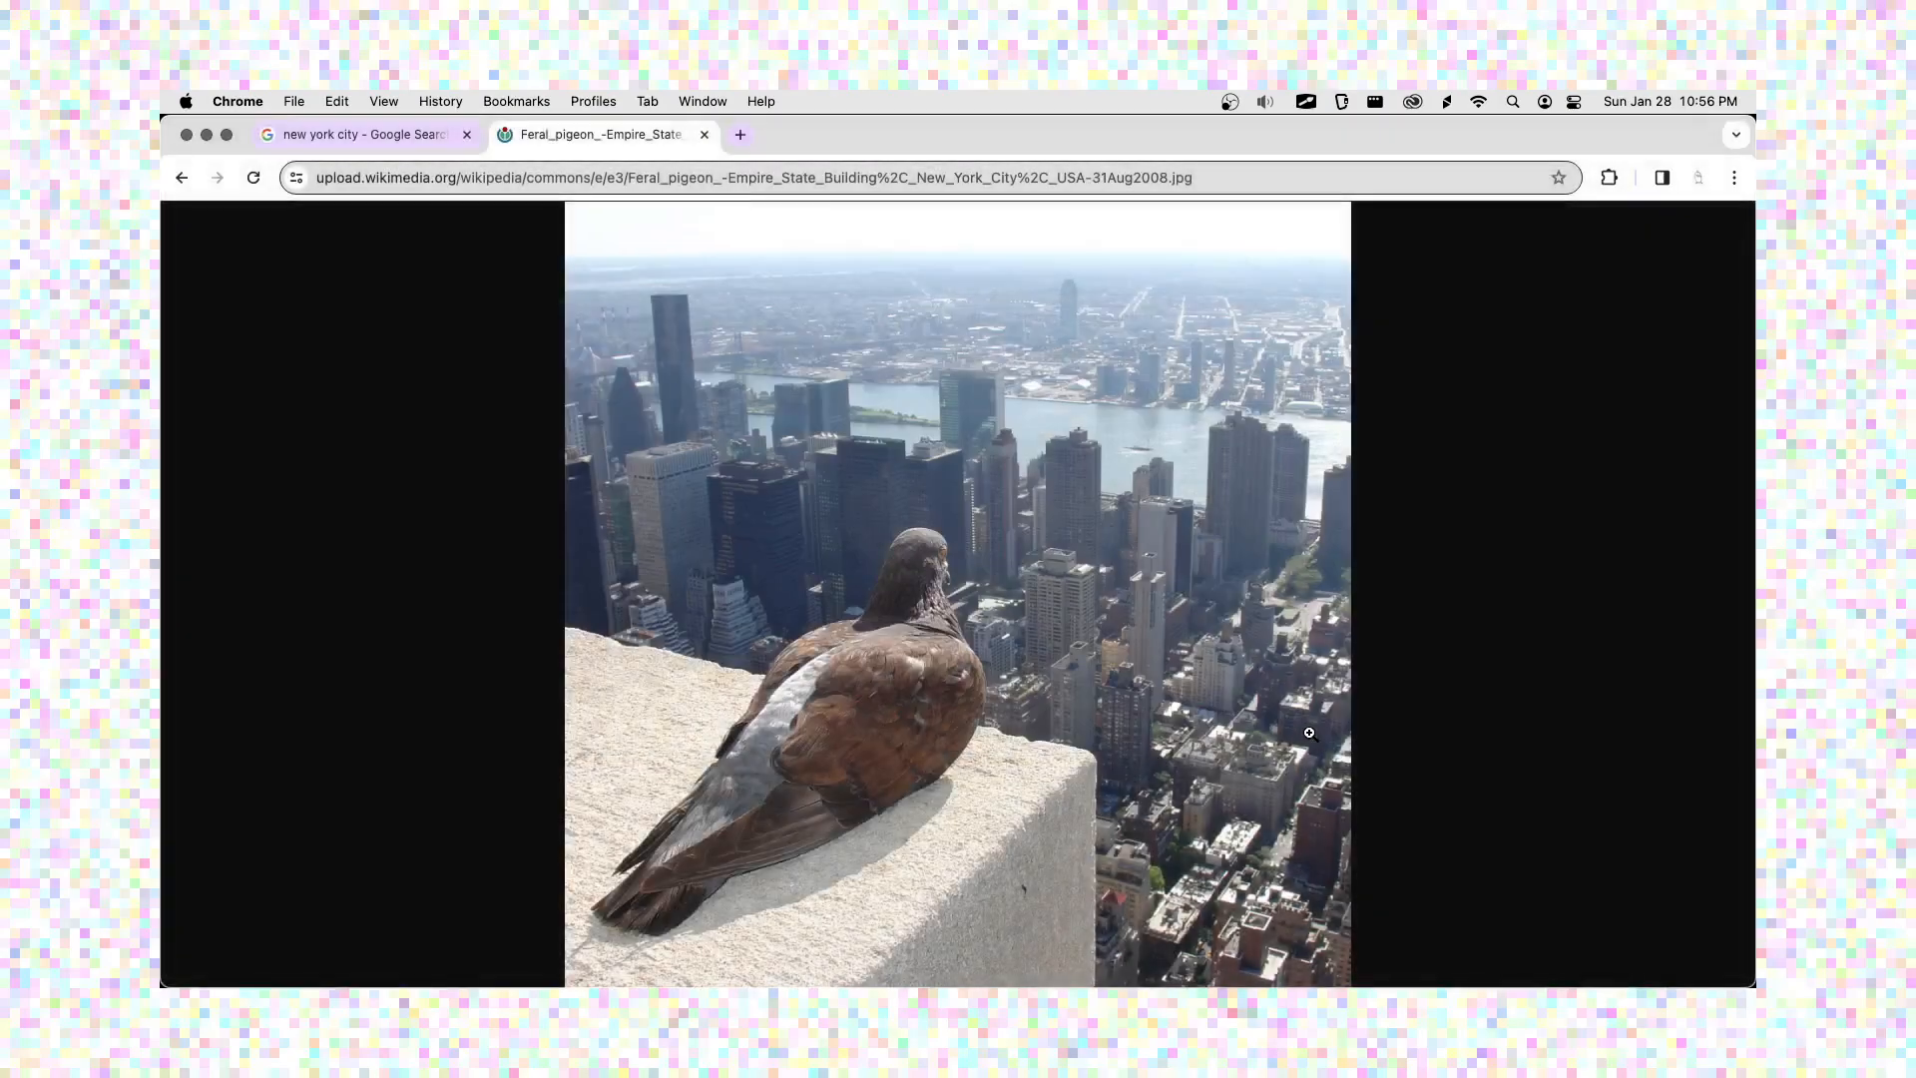
- Return to the Wikimedia Commons file page, view the download options for all sizes, and close them
{"action": "left_click", "coordinate": [182, 177]}
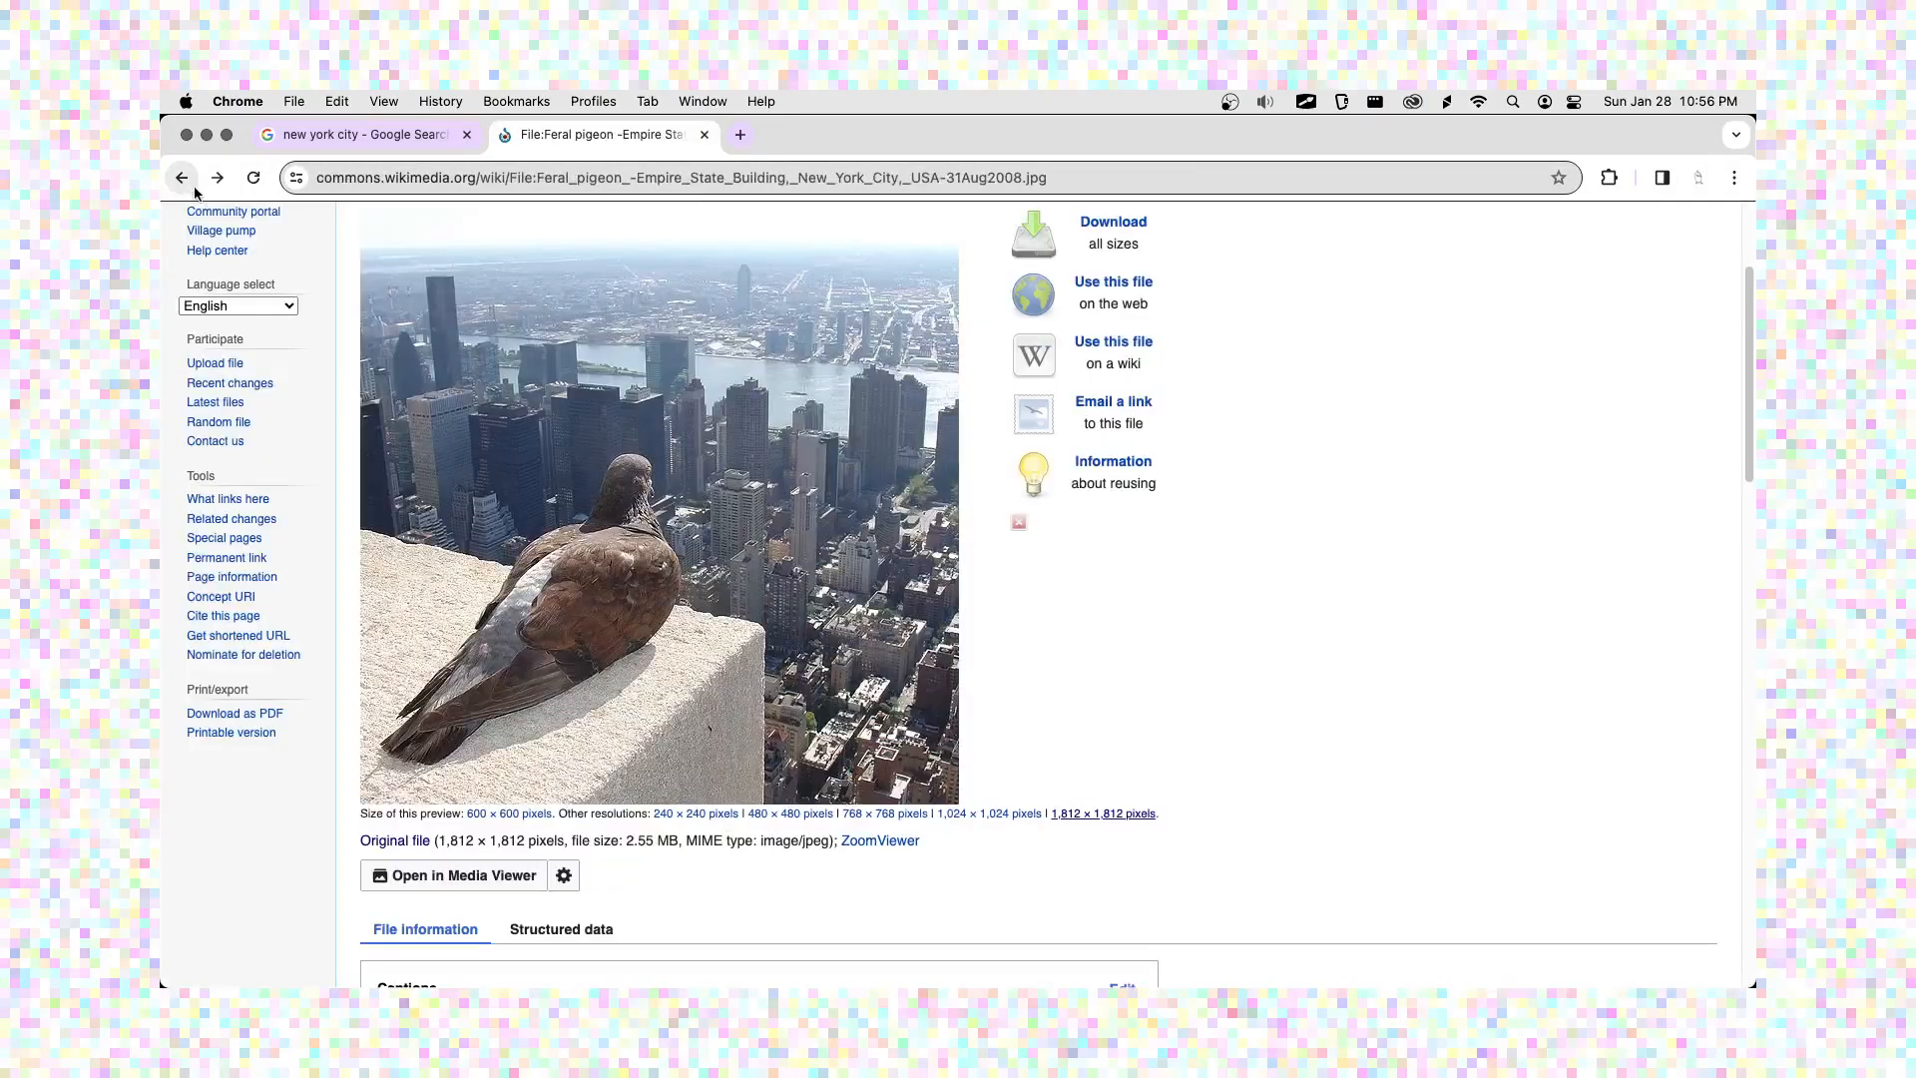
{"action": "left_click", "coordinate": [1117, 241]}
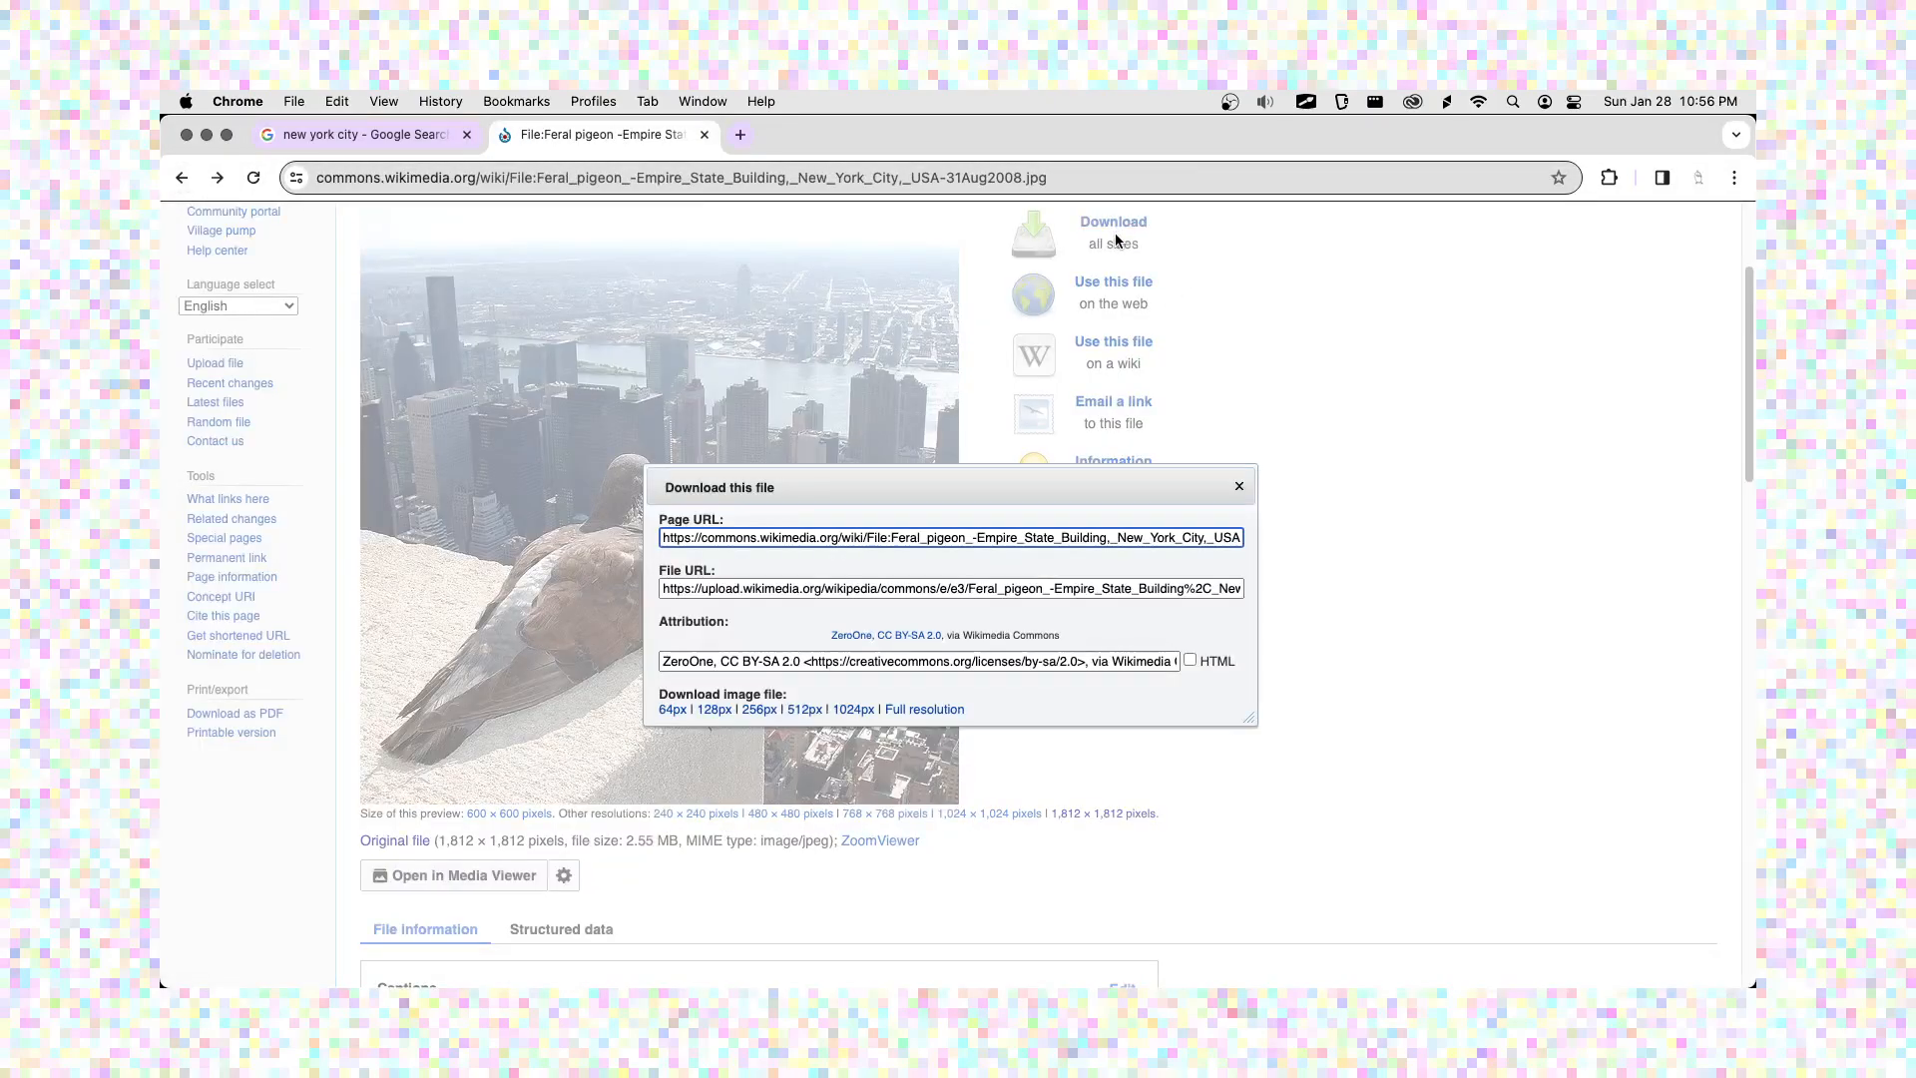
{"action": "left_click", "coordinate": [1241, 486]}
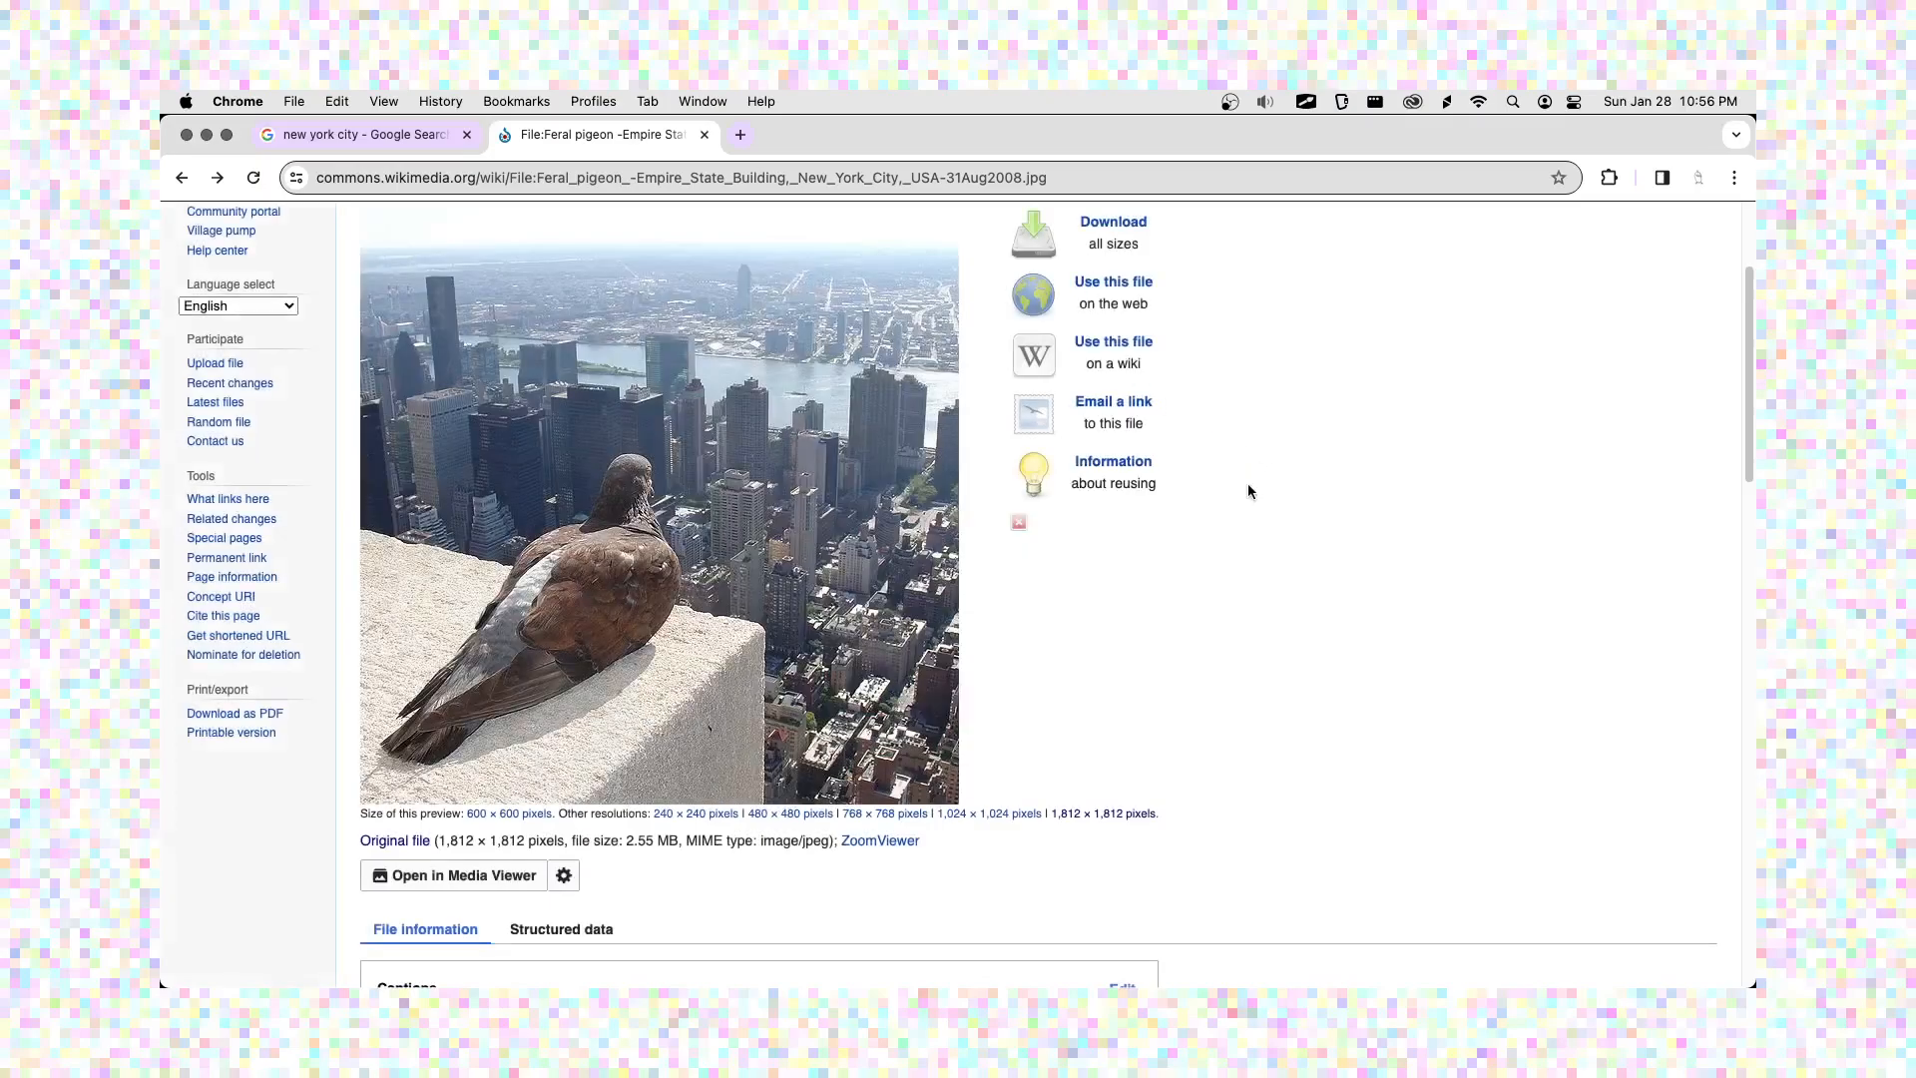
- Try to copy the pigeon preview image from the file page directly into the Self Portrait folder, and delete the extra copy
{"action": "left_click_drag", "start_coordinate": [803, 492], "coordinate": [1567, 464]}
{"action": "left_click_drag", "start_coordinate": [759, 463], "coordinate": [1324, 396]}
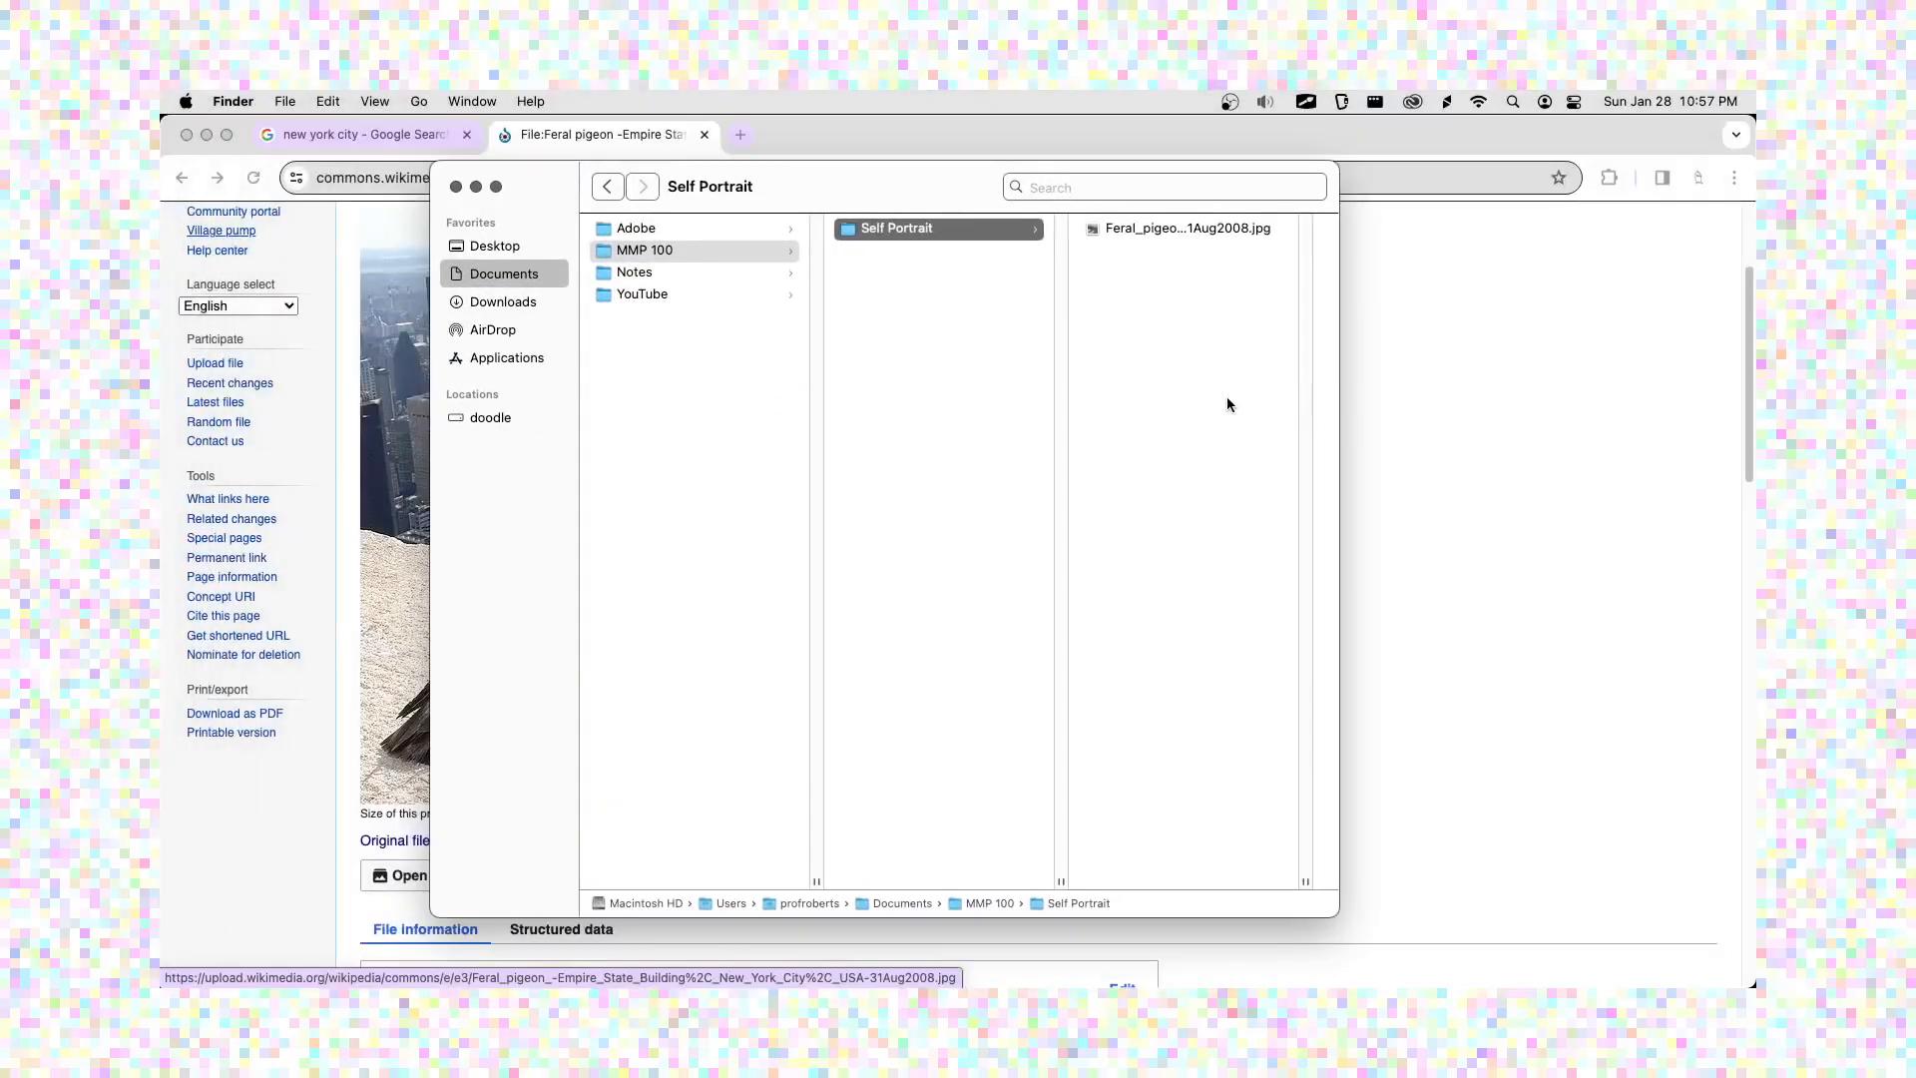
{"action": "left_click", "coordinate": [1449, 387]}
{"action": "left_click_drag", "start_coordinate": [663, 419], "coordinate": [1338, 484]}
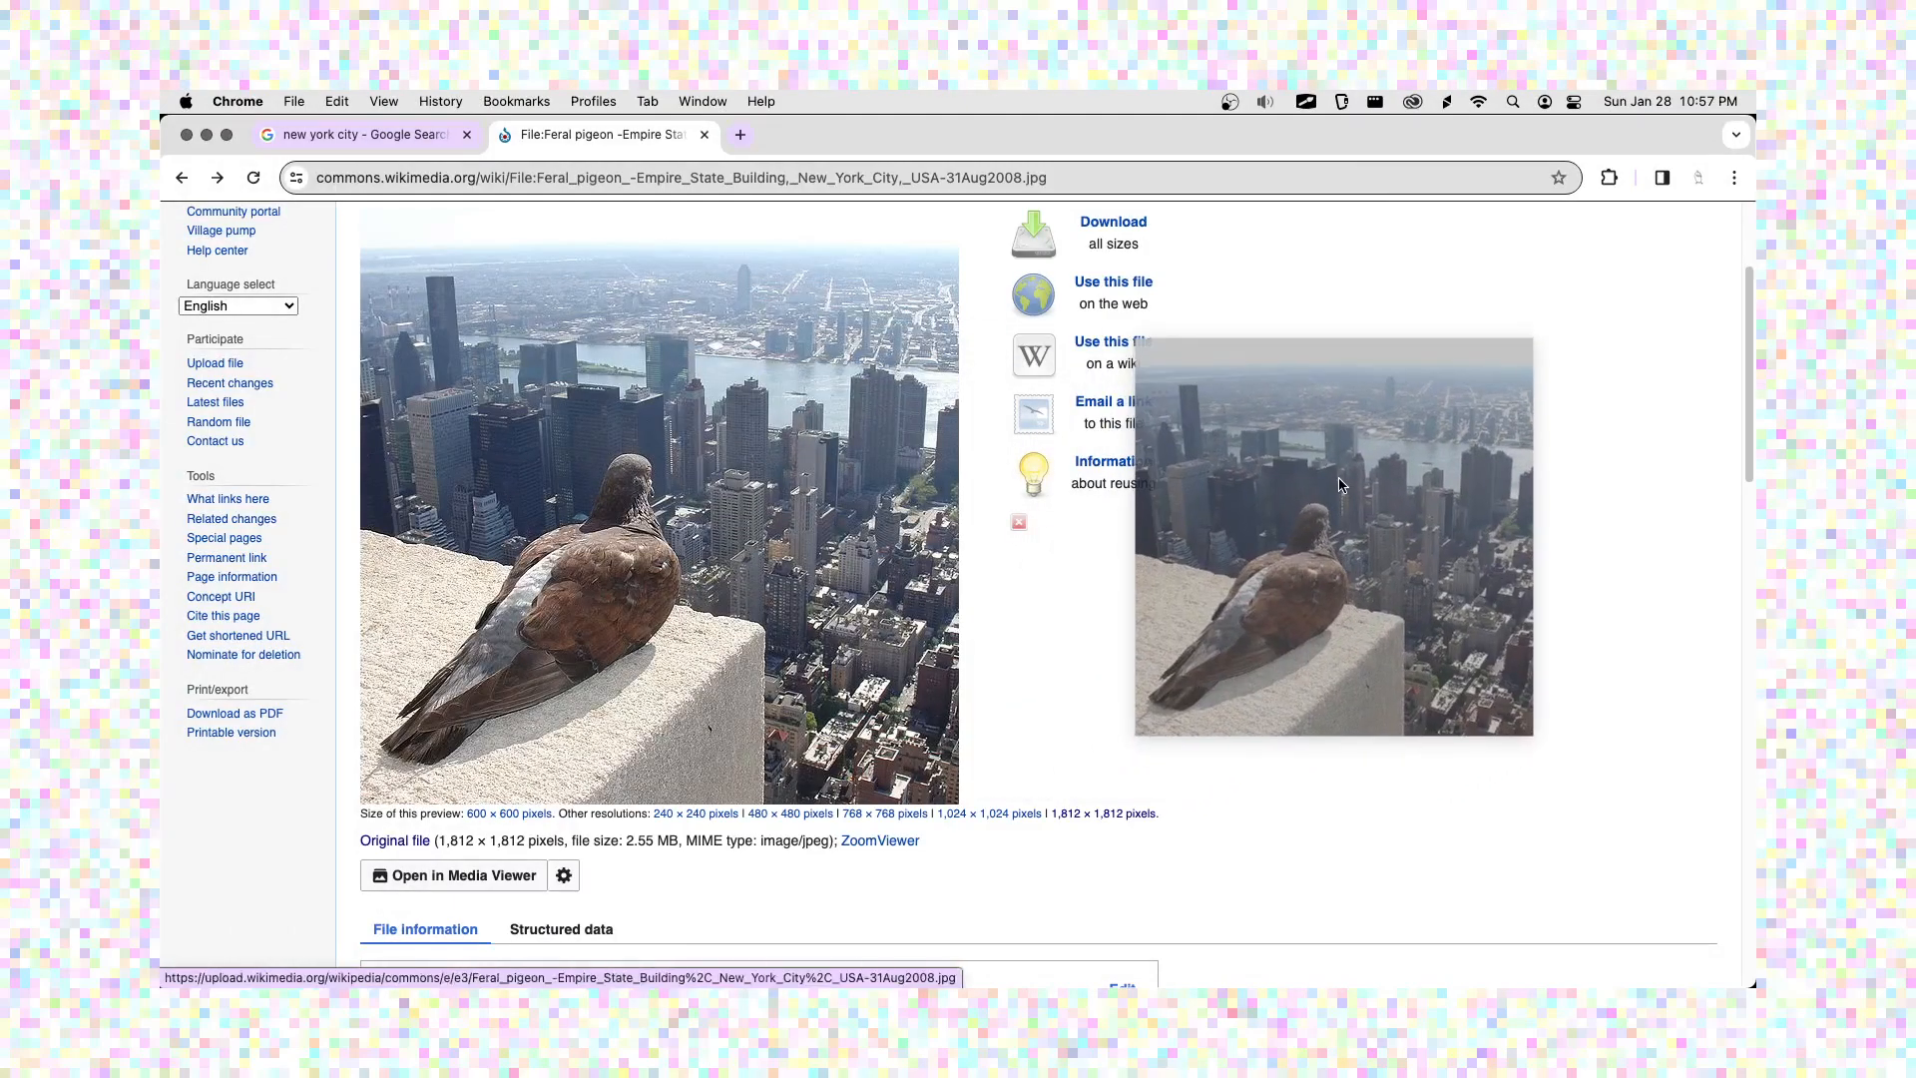
{"action": "key", "text": "super+Tab"}
{"action": "left_click_drag", "start_coordinate": [1338, 484], "coordinate": [1194, 466]}
{"action": "key", "text": "super+Tab"}
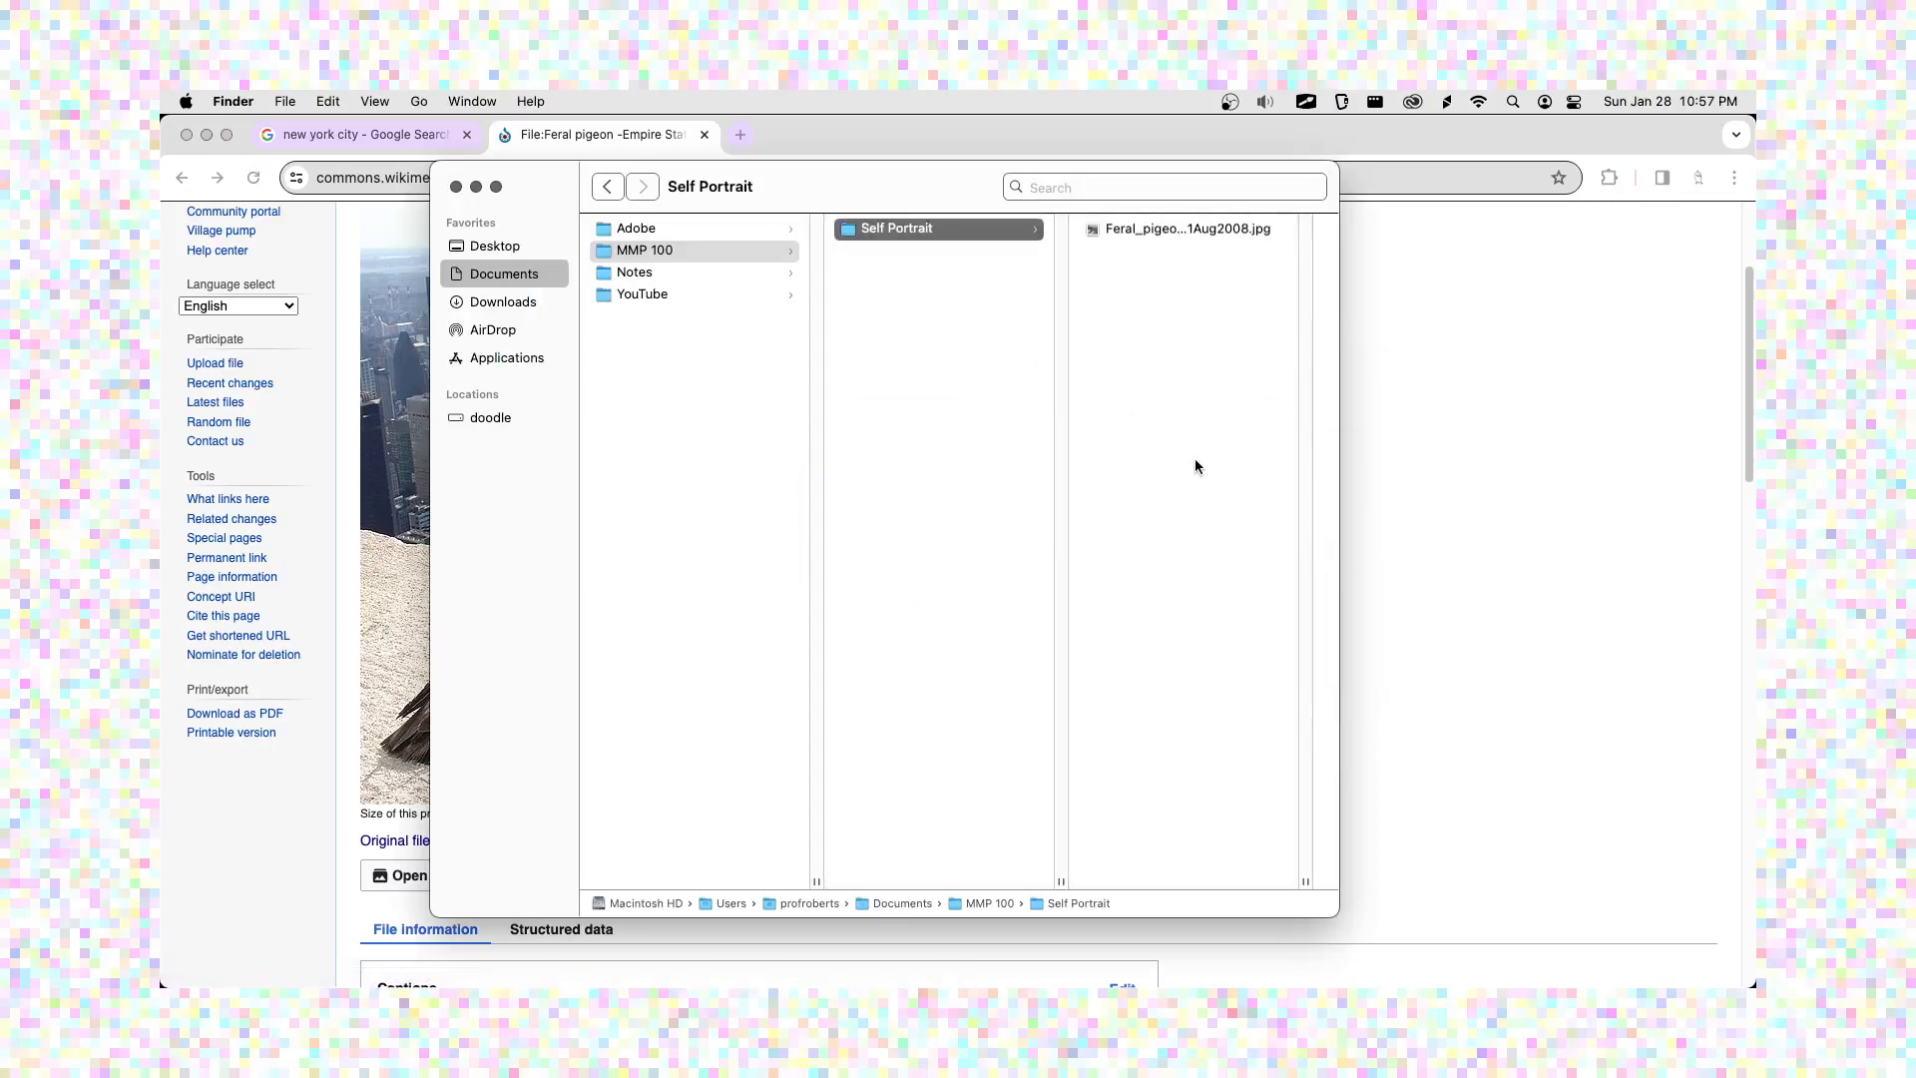
{"action": "key", "text": "super+BackSpace"}
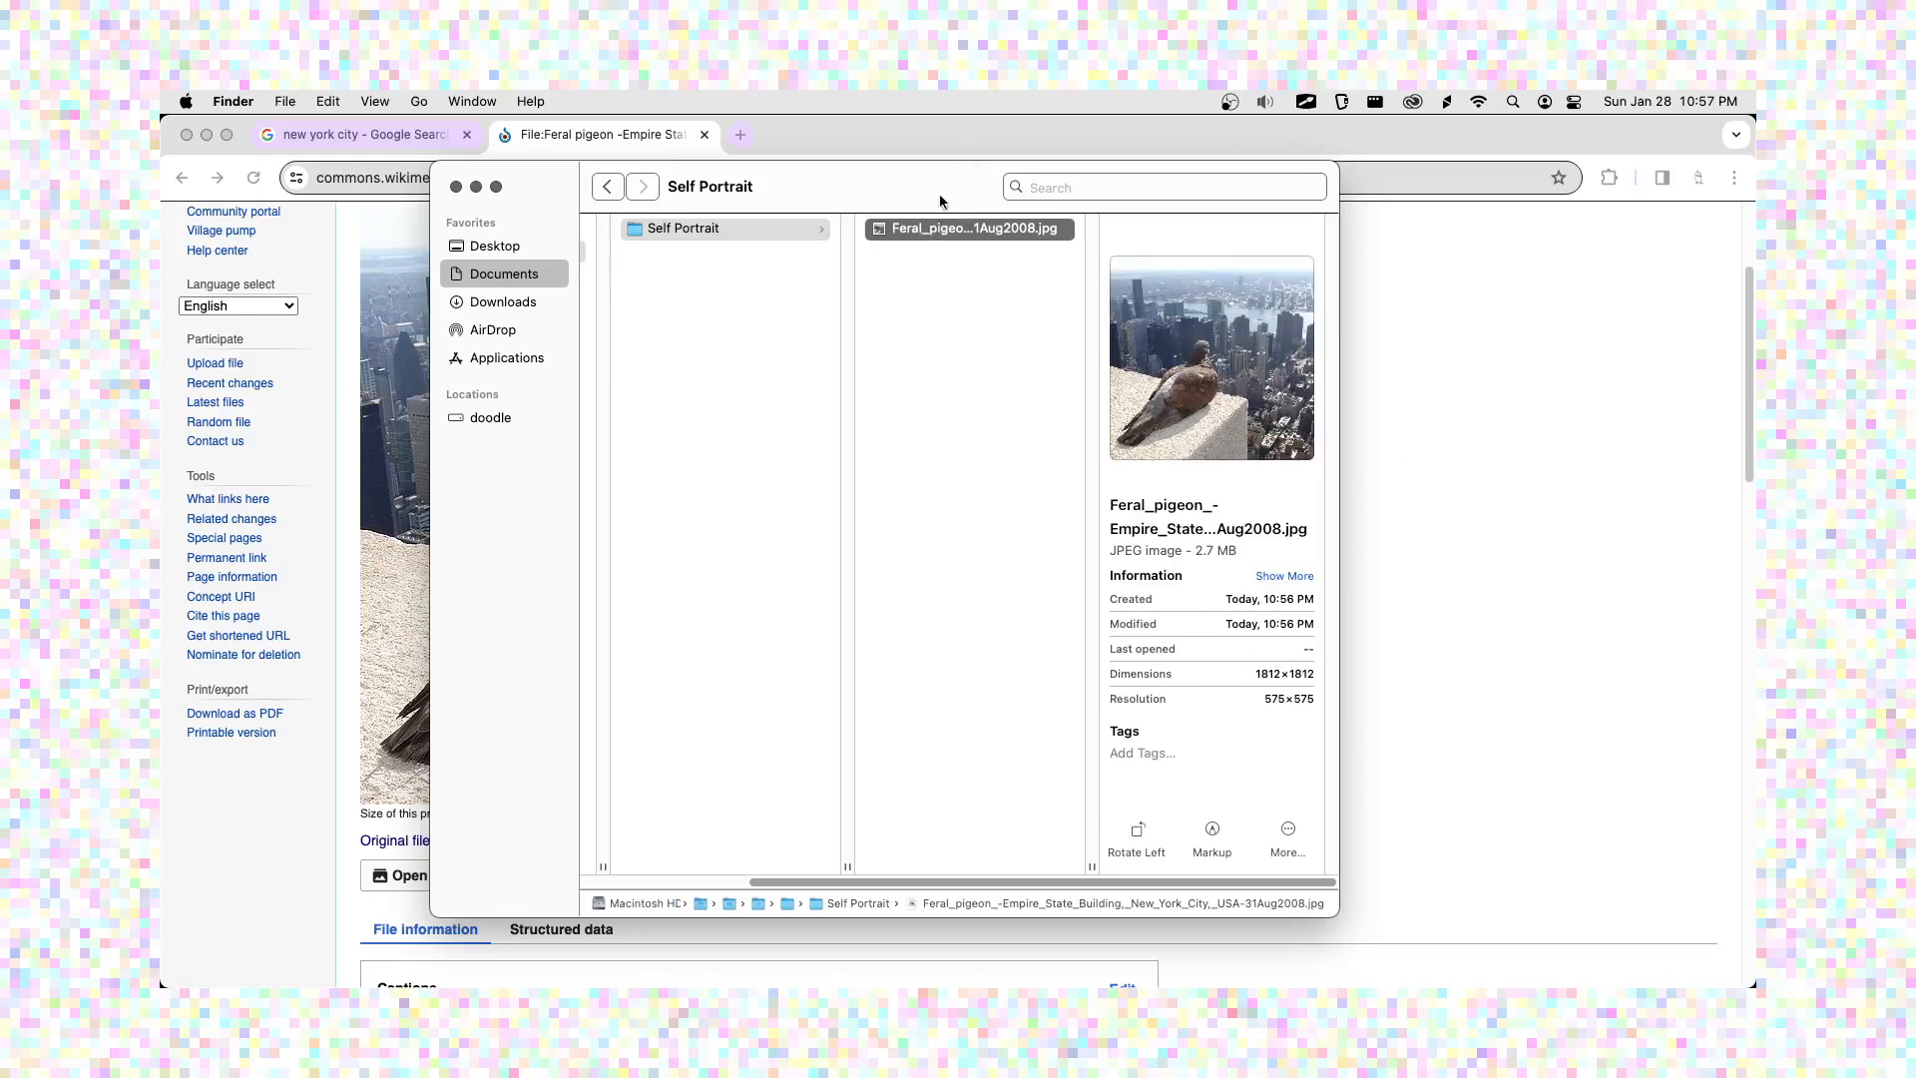
- Move the Finder window aside to check the saved pigeon image's details, and return to the Wikimedia Commons page in Chrome
{"action": "left_click_drag", "start_coordinate": [944, 186], "coordinate": [1097, 205]}
{"action": "left_click_drag", "start_coordinate": [1496, 282], "coordinate": [1592, 280]}
{"action": "left_click_drag", "start_coordinate": [1116, 195], "coordinate": [1186, 200]}
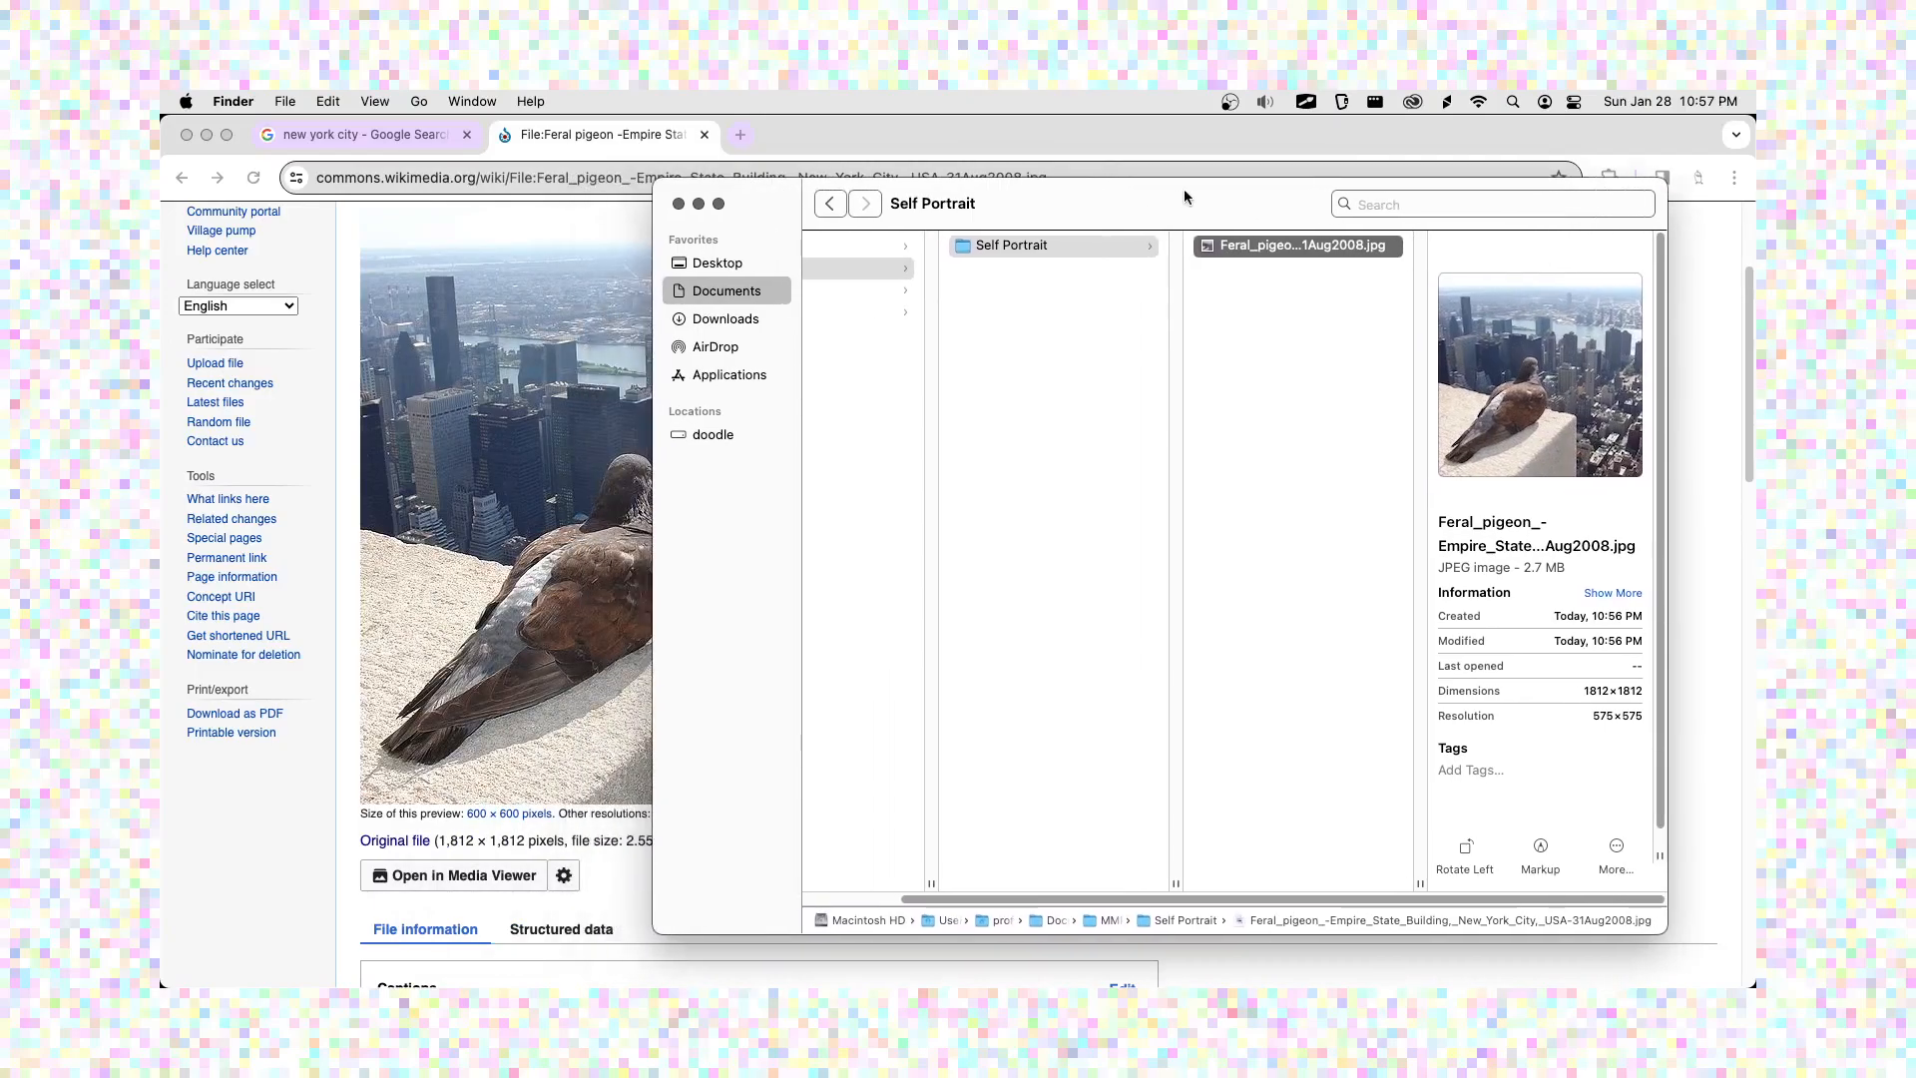
{"action": "left_click", "coordinate": [959, 153]}
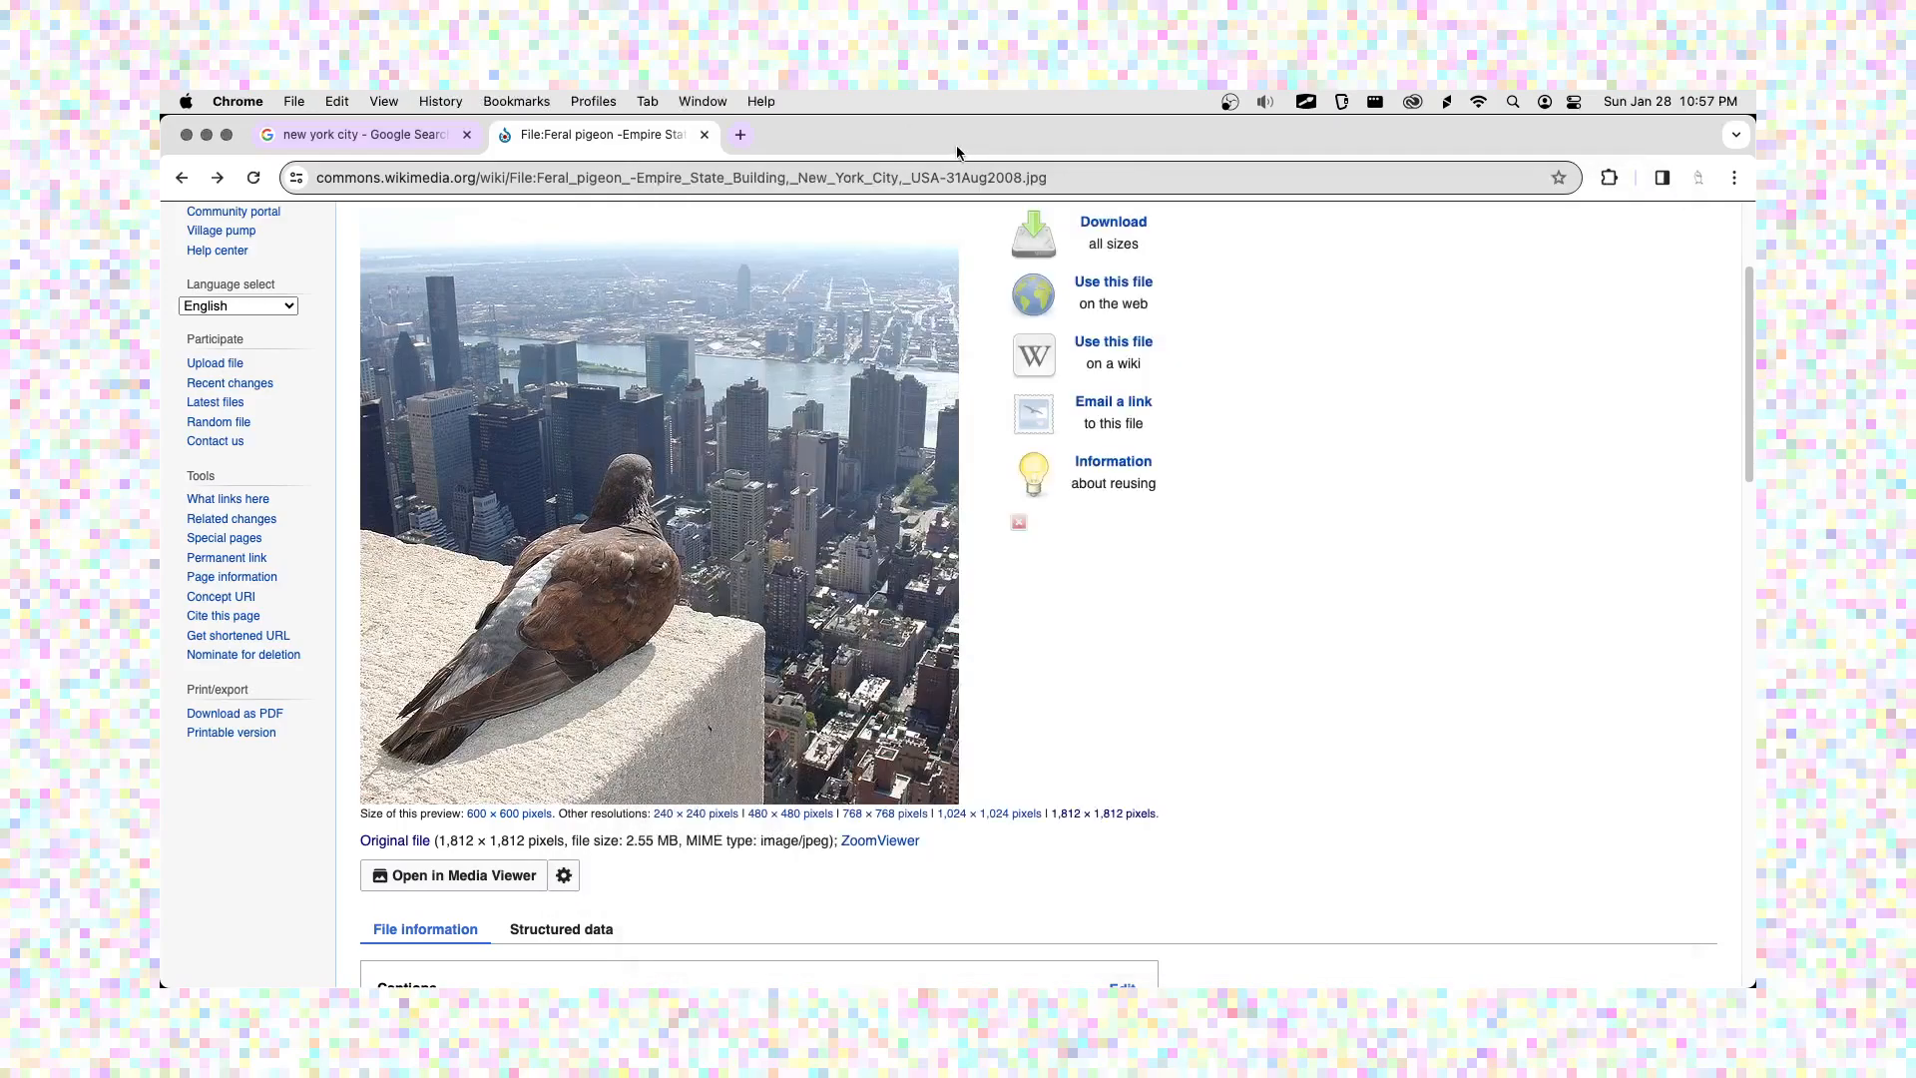
- Examine the pigeon image's source, author and license statement in the page's file information
{"action": "scroll", "coordinate": [933, 300], "scroll_direction": "up", "scroll_amount": 3}
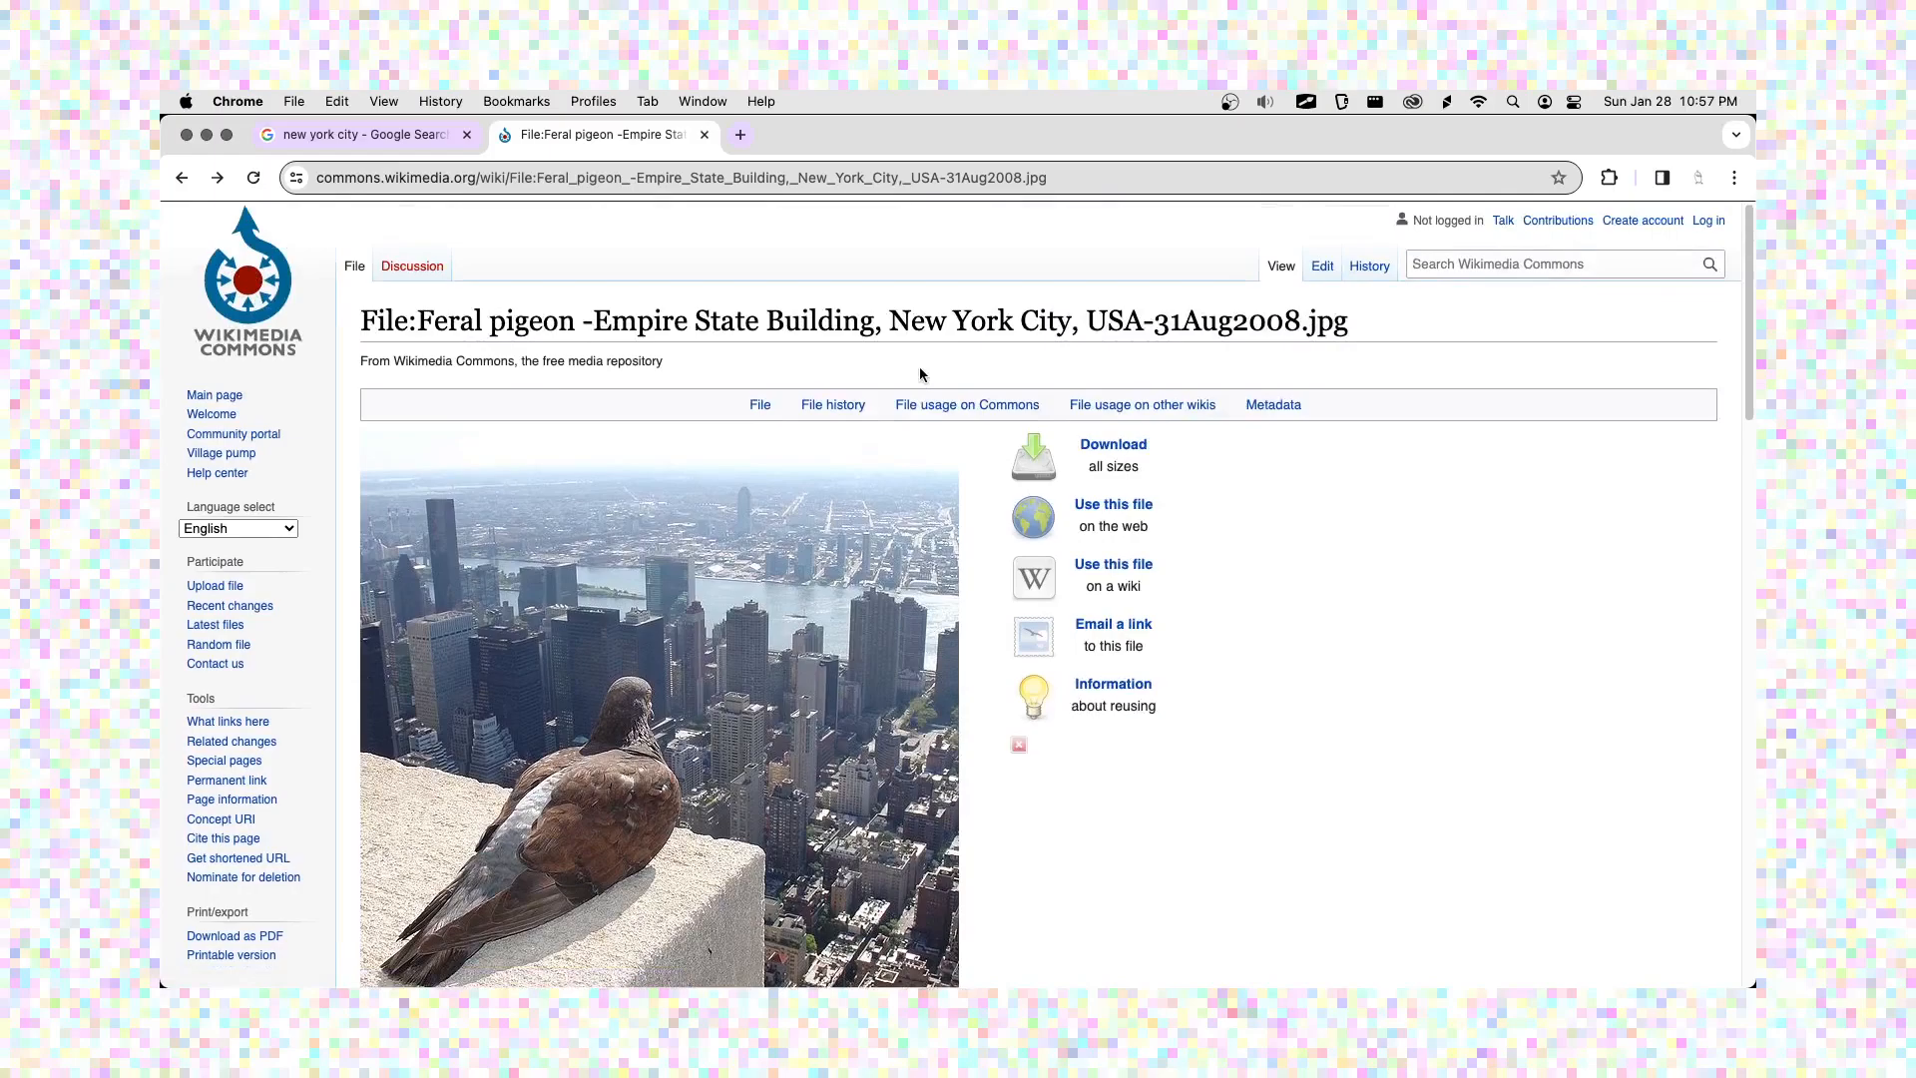
{"action": "scroll", "coordinate": [945, 380], "scroll_direction": "down", "scroll_amount": 5}
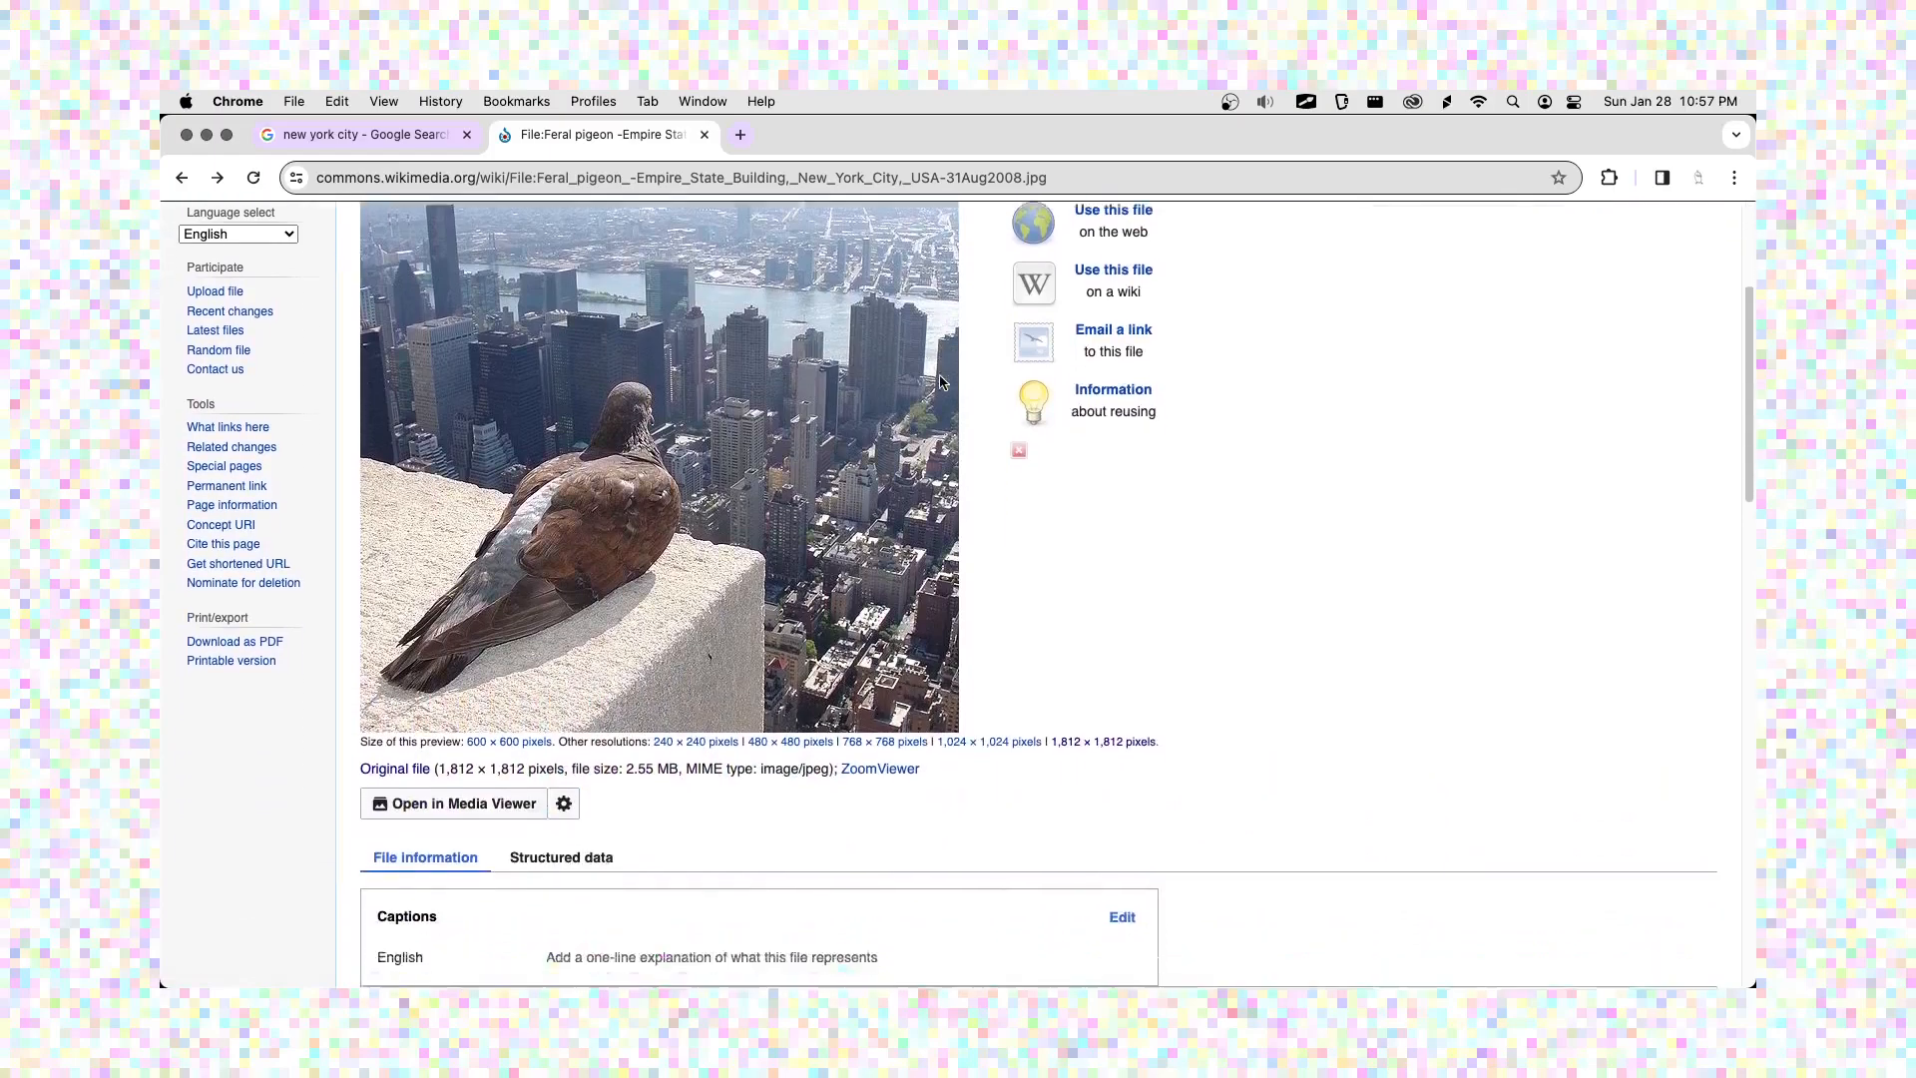
{"action": "scroll", "coordinate": [943, 381], "scroll_direction": "down", "scroll_amount": 3}
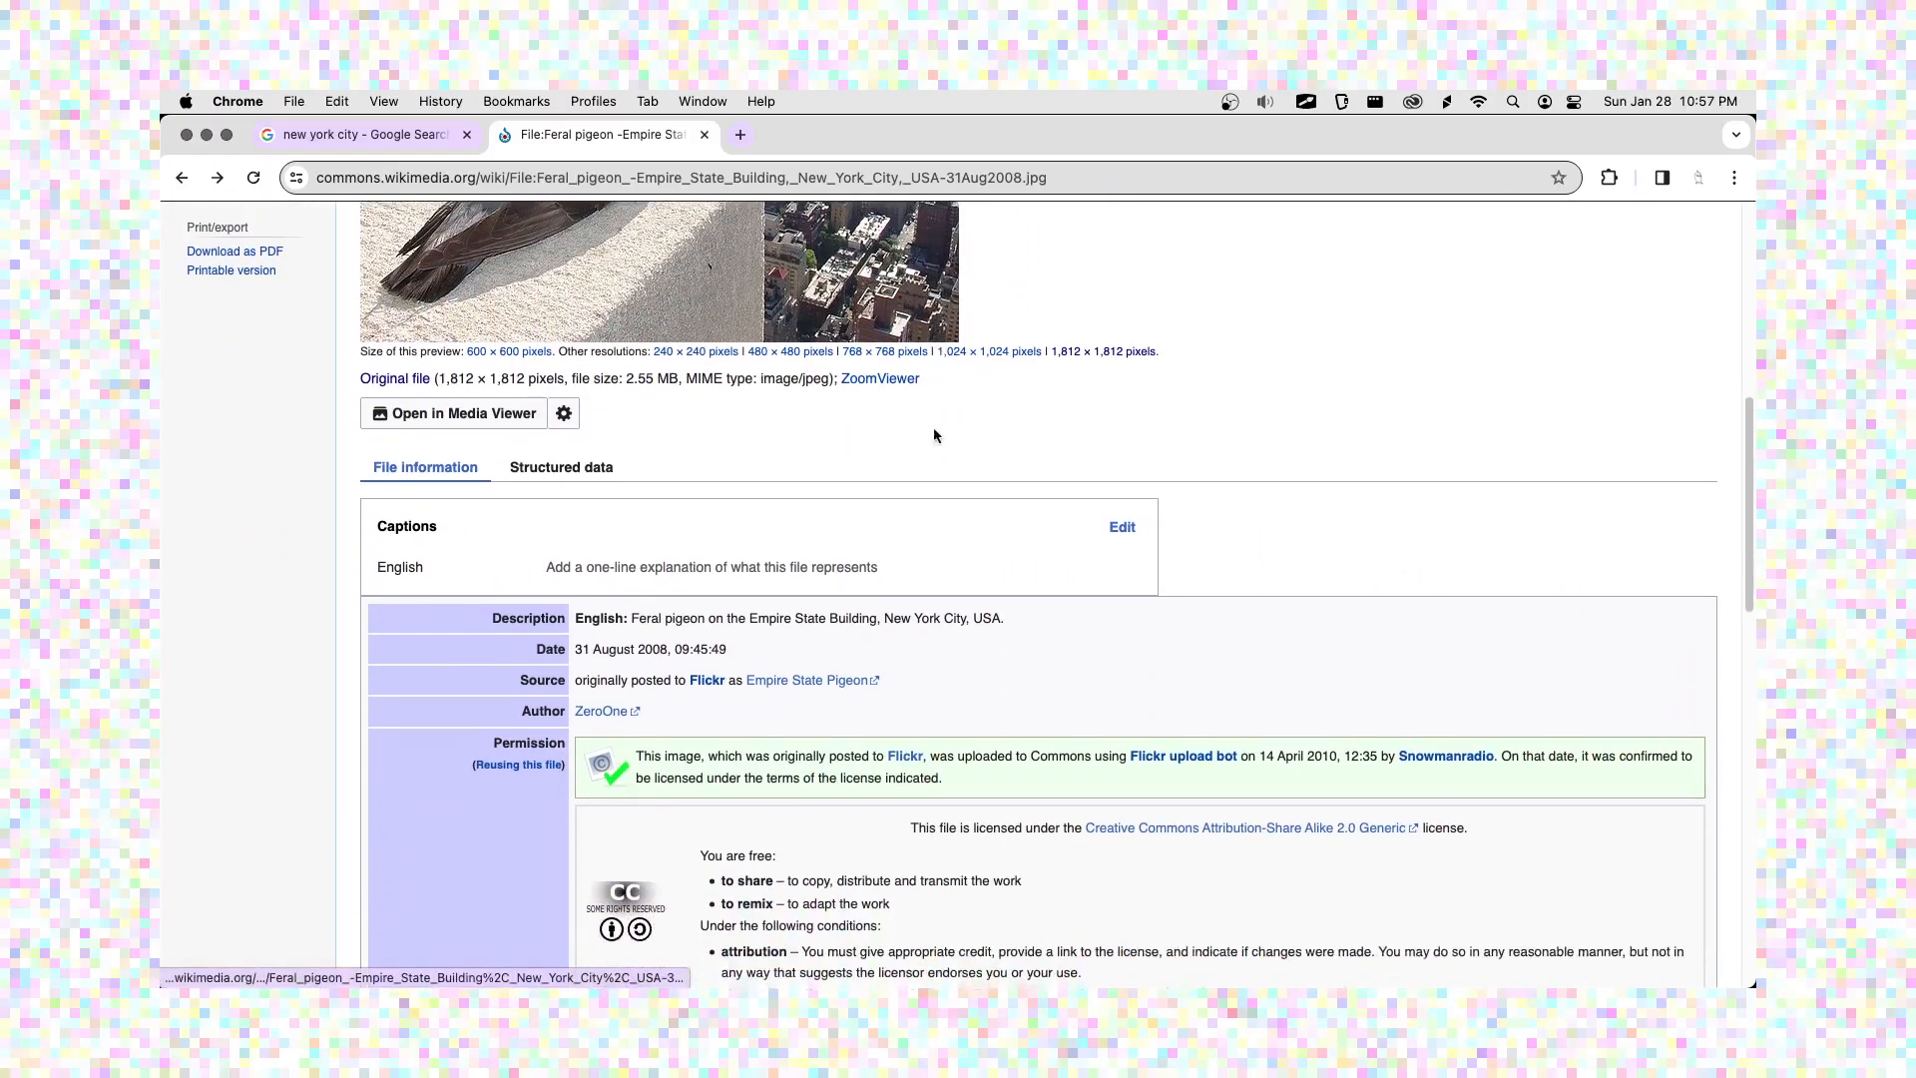
{"action": "left_click_drag", "start_coordinate": [583, 685], "coordinate": [866, 683]}
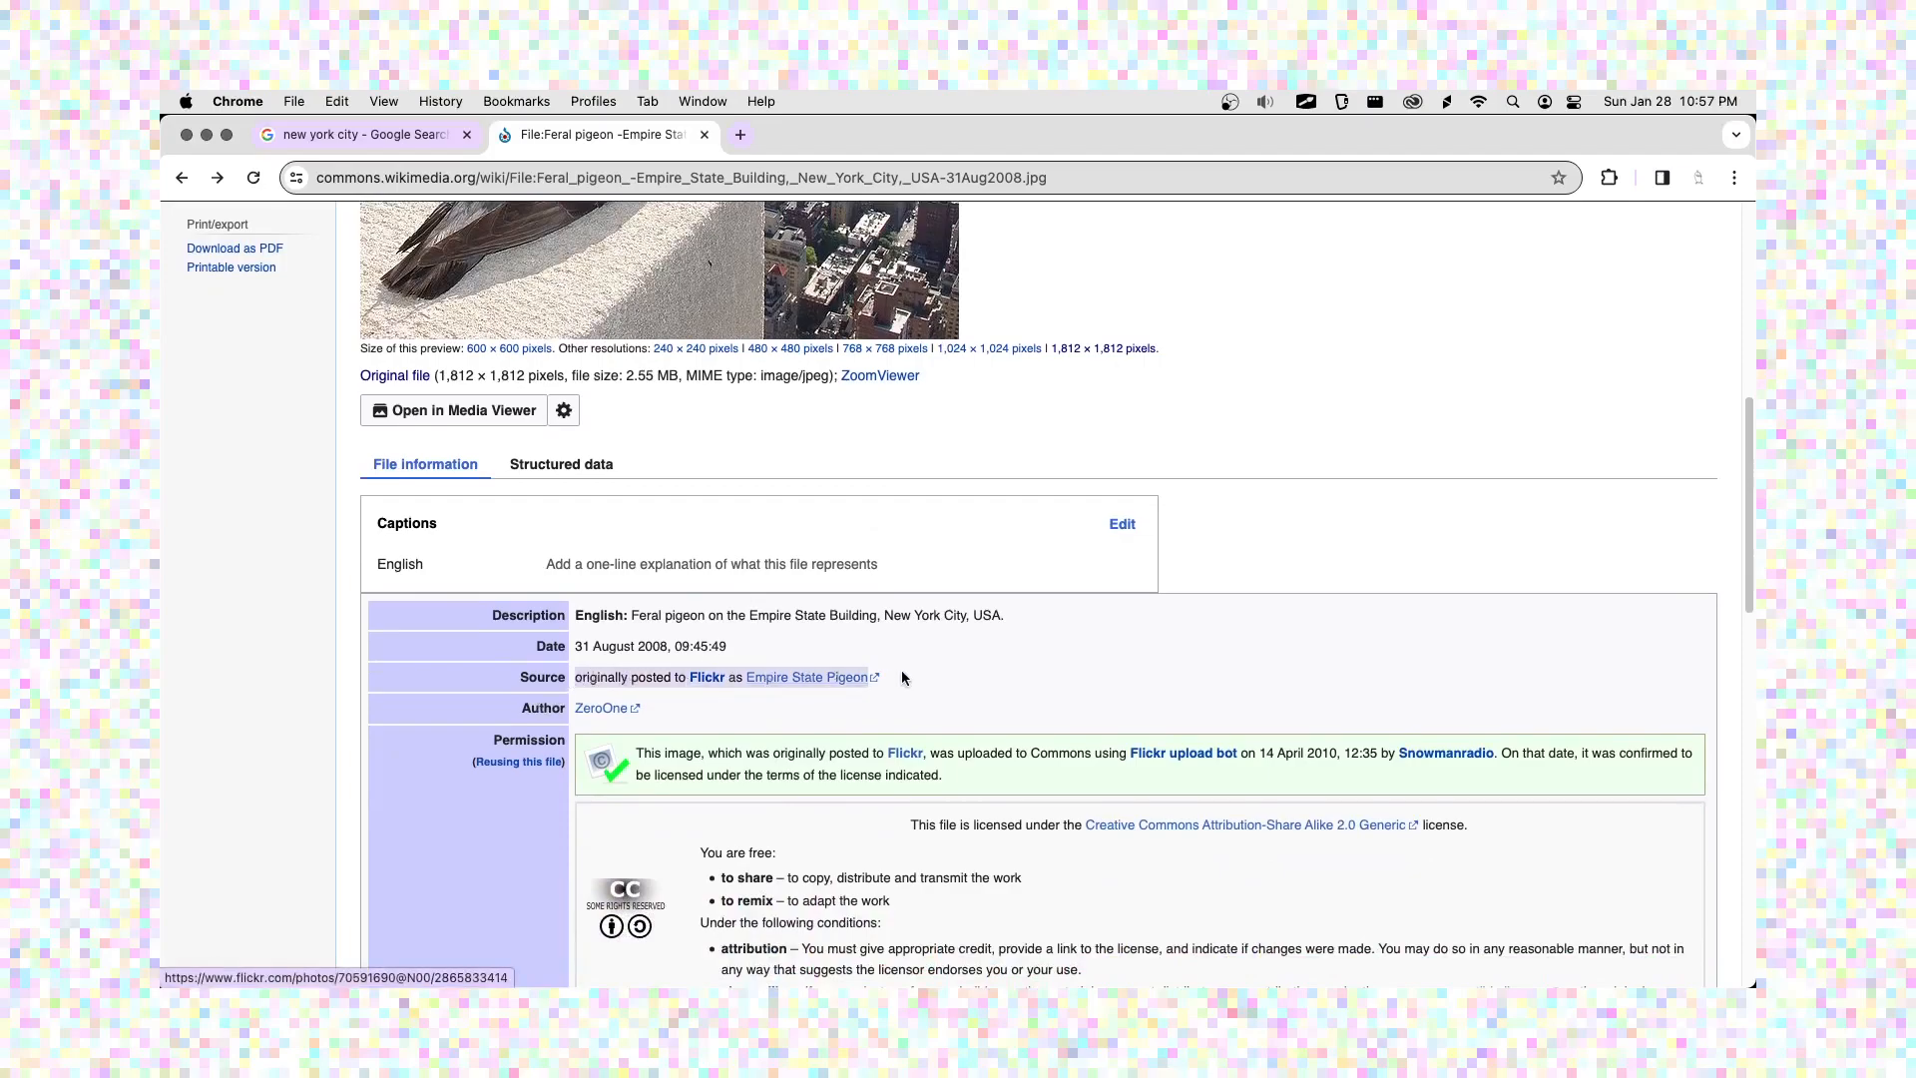
{"action": "left_click", "coordinate": [849, 692]}
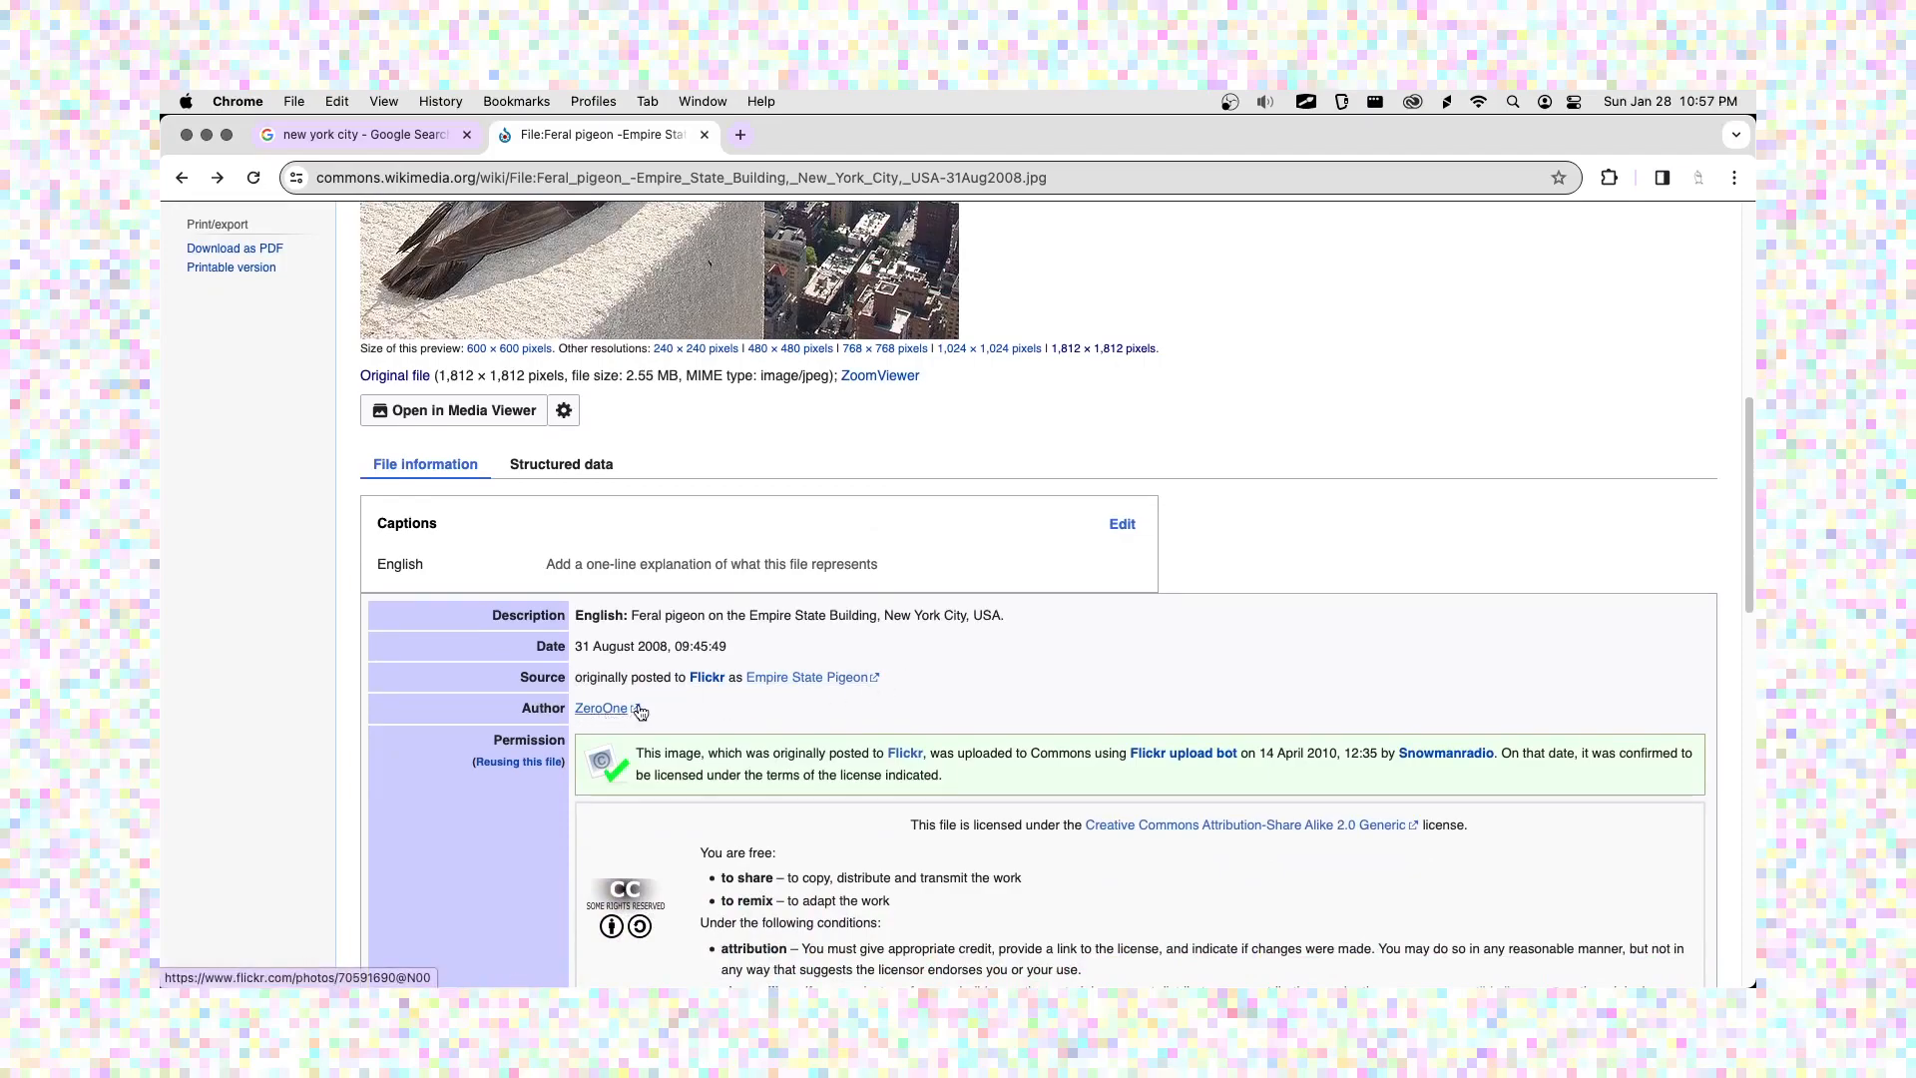
{"action": "scroll", "coordinate": [681, 705], "scroll_direction": "down", "scroll_amount": 3}
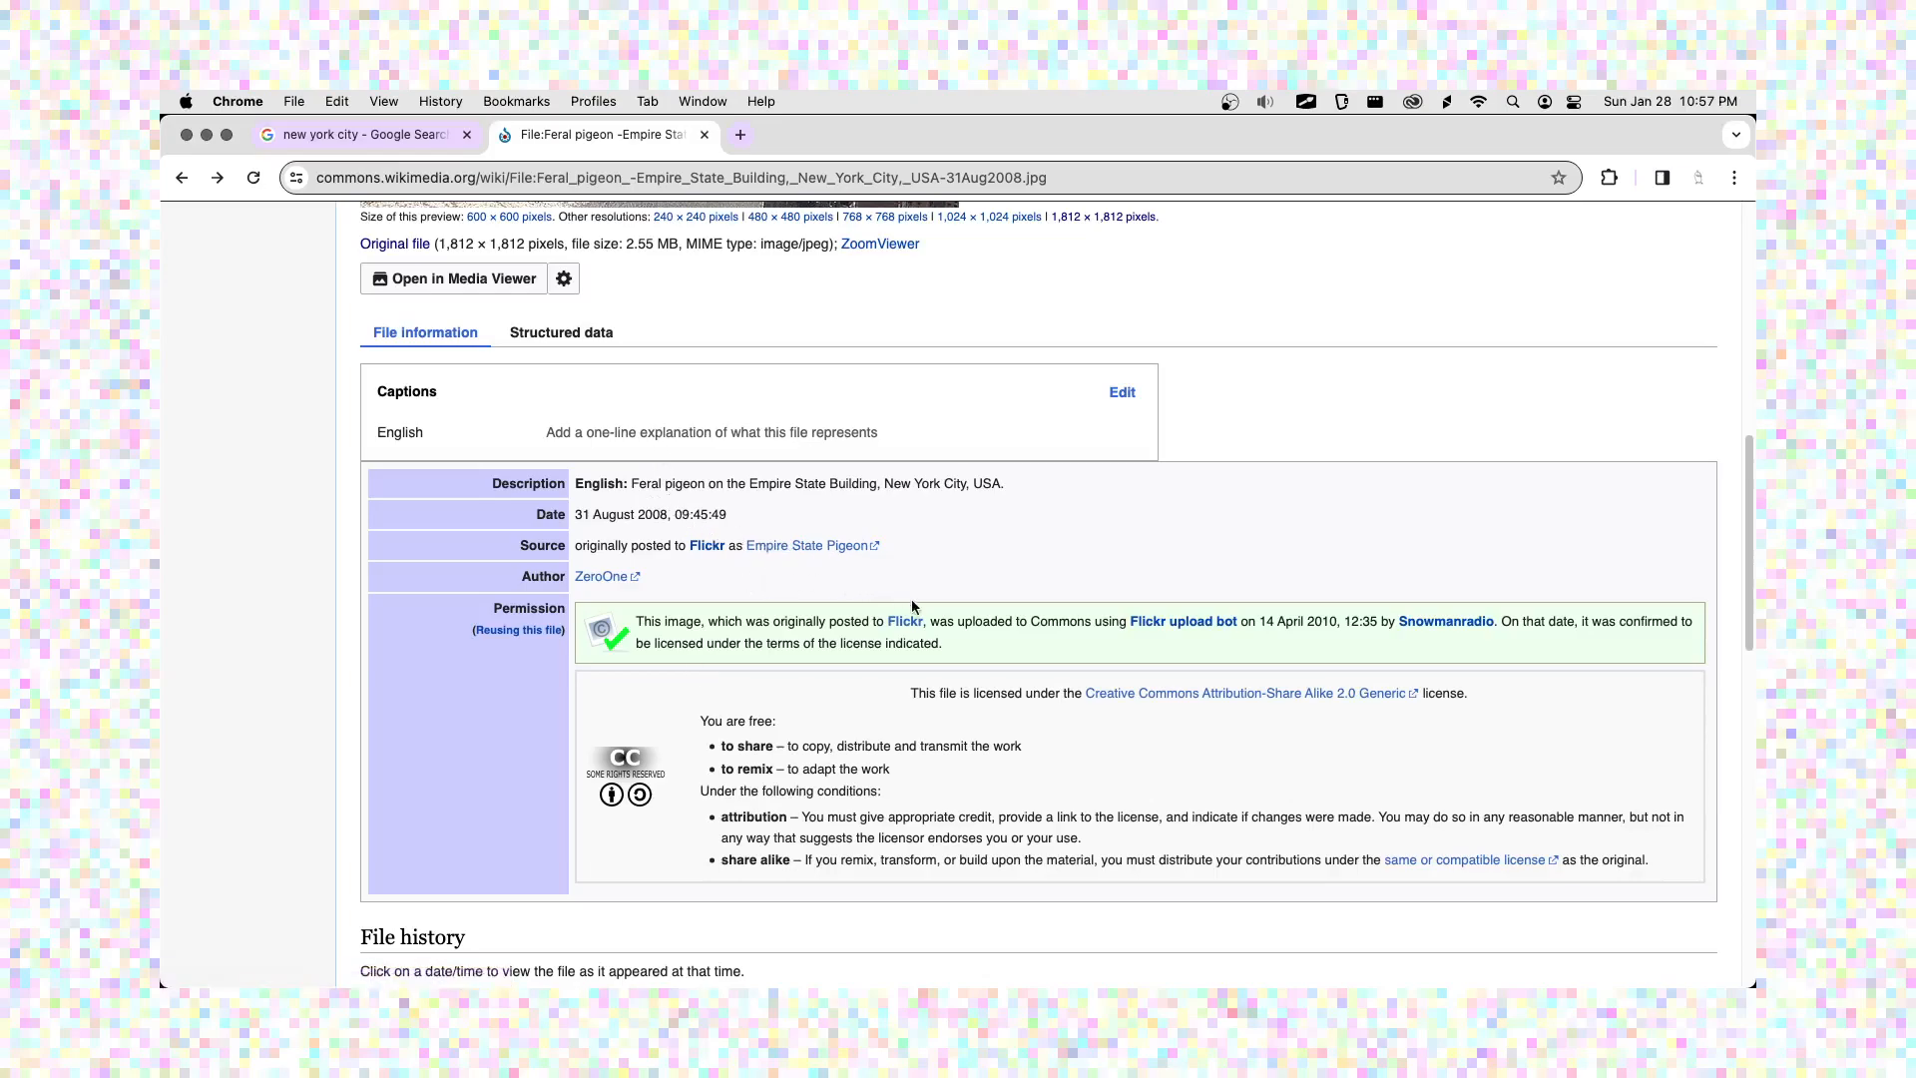
{"action": "left_click_drag", "start_coordinate": [898, 695], "coordinate": [1493, 686]}
{"action": "left_click", "coordinate": [1492, 685]}
{"action": "scroll", "coordinate": [1483, 679], "scroll_direction": "down", "scroll_amount": 1}
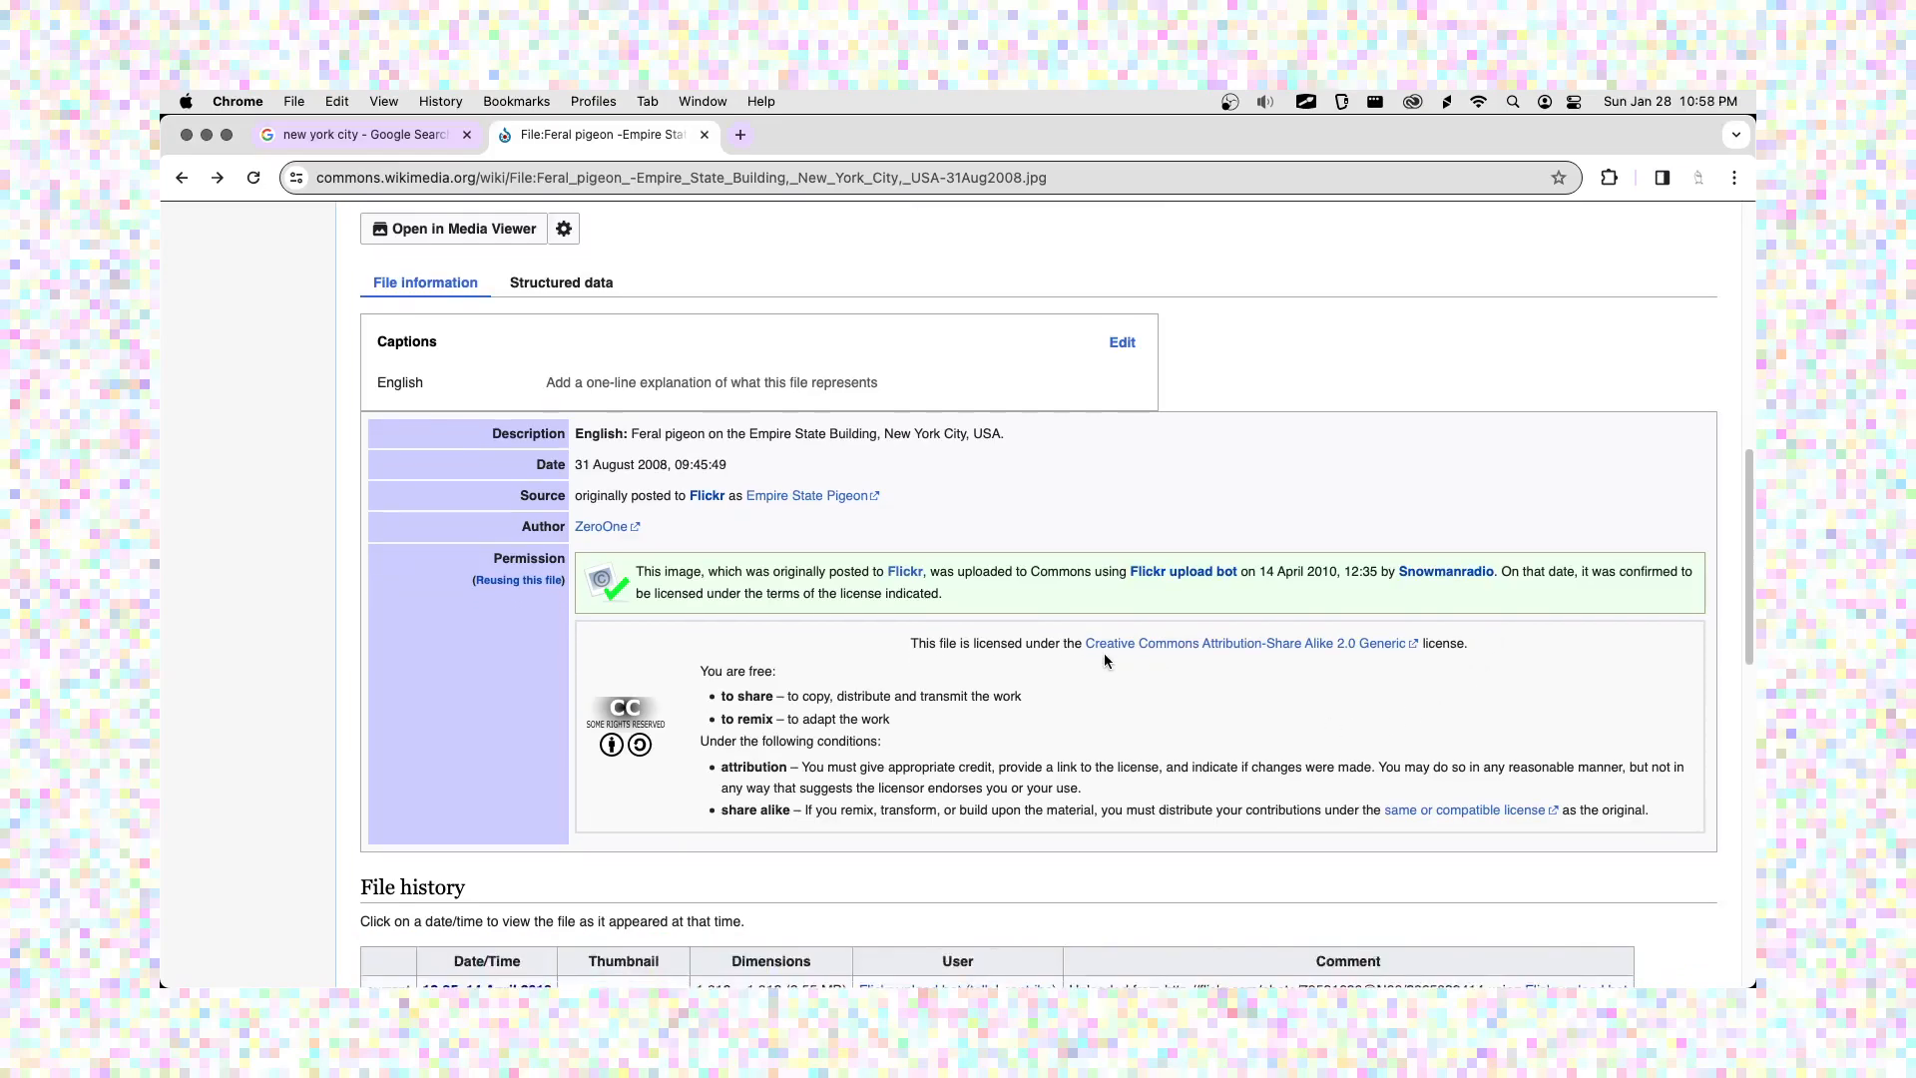
- Open the Creative Commons Attribution-Share Alike 2.0 Generic license and examine the BY and SA parts of the deed's title
{"action": "left_click", "coordinate": [1238, 644]}
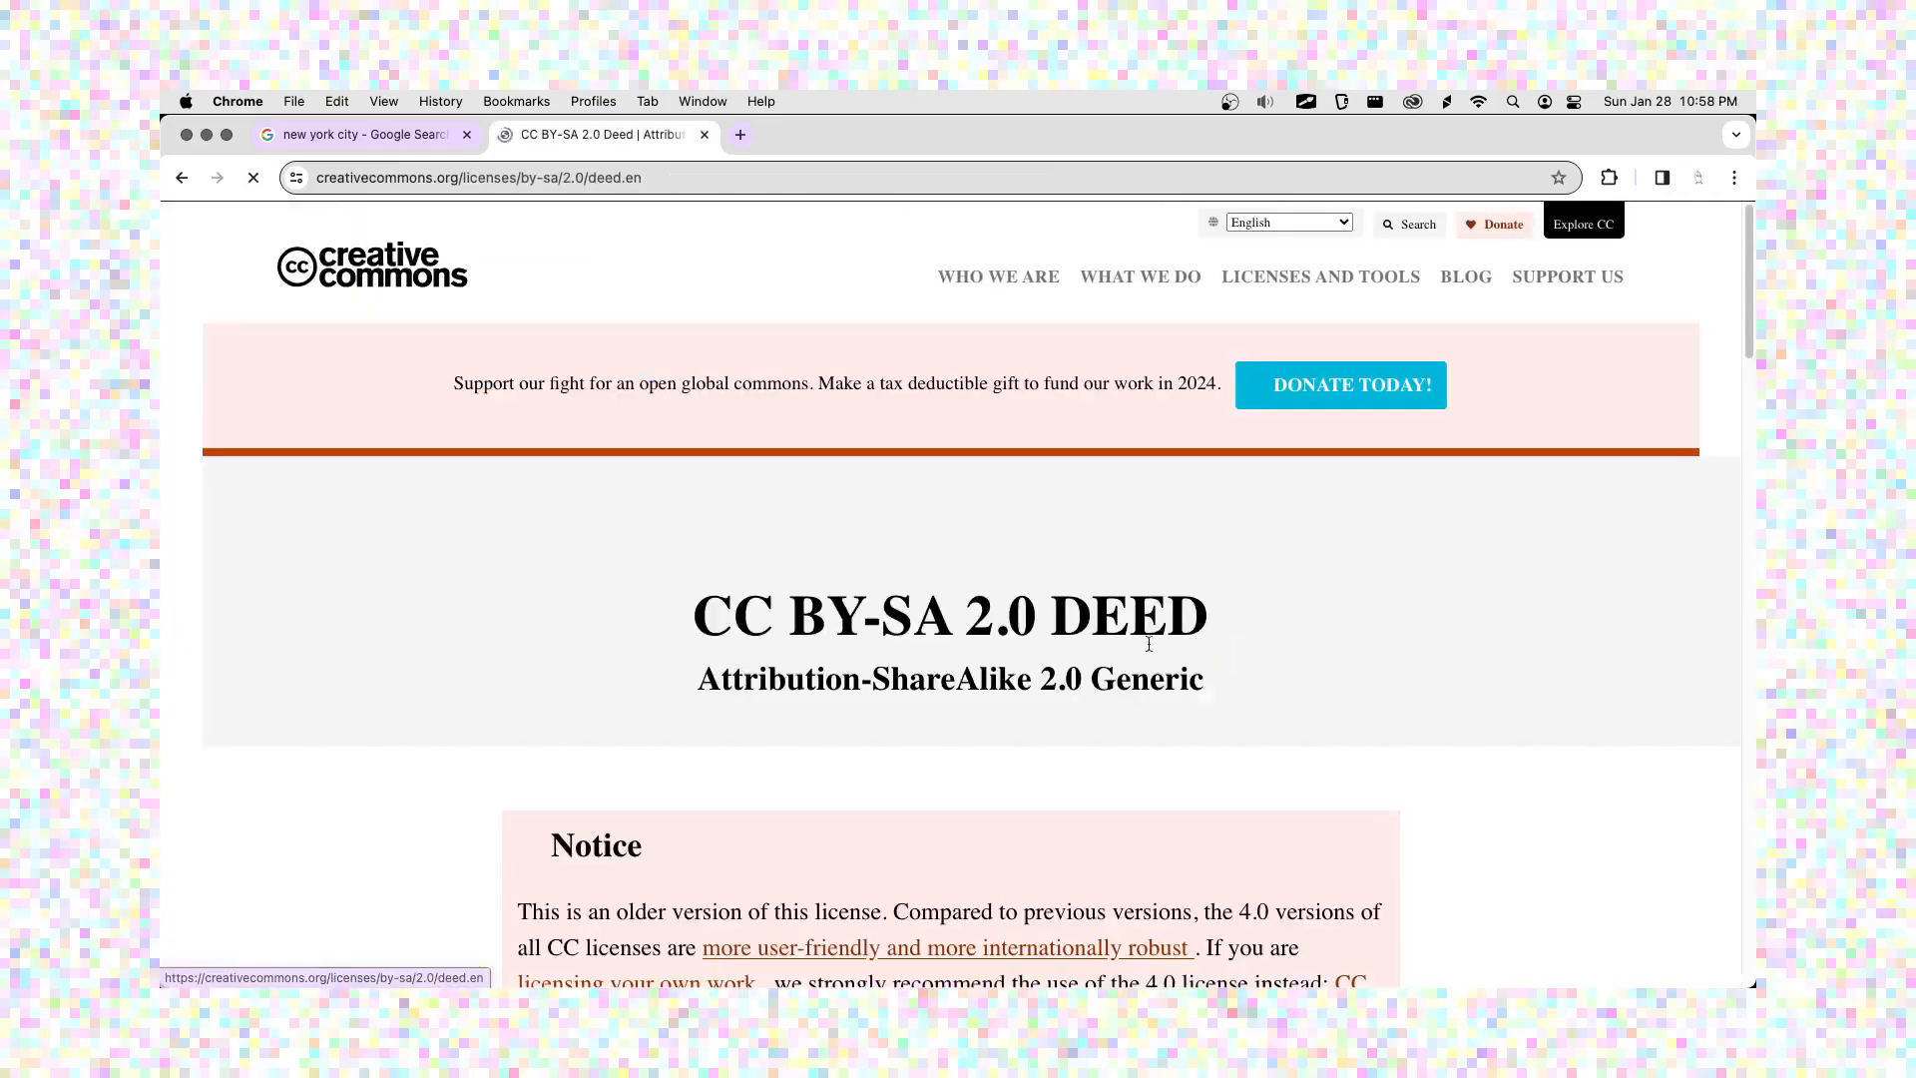
{"action": "scroll", "coordinate": [648, 565], "scroll_direction": "down", "scroll_amount": 3}
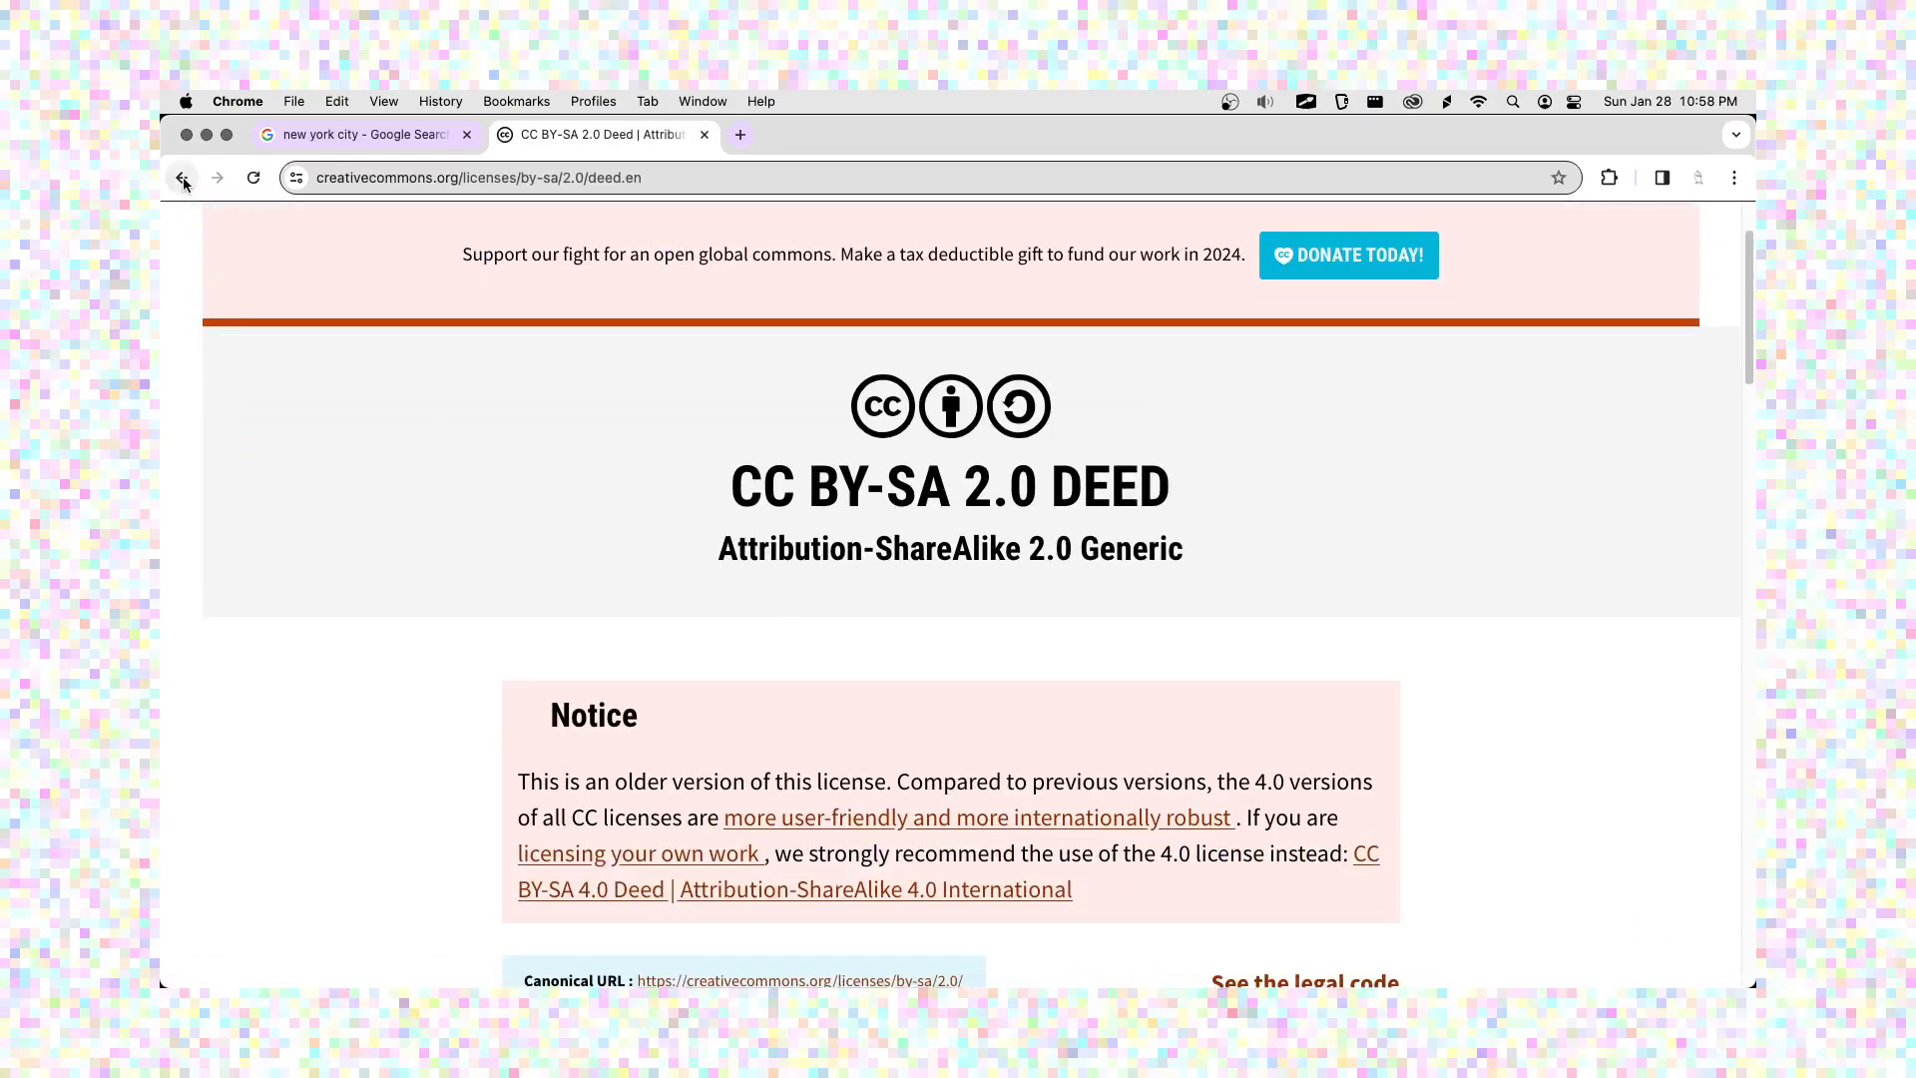
{"action": "scroll", "coordinate": [400, 374], "scroll_direction": "down", "scroll_amount": 4}
{"action": "scroll", "coordinate": [399, 374], "scroll_direction": "up", "scroll_amount": 5}
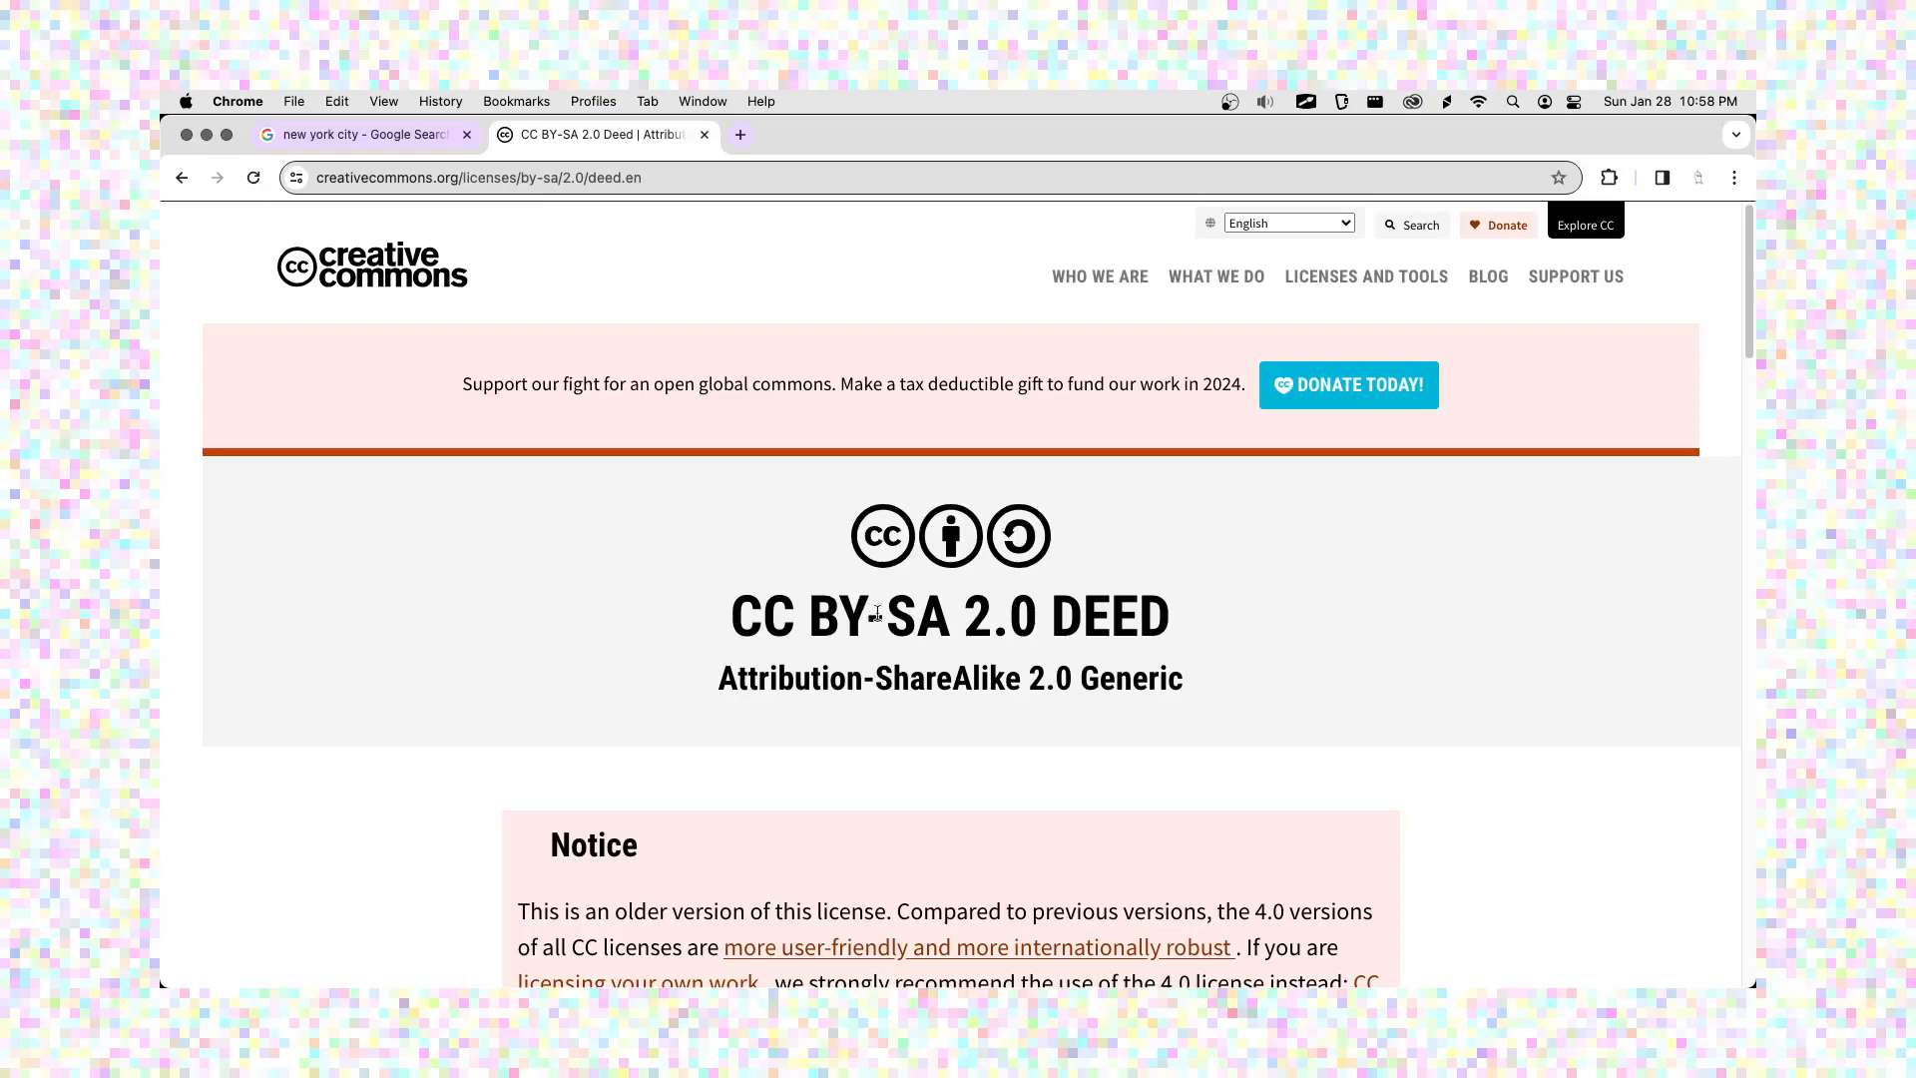
{"action": "double_click", "coordinate": [836, 633]}
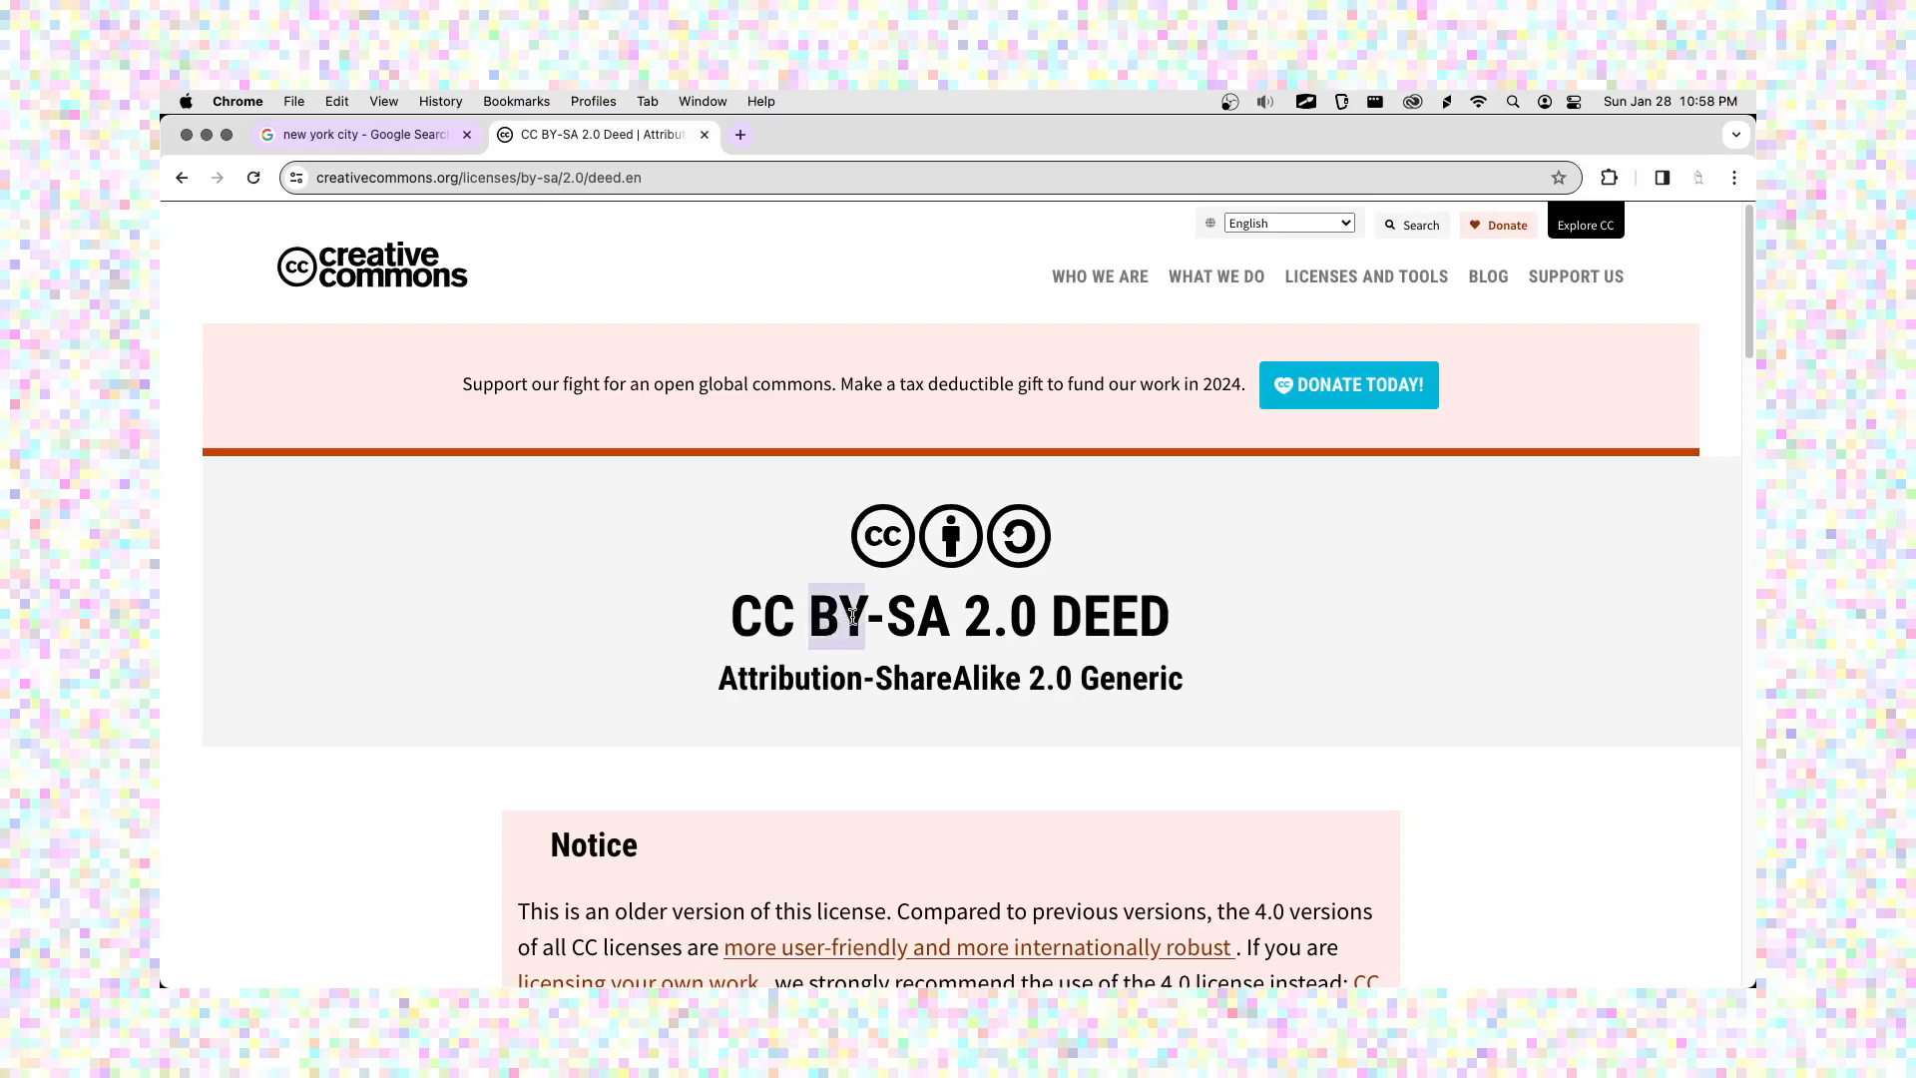
{"action": "left_click", "coordinate": [867, 628]}
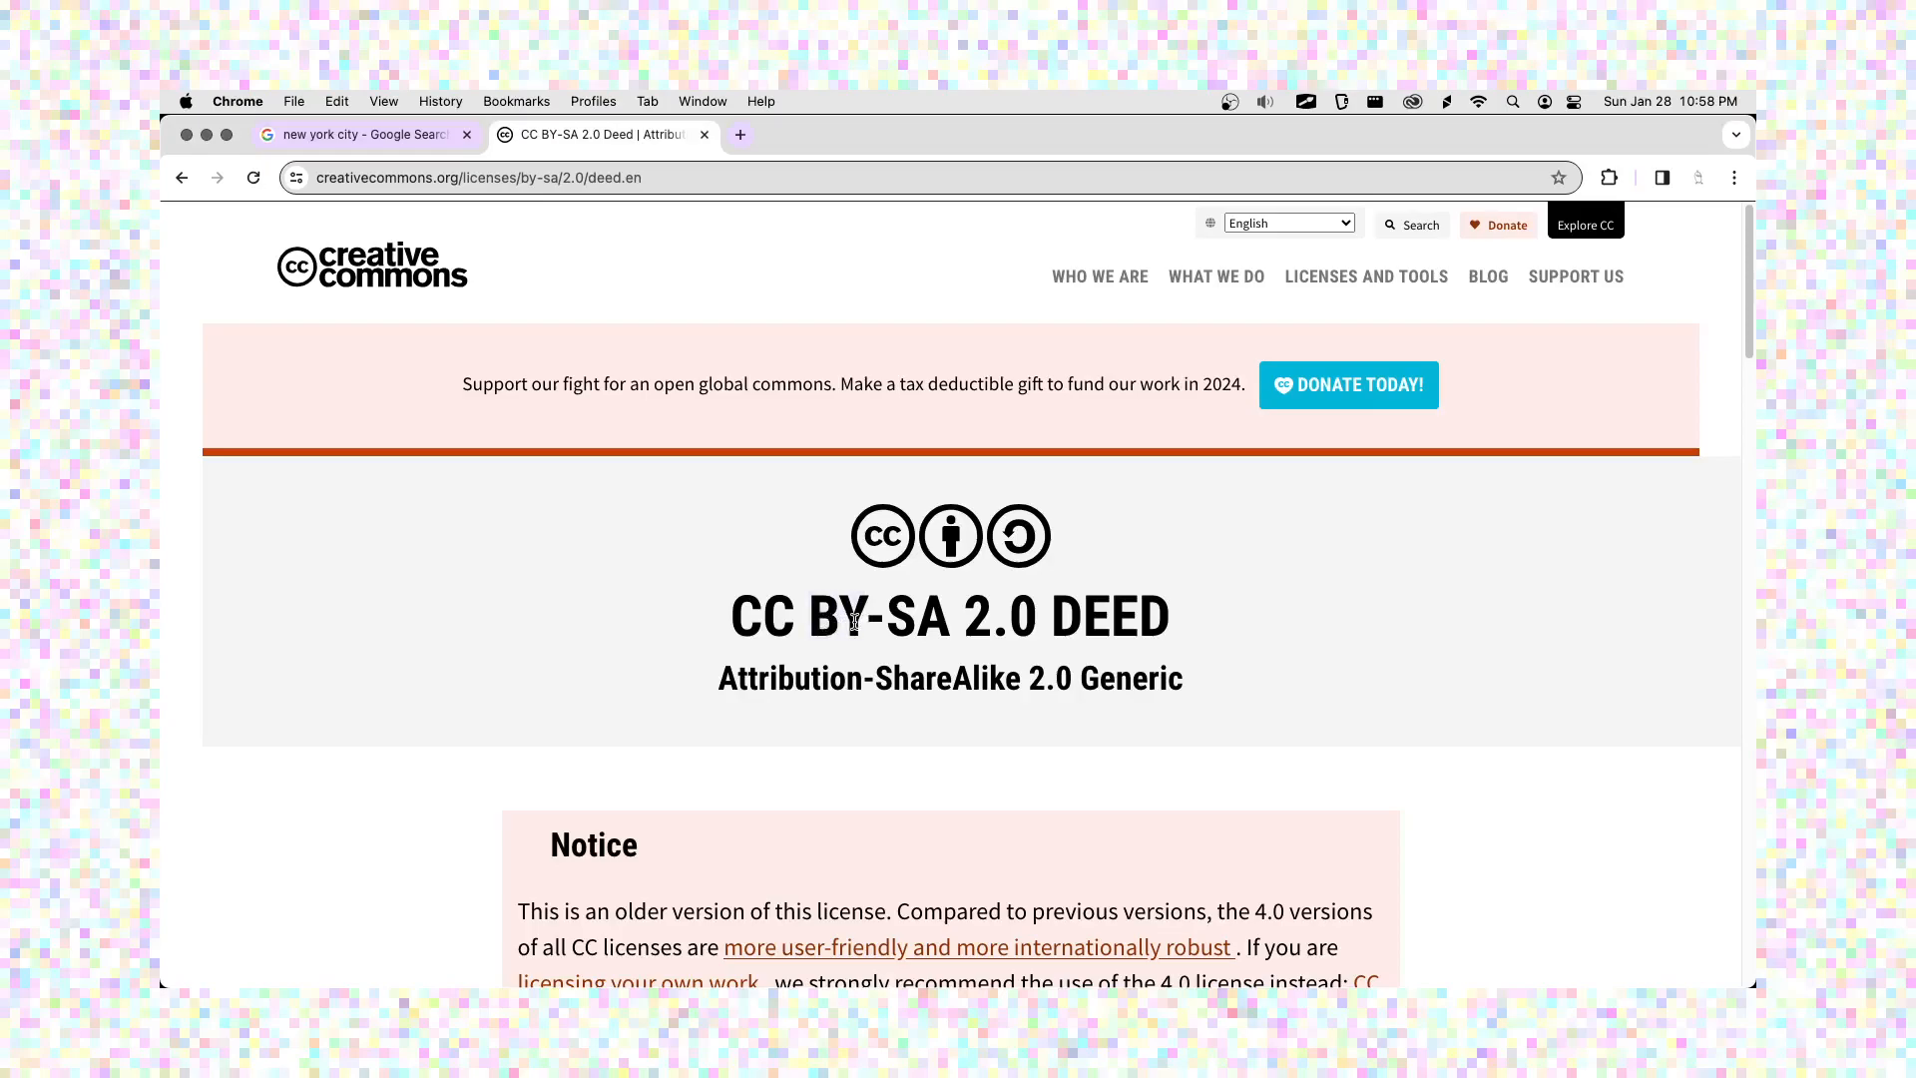
{"action": "left_click_drag", "start_coordinate": [888, 621], "coordinate": [948, 621]}
{"action": "scroll", "coordinate": [818, 643], "scroll_direction": "down", "scroll_amount": 3}
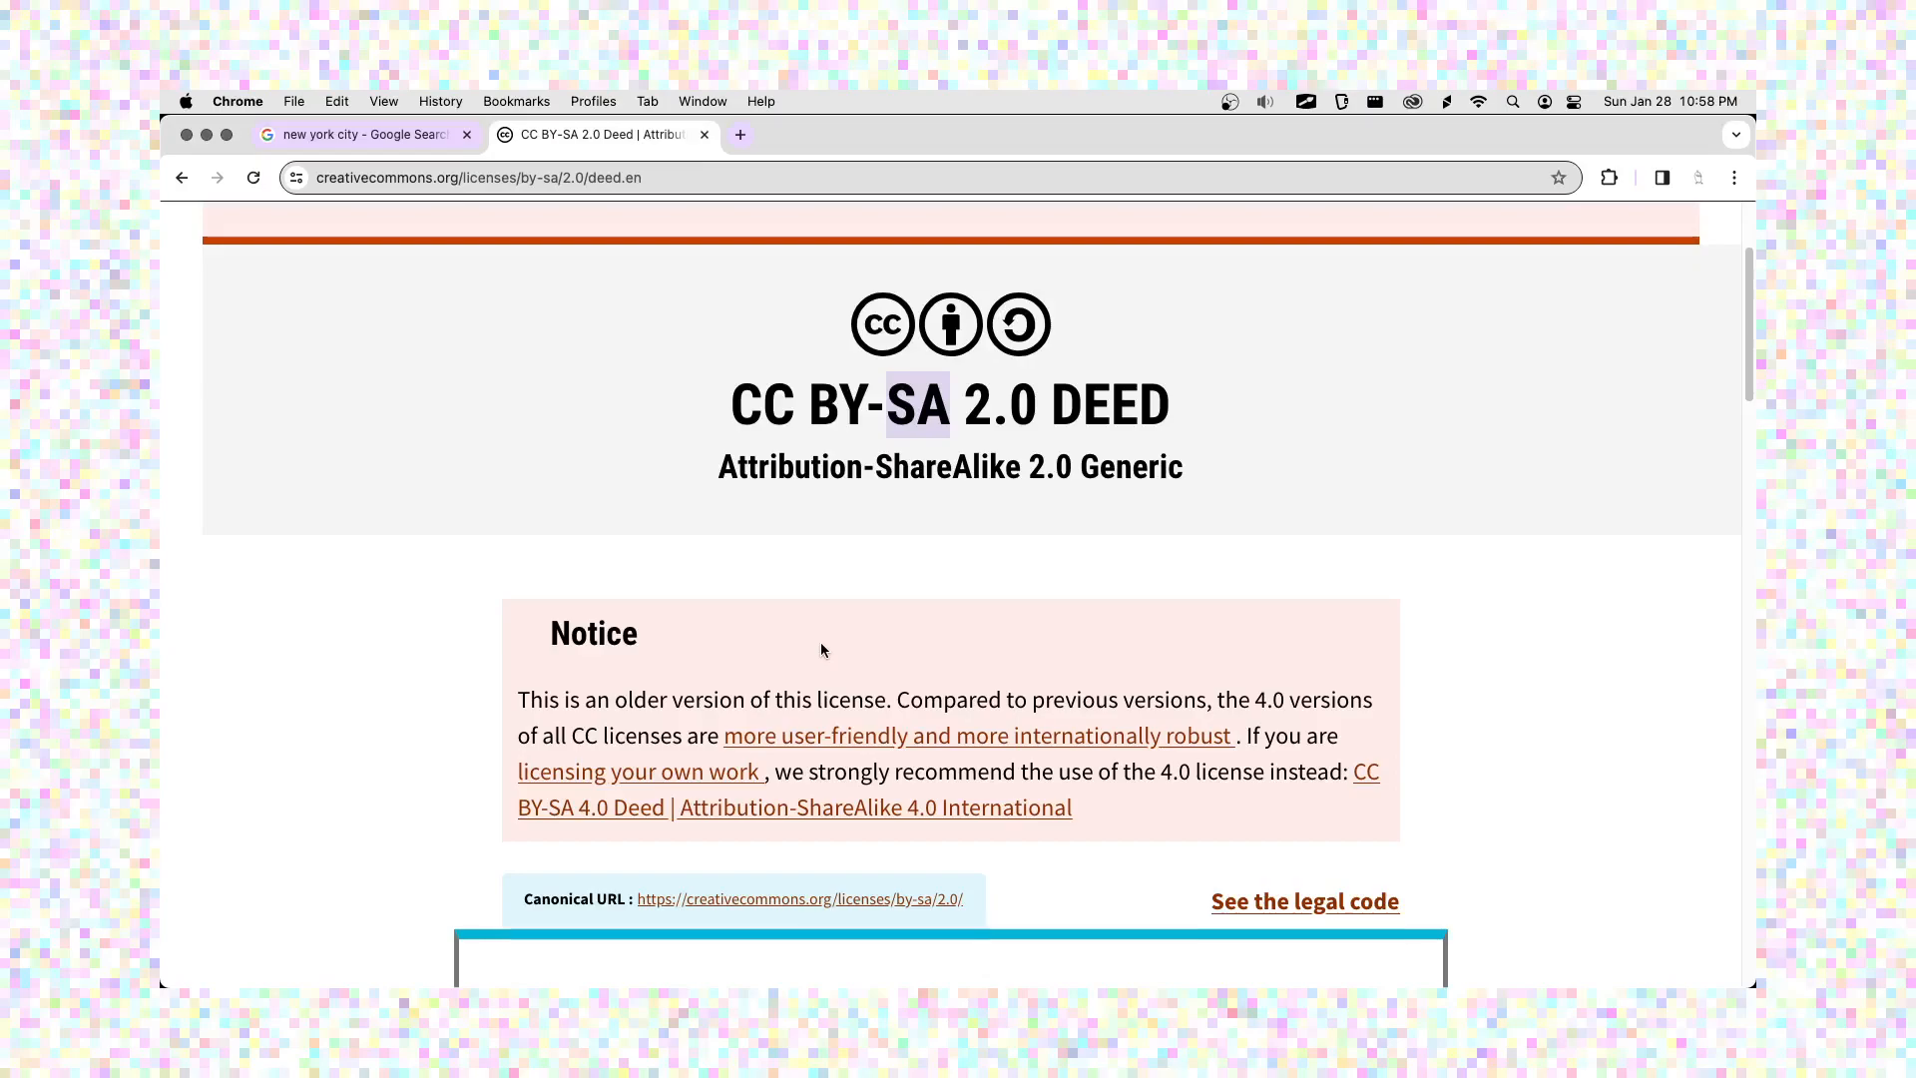
- Review the deed's permission to share and adapt, its attribution and share-alike terms, and its notices
{"action": "scroll", "coordinate": [821, 650], "scroll_direction": "down", "scroll_amount": 6}
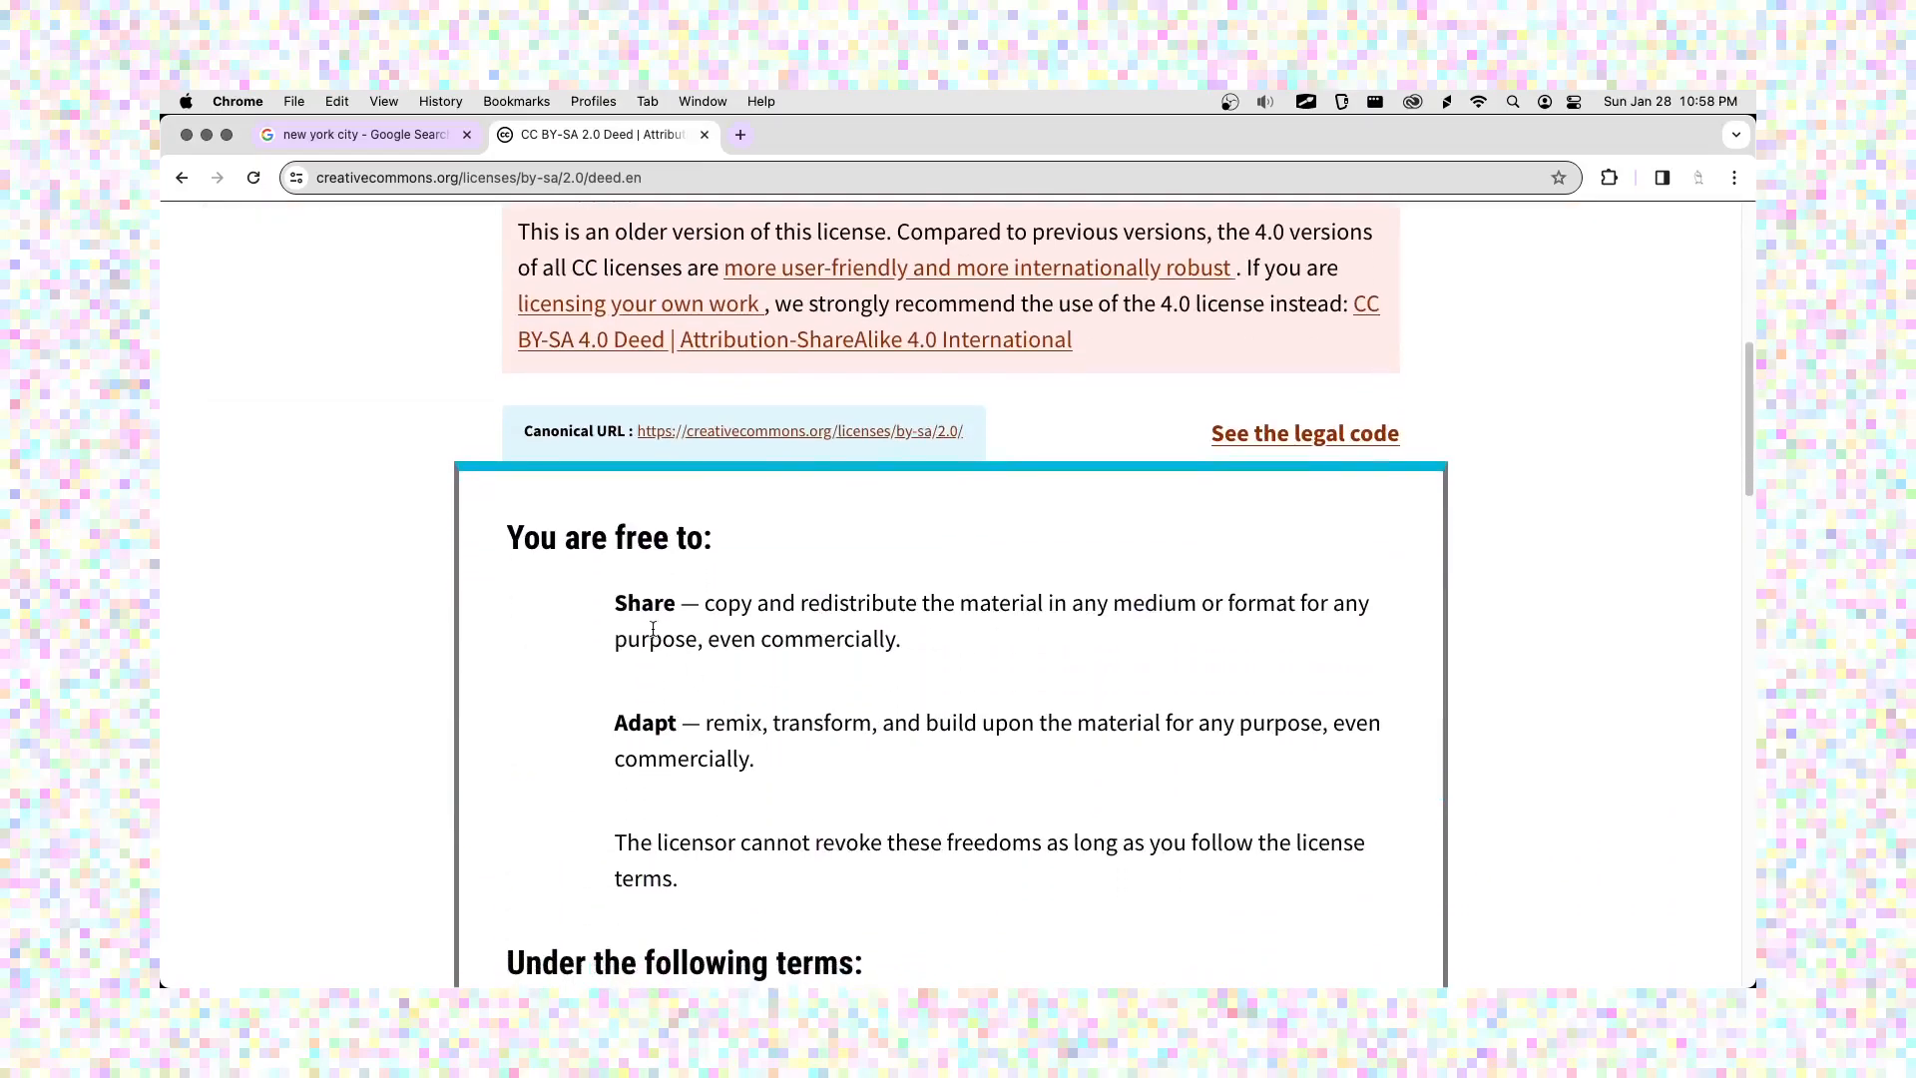
{"action": "left_click_drag", "start_coordinate": [618, 605], "coordinate": [898, 641]}
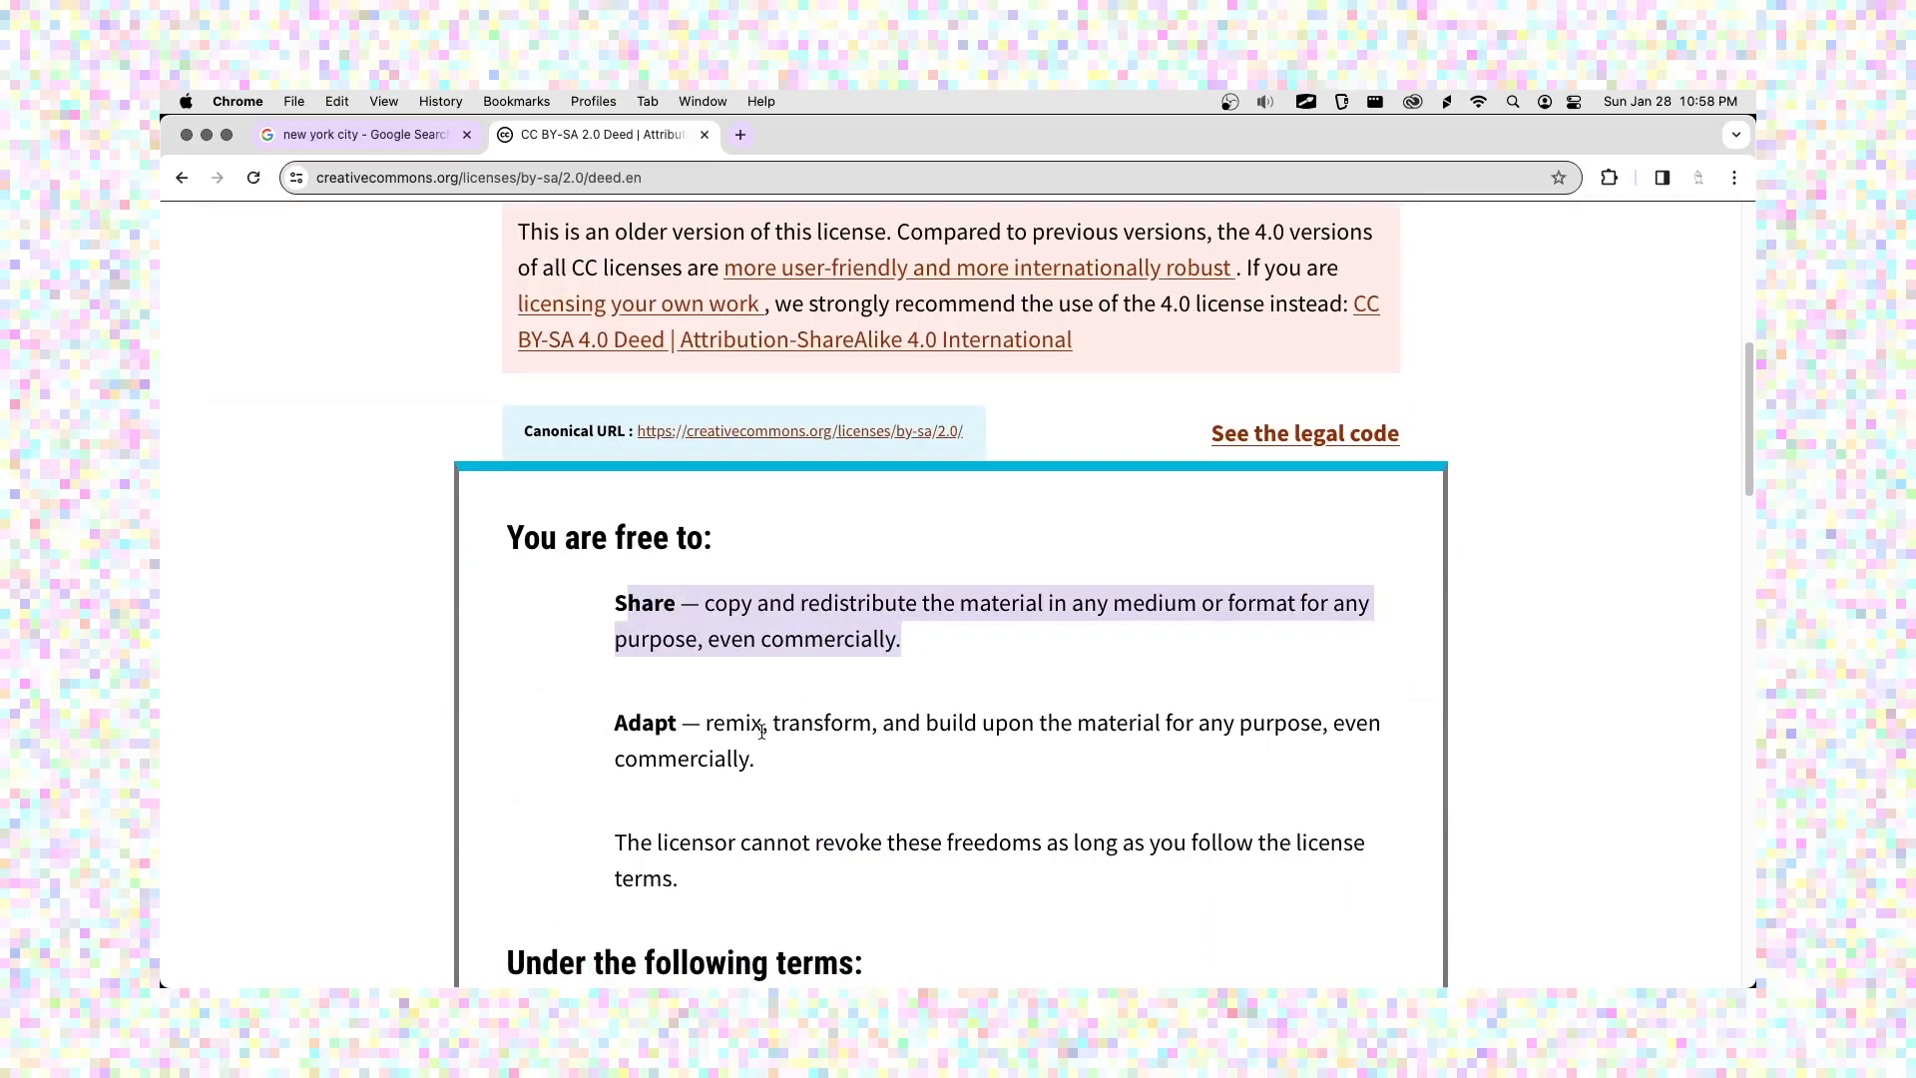
{"action": "scroll", "coordinate": [760, 732], "scroll_direction": "down", "scroll_amount": 4}
{"action": "left_click_drag", "start_coordinate": [615, 623], "coordinate": [1324, 701]}
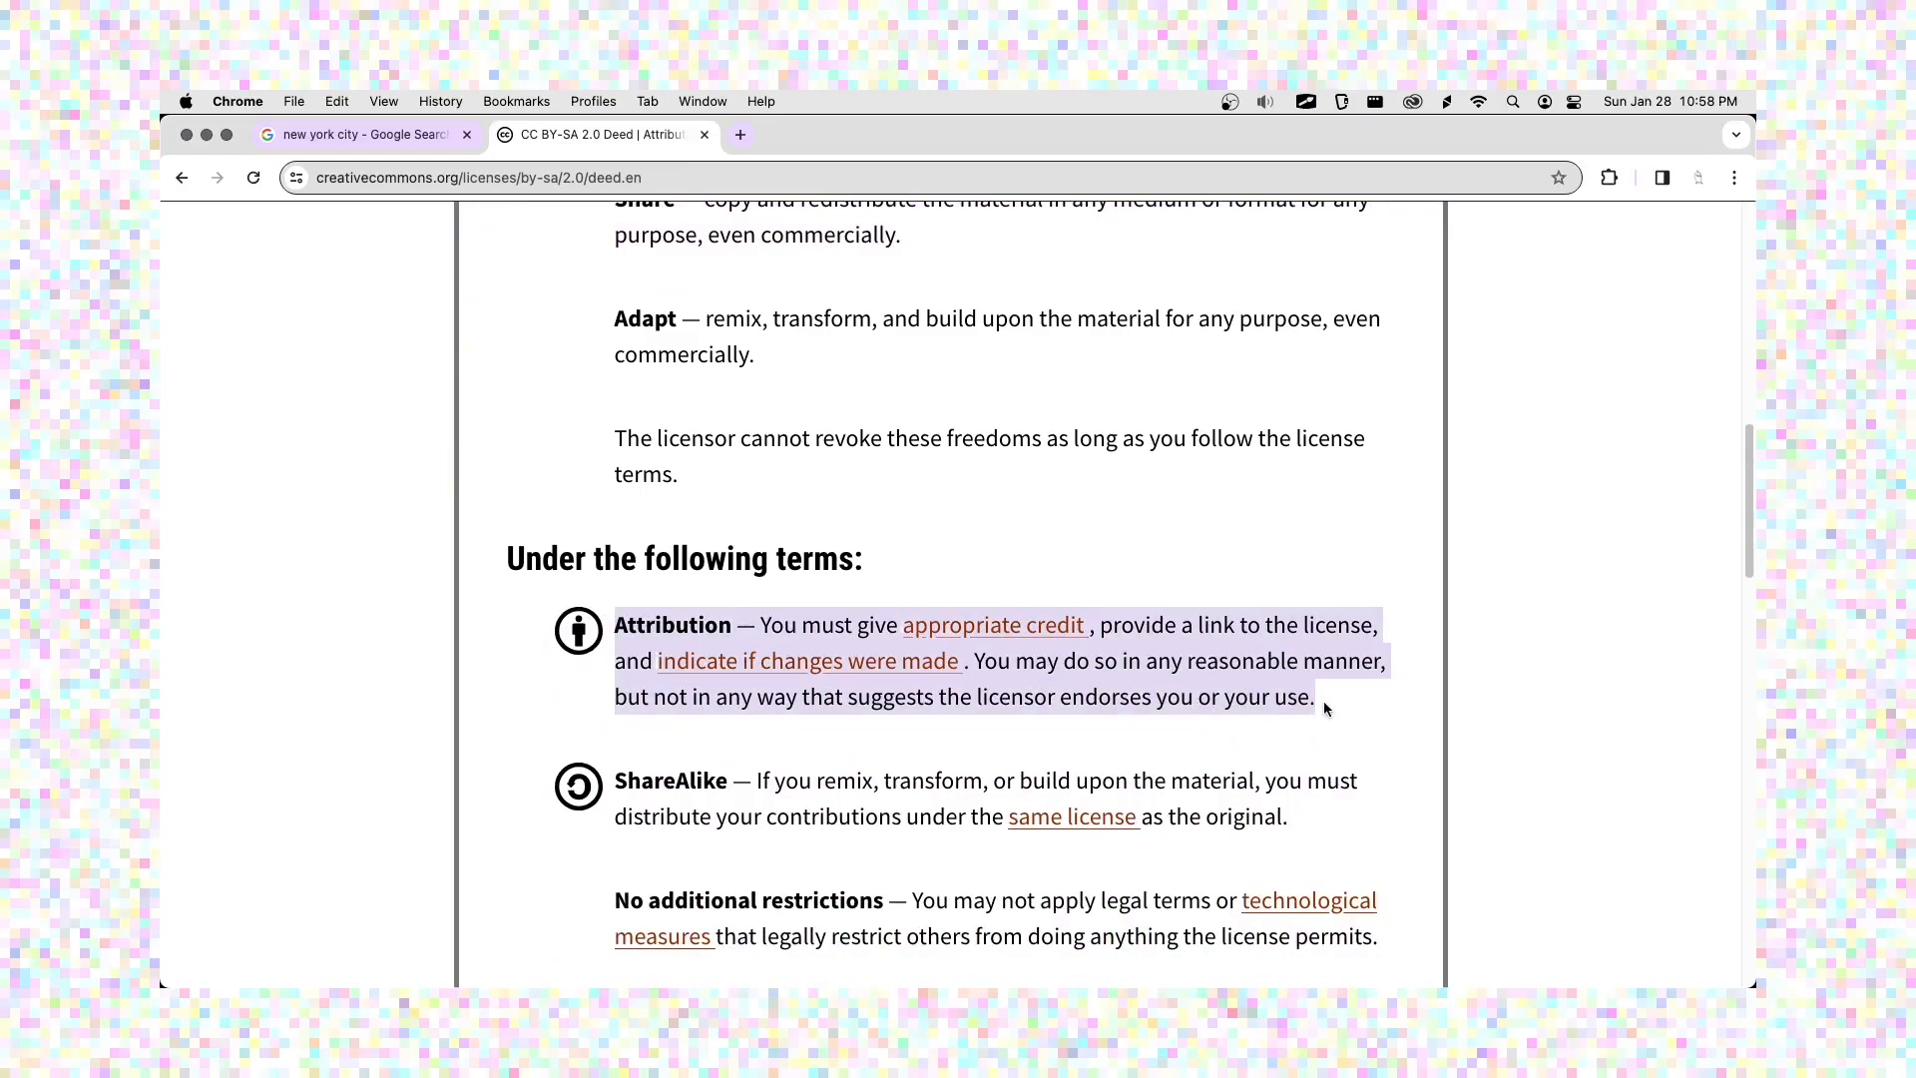
{"action": "scroll", "coordinate": [1323, 700], "scroll_direction": "down", "scroll_amount": 1}
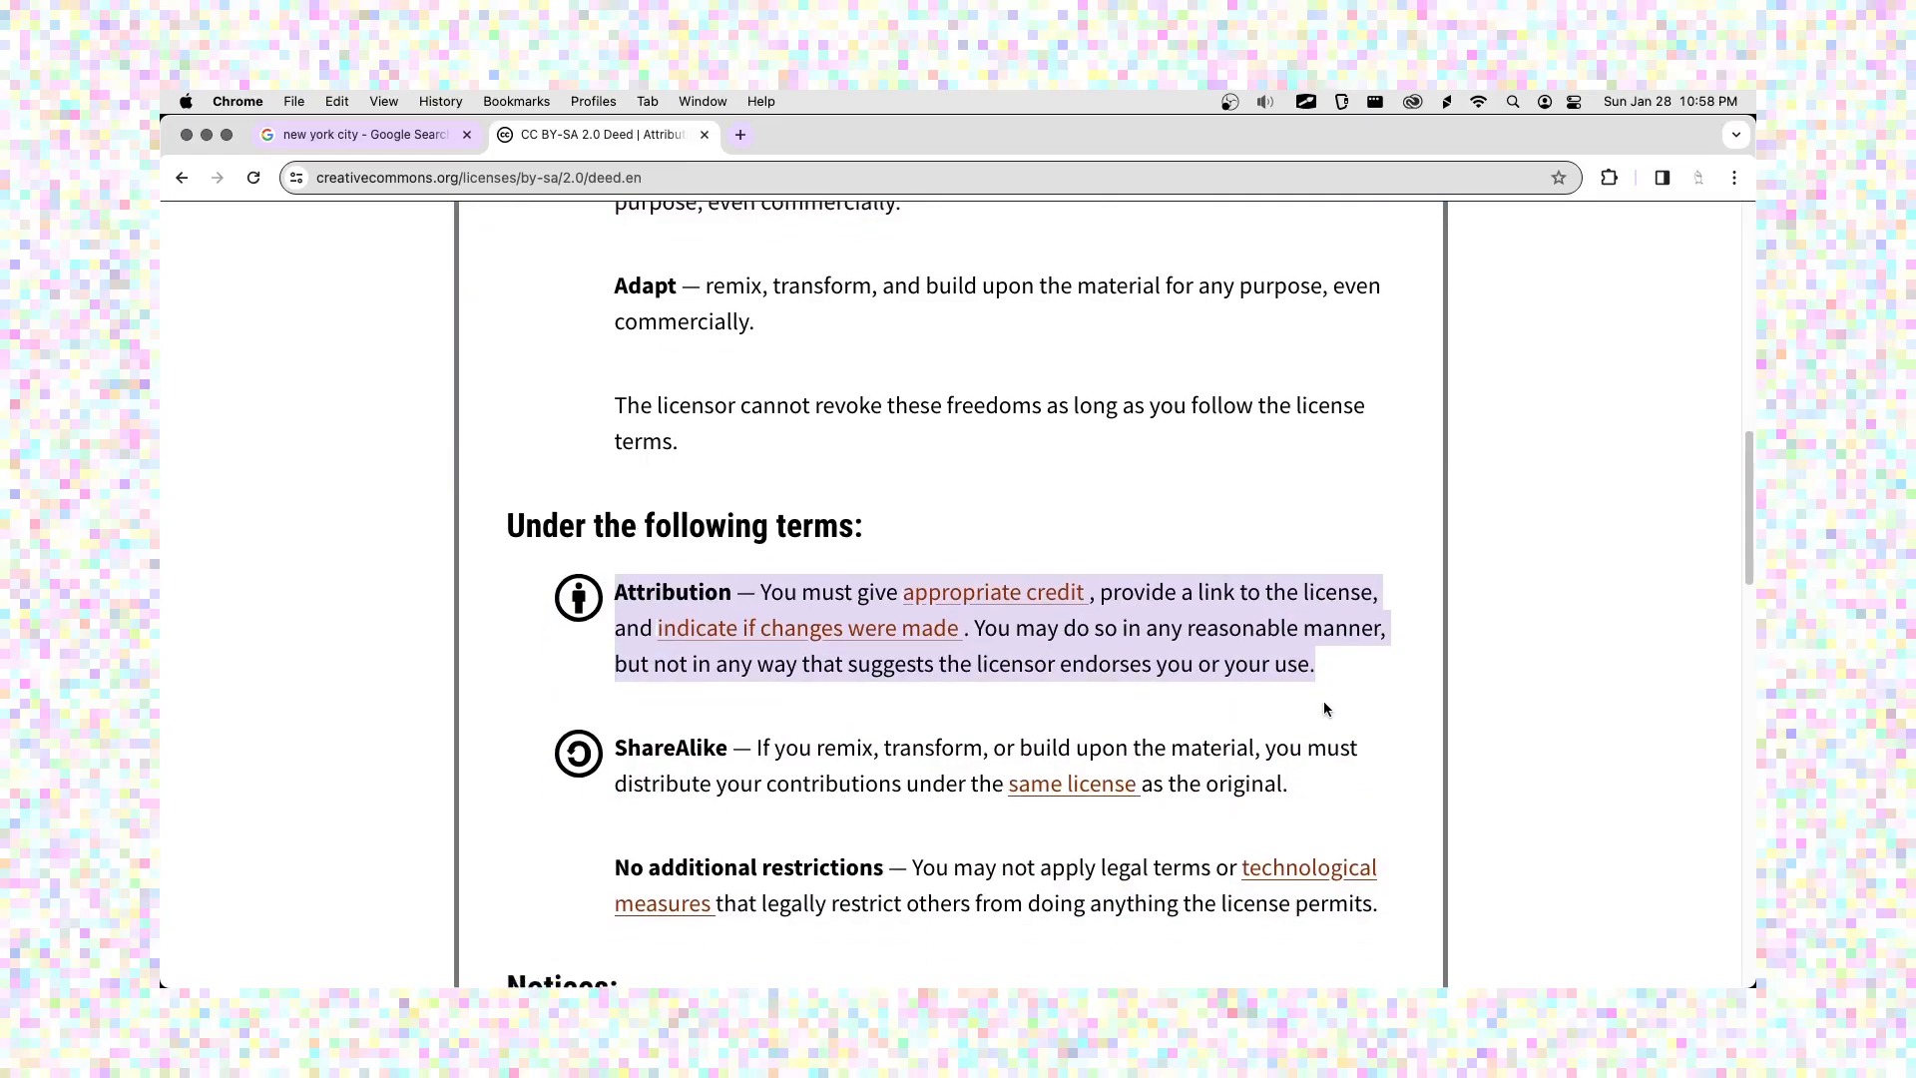
{"action": "scroll", "coordinate": [1323, 700], "scroll_direction": "down", "scroll_amount": 2}
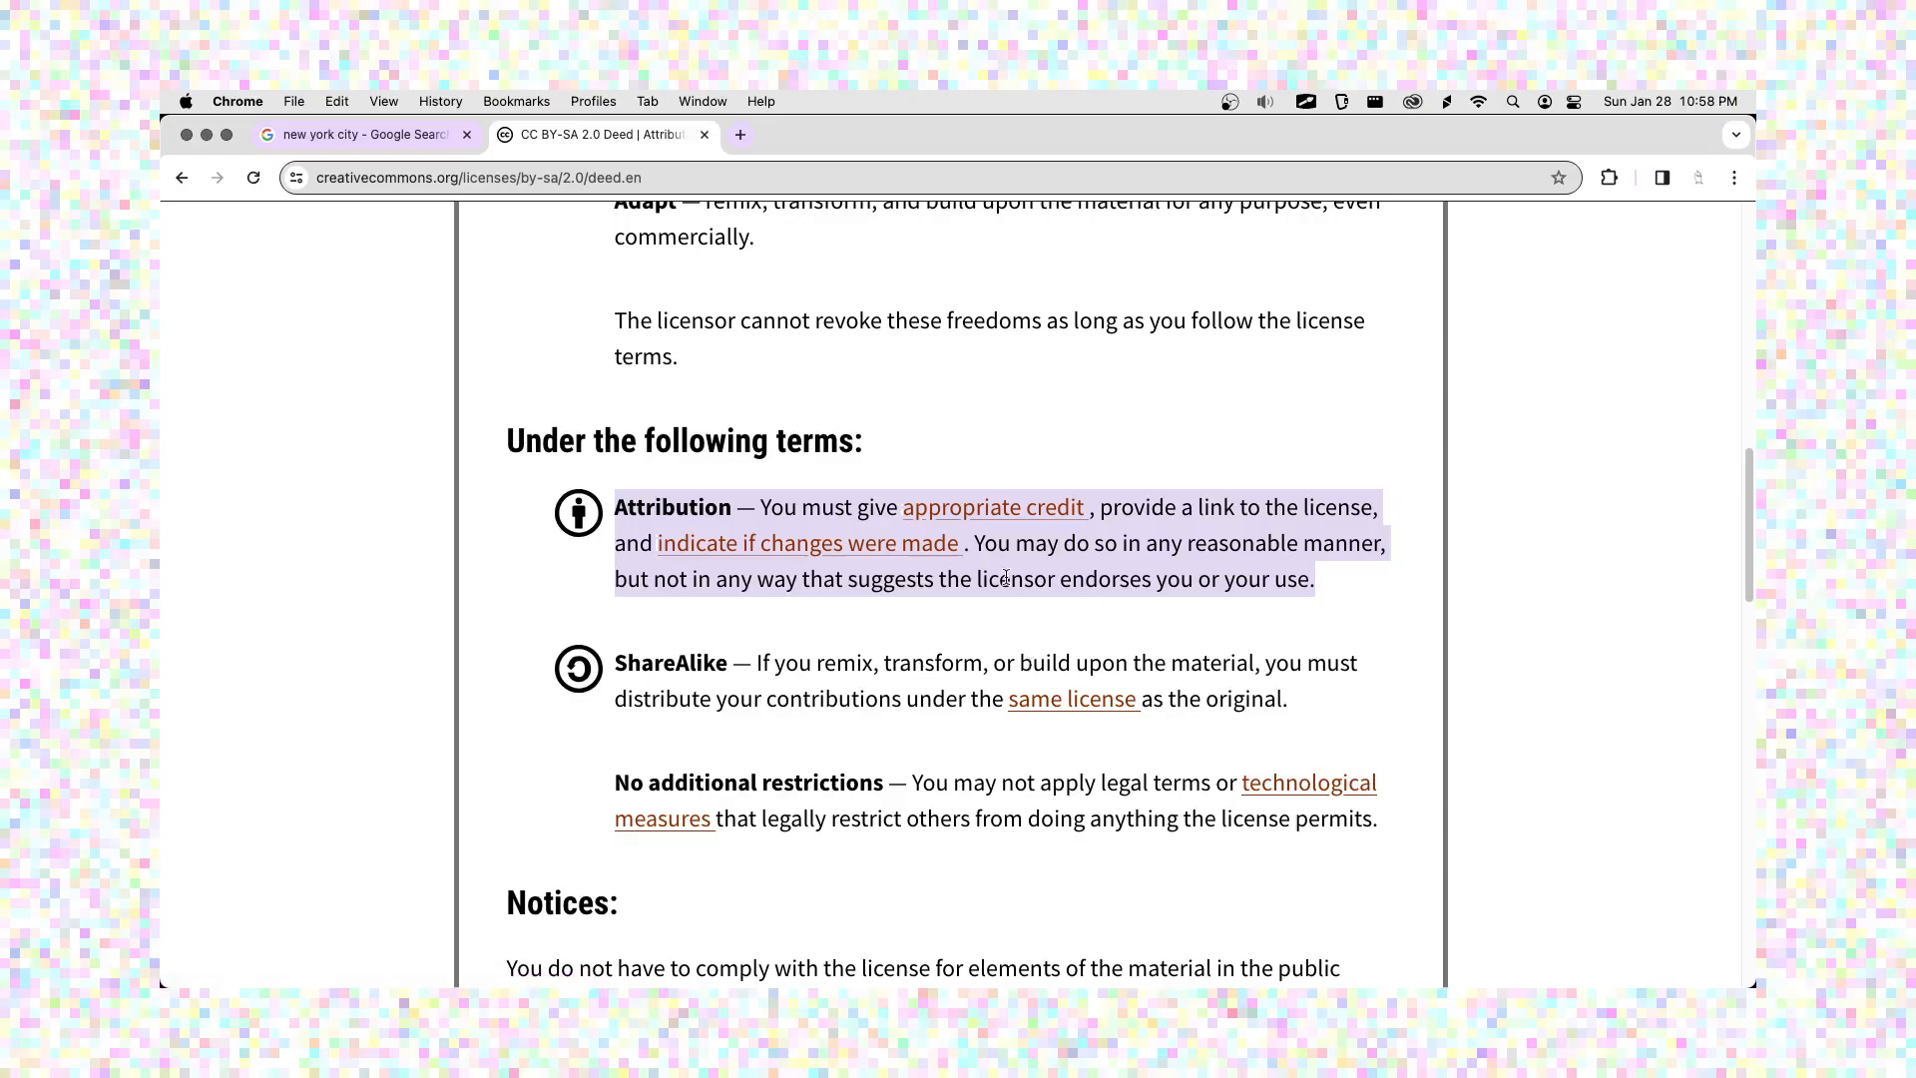
{"action": "scroll", "coordinate": [883, 612], "scroll_direction": "down", "scroll_amount": 5}
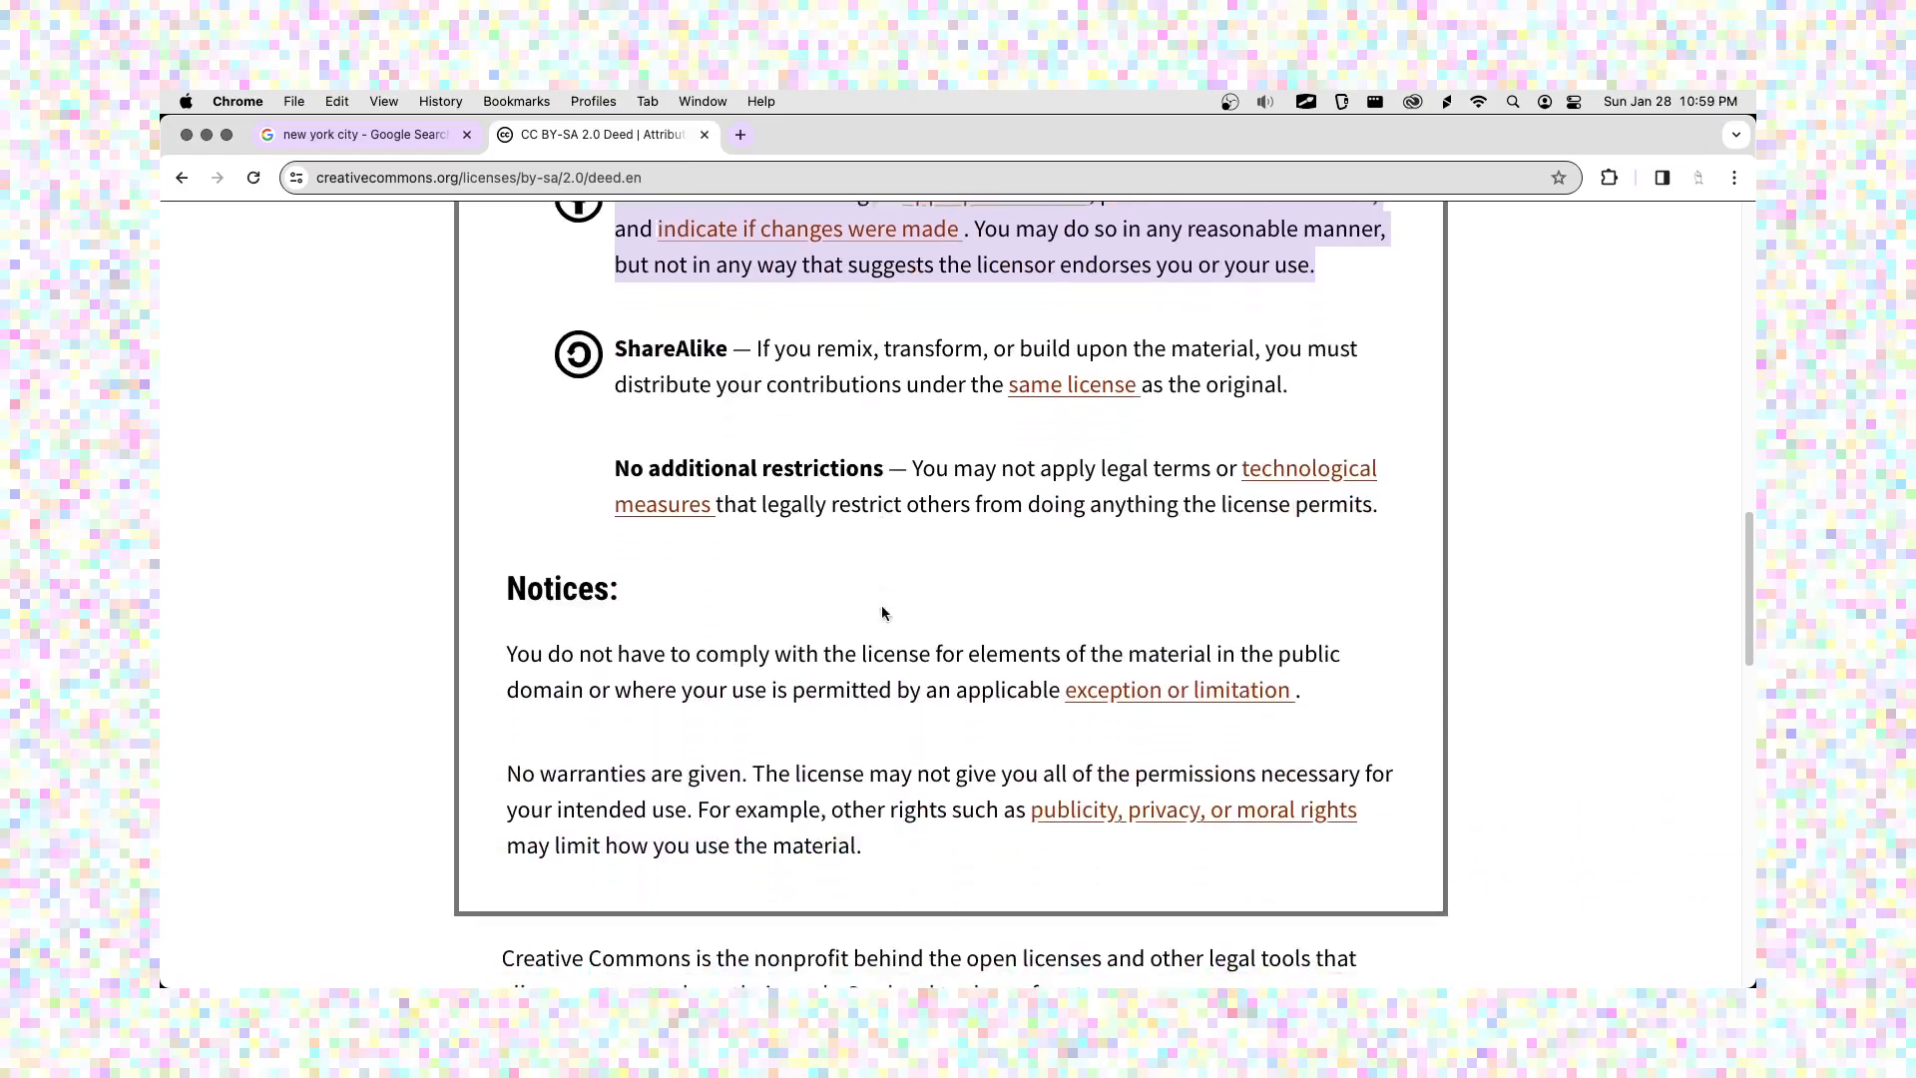
{"action": "scroll", "coordinate": [883, 612], "scroll_direction": "up", "scroll_amount": 4}
{"action": "scroll", "coordinate": [883, 613], "scroll_direction": "up", "scroll_amount": 15}
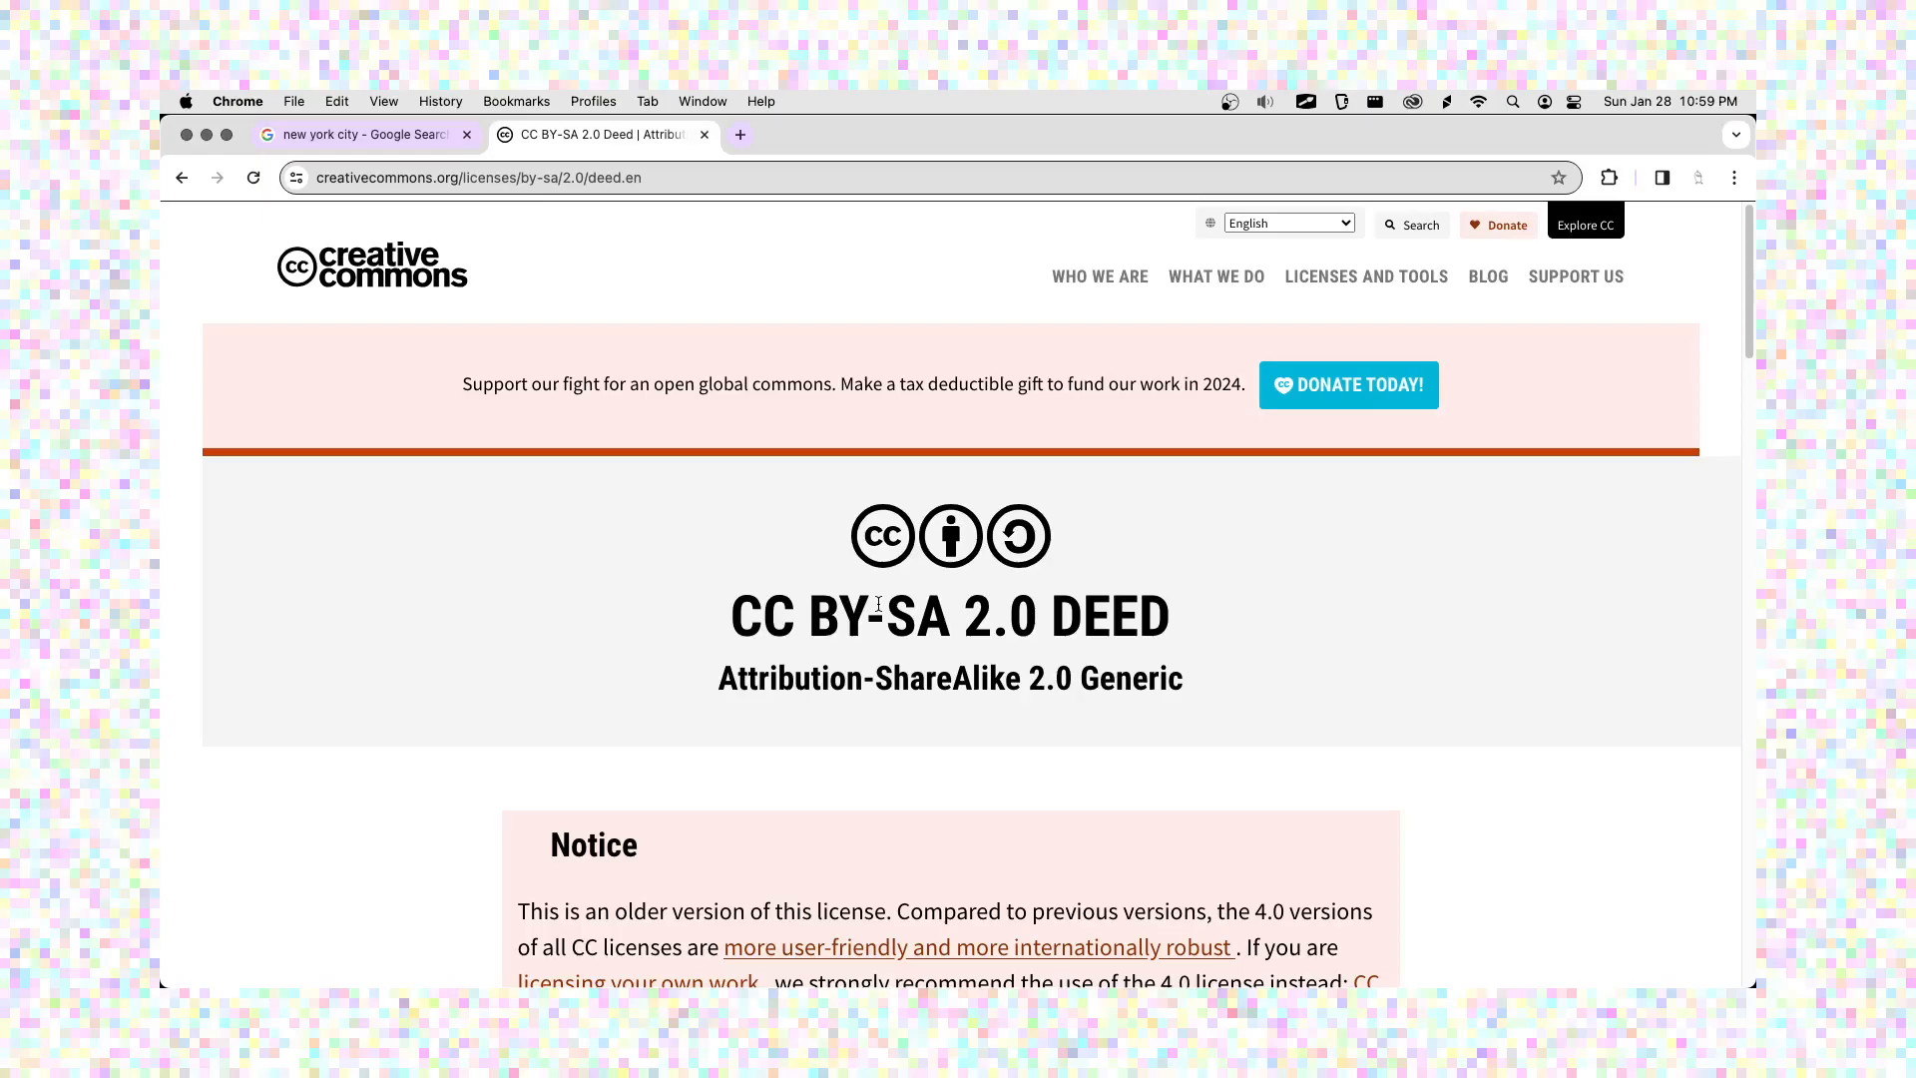
- Return to the pigeon image's Wikimedia Commons file page and bookmark it in the Bookmarks Bar
{"action": "left_click", "coordinate": [357, 146]}
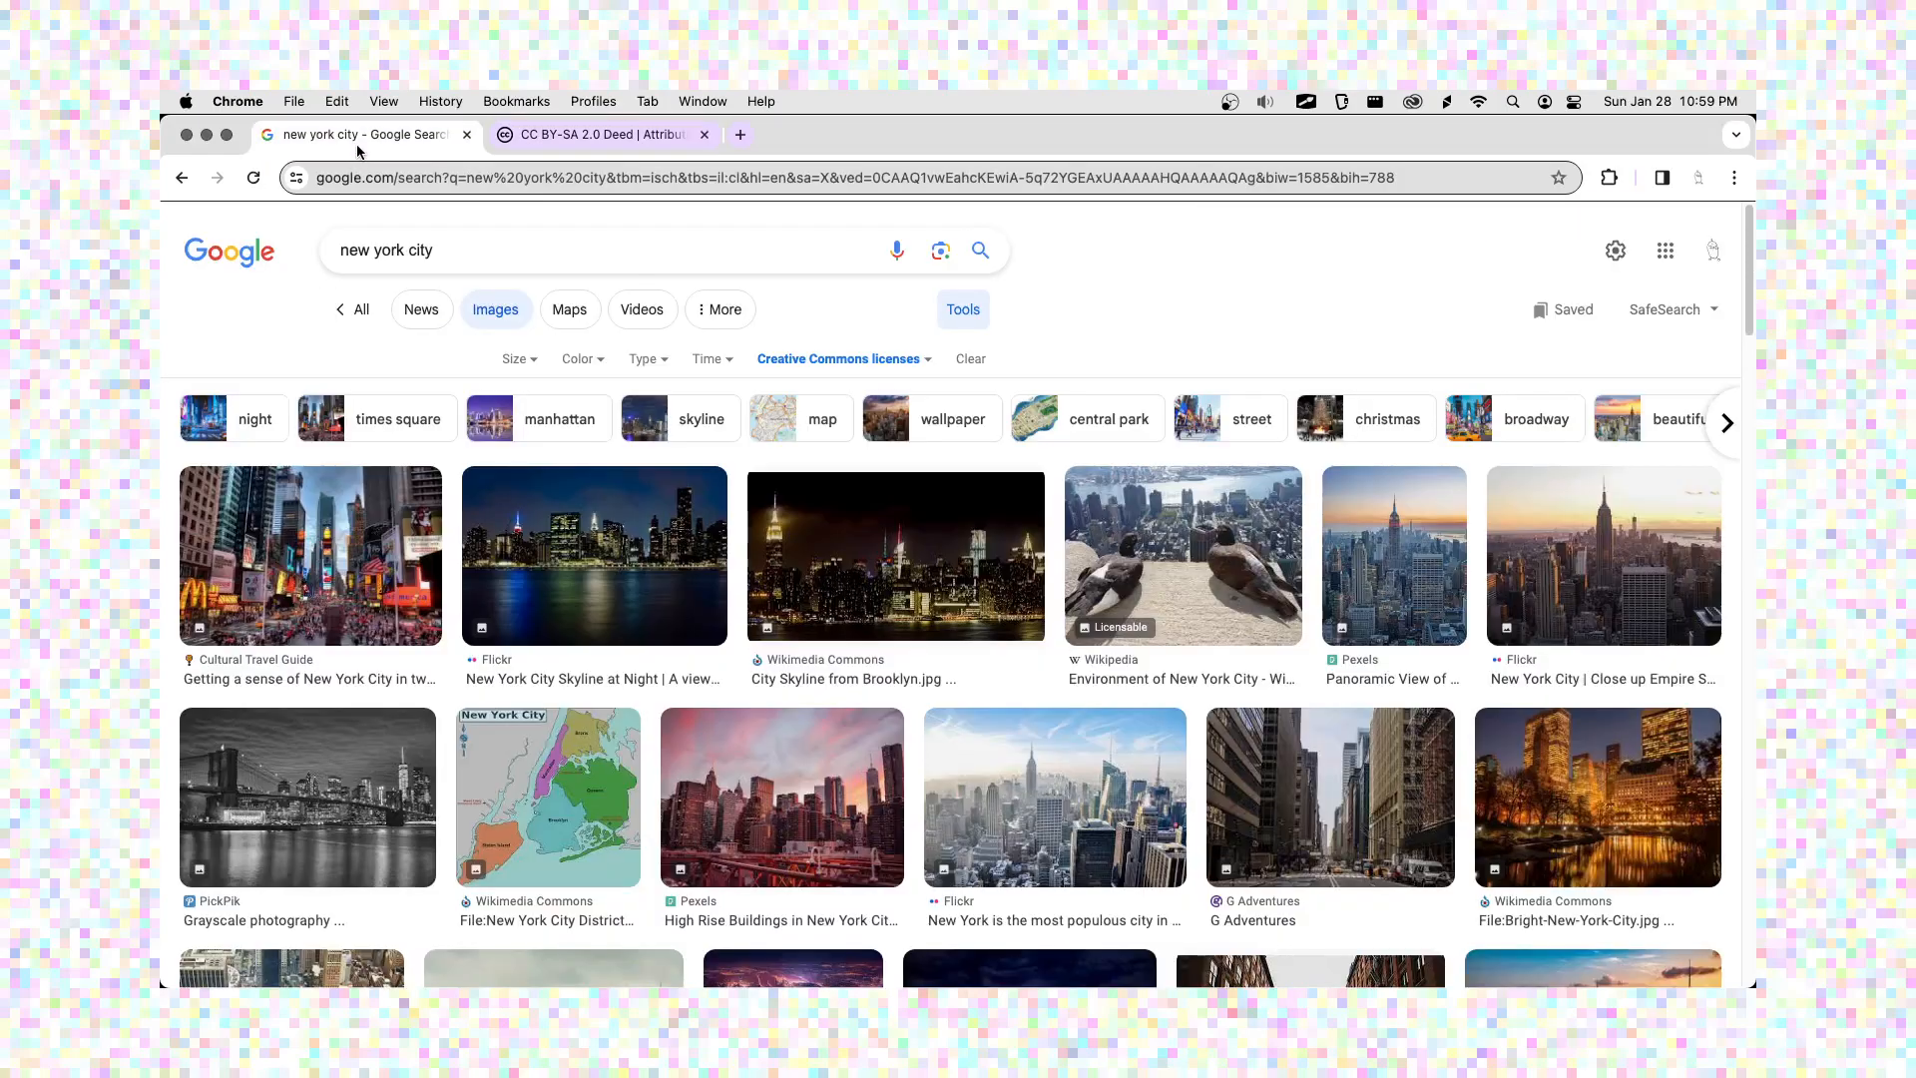
{"action": "left_click", "coordinate": [598, 134]}
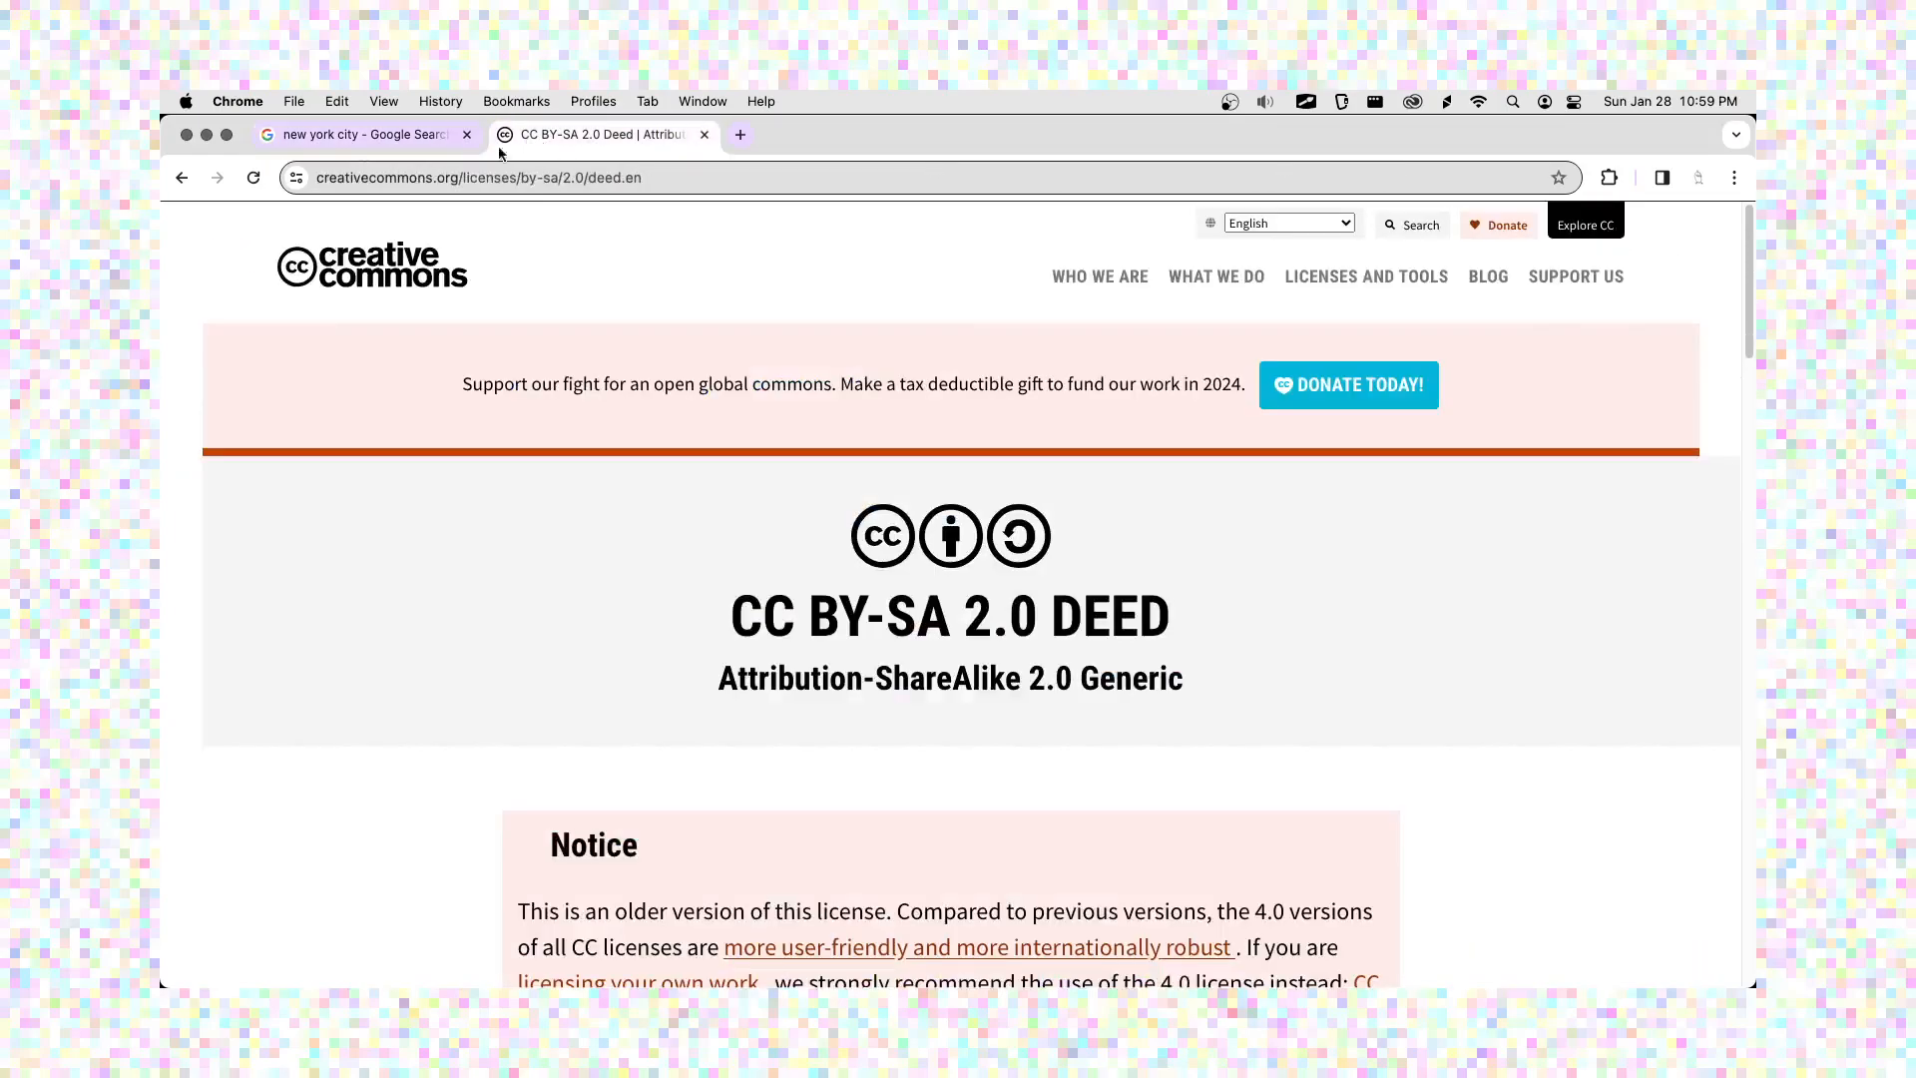
{"action": "left_click", "coordinate": [181, 178]}
{"action": "scroll", "coordinate": [657, 278], "scroll_direction": "up", "scroll_amount": 10}
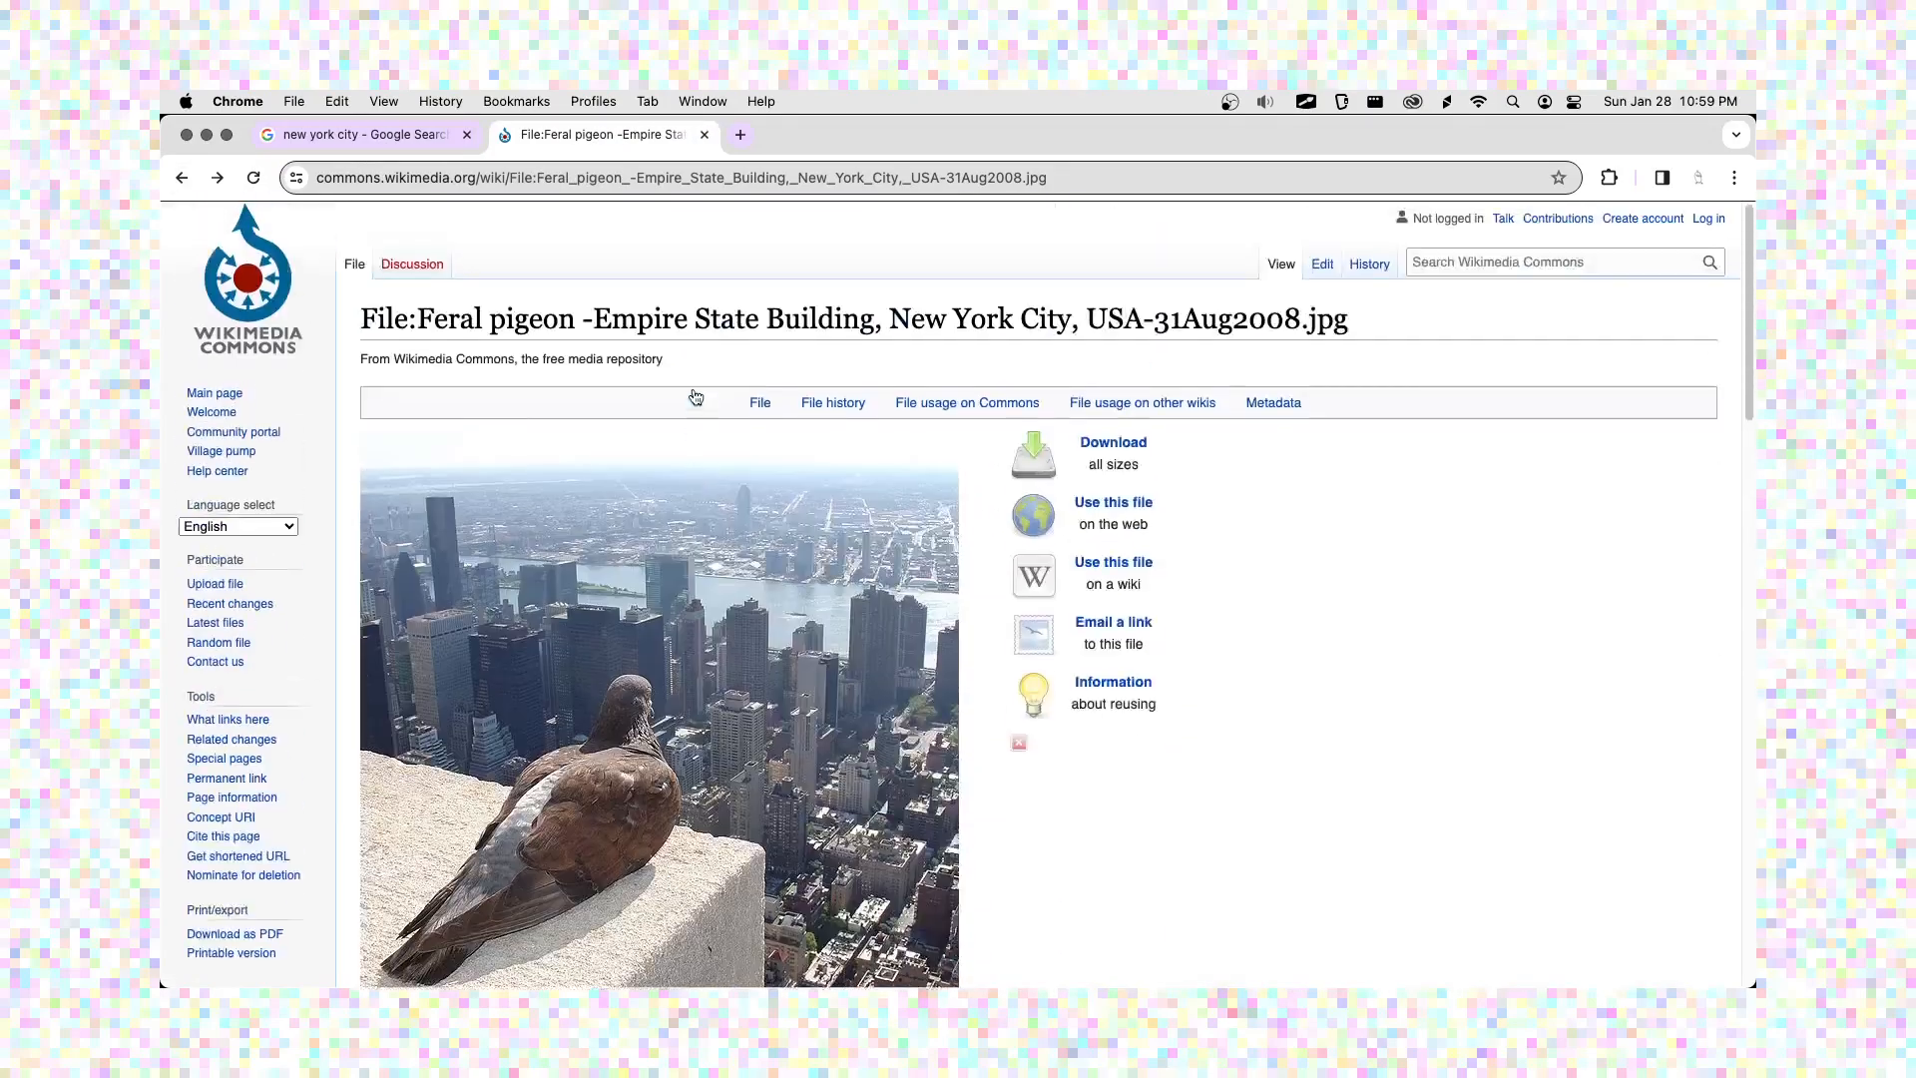
{"action": "left_click", "coordinate": [1558, 177]}
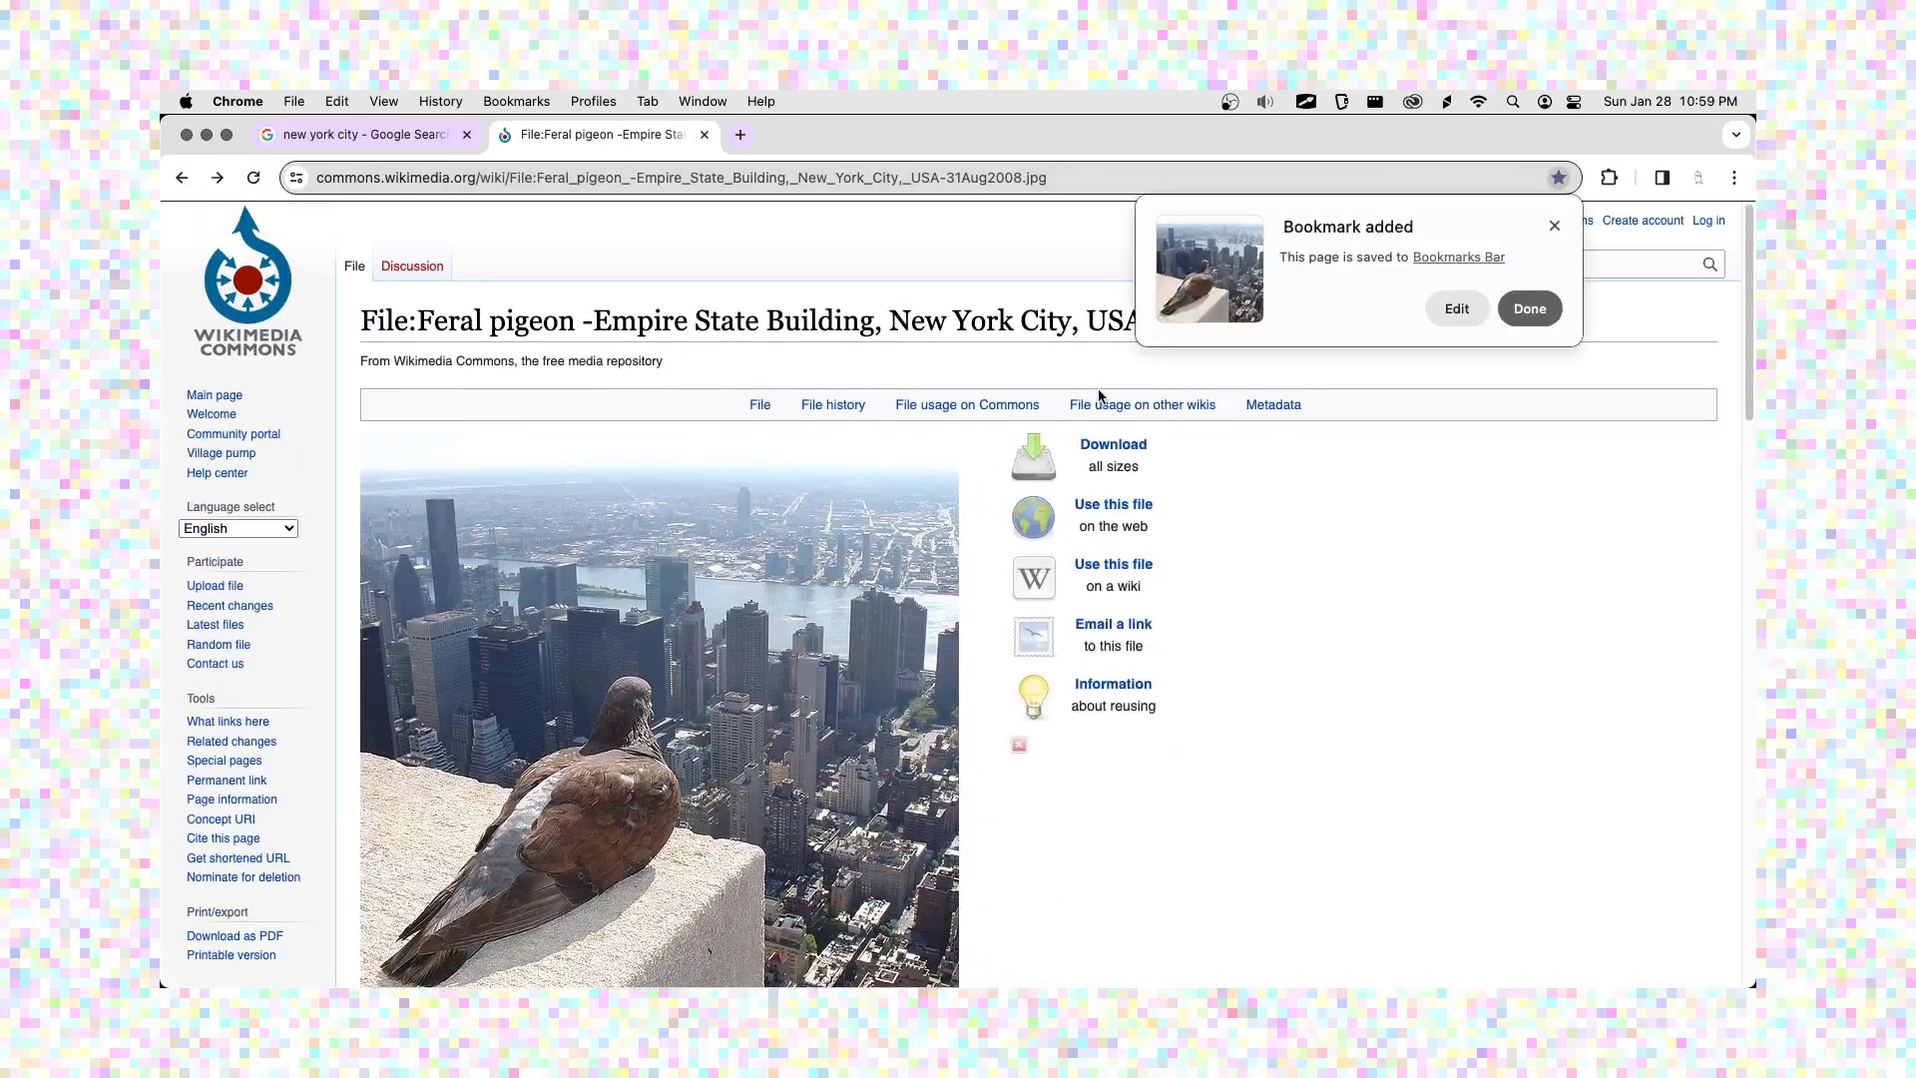
{"action": "left_click", "coordinate": [1530, 309]}
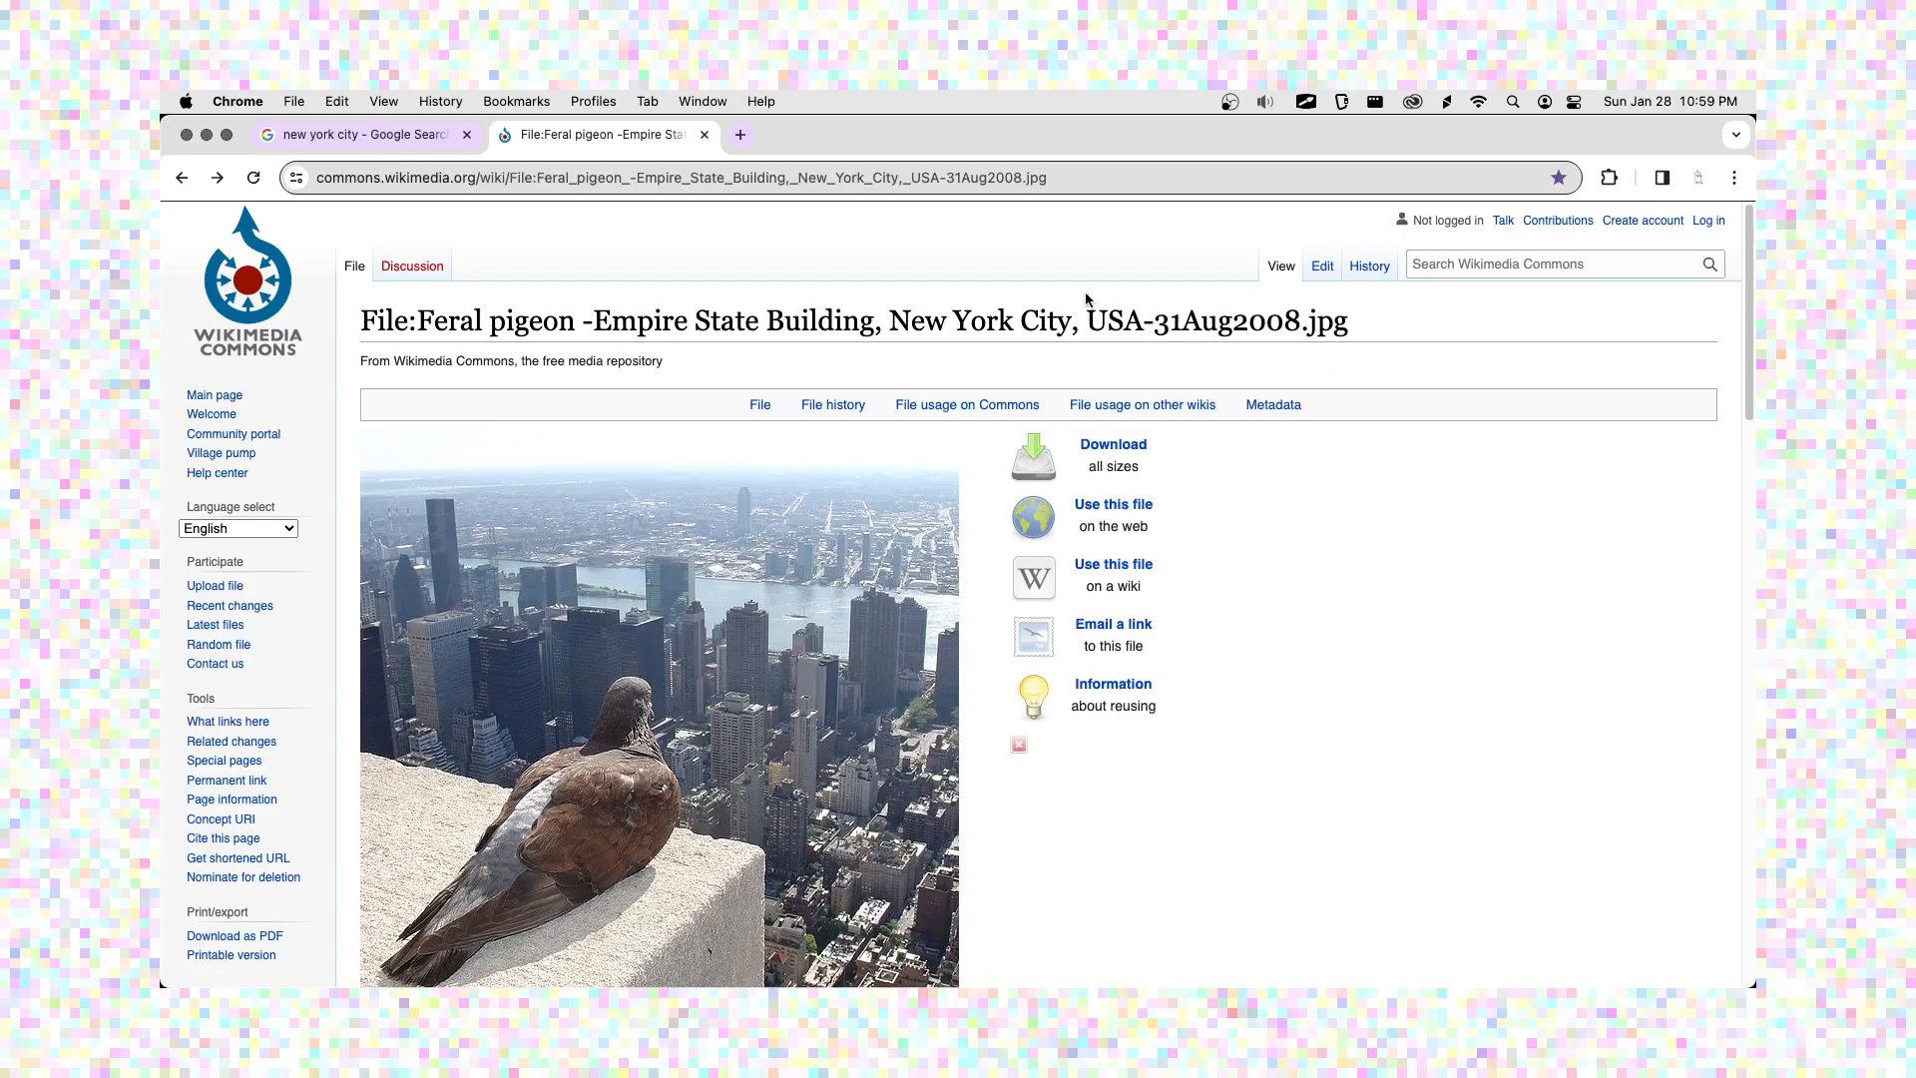
- Copy the pigeon file page's URL and paste it below the workflow list in the TextEdit document, separated by a blank line
{"action": "left_click", "coordinate": [1075, 190]}
{"action": "key", "text": "super+c"}
{"action": "key", "text": "super+Tab"}
{"action": "key", "text": "super+Tab"}
{"action": "key", "text": "super+Tab"}
{"action": "key", "text": "super+Tab"}
{"action": "key", "text": "Return"}
{"action": "key", "text": "Return"}
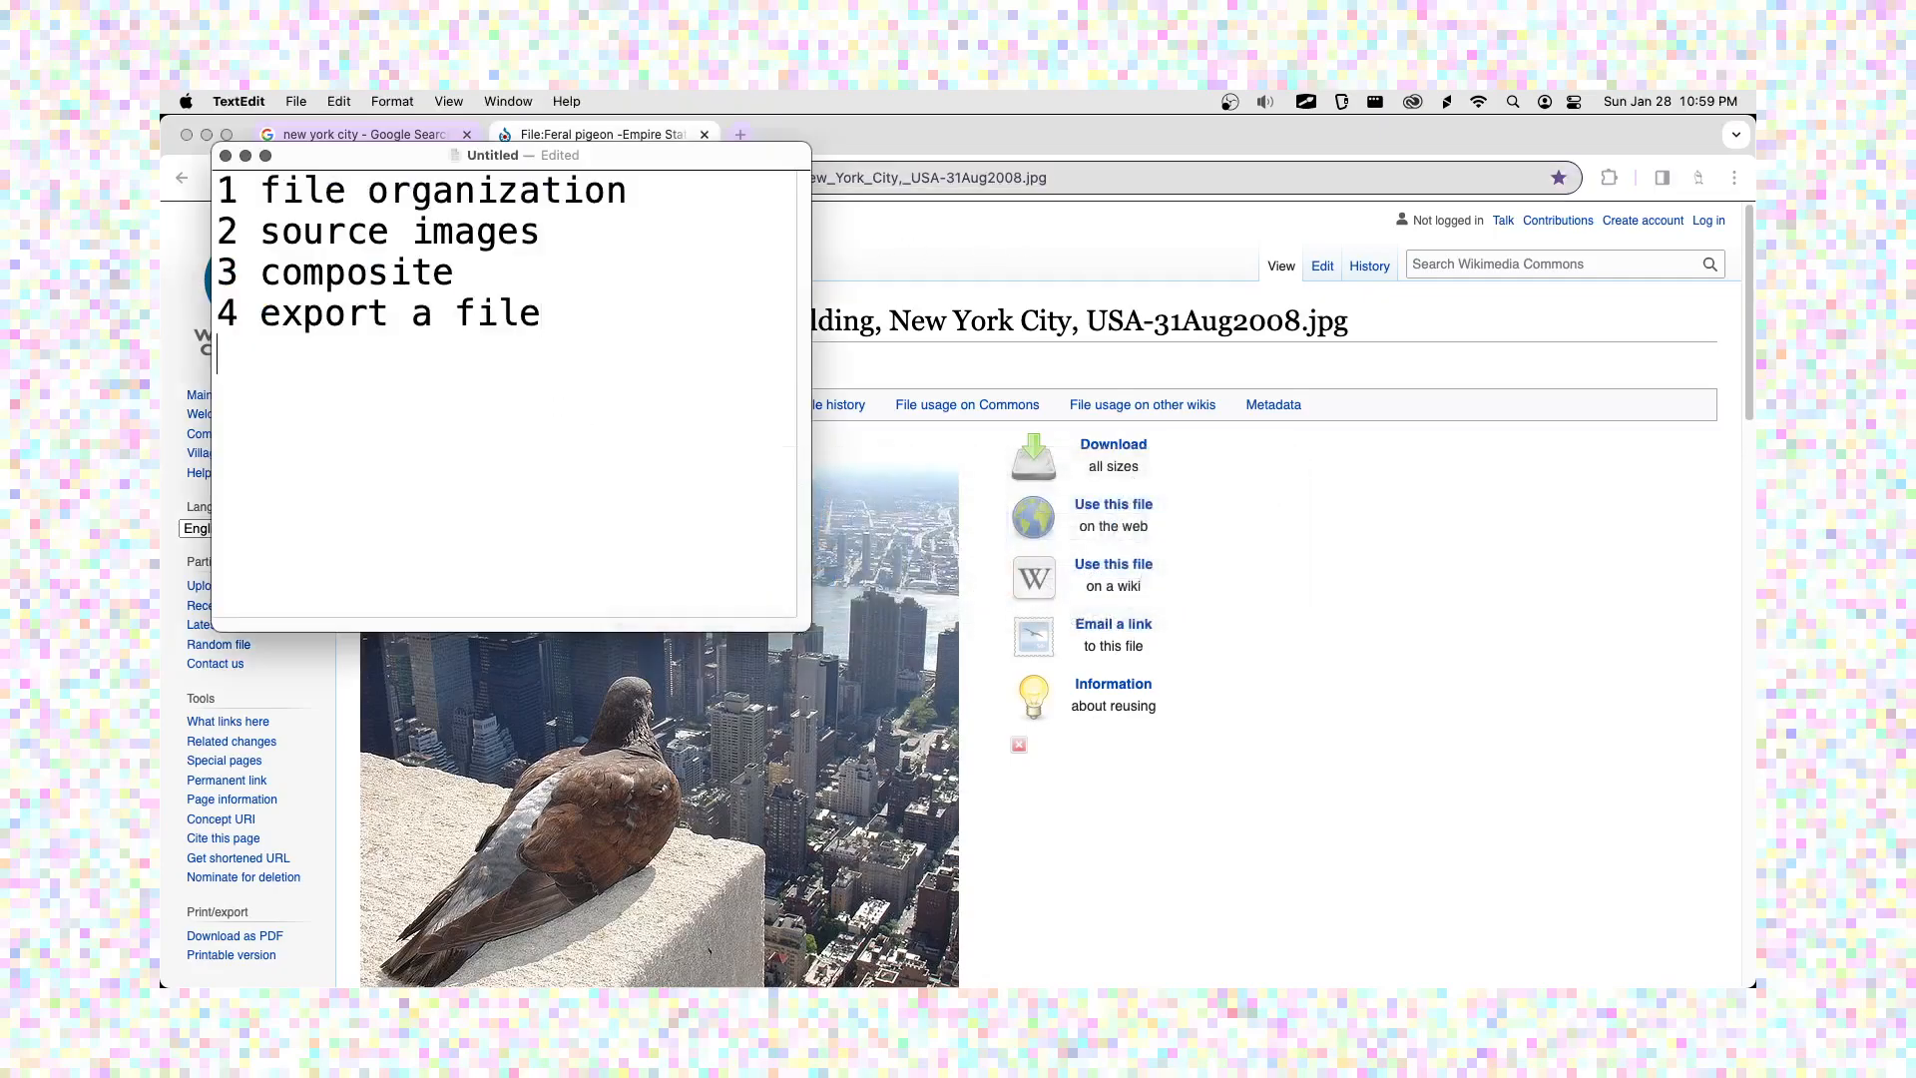
{"action": "key", "text": "super+v"}
- Save the text document as notes.txt in the Self Portrait folder inside Documents > MMP 100
{"action": "key", "text": "super+s"}
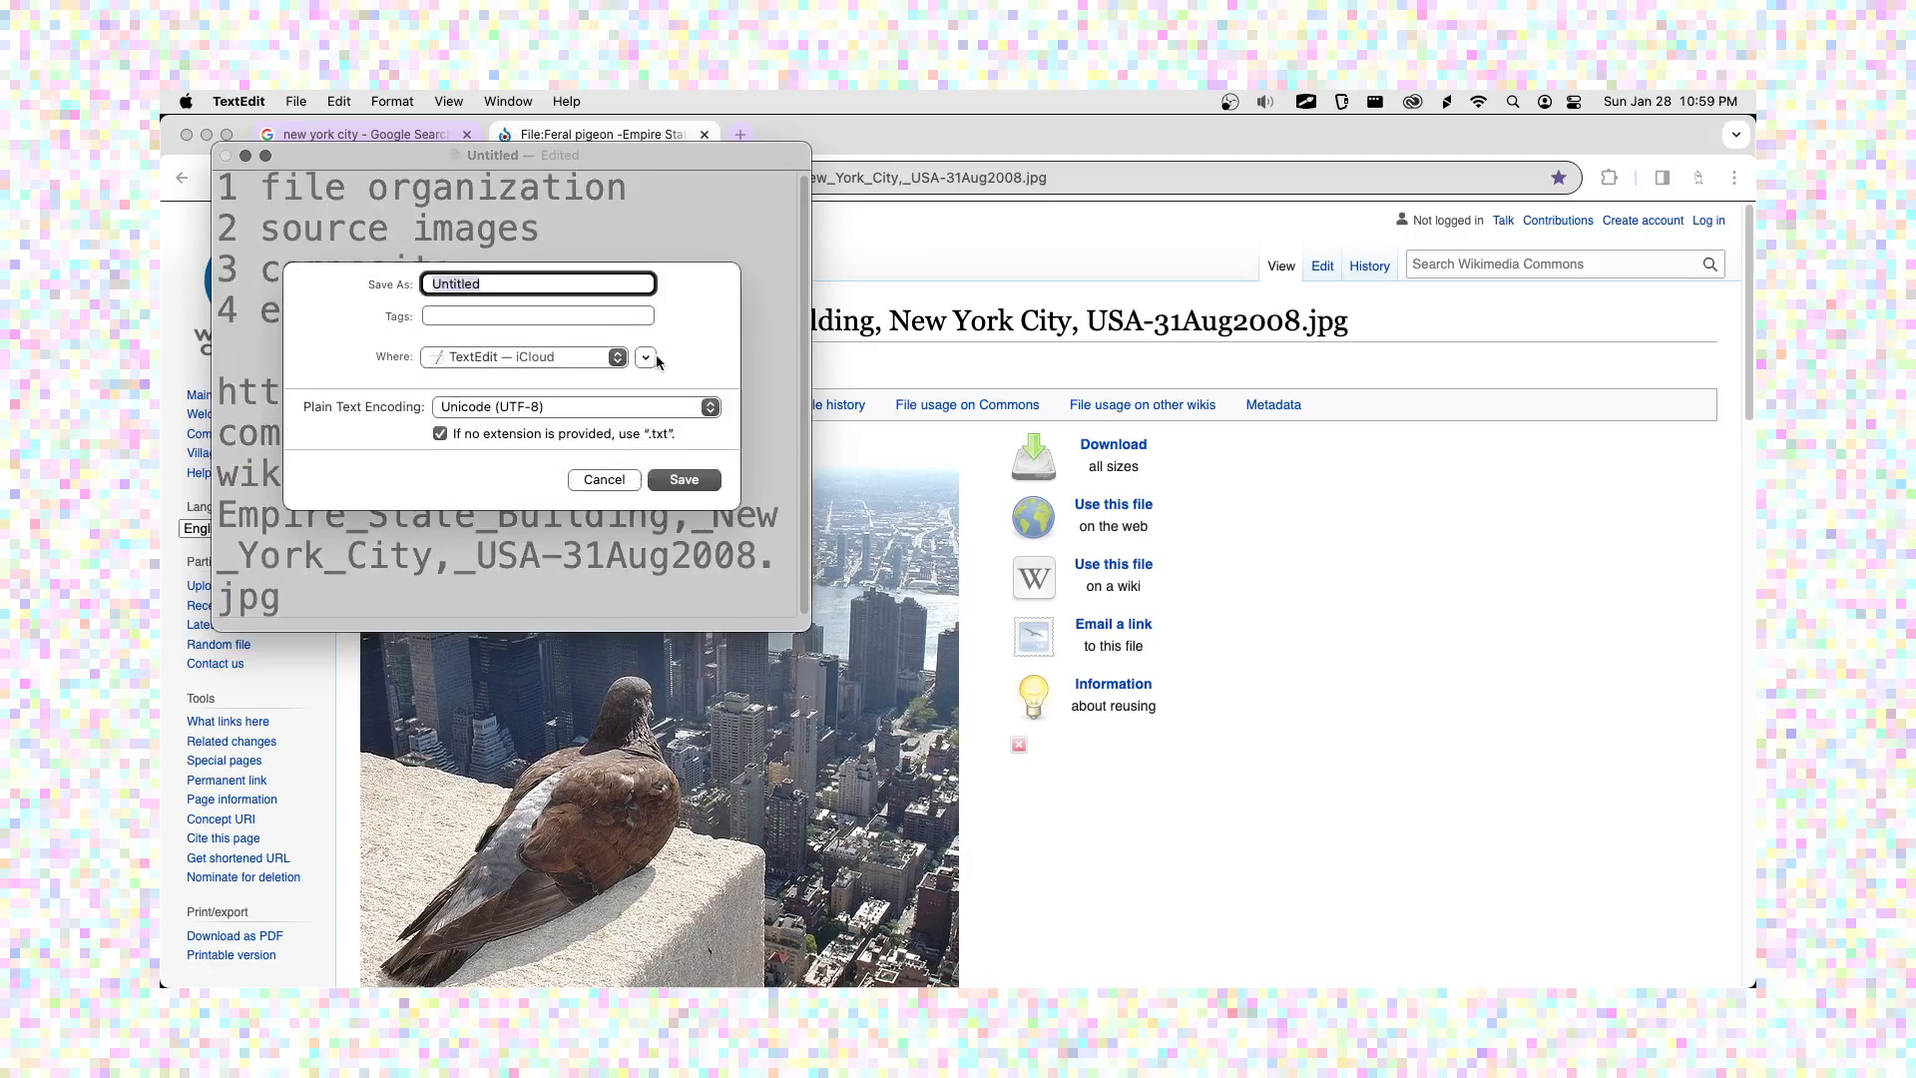
{"action": "left_click", "coordinate": [650, 357]}
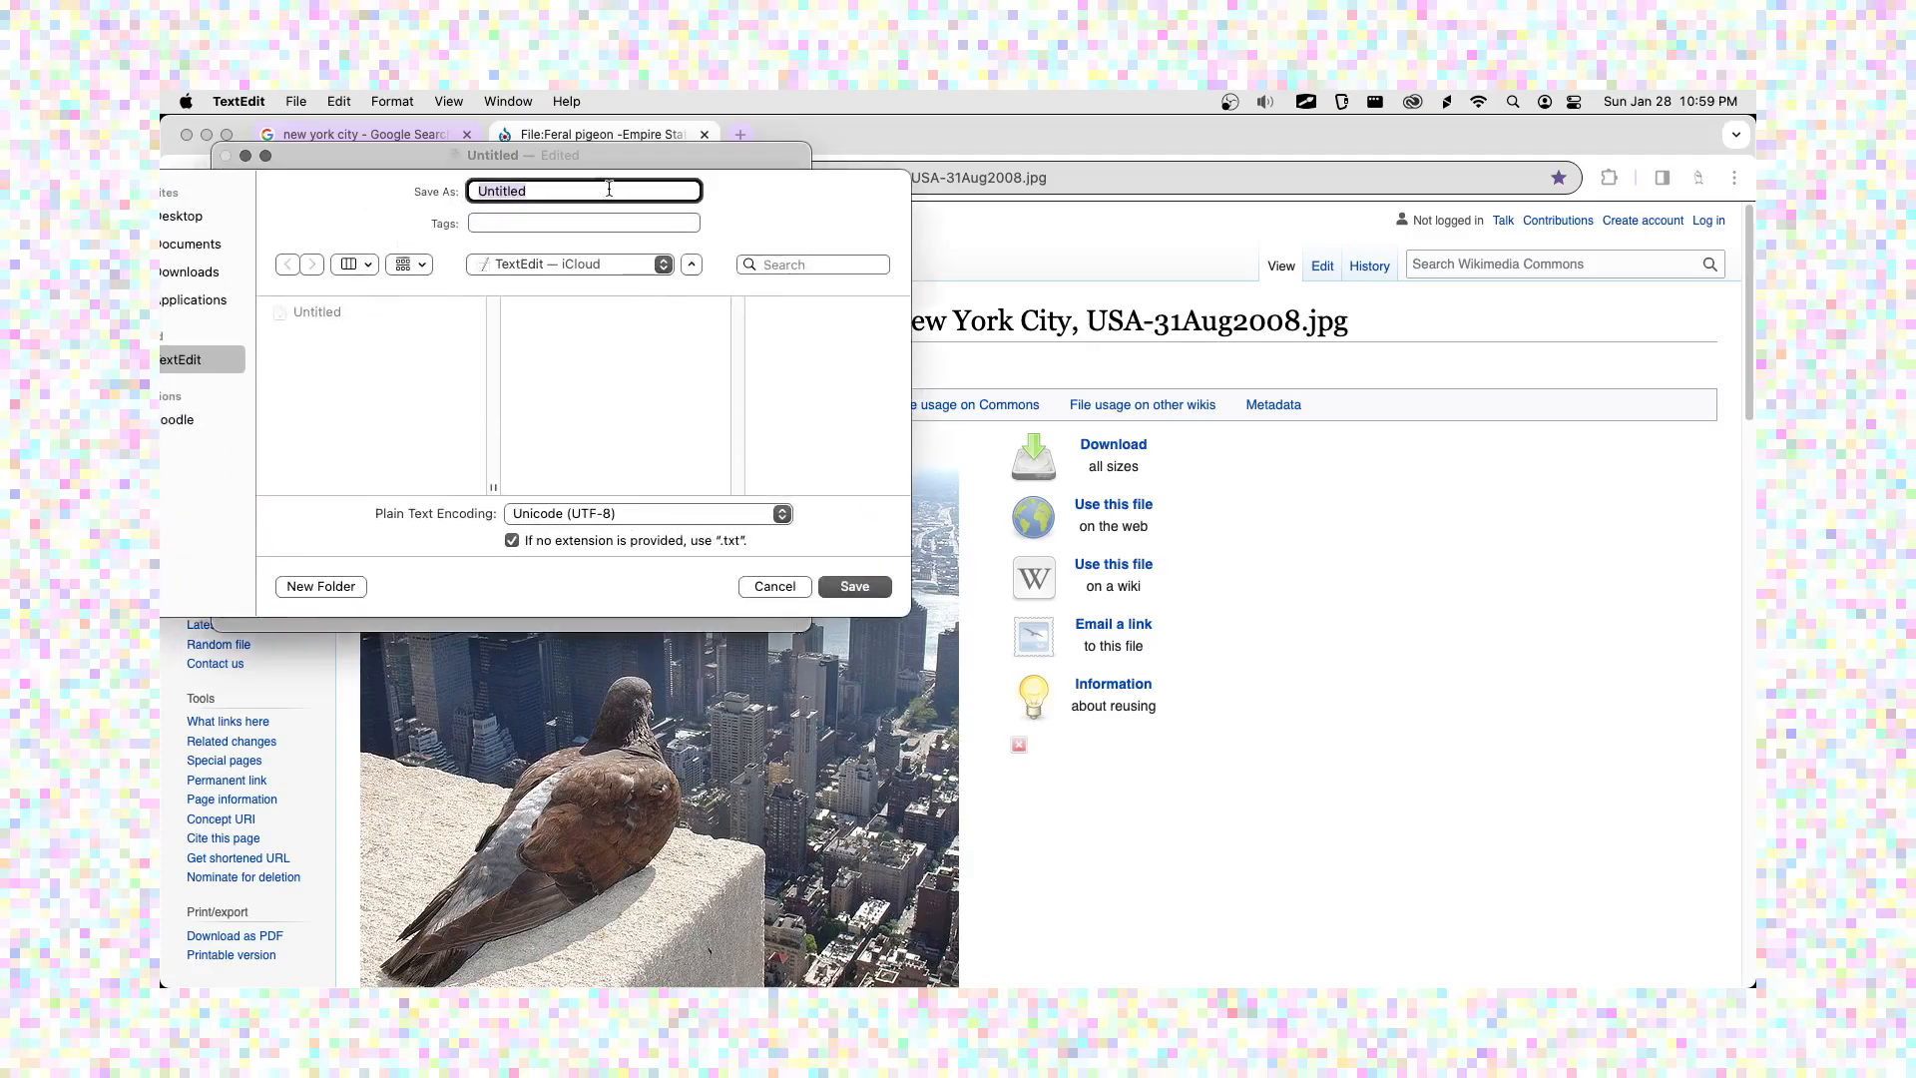
{"action": "left_click_drag", "start_coordinate": [748, 187], "coordinate": [1051, 194]}
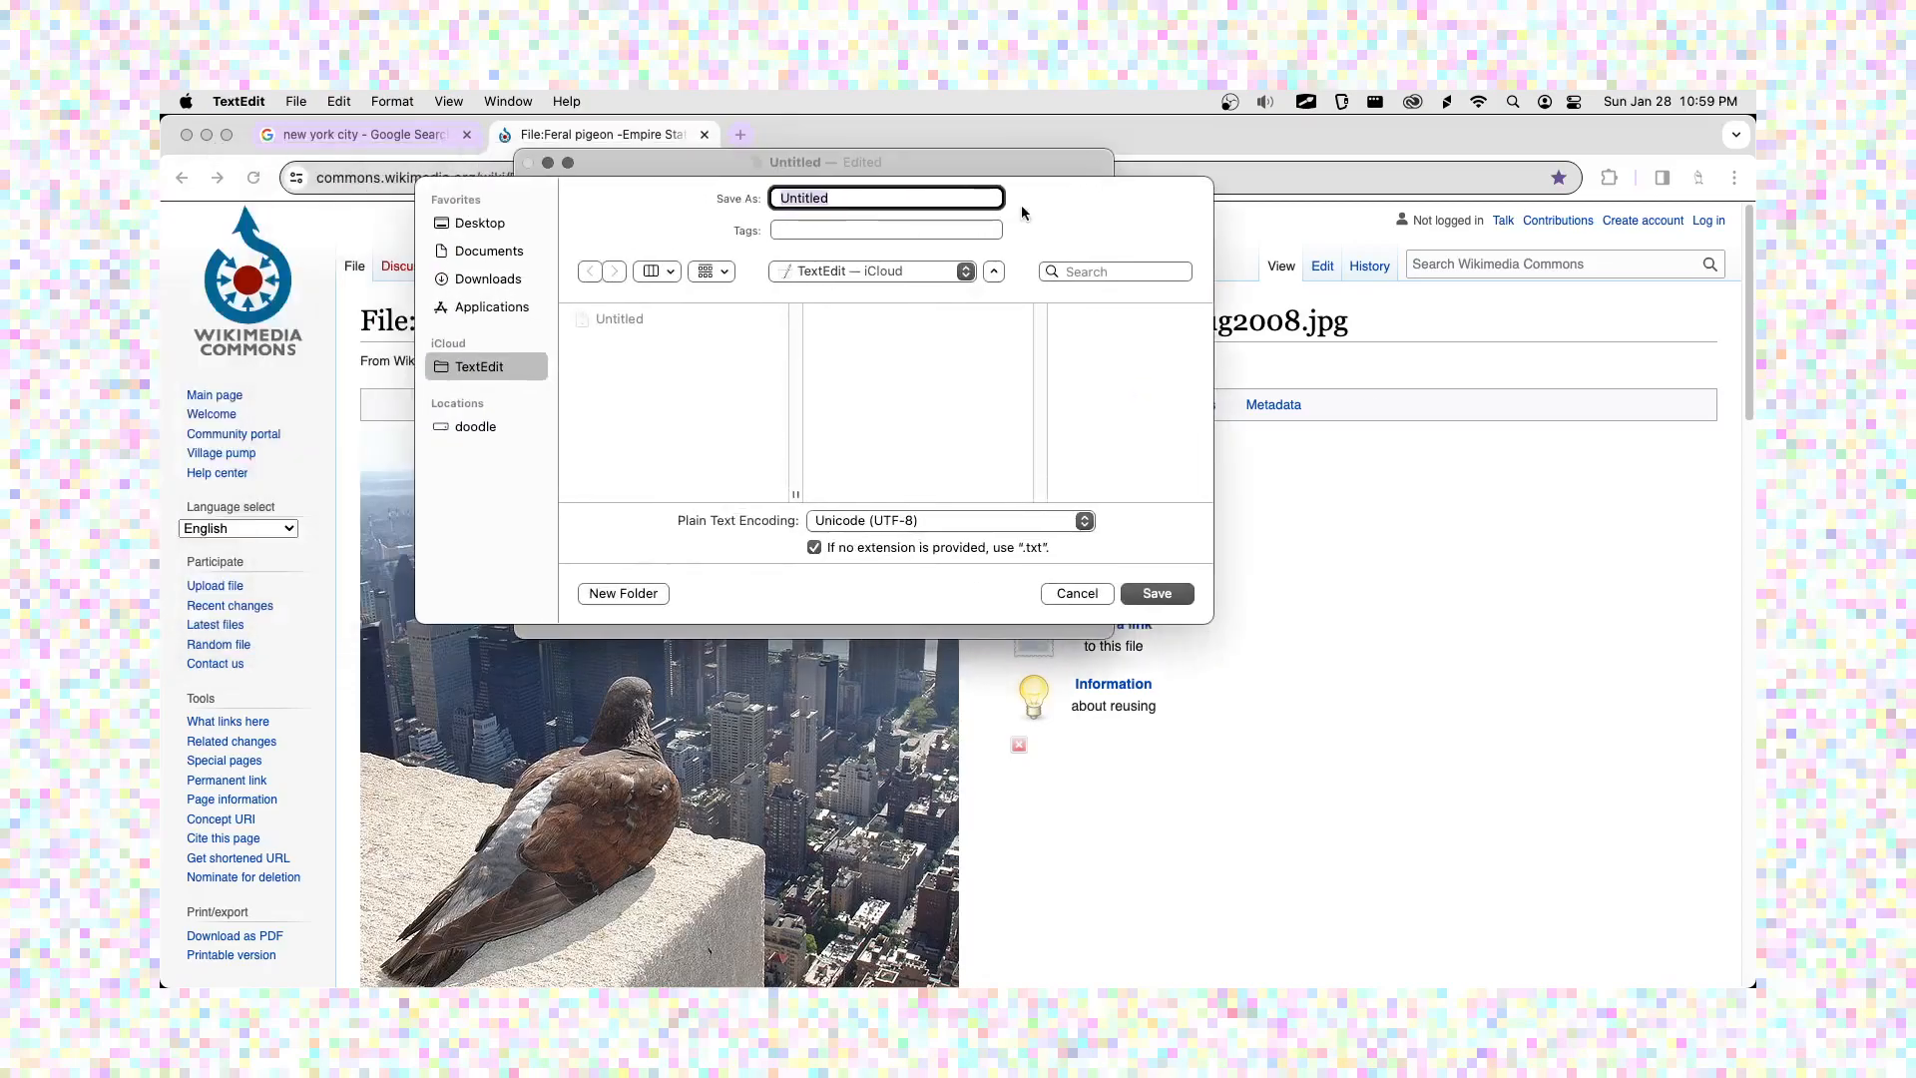
{"action": "left_click", "coordinate": [496, 252]}
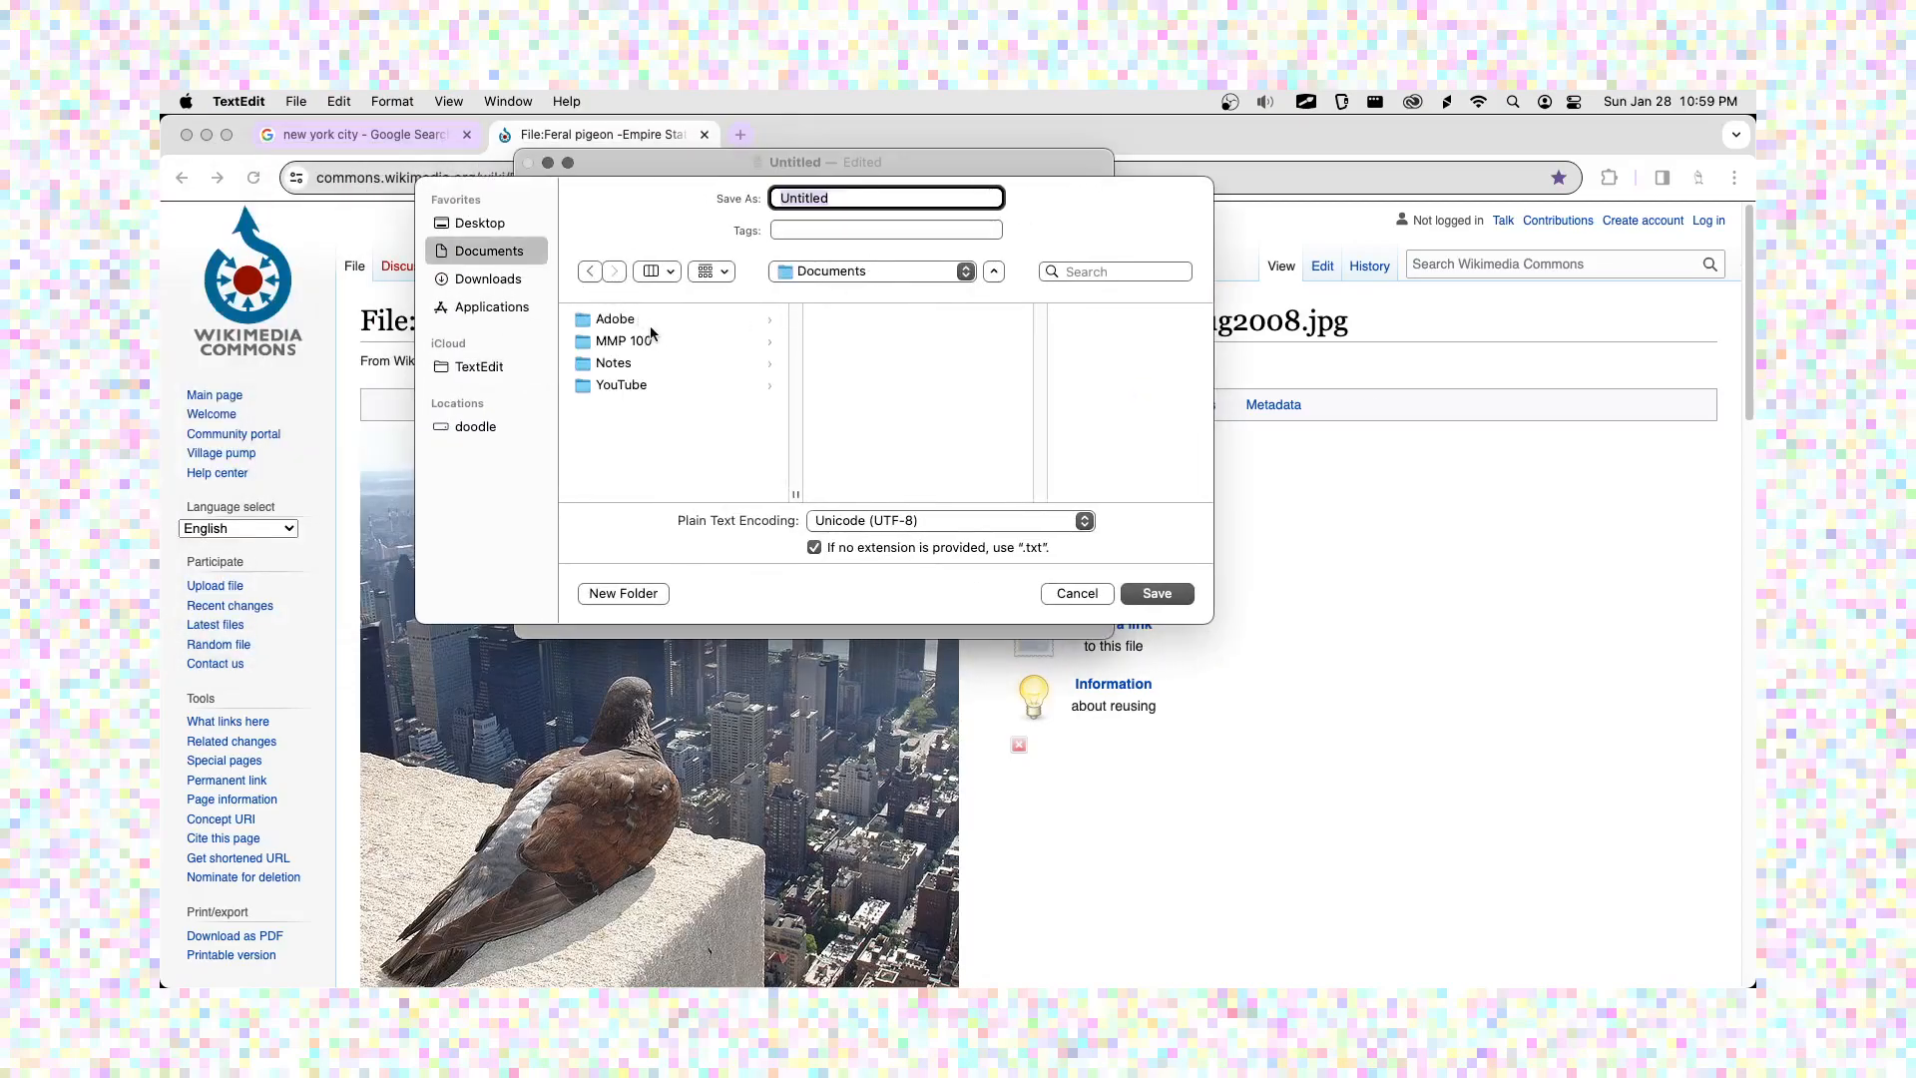
{"action": "left_click", "coordinate": [649, 339]}
{"action": "left_click", "coordinate": [848, 321]}
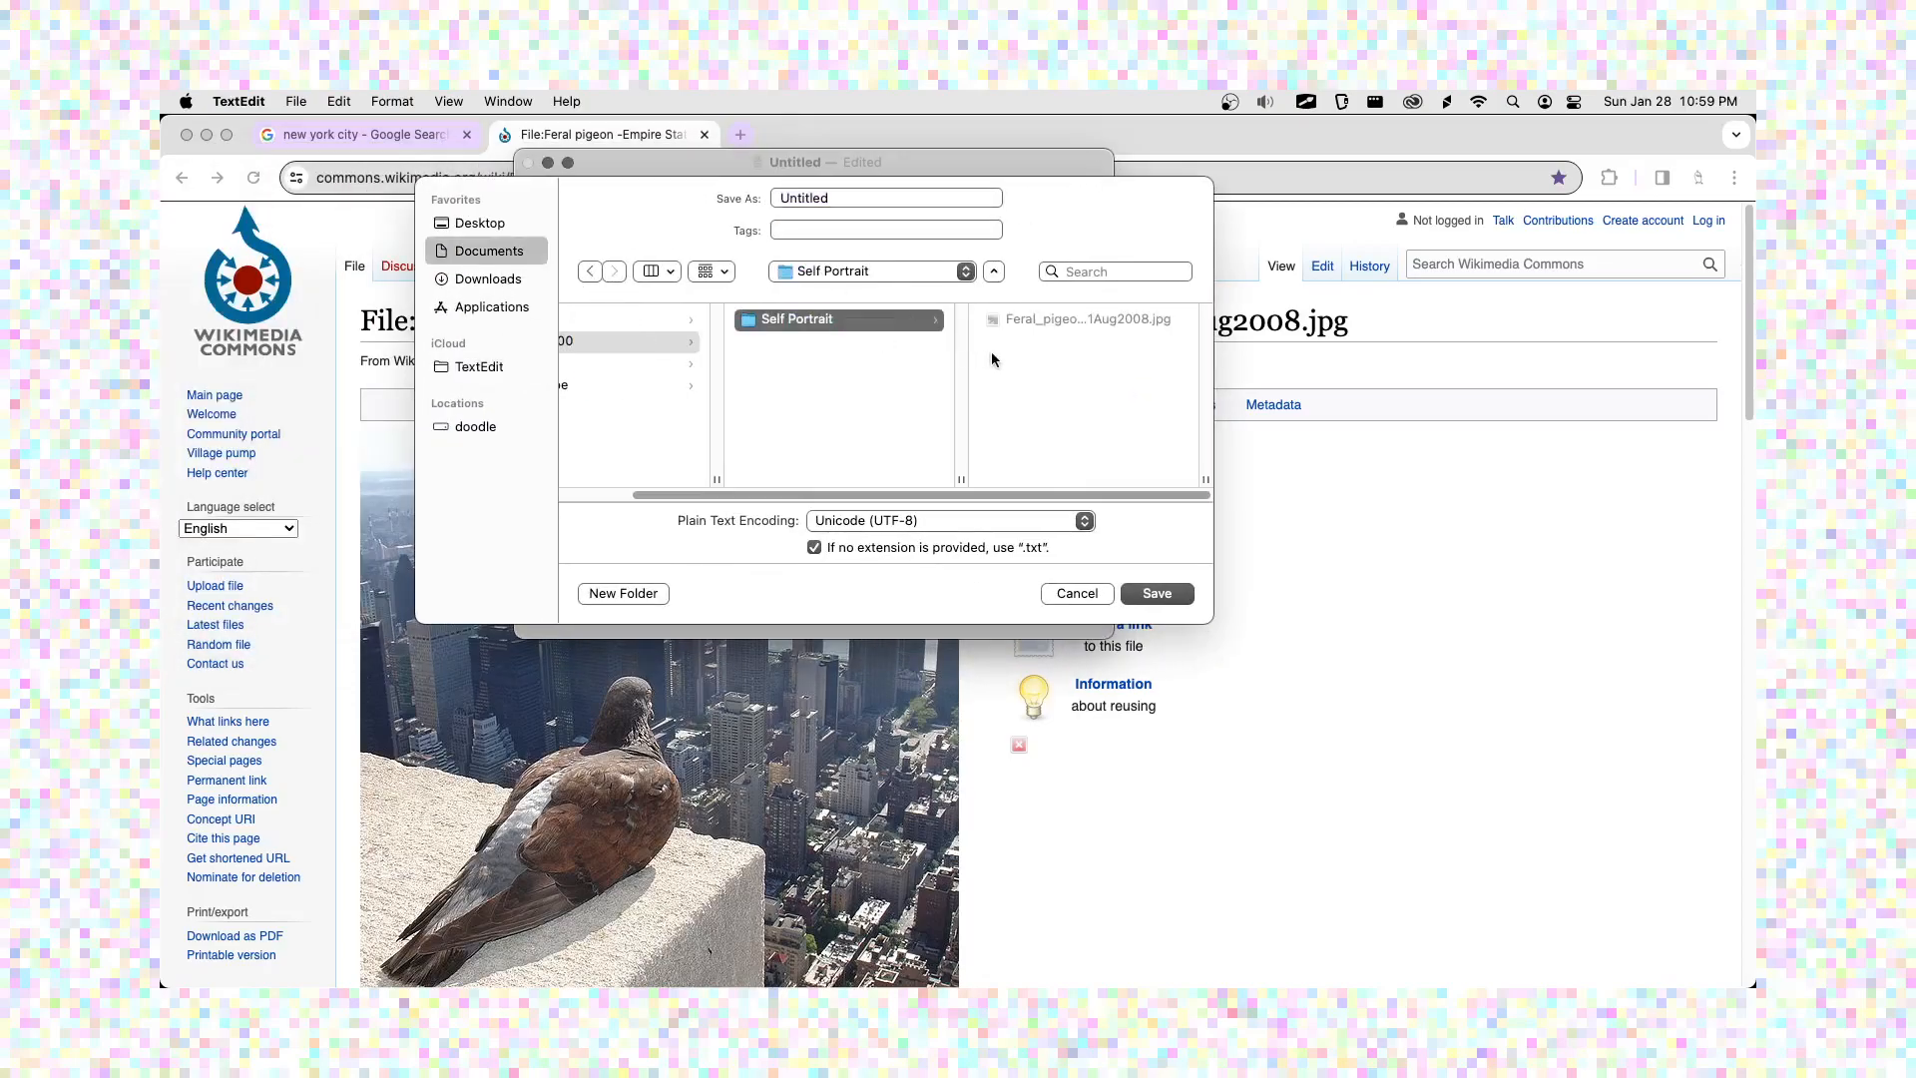
{"action": "double_click", "coordinate": [831, 197]}
{"action": "type", "text": "notes.txt"}
{"action": "key", "text": "Return"}
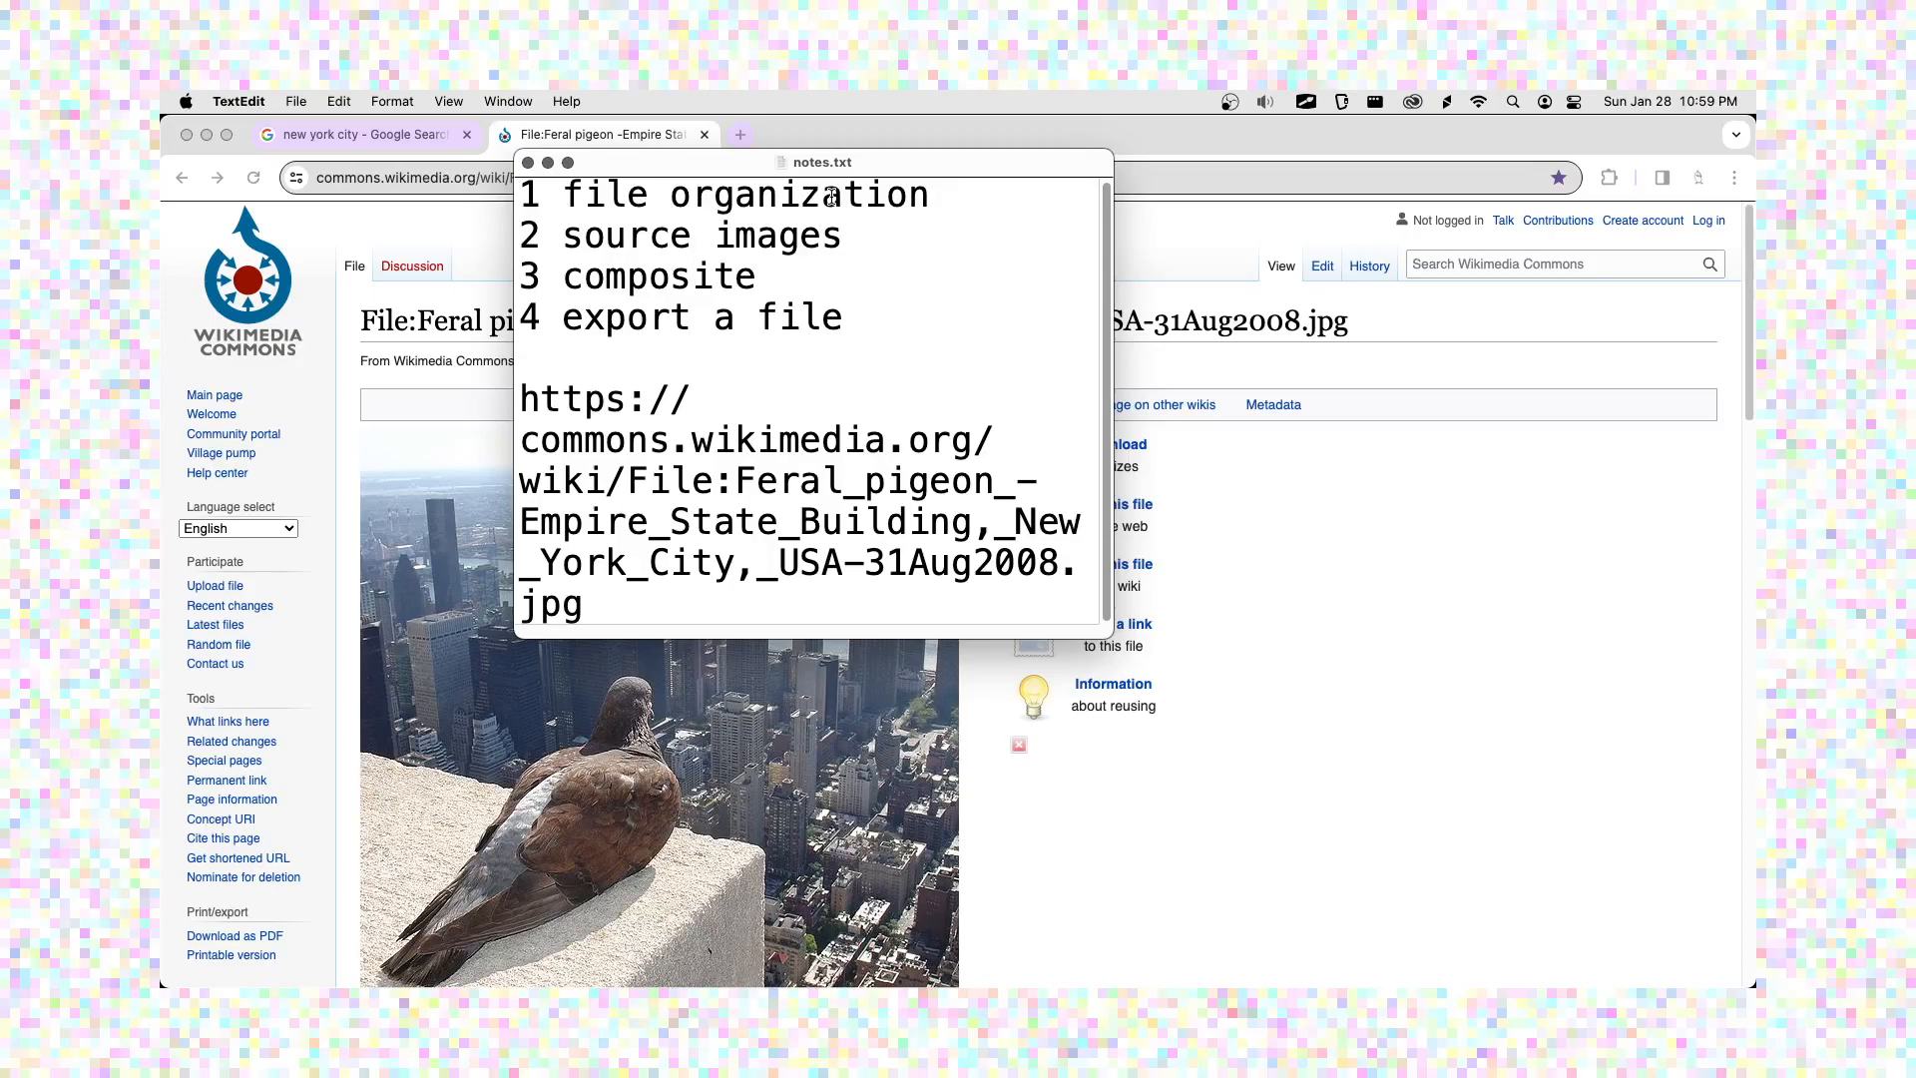
- Enlarge the notes window, return to Chrome and run a Google image search for lizard in a new tab
{"action": "left_click_drag", "start_coordinate": [1110, 635], "coordinate": [1617, 729]}
{"action": "left_click", "coordinate": [1361, 791]}
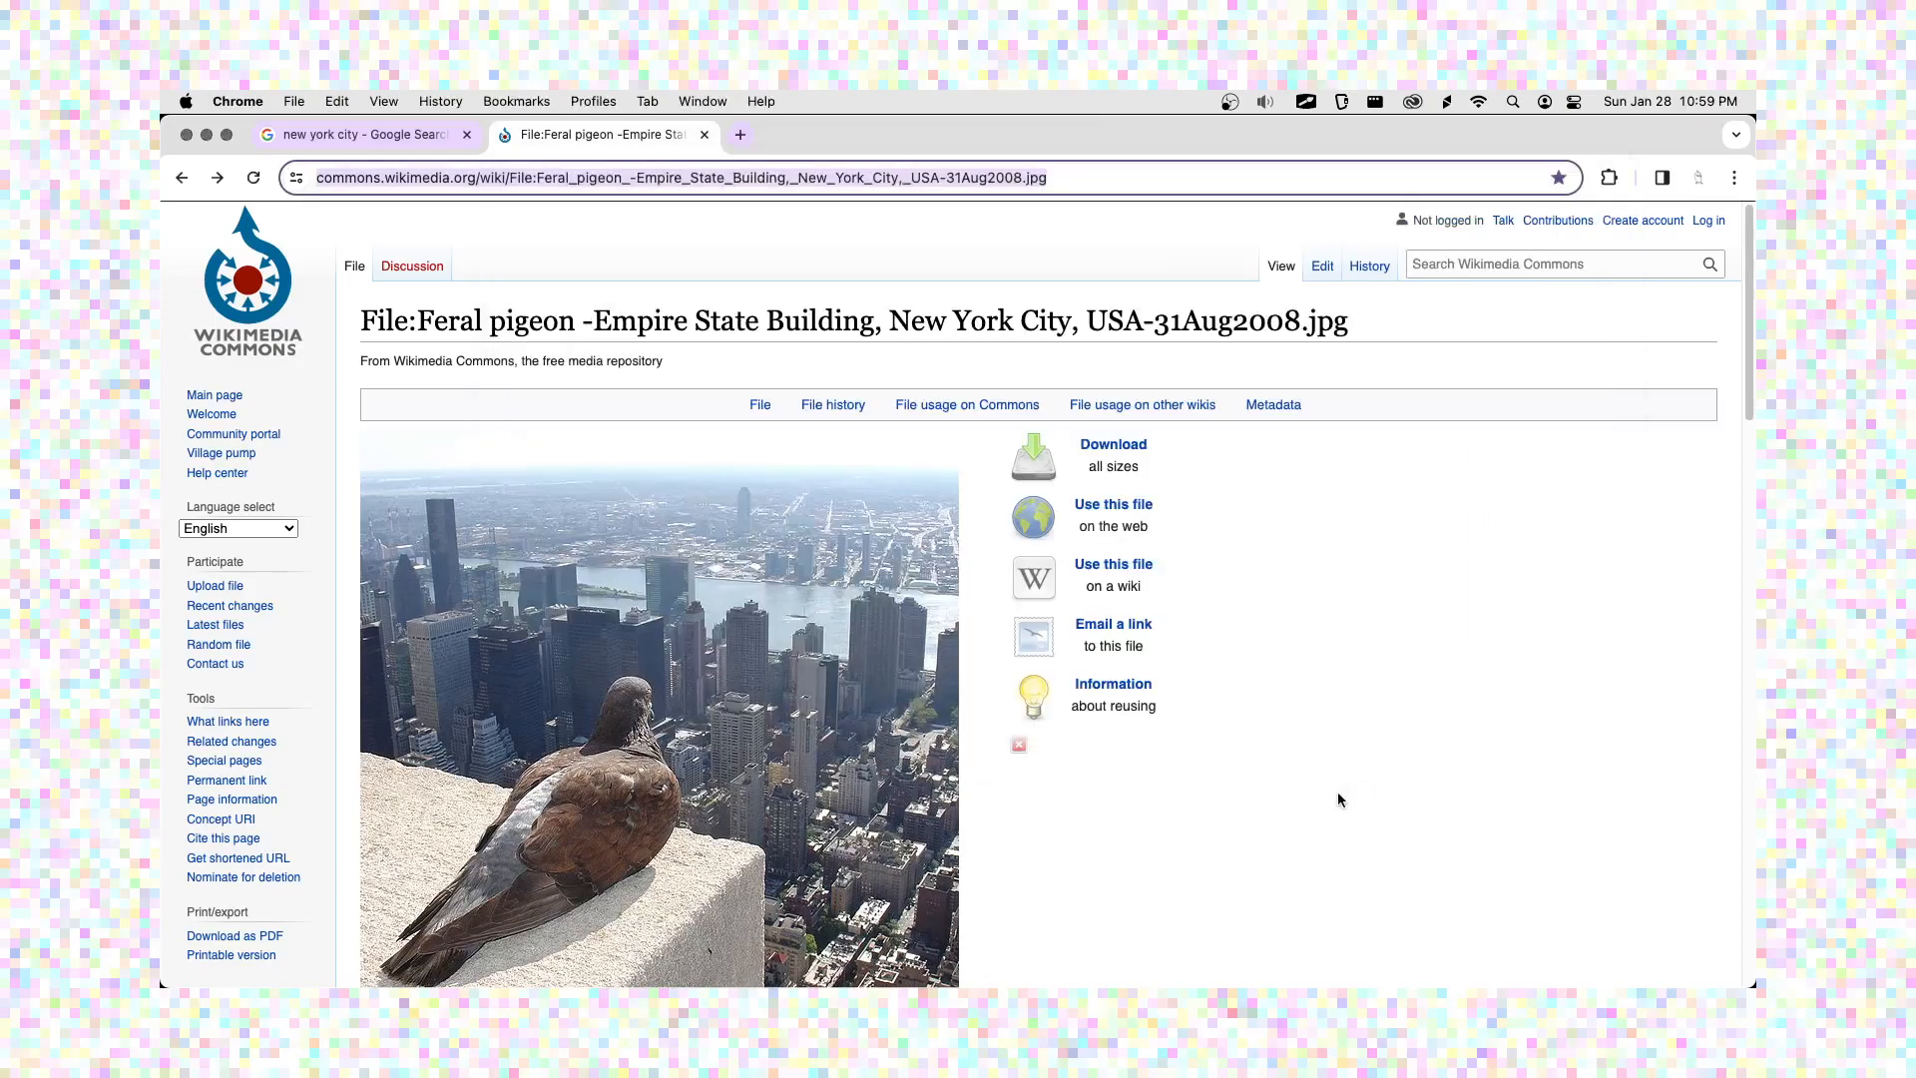
{"action": "left_click", "coordinate": [739, 133]}
{"action": "type", "text": "lizard"}
{"action": "key", "text": "Return"}
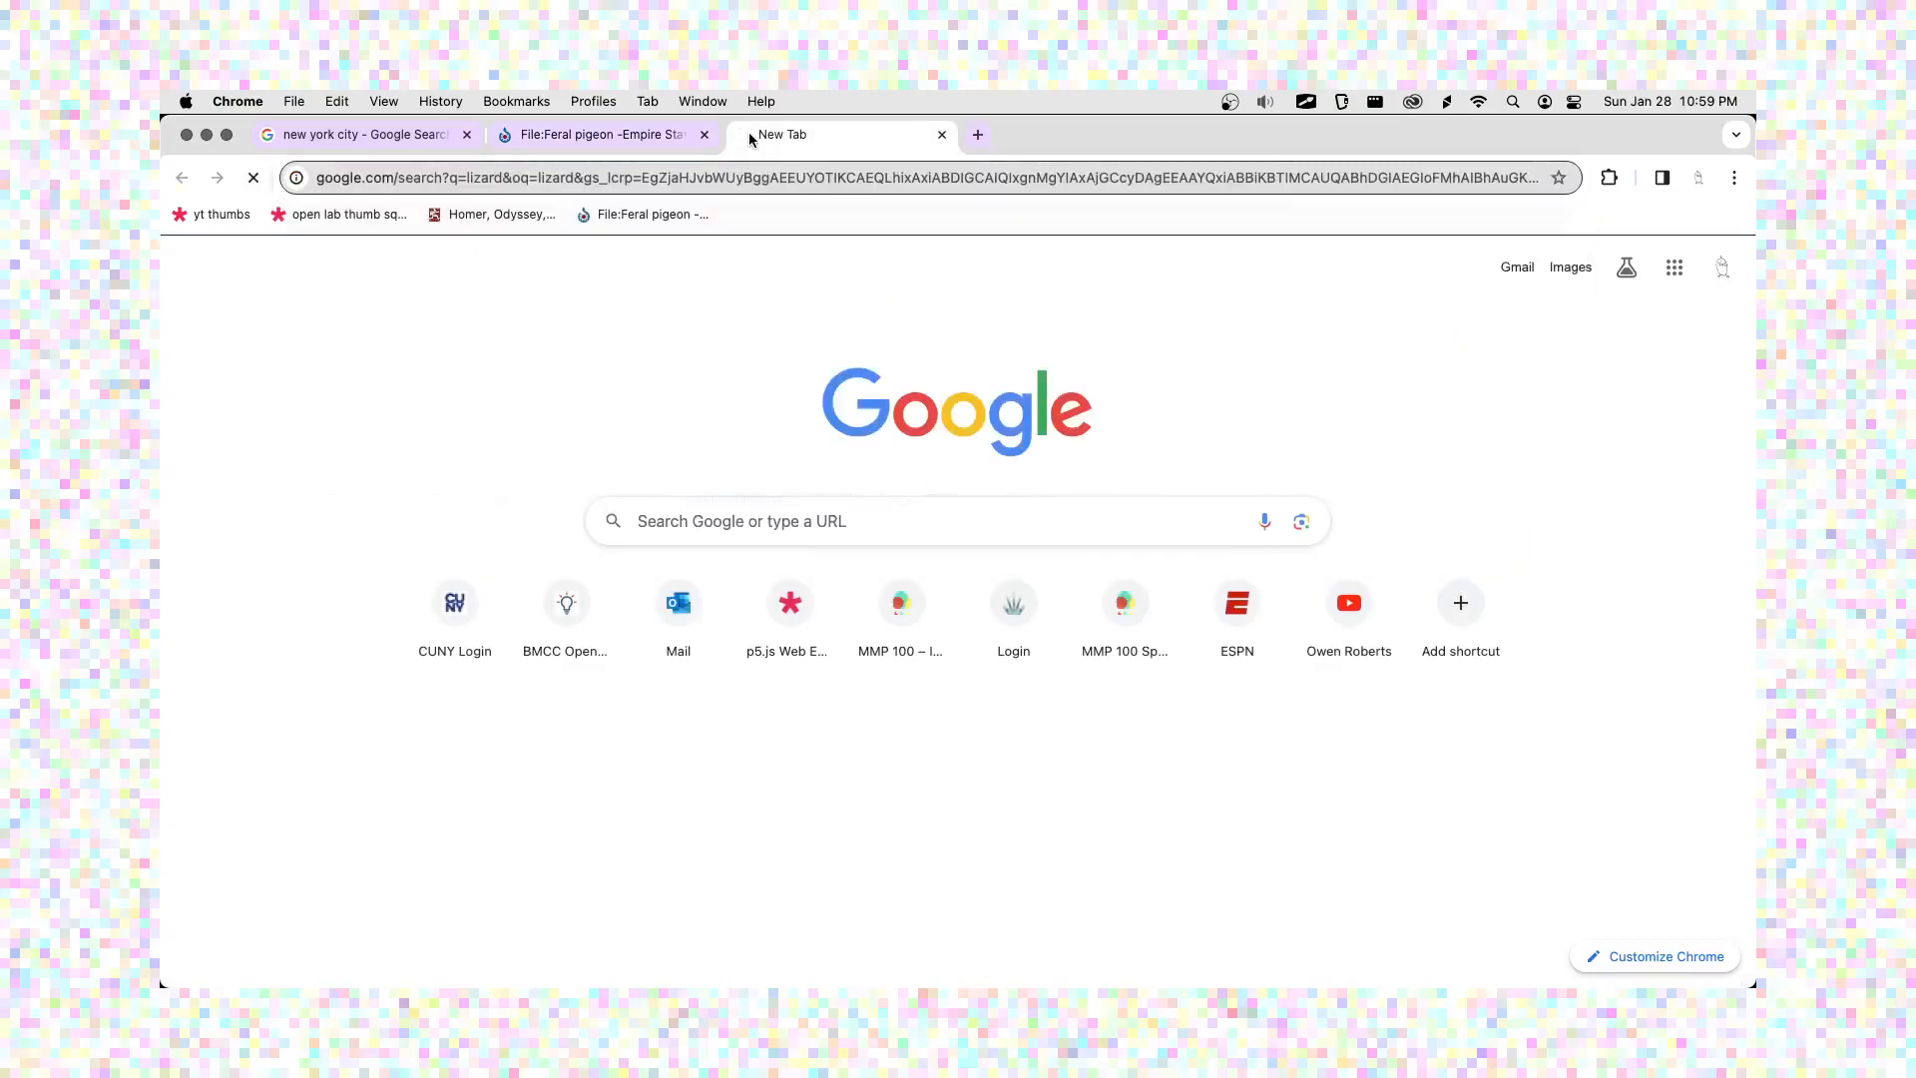
{"action": "scroll", "coordinate": [858, 458], "scroll_direction": "up", "scroll_amount": 5}
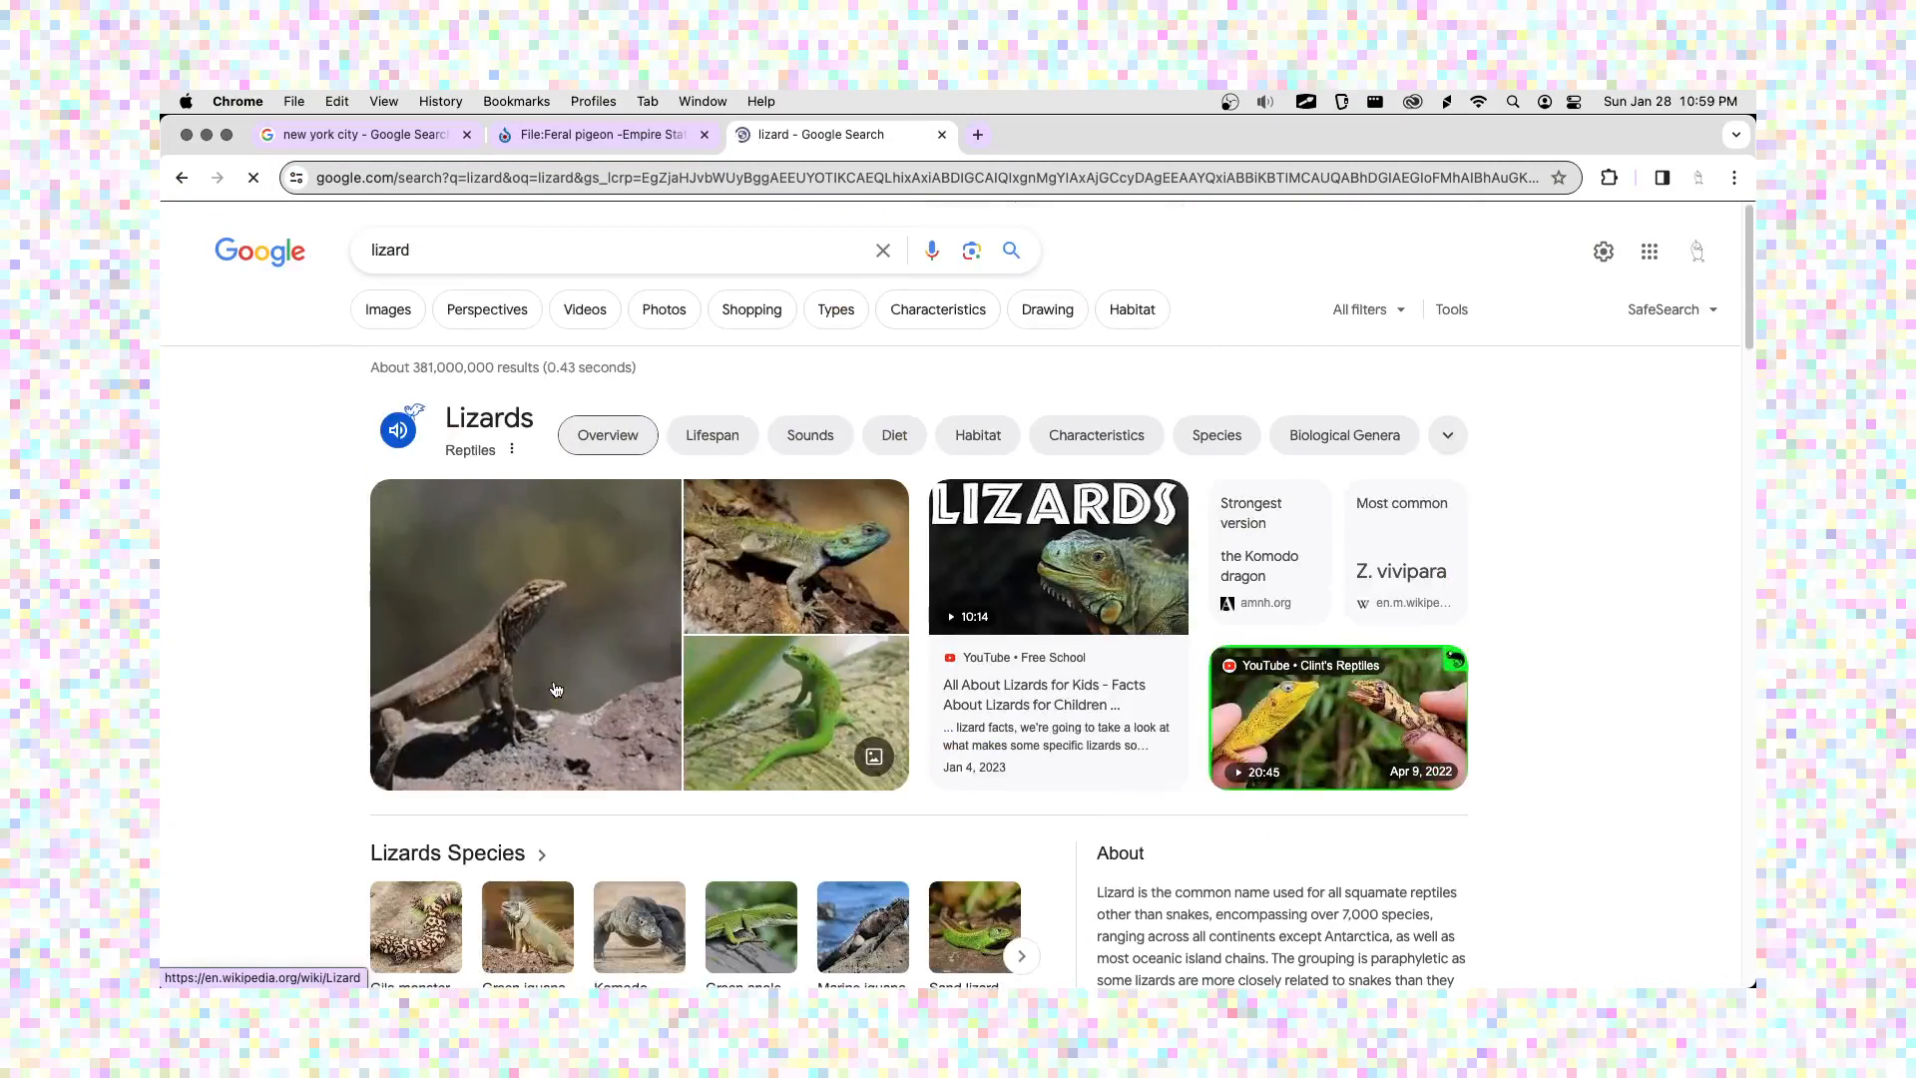
{"action": "left_click", "coordinate": [413, 311]}
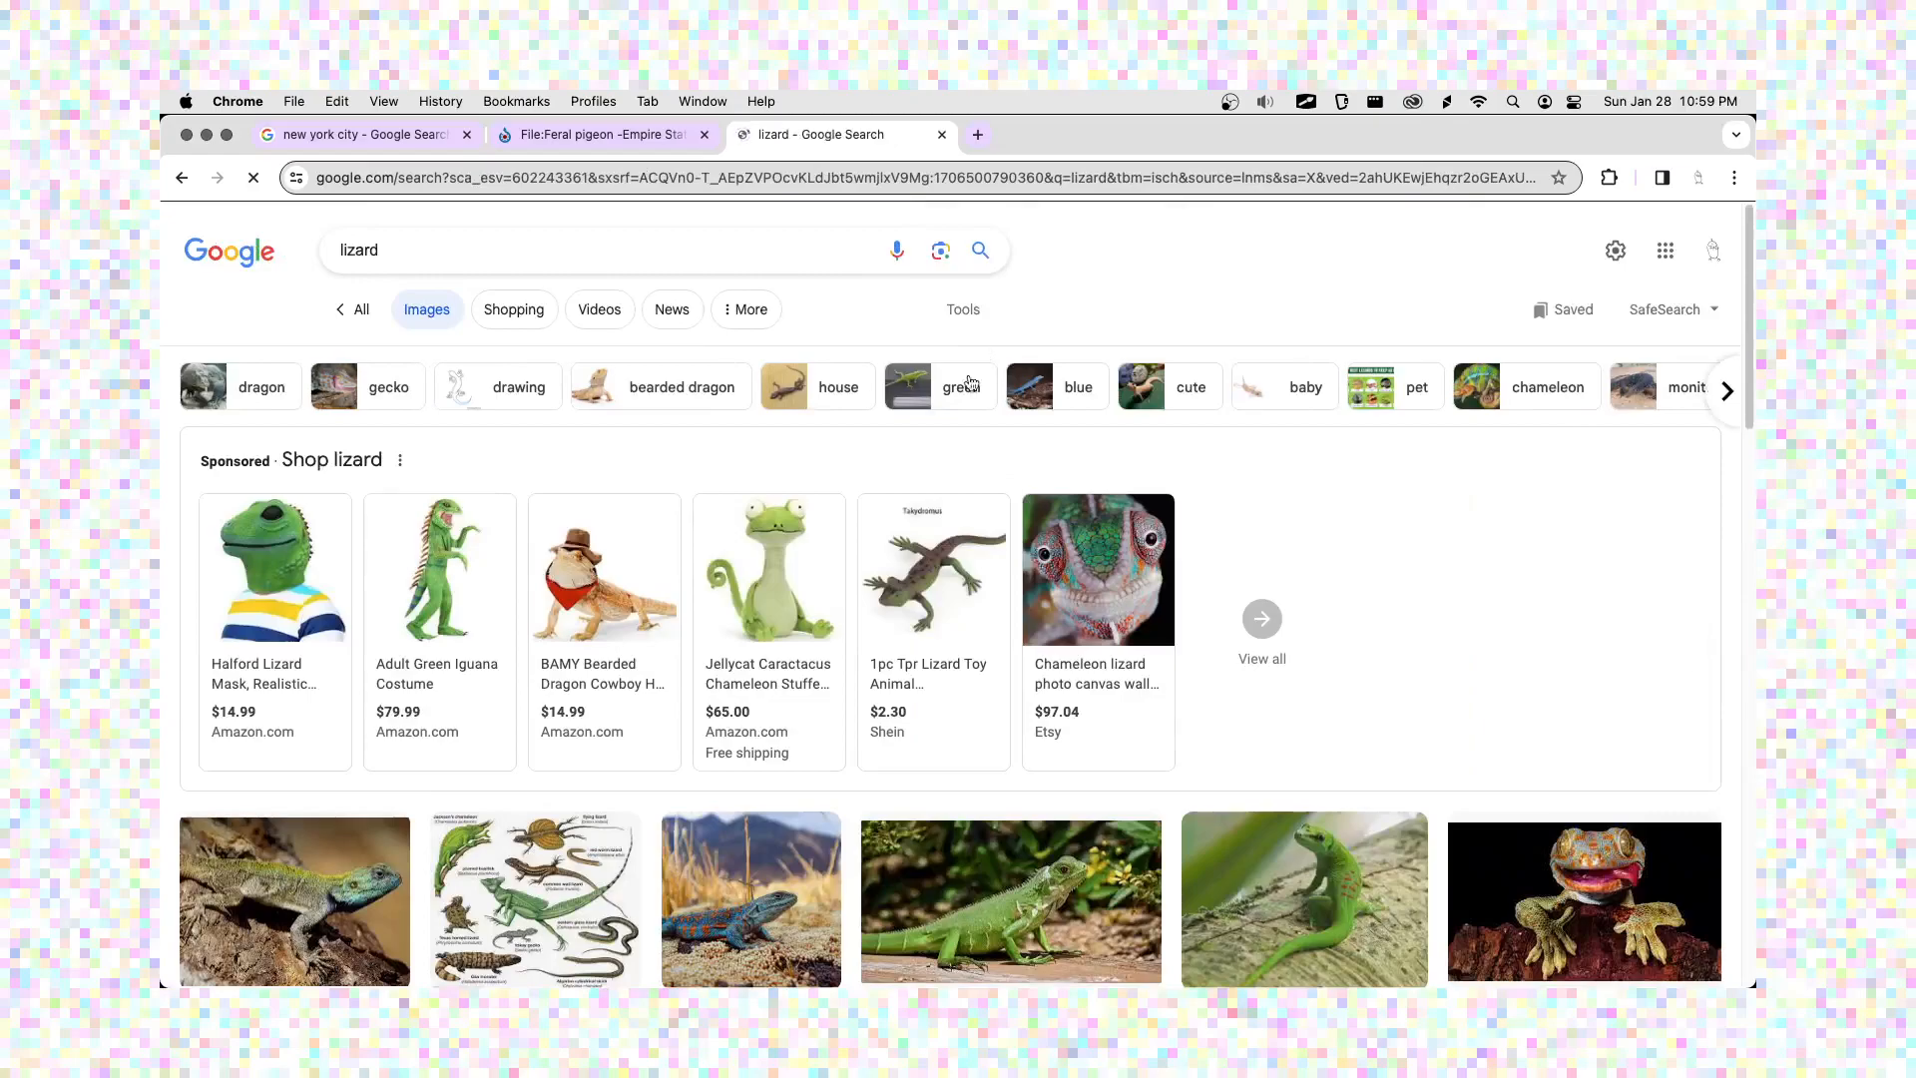
- Filter the lizard images by usage rights to Creative Commons licenses and browse the results
{"action": "left_click", "coordinate": [963, 312]}
{"action": "left_click", "coordinate": [938, 360]}
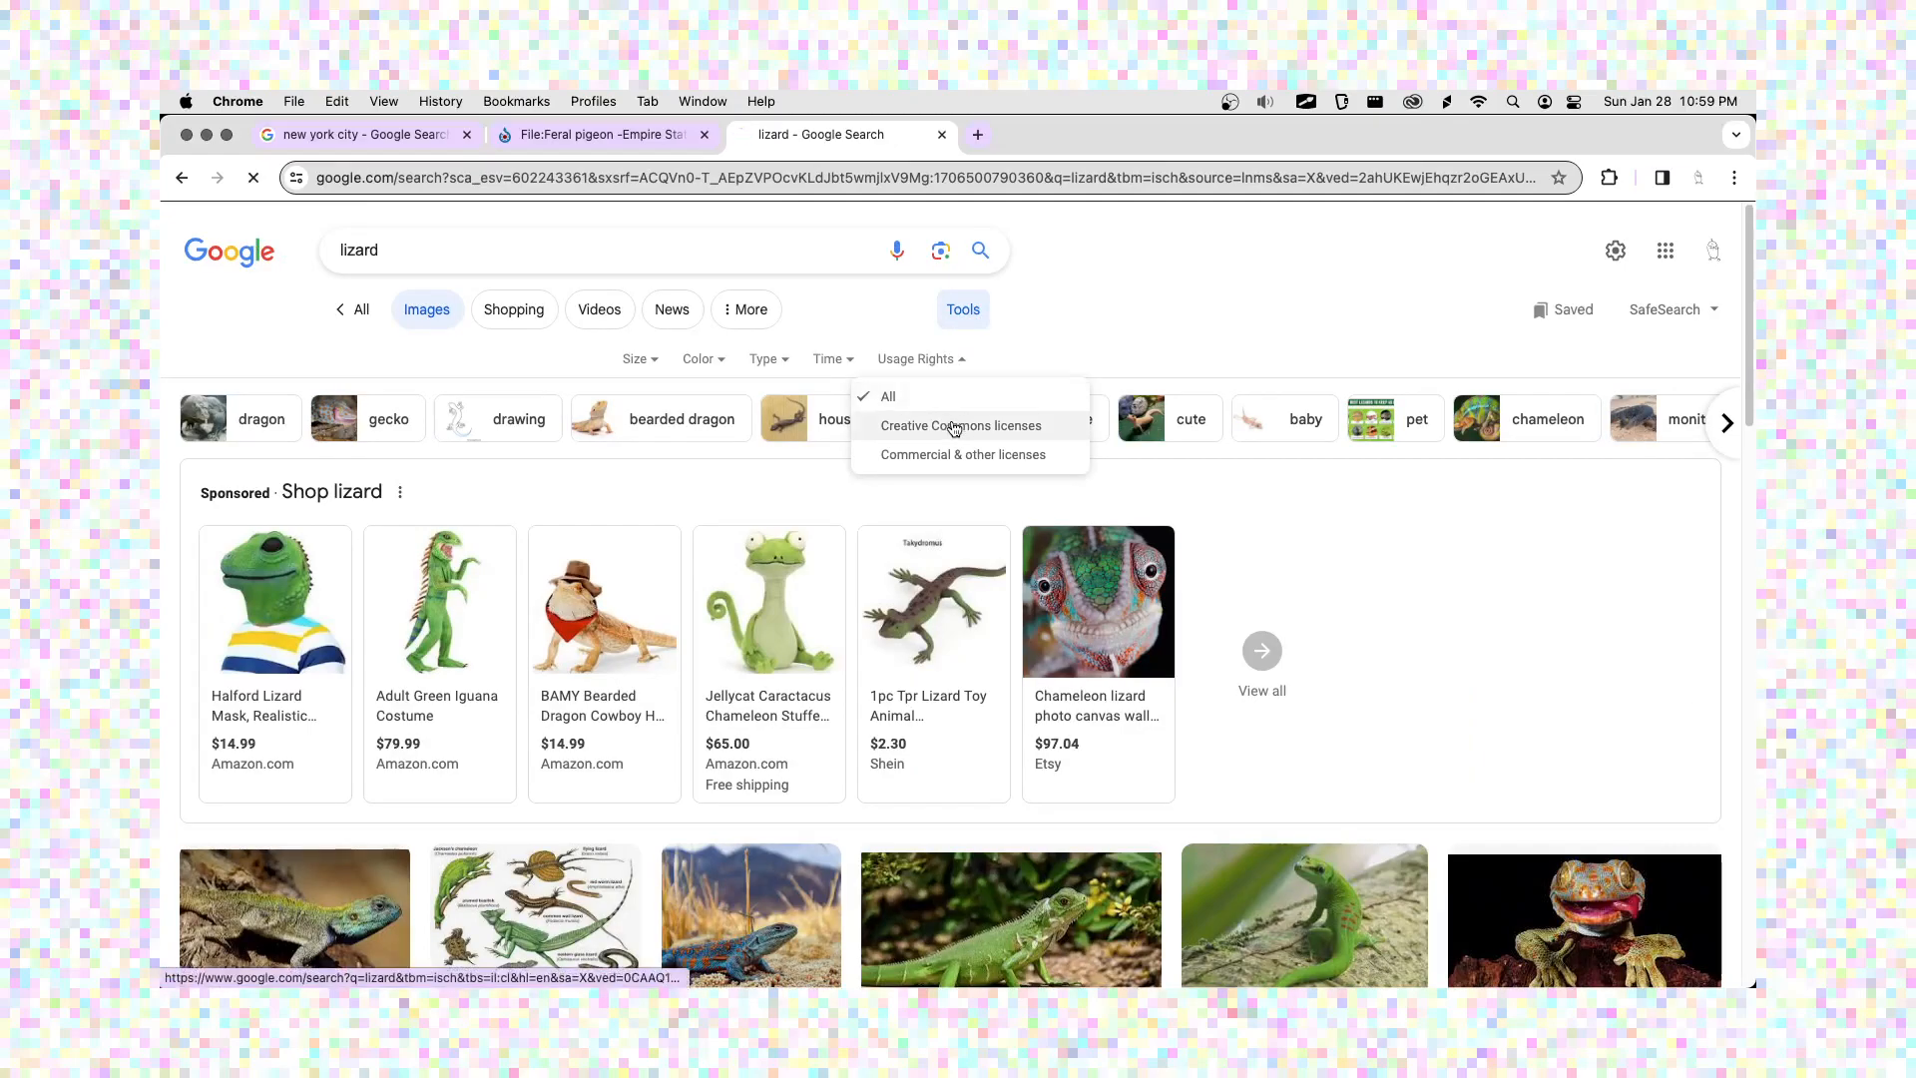
{"action": "left_click", "coordinate": [954, 424]}
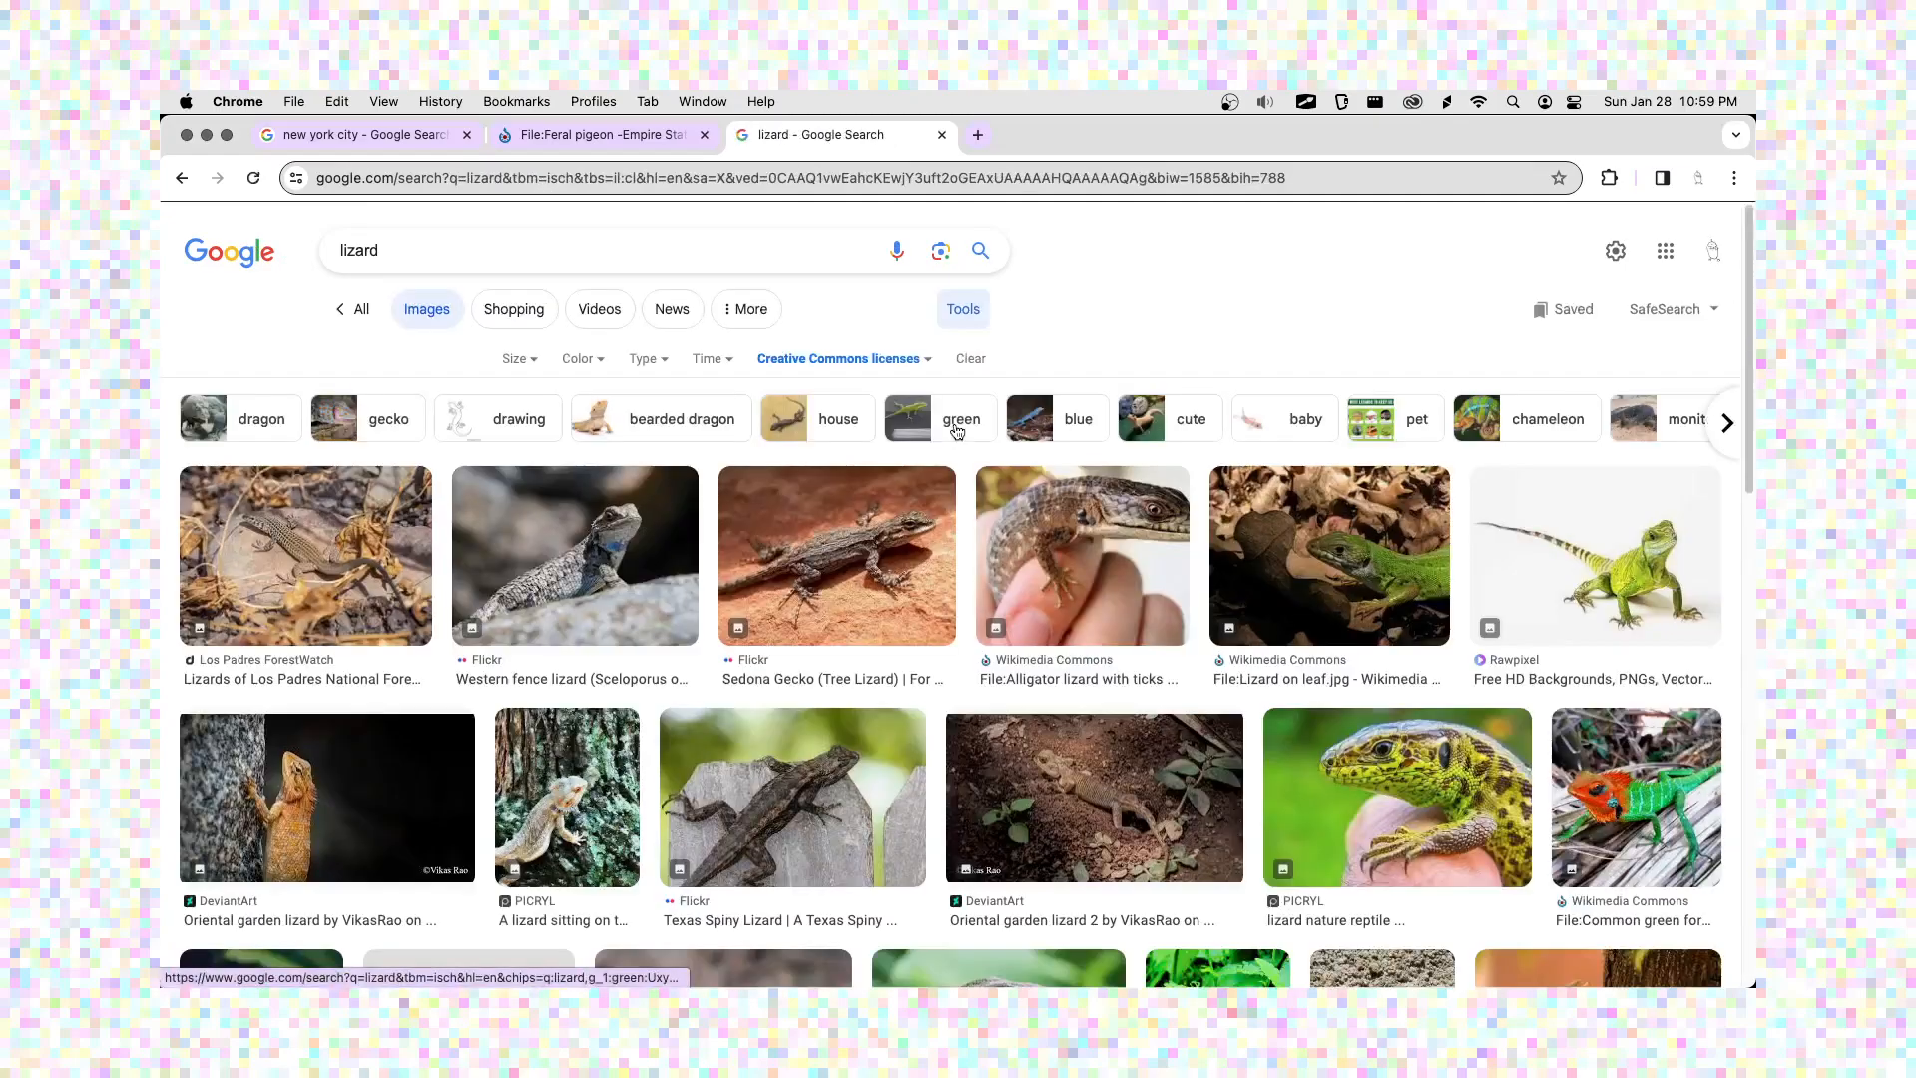
{"action": "scroll", "coordinate": [963, 429], "scroll_direction": "down", "scroll_amount": 3}
{"action": "scroll", "coordinate": [973, 428], "scroll_direction": "up", "scroll_amount": 3}
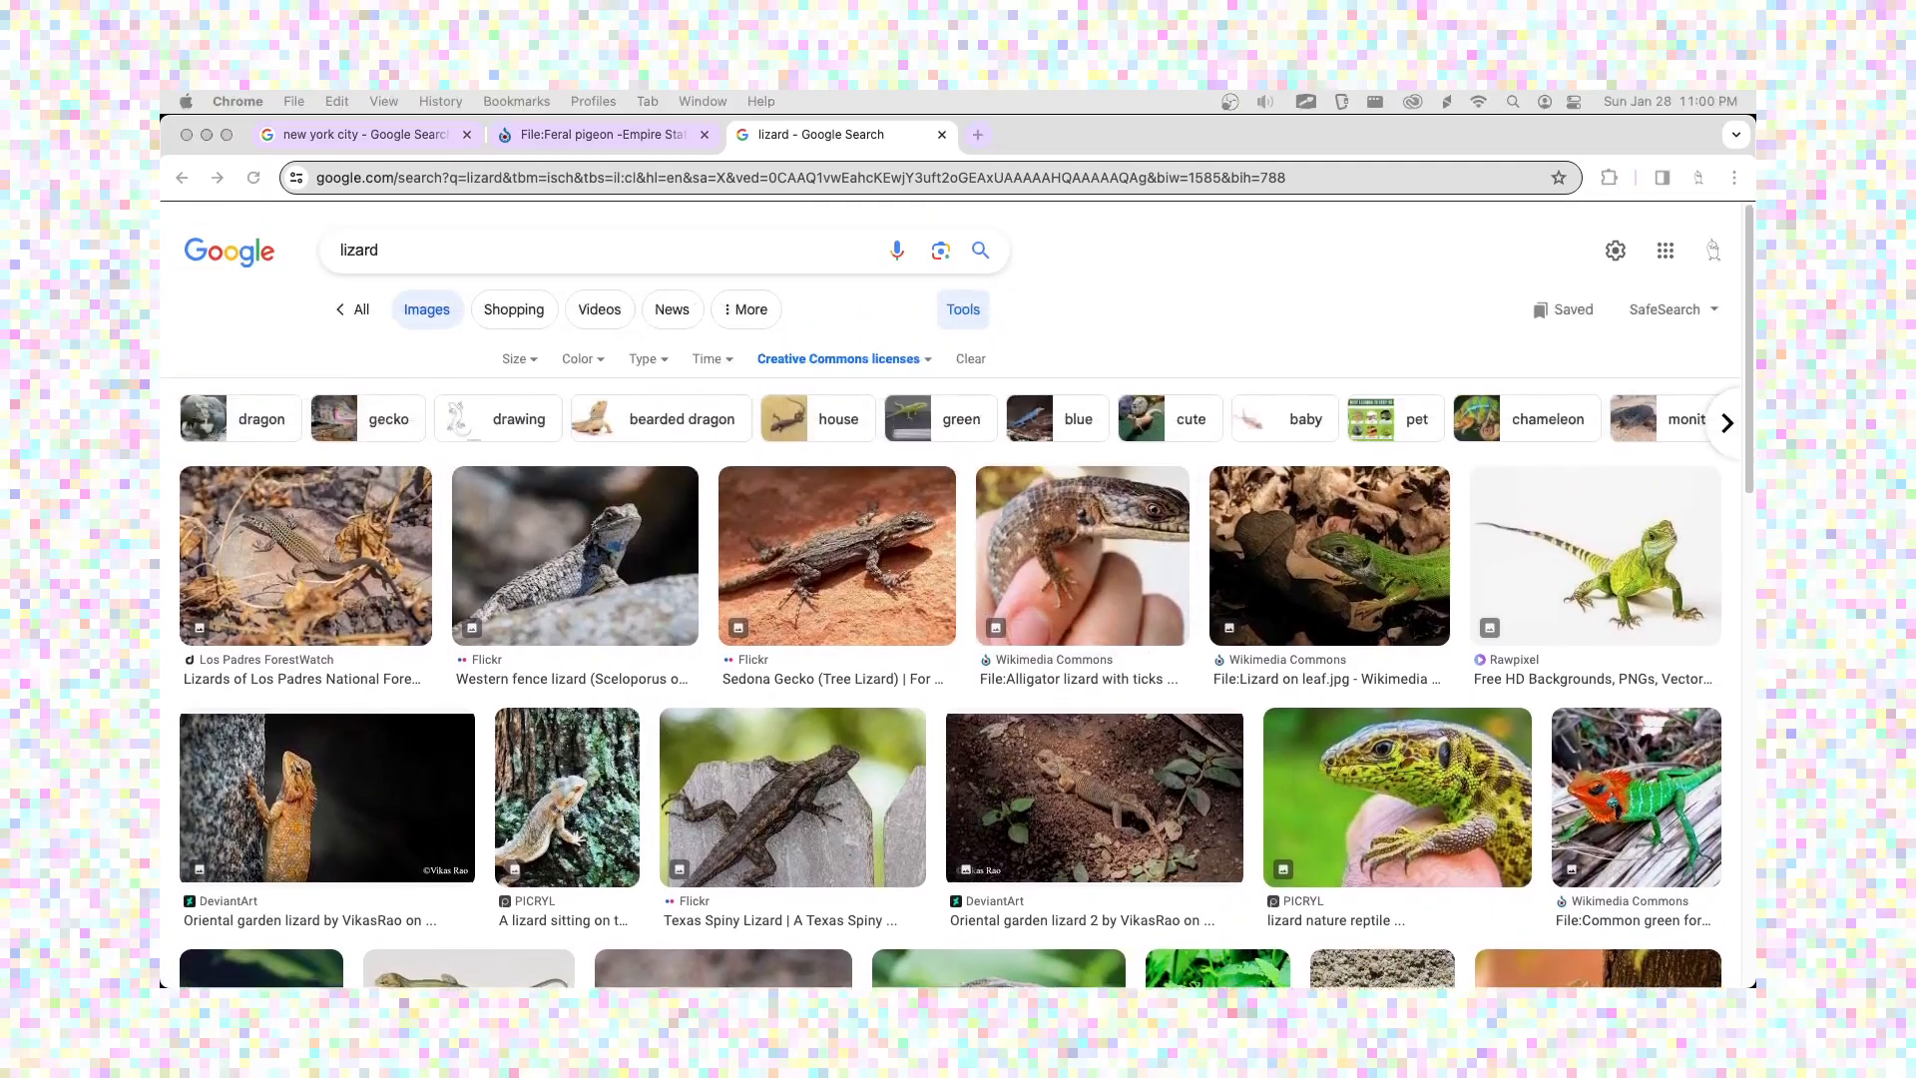
- Open the Wikimedia Commons page for File:Lizard_-_e.JPG in a new tab and review its permission and licensing terms
{"action": "left_click", "coordinate": [975, 136]}
{"action": "type", "text": "https://commons.wikimedia.org/wiki/File:Lizard_-_e.JPG"}
{"action": "key", "text": "Return"}
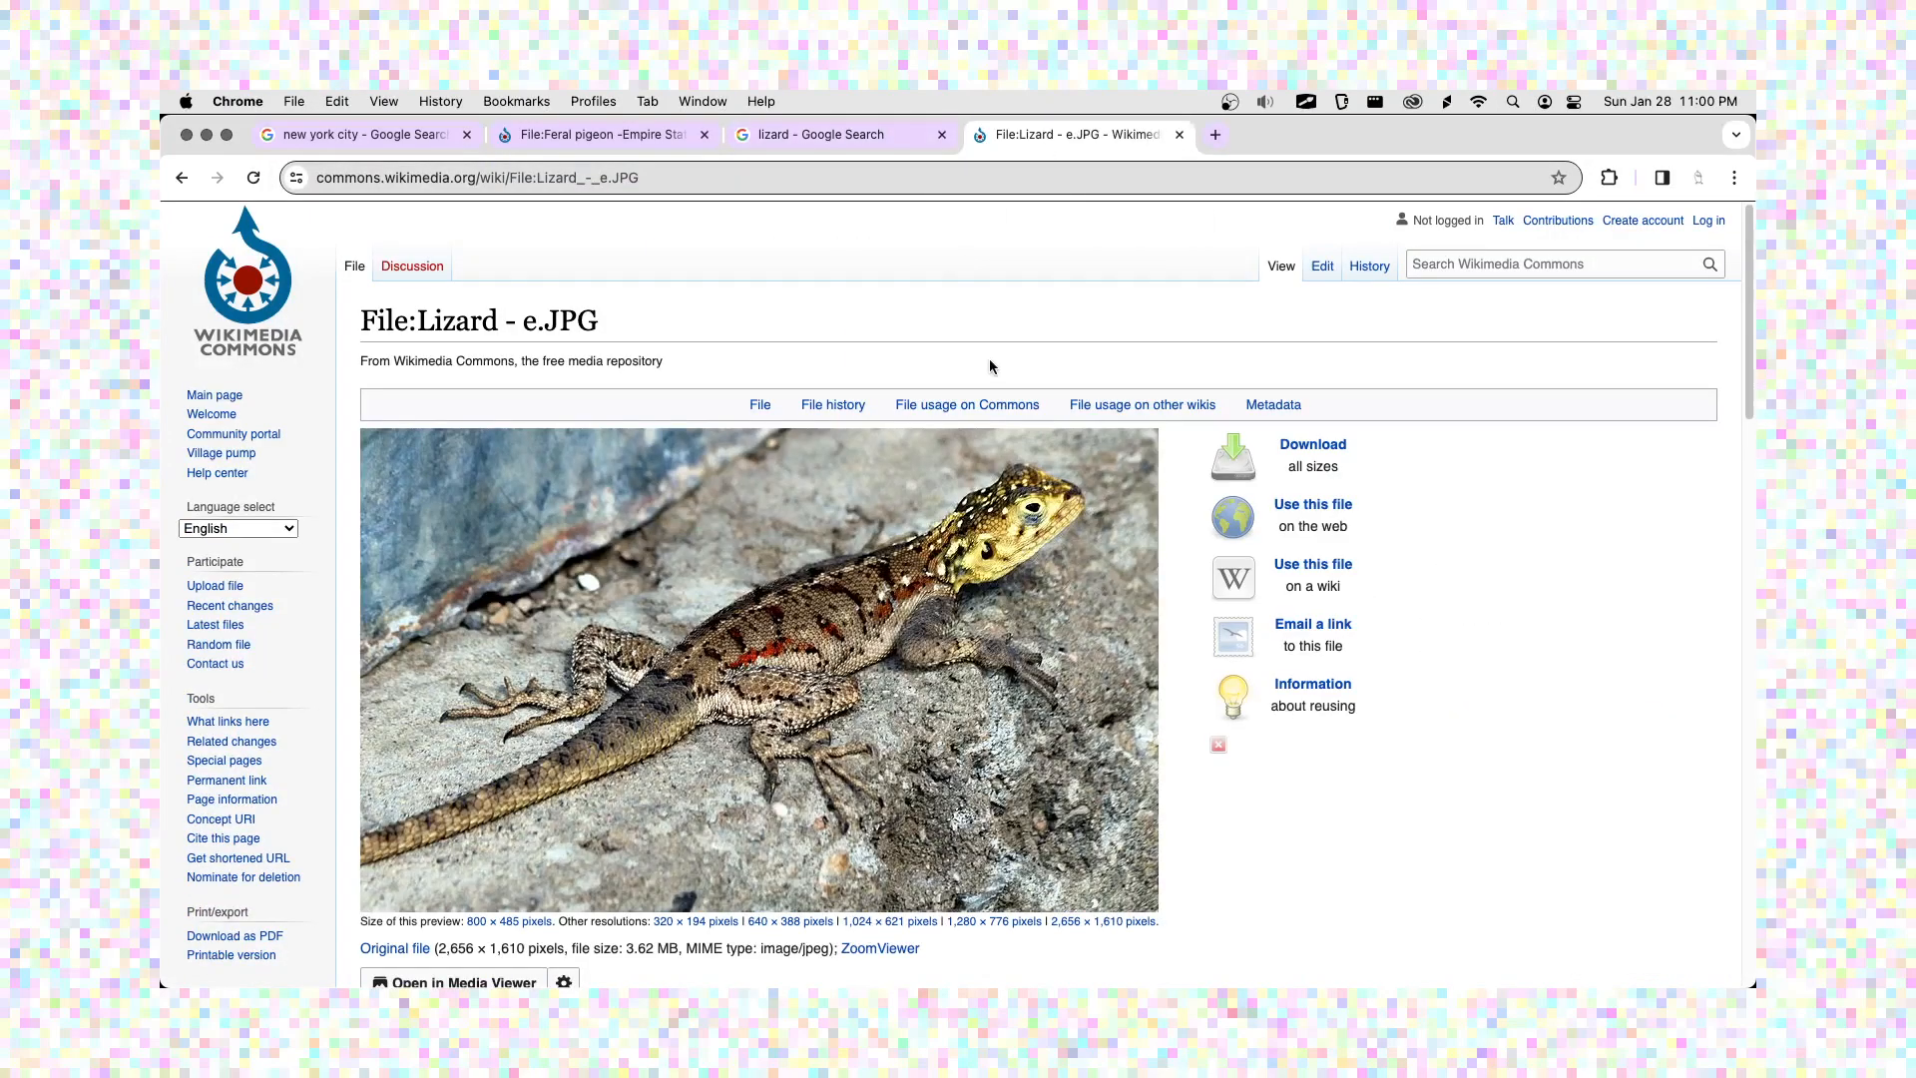
{"action": "scroll", "coordinate": [994, 361], "scroll_direction": "down", "scroll_amount": 5}
{"action": "scroll", "coordinate": [996, 367], "scroll_direction": "down", "scroll_amount": 5}
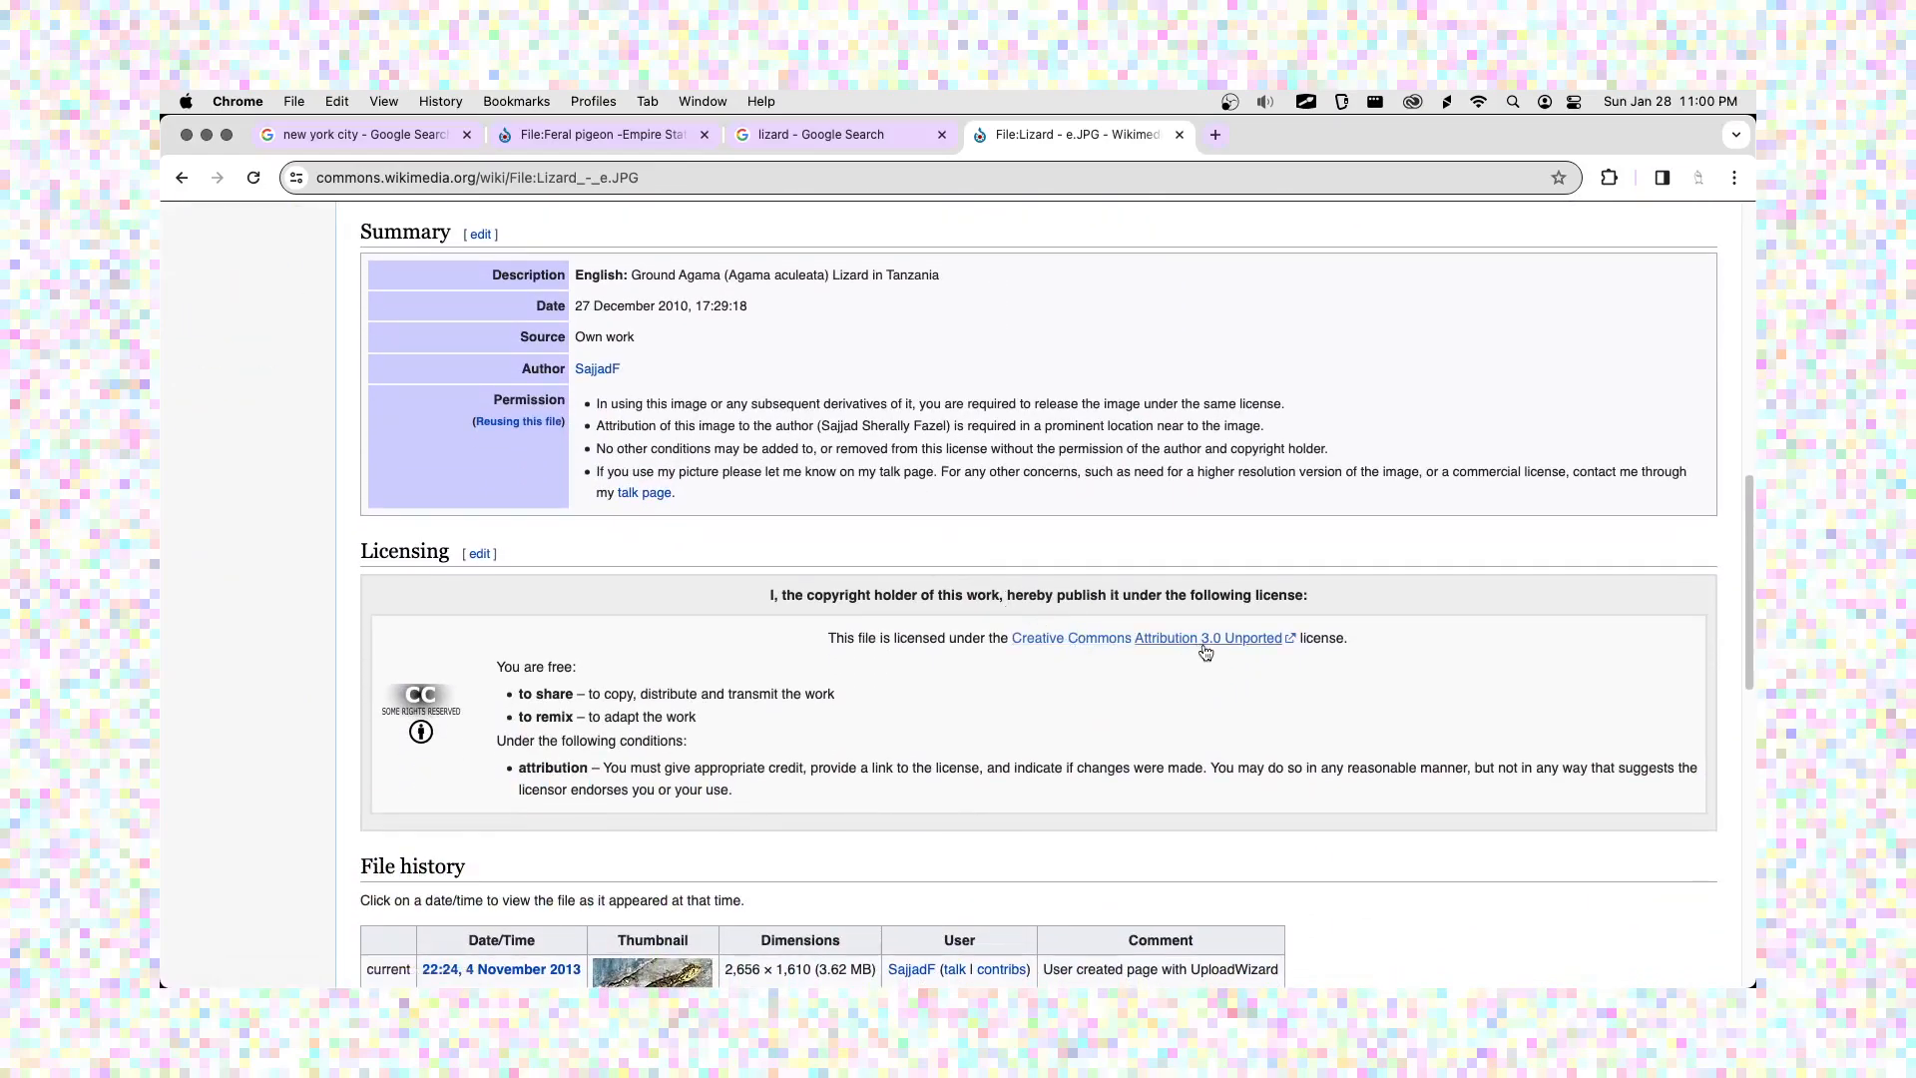
{"action": "scroll", "coordinate": [578, 591], "scroll_direction": "down", "scroll_amount": 1}
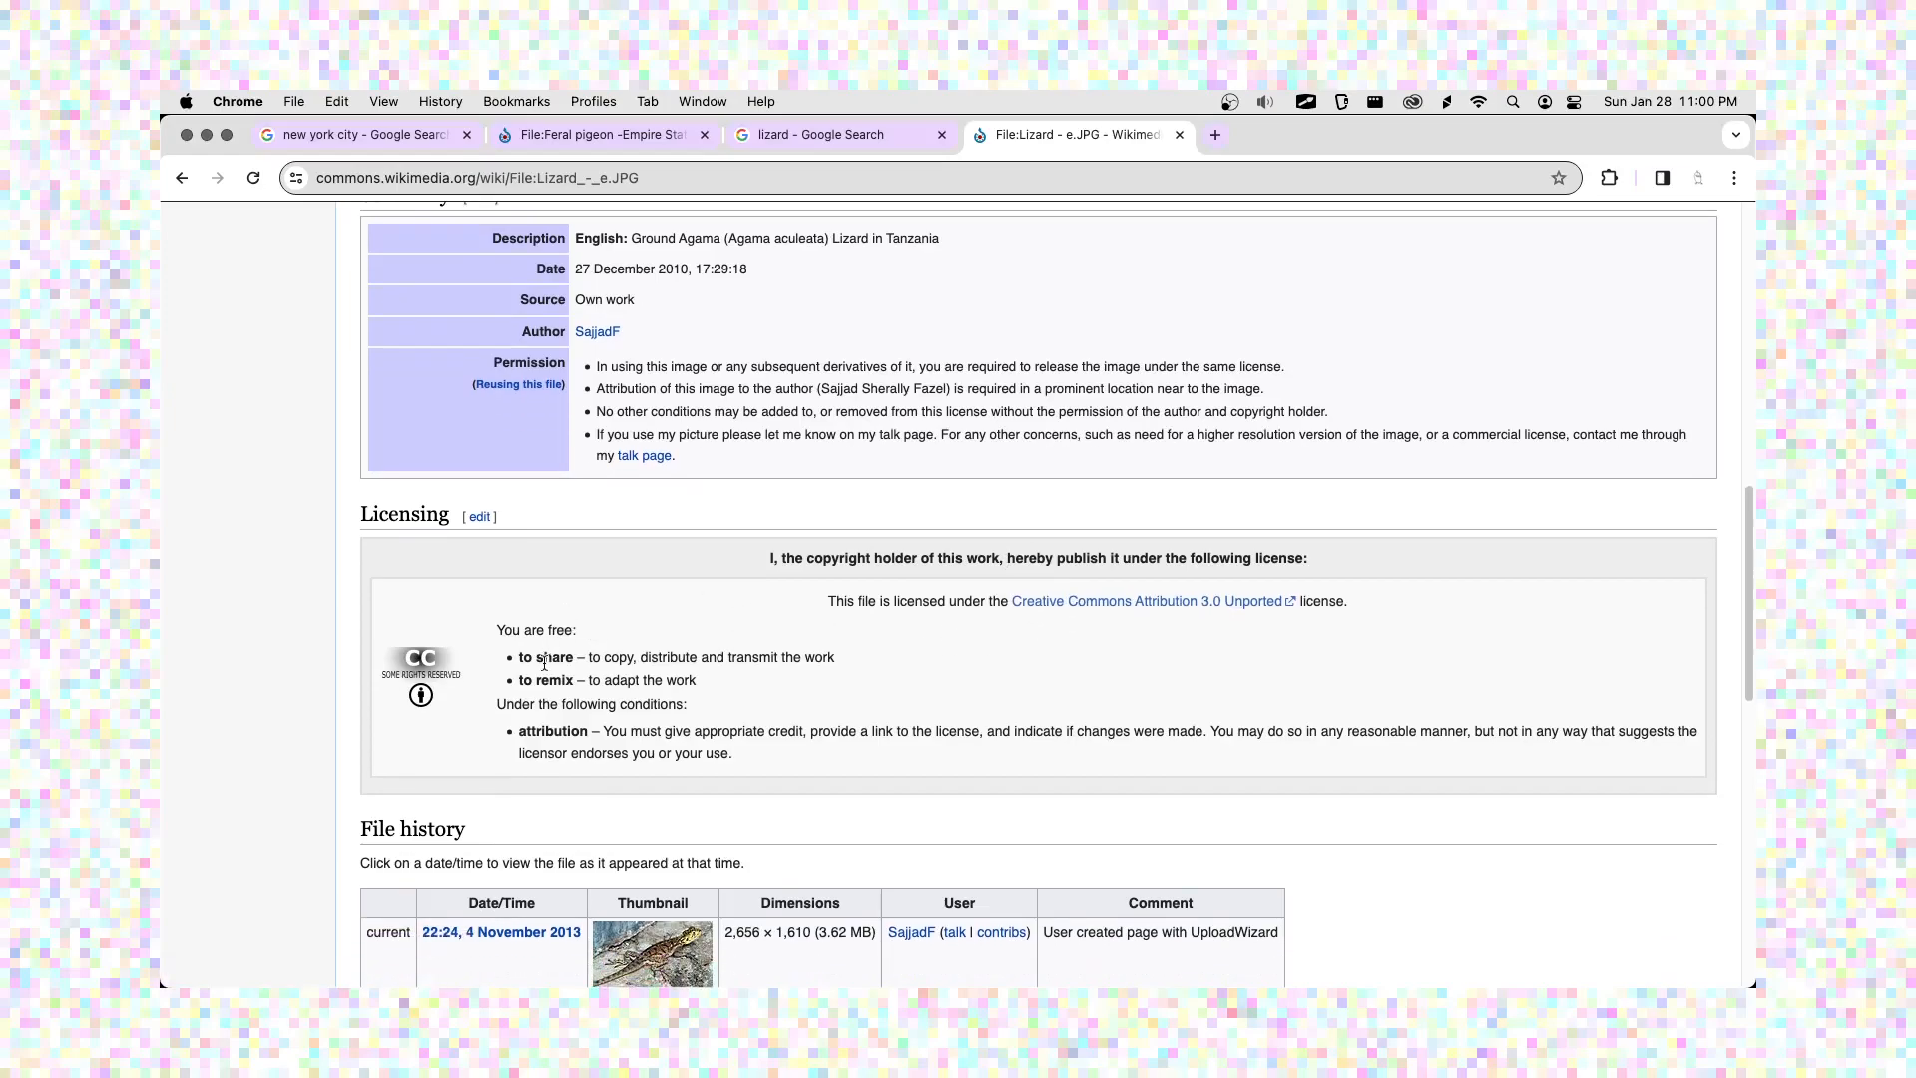
{"action": "scroll", "coordinate": [521, 736], "scroll_direction": "down", "scroll_amount": 1}
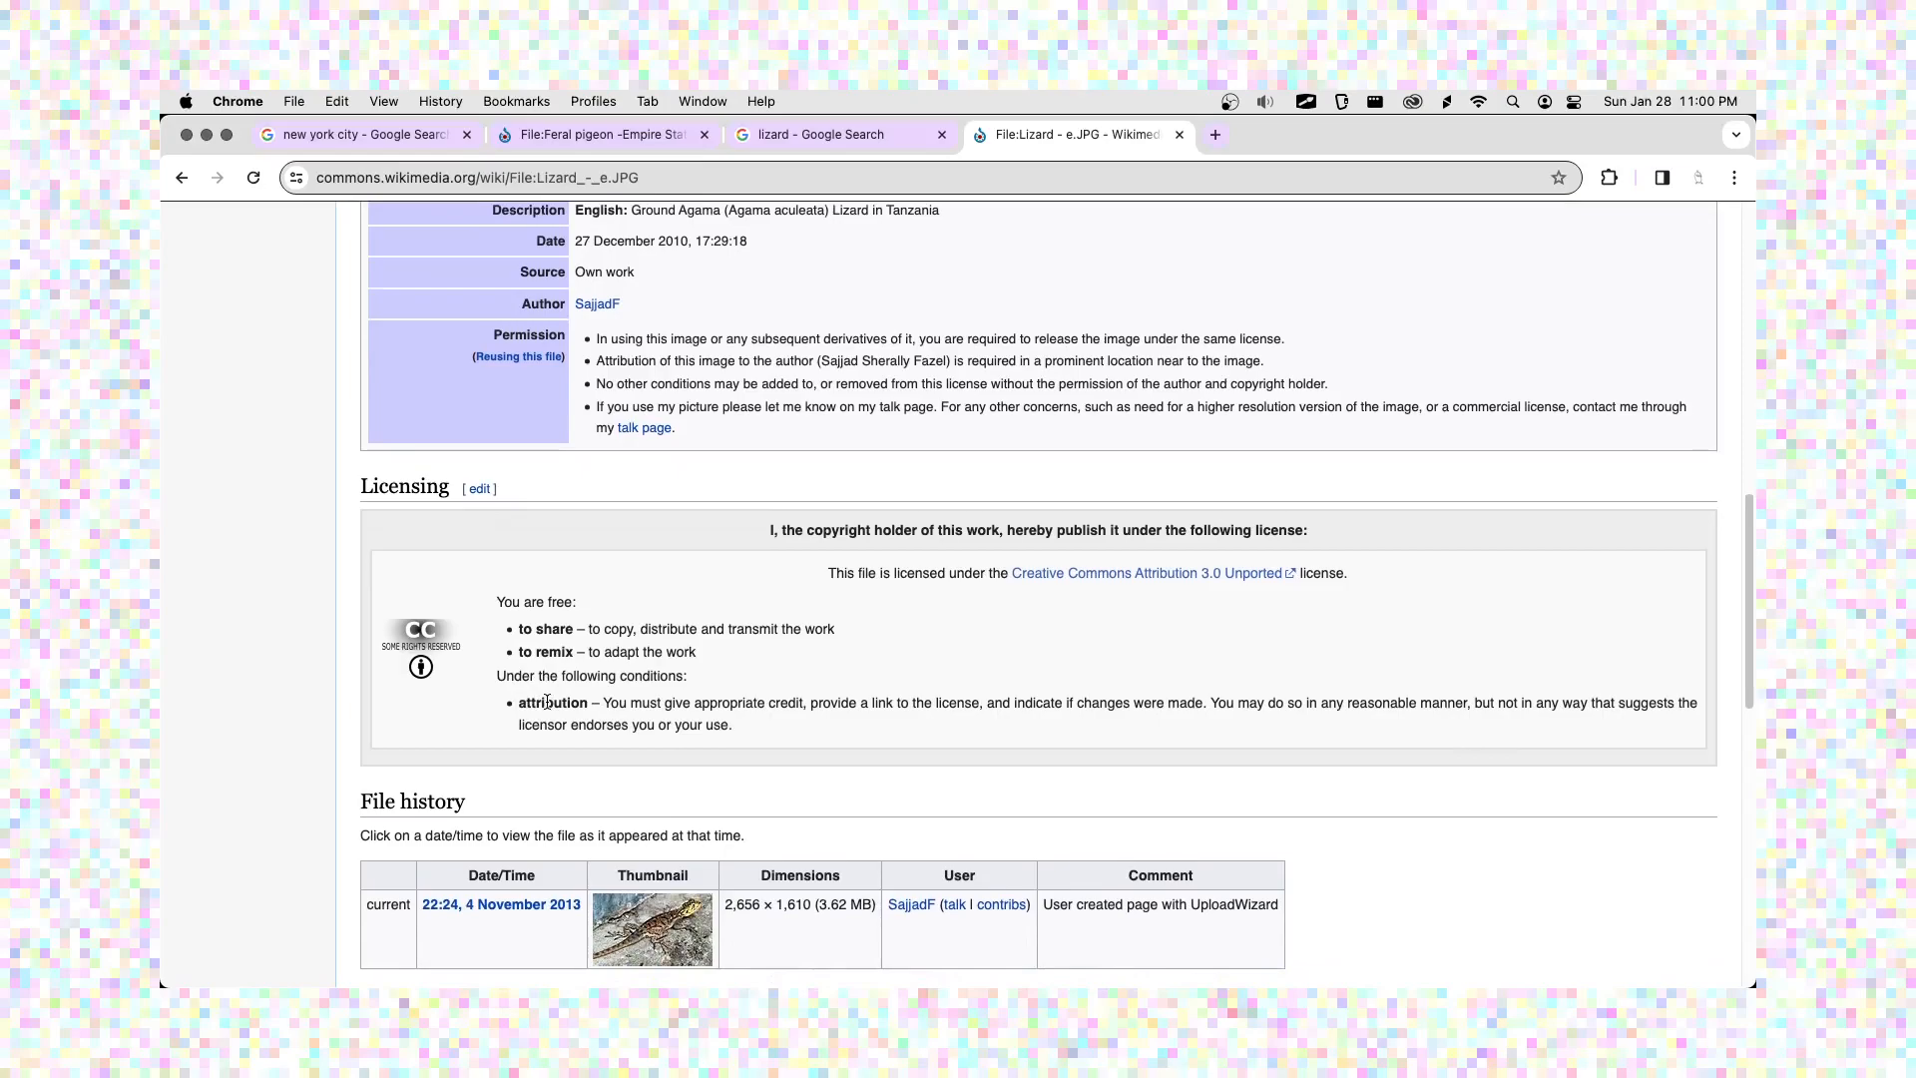
{"action": "scroll", "coordinate": [599, 628], "scroll_direction": "down", "scroll_amount": 4}
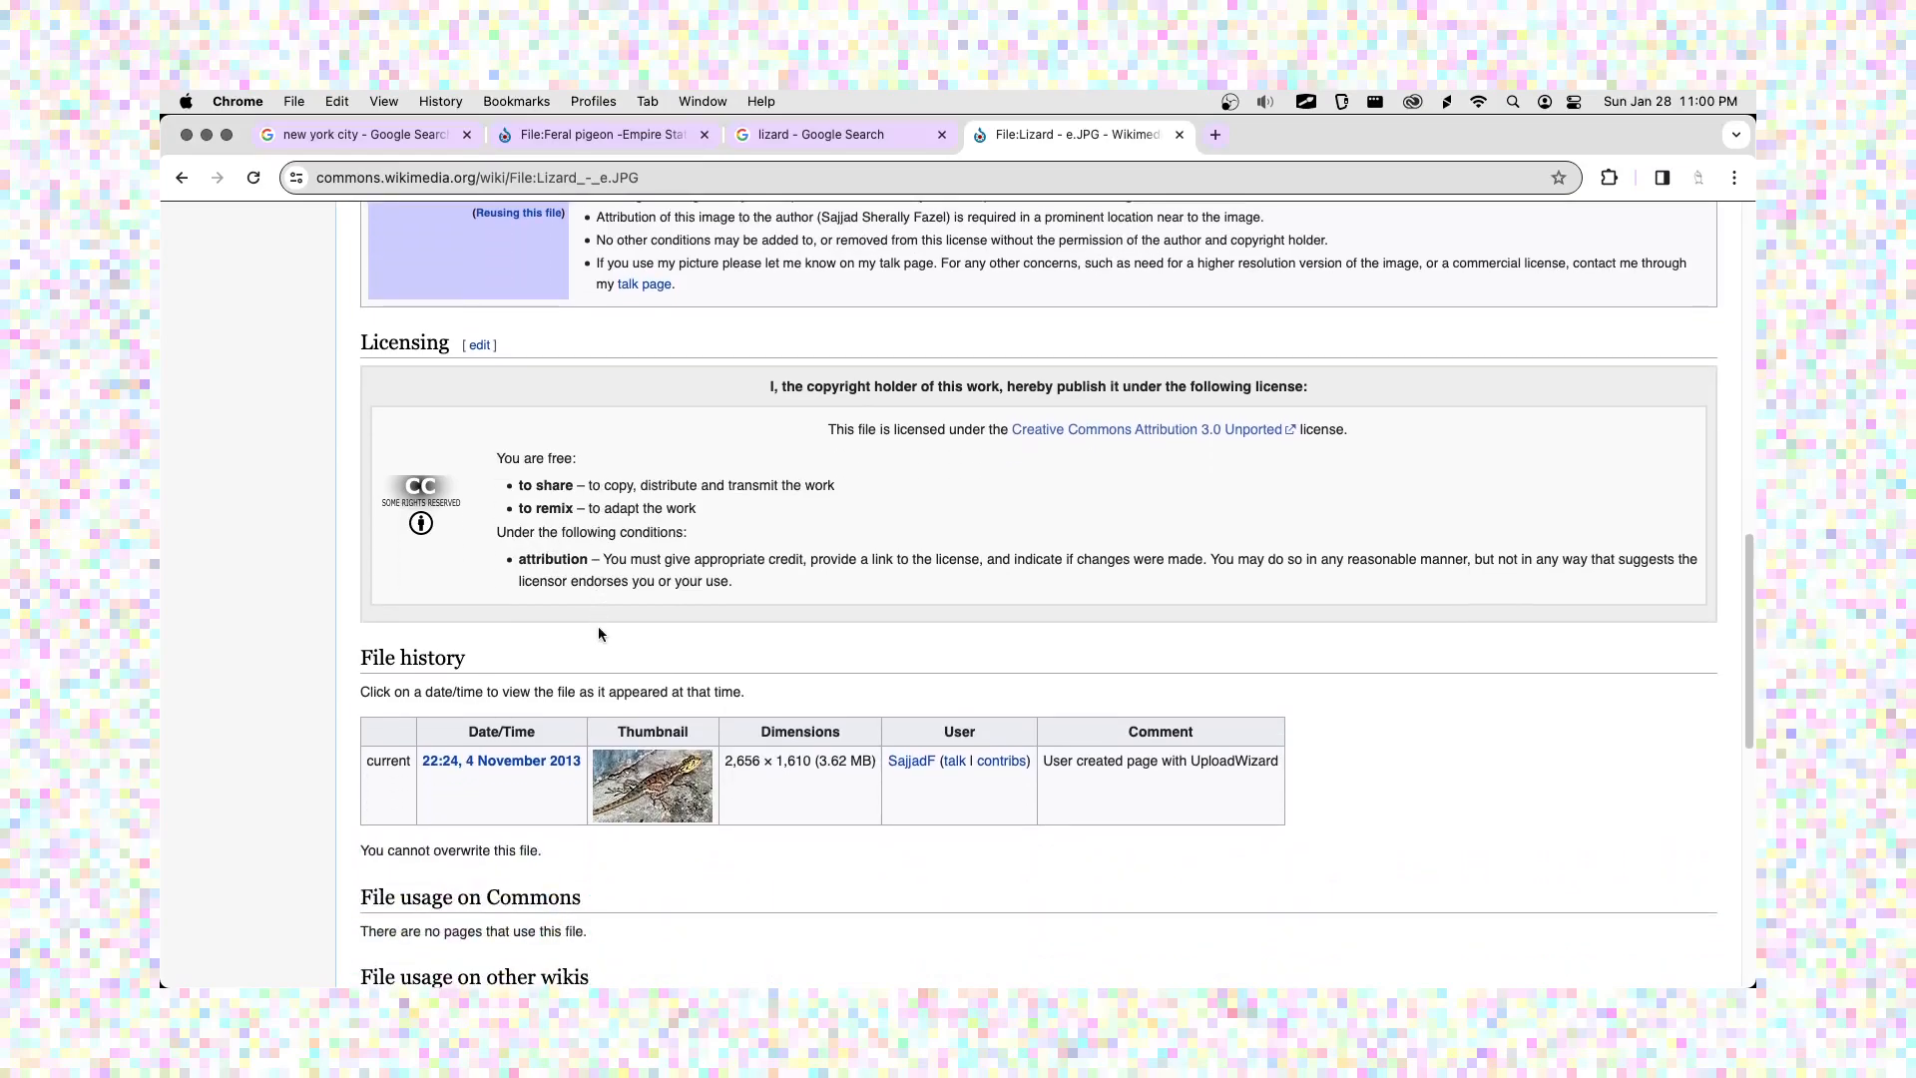
- Open the 1,280 × 776 pixel version of the lizard image and save it as Lizard_-_e in the Self Portrait folder
{"action": "scroll", "coordinate": [598, 635], "scroll_direction": "up", "scroll_amount": 15}
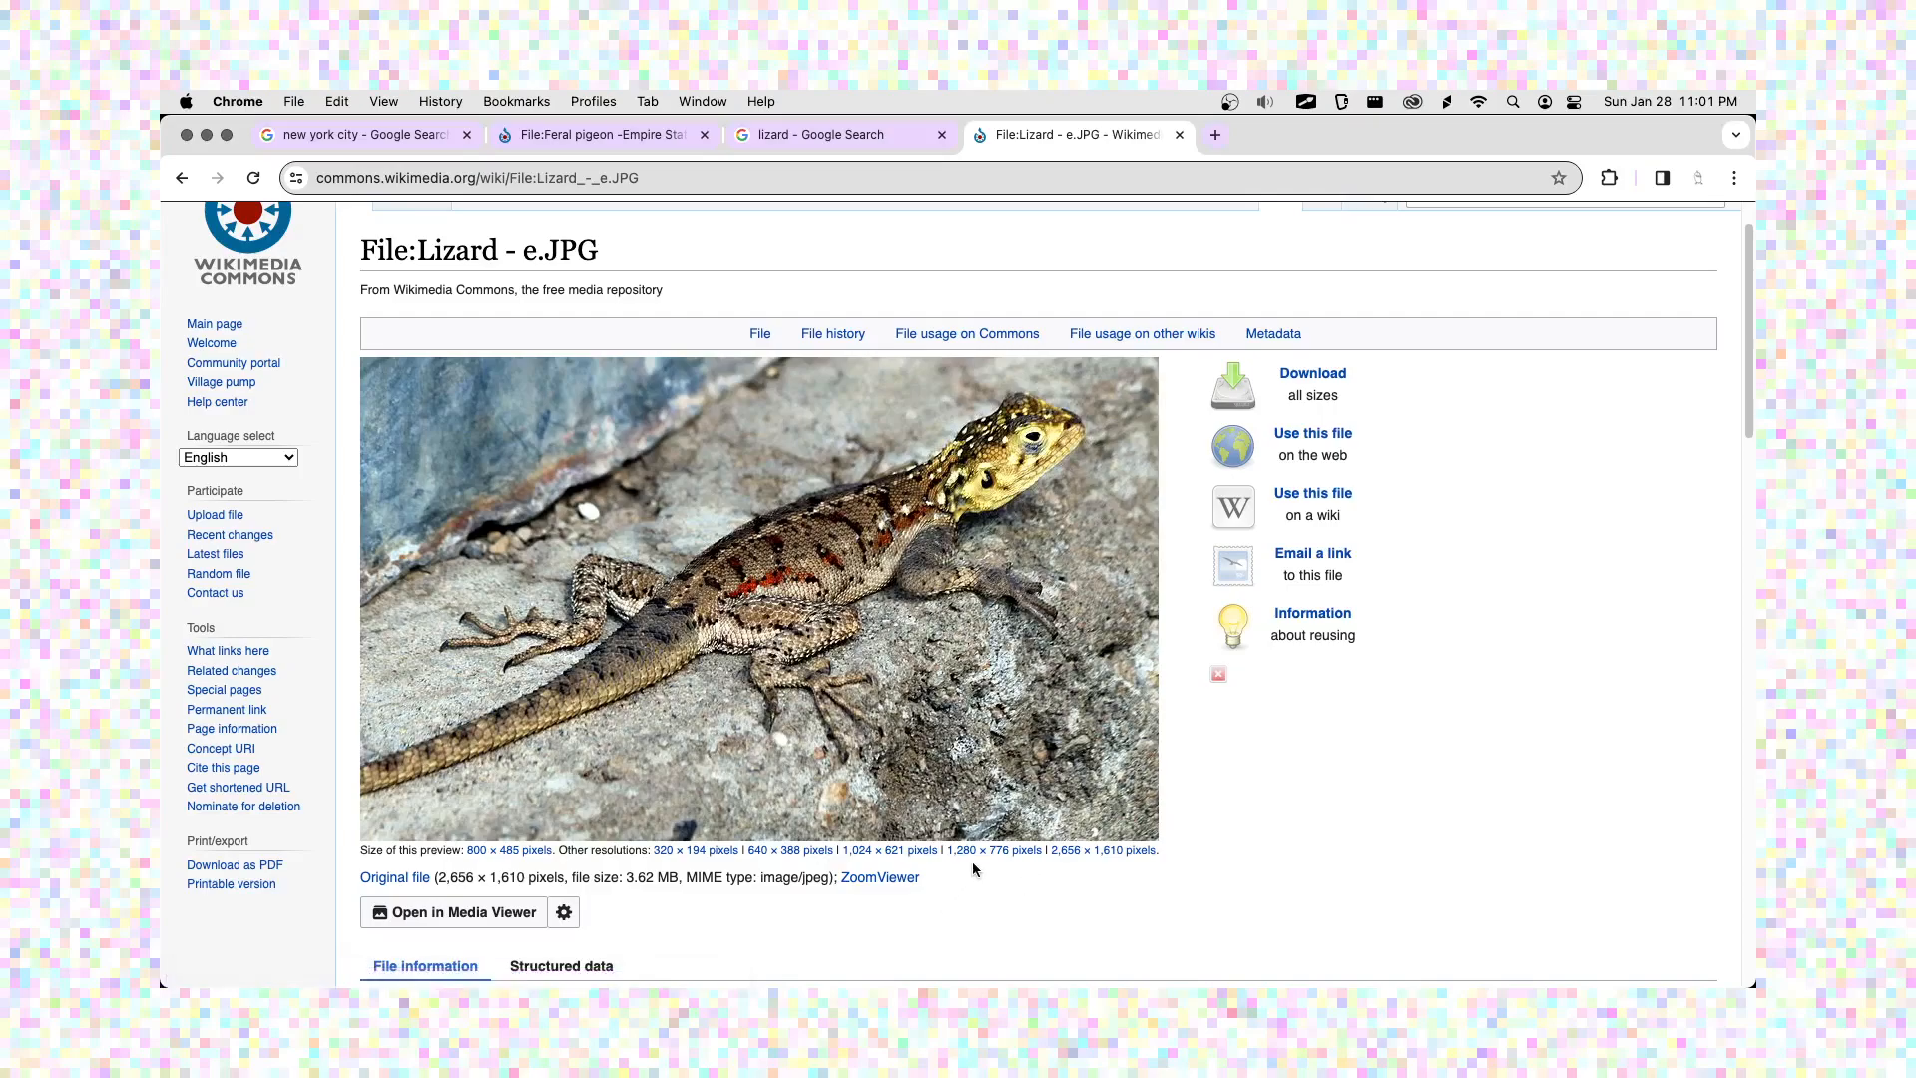
{"action": "left_click", "coordinate": [975, 853]}
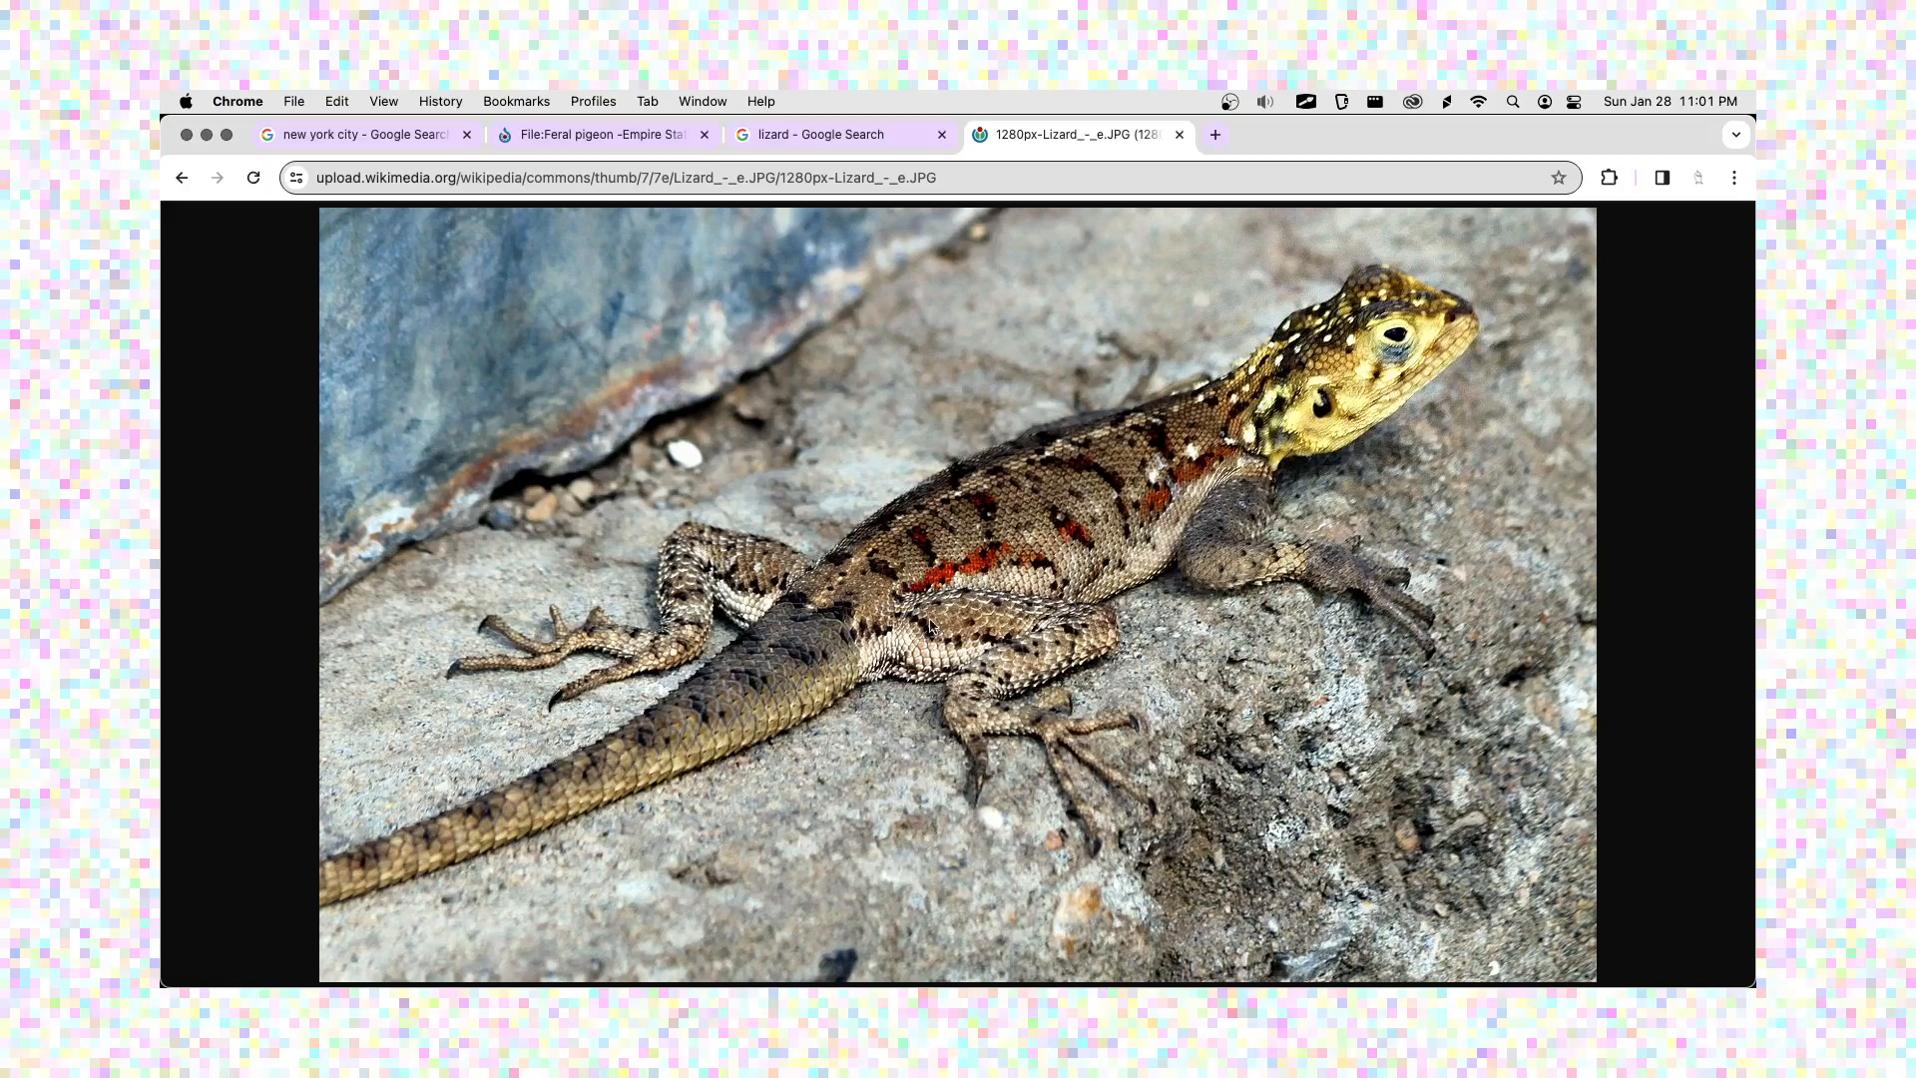
{"action": "right_click", "coordinate": [861, 393]}
{"action": "left_click", "coordinate": [894, 430]}
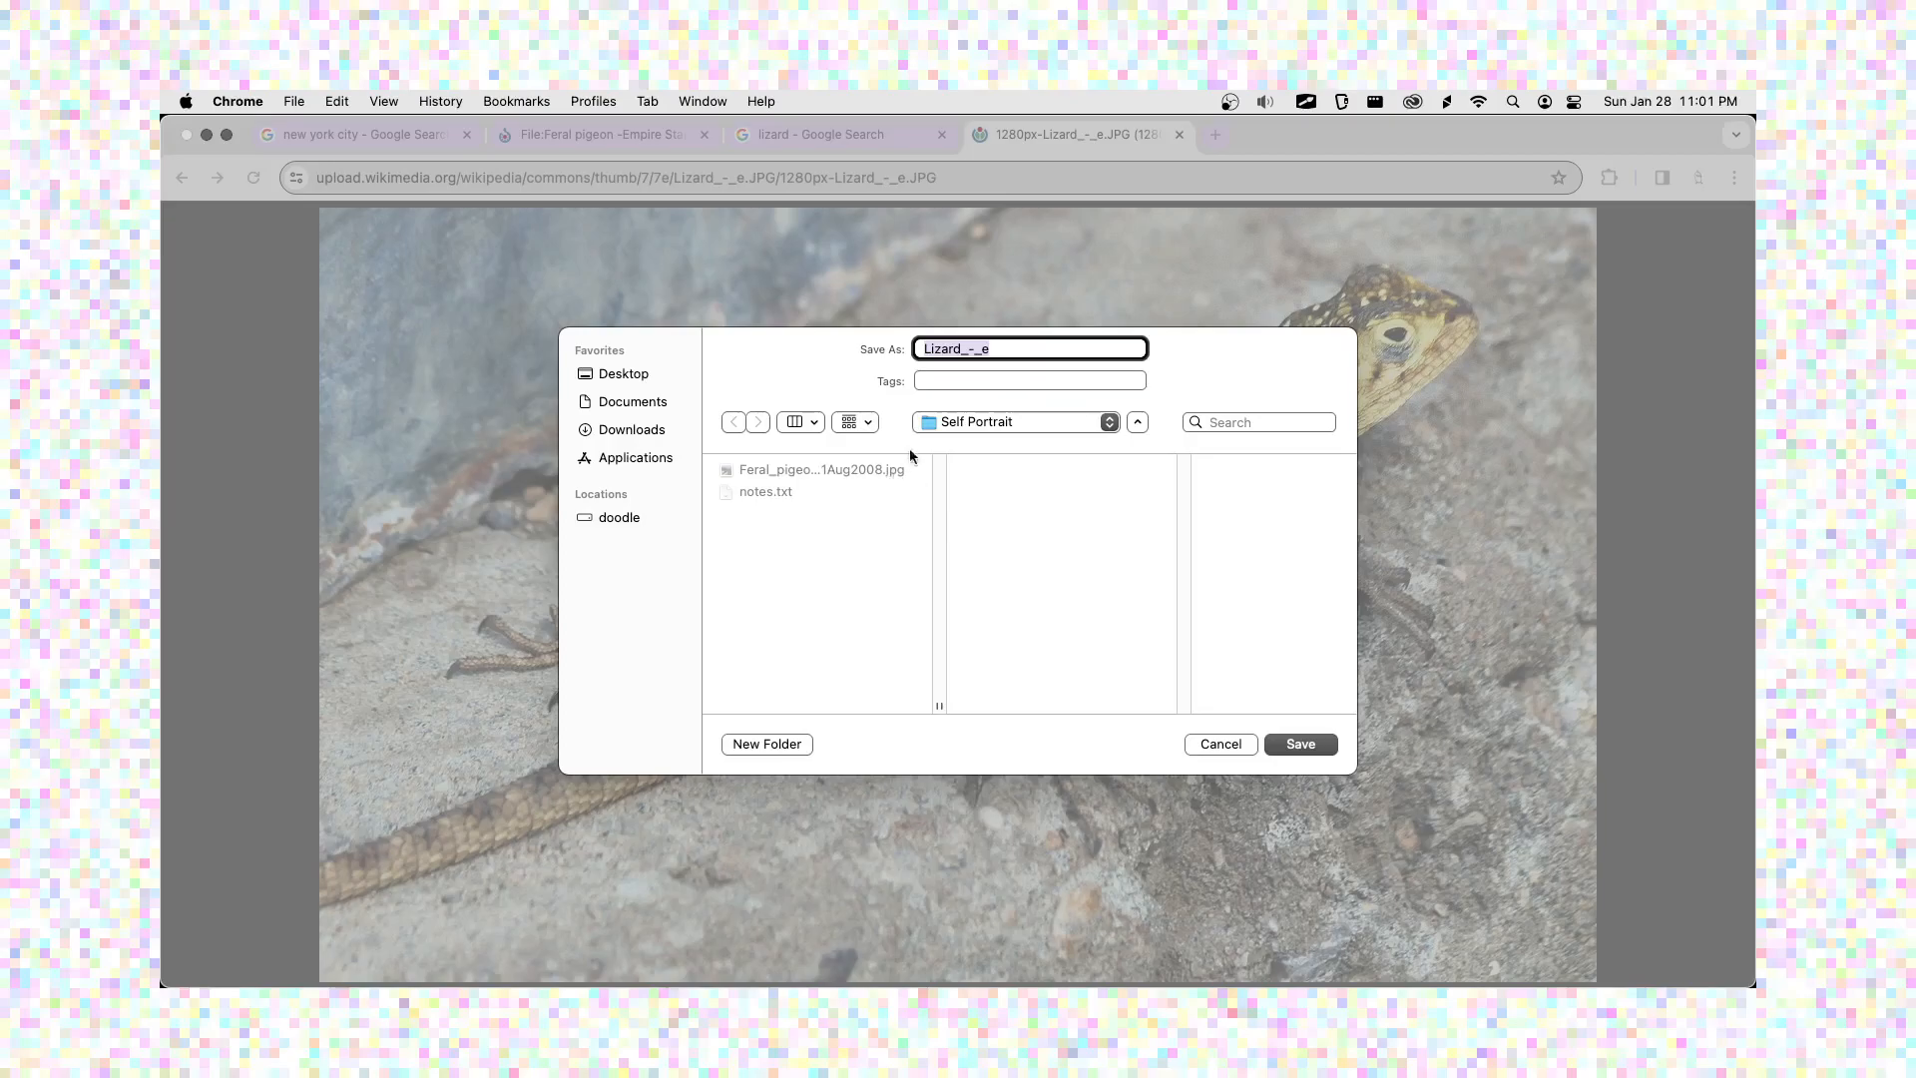
{"action": "left_click", "coordinate": [1306, 746]}
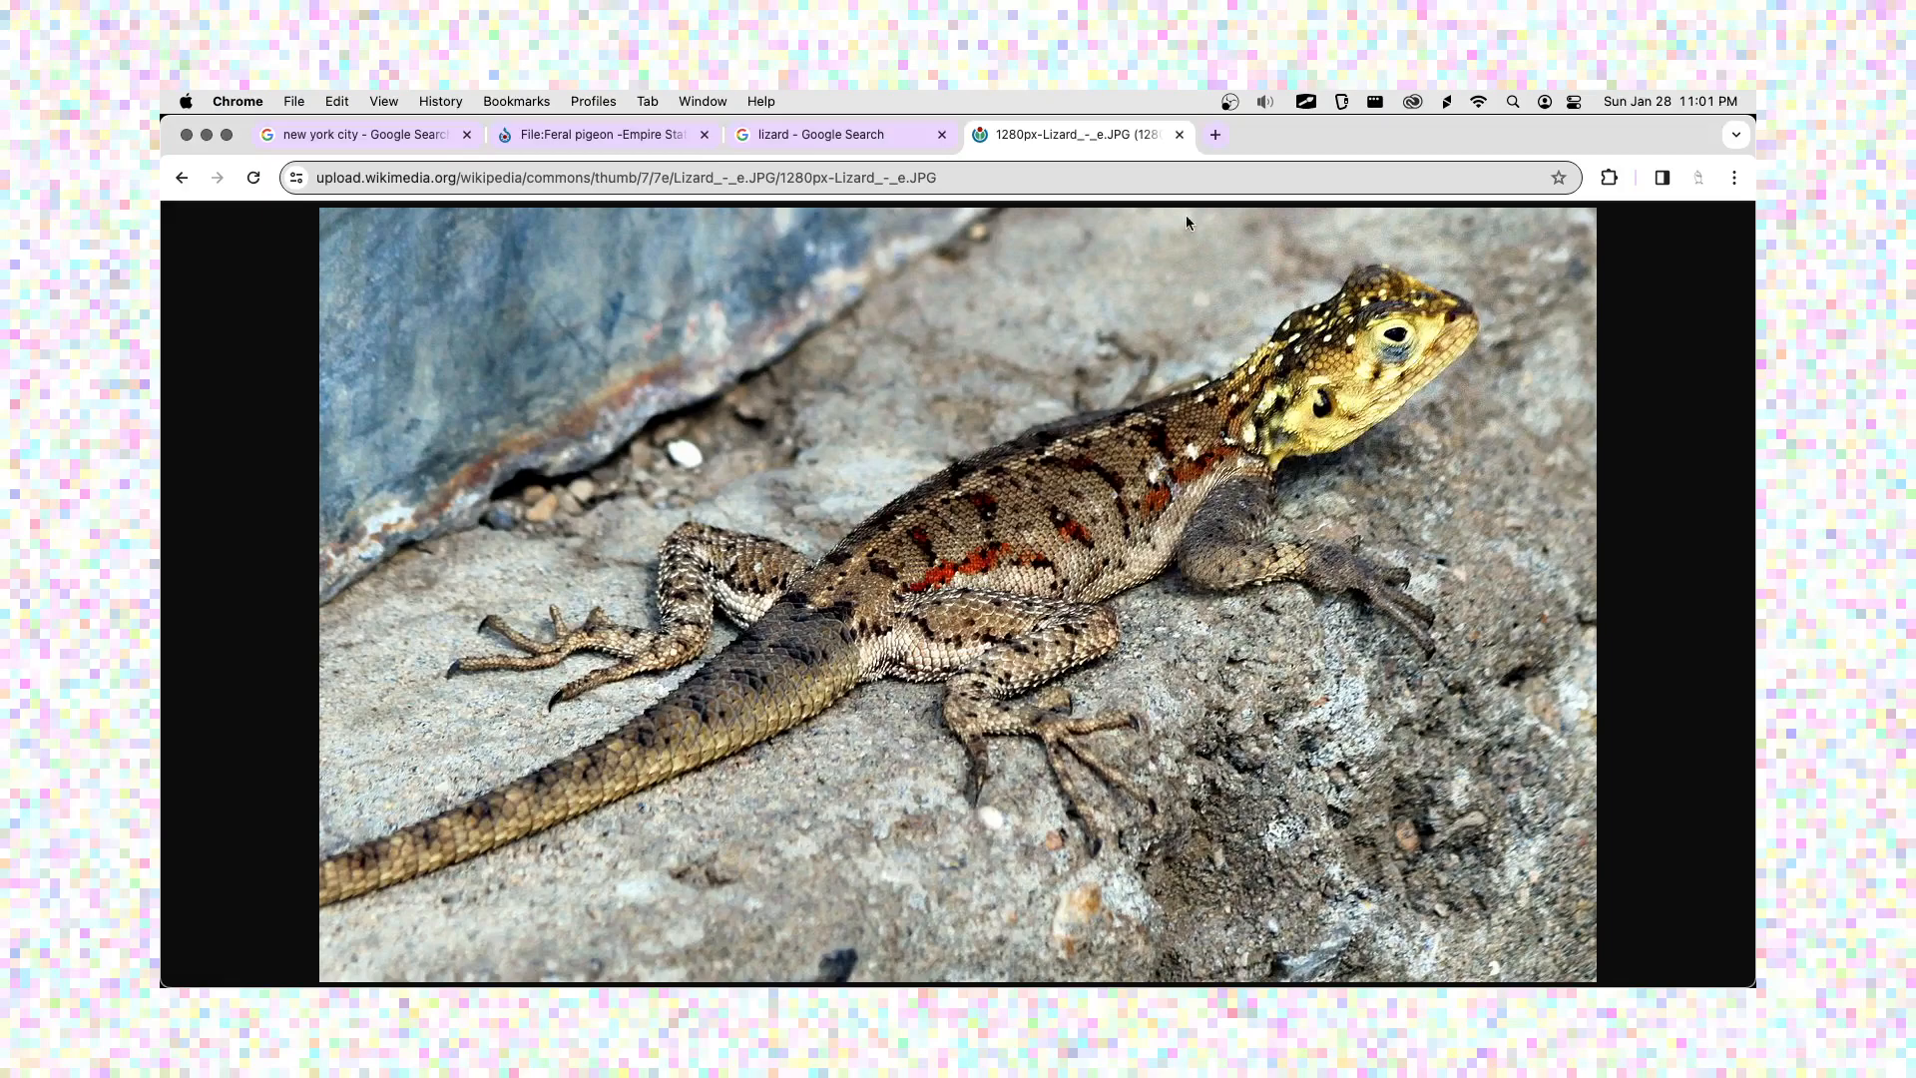
- Open the MMP 100 Spring 2024 OpenLab site in a new tab and go to its Digital Imaging topic page
{"action": "left_click", "coordinate": [1214, 134]}
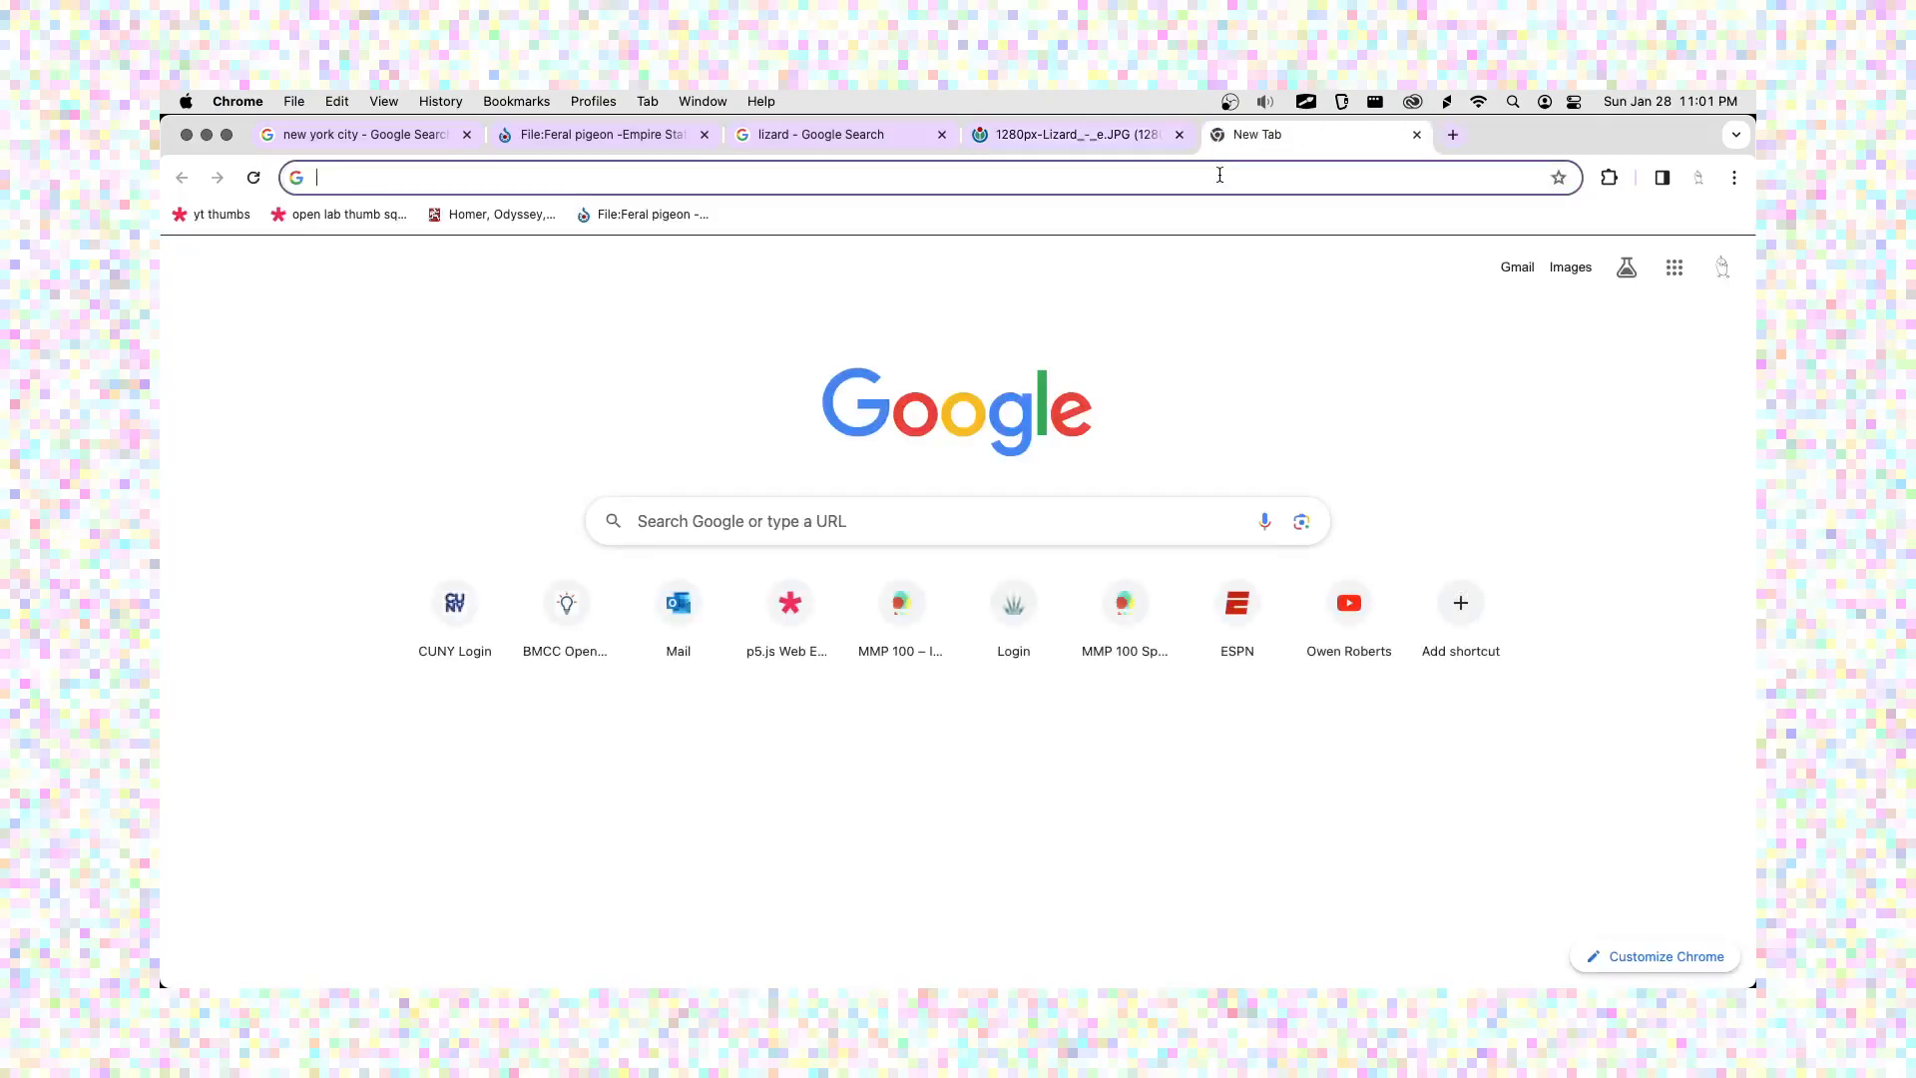
{"action": "type", "text": "mmp"}
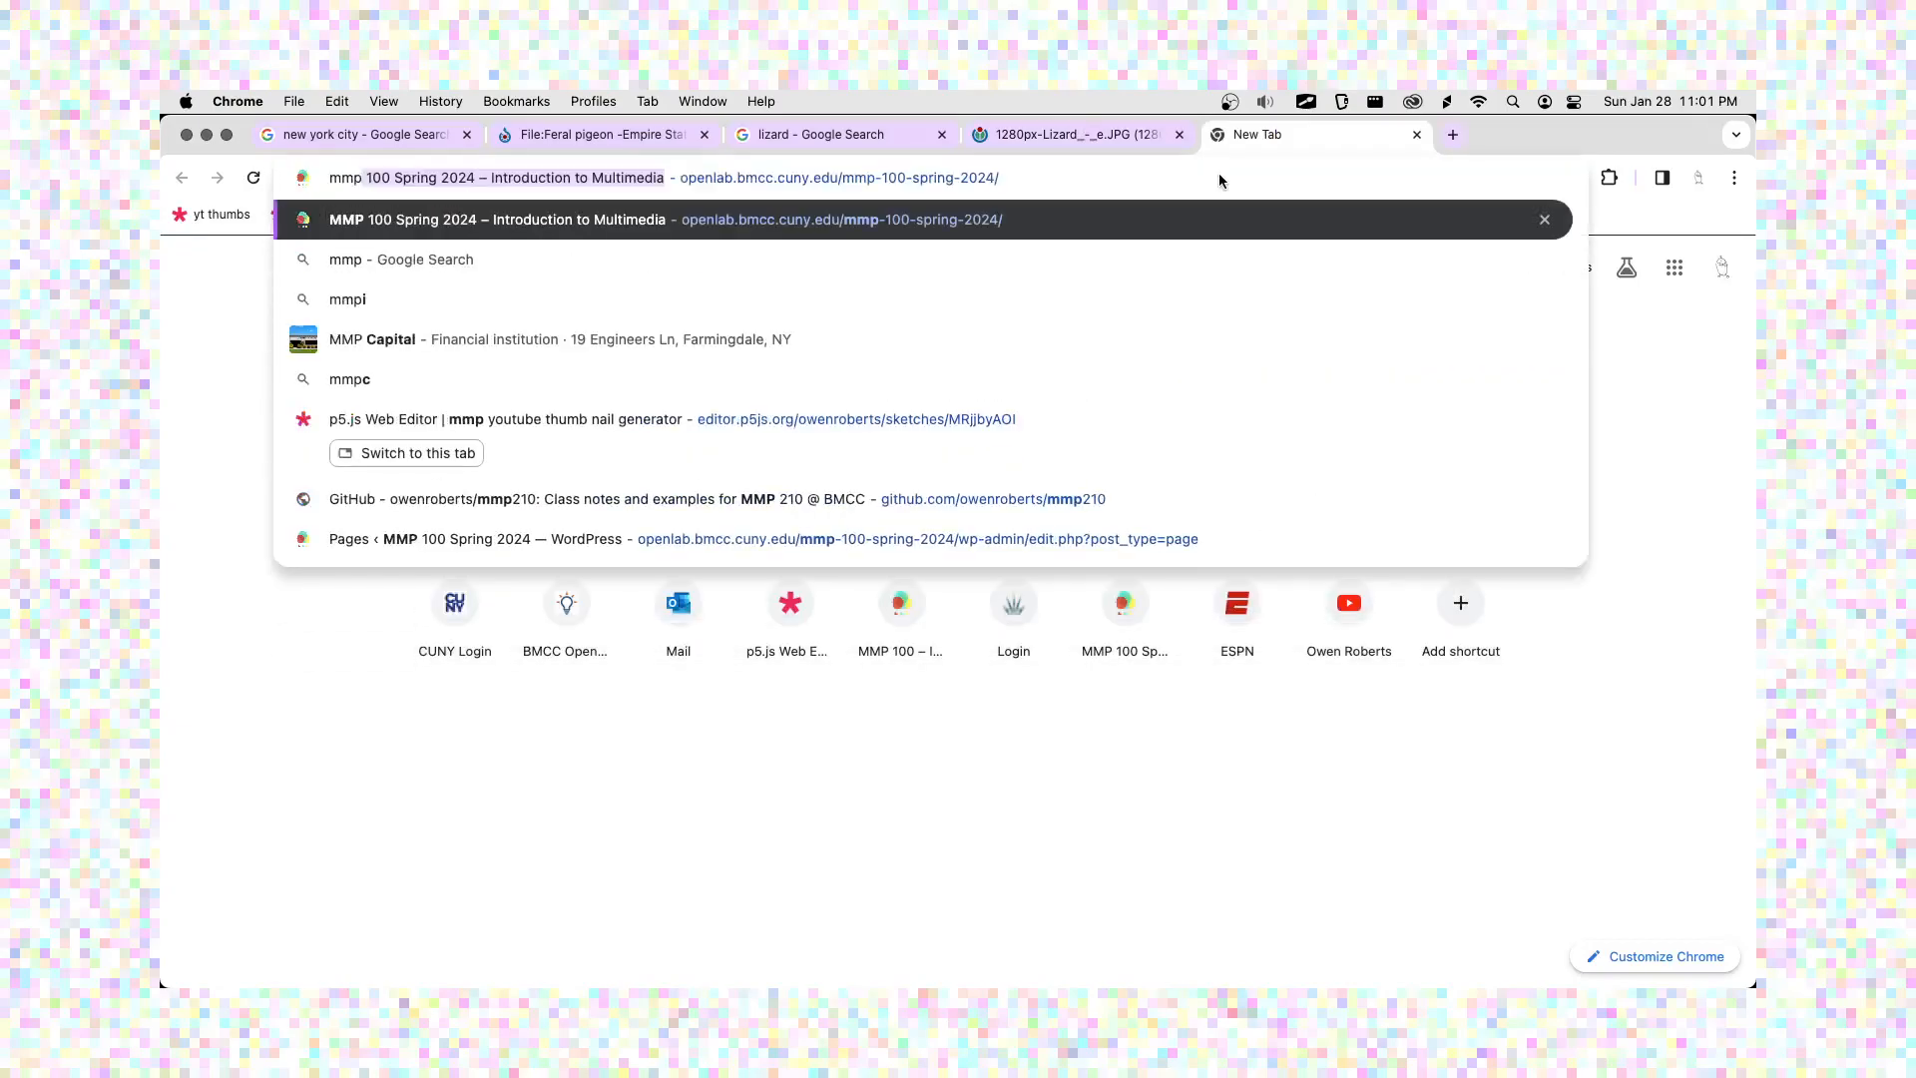
{"action": "key", "text": "Return"}
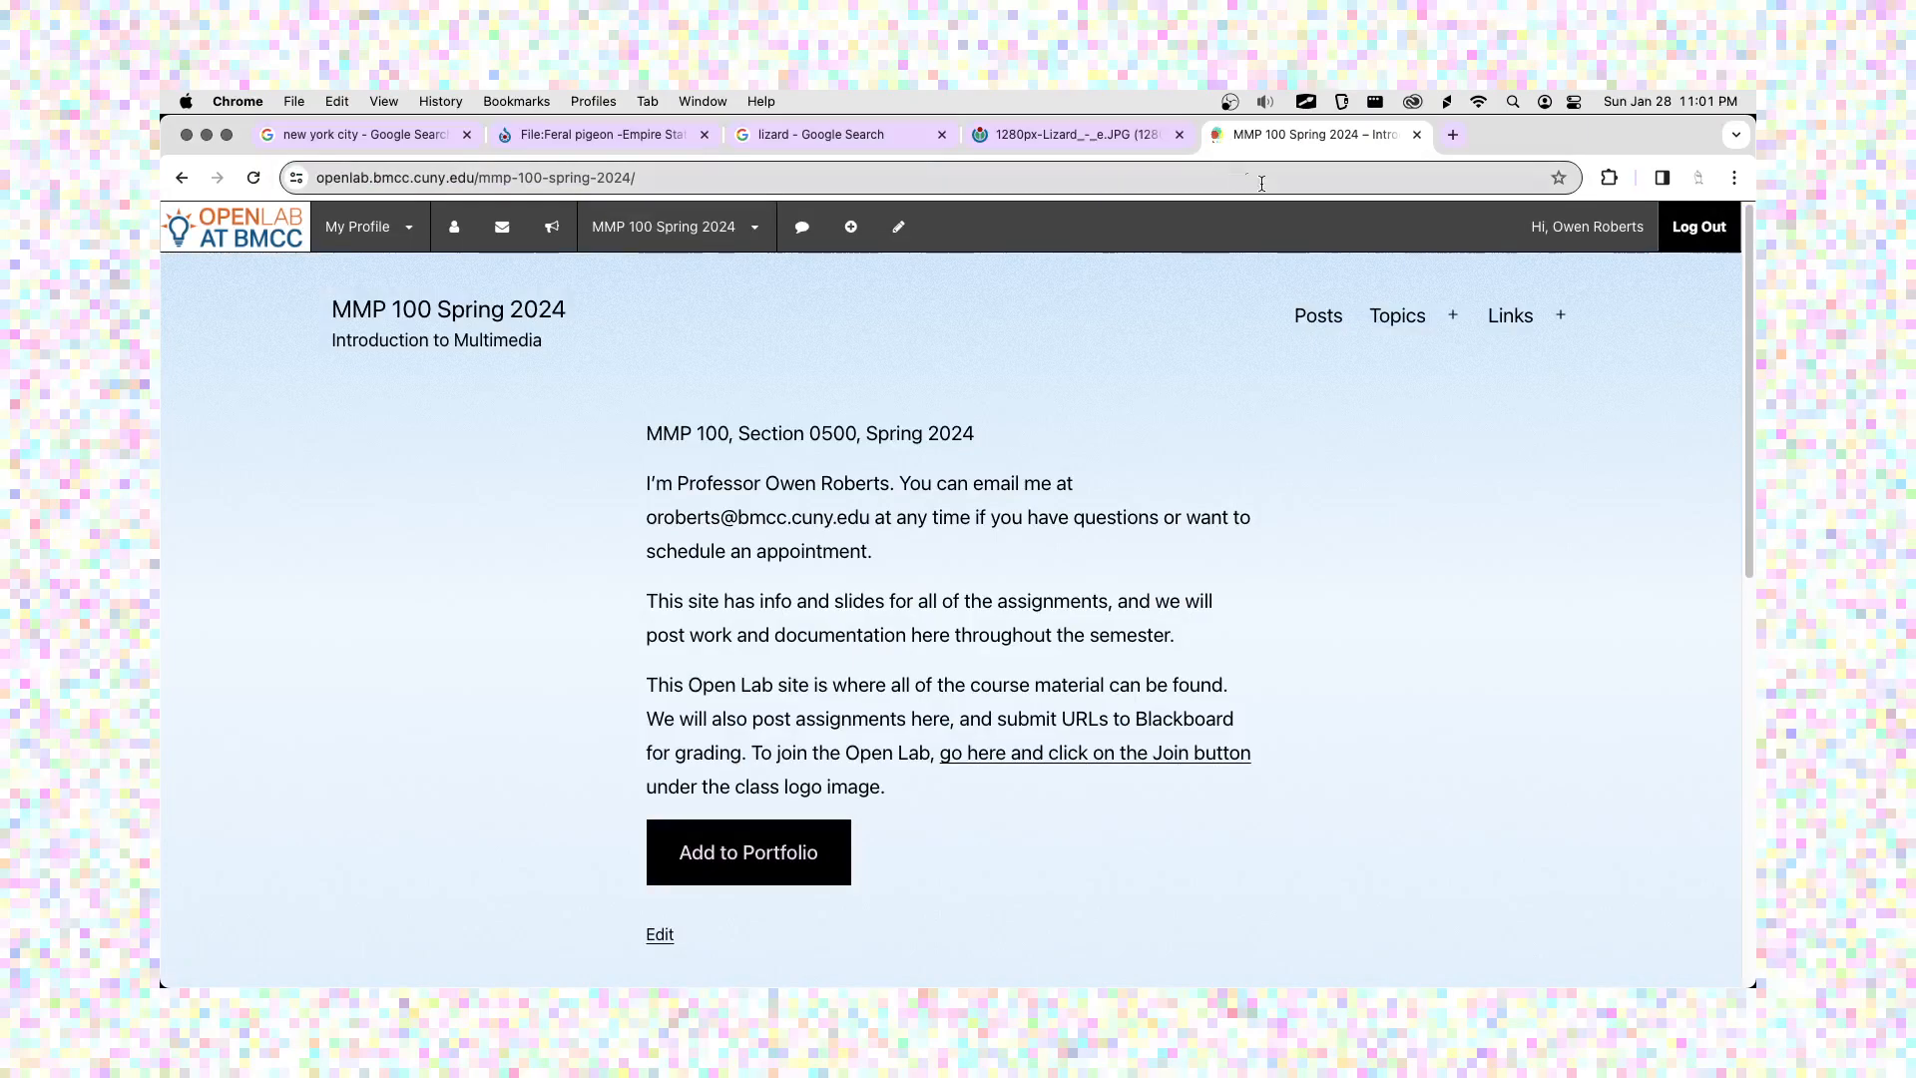
{"action": "mouse_move", "coordinate": [1517, 309]}
{"action": "mouse_move", "coordinate": [1407, 322]}
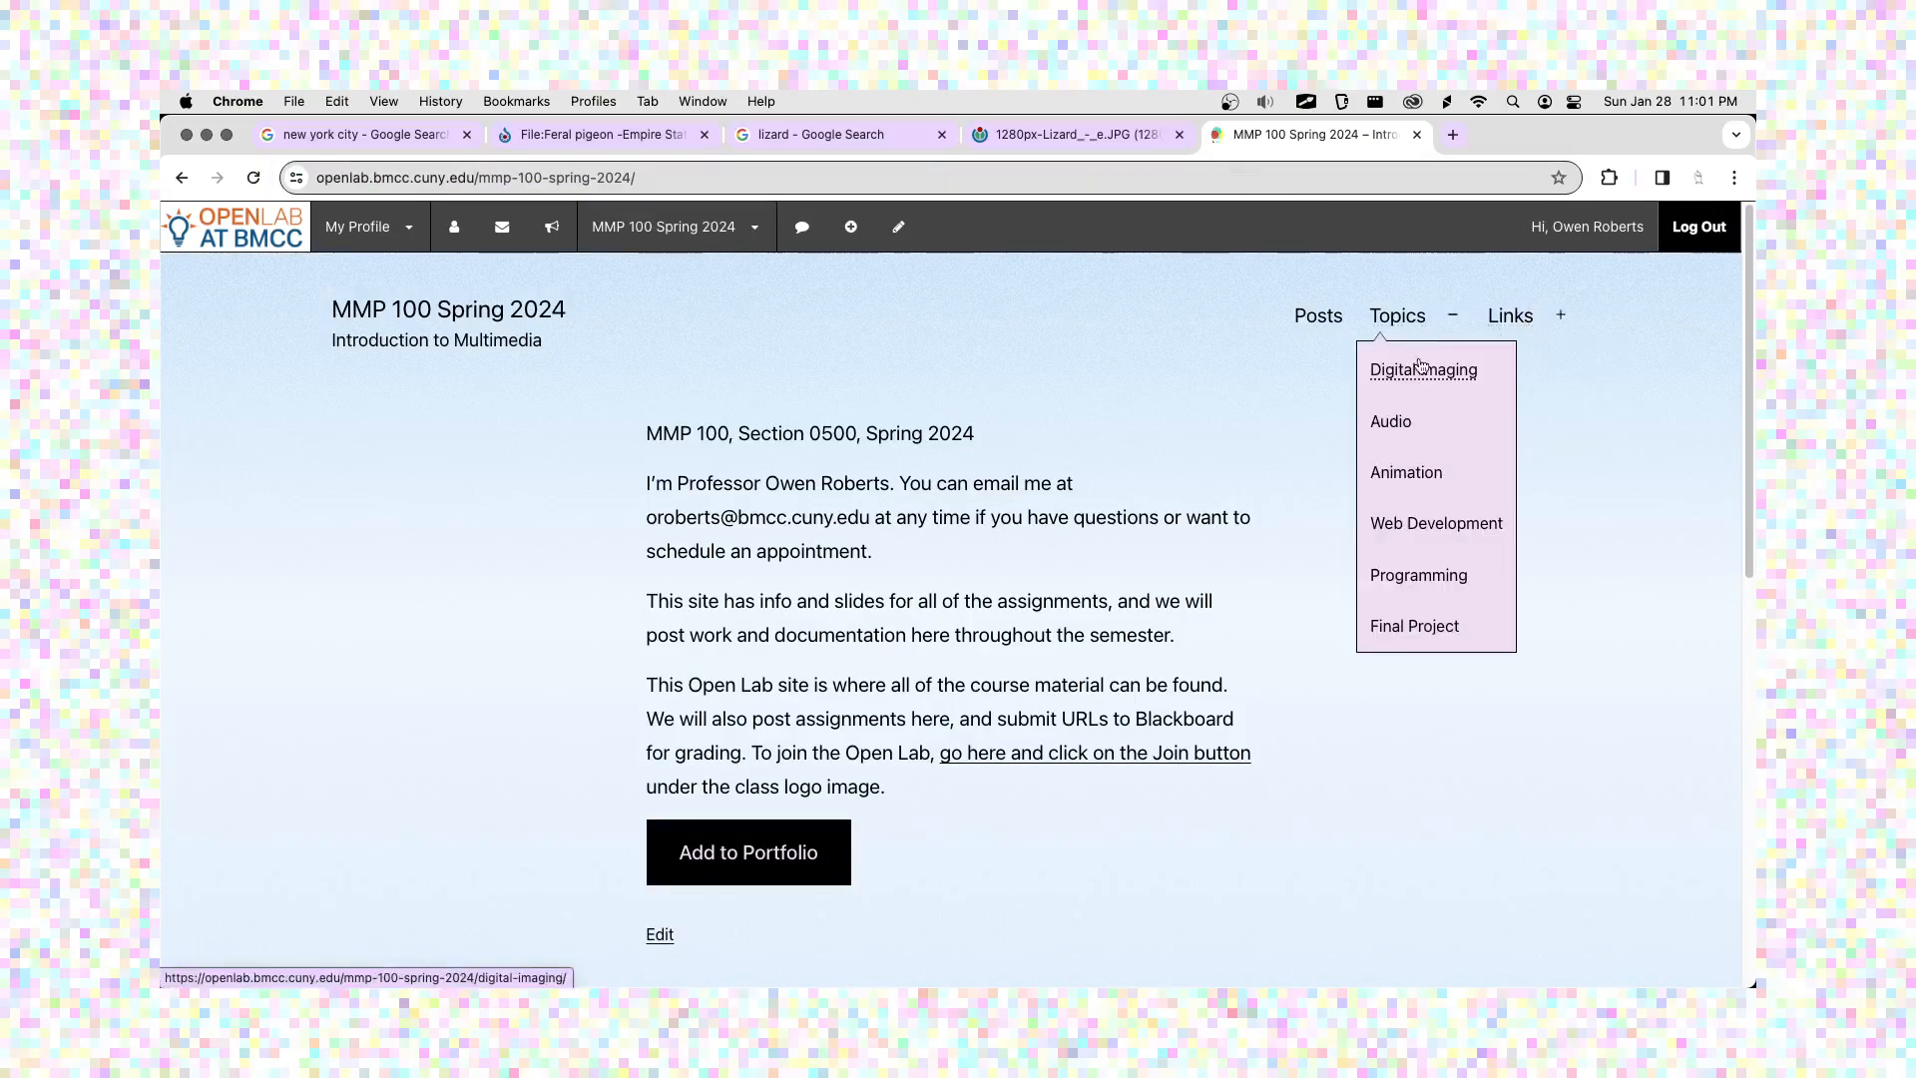
{"action": "left_click", "coordinate": [1387, 369]}
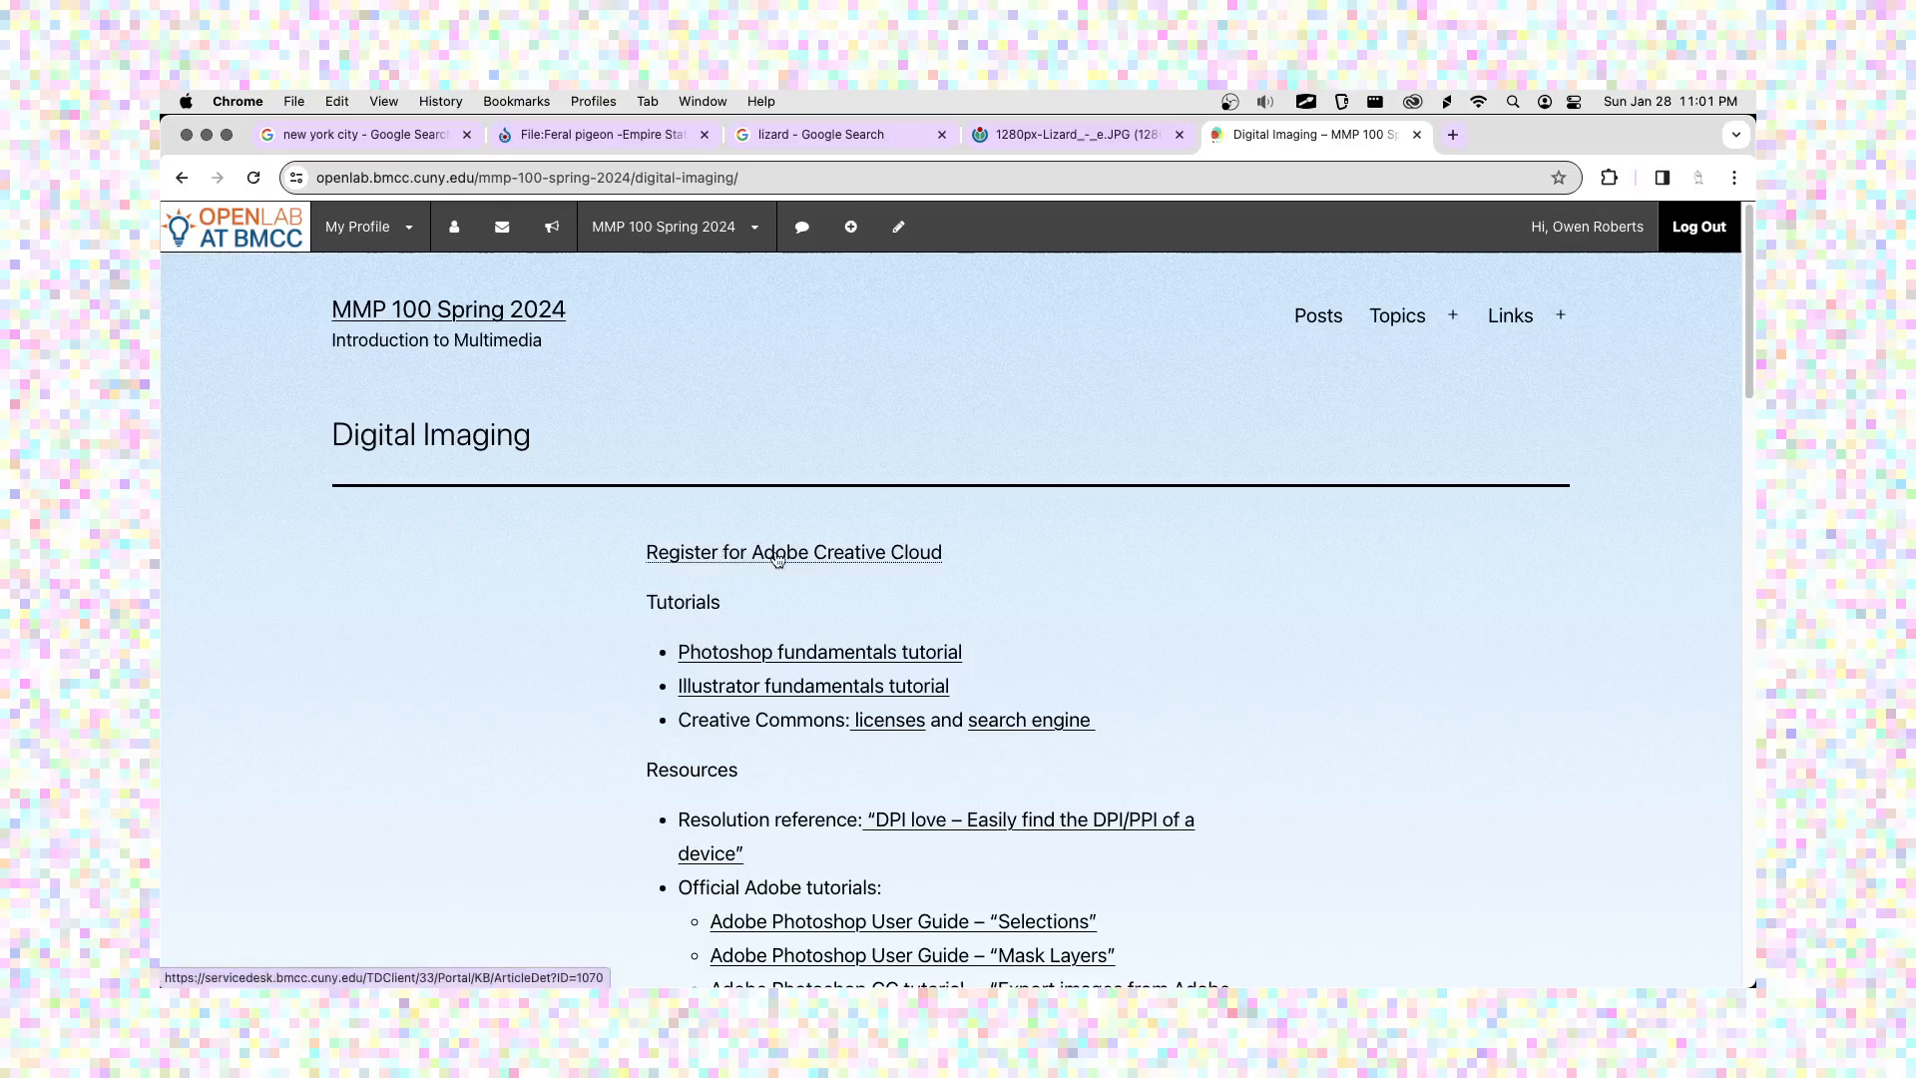
- Open the Adobe Creative Cloud registration article and open its creativecloud.adobe.com link in a new tab
{"action": "left_click", "coordinate": [857, 564]}
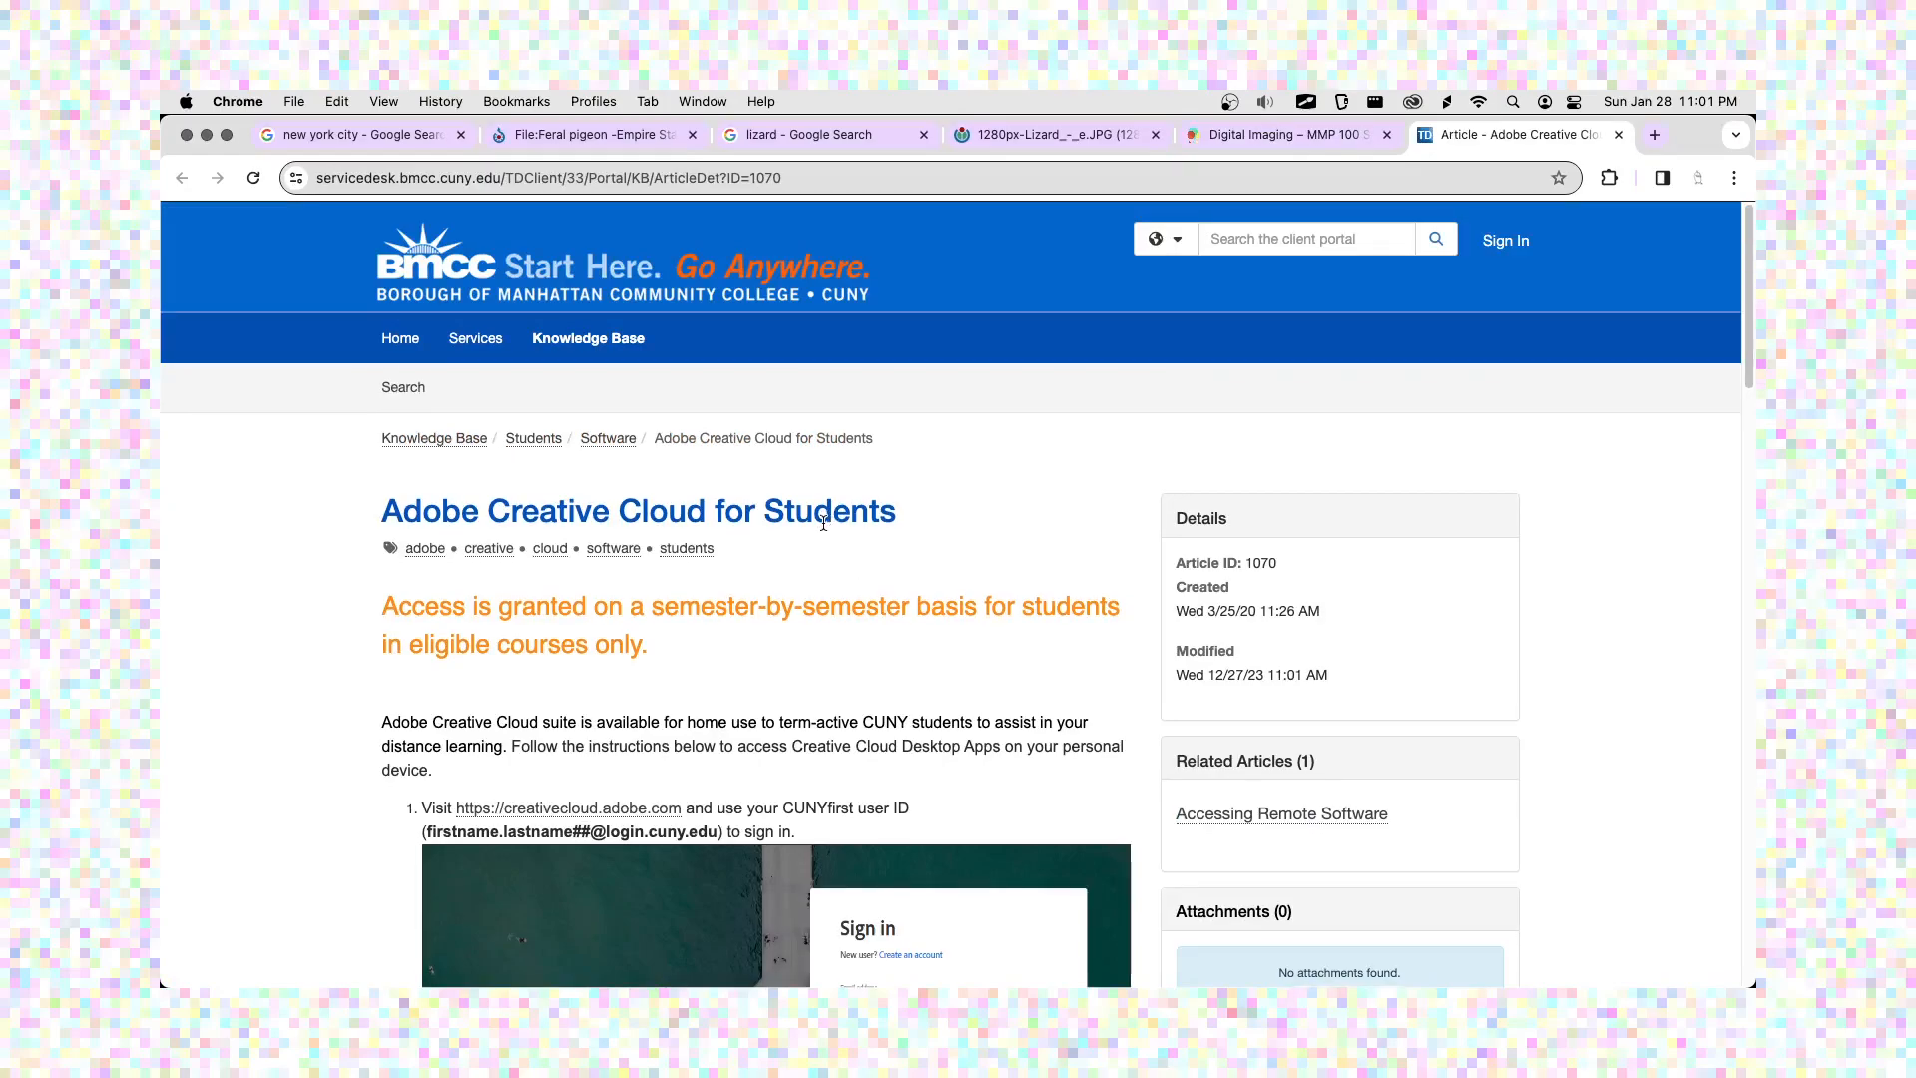
{"action": "scroll", "coordinate": [832, 529], "scroll_direction": "down", "scroll_amount": 3}
{"action": "scroll", "coordinate": [820, 532], "scroll_direction": "down", "scroll_amount": 2}
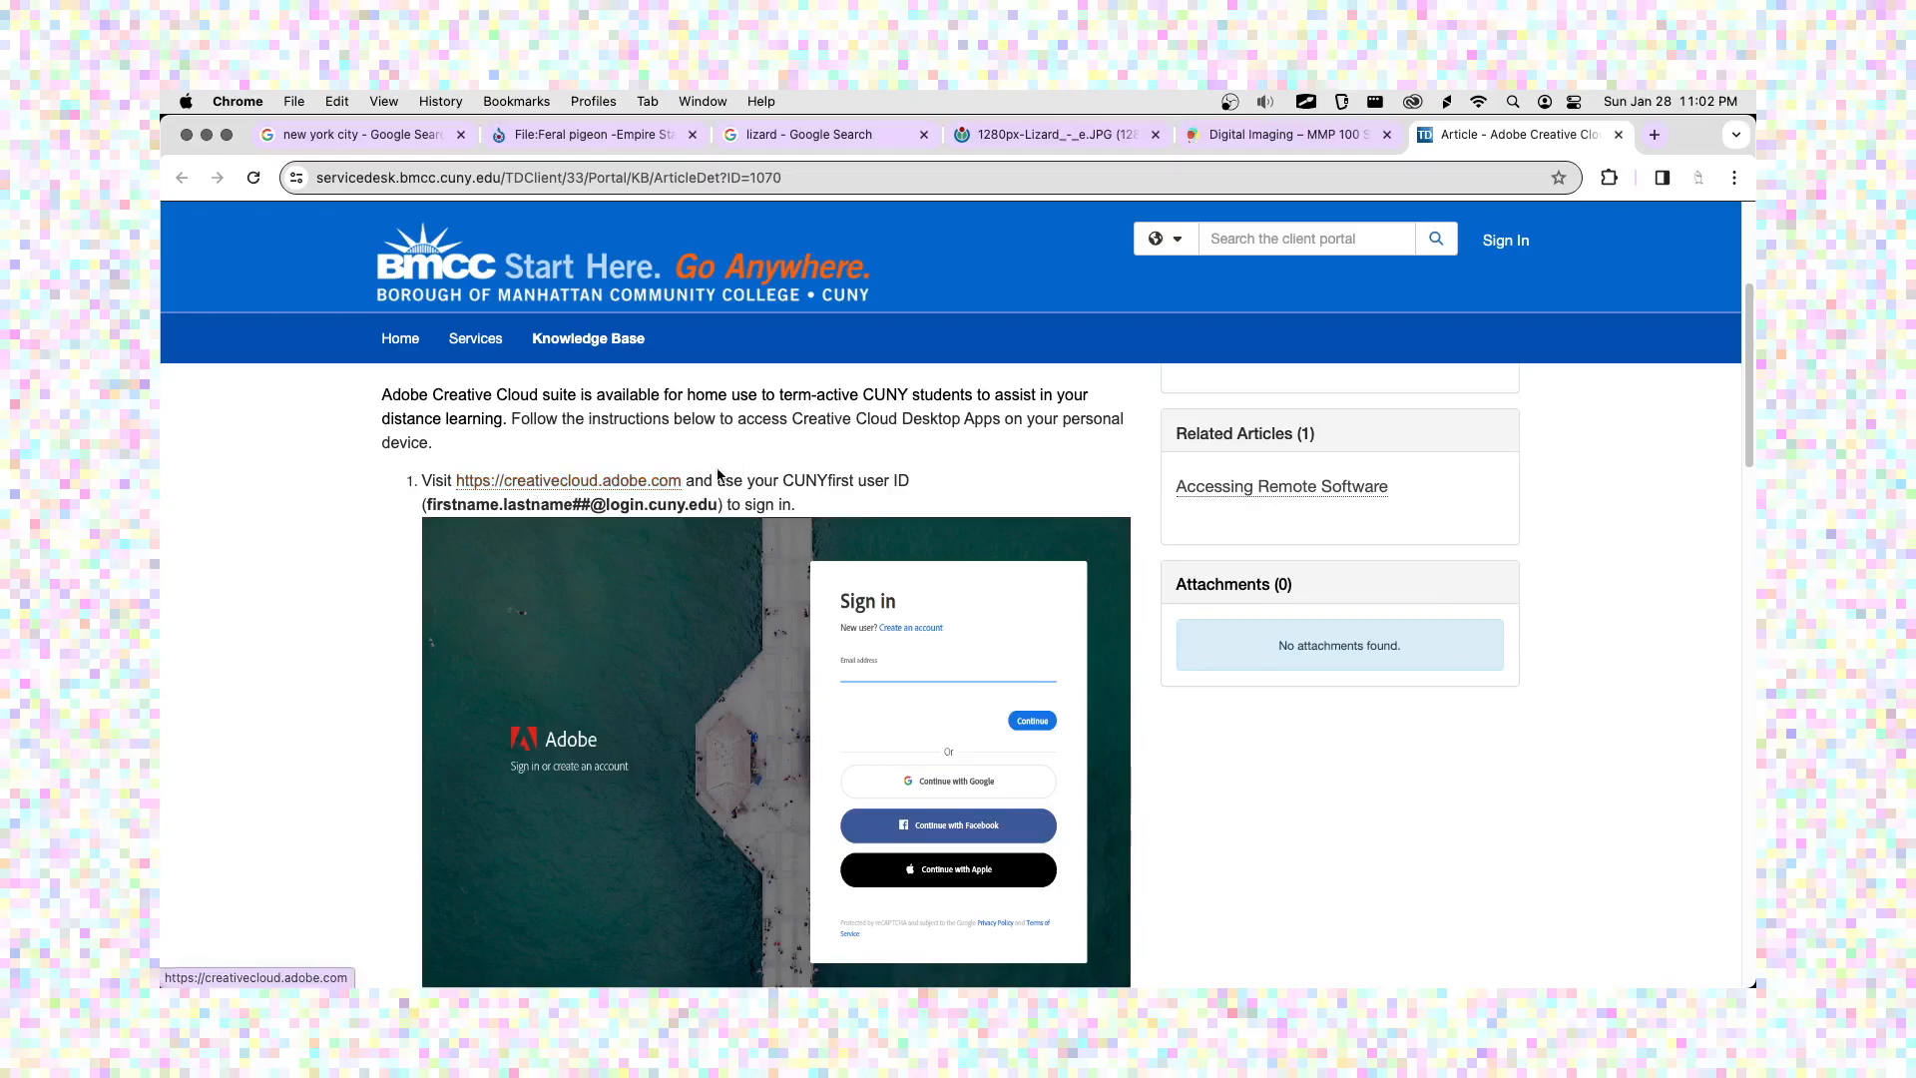
{"action": "right_click", "coordinate": [603, 489]}
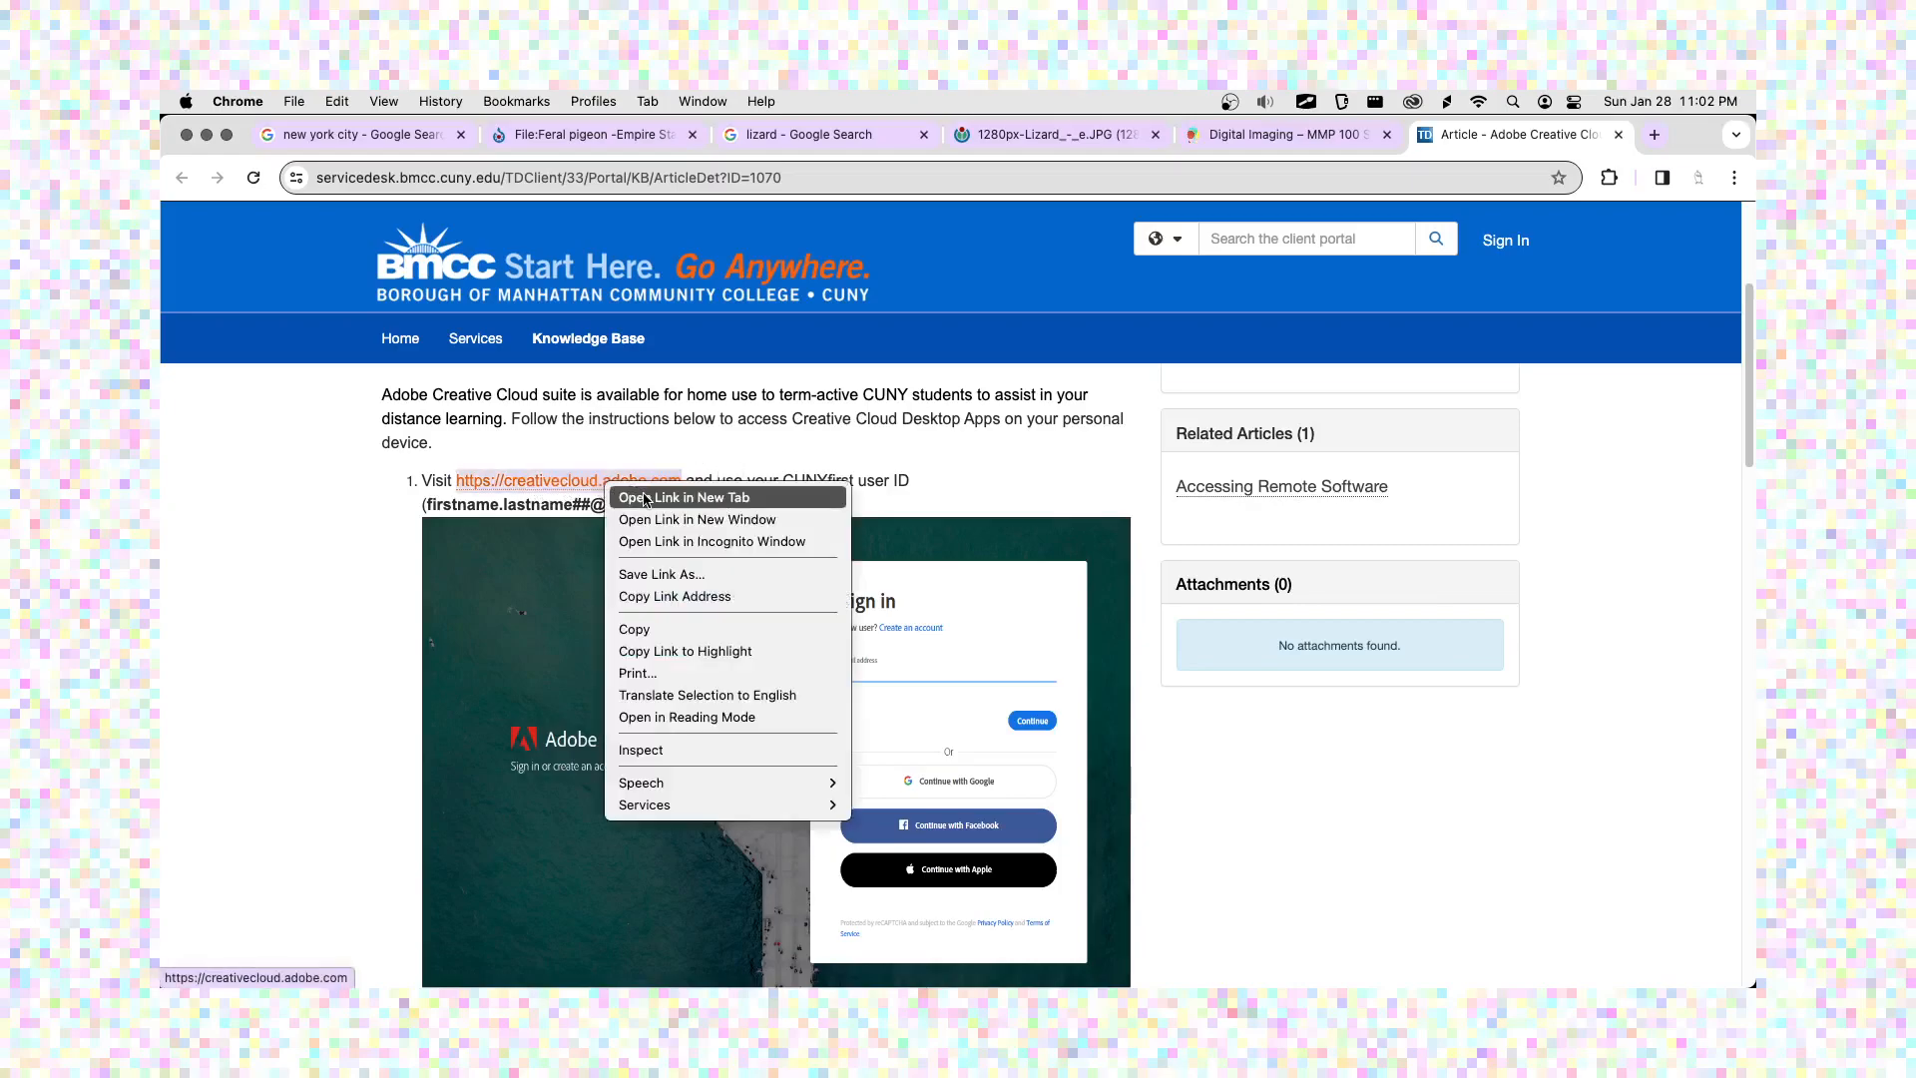
{"action": "left_click", "coordinate": [646, 498]}
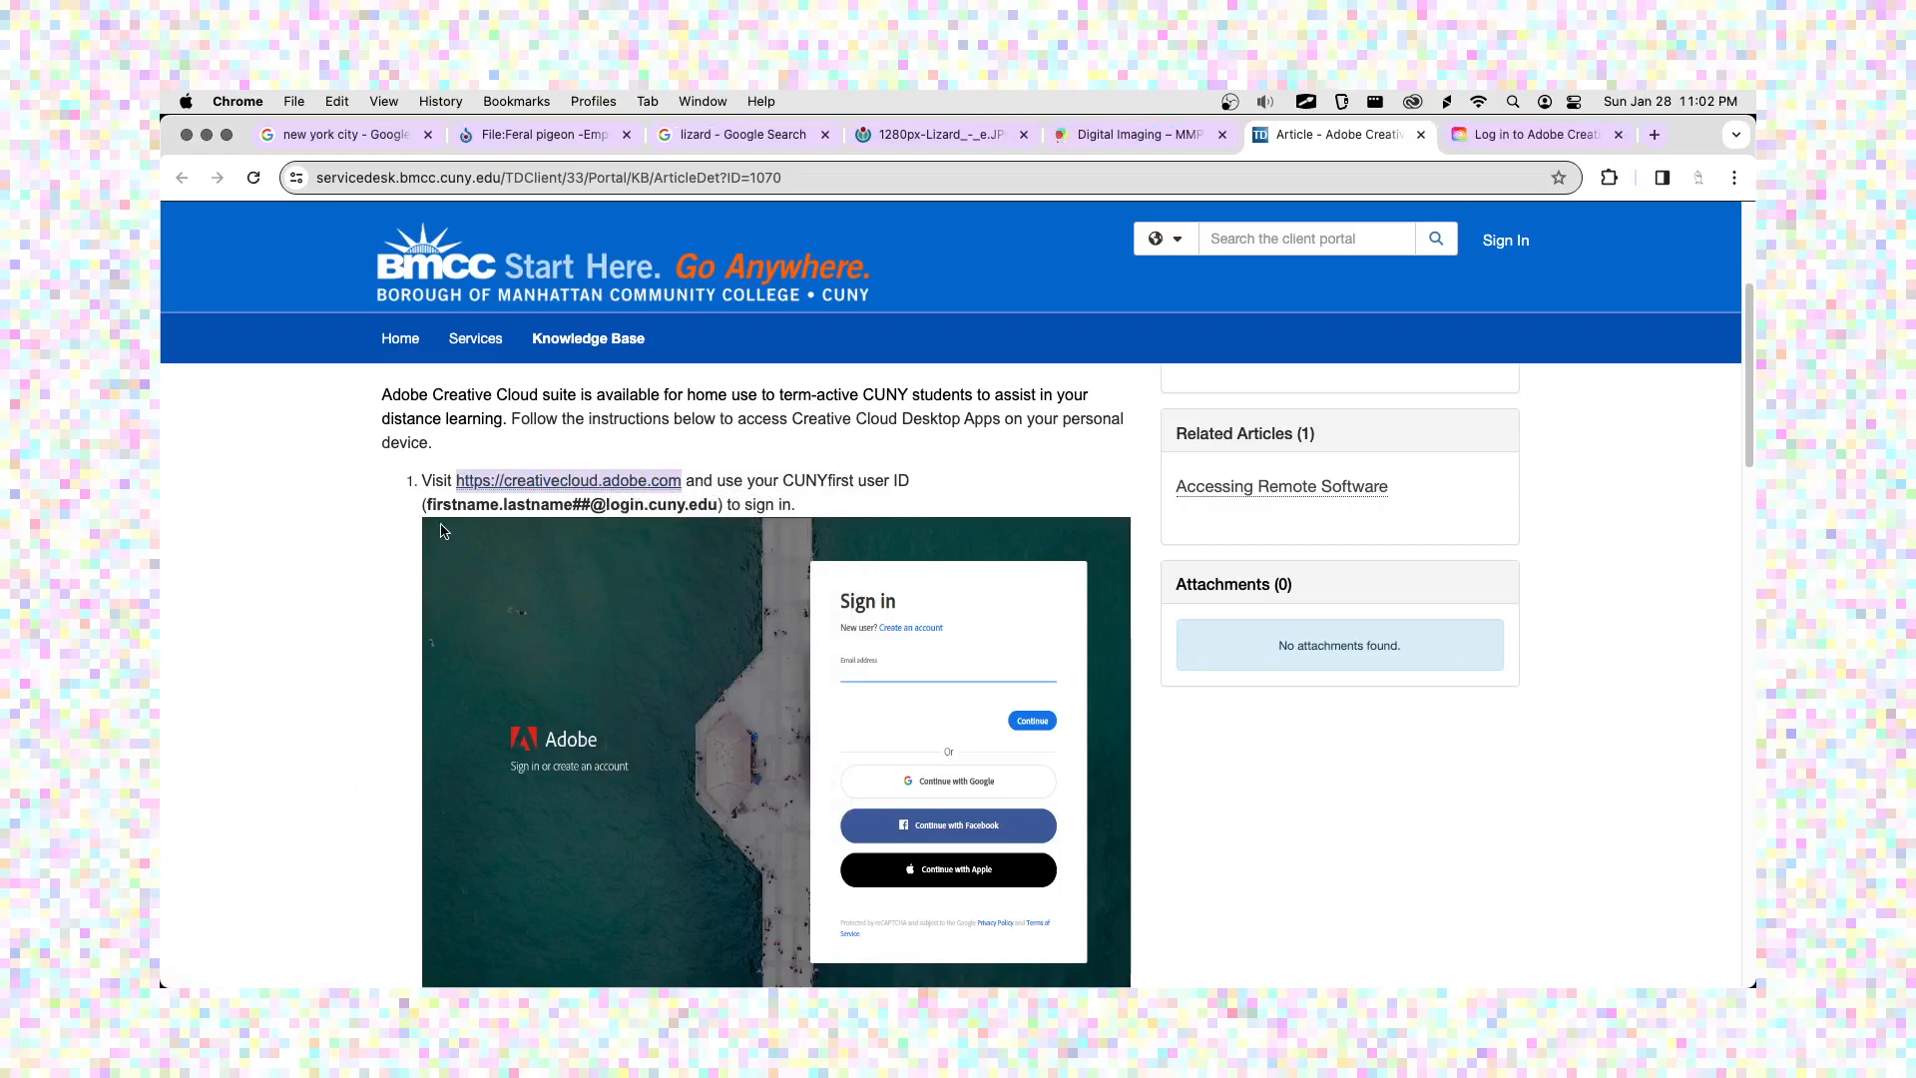
- Examine the CUNYfirst user ID format in the article's first instruction, and open the sign-in page on the Creative Cloud site
{"action": "left_click_drag", "start_coordinate": [430, 506], "coordinate": [718, 505]}
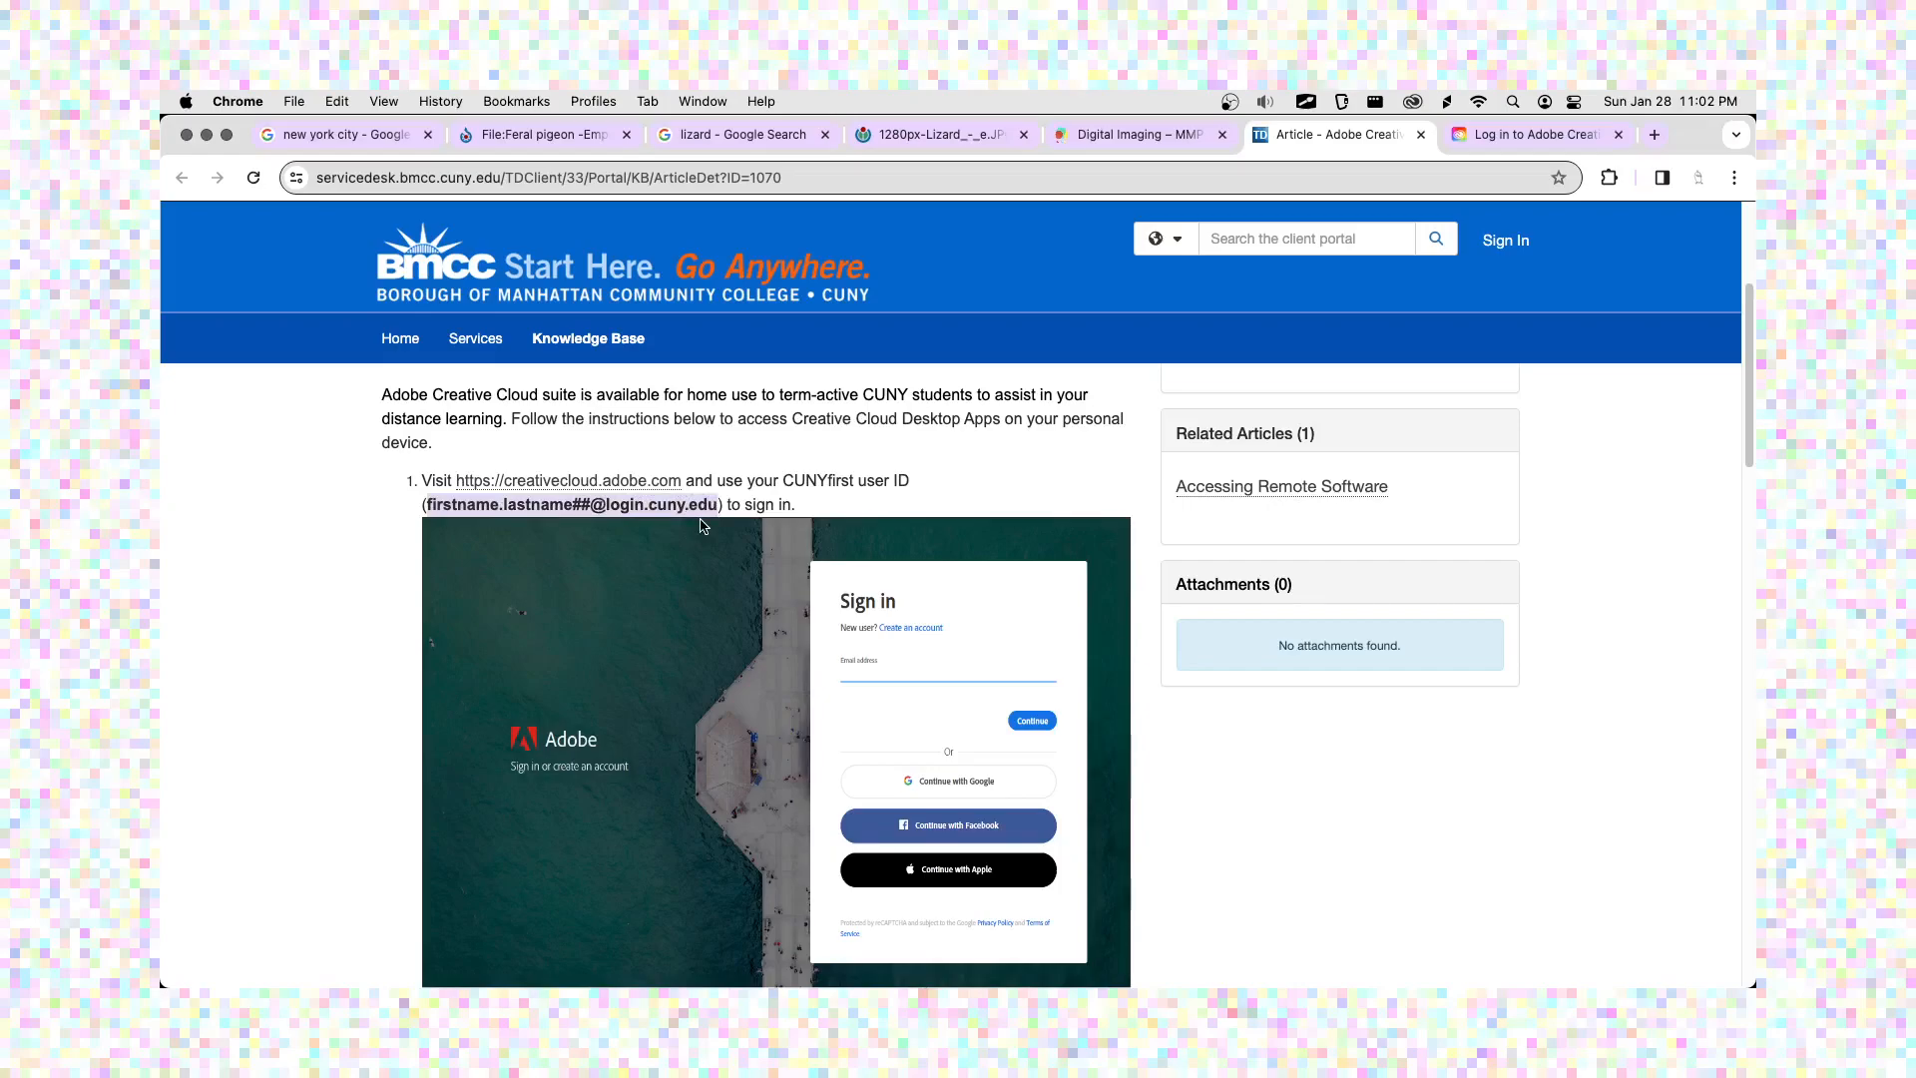
{"action": "left_click", "coordinate": [572, 502]}
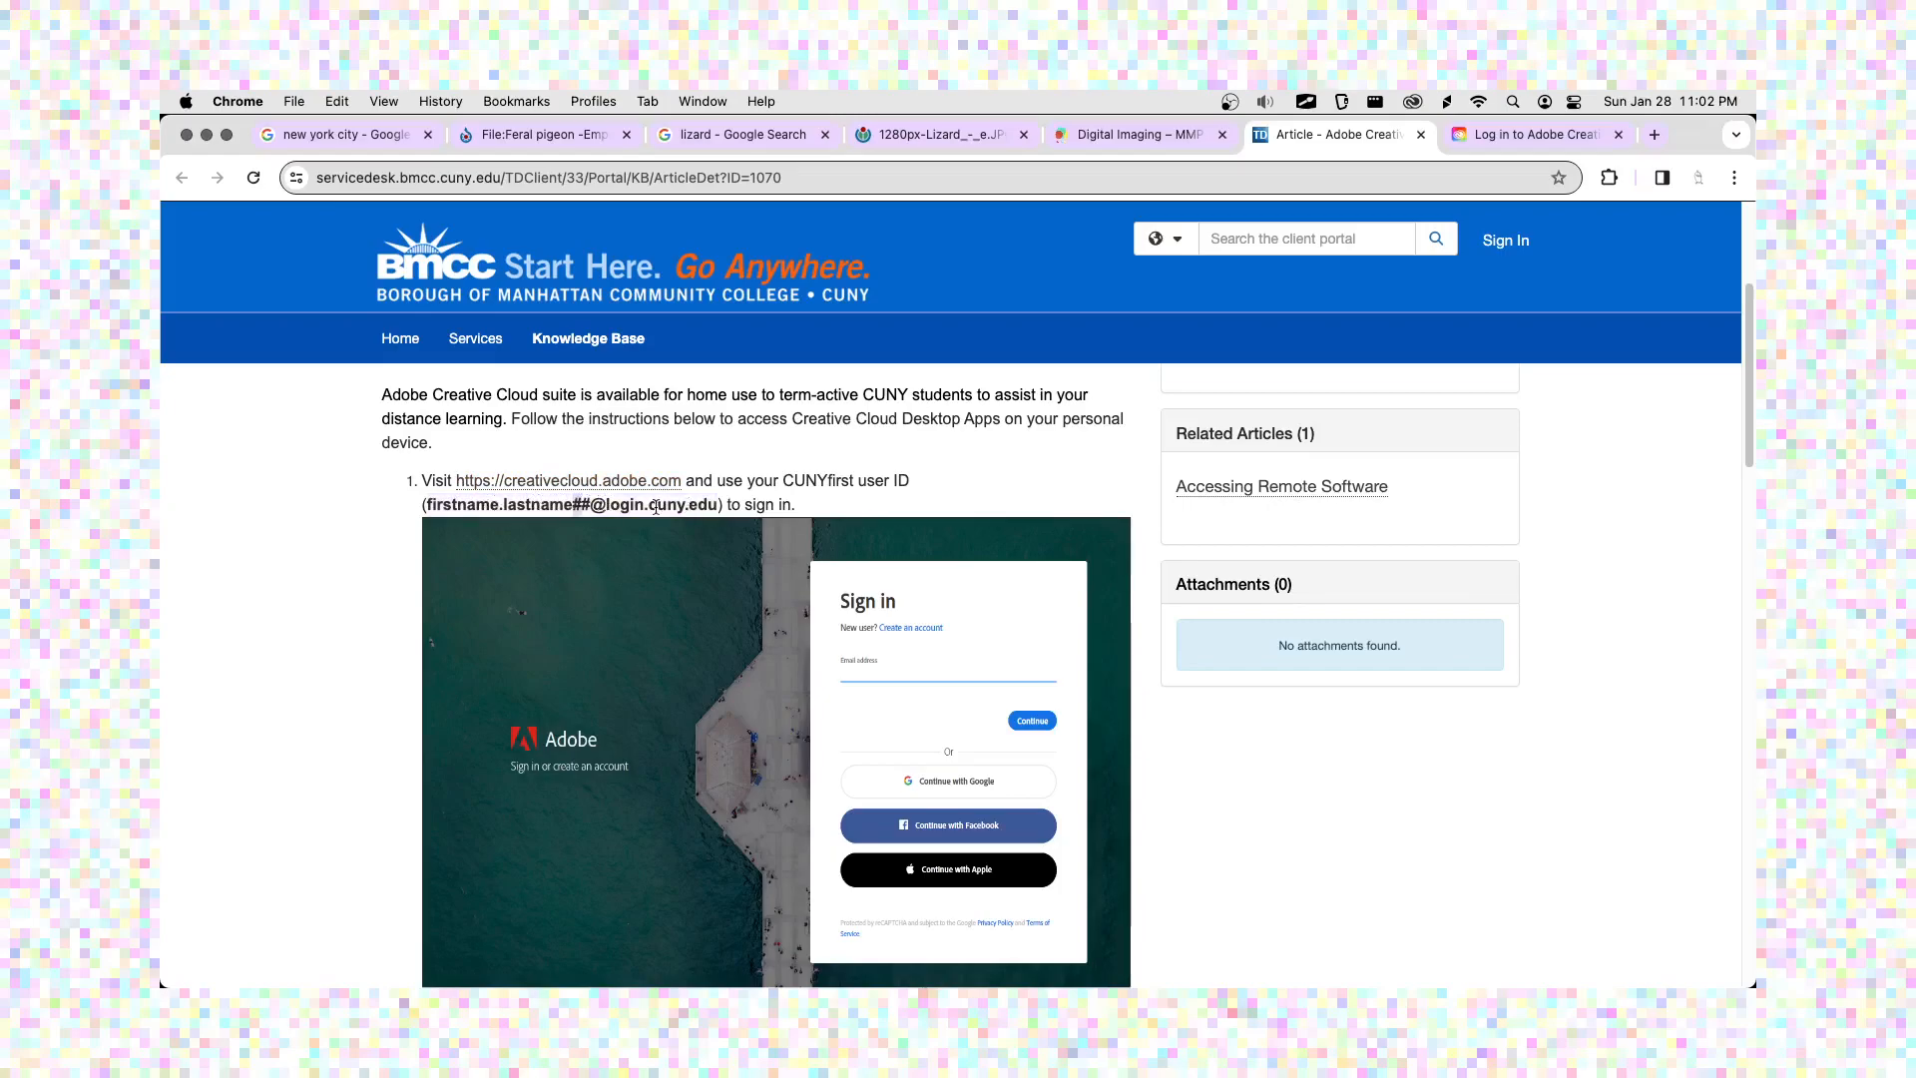
{"action": "left_click", "coordinate": [1479, 139]}
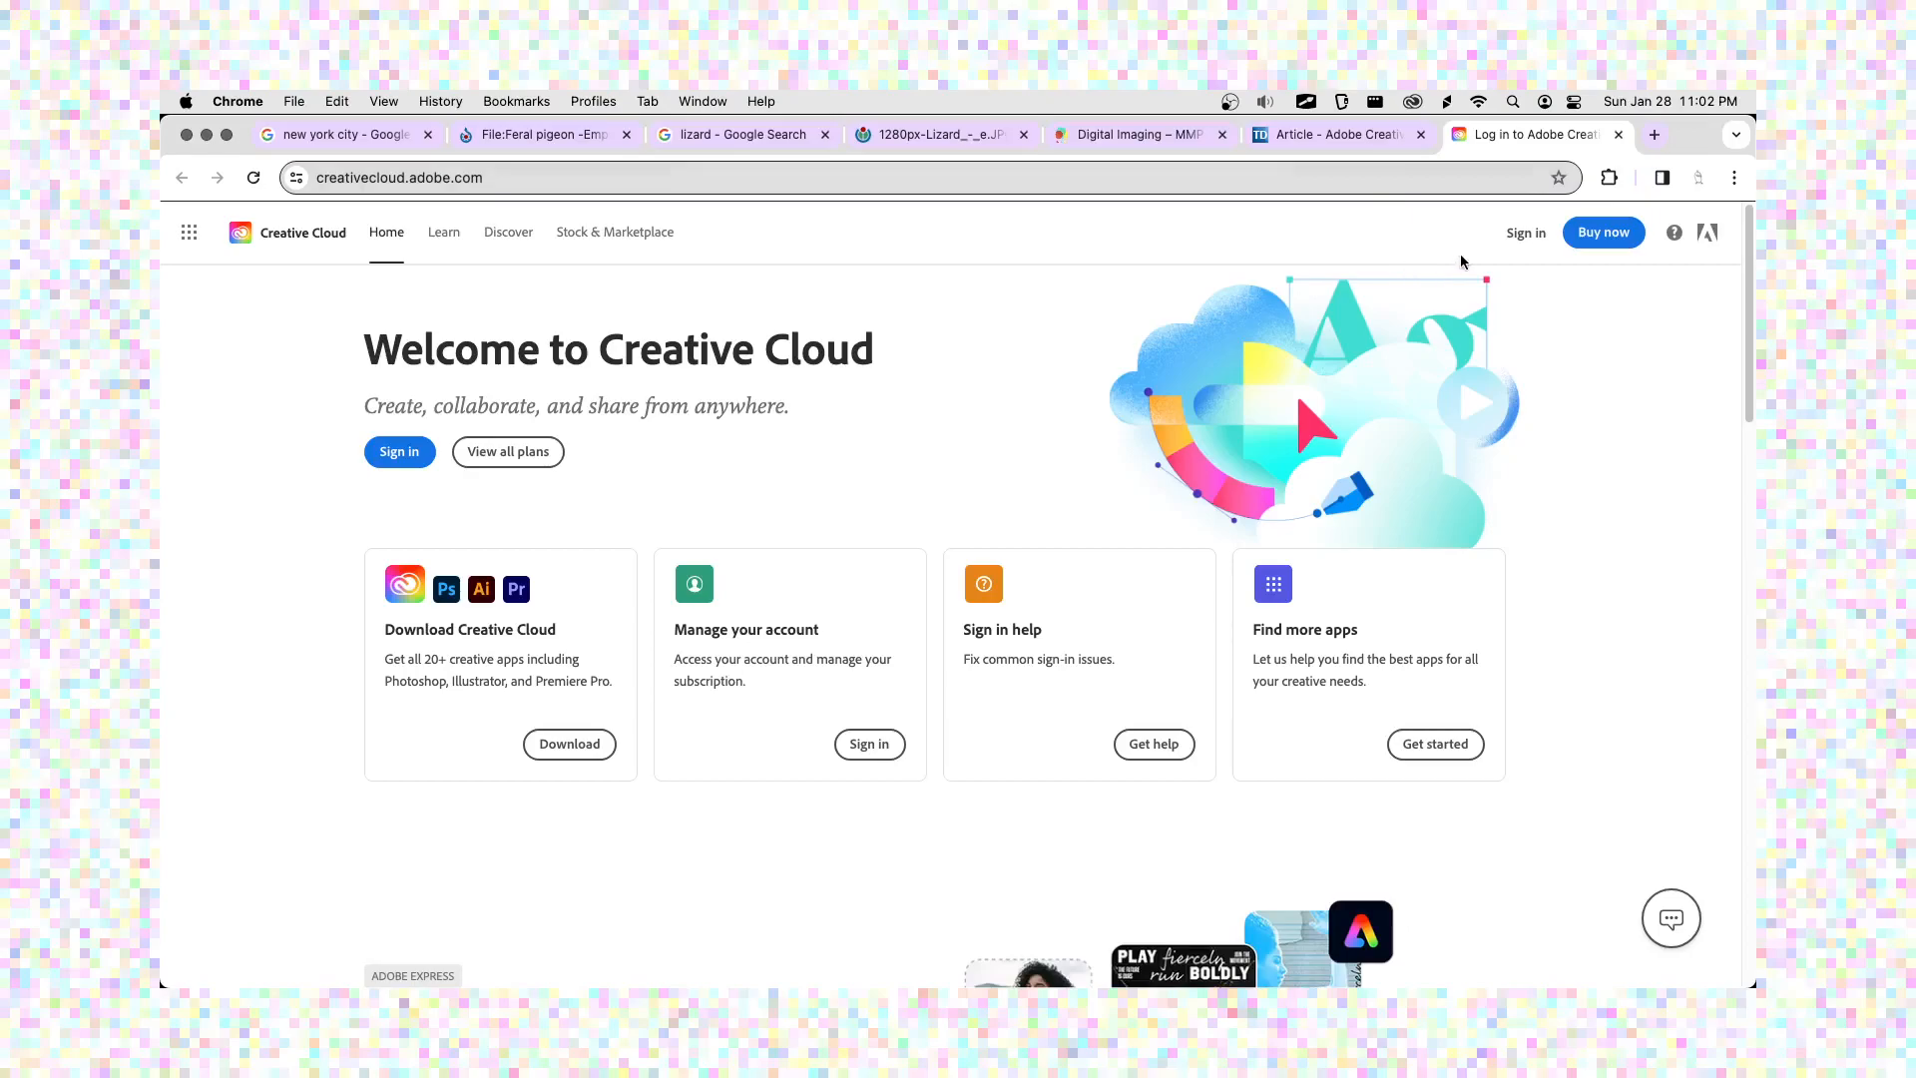
{"action": "left_click", "coordinate": [1529, 235]}
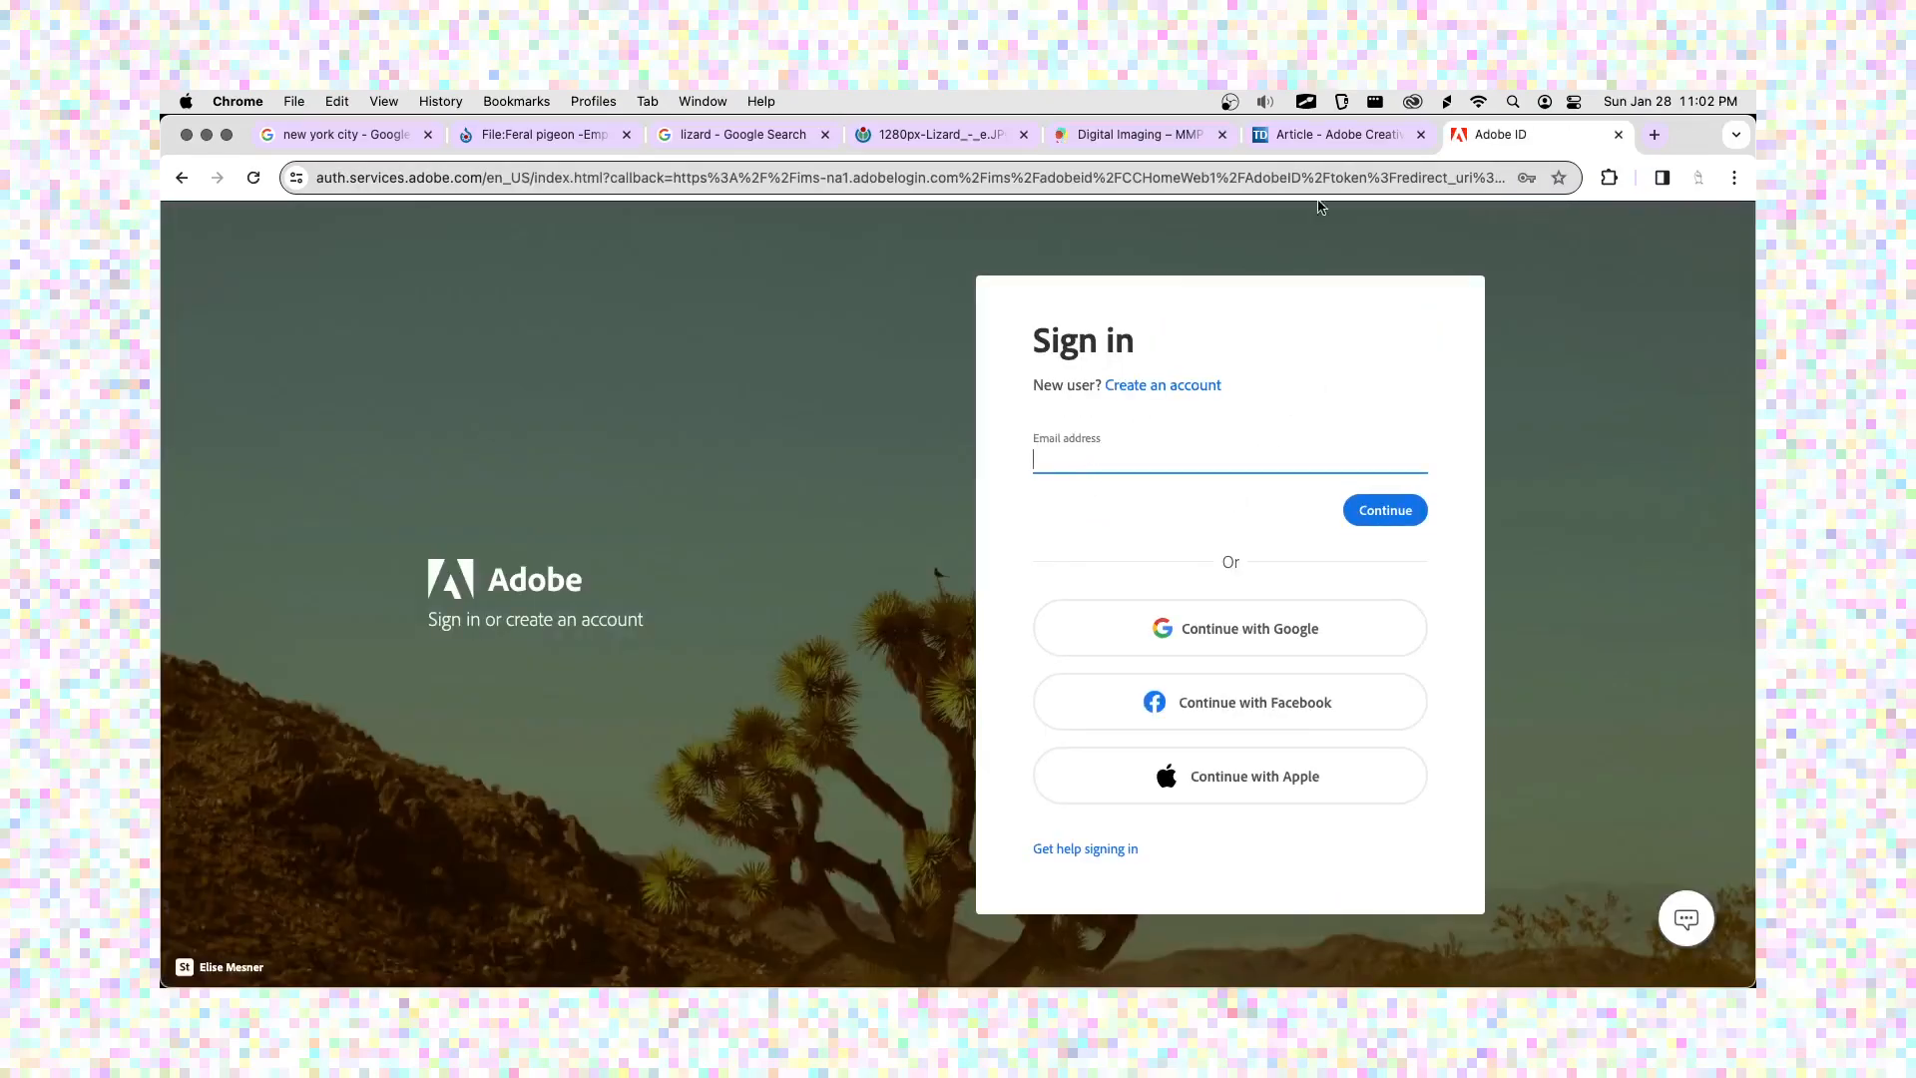
- Check the article's CUNYfirst user ID and password instruction against the Adobe sign-in page
{"action": "left_click", "coordinate": [1356, 134]}
{"action": "scroll", "coordinate": [740, 504], "scroll_direction": "down", "scroll_amount": 5}
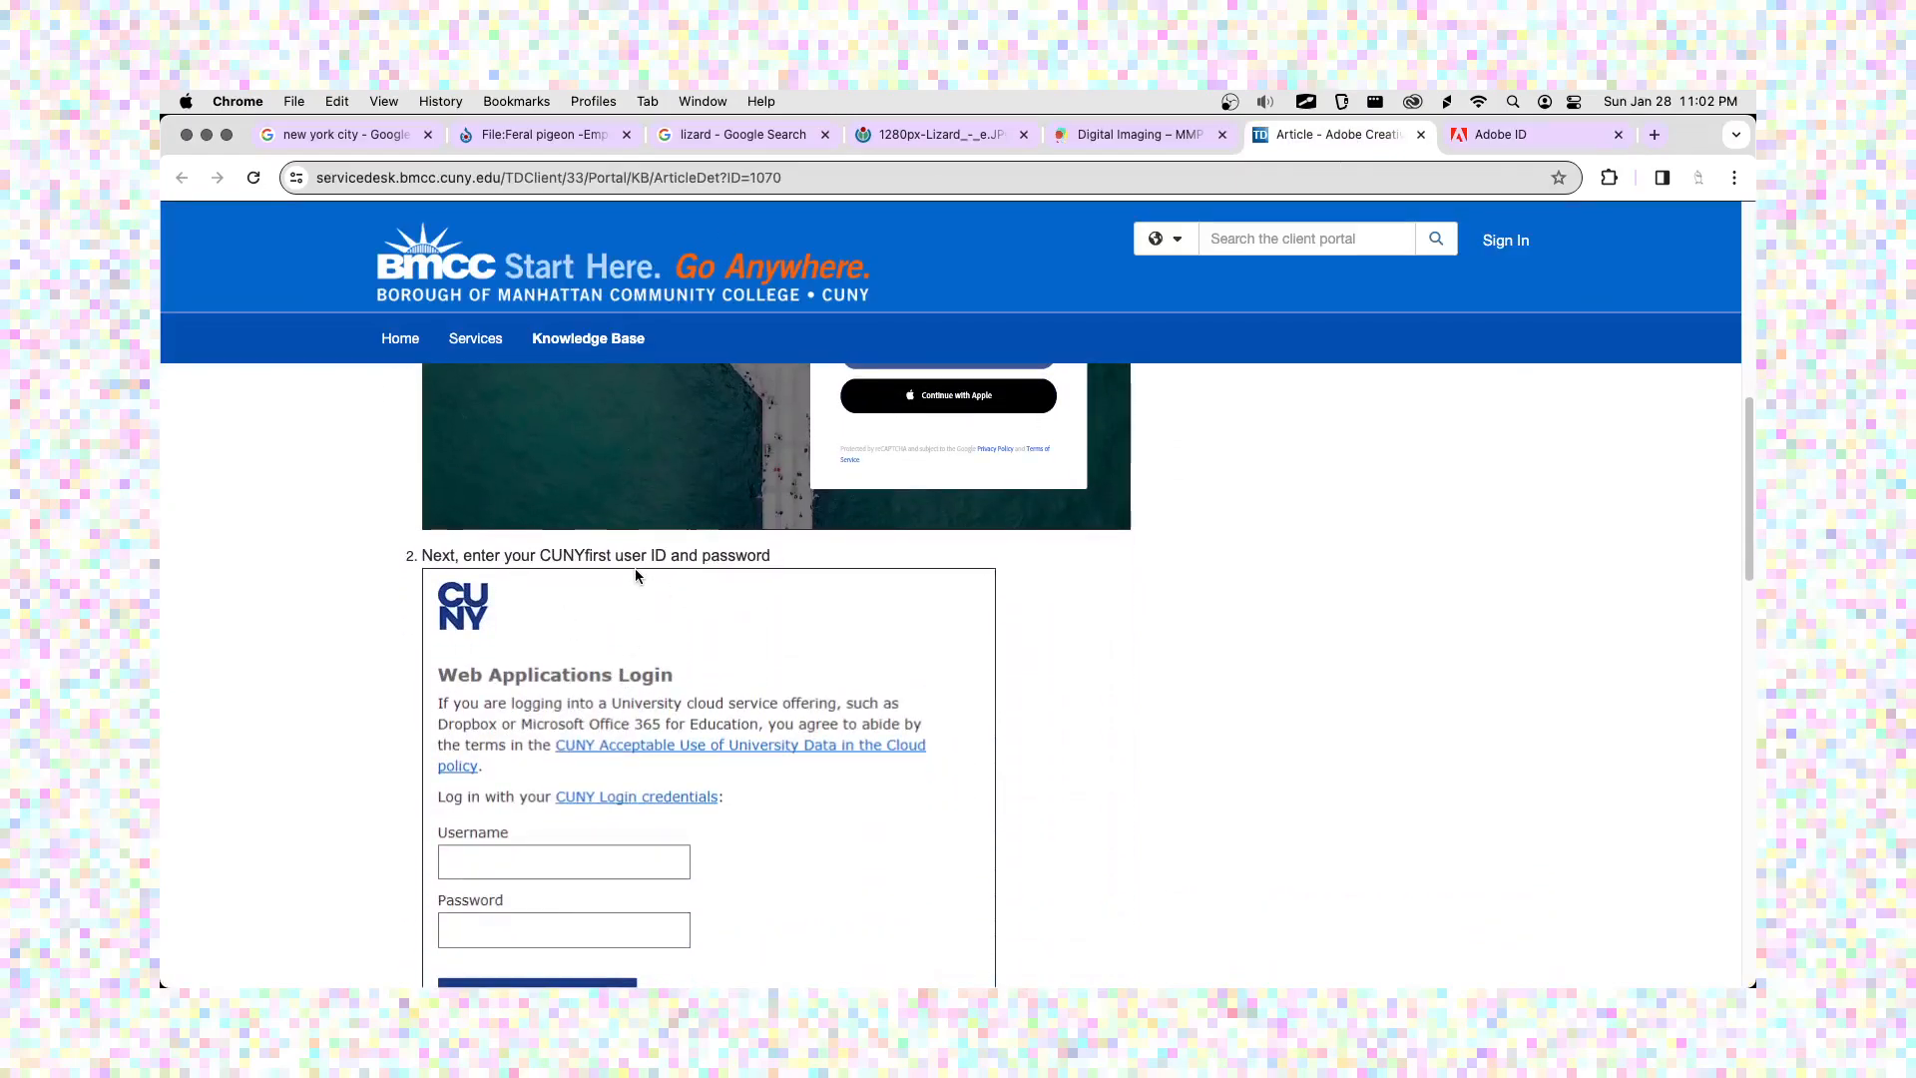
{"action": "left_click", "coordinate": [1502, 146]}
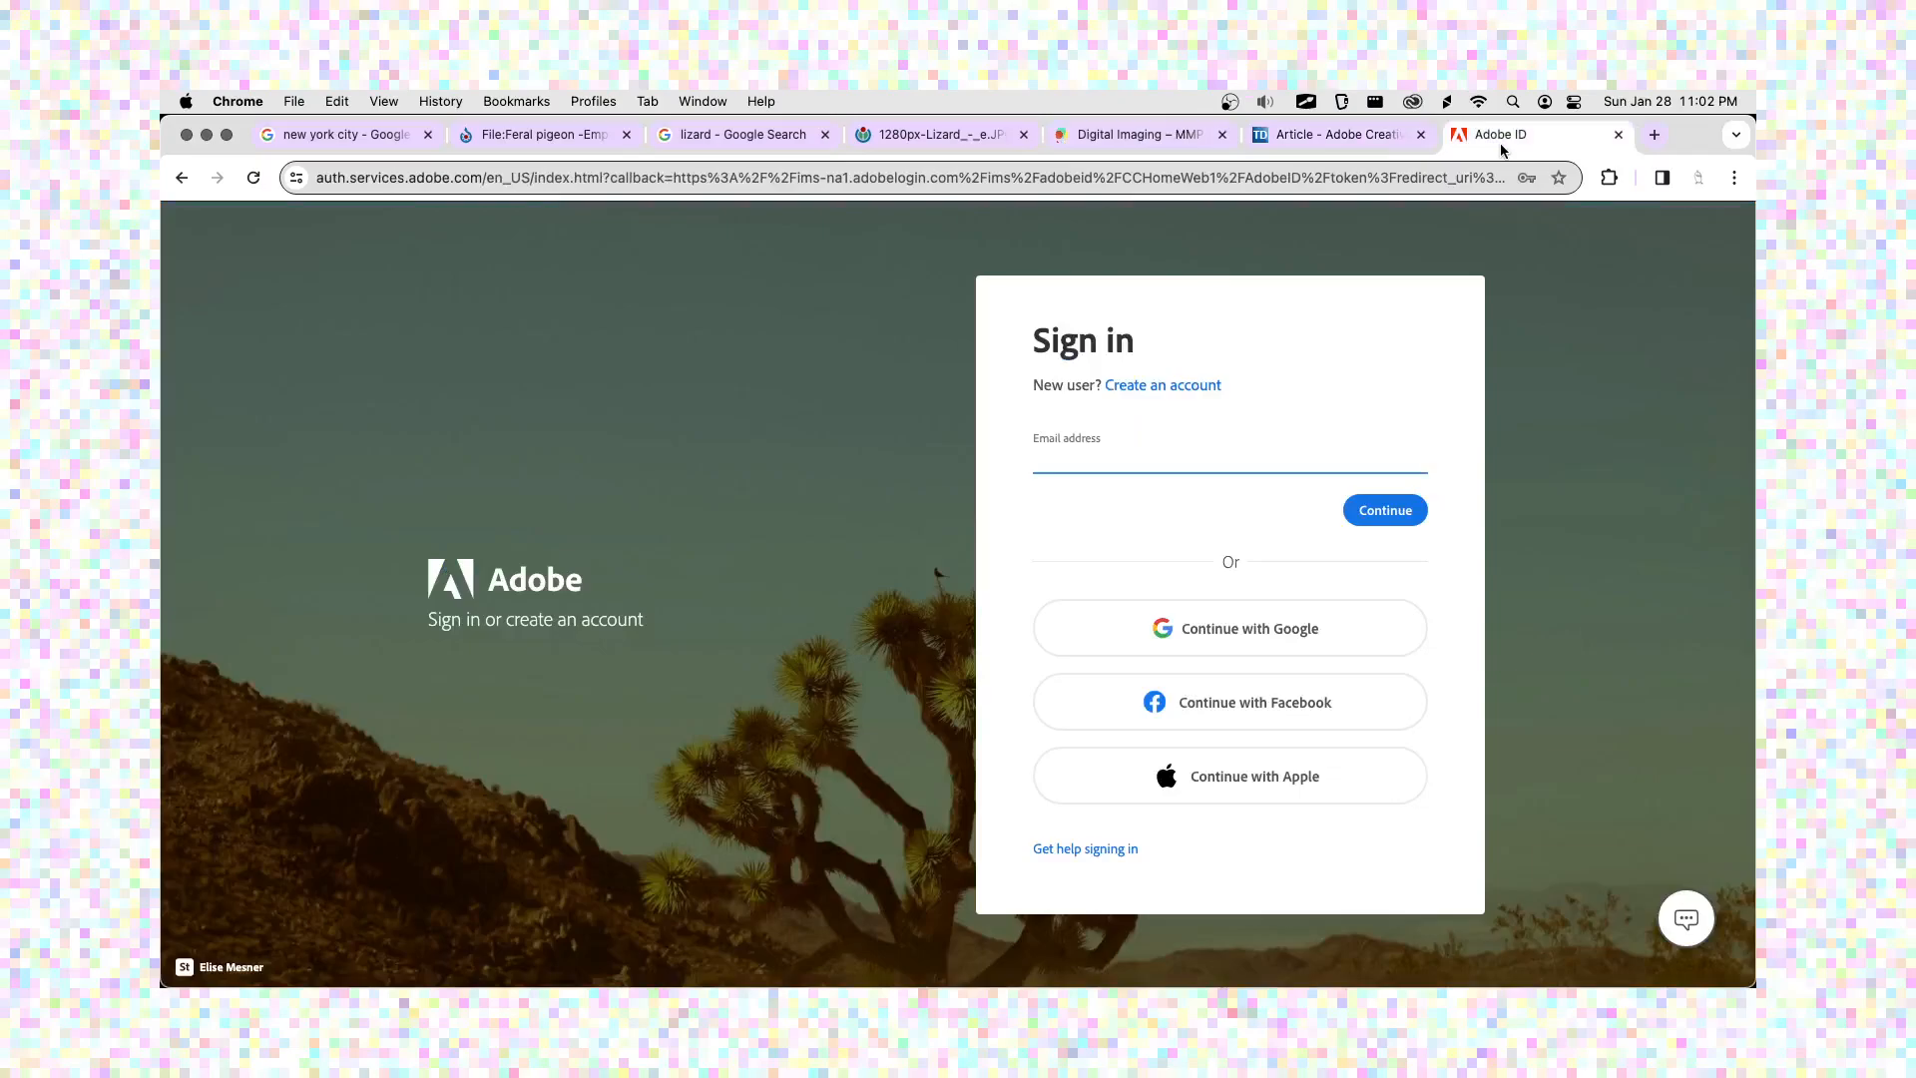
{"action": "left_click", "coordinate": [1337, 135]}
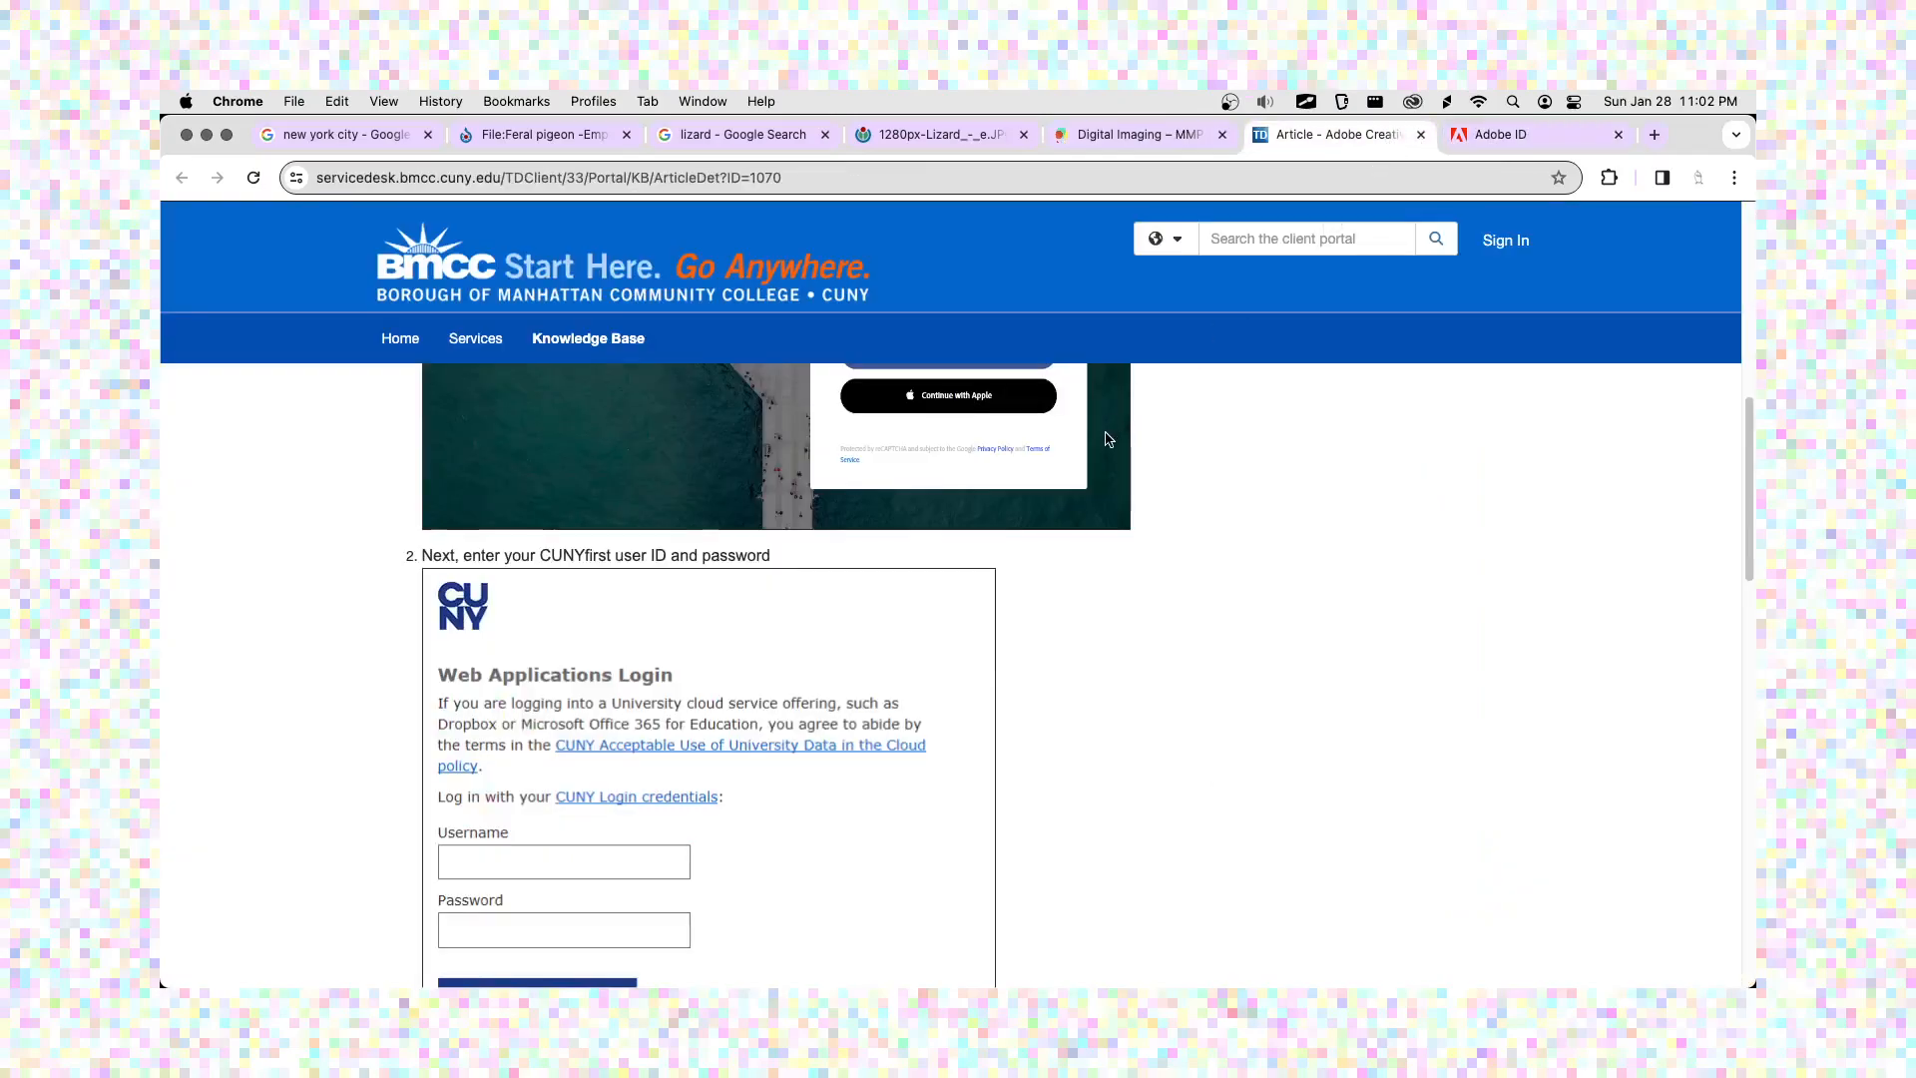
- Read the article's remaining instructions on logging in to the Creative Cloud website and downloading apps
{"action": "scroll", "coordinate": [1103, 439], "scroll_direction": "down", "scroll_amount": 2}
{"action": "scroll", "coordinate": [1102, 444], "scroll_direction": "down", "scroll_amount": 2}
{"action": "scroll", "coordinate": [1102, 444], "scroll_direction": "down", "scroll_amount": 8}
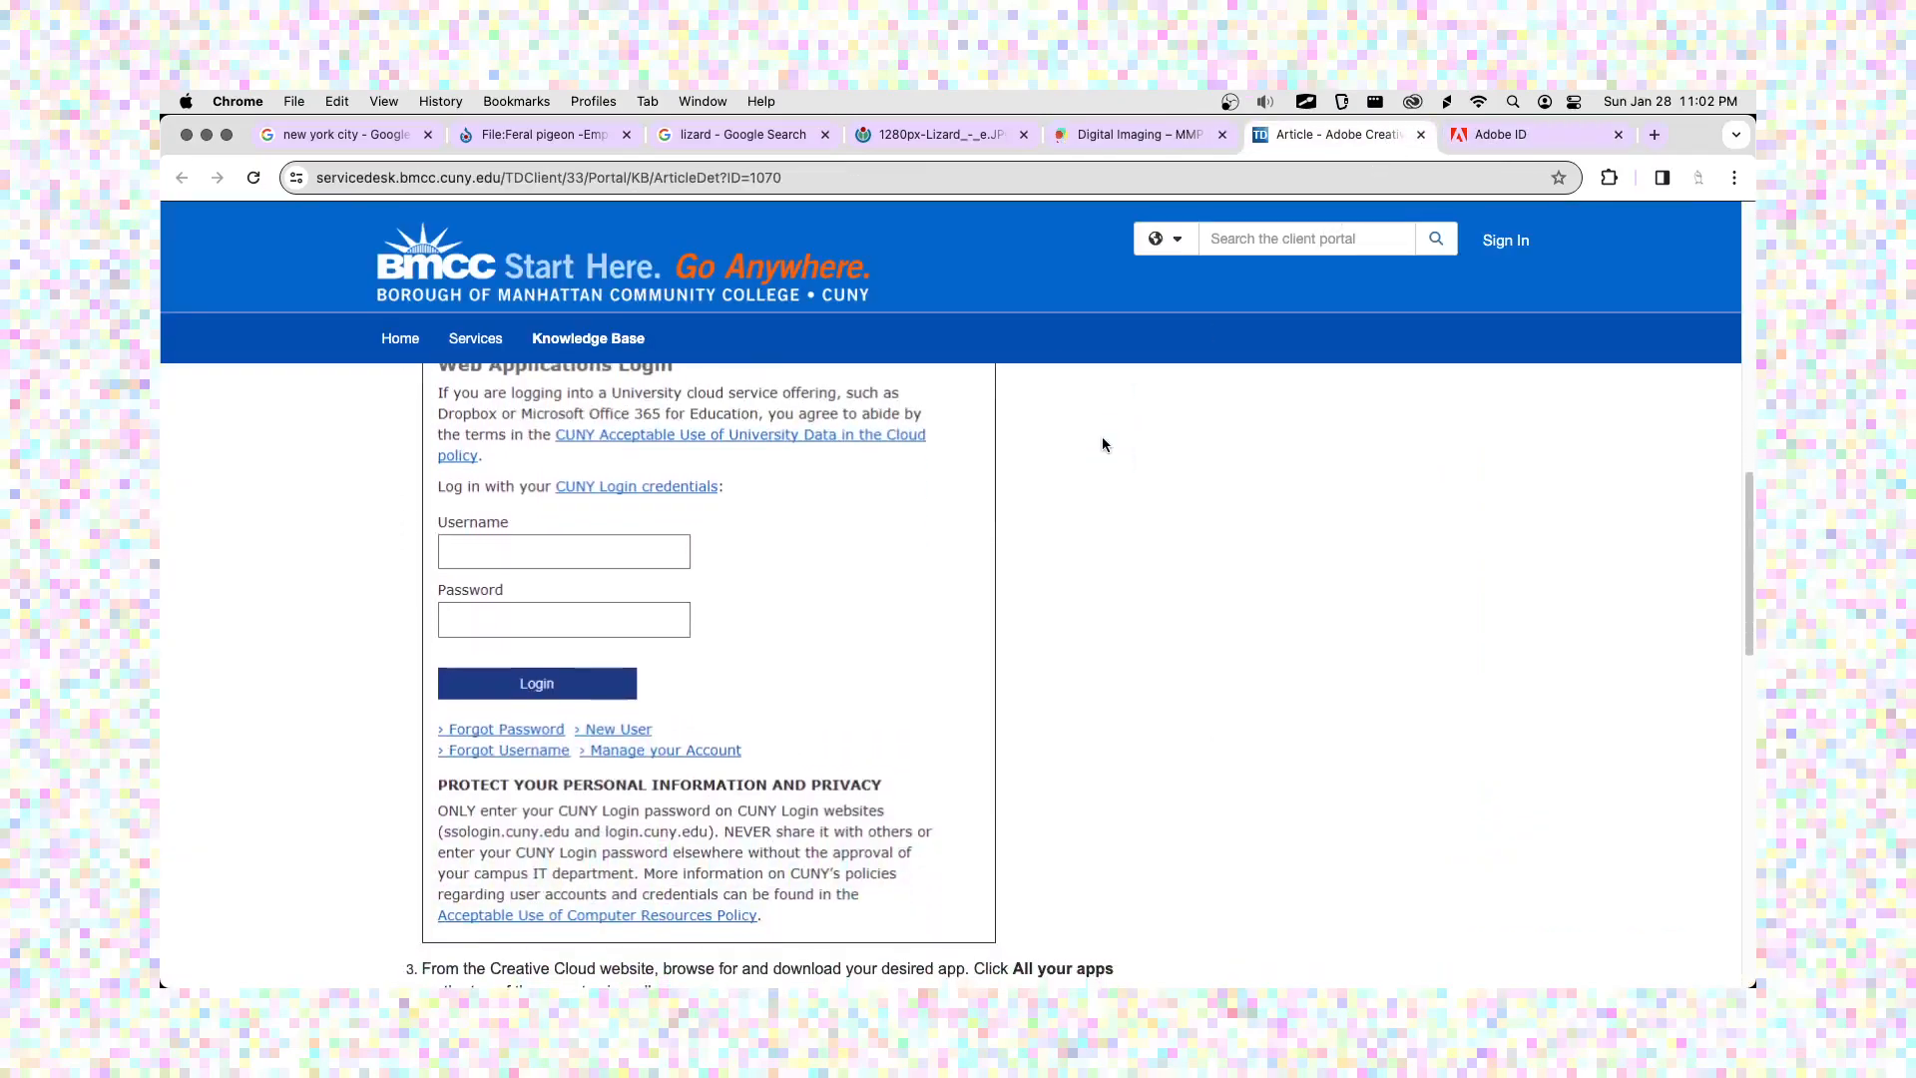
{"action": "scroll", "coordinate": [1101, 444], "scroll_direction": "down", "scroll_amount": 2}
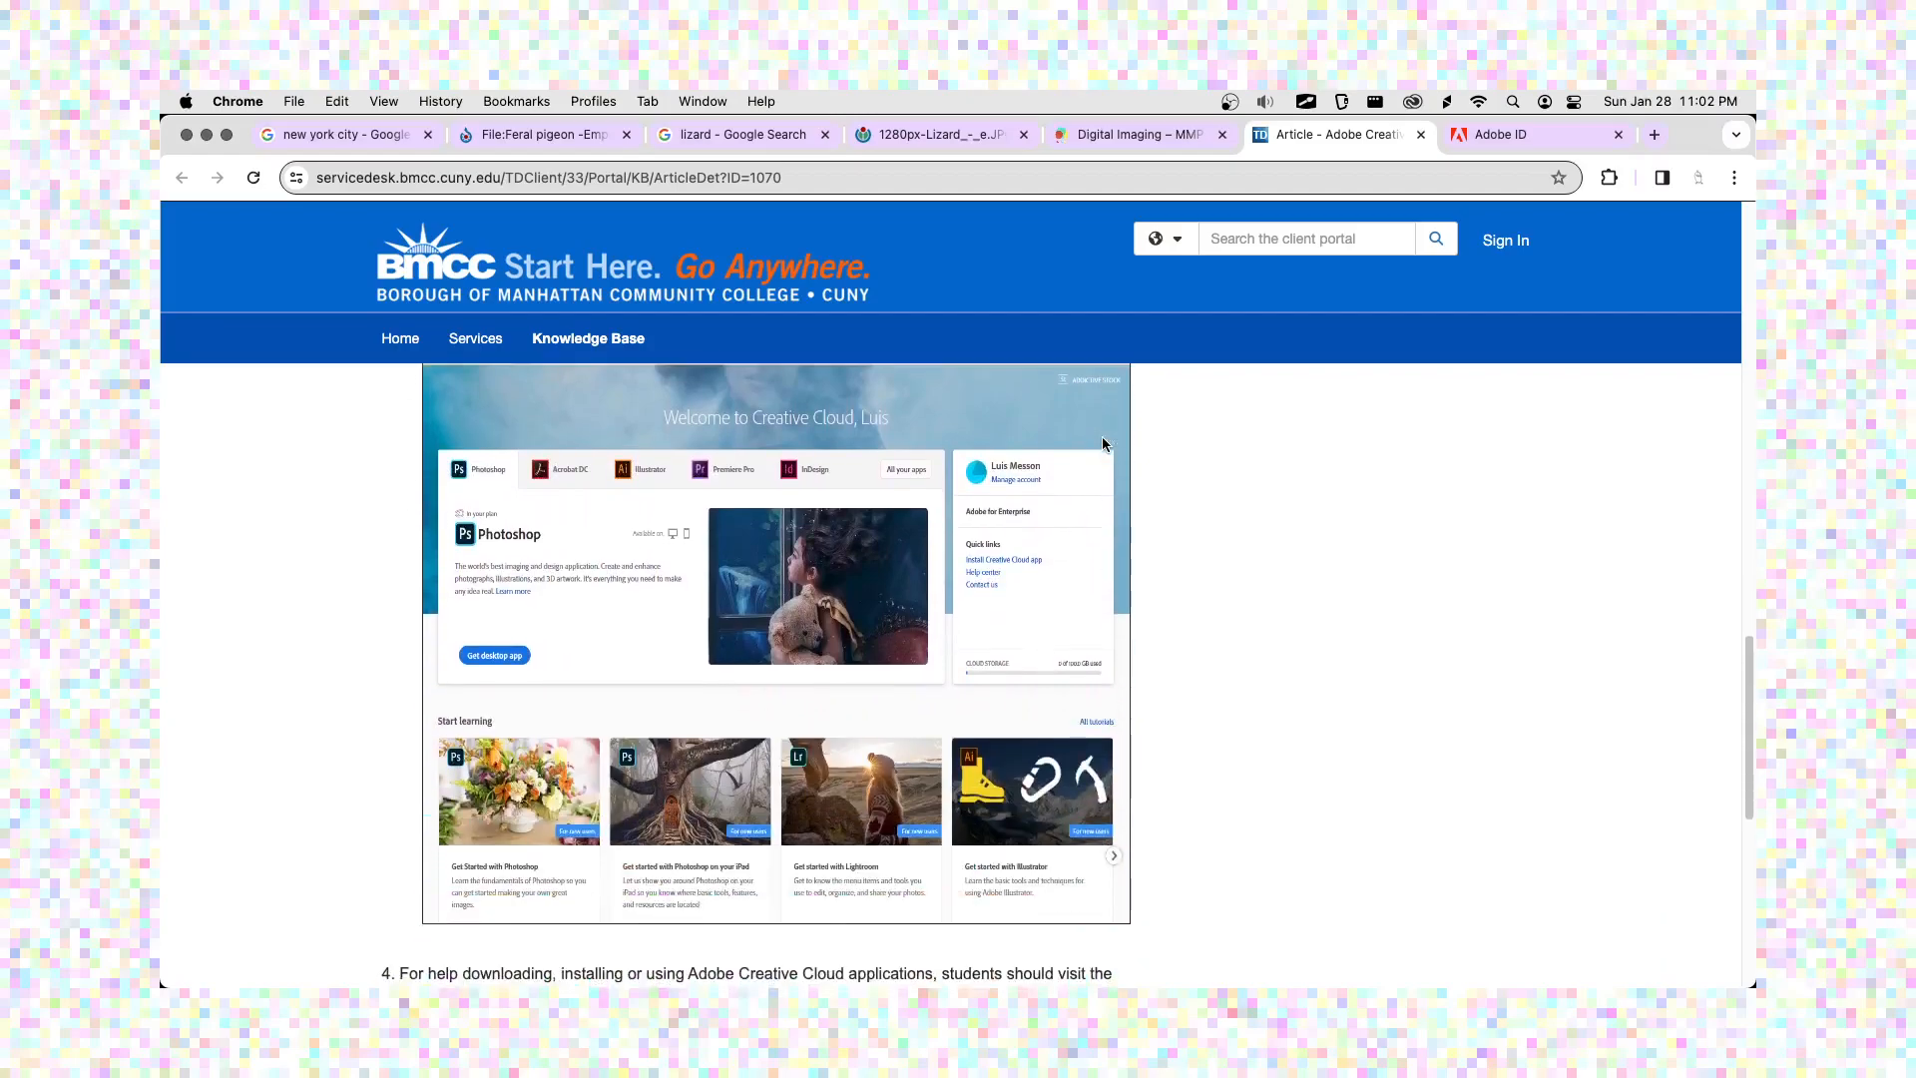
{"action": "scroll", "coordinate": [1101, 444], "scroll_direction": "up", "scroll_amount": 2}
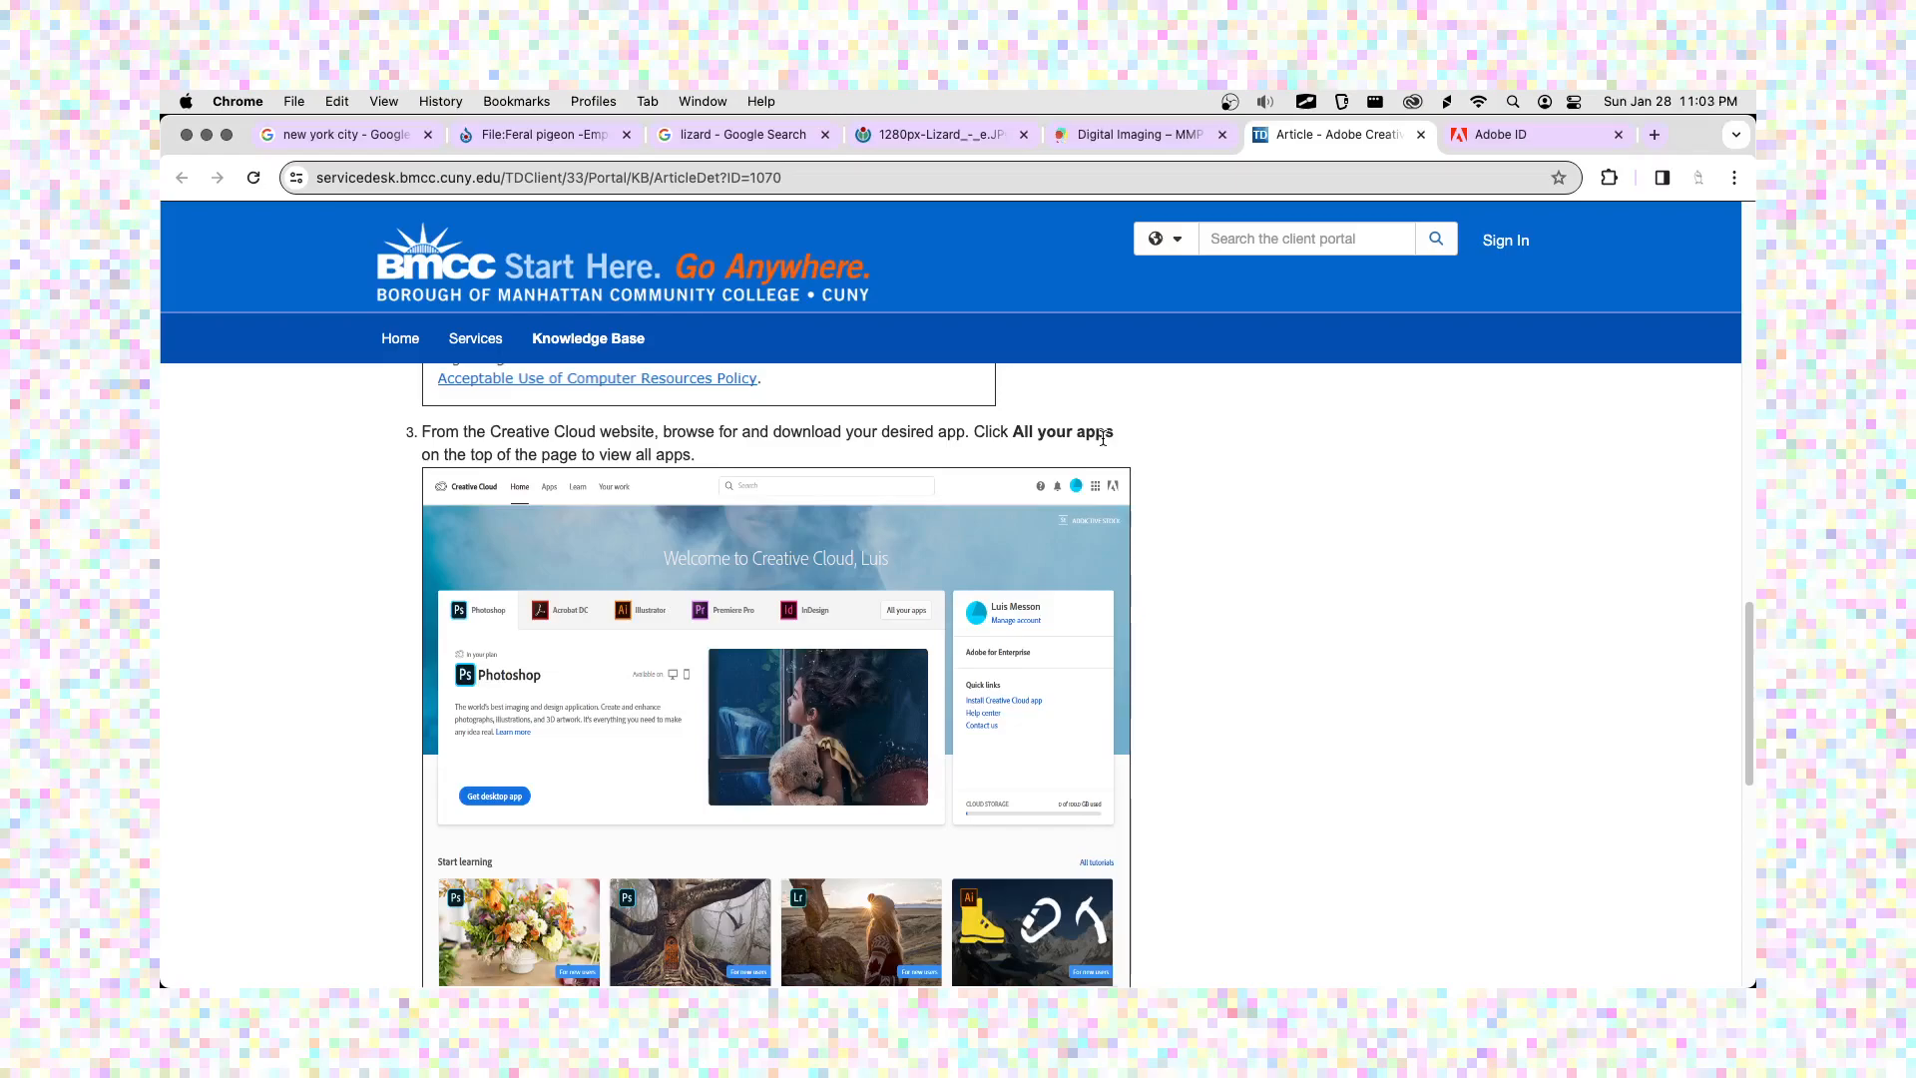
{"action": "scroll", "coordinate": [1195, 371], "scroll_direction": "down", "scroll_amount": 10}
{"action": "scroll", "coordinate": [1217, 449], "scroll_direction": "down", "scroll_amount": 3}
{"action": "scroll", "coordinate": [1218, 449], "scroll_direction": "up", "scroll_amount": 20}
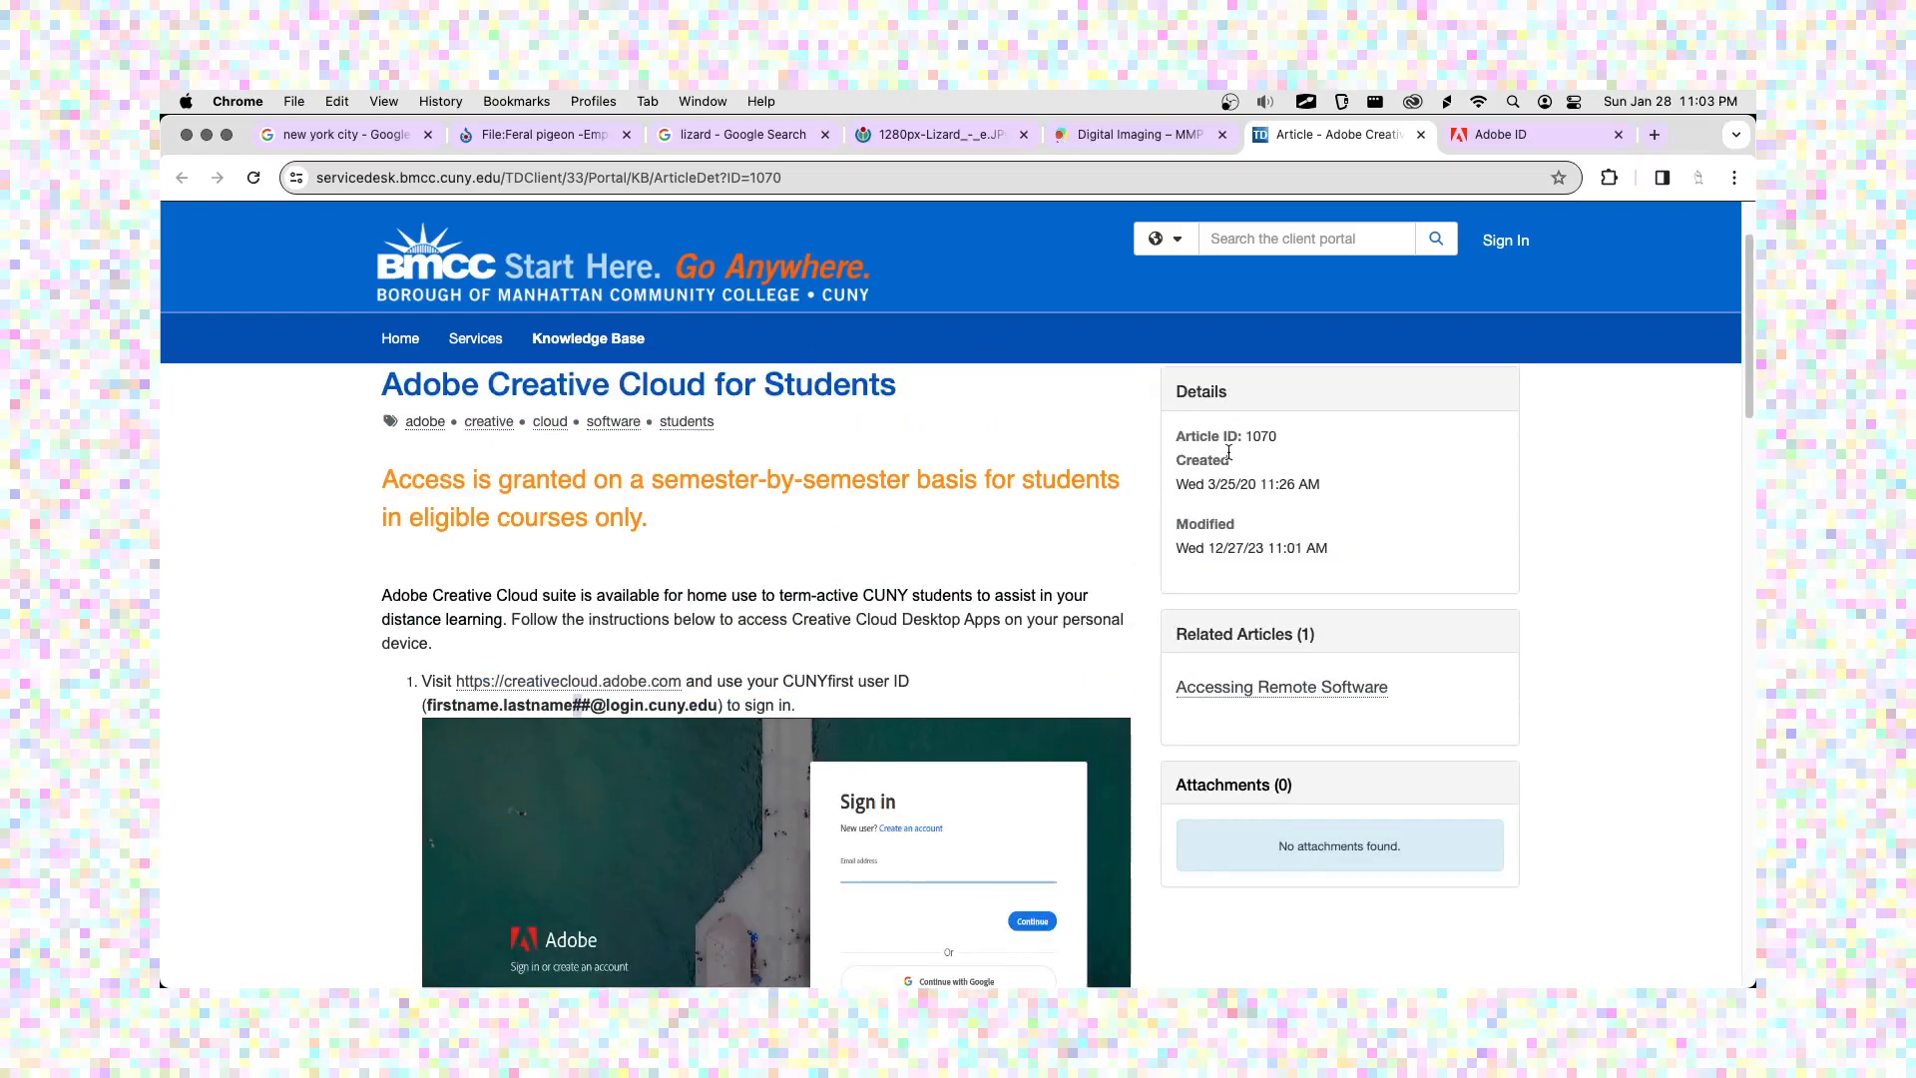
{"action": "scroll", "coordinate": [1228, 452], "scroll_direction": "up", "scroll_amount": 3}
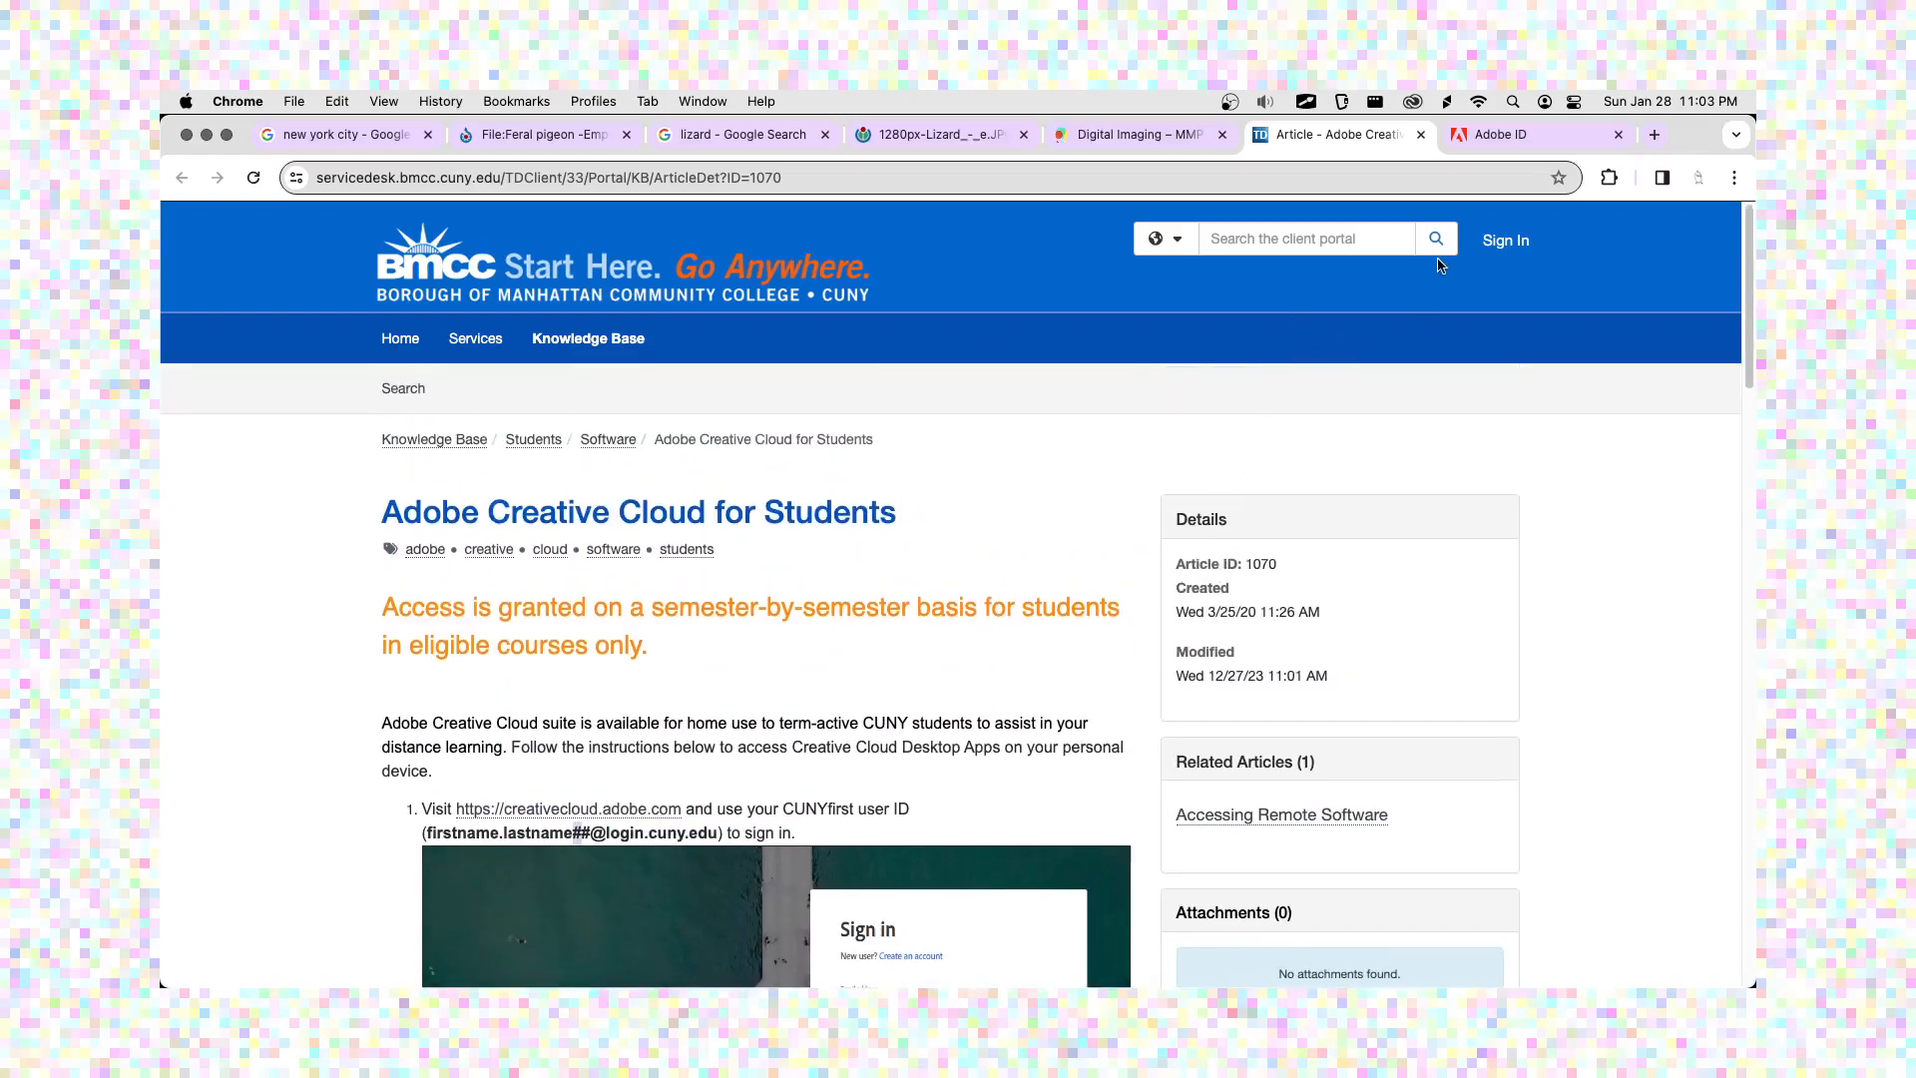
- Switch to the Creative Cloud desktop app, reposition its window, and look through the installed apps
{"action": "left_click", "coordinate": [1412, 101]}
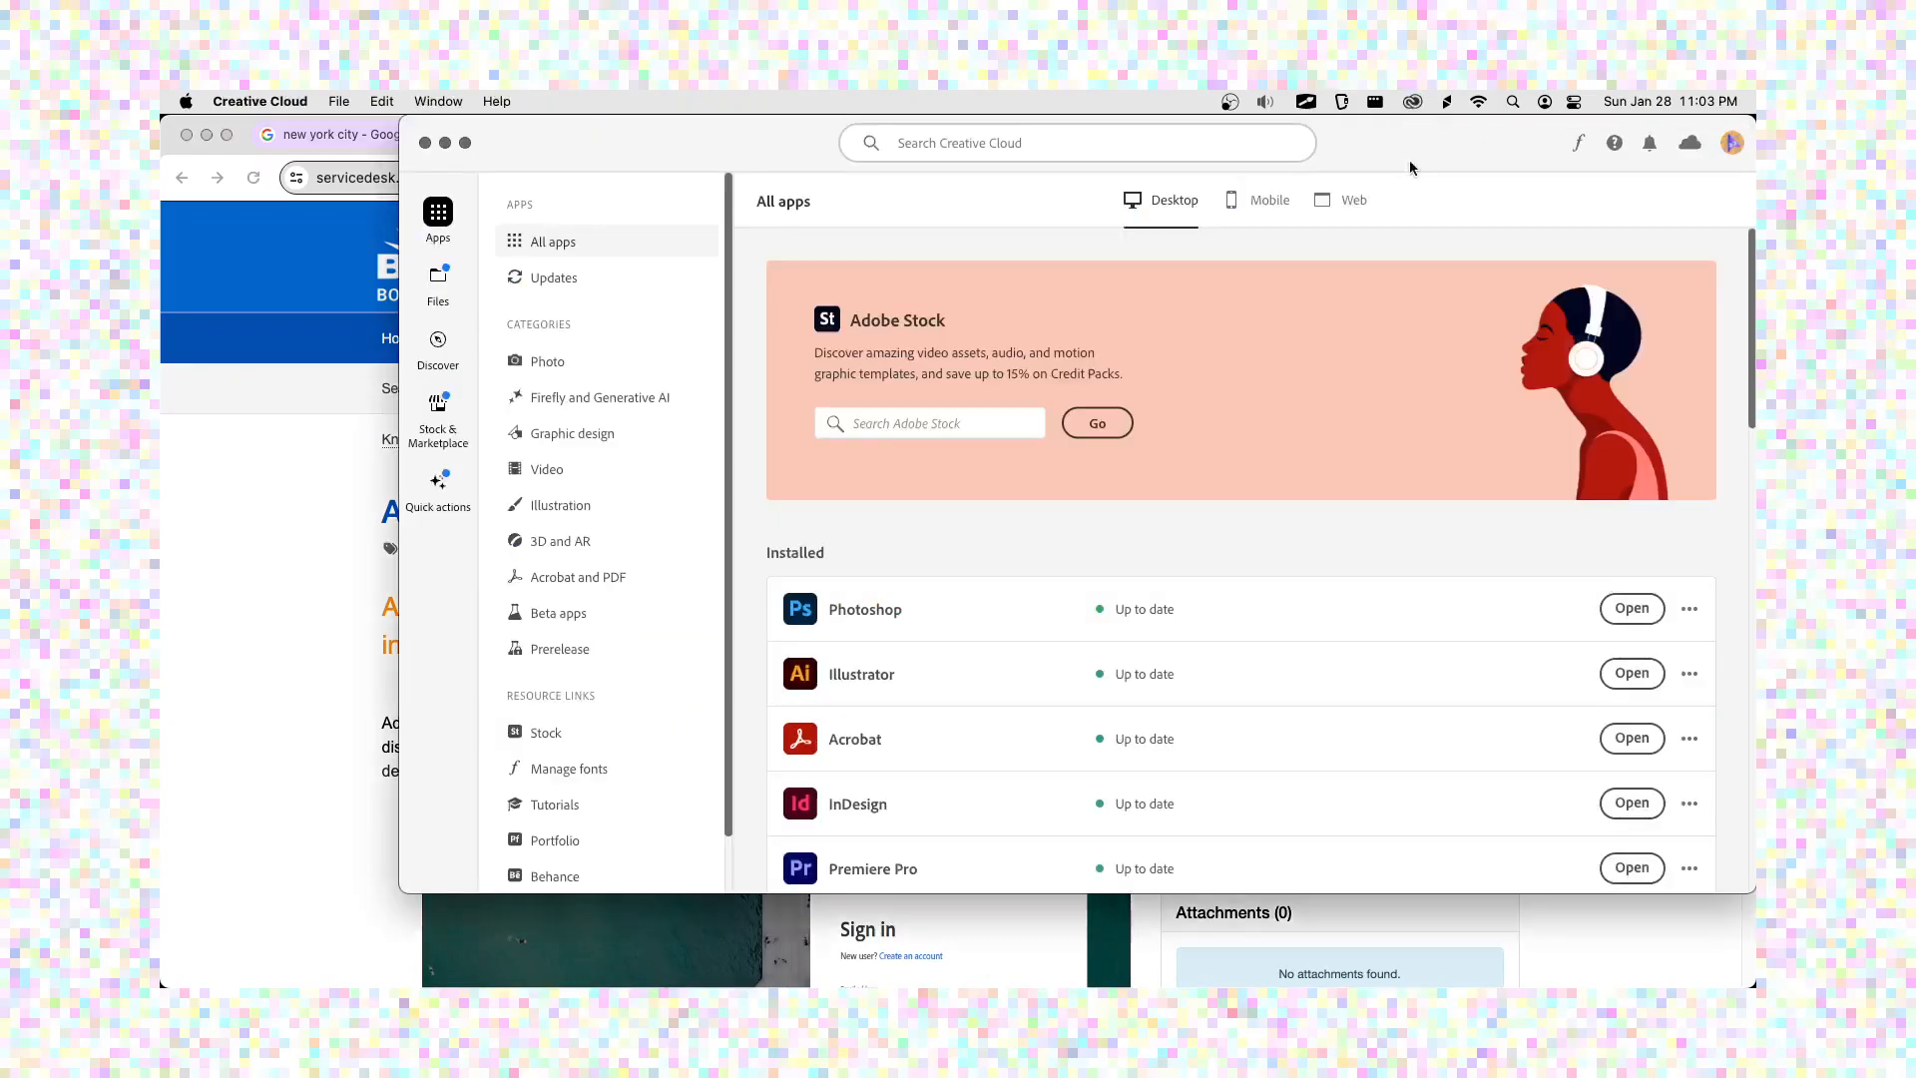
{"action": "left_click_drag", "start_coordinate": [722, 143], "coordinate": [547, 164]}
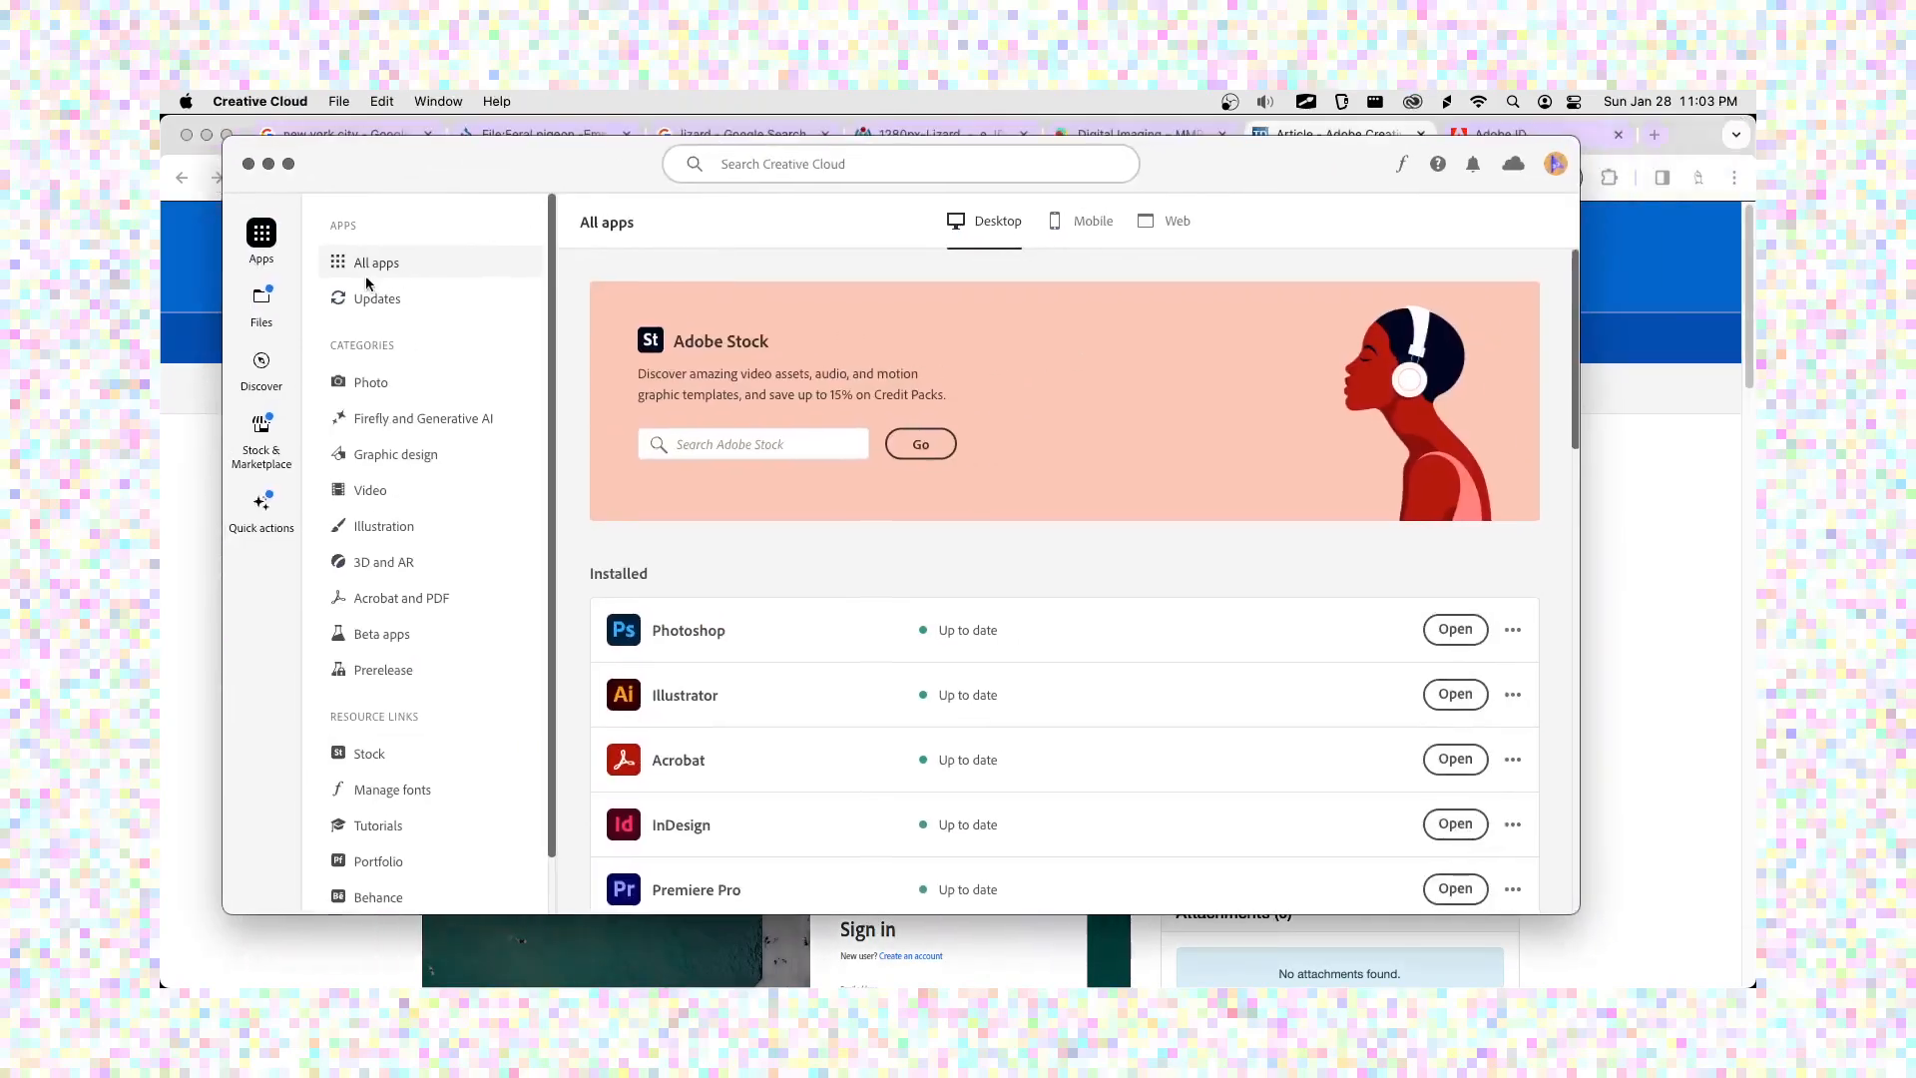
{"action": "scroll", "coordinate": [1056, 526], "scroll_direction": "down", "scroll_amount": 5}
{"action": "scroll", "coordinate": [1056, 526], "scroll_direction": "up", "scroll_amount": 2}
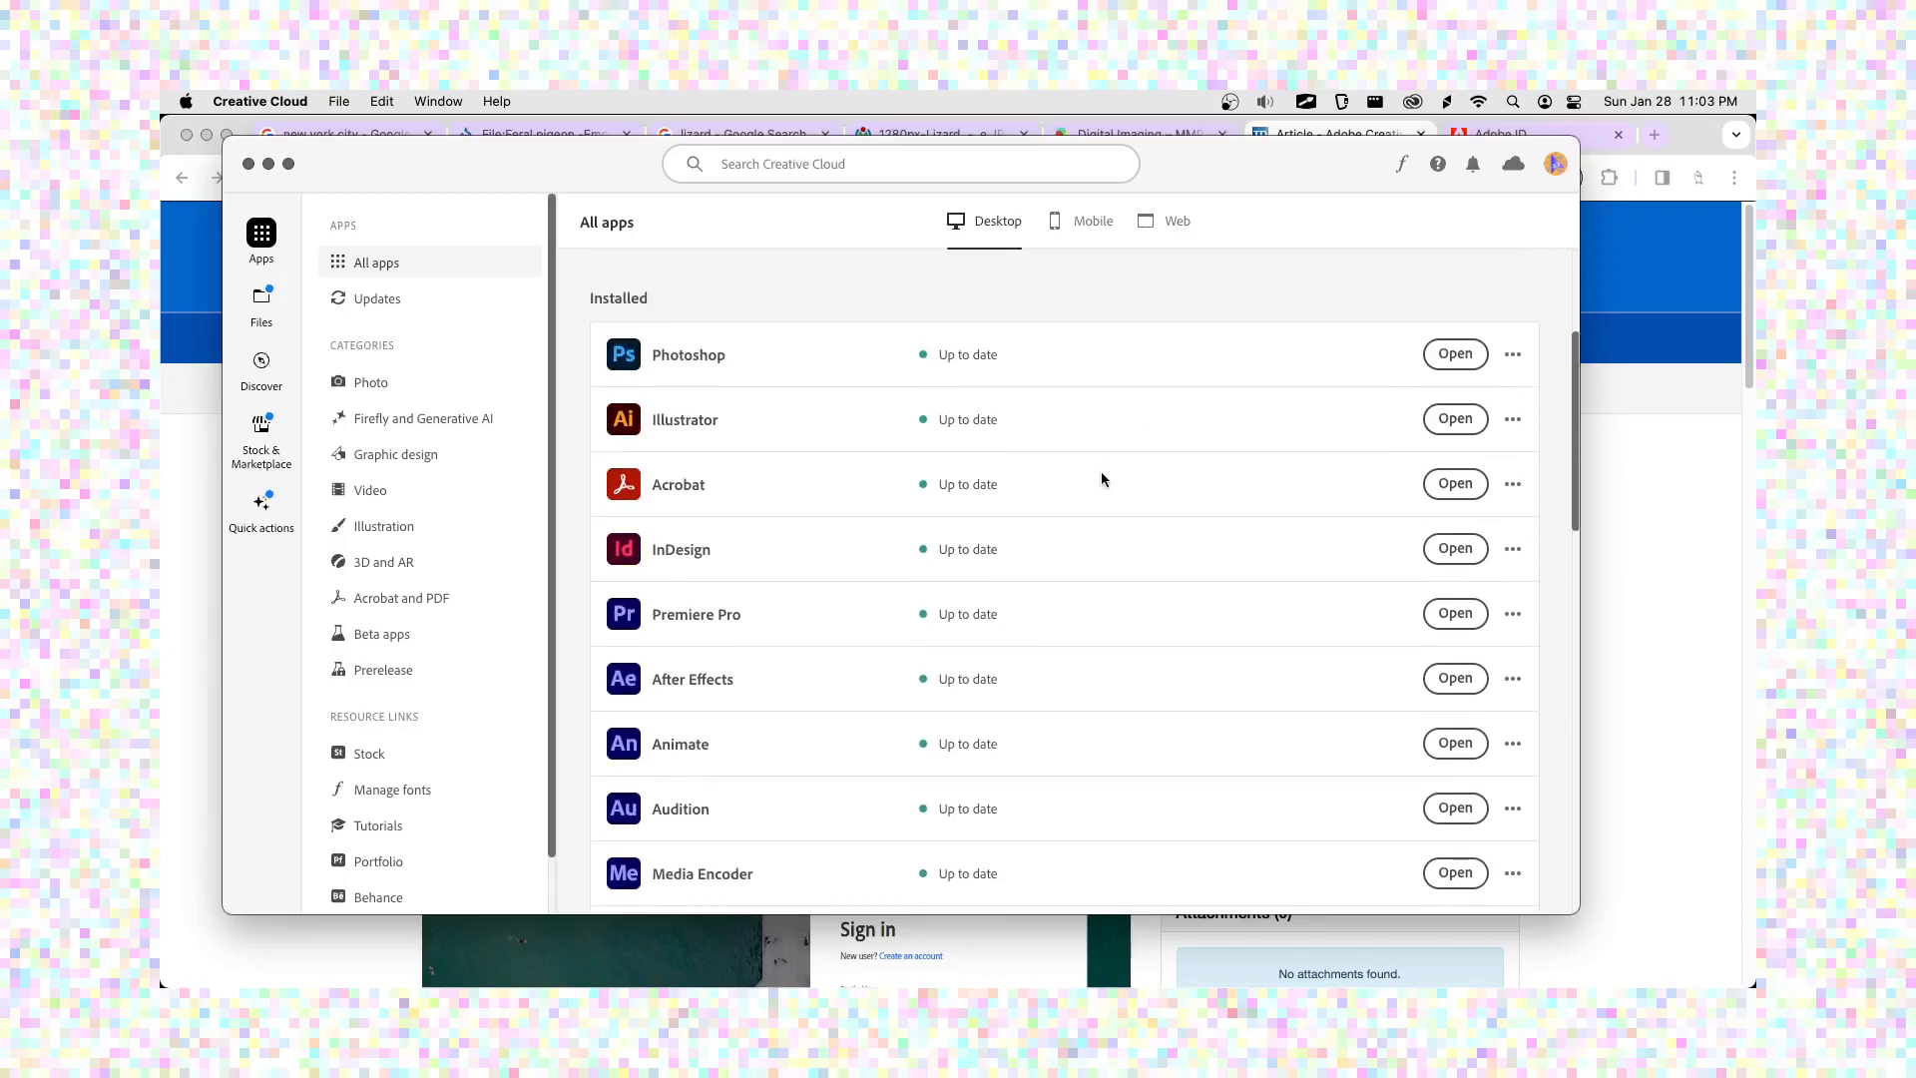
{"action": "scroll", "coordinate": [940, 439], "scroll_direction": "up", "scroll_amount": 4}
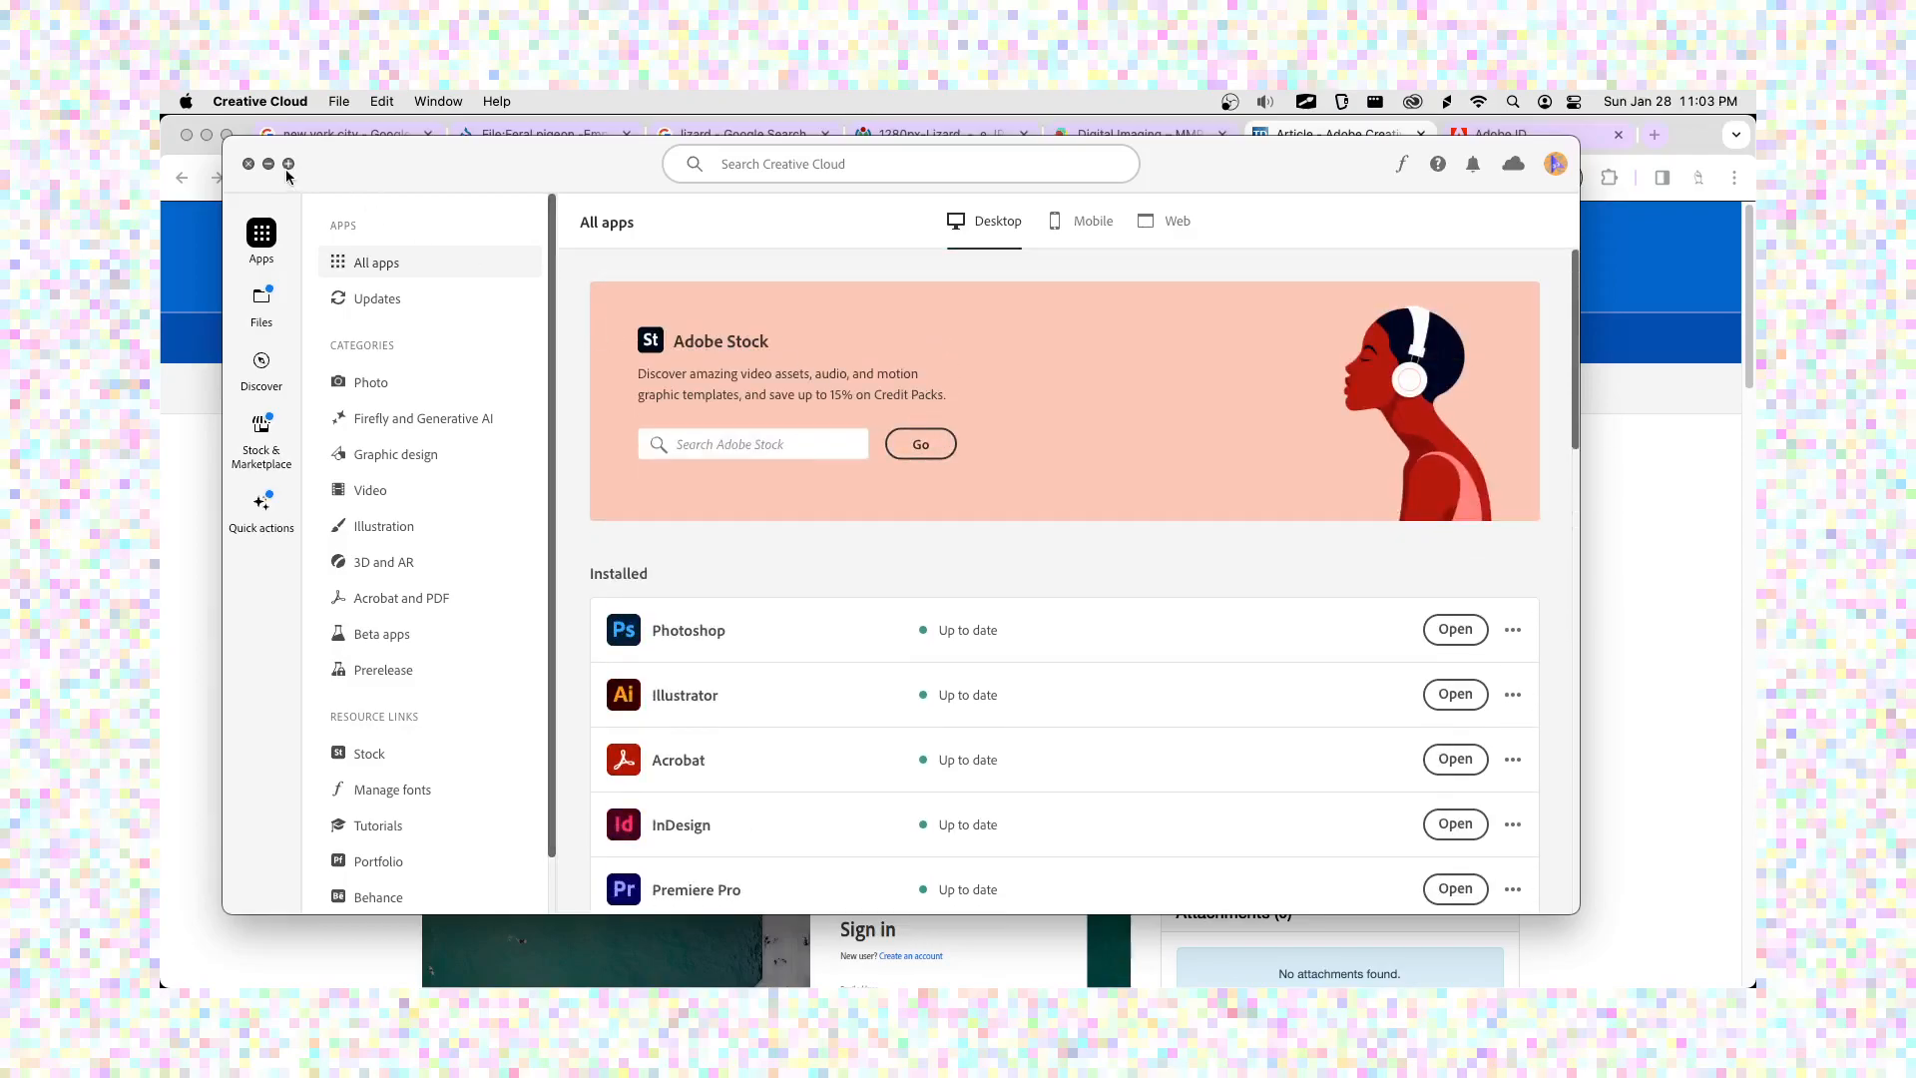
- Launch Photoshop from the installed apps, enlarge its window to fill the screen, and bring it to the front
{"action": "left_click", "coordinate": [711, 634]}
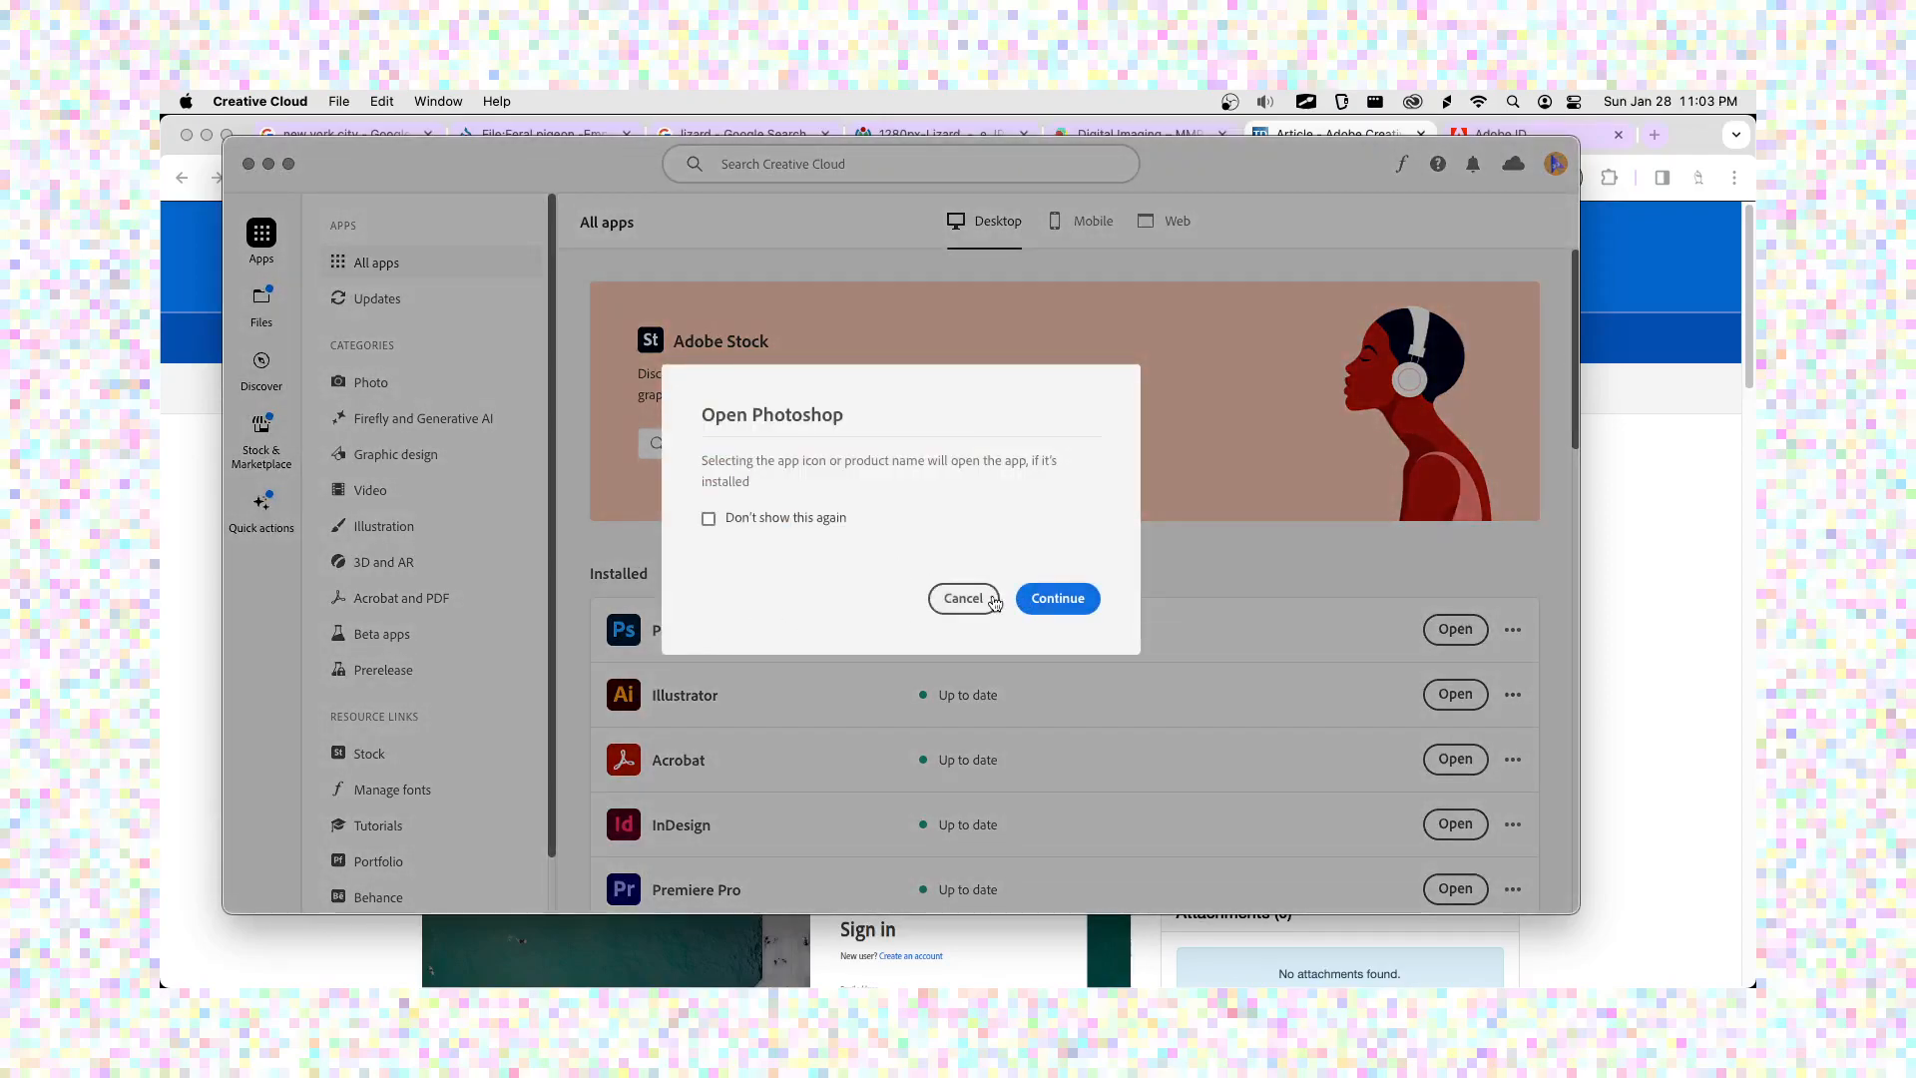
{"action": "left_click", "coordinate": [1038, 602]}
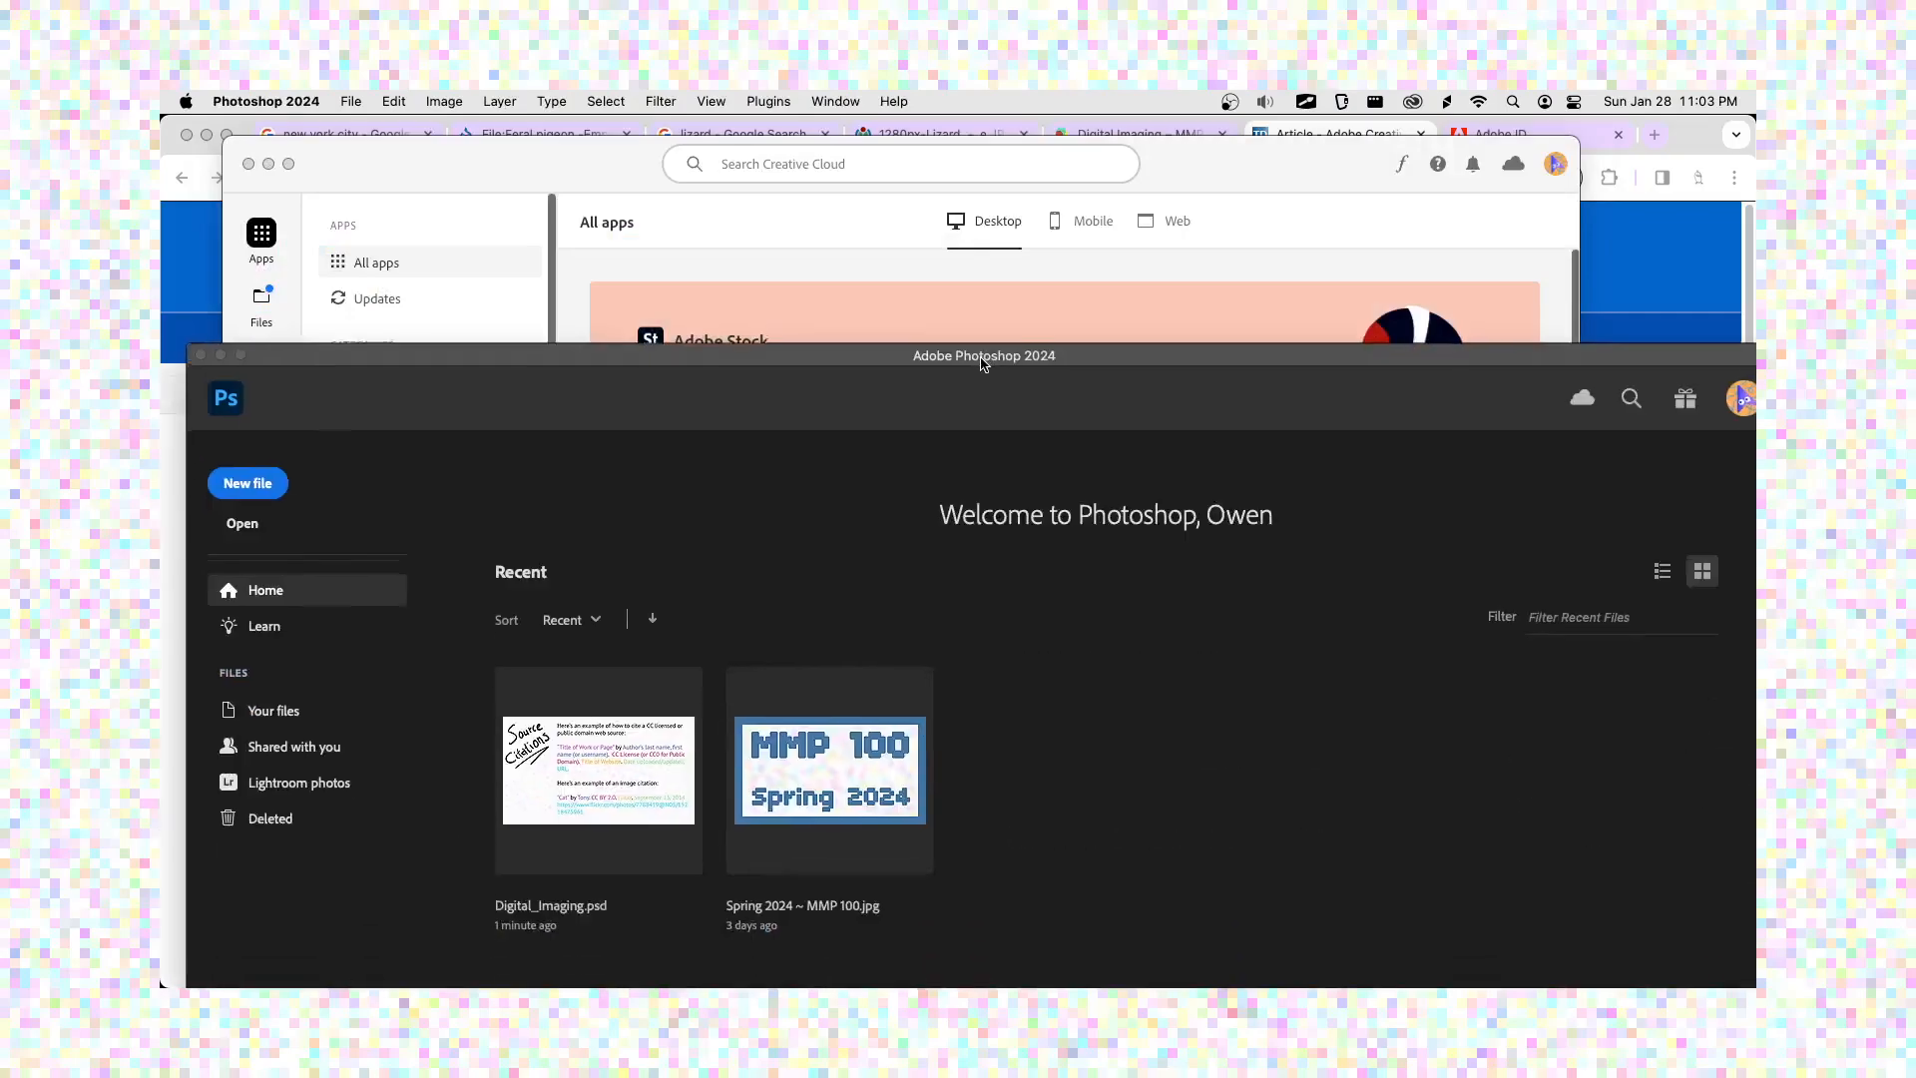
{"action": "double_click", "coordinate": [984, 357]}
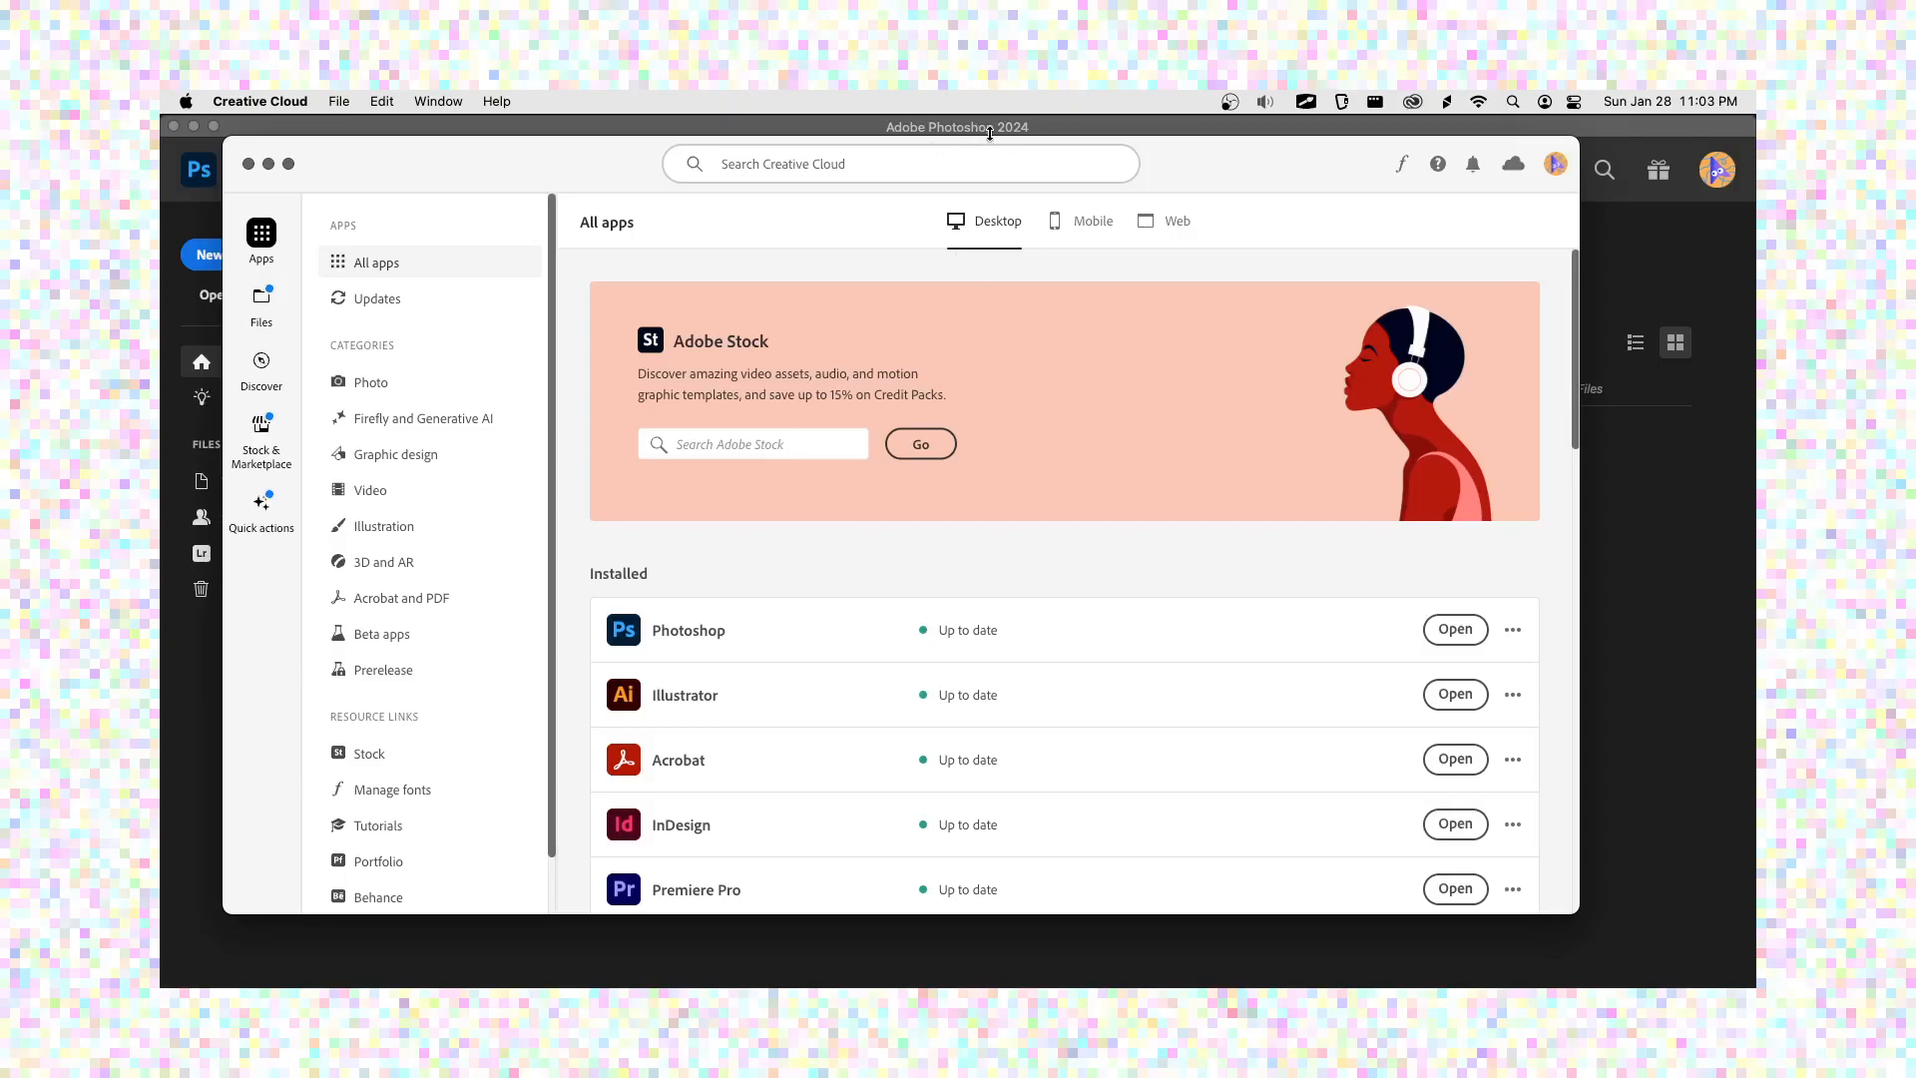
{"action": "left_click", "coordinate": [1709, 497]}
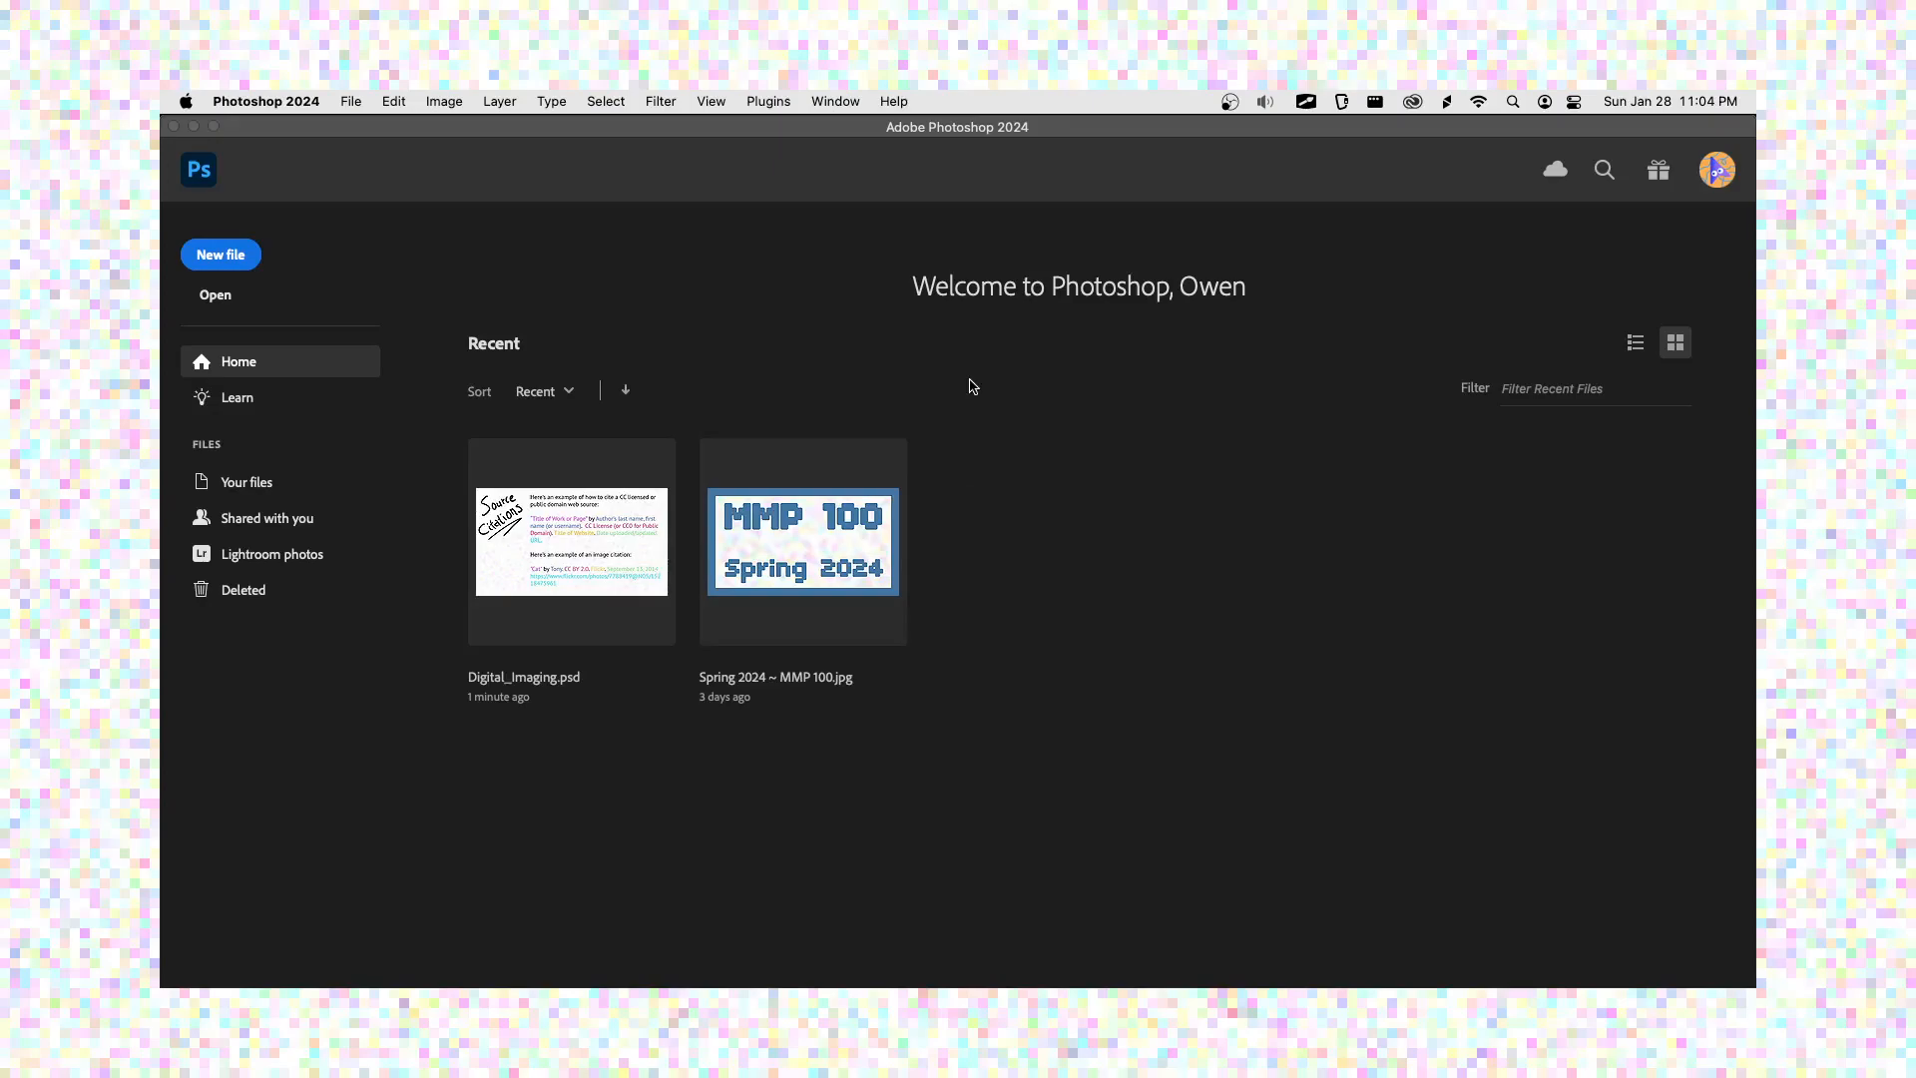
- Start a new document and choose the Web Minimum preset, 1024 x 768 px at 72 ppi
{"action": "left_click", "coordinate": [251, 258]}
{"action": "left_click_drag", "start_coordinate": [760, 291], "coordinate": [539, 169]}
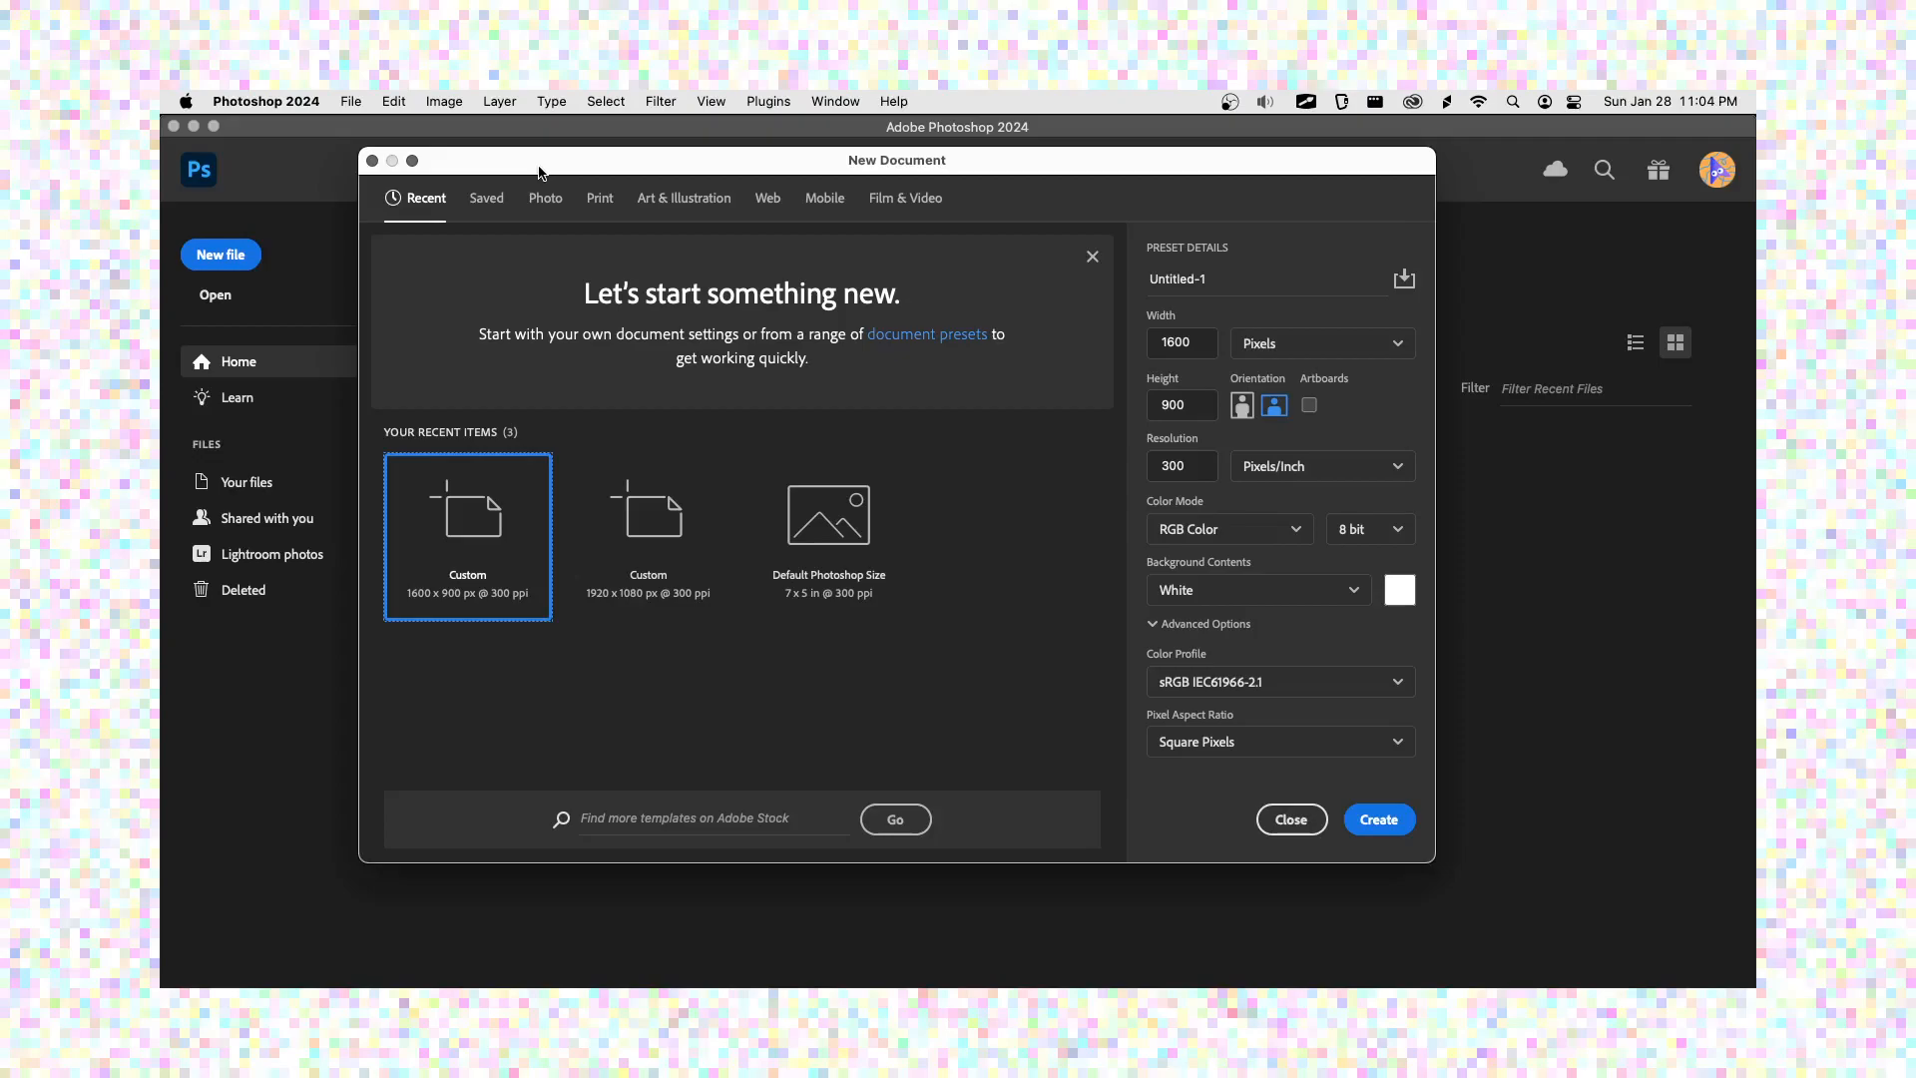
{"action": "left_click", "coordinate": [779, 204]}
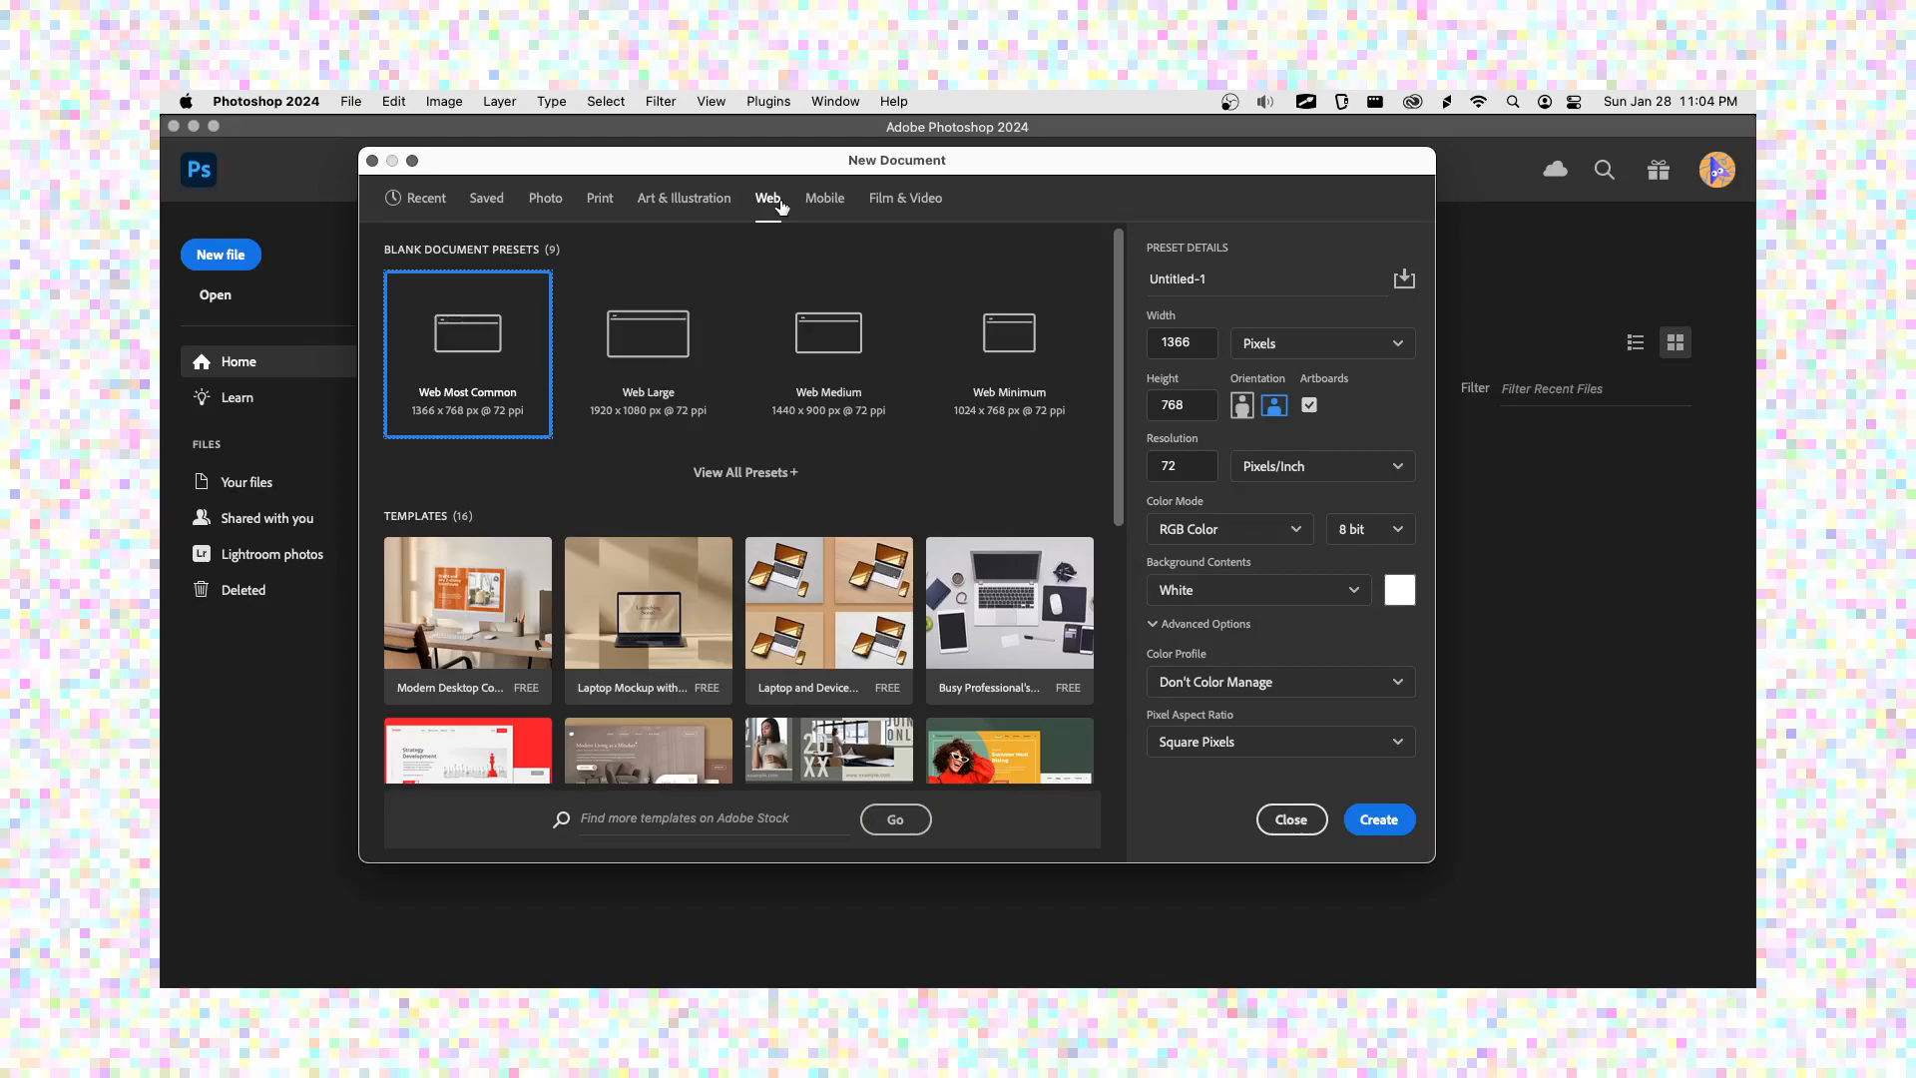
{"action": "left_click", "coordinate": [973, 311]}
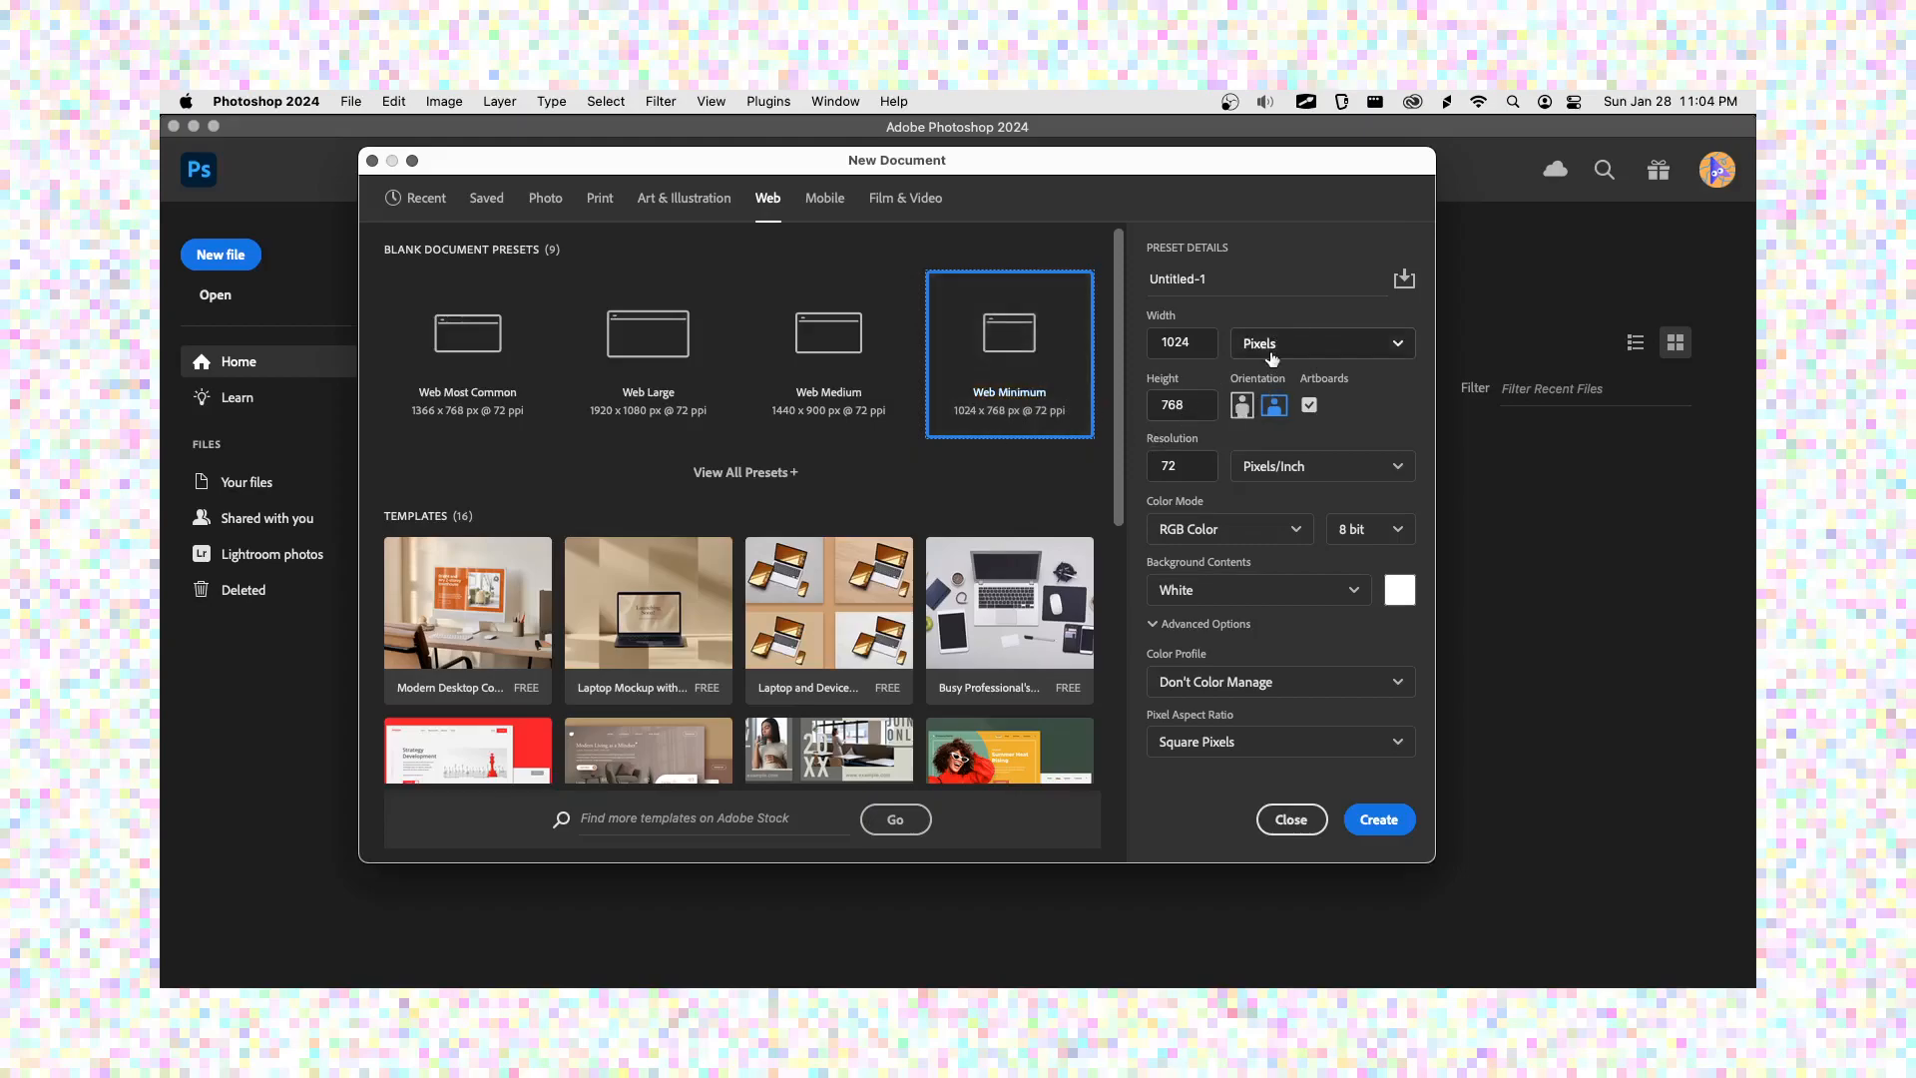
- Examine the new document's width and height values, measurement unit choices, and portrait and landscape orientations
{"action": "left_click", "coordinate": [1177, 344]}
{"action": "left_click", "coordinate": [1181, 403]}
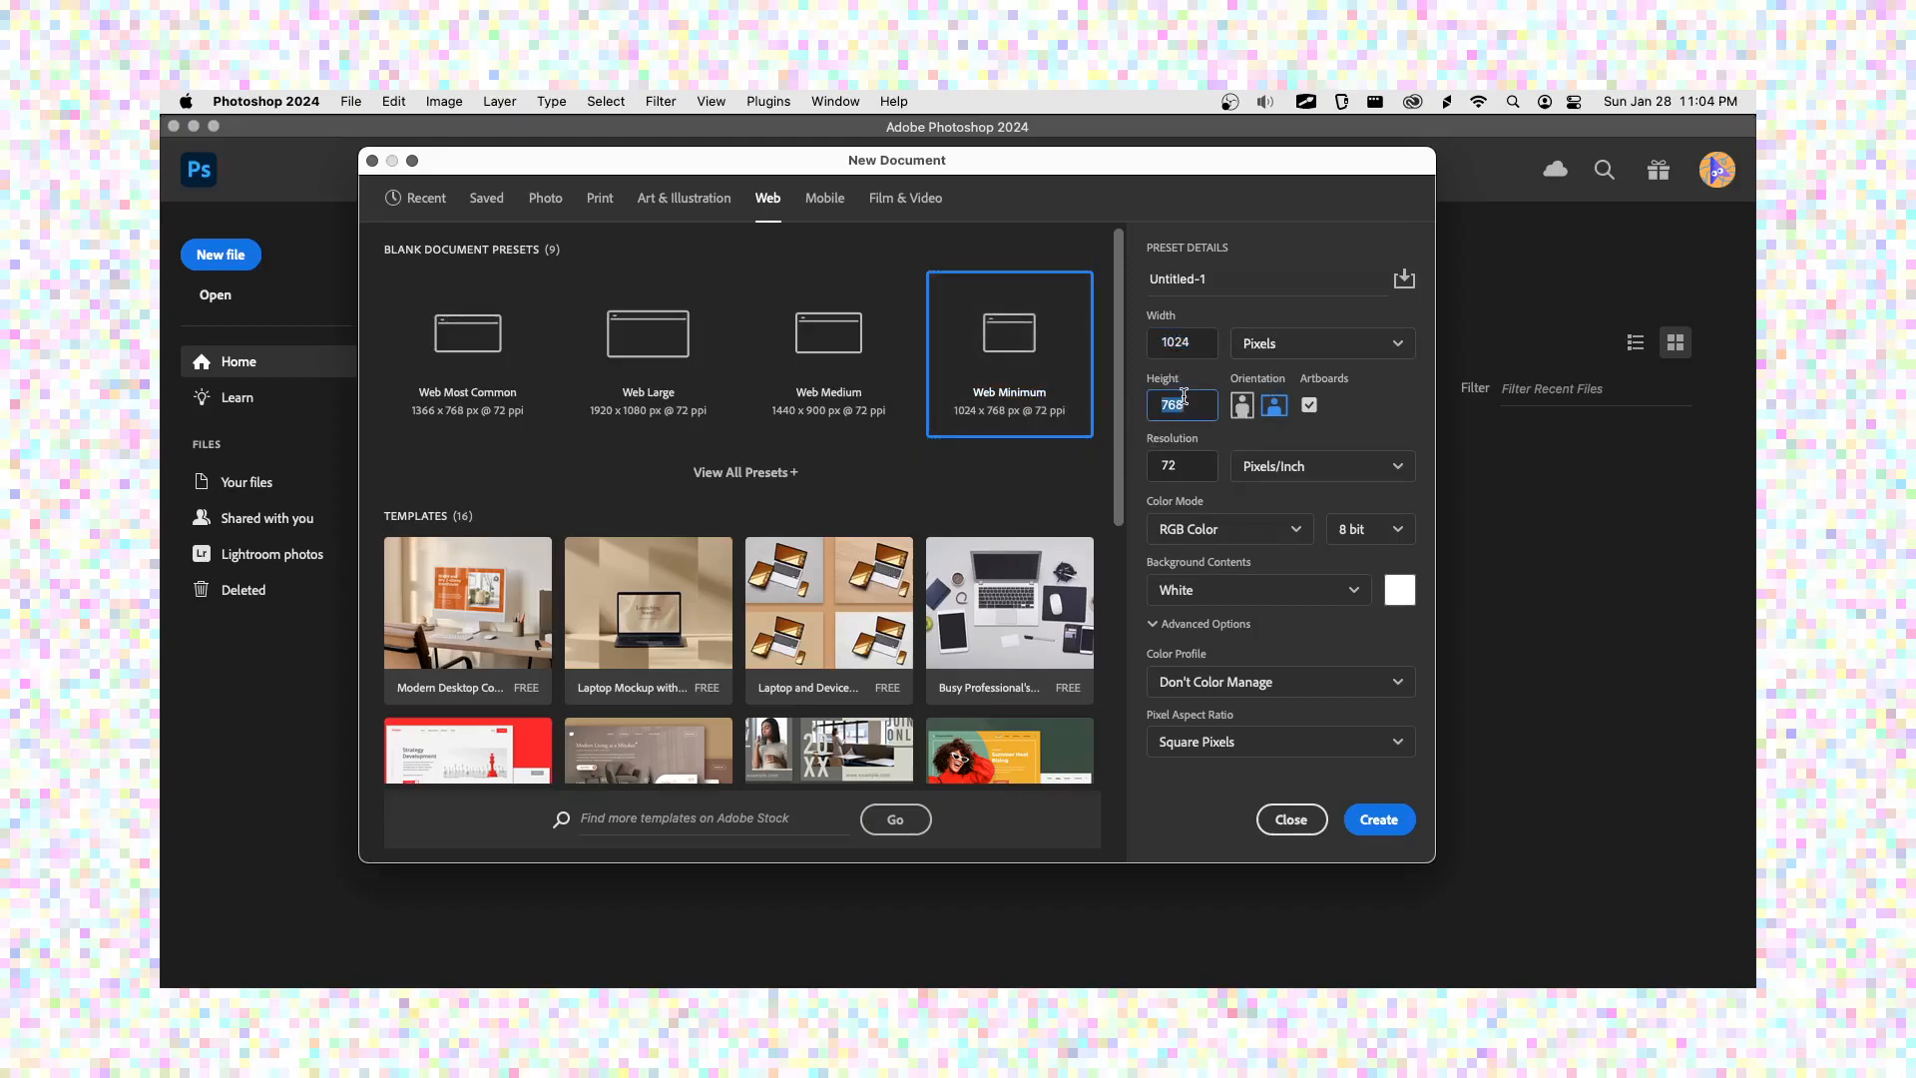
{"action": "left_click", "coordinate": [1324, 342]}
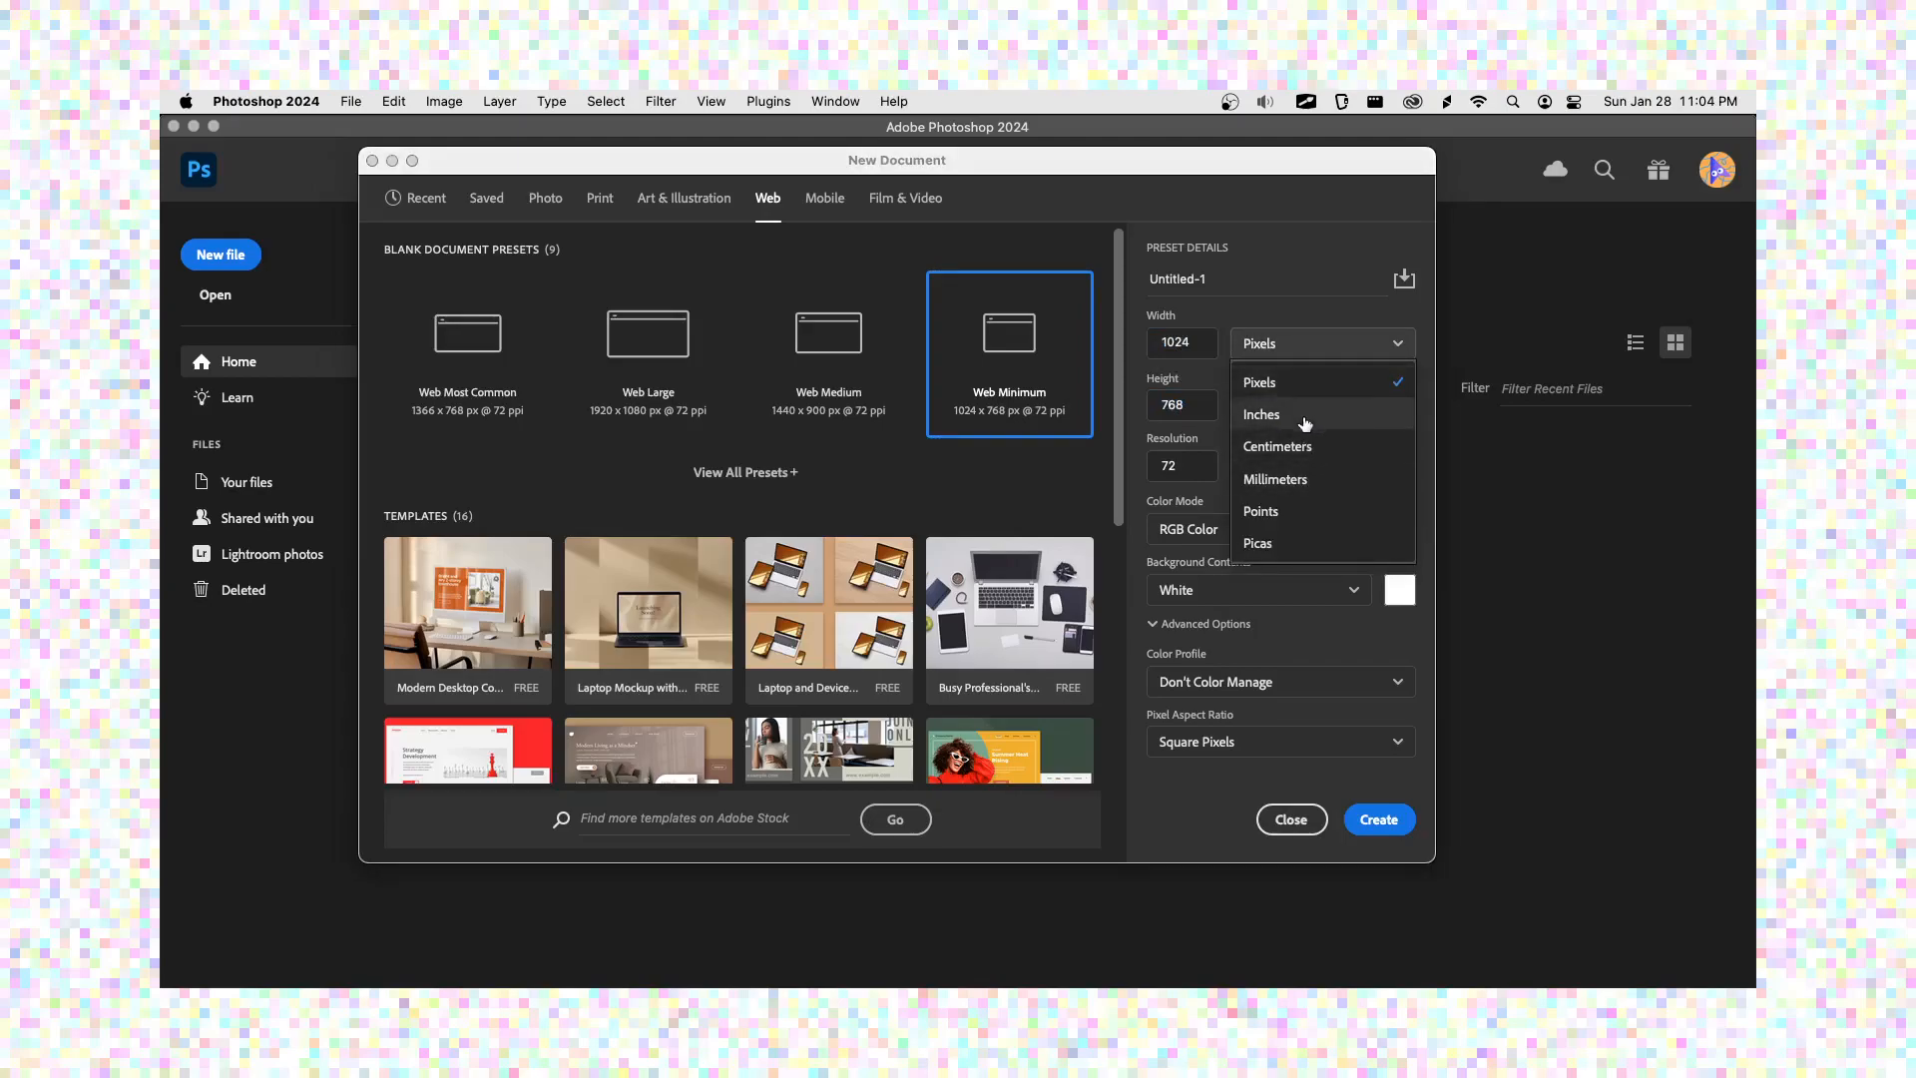
{"action": "left_click", "coordinate": [1296, 356]}
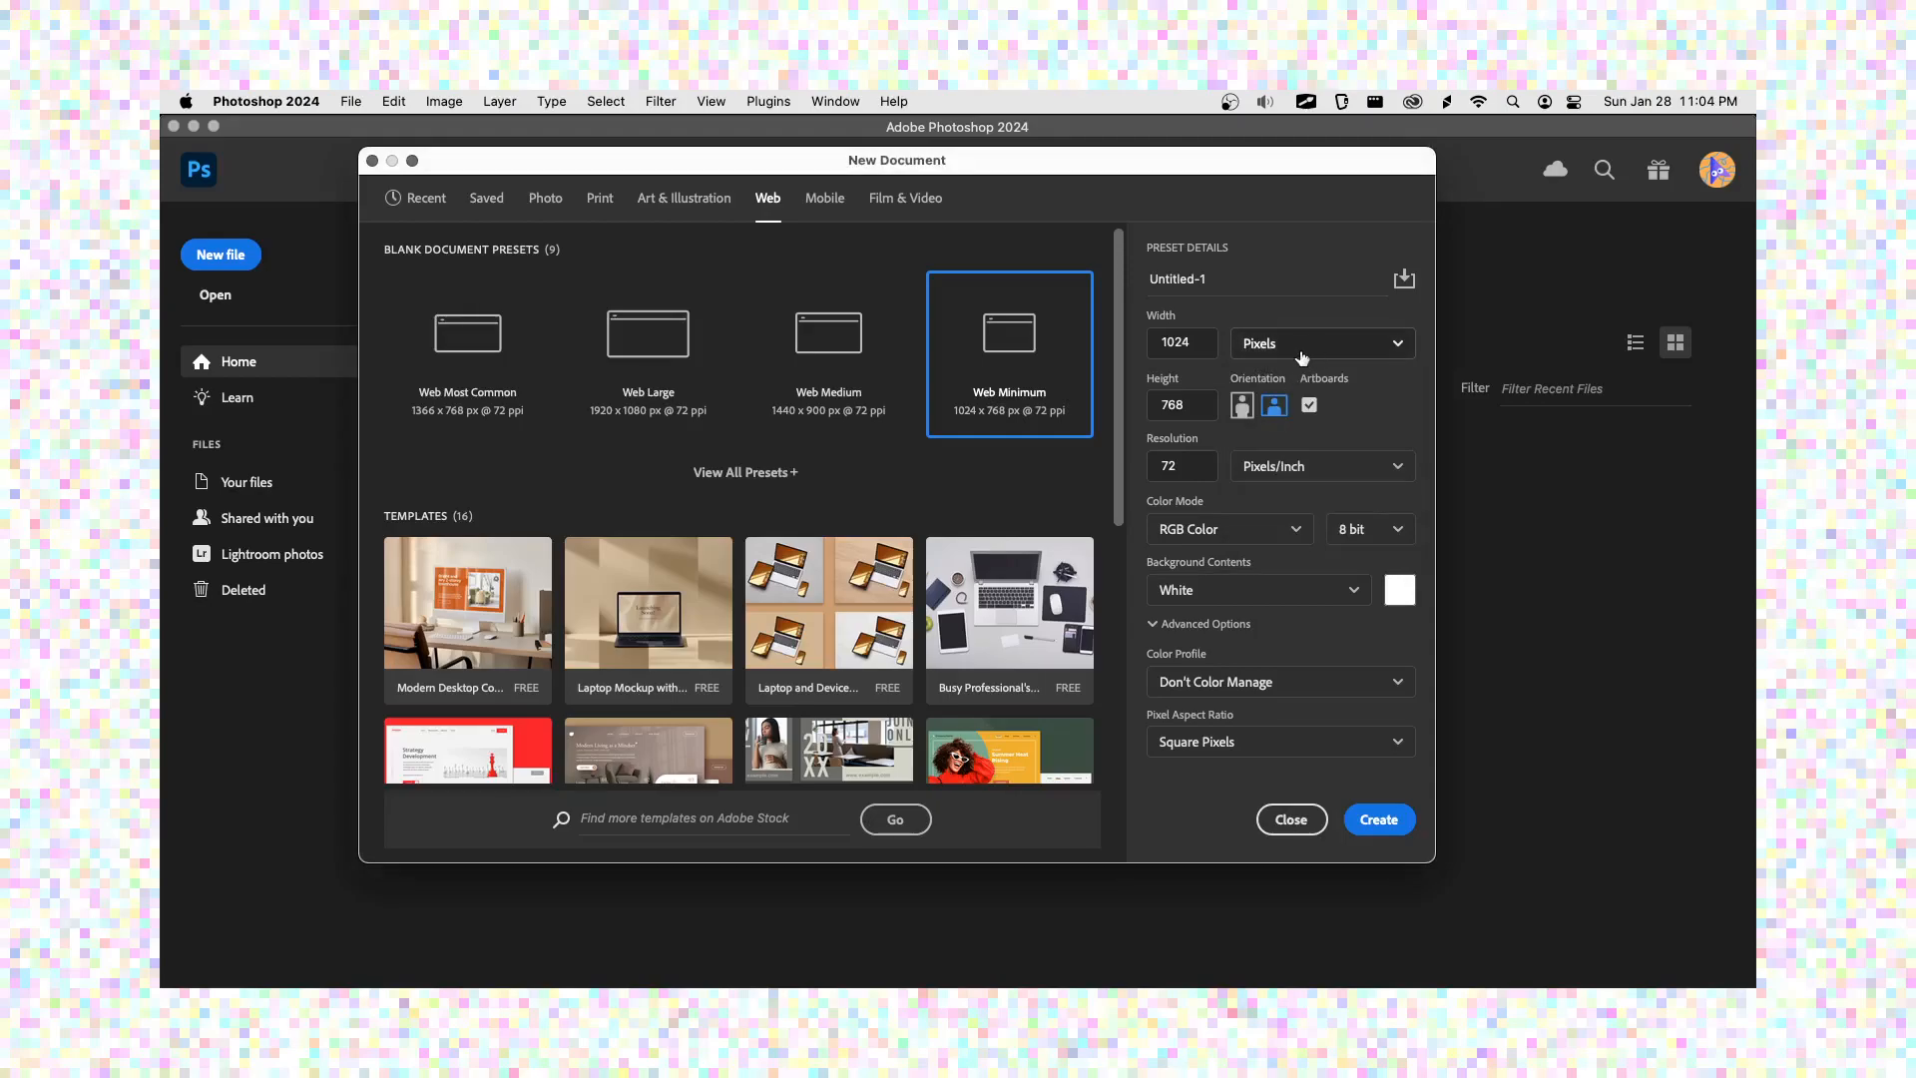
{"action": "left_click", "coordinate": [1245, 409]}
{"action": "left_click", "coordinate": [1274, 406]}
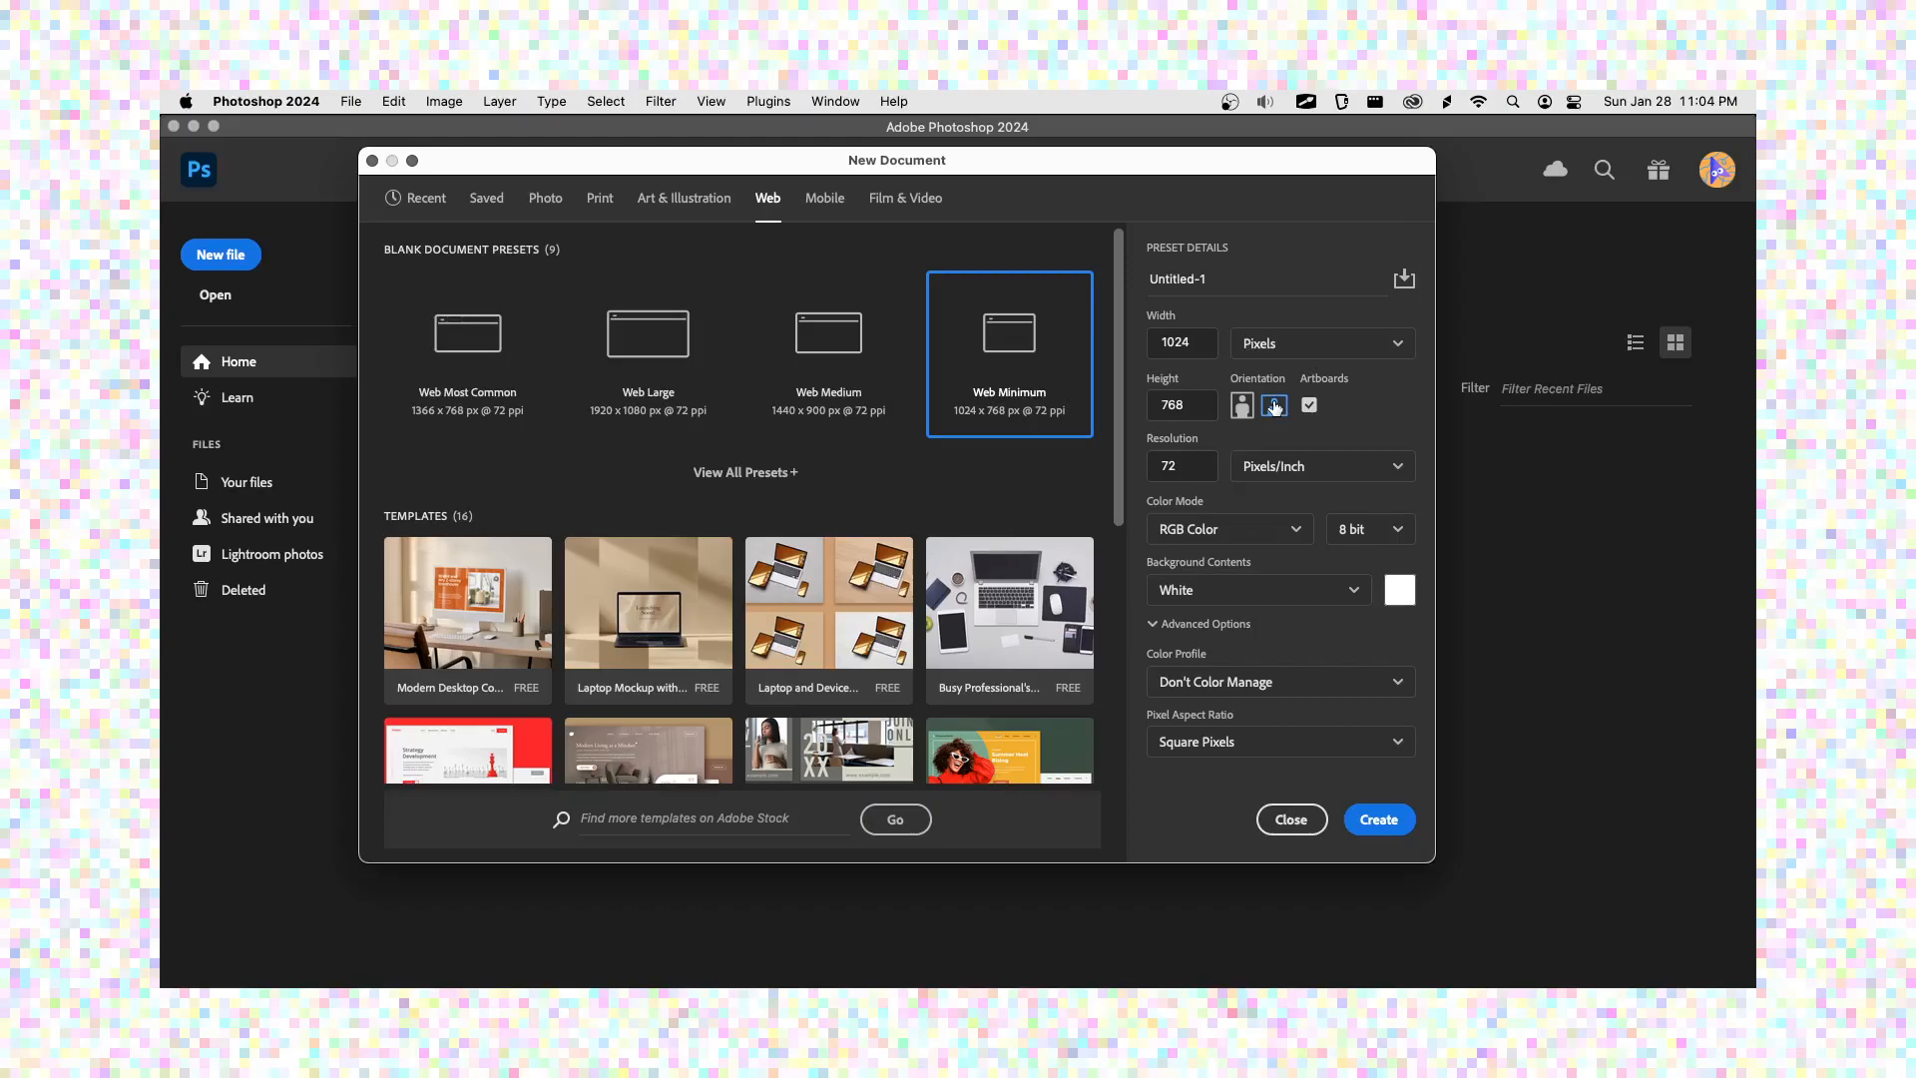
- Turn off artboards, collapse the advanced options, and create the document with 8-bit RGB color and a white background
{"action": "left_click", "coordinate": [1311, 408]}
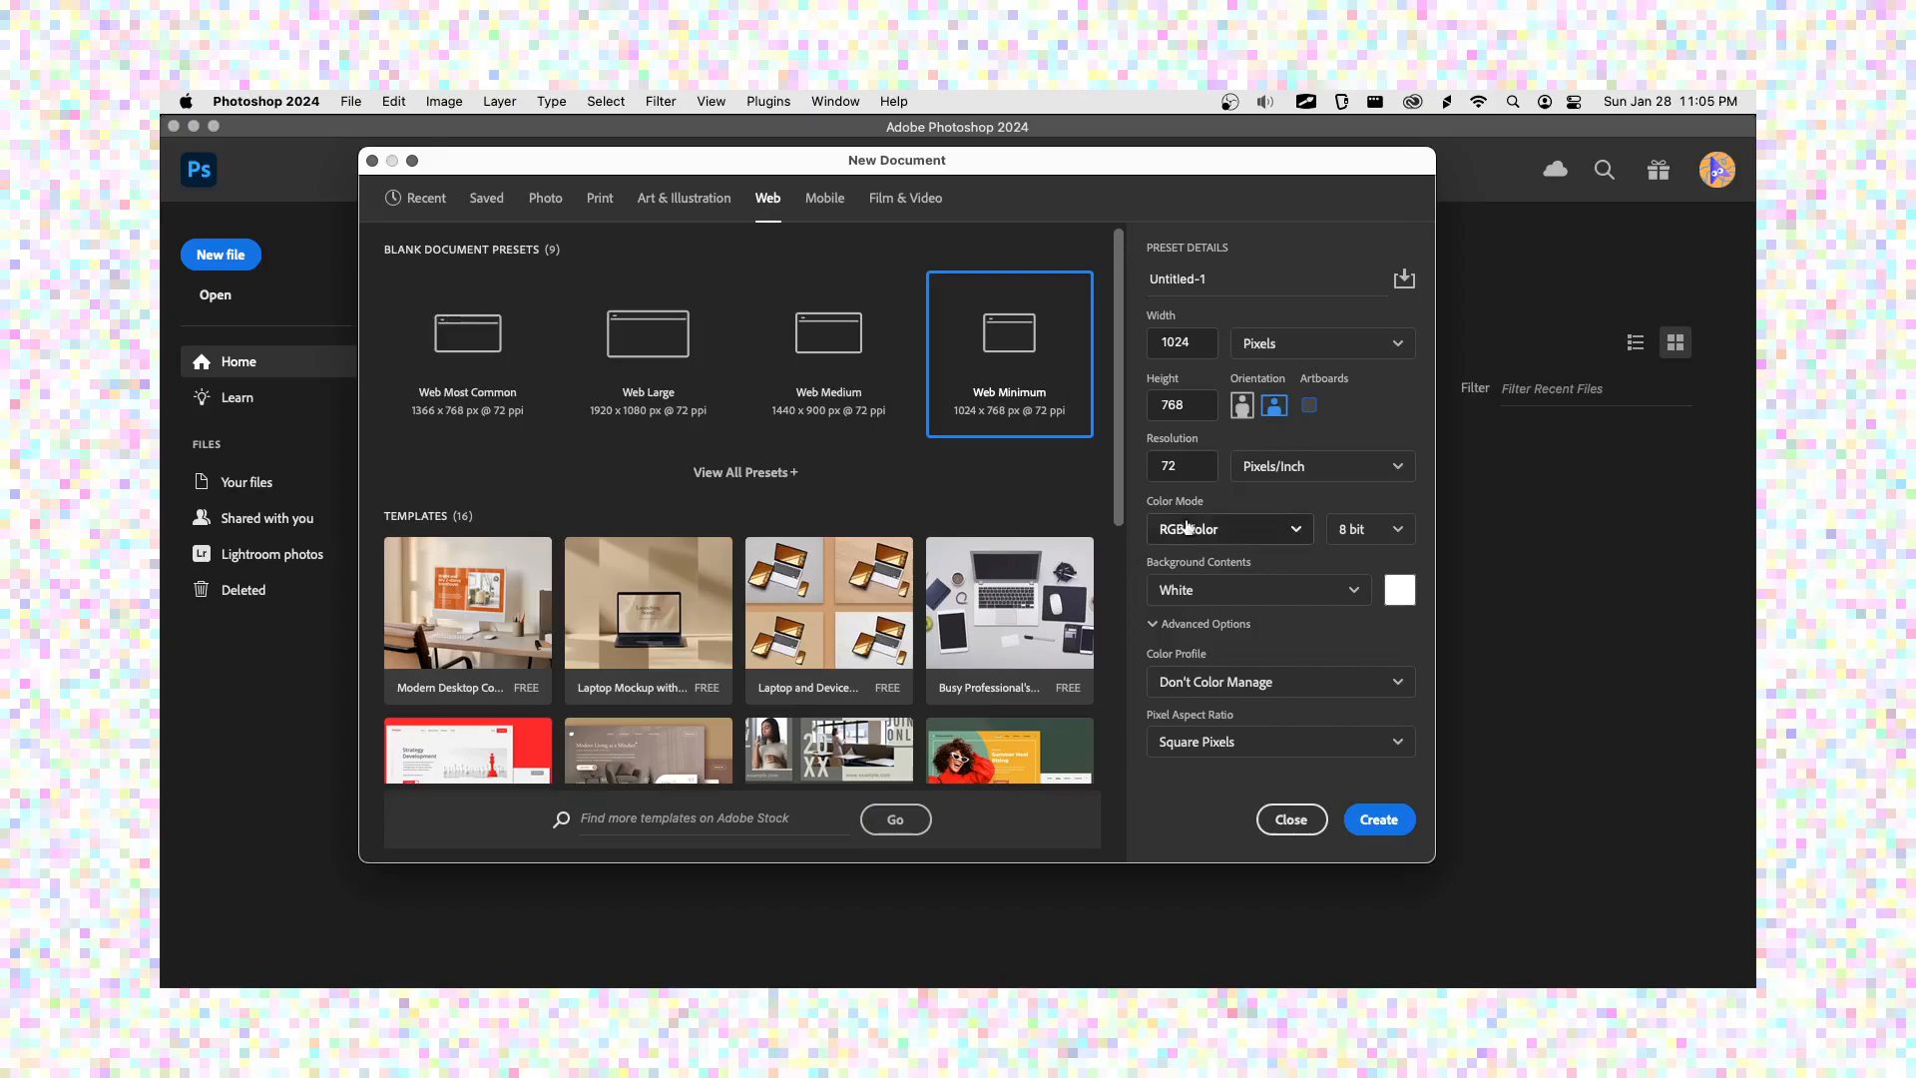
{"action": "left_click", "coordinate": [1389, 528]}
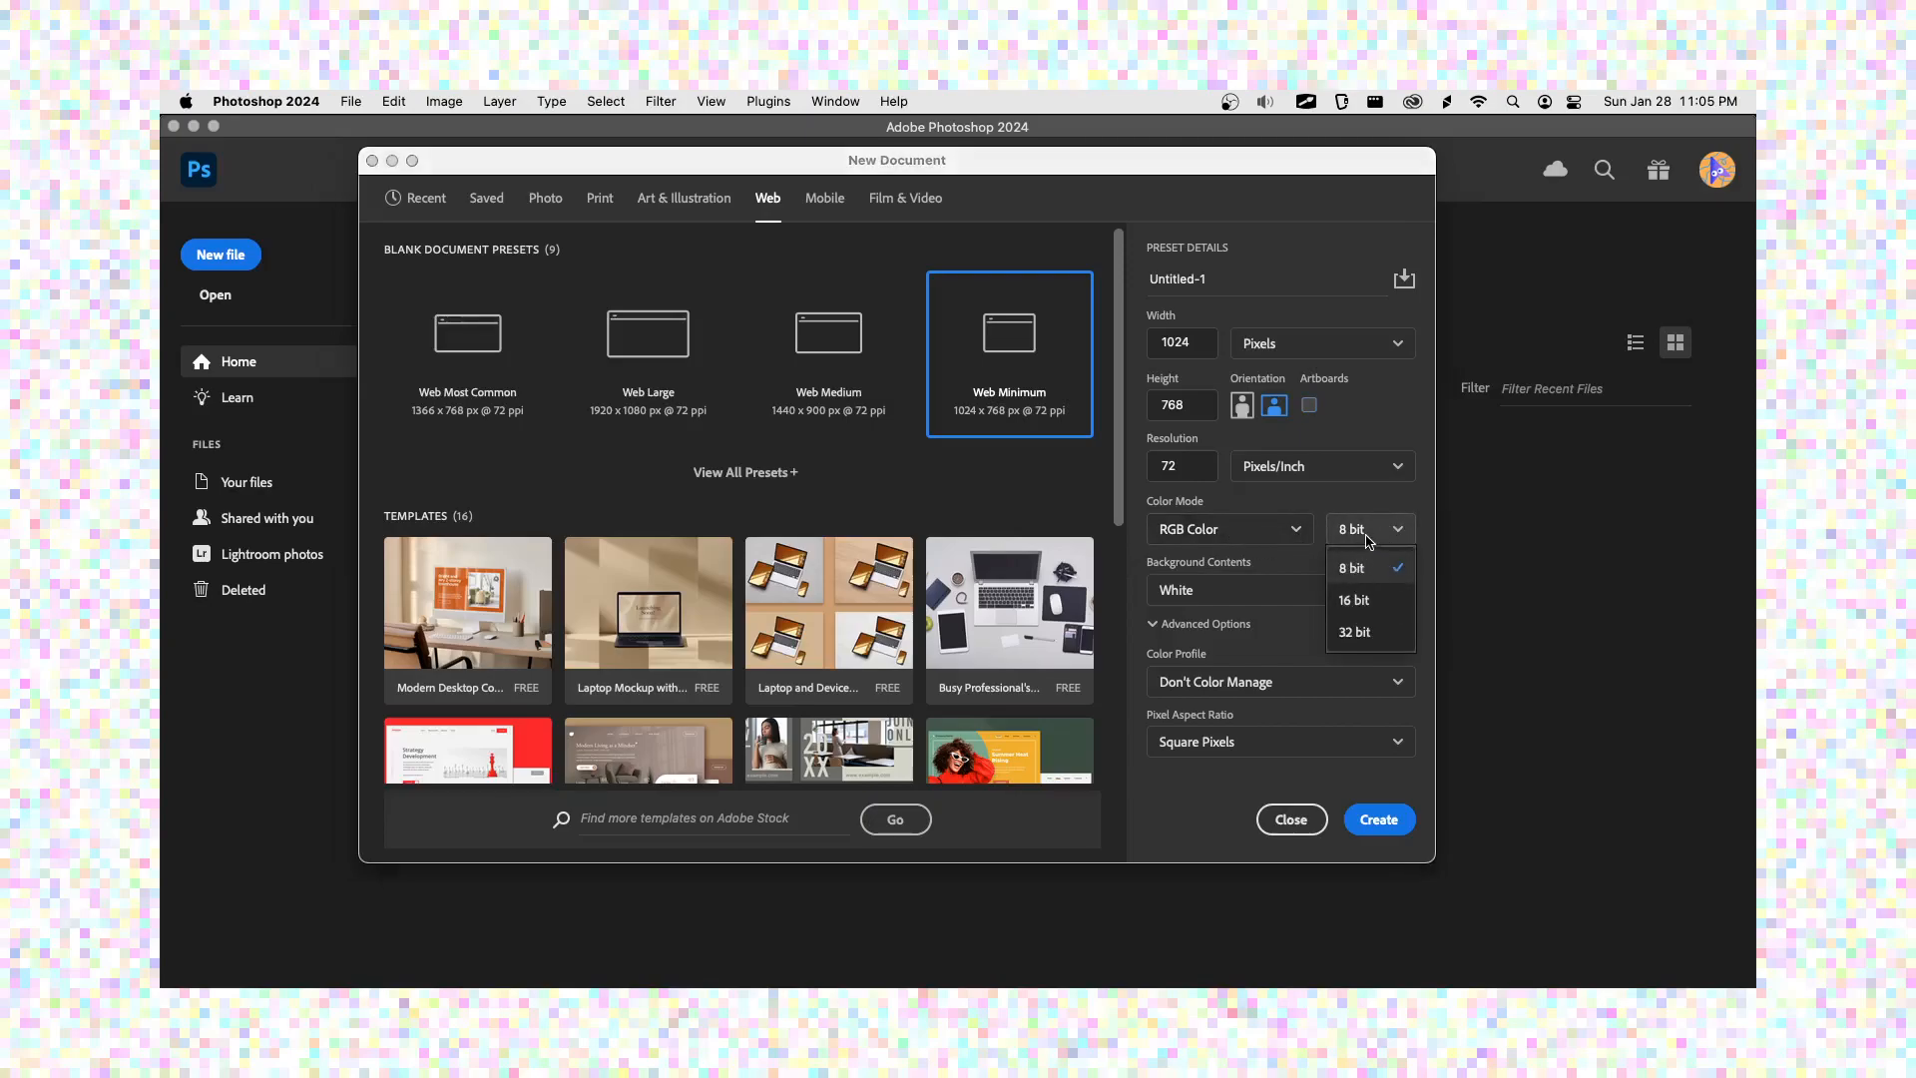
{"action": "left_click", "coordinate": [1370, 539]}
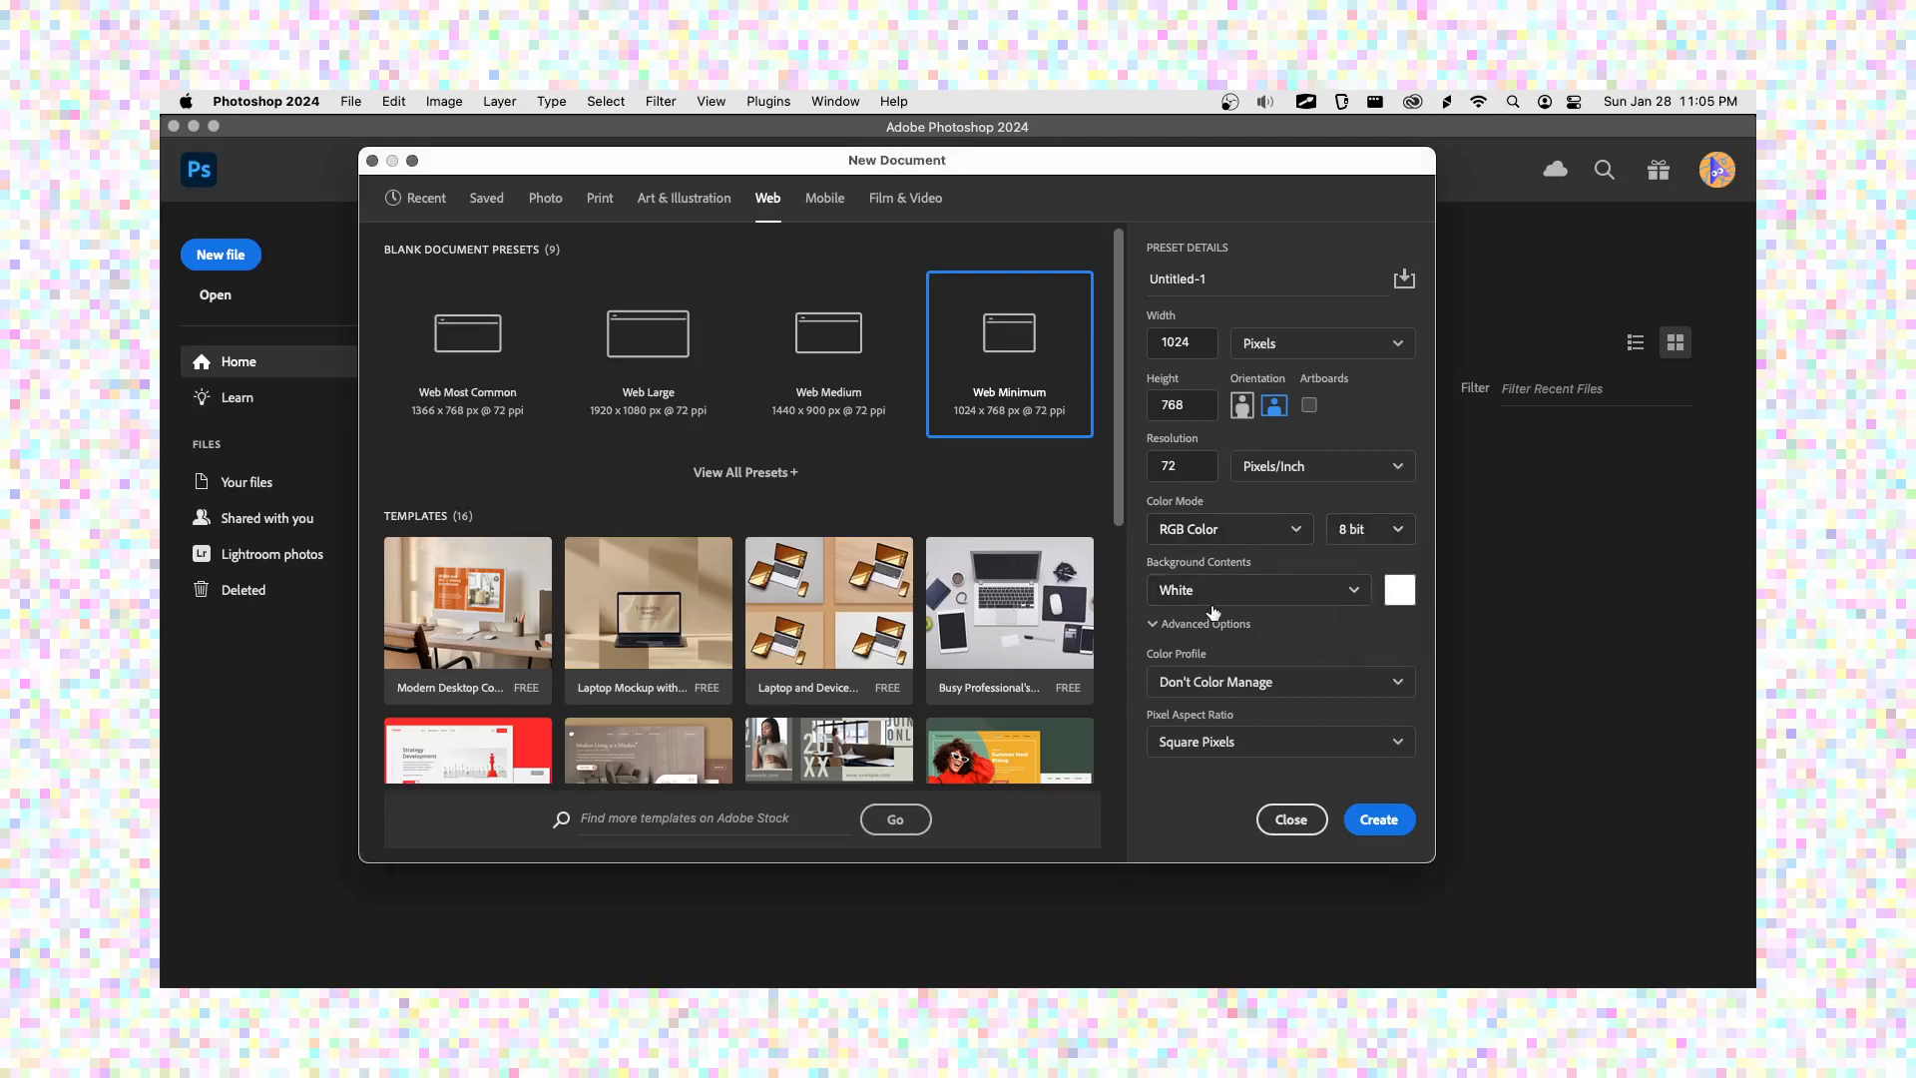
{"action": "left_click", "coordinate": [1261, 599]}
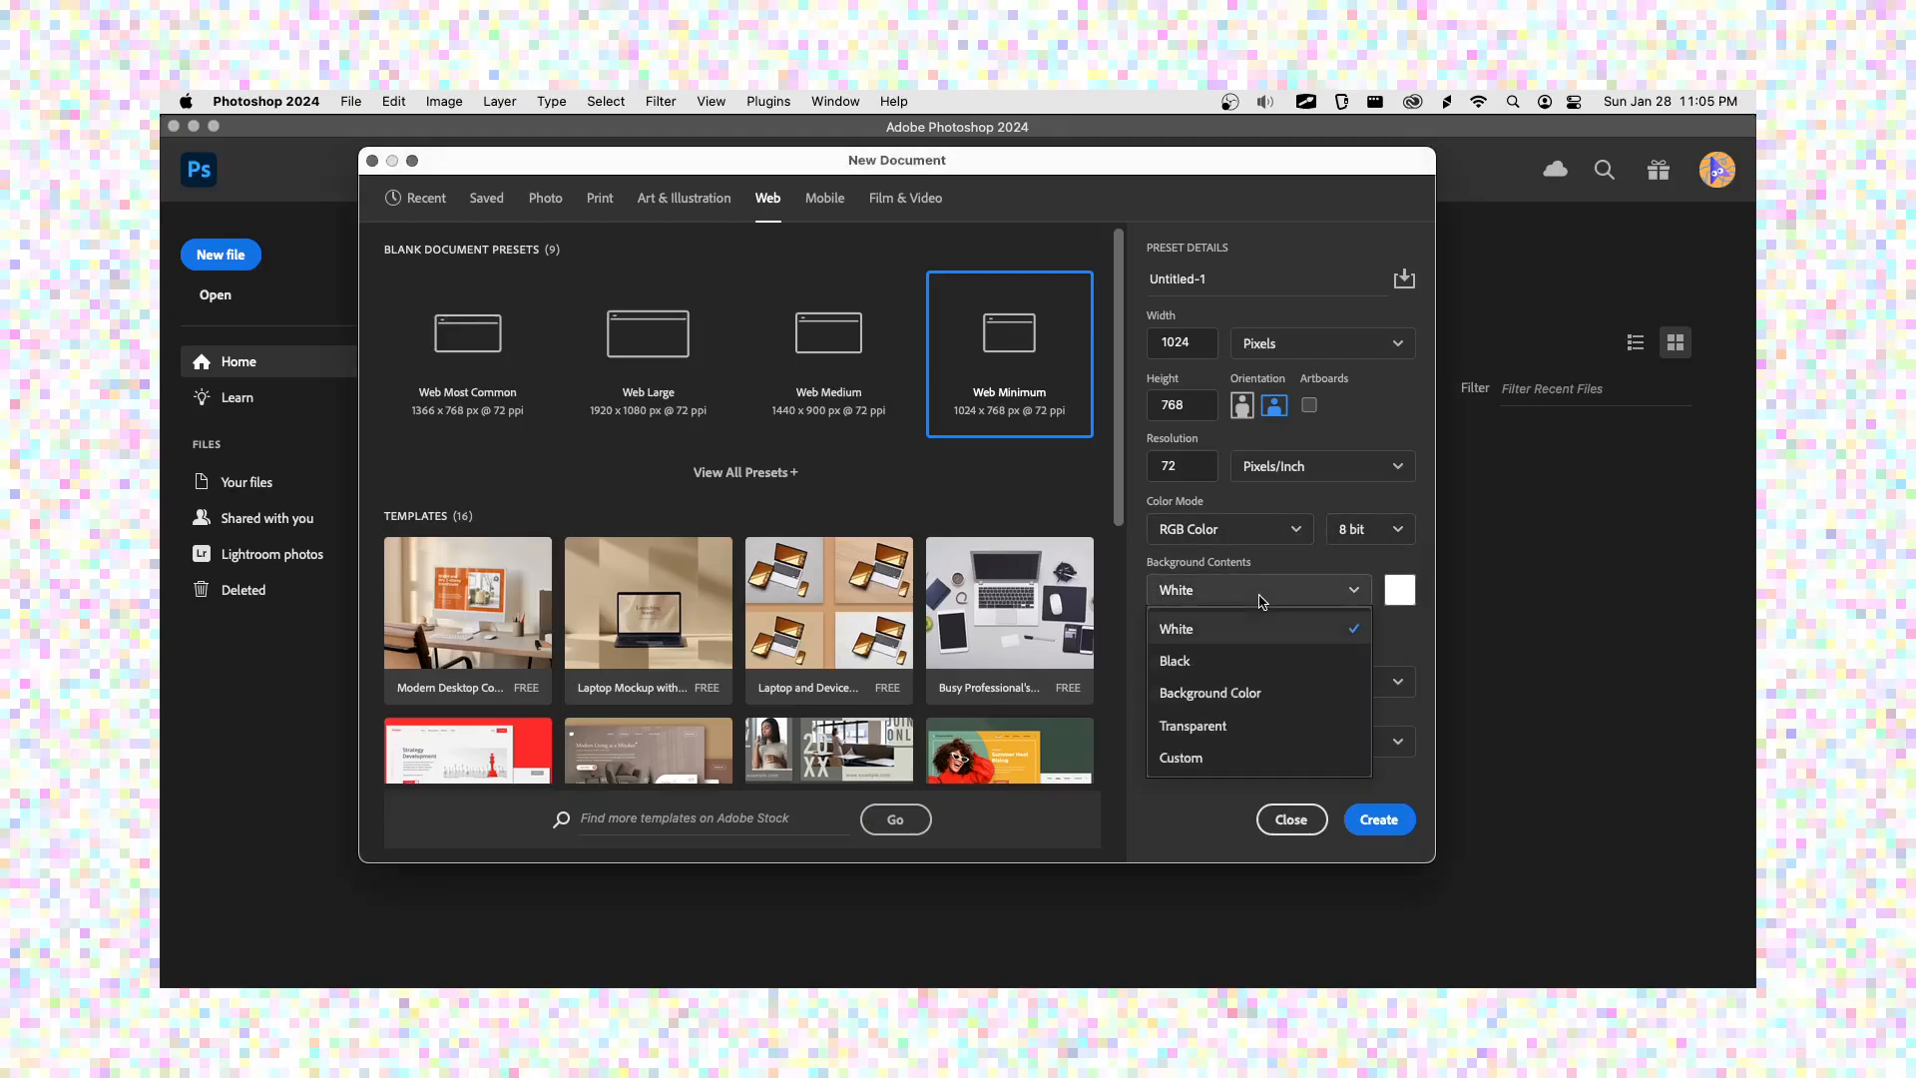
{"action": "left_click", "coordinate": [1256, 614]}
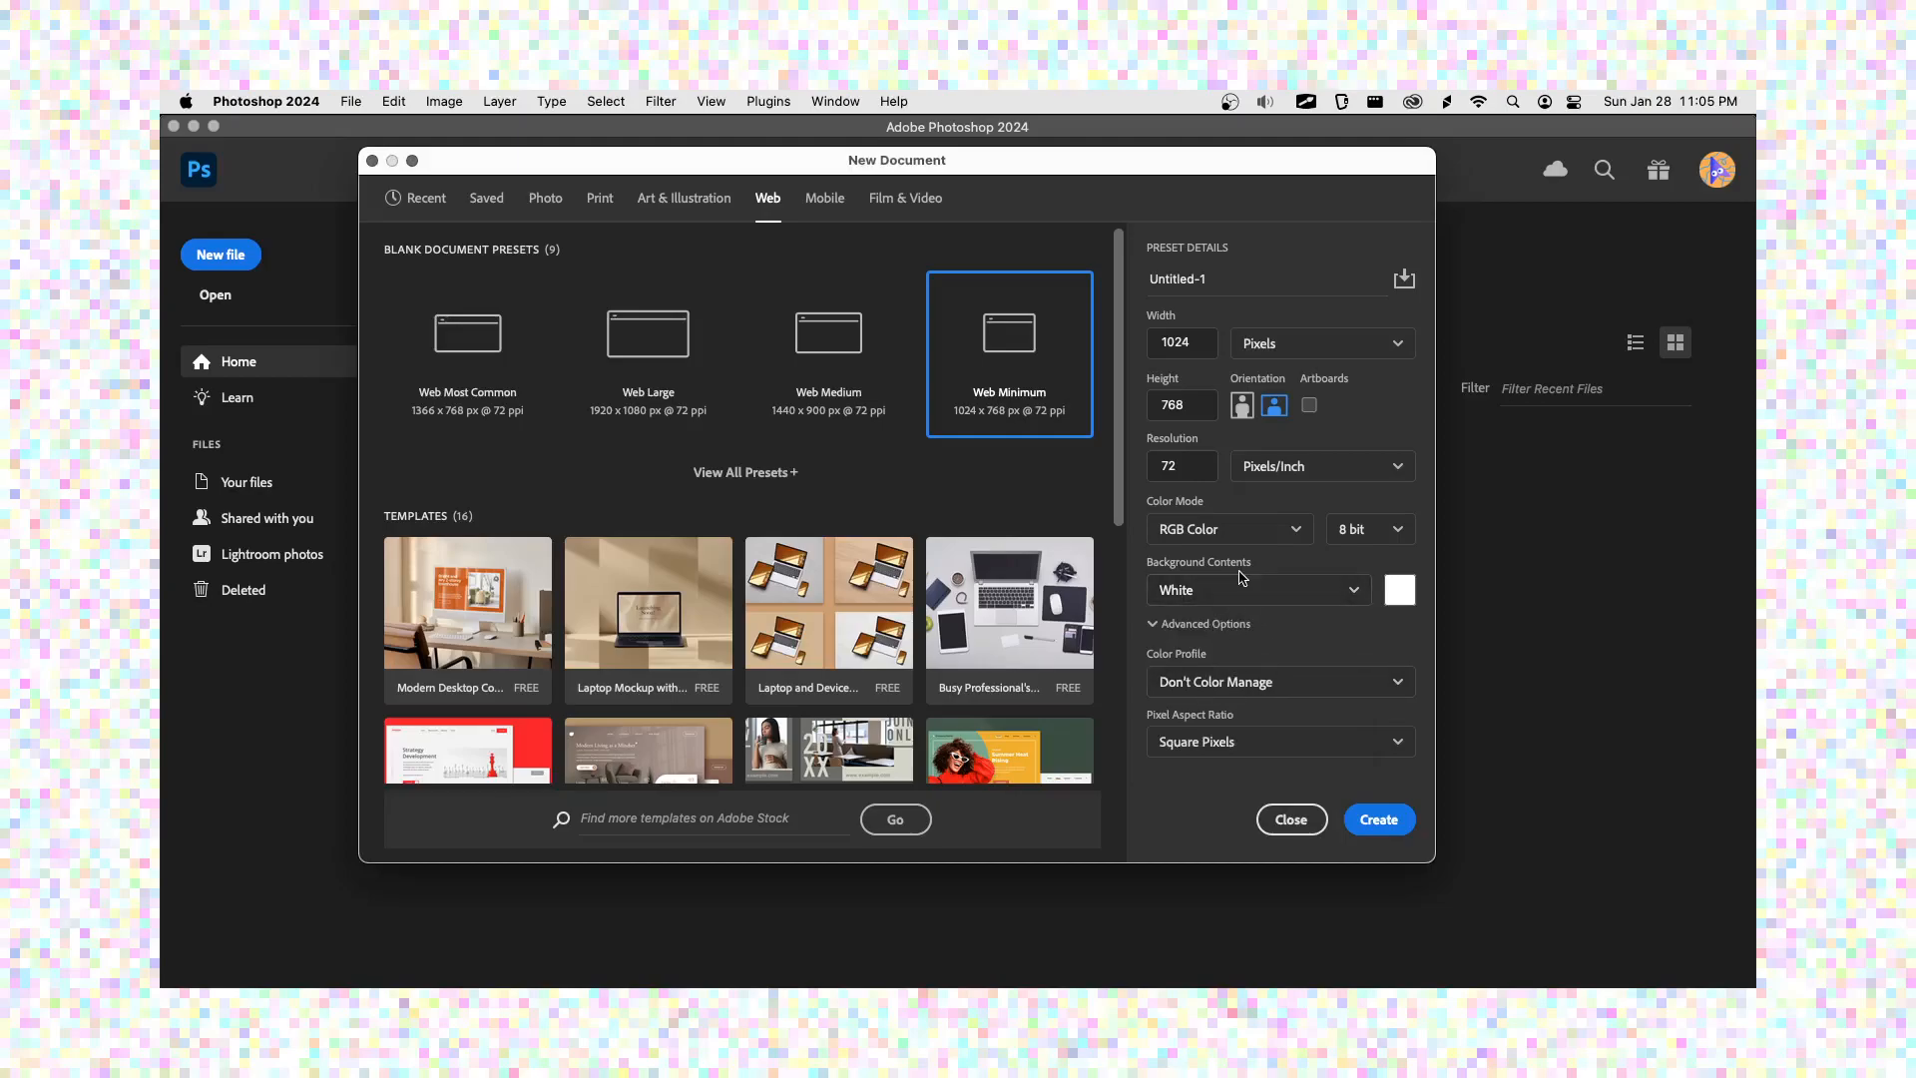
{"action": "left_click", "coordinate": [1242, 592]}
{"action": "left_click", "coordinate": [1244, 596]}
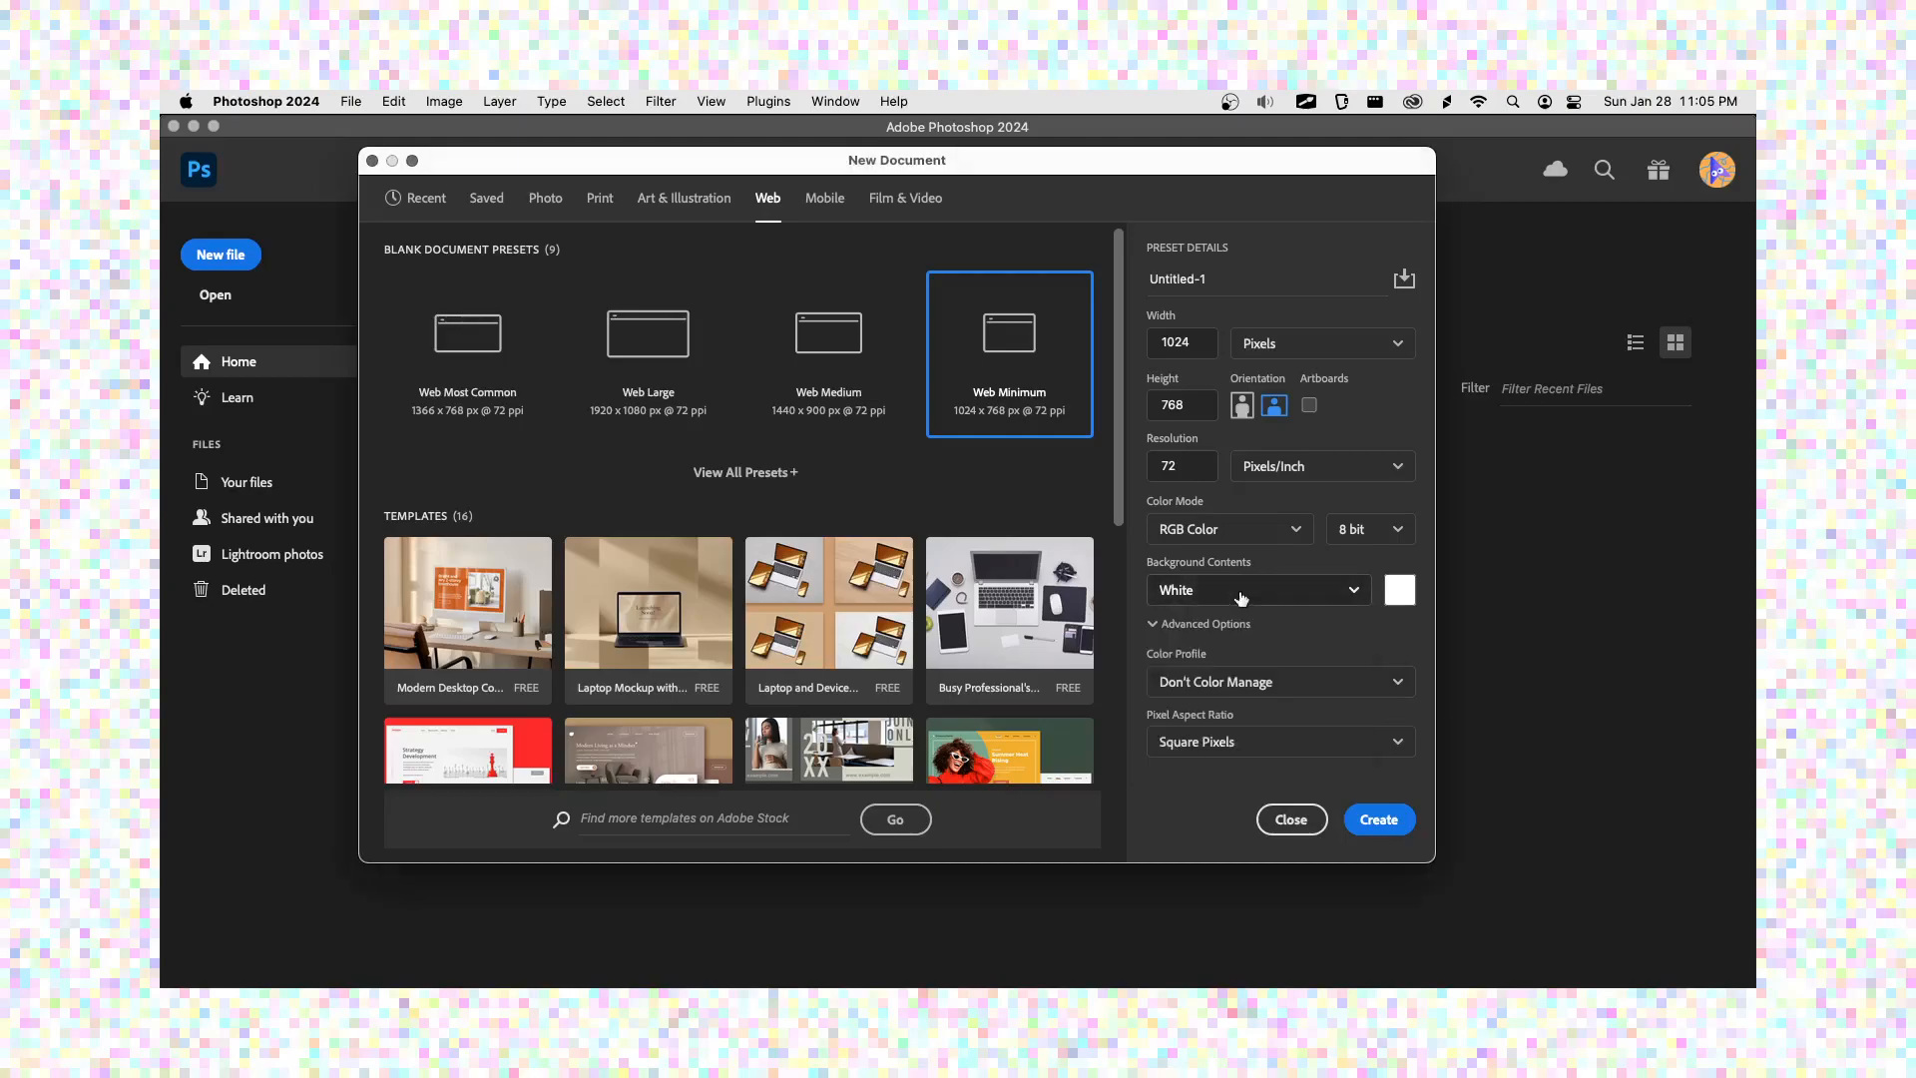
{"action": "left_click", "coordinate": [1225, 626]}
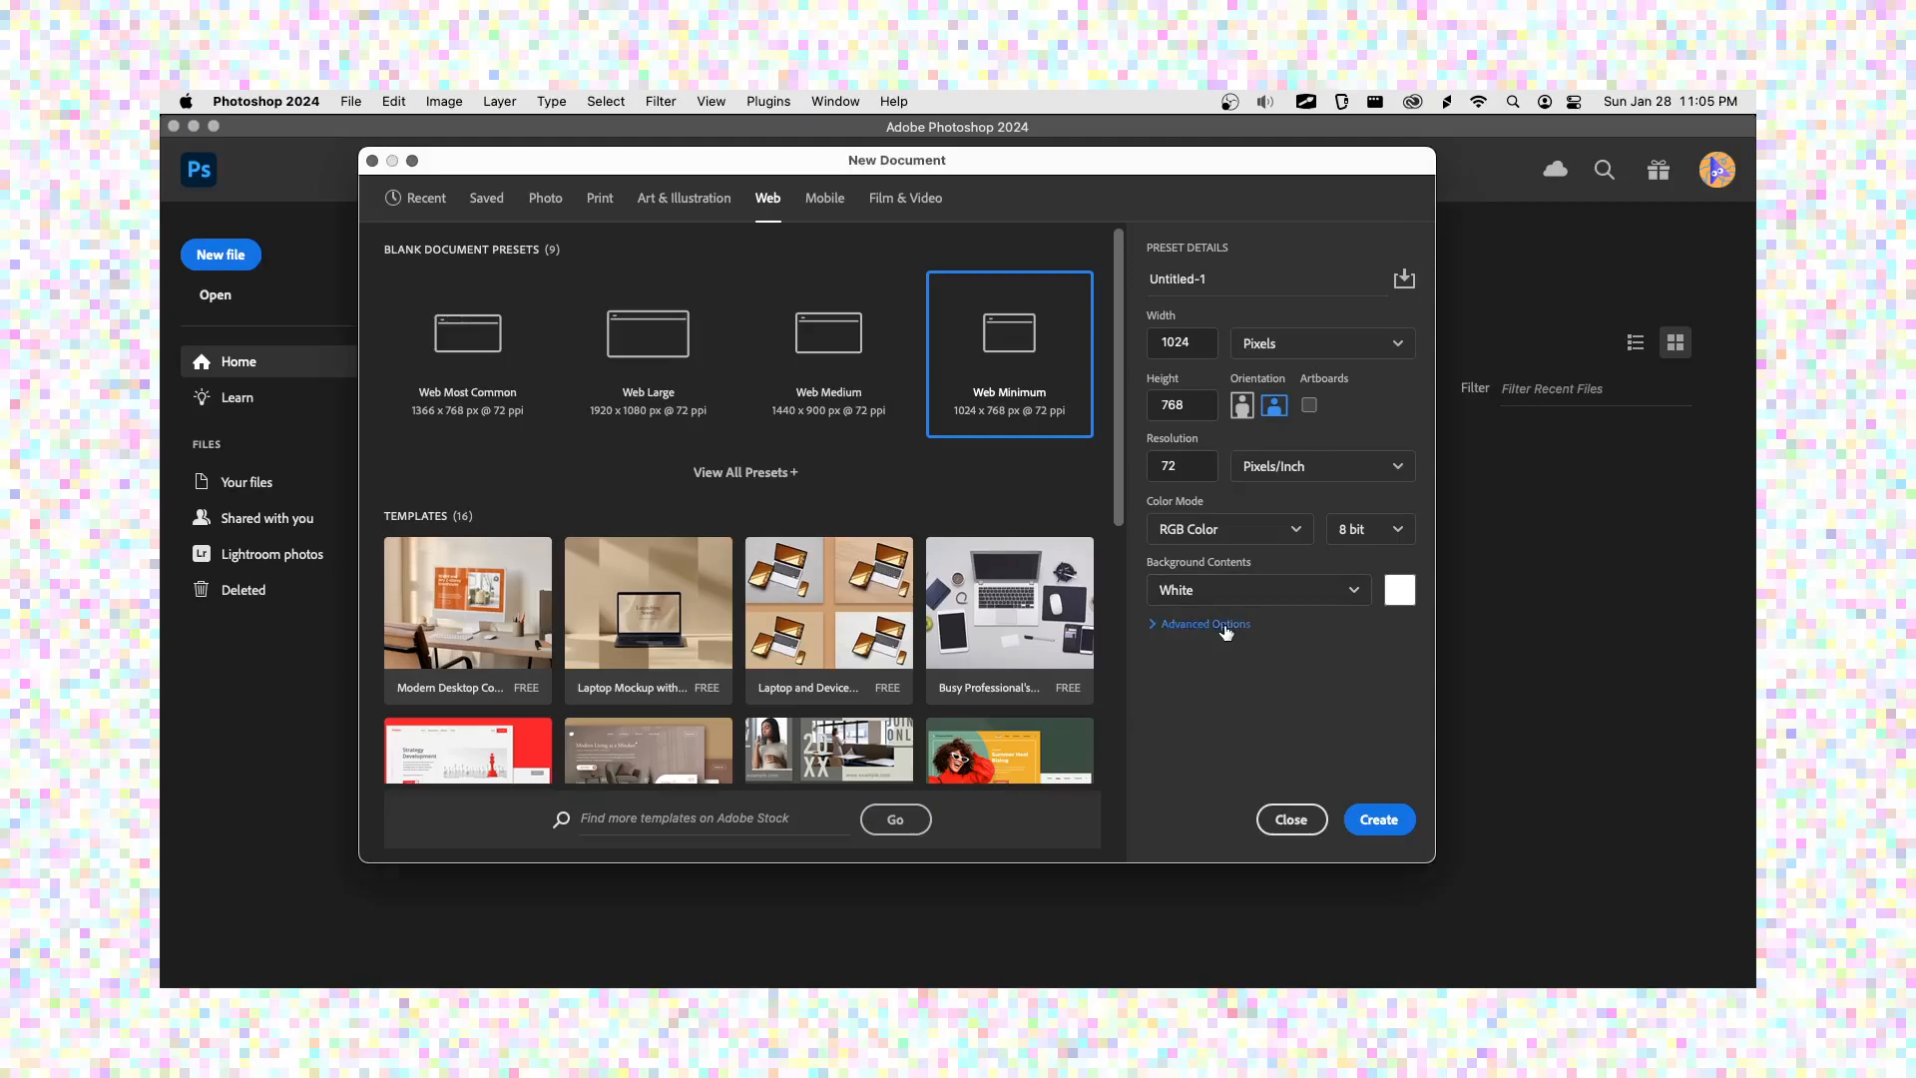
{"action": "left_click", "coordinate": [1375, 819]}
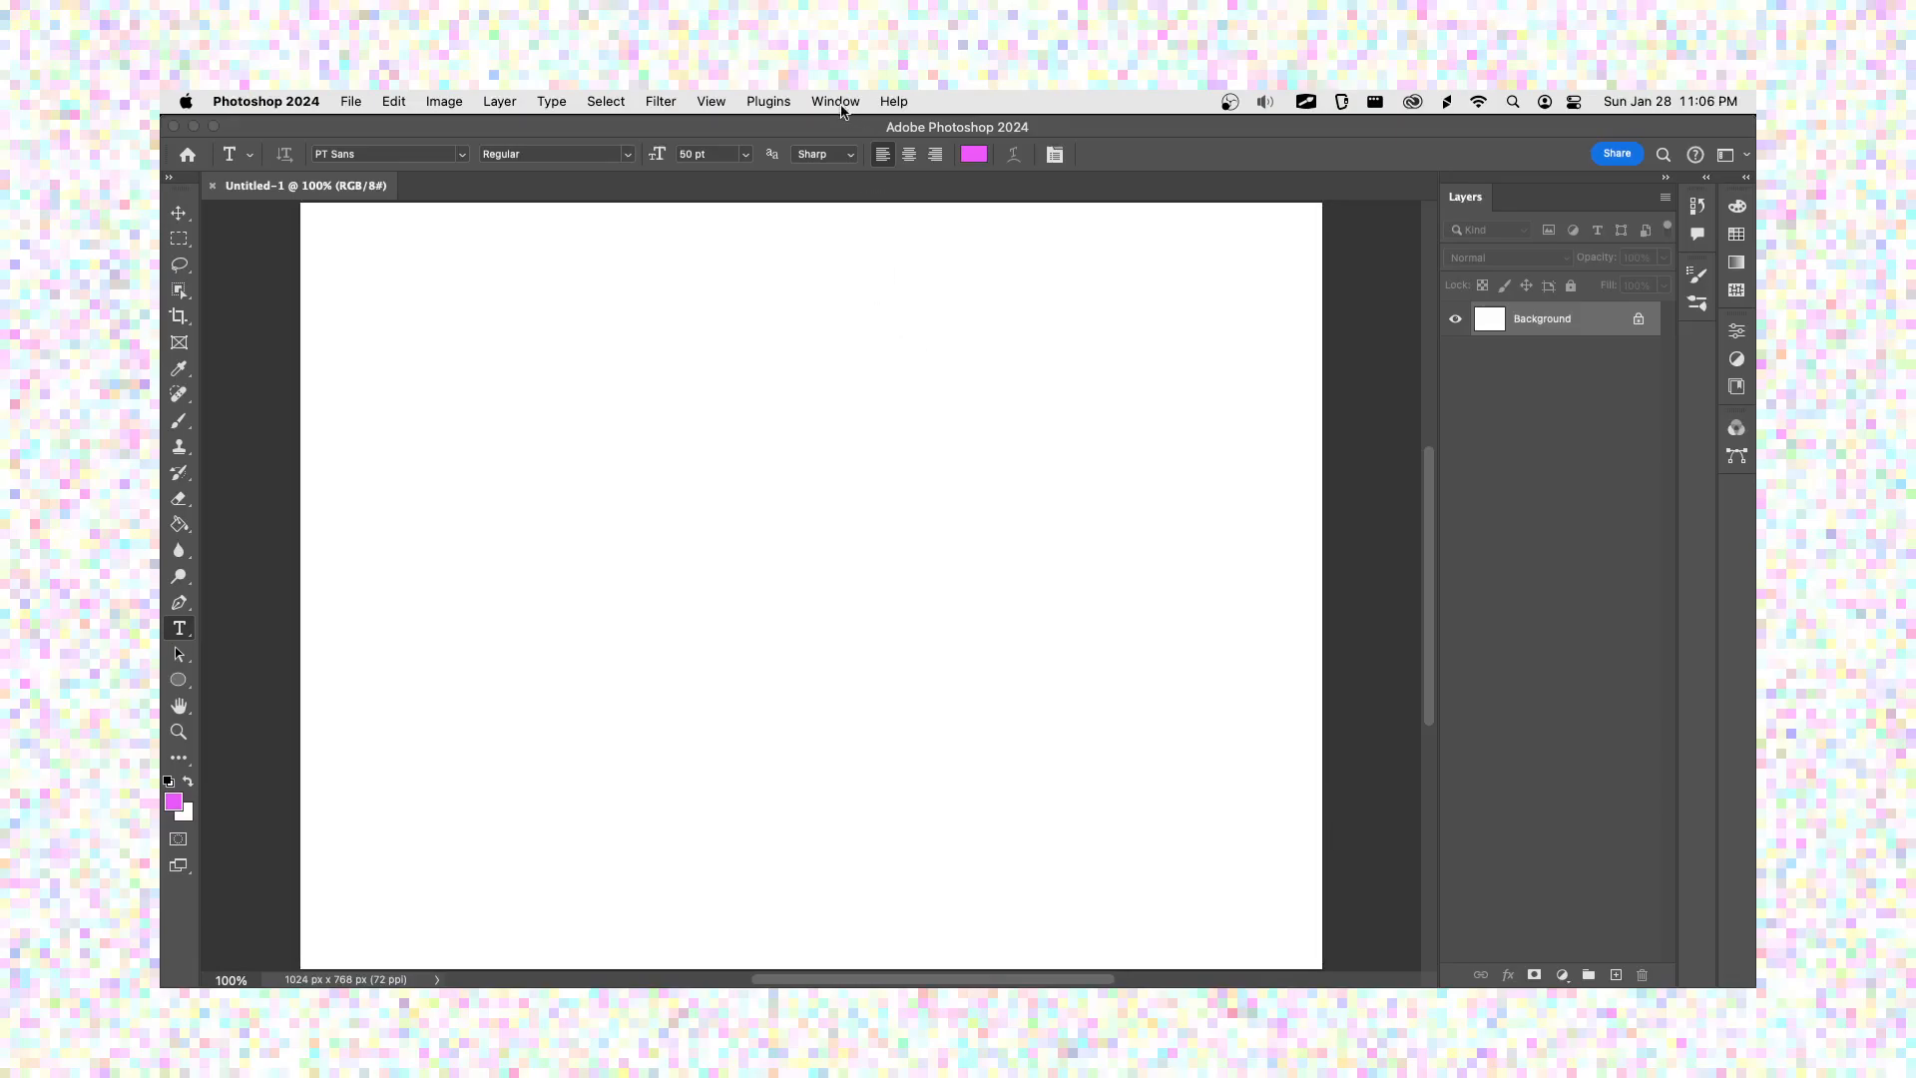
- Reset the Essentials workspace to its default panel layout
{"action": "left_click", "coordinate": [841, 104]}
{"action": "mouse_move", "coordinate": [852, 150]}
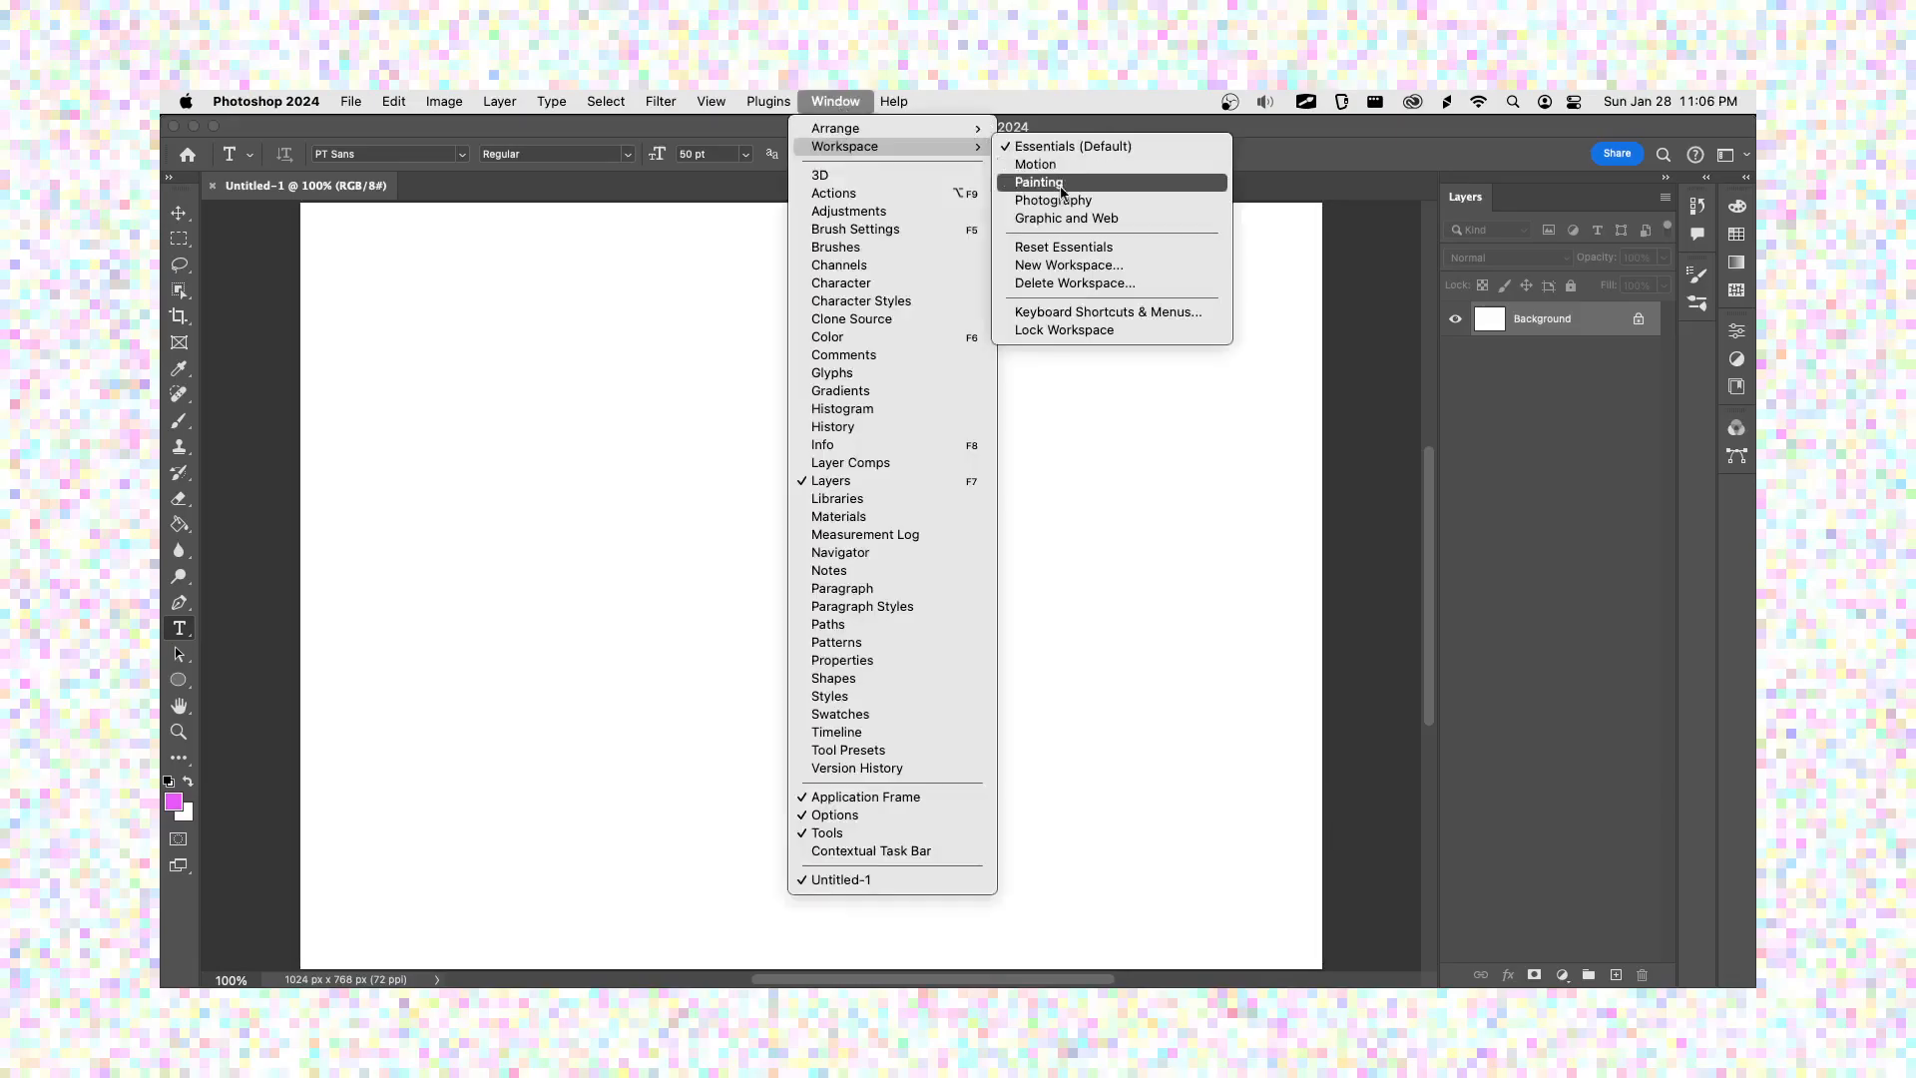
{"action": "left_click", "coordinate": [1063, 246]}
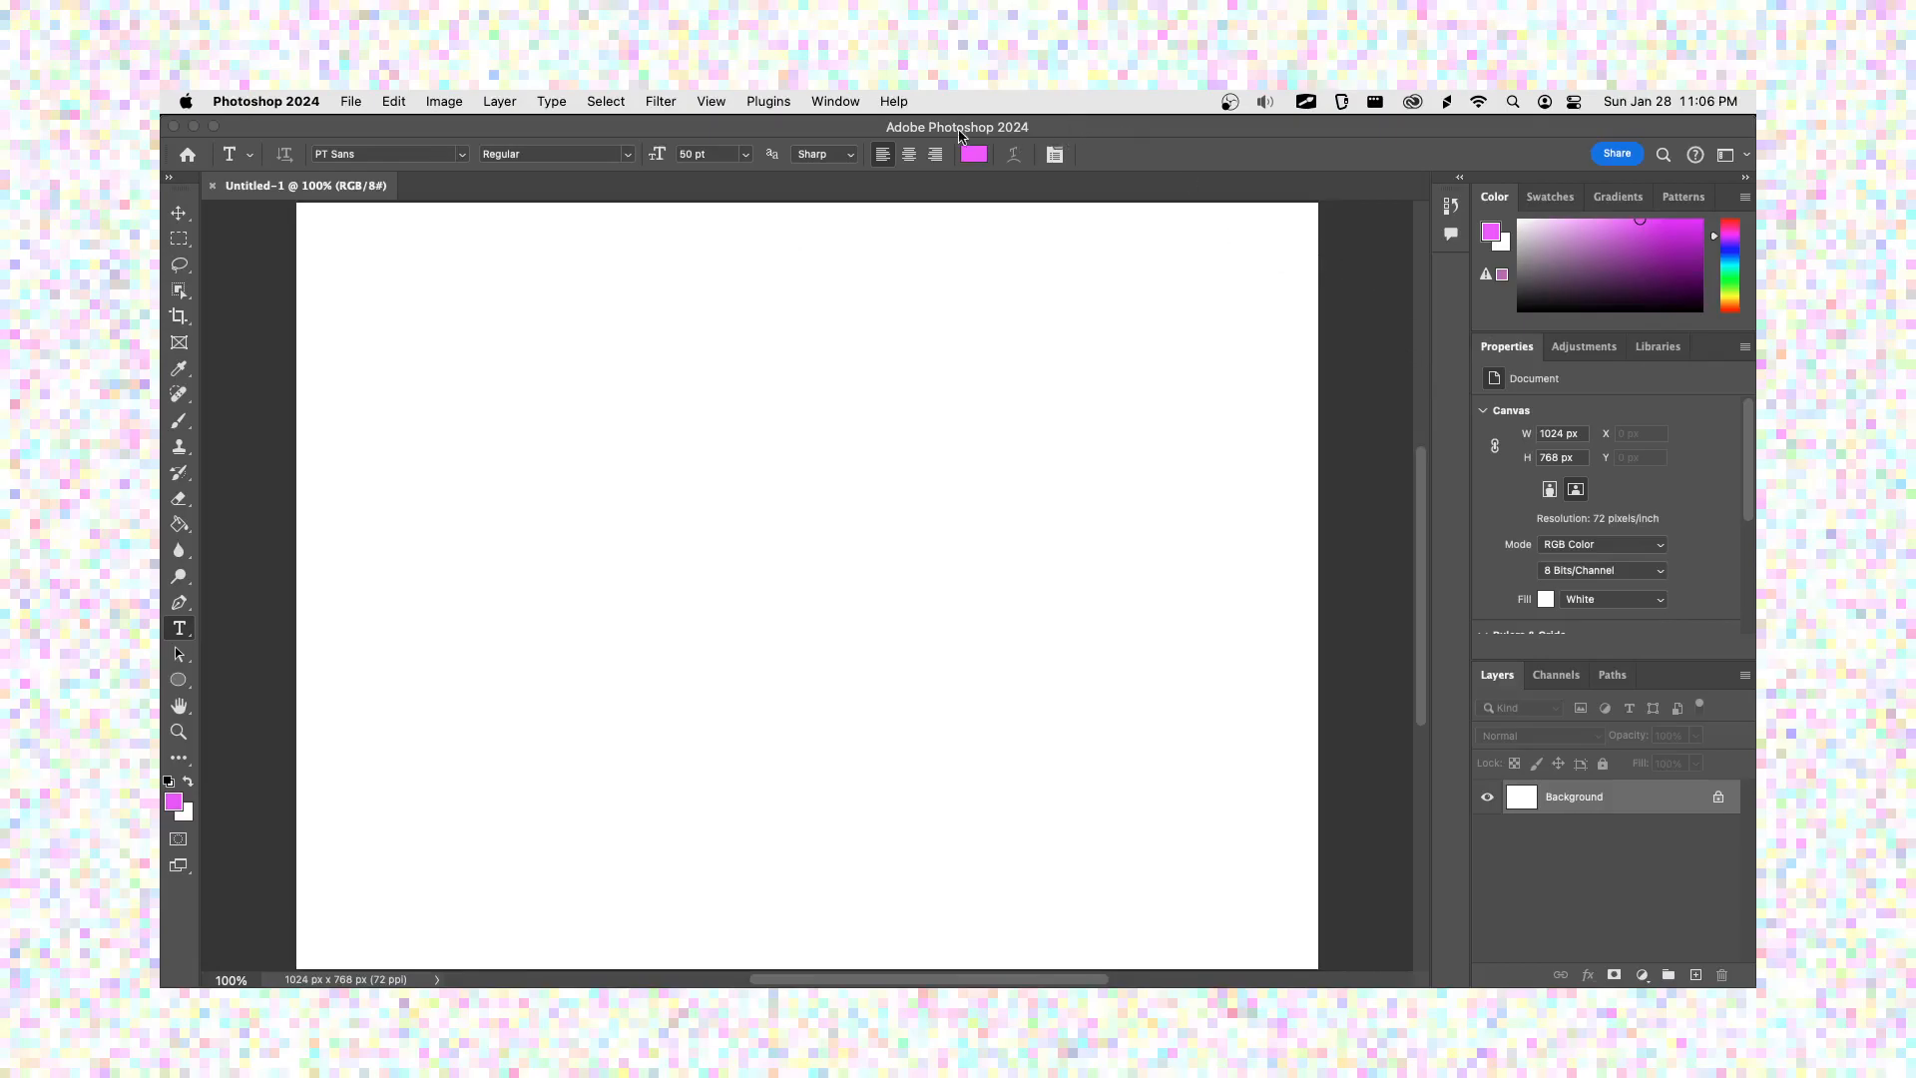
{"action": "left_click", "coordinate": [834, 101]}
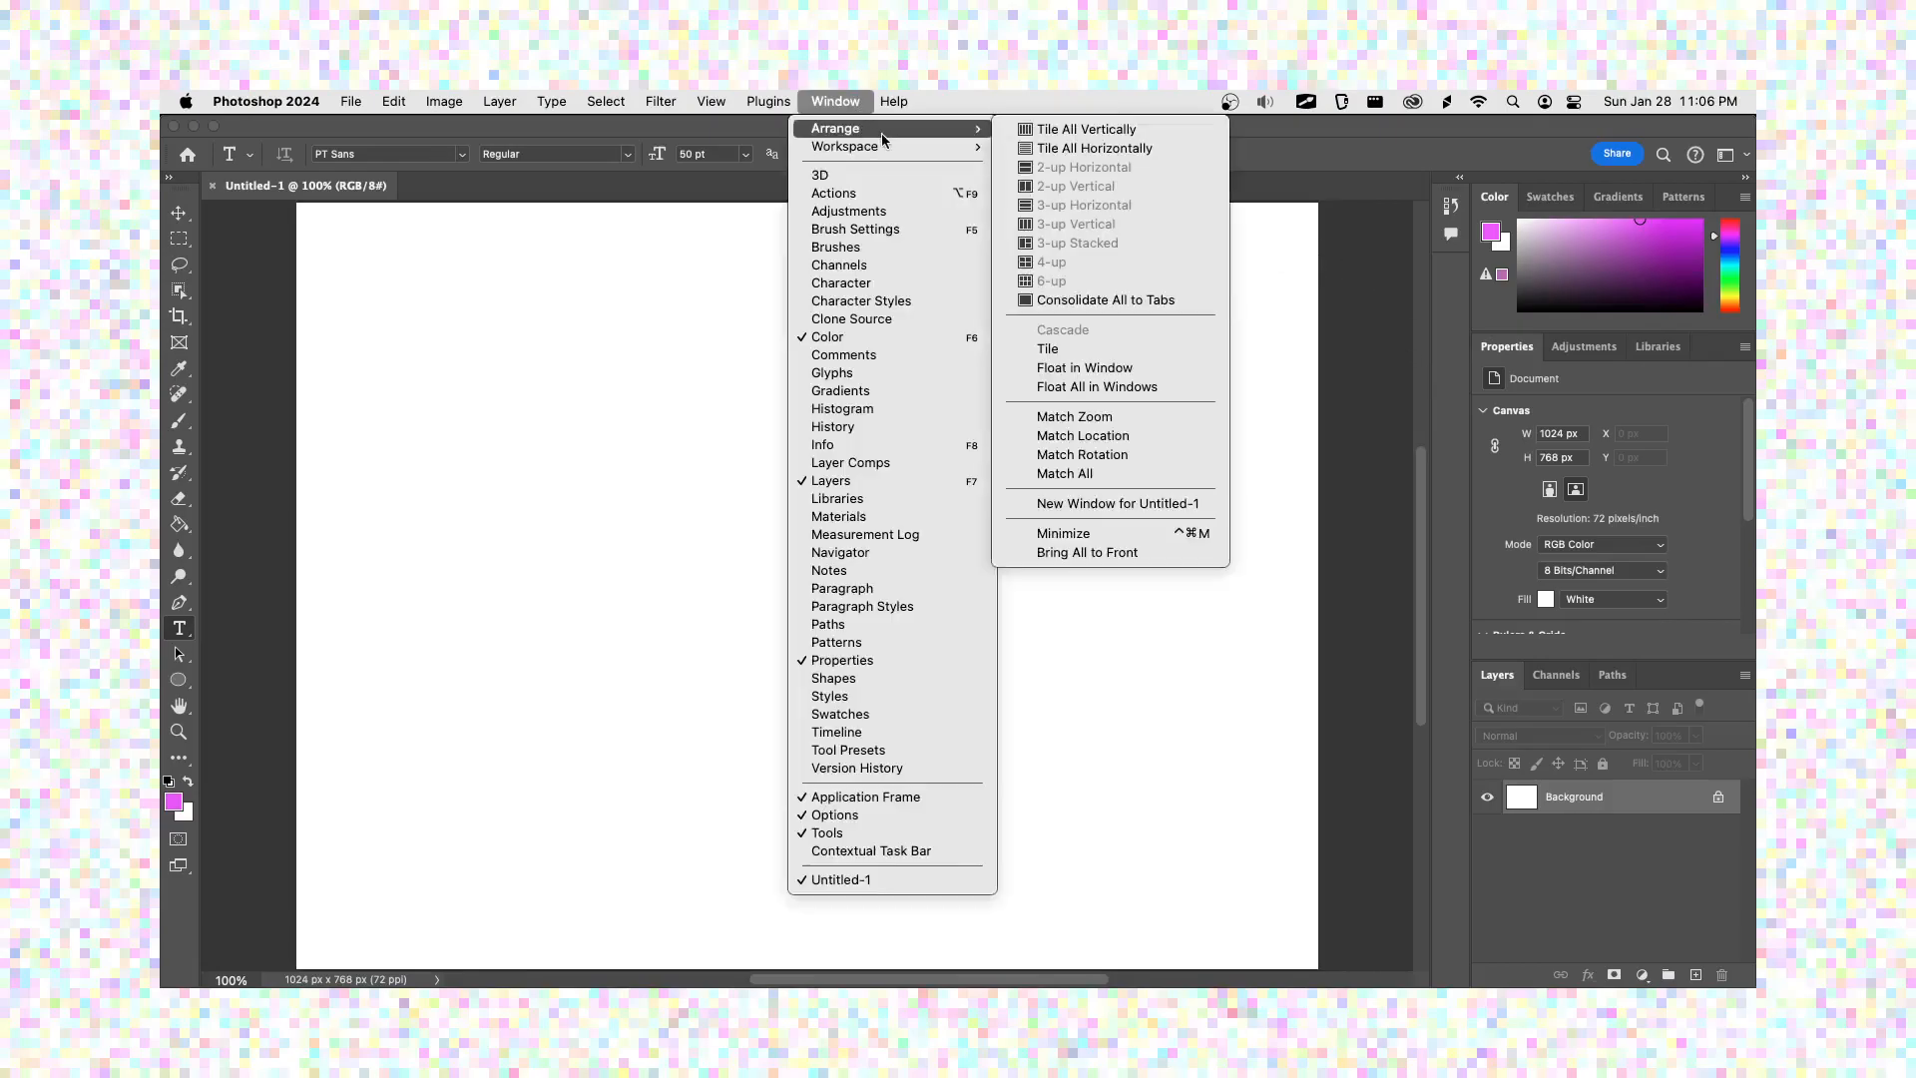
{"action": "mouse_move", "coordinate": [920, 151]}
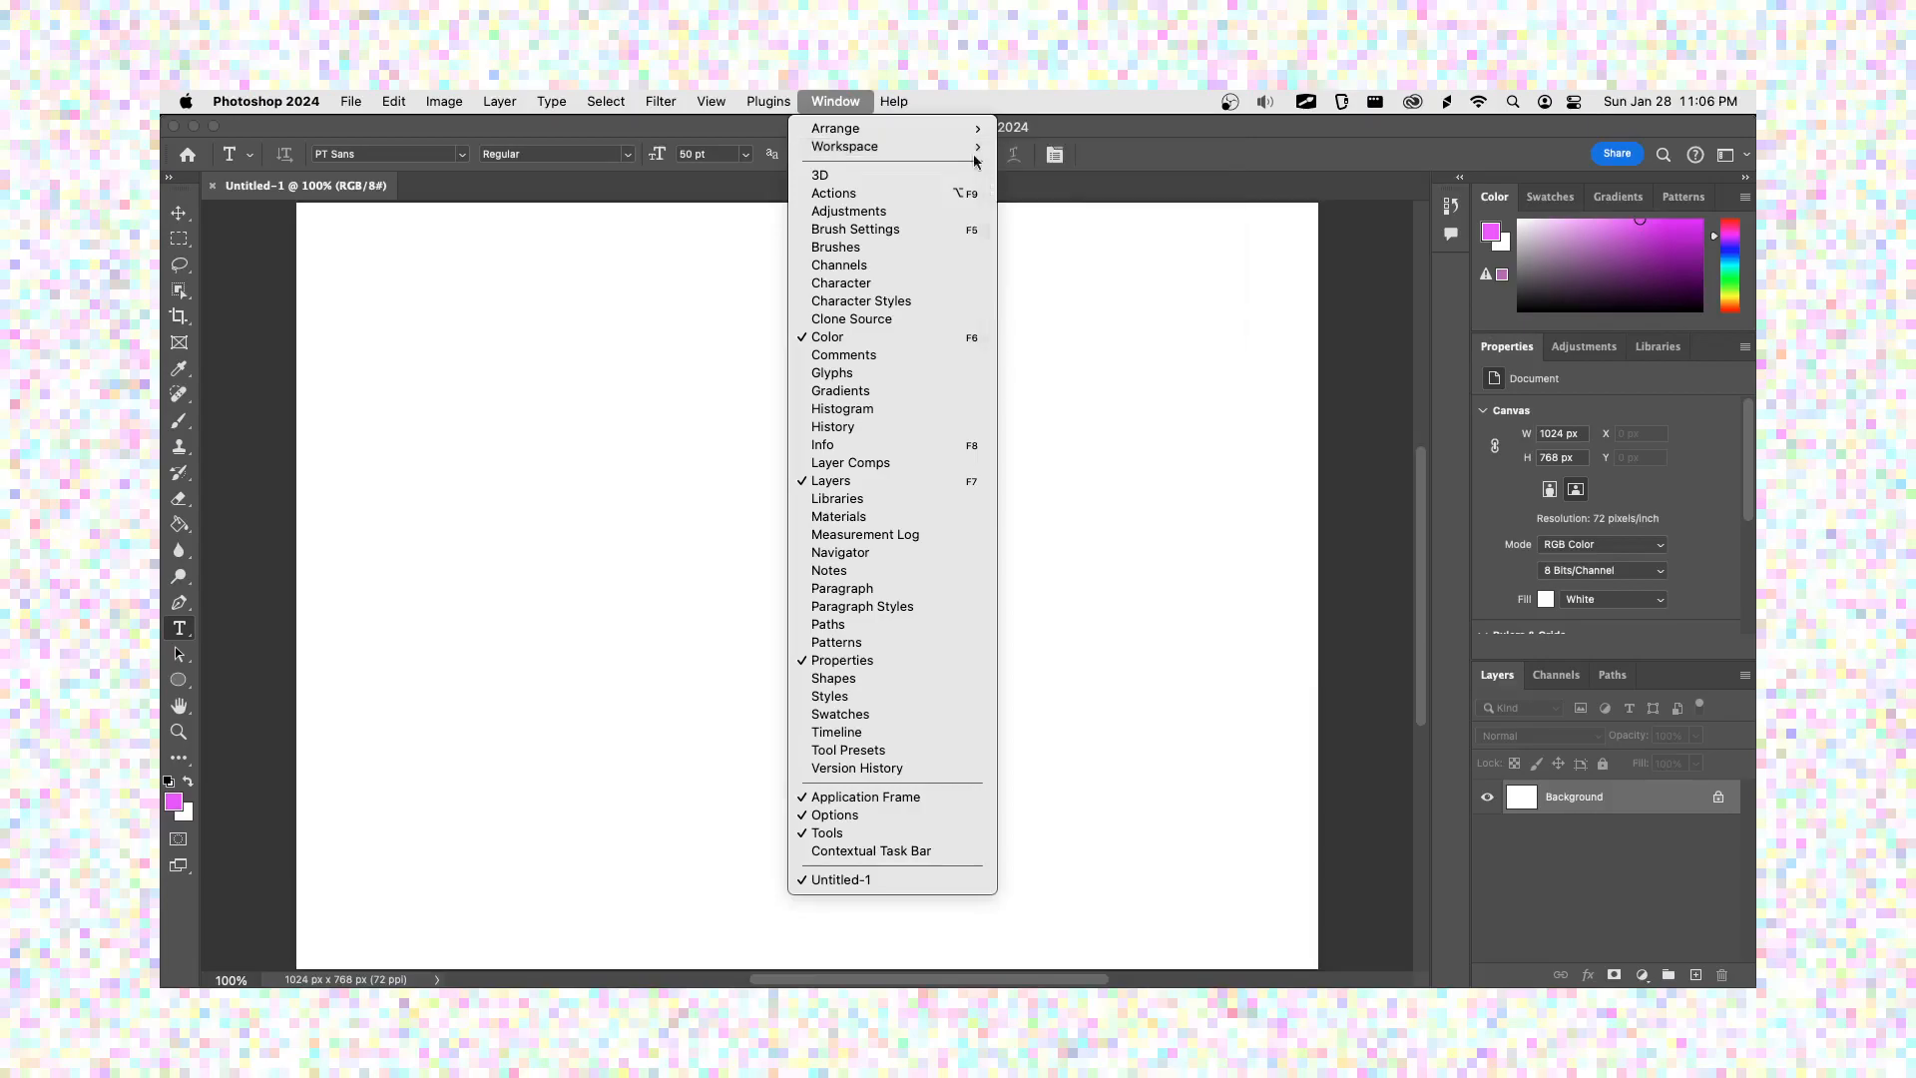
{"action": "left_click", "coordinate": [1412, 588]}
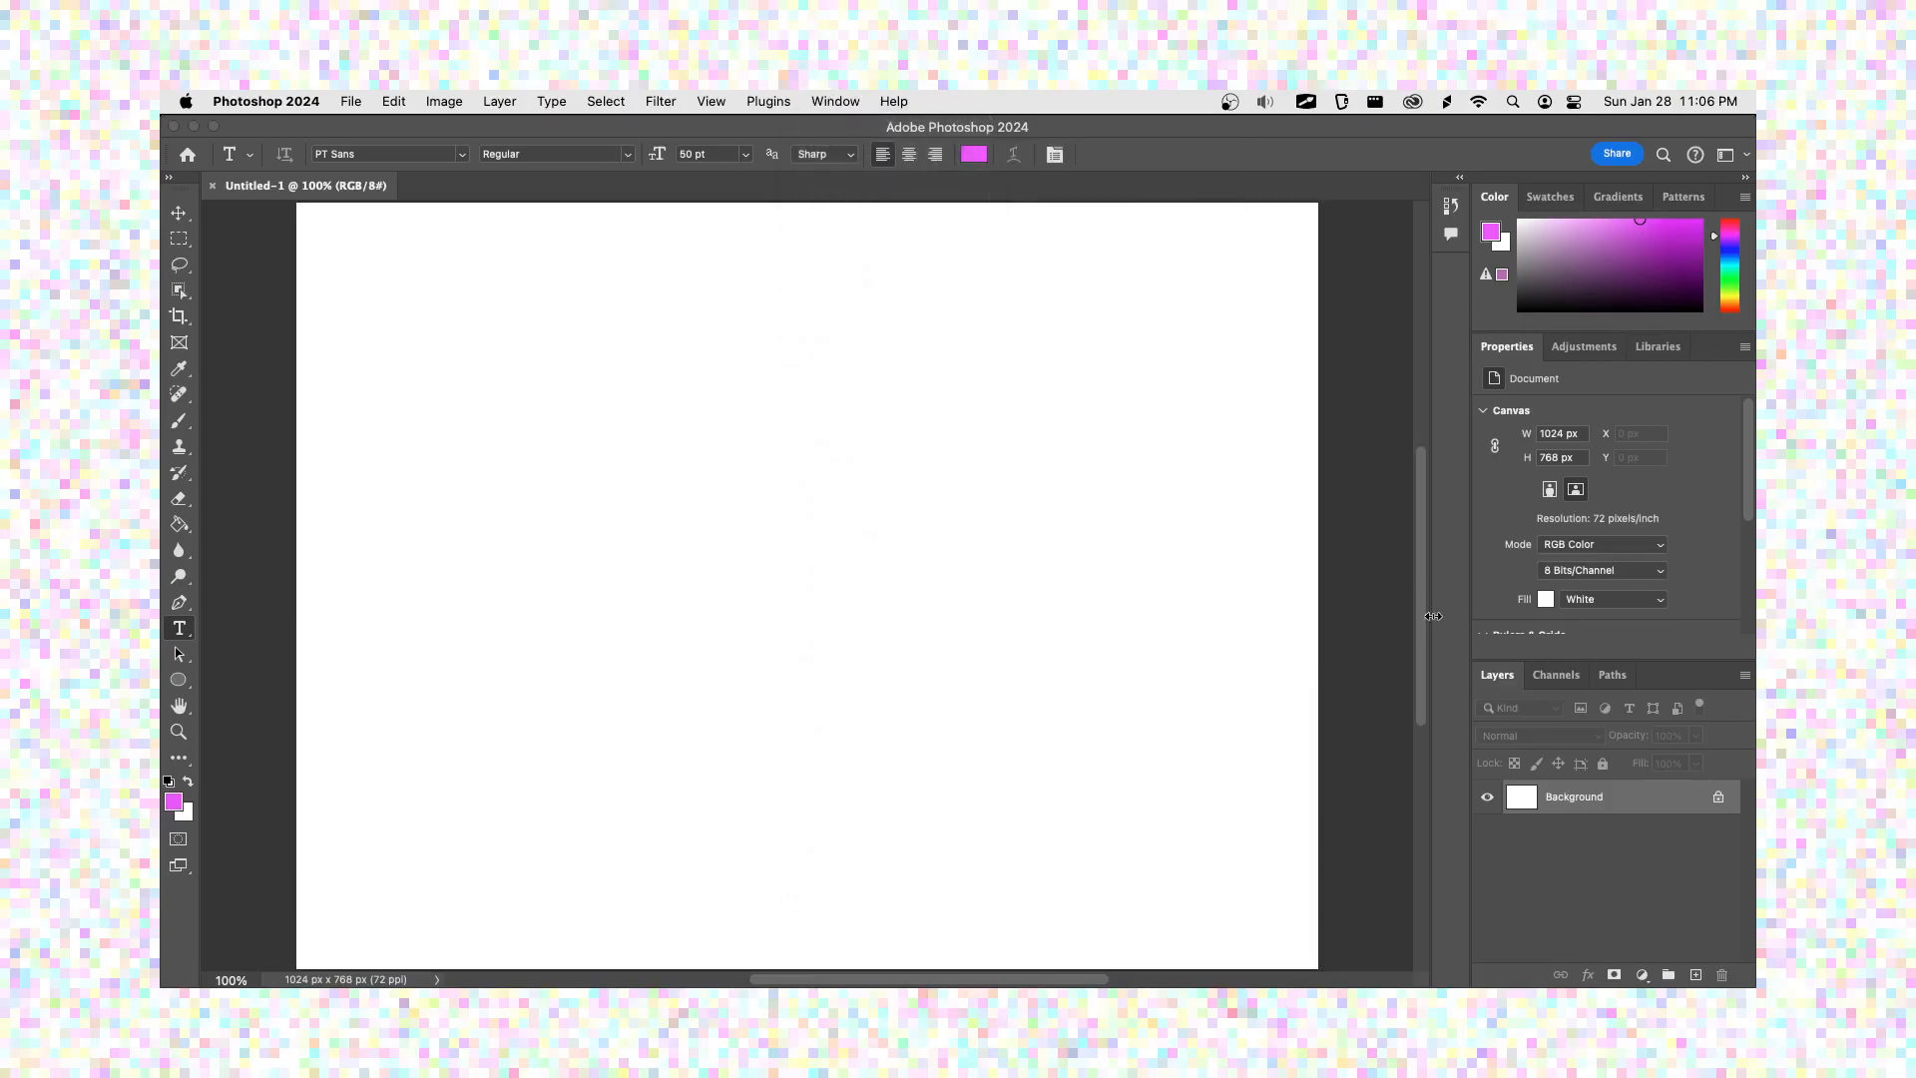
- Undock the Layers panel into its own full-height column and collapse the remaining panel groups to icons
{"action": "left_click_drag", "start_coordinate": [1508, 675], "coordinate": [708, 444]}
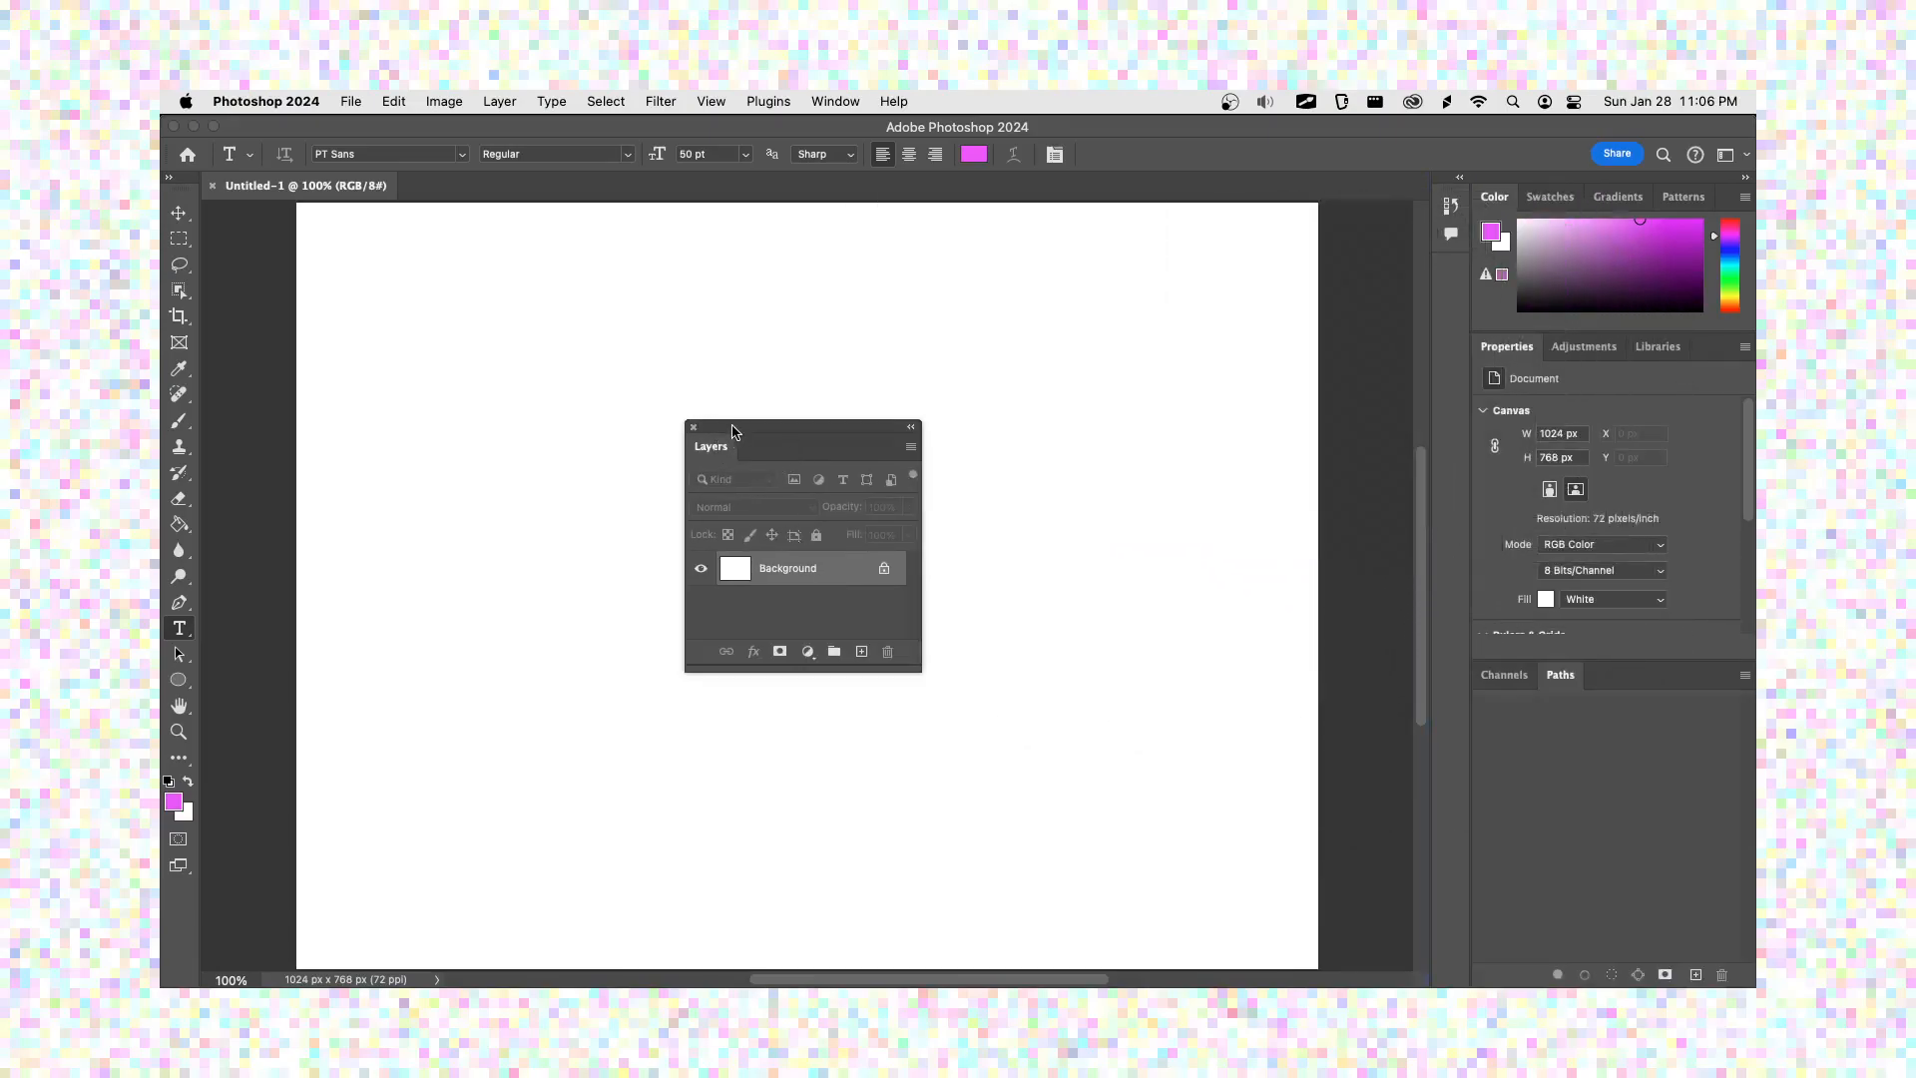
{"action": "left_click_drag", "start_coordinate": [714, 454], "coordinate": [1421, 412]}
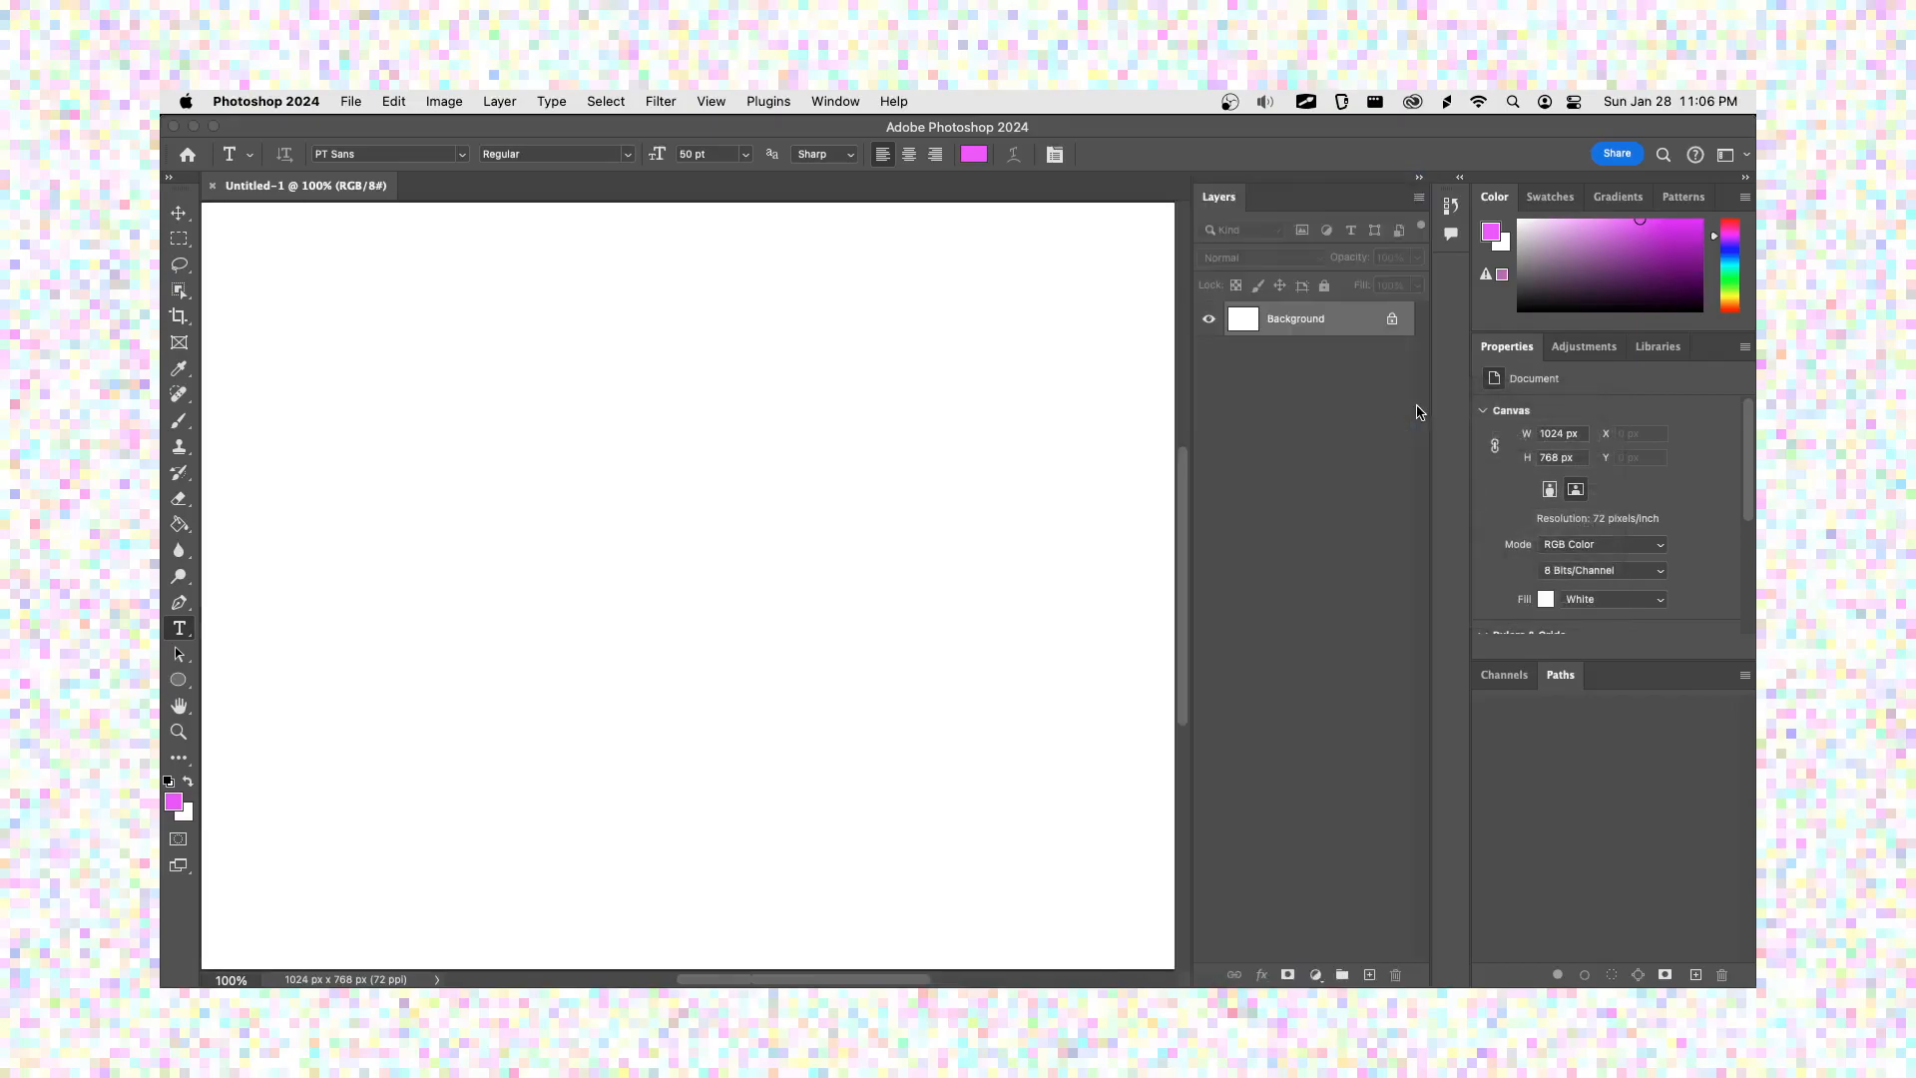
{"action": "left_click", "coordinate": [1747, 177]}
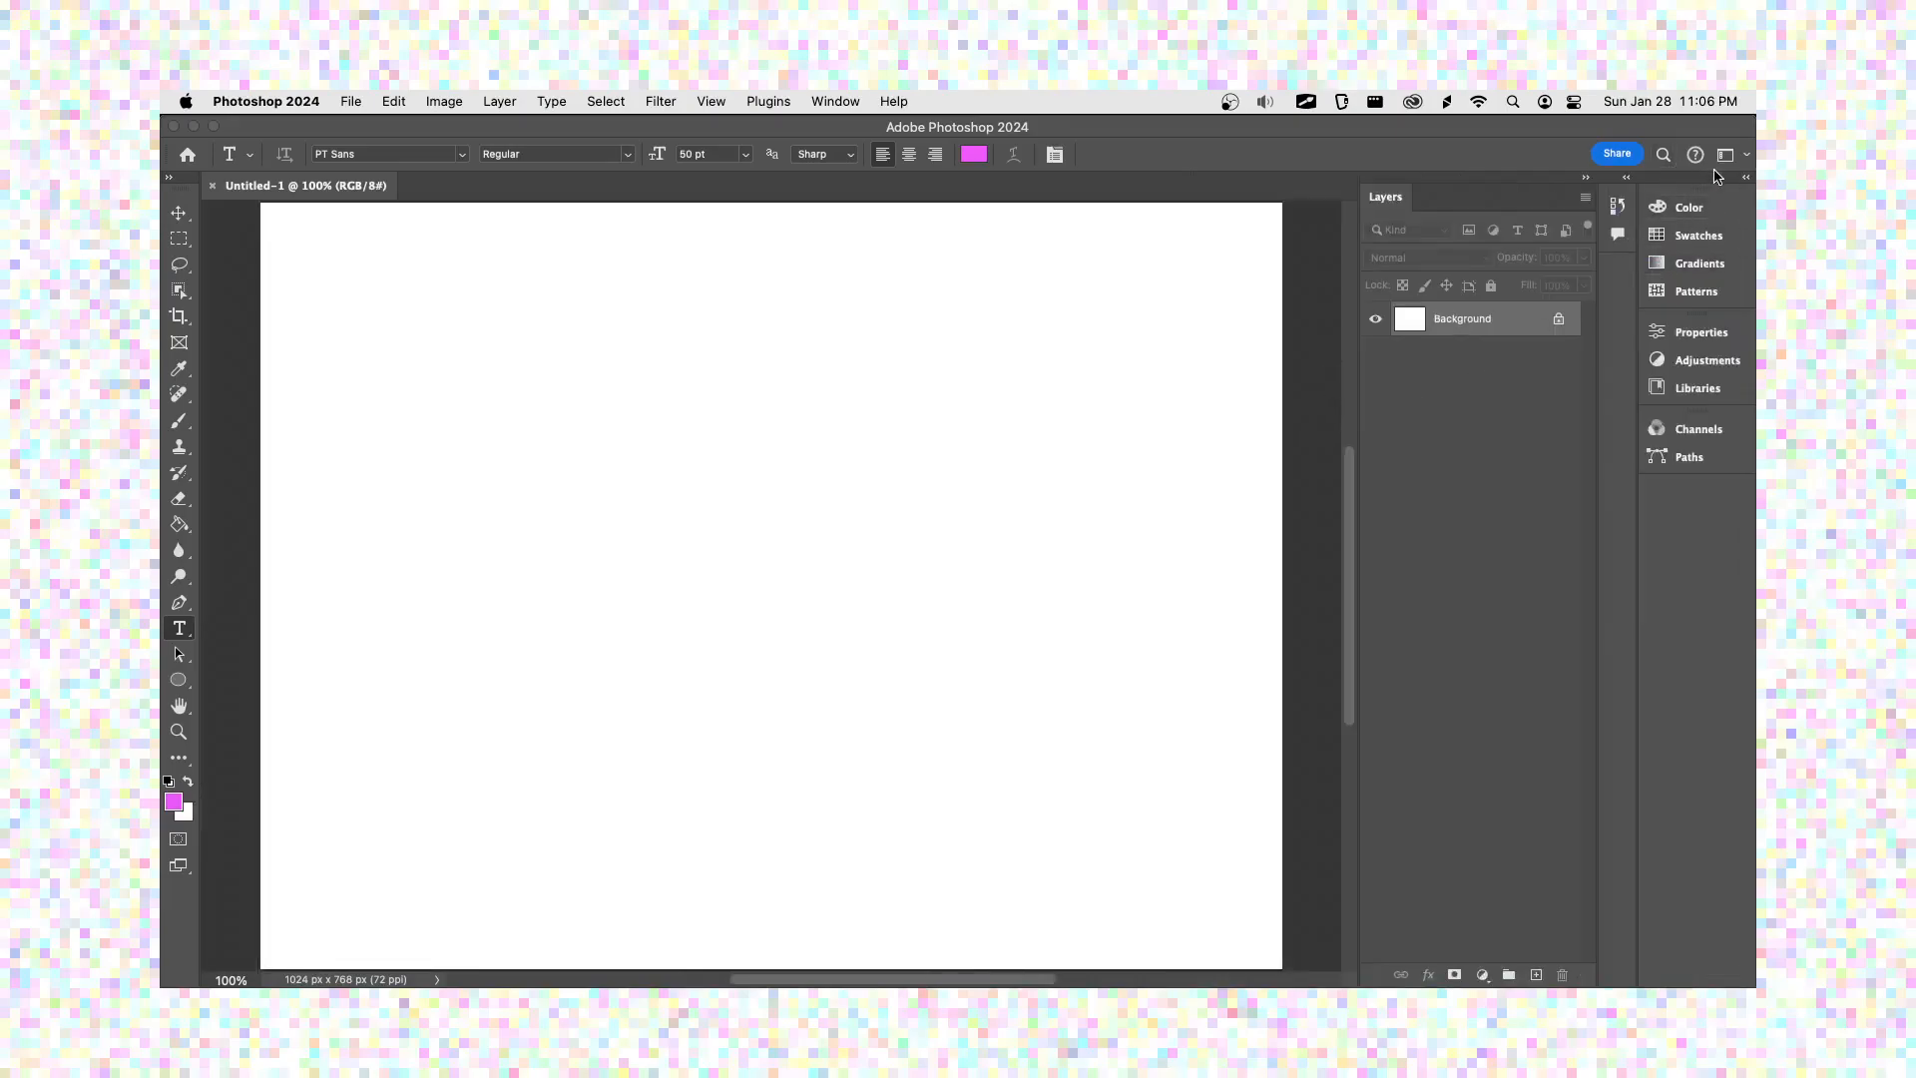
{"action": "left_click_drag", "start_coordinate": [1638, 294], "coordinate": [1718, 293]}
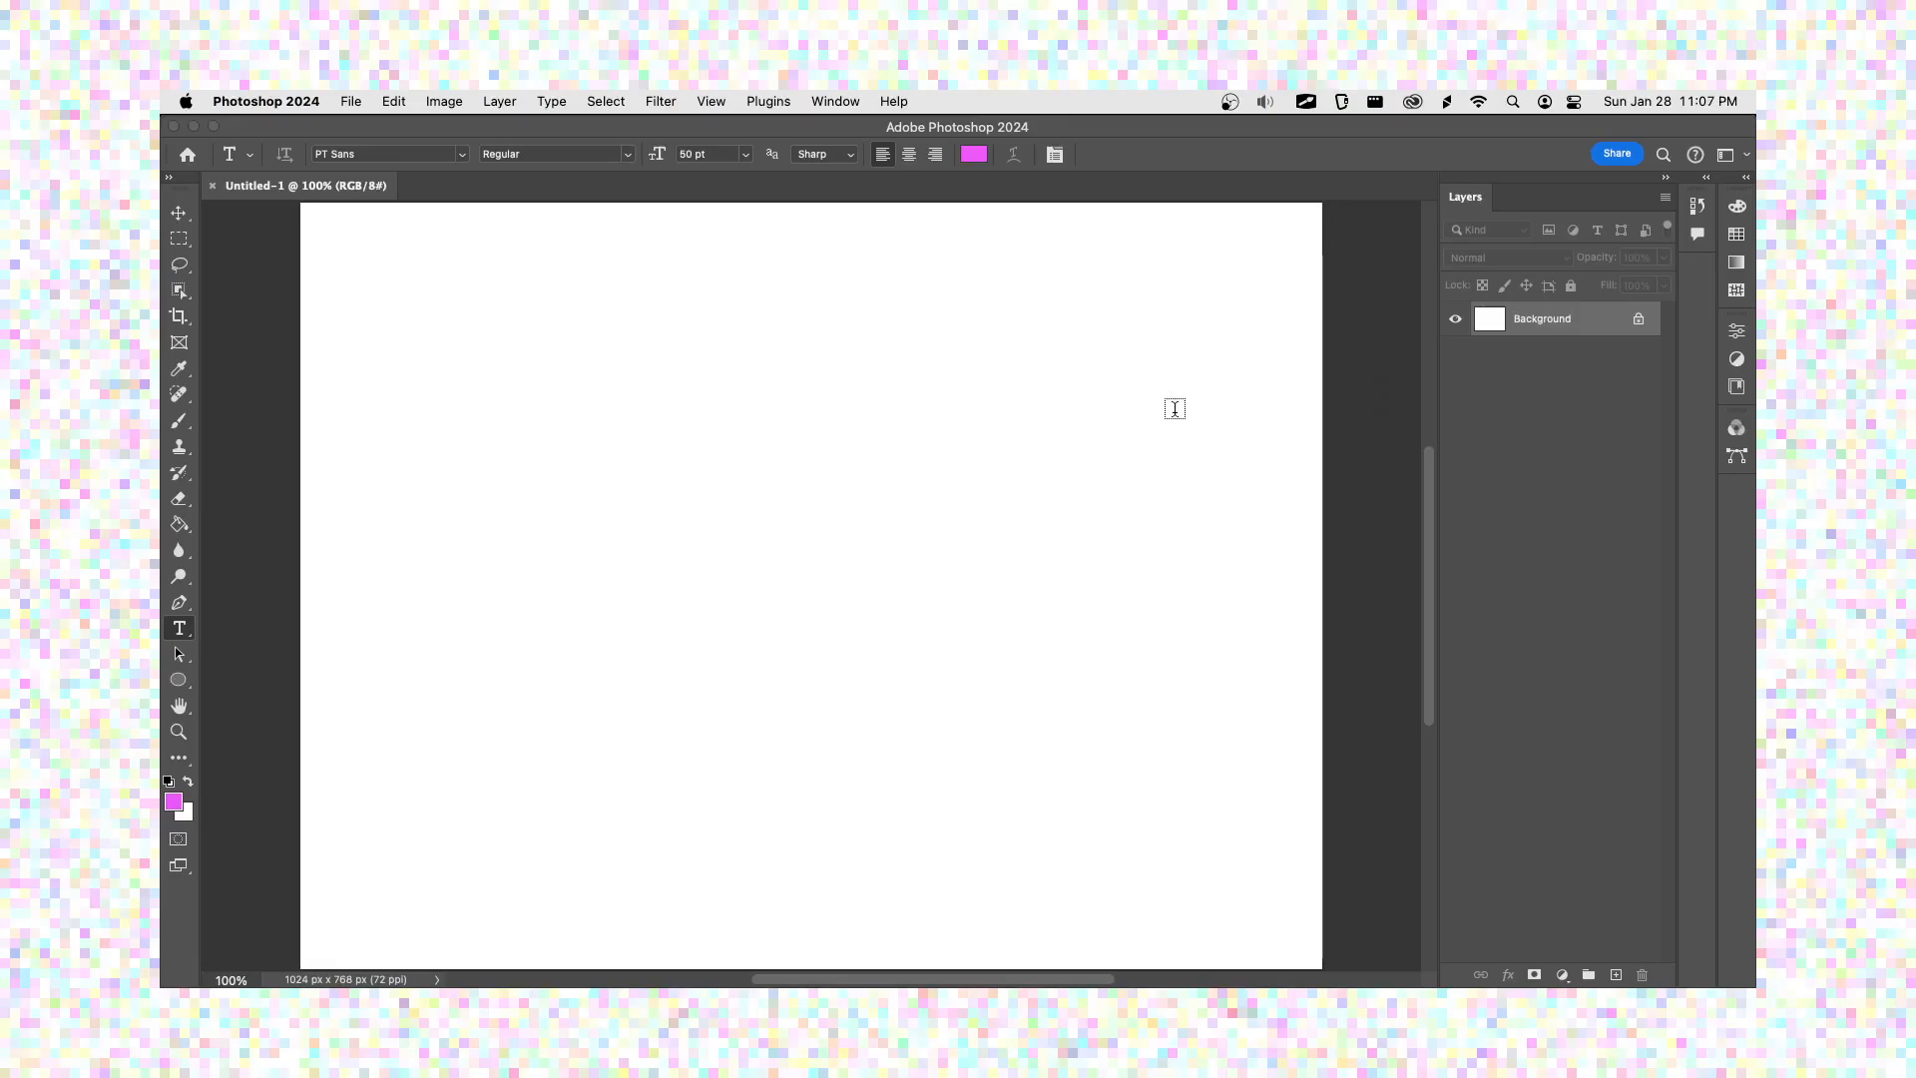
- Show the Contextual Task Bar and switch from the Type tool to the Move tool
{"action": "left_click", "coordinate": [834, 102]}
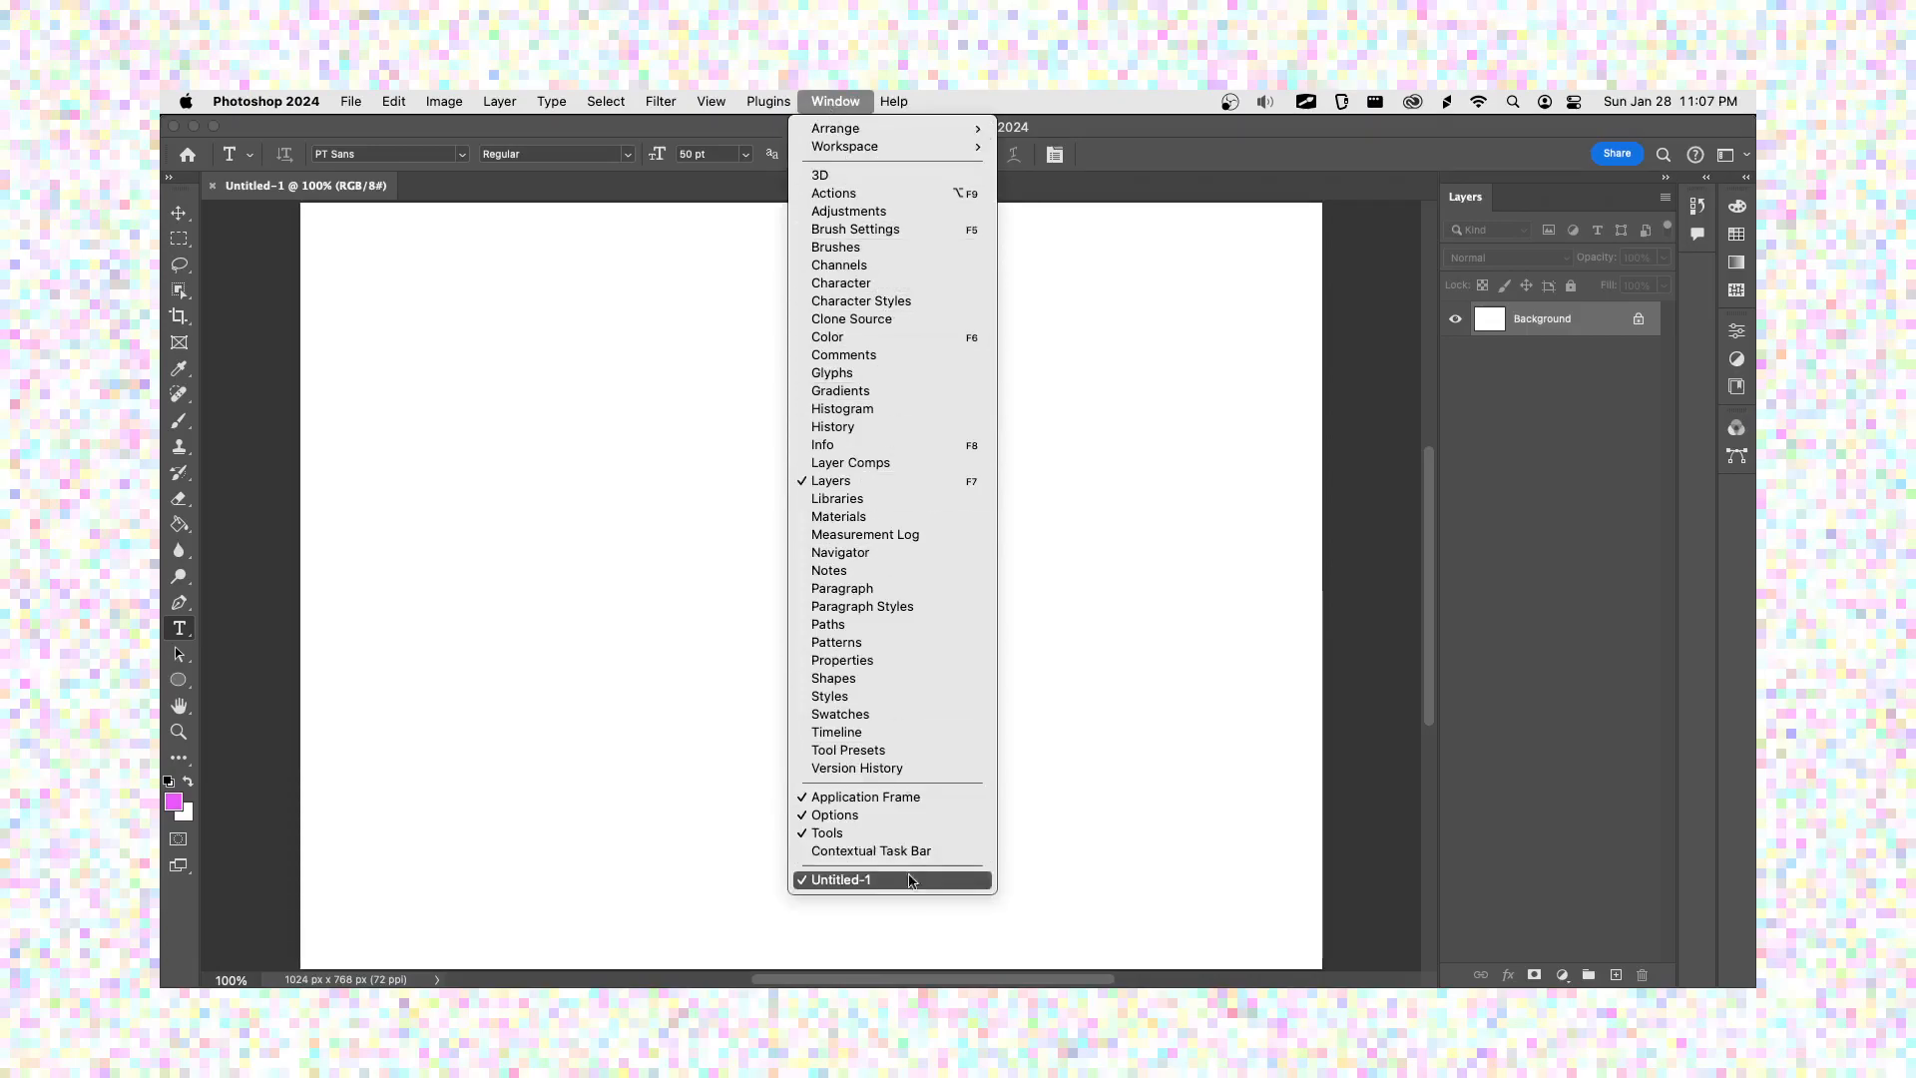
{"action": "left_click", "coordinate": [924, 851]}
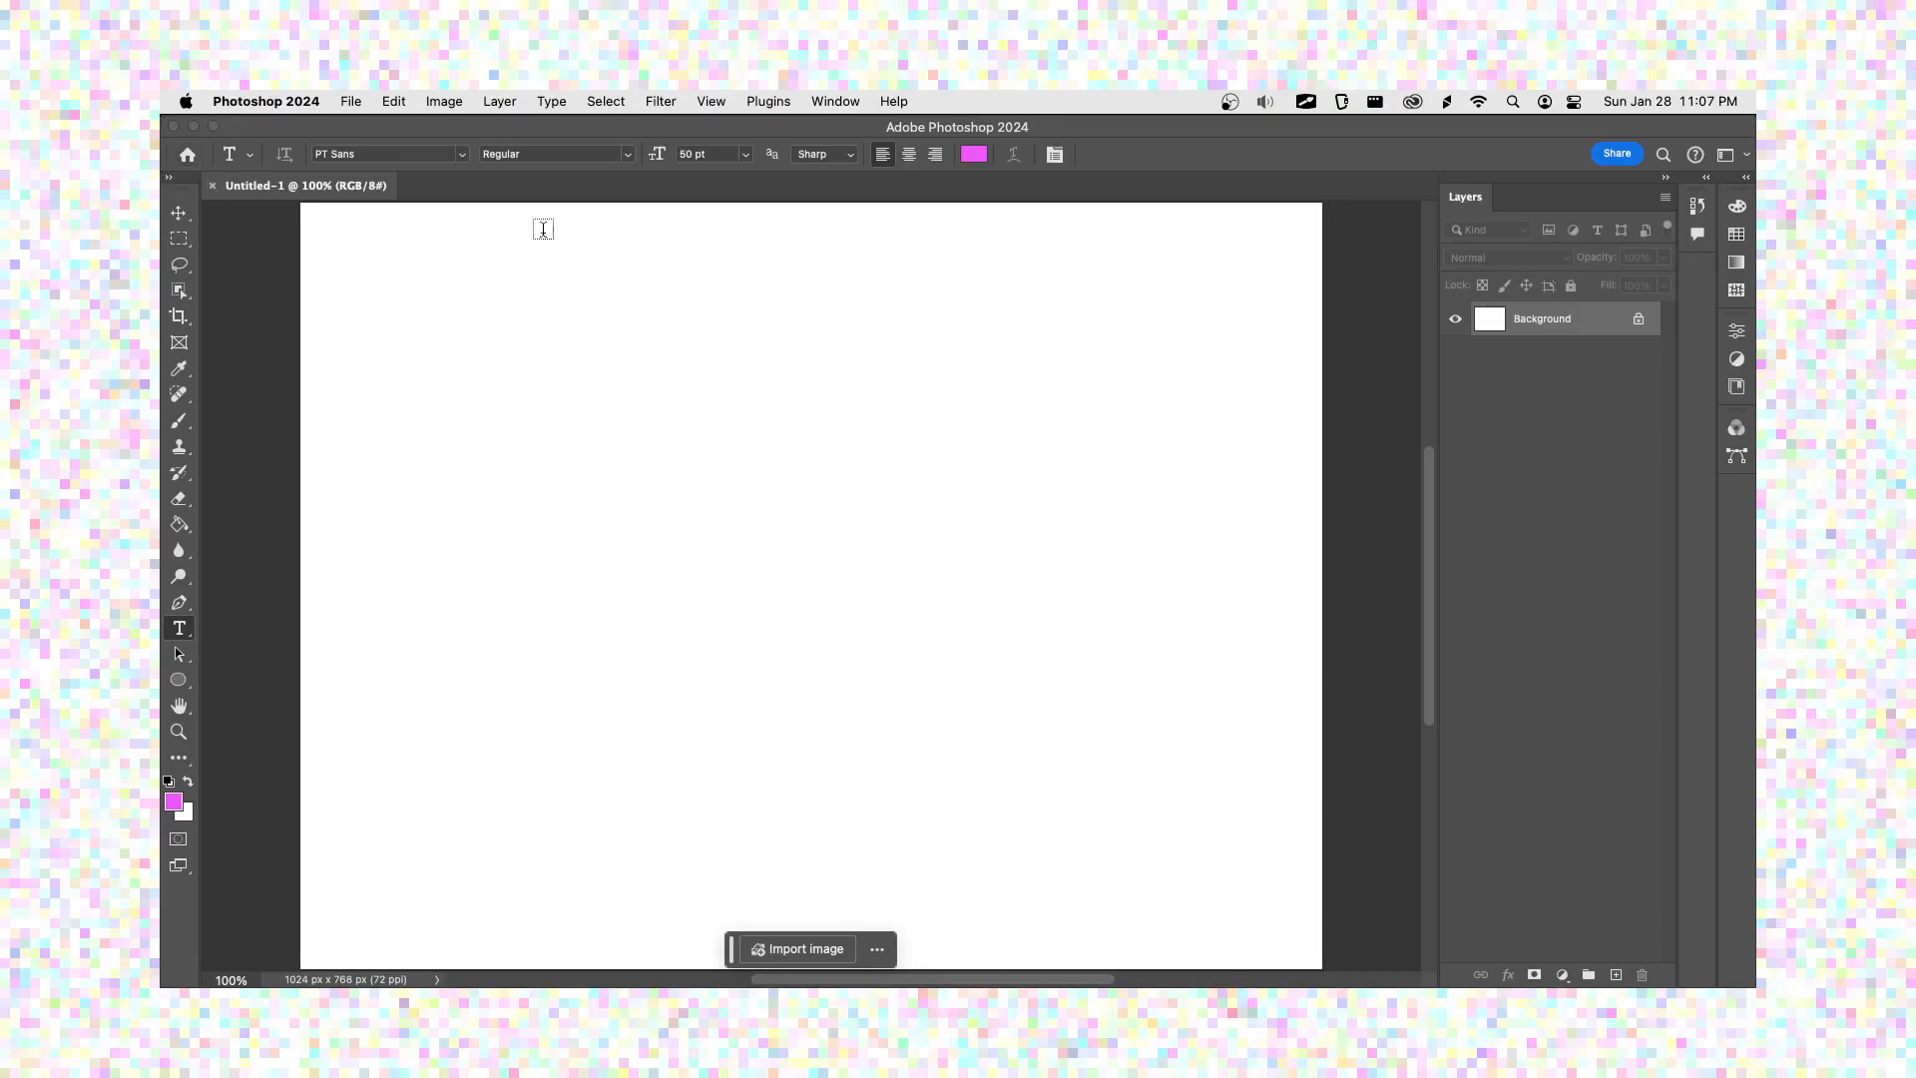
{"action": "left_click", "coordinate": [178, 213]}
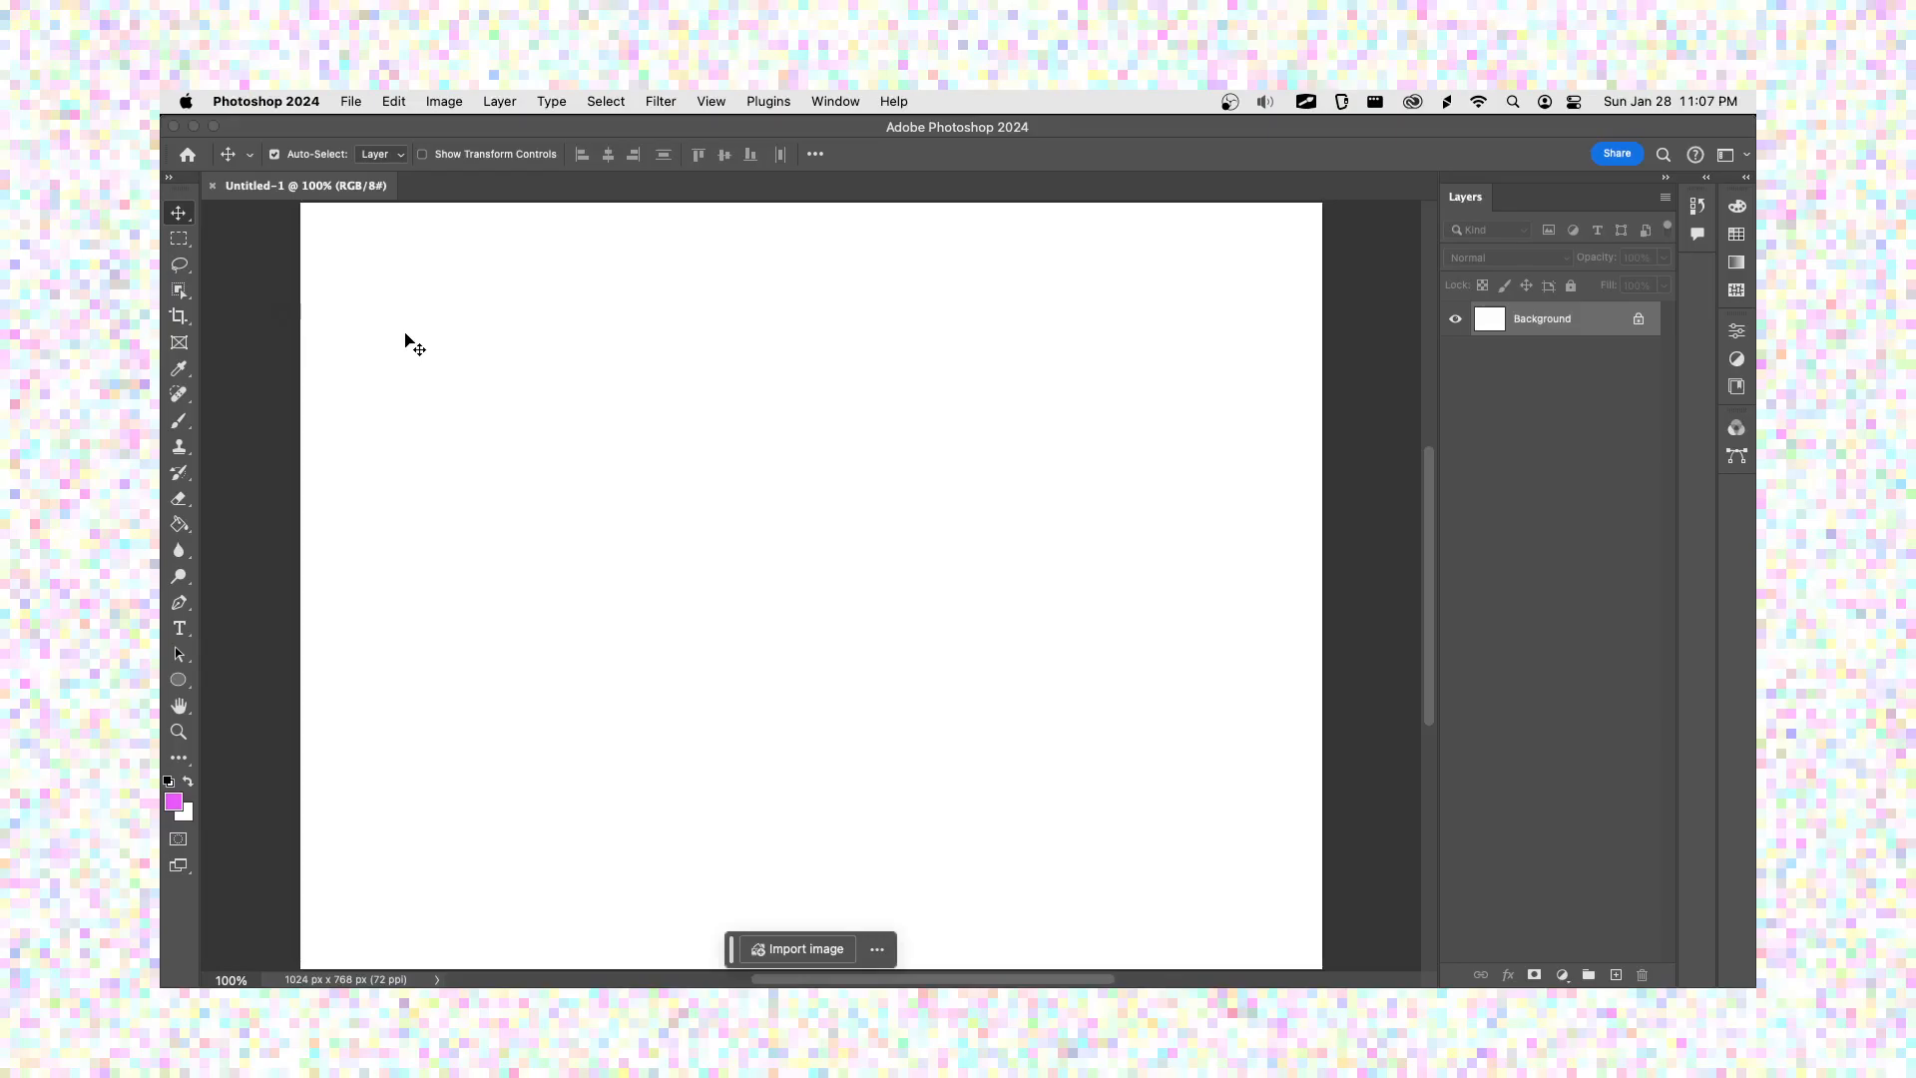
- Review the Contextual Task Bar's own options and hide the bar
{"action": "left_click", "coordinate": [877, 949]}
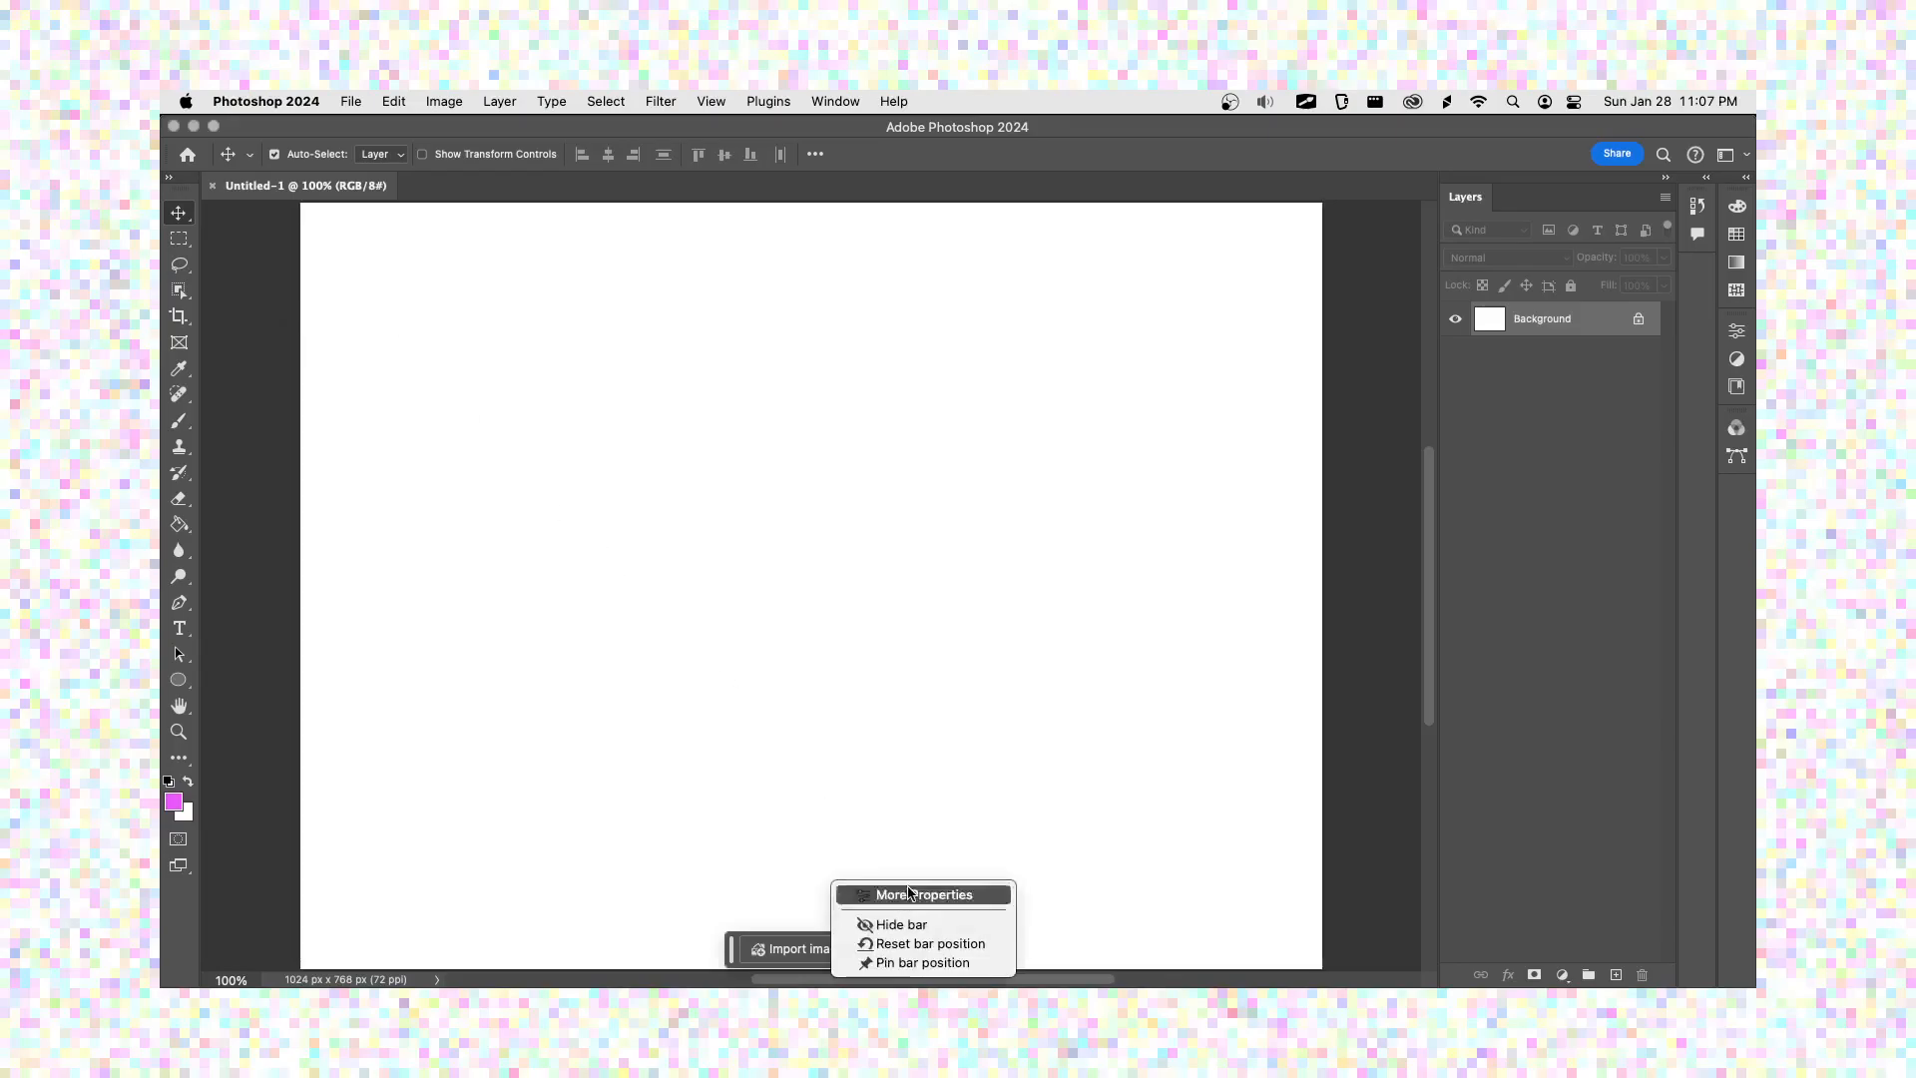
{"action": "left_click", "coordinate": [884, 949]}
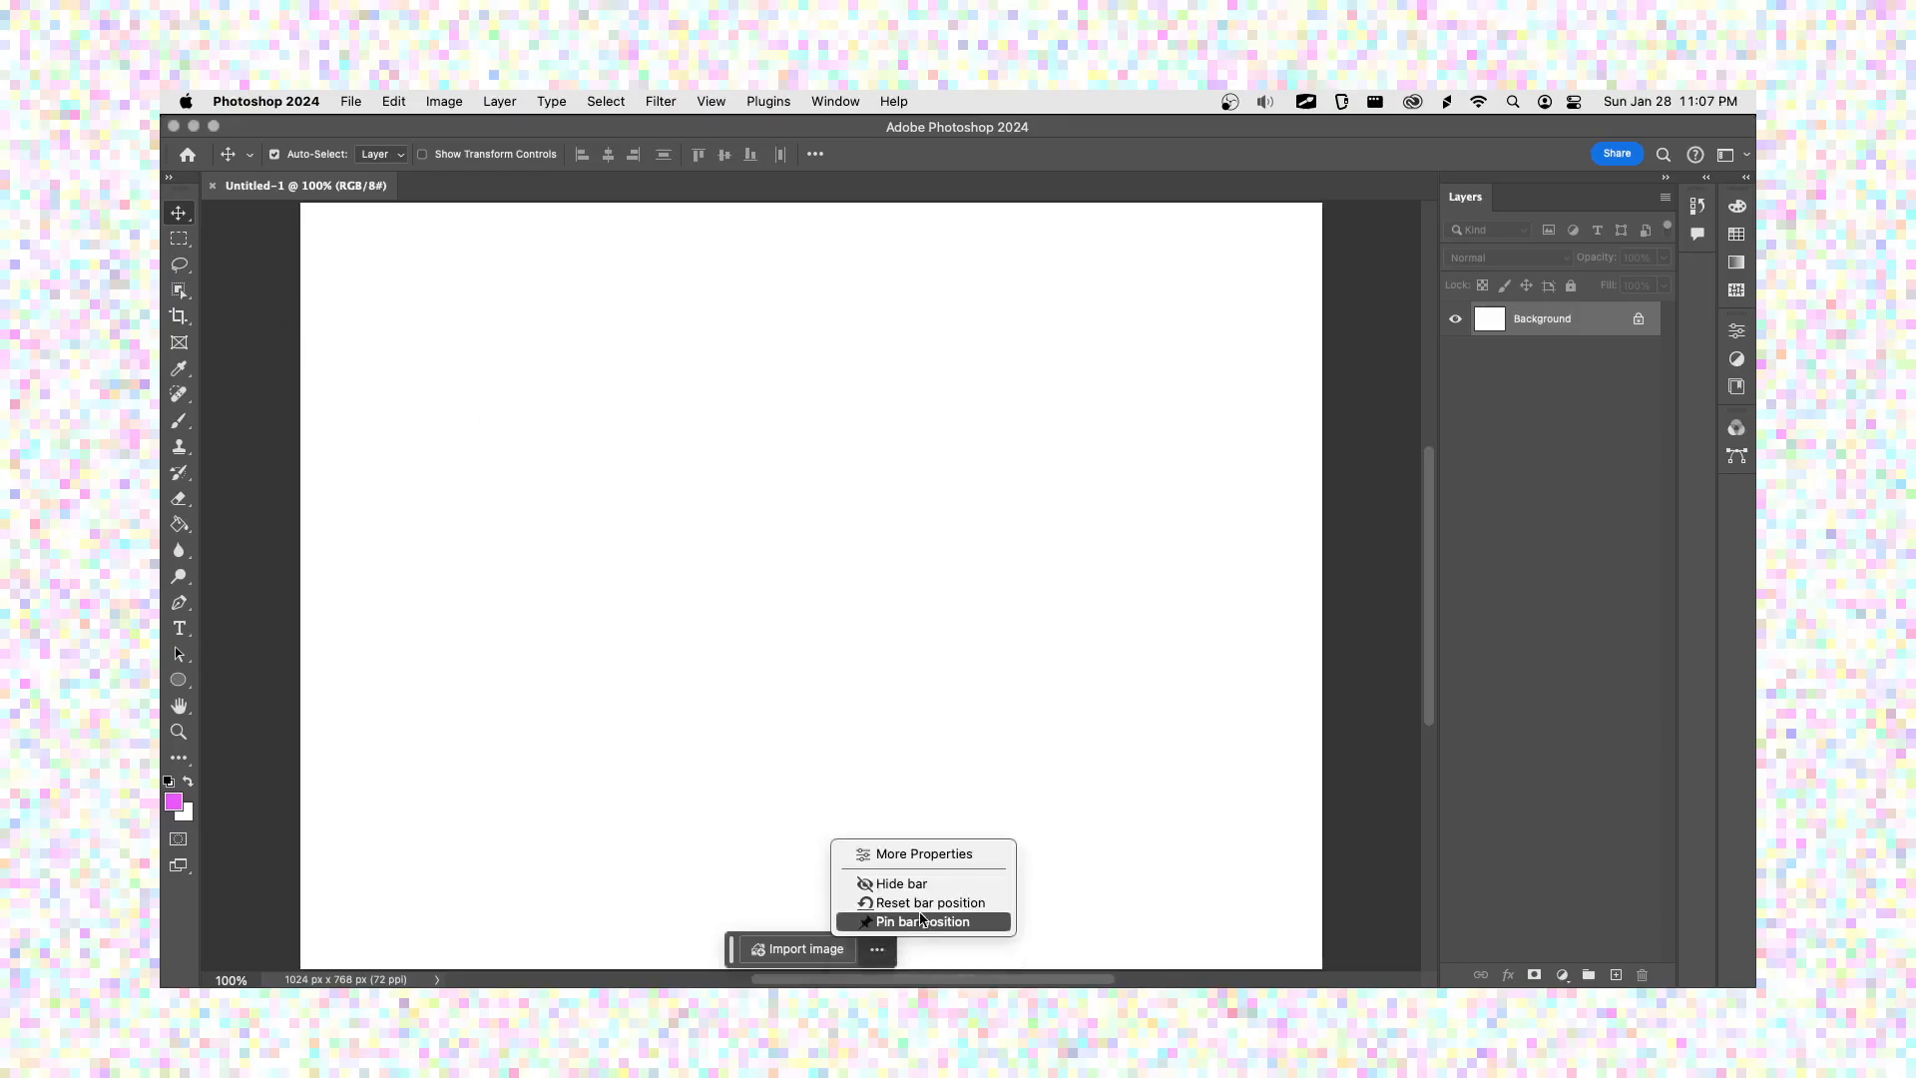
{"action": "left_click", "coordinate": [925, 880]}
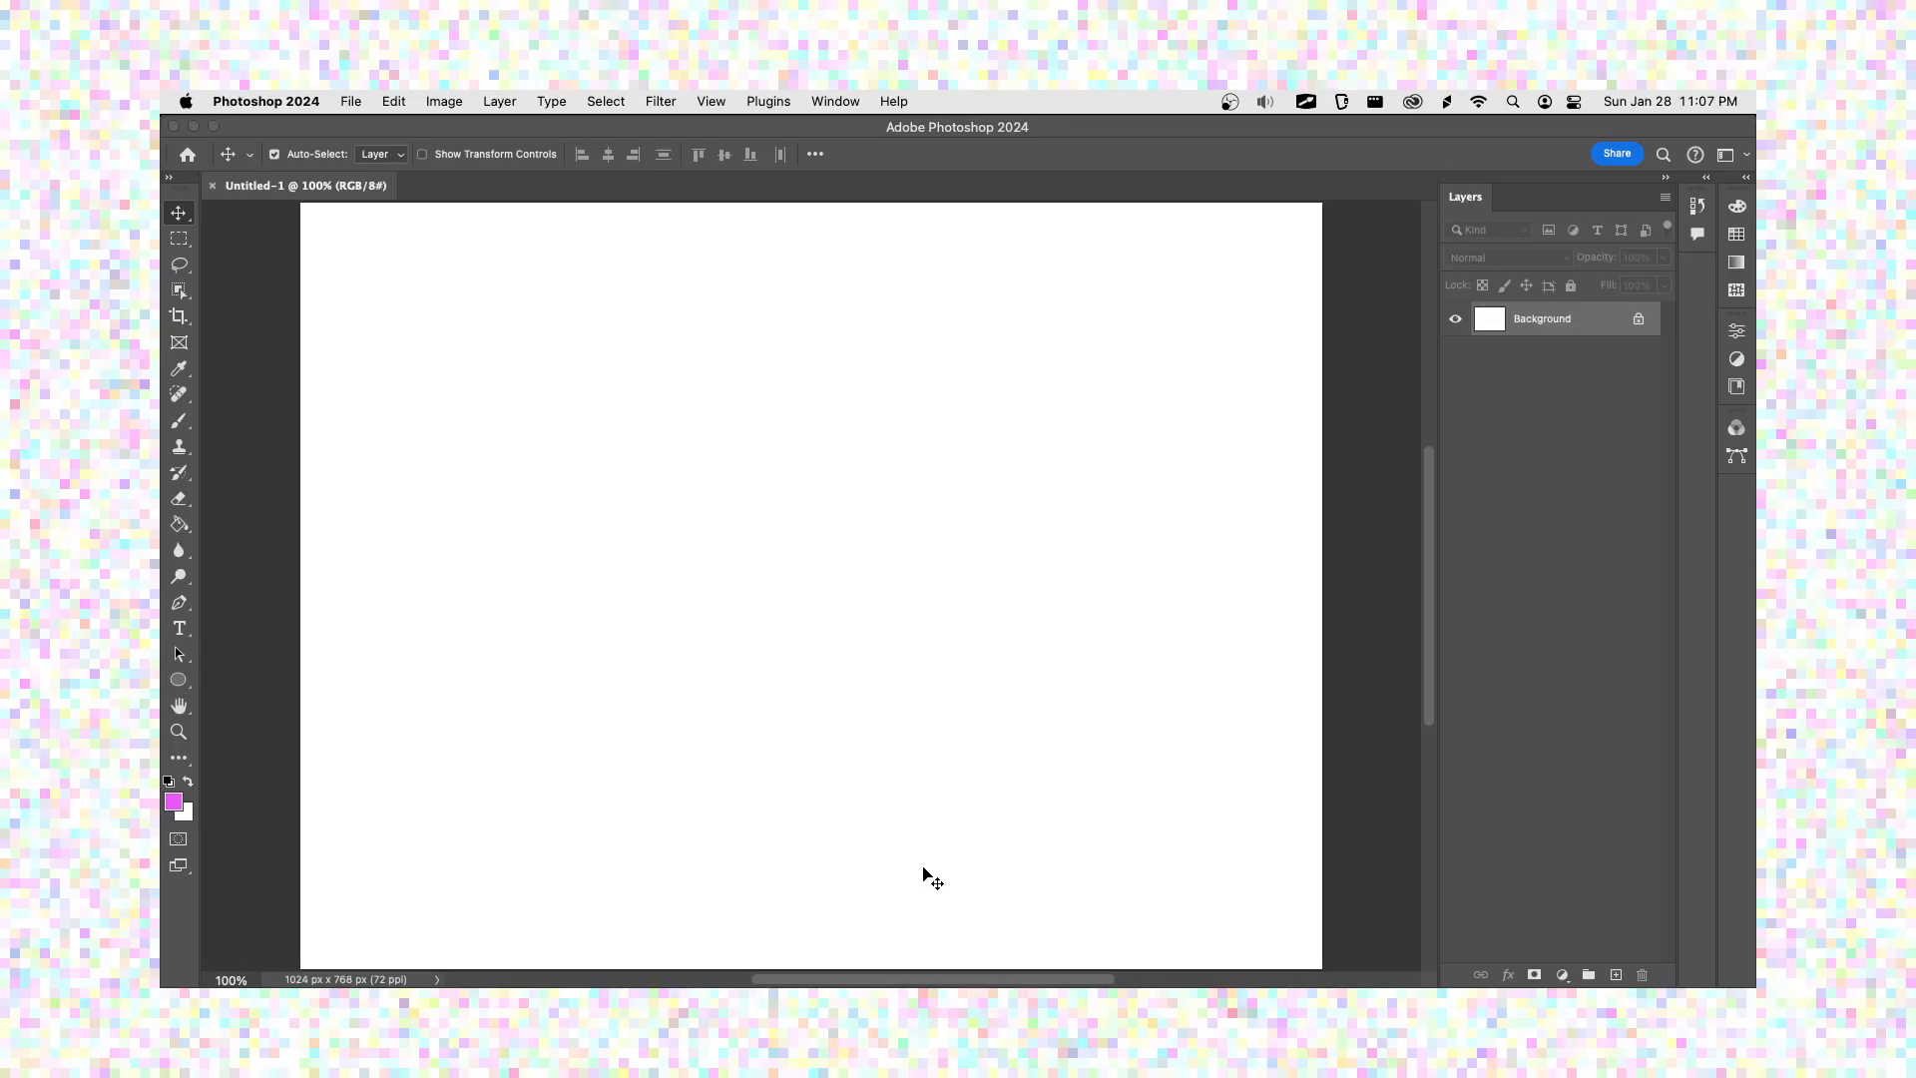
- Try switching the canvas view between fit on screen and 100% zoom
{"action": "key", "text": "super"}
{"action": "scroll", "coordinate": [929, 876], "scroll_direction": "down", "scroll_amount": 1}
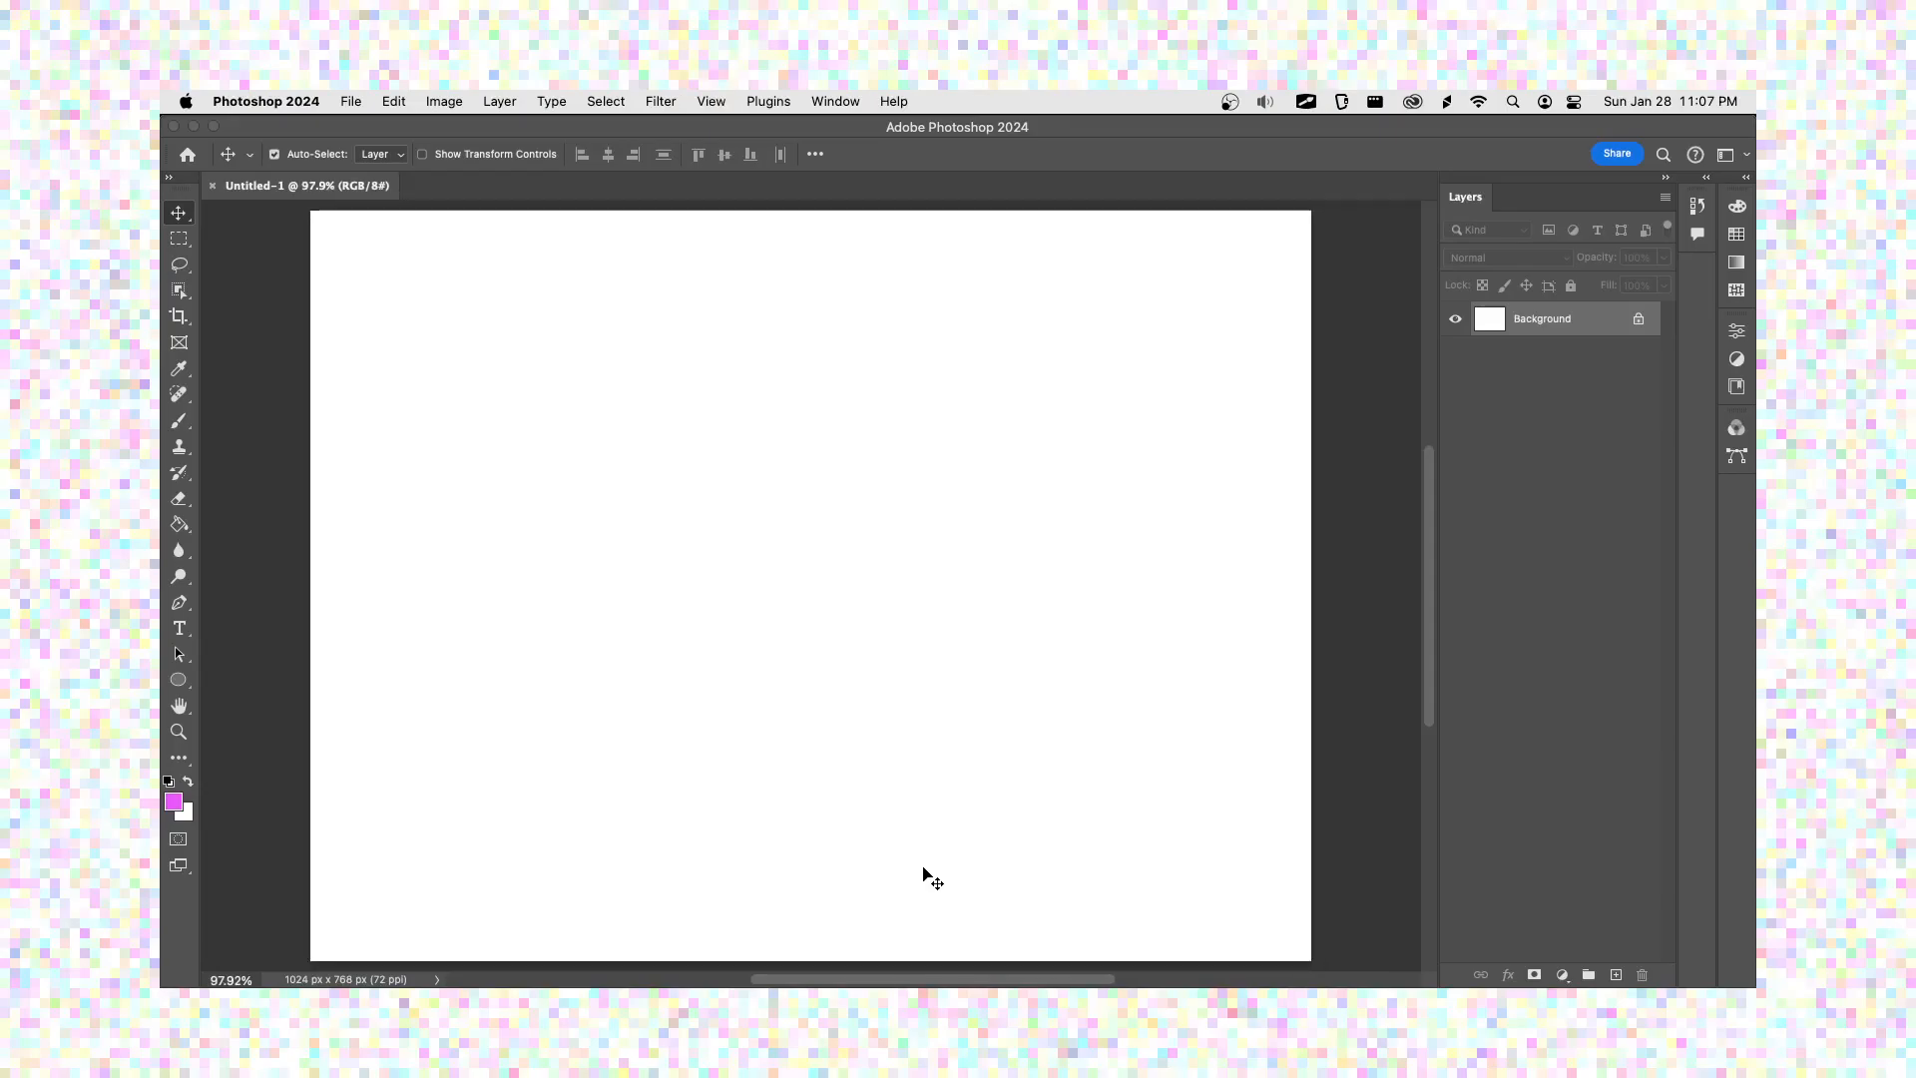
{"action": "key", "text": "super"}
{"action": "key", "text": "super+1"}
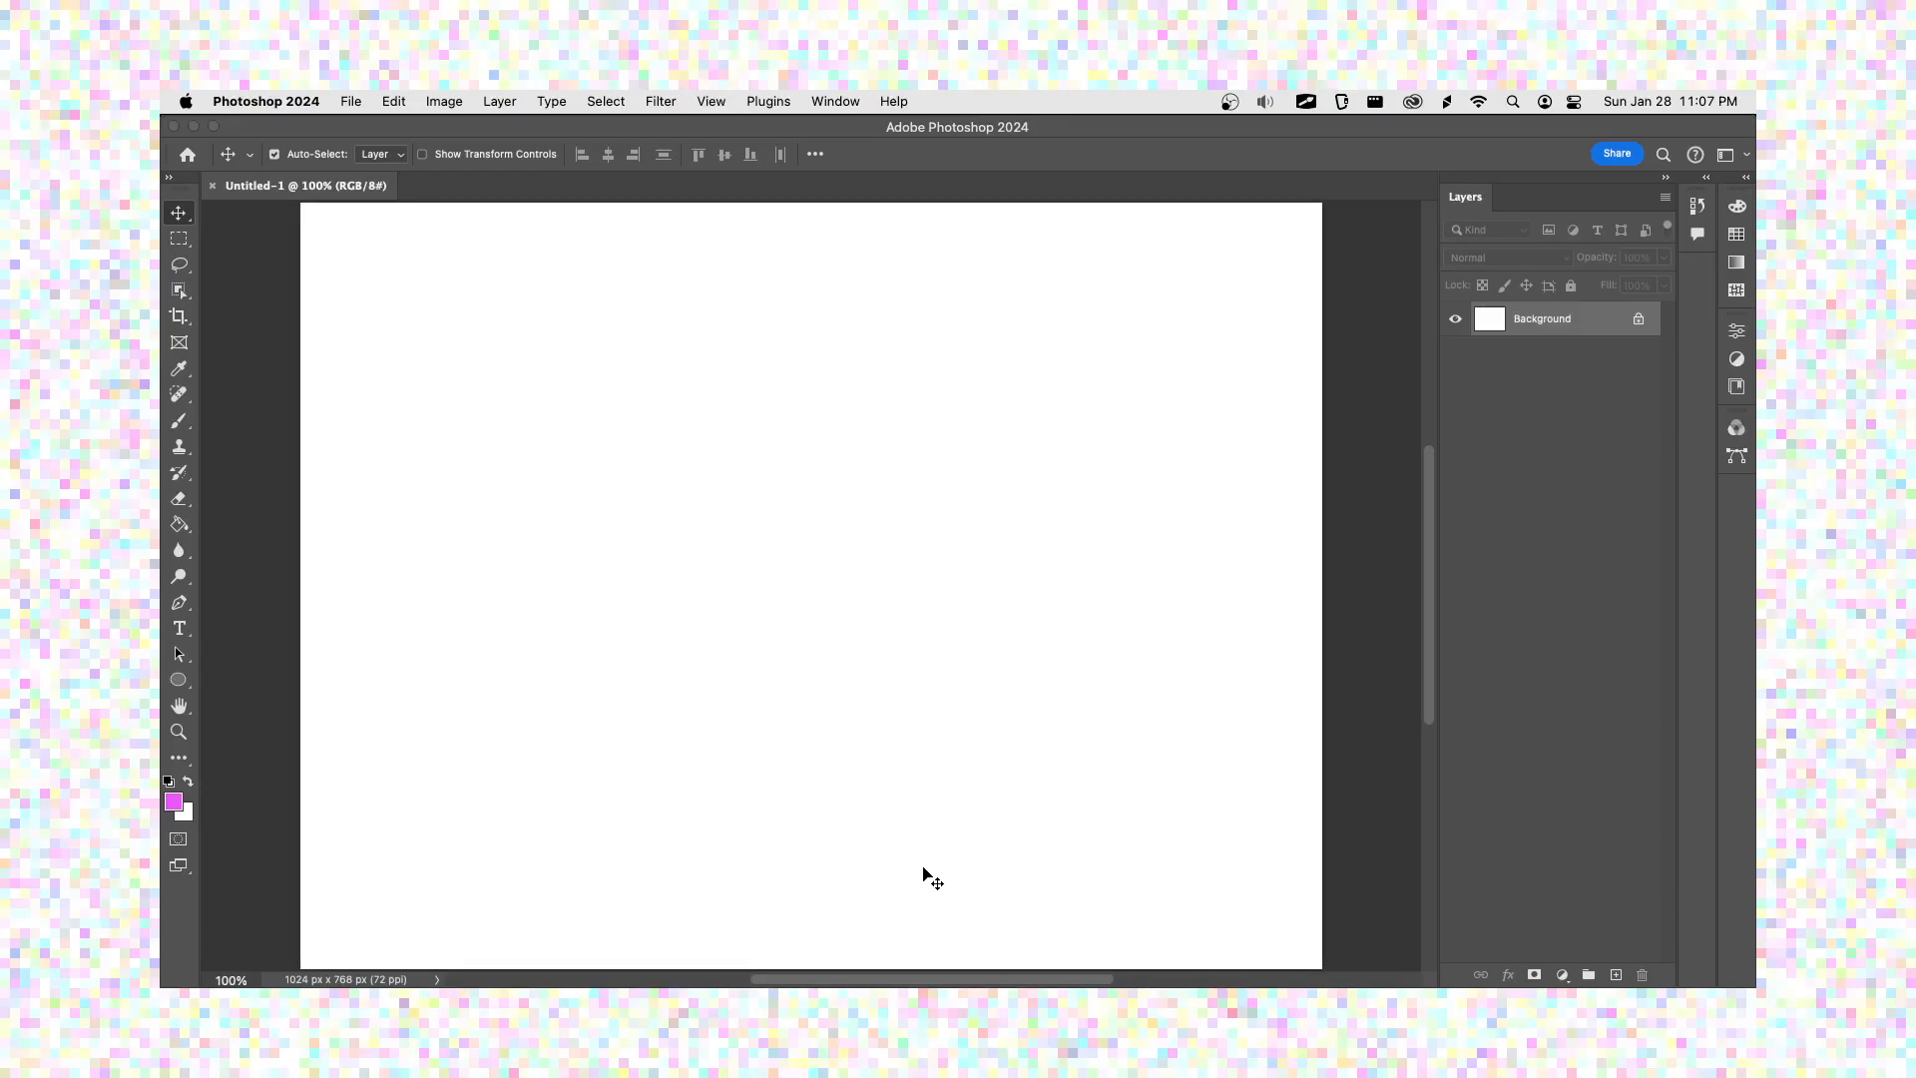
{"action": "key", "text": "super+0"}
{"action": "key", "text": "super+1"}
{"action": "key", "text": "super+0"}
{"action": "key", "text": "super+1"}
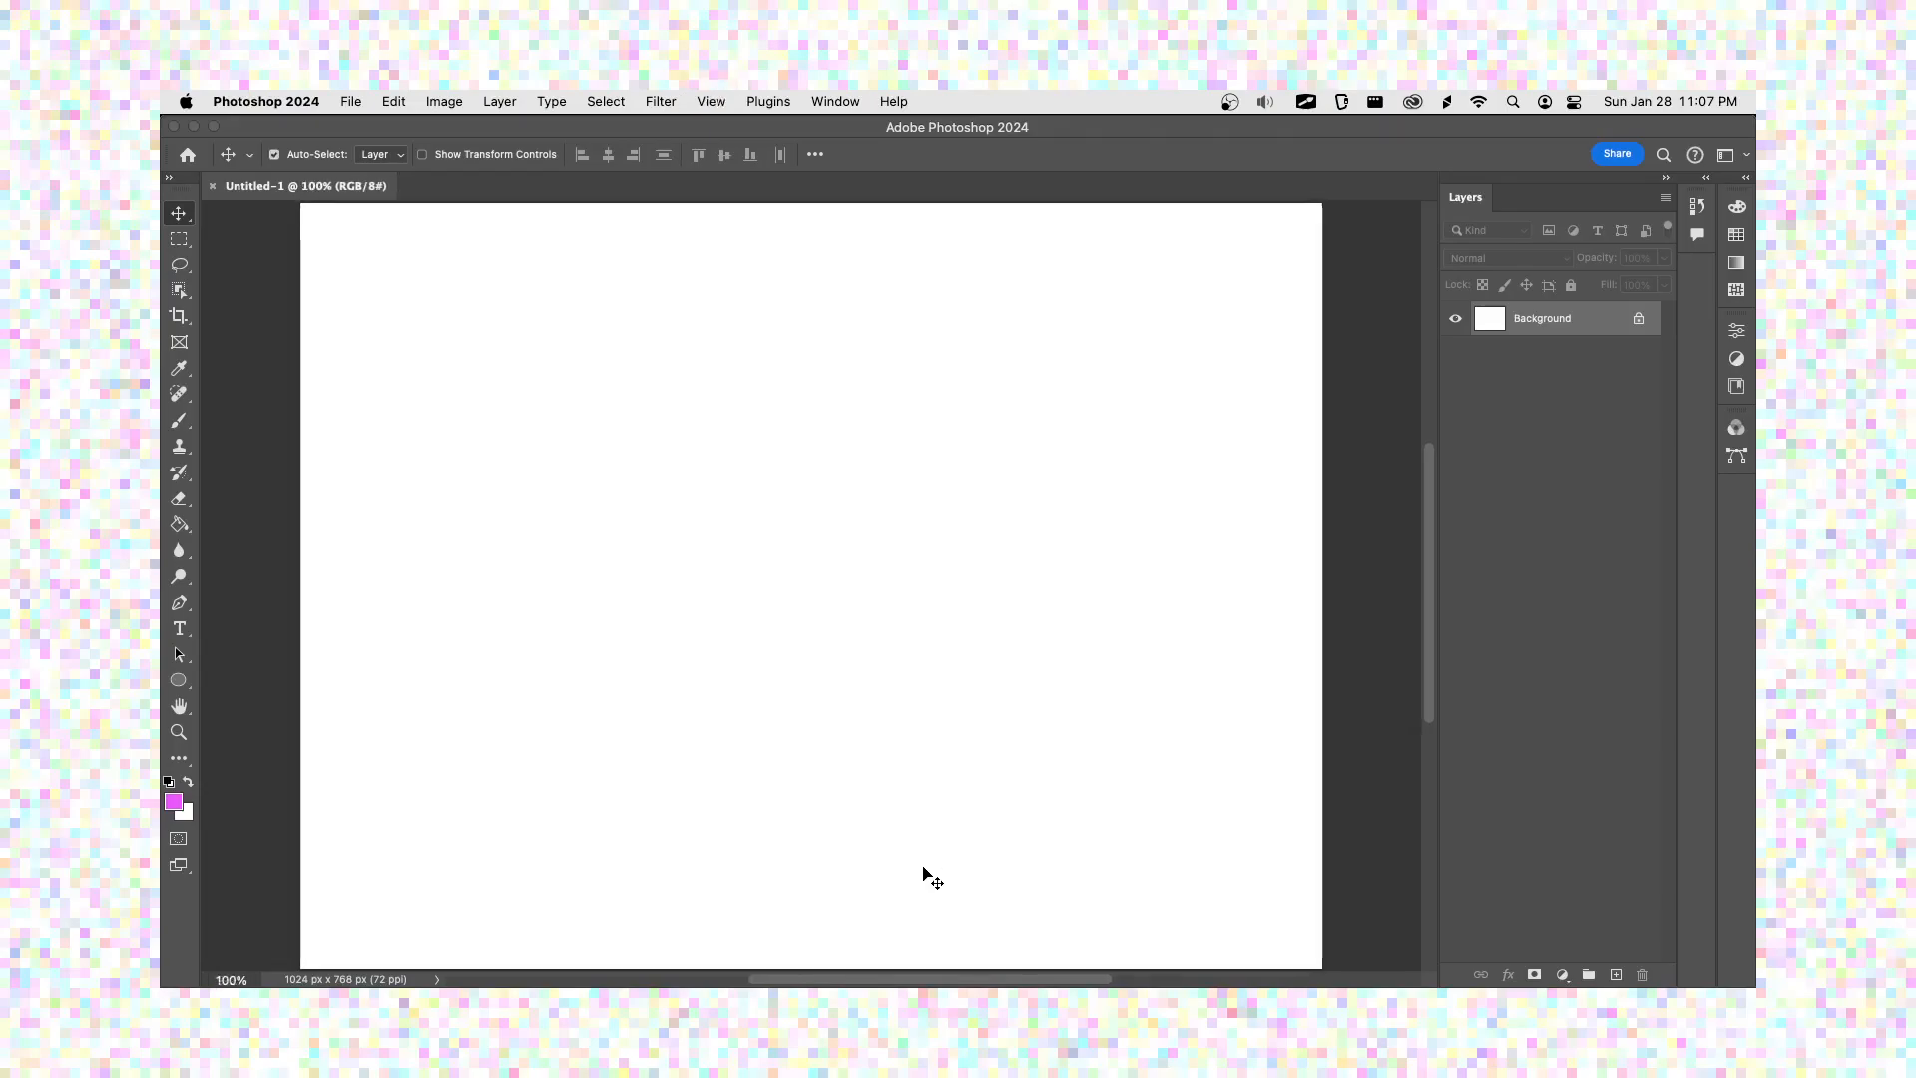
- Zoom in on the blank canvas to 600%
{"action": "key", "text": "super+equal"}
{"action": "key", "text": "super+equal"}
{"action": "key", "text": "super+equal"}
{"action": "key", "text": "super+equal"}
{"action": "key", "text": "super+equal"}
{"action": "key", "text": "super+equal"}
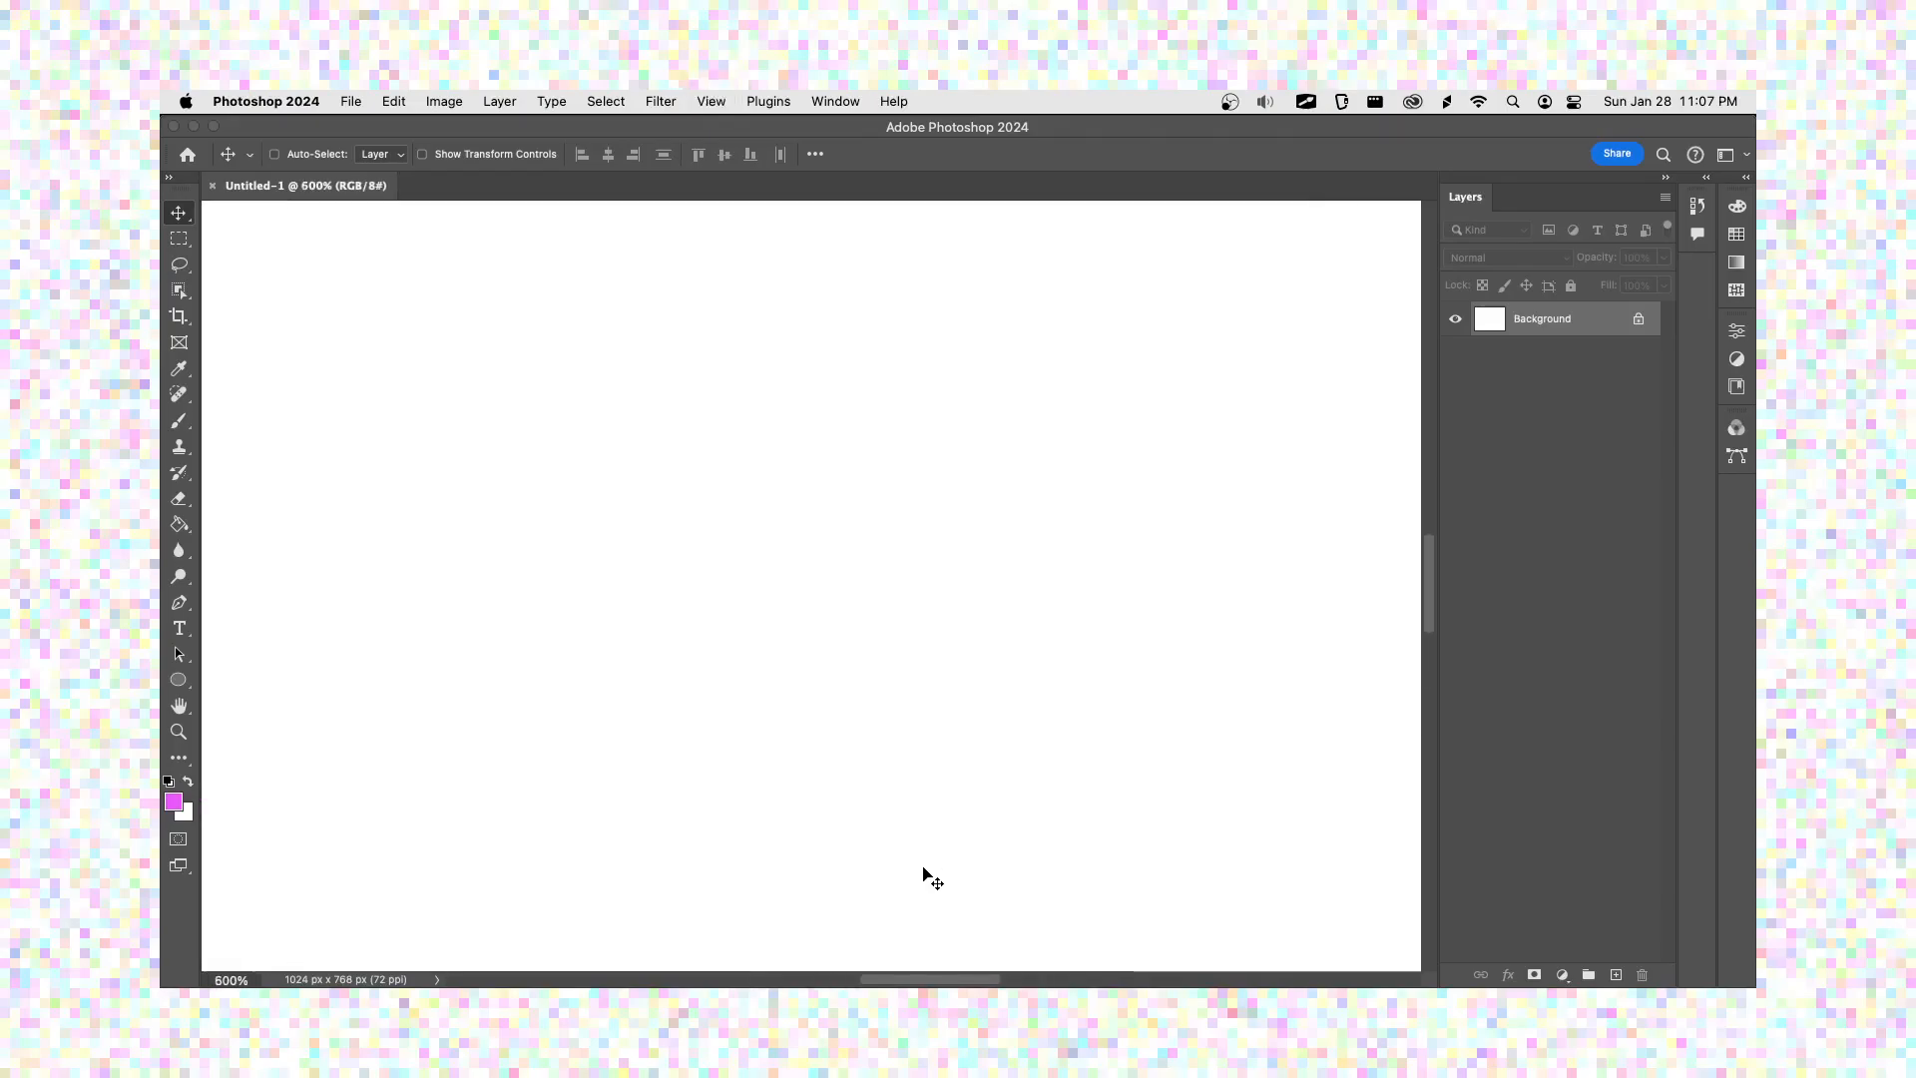
- Zoom the canvas out to 16.67% and fit it back on screen
{"action": "key", "text": "super+minus"}
{"action": "key", "text": "super+minus"}
{"action": "key", "text": "super+minus"}
{"action": "key", "text": "super+minus"}
{"action": "key", "text": "super+minus"}
{"action": "key", "text": "super+minus"}
{"action": "key", "text": "super+minus"}
{"action": "key", "text": "super+minus"}
{"action": "key", "text": "super+minus"}
{"action": "key", "text": "super+minus"}
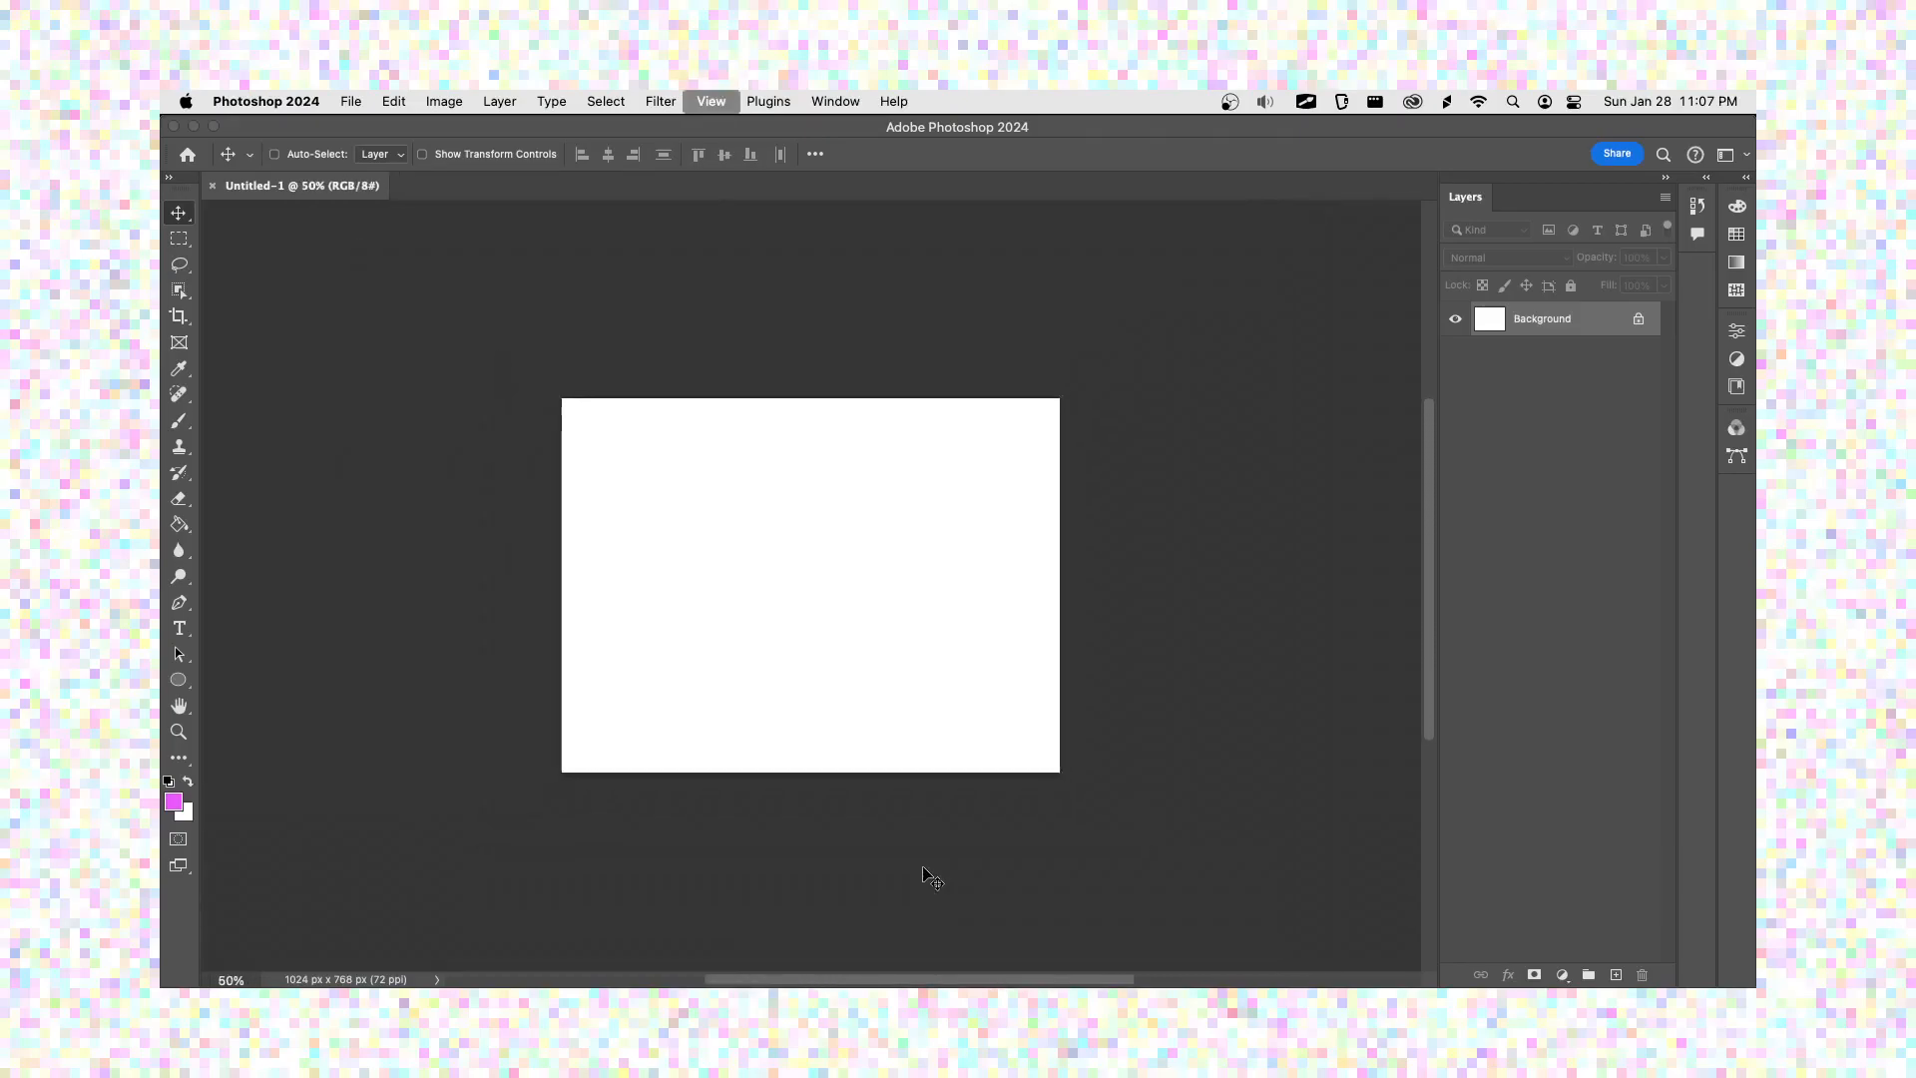
{"action": "key", "text": "super+minus"}
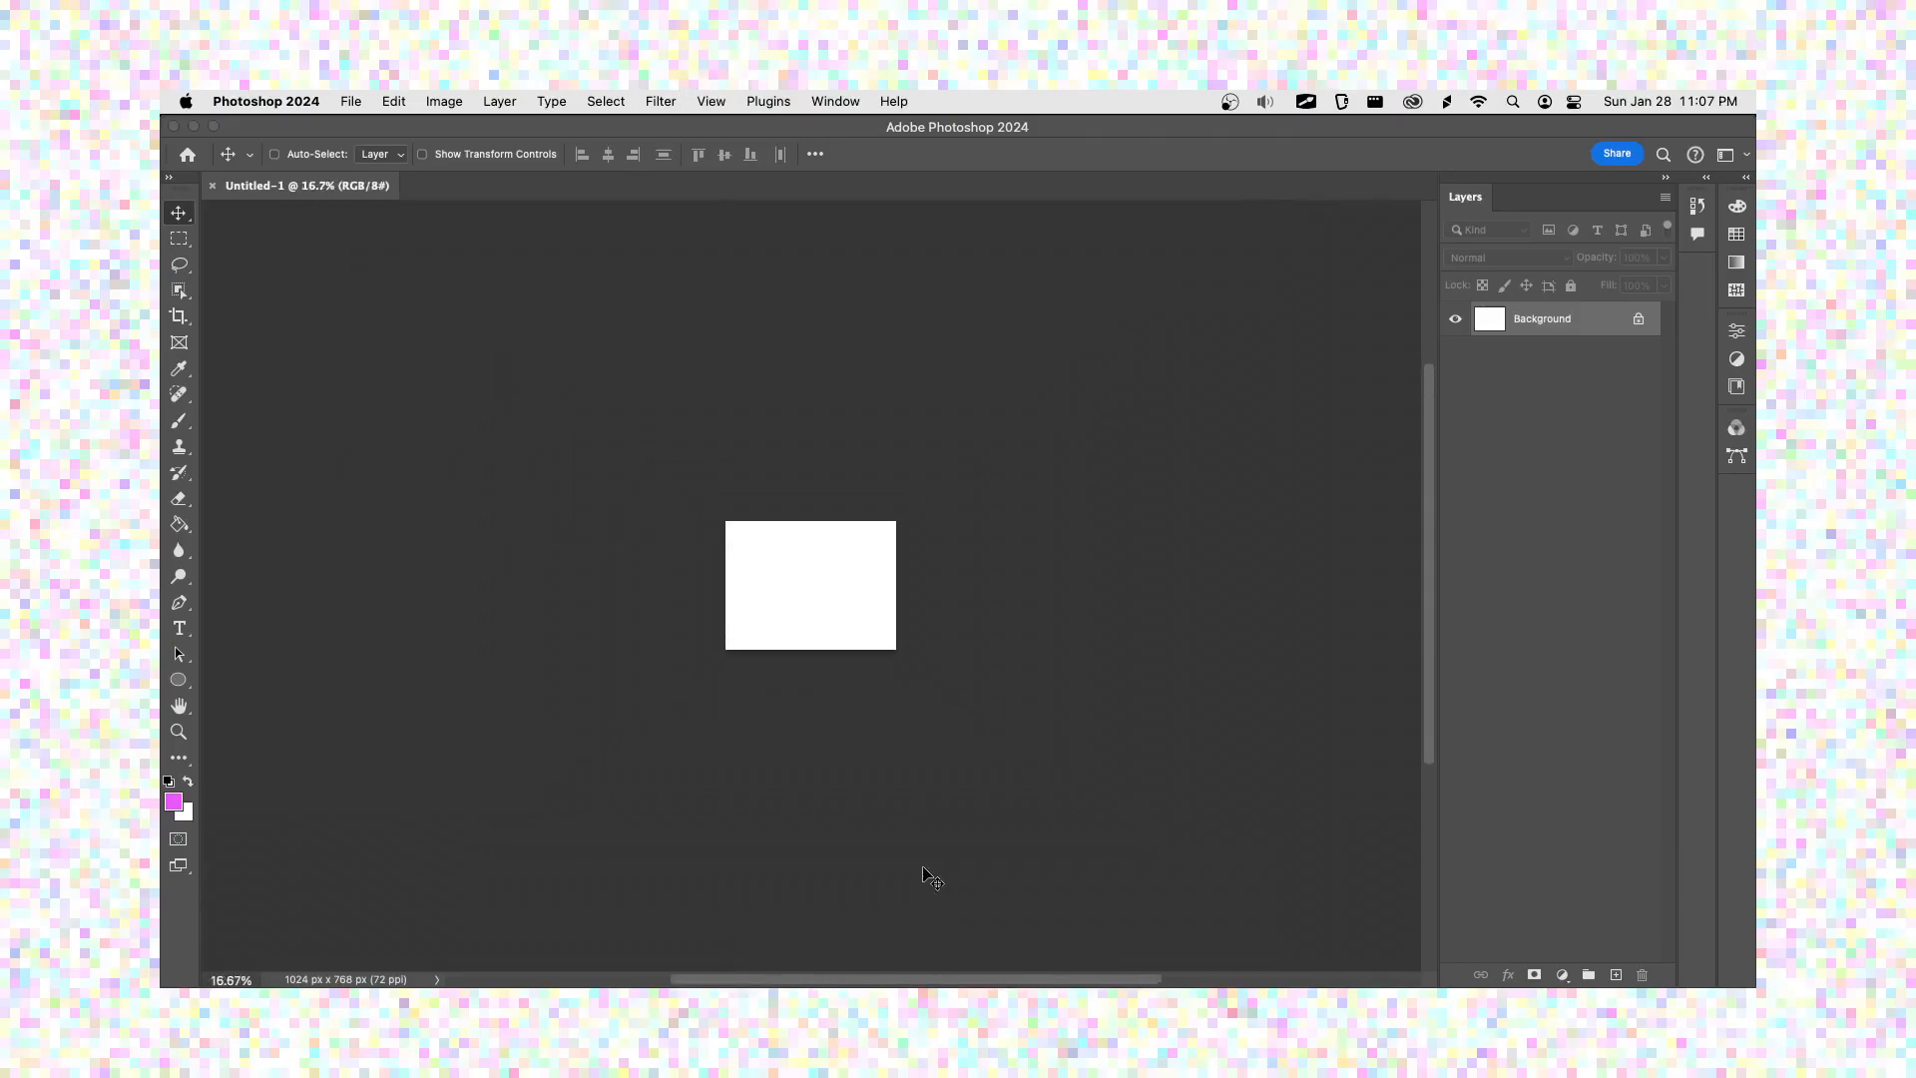
{"action": "key", "text": "super+0"}
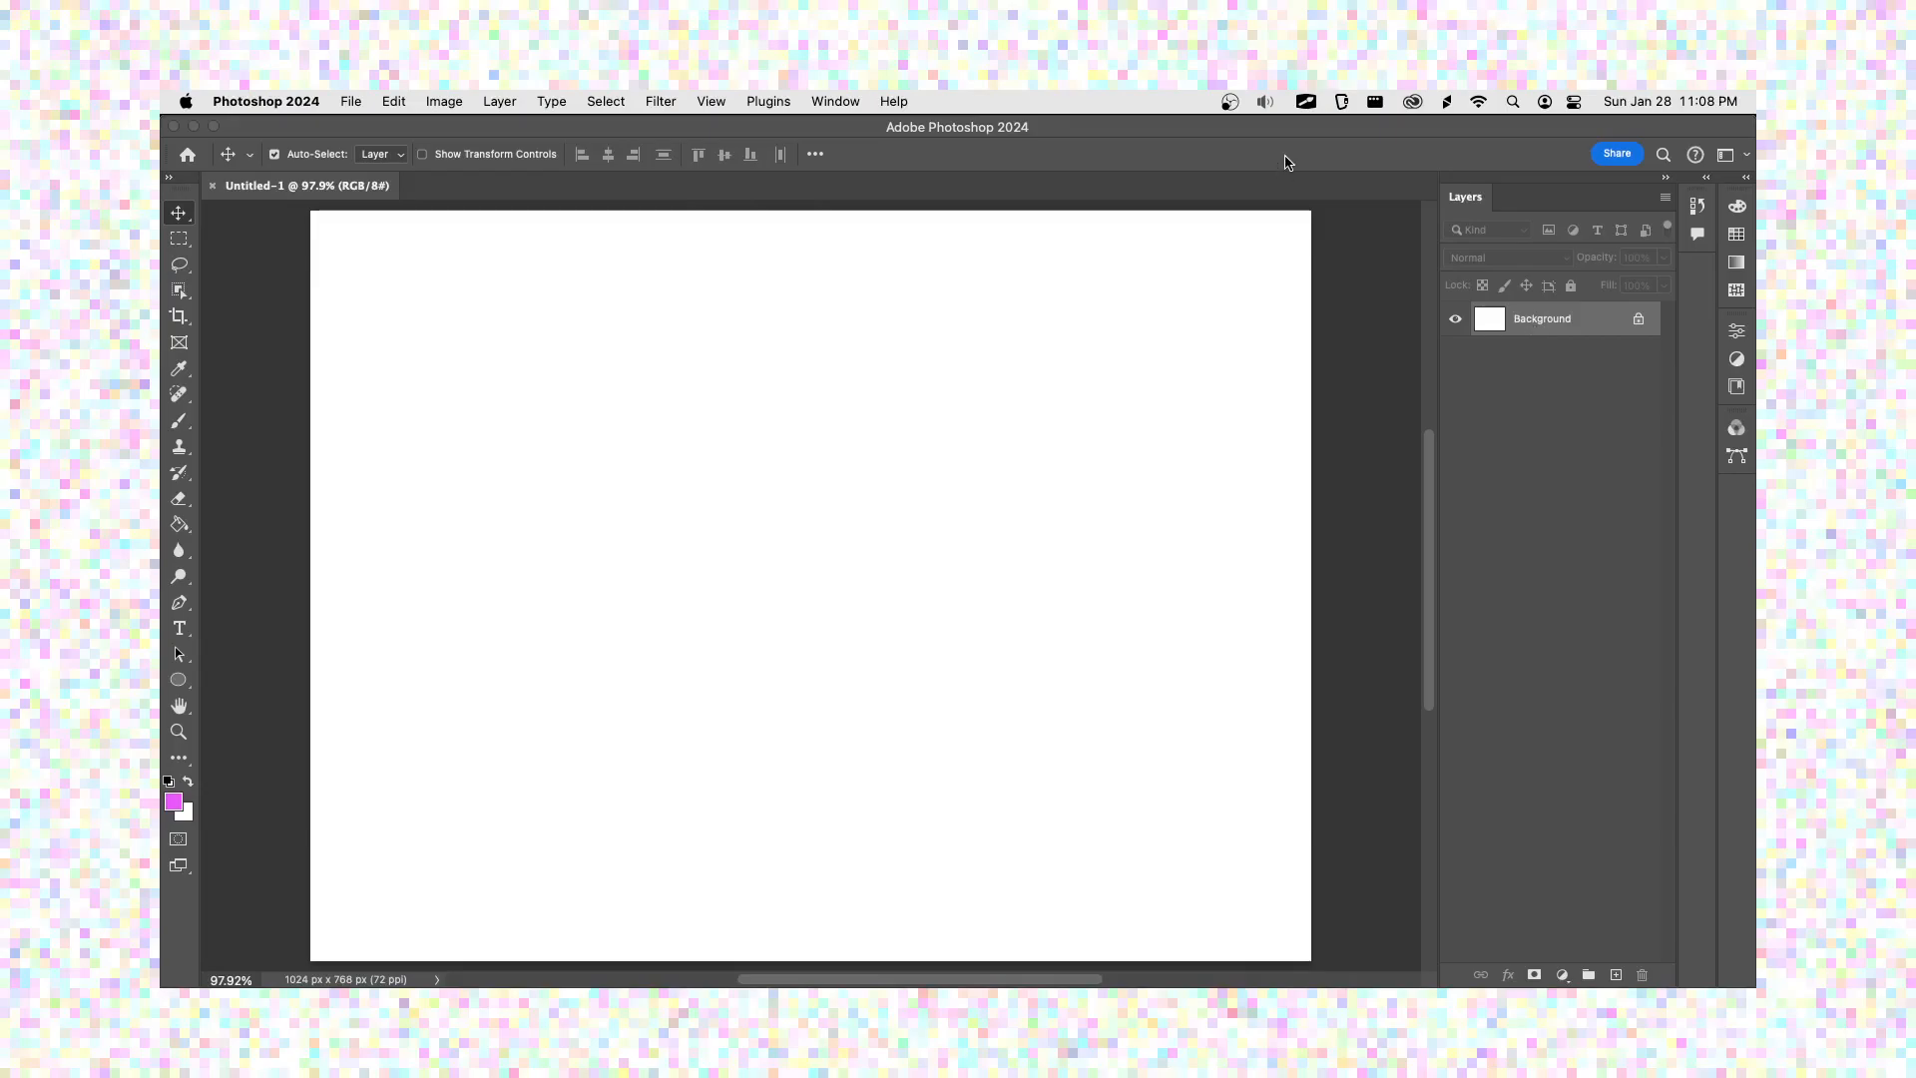
- Look at the Import Images from Device dialog and close it without importing anything
{"action": "mouse_move", "coordinate": [168, 300]}
{"action": "left_click", "coordinate": [344, 102]}
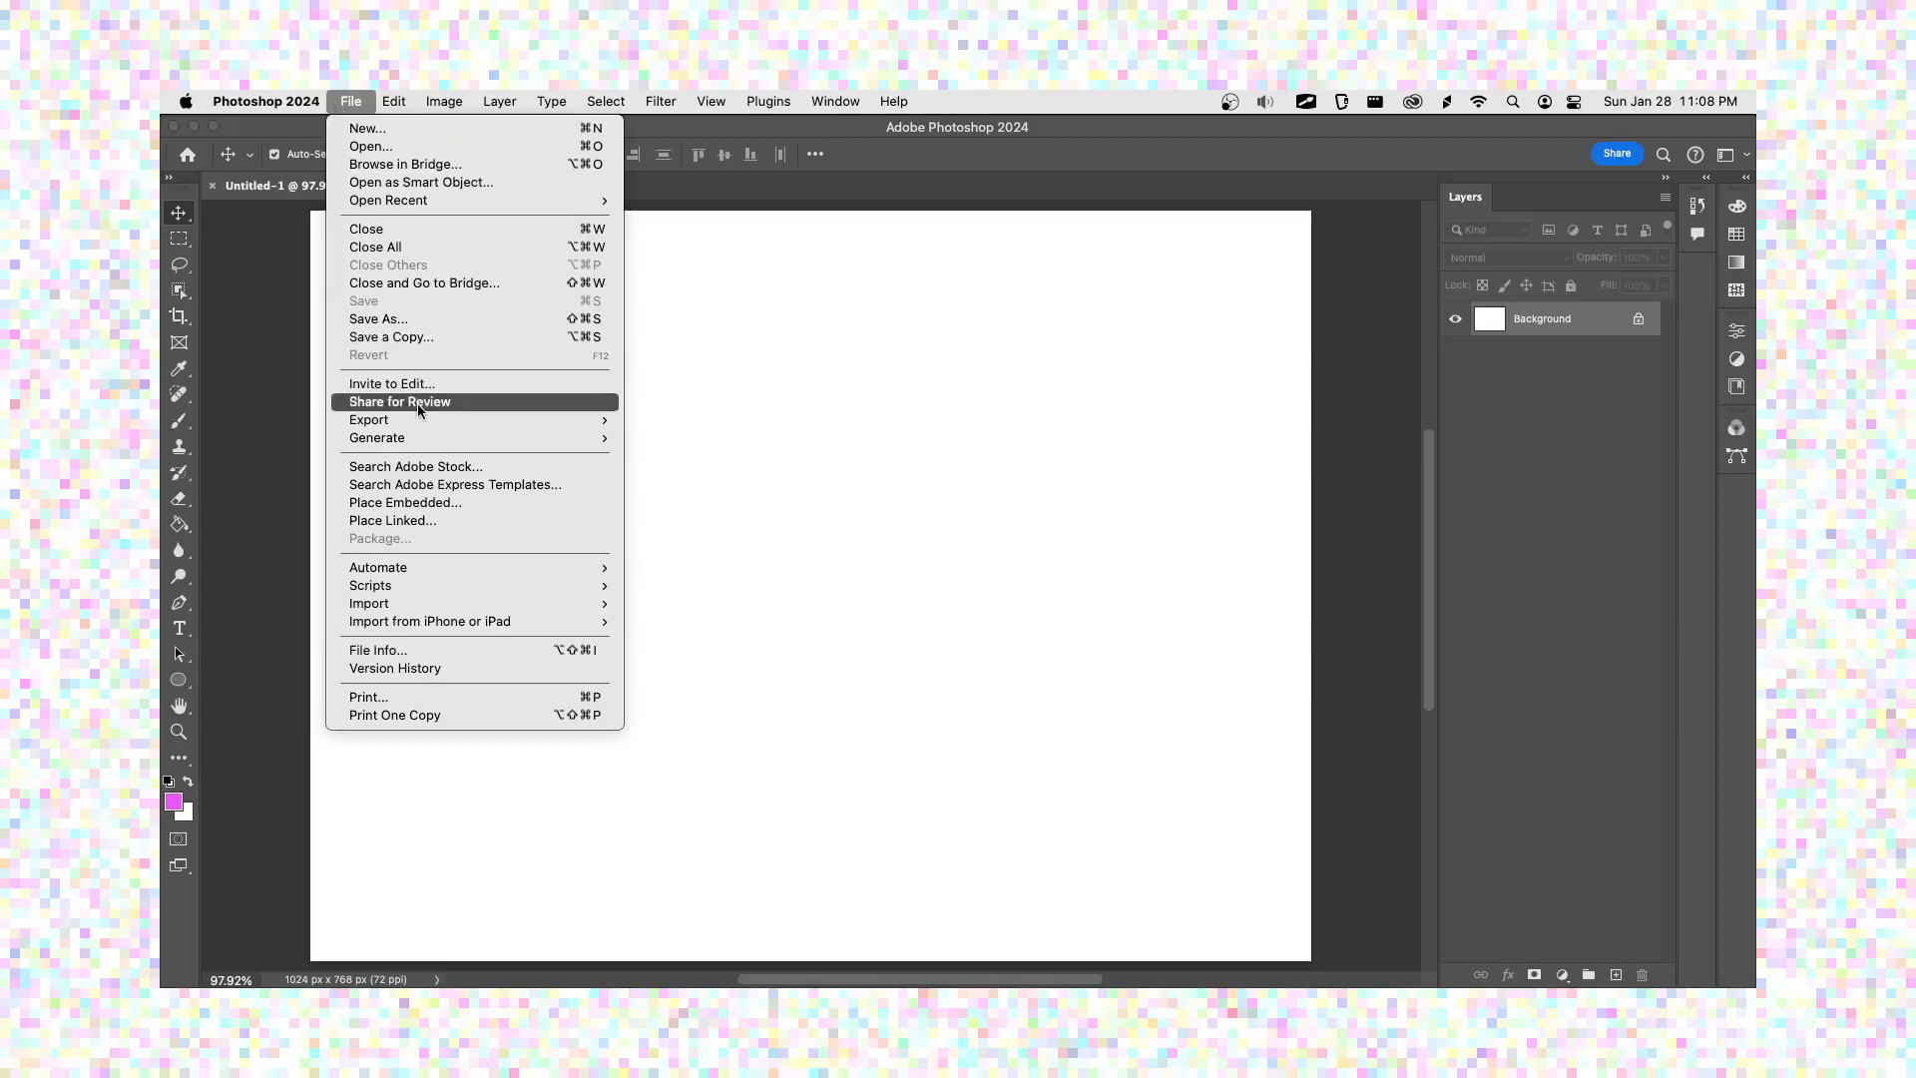
{"action": "mouse_move", "coordinate": [439, 613]}
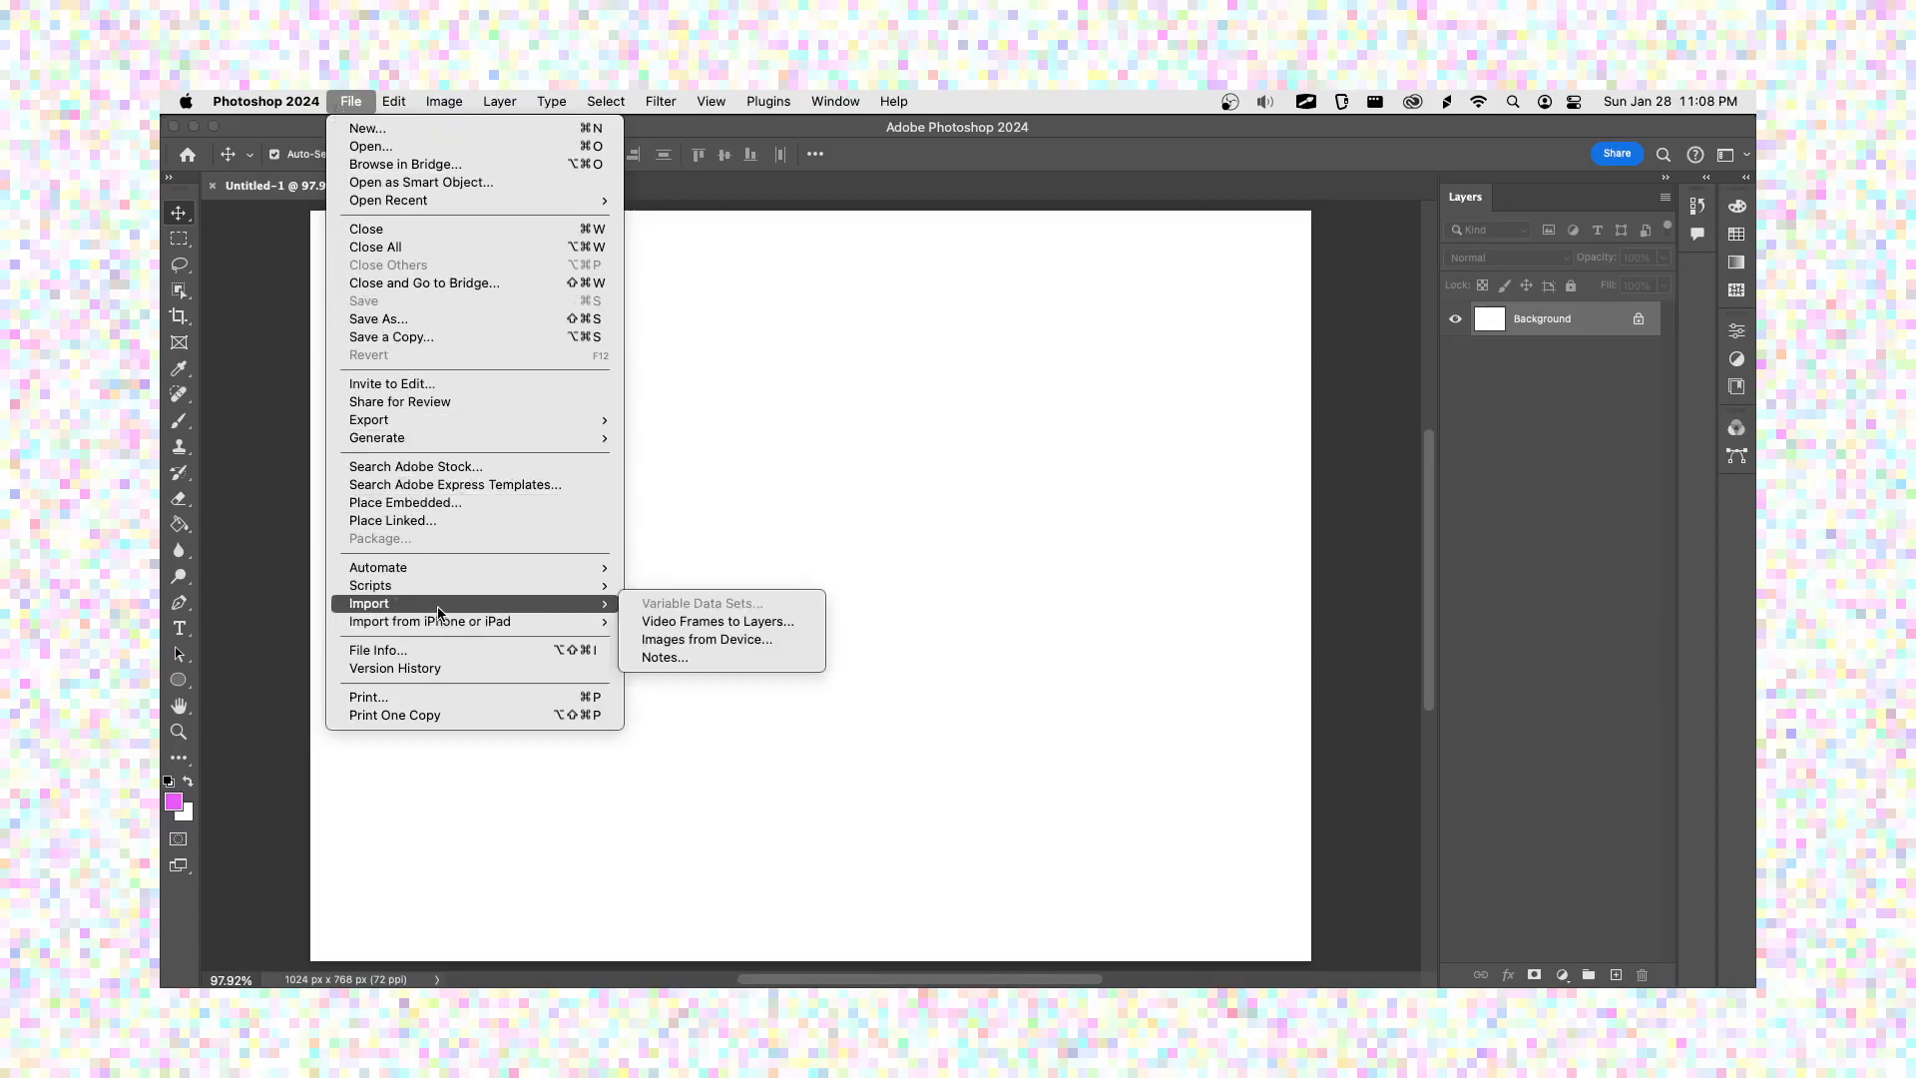
{"action": "left_click", "coordinate": [679, 639]}
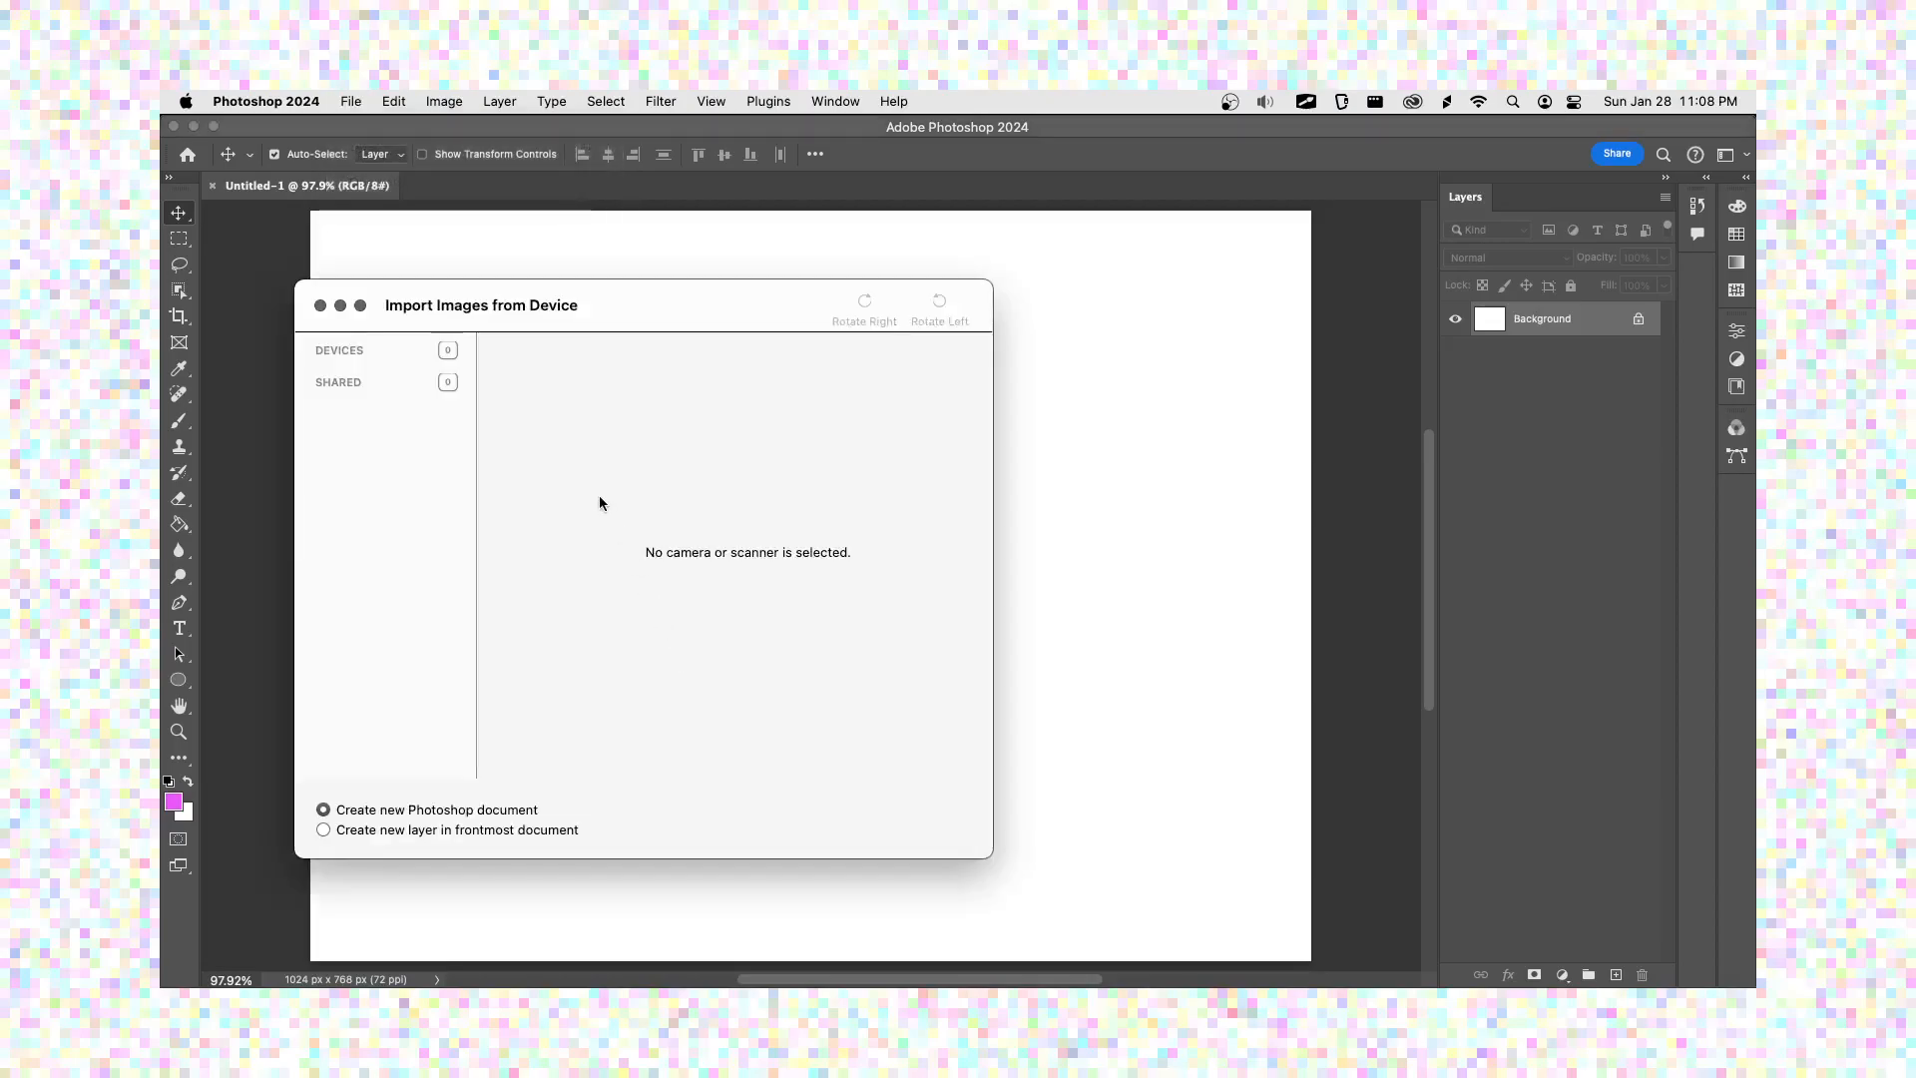
{"action": "left_click", "coordinate": [319, 304]}
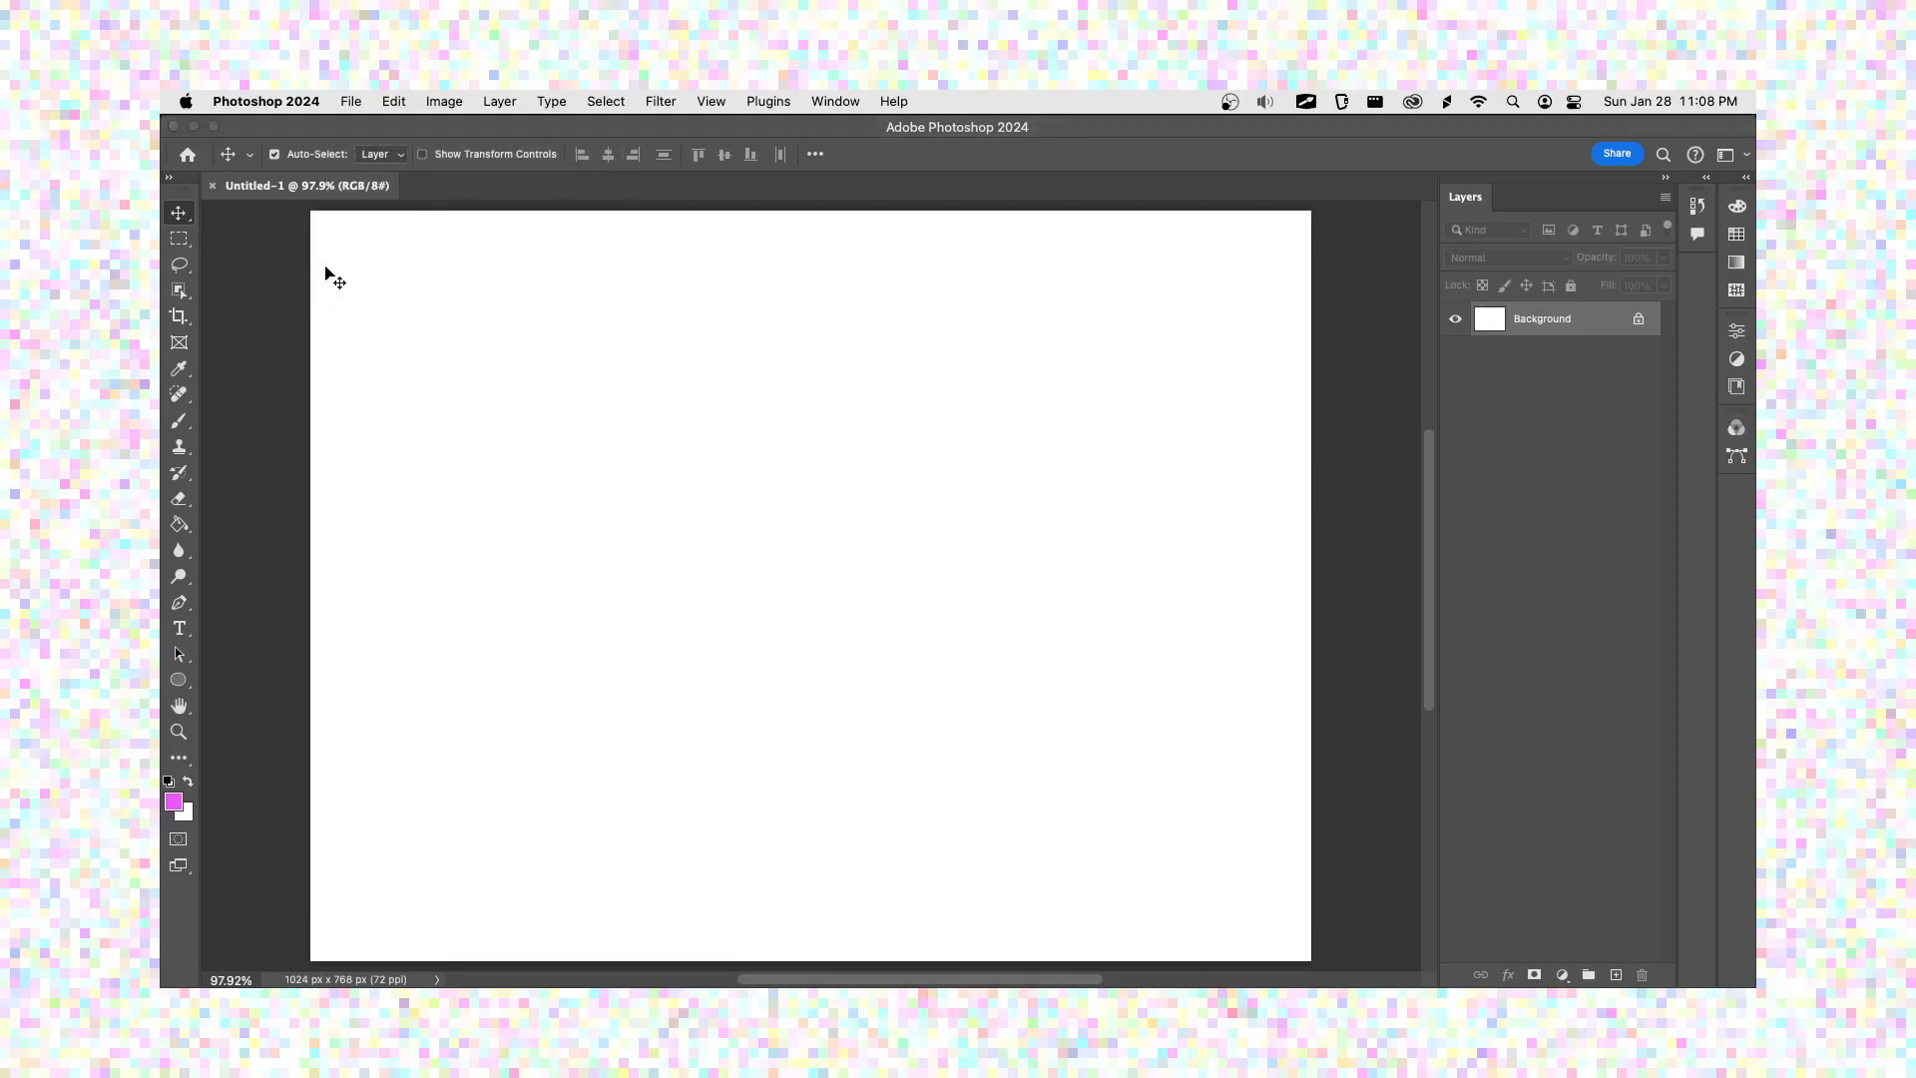
{"action": "left_click", "coordinate": [350, 102]}
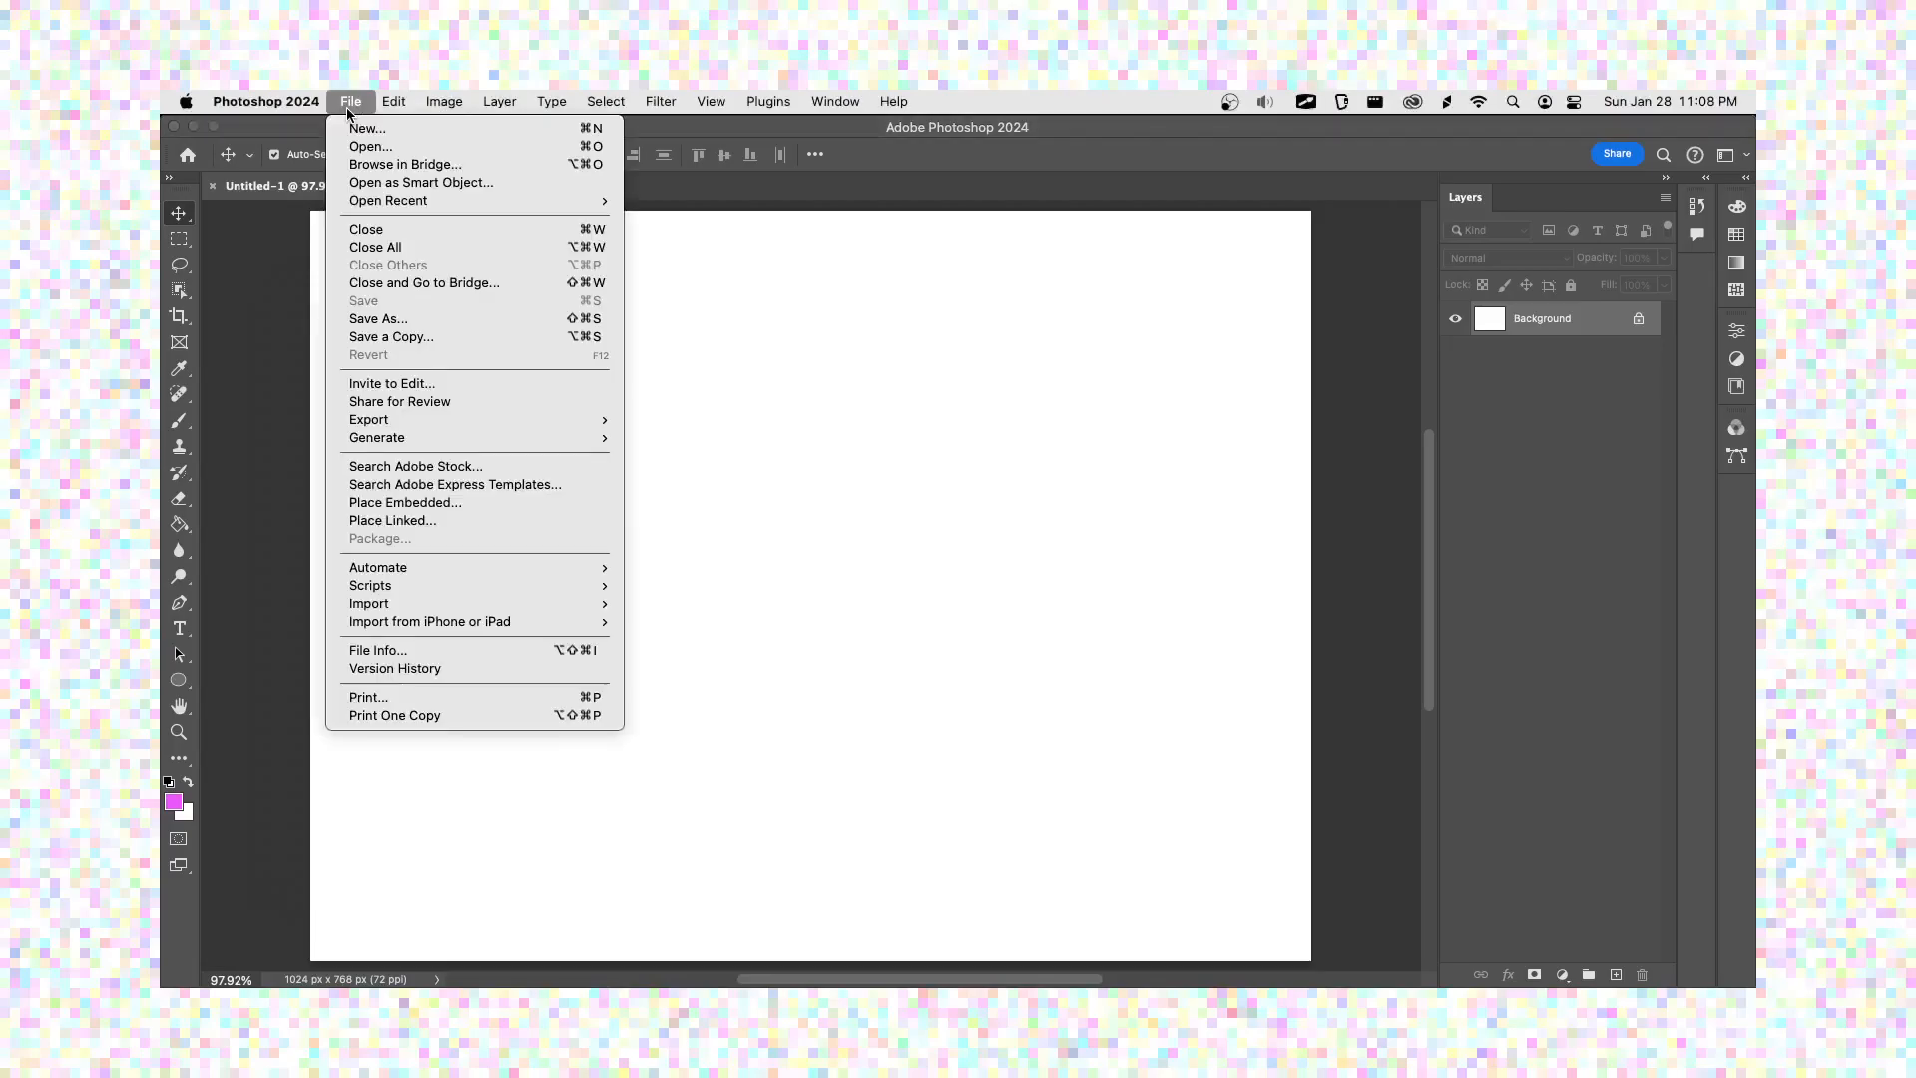
{"action": "mouse_move", "coordinate": [431, 623]}
{"action": "left_click", "coordinate": [895, 101]}
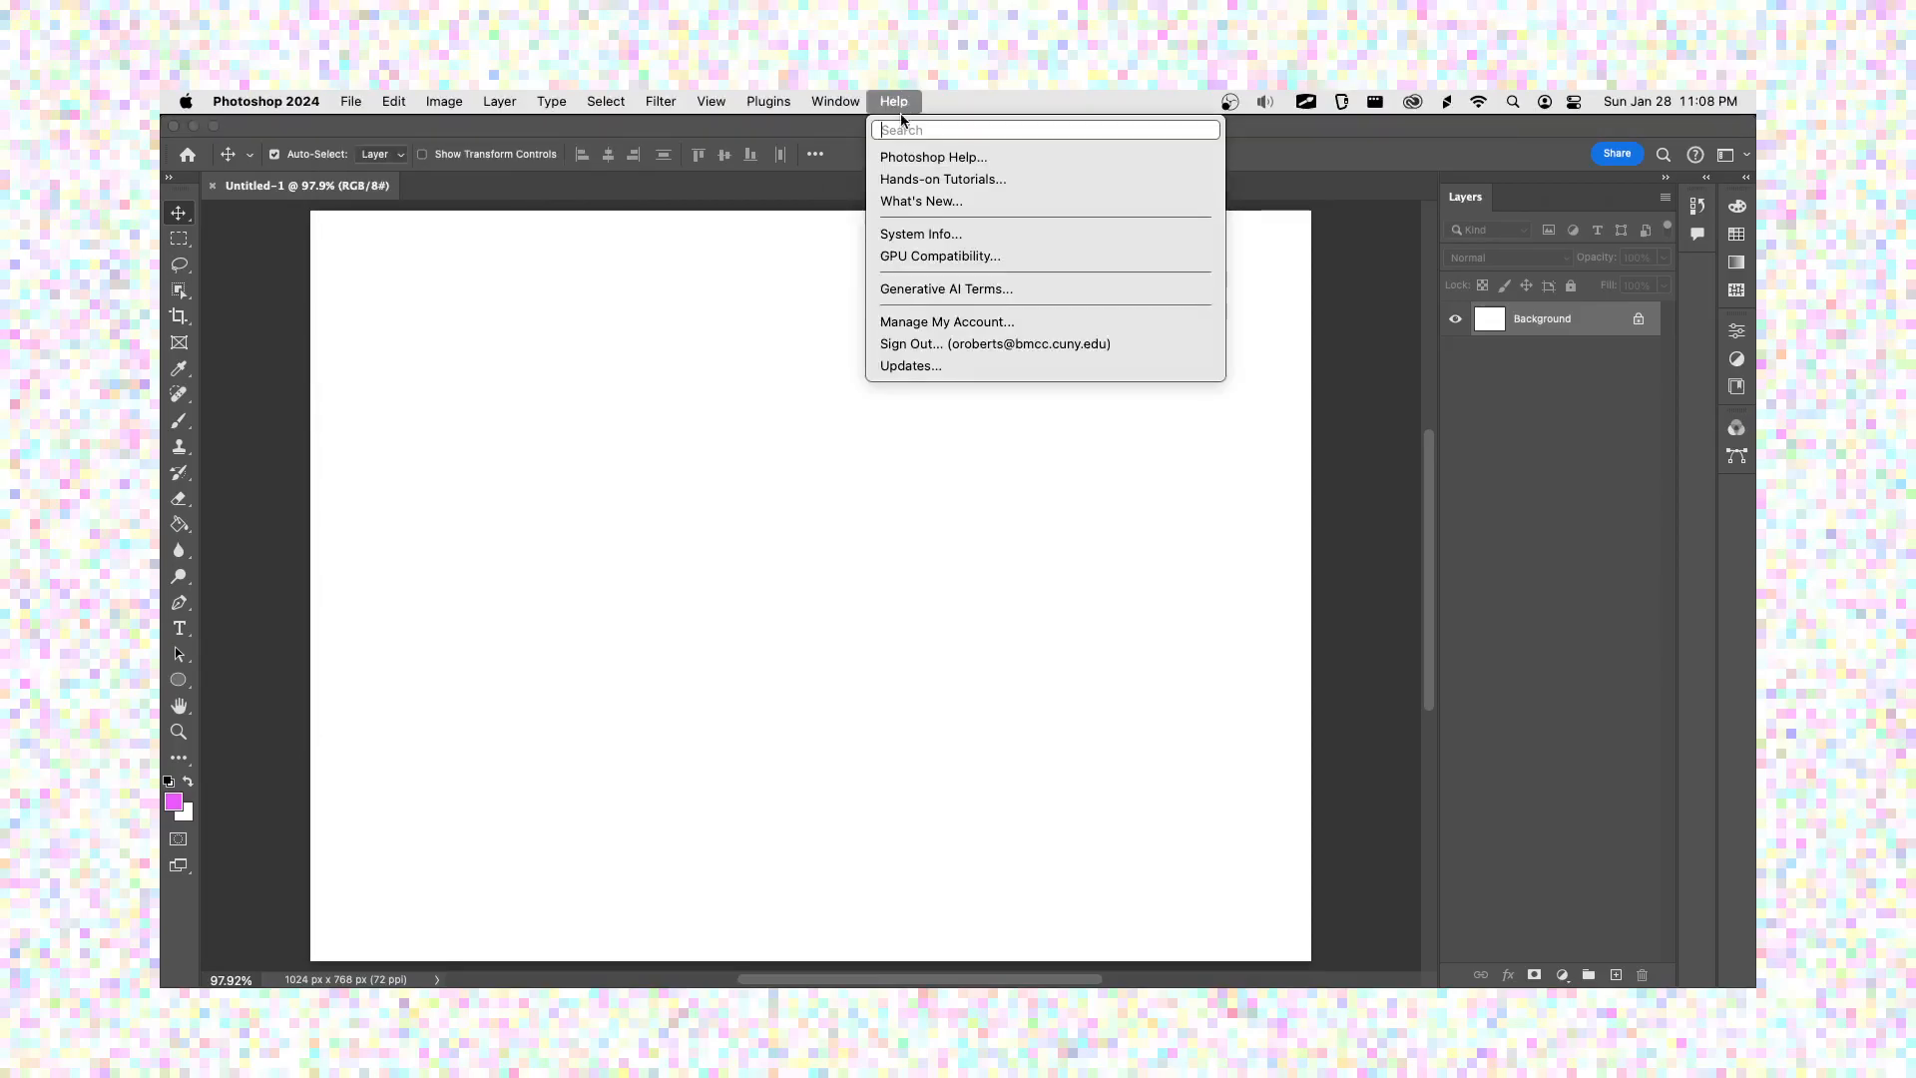
{"action": "left_click", "coordinate": [896, 97]}
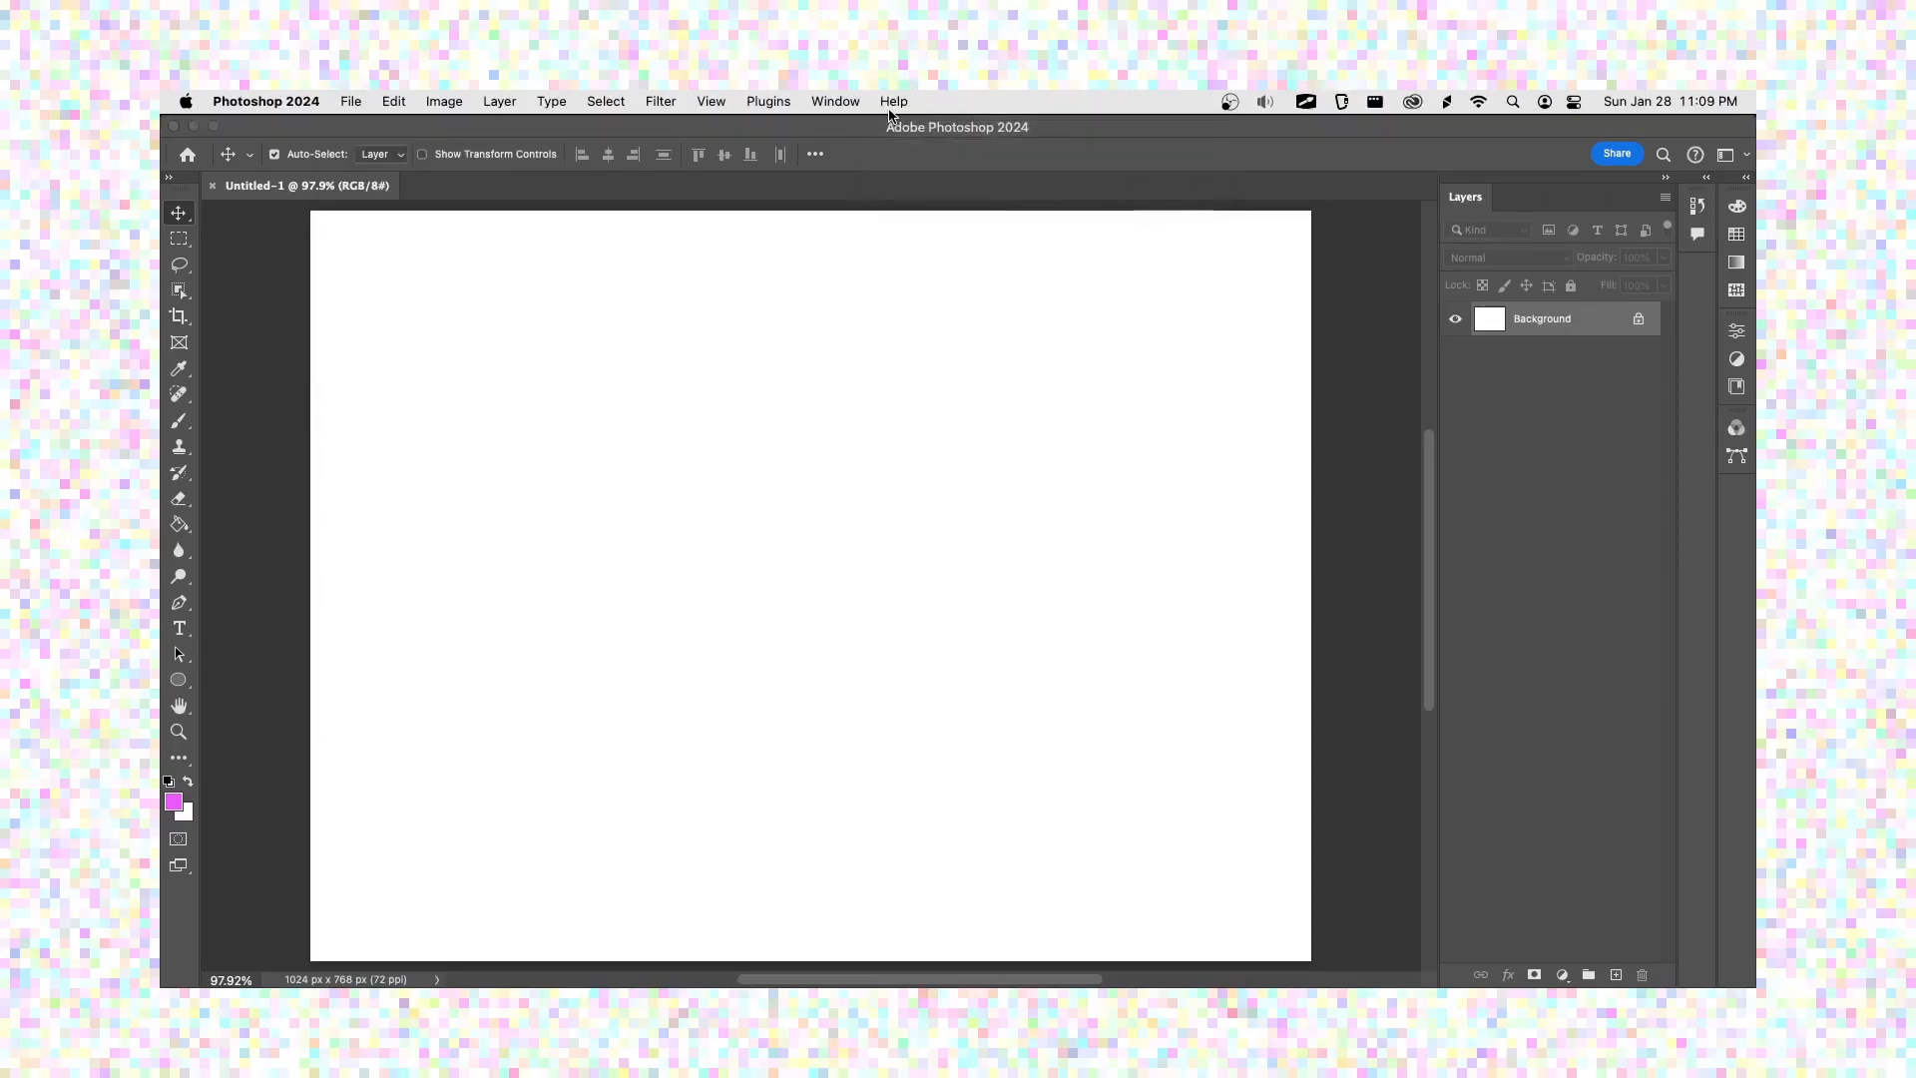
- Search the program's commands for "image", and replace the query with "import image"
{"action": "left_click", "coordinate": [893, 104]}
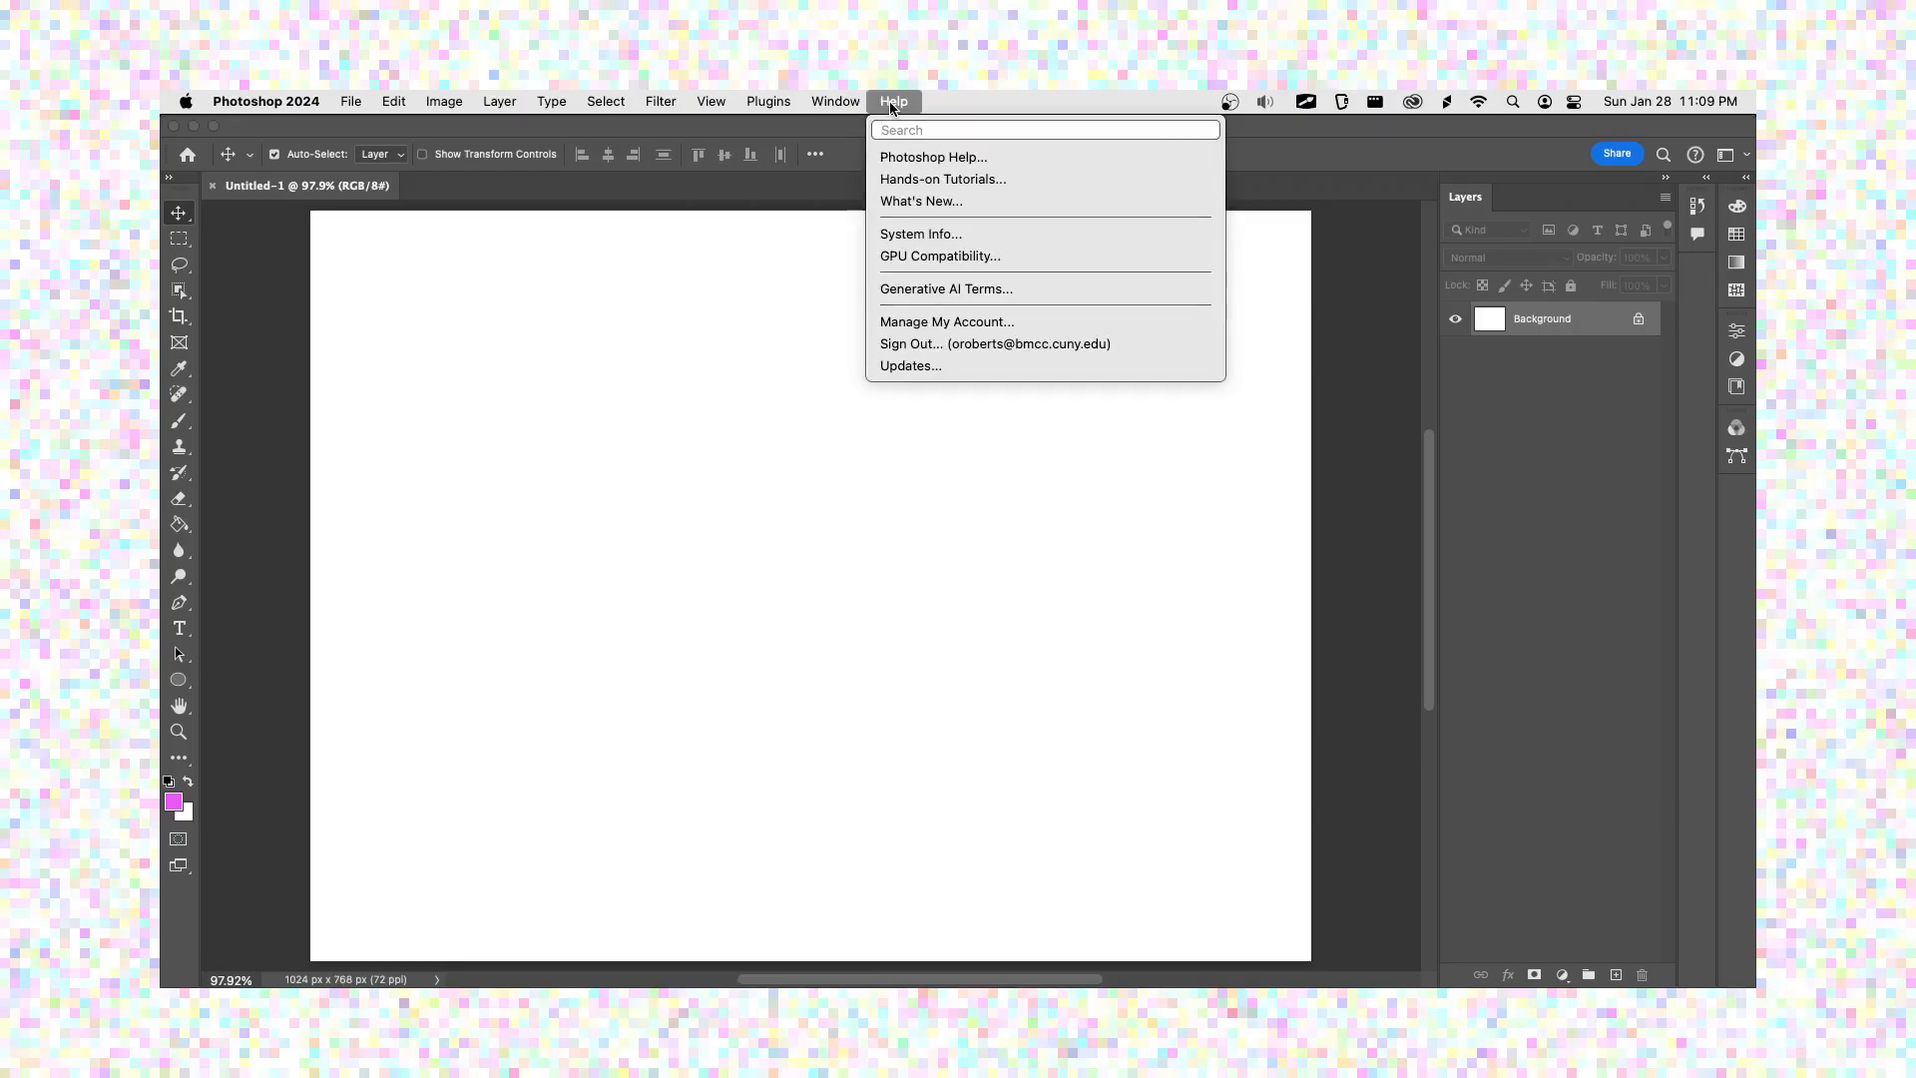
{"action": "type", "text": "image"}
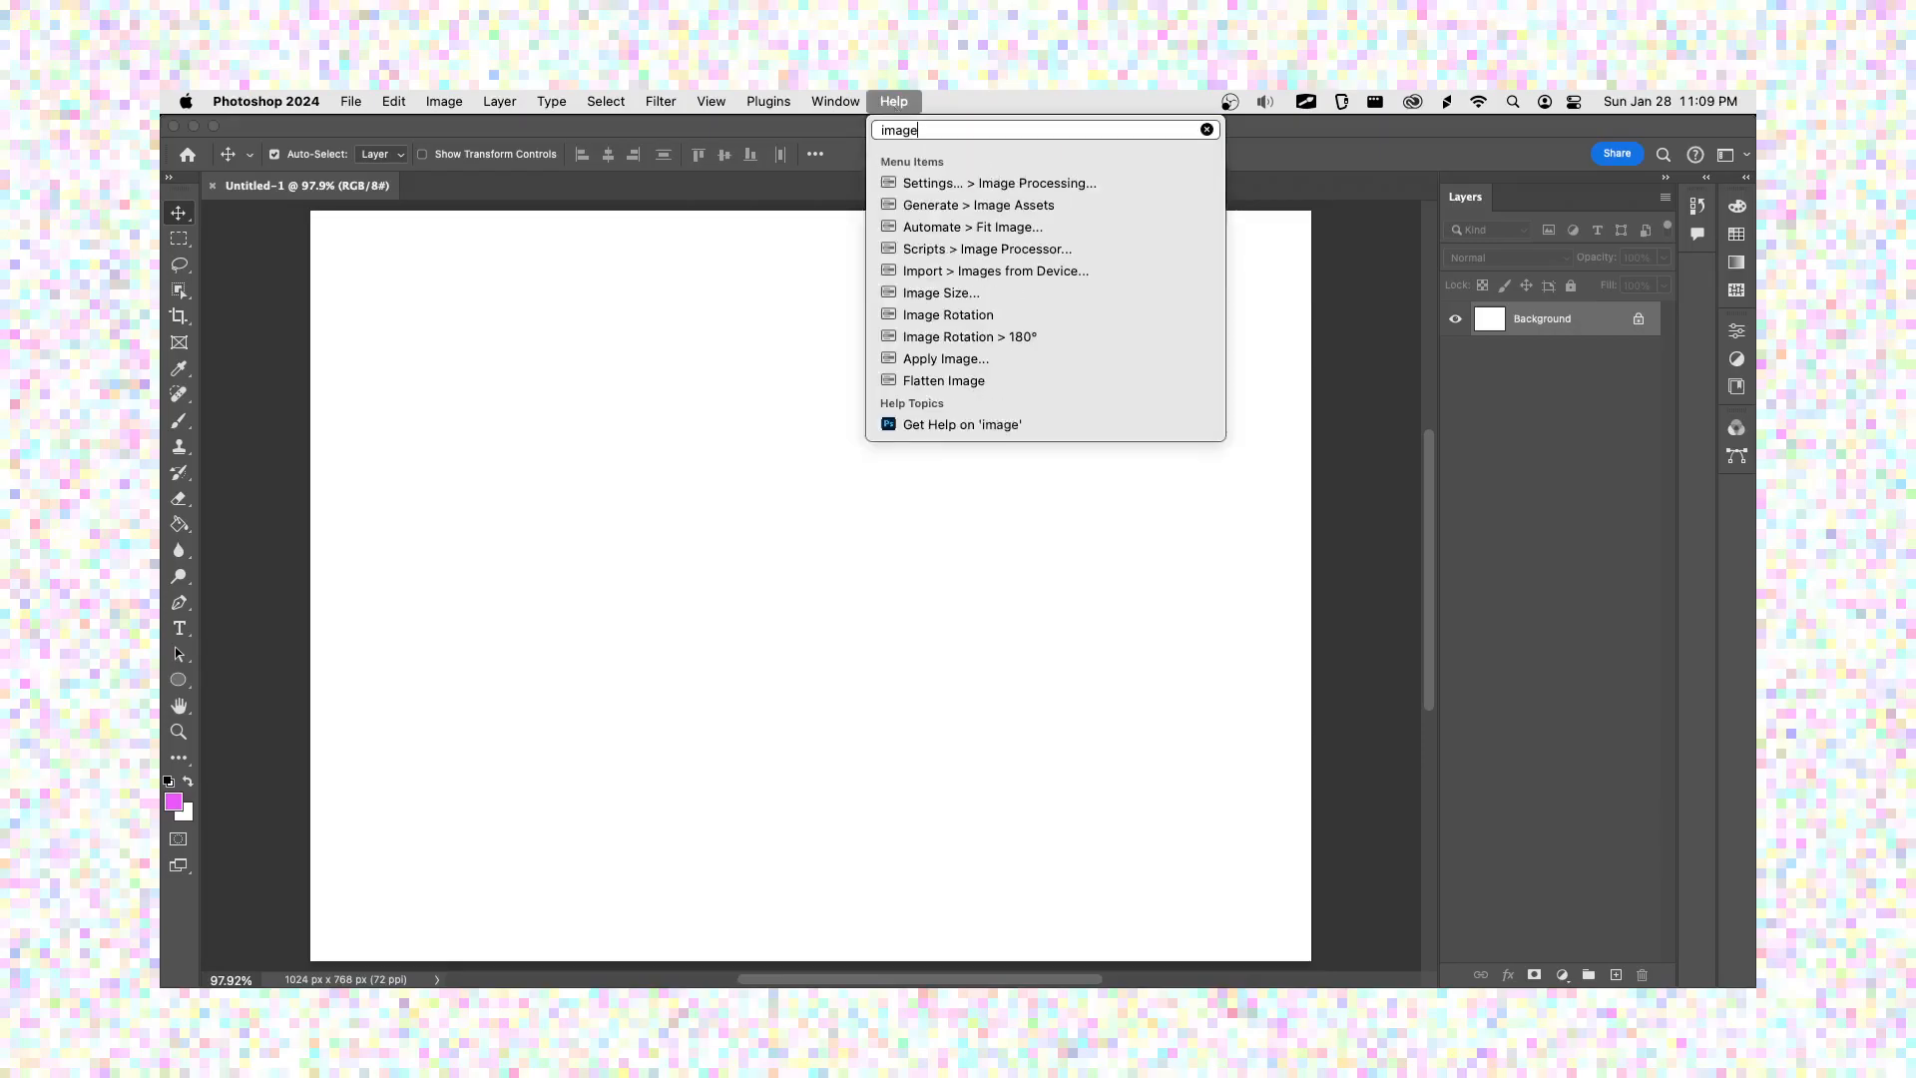
{"action": "key", "text": "BackSpace"}
{"action": "key", "text": "BackSpace"}
{"action": "key", "text": "BackSpace"}
{"action": "key", "text": "BackSpace"}
{"action": "type", "text": "i"}
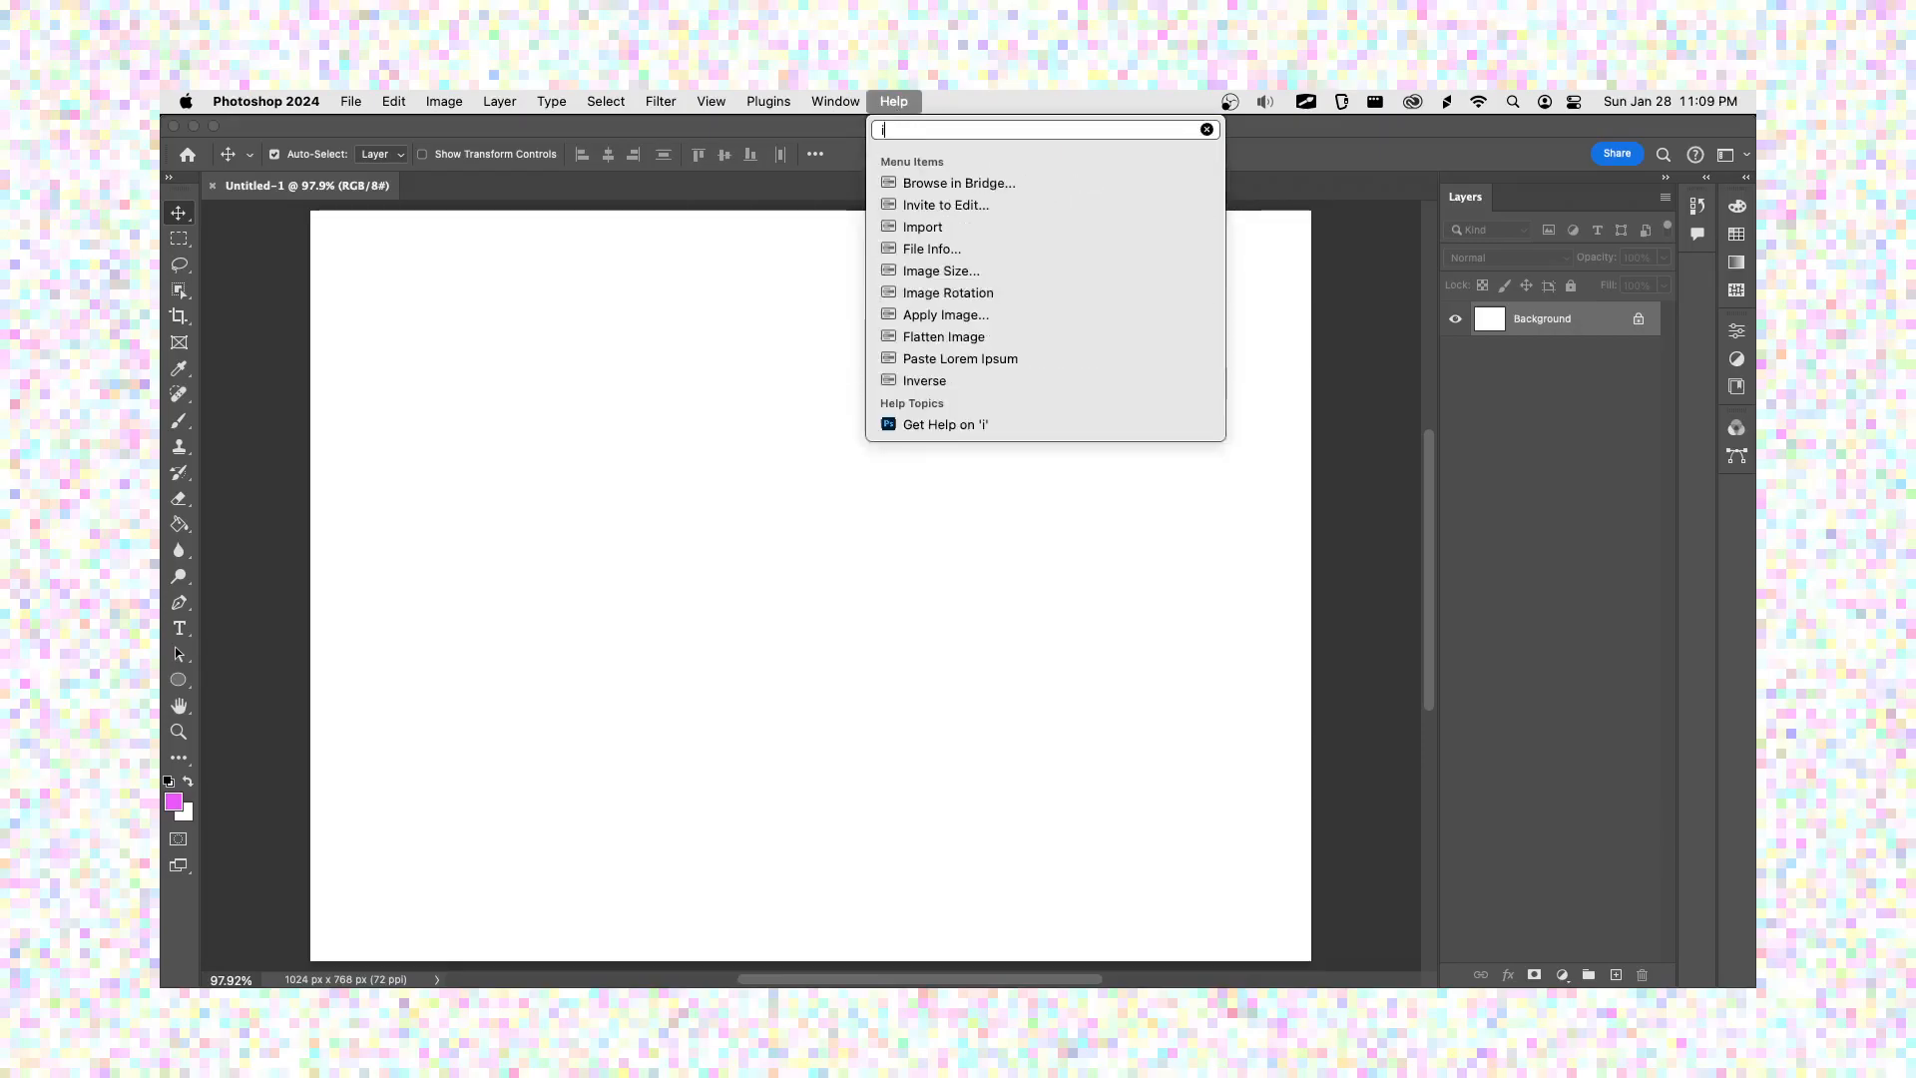
{"action": "type", "text": "mport i"}
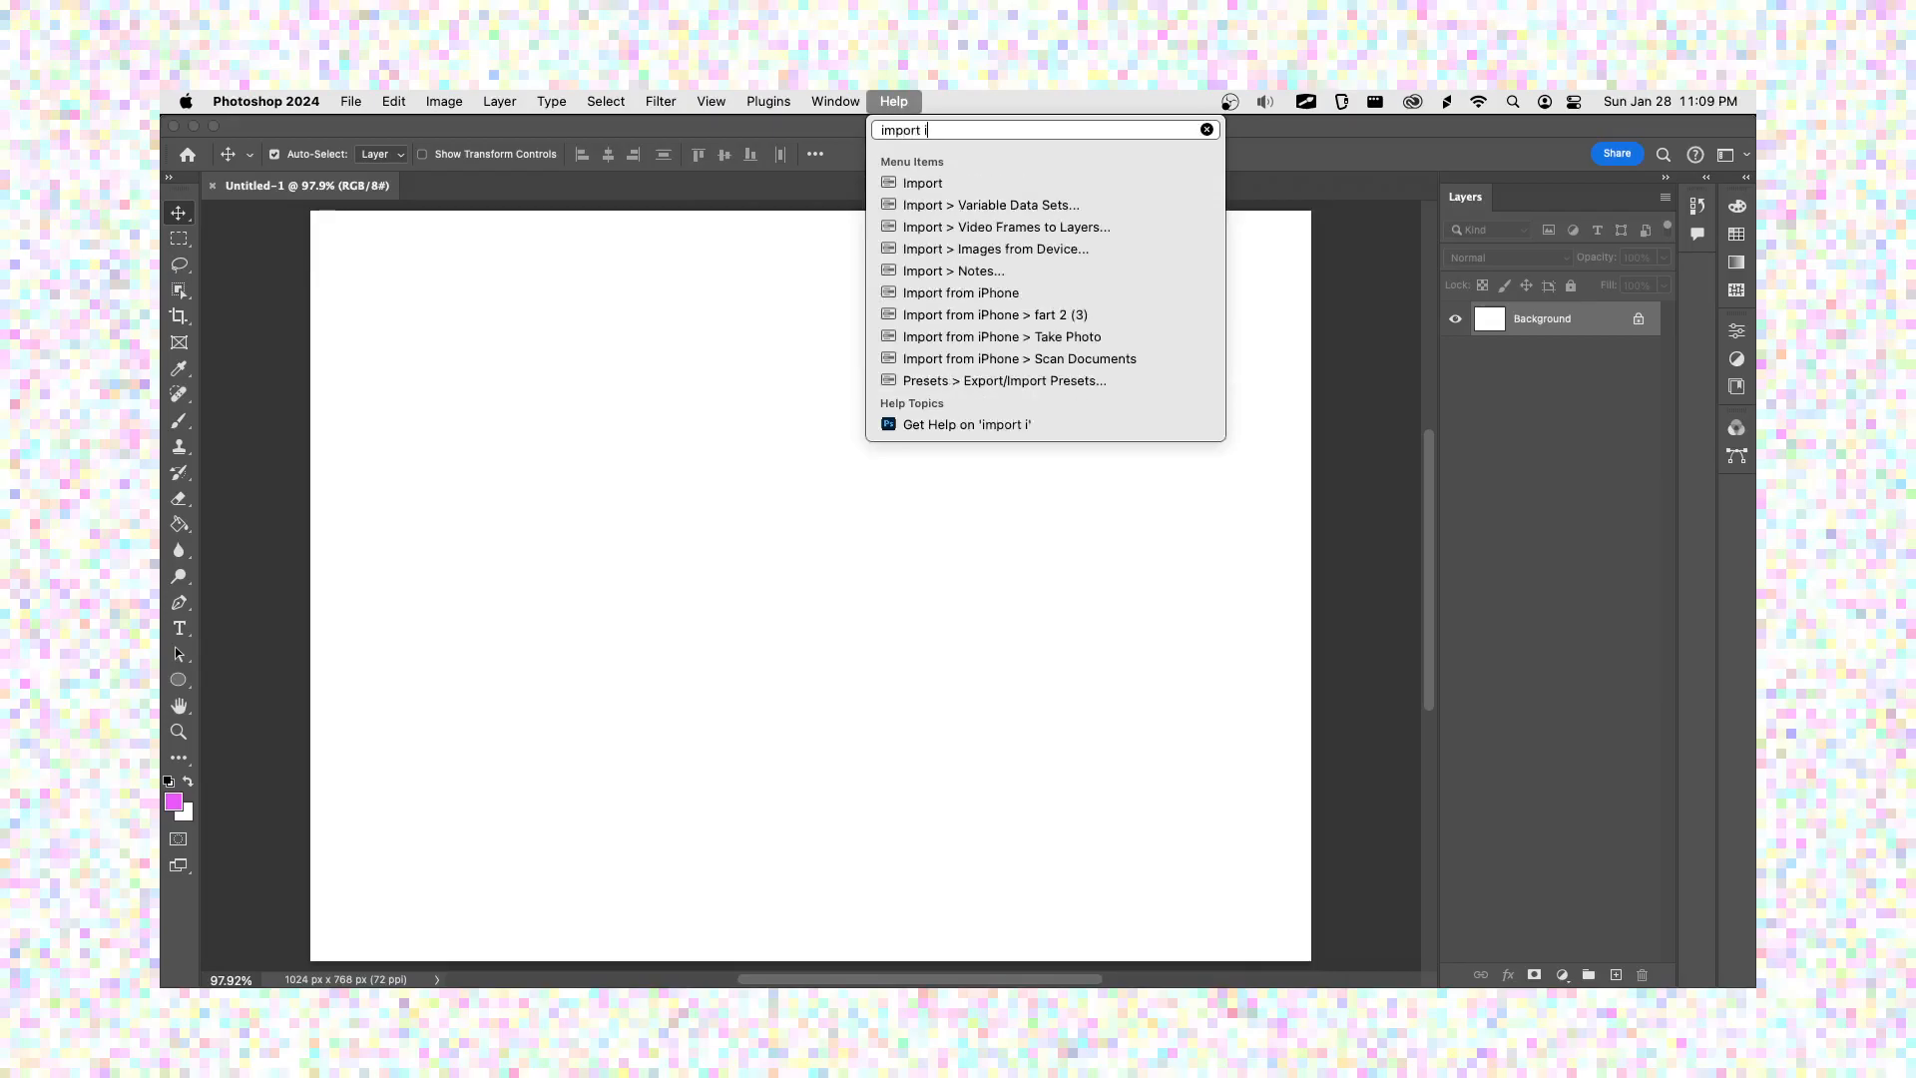
{"action": "type", "text": "mage"}
- Launch Images from Device from the command search results and close its import dialog
{"action": "key", "text": "Down"}
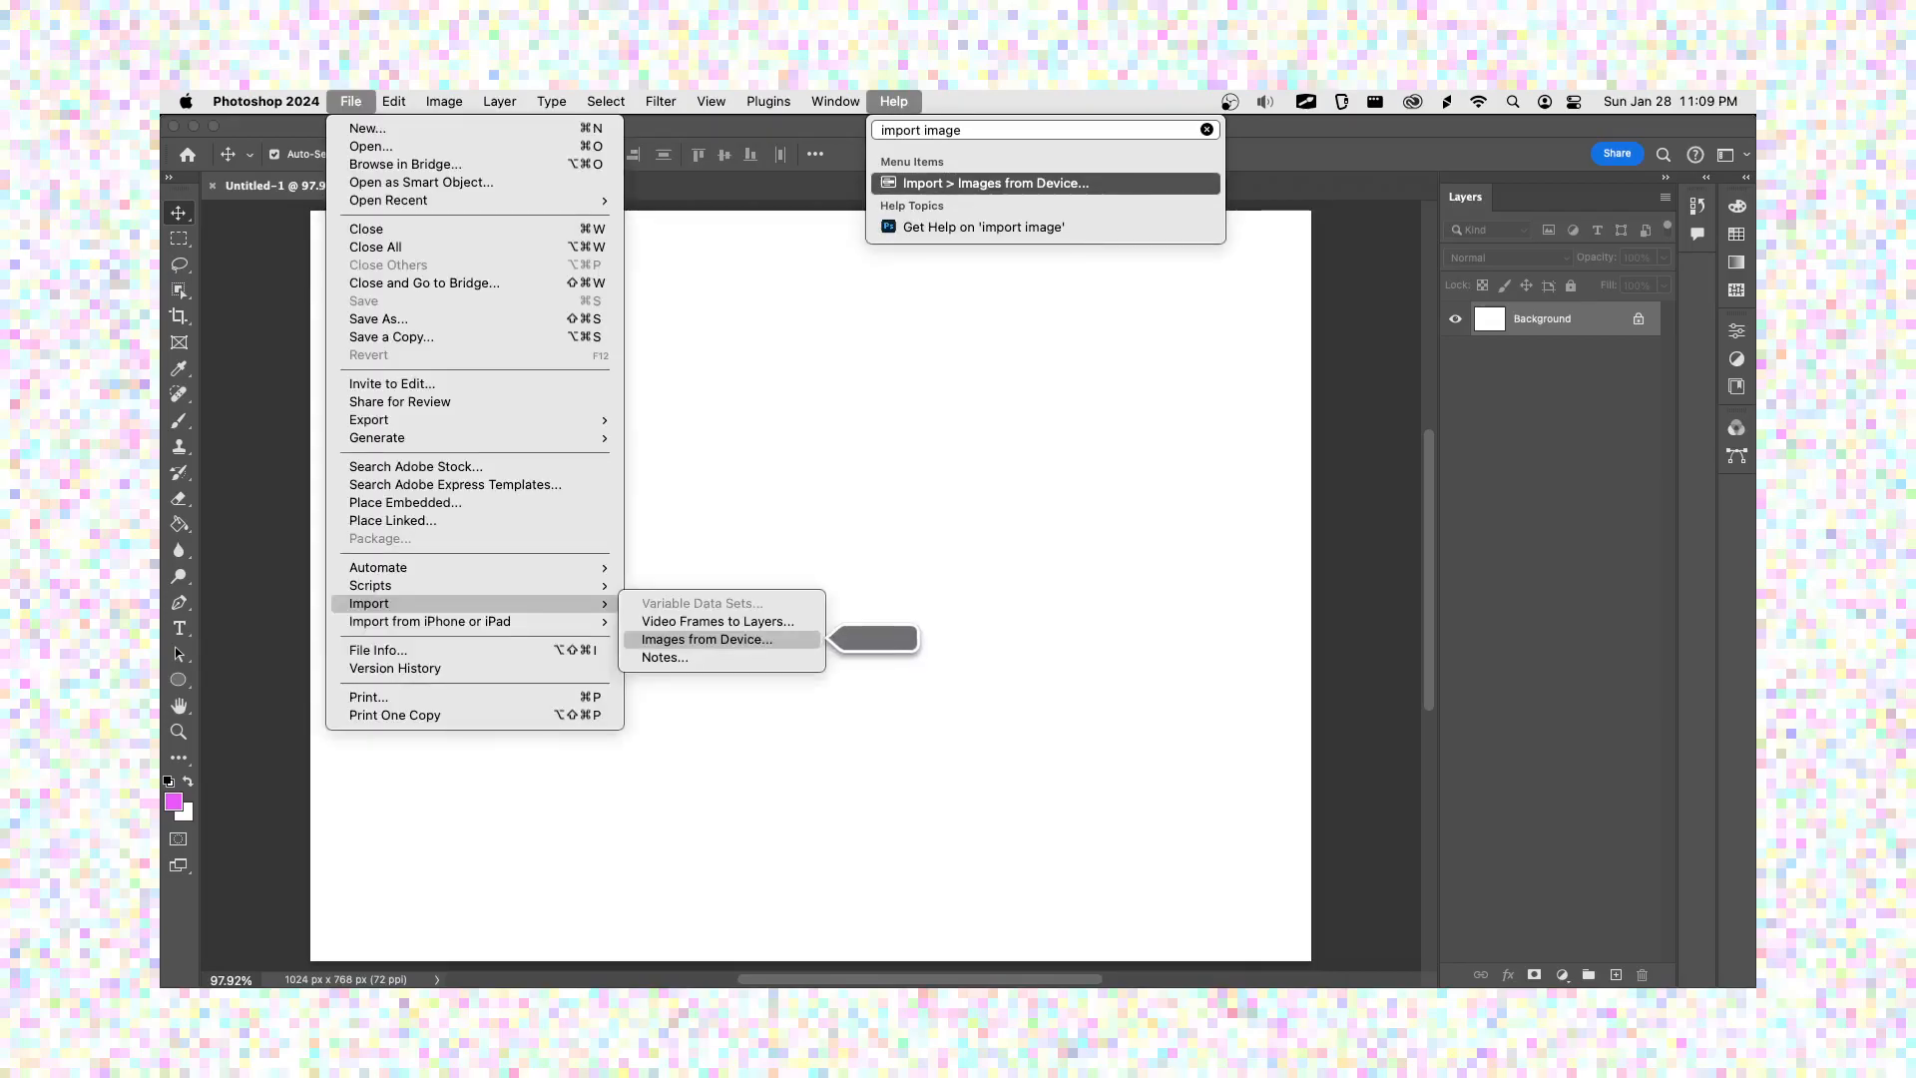
{"action": "key", "text": "Return"}
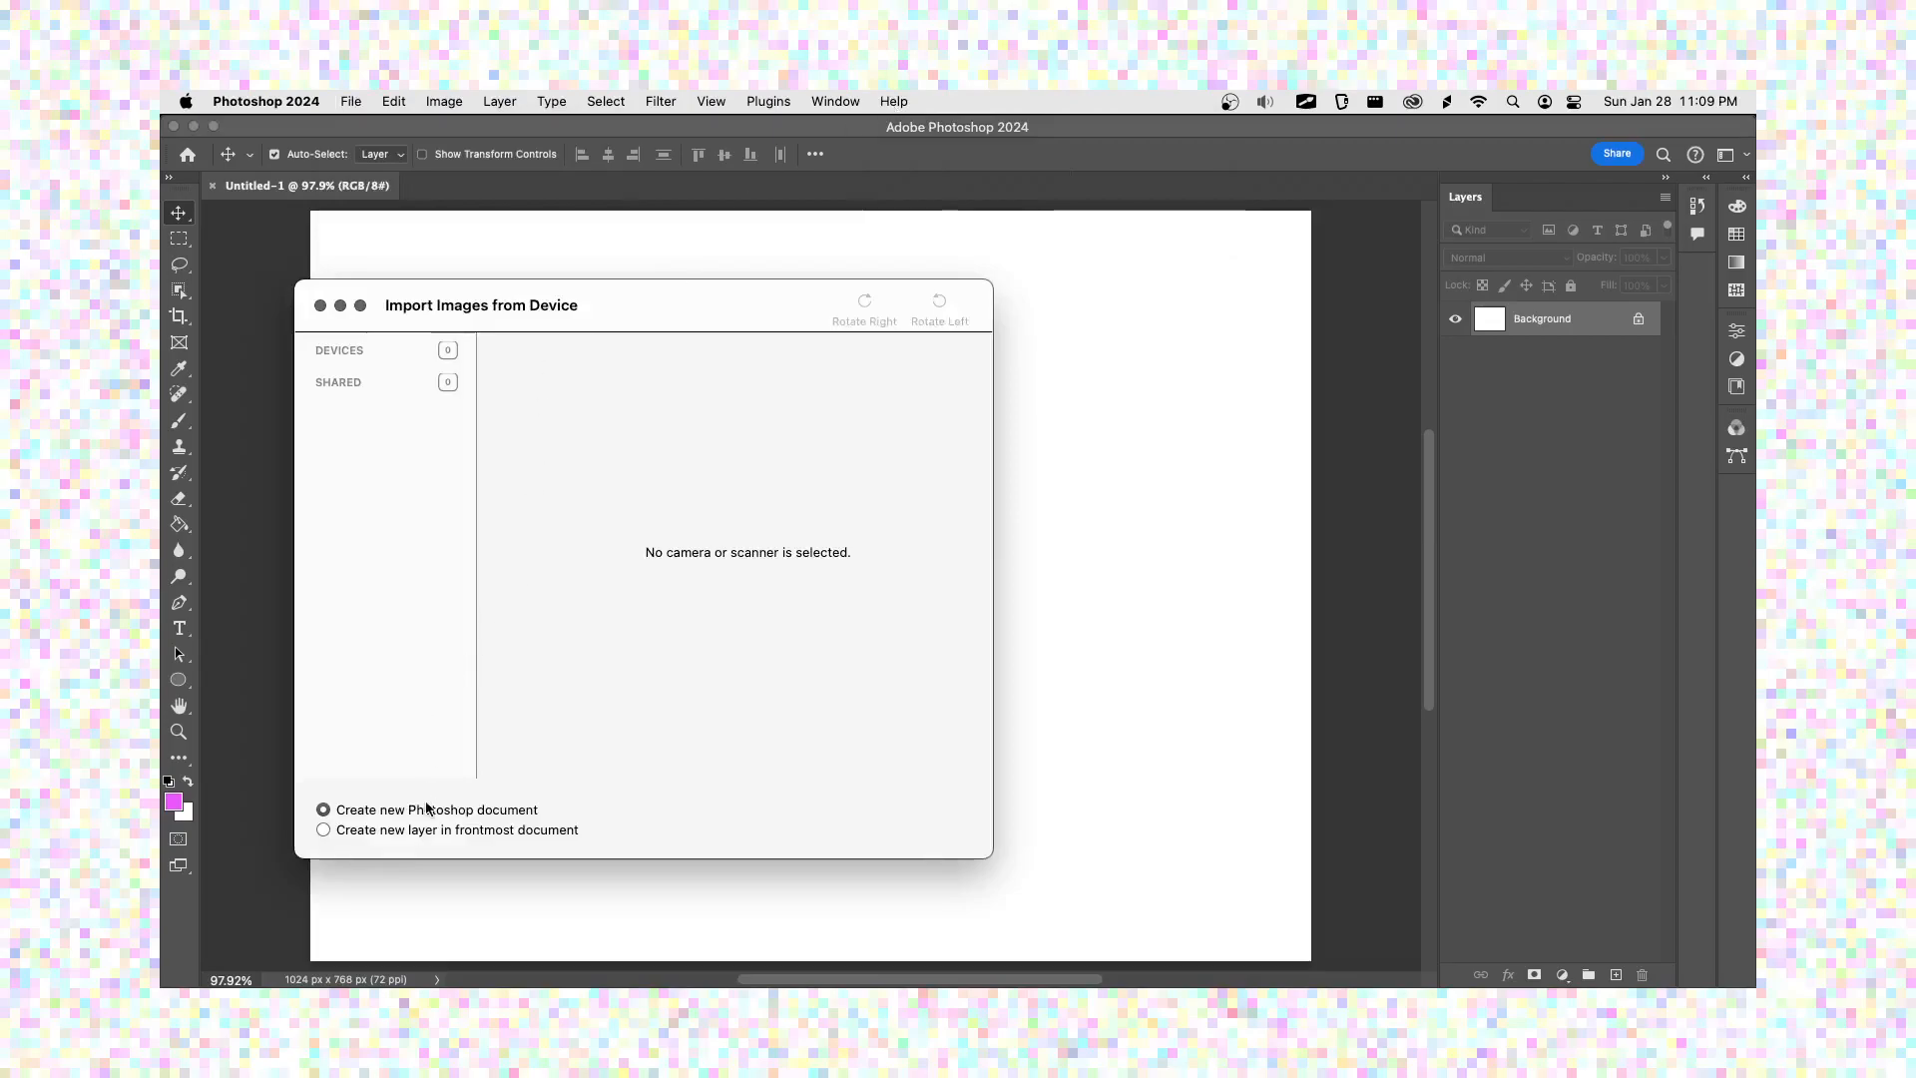
{"action": "left_click", "coordinate": [320, 305]}
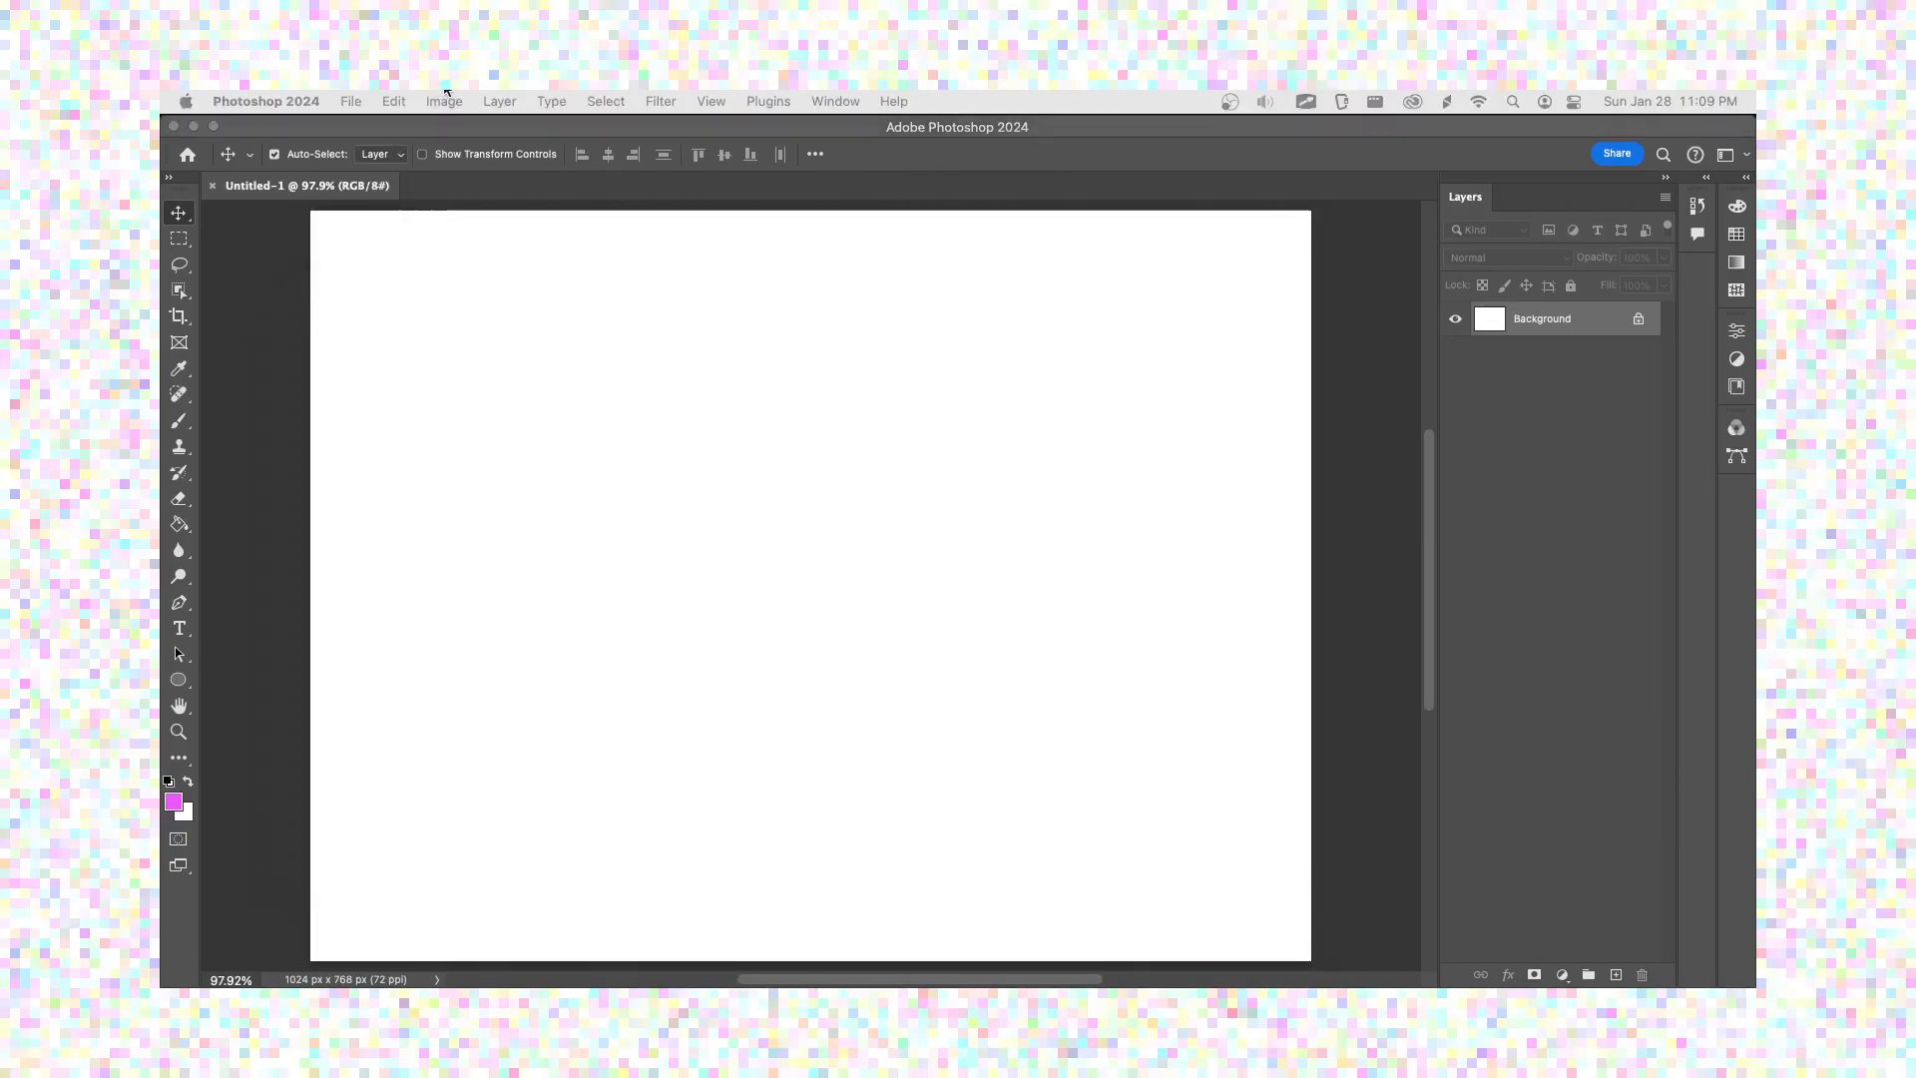
- Search the program's commands for "import" and examine where Images from Device and the other import commands are located
{"action": "left_click", "coordinate": [443, 99]}
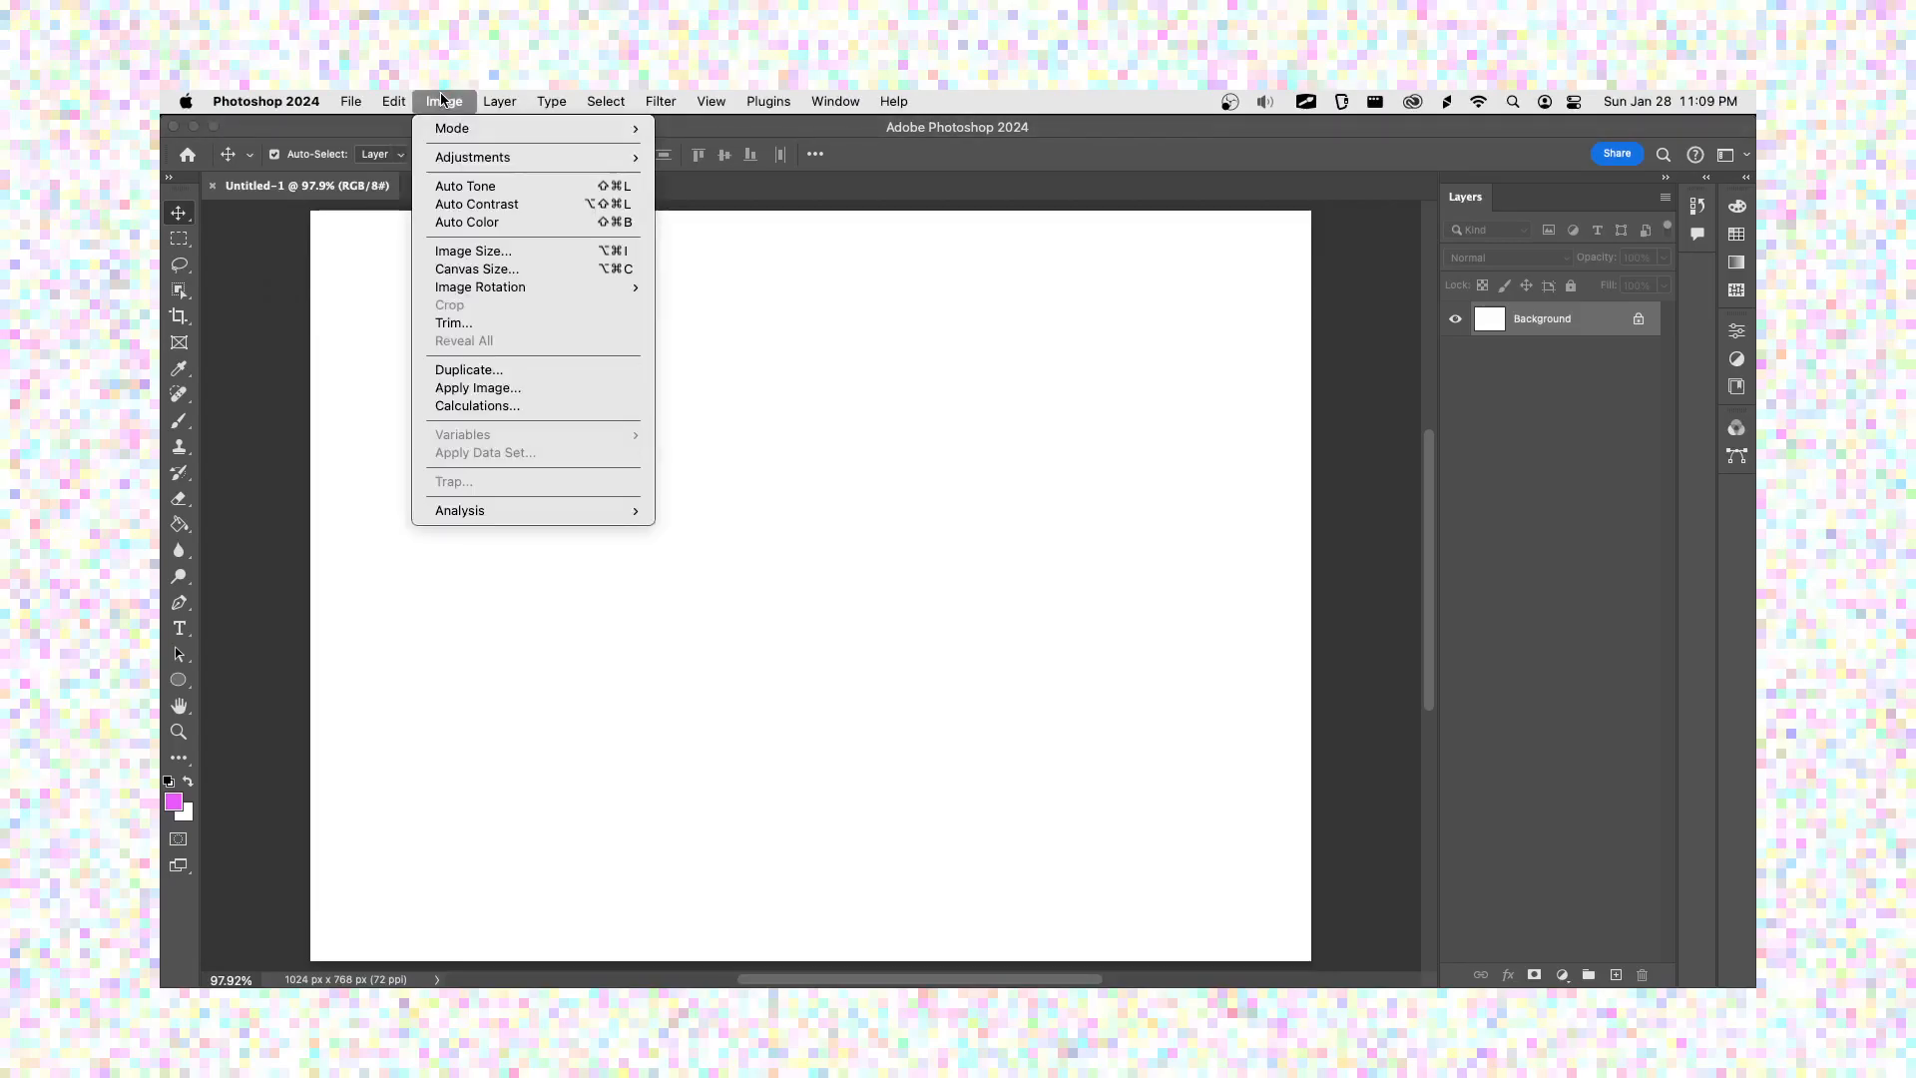
{"action": "mouse_move", "coordinate": [925, 112]}
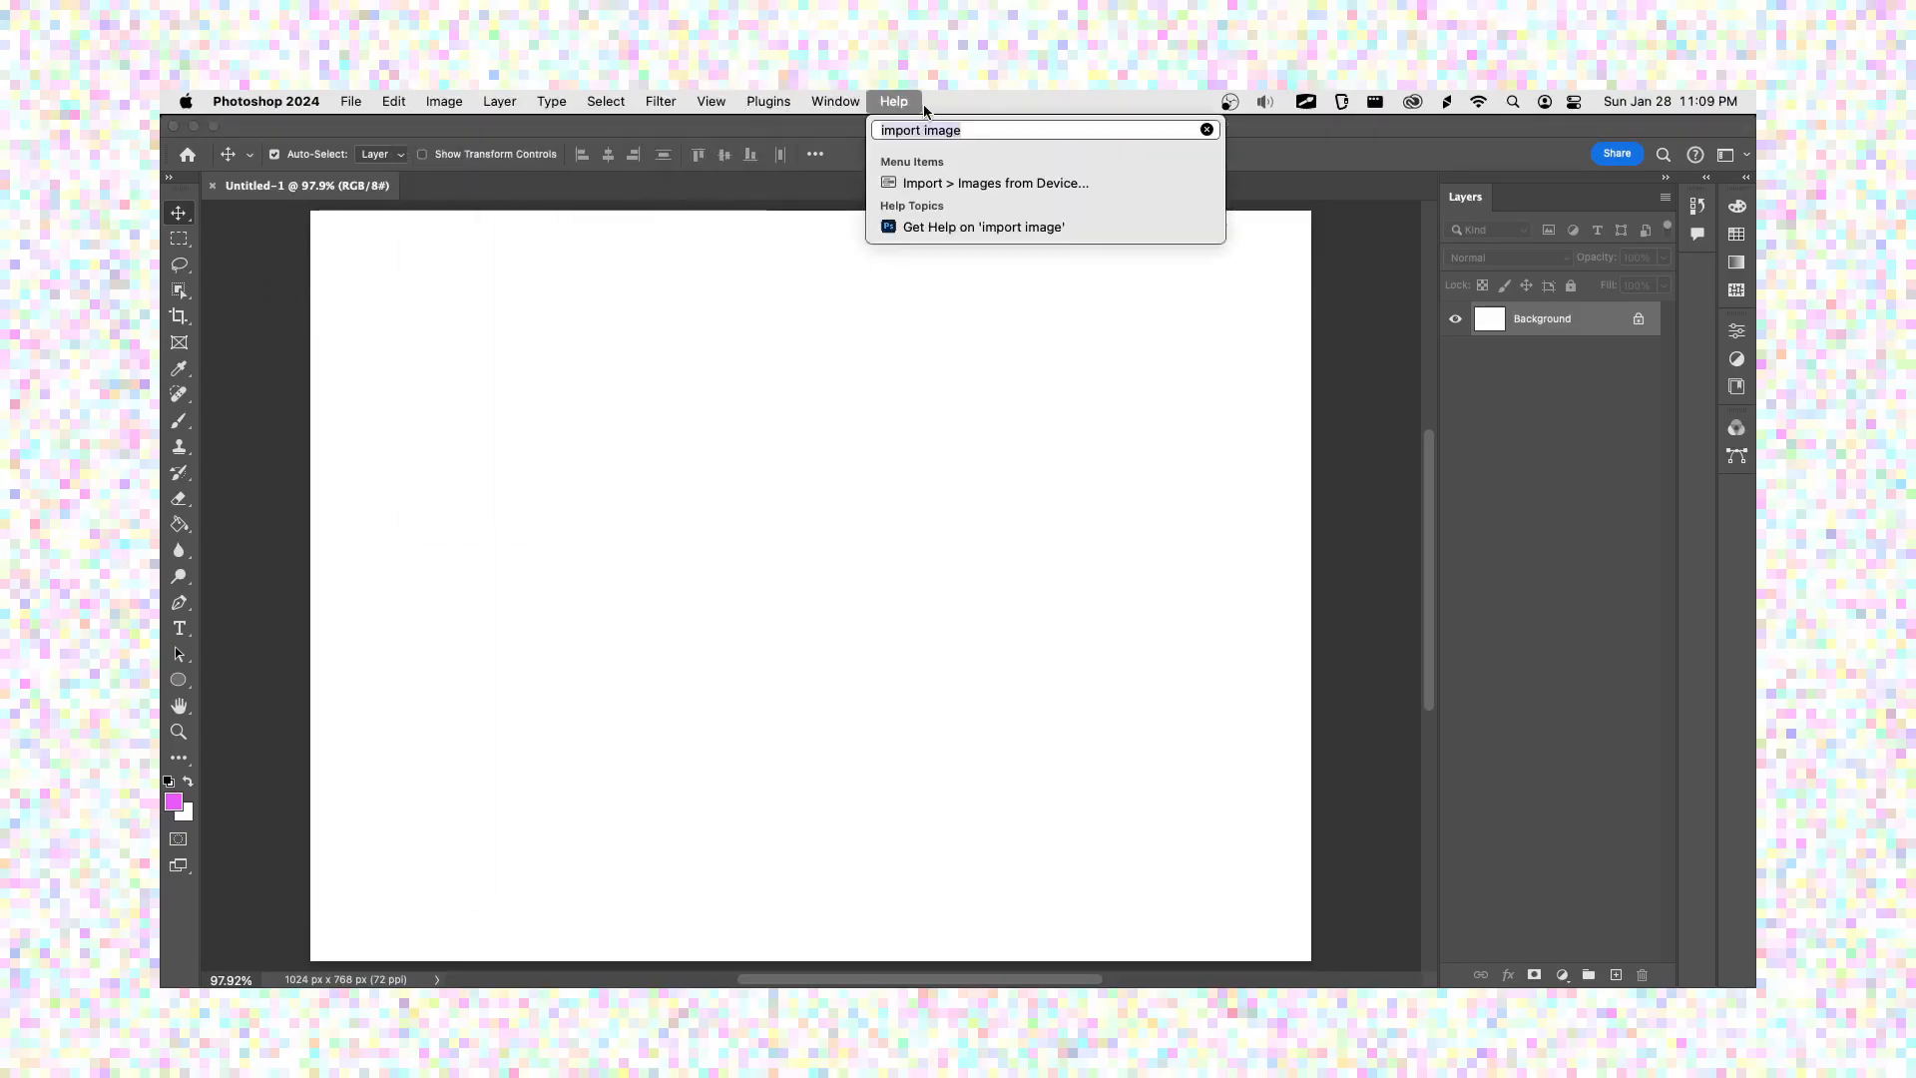
{"action": "type", "text": "import"}
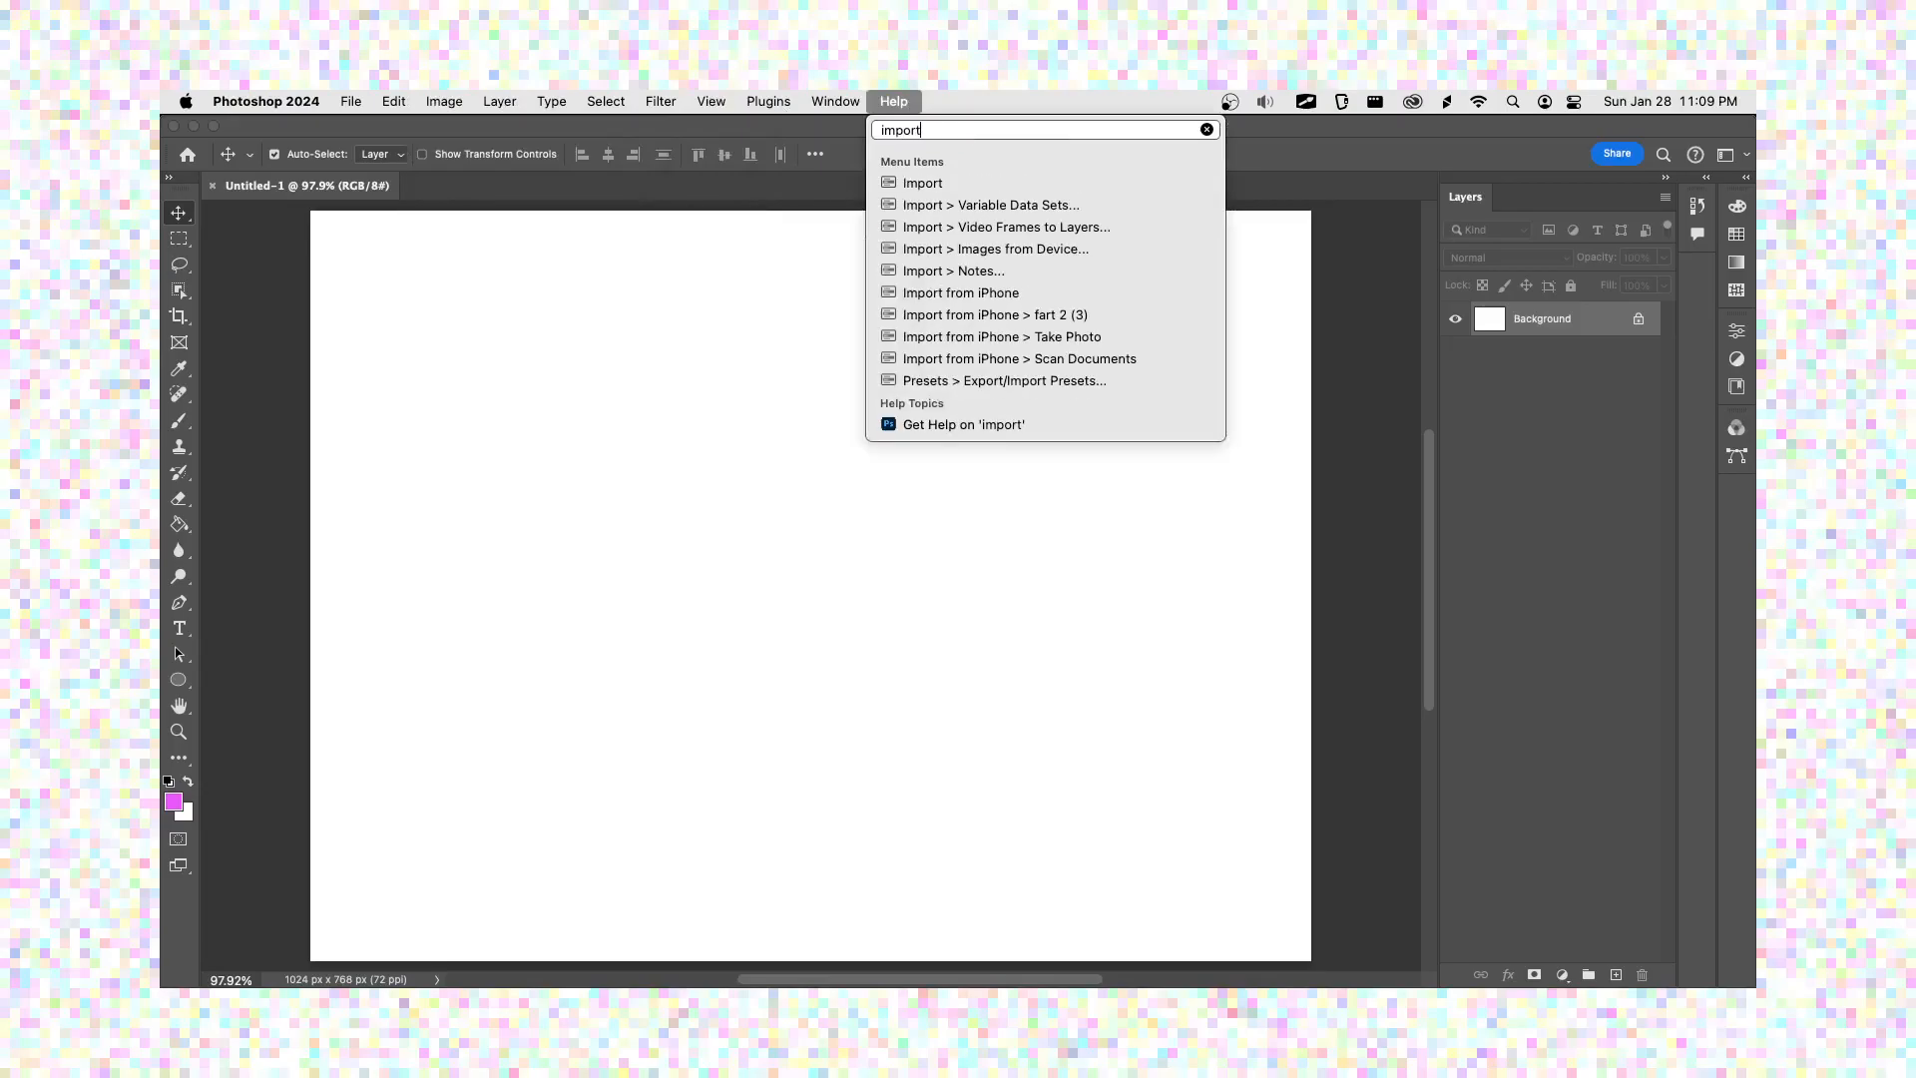
{"action": "mouse_move", "coordinate": [925, 204]}
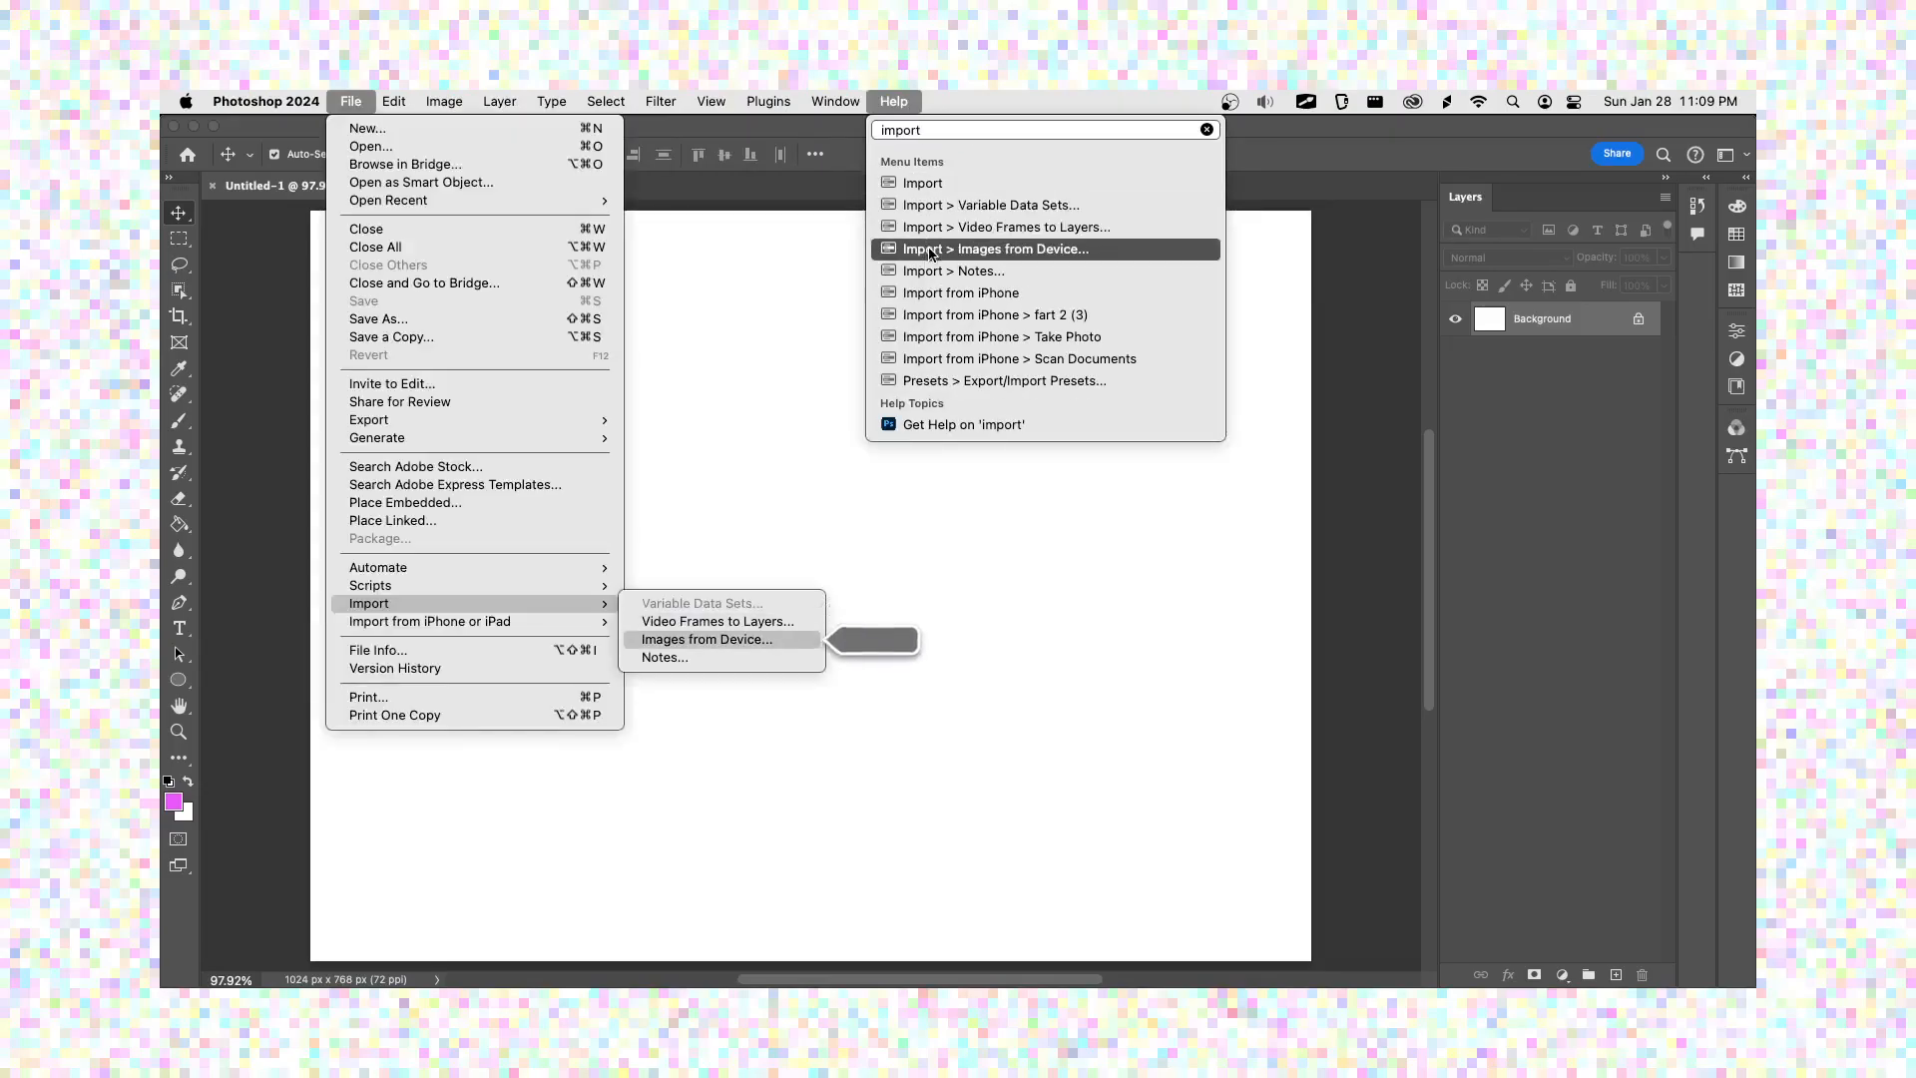
{"action": "mouse_move", "coordinate": [939, 387]}
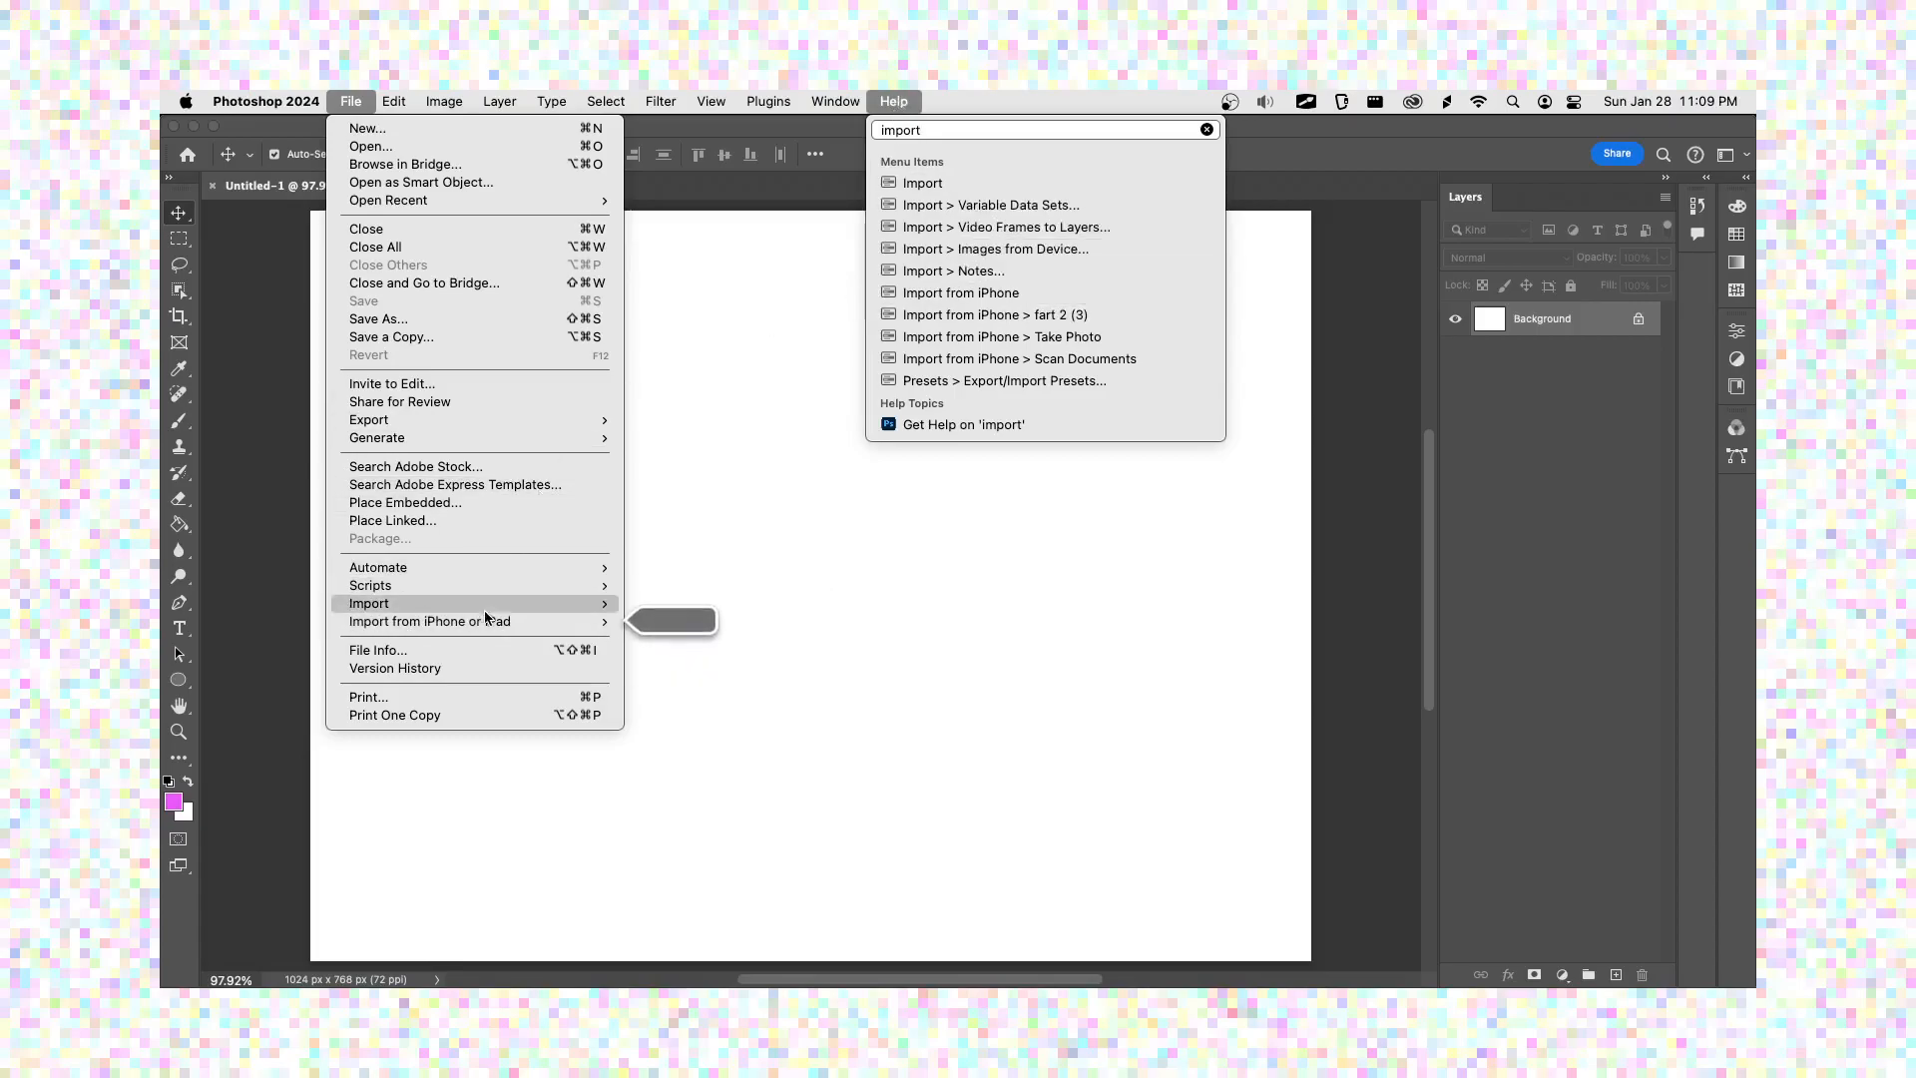
{"action": "mouse_move", "coordinate": [489, 611]}
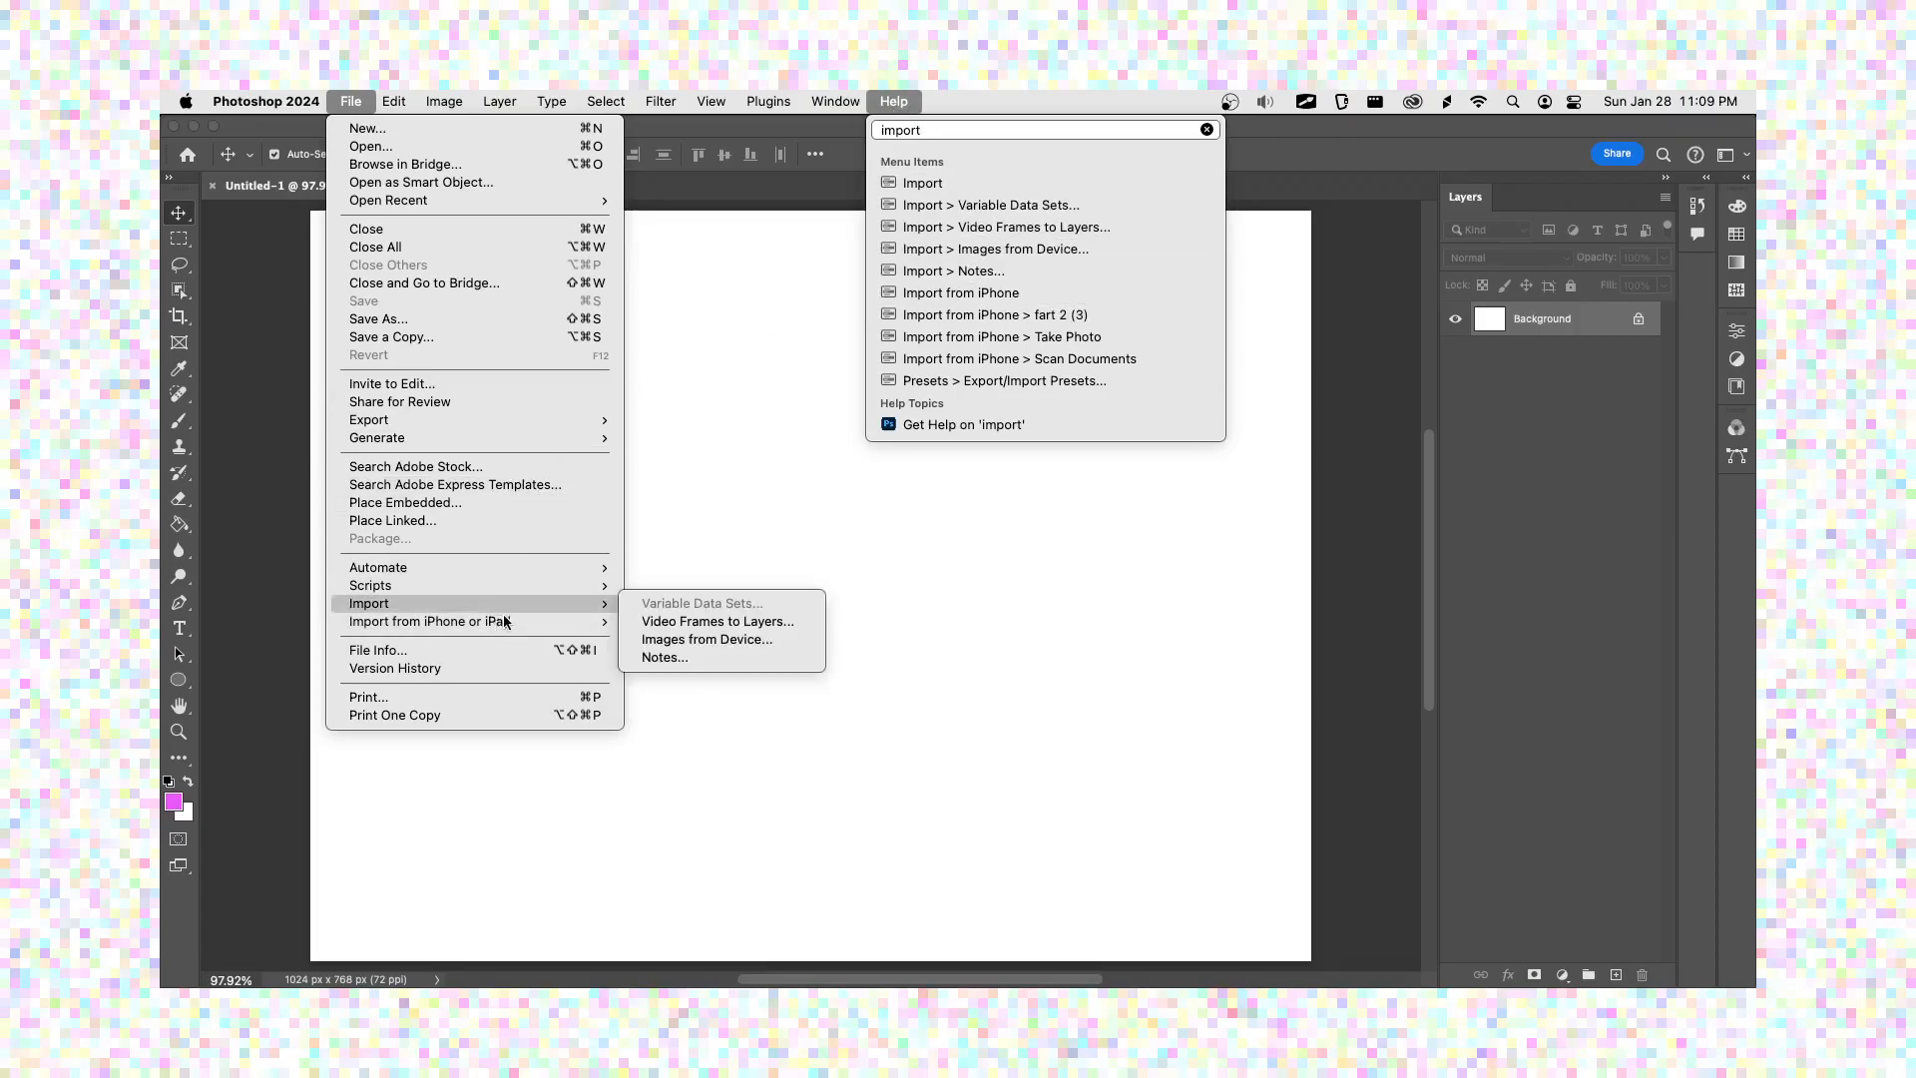
{"action": "mouse_move", "coordinate": [599, 607]}
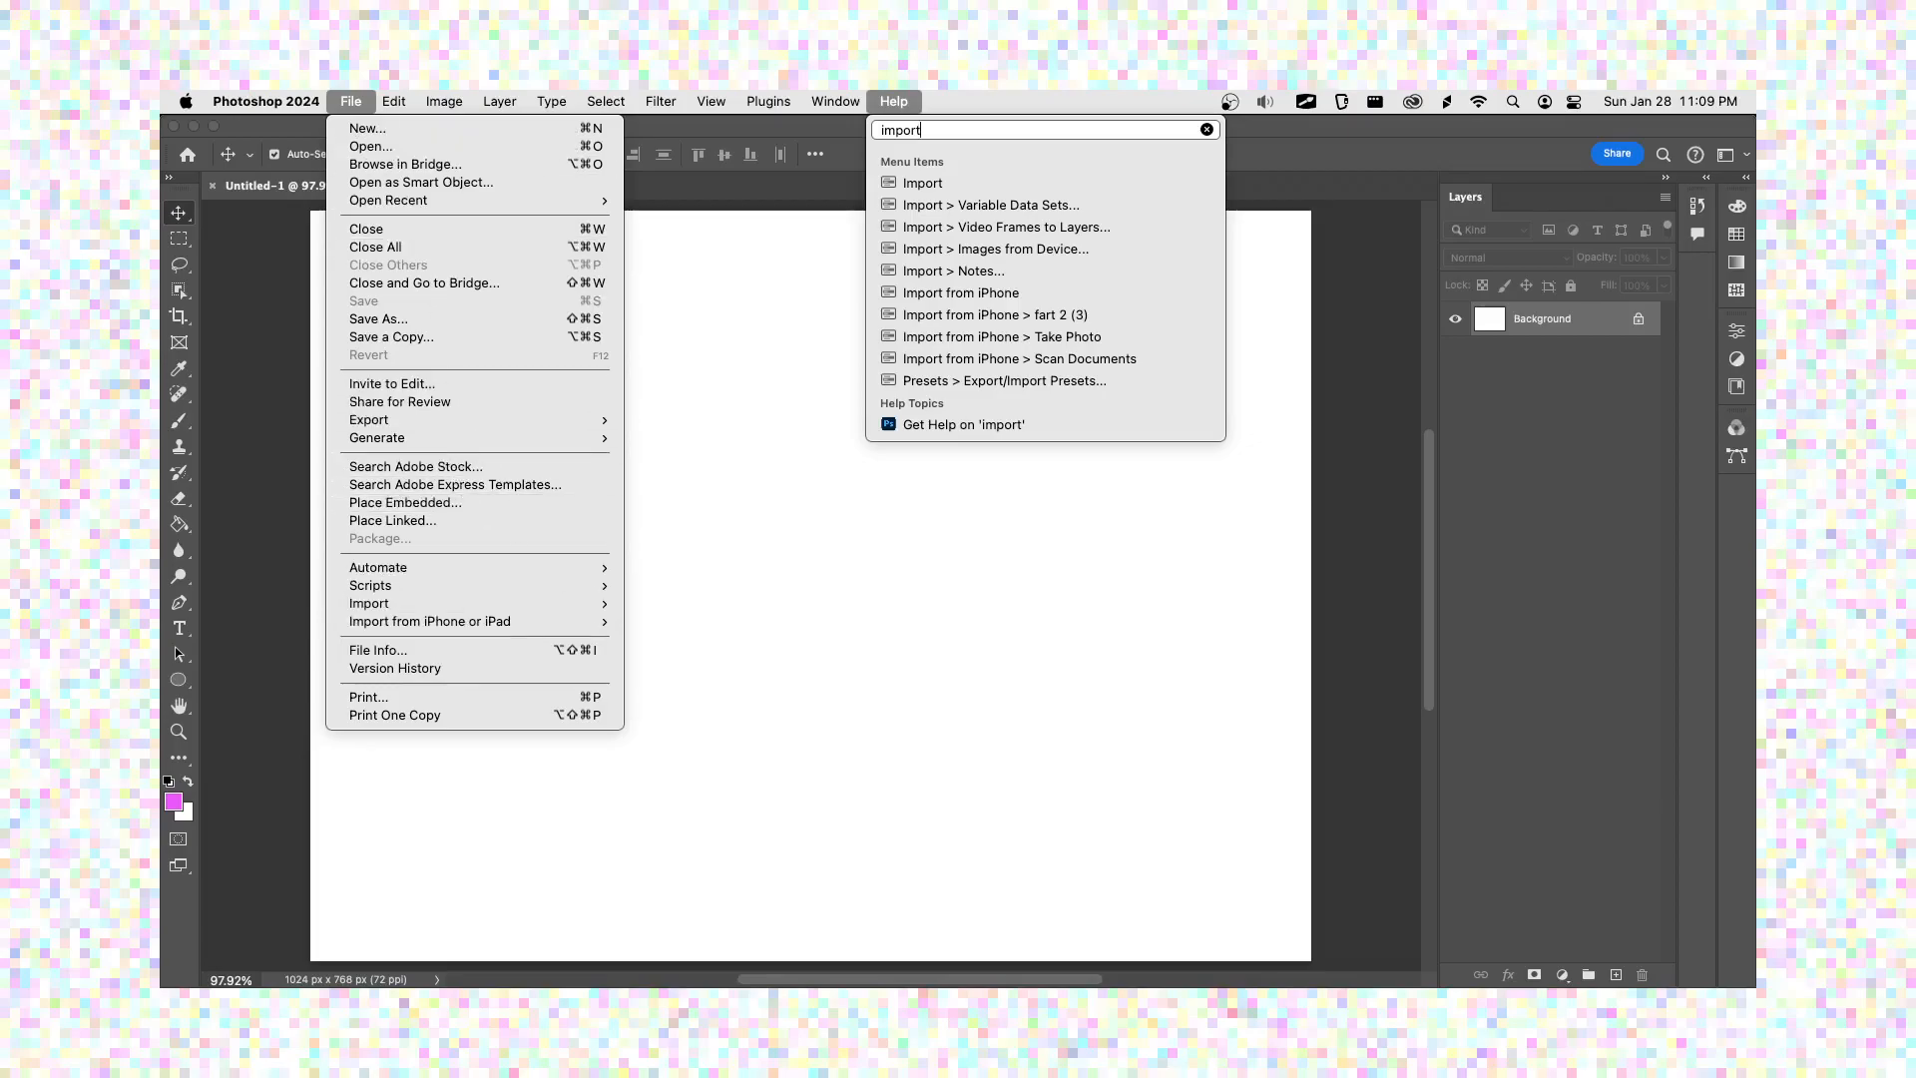
{"action": "left_click", "coordinate": [355, 105]}
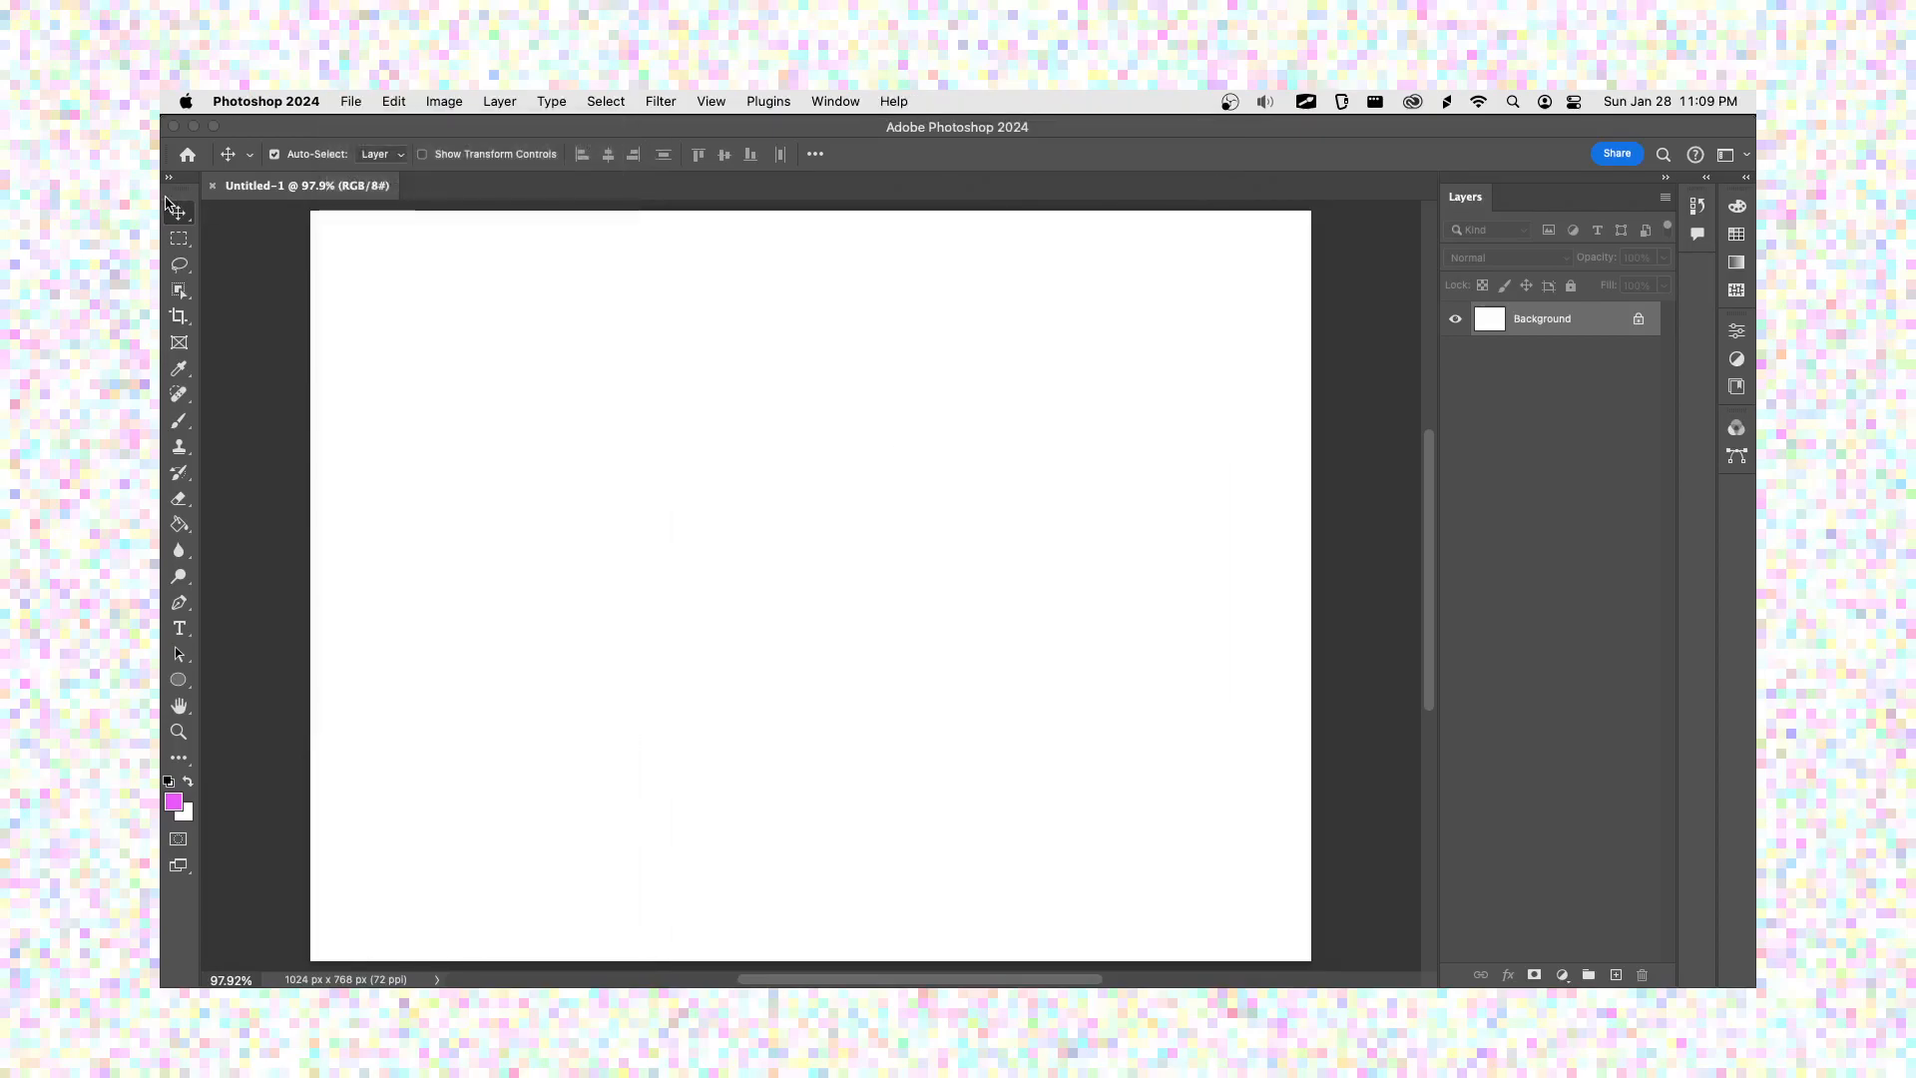
- Place the Feral_pigeon Empire State Building photo onto the blank canvas as a new layer
{"action": "left_click", "coordinate": [192, 223]}
{"action": "left_click_drag", "start_coordinate": [1111, 219], "coordinate": [1090, 273]}
{"action": "left_click_drag", "start_coordinate": [1198, 299], "coordinate": [381, 326]}
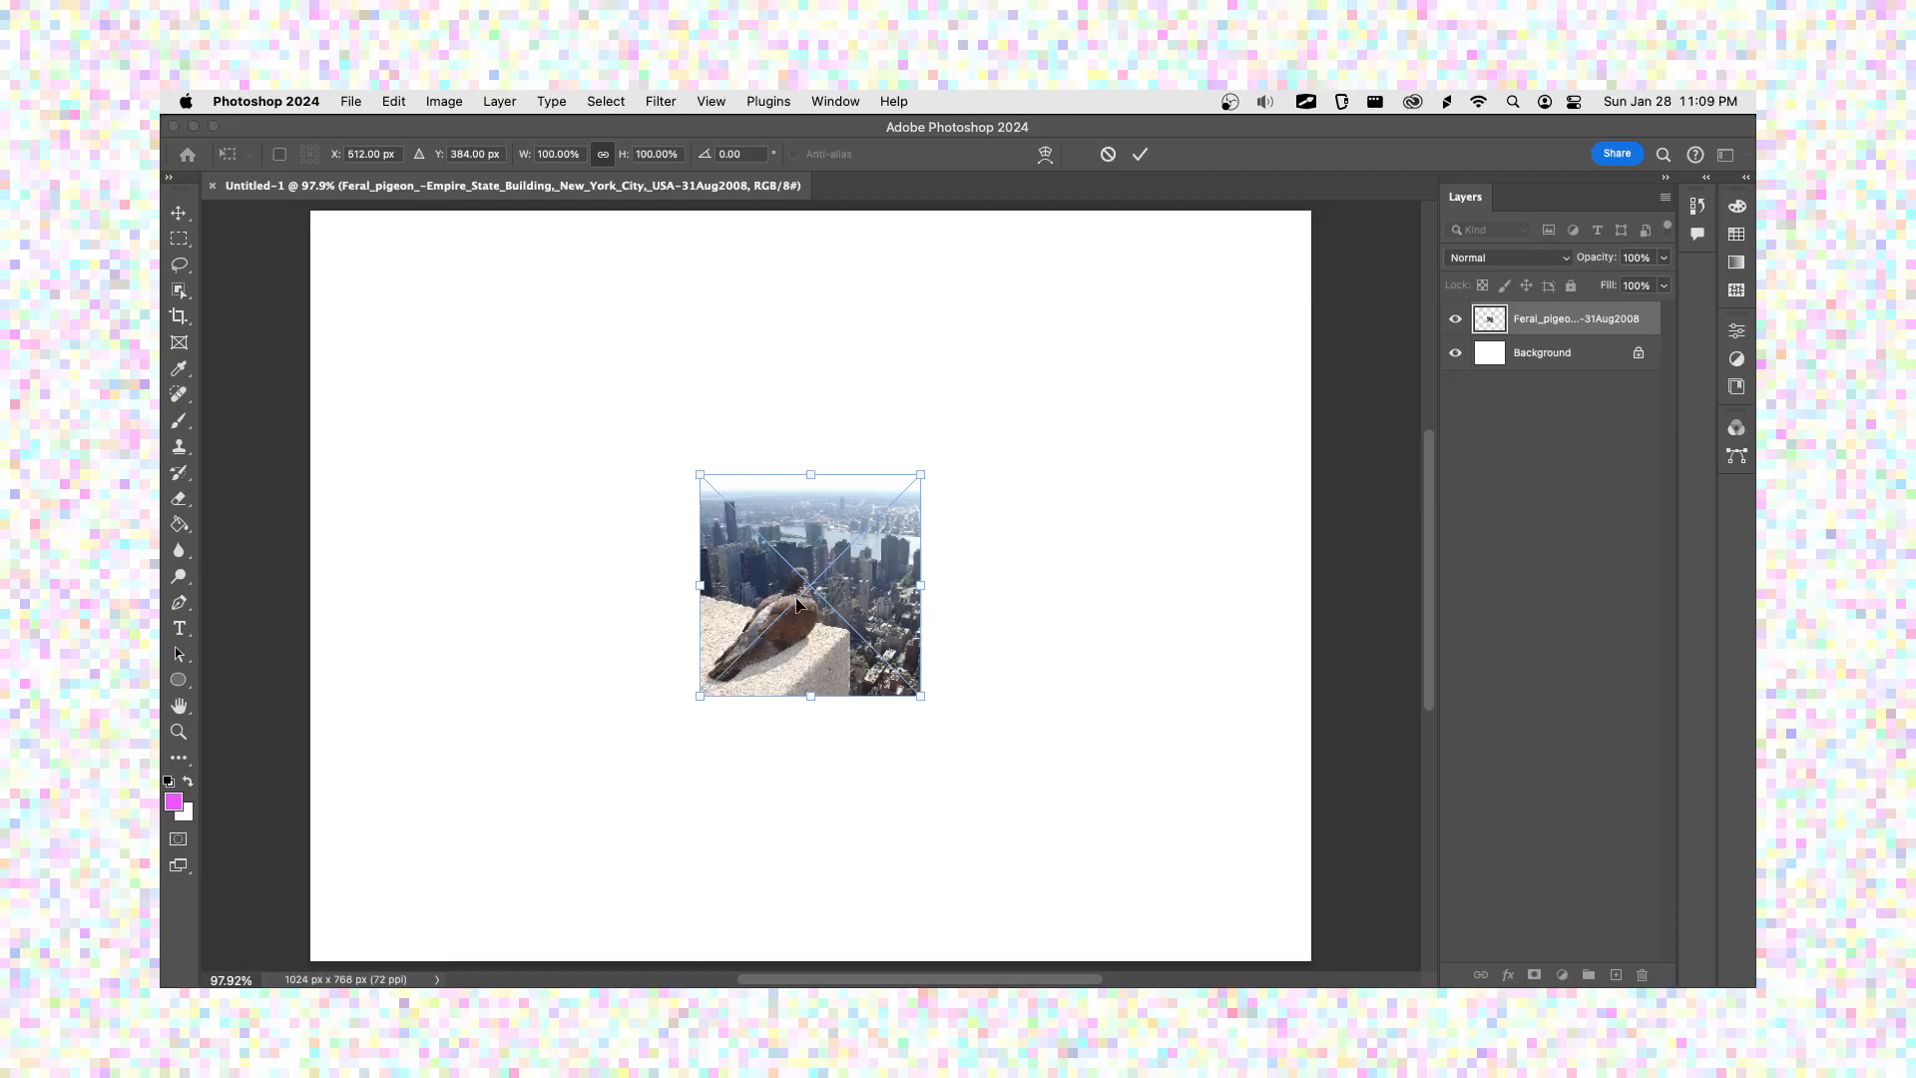
- Enlarge the placed pigeon photo proportionally to about 452% so that it spans the full canvas width
{"action": "left_click_drag", "start_coordinate": [920, 475], "coordinate": [1127, 346]}
{"action": "left_click_drag", "start_coordinate": [700, 696], "coordinate": [321, 918]}
{"action": "left_click_drag", "start_coordinate": [1092, 305], "coordinate": [1259, 269]}
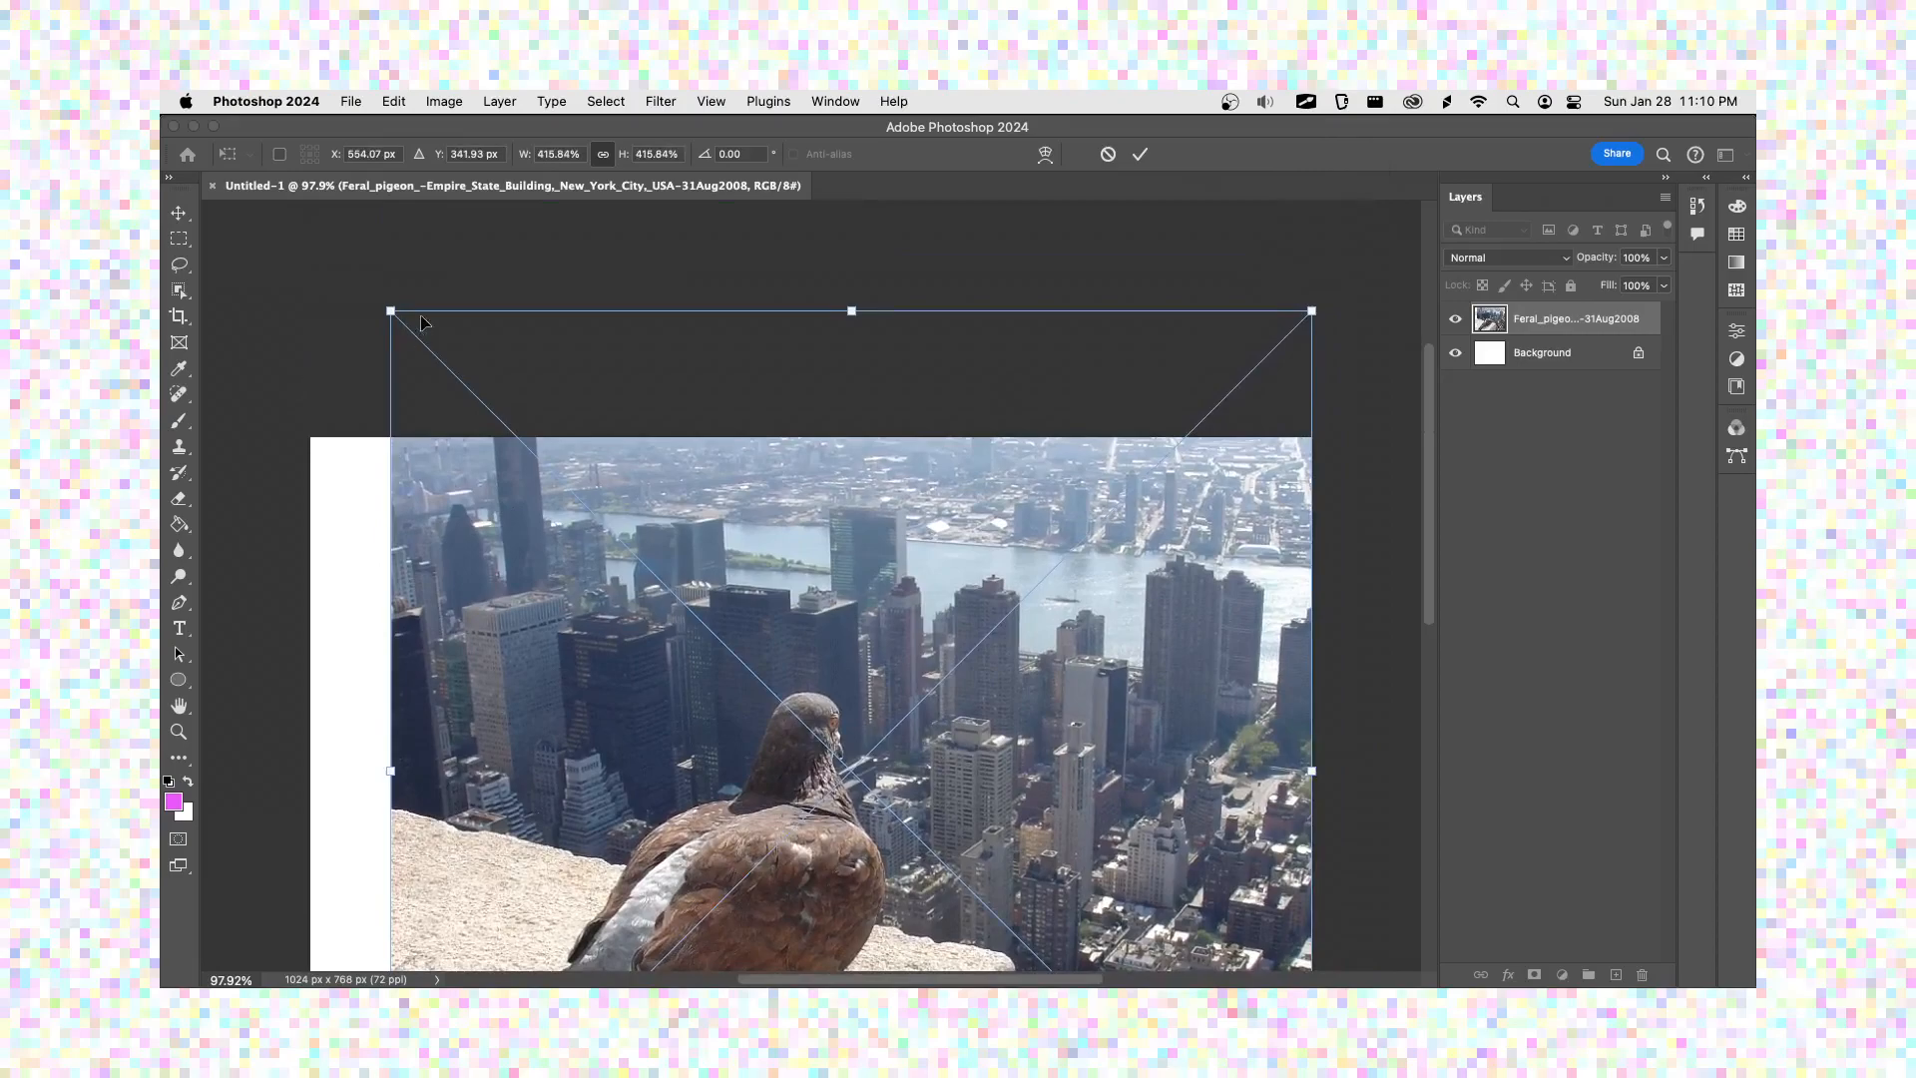
{"action": "left_click_drag", "start_coordinate": [393, 309], "coordinate": [271, 277]}
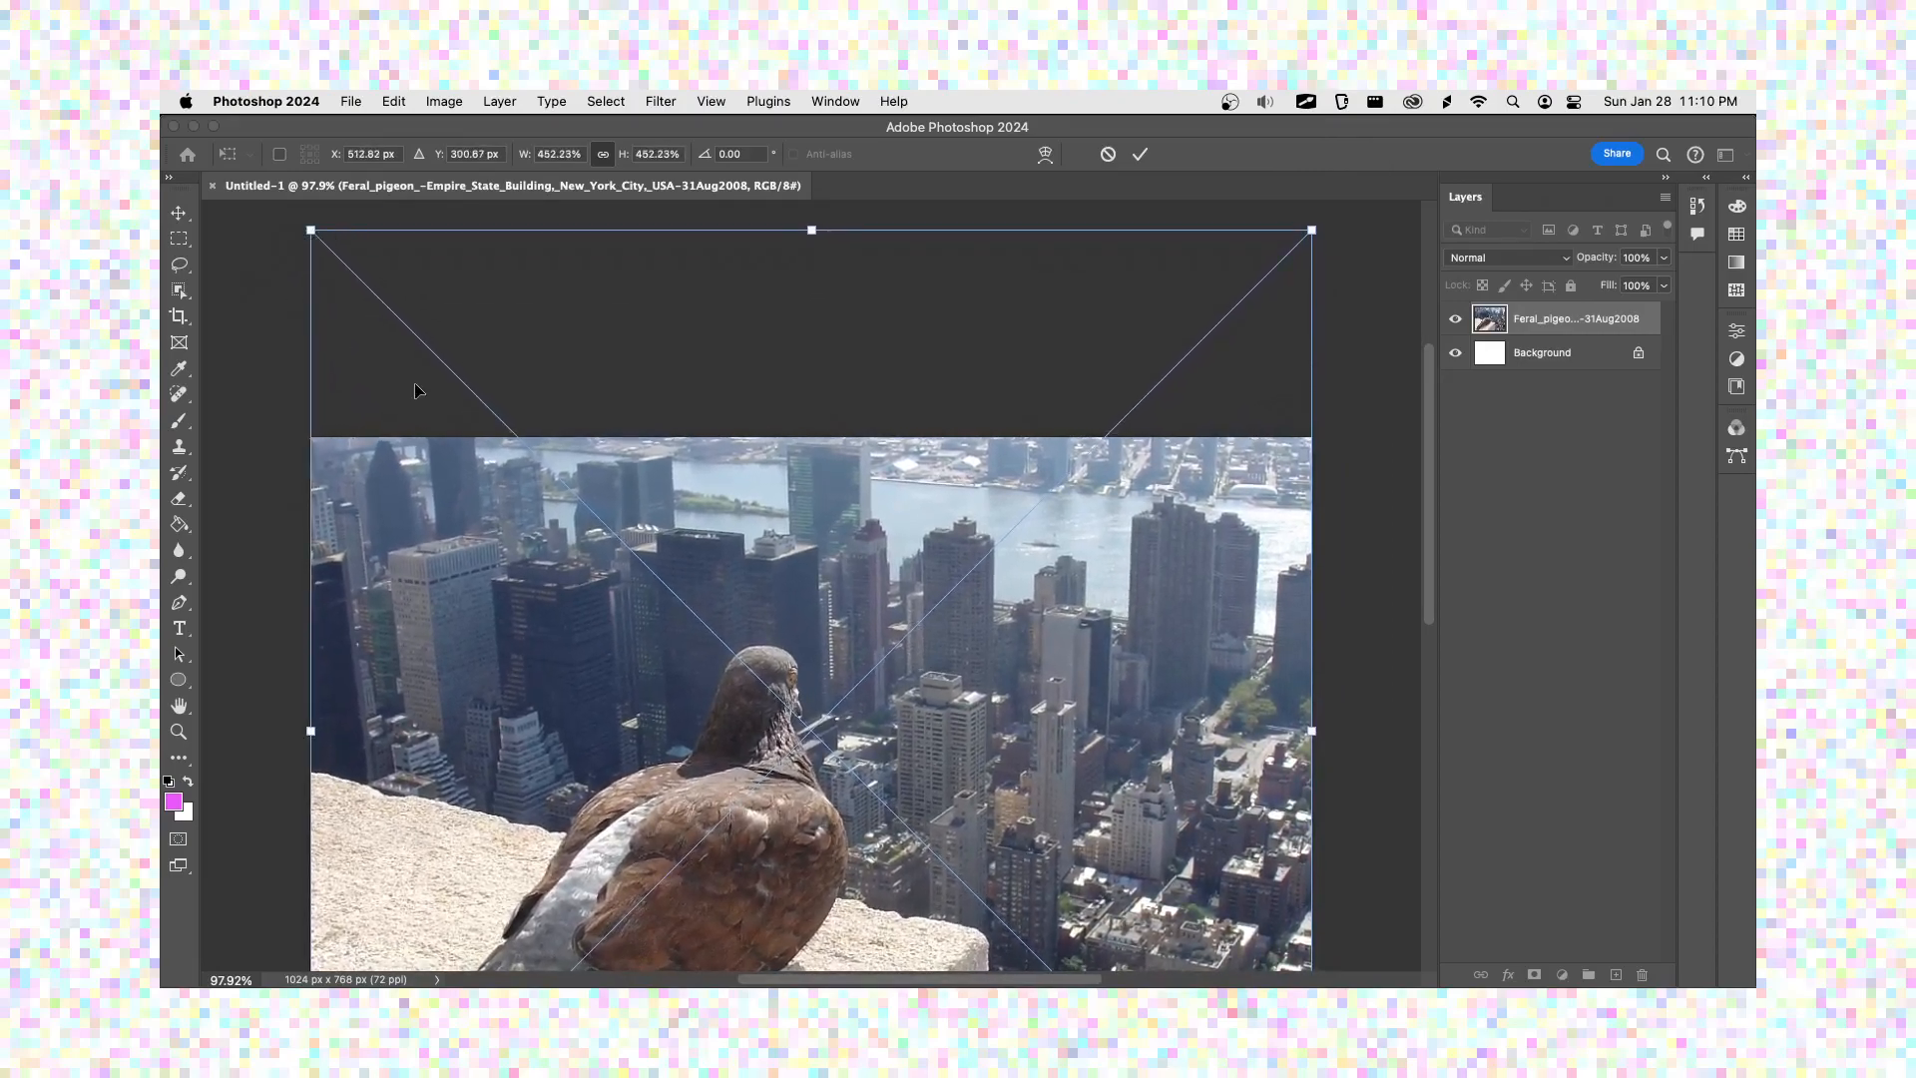
- Adjust the pigeon photo's vertical position, scale it to about 456% so it covers the canvas, and commit the placement
{"action": "left_click_drag", "start_coordinate": [649, 565], "coordinate": [649, 277]}
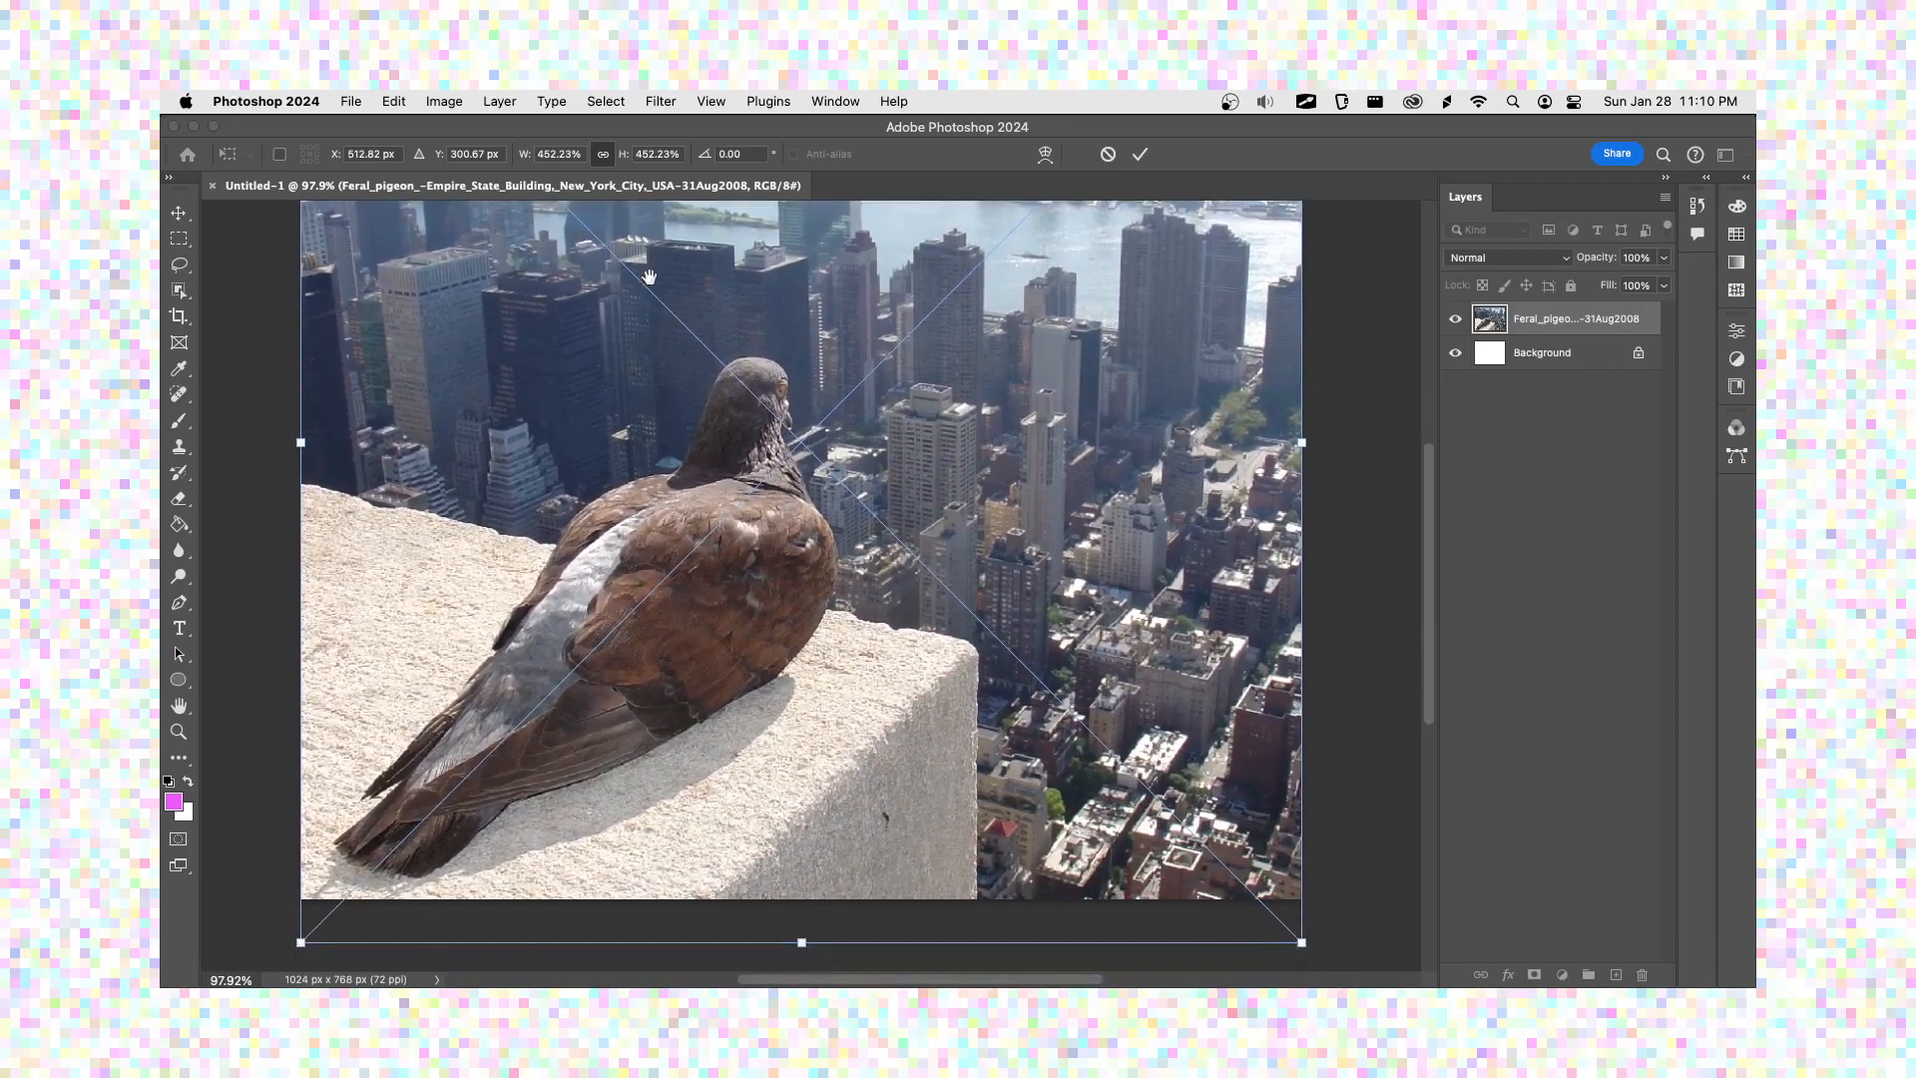
{"action": "left_click_drag", "start_coordinate": [688, 479], "coordinate": [689, 494]}
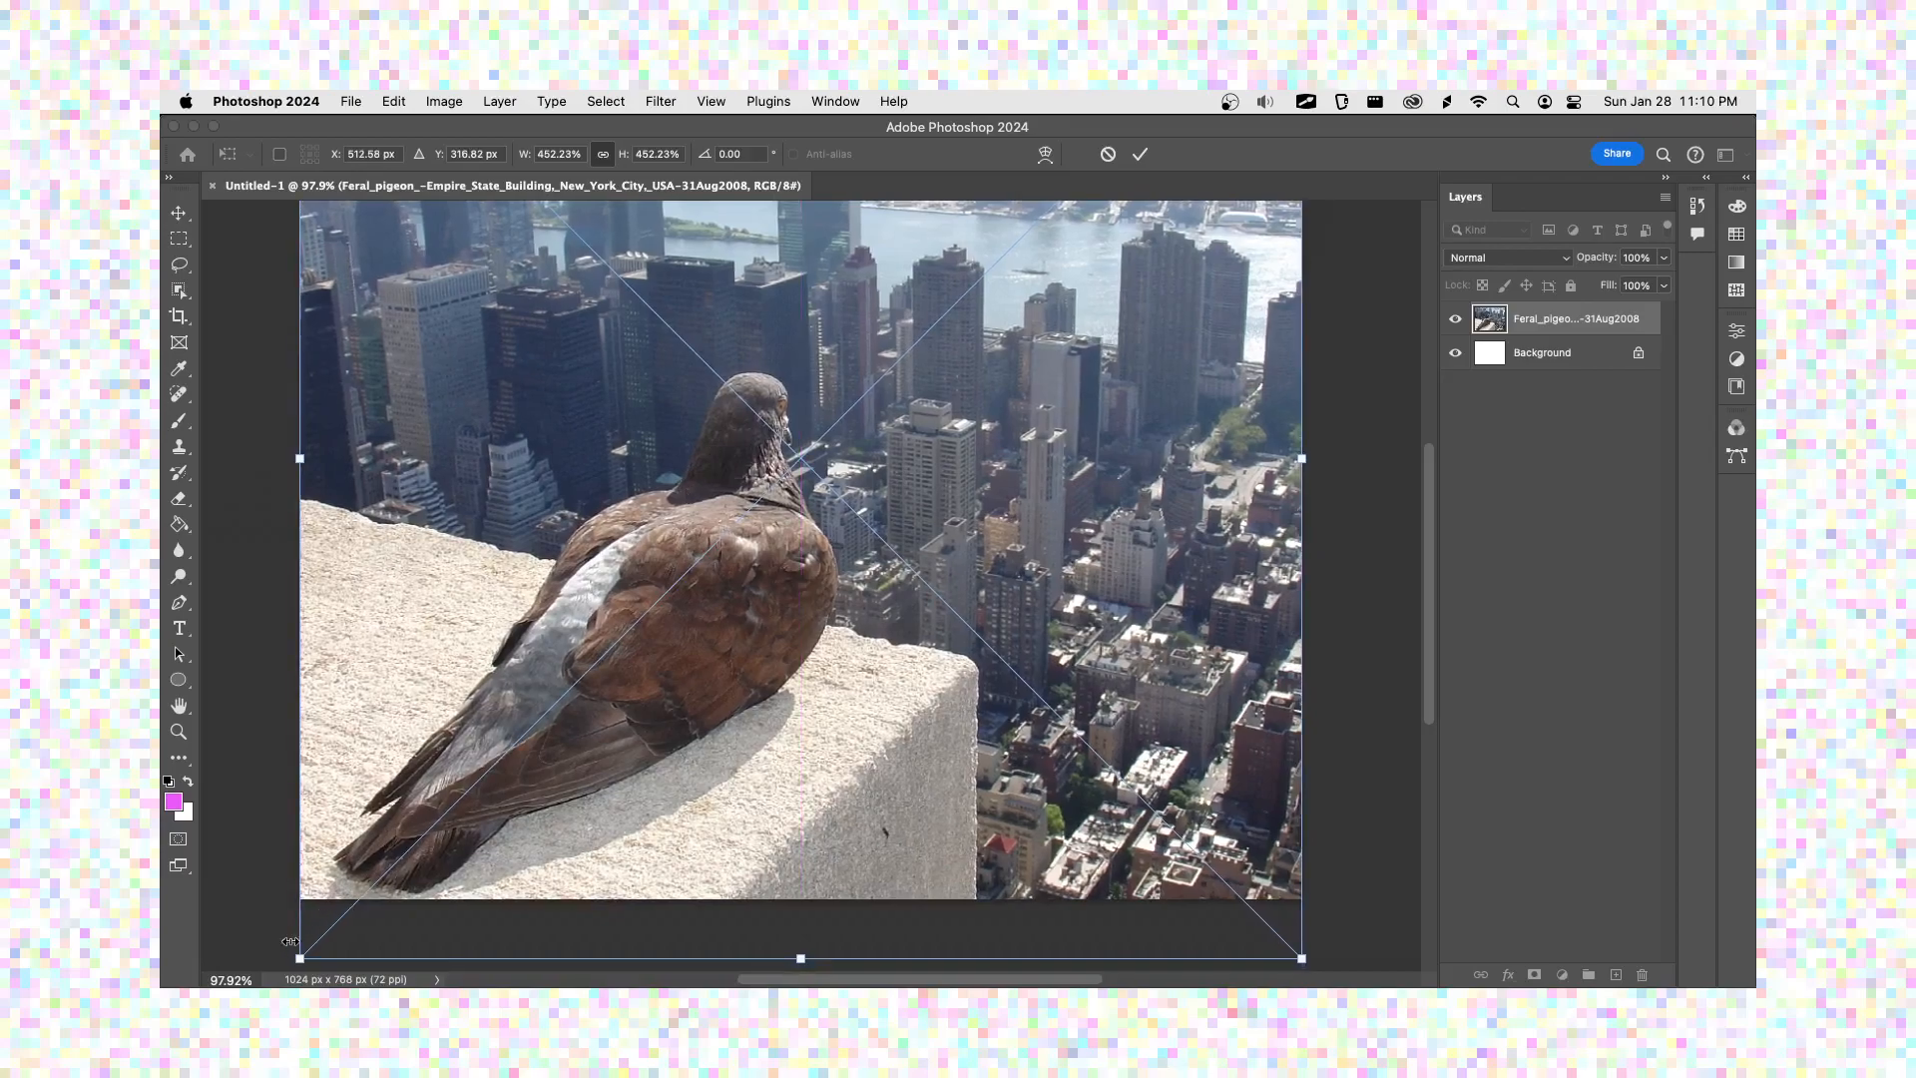
{"action": "left_click_drag", "start_coordinate": [296, 958], "coordinate": [293, 962]}
{"action": "left_click_drag", "start_coordinate": [396, 850], "coordinate": [397, 838]}
{"action": "mouse_move", "coordinate": [1040, 676]}
{"action": "left_mouse_down"}
{"action": "mouse_move", "coordinate": [971, 814]}
{"action": "mouse_move", "coordinate": [1054, 740]}
{"action": "mouse_move", "coordinate": [1054, 689]}
{"action": "left_mouse_up"}
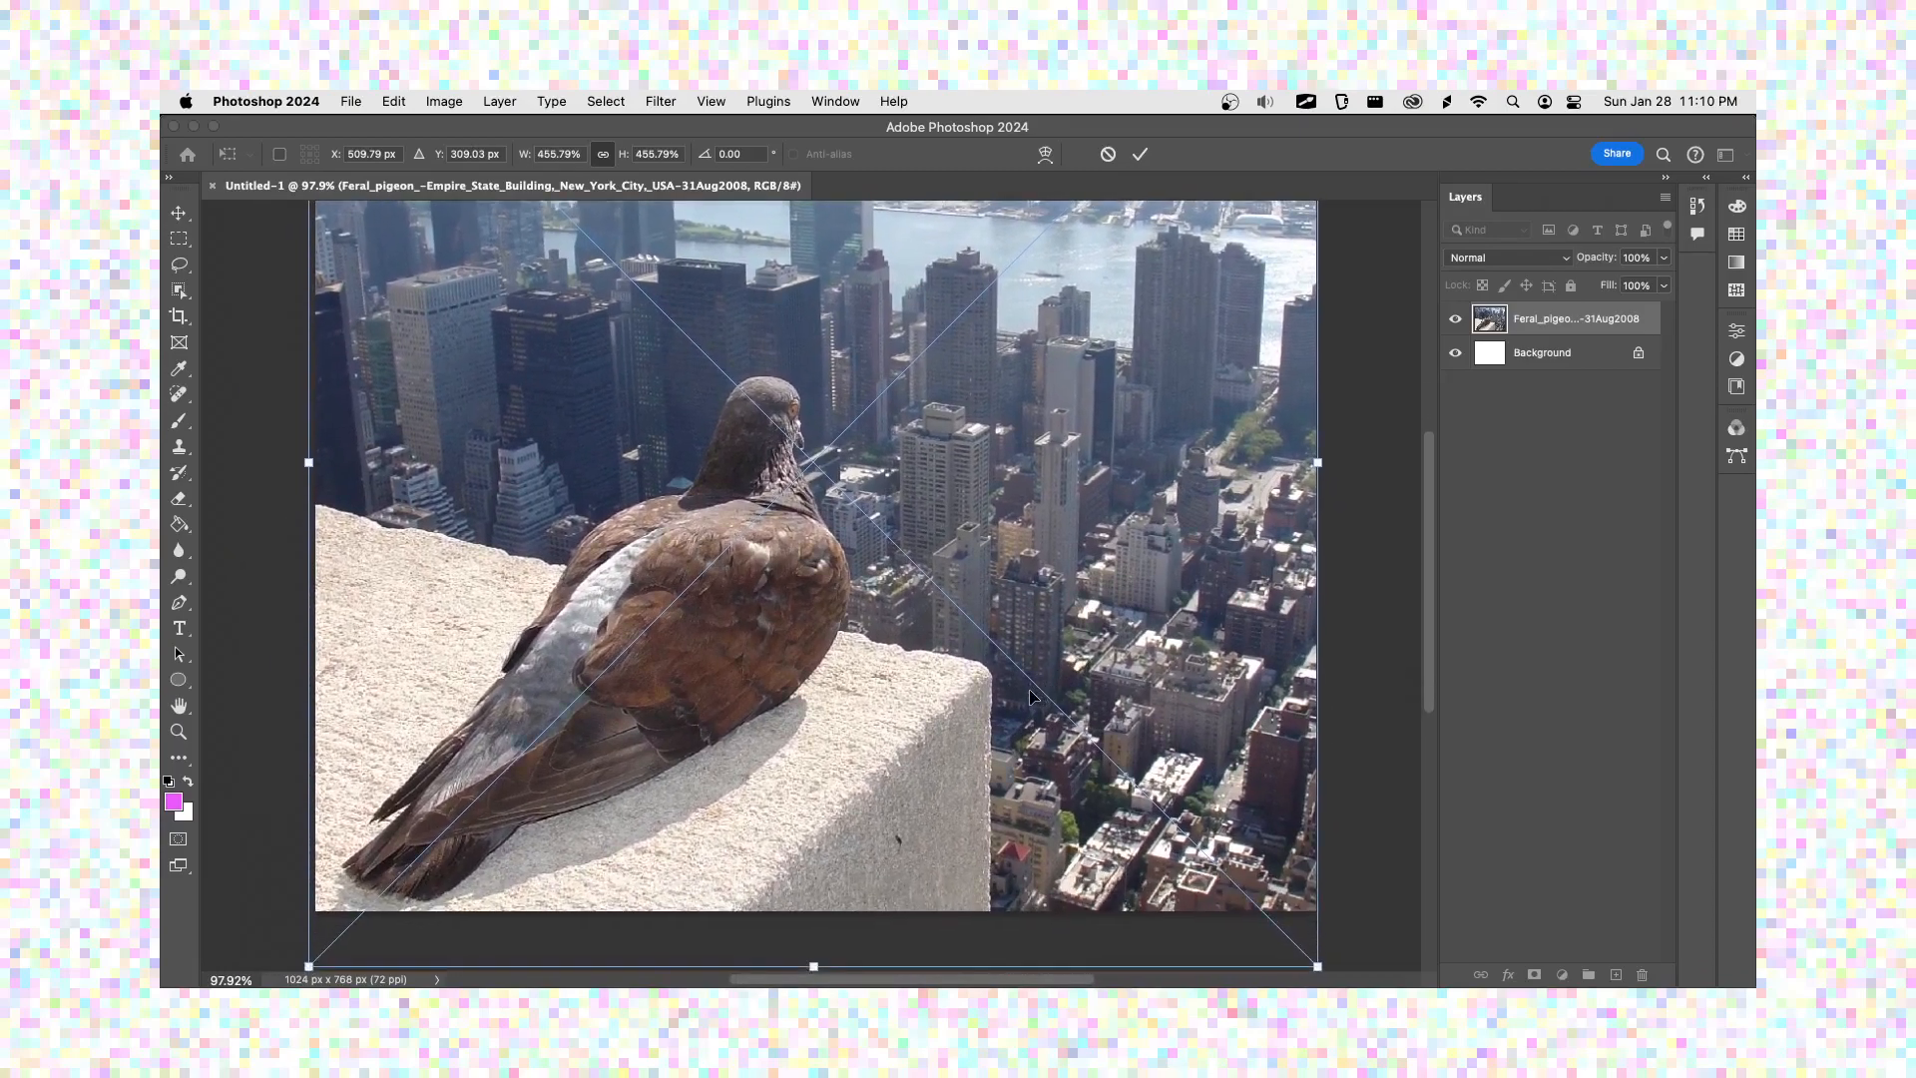
{"action": "key", "text": "Return"}
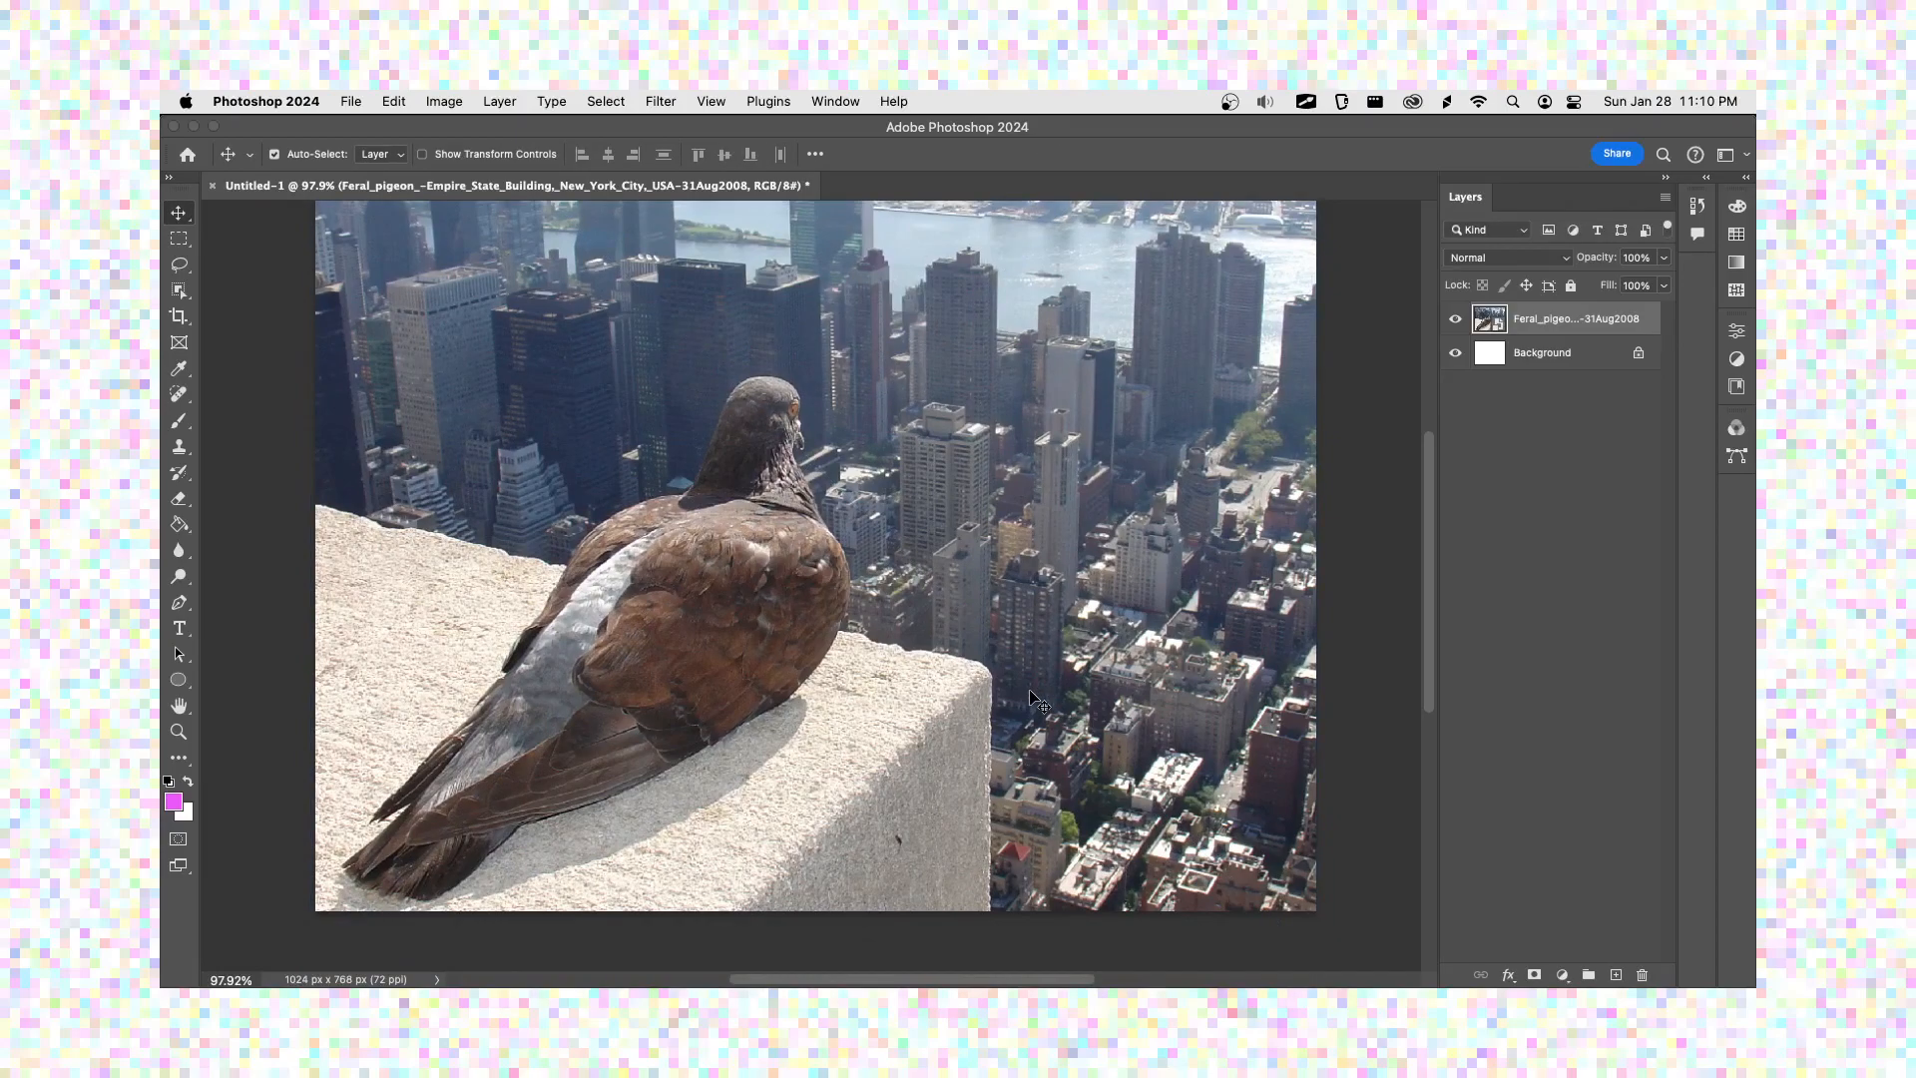
- Inspect the pigeon photo's detail across the image at 300% zoom, and fit the canvas back on screen
{"action": "scroll", "coordinate": [1038, 701], "scroll_direction": "up", "scroll_amount": 2}
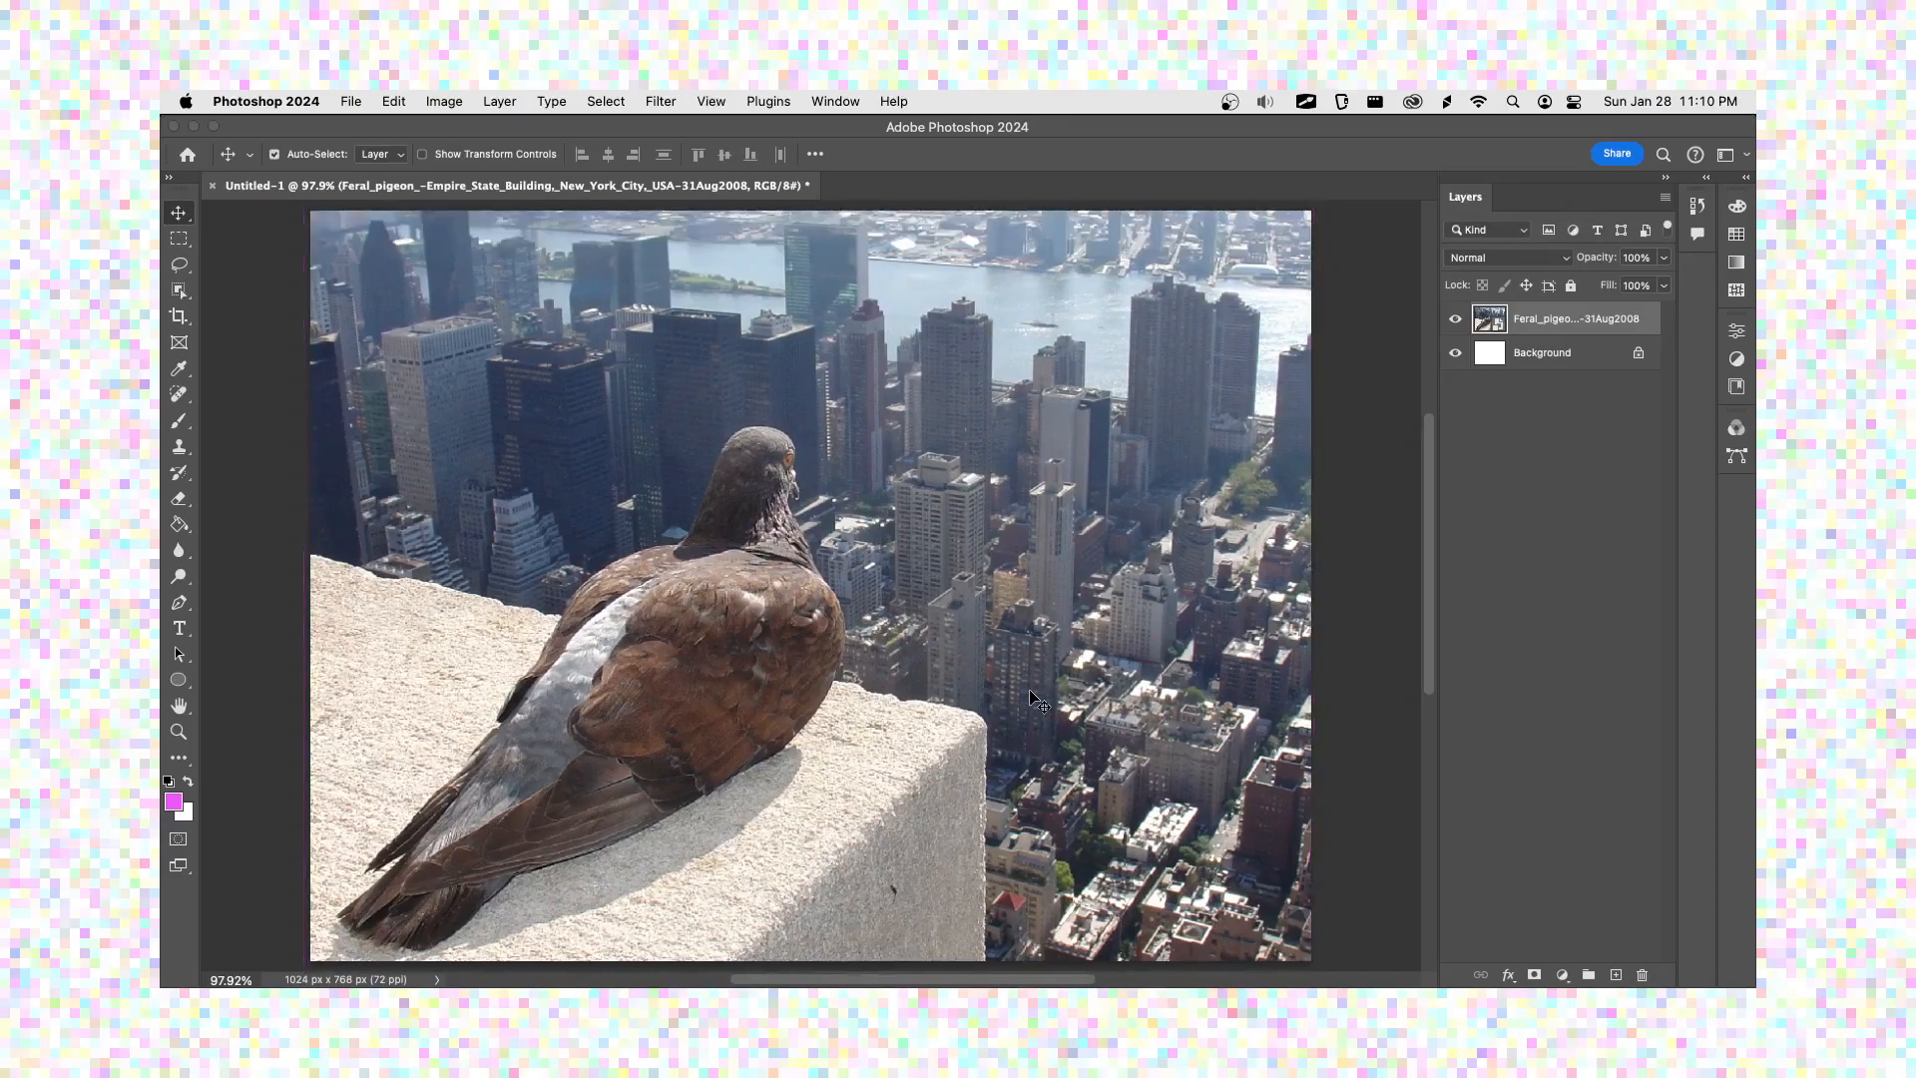
{"action": "key", "text": "super+equal"}
{"action": "key", "text": "super+equal"}
{"action": "key", "text": "super+equal"}
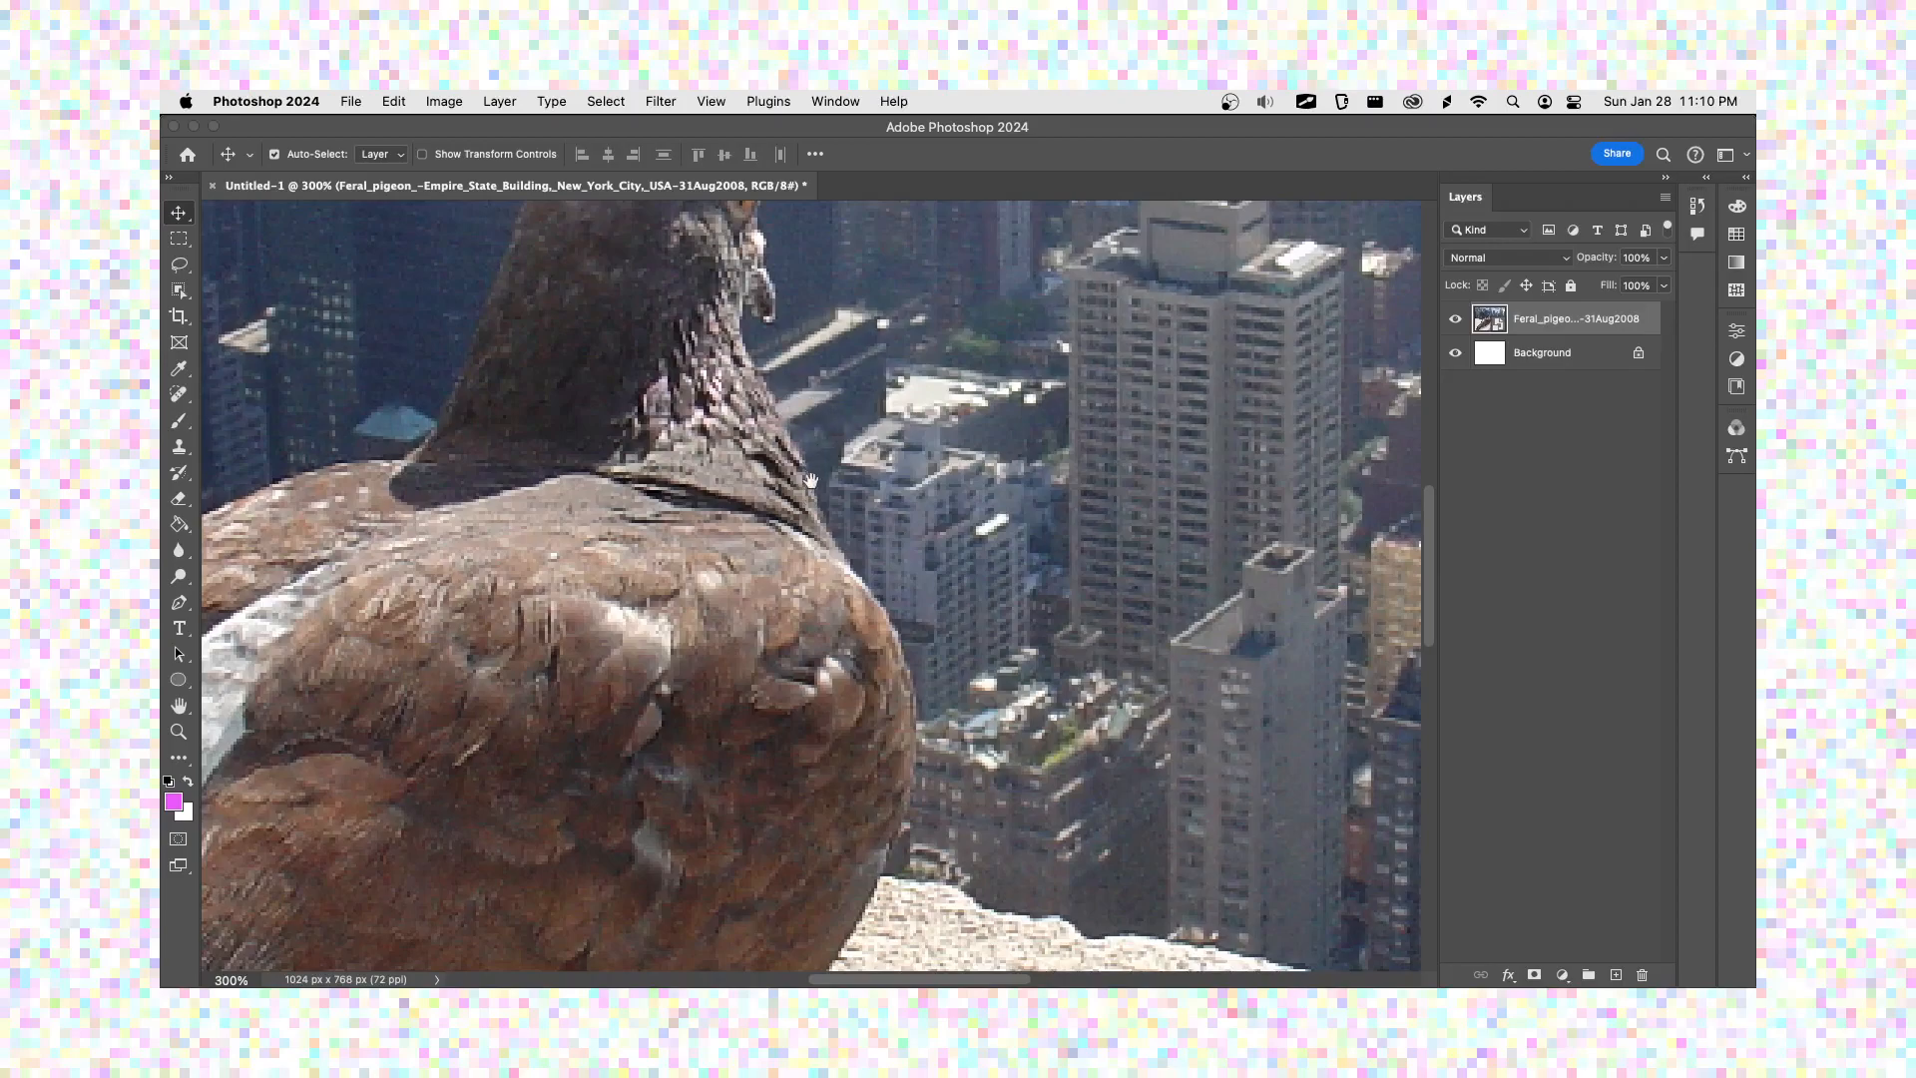
{"action": "left_click_drag", "start_coordinate": [791, 494], "coordinate": [742, 483]}
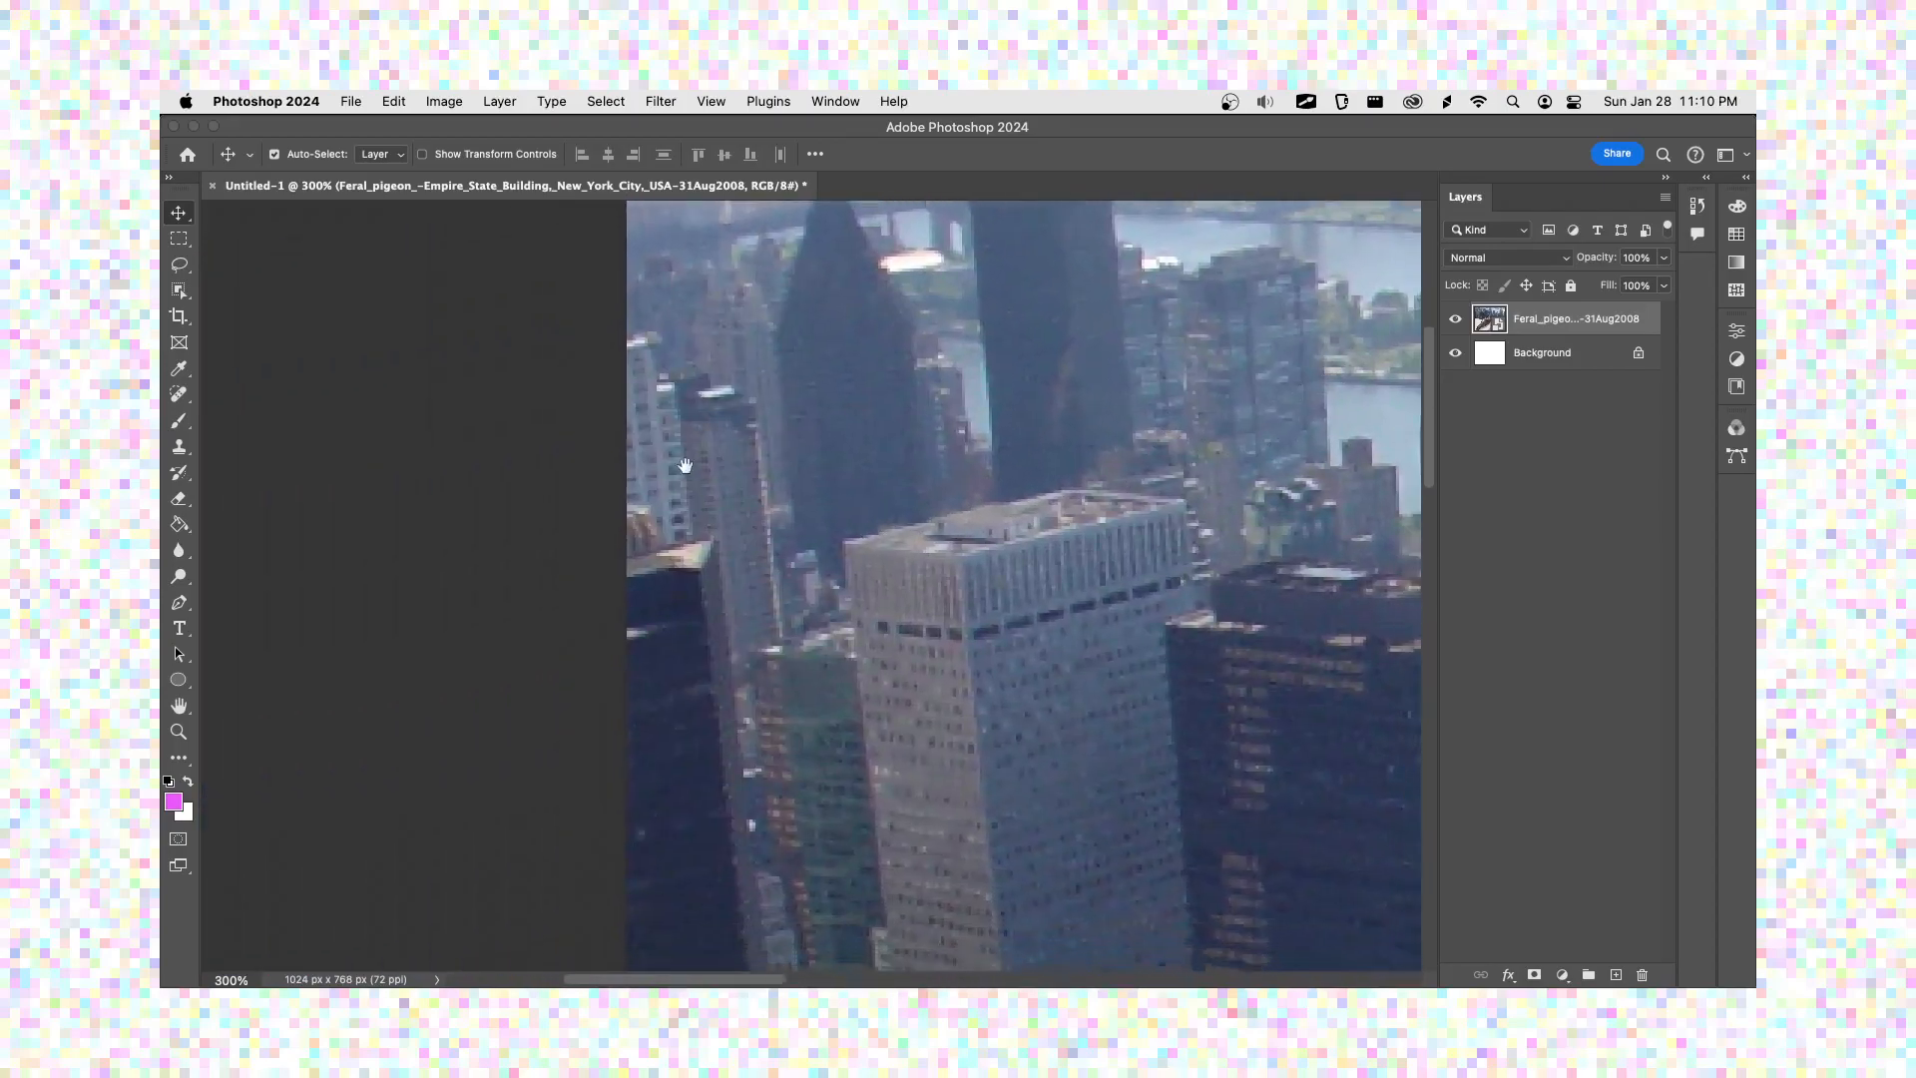
{"action": "scroll", "coordinate": [741, 483], "scroll_direction": "down", "scroll_amount": 10}
{"action": "scroll", "coordinate": [742, 483], "scroll_direction": "right", "scroll_amount": 10}
{"action": "scroll", "coordinate": [737, 534], "scroll_direction": "down", "scroll_amount": 4}
{"action": "scroll", "coordinate": [737, 534], "scroll_direction": "right", "scroll_amount": 3}
{"action": "key", "text": "super+0"}
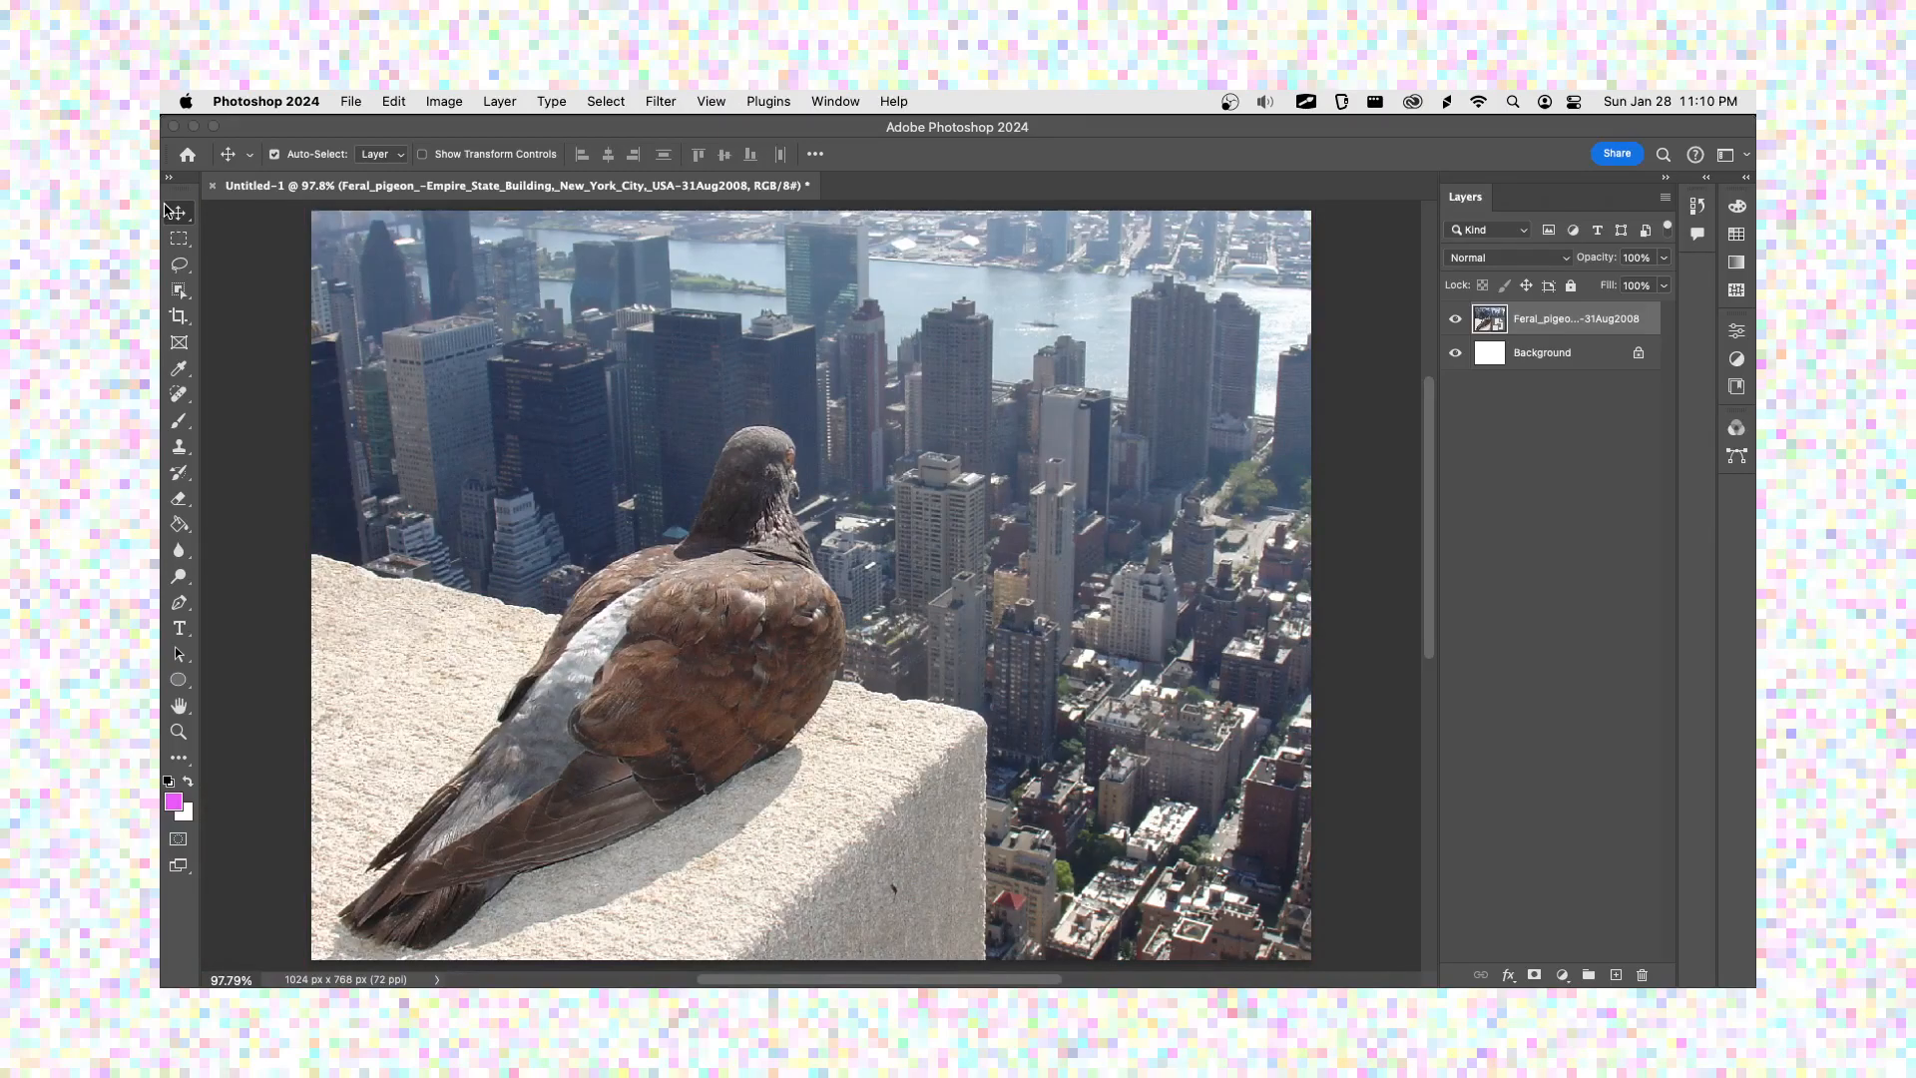
- Try moving the unlocked pigeon photo around the canvas and locking its layer, and undo these changes
{"action": "left_click_drag", "start_coordinate": [587, 399], "coordinate": [720, 455]}
{"action": "left_click_drag", "start_coordinate": [754, 493], "coordinate": [611, 529]}
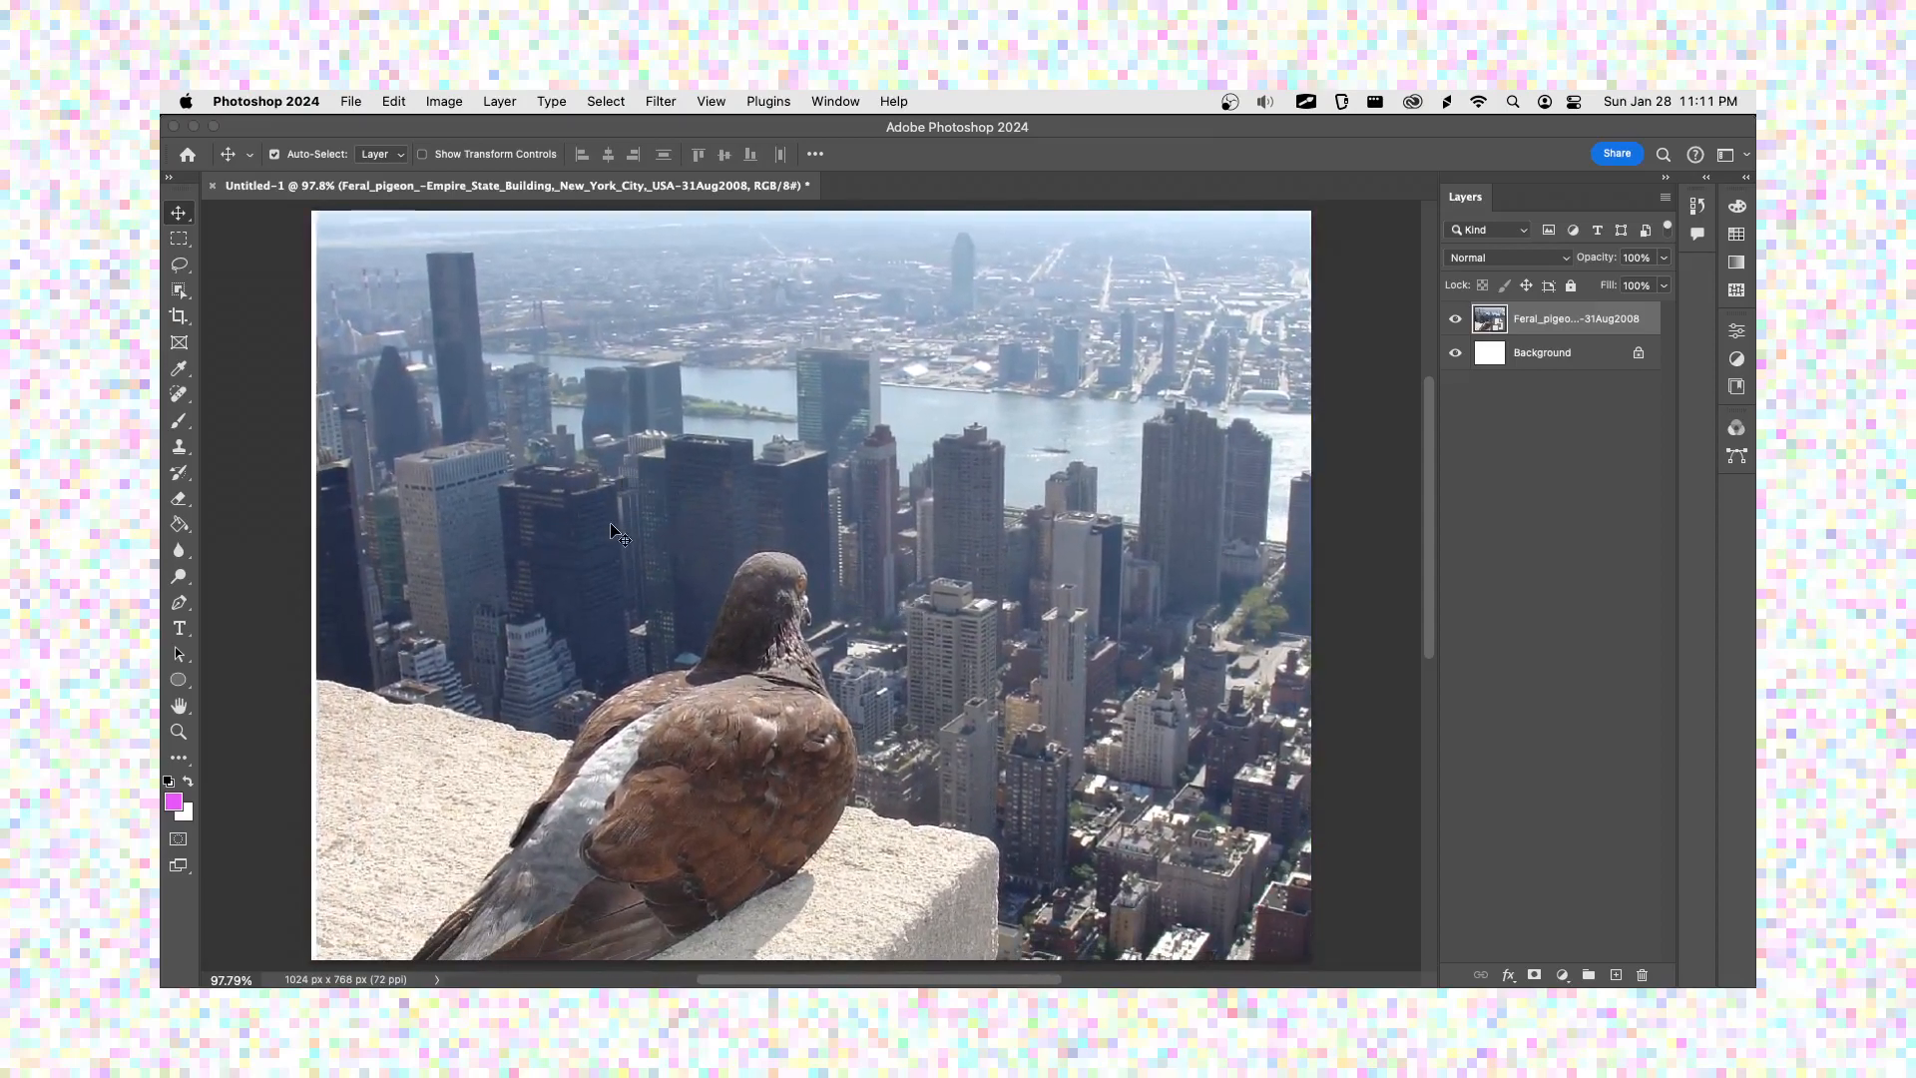
{"action": "scroll", "coordinate": [611, 532], "scroll_direction": "up", "scroll_amount": 1}
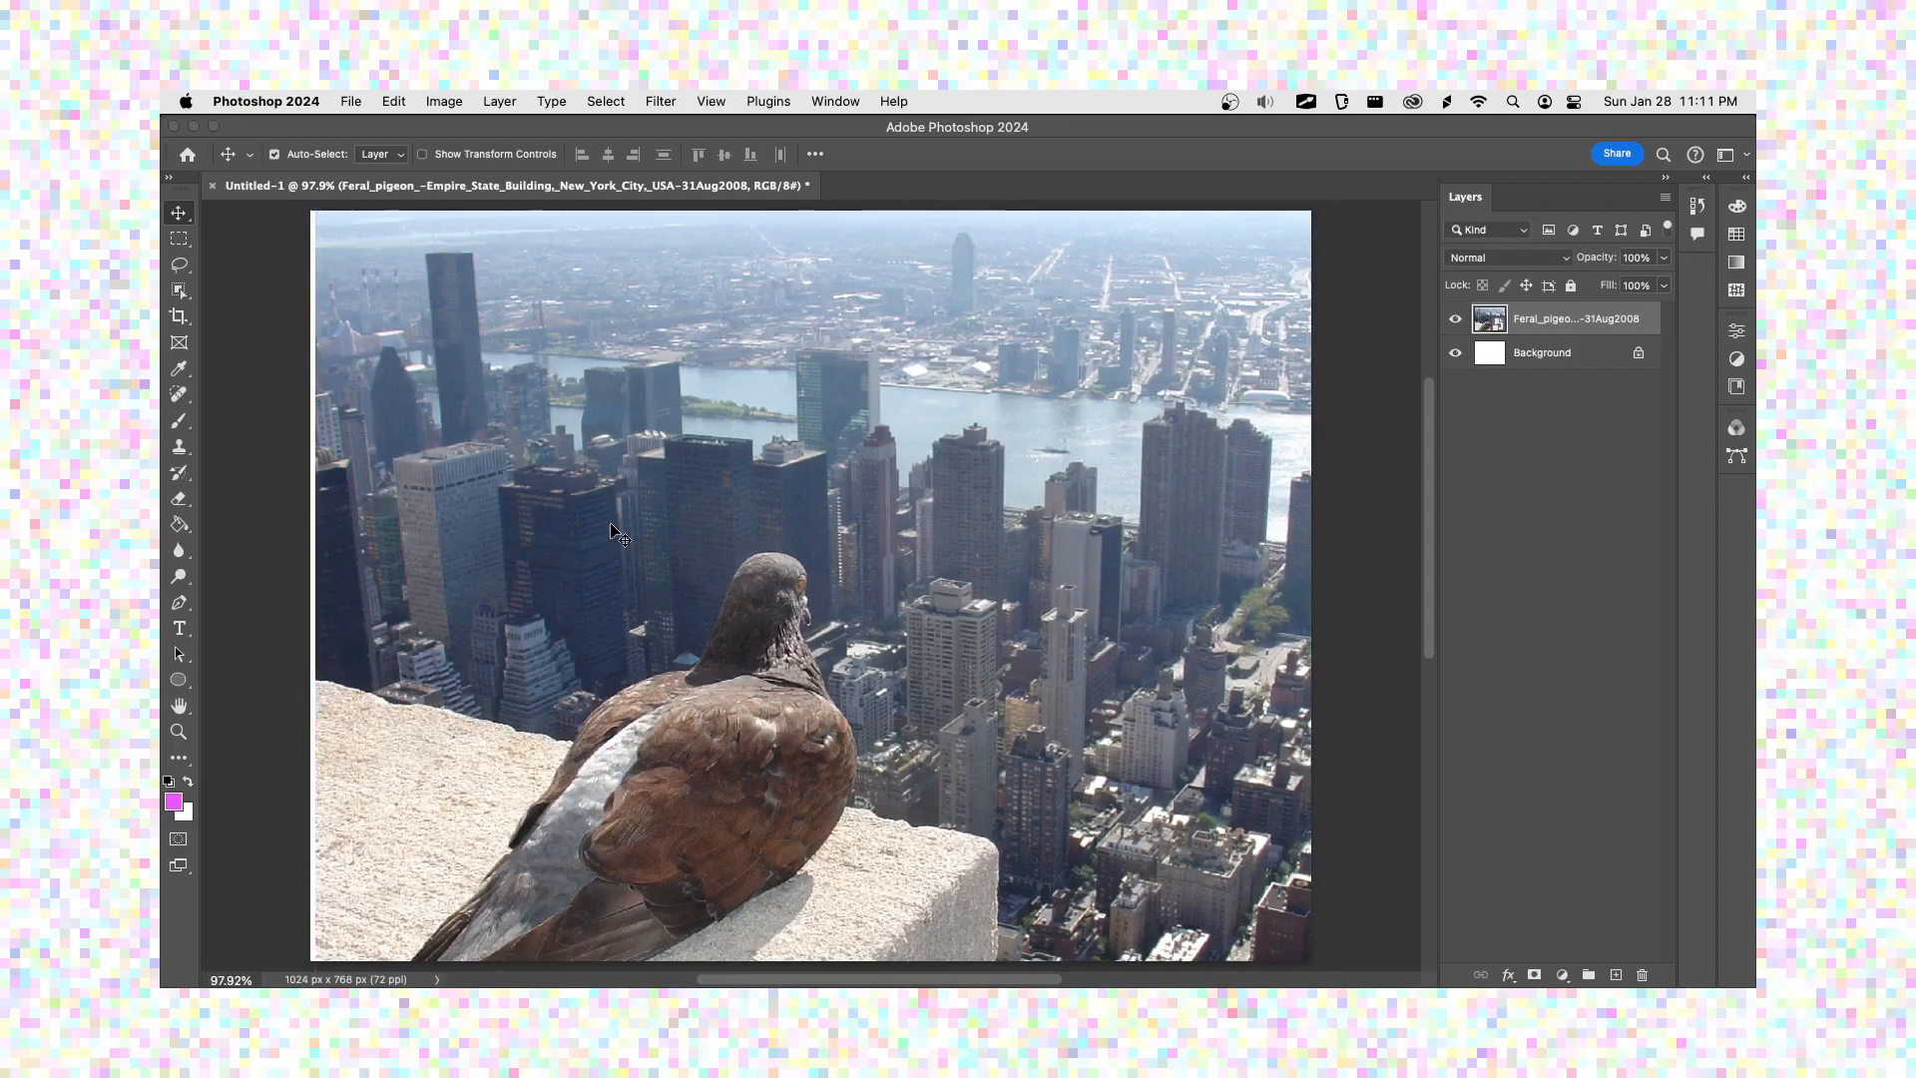
{"action": "left_click", "coordinate": [1570, 287]}
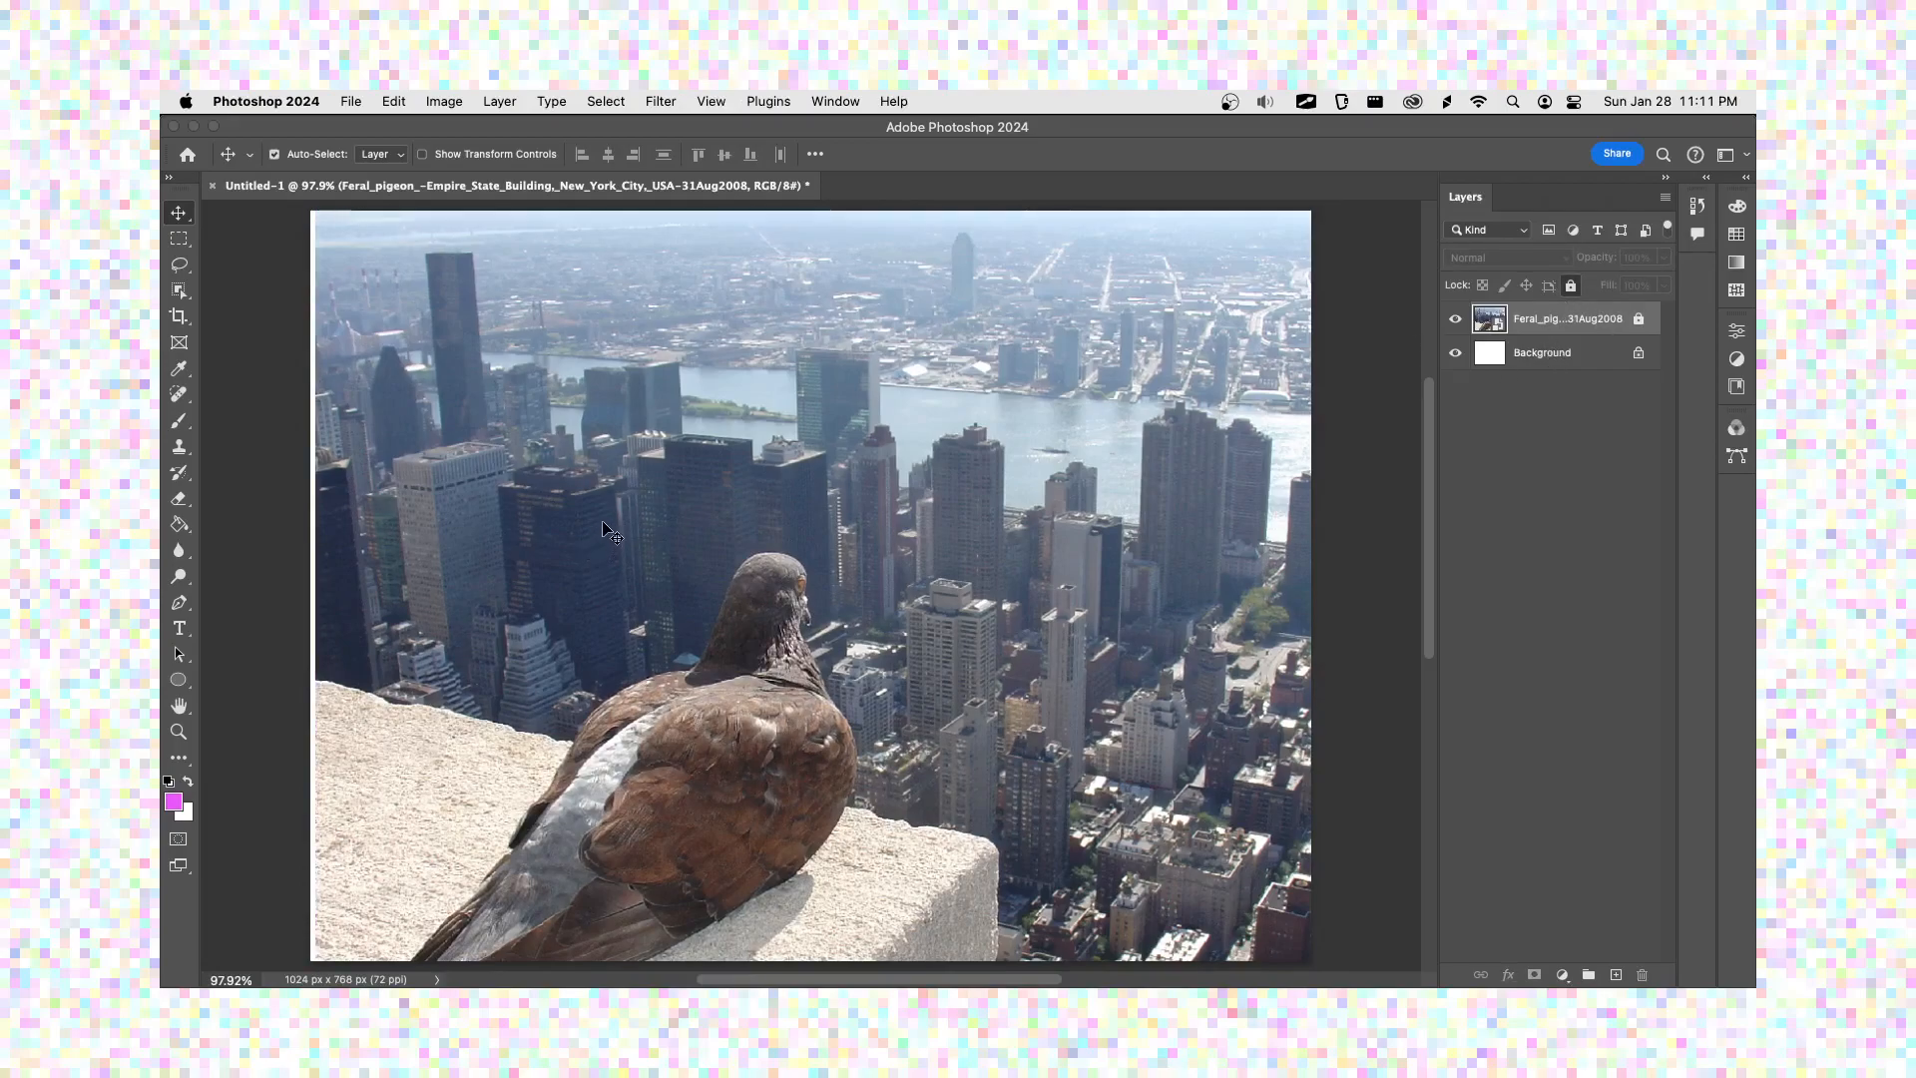
{"action": "key", "text": "super+z"}
{"action": "key", "text": "super+z"}
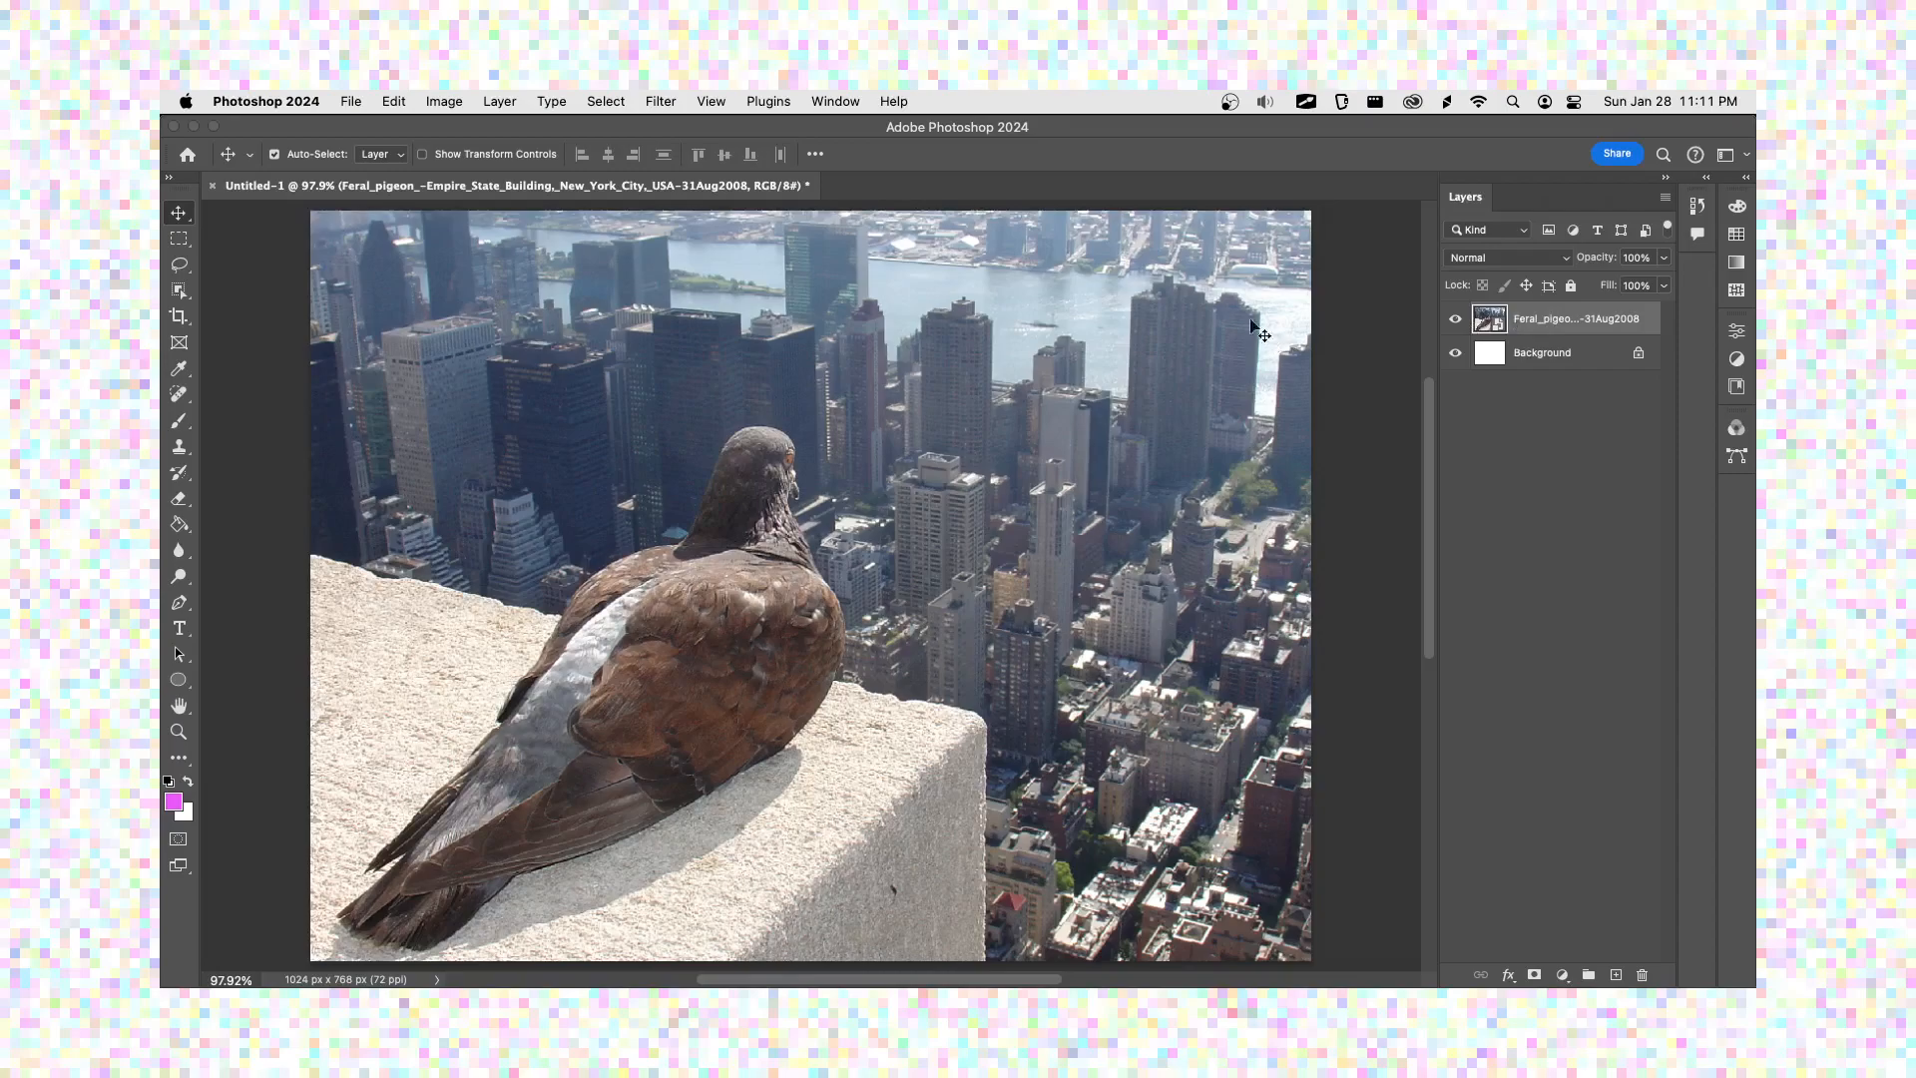
{"action": "left_click_drag", "start_coordinate": [846, 232], "coordinate": [643, 778]}
{"action": "key", "text": "super+z"}
- Lock all properties of the pigeon photo layer and try dragging the photo on the canvas
{"action": "left_click", "coordinate": [1571, 286]}
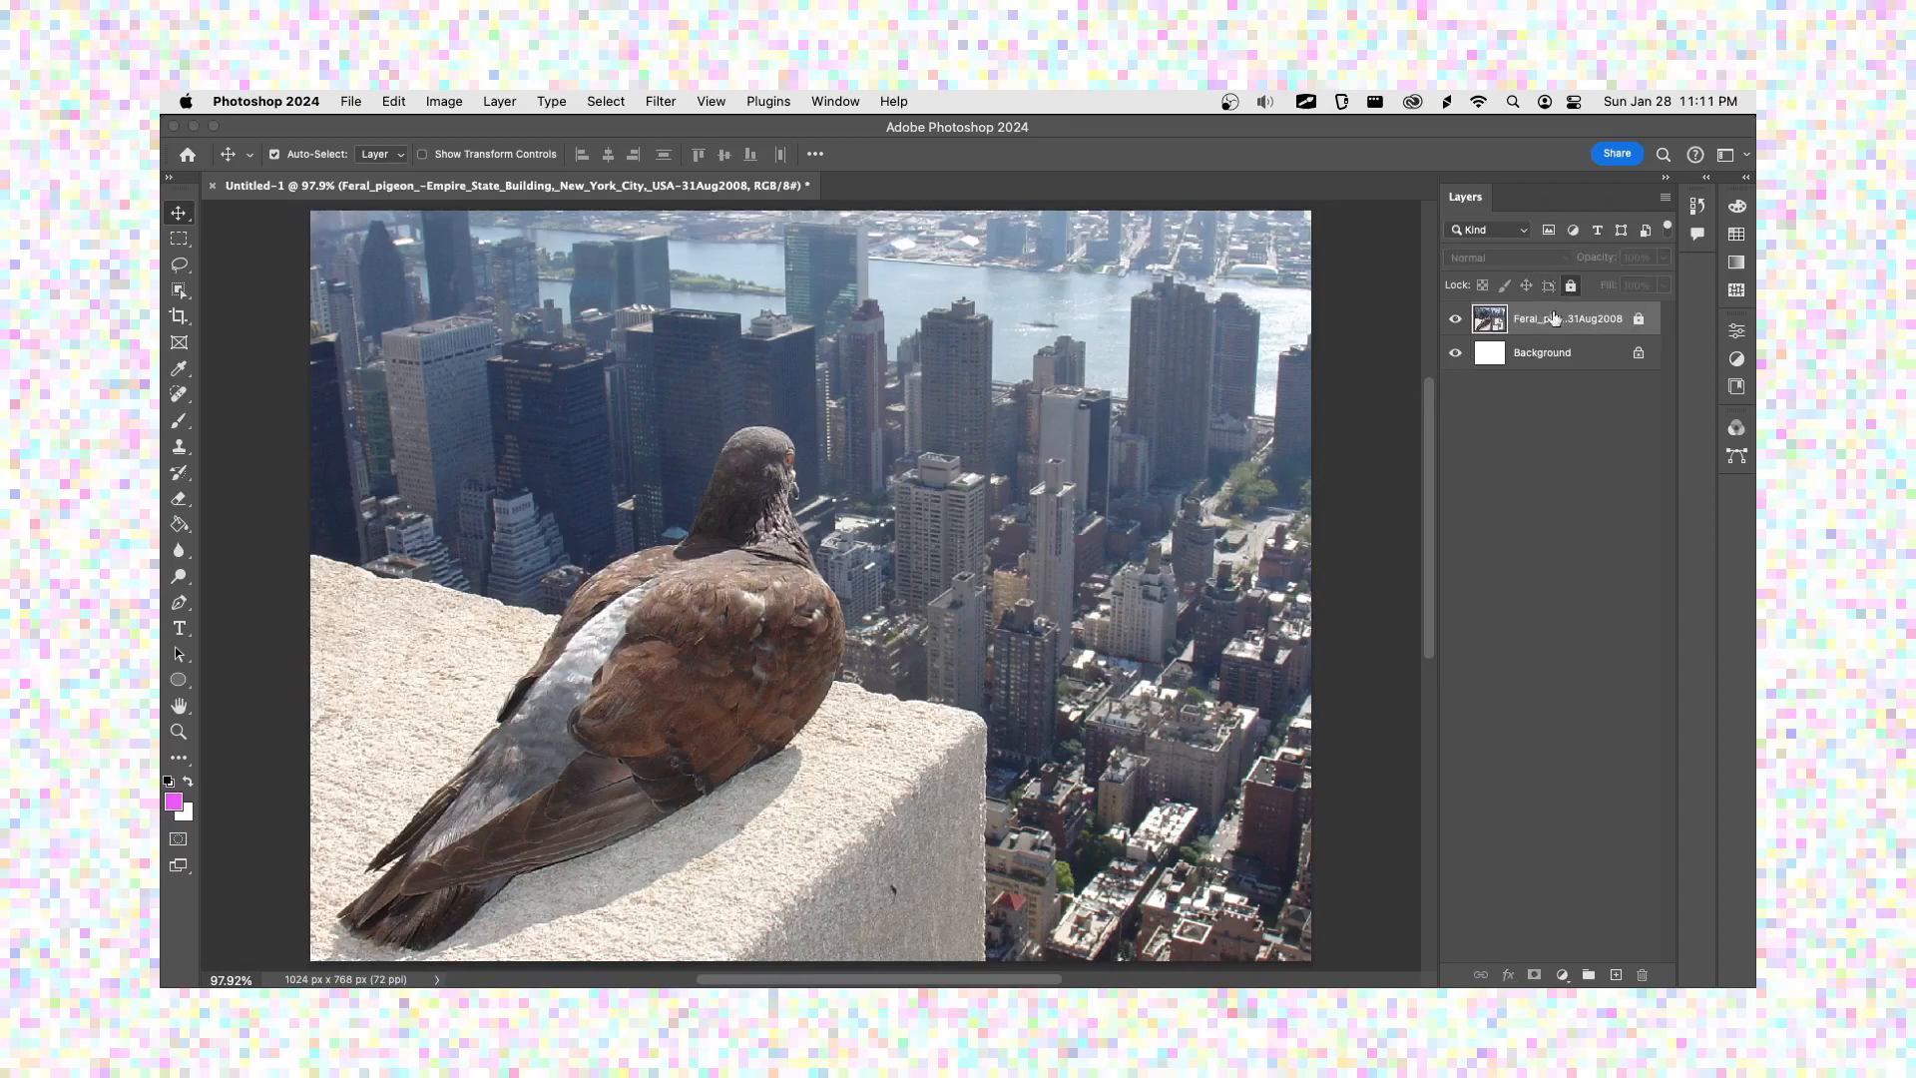
{"action": "left_click", "coordinate": [705, 568]}
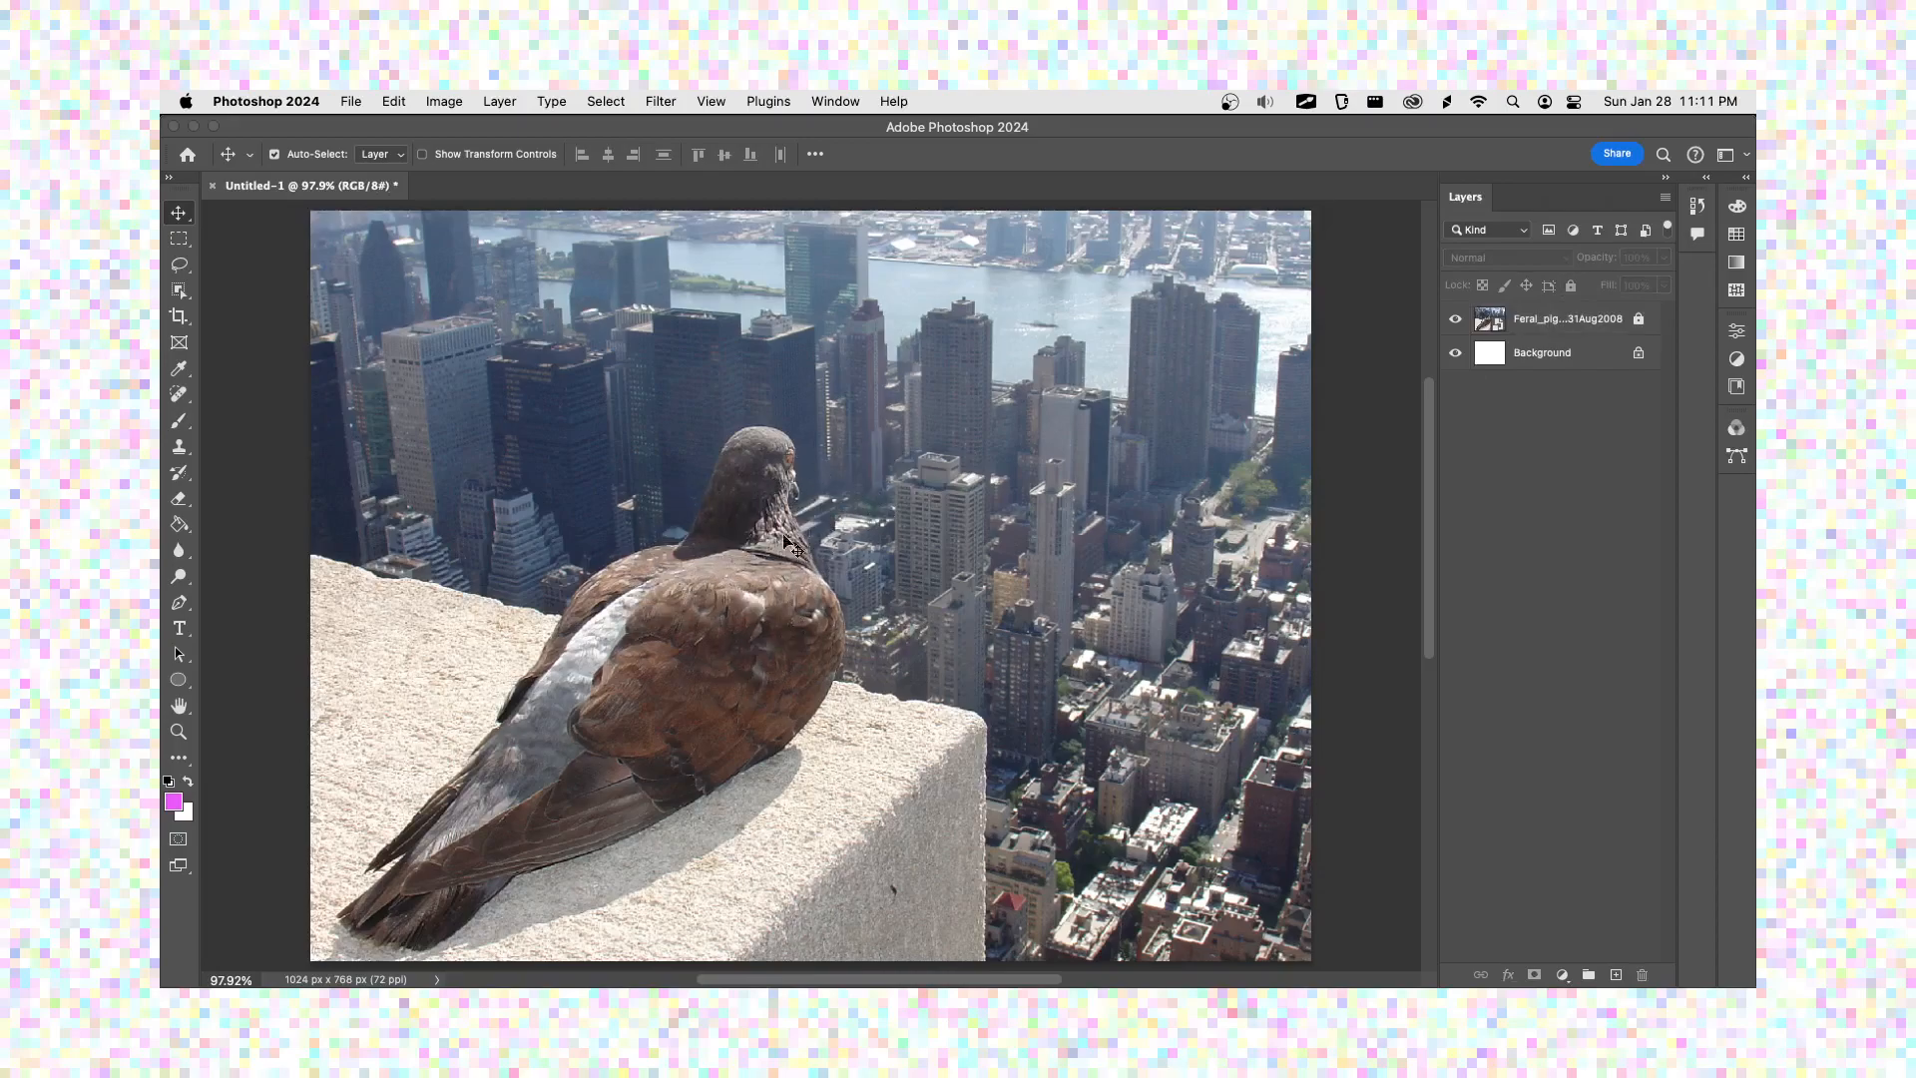
{"action": "mouse_move", "coordinate": [866, 538]}
{"action": "left_mouse_down"}
{"action": "mouse_move", "coordinate": [843, 640]}
{"action": "mouse_move", "coordinate": [857, 555]}
{"action": "mouse_move", "coordinate": [866, 571]}
{"action": "left_mouse_up"}
- Add a new layer above the locked pigeon photo and scribble magenta strokes over the image with a size 13 brush
{"action": "left_click", "coordinate": [180, 420]}
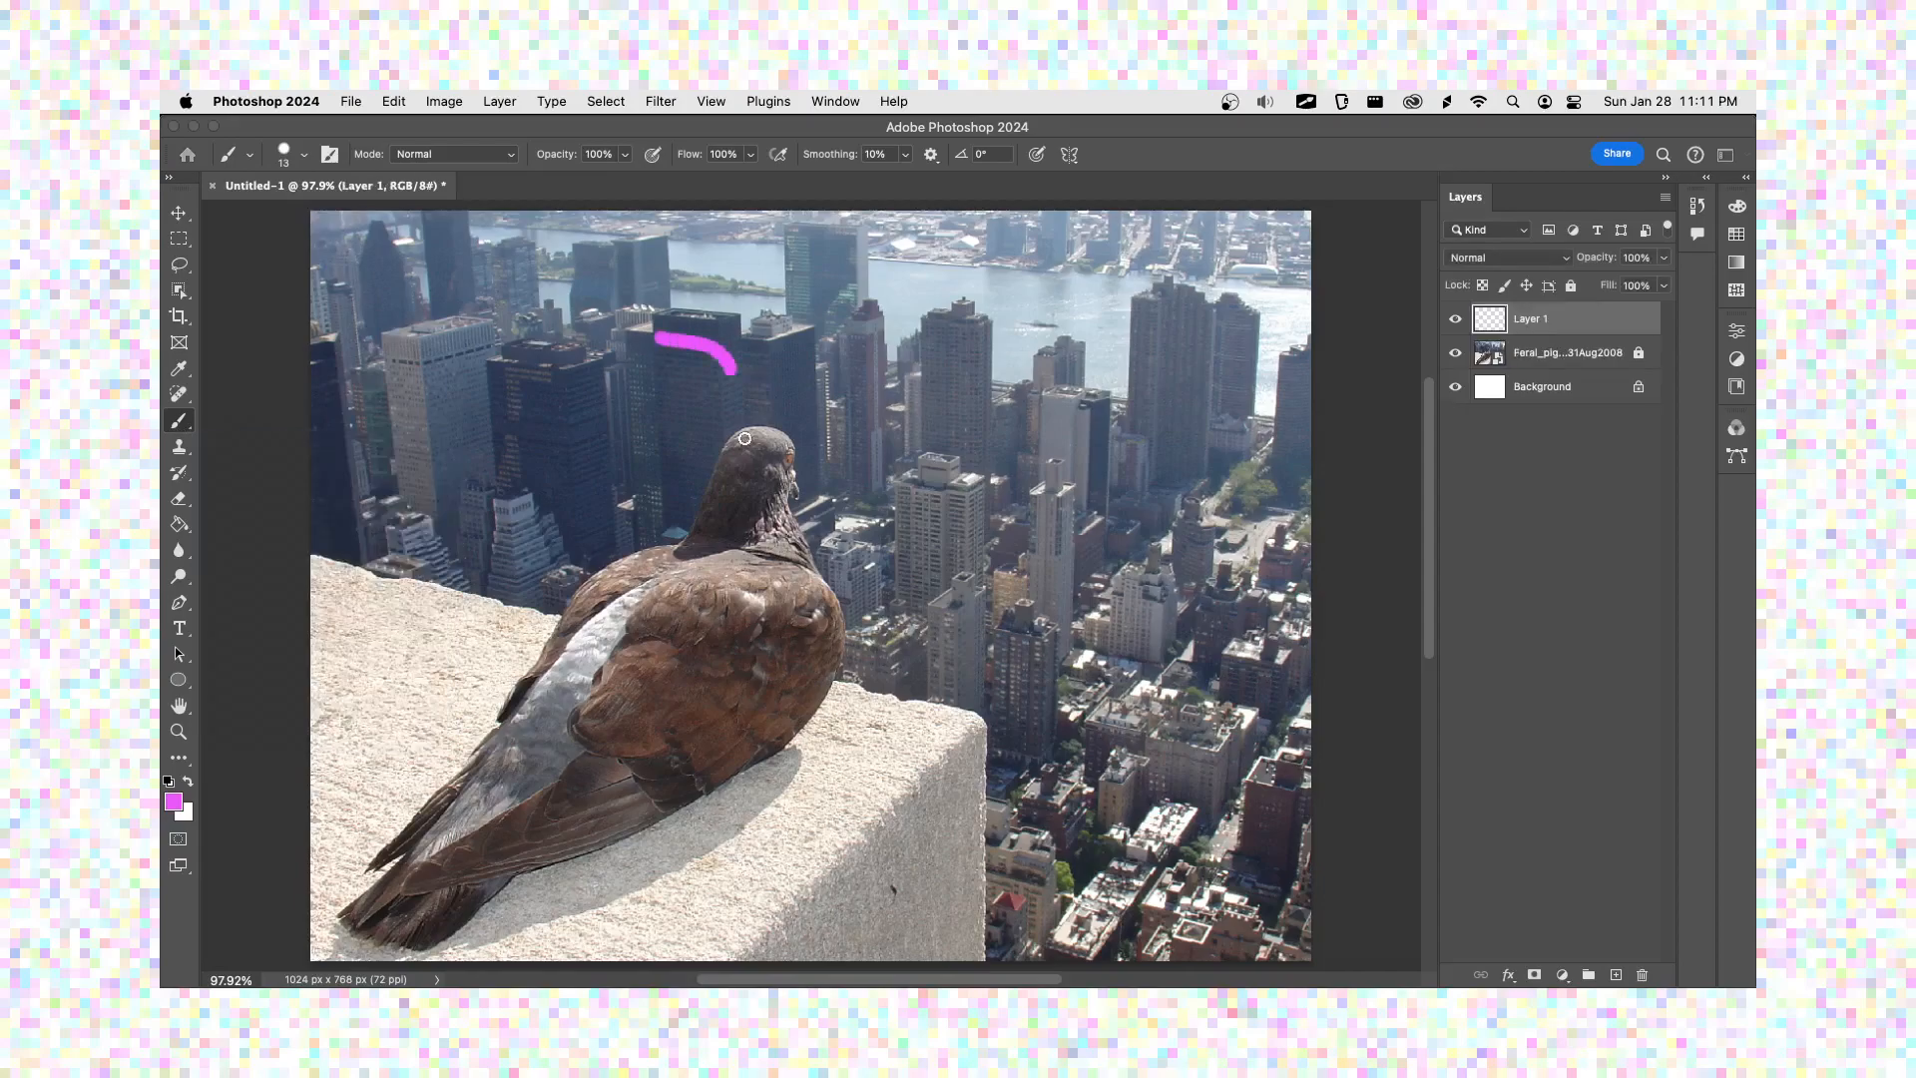
{"action": "mouse_move", "coordinate": [745, 438]}
{"action": "left_mouse_down"}
{"action": "mouse_move", "coordinate": [1106, 504]}
{"action": "mouse_move", "coordinate": [798, 489]}
{"action": "mouse_move", "coordinate": [781, 513]}
{"action": "left_mouse_up"}
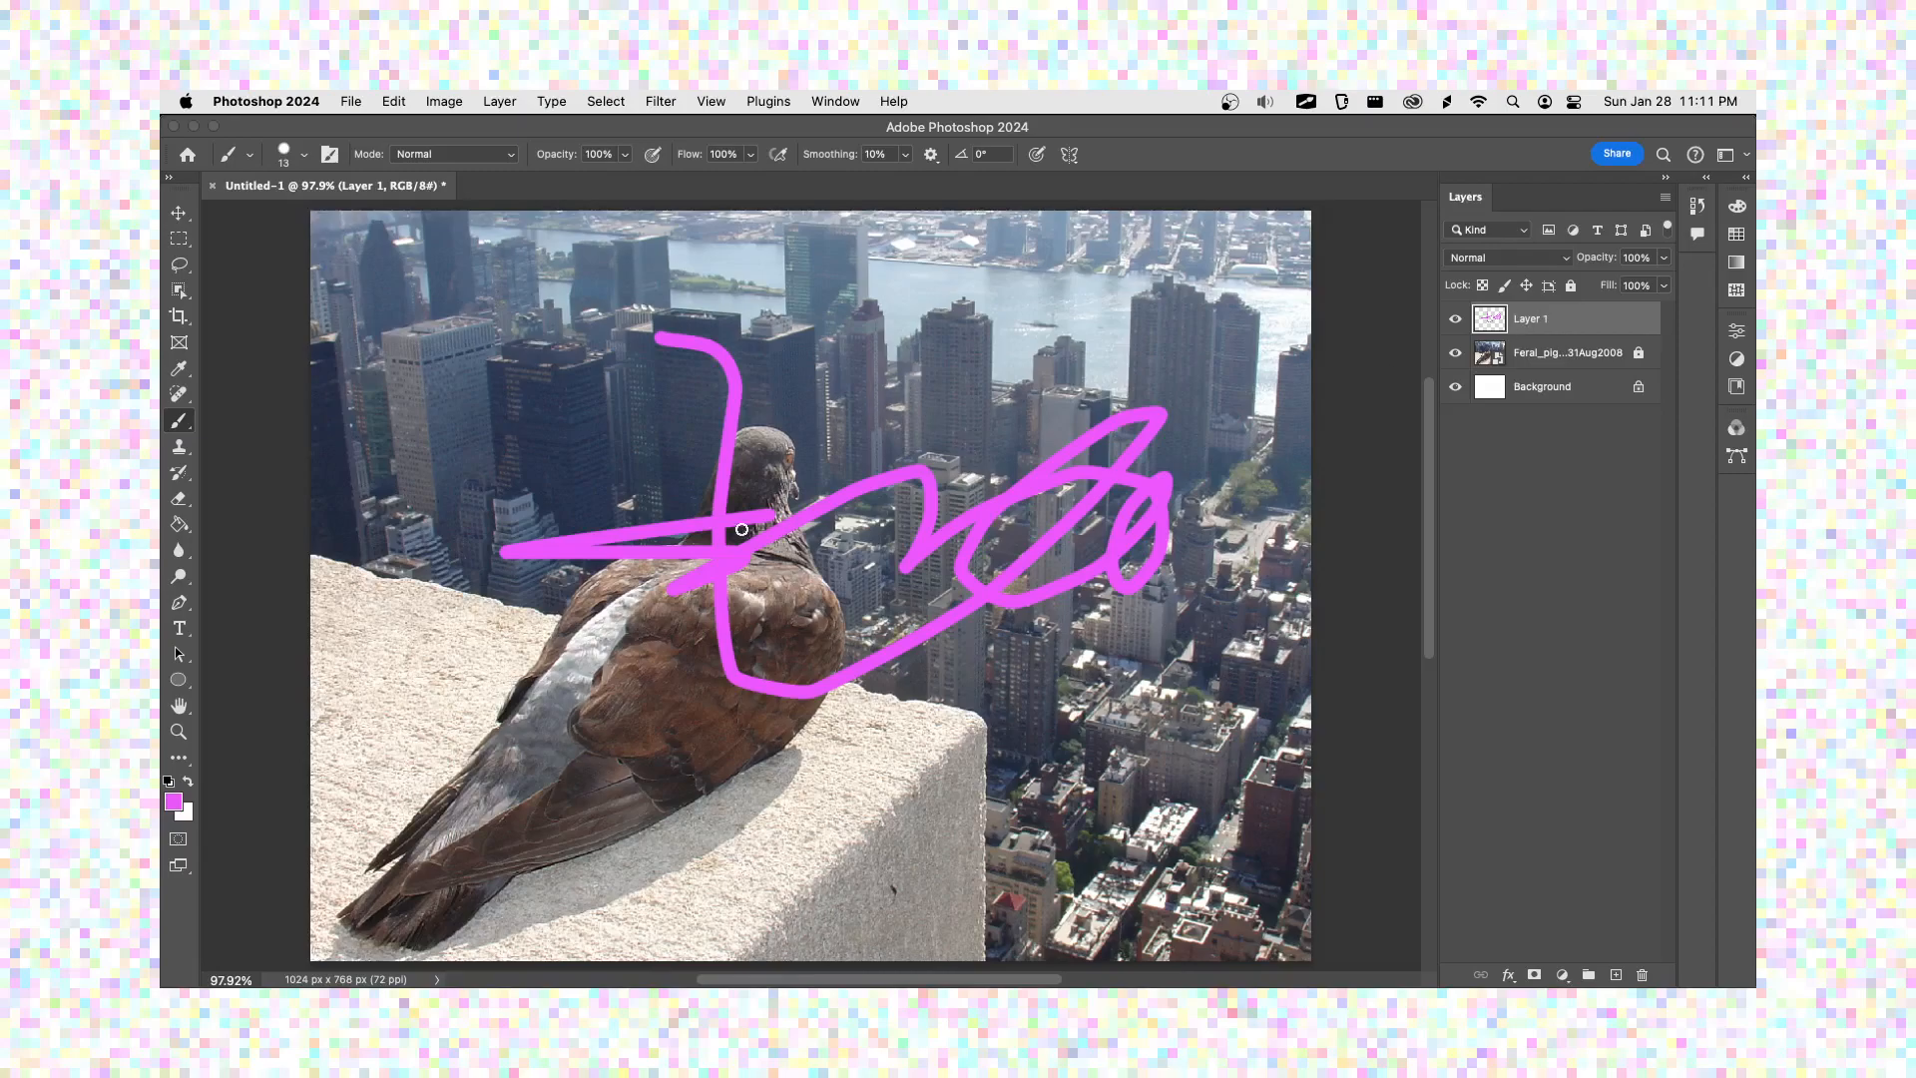
{"action": "mouse_move", "coordinate": [704, 367]}
{"action": "left_mouse_down"}
{"action": "mouse_move", "coordinate": [794, 440]}
{"action": "mouse_move", "coordinate": [865, 422]}
{"action": "mouse_move", "coordinate": [975, 344]}
{"action": "mouse_move", "coordinate": [1056, 344]}
{"action": "left_mouse_up"}
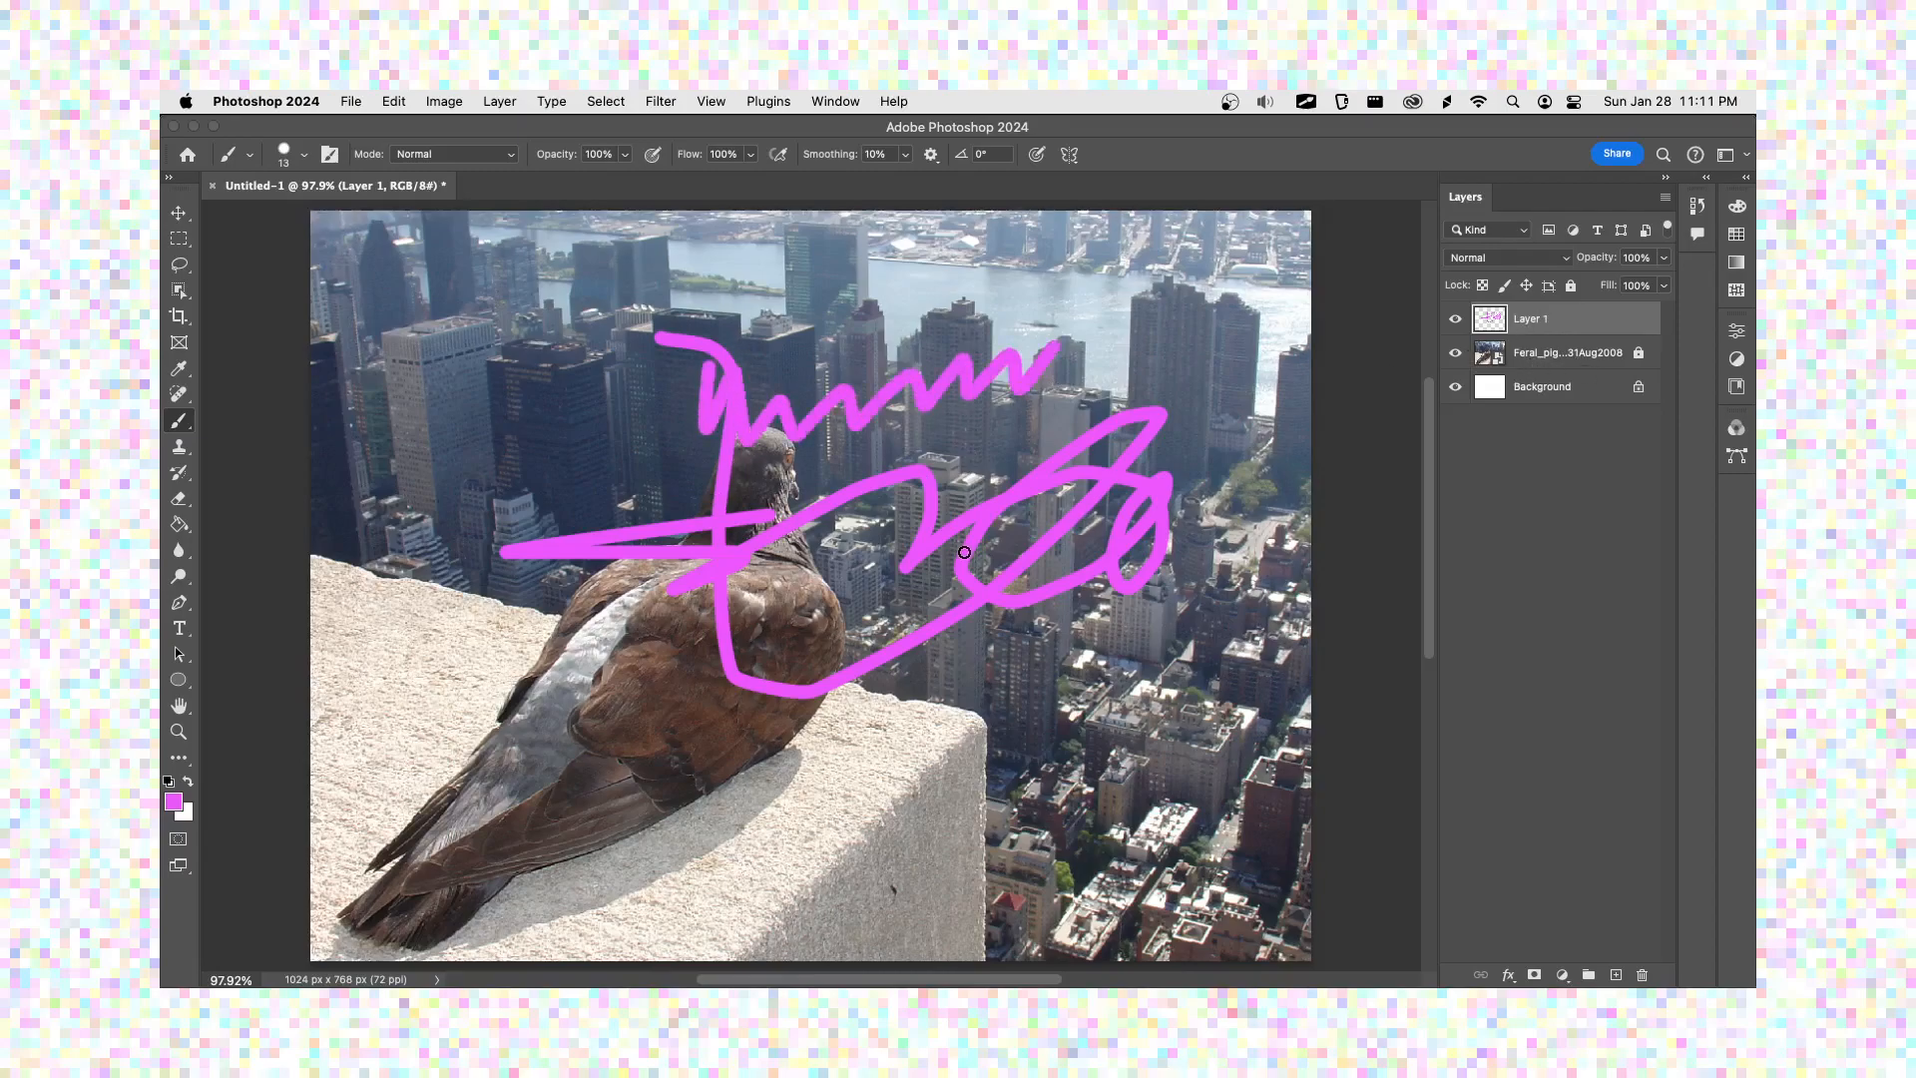
{"action": "mouse_move", "coordinate": [599, 324]}
{"action": "left_mouse_down"}
{"action": "mouse_move", "coordinate": [764, 324]}
{"action": "mouse_move", "coordinate": [1086, 569]}
{"action": "mouse_move", "coordinate": [565, 461]}
{"action": "mouse_move", "coordinate": [559, 344]}
{"action": "left_mouse_up"}
{"action": "mouse_move", "coordinate": [648, 557]}
{"action": "left_mouse_down"}
{"action": "mouse_move", "coordinate": [750, 784]}
{"action": "mouse_move", "coordinate": [913, 839]}
{"action": "left_mouse_up"}
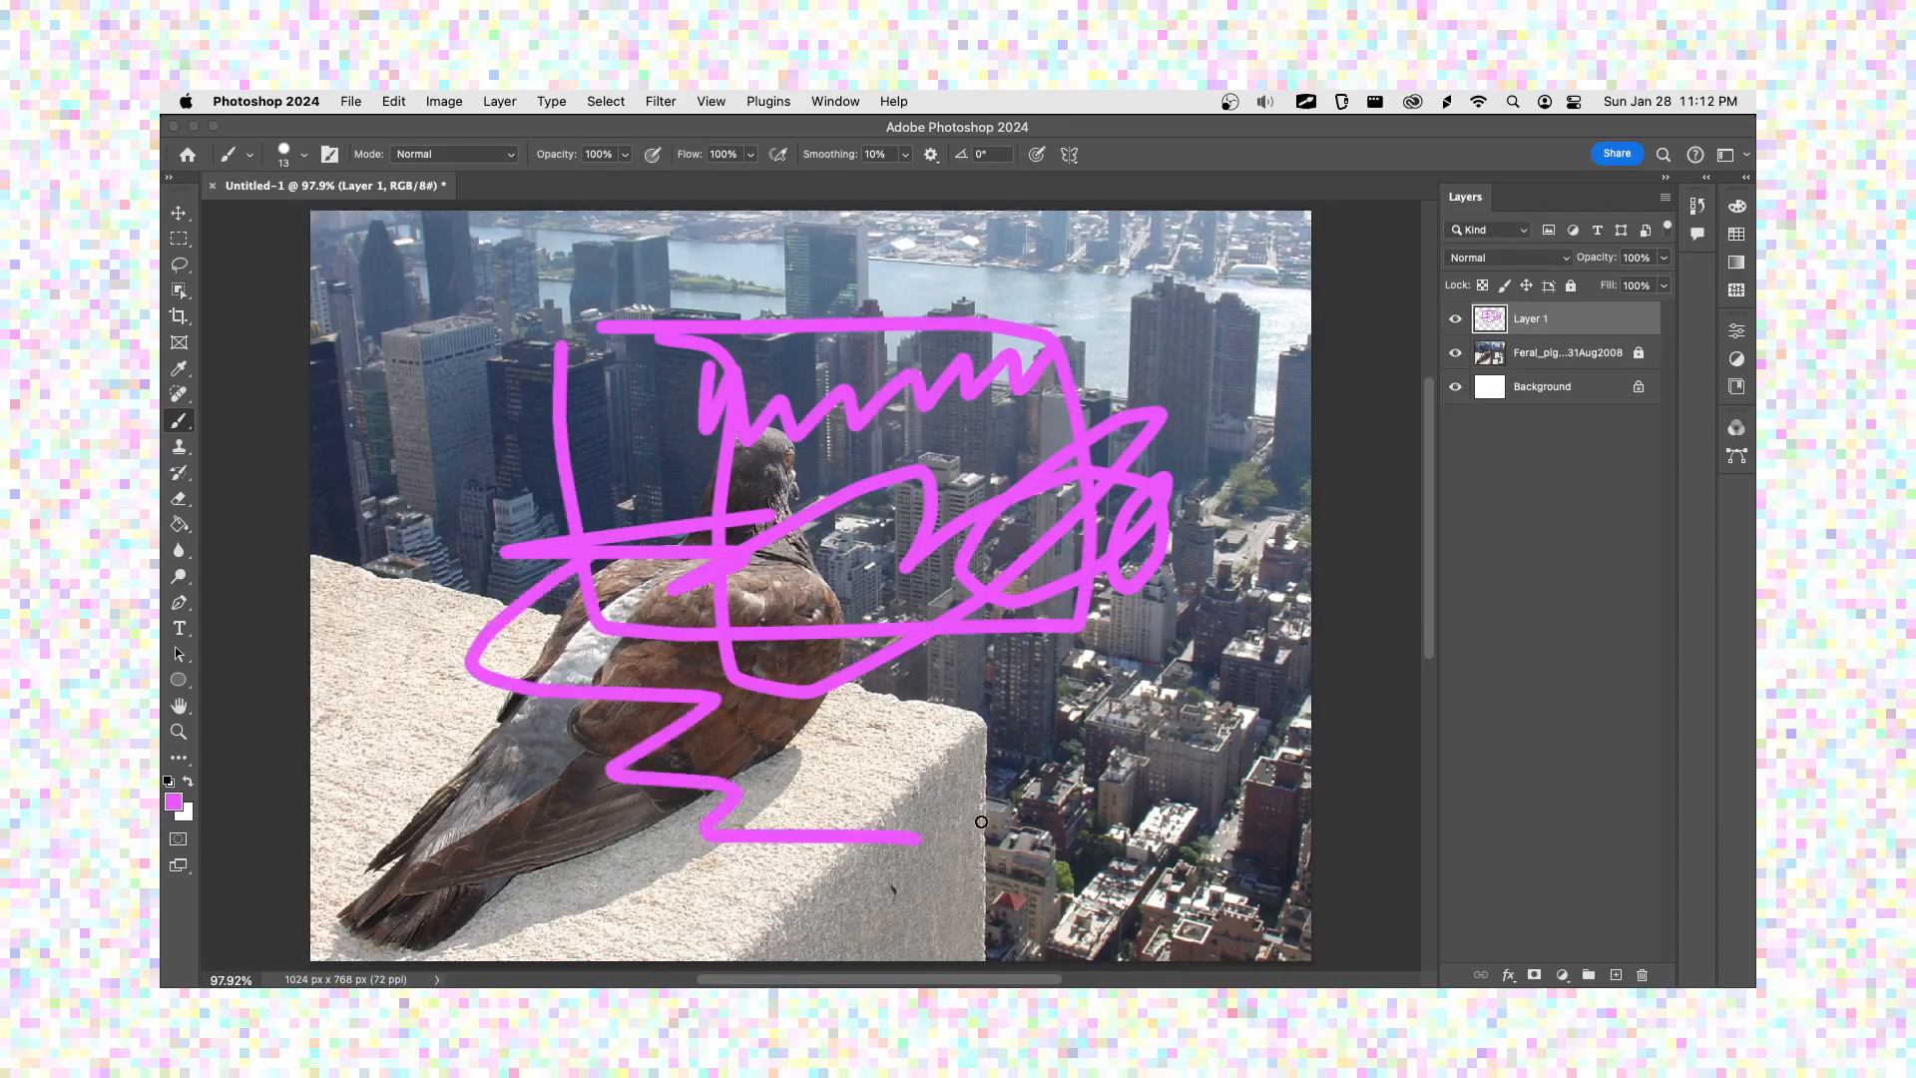
{"action": "mouse_move", "coordinate": [783, 946]}
{"action": "left_mouse_down"}
{"action": "mouse_move", "coordinate": [968, 731]}
{"action": "mouse_move", "coordinate": [998, 758]}
{"action": "left_mouse_up"}
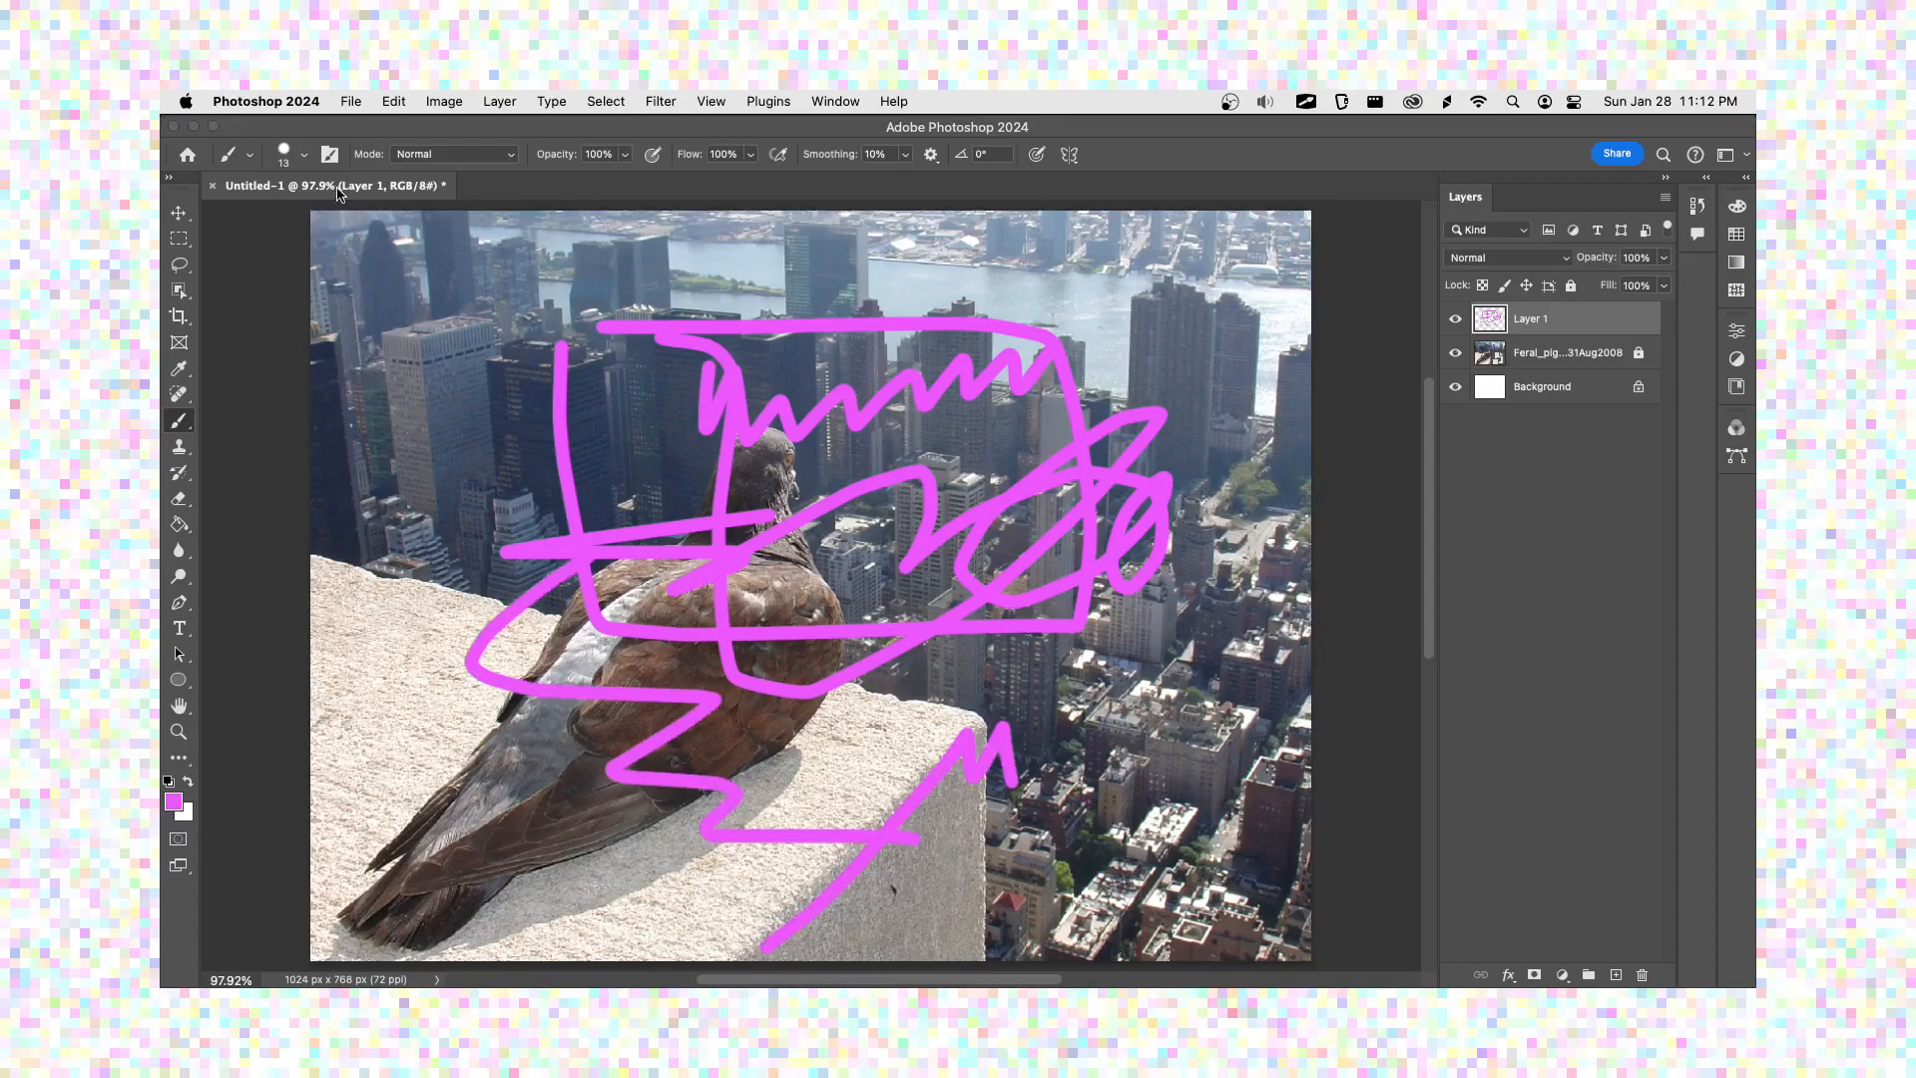
- Choose a darker purple foreground color, set the brush size to 111, and paint a large filled oval over the pigeon
{"action": "left_click", "coordinate": [174, 801]}
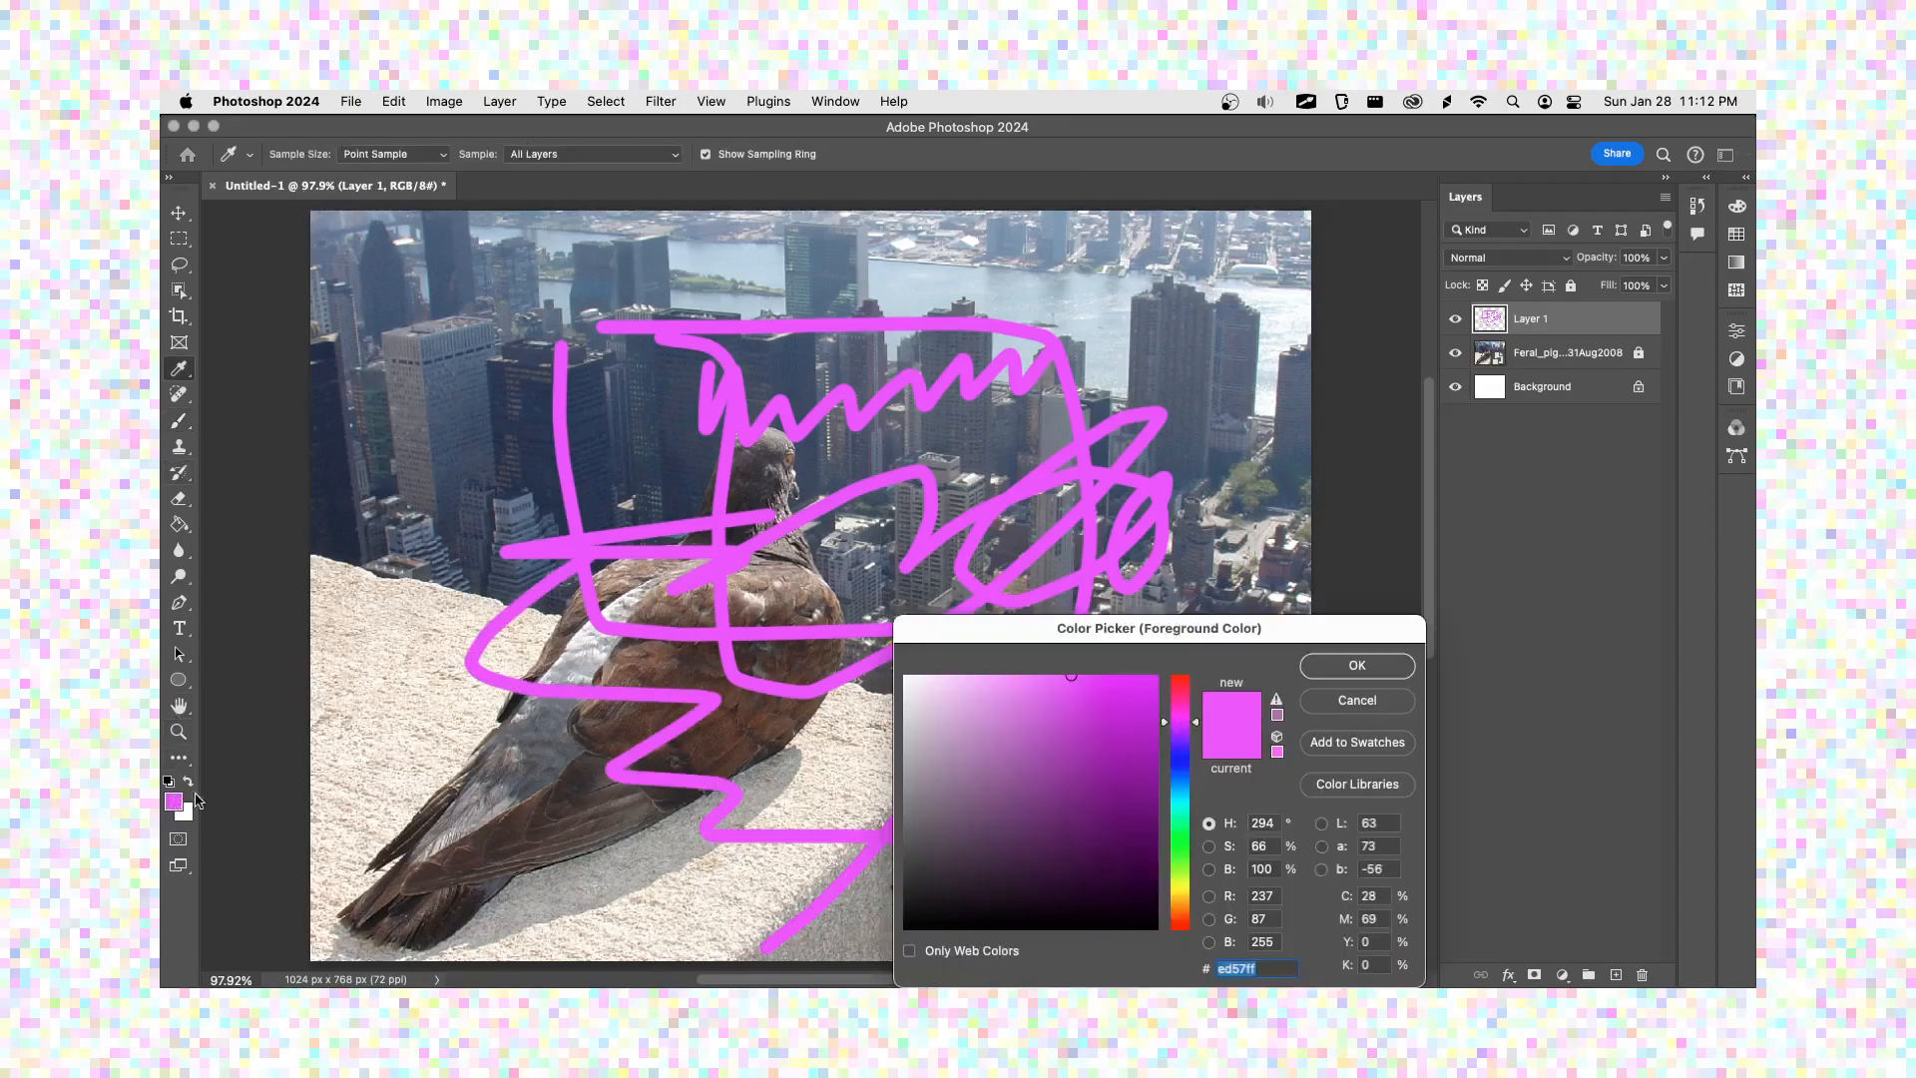
{"action": "left_click", "coordinate": [1030, 783]}
{"action": "left_click", "coordinate": [1357, 664]}
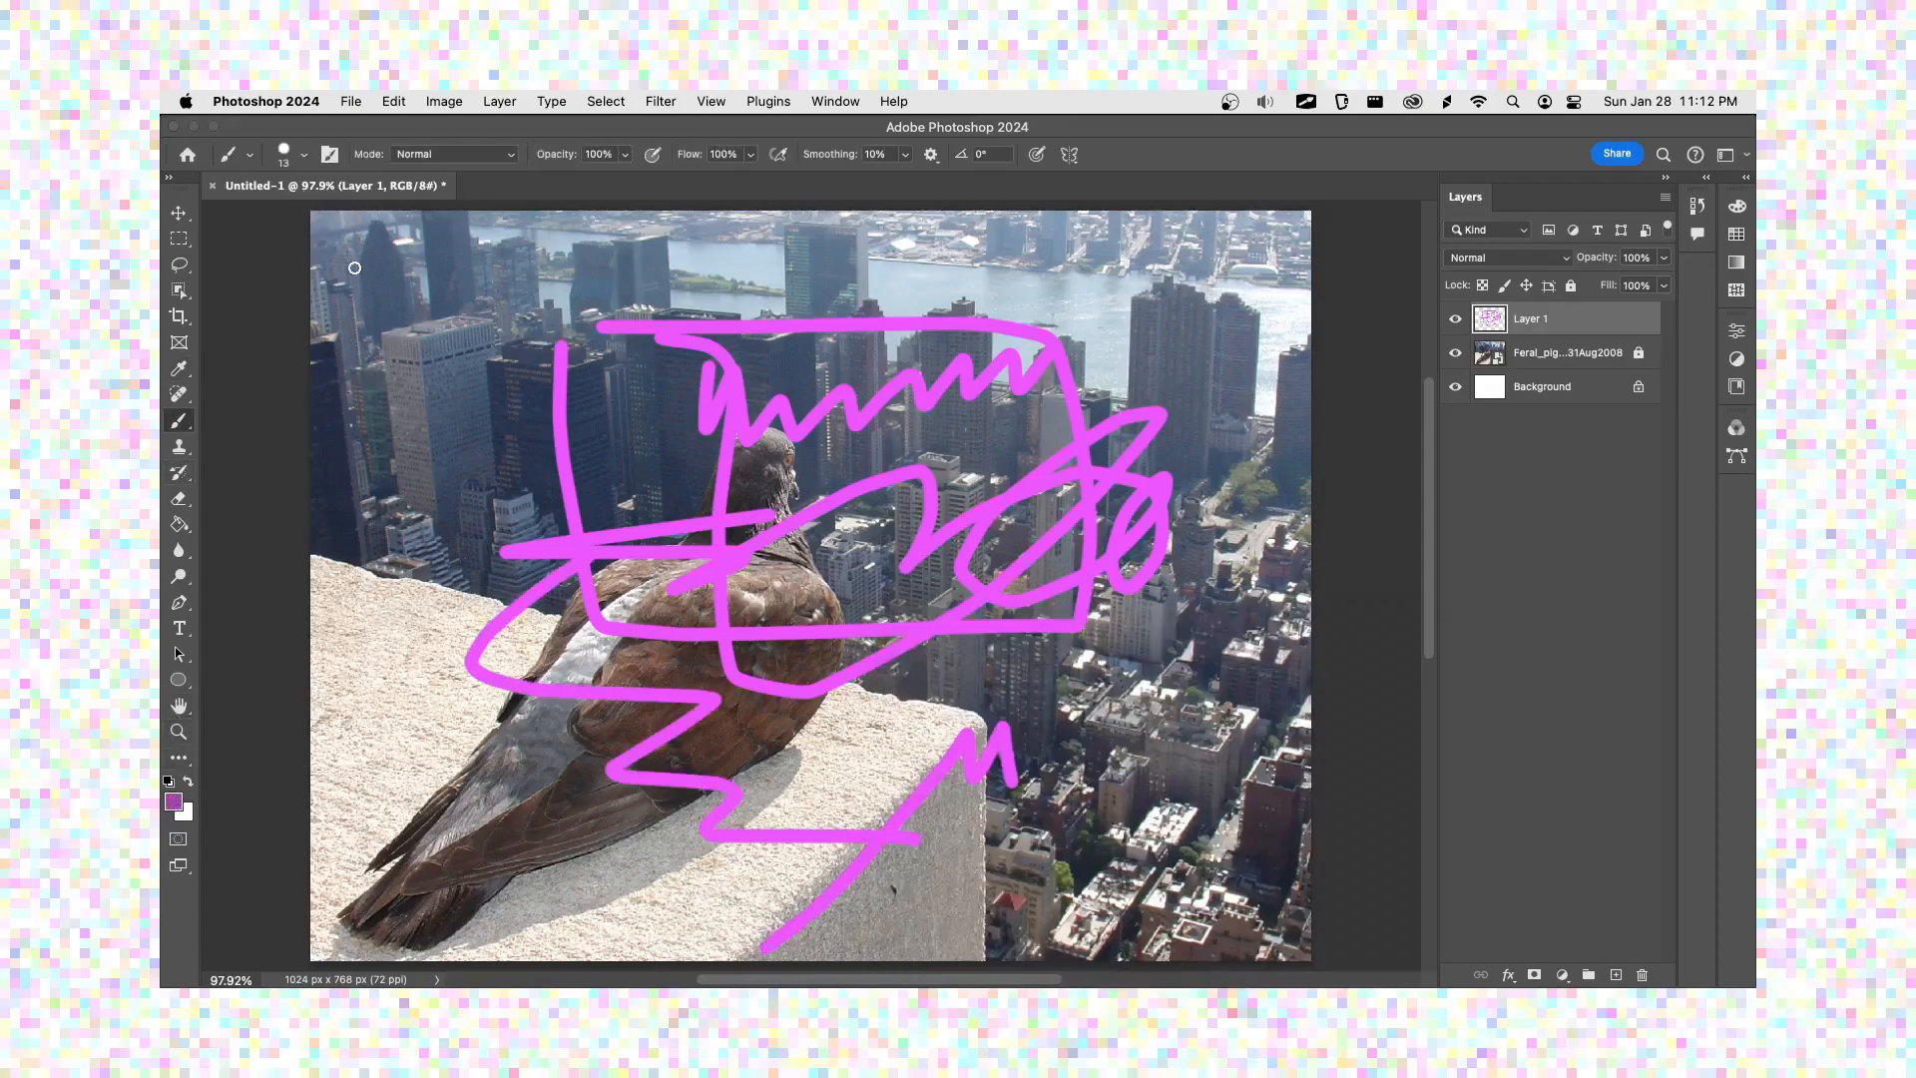
{"action": "left_click", "coordinate": [305, 155]}
{"action": "left_click_drag", "start_coordinate": [284, 216], "coordinate": [303, 215]}
{"action": "mouse_move", "coordinate": [838, 459]}
{"action": "left_mouse_down"}
{"action": "mouse_move", "coordinate": [991, 425]}
{"action": "mouse_move", "coordinate": [731, 610]}
{"action": "mouse_move", "coordinate": [793, 378]}
{"action": "mouse_move", "coordinate": [864, 465]}
{"action": "mouse_move", "coordinate": [668, 610]}
{"action": "mouse_move", "coordinate": [597, 623]}
{"action": "left_mouse_up"}
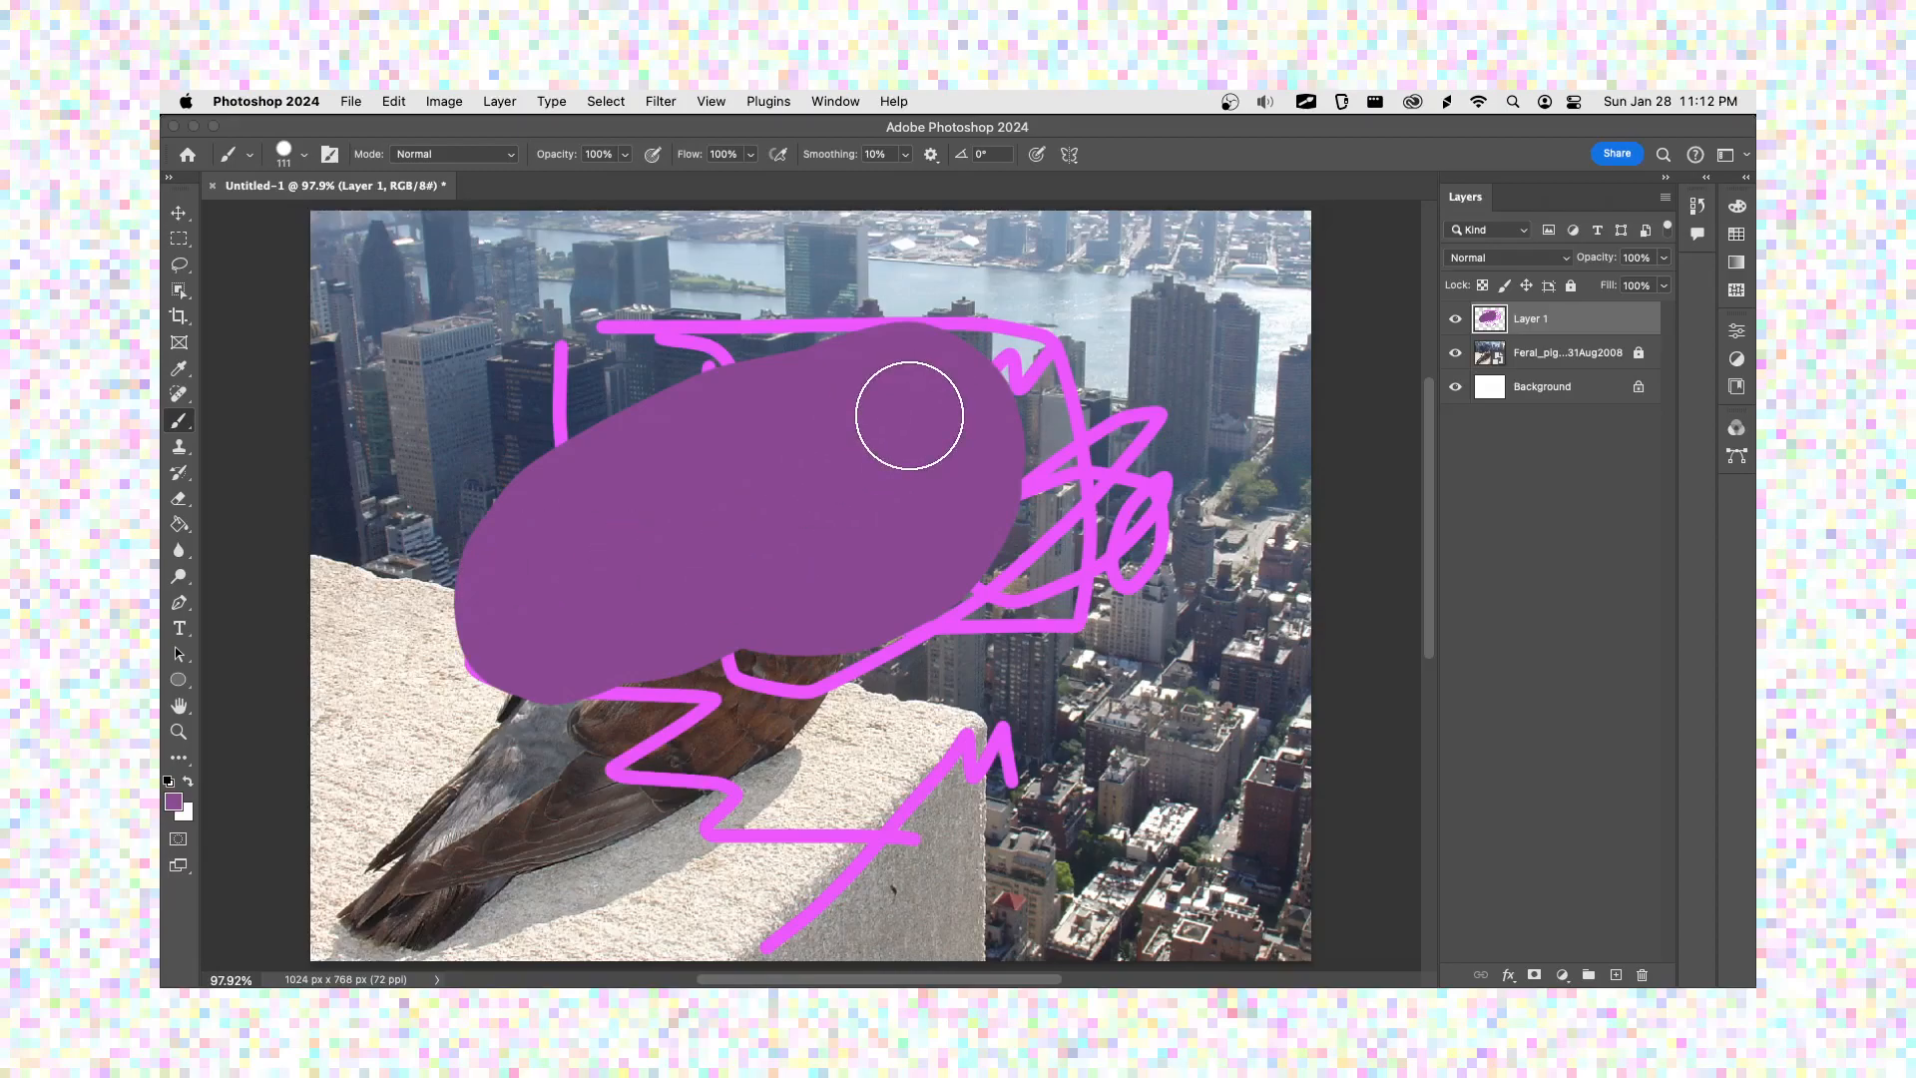
- Toggle the painted layer's visibility off and on repeatedly to compare the image with and without the brush strokes
{"action": "left_click", "coordinate": [1452, 321]}
{"action": "left_click", "coordinate": [1454, 319]}
{"action": "left_click", "coordinate": [1454, 319]}
{"action": "left_click", "coordinate": [1455, 319]}
{"action": "left_click", "coordinate": [1456, 320]}
{"action": "left_click", "coordinate": [1456, 321]}
{"action": "left_click", "coordinate": [1456, 321]}
{"action": "left_click", "coordinate": [1456, 321]}
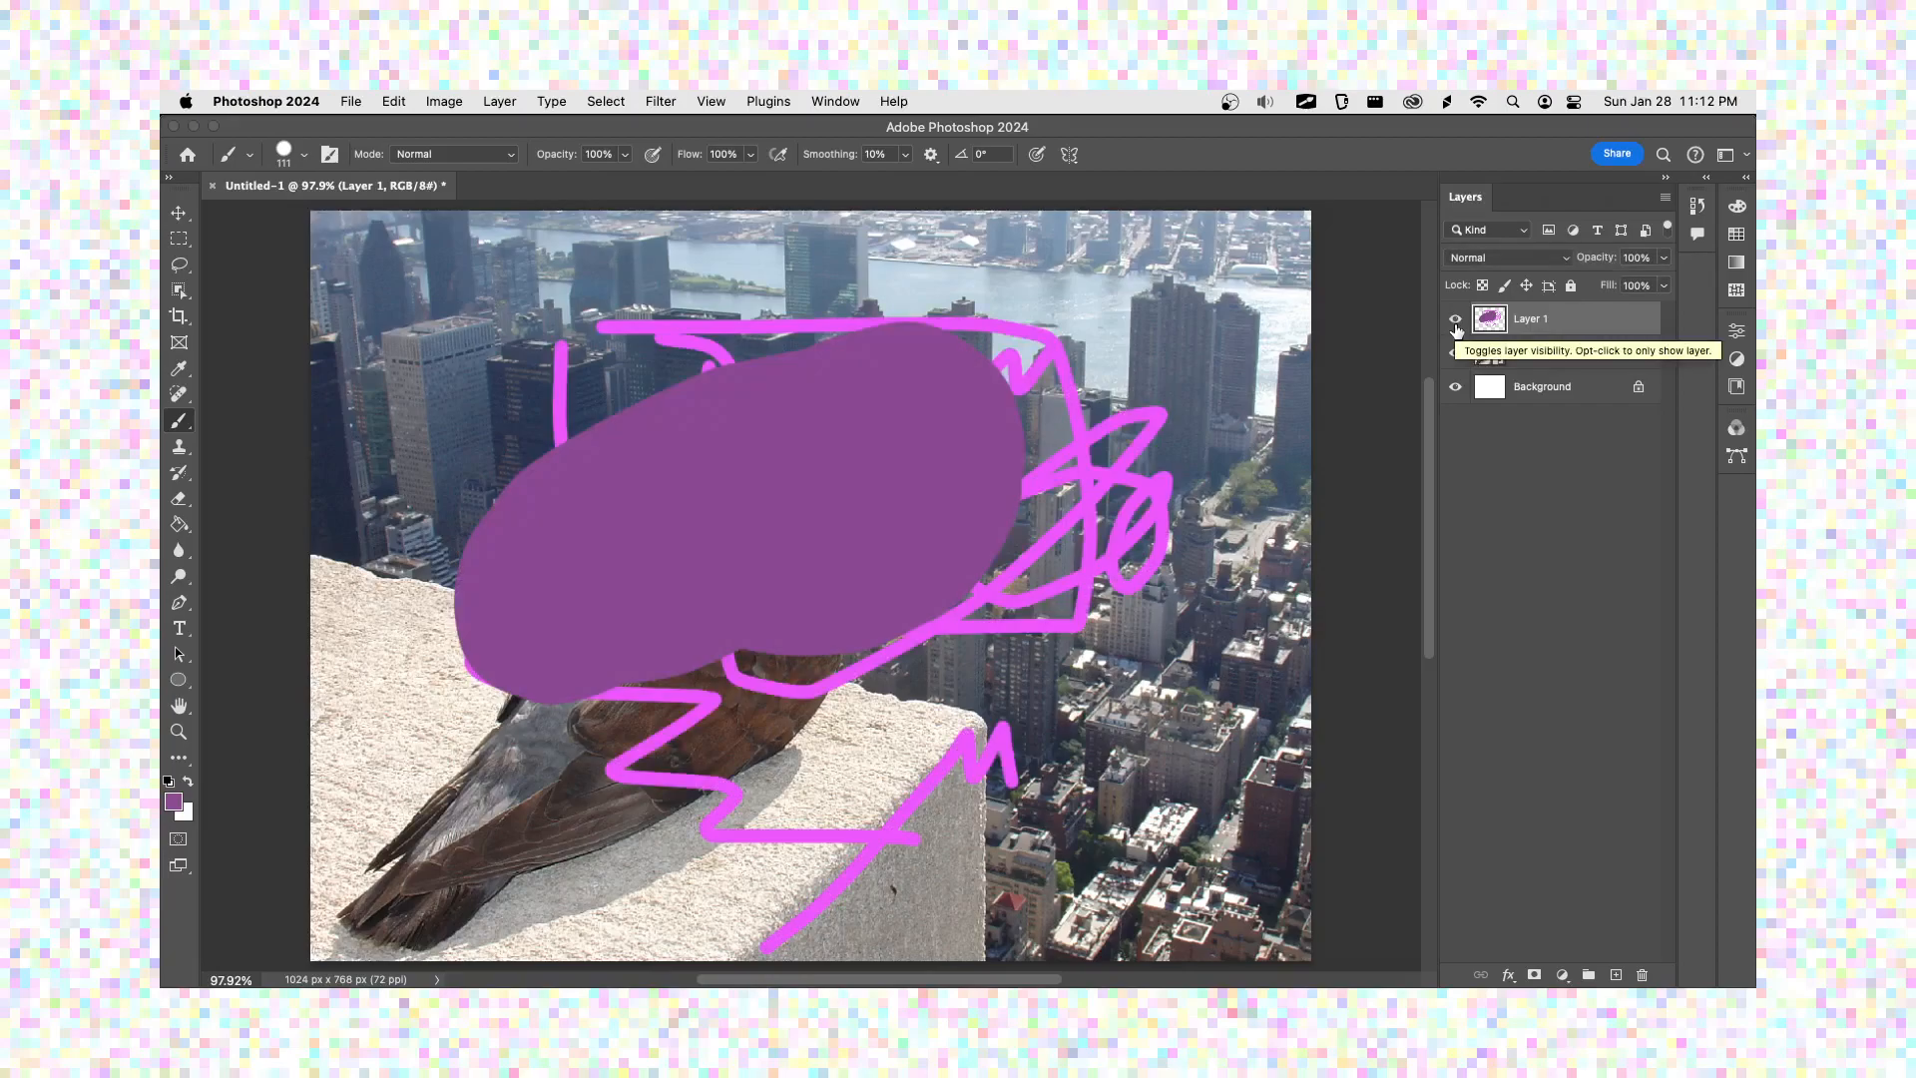
{"action": "left_click", "coordinate": [1456, 321]}
{"action": "left_click", "coordinate": [1455, 321]}
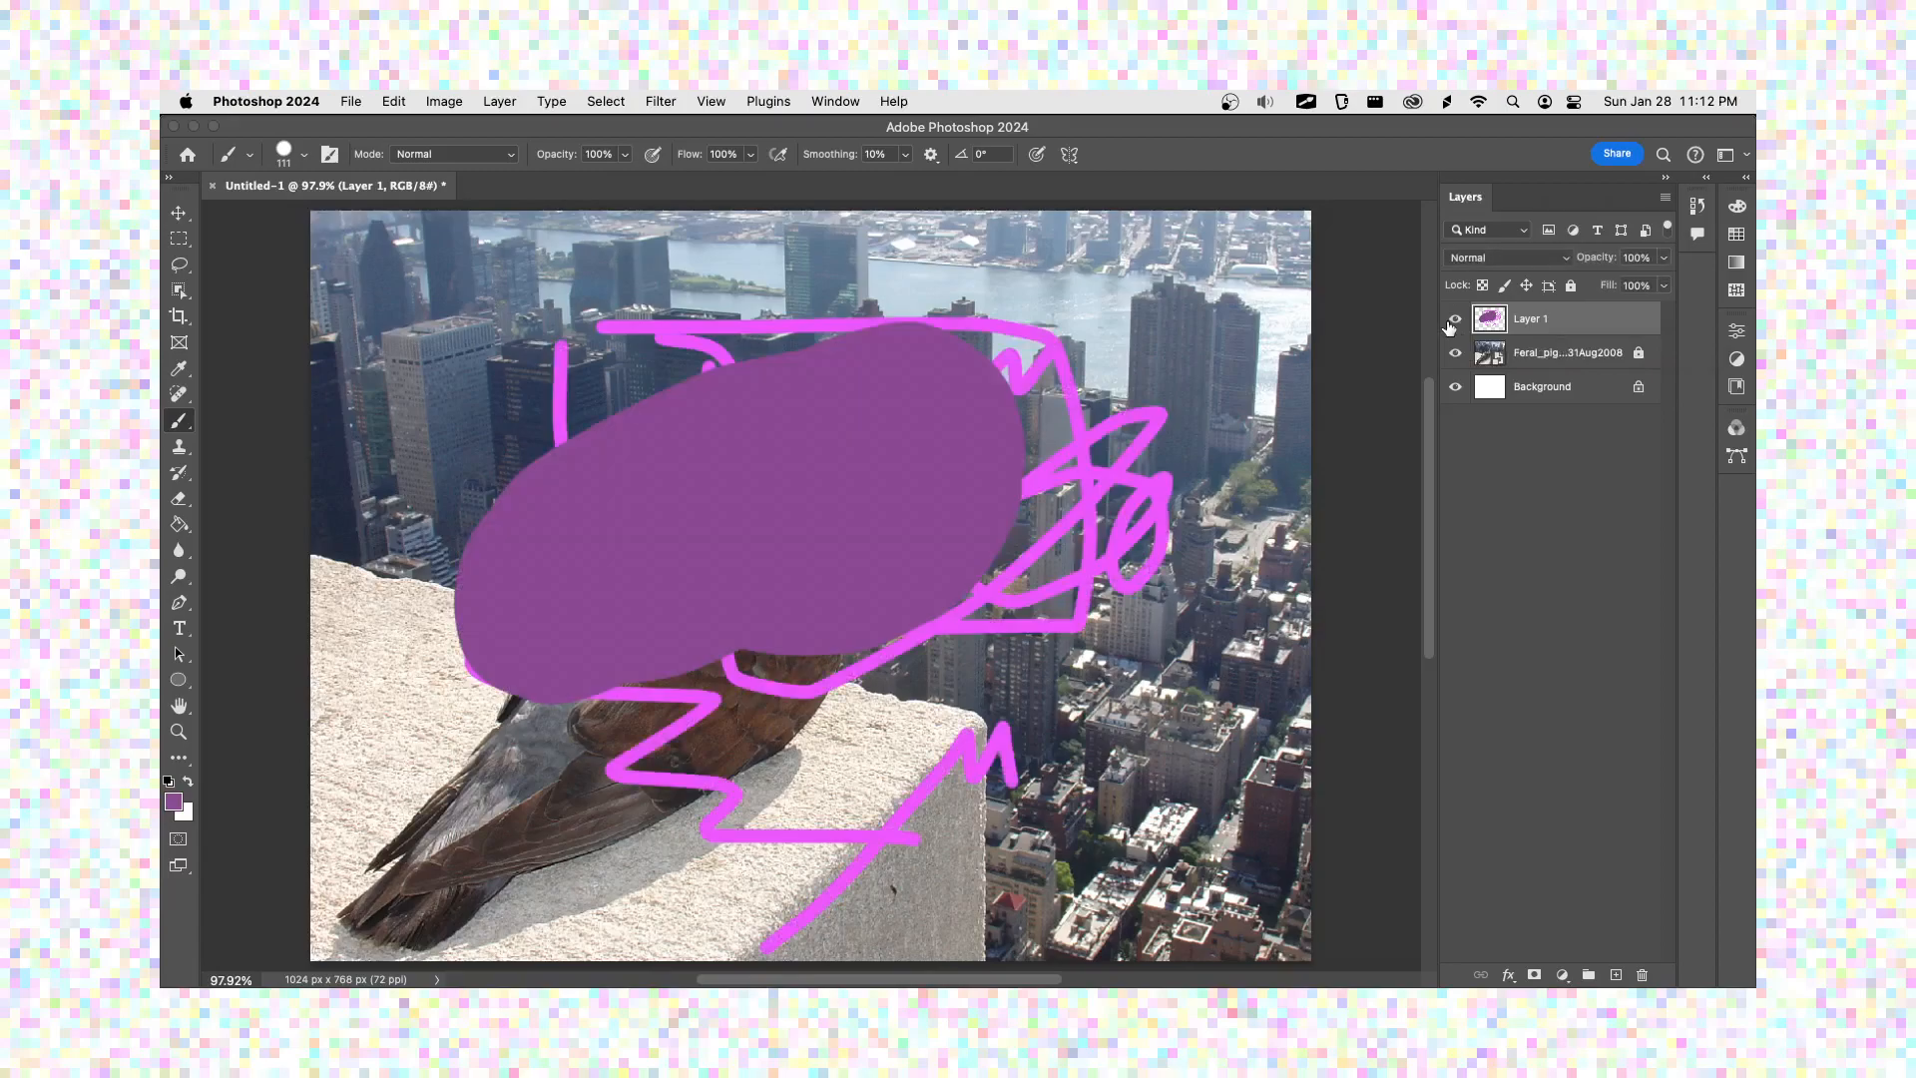
- Toggle the painted Layer 1 off and on for a final comparison and delete that layer
{"action": "left_click", "coordinate": [1455, 321]}
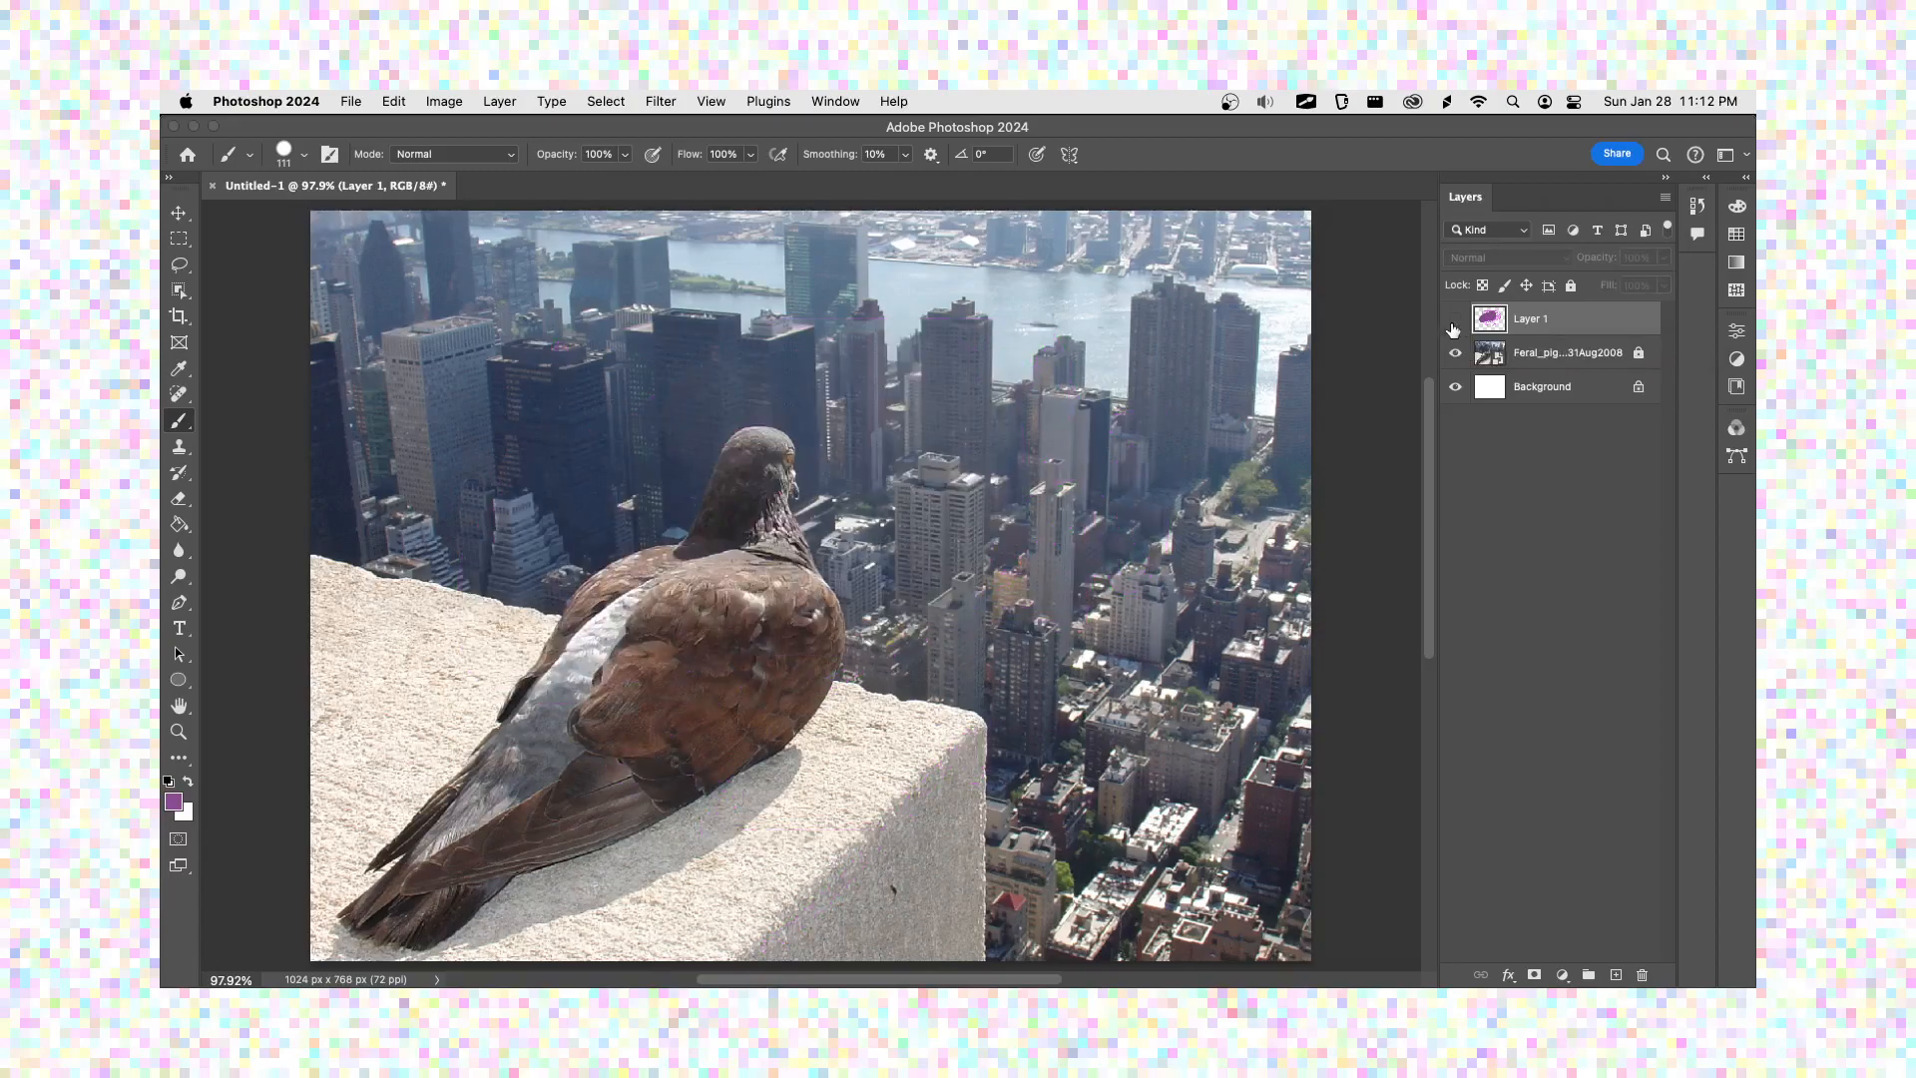
{"action": "left_click", "coordinate": [1455, 320]}
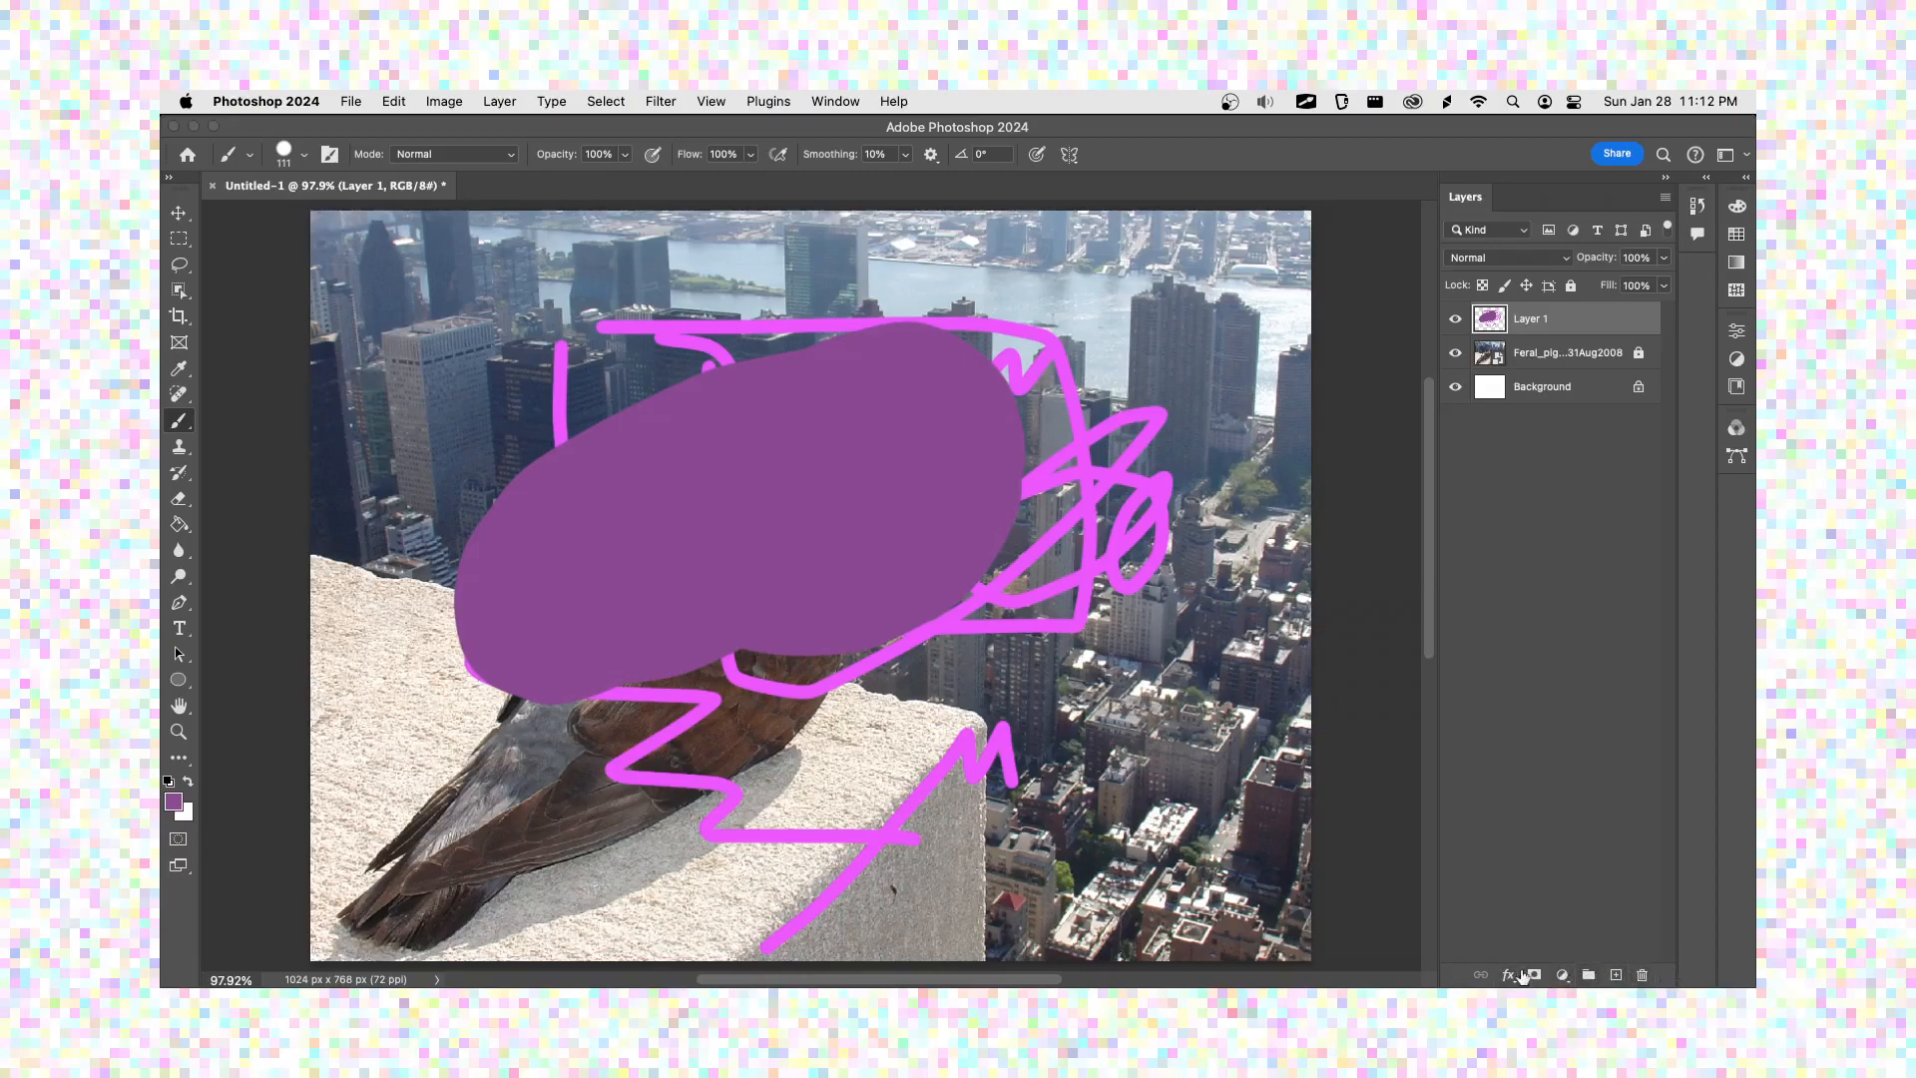
{"action": "left_click", "coordinate": [1643, 976]}
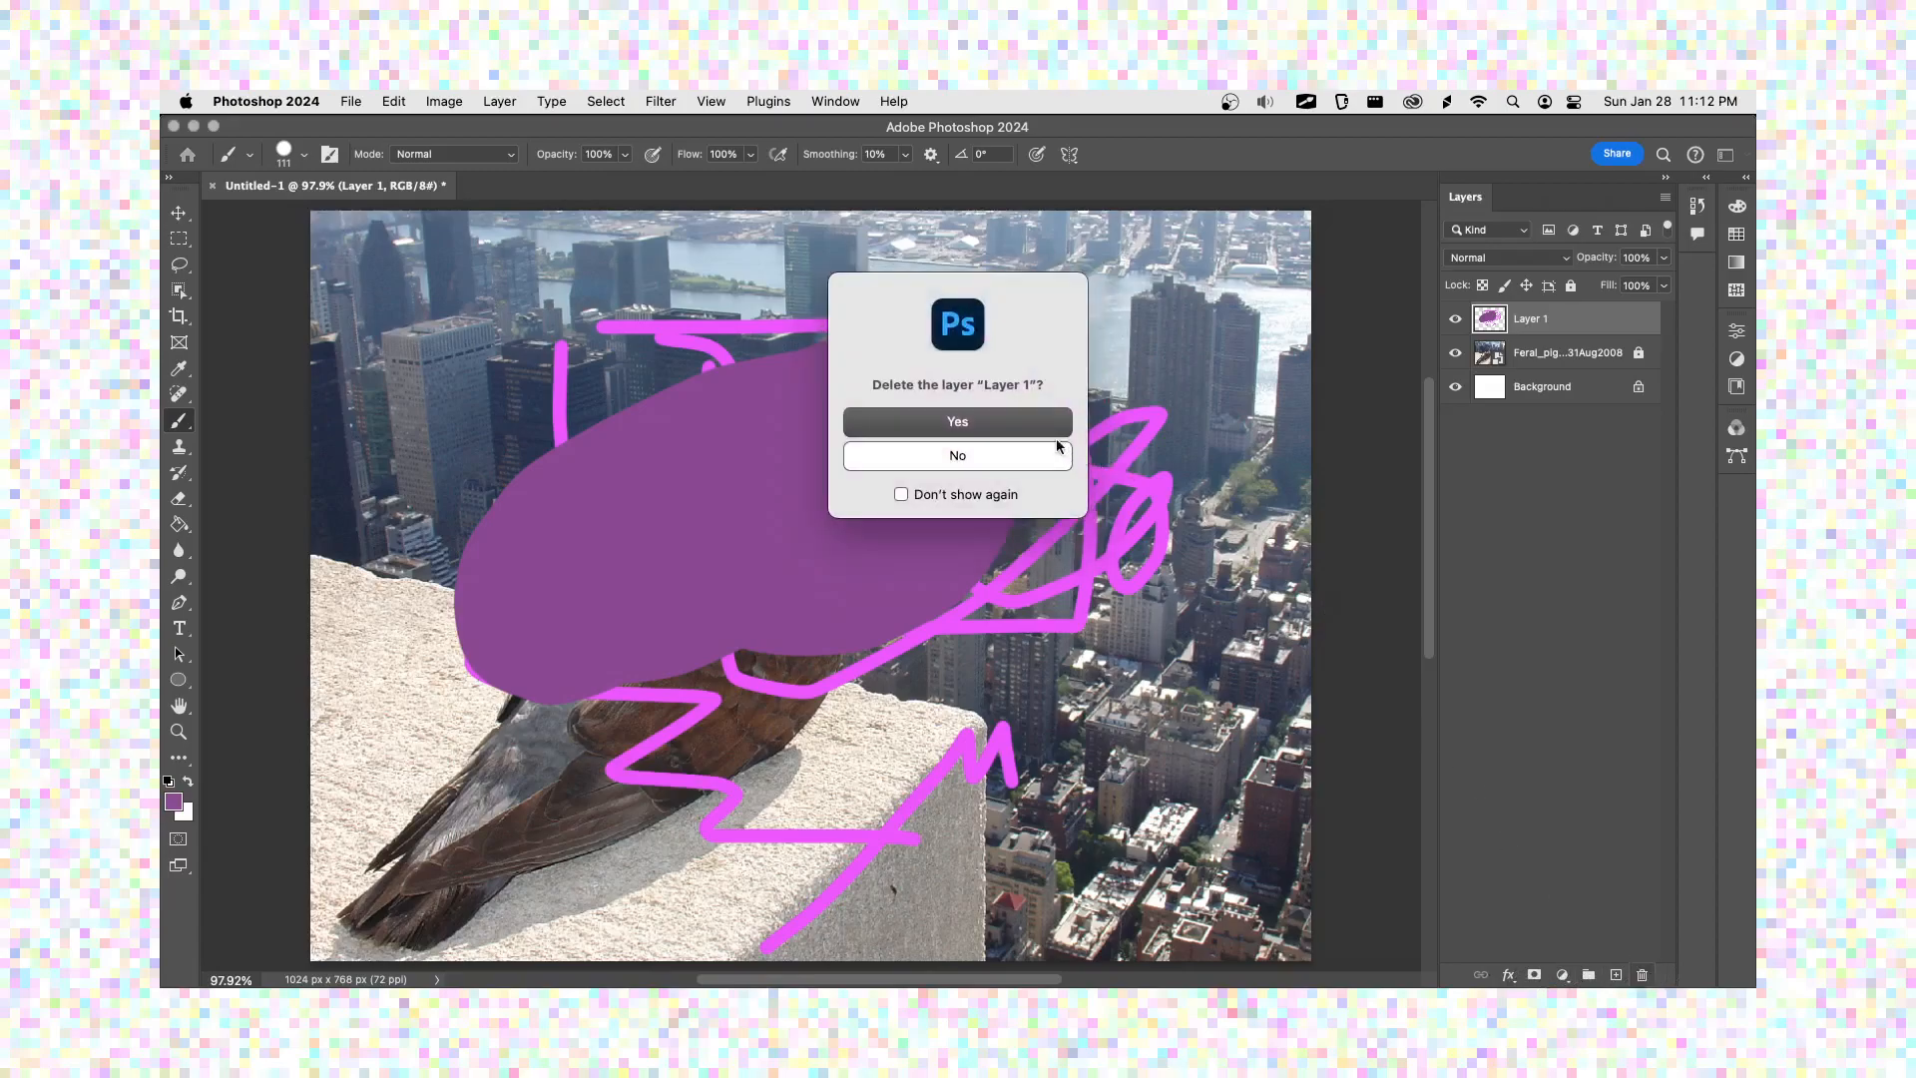
{"action": "left_click", "coordinate": [1002, 431]}
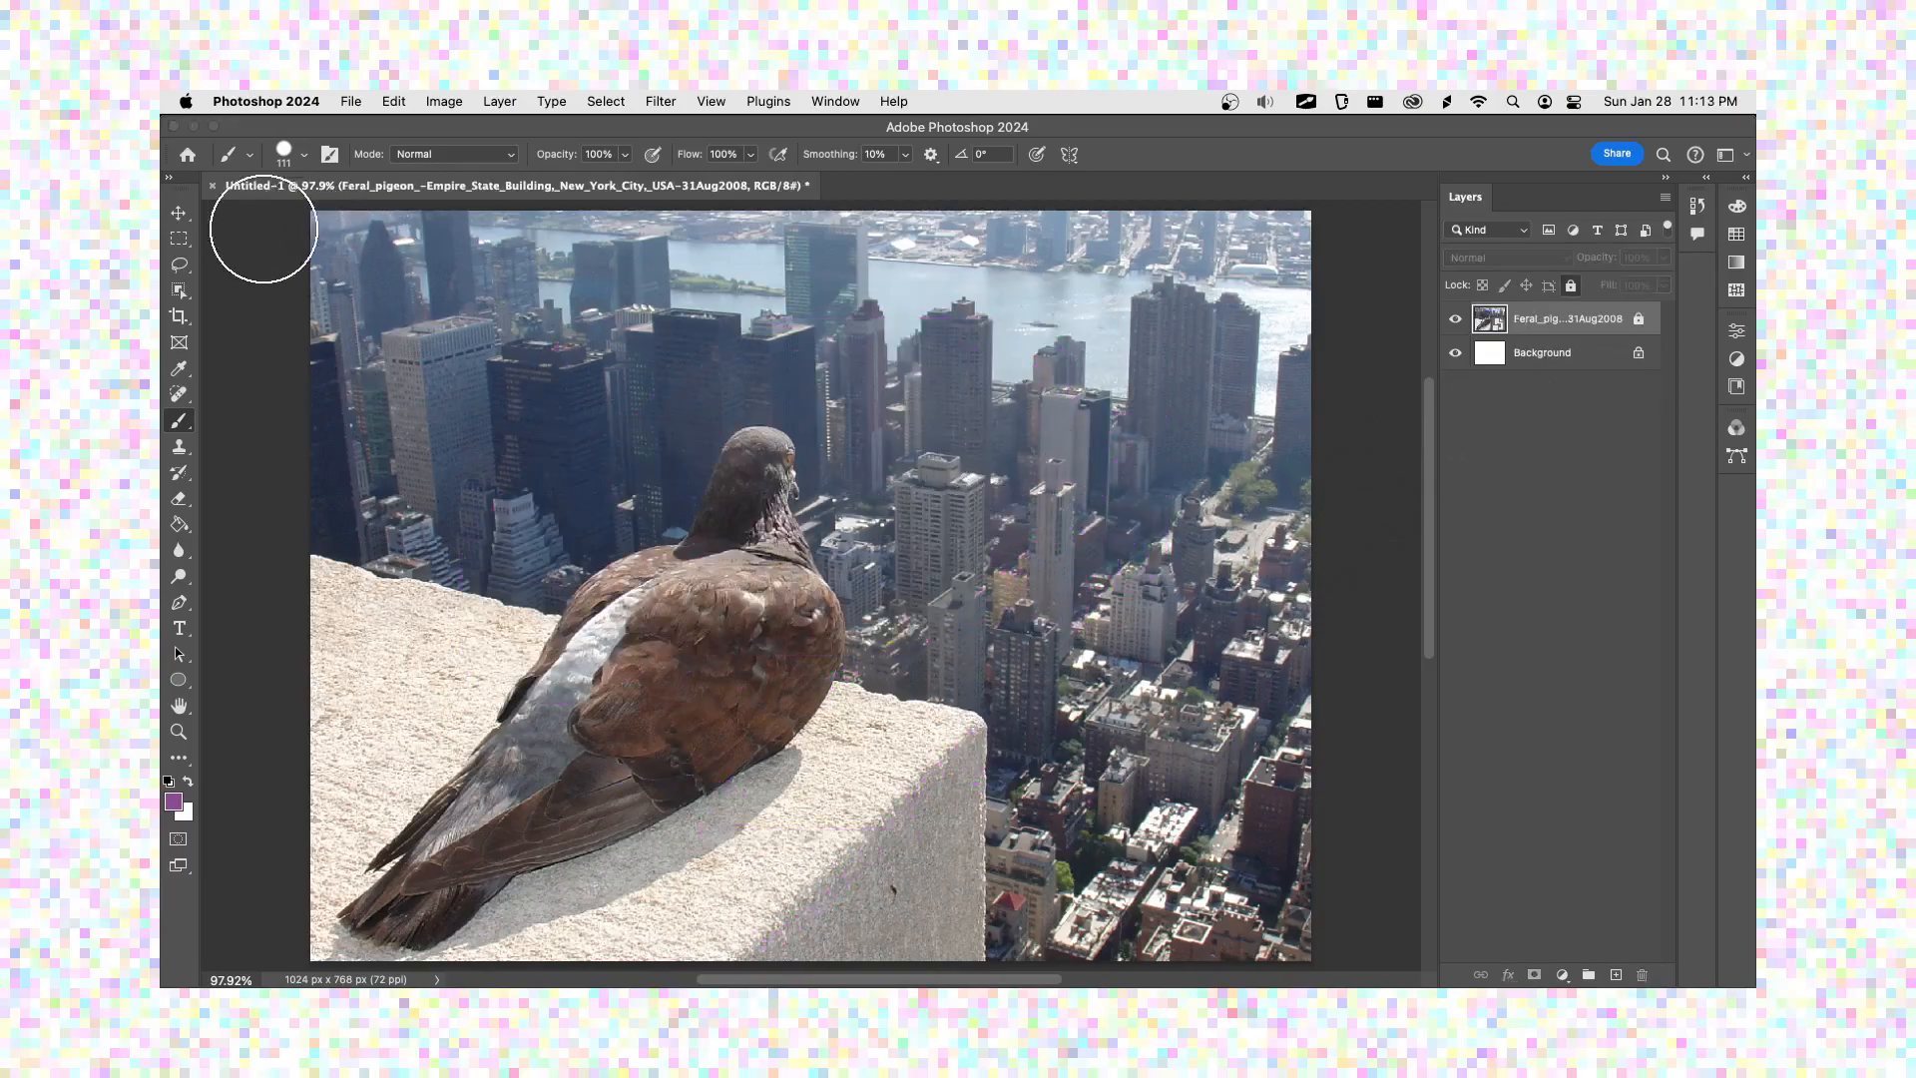
- Switch to the Move tool and place Lizard_-_e.JPG from the Self Portrait folder into the document
{"action": "left_click", "coordinate": [192, 212]}
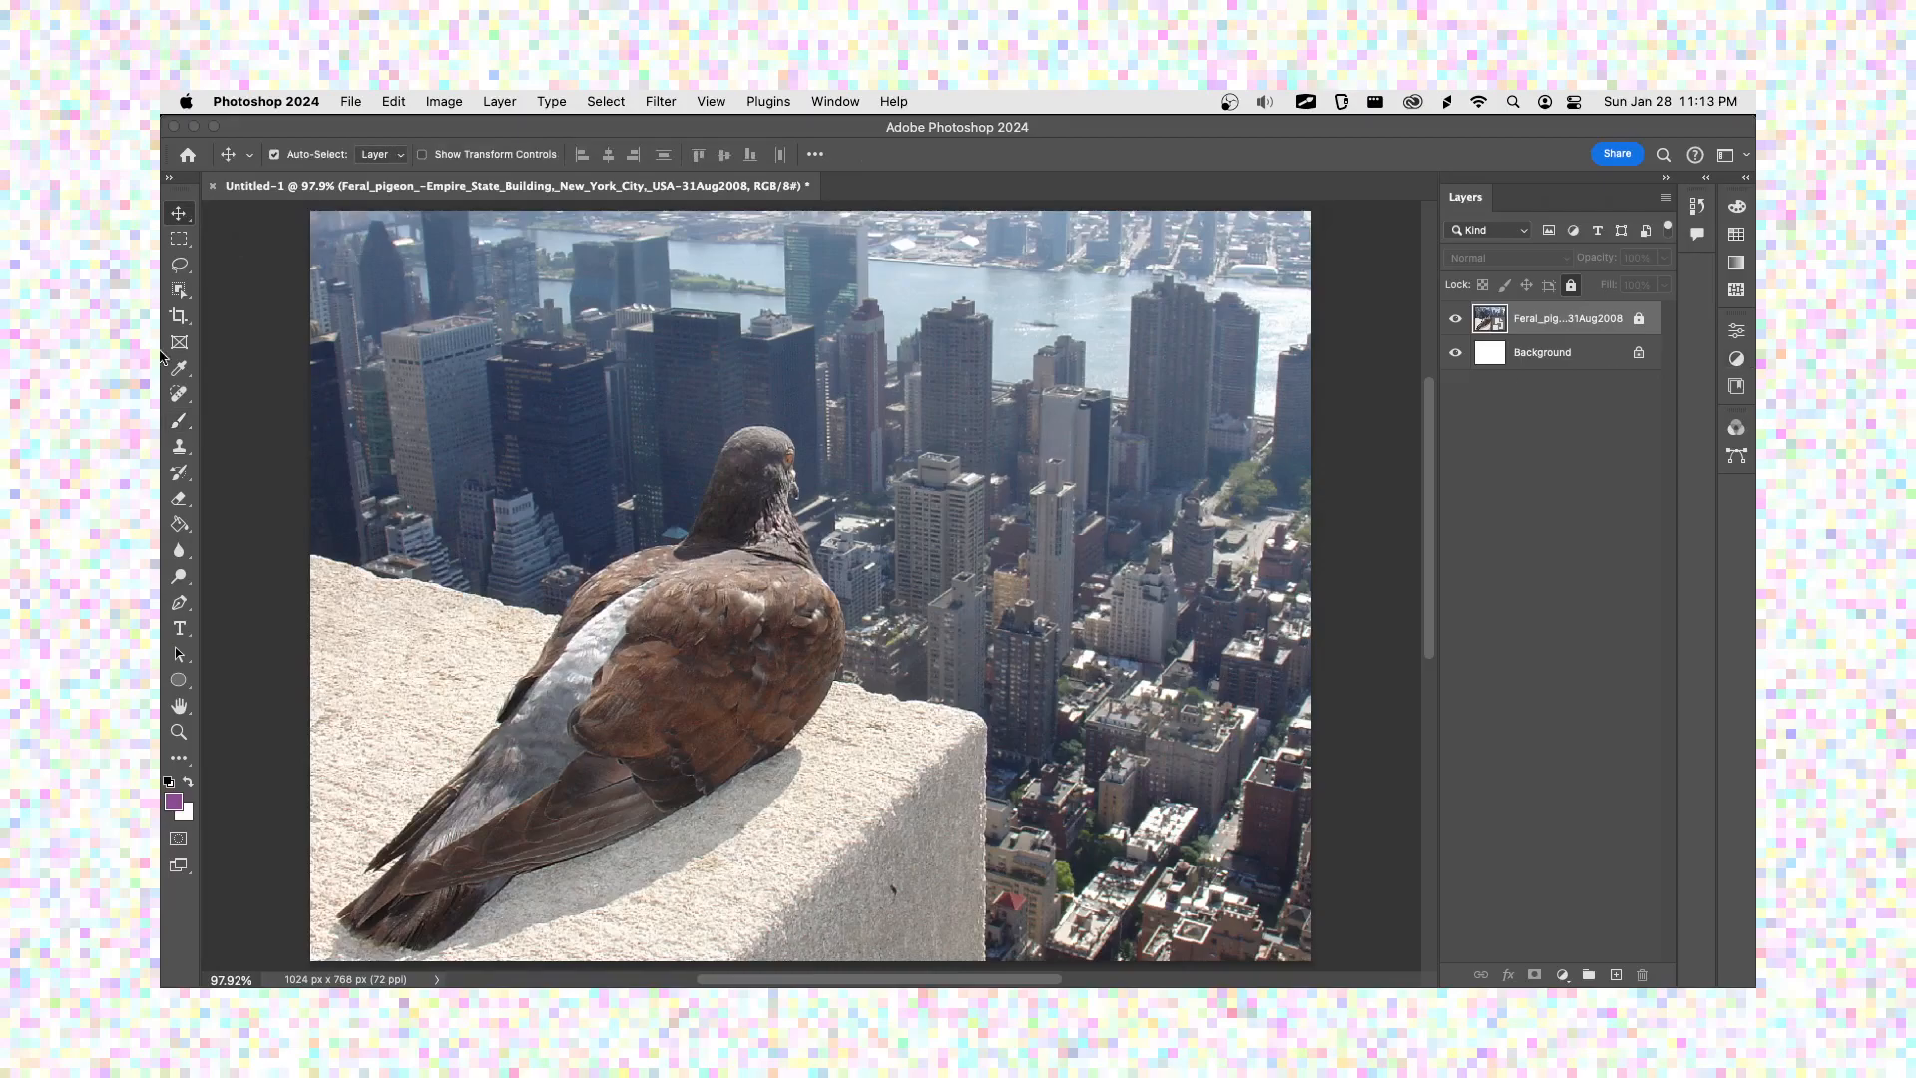
{"action": "left_click", "coordinate": [211, 224]}
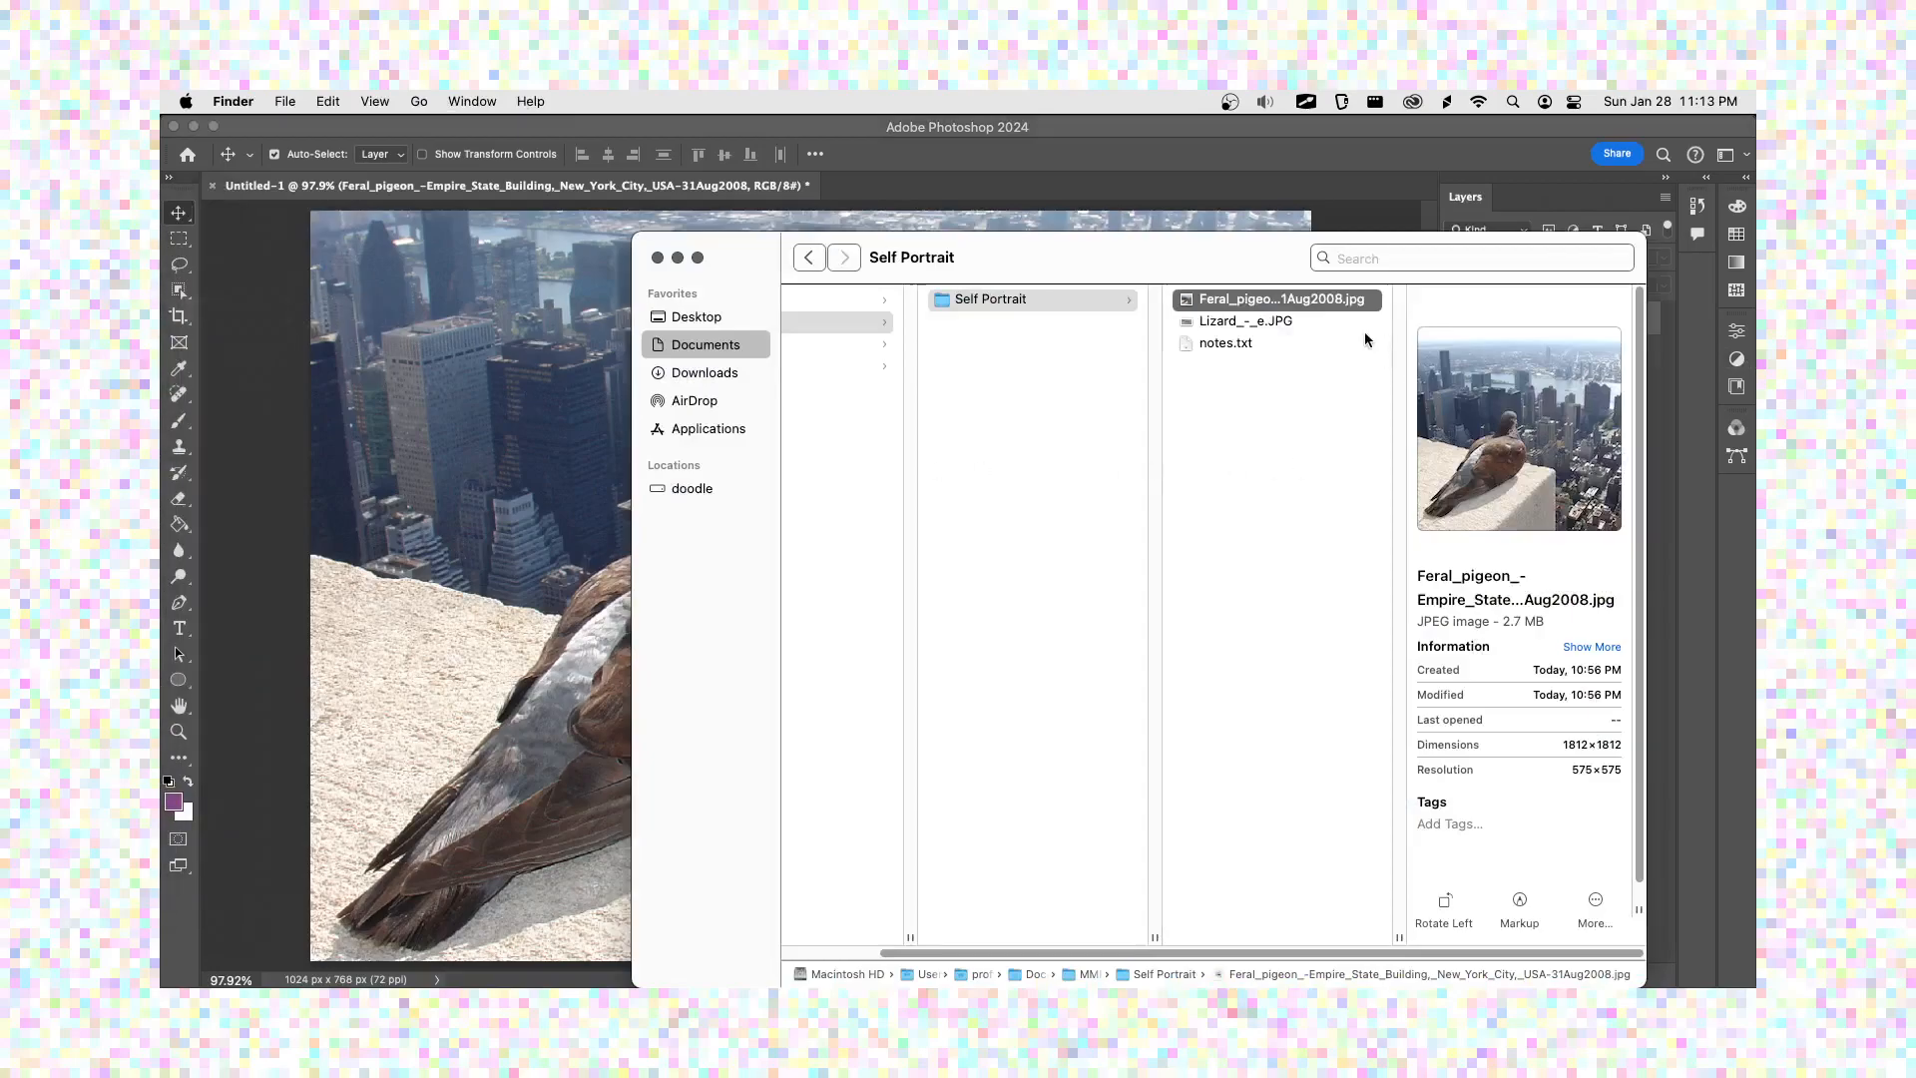
{"action": "left_click", "coordinate": [1352, 325]}
{"action": "left_click_drag", "start_coordinate": [1161, 277], "coordinate": [517, 485]}
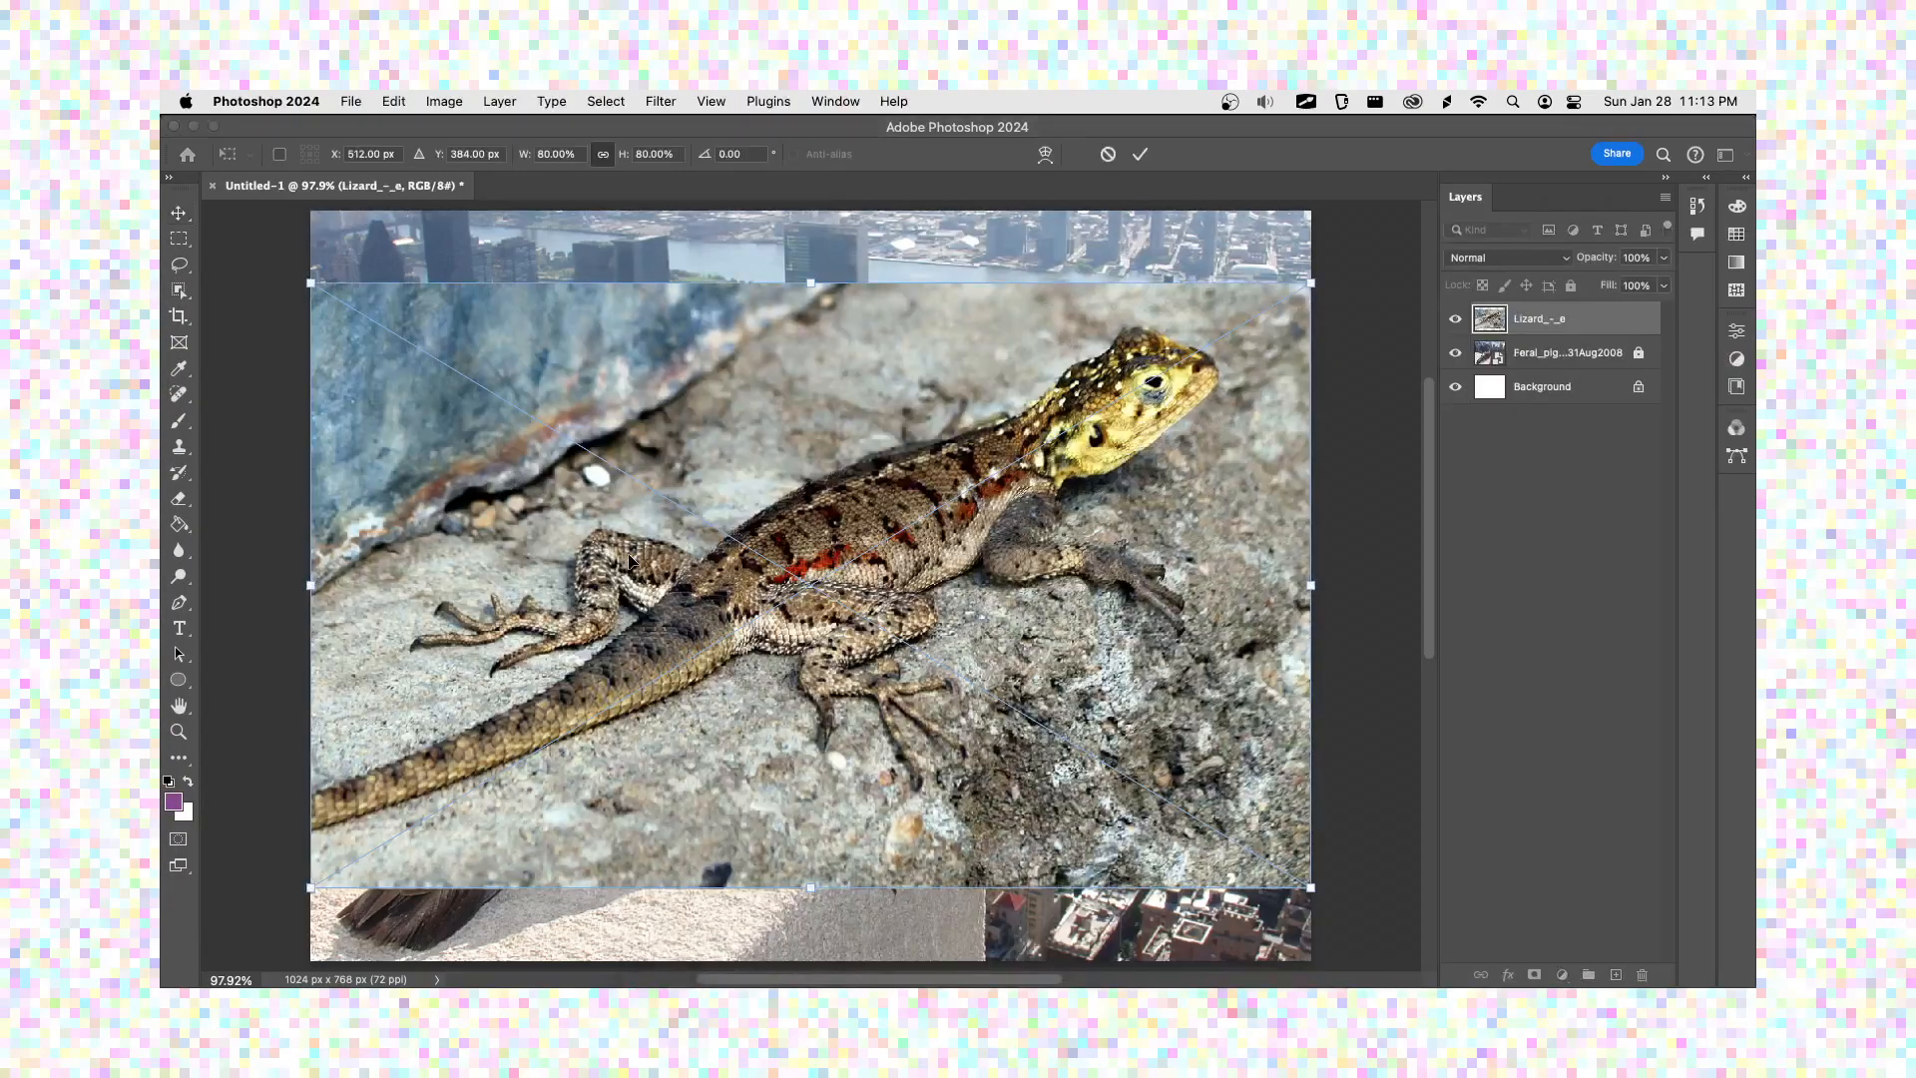
- Scale the placed lizard photo proportionally to about 27% and position it beside the pigeon's back, partly beyond the canvas edge
{"action": "left_click_drag", "start_coordinate": [834, 506], "coordinate": [855, 547]}
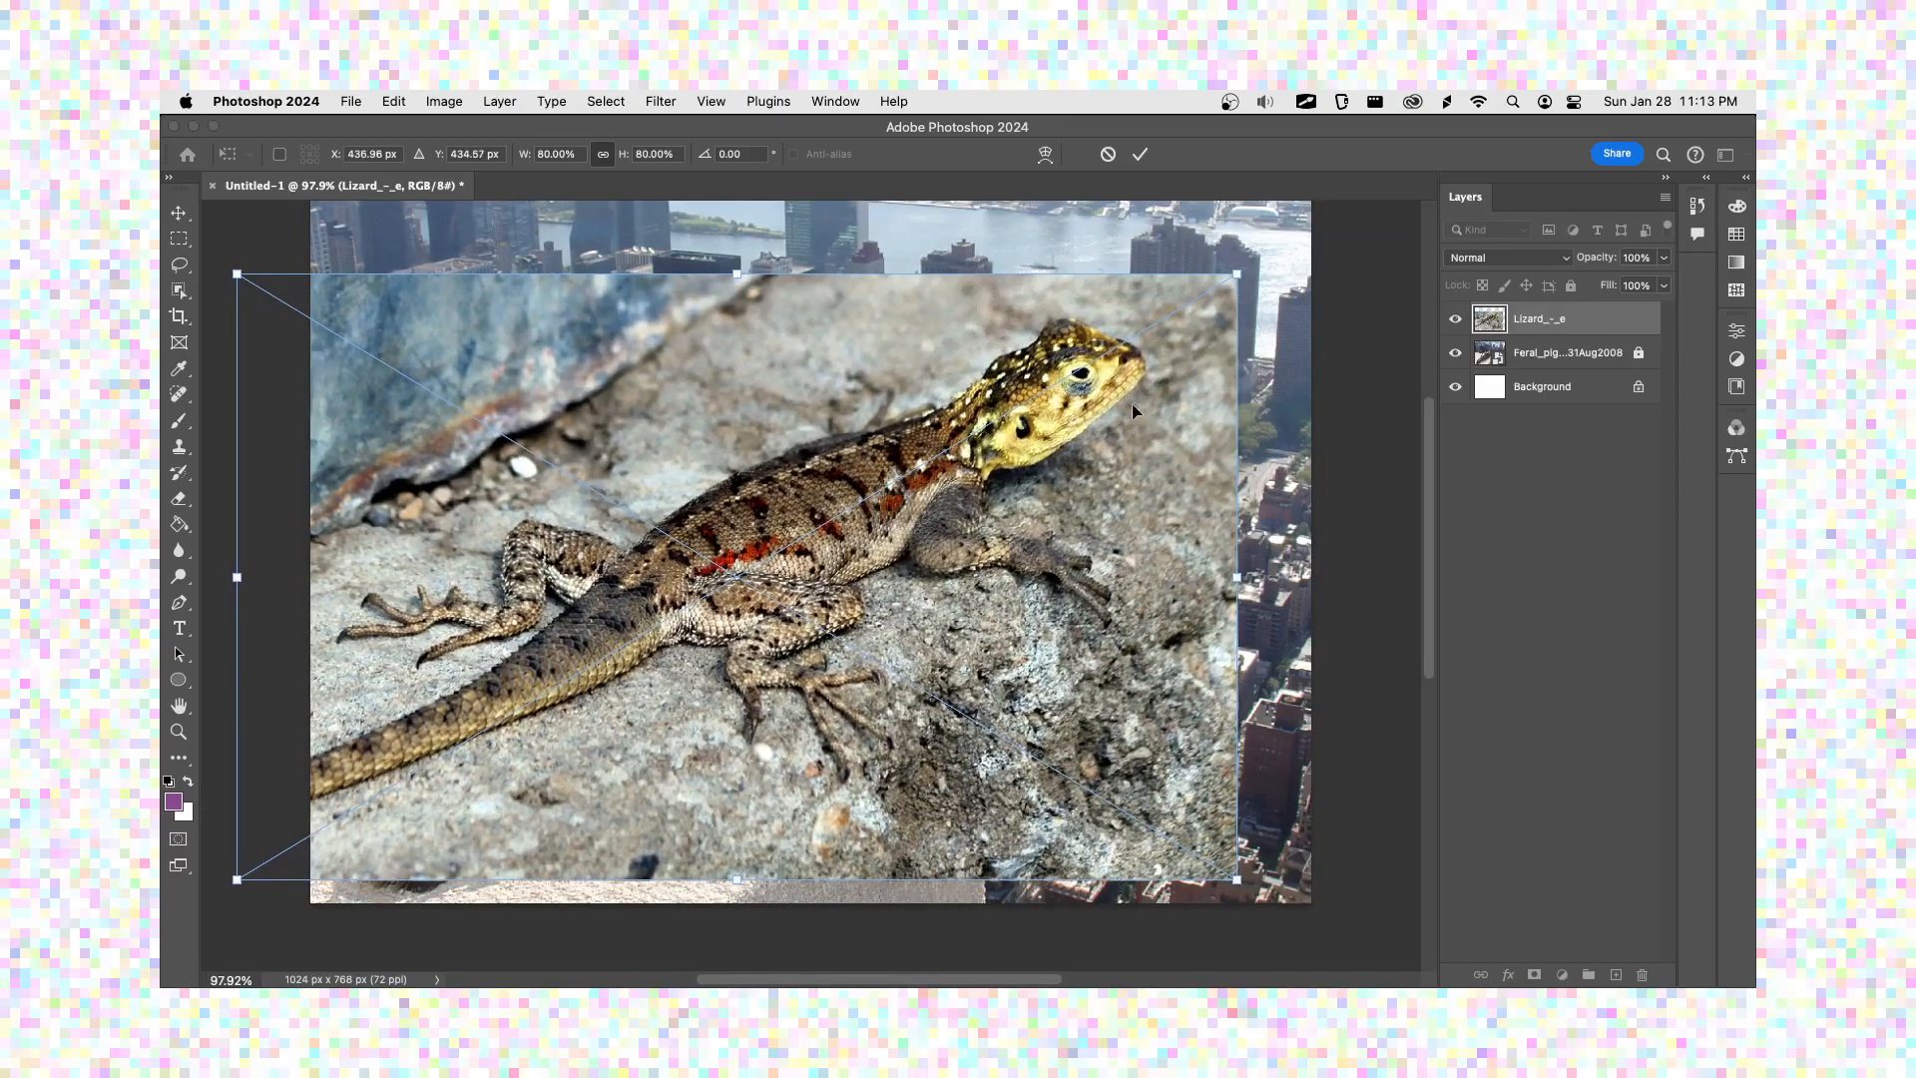
{"action": "left_click_drag", "start_coordinate": [1240, 271], "coordinate": [728, 587]}
{"action": "left_click_drag", "start_coordinate": [523, 716], "coordinate": [419, 619]}
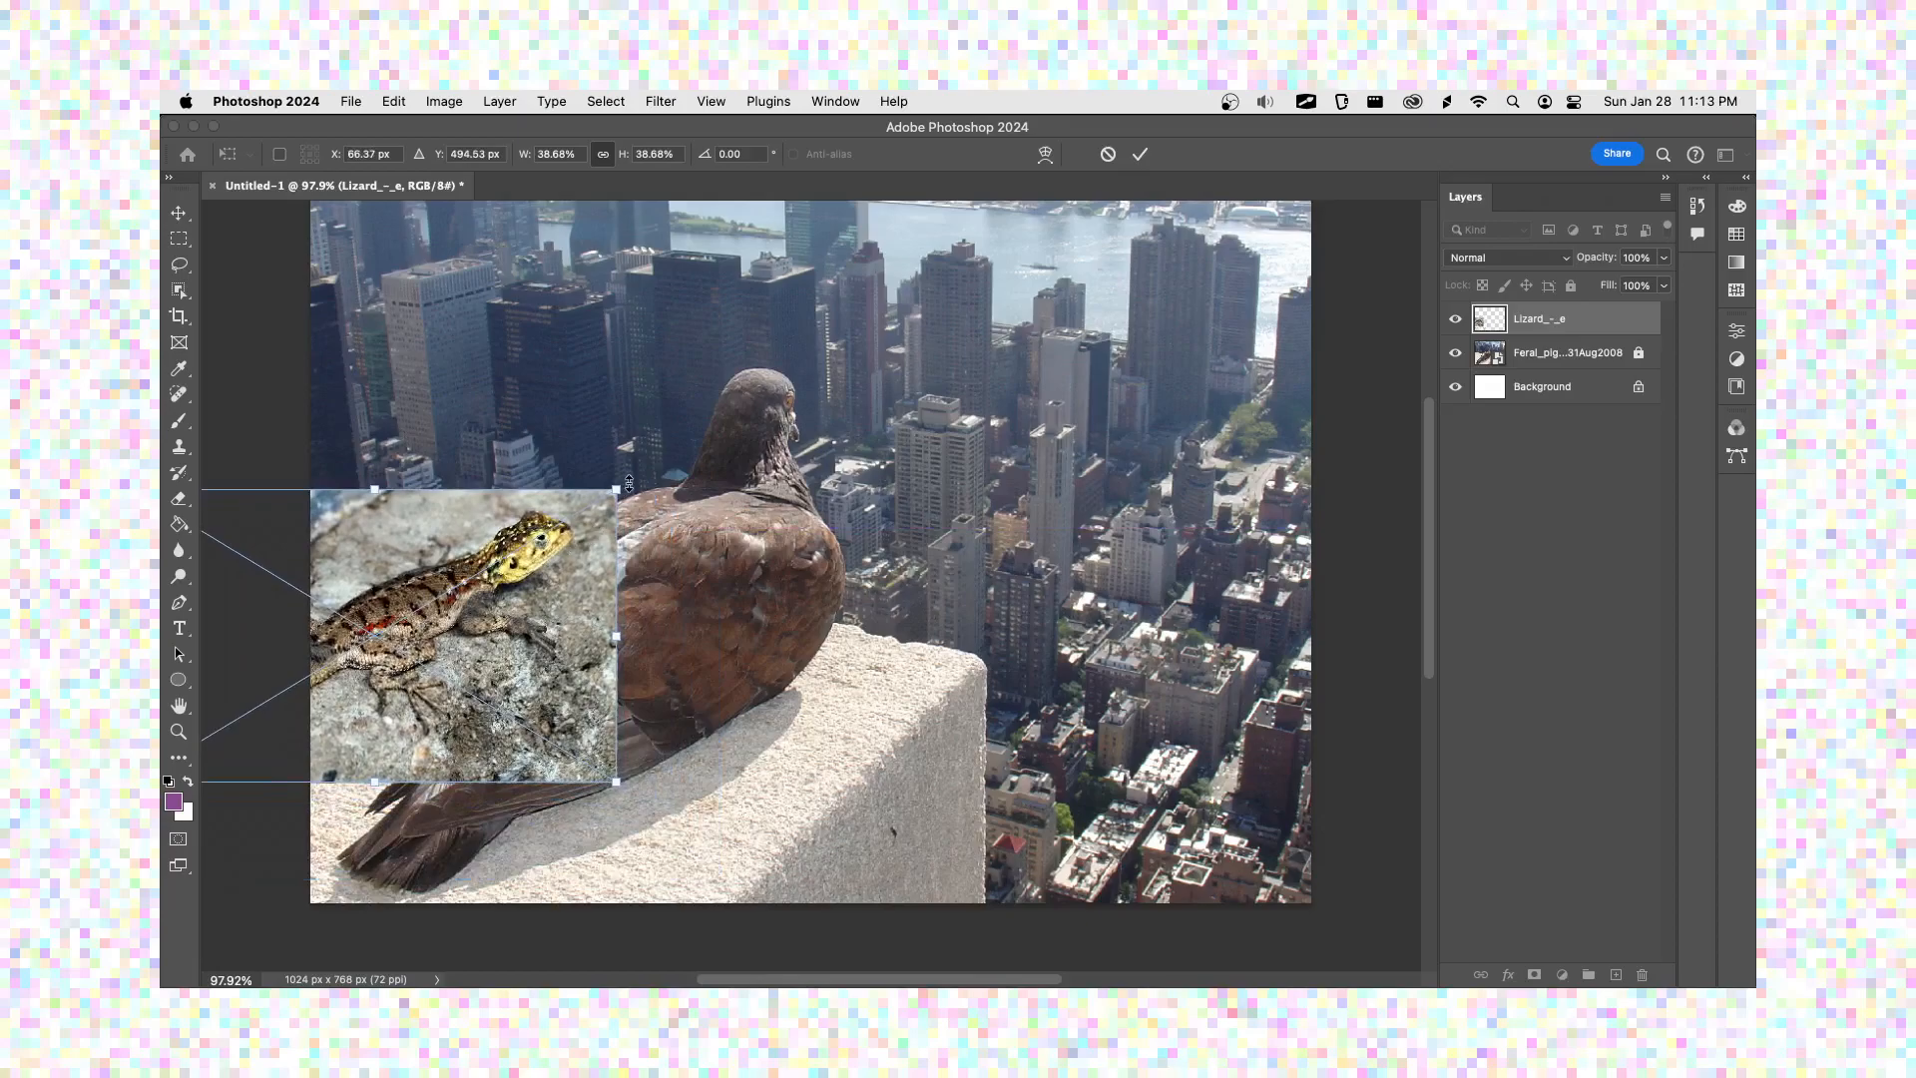
{"action": "left_click_drag", "start_coordinate": [619, 487], "coordinate": [528, 482]}
{"action": "left_click_drag", "start_coordinate": [419, 571], "coordinate": [794, 615]}
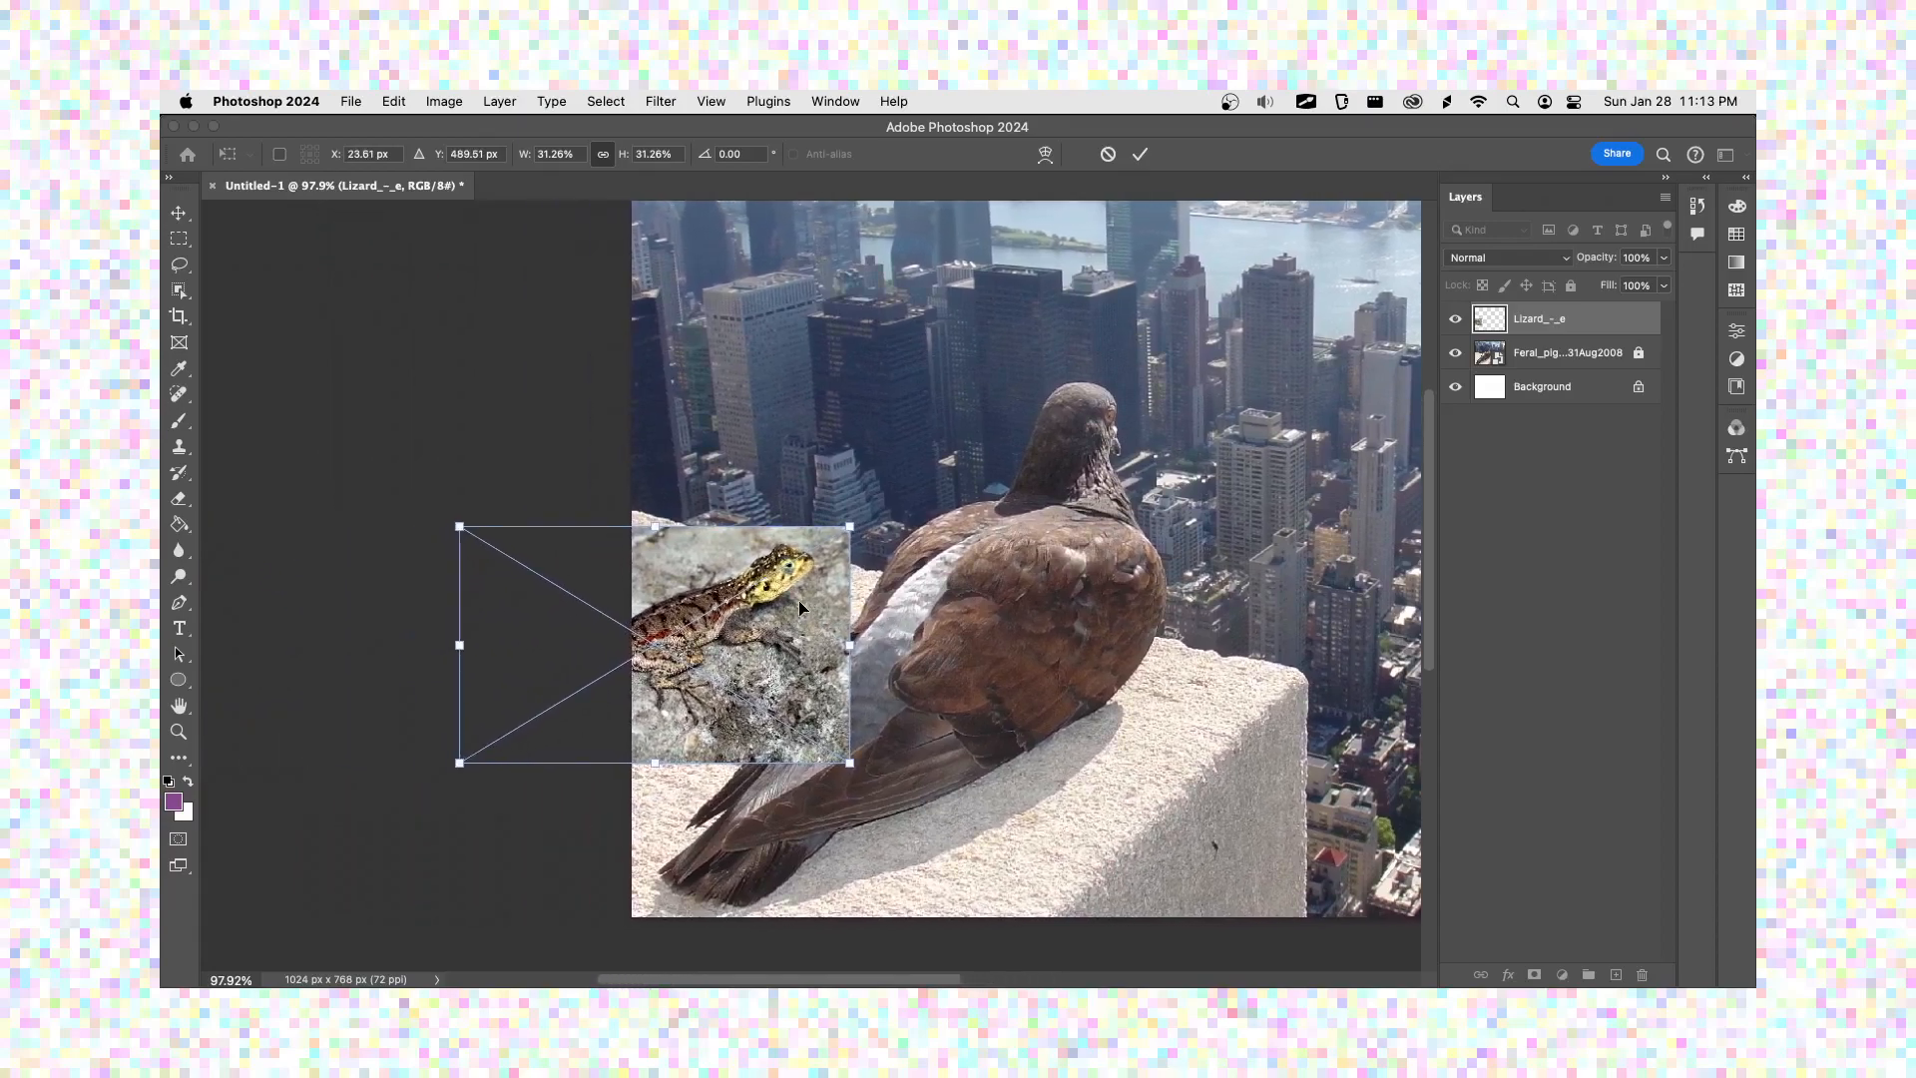
{"action": "scroll", "coordinate": [800, 602], "scroll_direction": "left", "scroll_amount": 3}
{"action": "left_click_drag", "start_coordinate": [891, 512], "coordinate": [835, 543]}
{"action": "left_click_drag", "start_coordinate": [740, 626], "coordinate": [813, 600]}
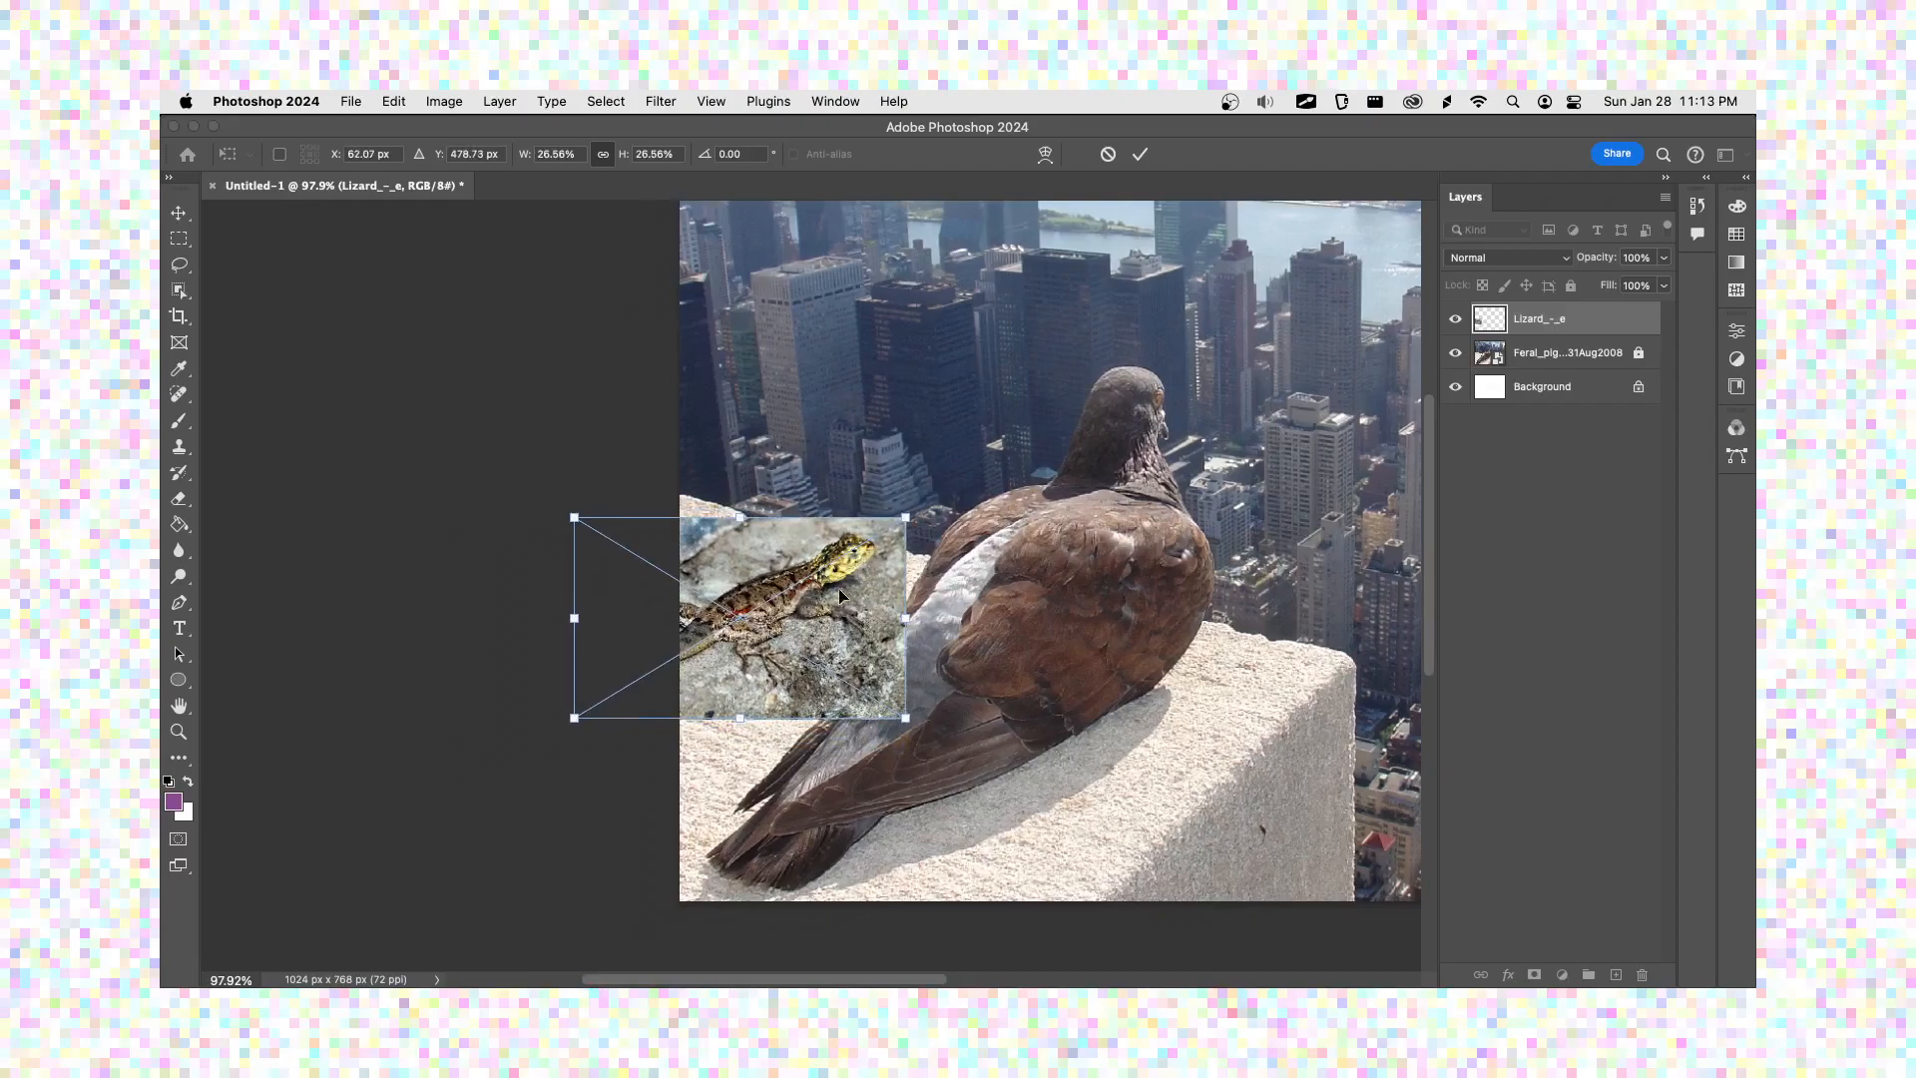
- Raise the lizard photo slightly, reduce its scale to about 23%, and commit the placement
{"action": "key", "text": "super+equal"}
{"action": "key", "text": "super+equal"}
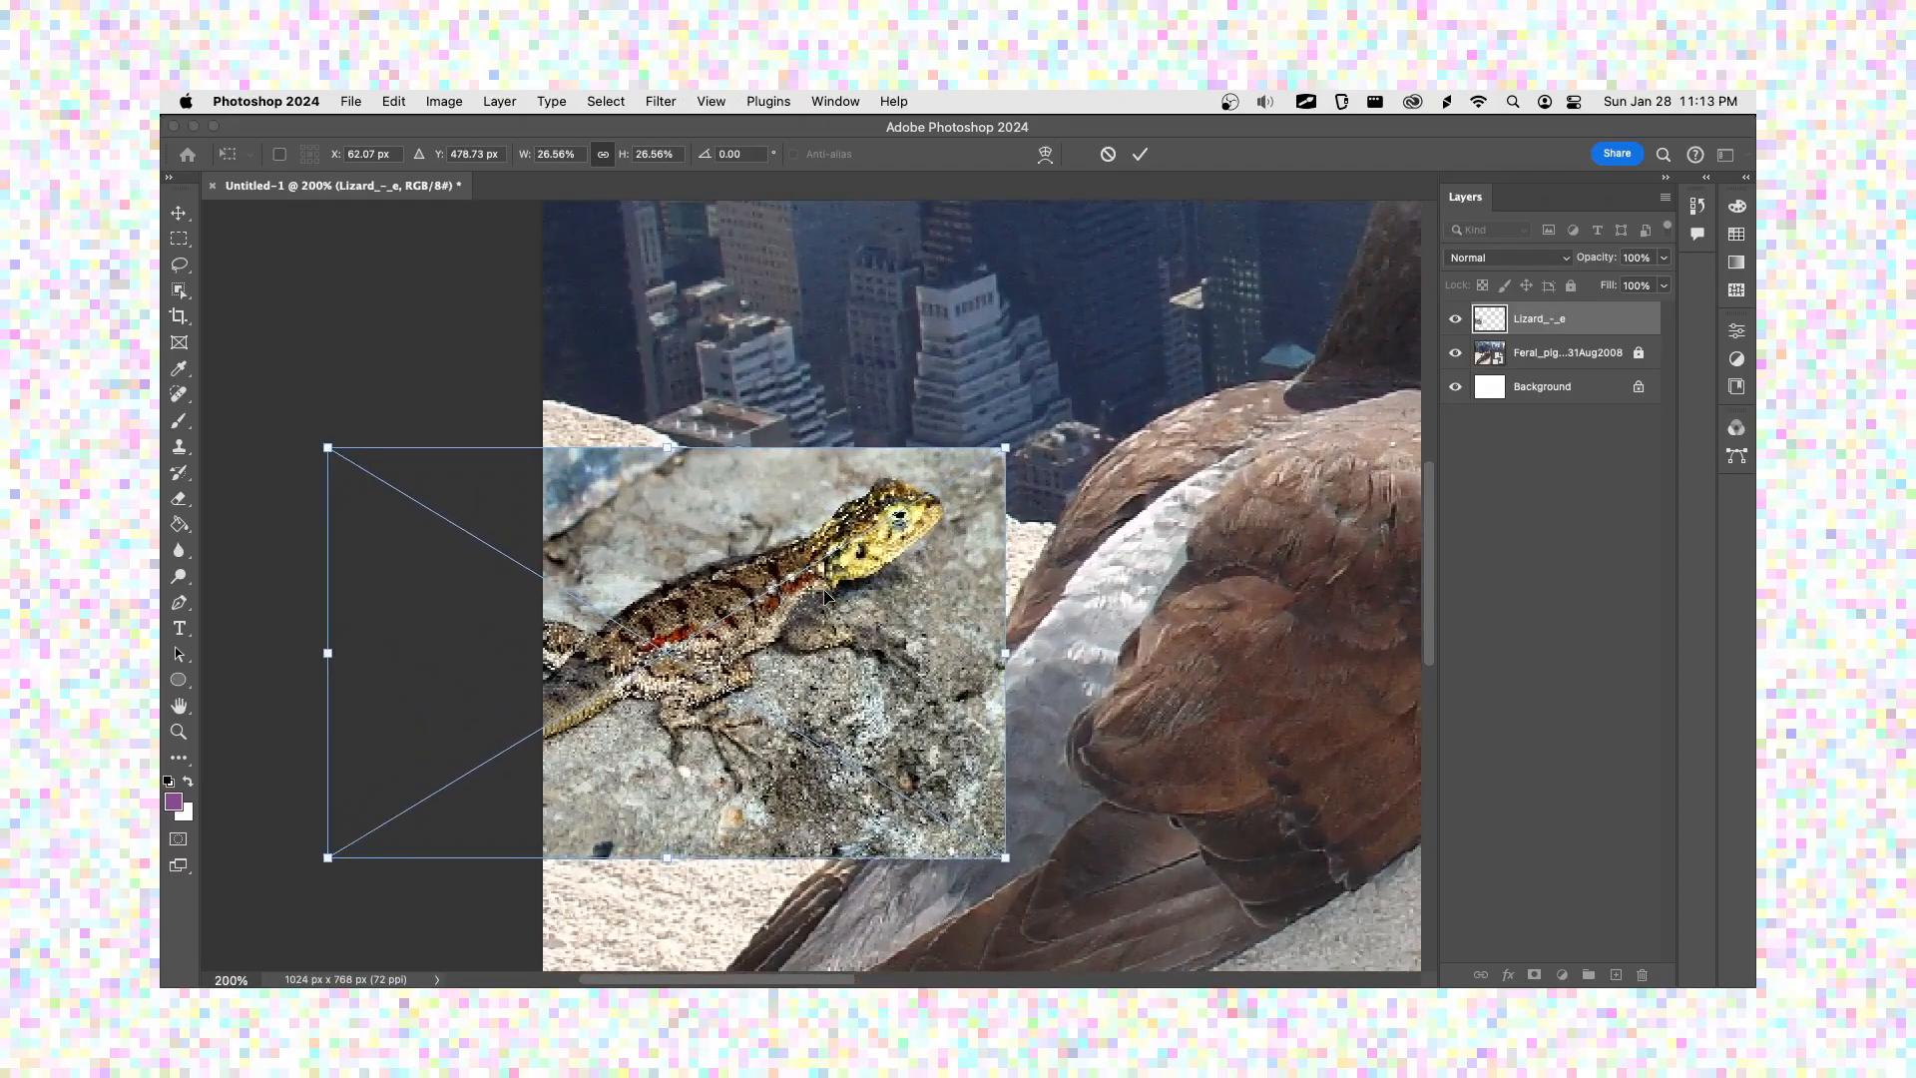
{"action": "left_click_drag", "start_coordinate": [810, 567], "coordinate": [799, 506]}
{"action": "left_click_drag", "start_coordinate": [320, 804], "coordinate": [418, 770]}
{"action": "mouse_move", "coordinate": [681, 635]}
{"action": "left_mouse_down"}
{"action": "mouse_move", "coordinate": [675, 658]}
{"action": "mouse_move", "coordinate": [663, 636]}
{"action": "left_mouse_up"}
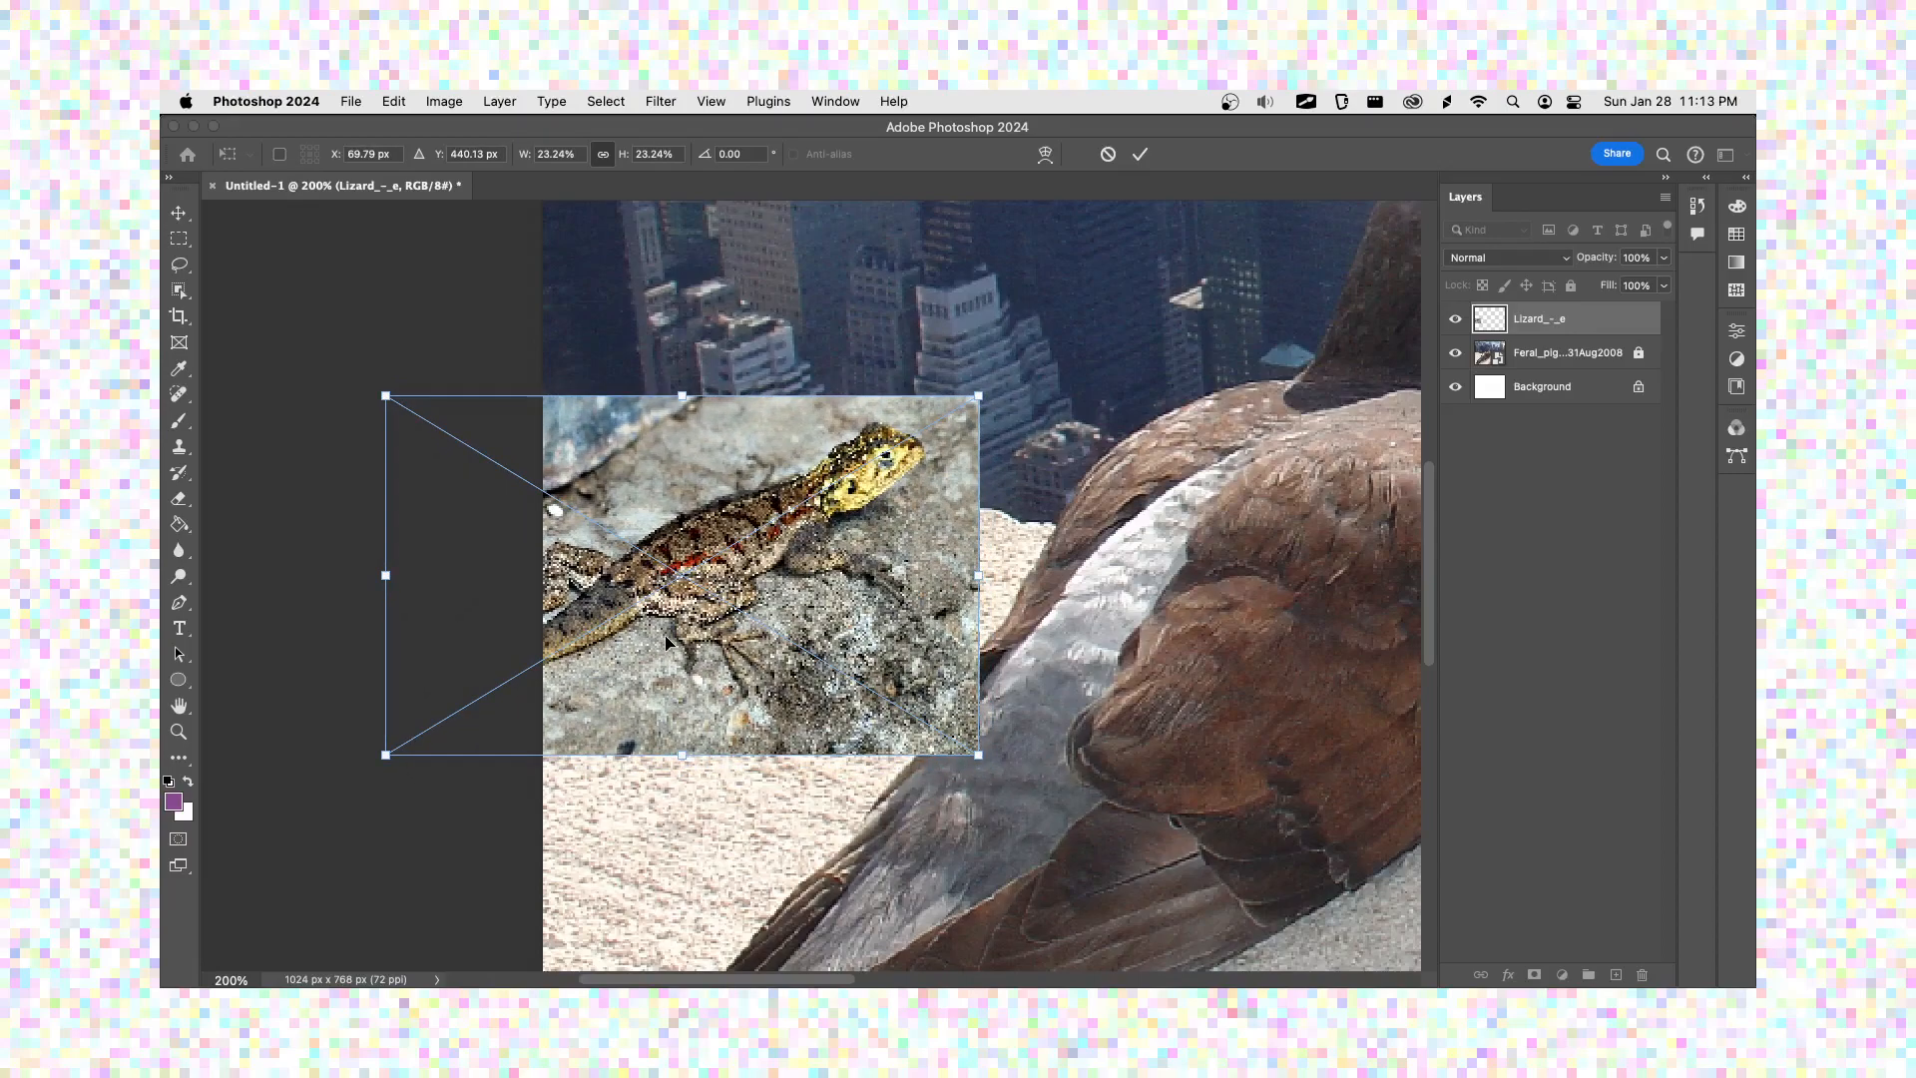
{"action": "key", "text": "Return"}
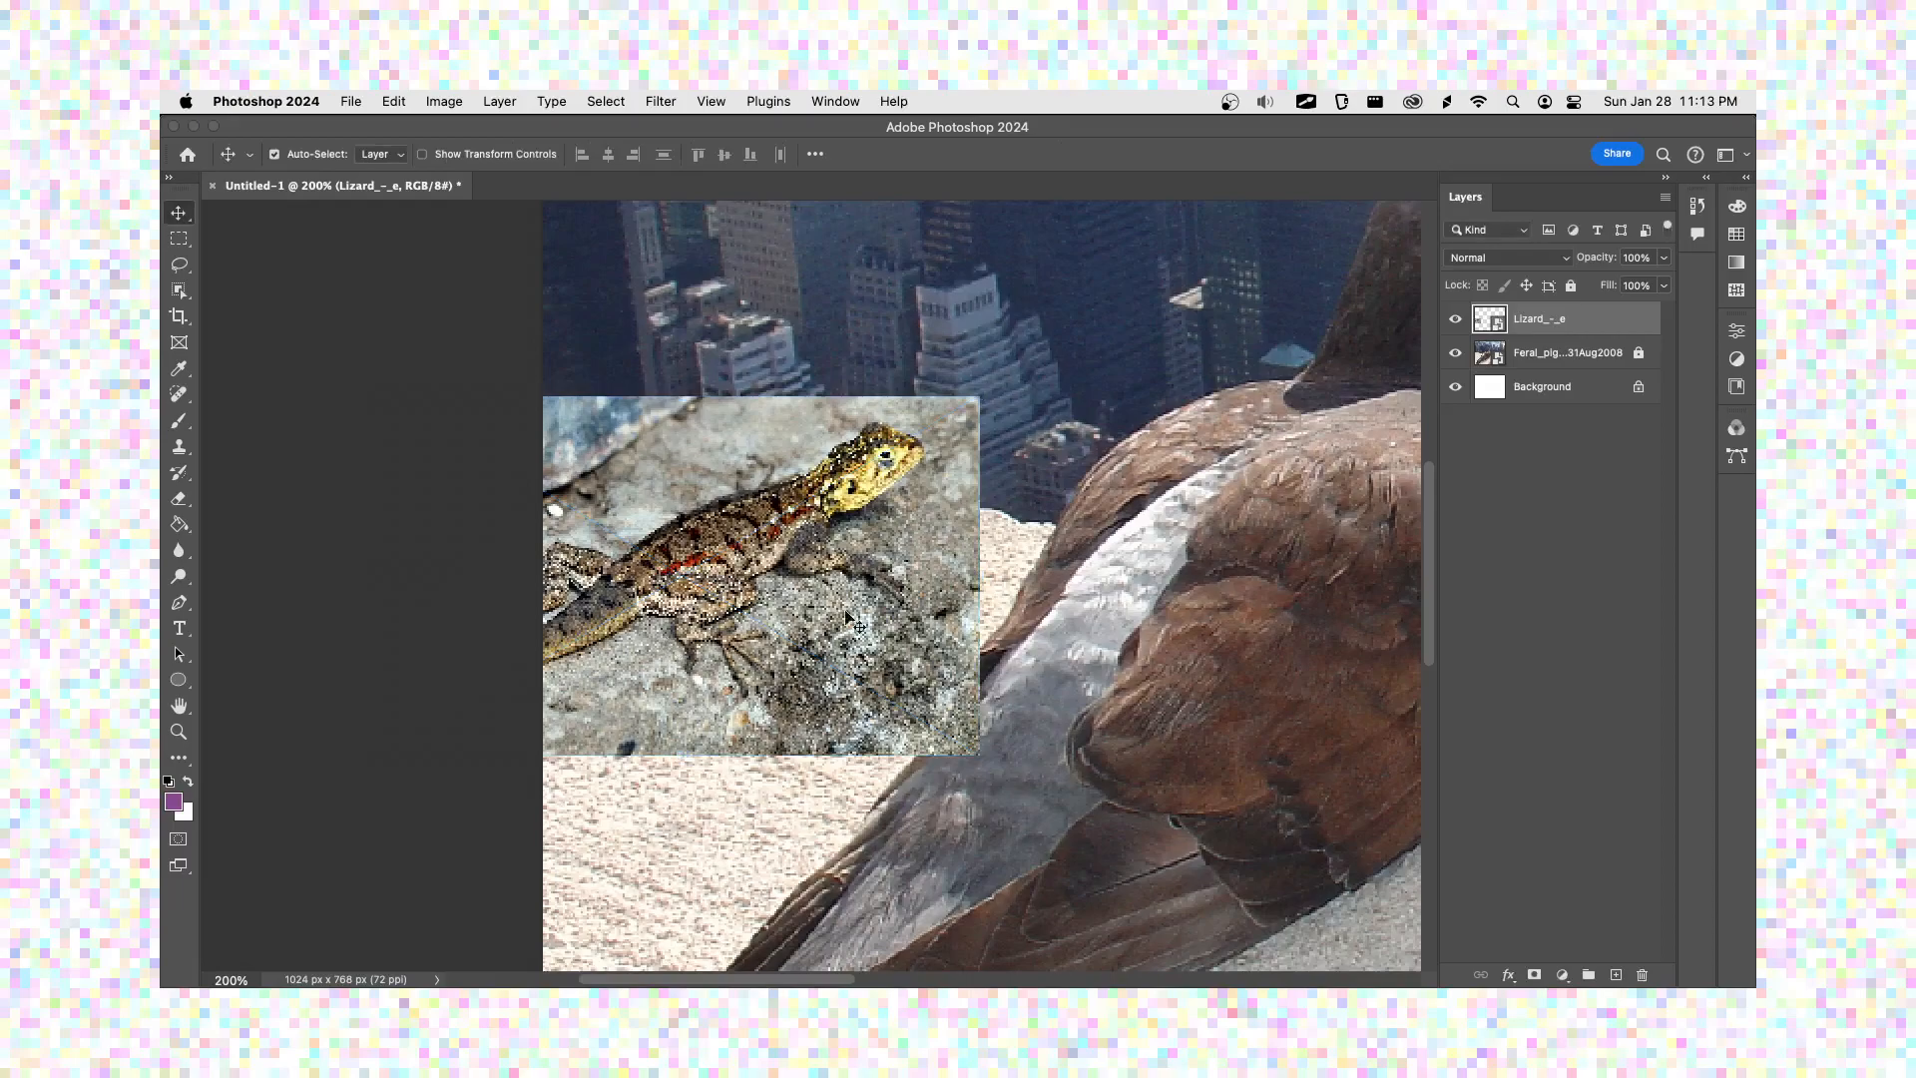
- Toggle the lizard layer's visibility off and on to compare the composite with and without it
{"action": "left_click", "coordinate": [1455, 330]}
{"action": "left_click", "coordinate": [1455, 331]}
{"action": "left_click", "coordinate": [1455, 330]}
{"action": "left_click", "coordinate": [1454, 331]}
{"action": "left_click_drag", "start_coordinate": [1031, 530], "coordinate": [864, 662]}
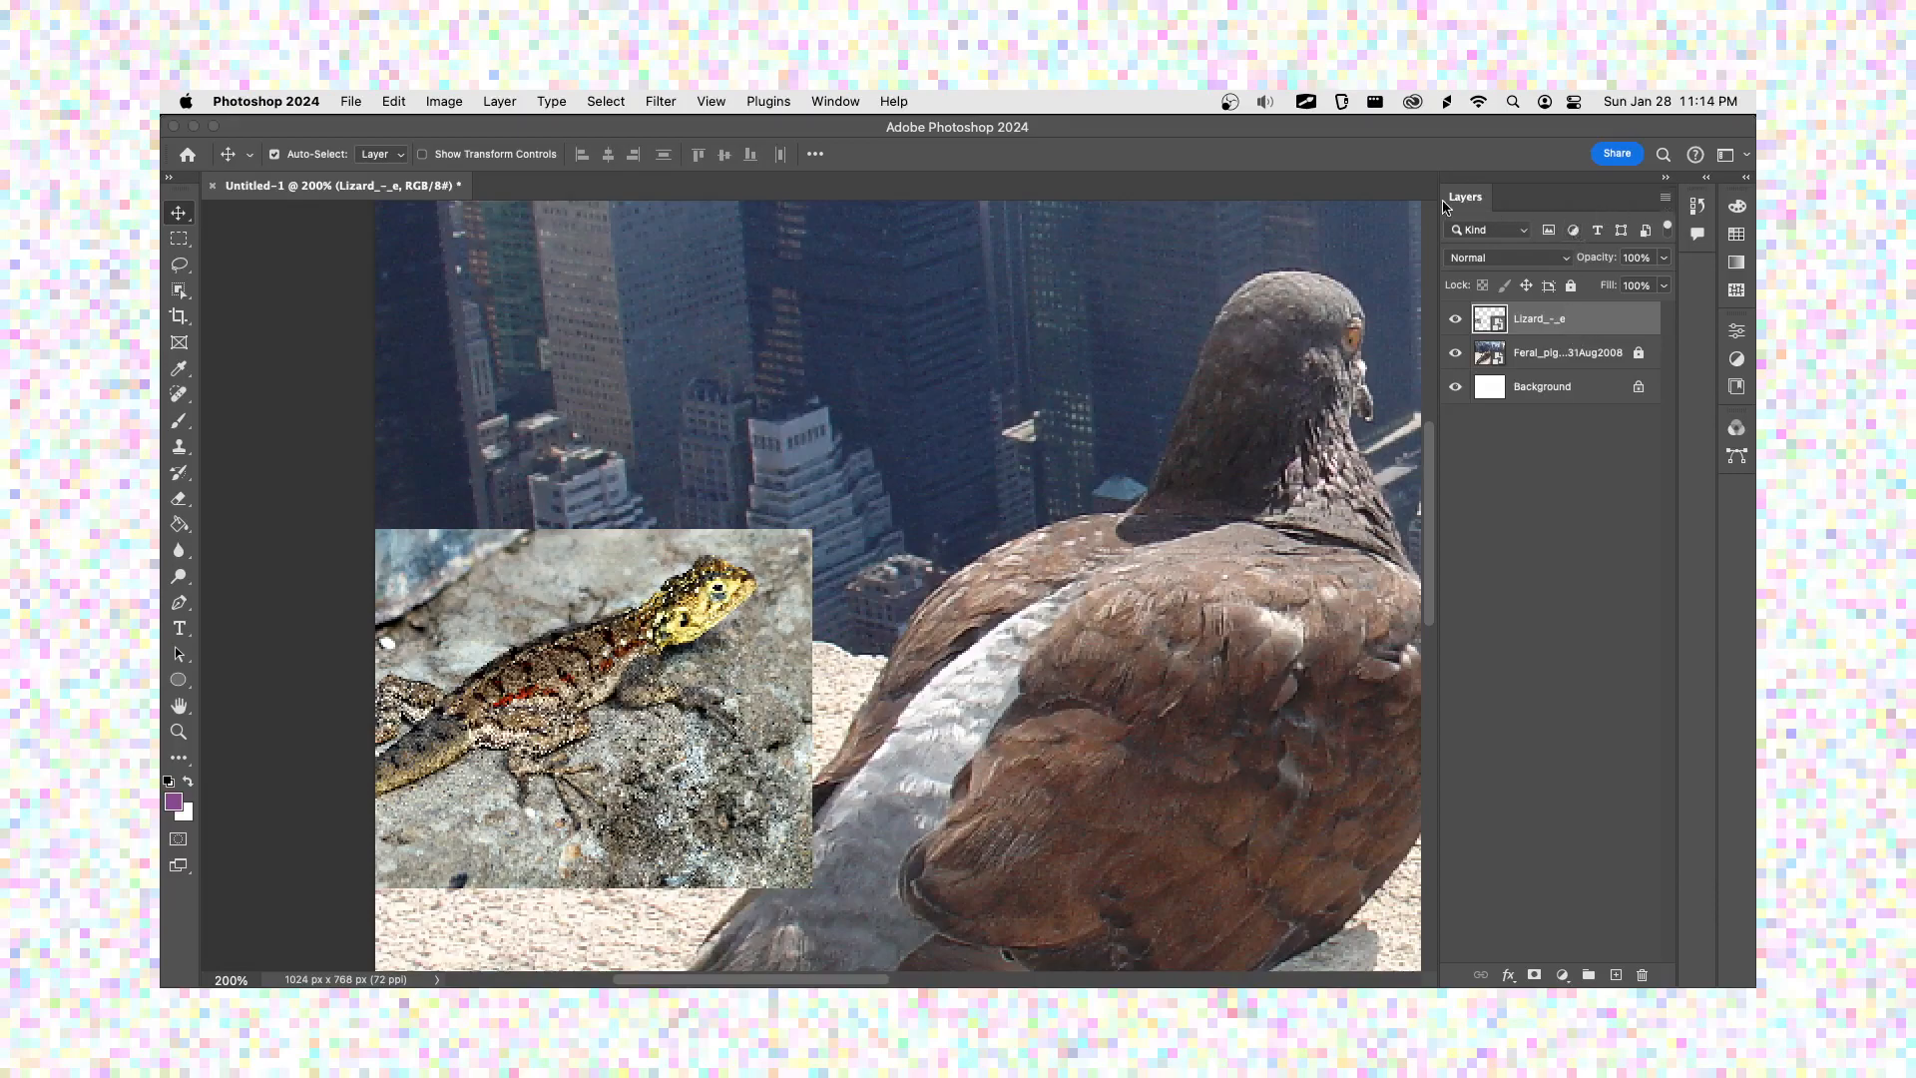
- Duplicate the lizard layer as Lizard_-_e copy, hide the original lizard layer, and nudge the copy slightly
{"action": "left_click", "coordinate": [1665, 205]}
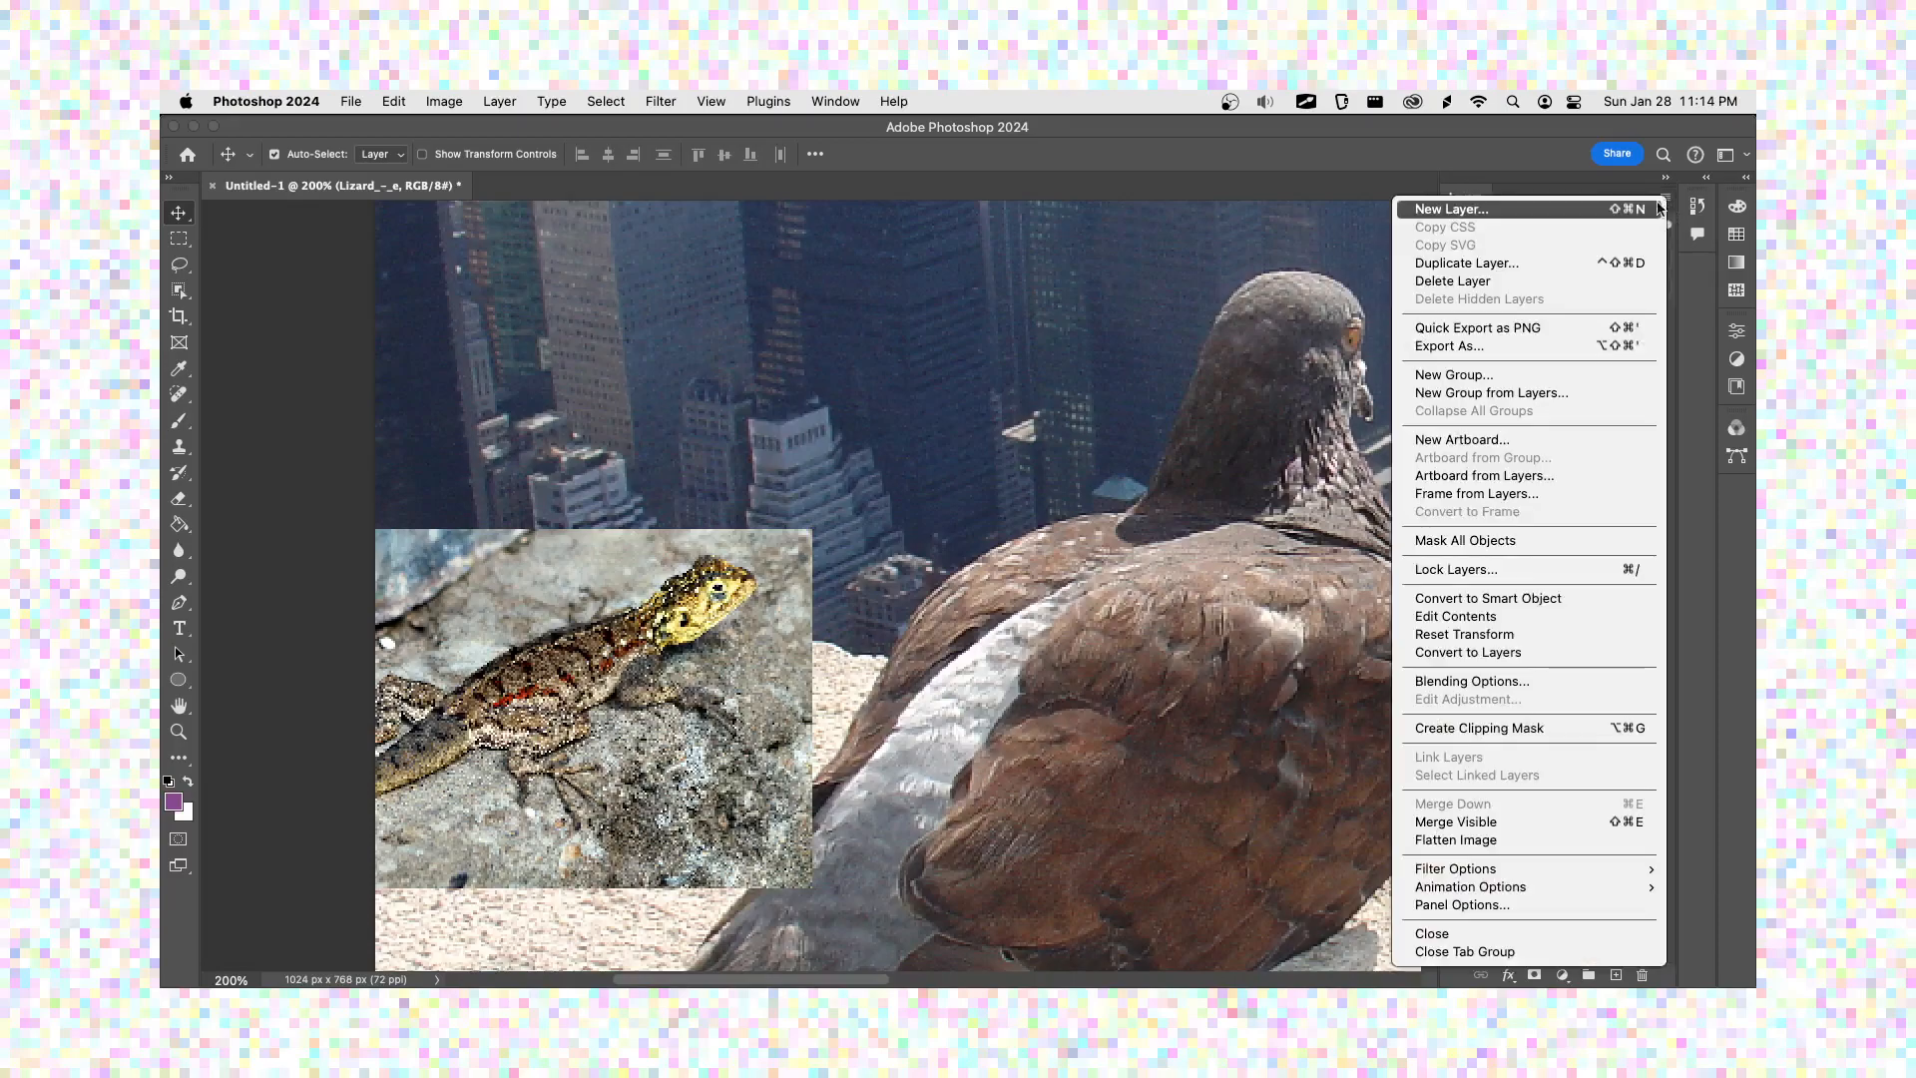
{"action": "left_click", "coordinate": [1551, 261]}
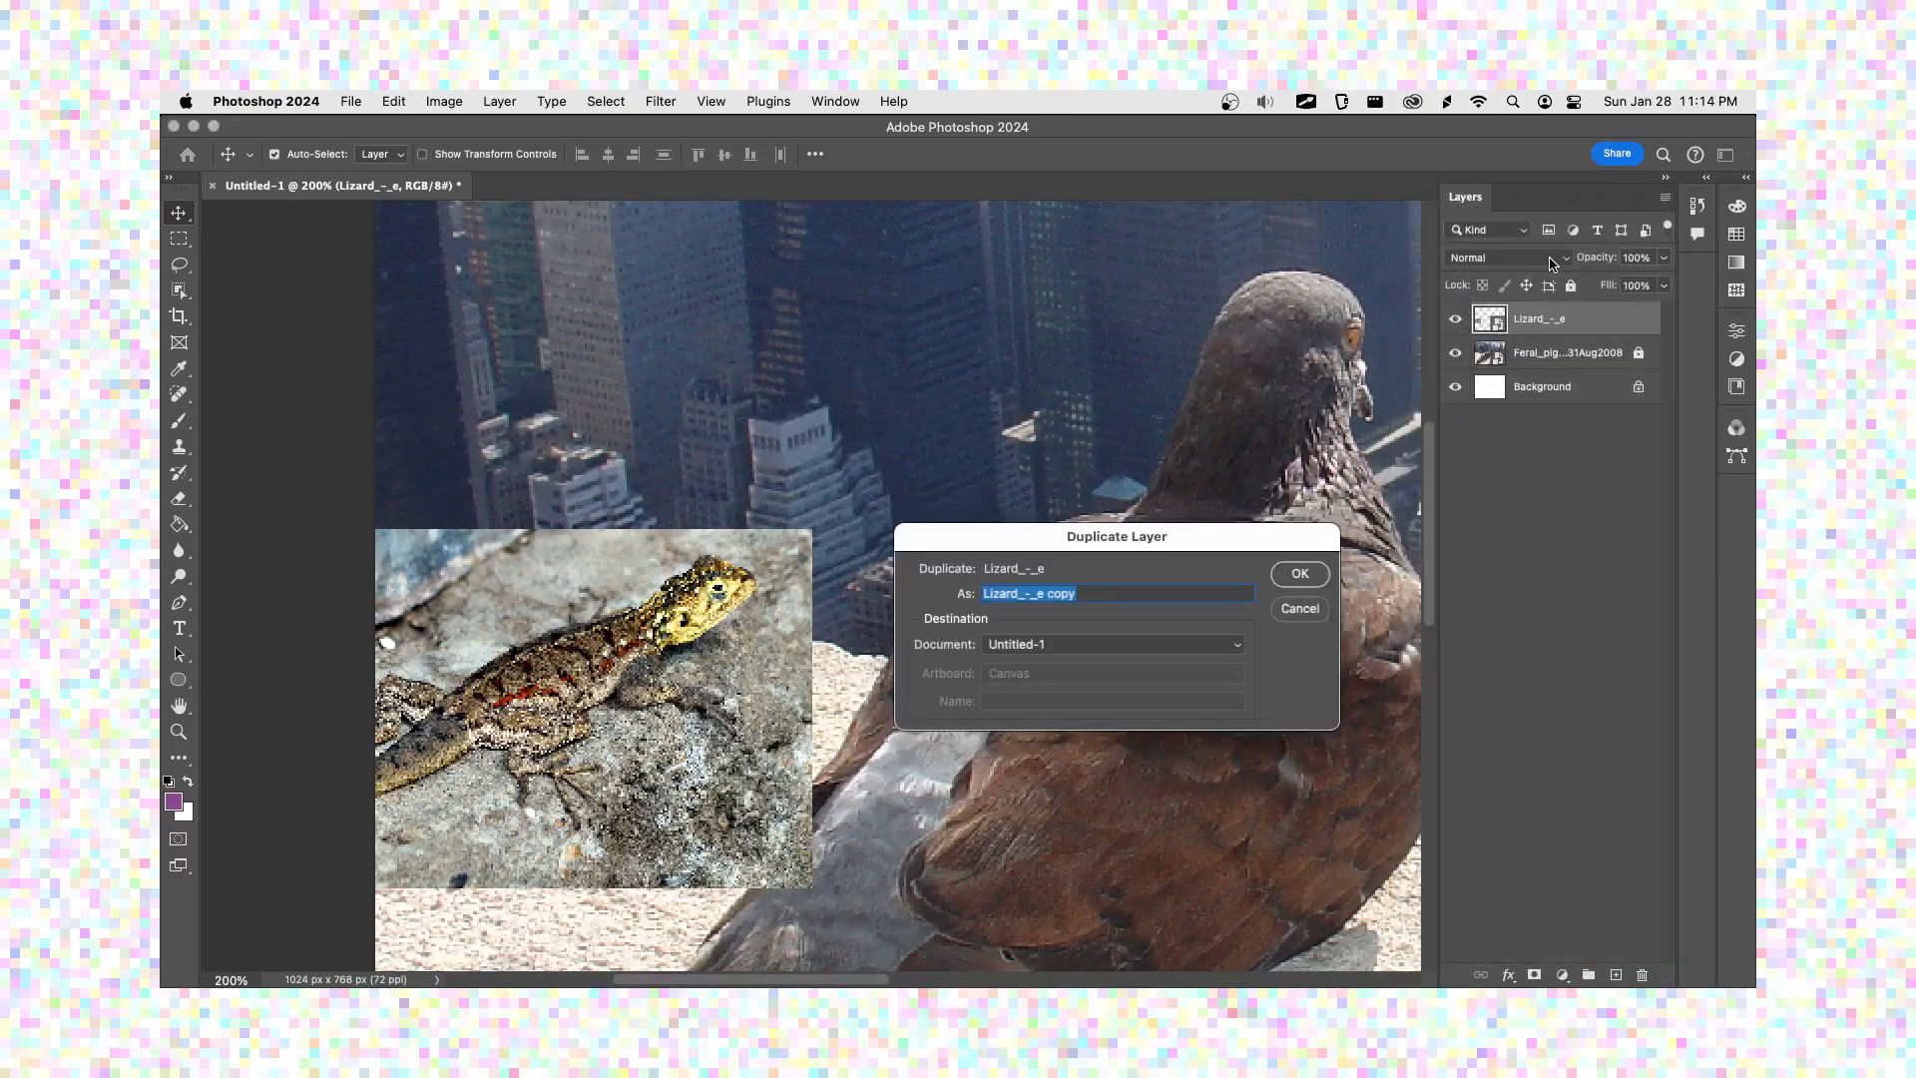
{"action": "left_click", "coordinate": [1301, 573]}
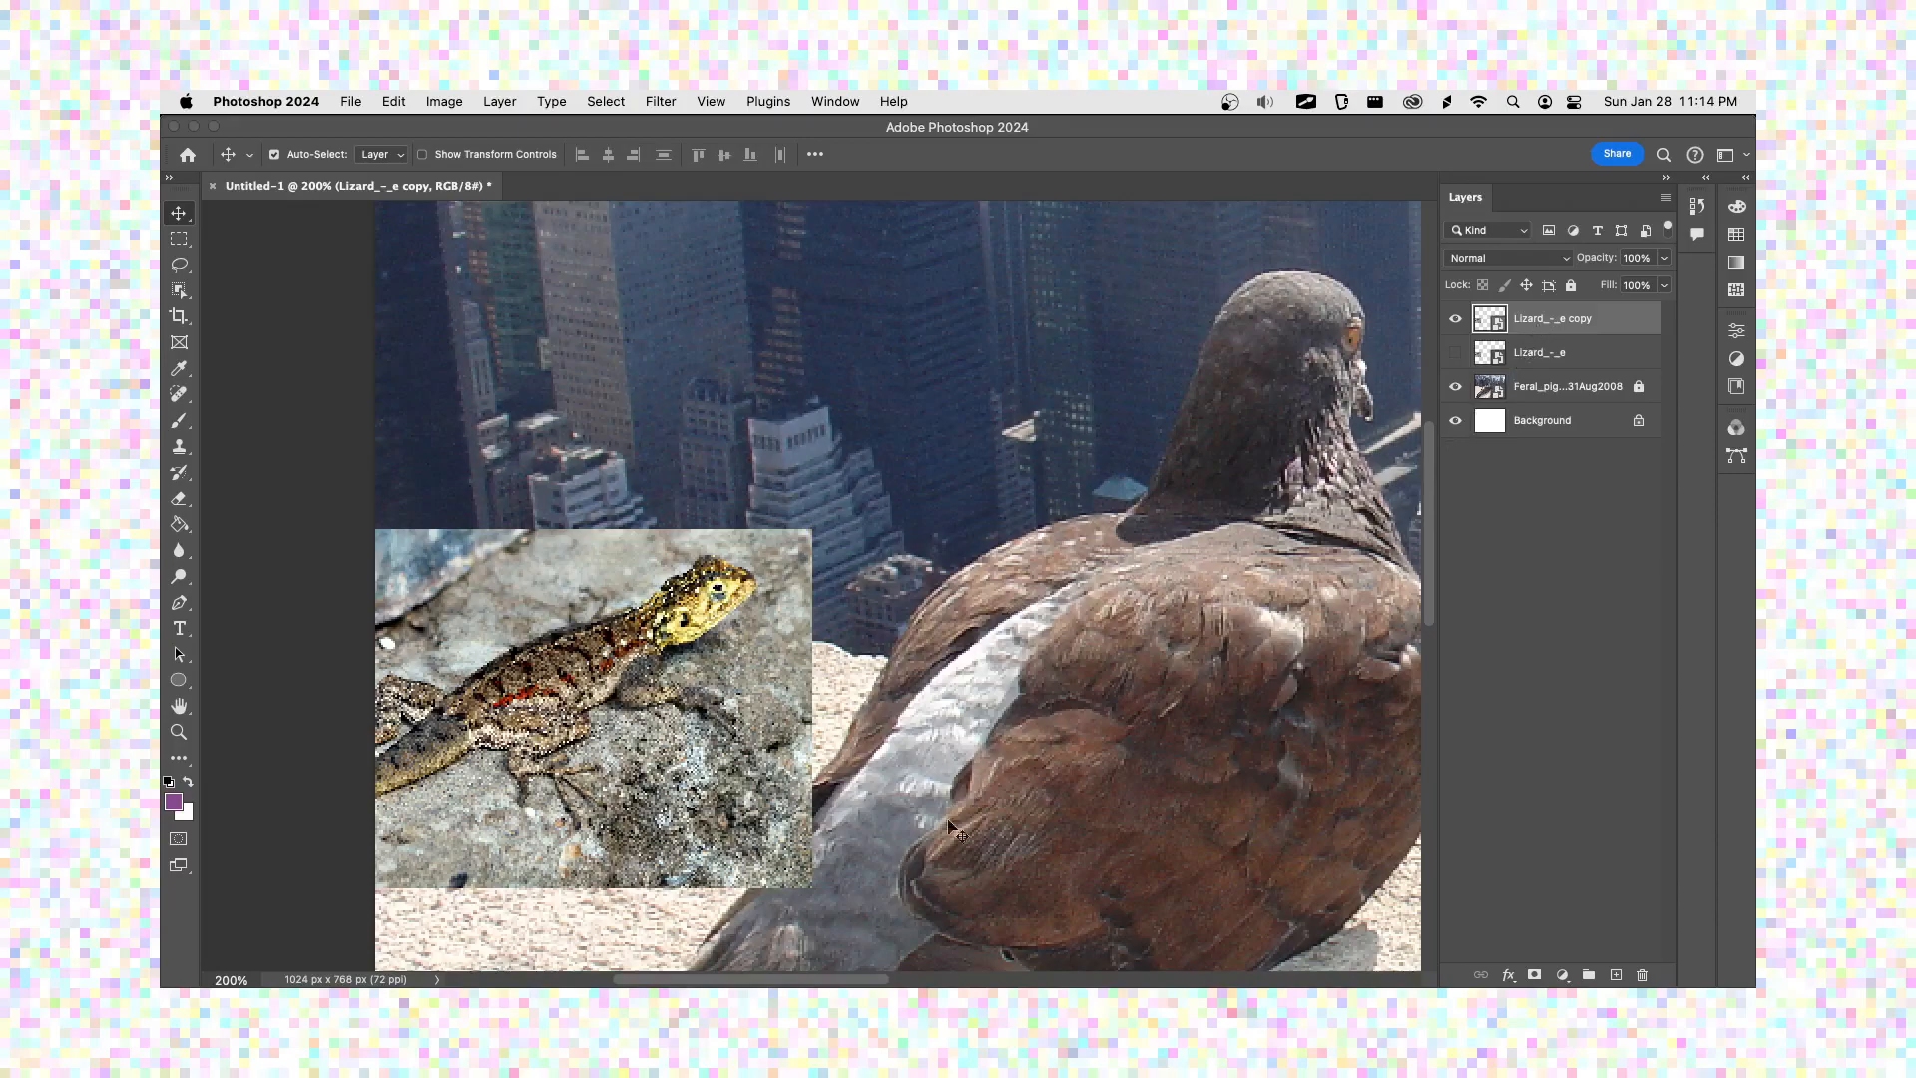
{"action": "left_click_drag", "start_coordinate": [623, 708], "coordinate": [626, 701]}
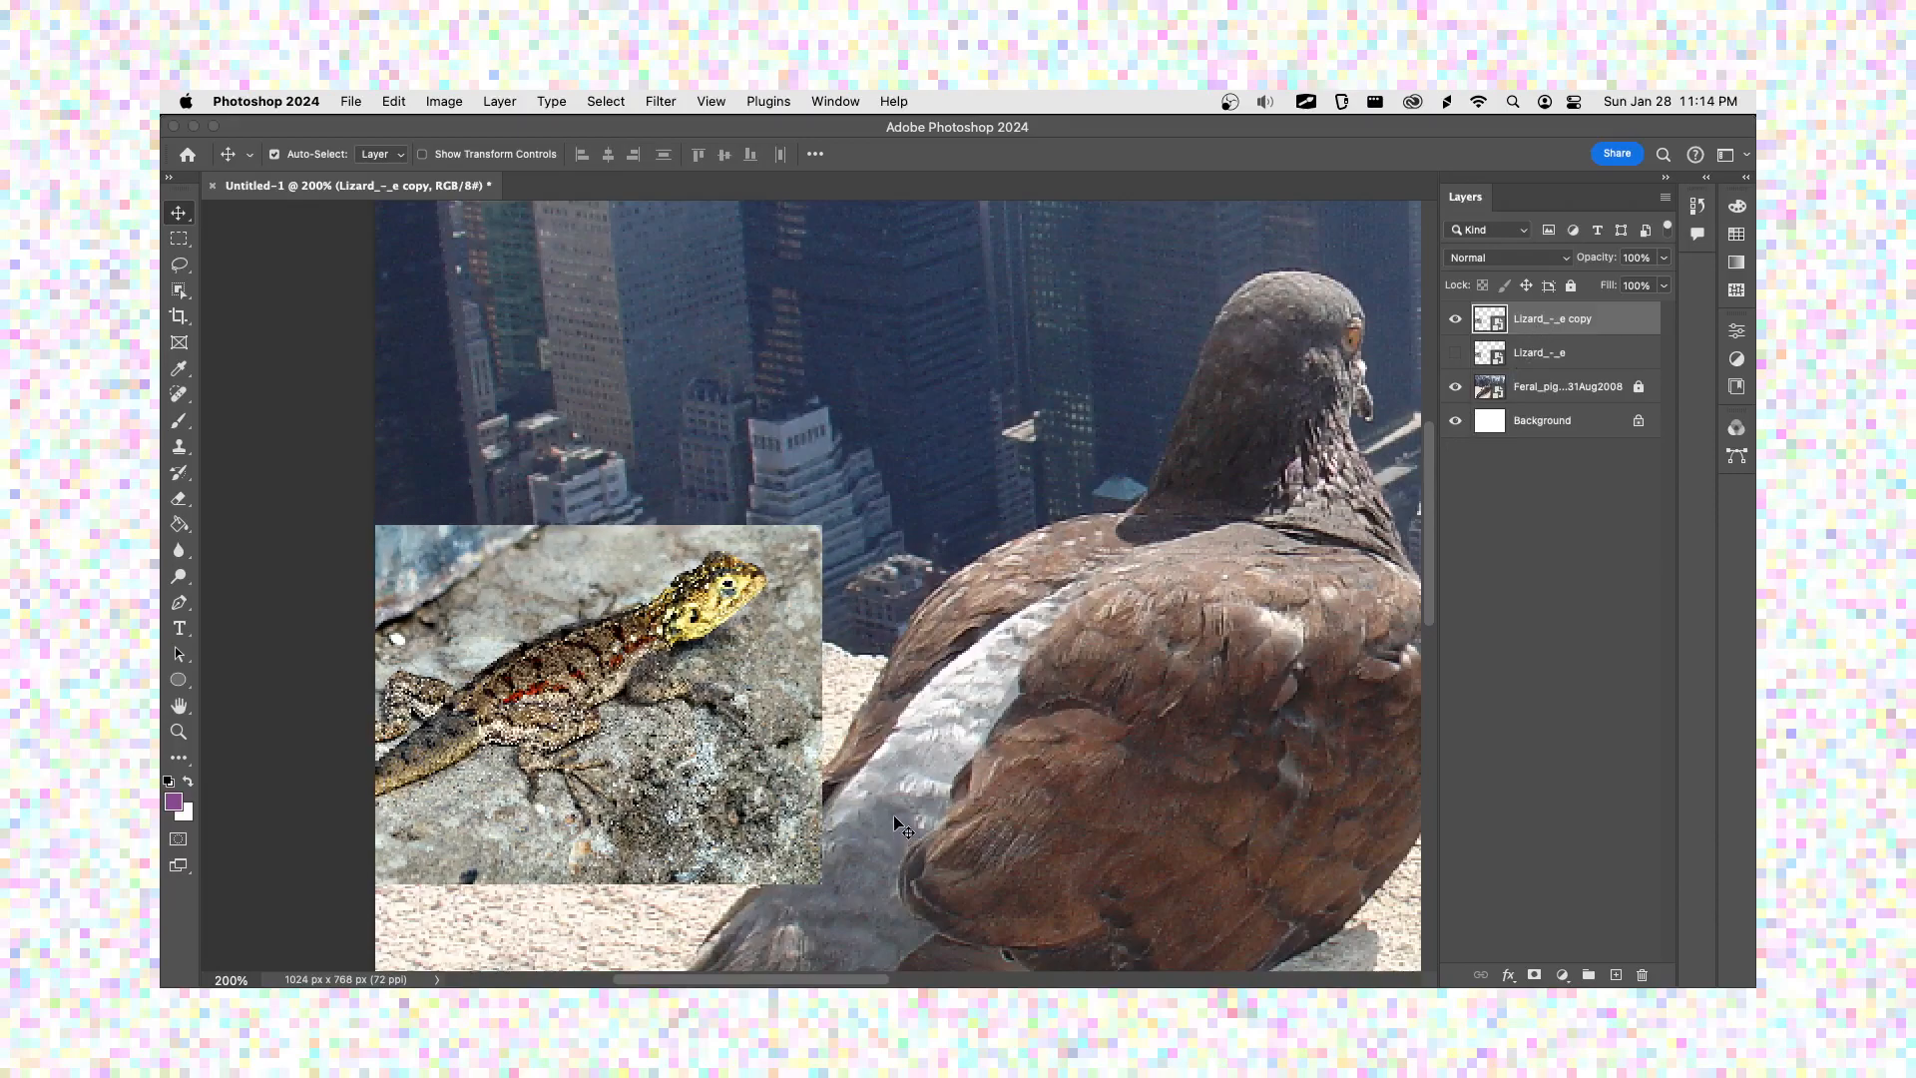
- Activate the Object Selection tool with the duplicated lizard layer selected
{"action": "key", "text": "super+minus"}
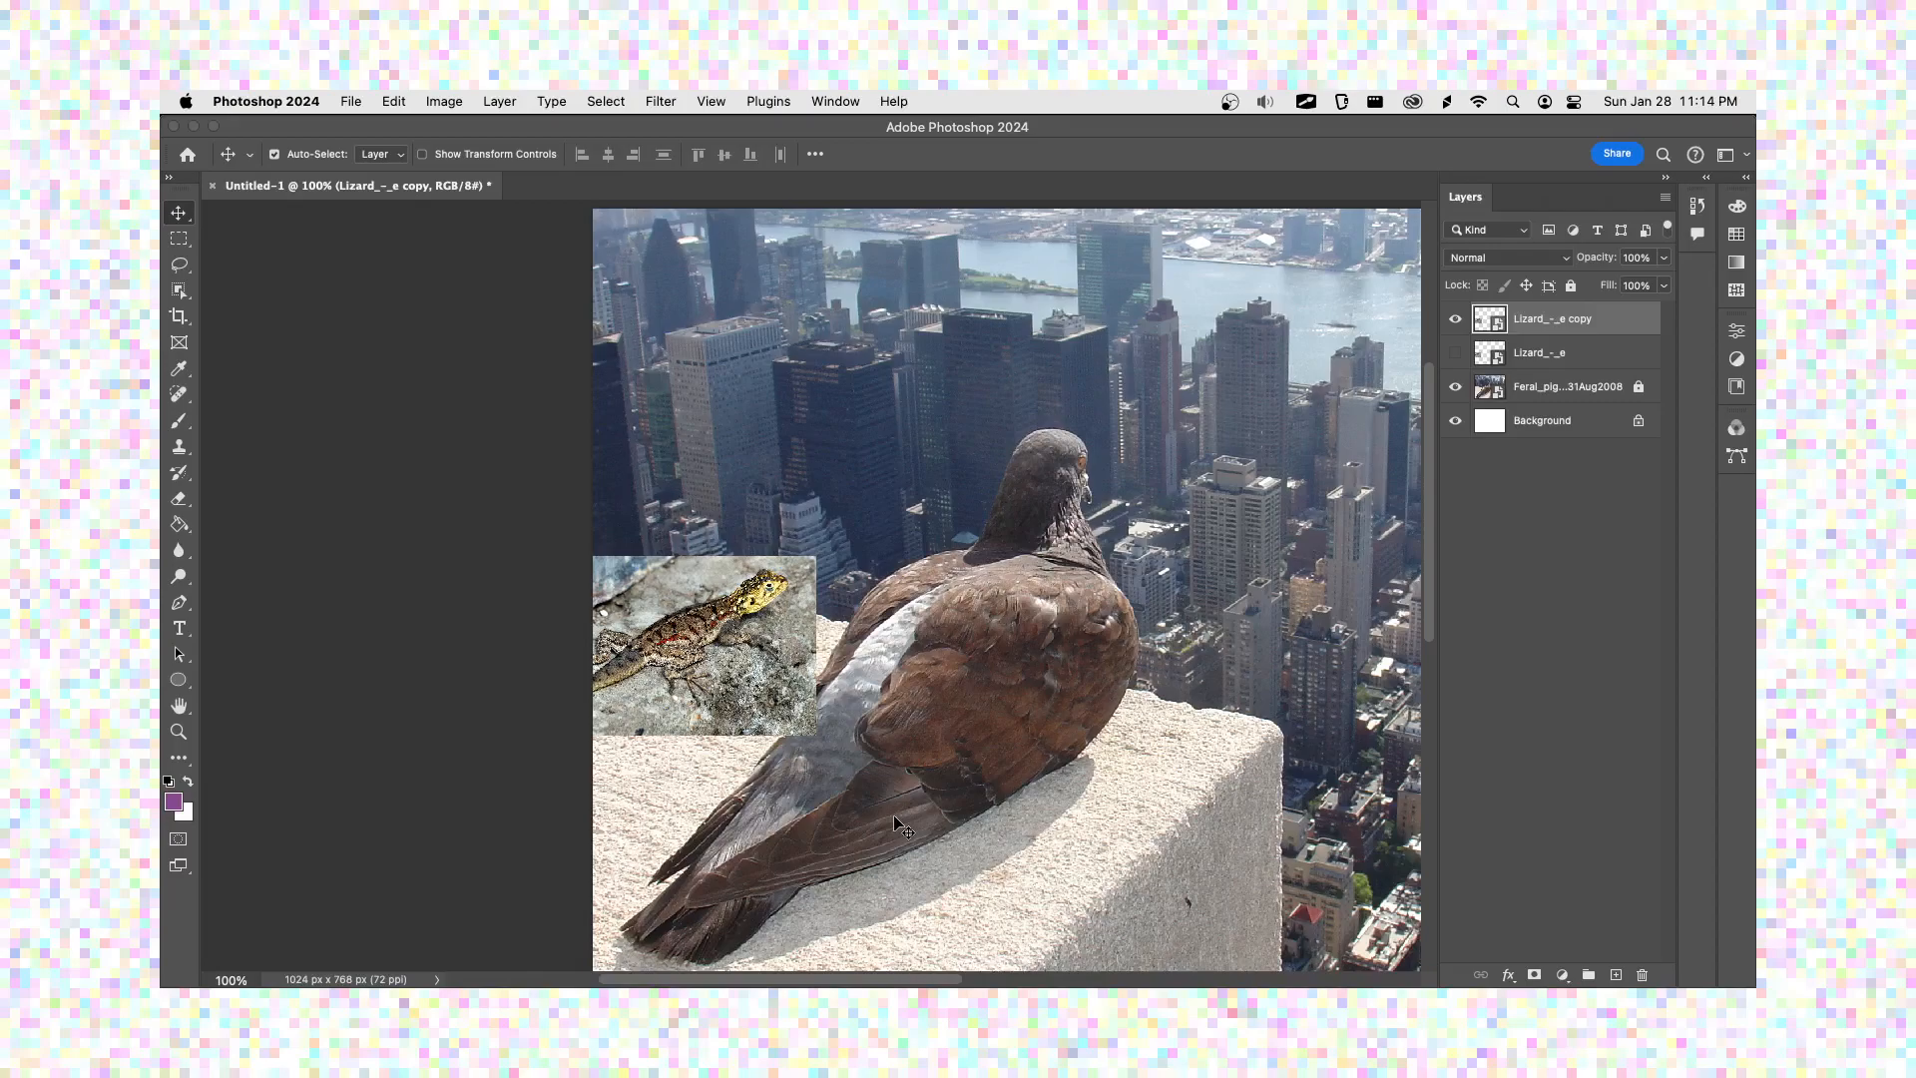
{"action": "key", "text": "super+equal"}
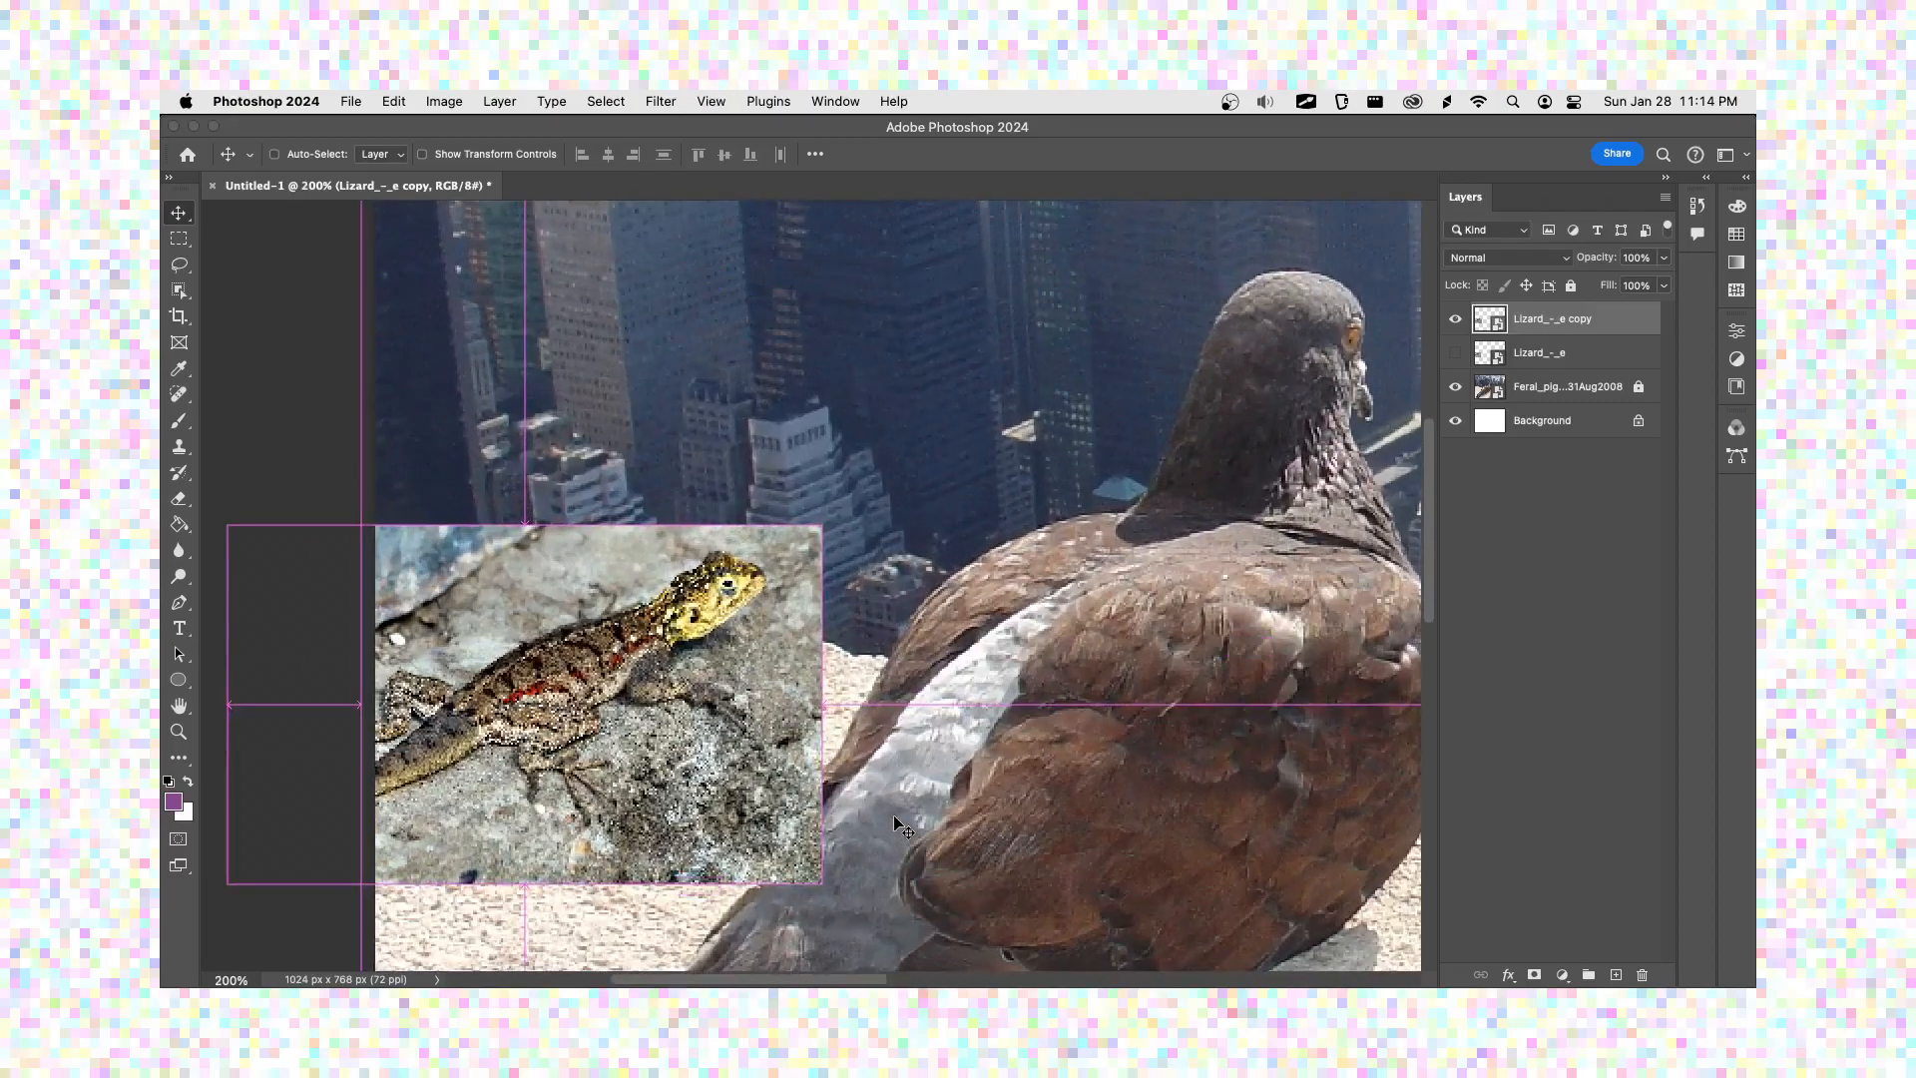
{"action": "left_click", "coordinate": [178, 290]}
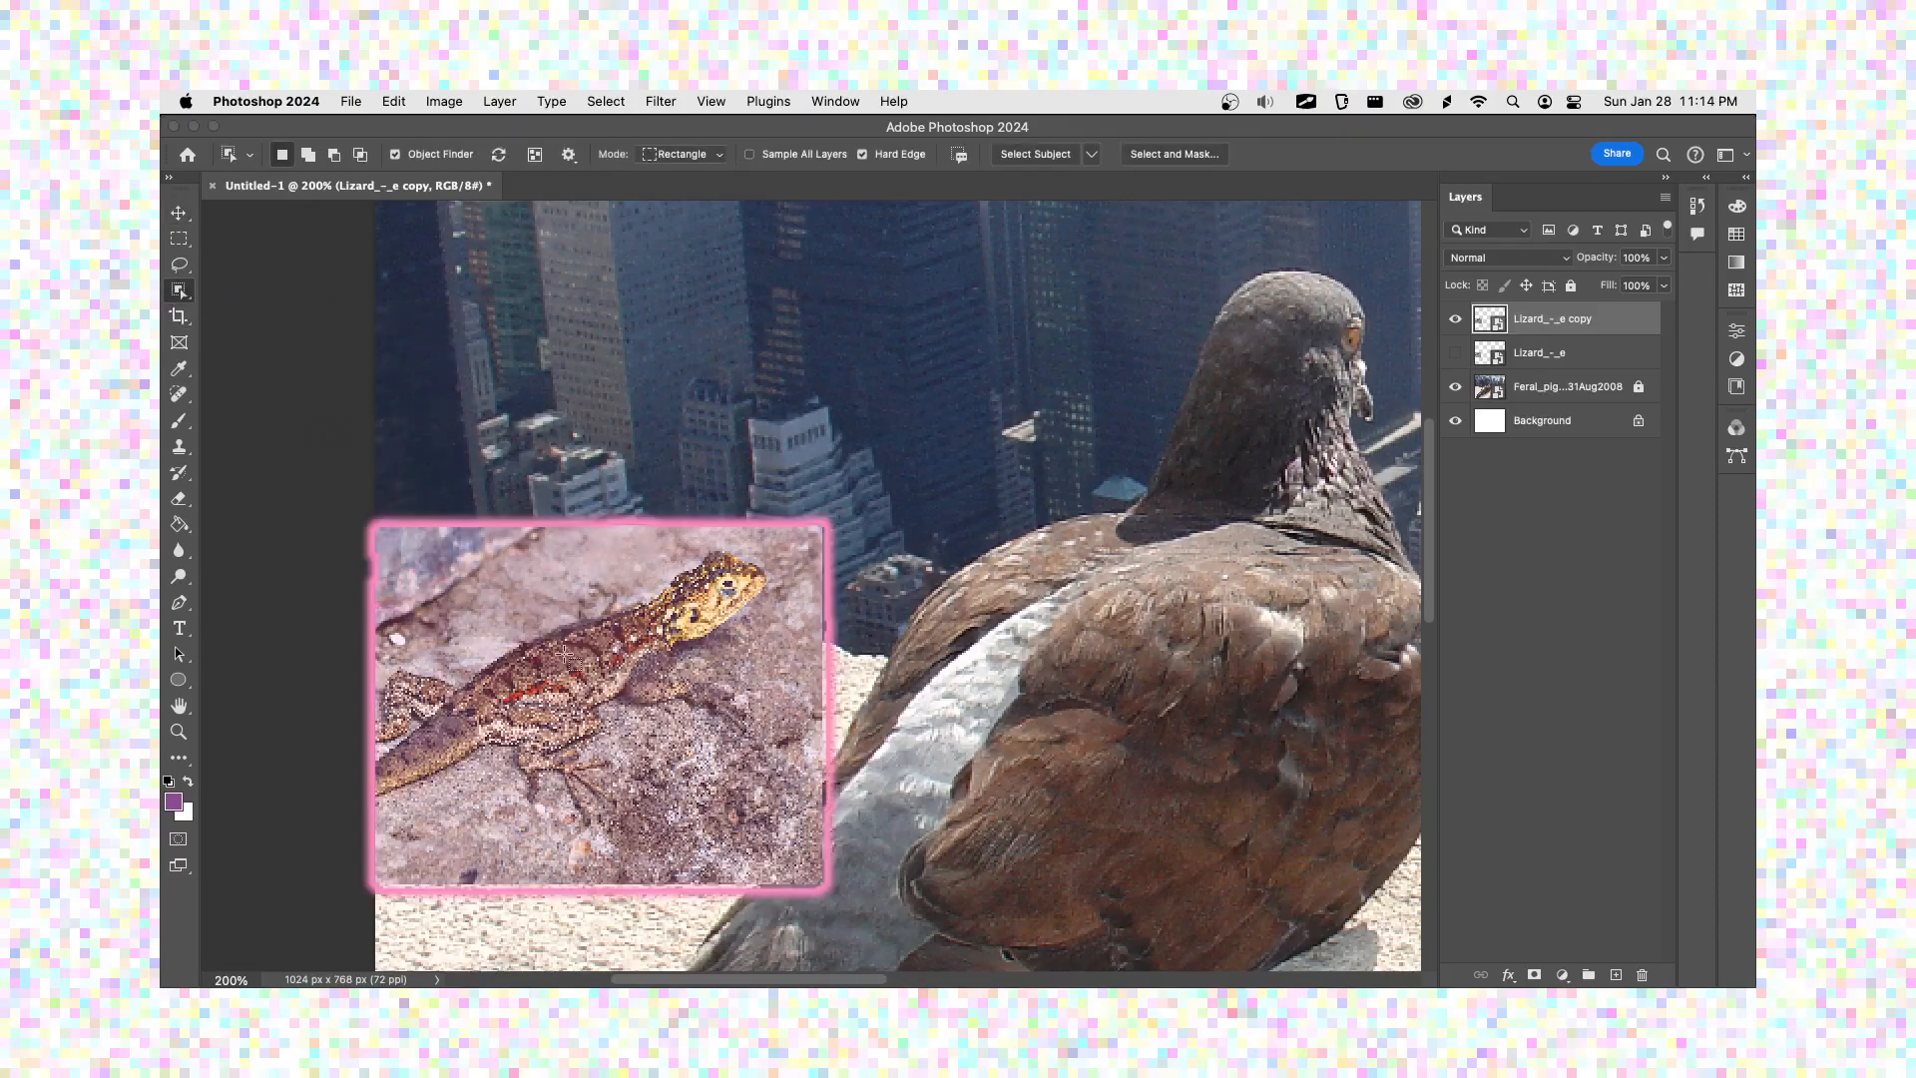
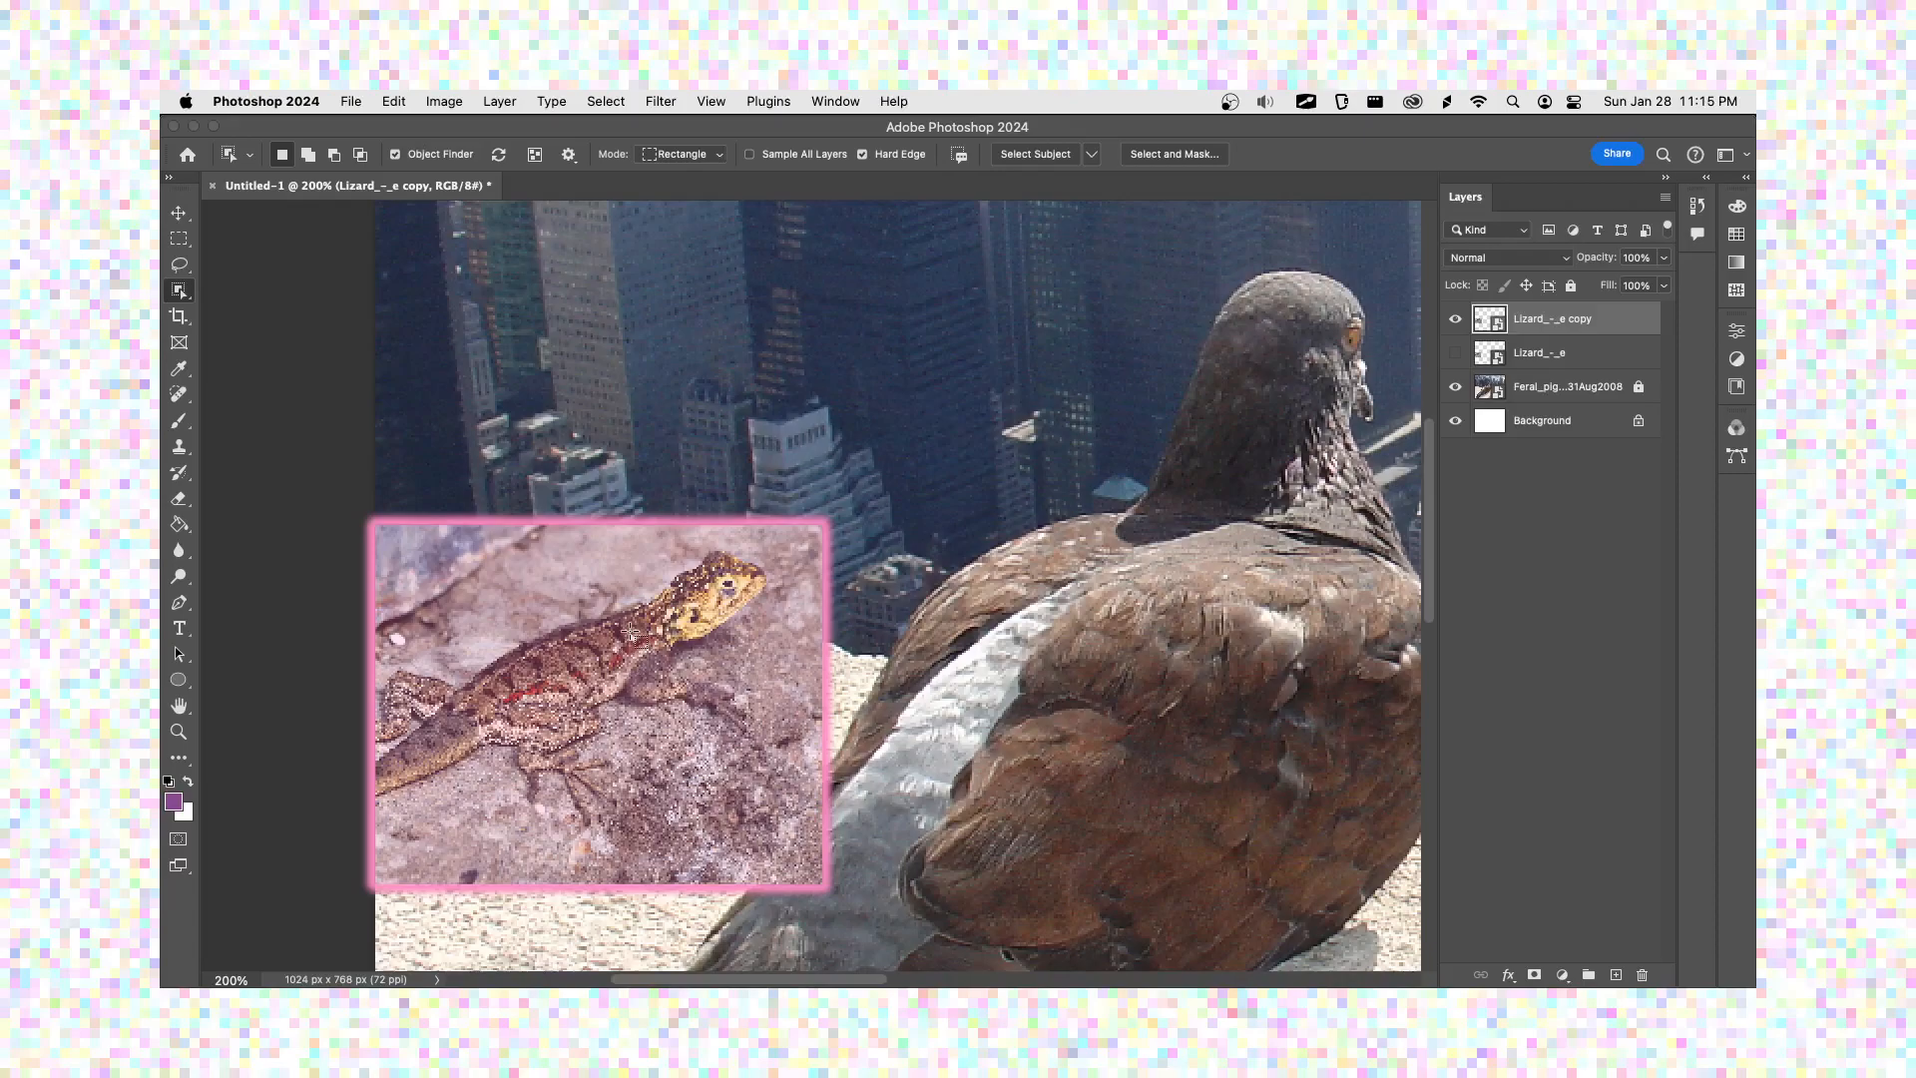
- Try enlarging the lizard copy until it covers most of the pigeon photo, and undo the scaling
{"action": "key", "text": "super+minus"}
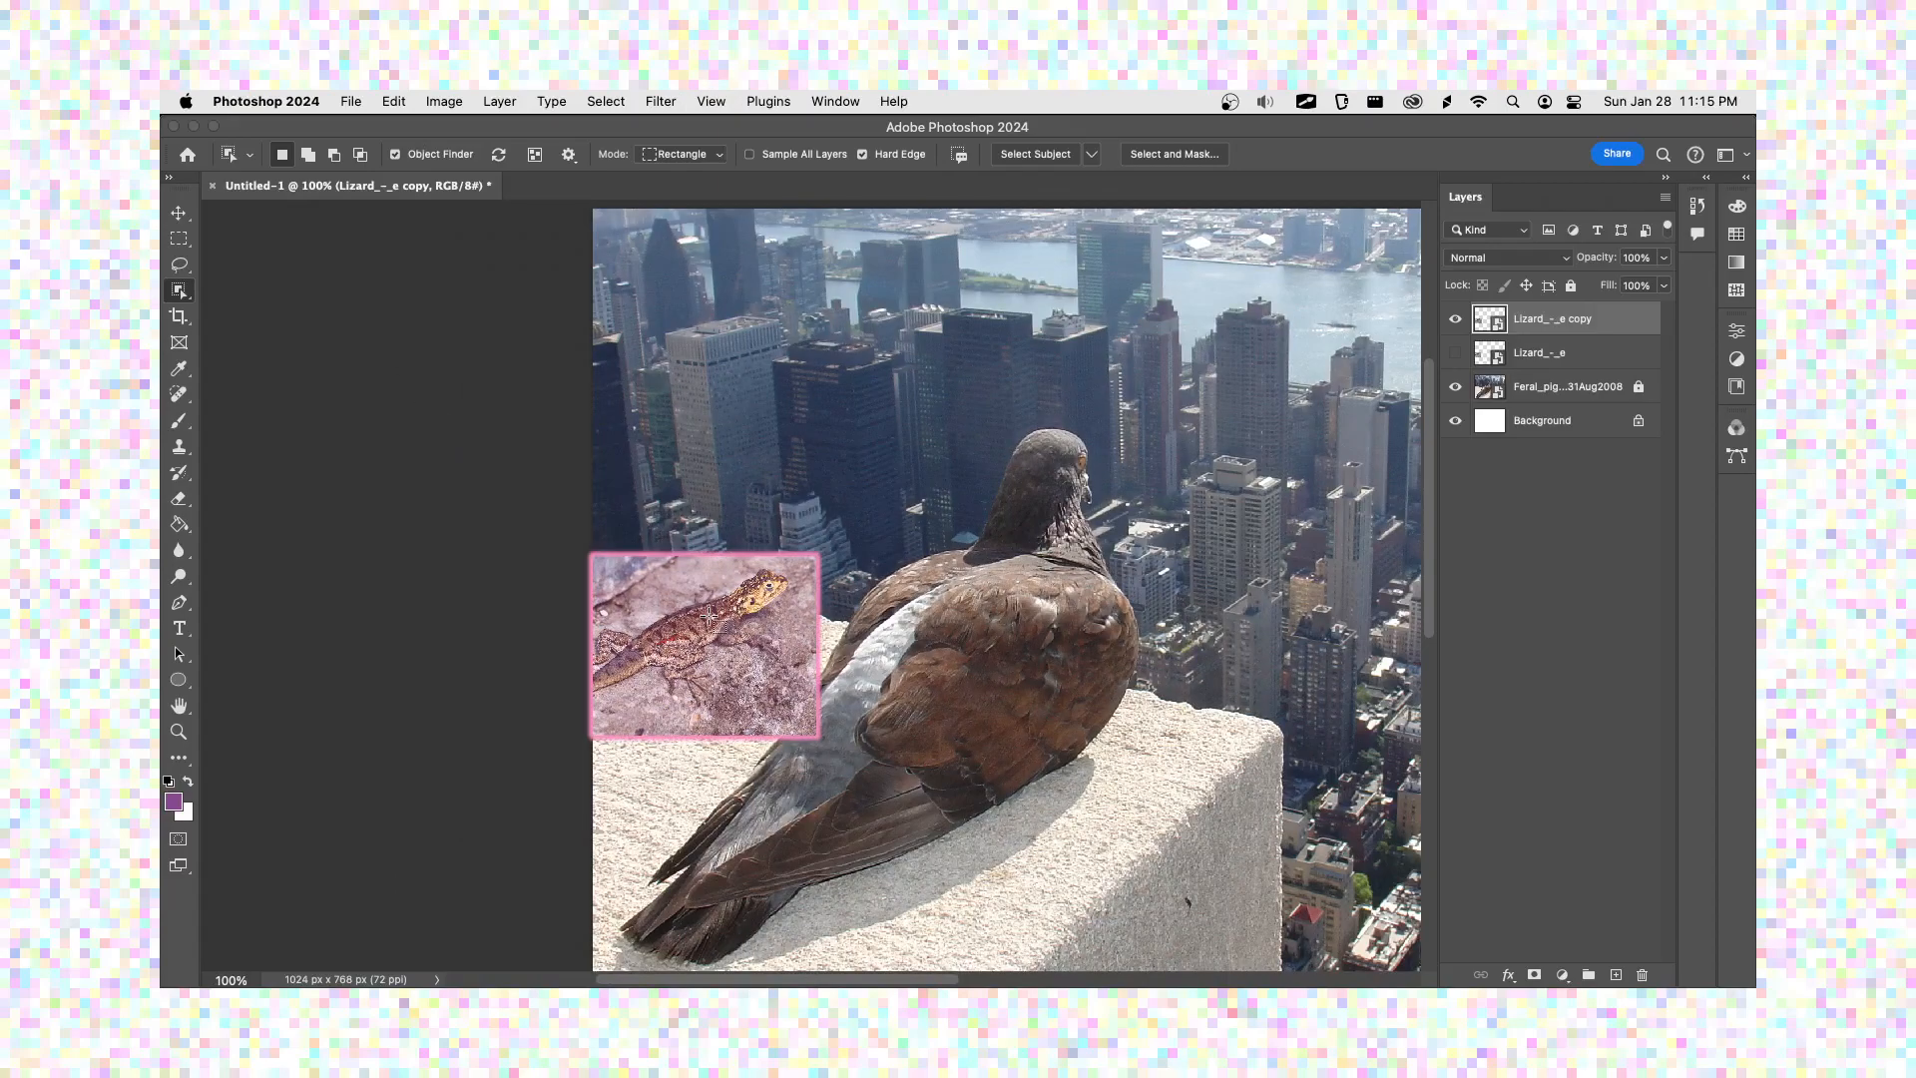
{"action": "key", "text": "super+t"}
{"action": "left_click_drag", "start_coordinate": [817, 551], "coordinate": [1345, 235]}
{"action": "key", "text": "Return"}
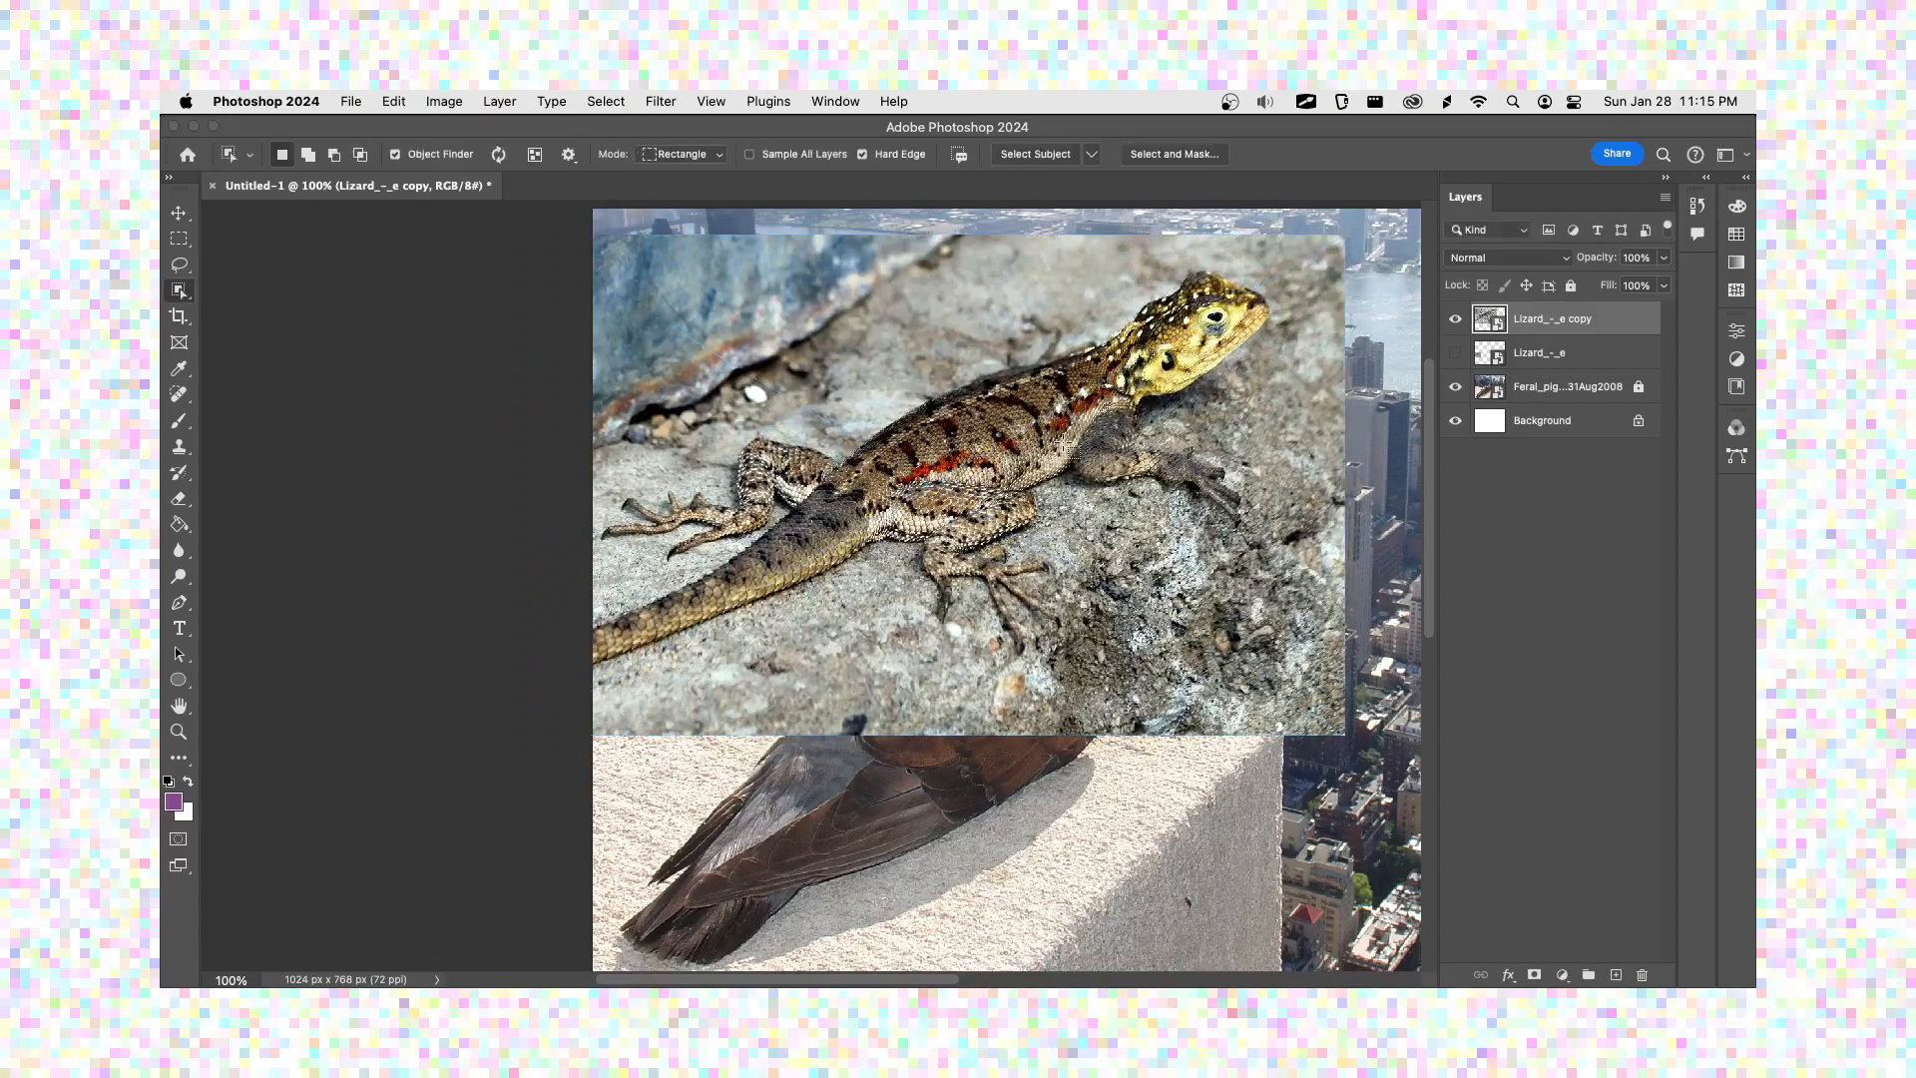
{"action": "key", "text": "ctrl+z"}
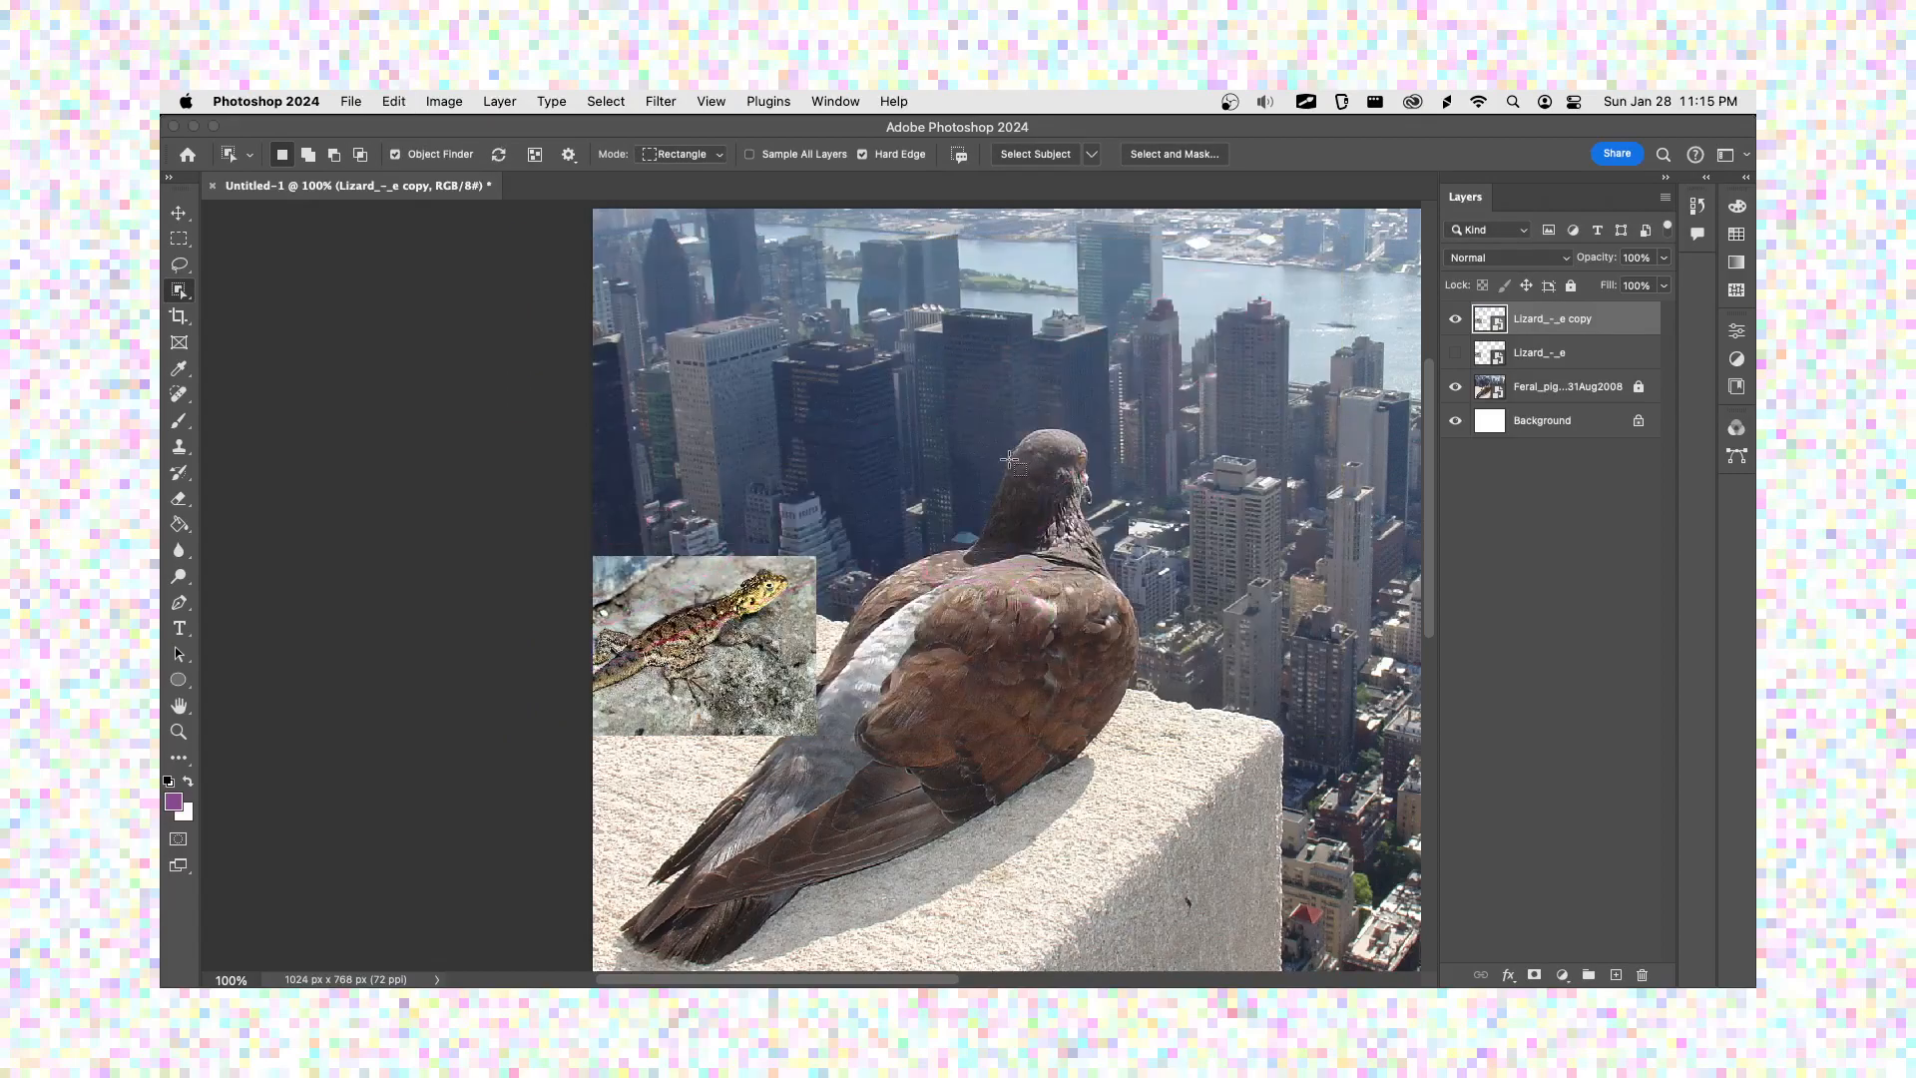
- Free-transform the lizard copy larger so it covers the pigeon's upper body, and select the lizard with Object Selection
{"action": "key", "text": "ctrl+t"}
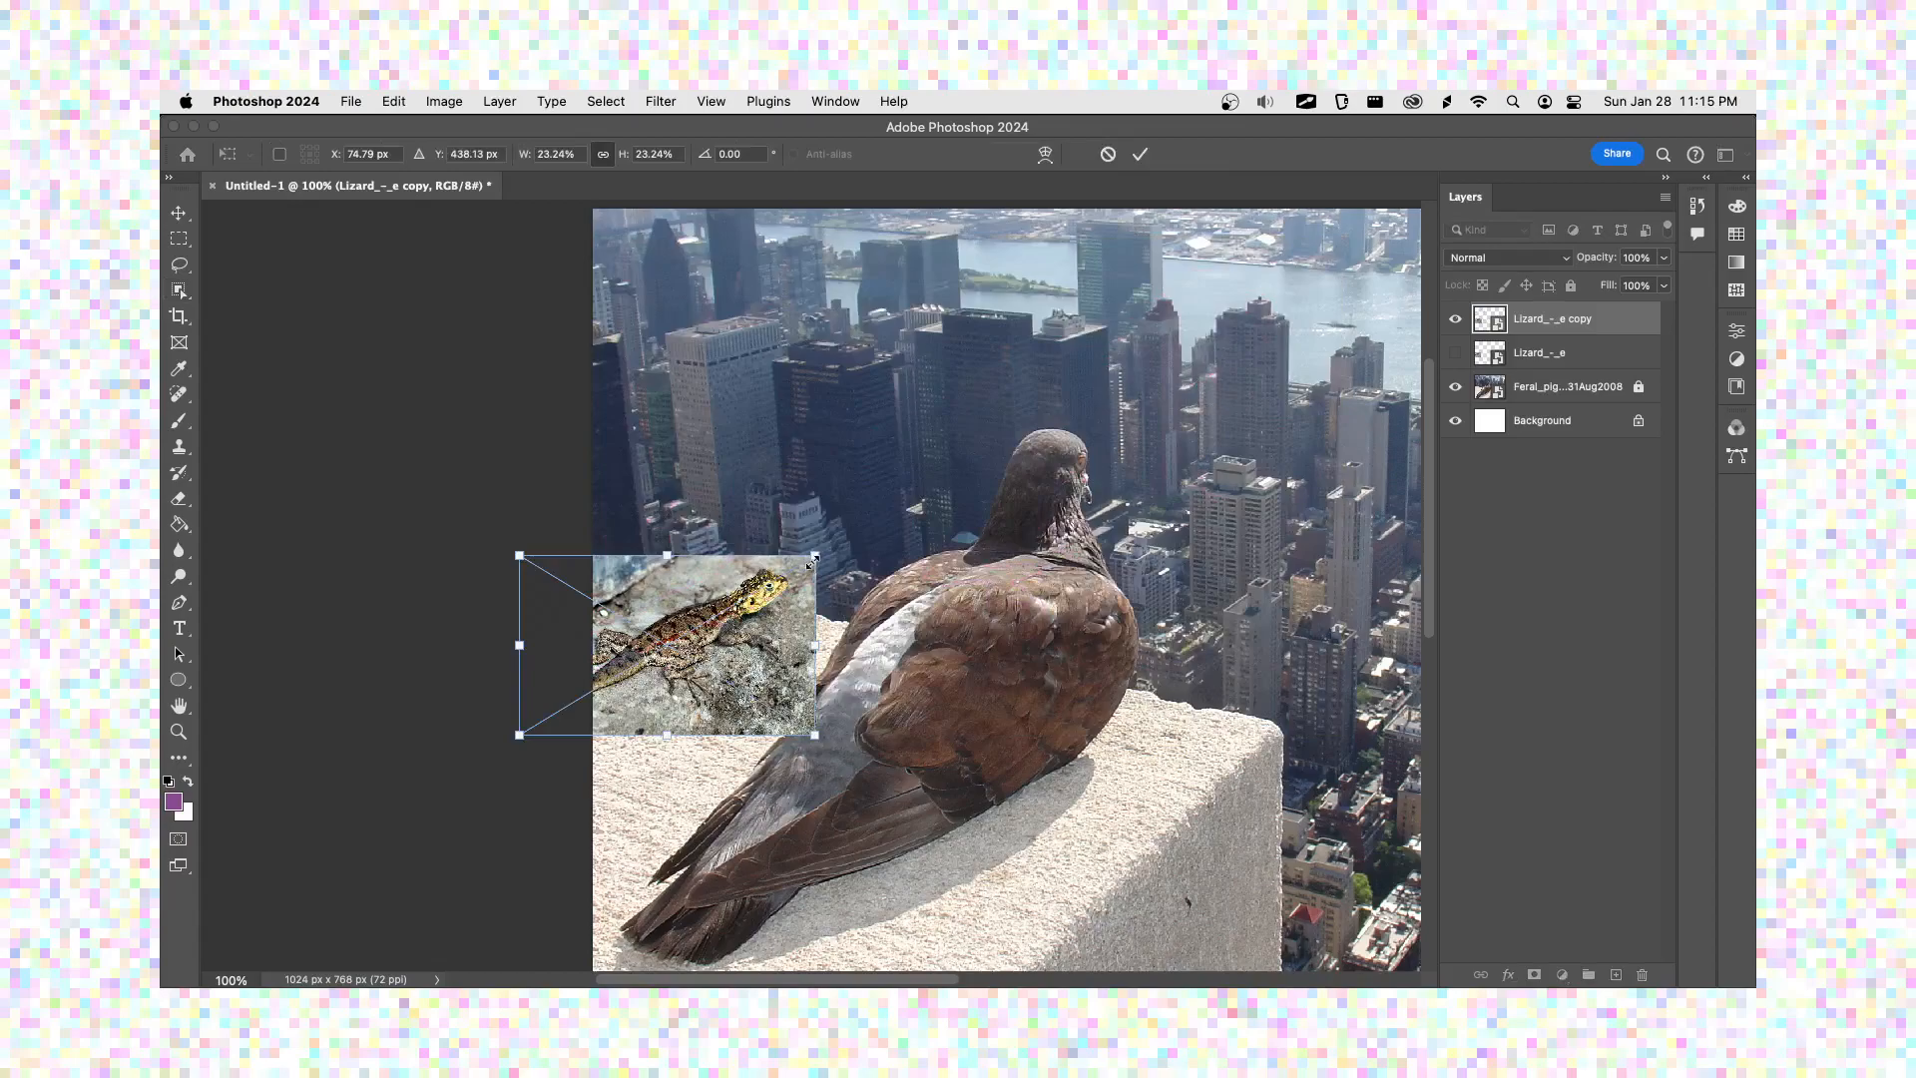
{"action": "left_click_drag", "start_coordinate": [817, 556], "coordinate": [1246, 295]}
{"action": "key", "text": "Return"}
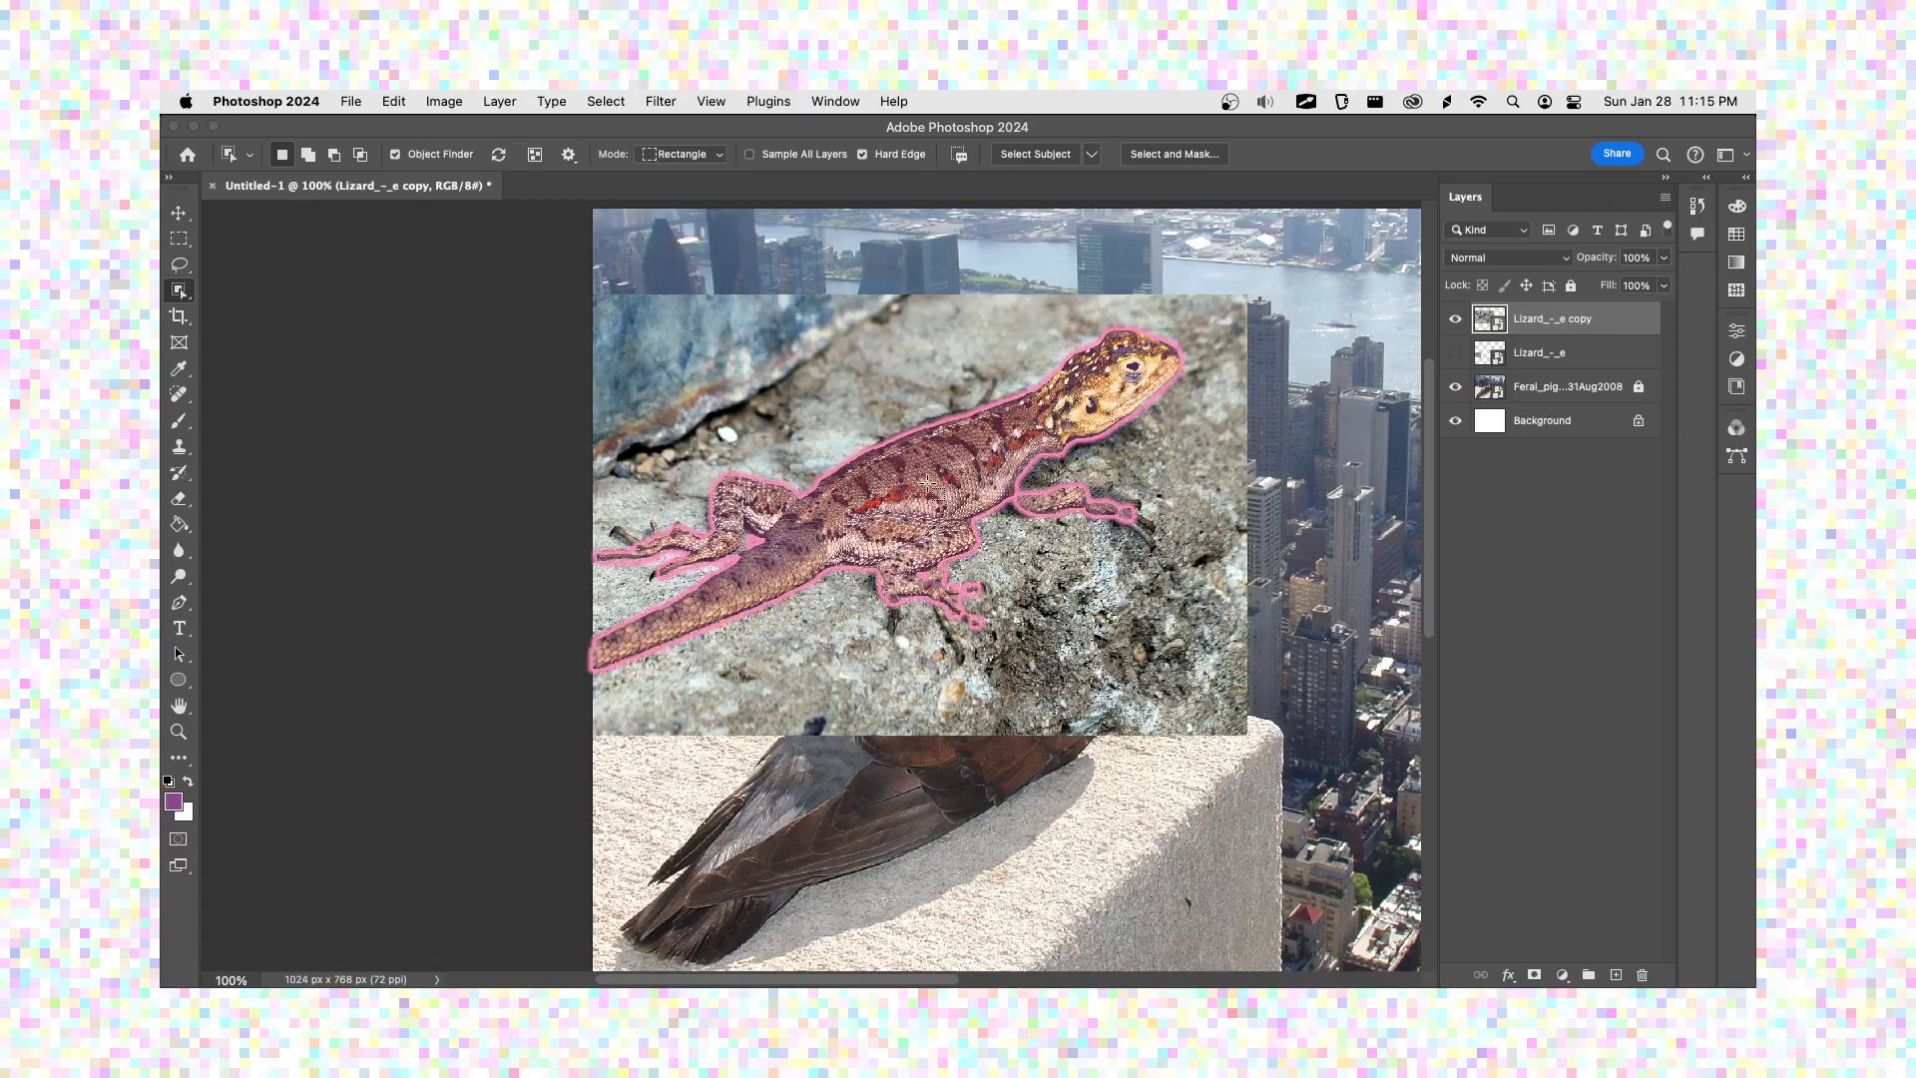
{"action": "left_click", "coordinate": [853, 584]}
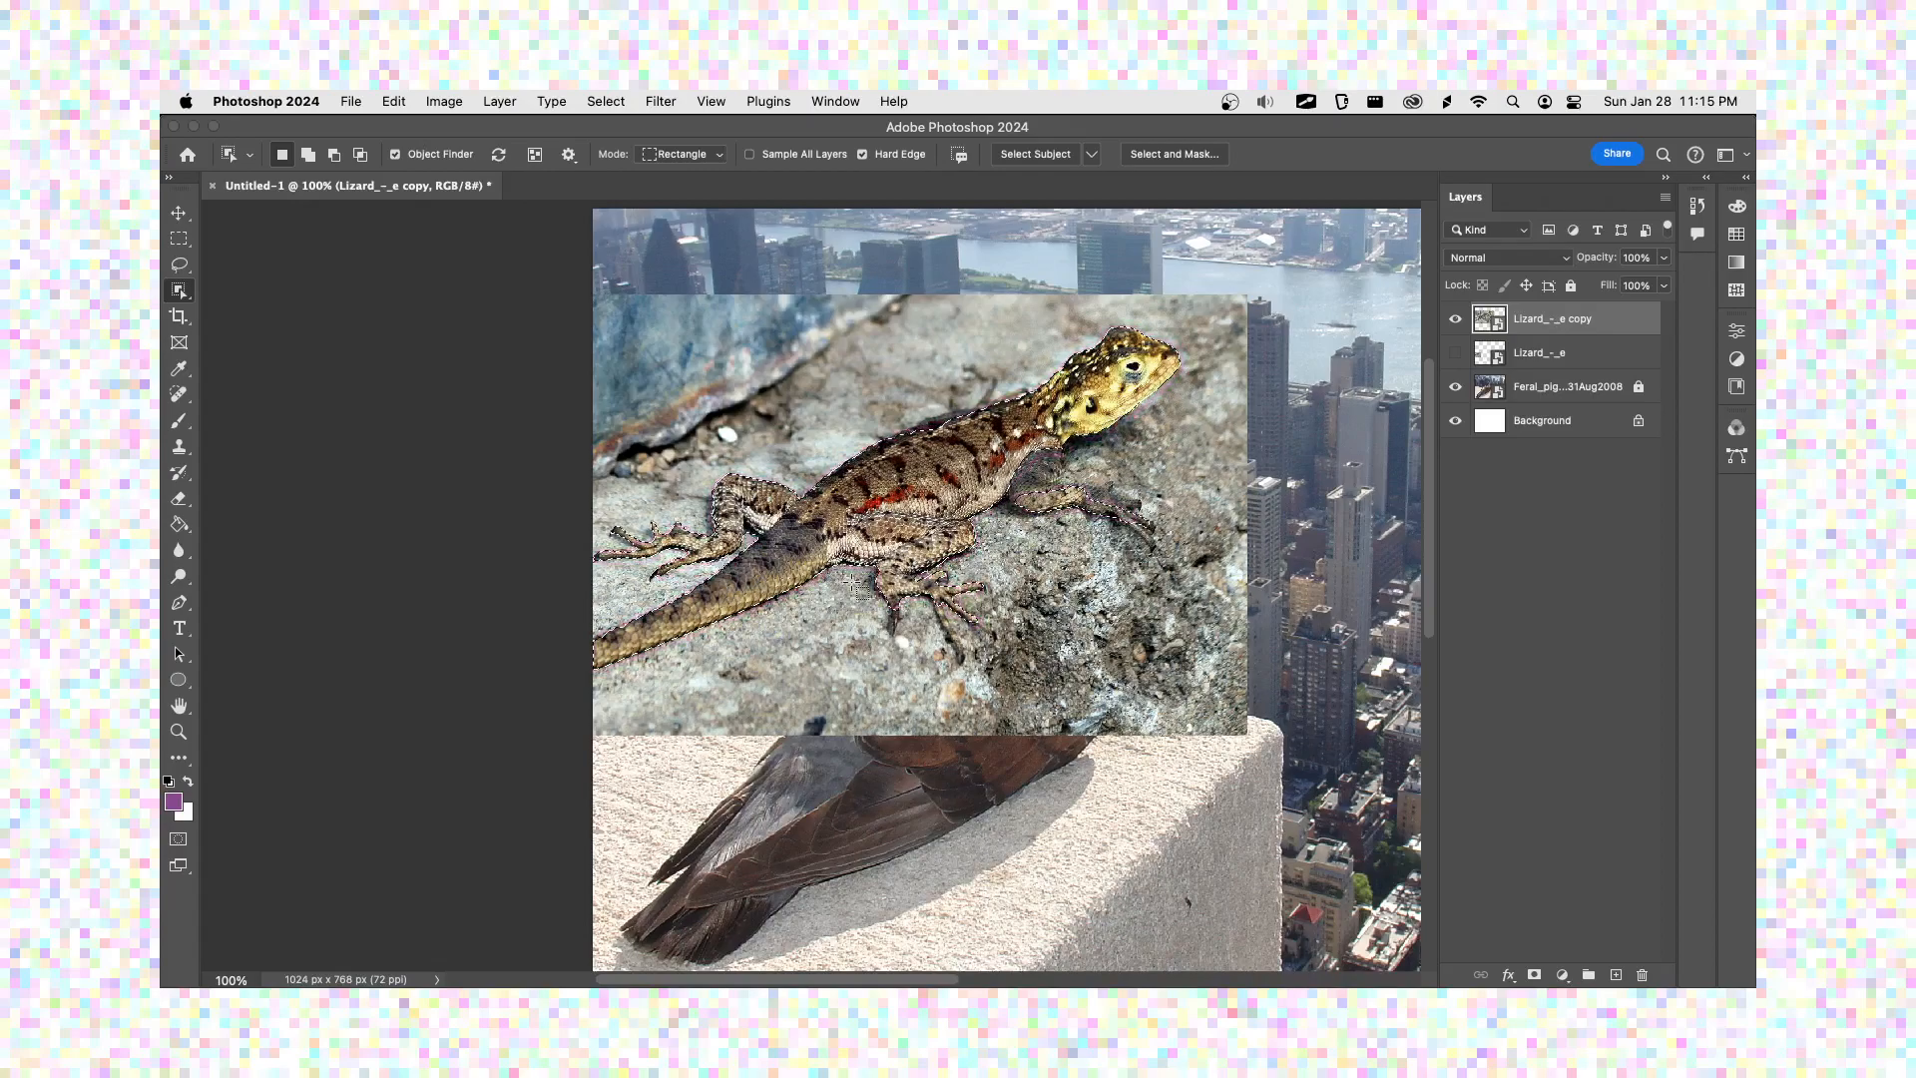
- Examine the selection outline closely around the lizard's legs, feet, back and head at up to 700% magnification
{"action": "key", "text": "super+equal"}
{"action": "key", "text": "super+equal"}
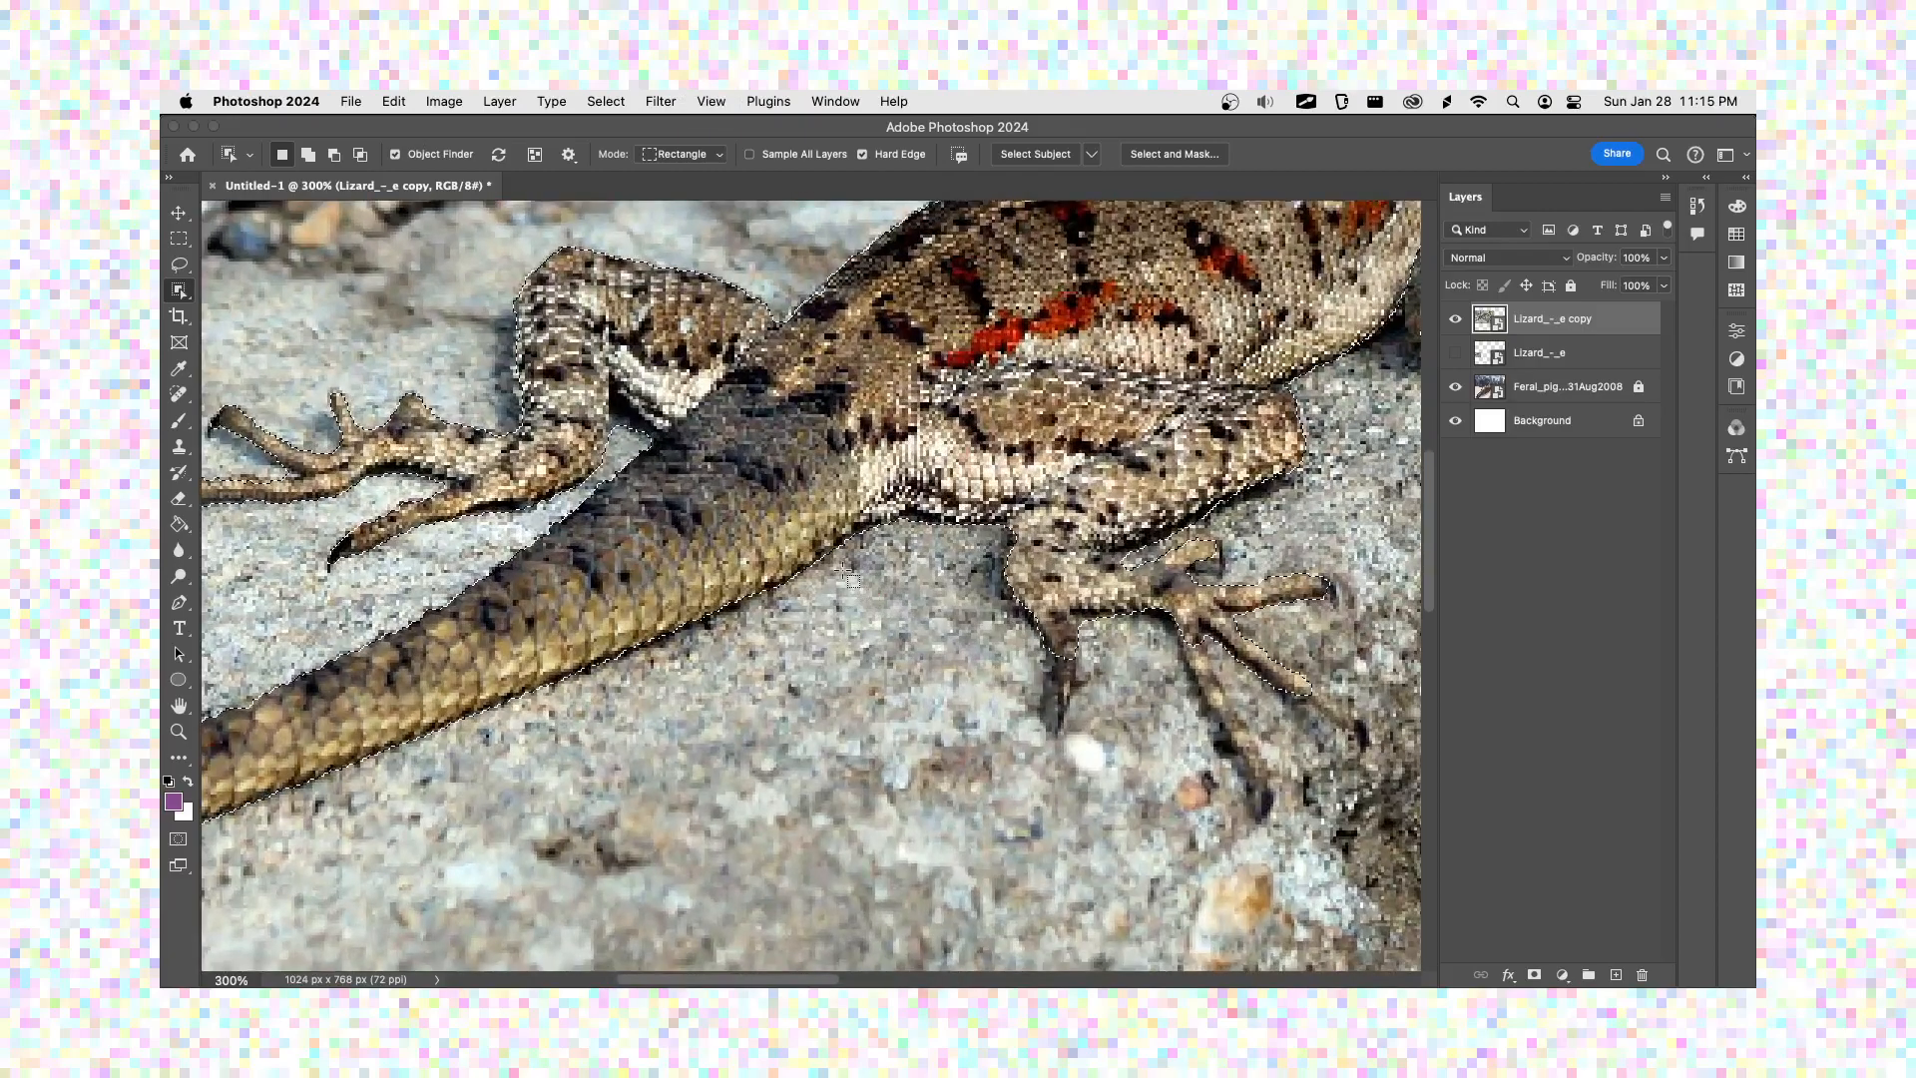
{"action": "scroll", "coordinate": [744, 621], "scroll_direction": "up", "scroll_amount": 5}
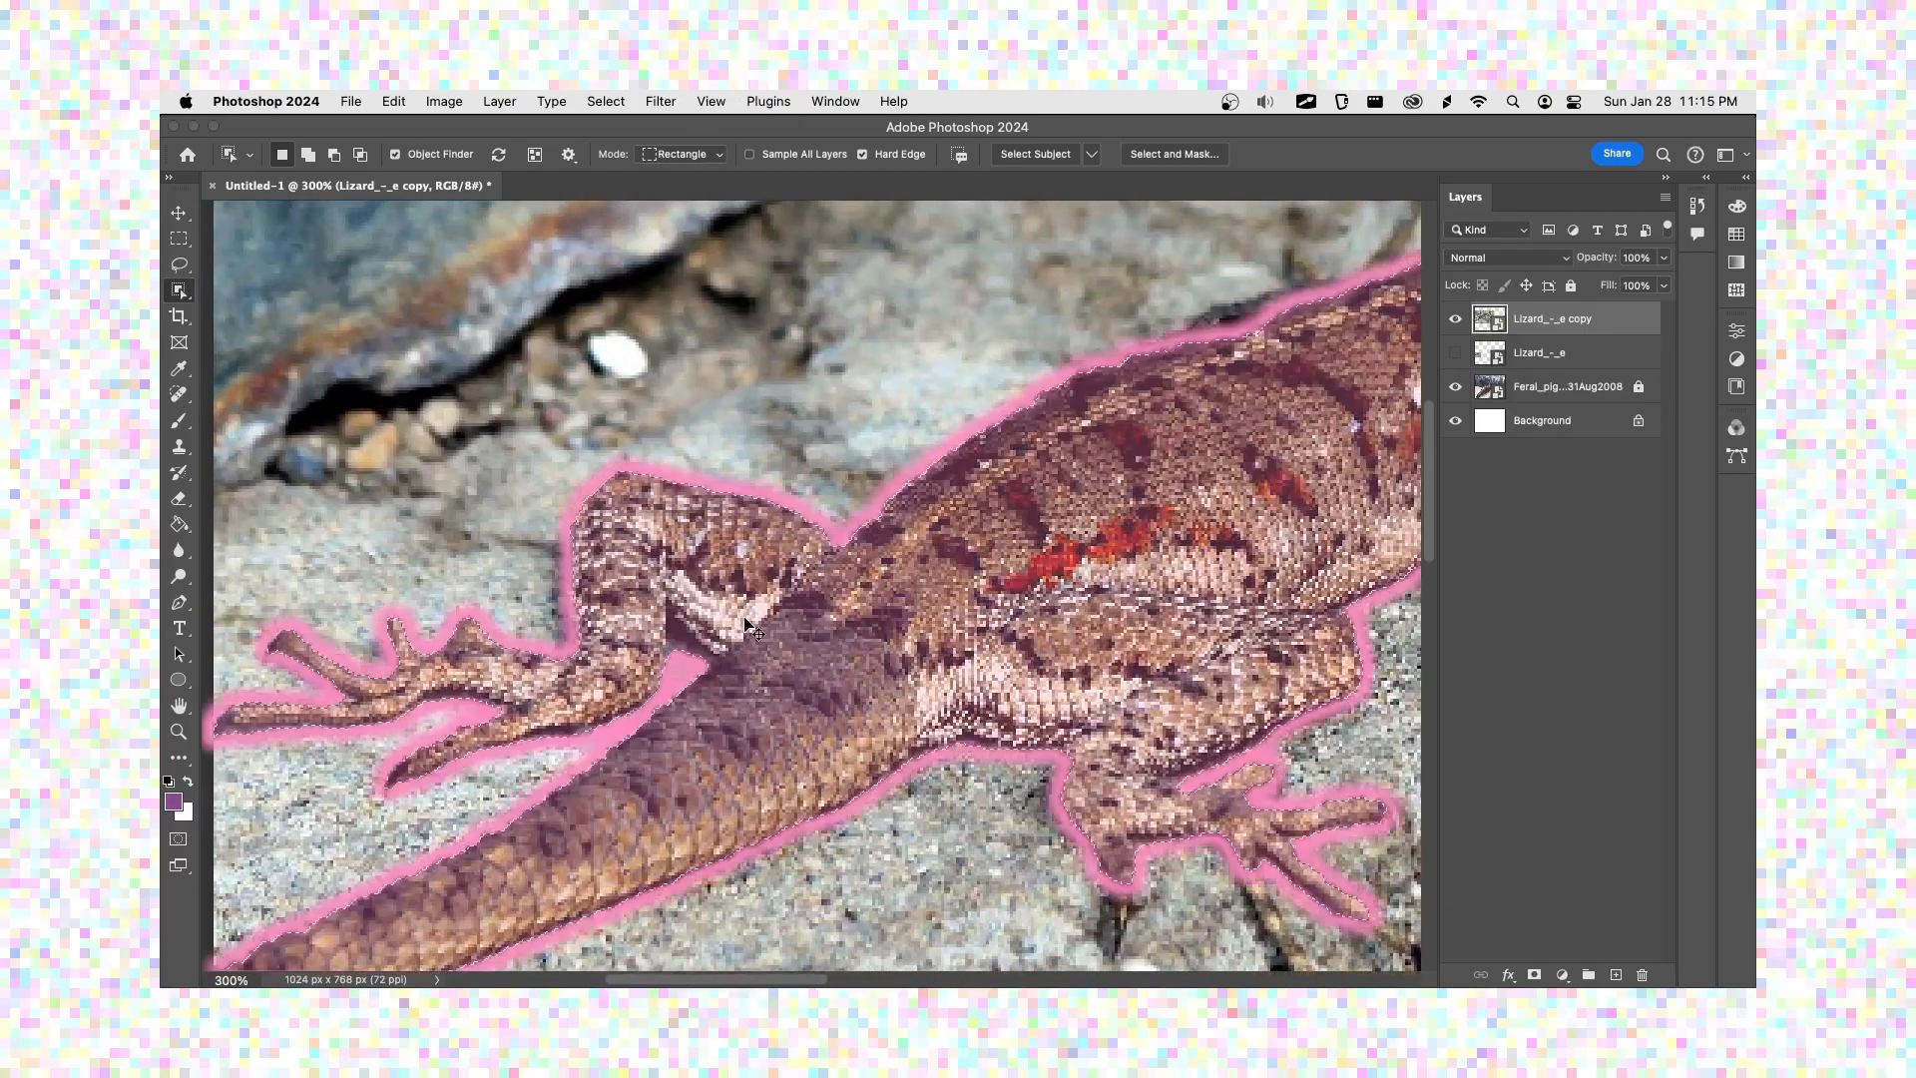
{"action": "key", "text": "super+equal"}
{"action": "key", "text": "super+equal"}
{"action": "key", "text": "super+equal"}
{"action": "key", "text": "super+equal"}
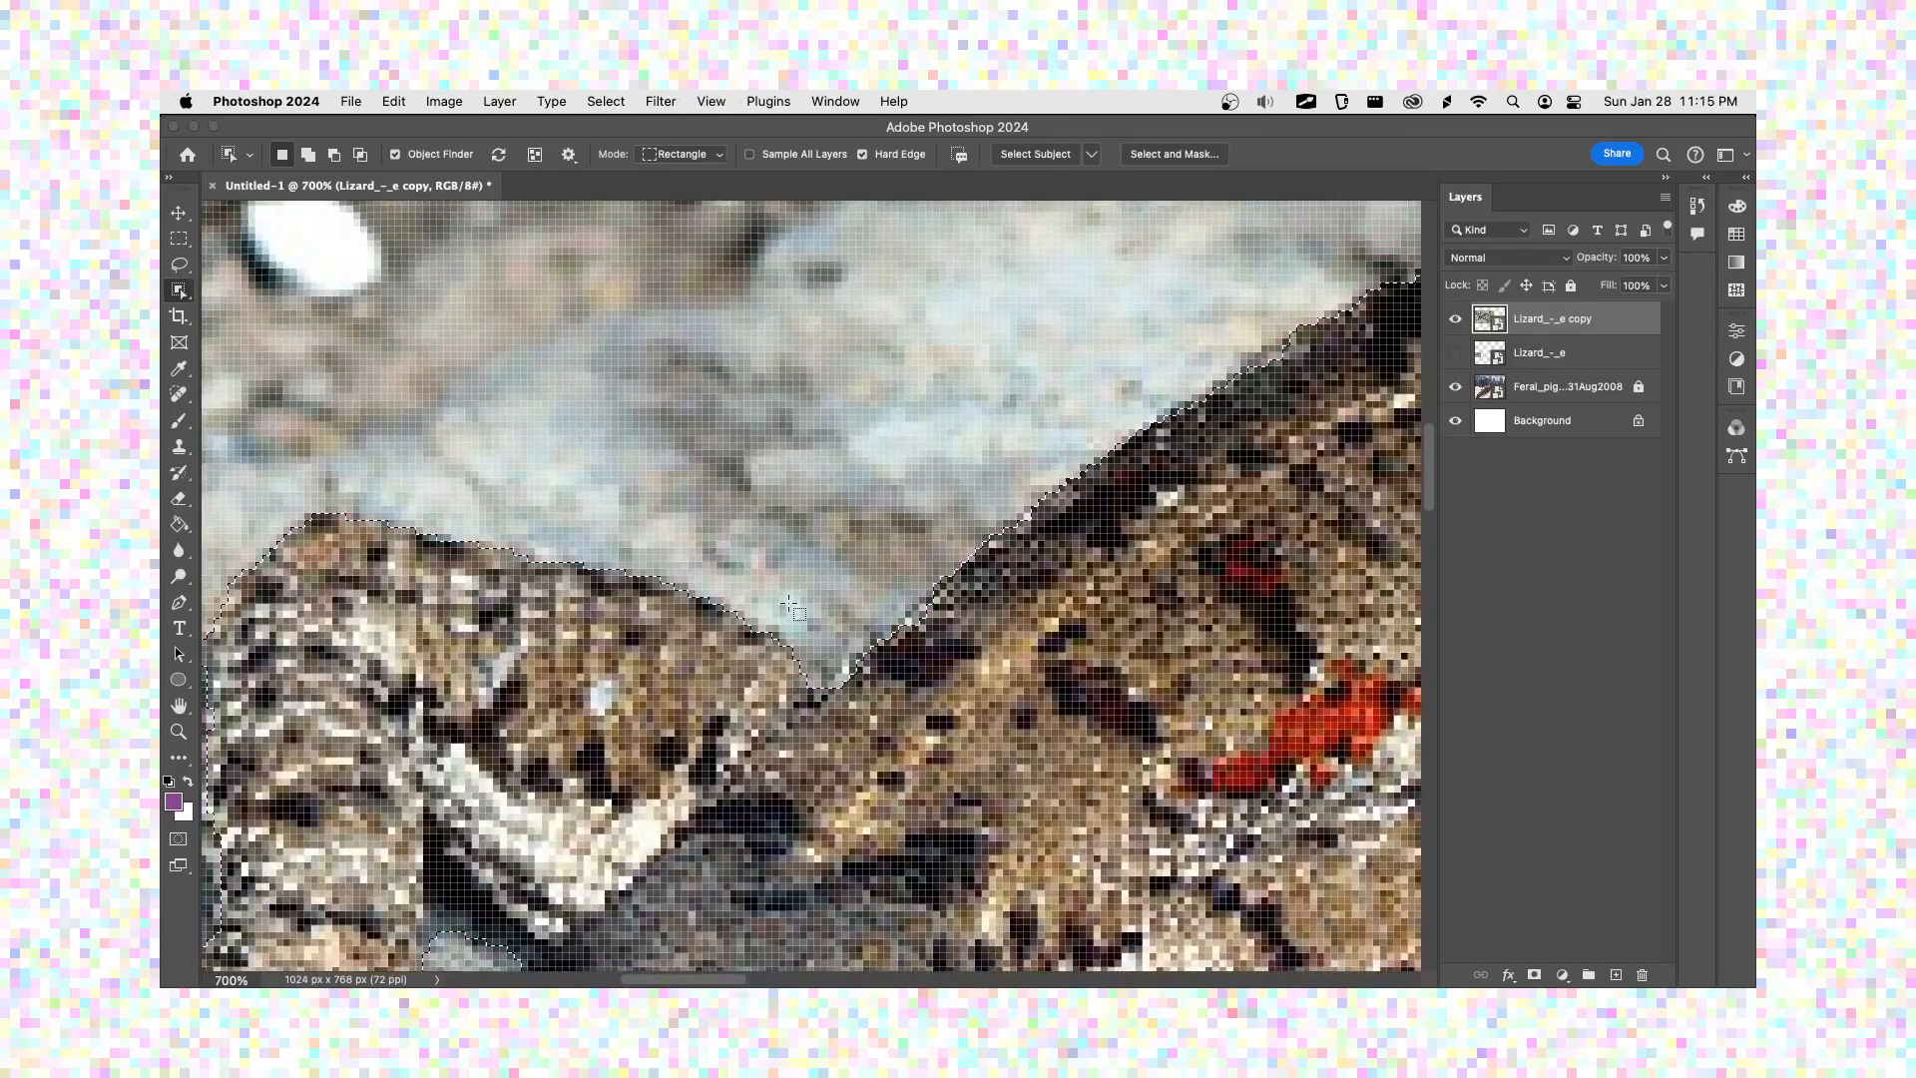
{"action": "key", "text": "super+minus"}
{"action": "key", "text": "super+minus"}
{"action": "key", "text": "super+minus"}
{"action": "key", "text": "super+minus"}
{"action": "key", "text": "super+minus"}
{"action": "key", "text": "super+minus"}
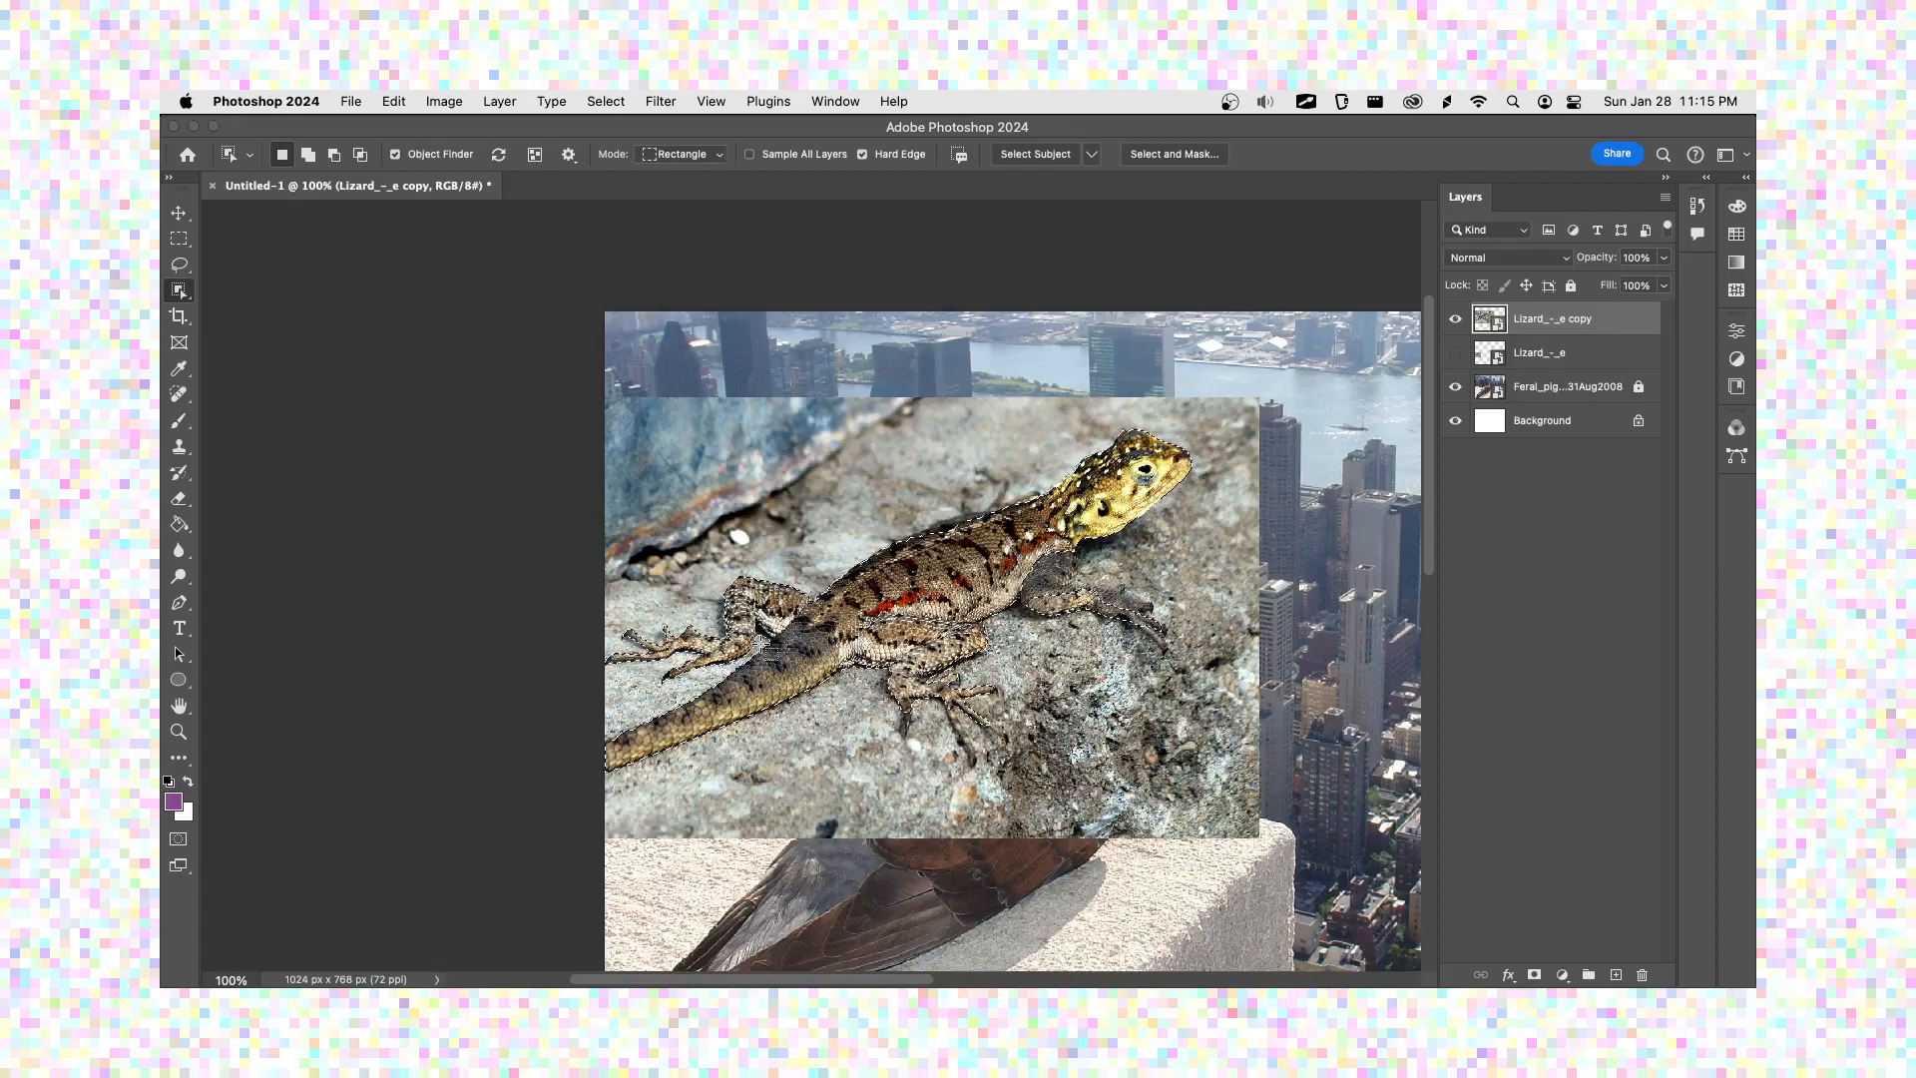
{"action": "key", "text": "super+plus"}
{"action": "key", "text": "super+plus"}
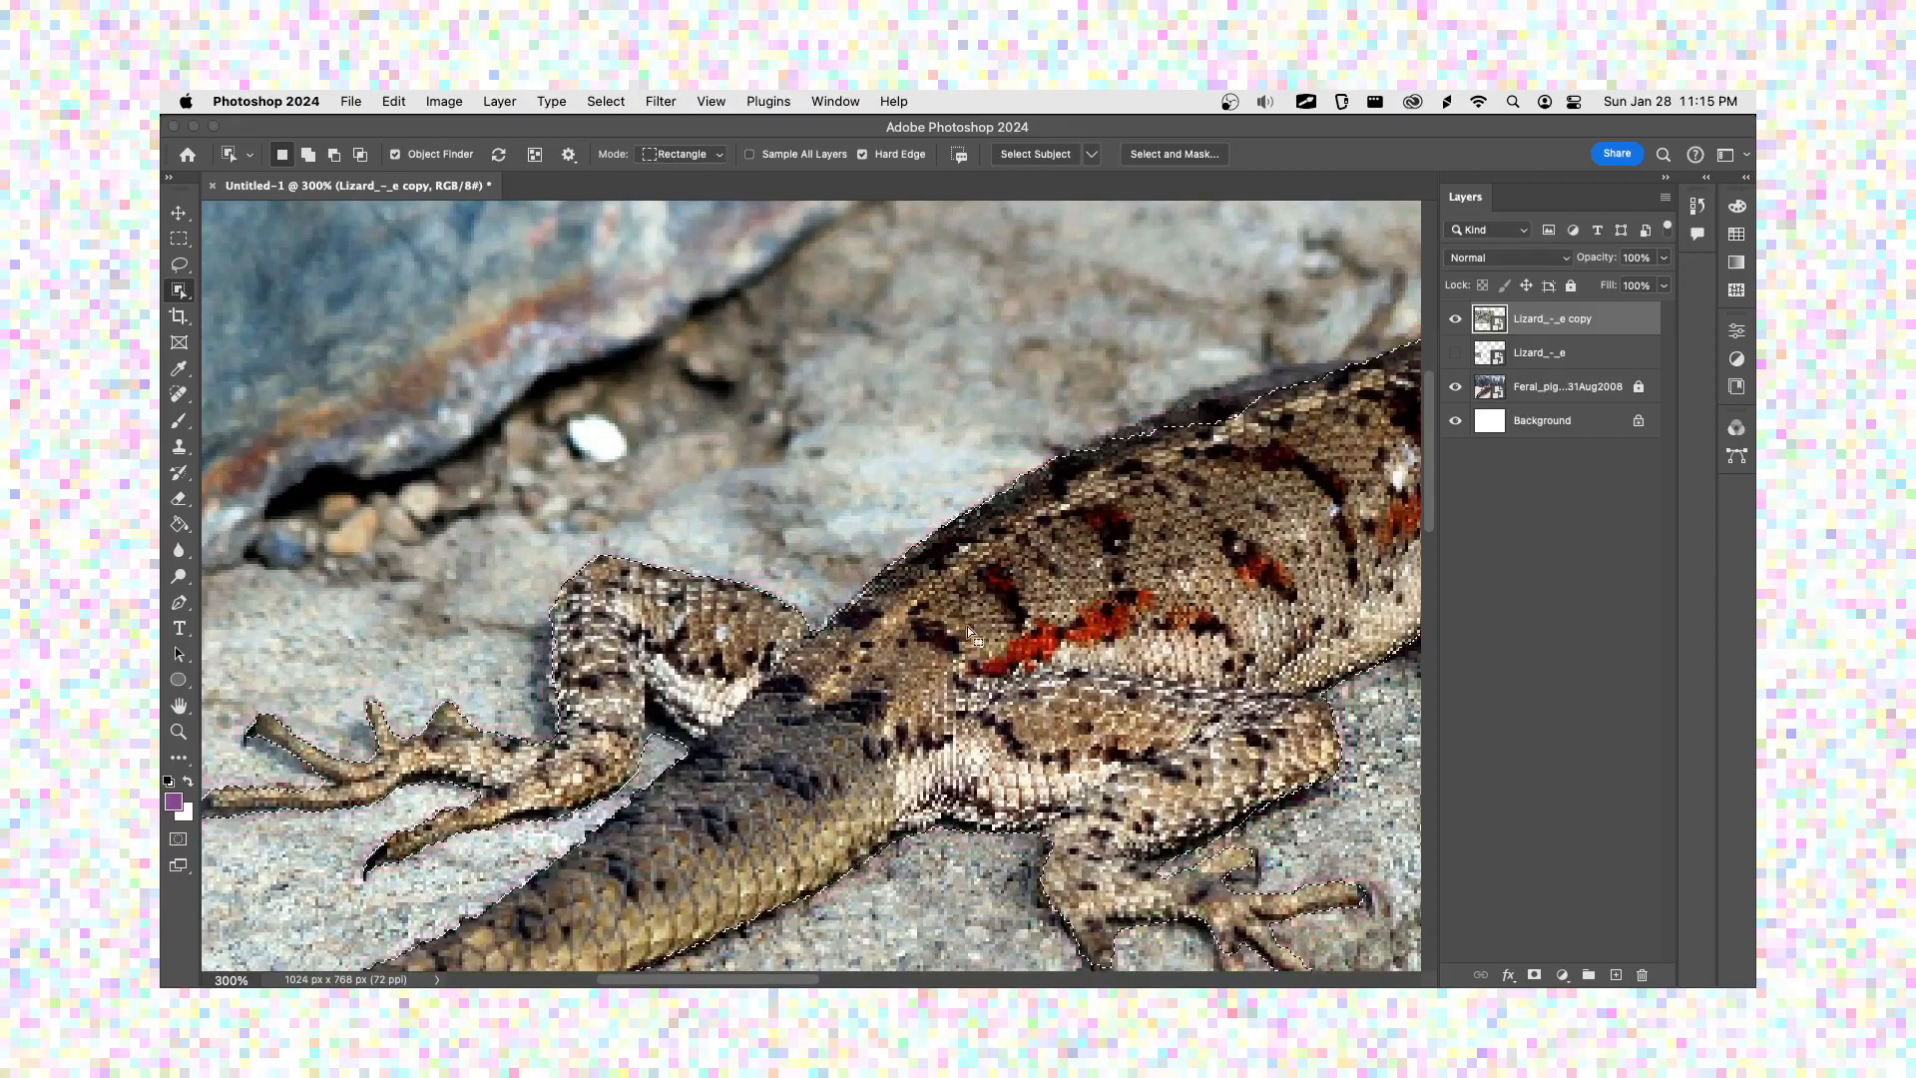
{"action": "scroll", "coordinate": [919, 623], "scroll_direction": "right", "scroll_amount": 10}
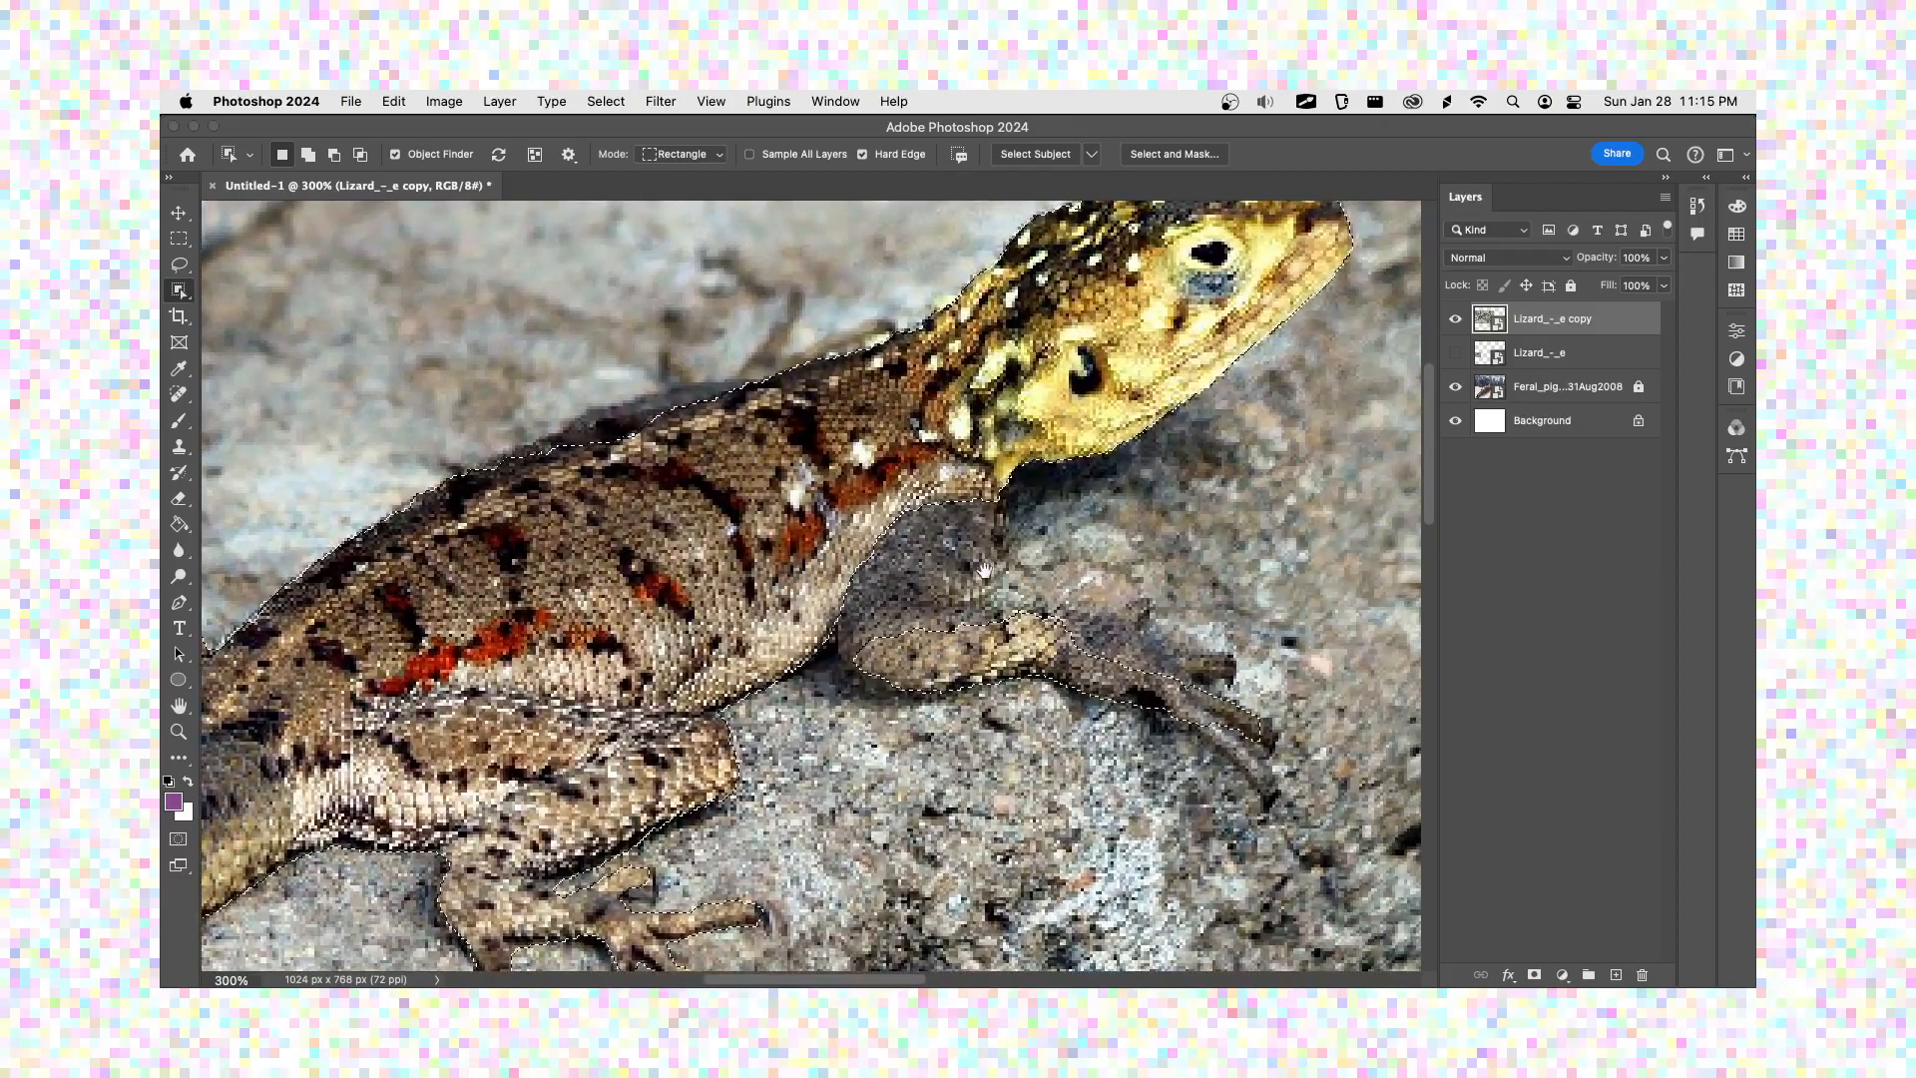
- Add a layer mask to the lizard copy layer from the current lizard selection
{"action": "scroll", "coordinate": [896, 623], "scroll_direction": "right", "scroll_amount": 5}
{"action": "scroll", "coordinate": [896, 624], "scroll_direction": "up", "scroll_amount": 3}
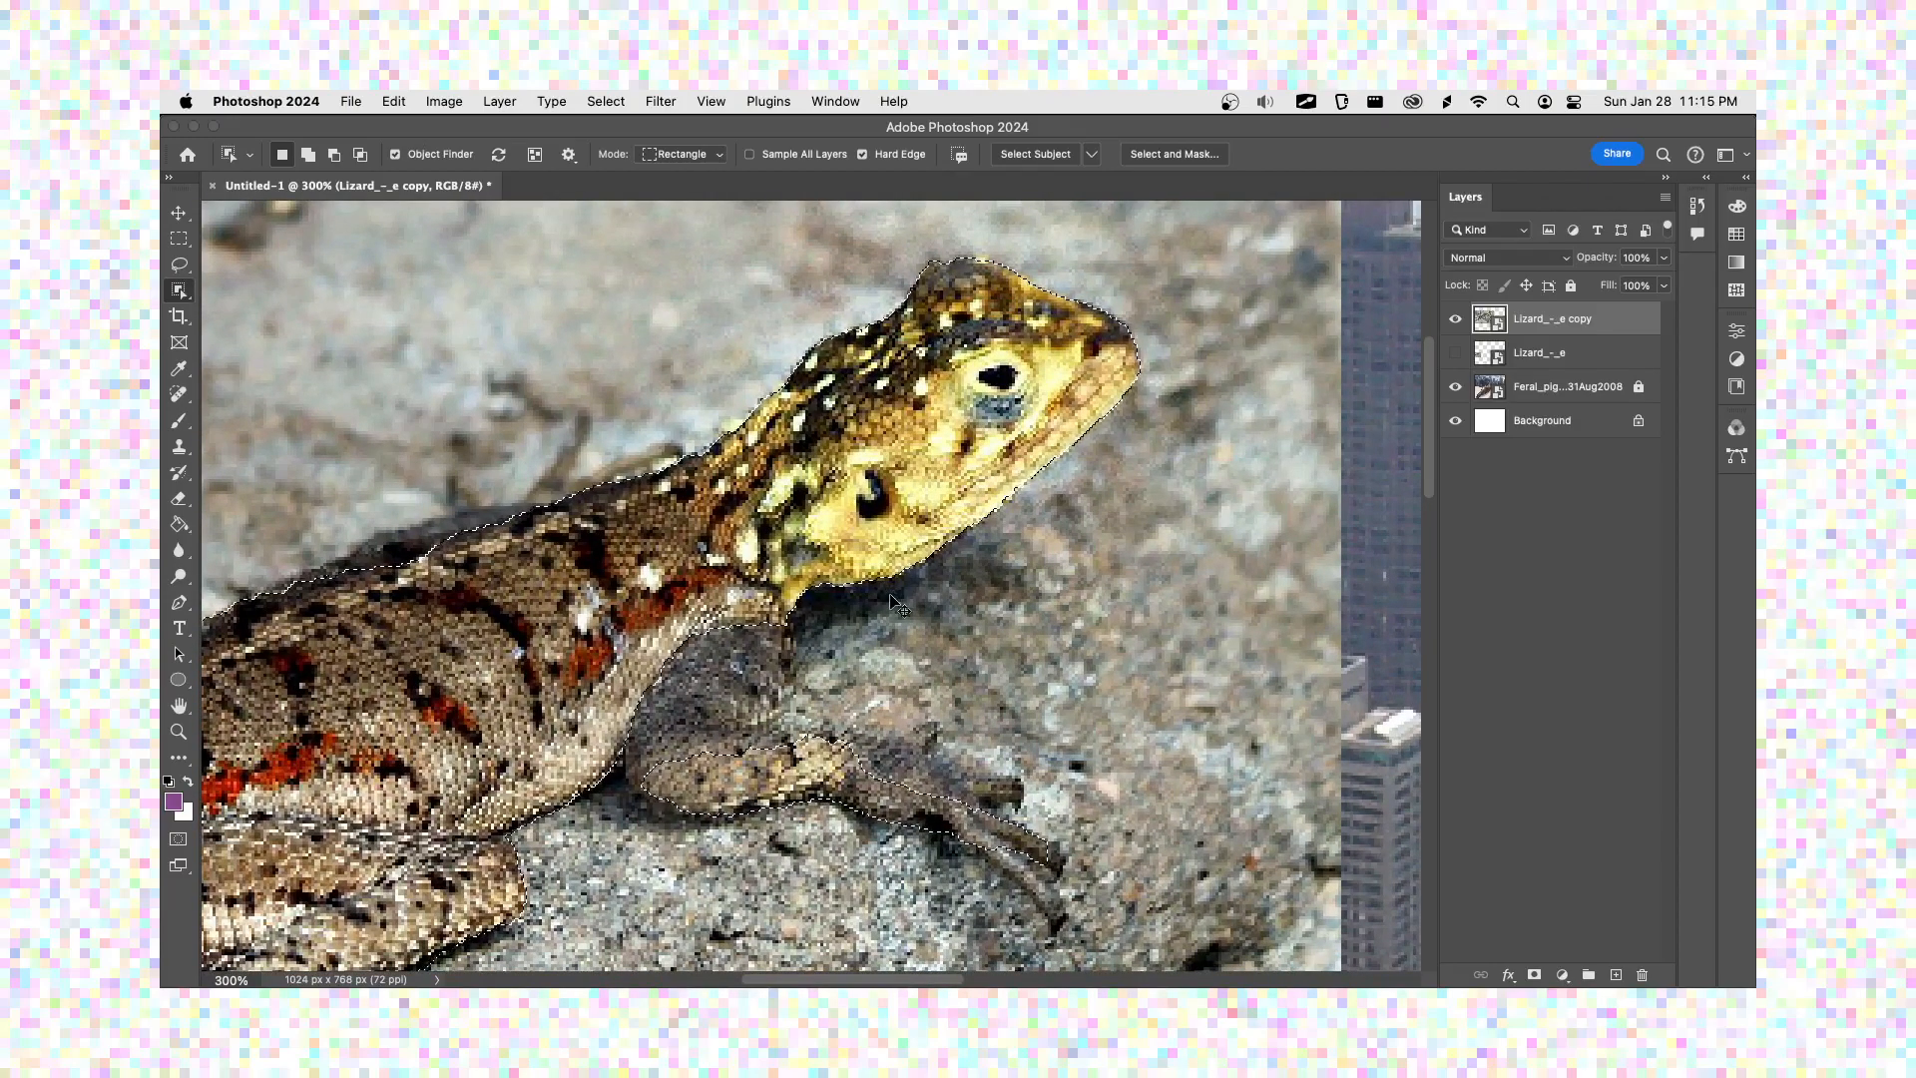
{"action": "key", "text": "super+minus"}
{"action": "key", "text": "super+minus"}
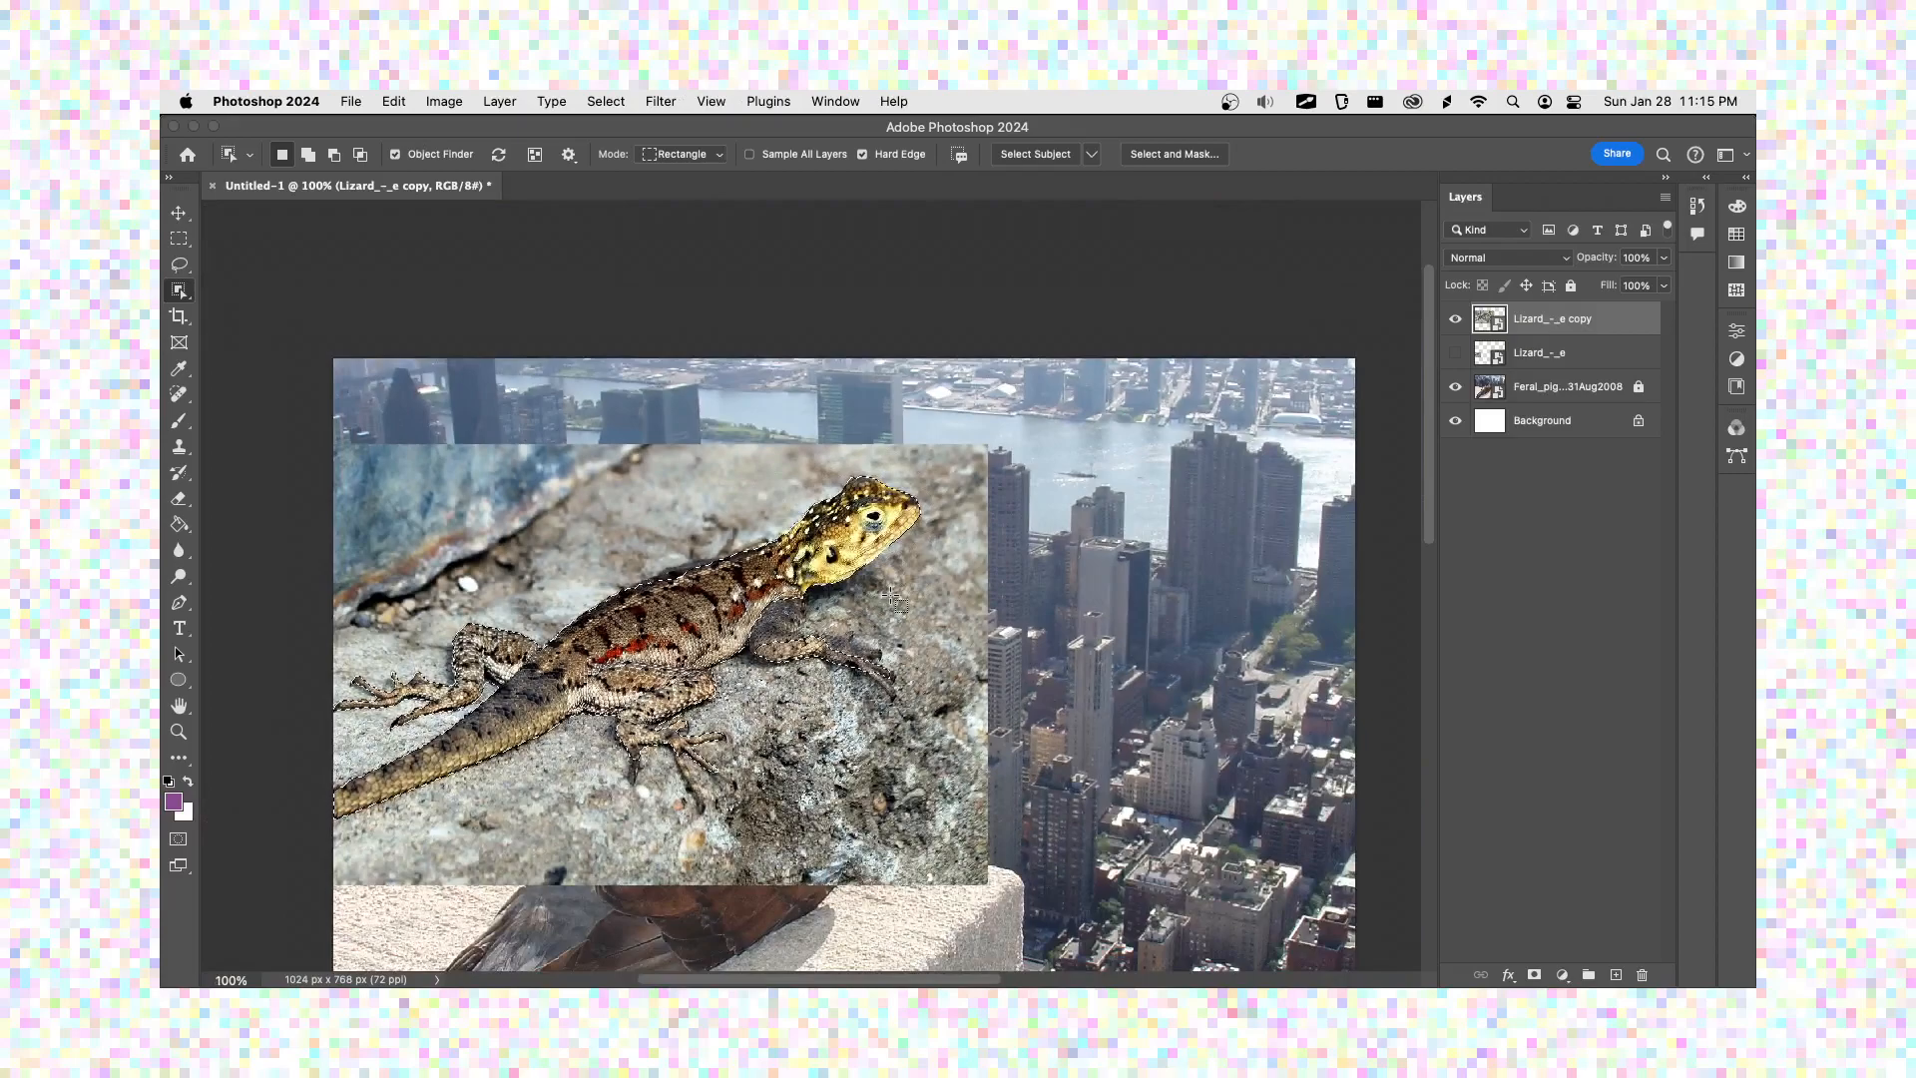
{"action": "scroll", "coordinate": [842, 611], "scroll_direction": "left", "scroll_amount": 5}
{"action": "scroll", "coordinate": [841, 611], "scroll_direction": "up", "scroll_amount": 1}
{"action": "left_click", "coordinate": [842, 610]}
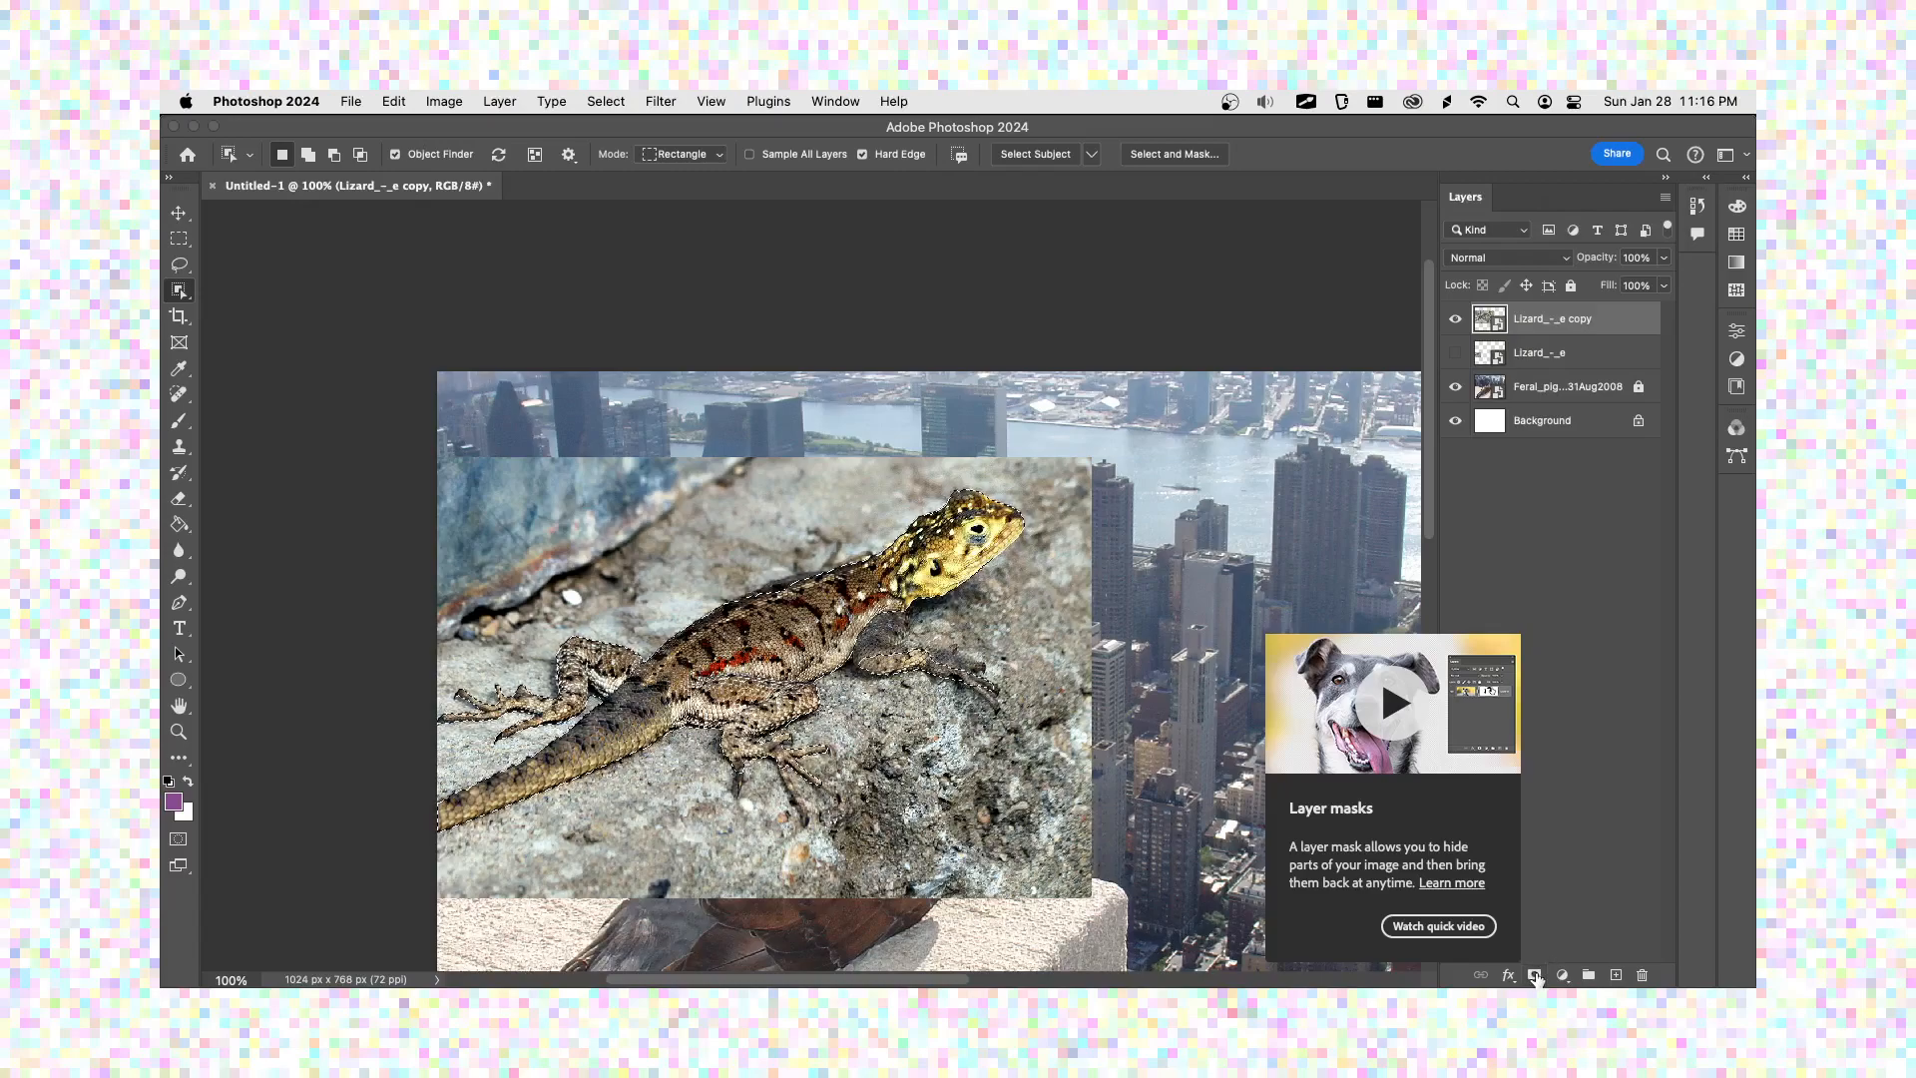
{"action": "left_click", "coordinate": [1535, 975]}
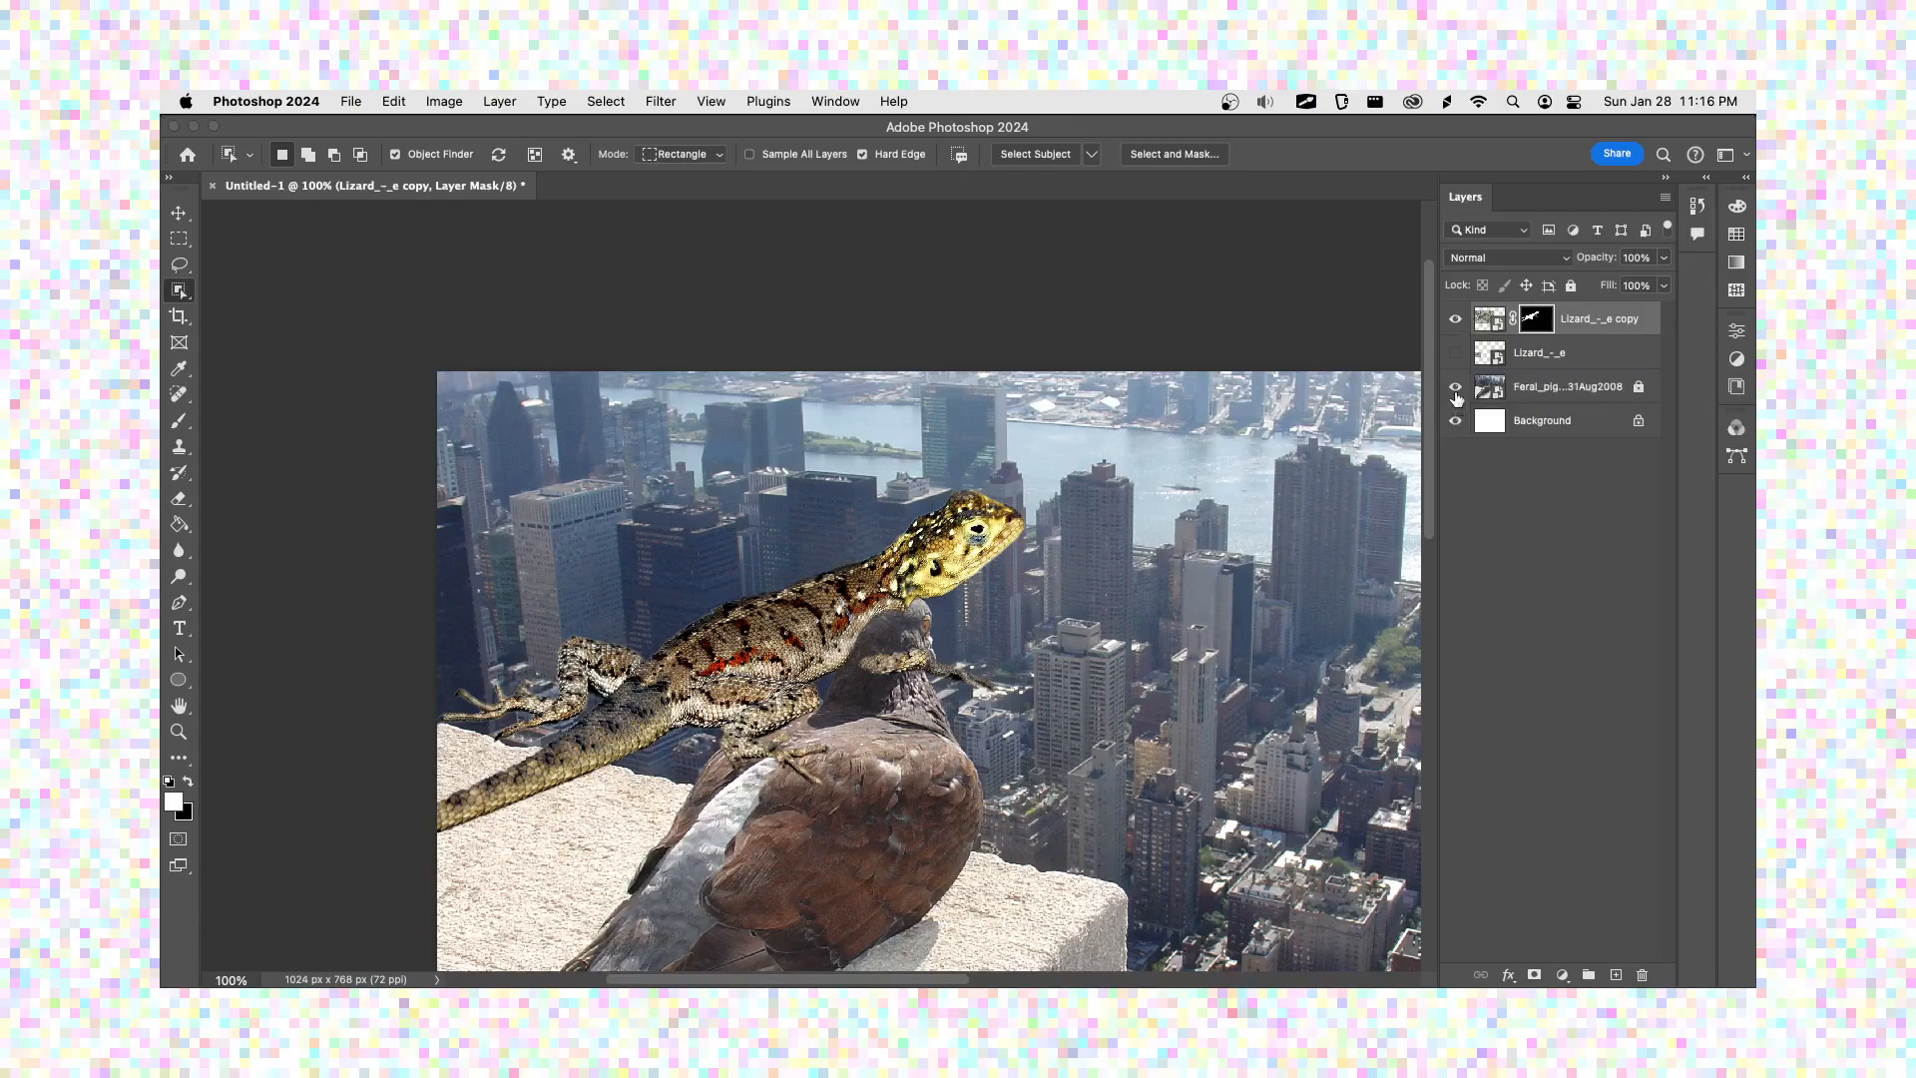
- Hide the pigeon photo layer and open the lizard copy's layer mask in the Select and Mask workspace
{"action": "left_click", "coordinate": [1456, 389]}
{"action": "key", "text": "backslash"}
{"action": "key", "text": "backslash"}
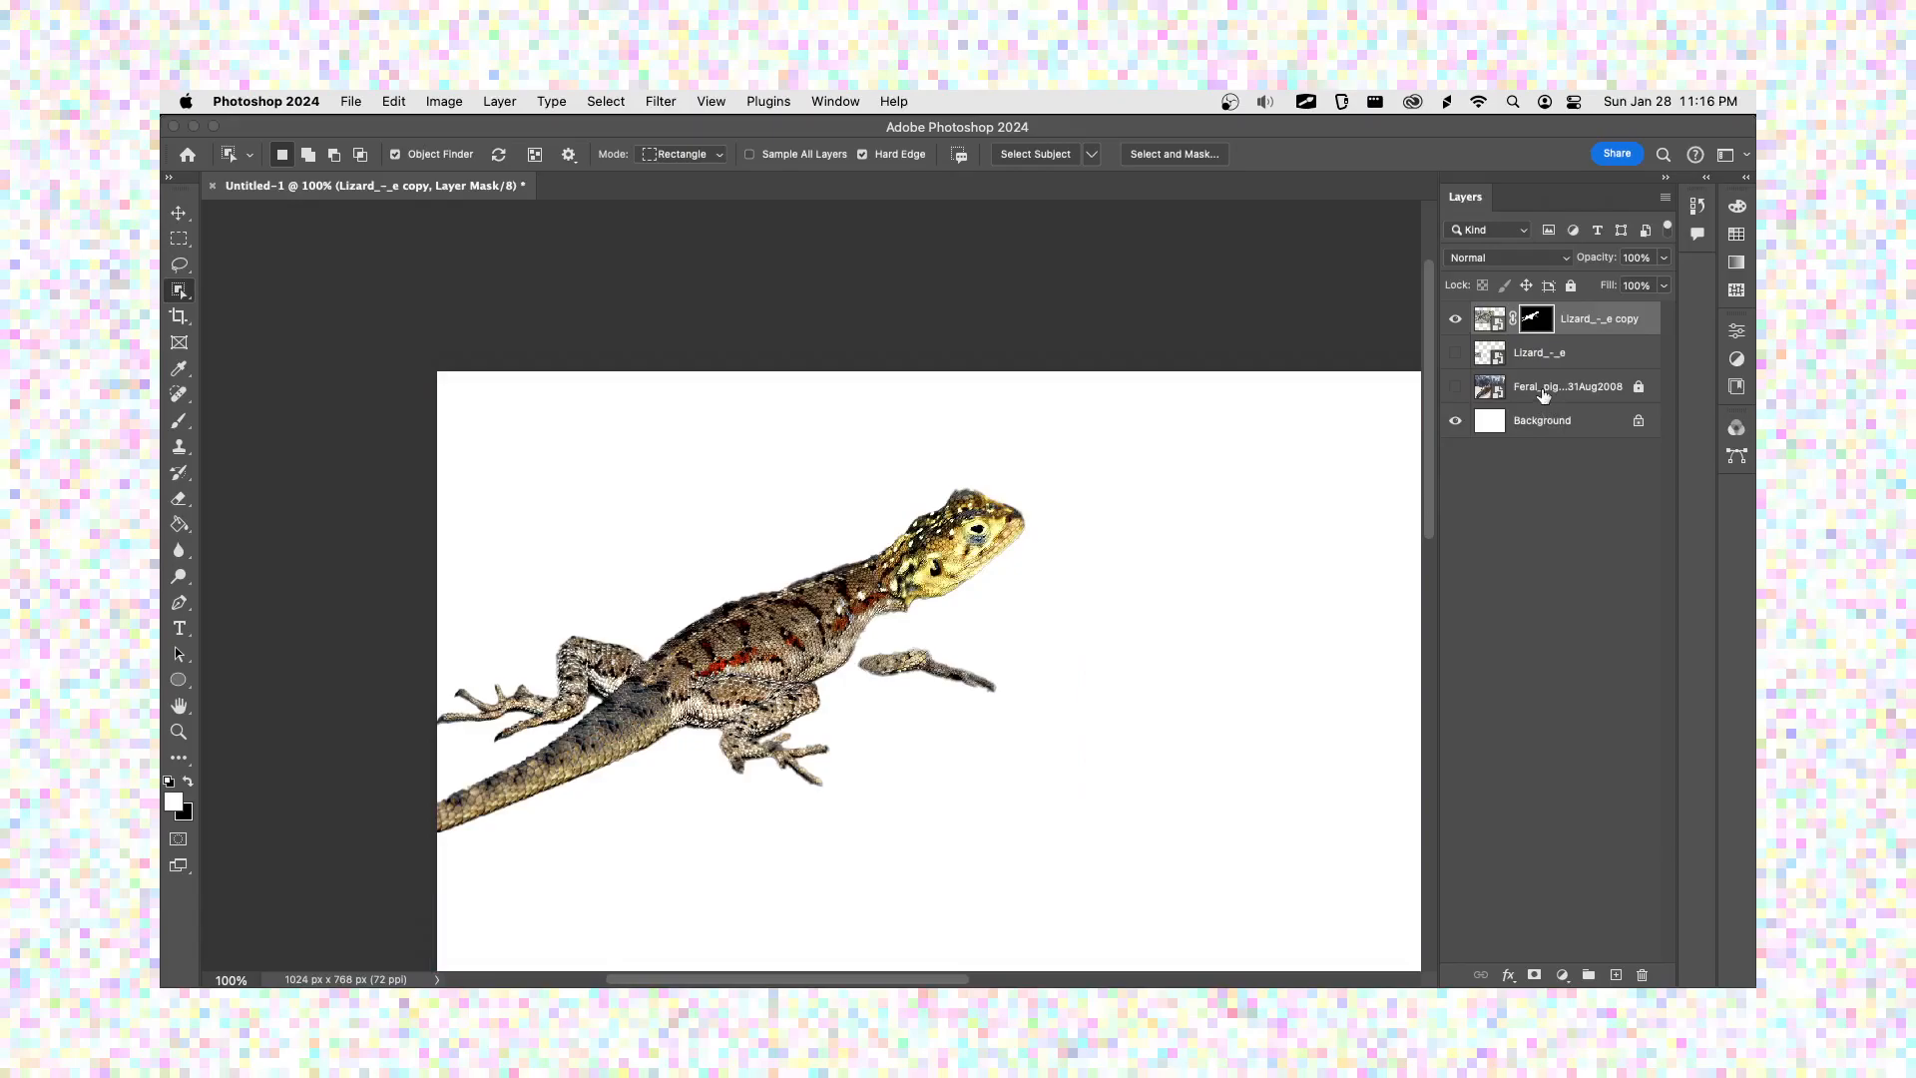
{"action": "left_click", "coordinate": [181, 210]}
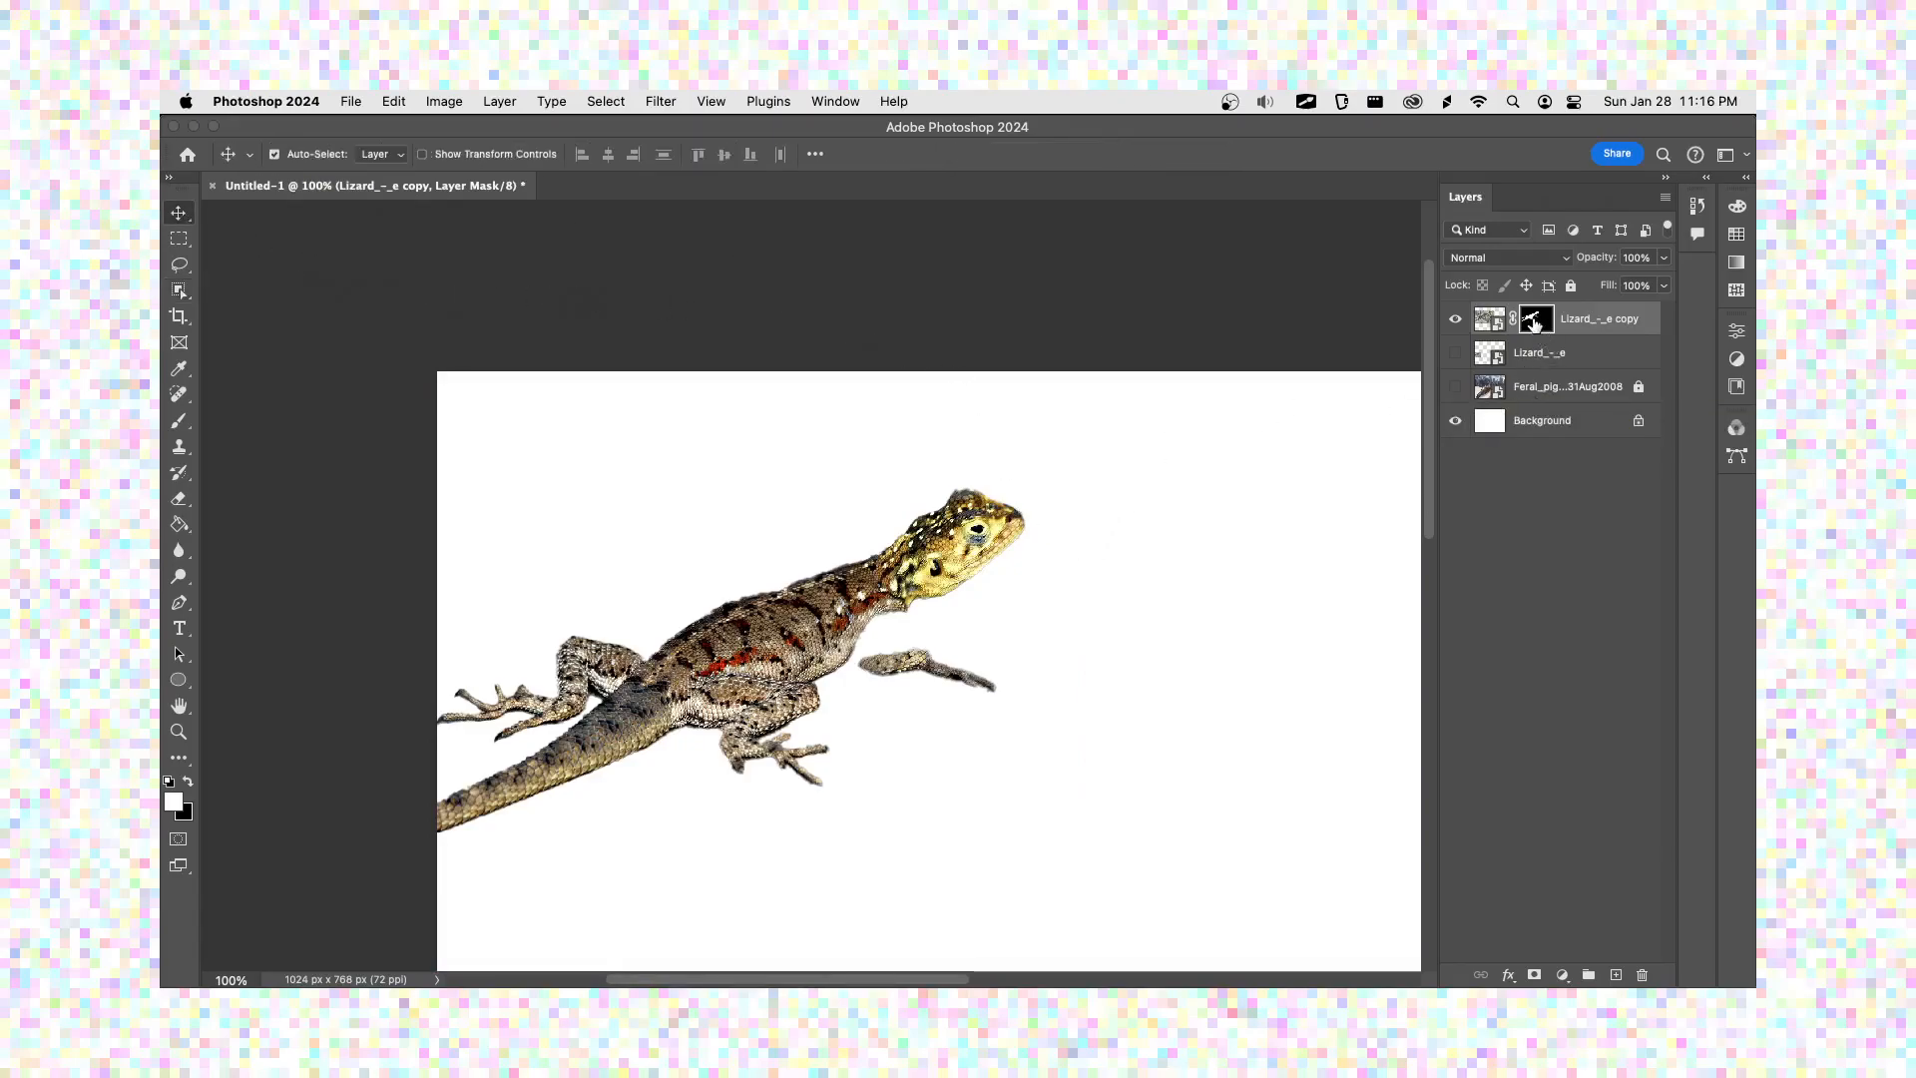
{"action": "double_click", "coordinate": [1535, 319]}
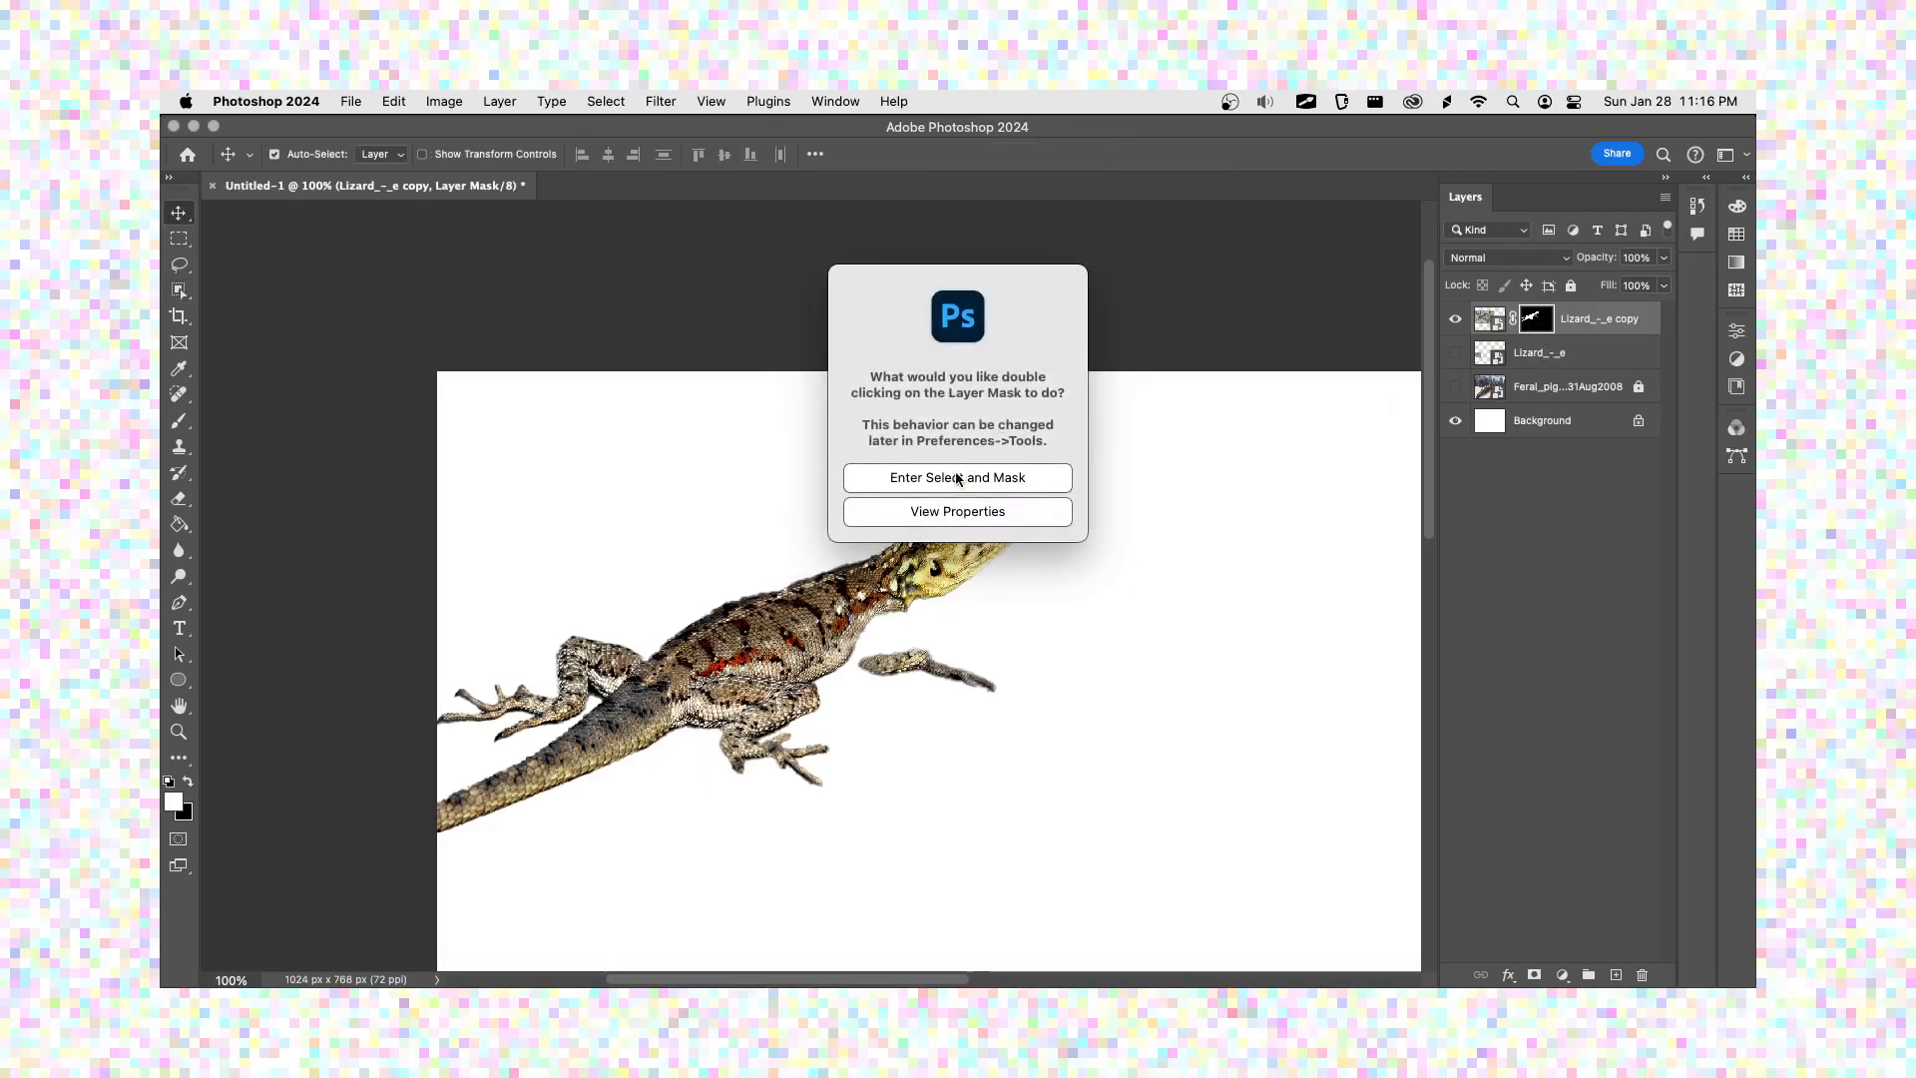
{"action": "left_click", "coordinate": [975, 477]}
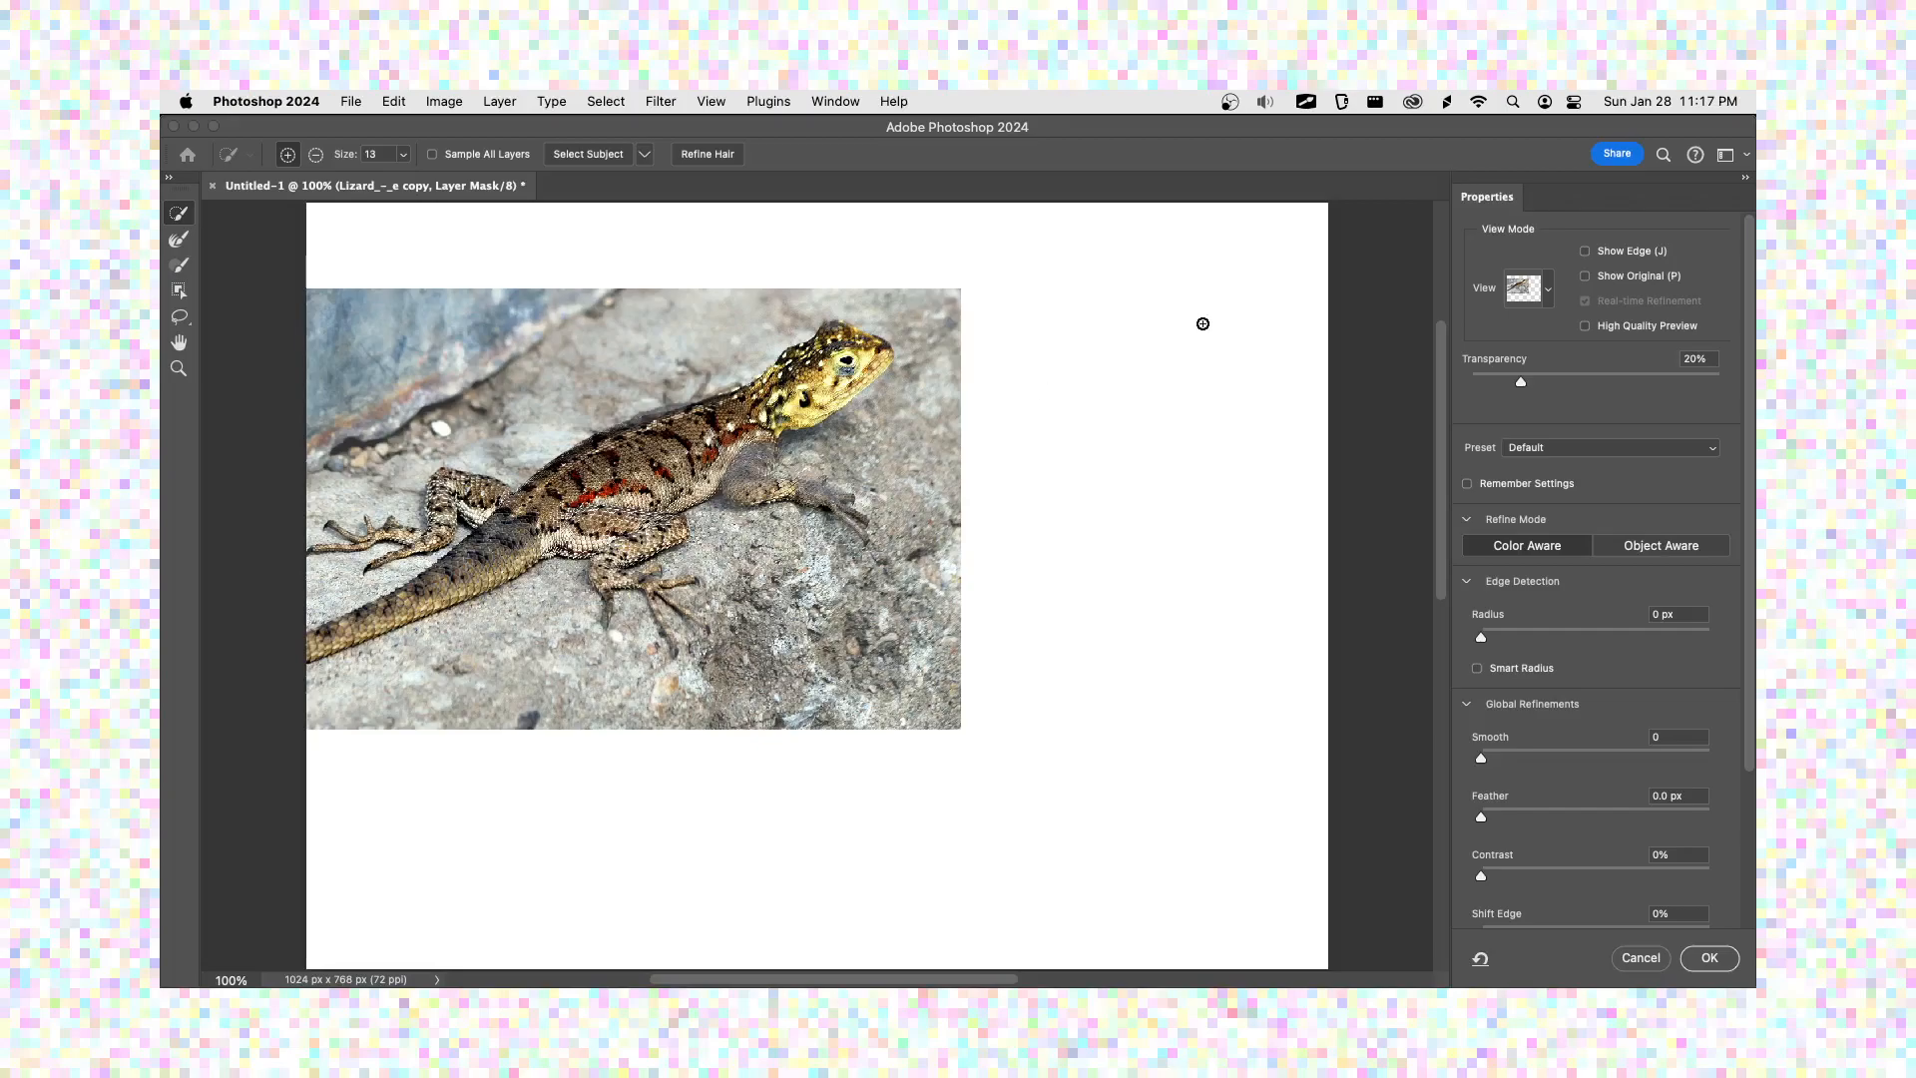
- Set the Select and Mask view mode to Overlay
{"action": "left_click", "coordinate": [1550, 291]}
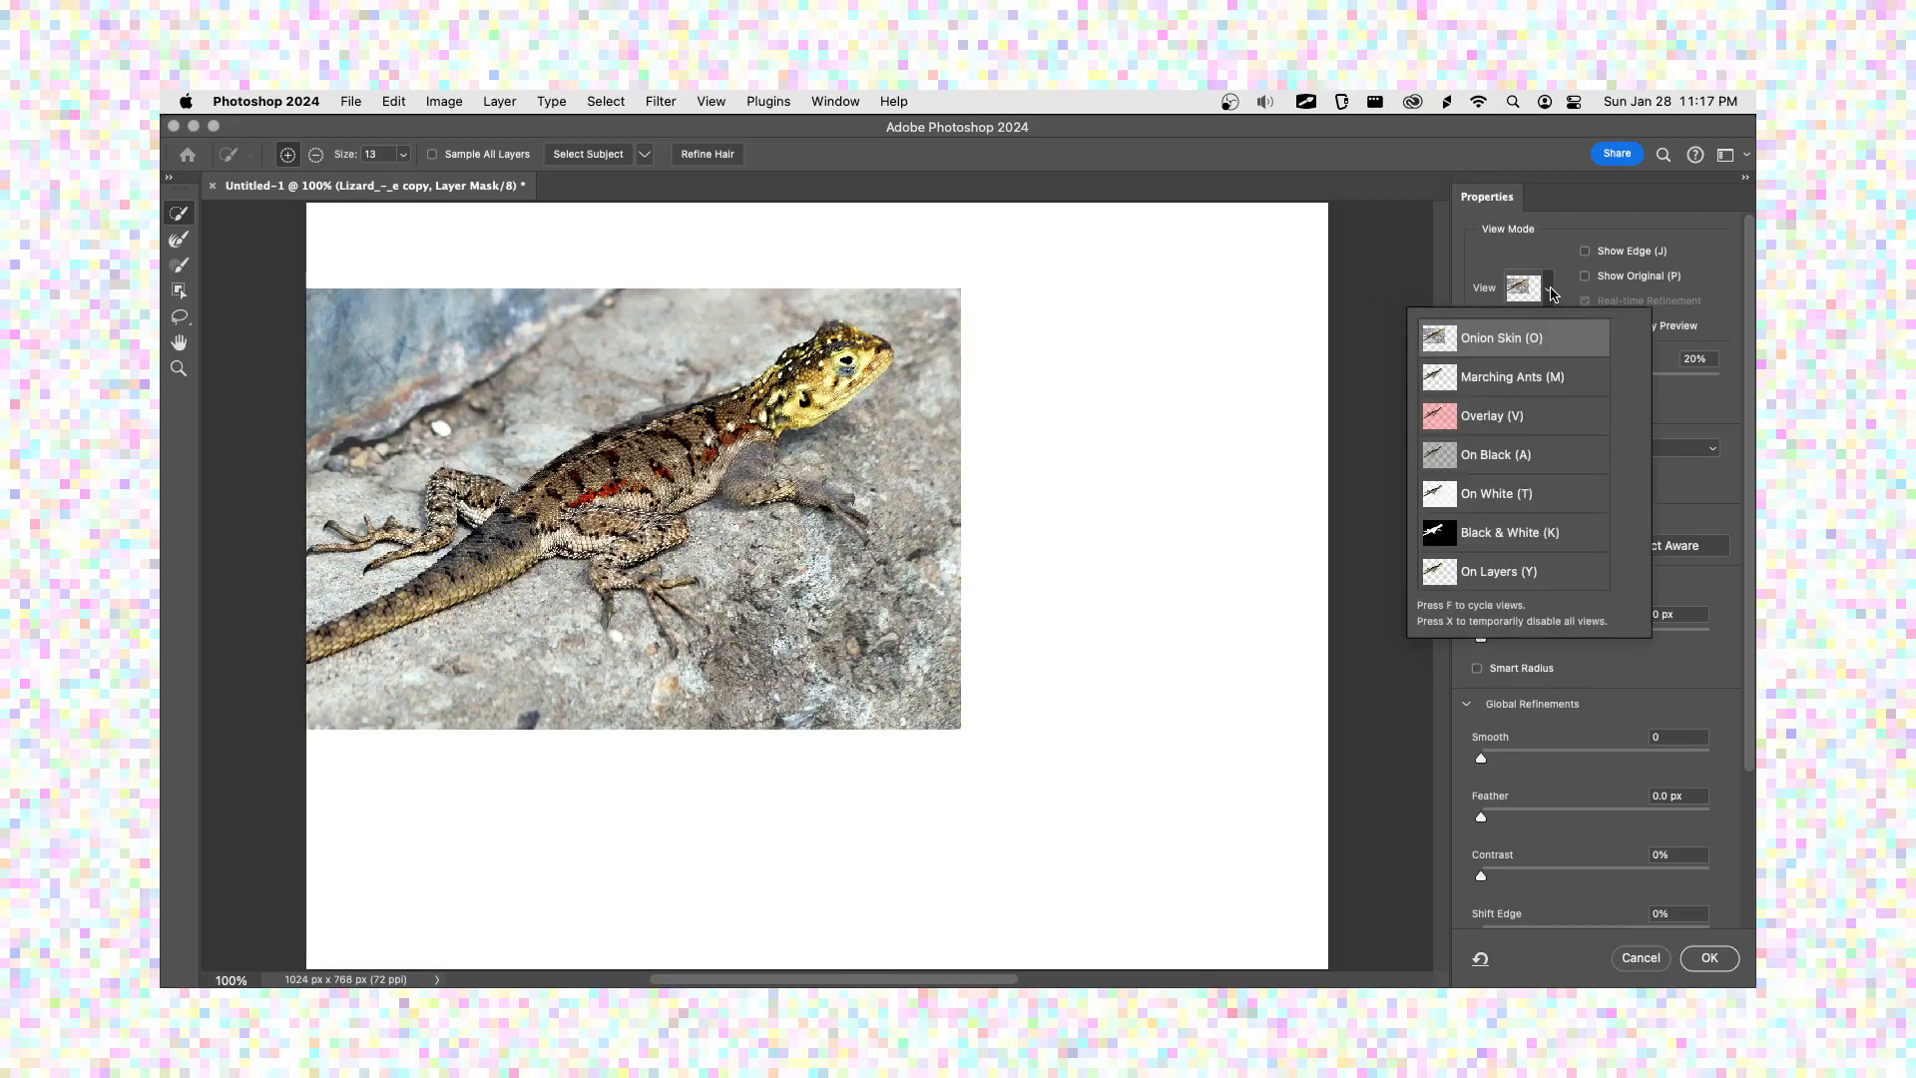
{"action": "left_click", "coordinate": [1516, 418]}
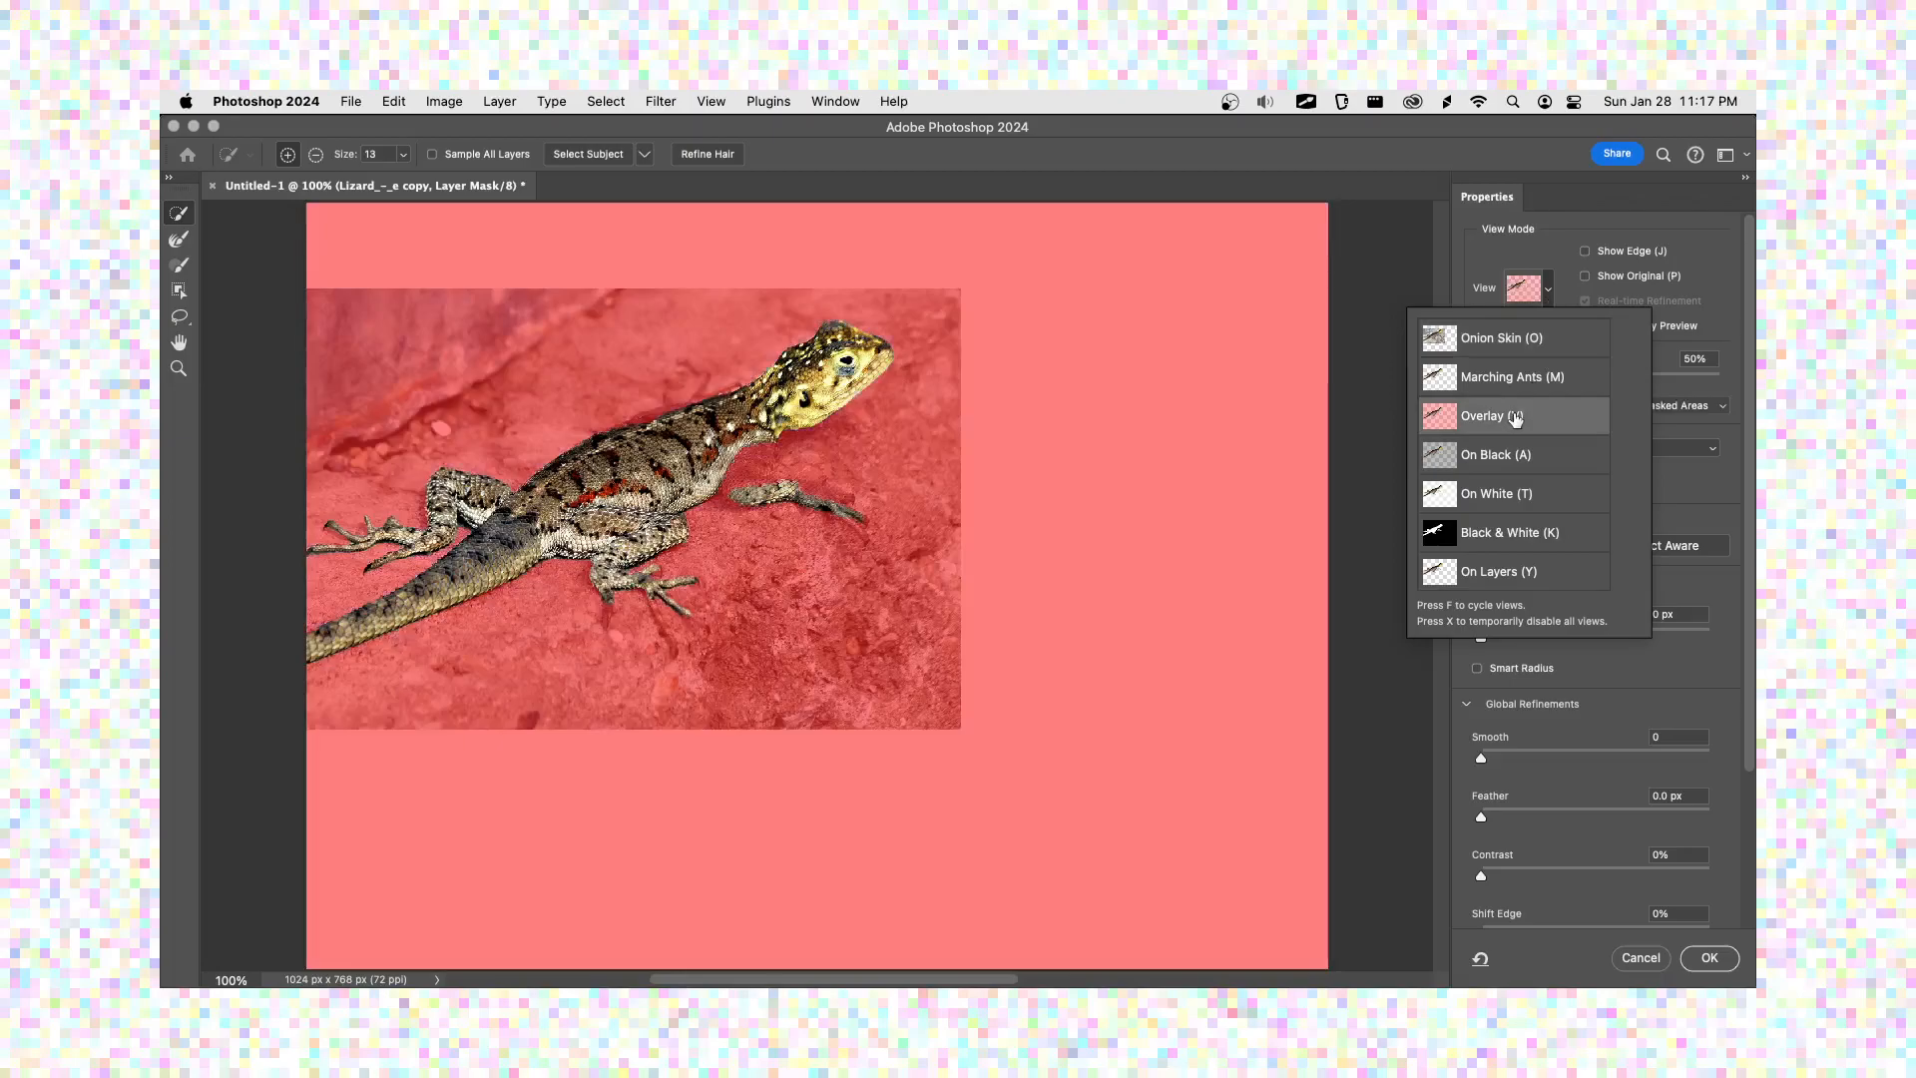
{"action": "left_click", "coordinate": [1550, 299]}
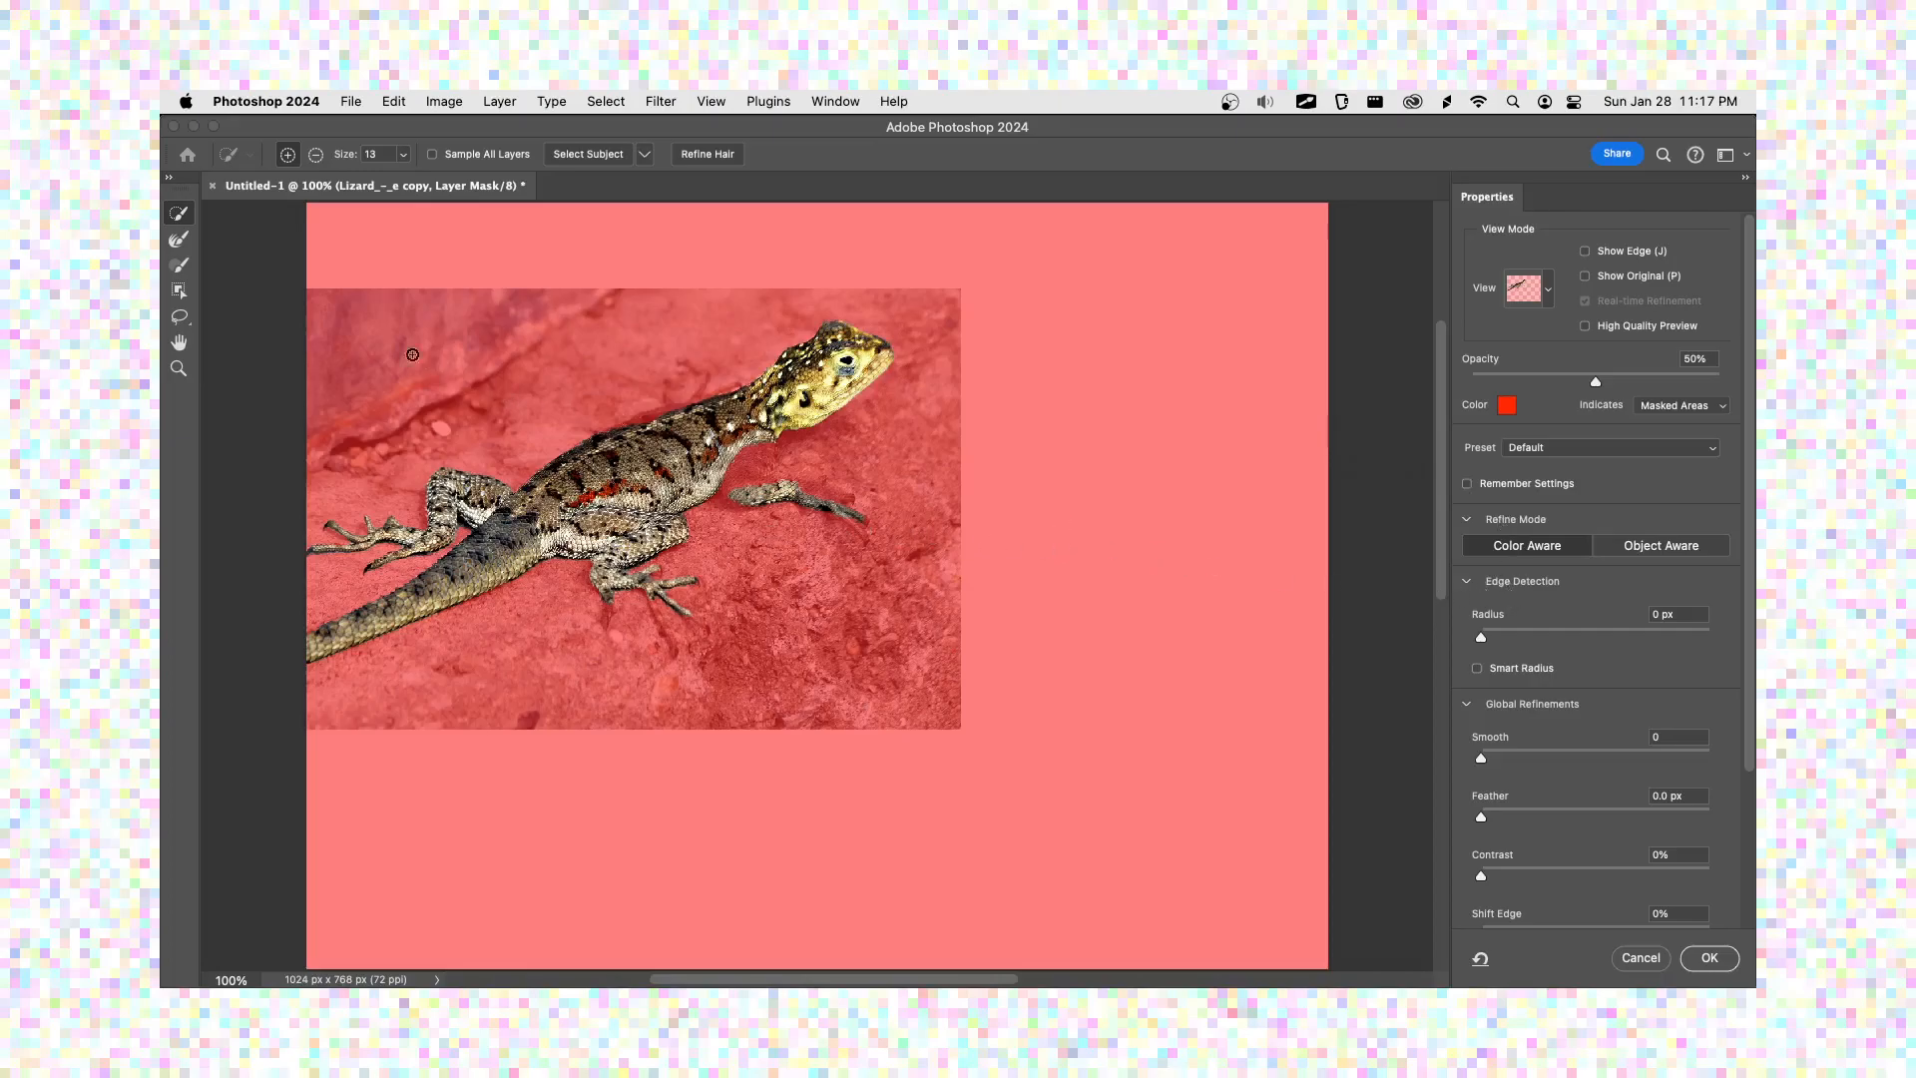
- Add the lizard's missing upper front leg to the mask with Quick Selection, and subtract the rock picked up beside it
{"action": "key", "text": "super+equal"}
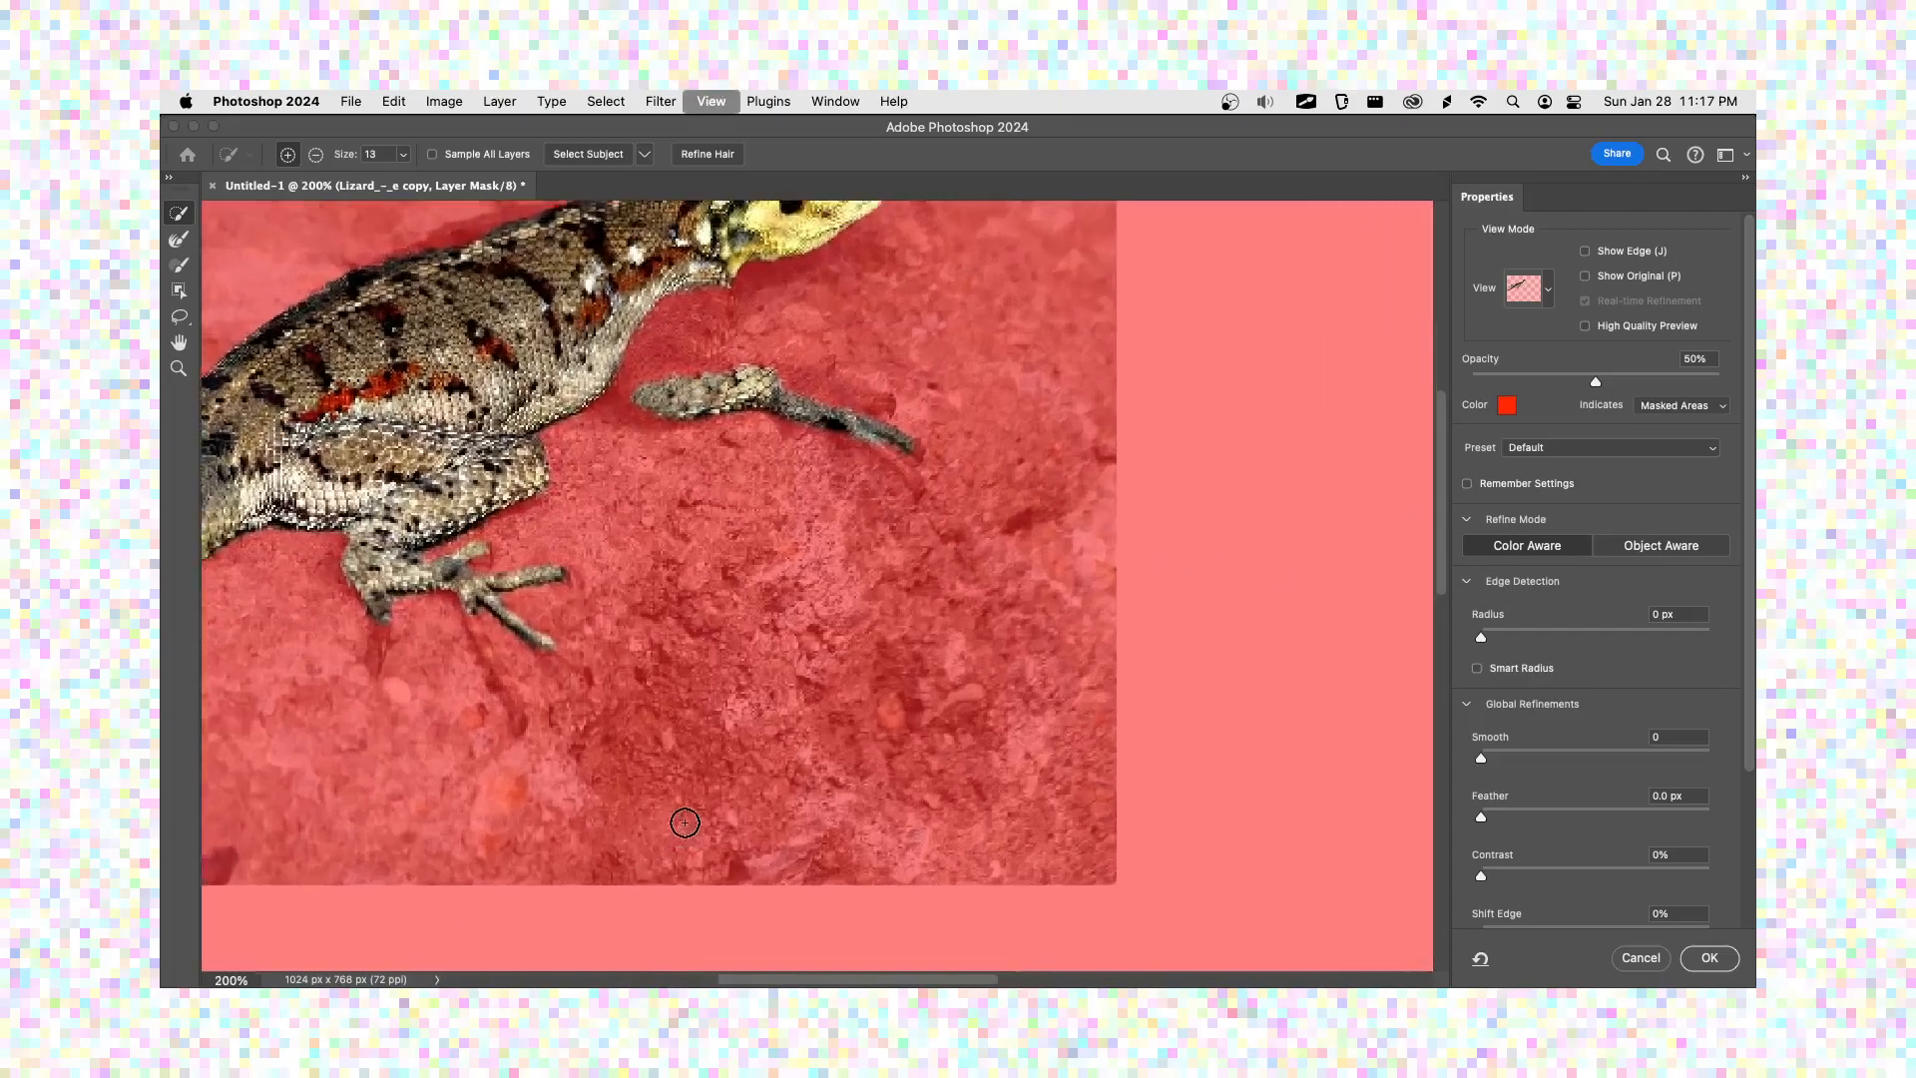
{"action": "key", "text": "super+equal"}
{"action": "left_click_drag", "start_coordinate": [682, 380], "coordinate": [903, 970]}
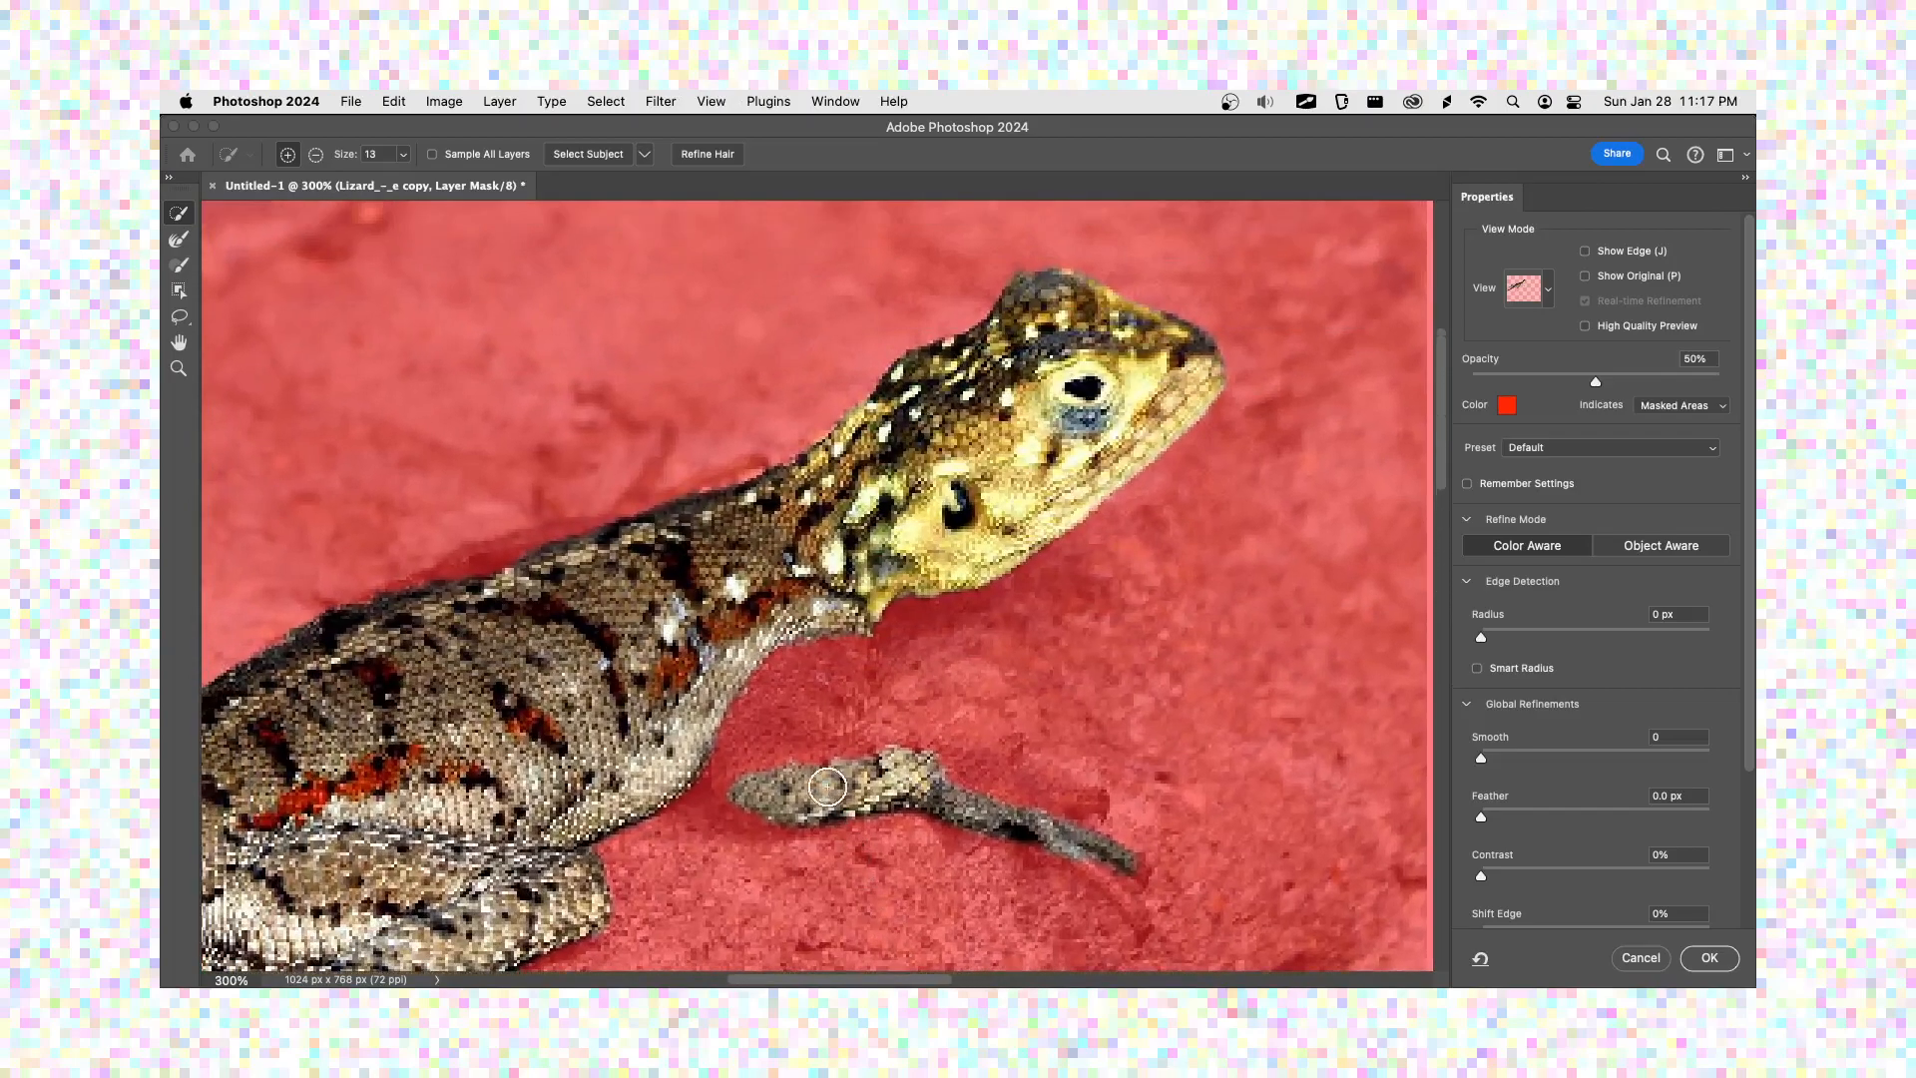
{"action": "mouse_move", "coordinate": [799, 663]}
{"action": "left_mouse_down"}
{"action": "mouse_move", "coordinate": [799, 728]}
{"action": "mouse_move", "coordinate": [815, 639]}
{"action": "mouse_move", "coordinate": [767, 664]}
{"action": "mouse_move", "coordinate": [752, 735]}
{"action": "mouse_move", "coordinate": [751, 711]}
{"action": "mouse_move", "coordinate": [818, 654]}
{"action": "mouse_move", "coordinate": [874, 719]}
{"action": "mouse_move", "coordinate": [863, 687]}
{"action": "mouse_move", "coordinate": [748, 727]}
{"action": "mouse_move", "coordinate": [875, 718]}
{"action": "mouse_move", "coordinate": [925, 678]}
{"action": "mouse_move", "coordinate": [1018, 719]}
{"action": "left_mouse_up"}
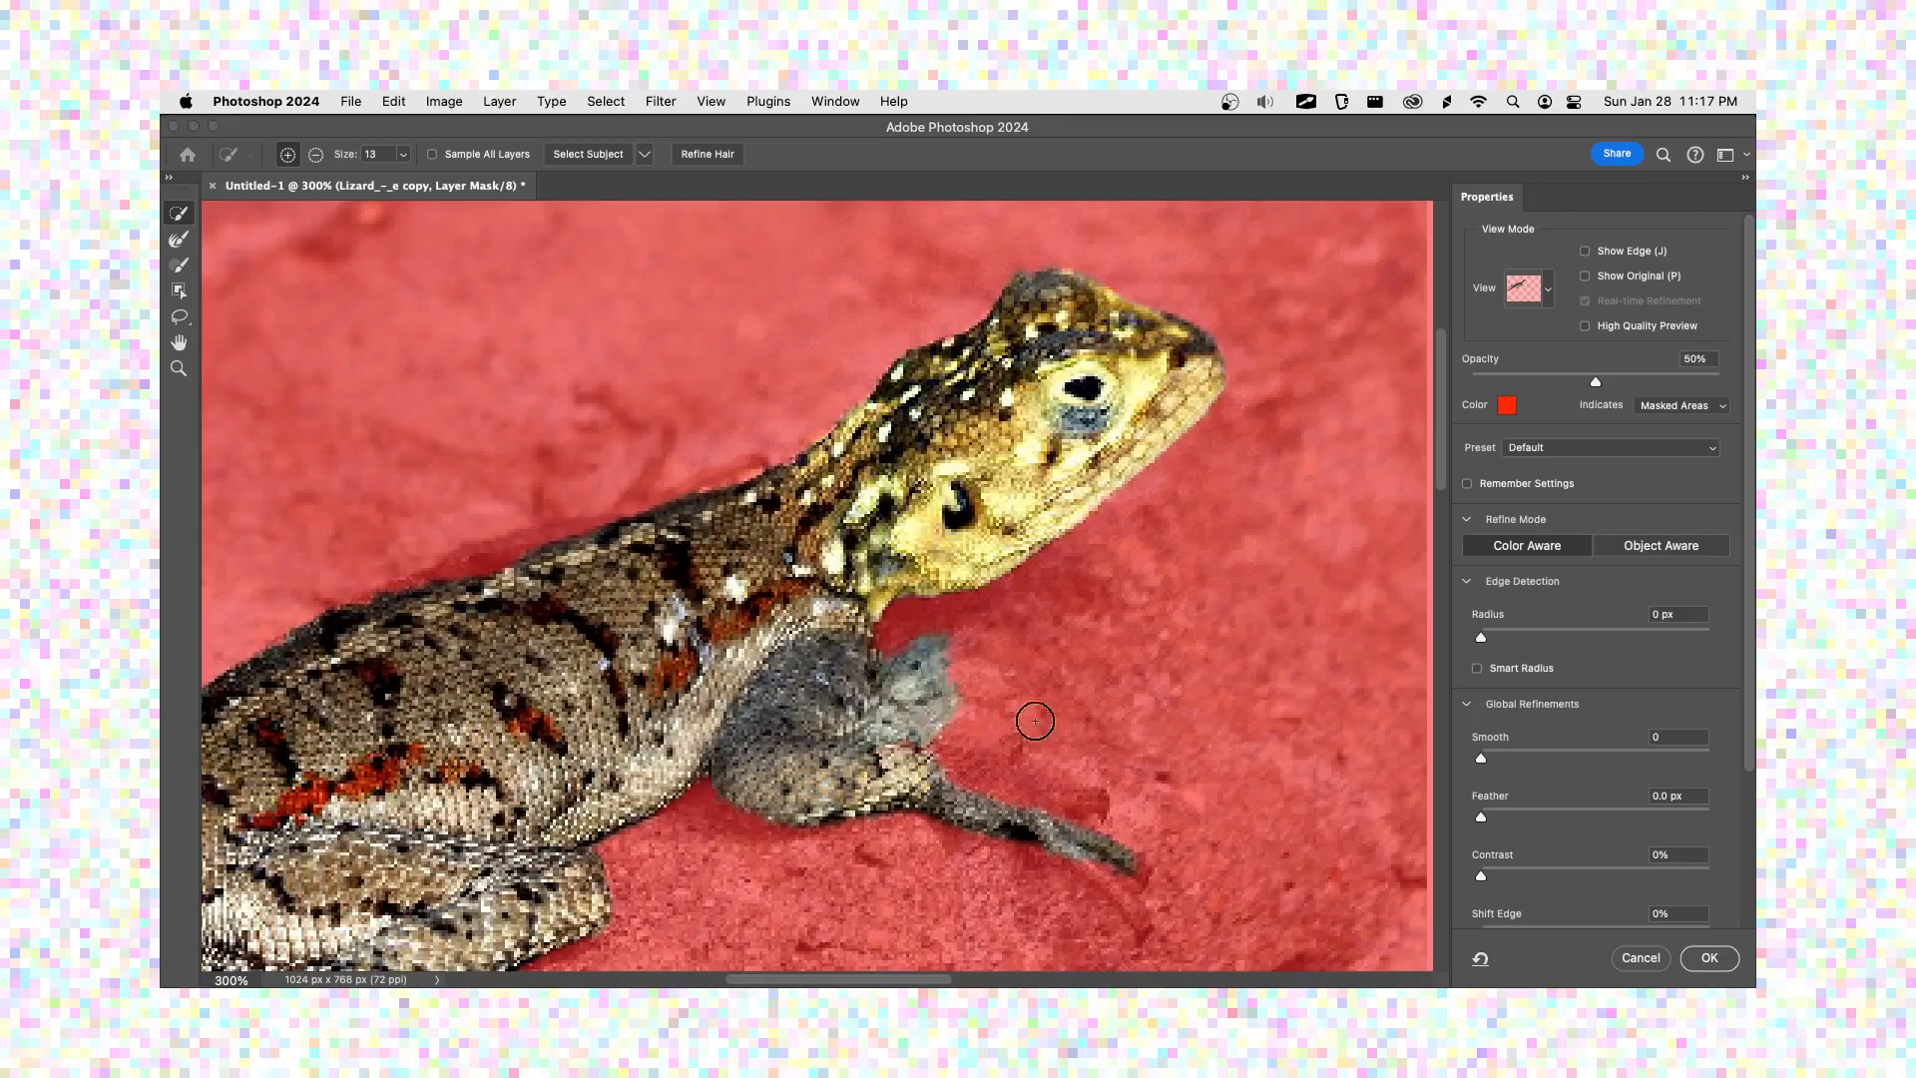
{"action": "key", "text": "alt"}
{"action": "mouse_move", "coordinate": [966, 698]}
{"action": "left_mouse_down"}
{"action": "mouse_move", "coordinate": [937, 678]}
{"action": "mouse_move", "coordinate": [954, 662]}
{"action": "left_mouse_up"}
{"action": "left_click_drag", "start_coordinate": [899, 704], "coordinate": [899, 714]}
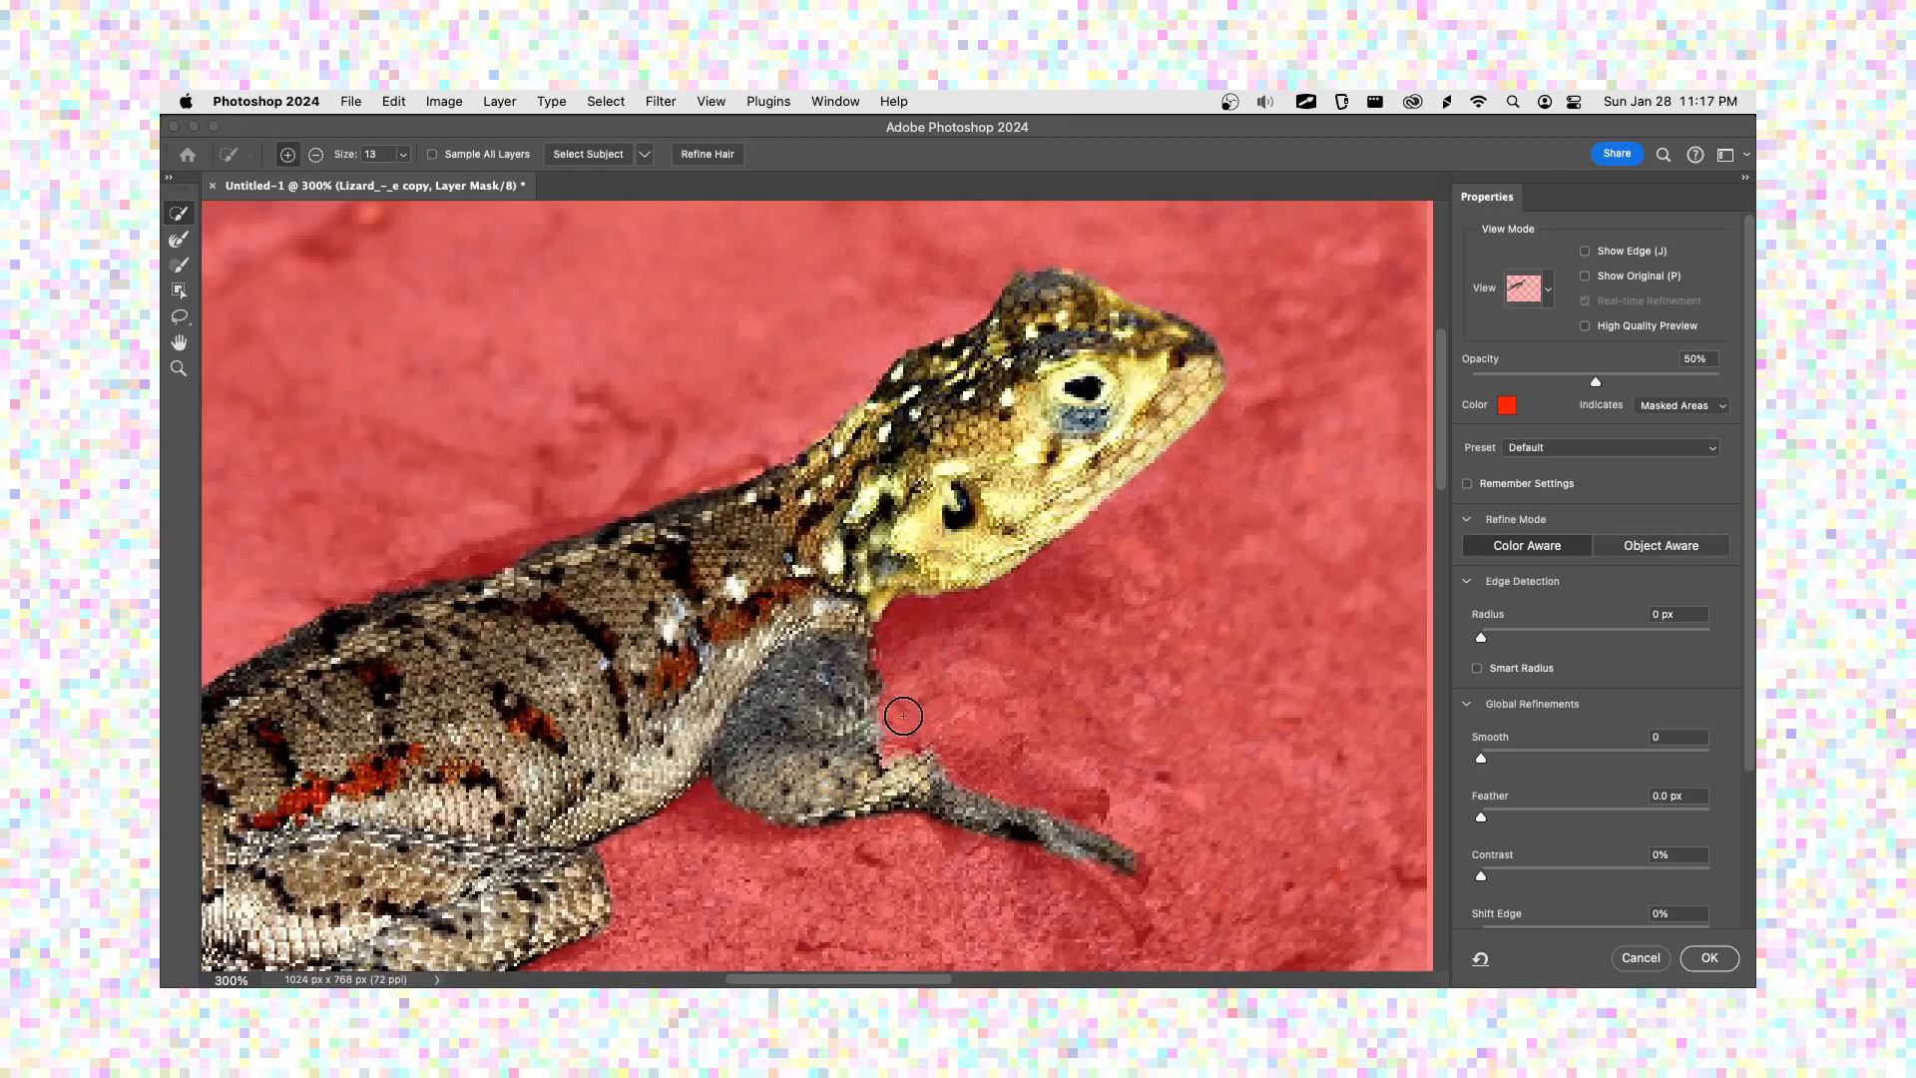
- Add the front foot and its toes to the mask, reducing the Quick Selection brush size to 6 for the toes
{"action": "key", "text": "super+equal"}
{"action": "key", "text": "super+equal"}
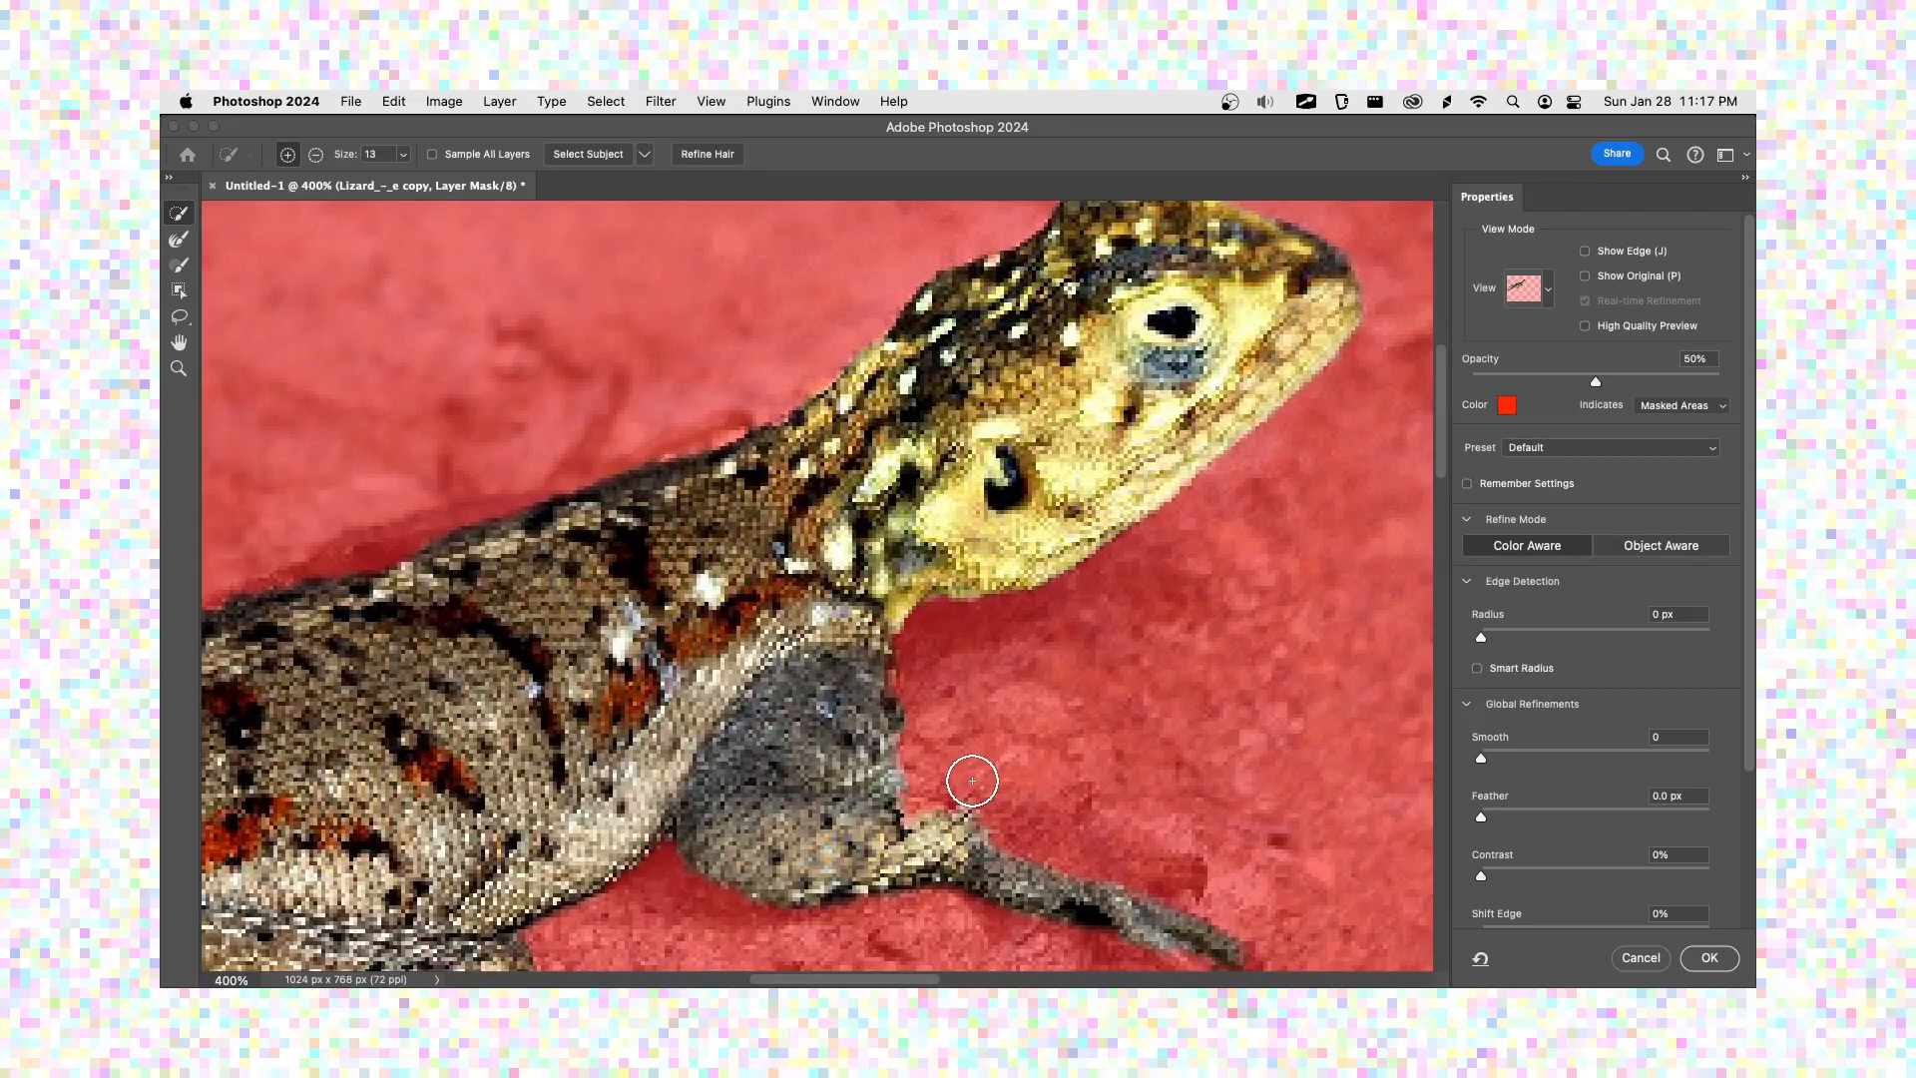
{"action": "left_click_drag", "start_coordinate": [1210, 715], "coordinate": [1045, 559]}
{"action": "mouse_move", "coordinate": [912, 761]}
{"action": "left_mouse_down"}
{"action": "mouse_move", "coordinate": [911, 735]}
{"action": "mouse_move", "coordinate": [882, 728]}
{"action": "mouse_move", "coordinate": [1074, 761]}
{"action": "mouse_move", "coordinate": [1029, 772]}
{"action": "left_mouse_up"}
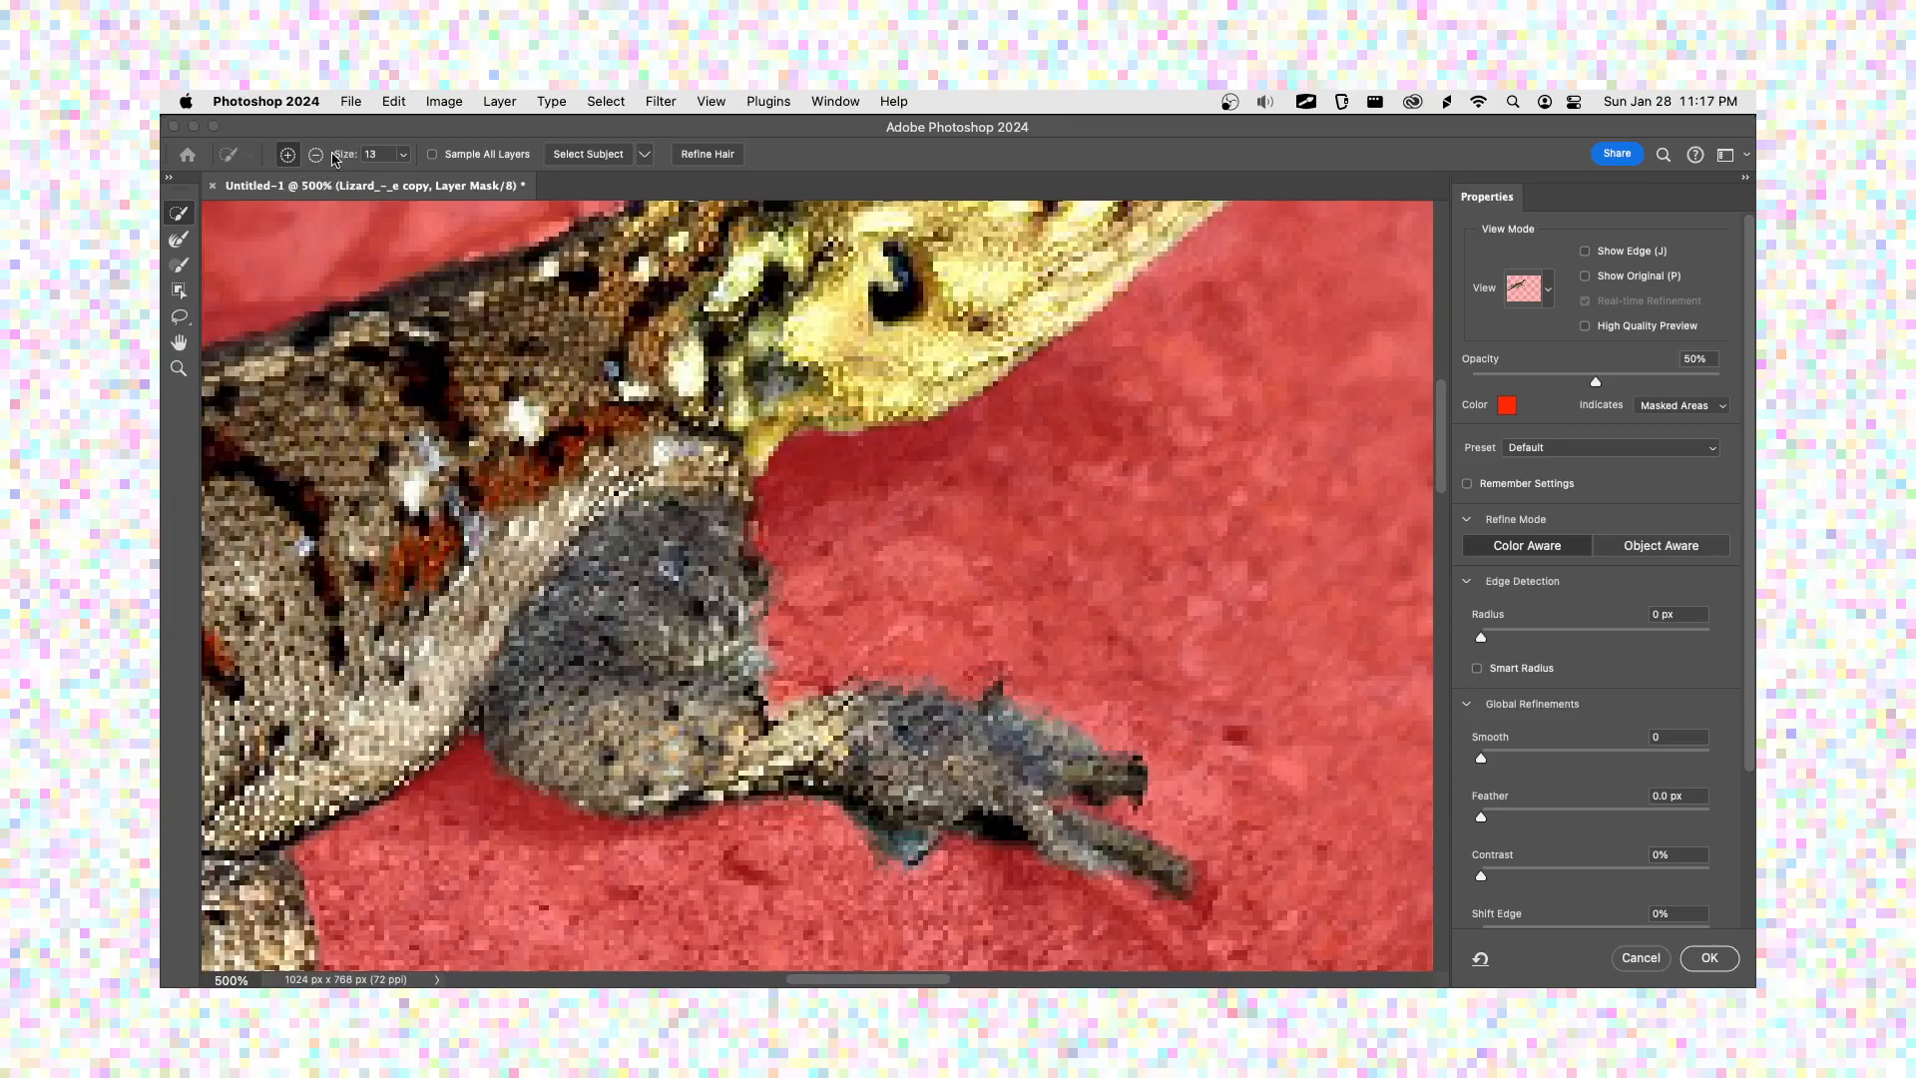
{"action": "left_click", "coordinate": [404, 154]}
{"action": "left_click_drag", "start_coordinate": [403, 183], "coordinate": [397, 180]}
{"action": "mouse_move", "coordinate": [1028, 808]}
{"action": "left_mouse_down"}
{"action": "mouse_move", "coordinate": [1103, 866]}
{"action": "mouse_move", "coordinate": [1071, 586]}
{"action": "left_mouse_up"}
{"action": "left_click_drag", "start_coordinate": [1136, 698], "coordinate": [1154, 739]}
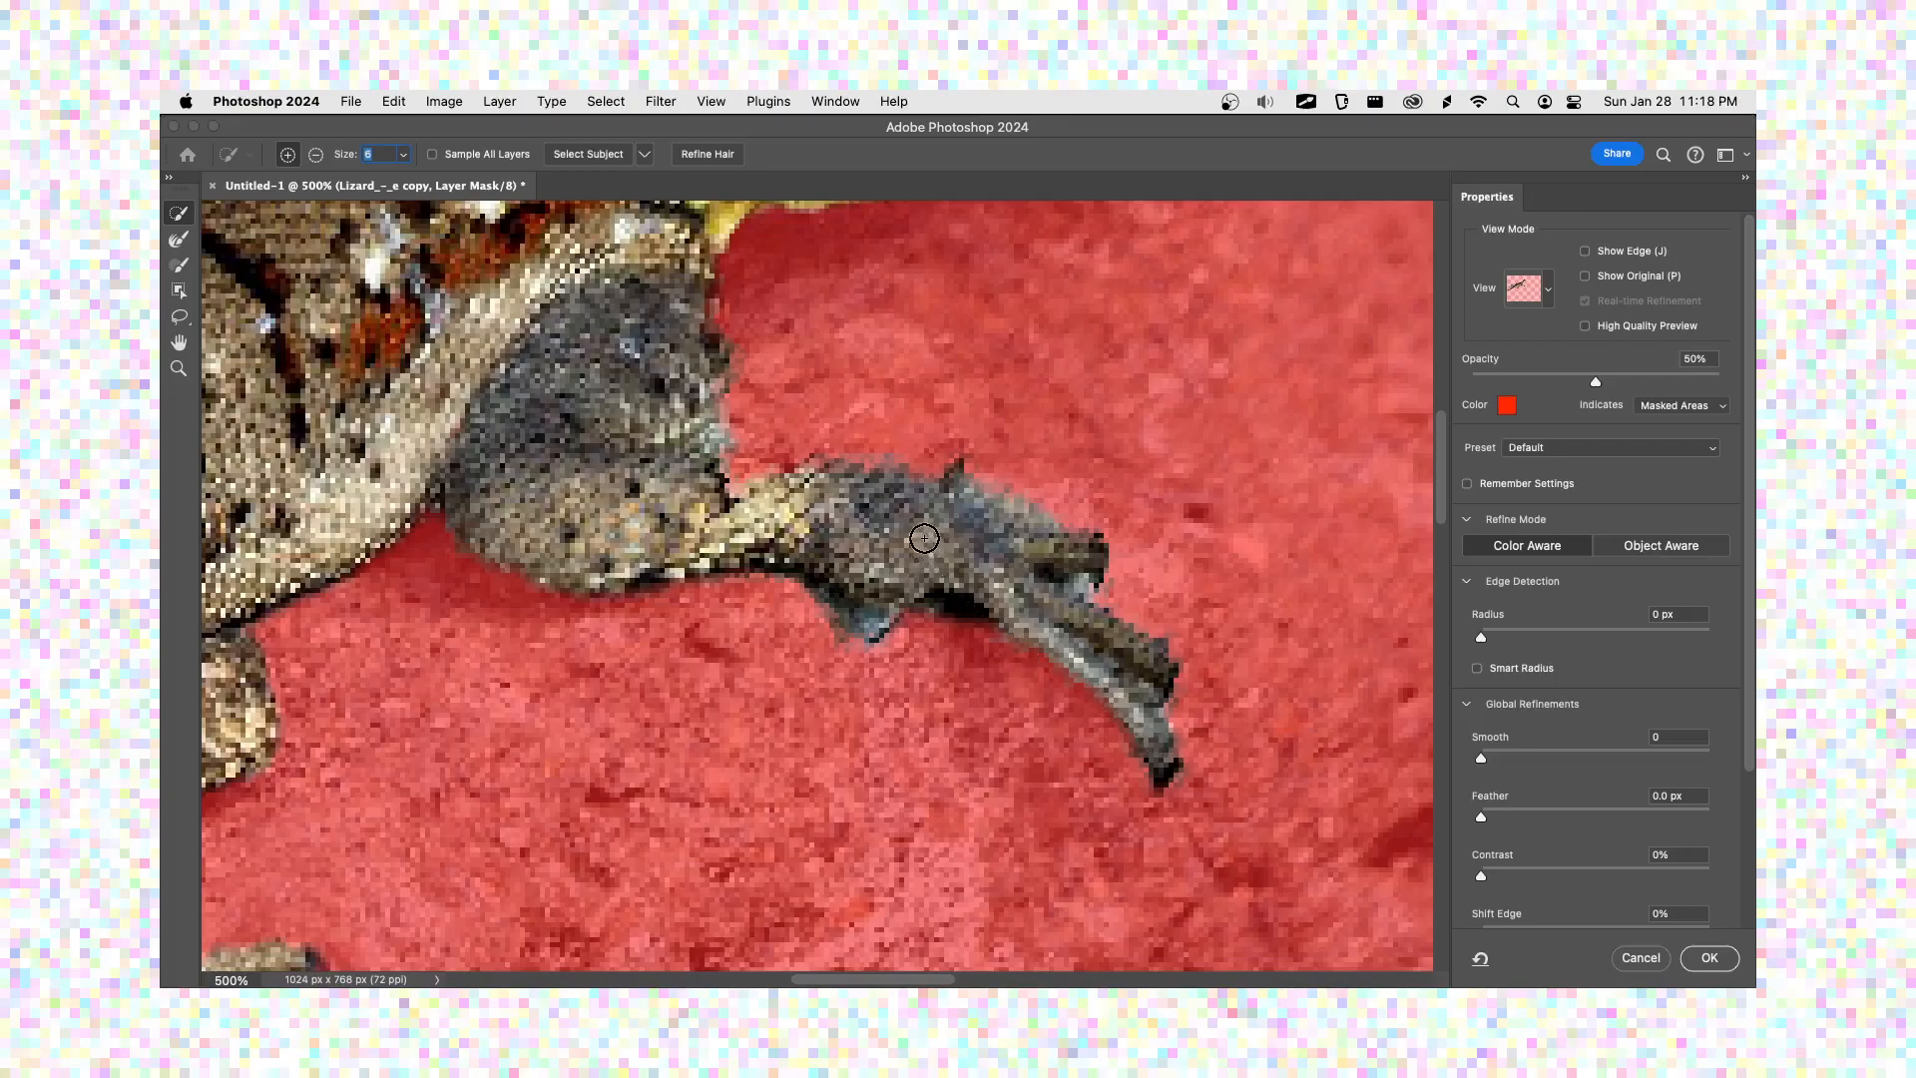
- Add the missing toes of the near hind foot to the mask, and subtract the rock picked up between them
{"action": "key", "text": "super+minus"}
{"action": "key", "text": "super+minus"}
{"action": "key", "text": "super+minus"}
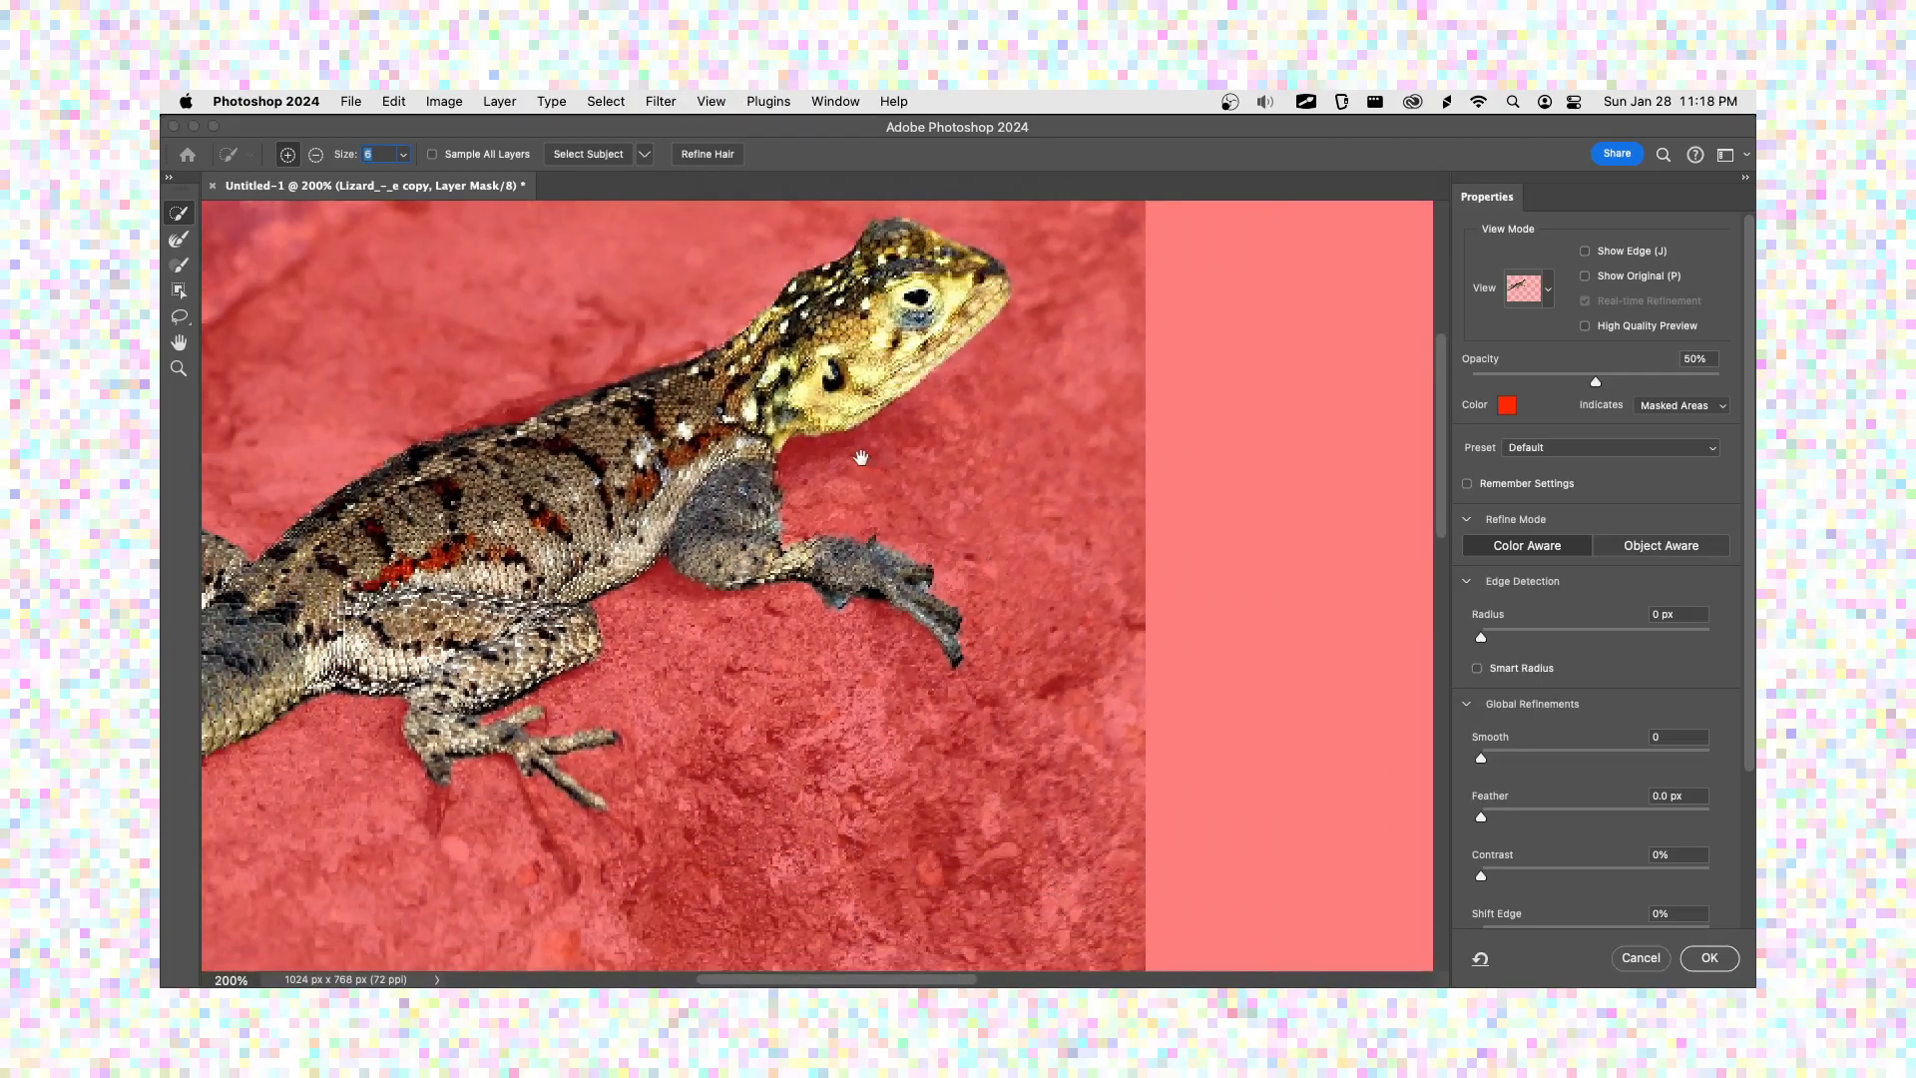
{"action": "scroll", "coordinate": [855, 444], "scroll_direction": "left", "scroll_amount": 5}
{"action": "scroll", "coordinate": [831, 618], "scroll_direction": "down", "scroll_amount": 2}
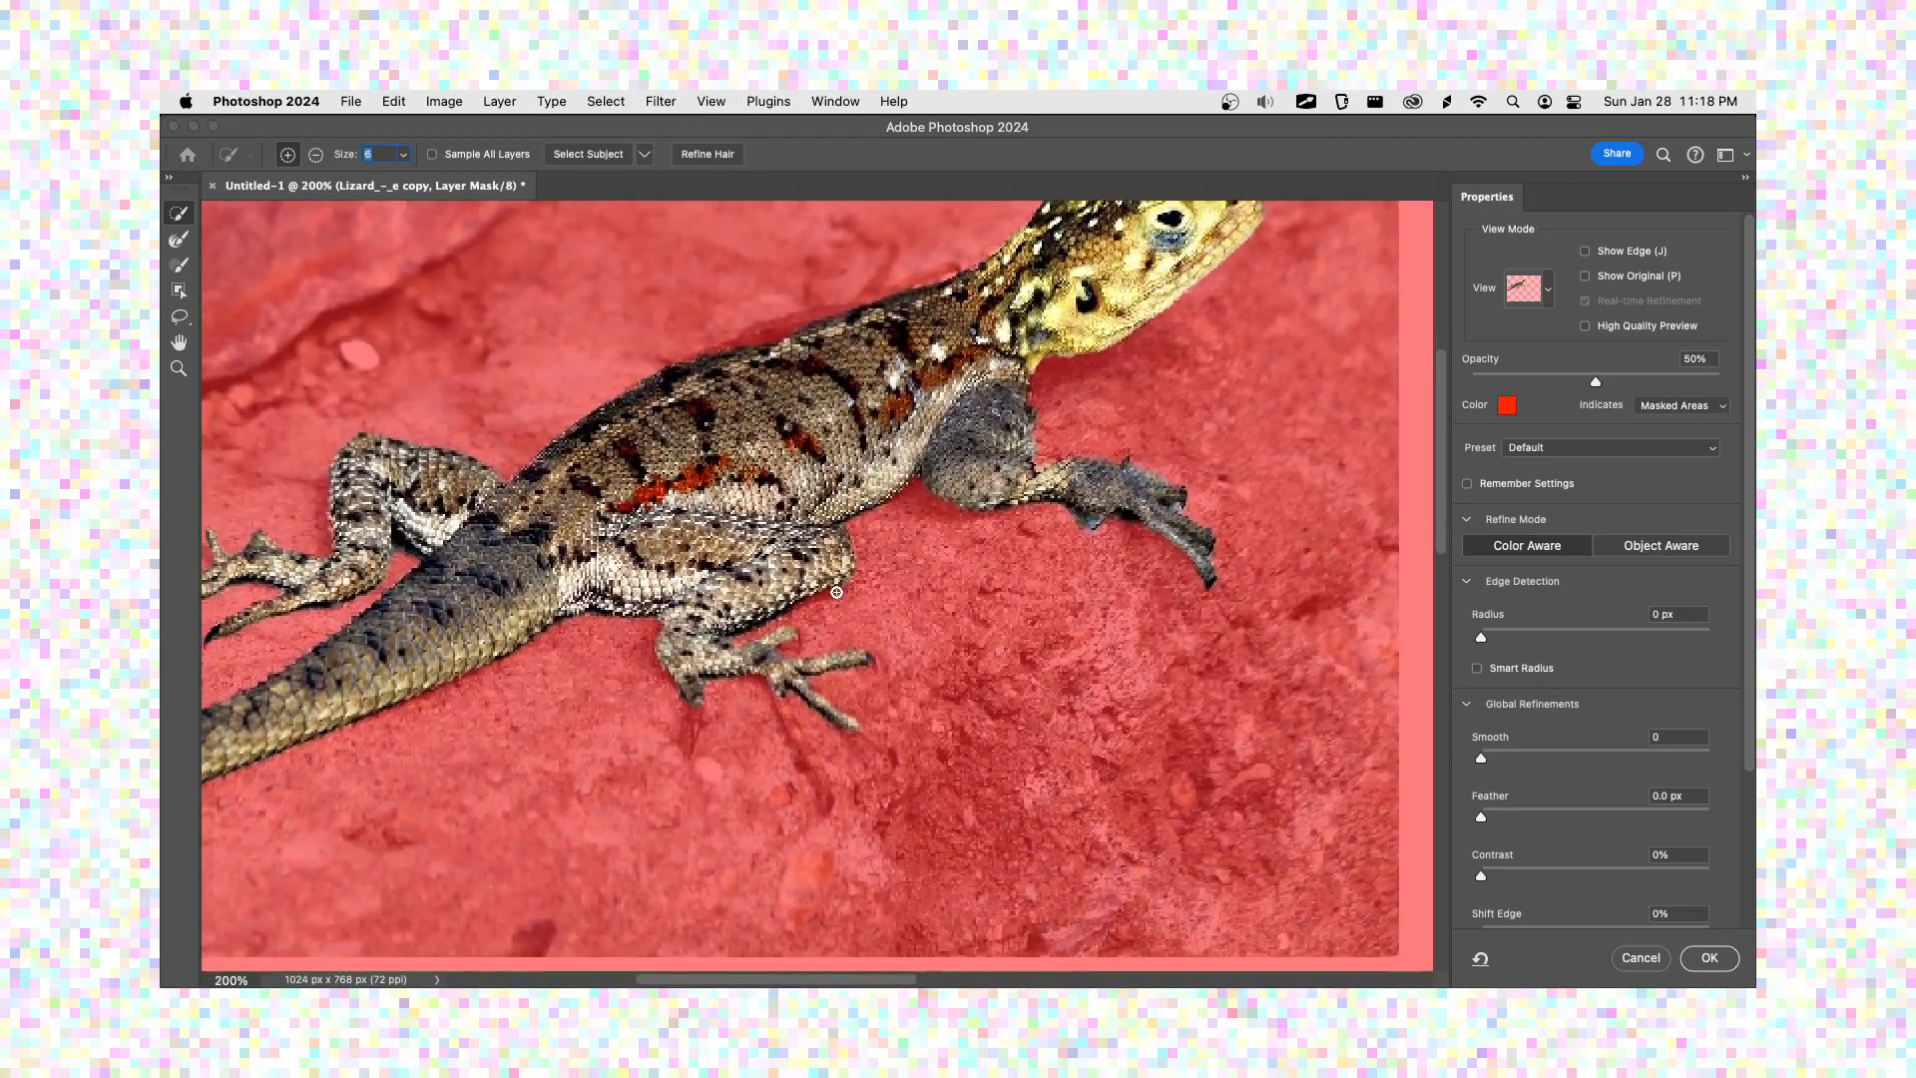
{"action": "key", "text": "super+plus"}
{"action": "key", "text": "super+plus"}
{"action": "scroll", "coordinate": [845, 452], "scroll_direction": "down", "scroll_amount": 3}
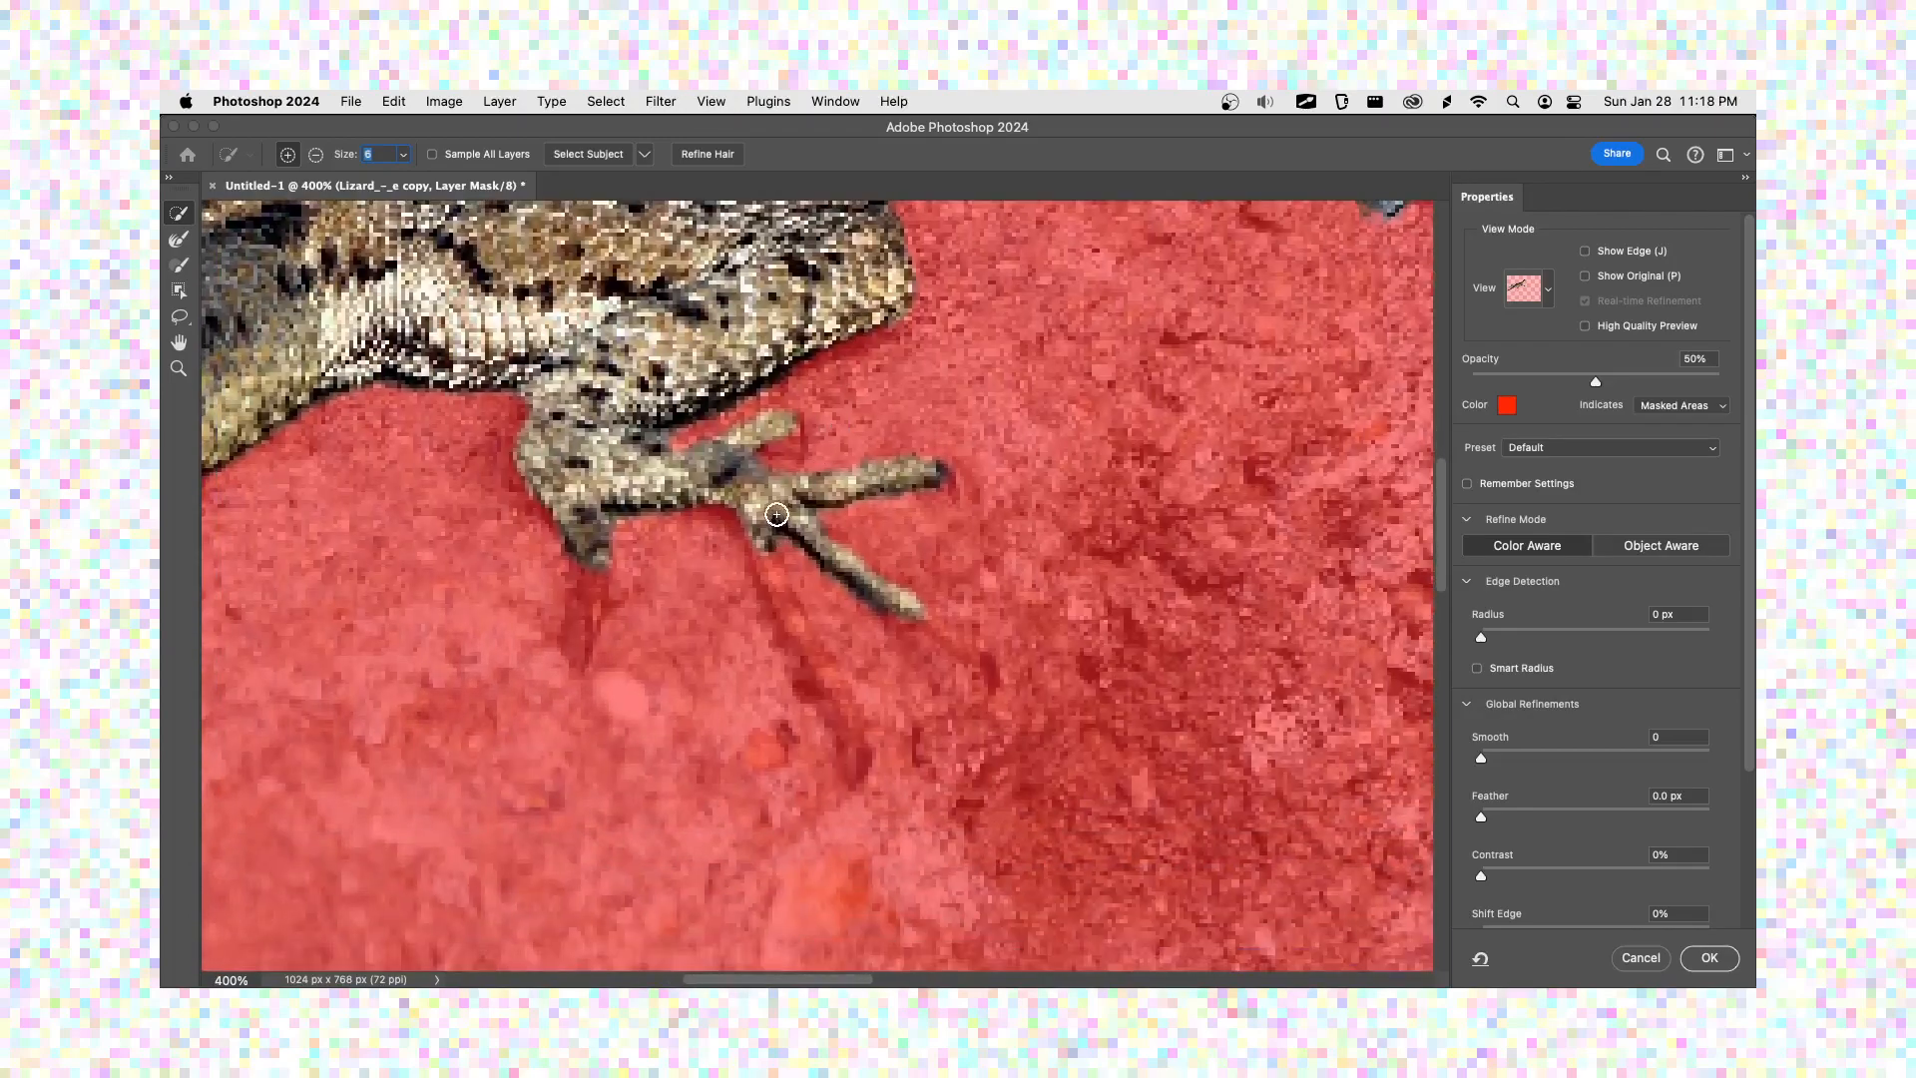
{"action": "left_click_drag", "start_coordinate": [762, 548], "coordinate": [865, 747]}
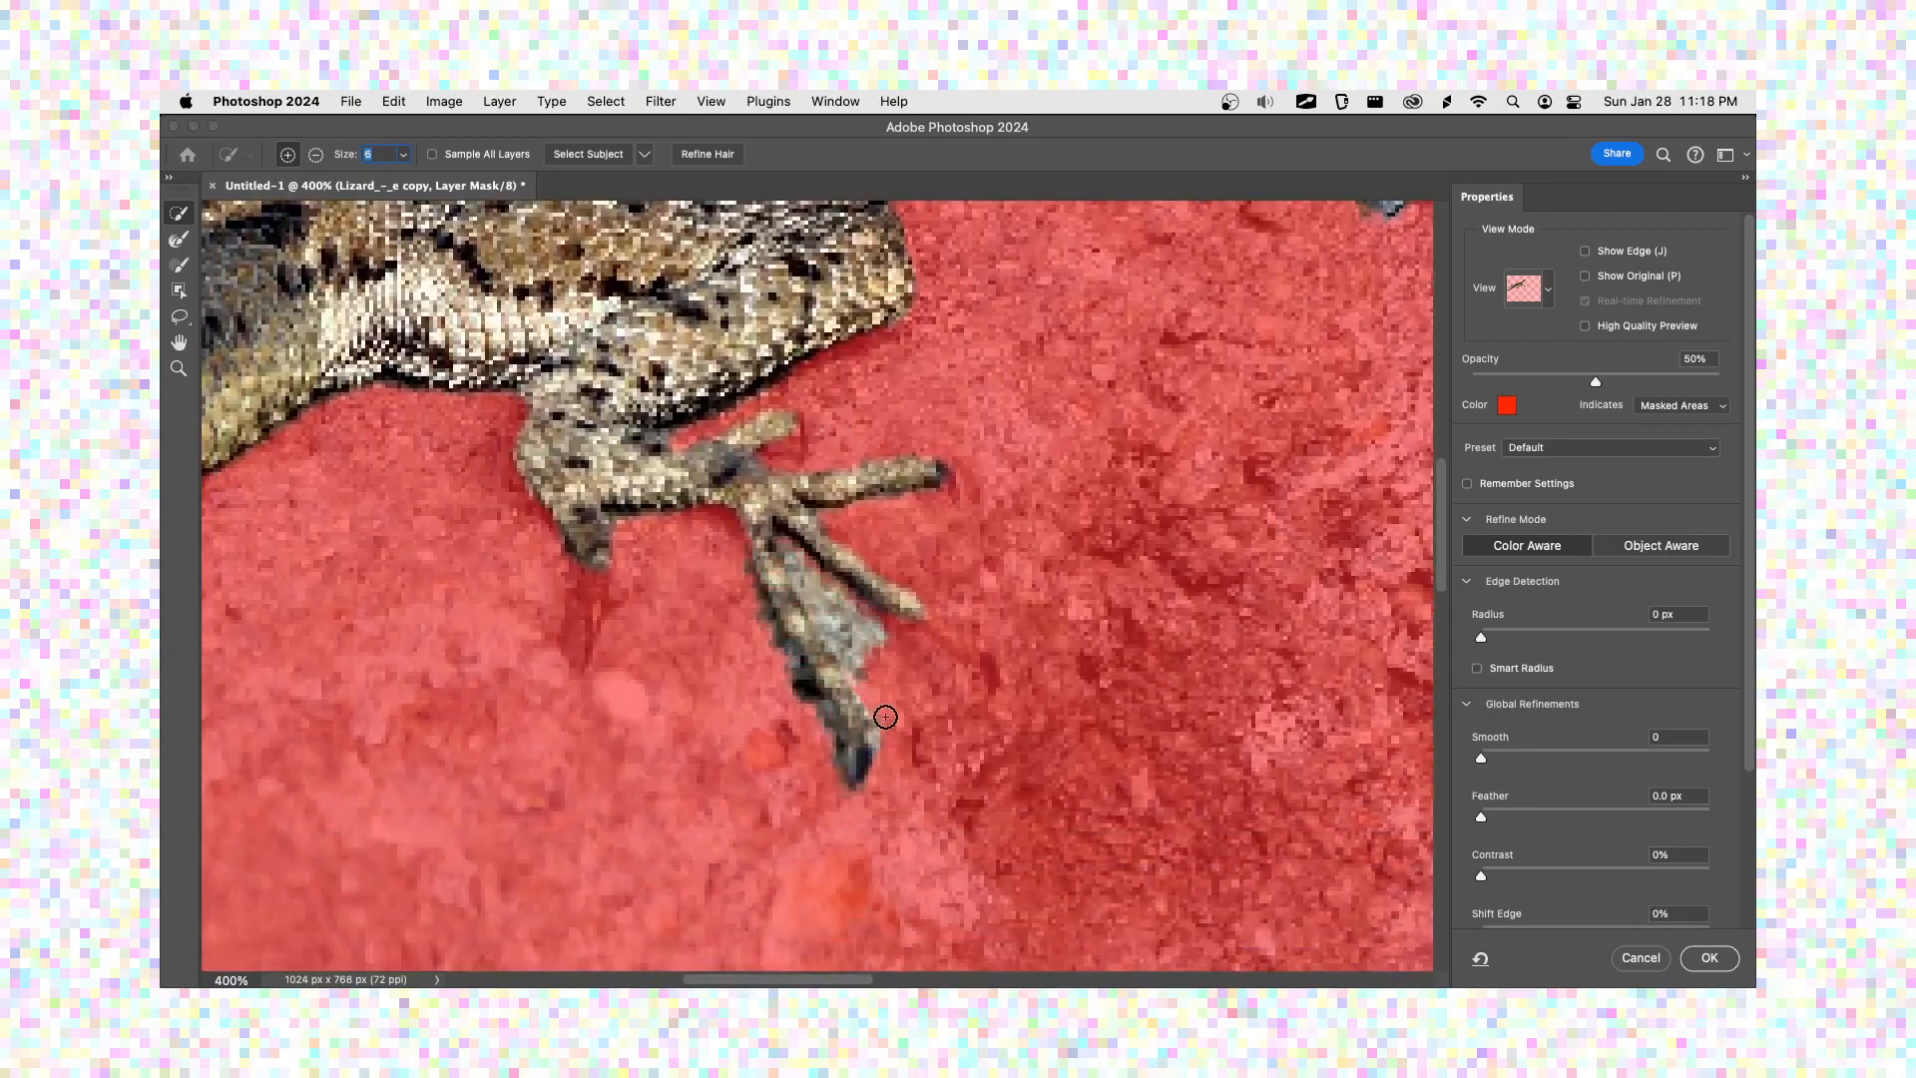
{"action": "key", "text": "alt"}
{"action": "left_click_drag", "start_coordinate": [863, 637], "coordinate": [804, 567]}
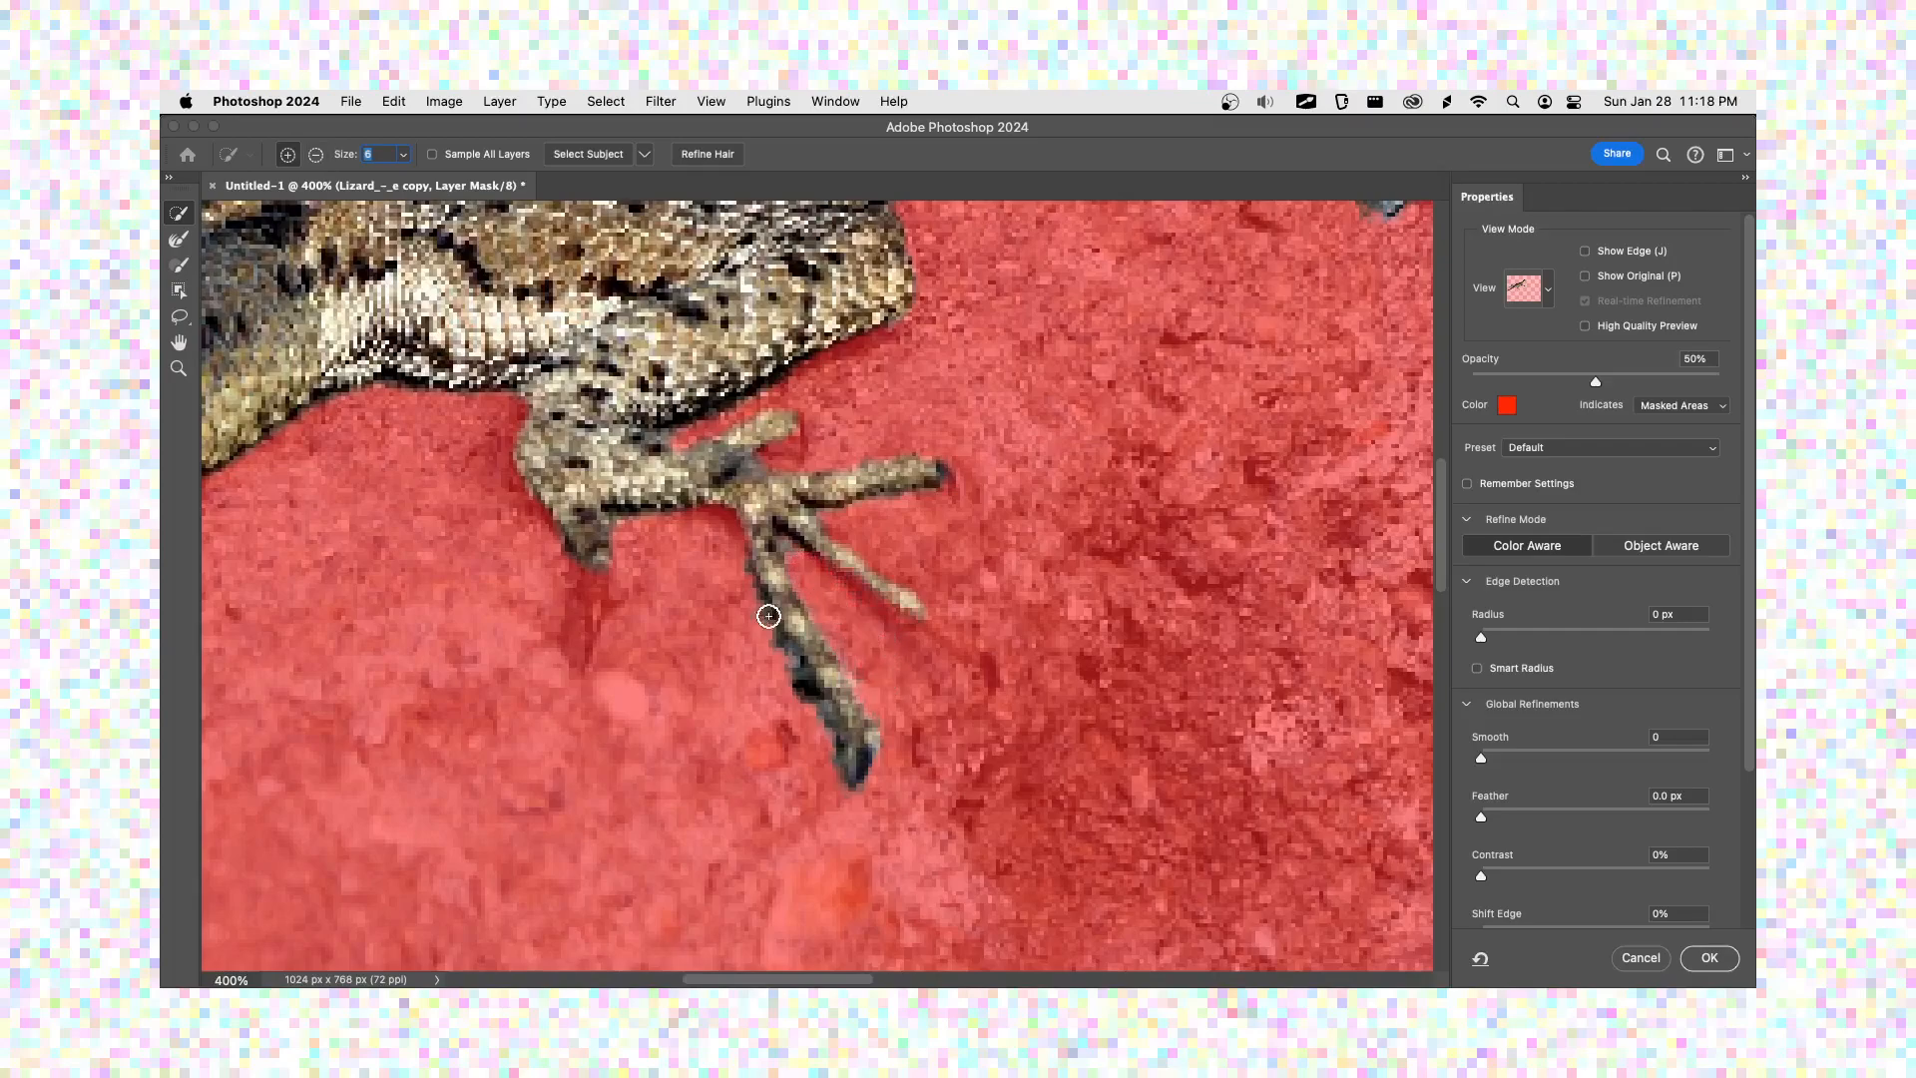
{"action": "left_click_drag", "start_coordinate": [595, 560], "coordinate": [597, 613]}
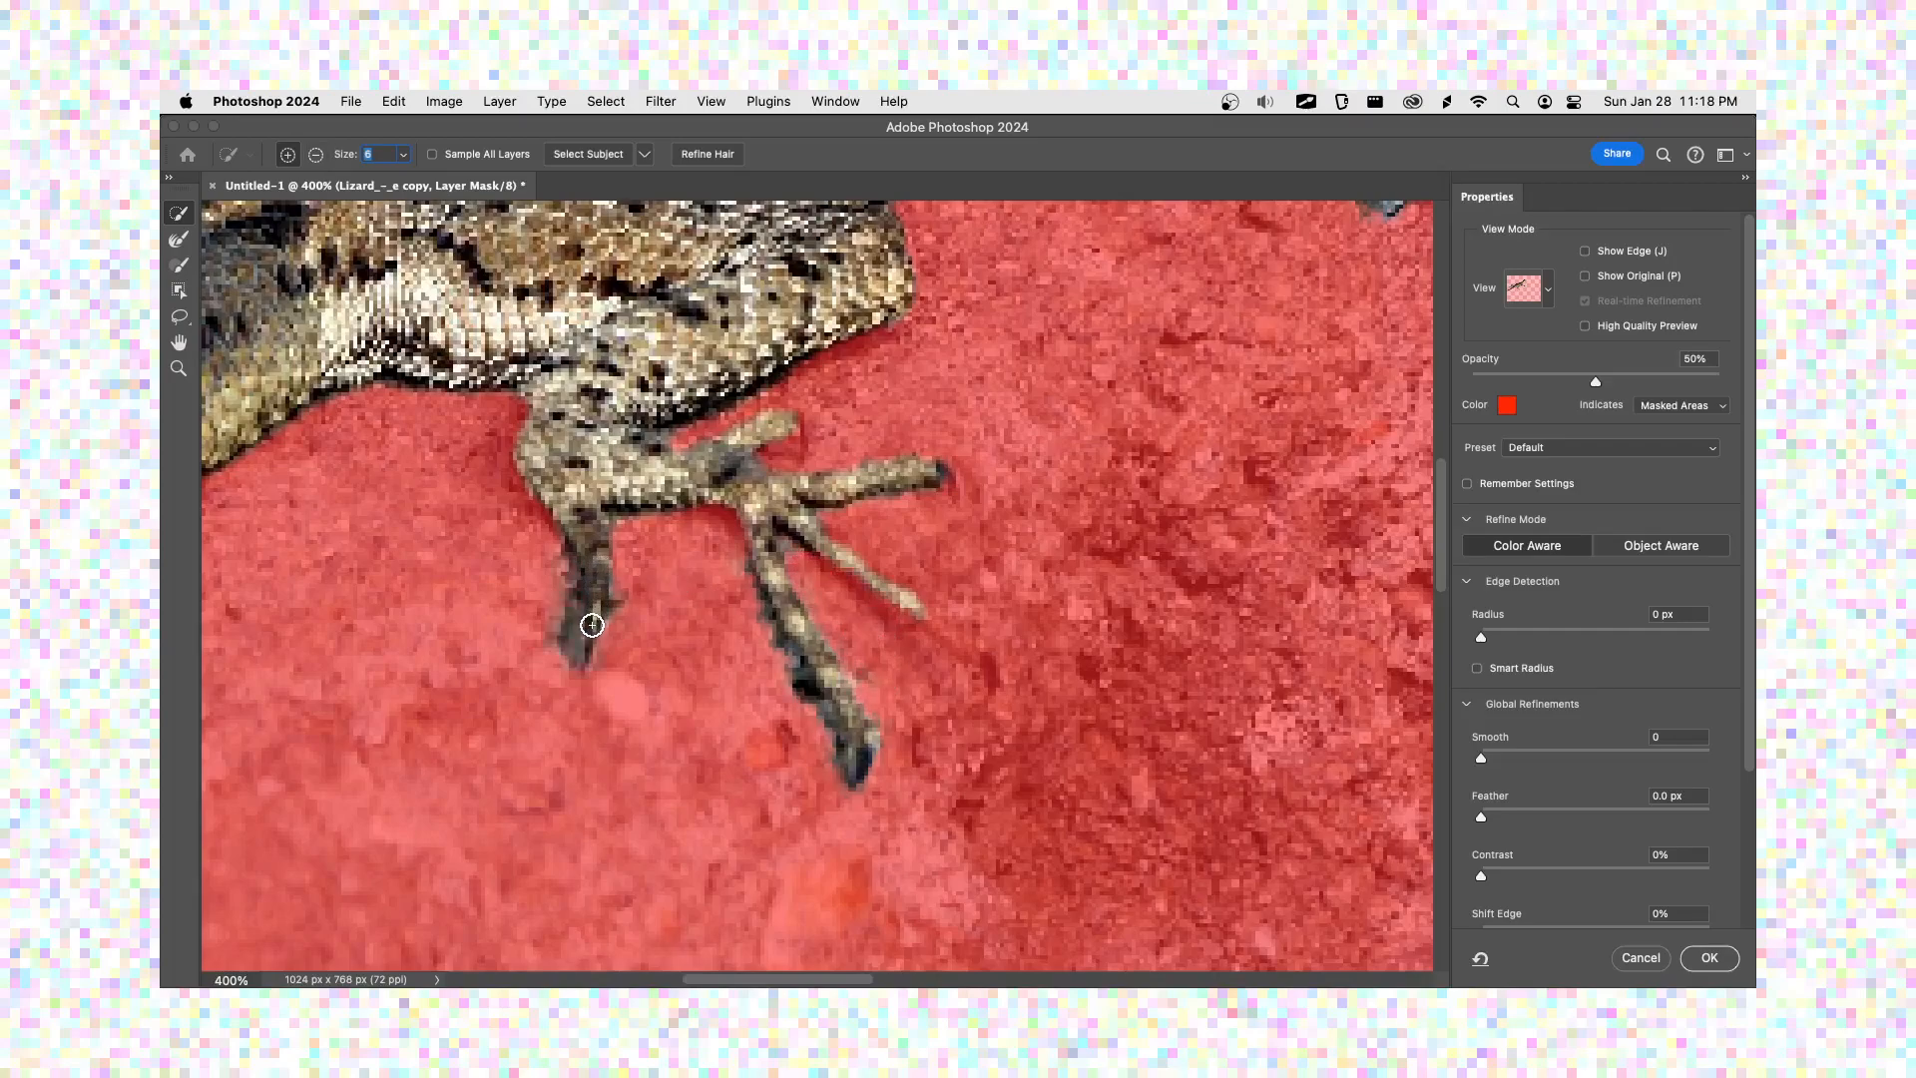
- Add the far front leg and foot showing above the lizard's back to the mask, and apply the Select and Mask refinements
{"action": "mouse_move", "coordinate": [559, 214]}
{"action": "left_mouse_down"}
{"action": "mouse_move", "coordinate": [749, 419]}
{"action": "mouse_move", "coordinate": [774, 784]}
{"action": "mouse_move", "coordinate": [604, 771]}
{"action": "left_mouse_up"}
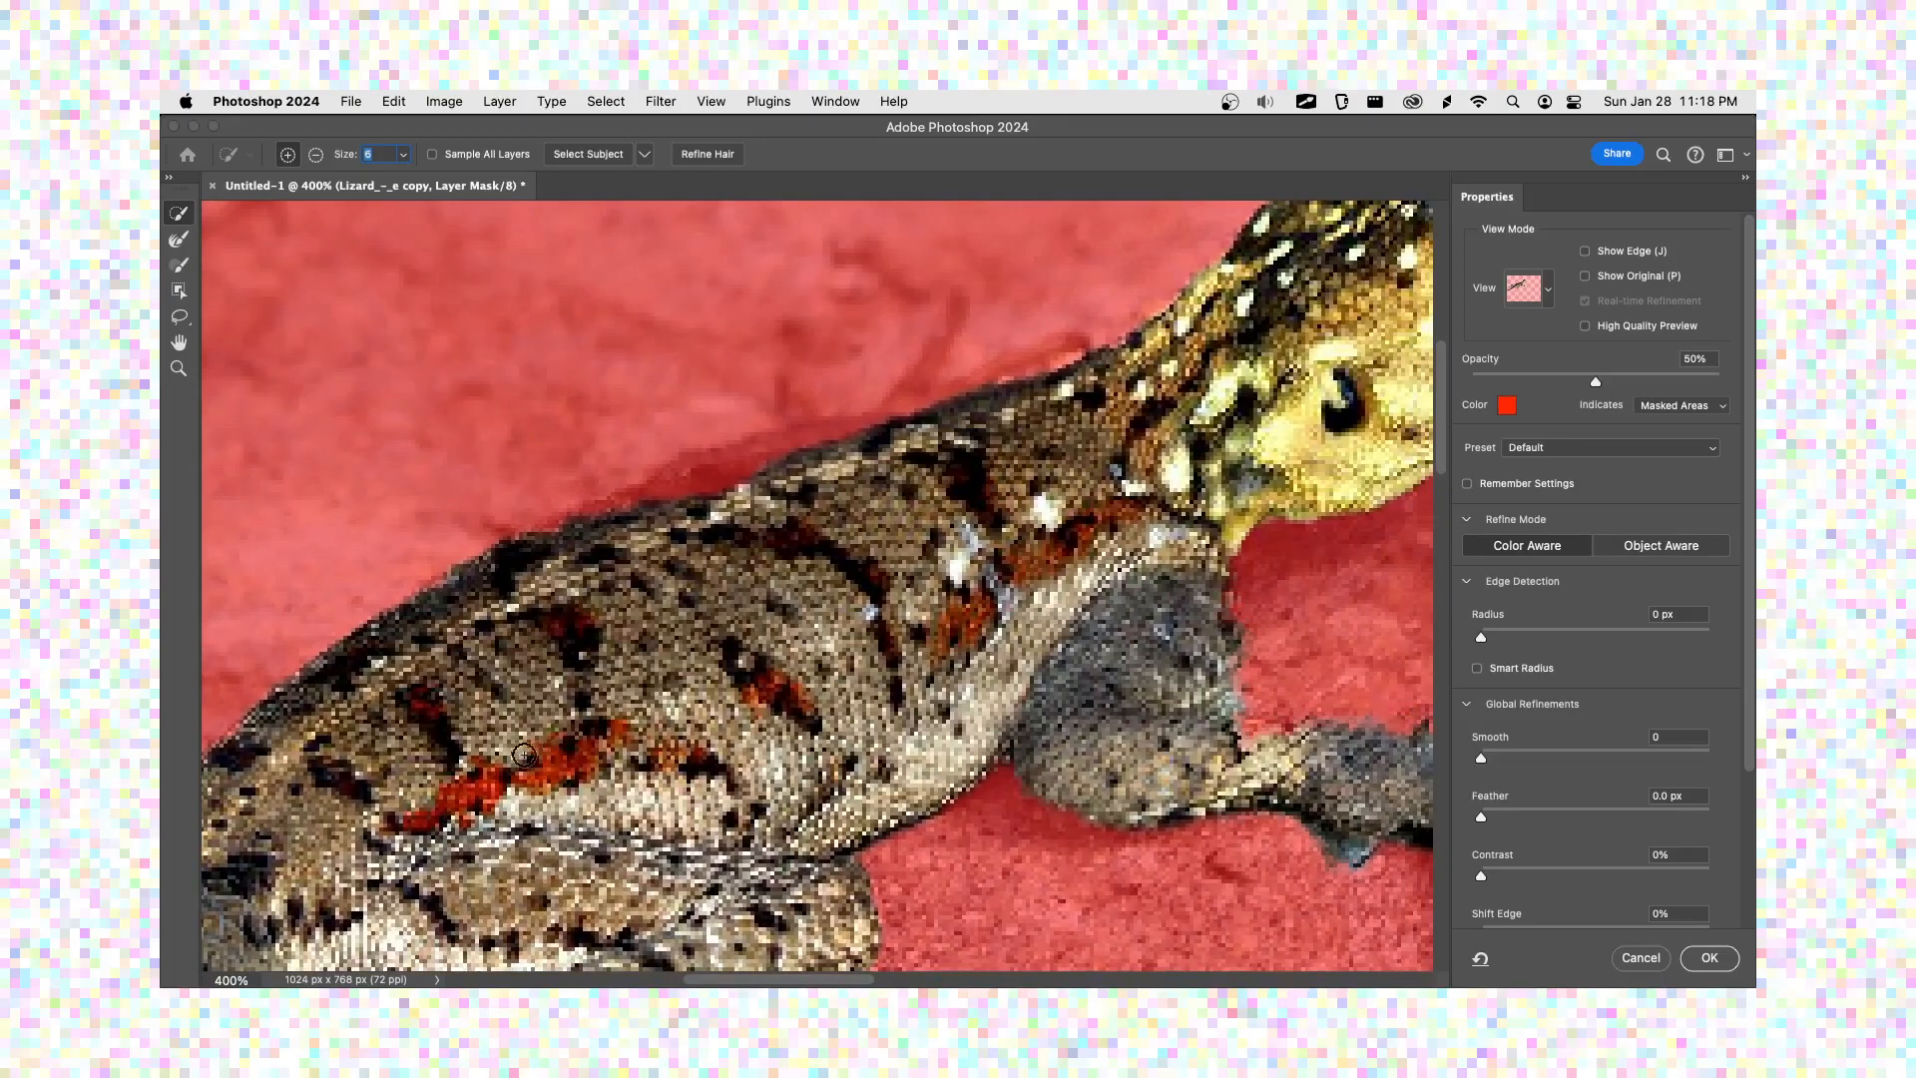
{"action": "left_click_drag", "start_coordinate": [1118, 601], "coordinate": [734, 679]}
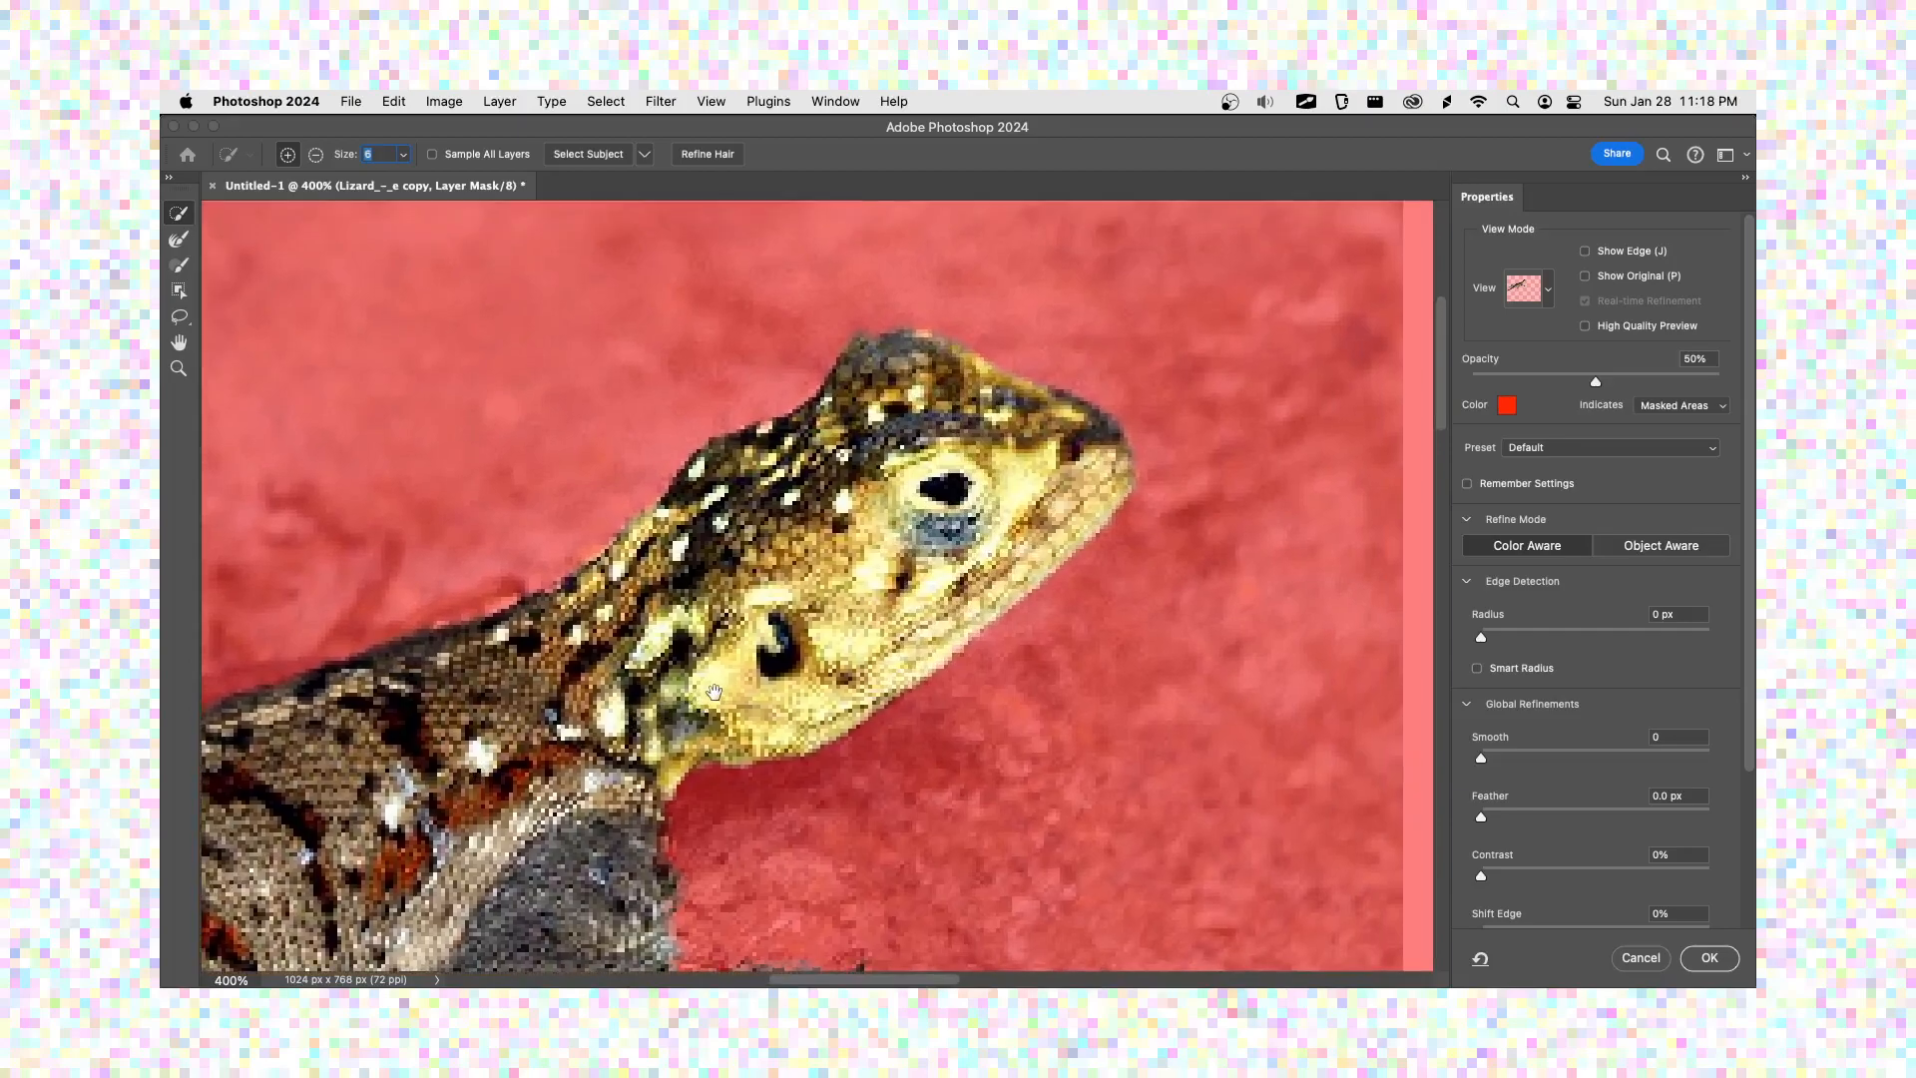
{"action": "scroll", "coordinate": [735, 678], "scroll_direction": "left", "scroll_amount": 10}
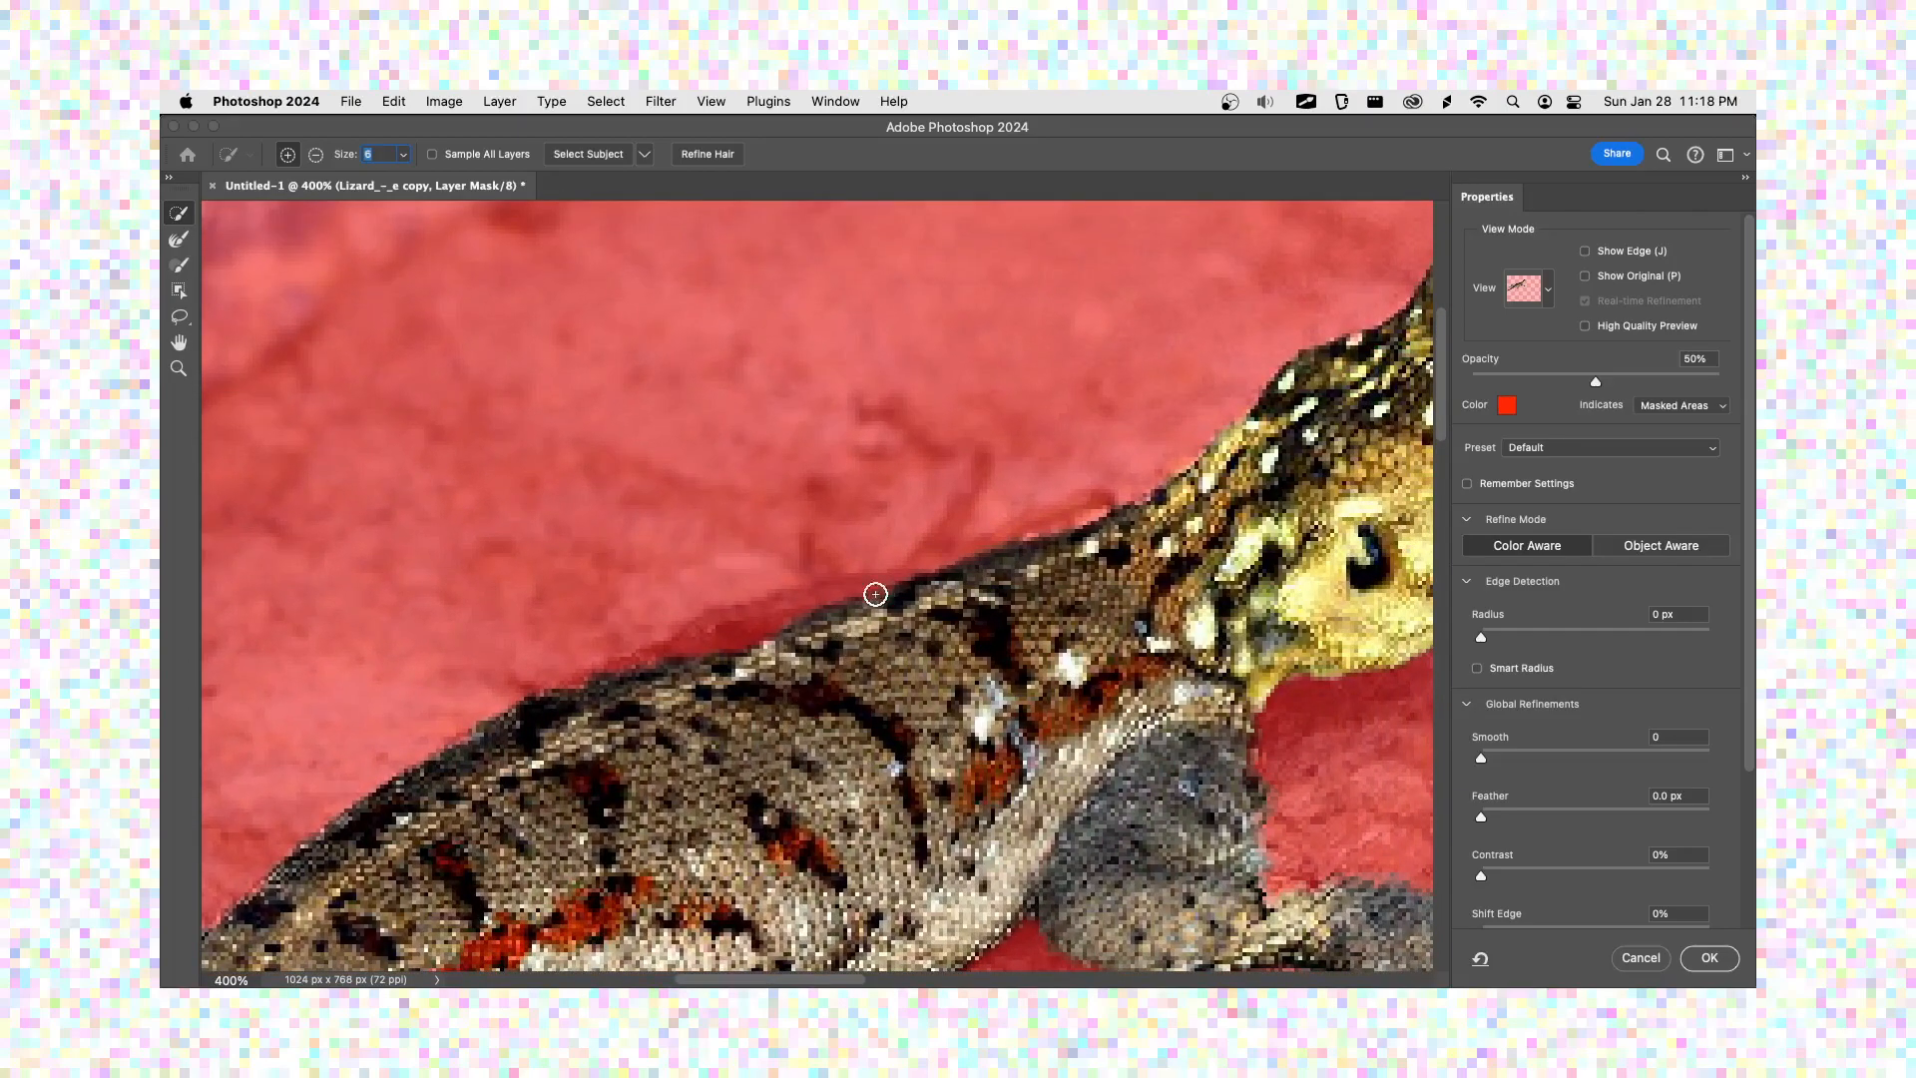
{"action": "mouse_move", "coordinate": [698, 650]}
{"action": "left_mouse_down"}
{"action": "mouse_move", "coordinate": [924, 593]}
{"action": "mouse_move", "coordinate": [1107, 508]}
{"action": "mouse_move", "coordinate": [1019, 515]}
{"action": "mouse_move", "coordinate": [905, 574]}
{"action": "mouse_move", "coordinate": [981, 471]}
{"action": "mouse_move", "coordinate": [1039, 443]}
{"action": "mouse_move", "coordinate": [998, 497]}
{"action": "mouse_move", "coordinate": [1070, 456]}
{"action": "mouse_move", "coordinate": [997, 498]}
{"action": "mouse_move", "coordinate": [919, 502]}
{"action": "mouse_move", "coordinate": [945, 462]}
{"action": "left_mouse_up"}
{"action": "key", "text": "alt"}
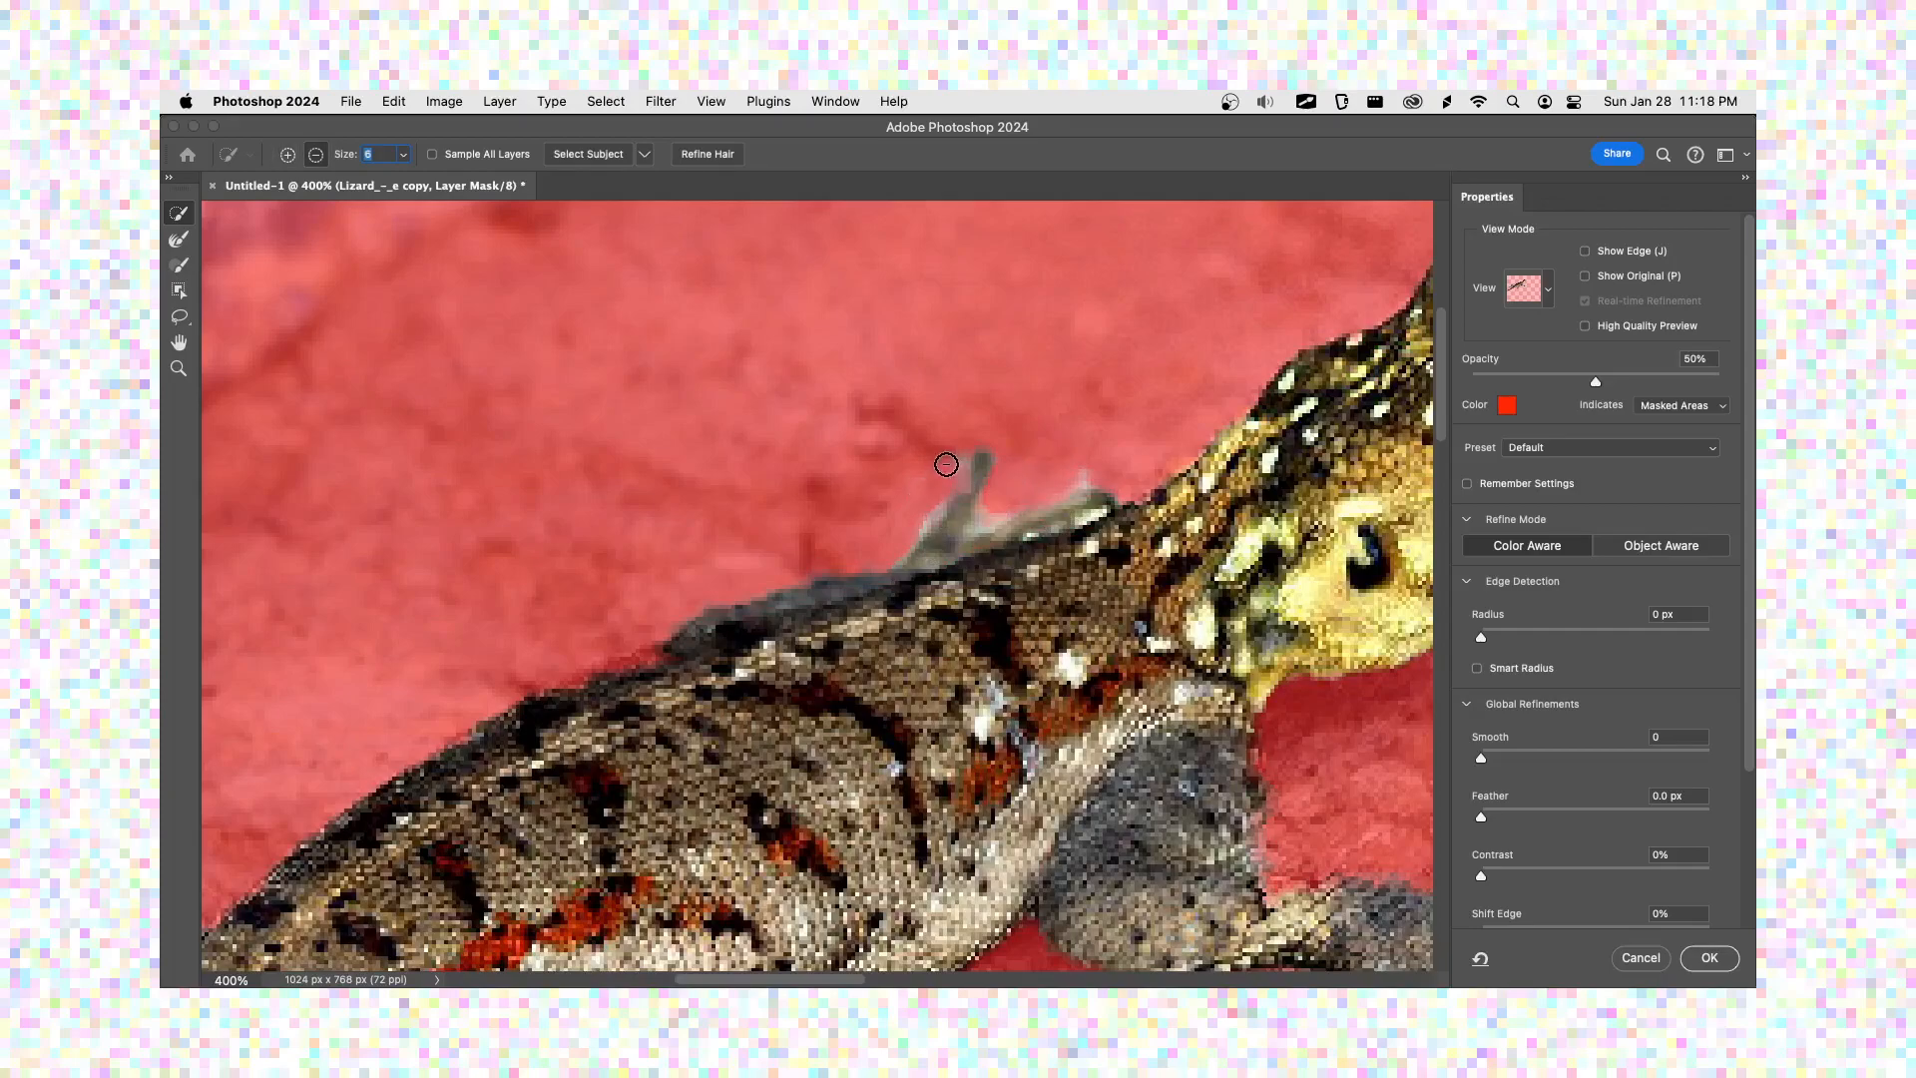
{"action": "mouse_move", "coordinate": [659, 672]}
{"action": "left_mouse_down"}
{"action": "mouse_move", "coordinate": [752, 620]}
{"action": "mouse_move", "coordinate": [976, 341]}
{"action": "mouse_move", "coordinate": [530, 649]}
{"action": "left_mouse_up"}
{"action": "mouse_move", "coordinate": [1247, 399]}
{"action": "left_mouse_down"}
{"action": "mouse_move", "coordinate": [762, 540]}
{"action": "mouse_move", "coordinate": [713, 575]}
{"action": "left_mouse_up"}
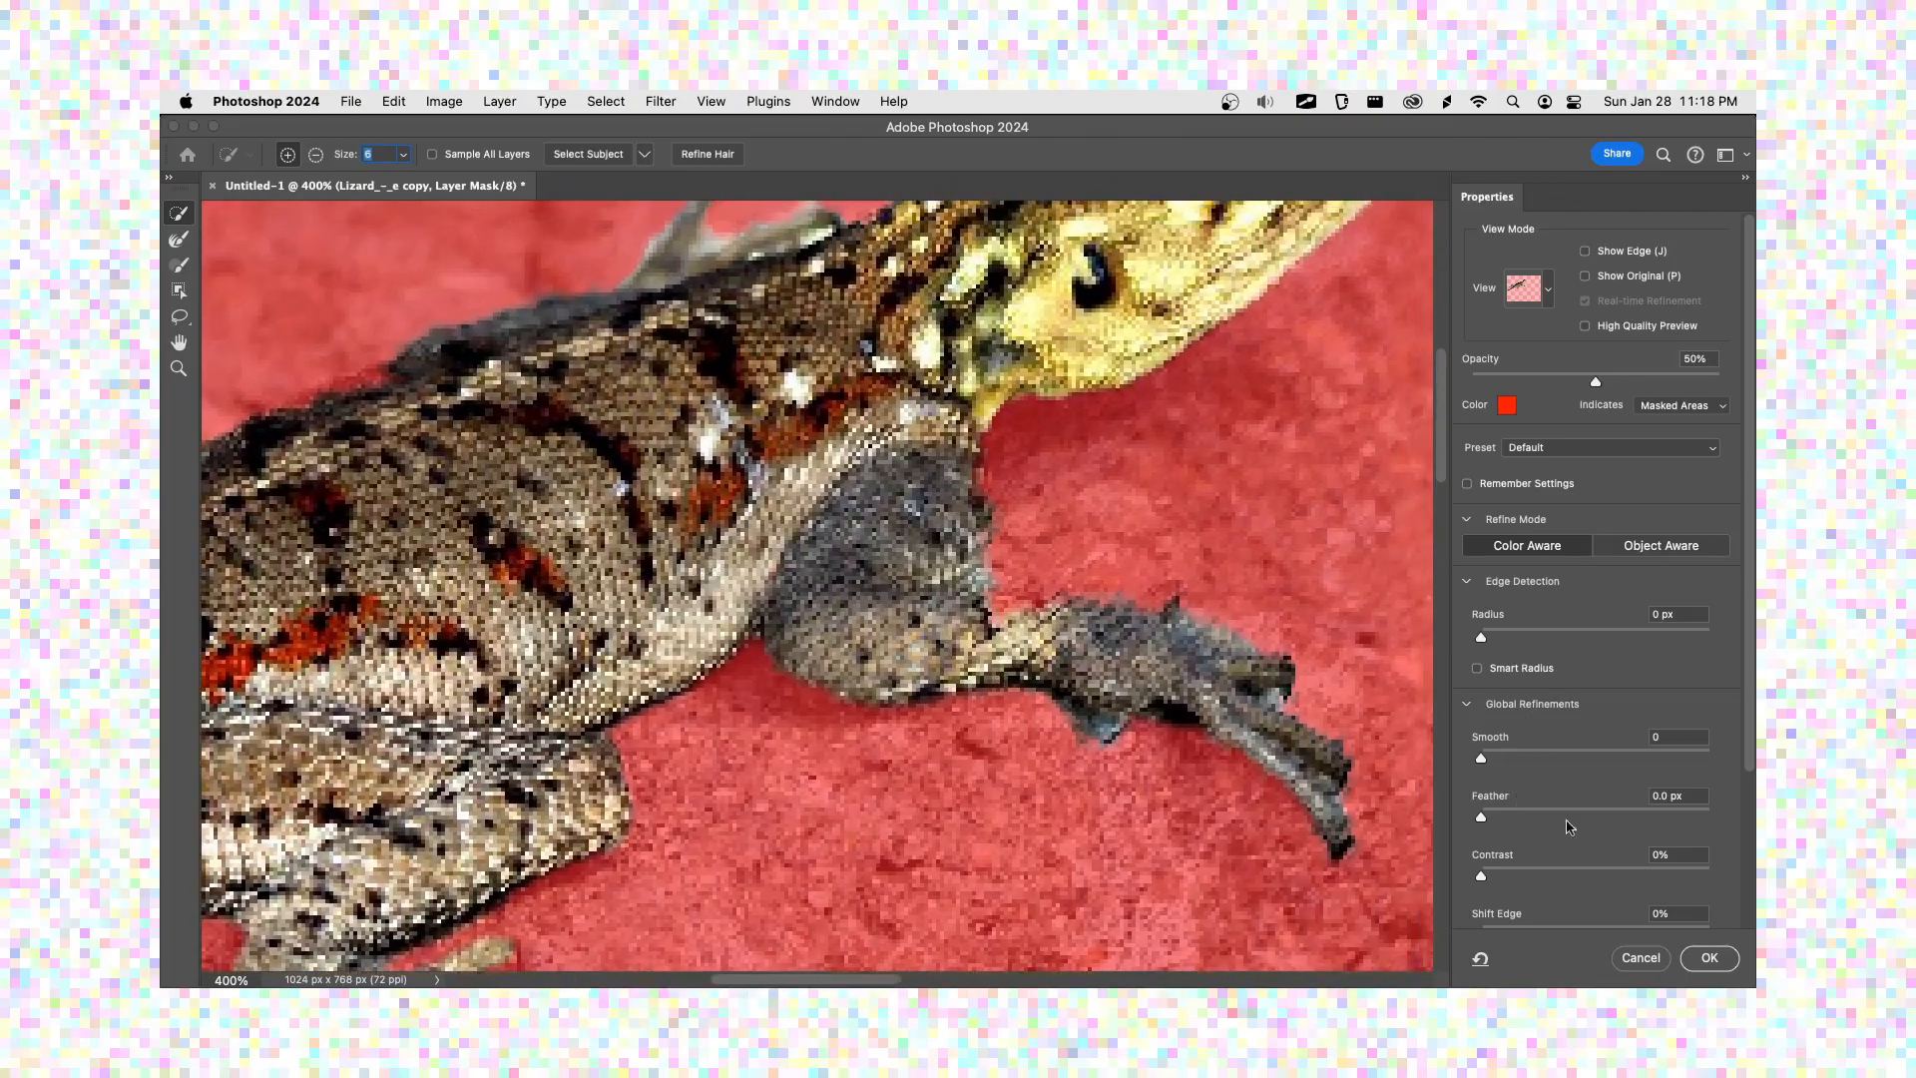
{"action": "left_click", "coordinate": [1712, 959]}
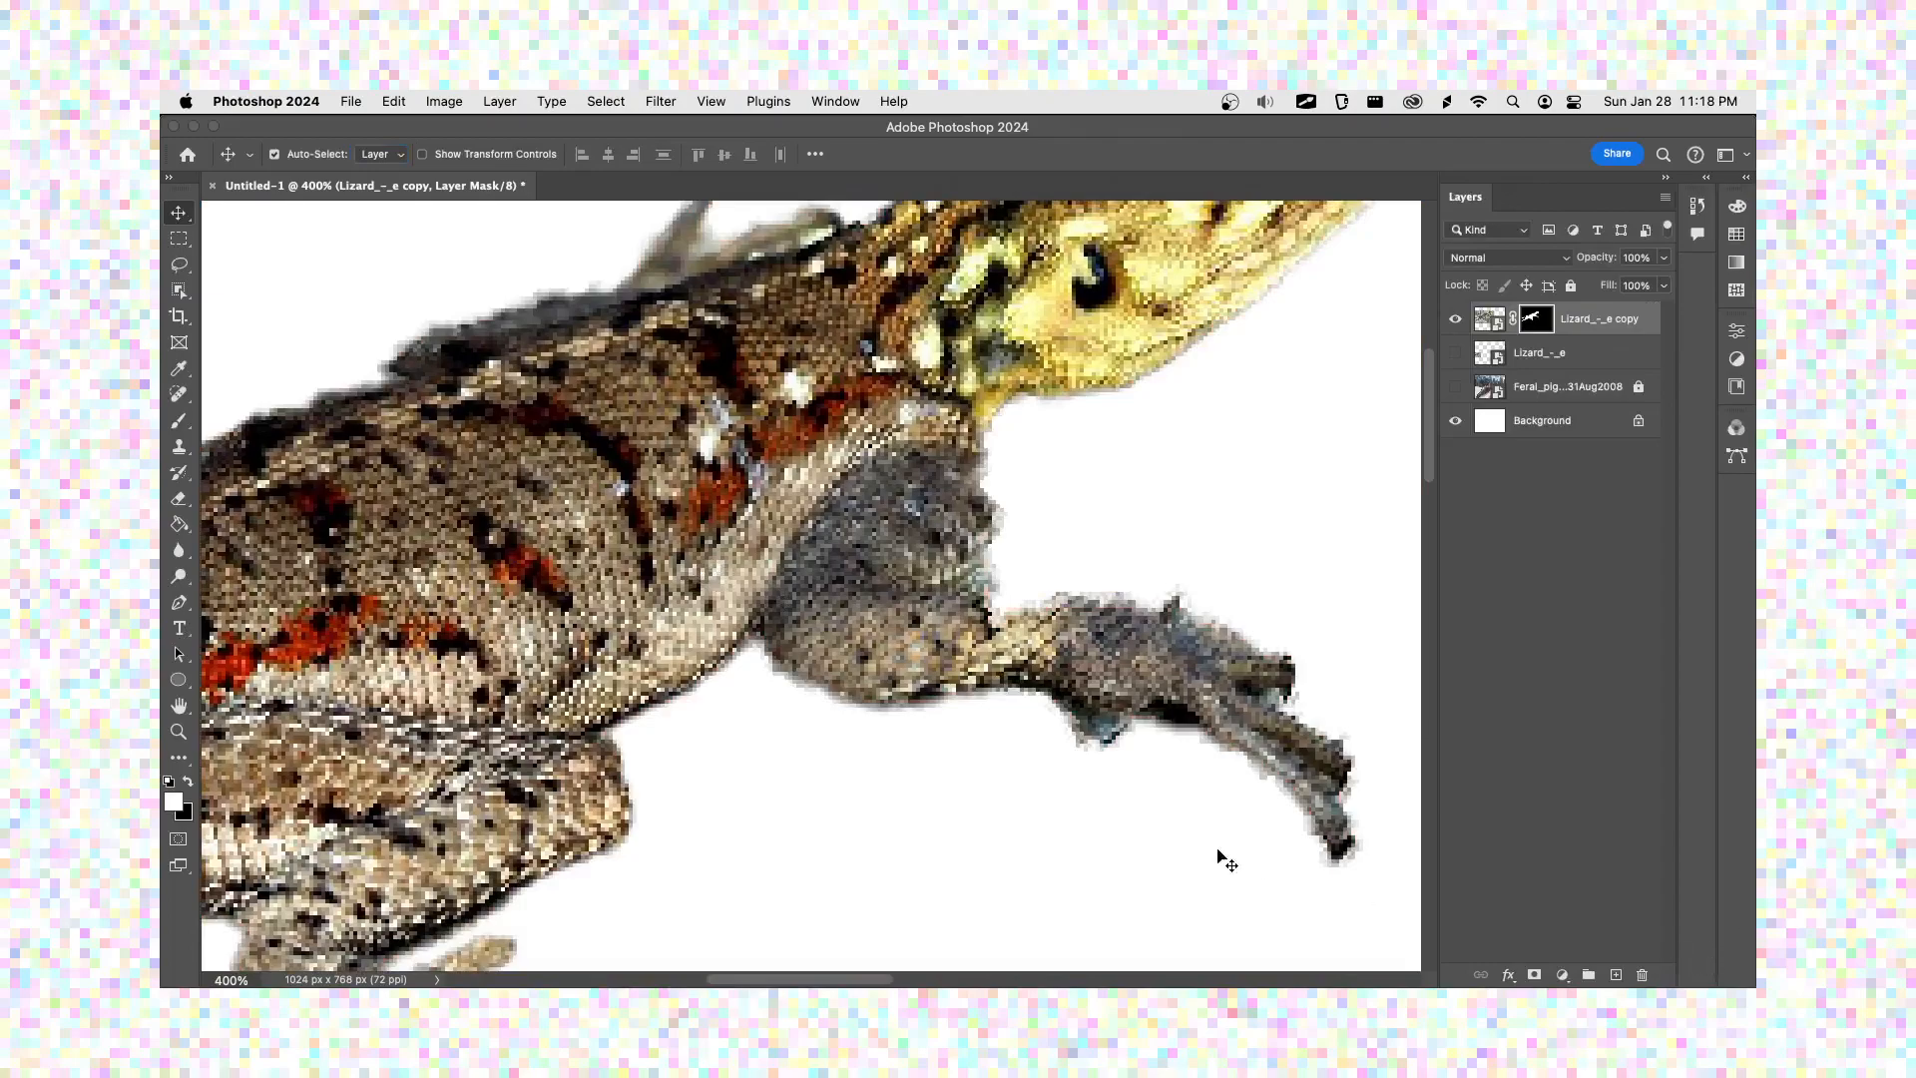
- Show the pigeon photo layer again behind the masked lizard, keeping the original lizard layer hidden
{"action": "key", "text": "super+minus"}
{"action": "key", "text": "super+minus"}
{"action": "key", "text": "super+minus"}
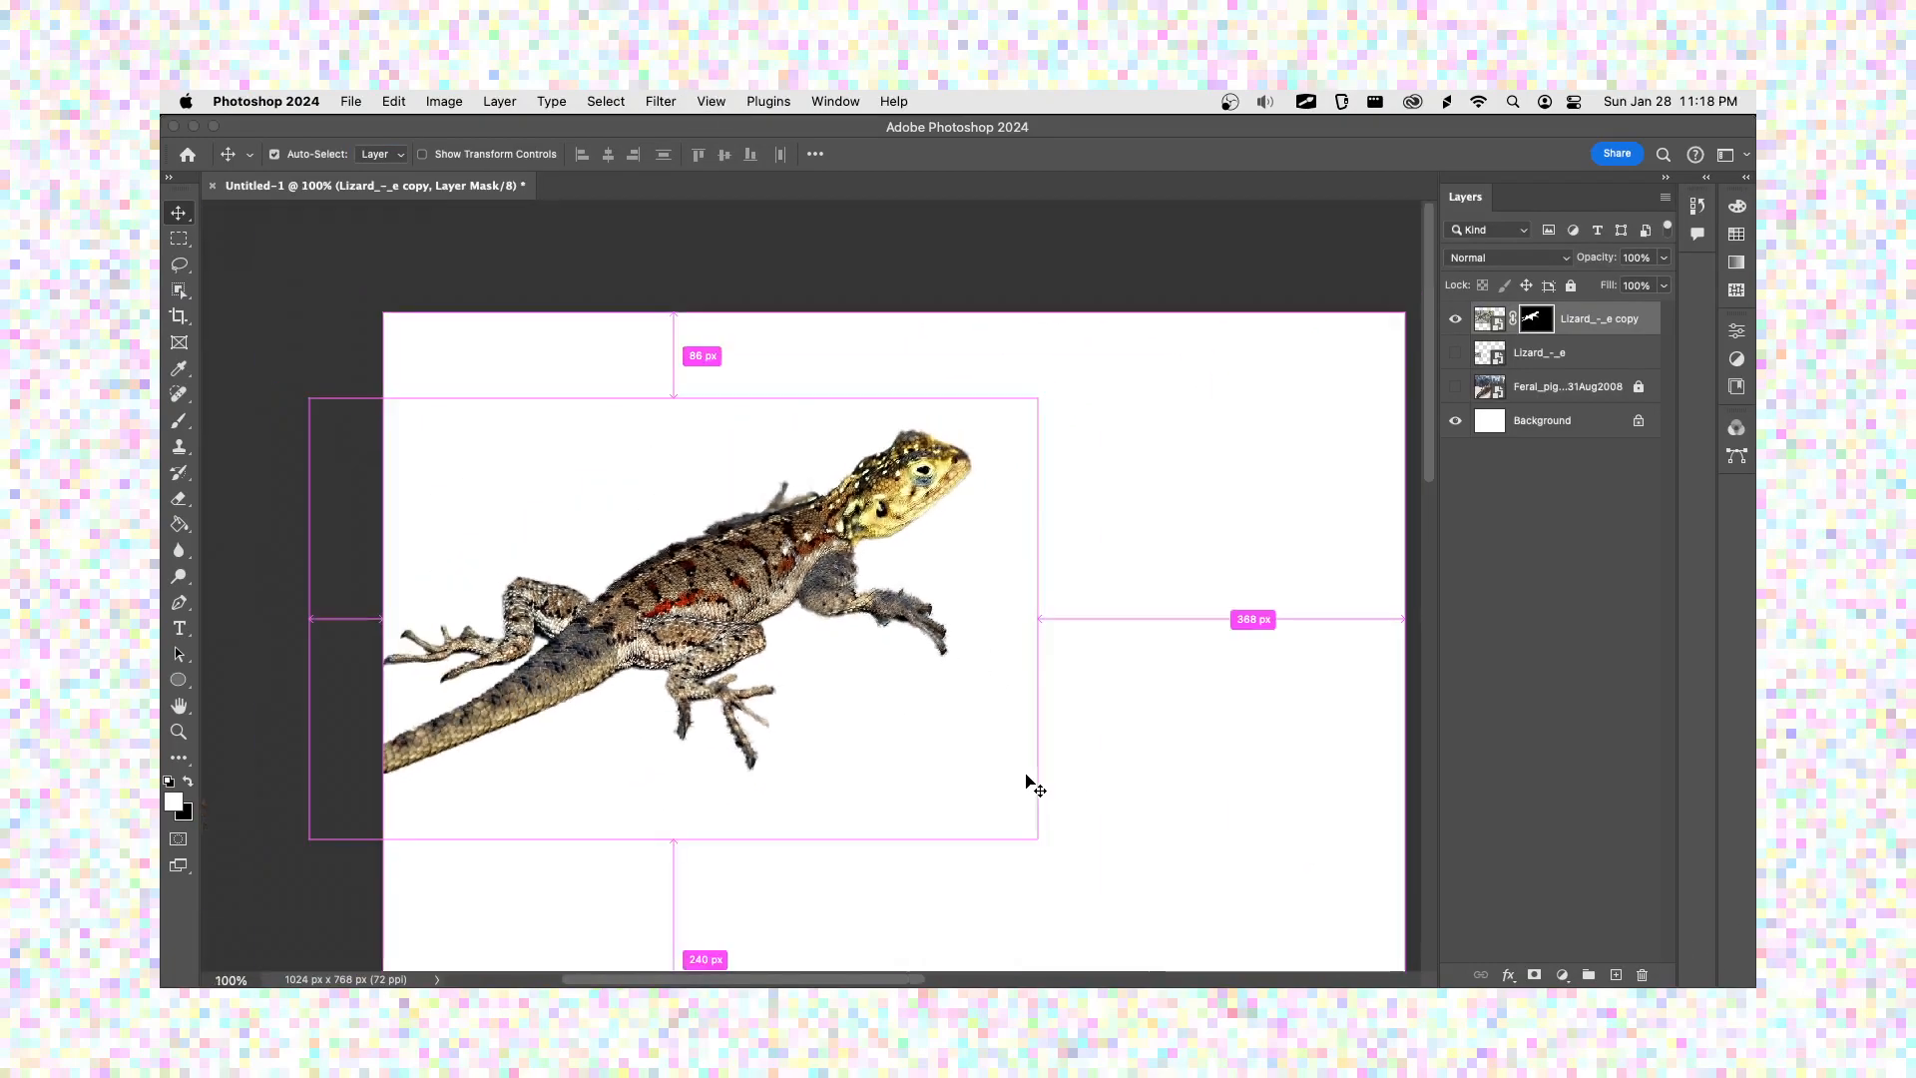
{"action": "left_click", "coordinate": [1456, 354]}
{"action": "left_click", "coordinate": [1456, 354]}
{"action": "left_click", "coordinate": [1455, 386]}
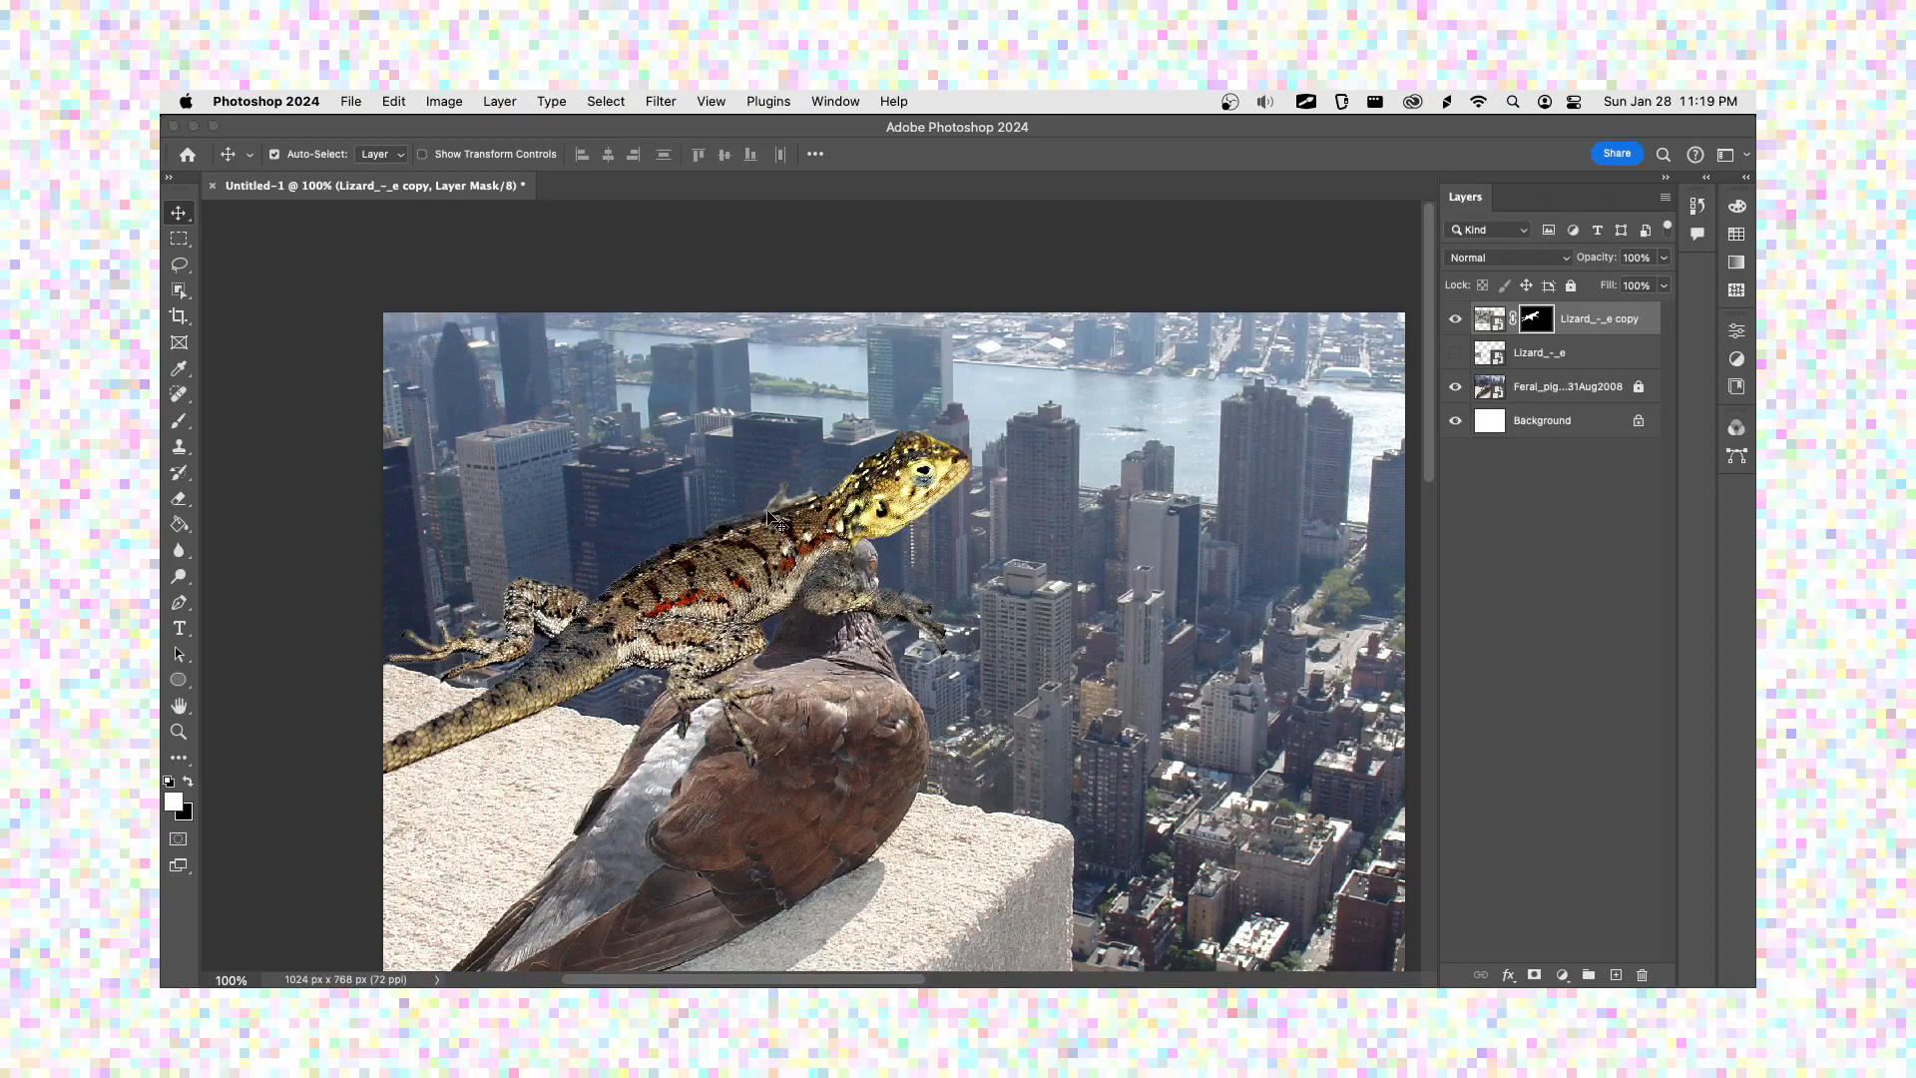
- Move the masked lizard slightly right and down so it sits over the pigeon's head and back
{"action": "left_click_drag", "start_coordinate": [765, 520], "coordinate": [824, 542]}
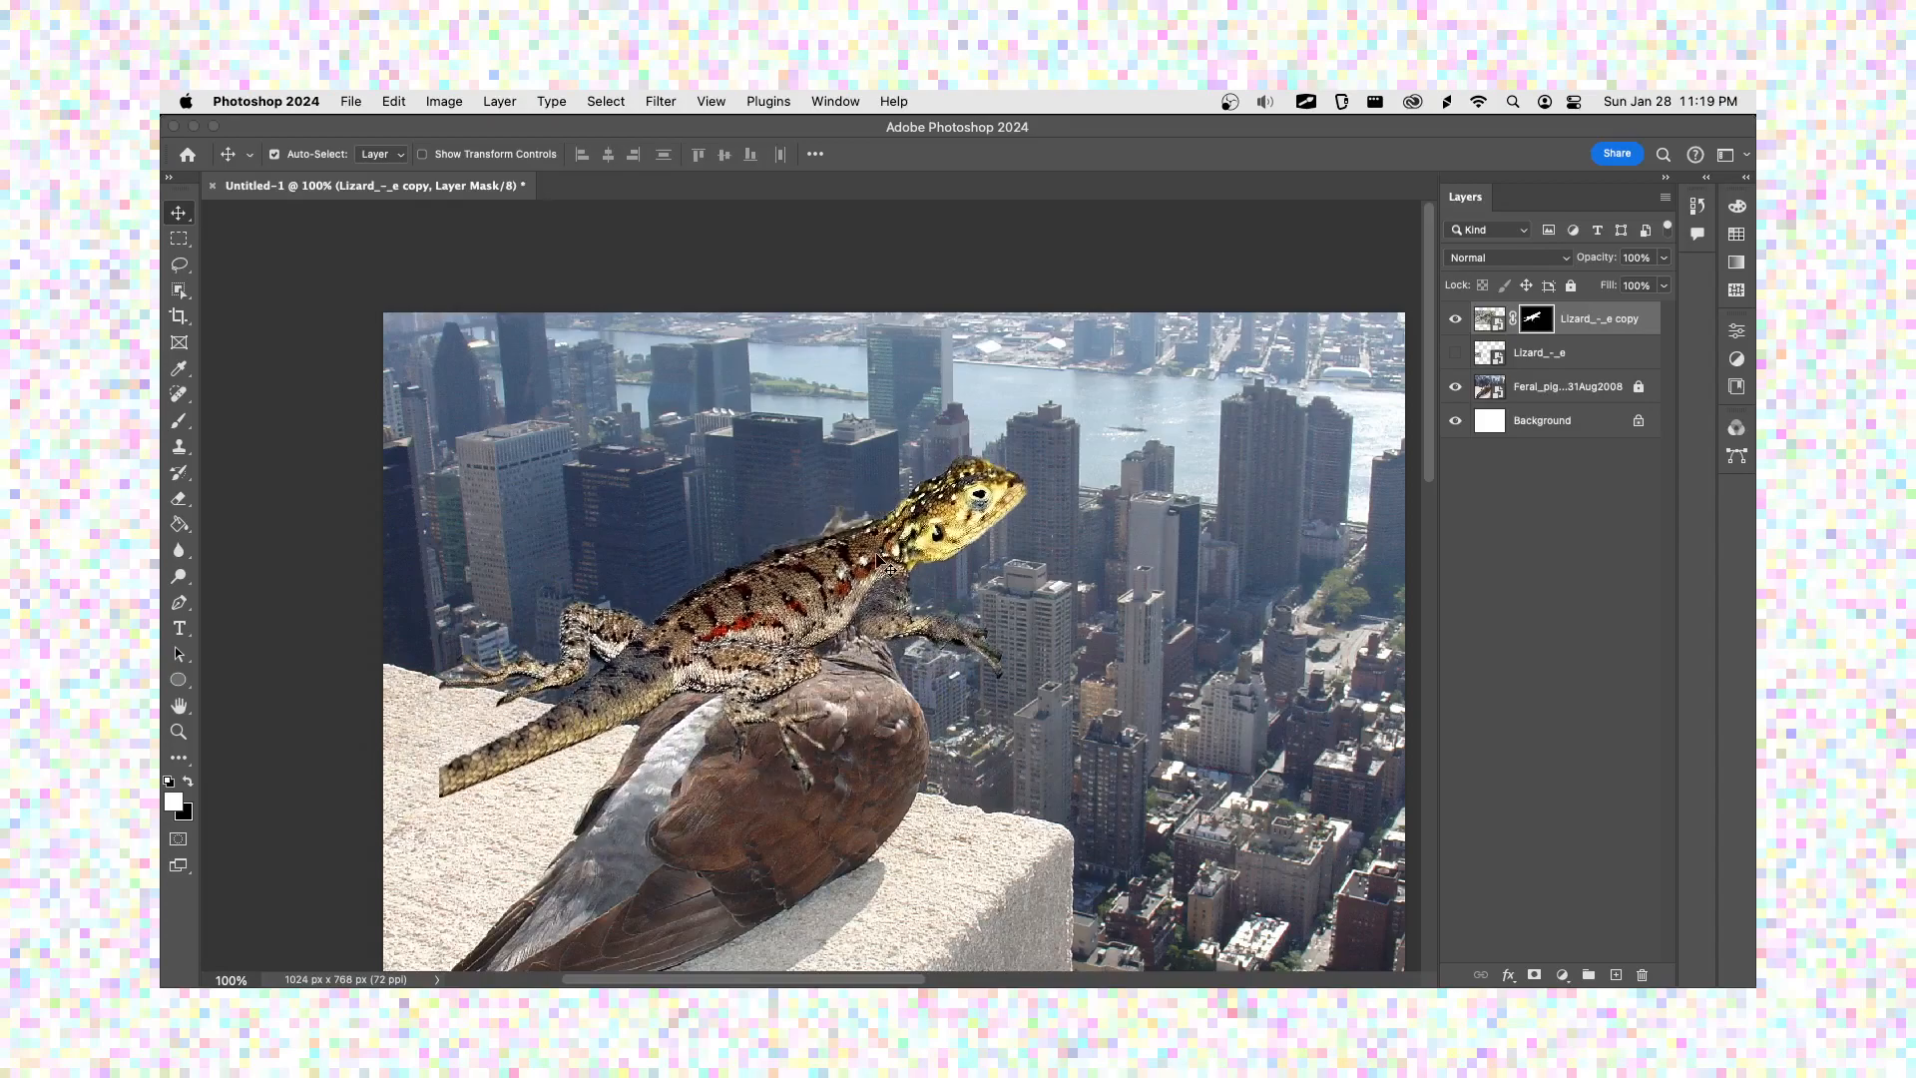
{"action": "key", "text": "super+minus"}
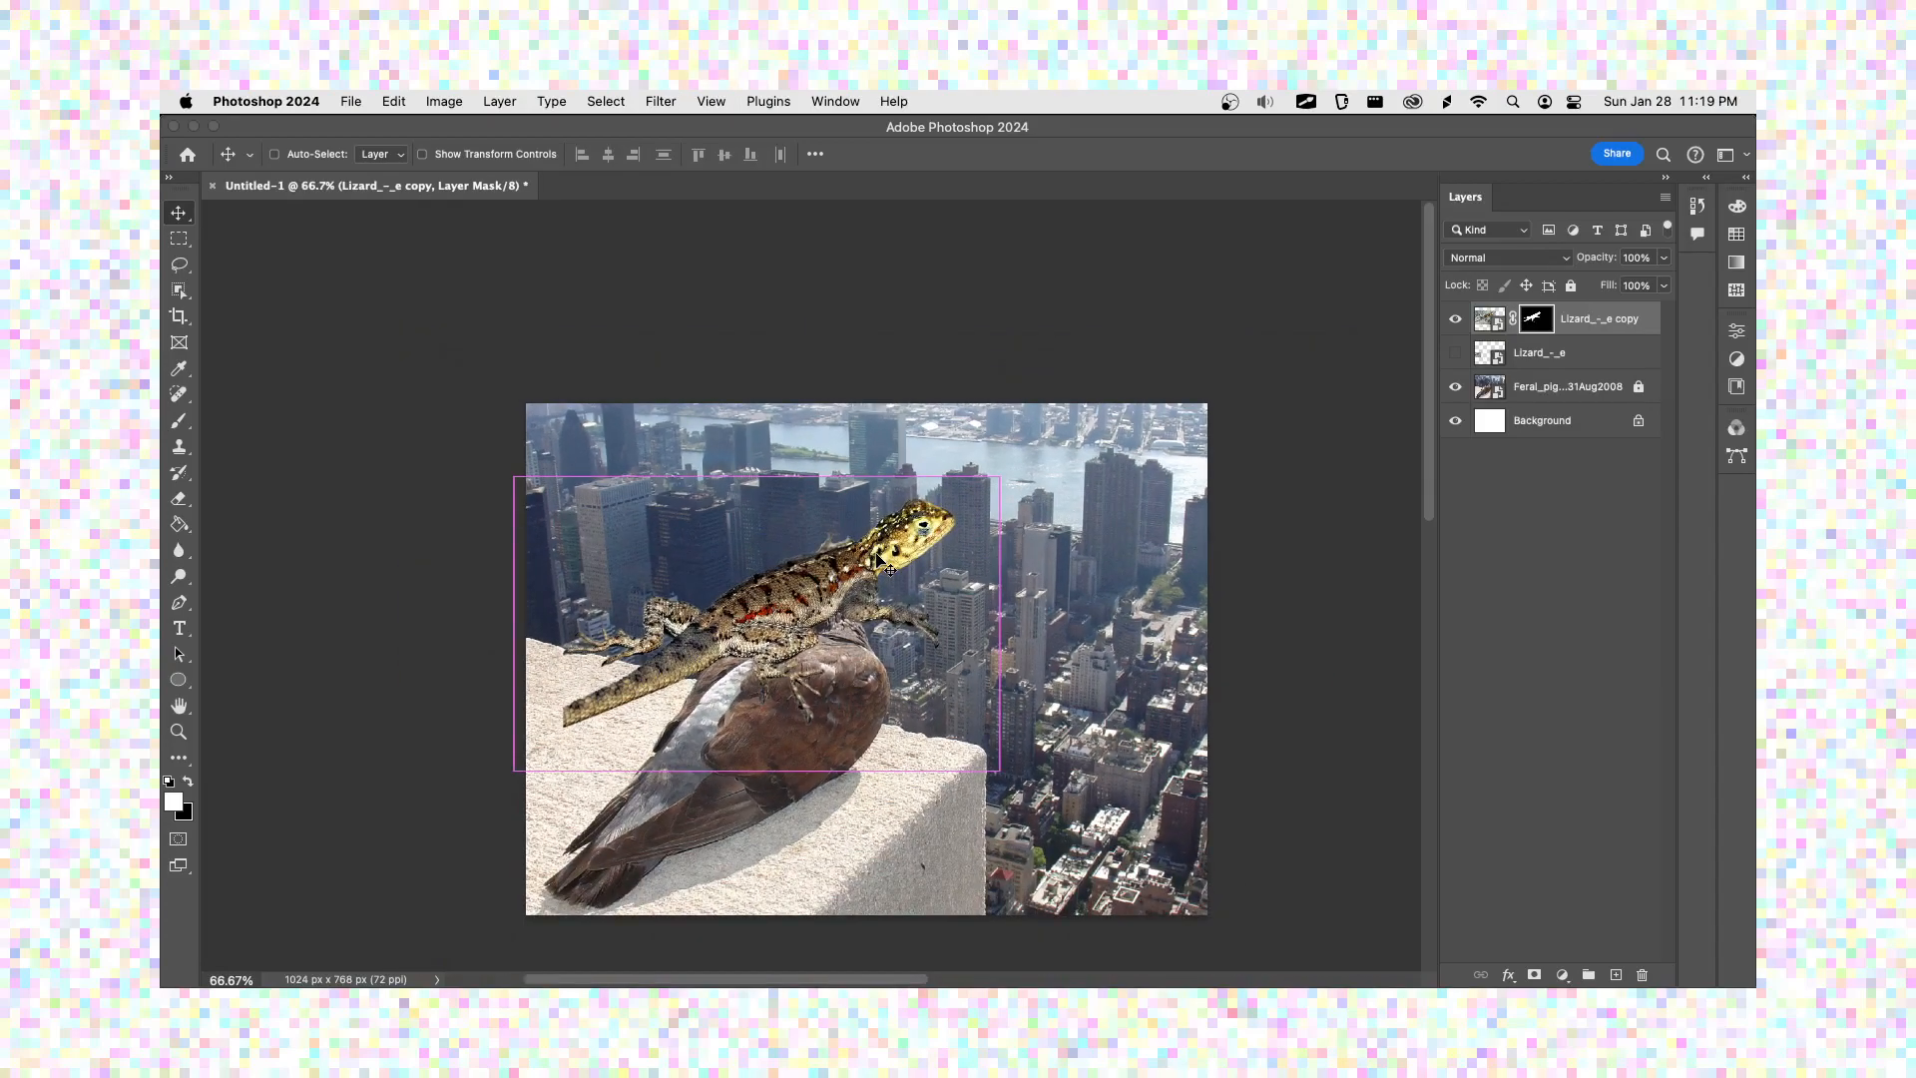
{"action": "key", "text": "super+0"}
{"action": "scroll", "coordinate": [868, 554], "scroll_direction": "left", "scroll_amount": 5}
{"action": "scroll", "coordinate": [868, 554], "scroll_direction": "down", "scroll_amount": 2}
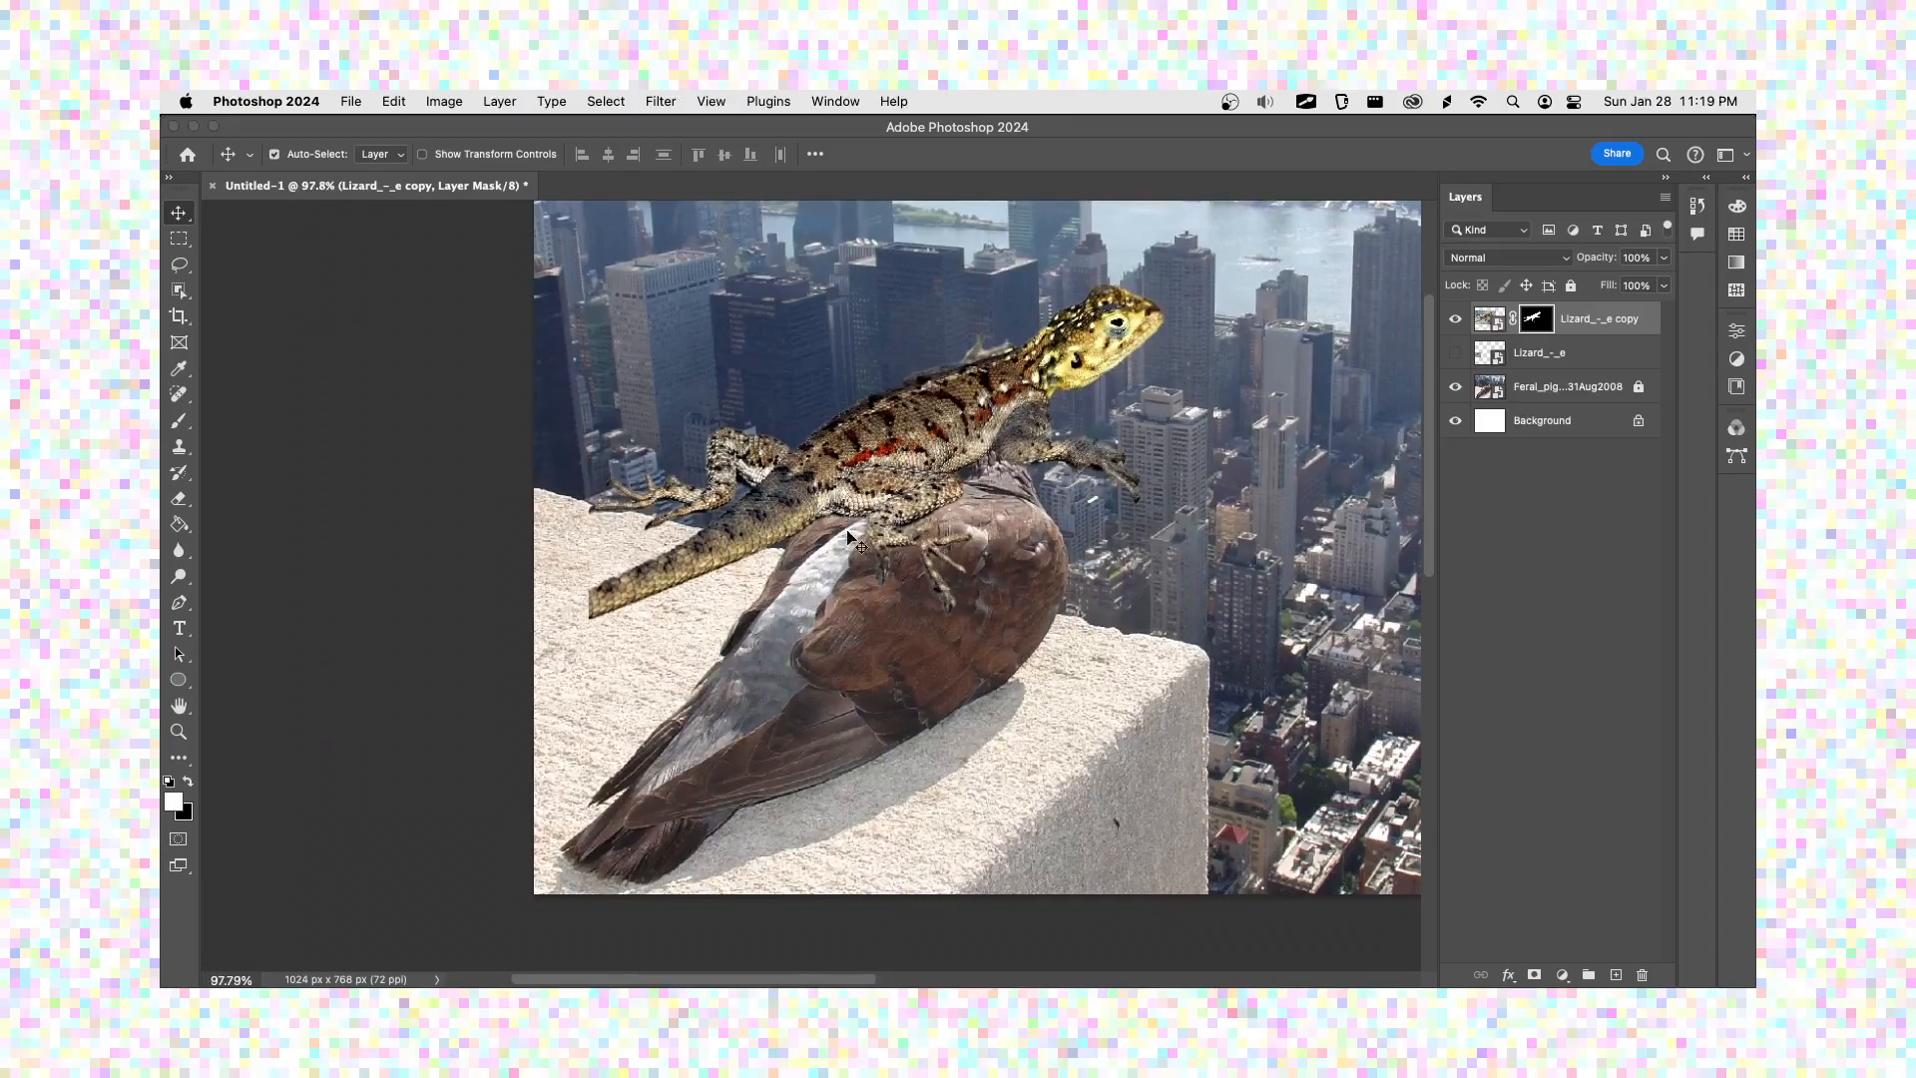
- Scale the masked lizard down to 47.45% and place it on the ledge beside the pigeon, with its tail past the canvas edge
{"action": "key", "text": "super+t"}
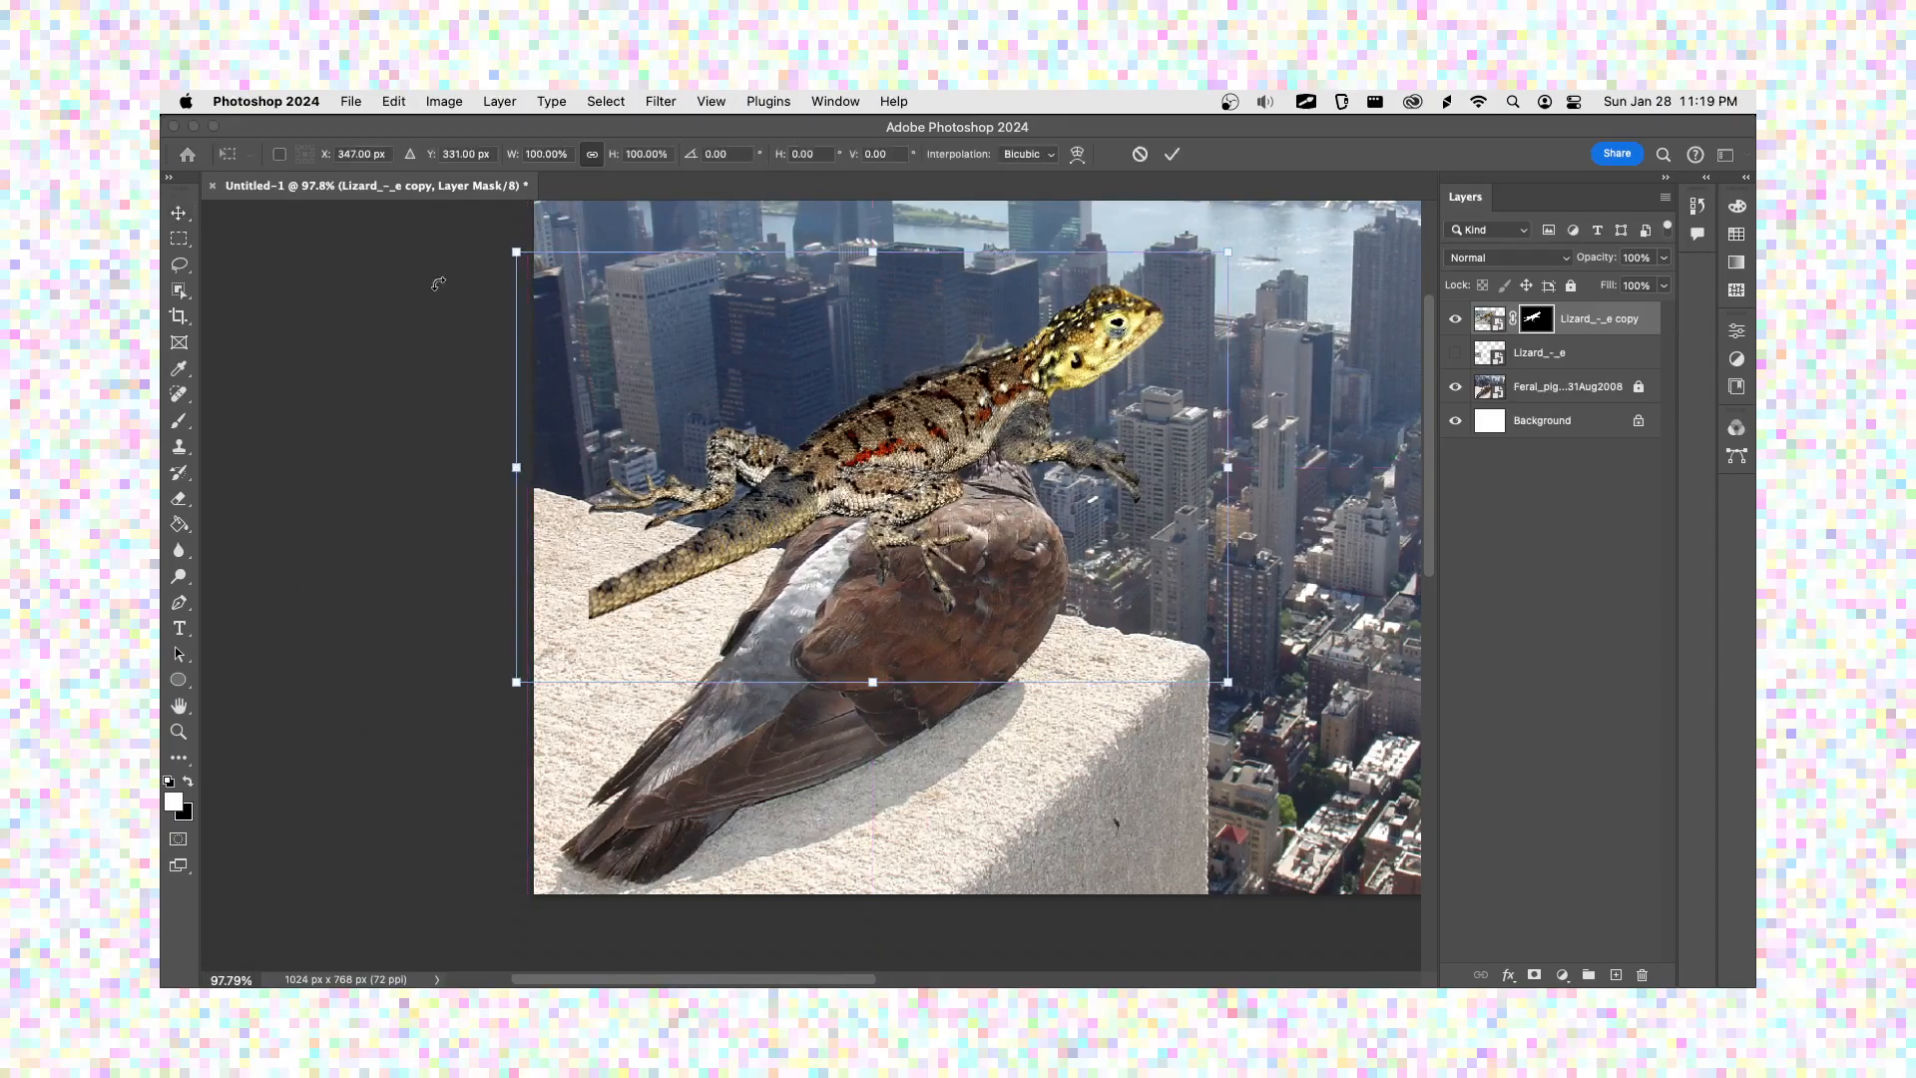
{"action": "left_click", "coordinate": [395, 101]}
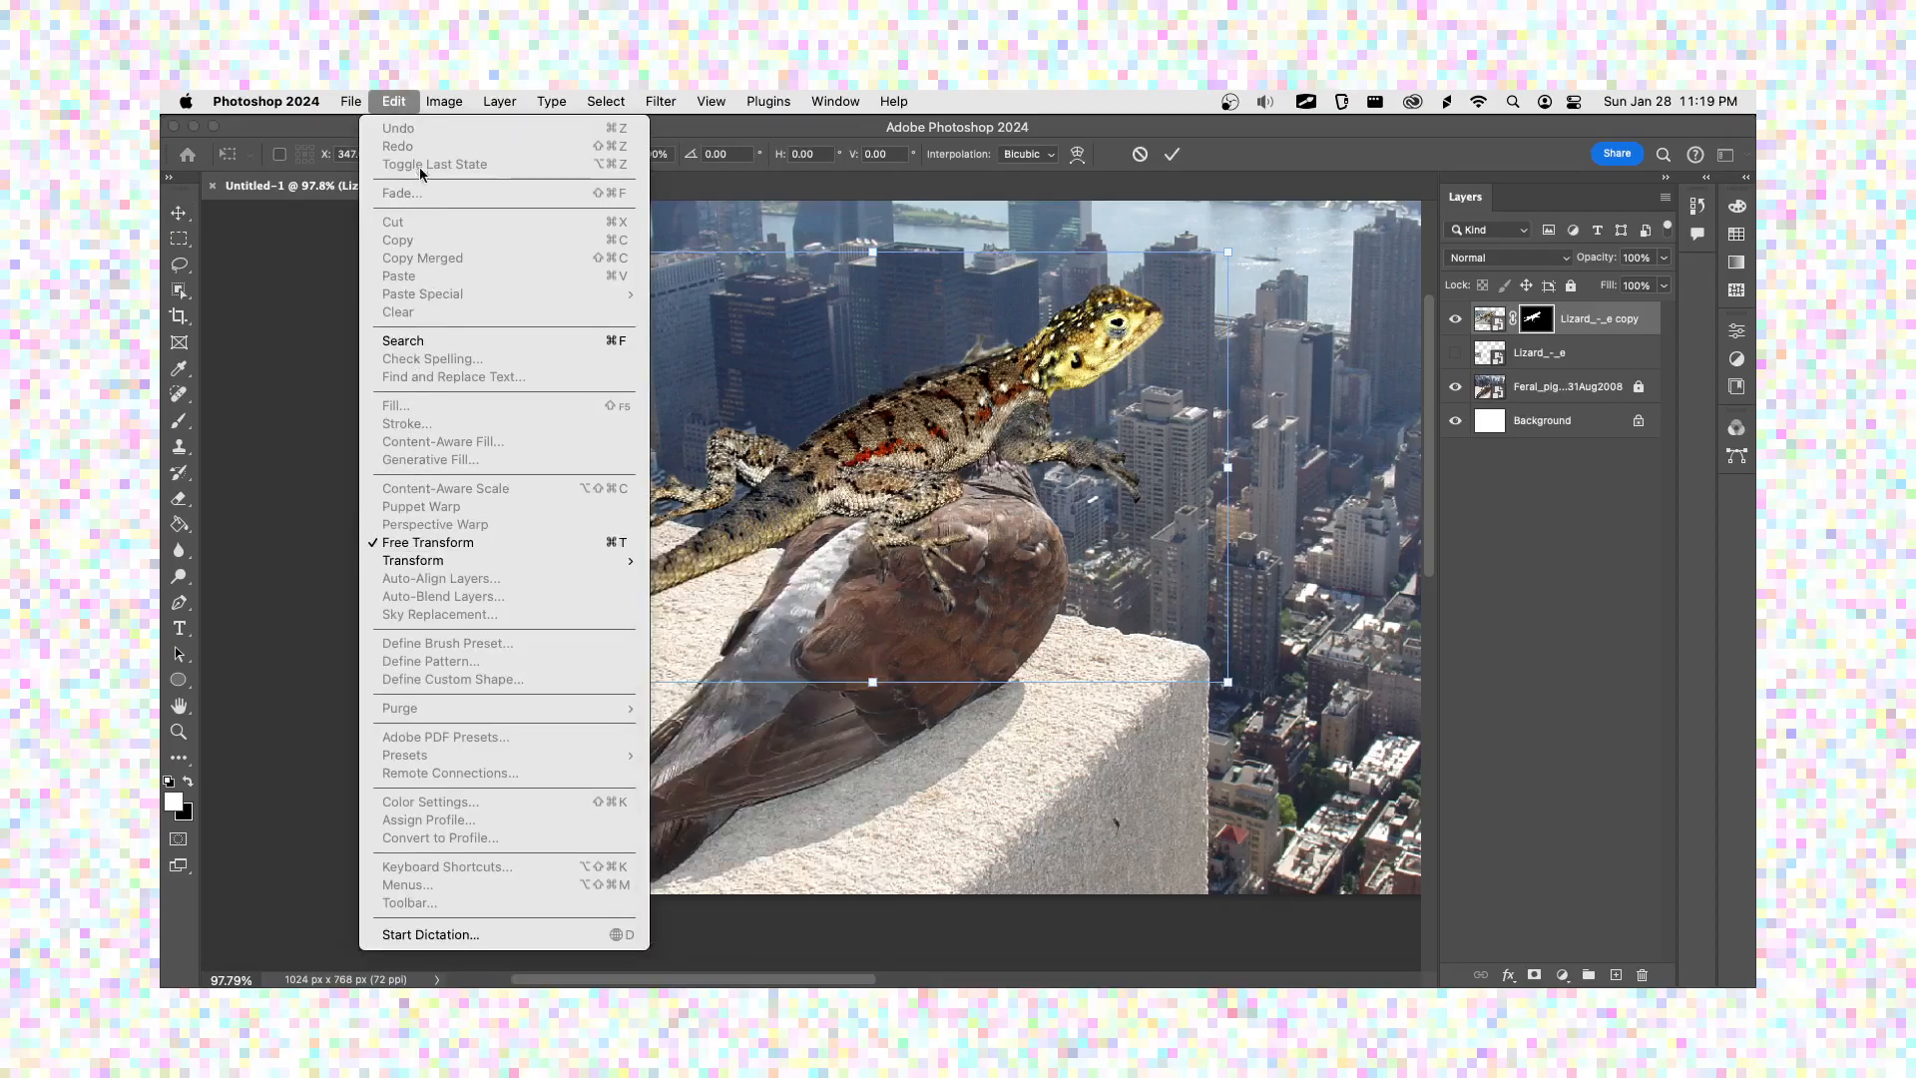
{"action": "left_click", "coordinate": [409, 99]}
{"action": "left_click_drag", "start_coordinate": [1234, 249], "coordinate": [924, 439]}
{"action": "left_click_drag", "start_coordinate": [769, 532], "coordinate": [641, 506]}
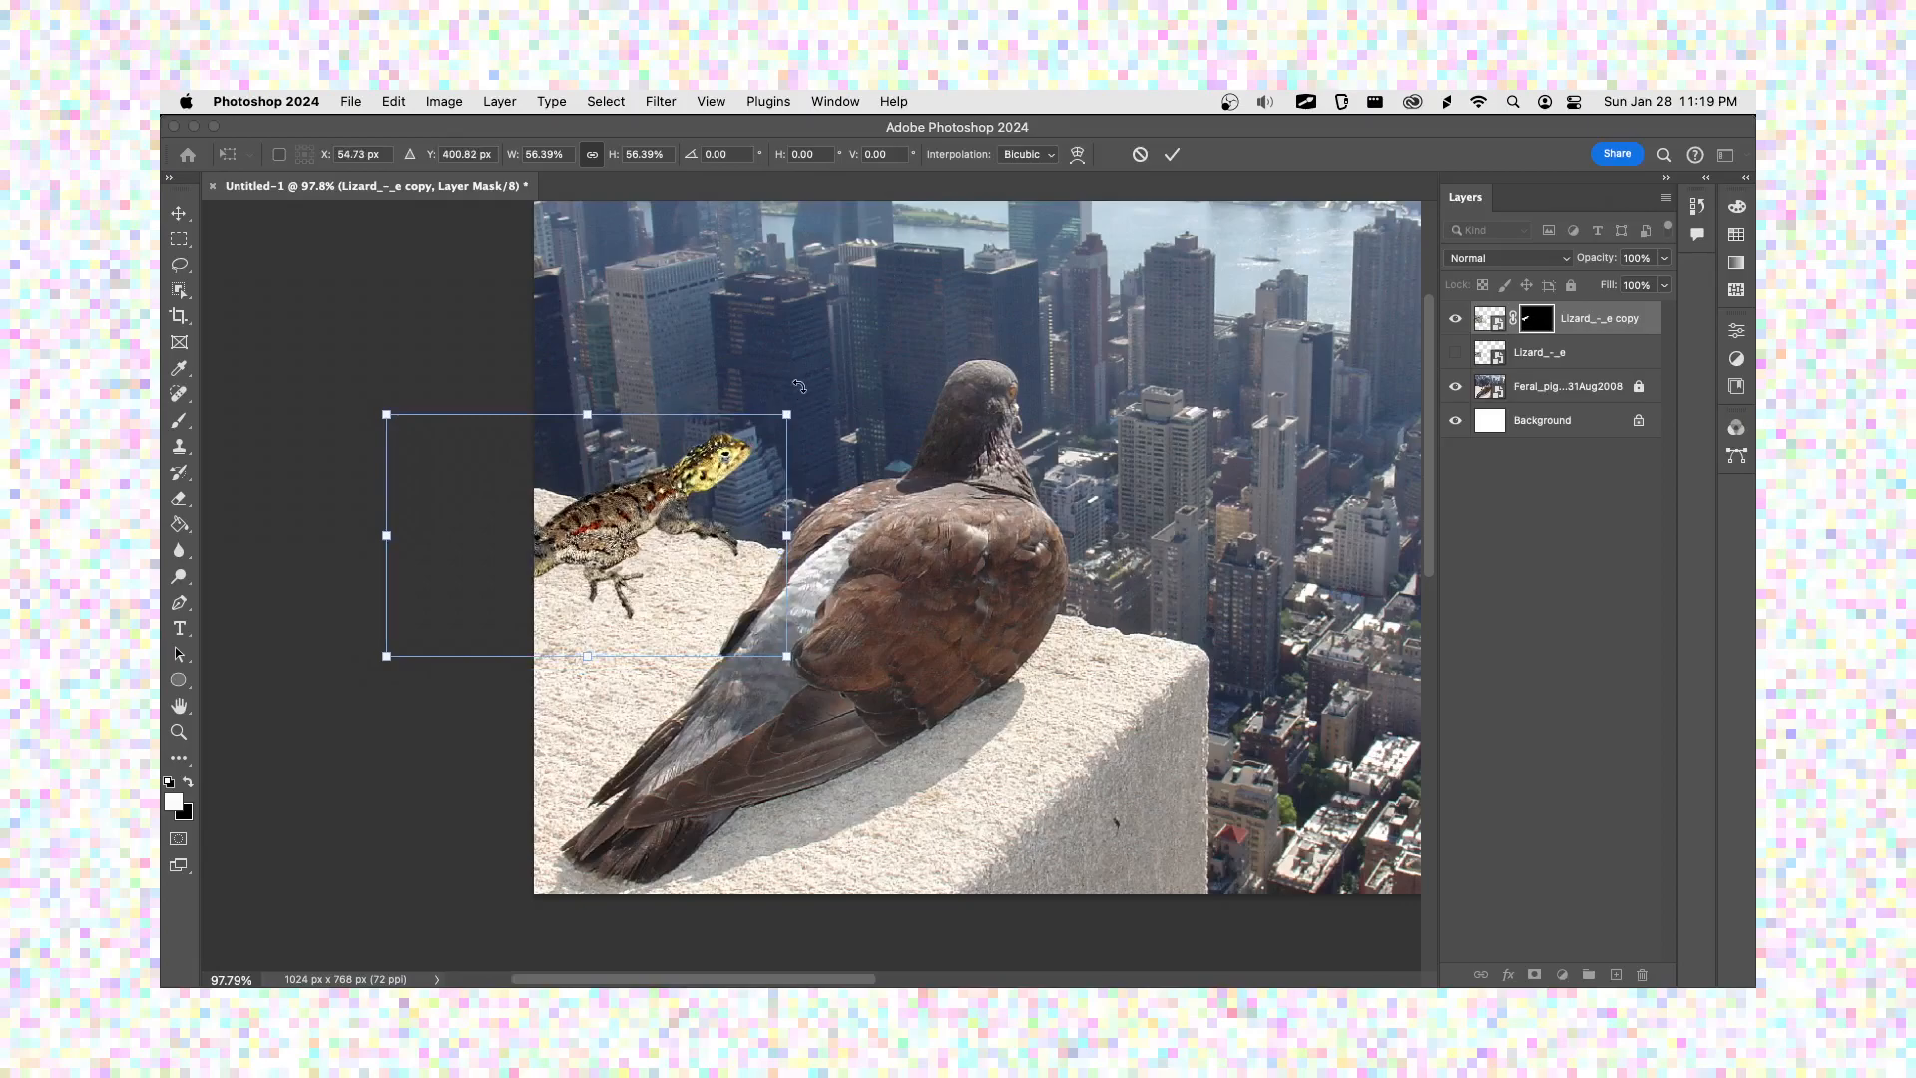
{"action": "left_click_drag", "start_coordinate": [787, 415], "coordinate": [714, 463]}
{"action": "left_click_drag", "start_coordinate": [585, 557], "coordinate": [646, 569]}
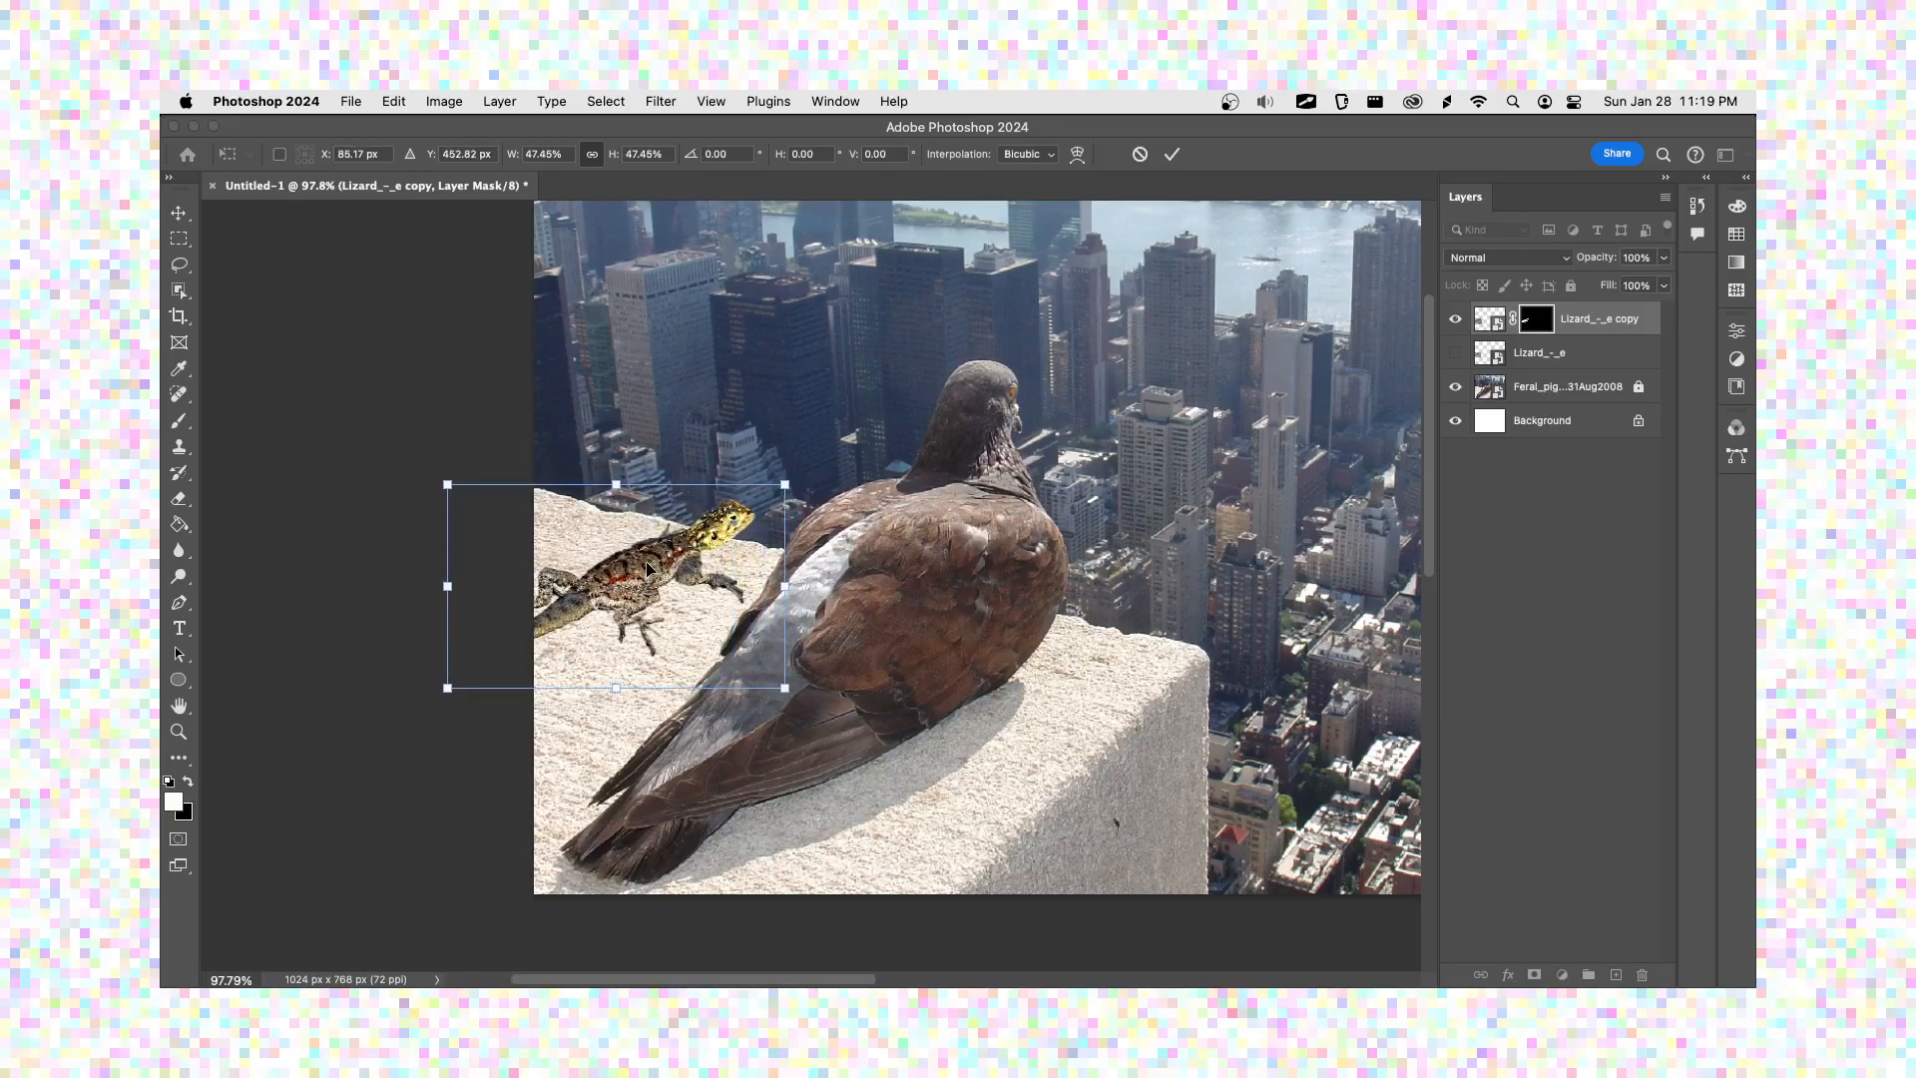
{"action": "key", "text": "Return"}
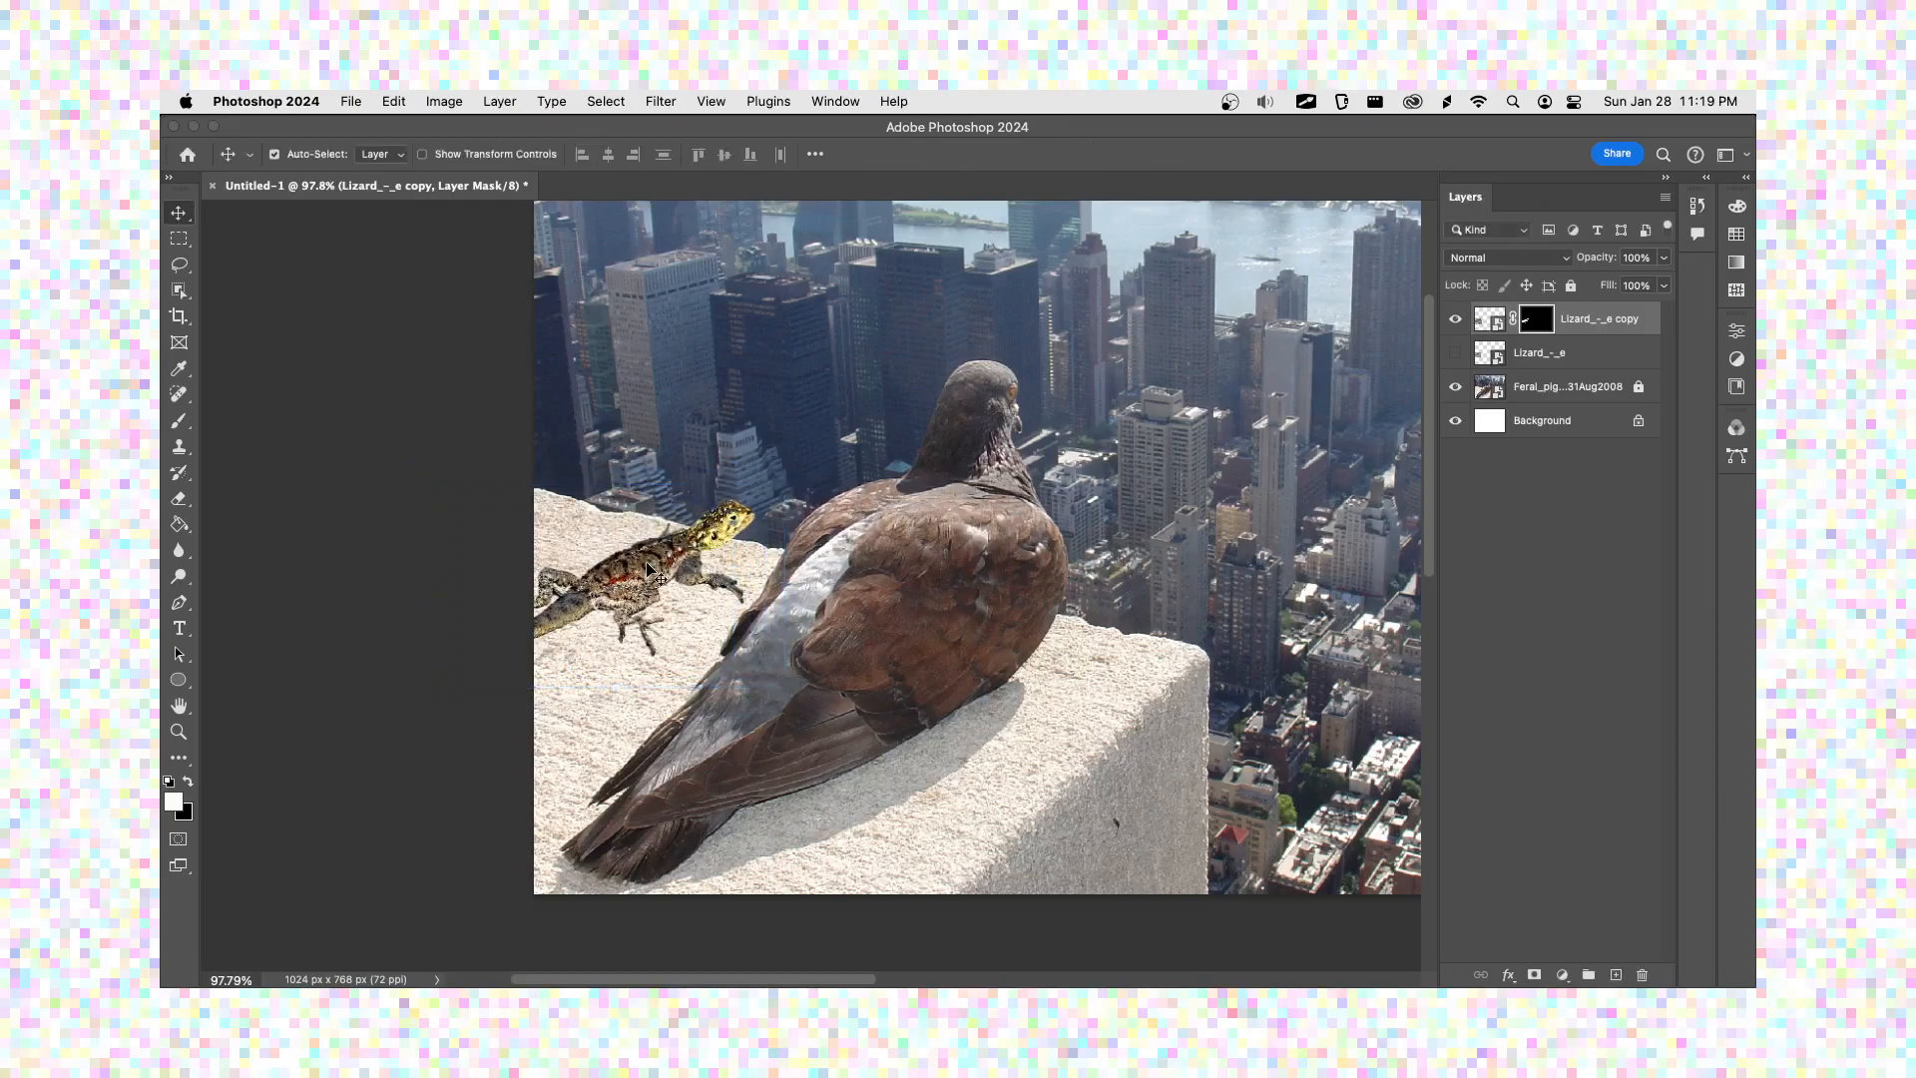
{"action": "key", "text": "super+0"}
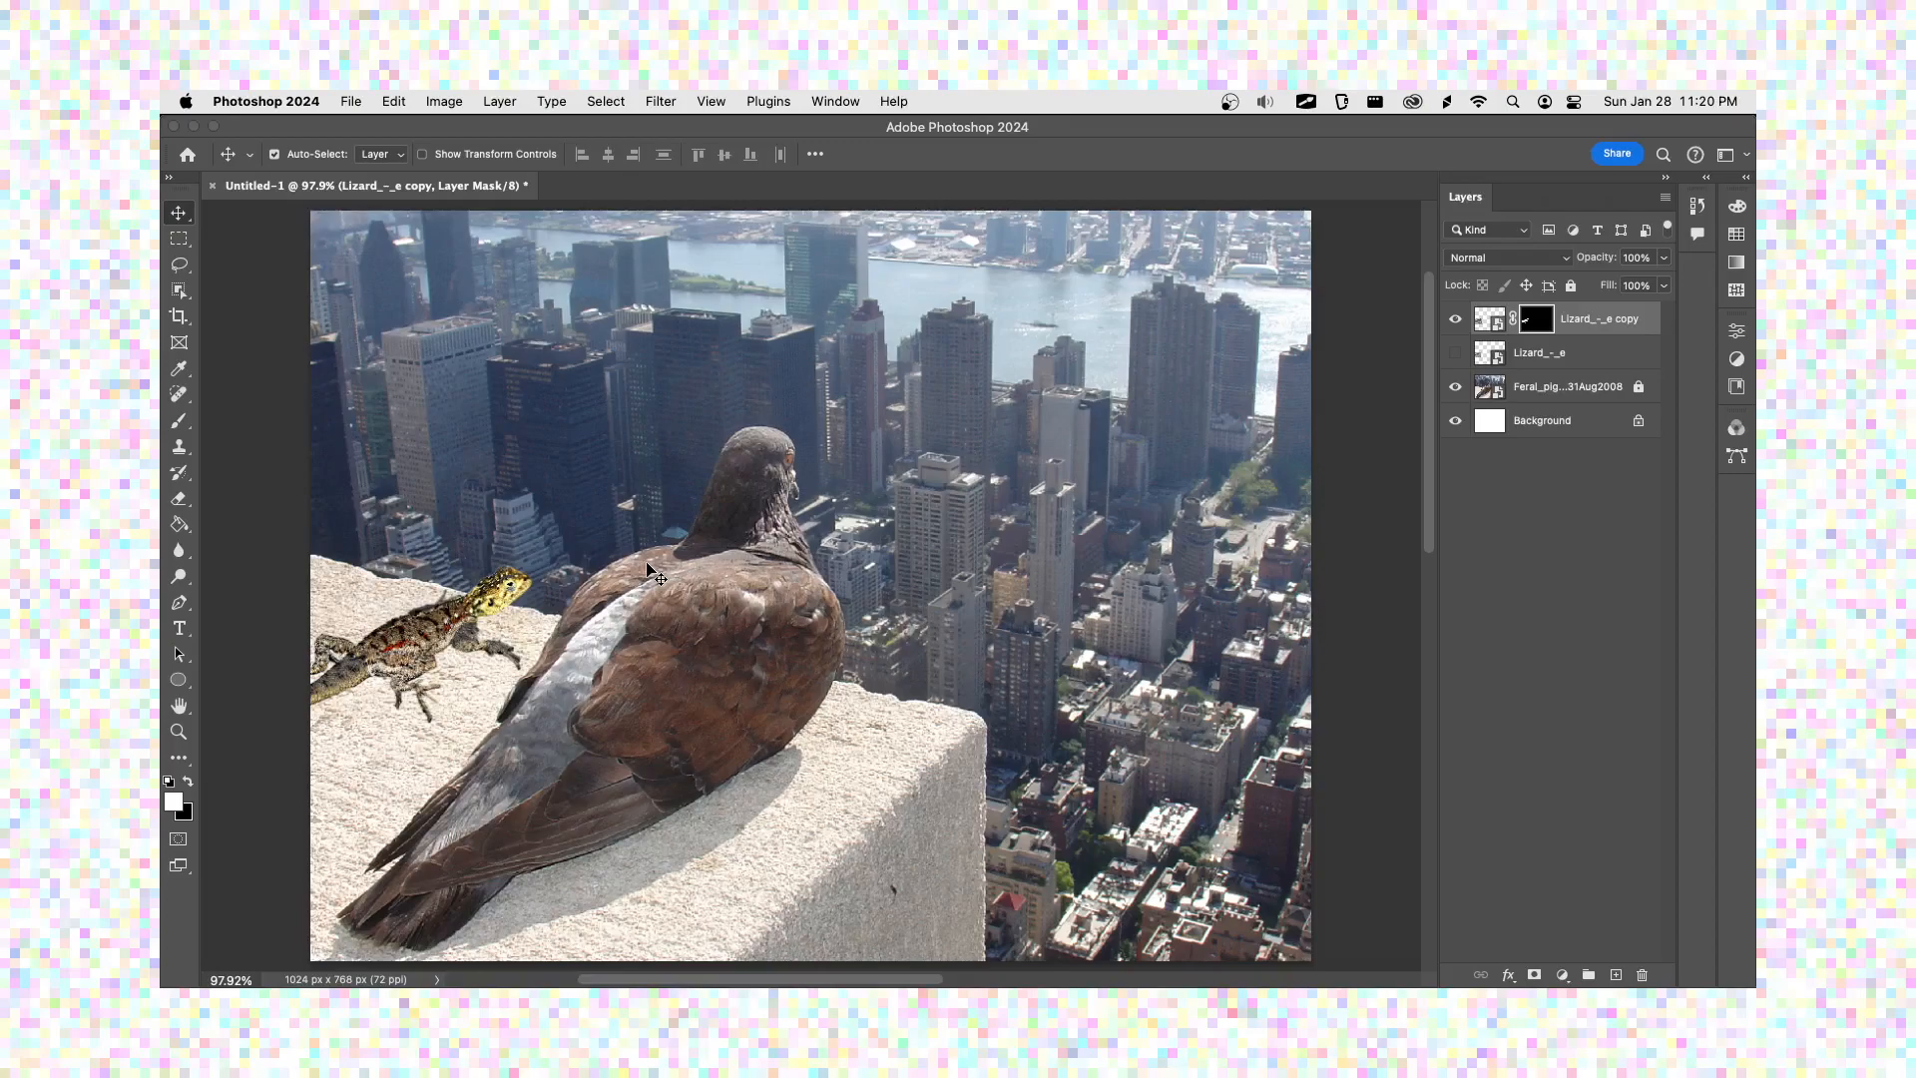
- Switch to Chrome and review the Self Portraits assignment on the Digital Imaging course page
{"action": "key", "text": "super+Tab"}
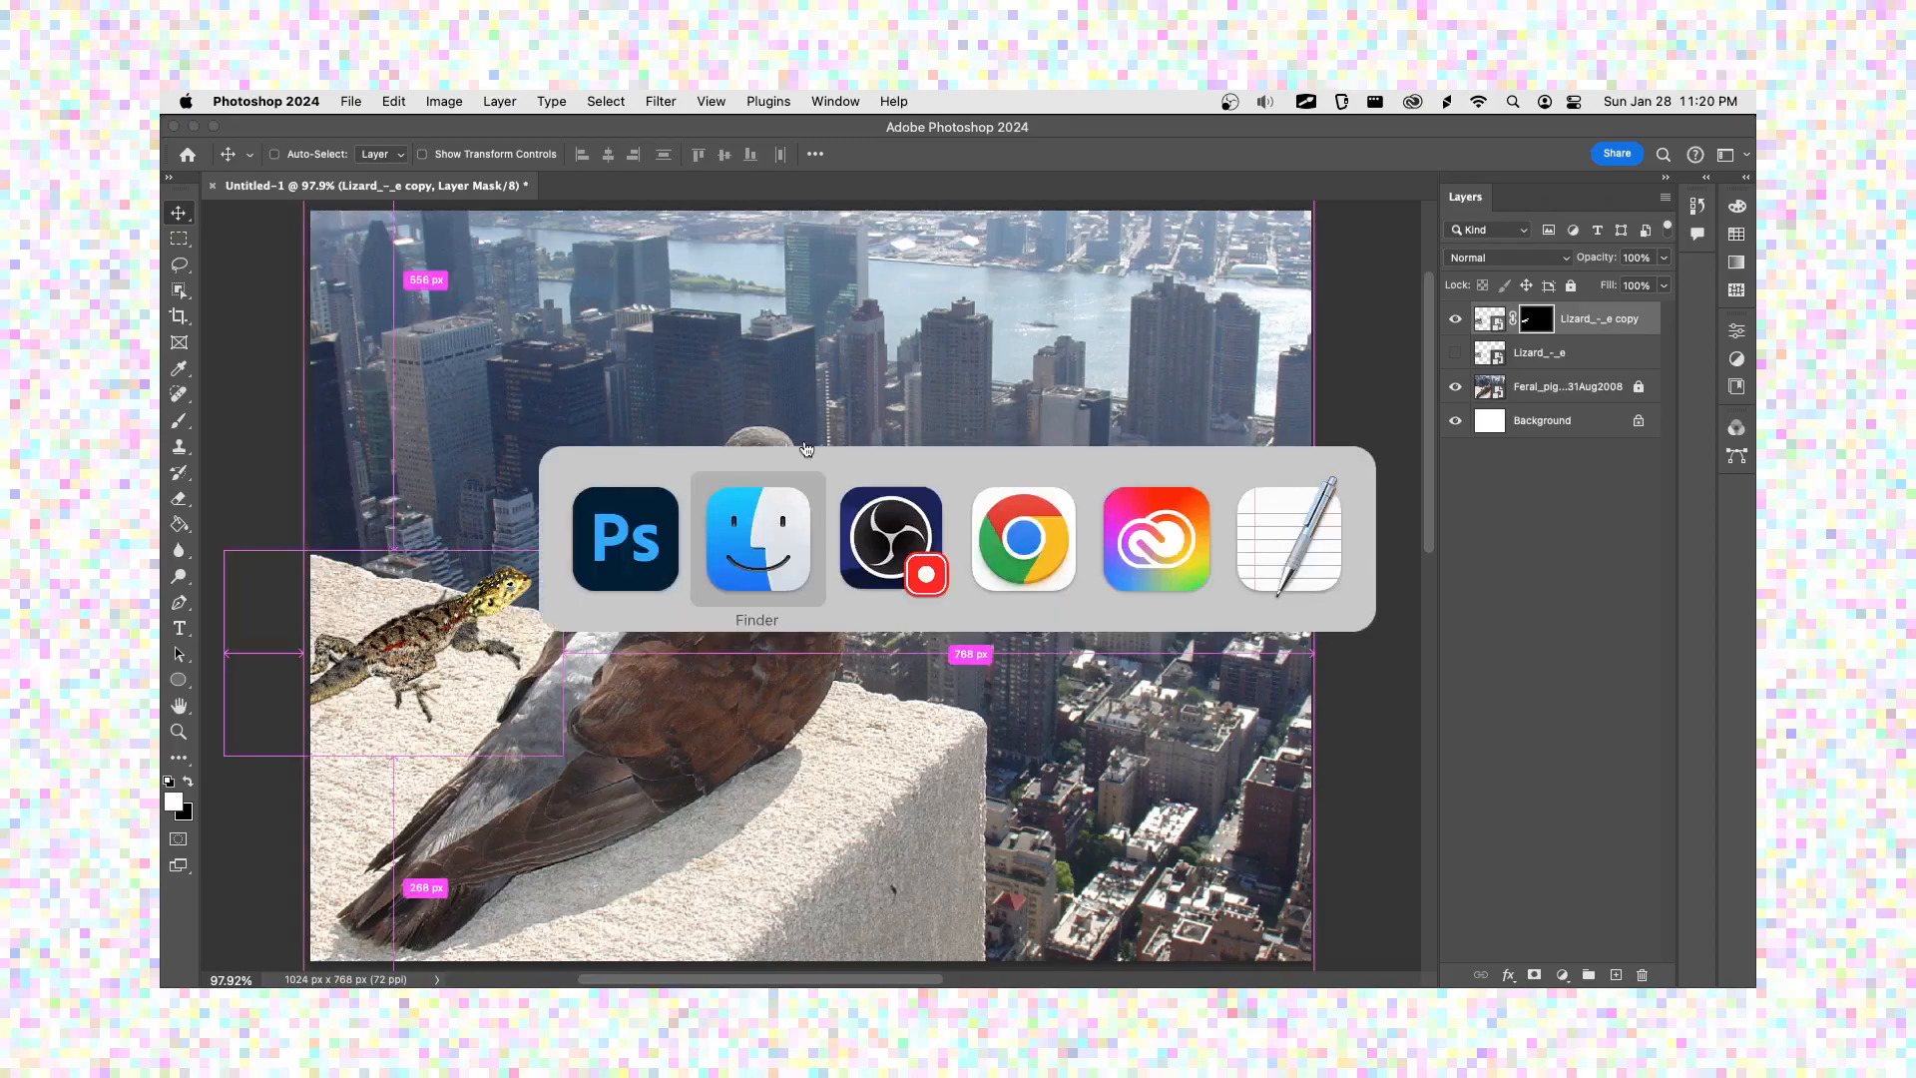
{"action": "left_click", "coordinate": [968, 546]}
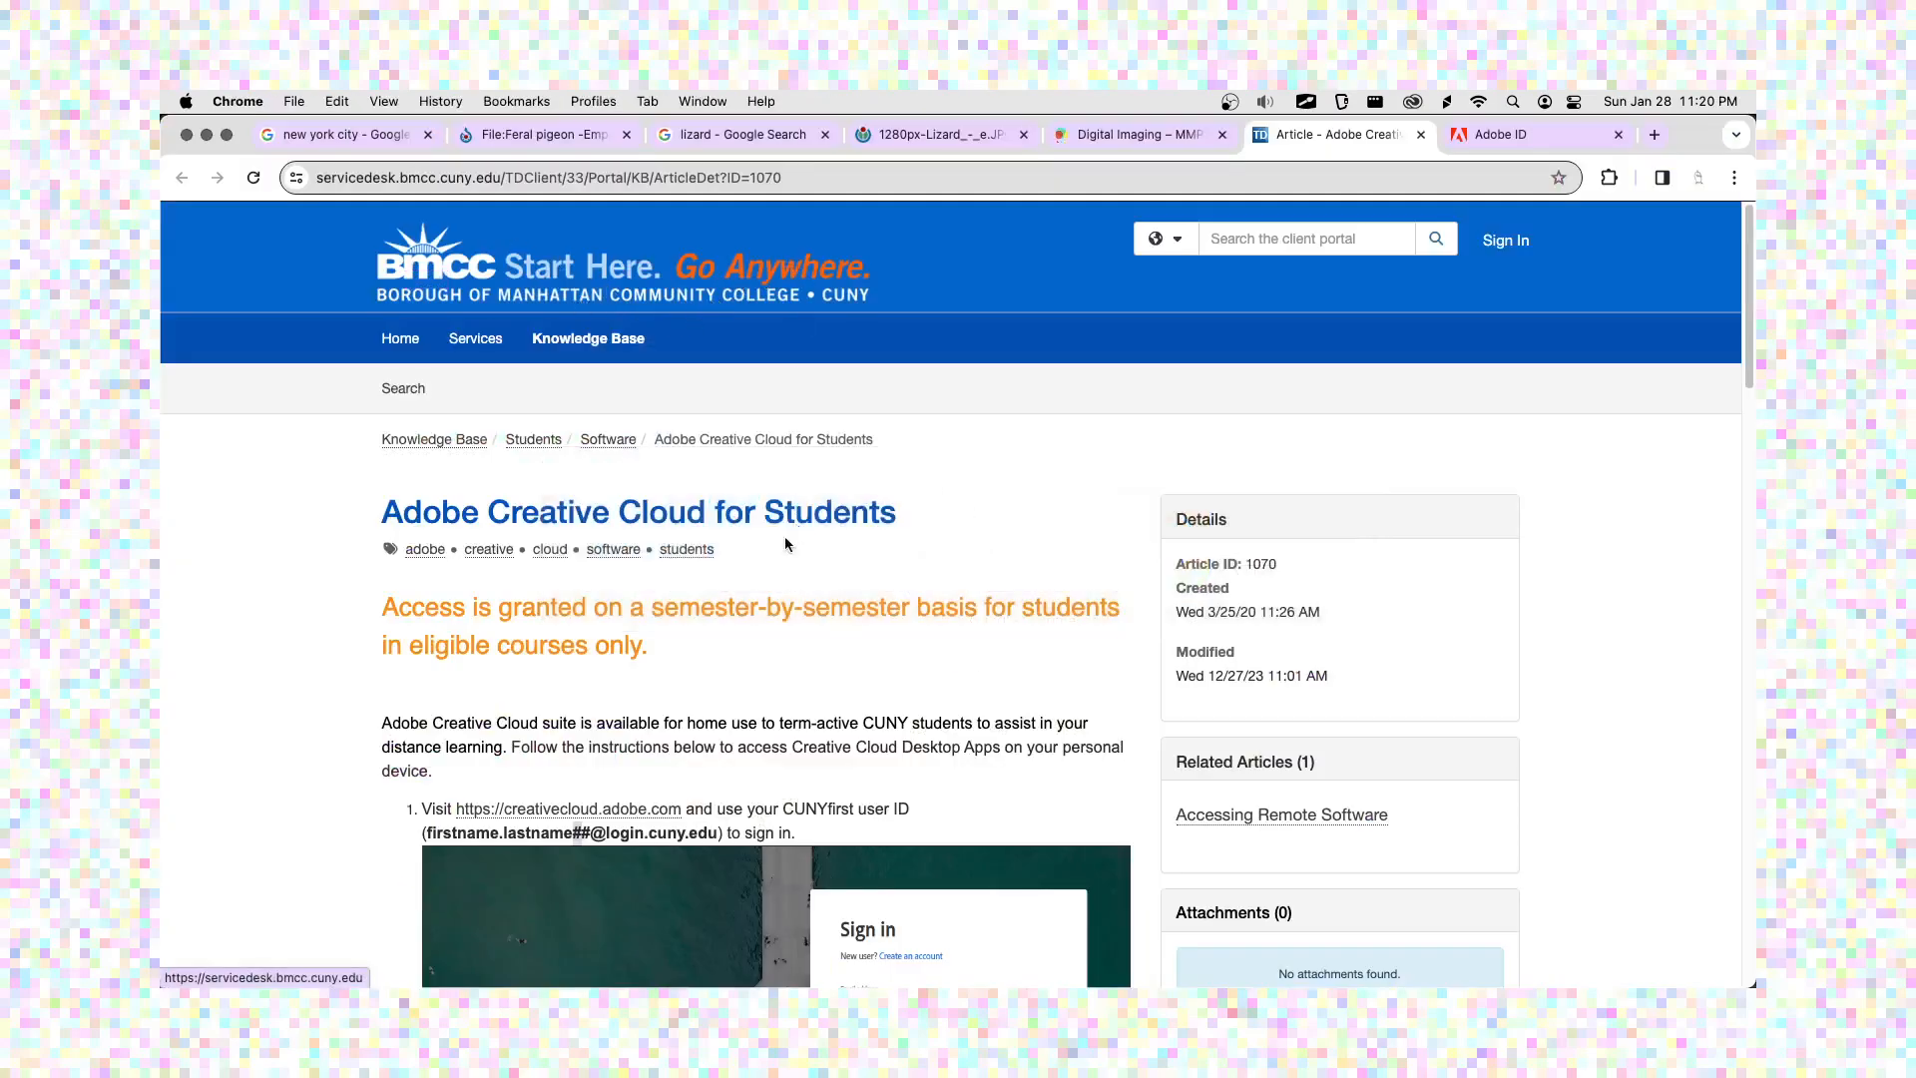
{"action": "left_click", "coordinate": [1061, 144]}
{"action": "scroll", "coordinate": [889, 452], "scroll_direction": "down", "scroll_amount": 10}
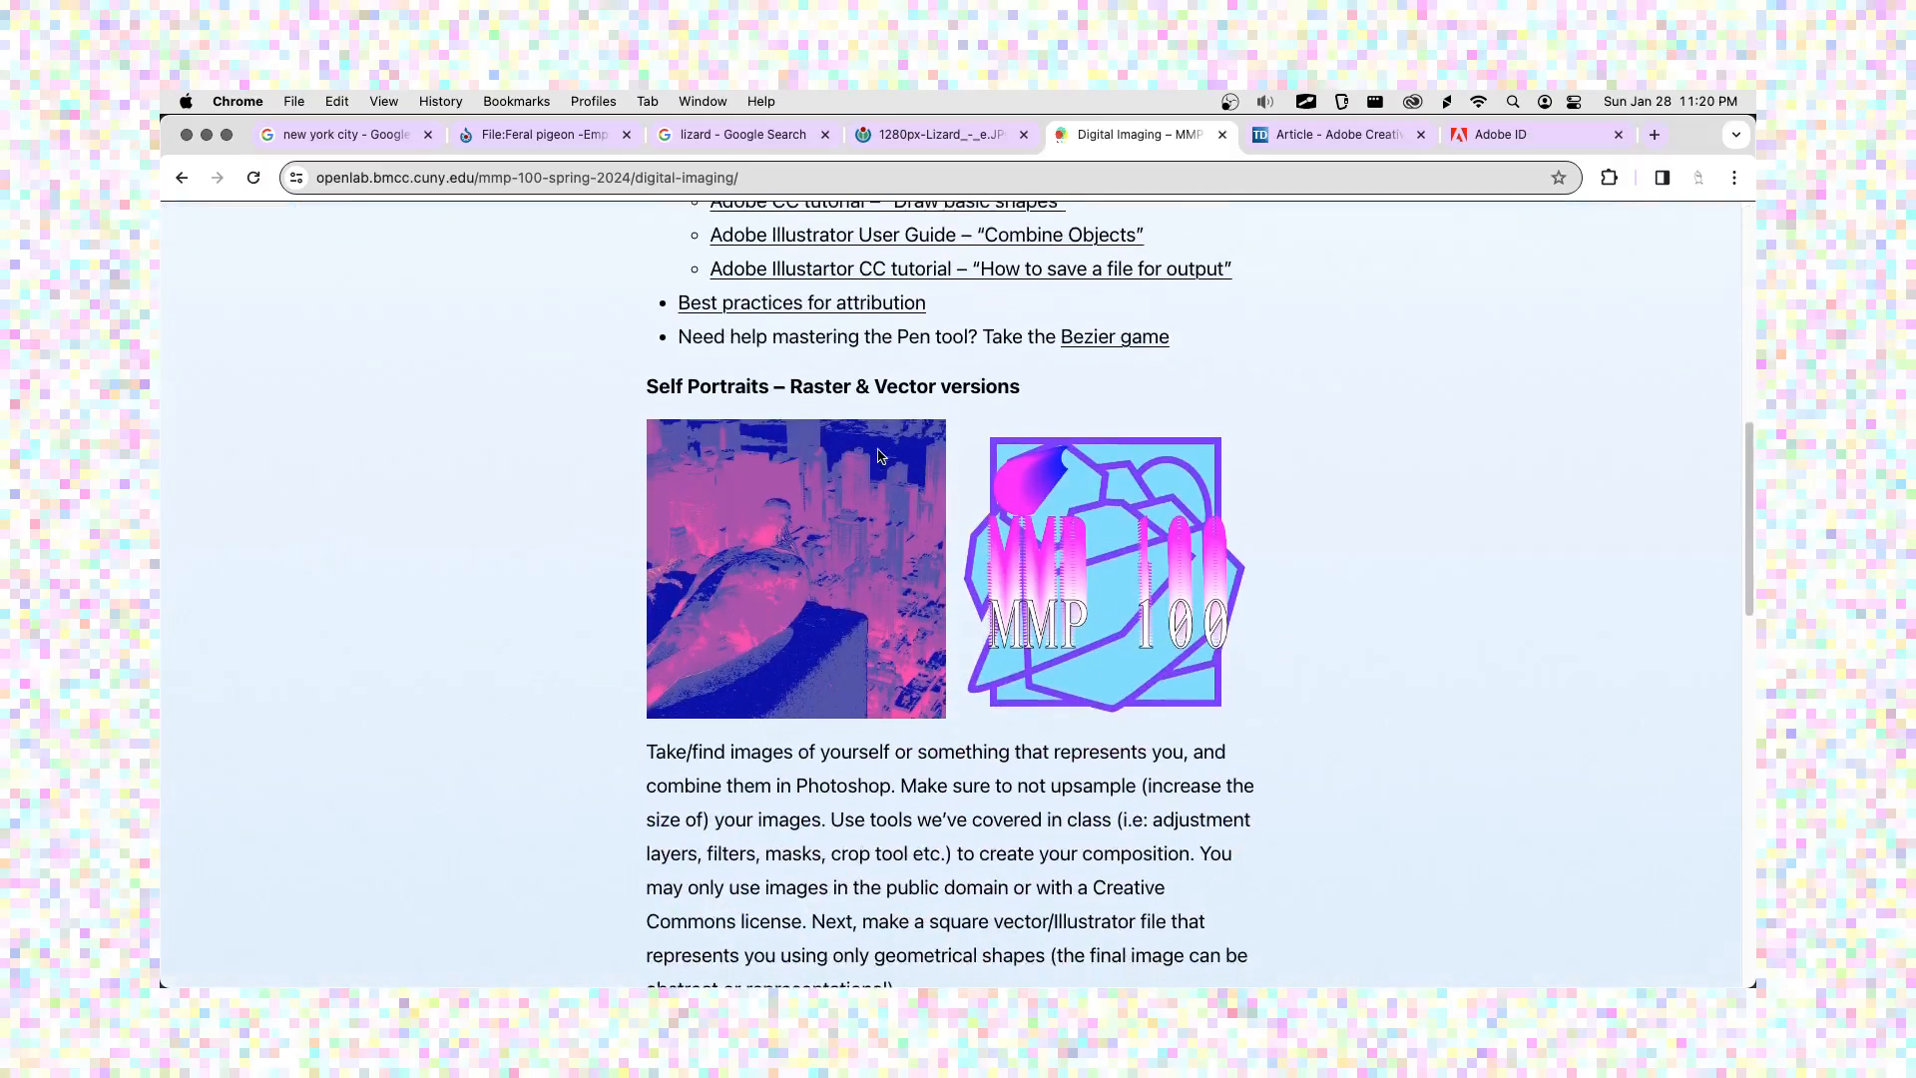
{"action": "scroll", "coordinate": [583, 495], "scroll_direction": "down", "scroll_amount": 3}
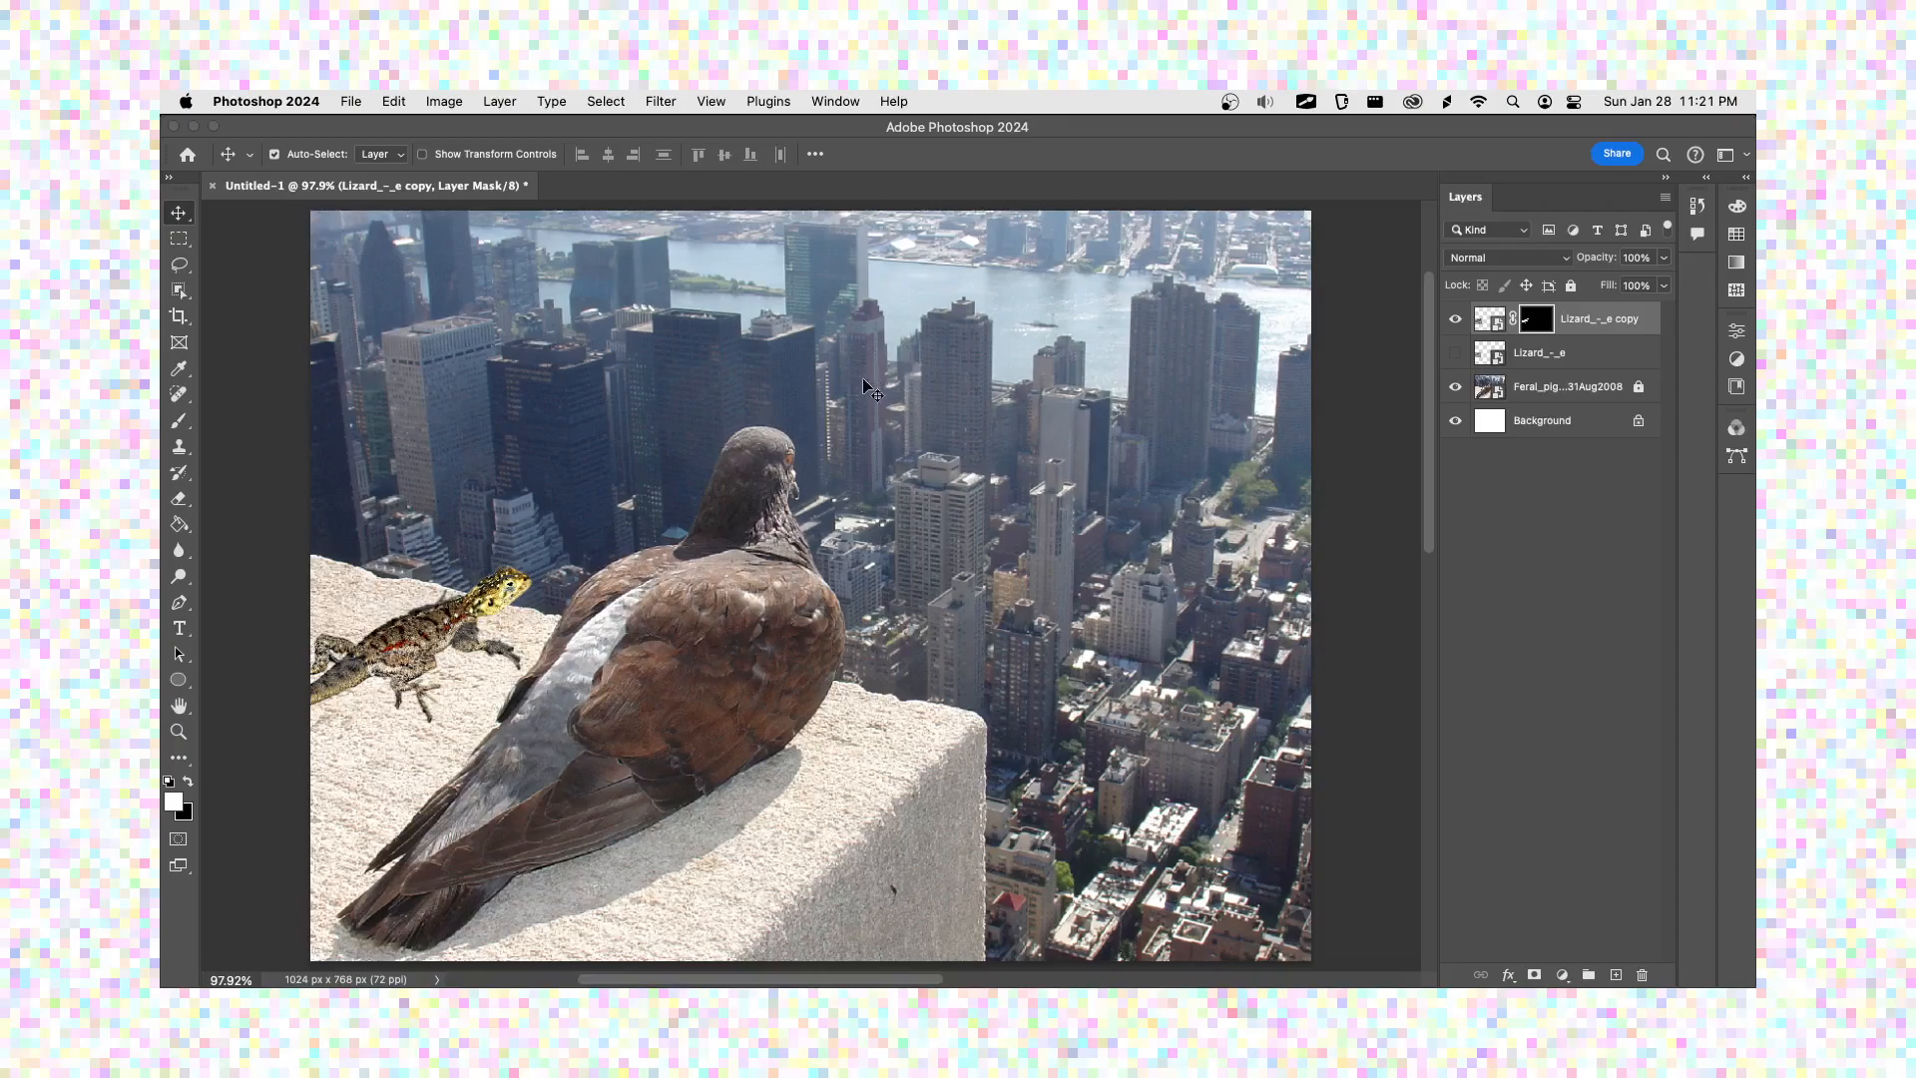
- Back in Photoshop, save the composite as Self Portrait in Photoshop format in Documents > MMP 100 > Self Portrait, with Maximize Compatibility on
{"action": "key", "text": "super"}
{"action": "key", "text": "super+shift+s"}
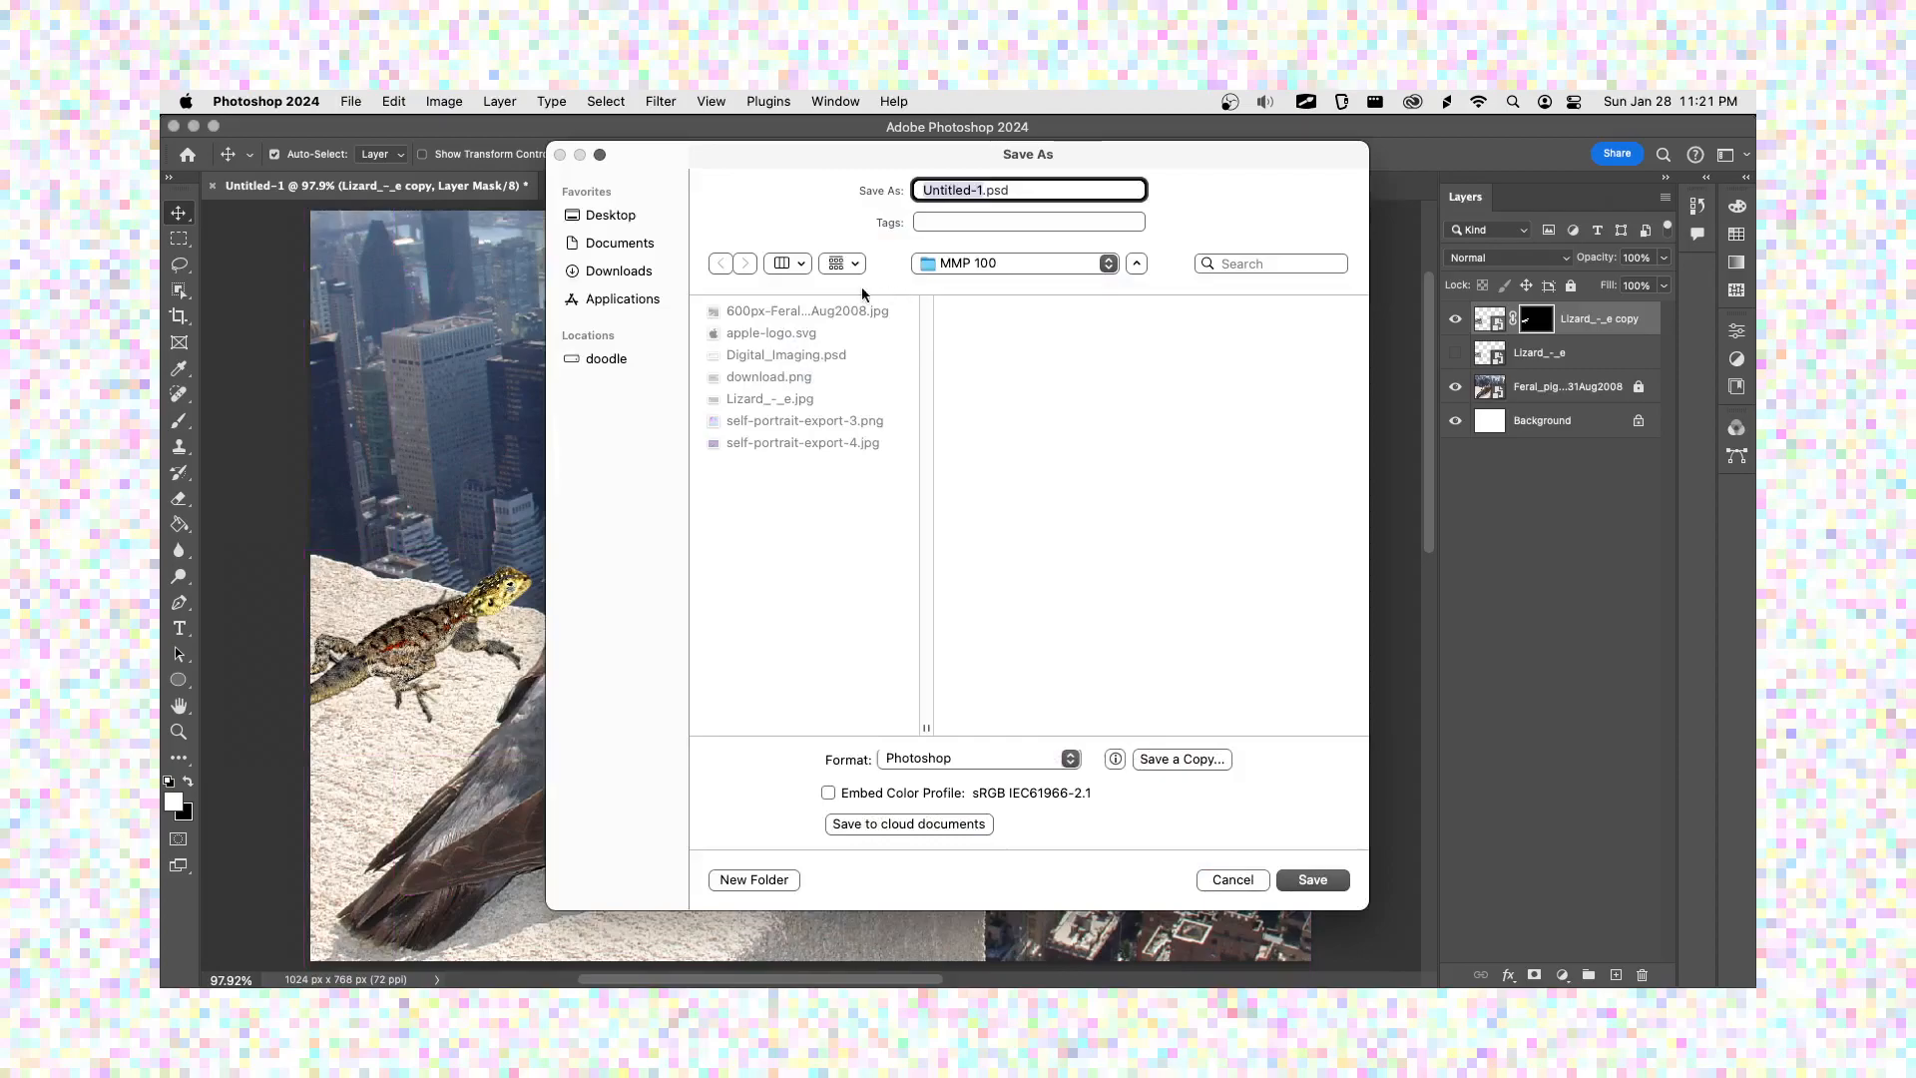
{"action": "left_click", "coordinate": [637, 244]}
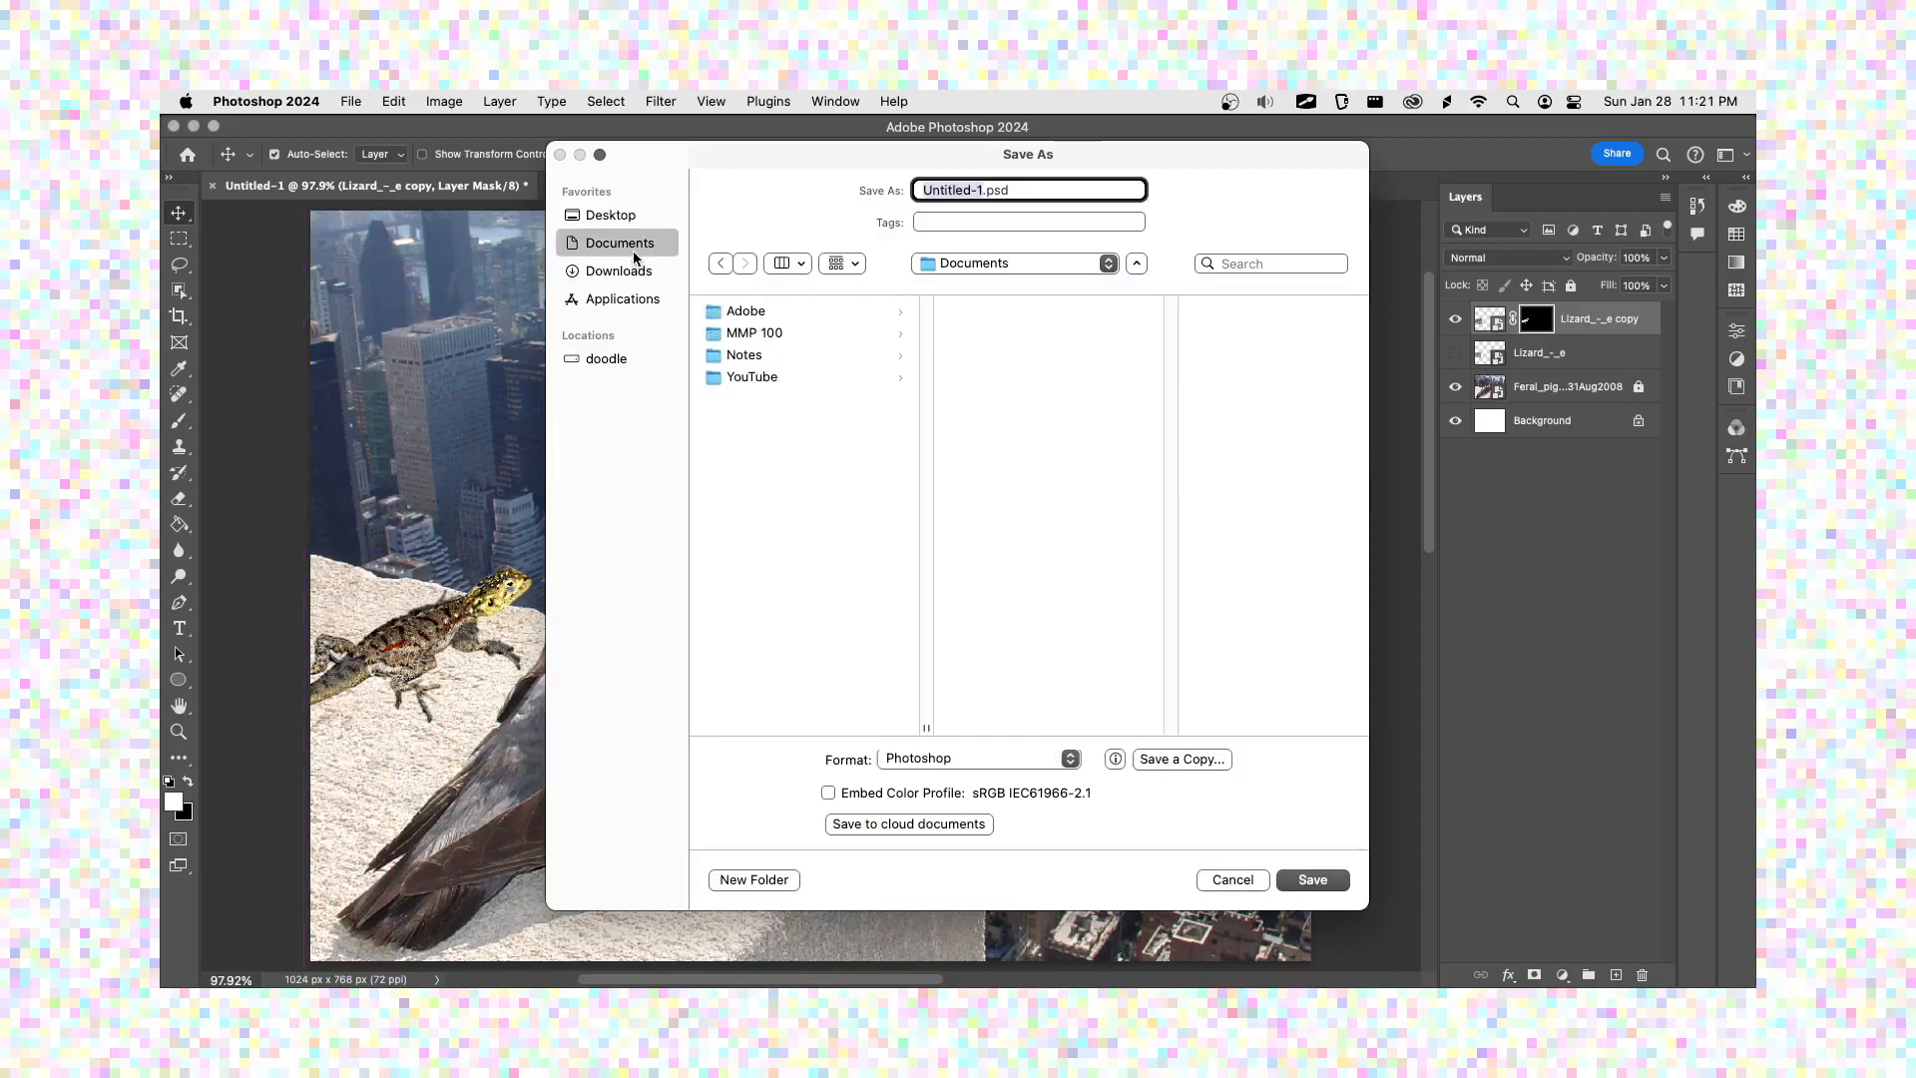
{"action": "left_click", "coordinate": [755, 333]}
{"action": "left_click", "coordinate": [984, 316]}
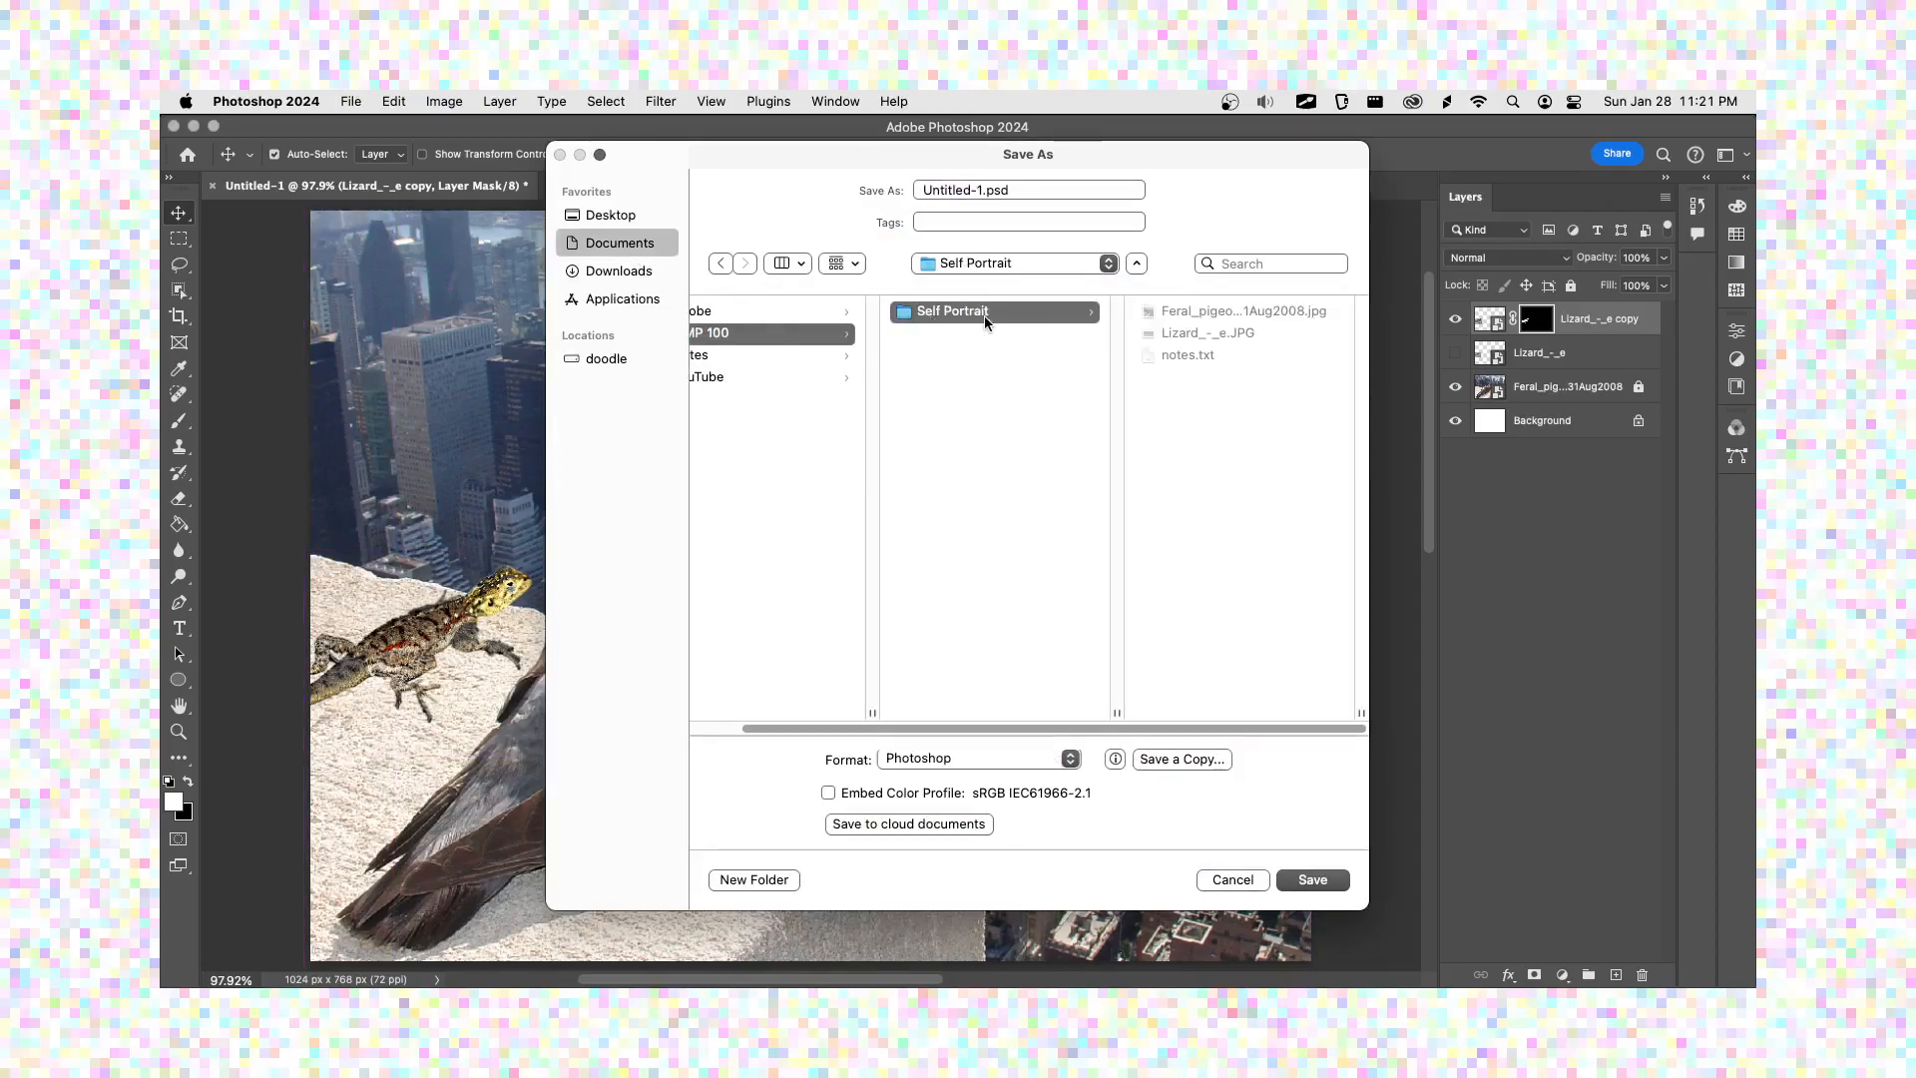
{"action": "key", "text": "Tab"}
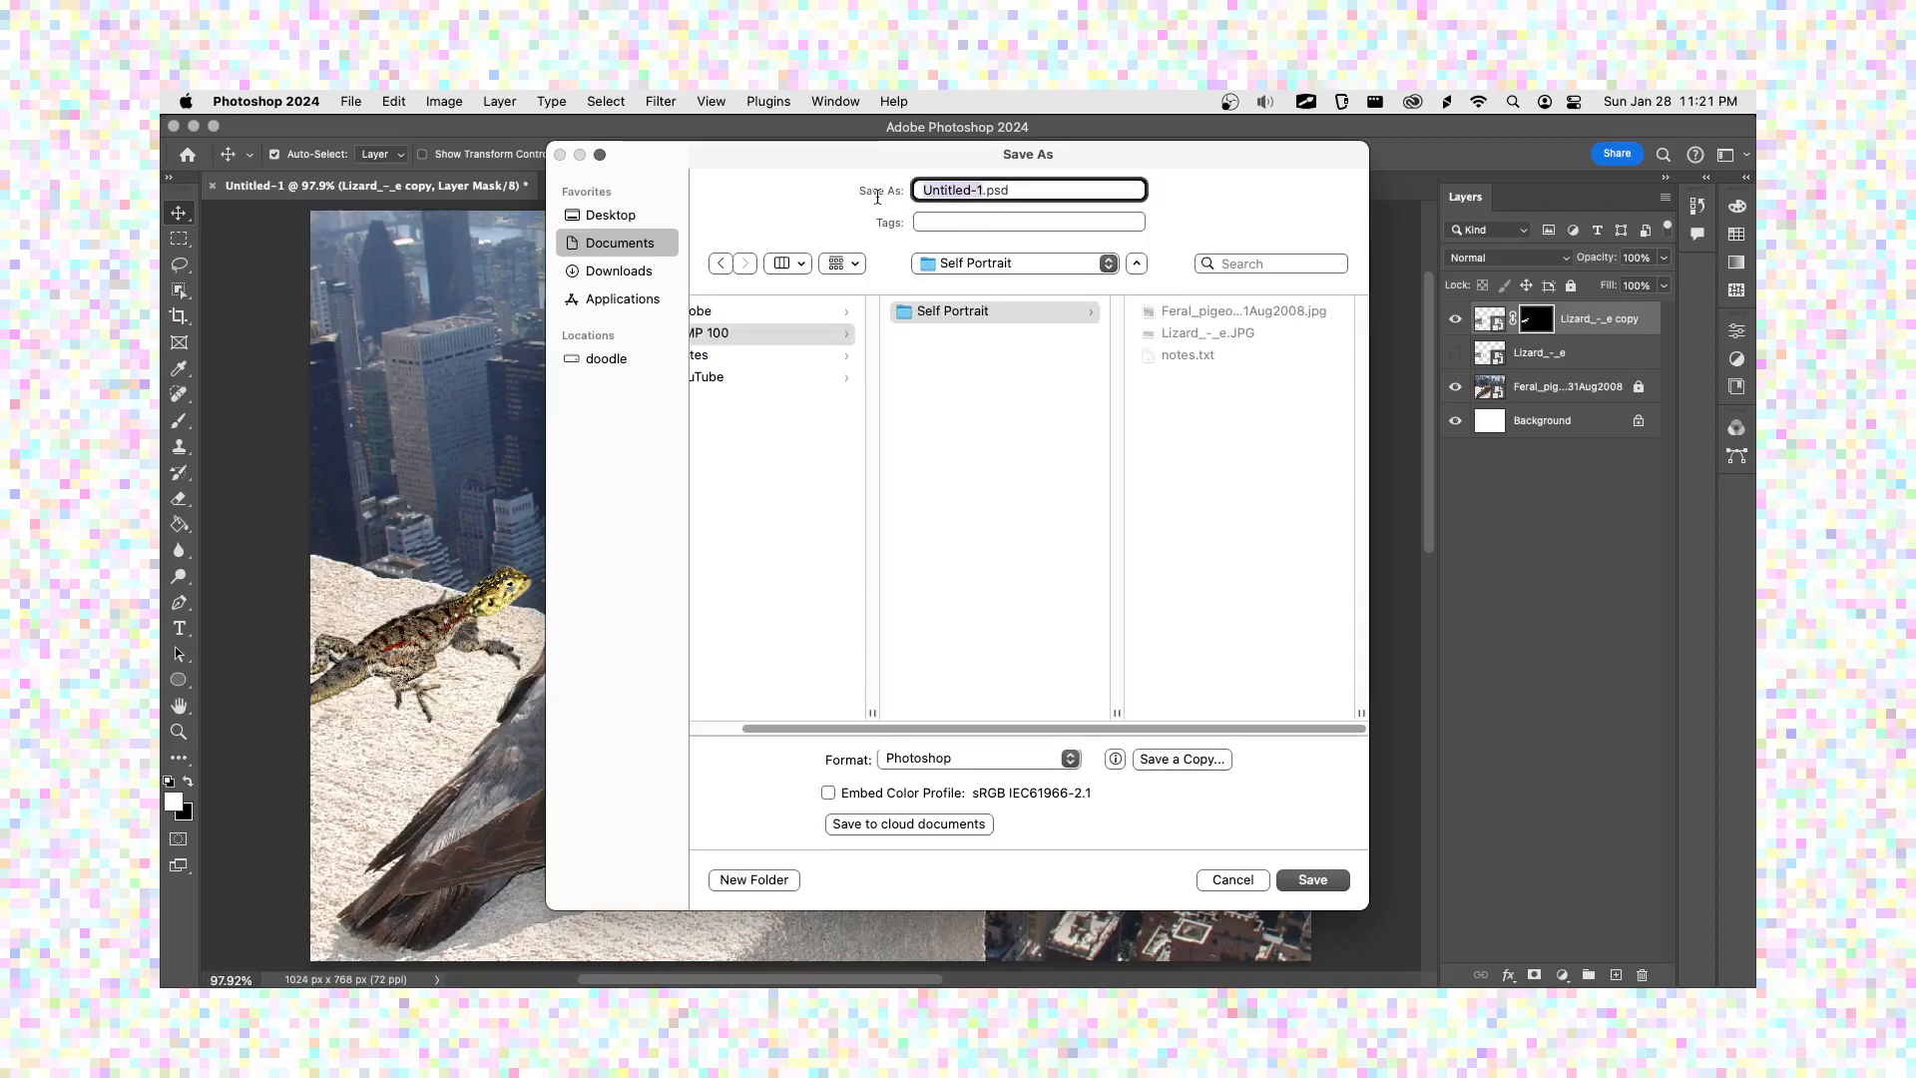
{"action": "type", "text": "Self Portrait"}
{"action": "key", "text": "Return"}
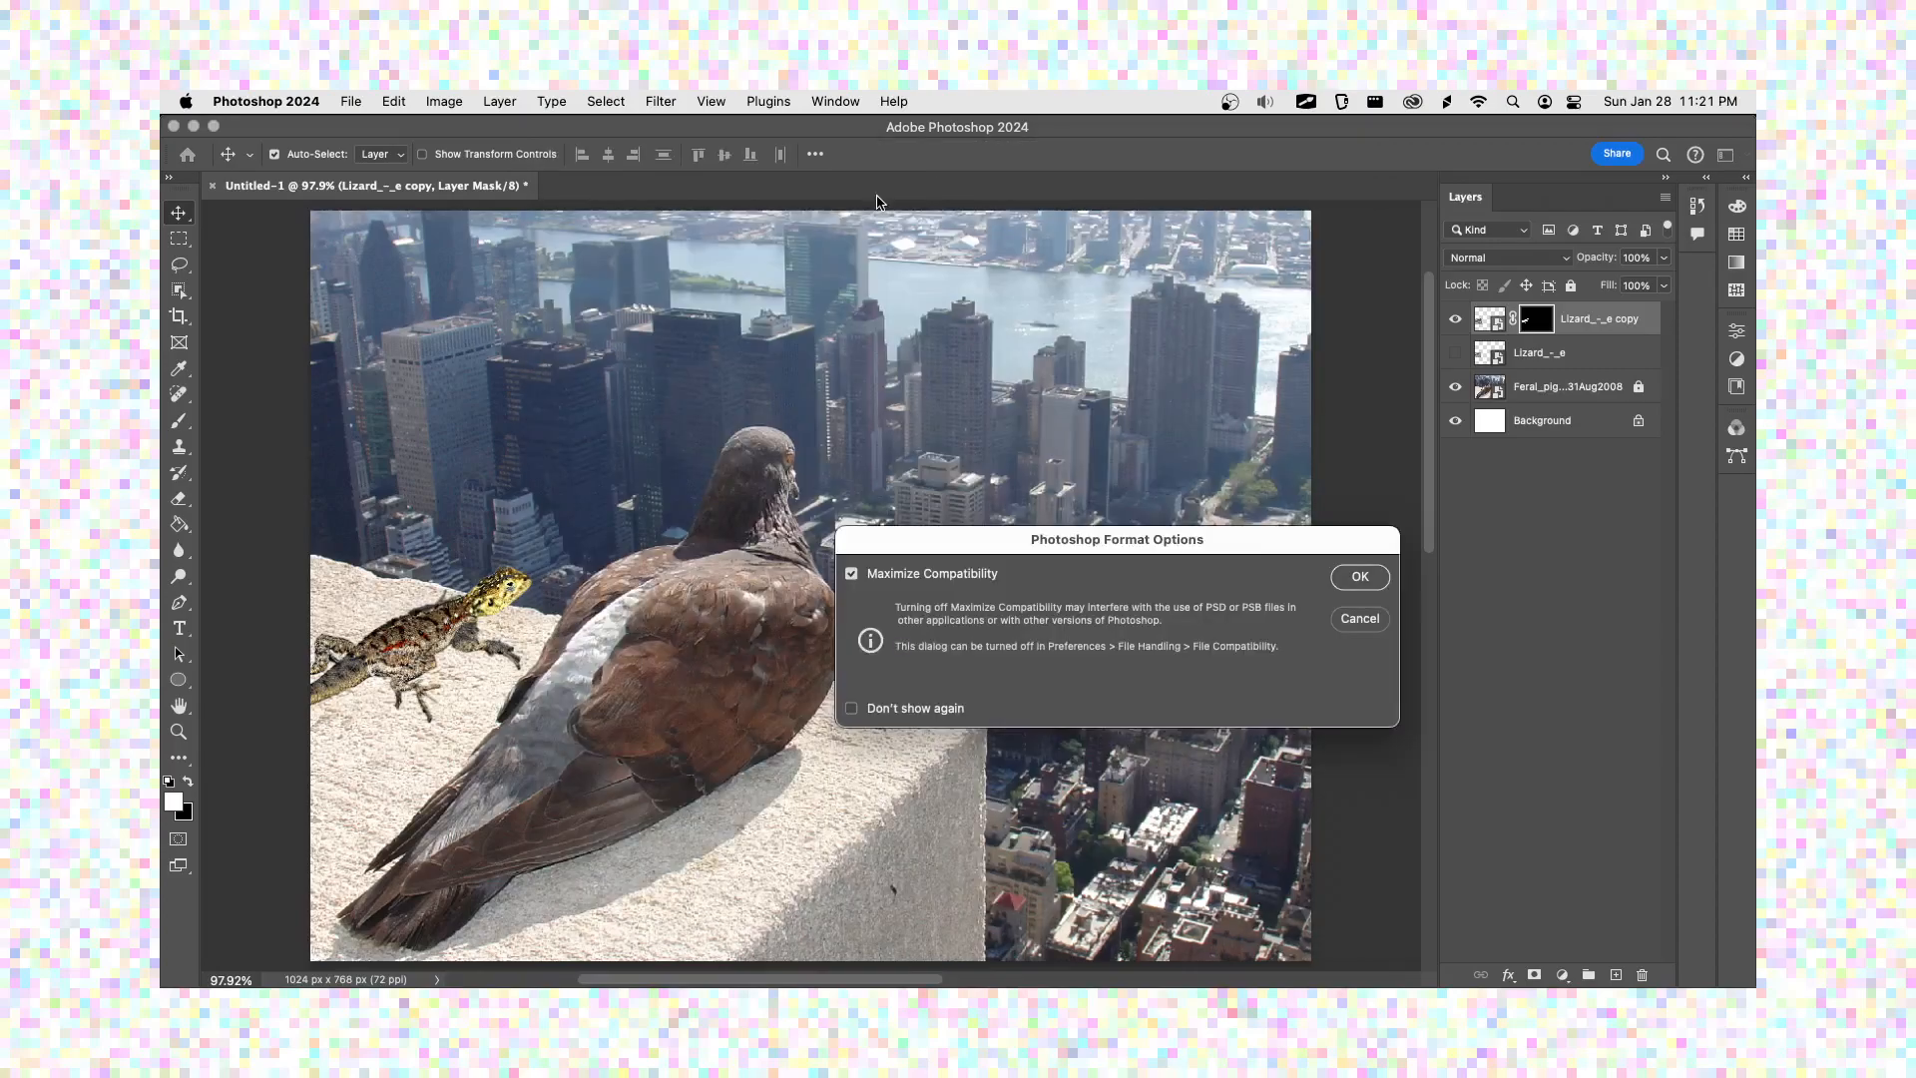
{"action": "key", "text": "Return"}
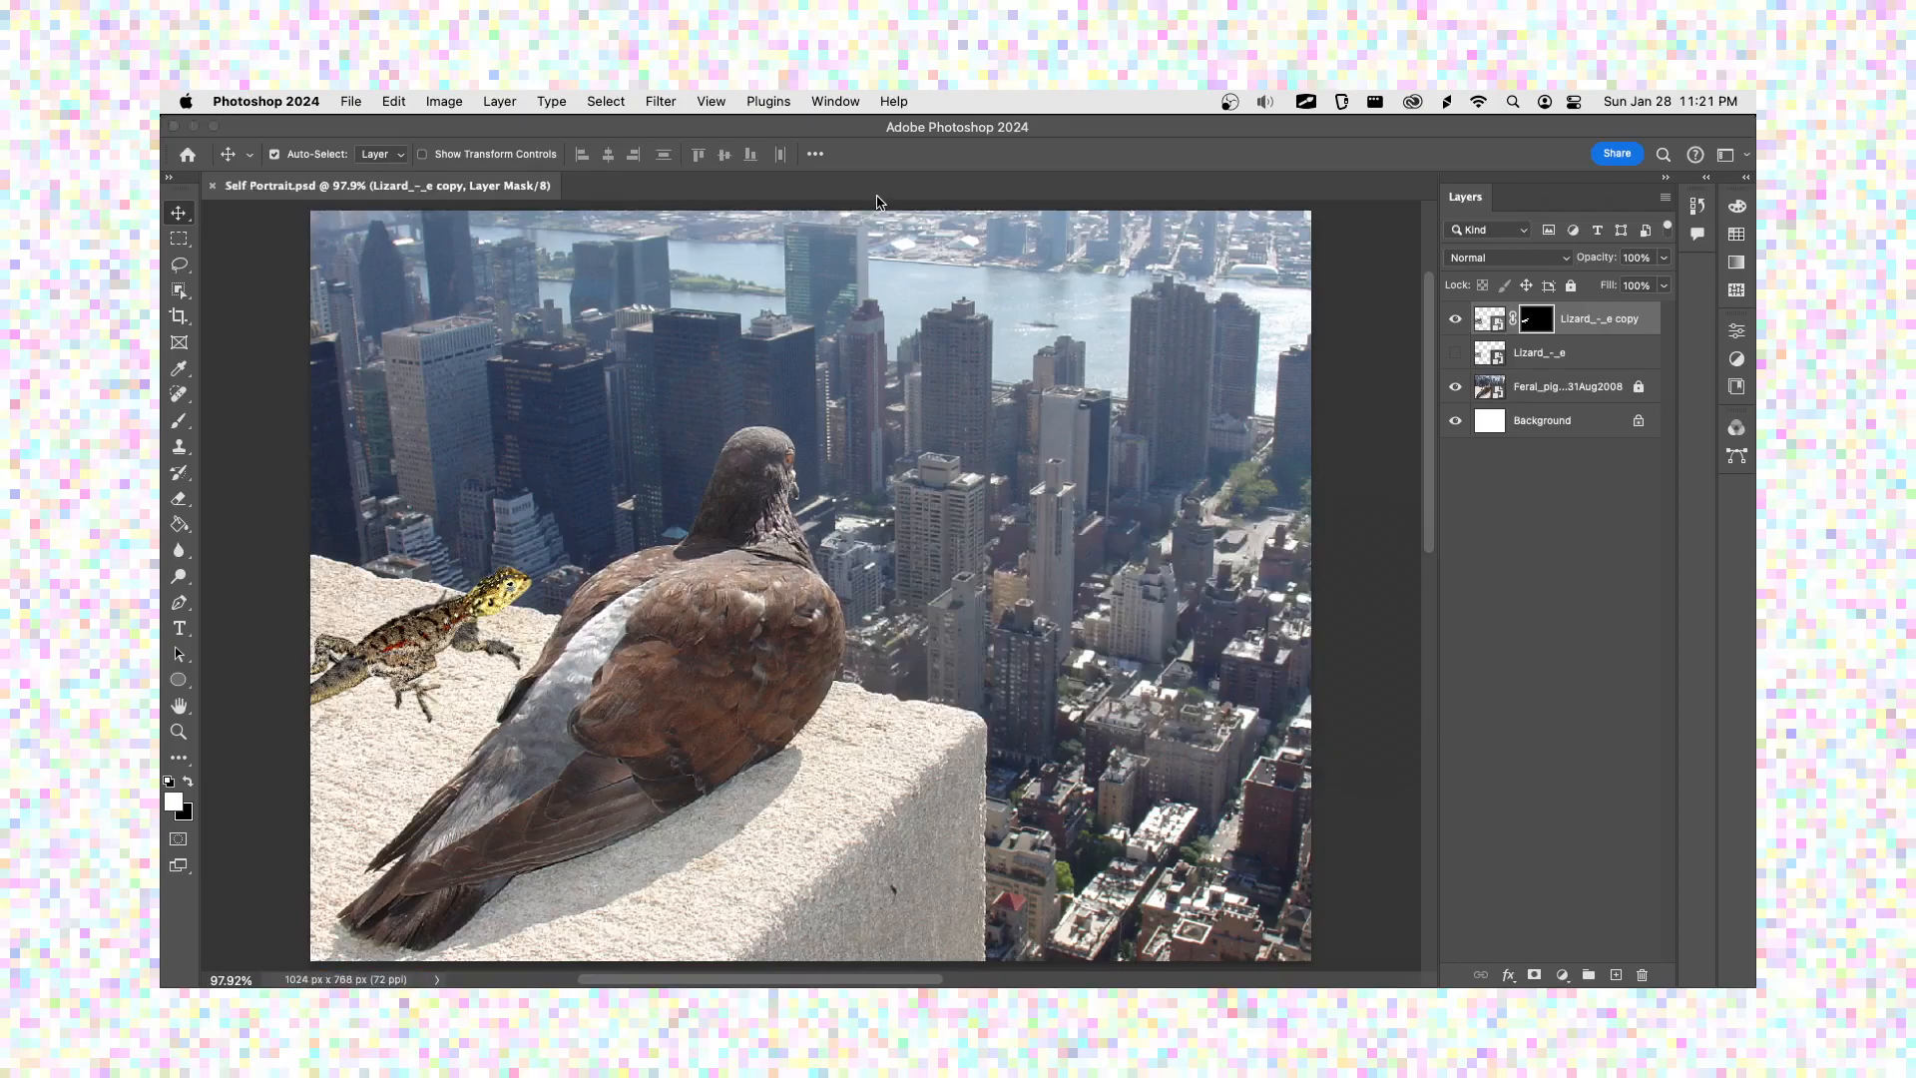
- Switch to Finder, preview Self Portrait.psd and check its file size, and return to Photoshop
{"action": "key", "text": "super+Tab"}
{"action": "key", "text": "super+Tab"}
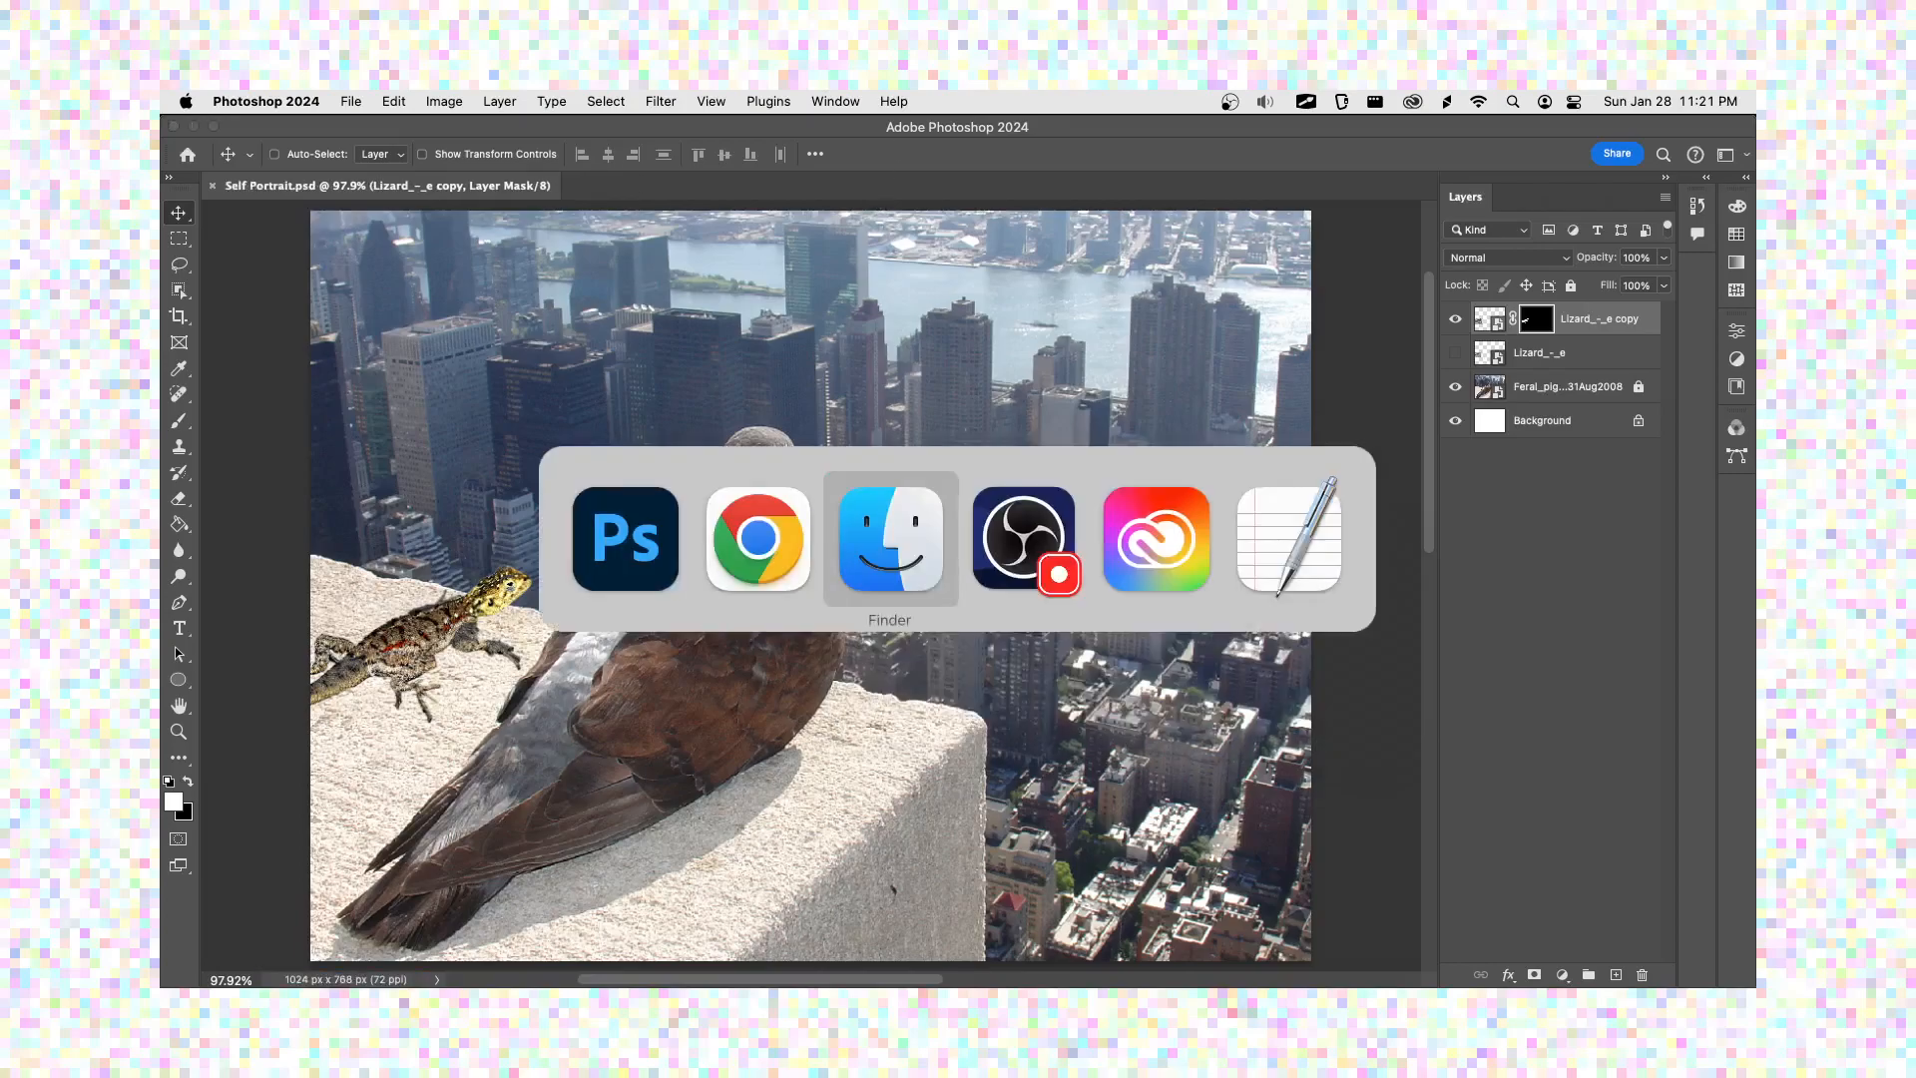
{"action": "left_click_drag", "start_coordinate": [1194, 258], "coordinate": [568, 162]}
{"action": "left_click", "coordinate": [836, 272]}
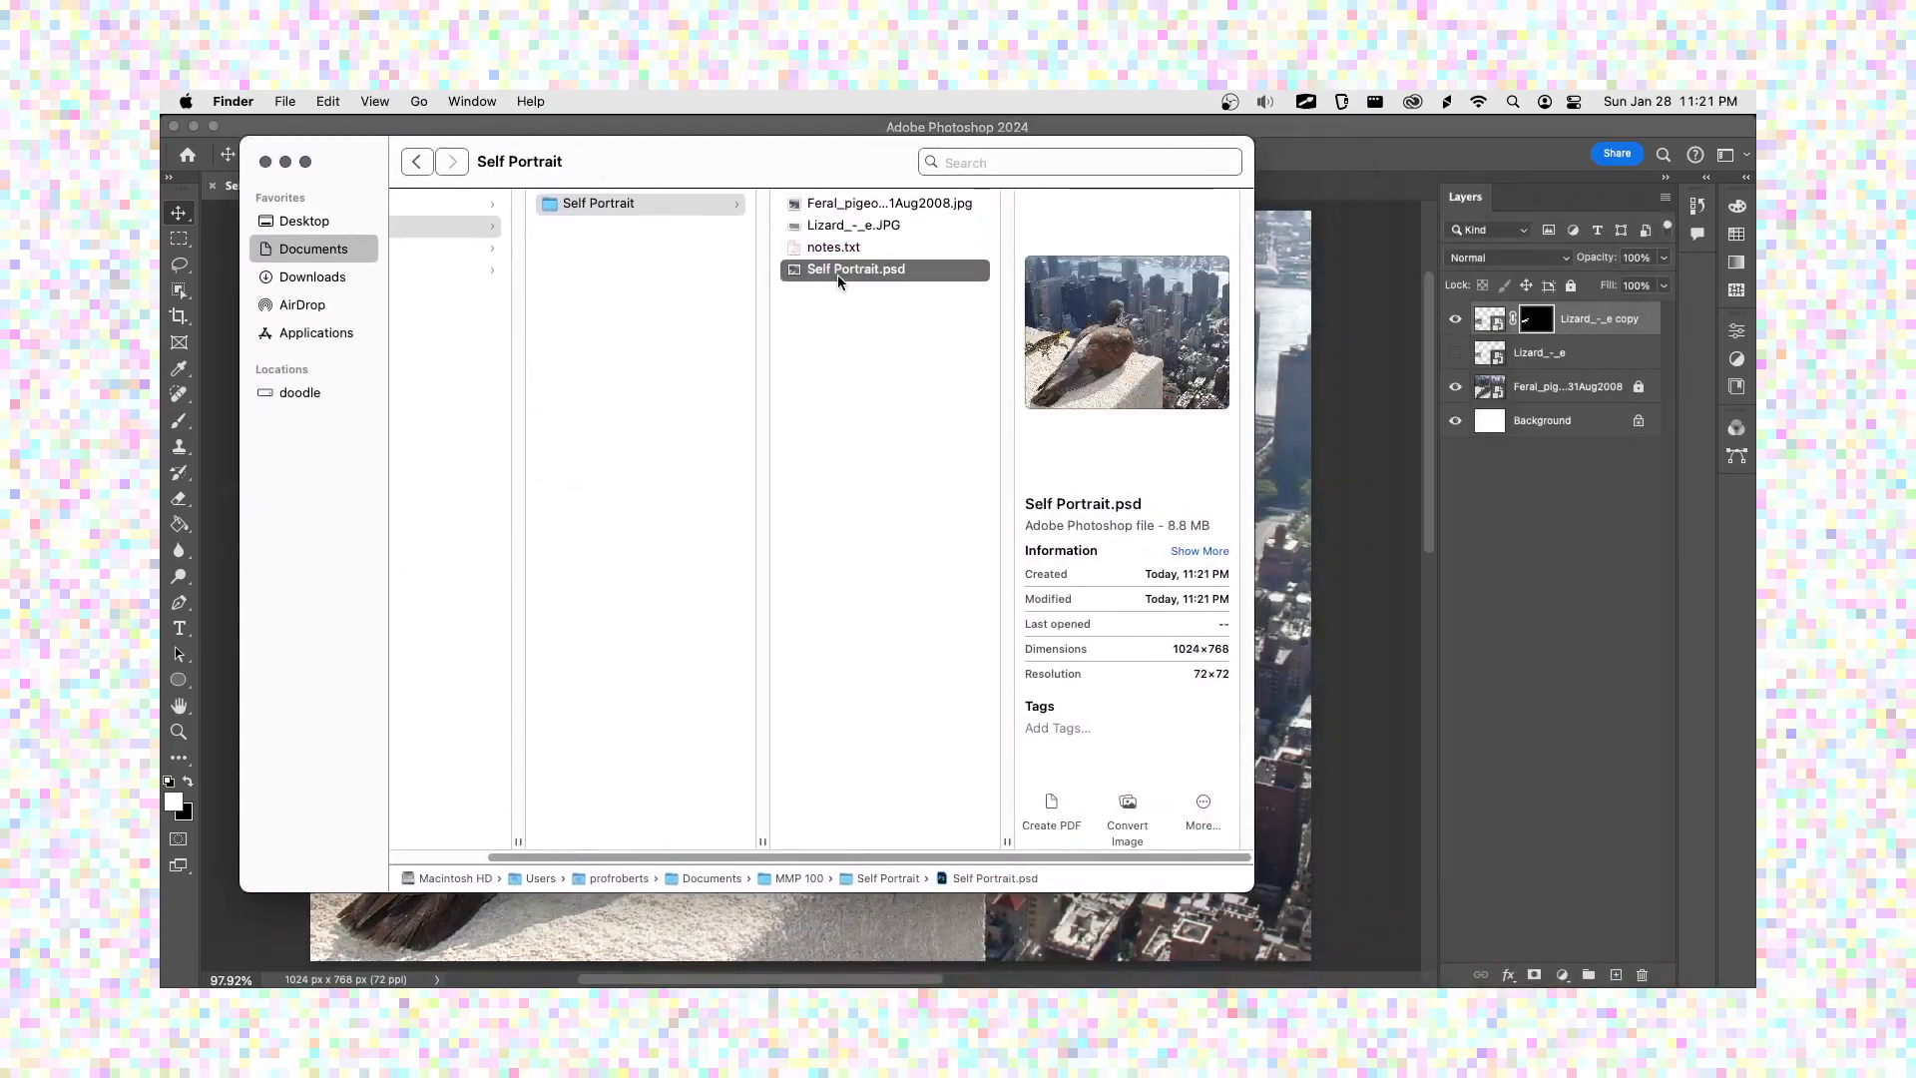
{"action": "key", "text": "space"}
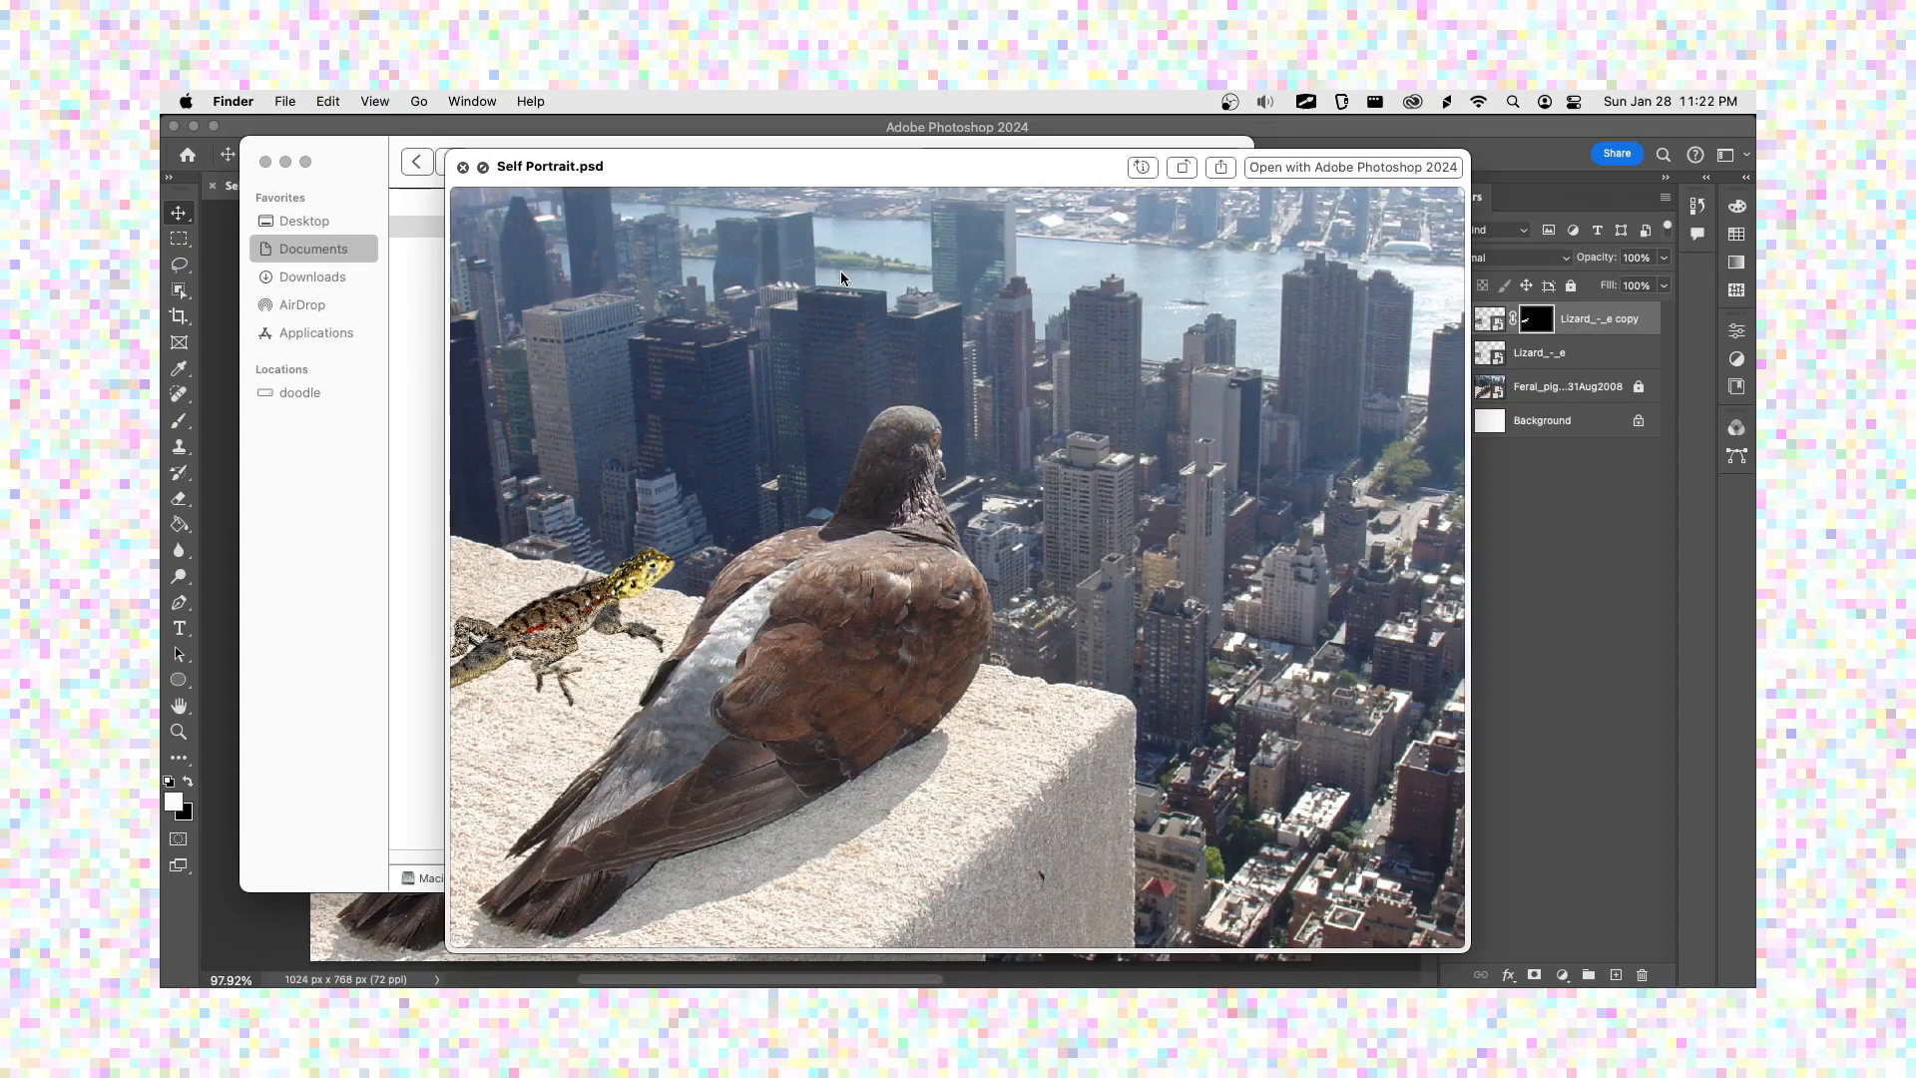
{"action": "key", "text": "space"}
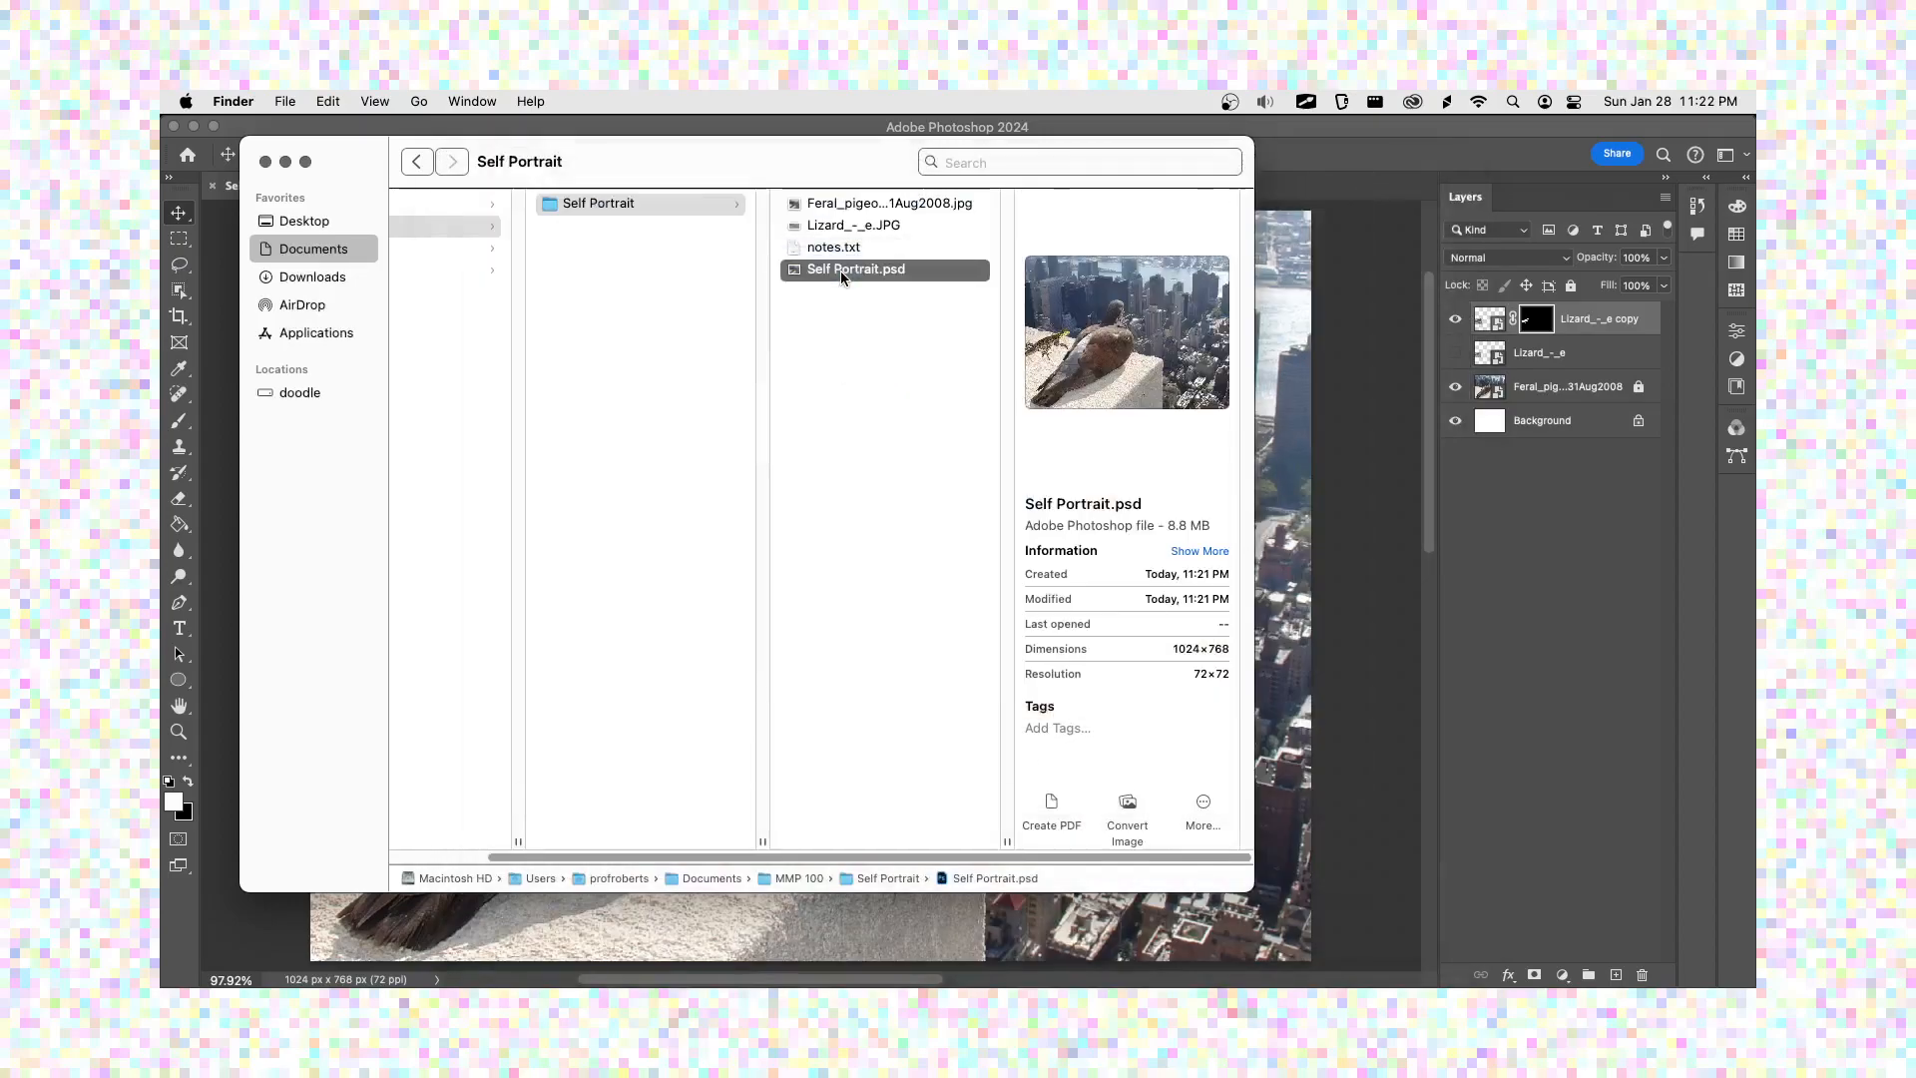
{"action": "left_click_drag", "start_coordinate": [1168, 529], "coordinate": [1205, 538]}
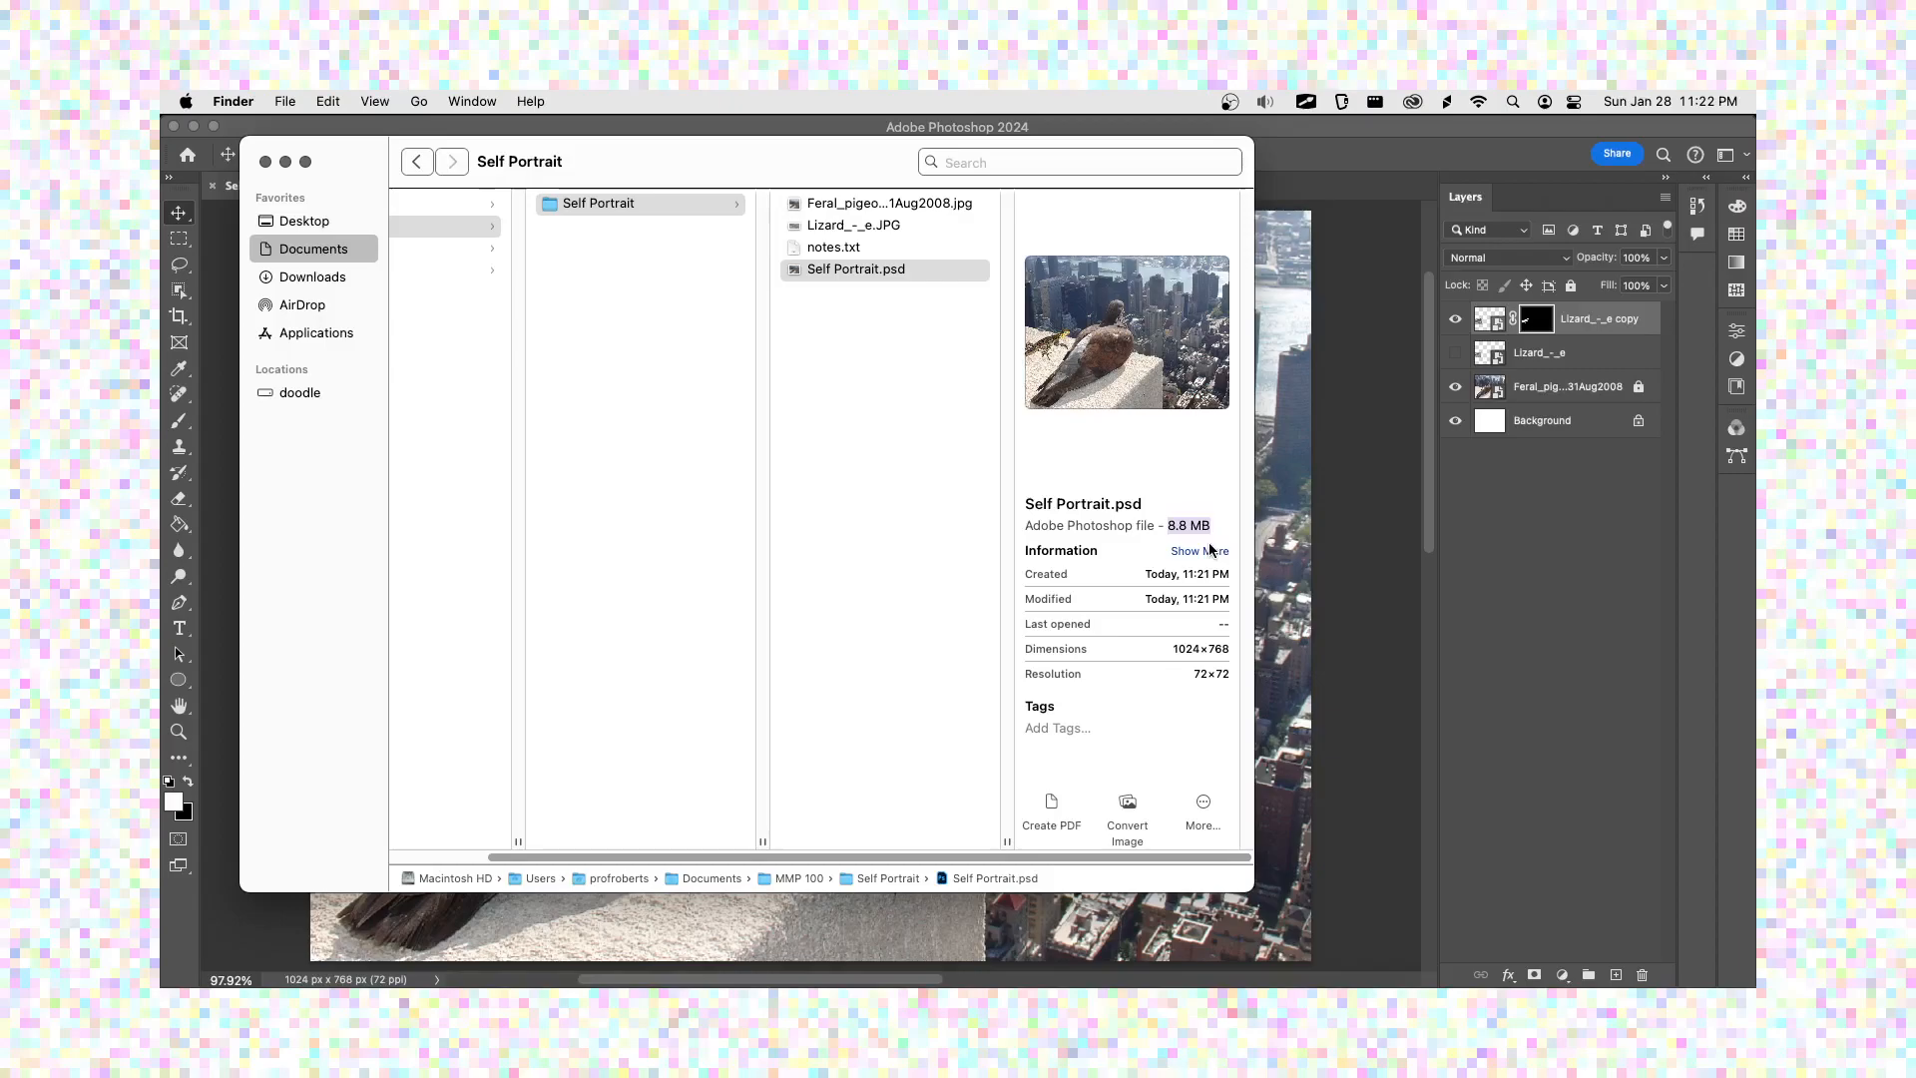
{"action": "left_click", "coordinate": [1537, 474]}
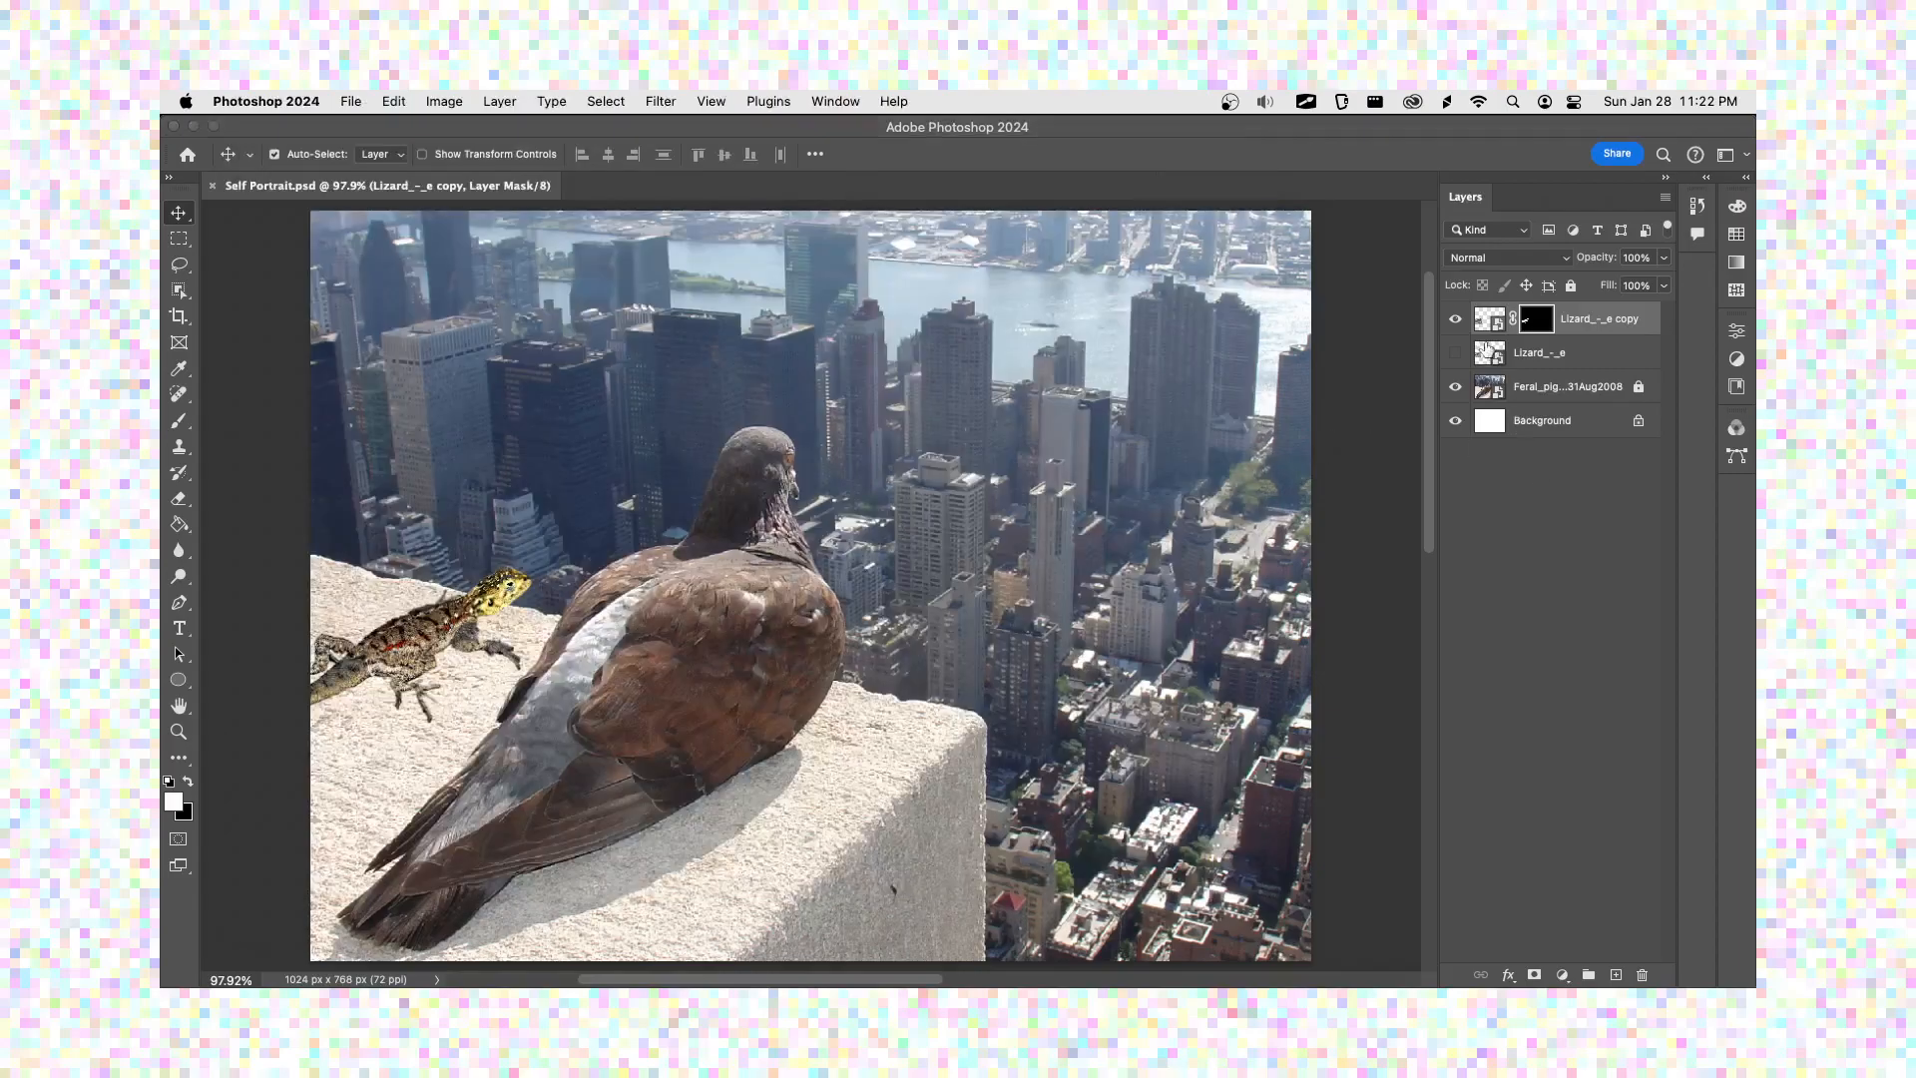
- Hide and reshow the masked lizard and pigeon layers, save the document, and deselect all layers
{"action": "left_click", "coordinate": [1457, 321]}
{"action": "left_click", "coordinate": [1457, 320]}
{"action": "left_click", "coordinate": [1460, 389]}
{"action": "left_click", "coordinate": [1460, 389]}
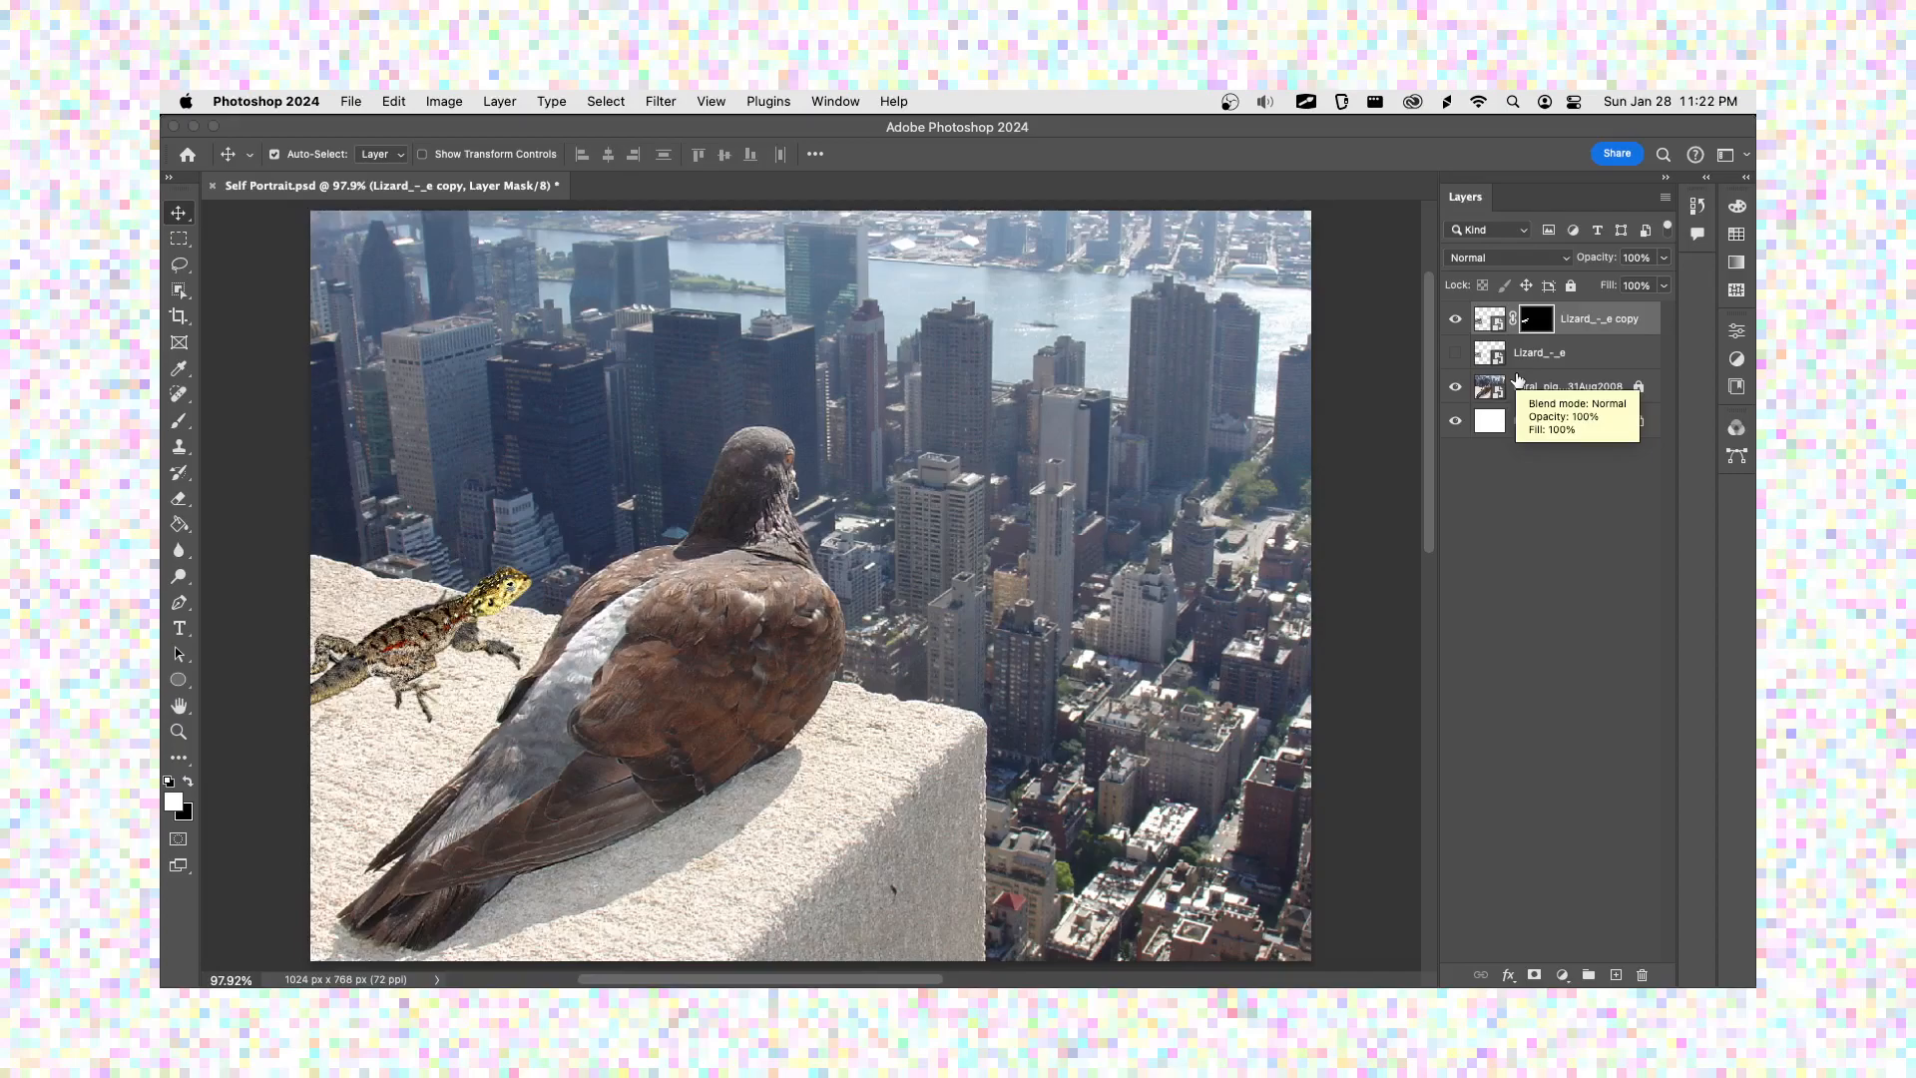
{"action": "key", "text": "super+s"}
{"action": "left_click", "coordinate": [1511, 499]}
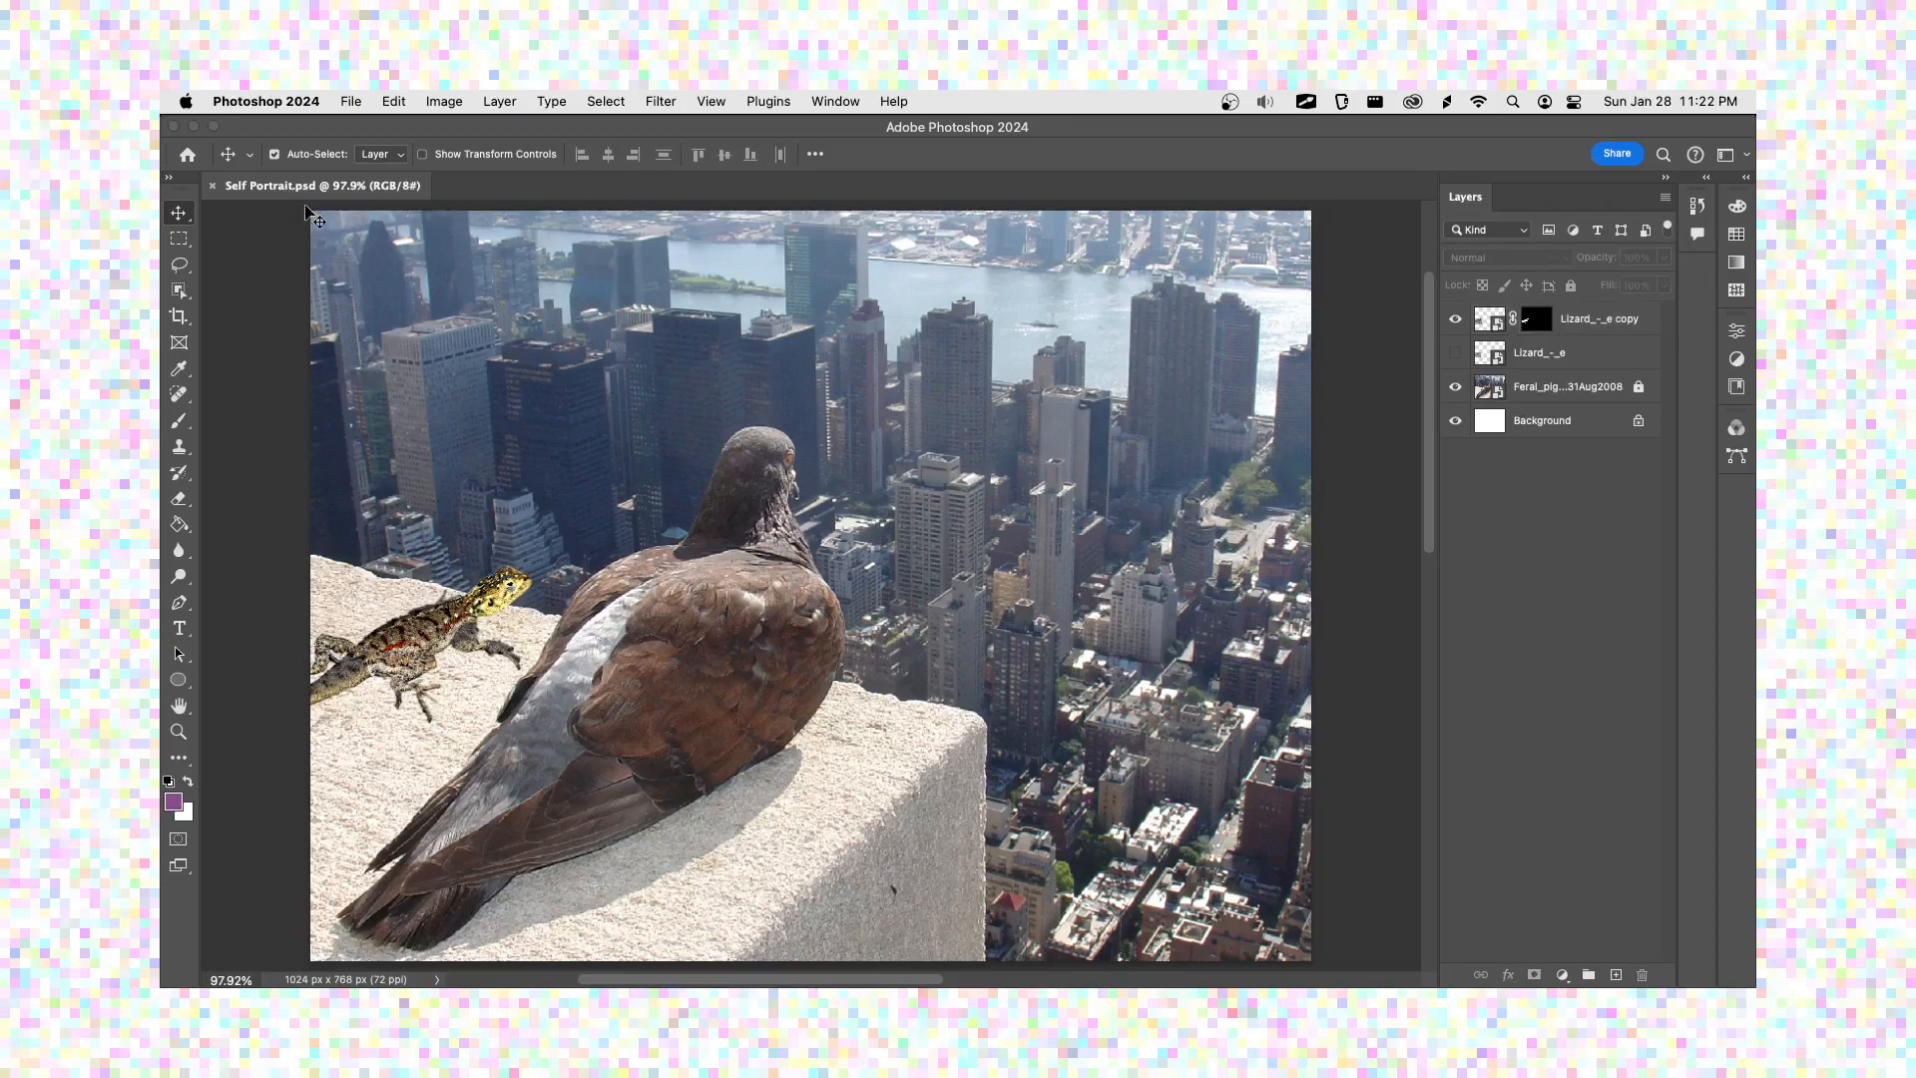
- Open Export As for the composite with JPG as the format and set the quality to 7
{"action": "left_click", "coordinate": [355, 108]}
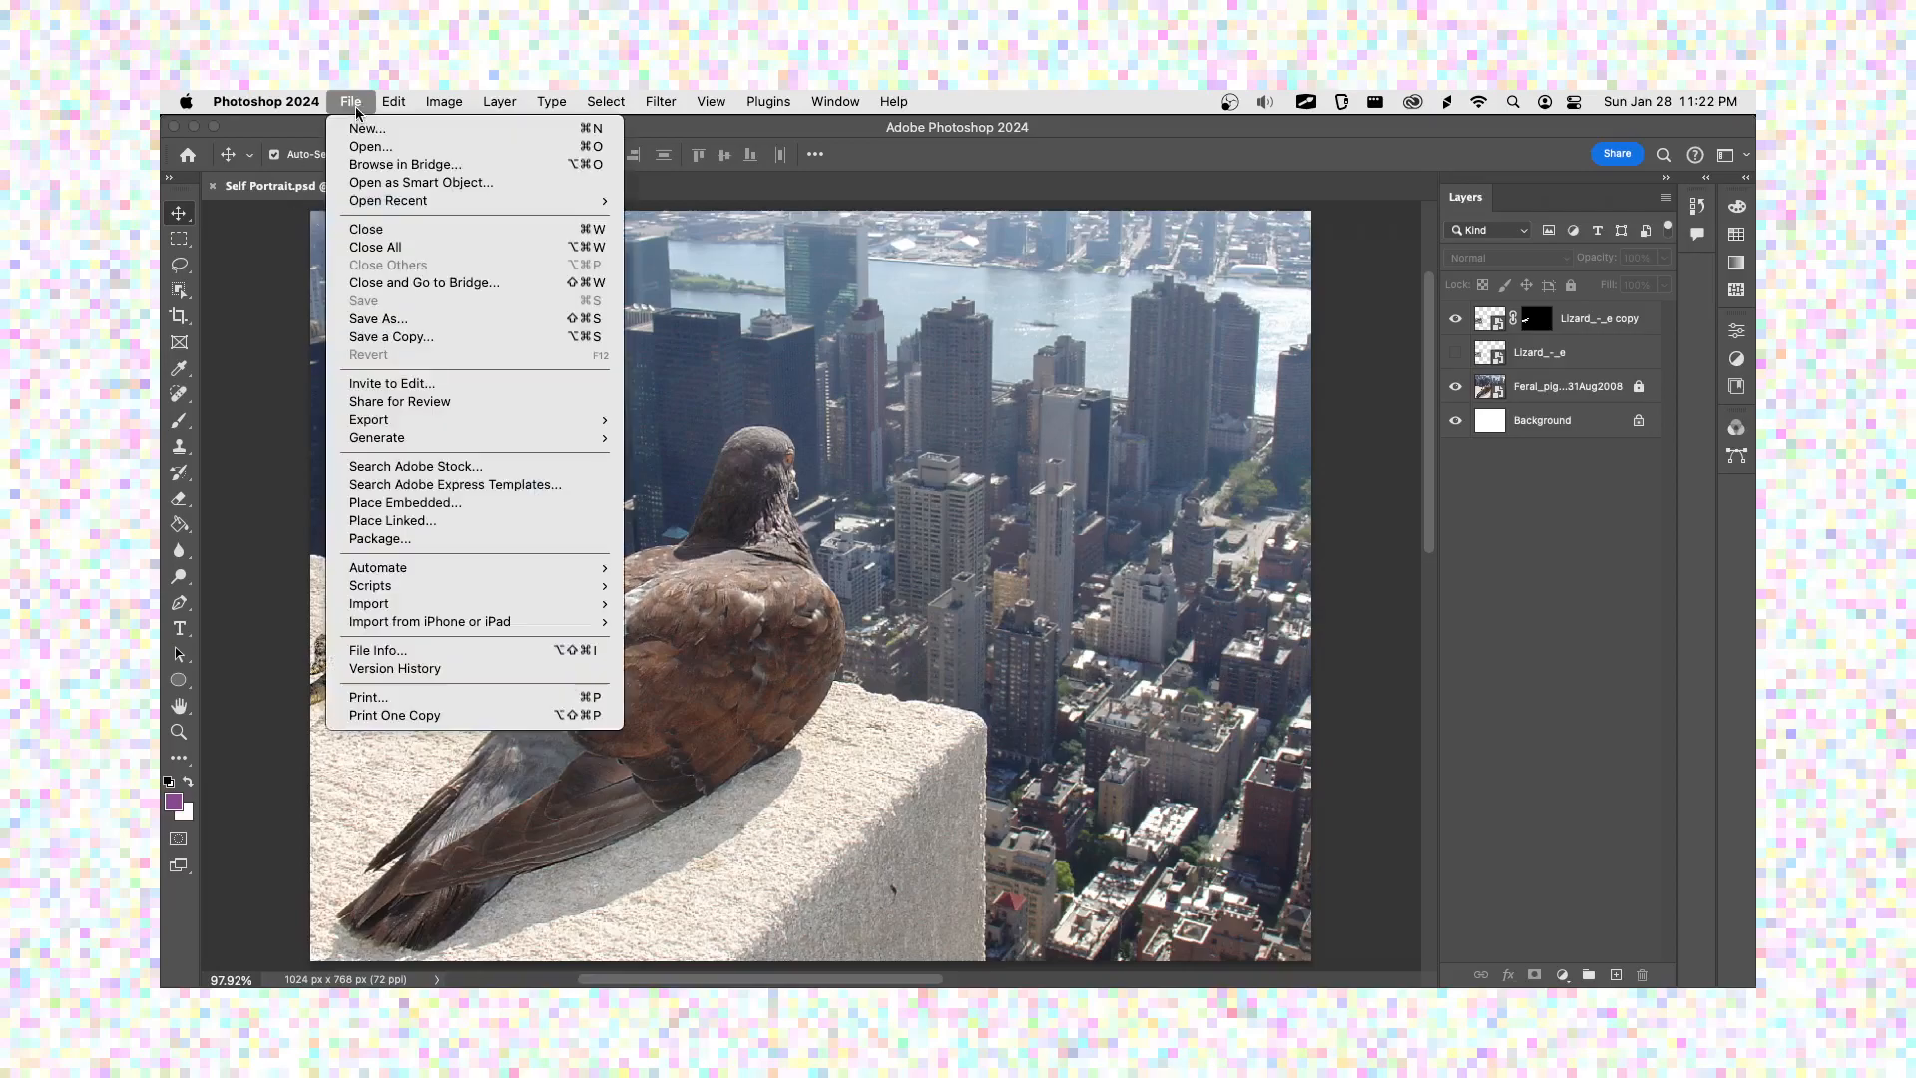
{"action": "mouse_move", "coordinate": [430, 423]}
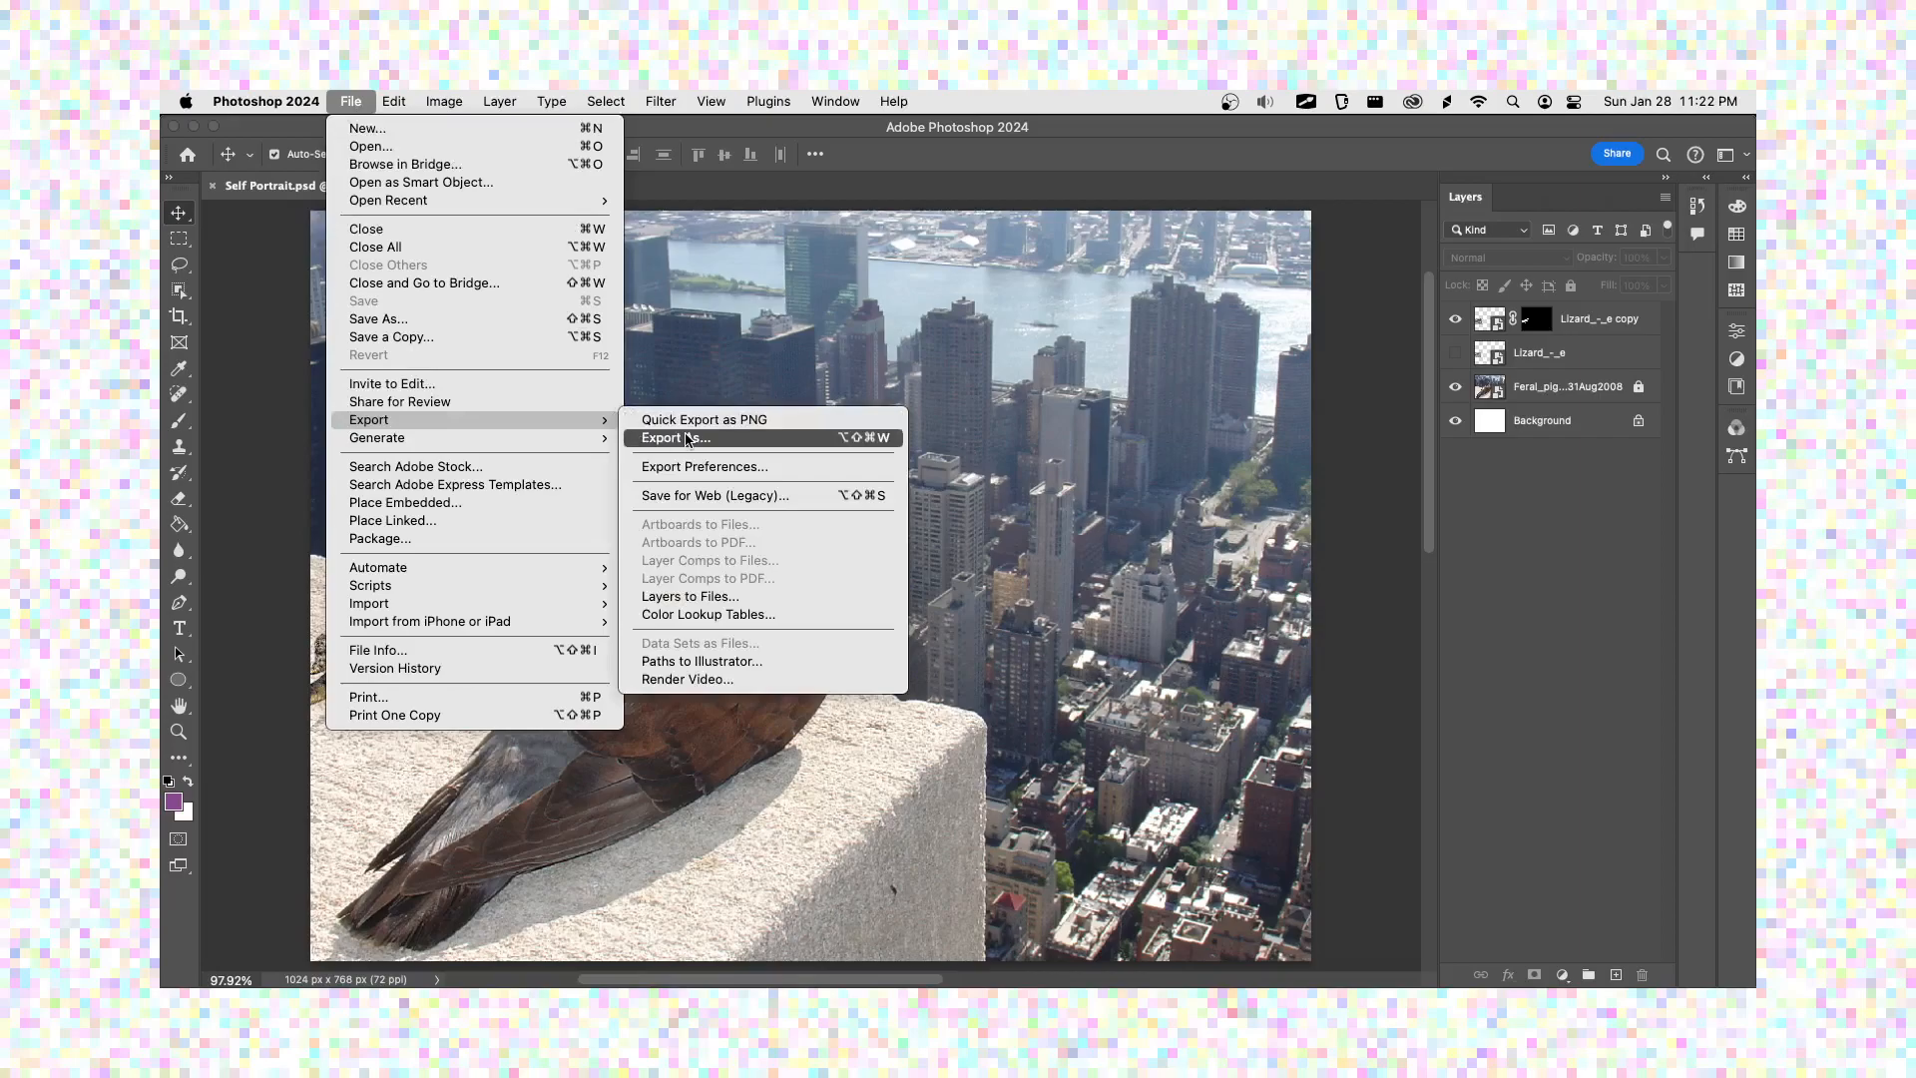
{"action": "left_click", "coordinate": [719, 440]}
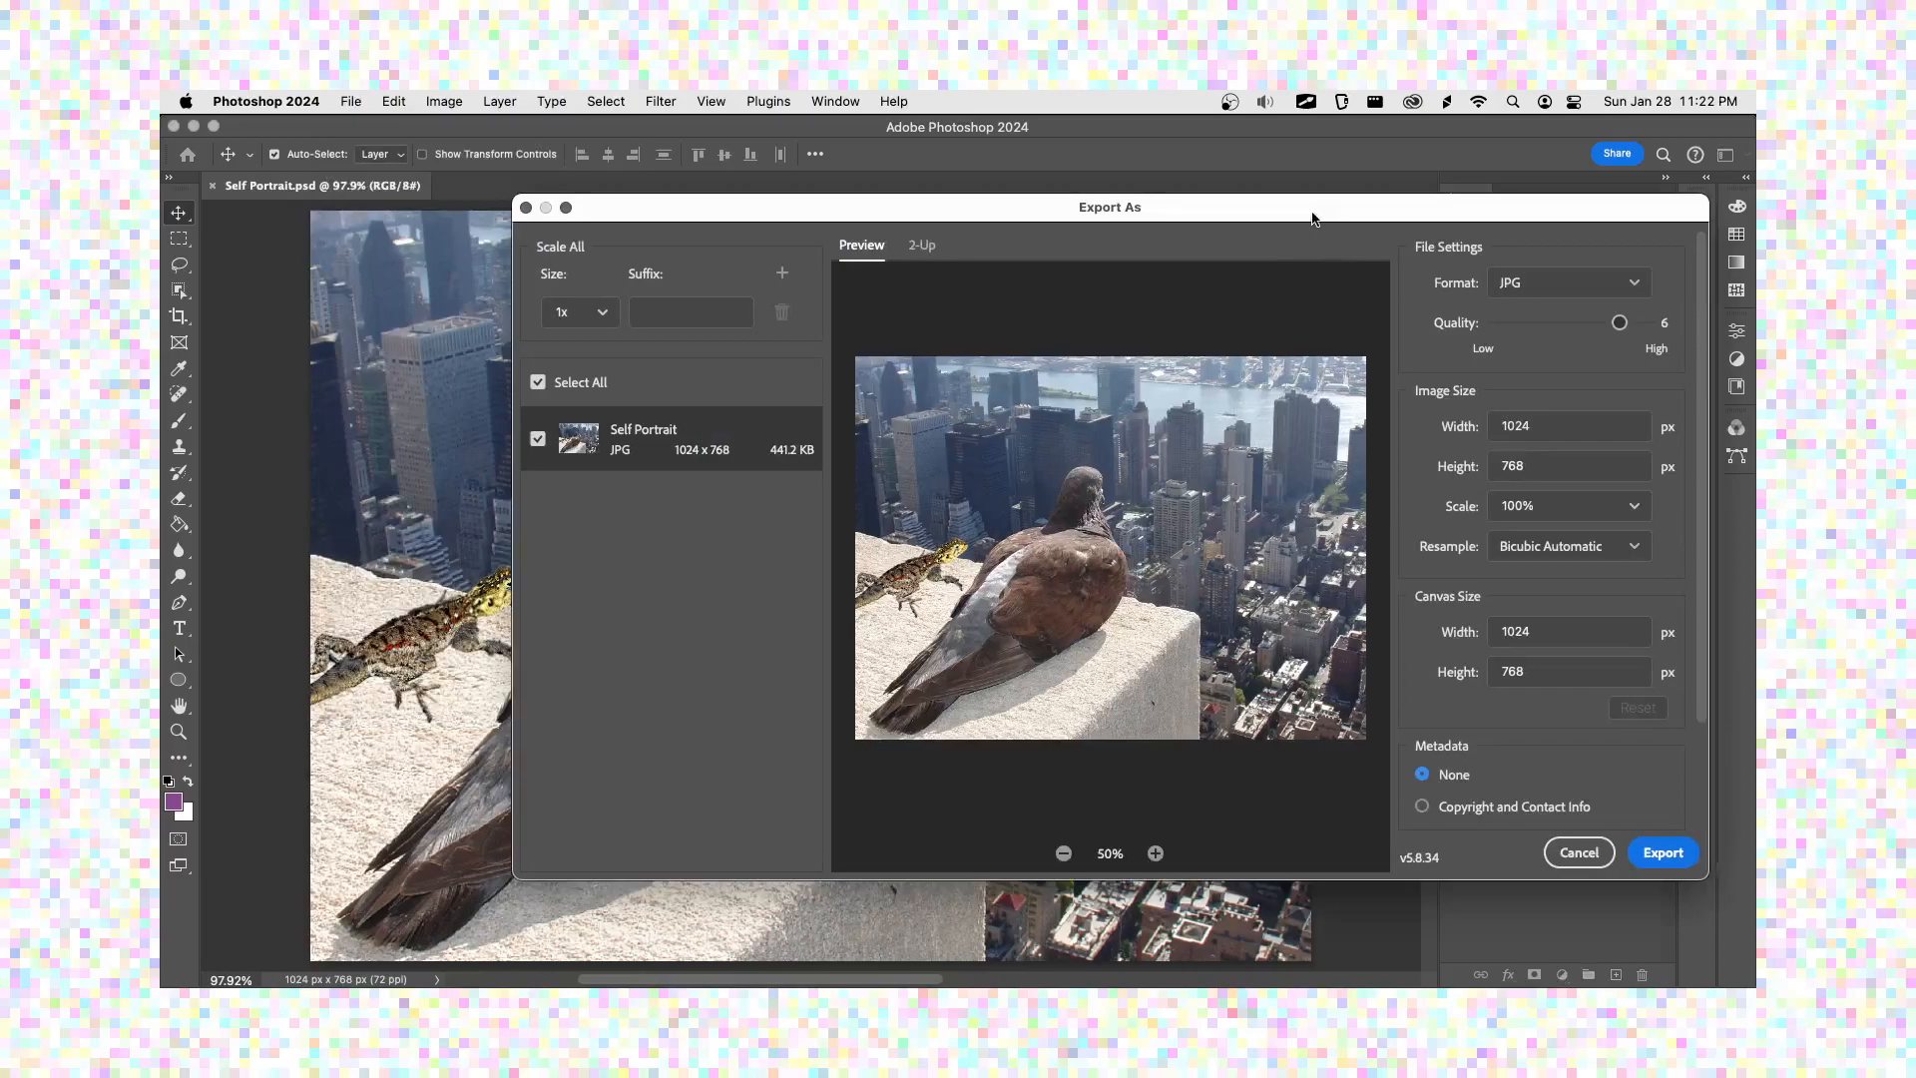
{"action": "left_click", "coordinate": [1413, 275]}
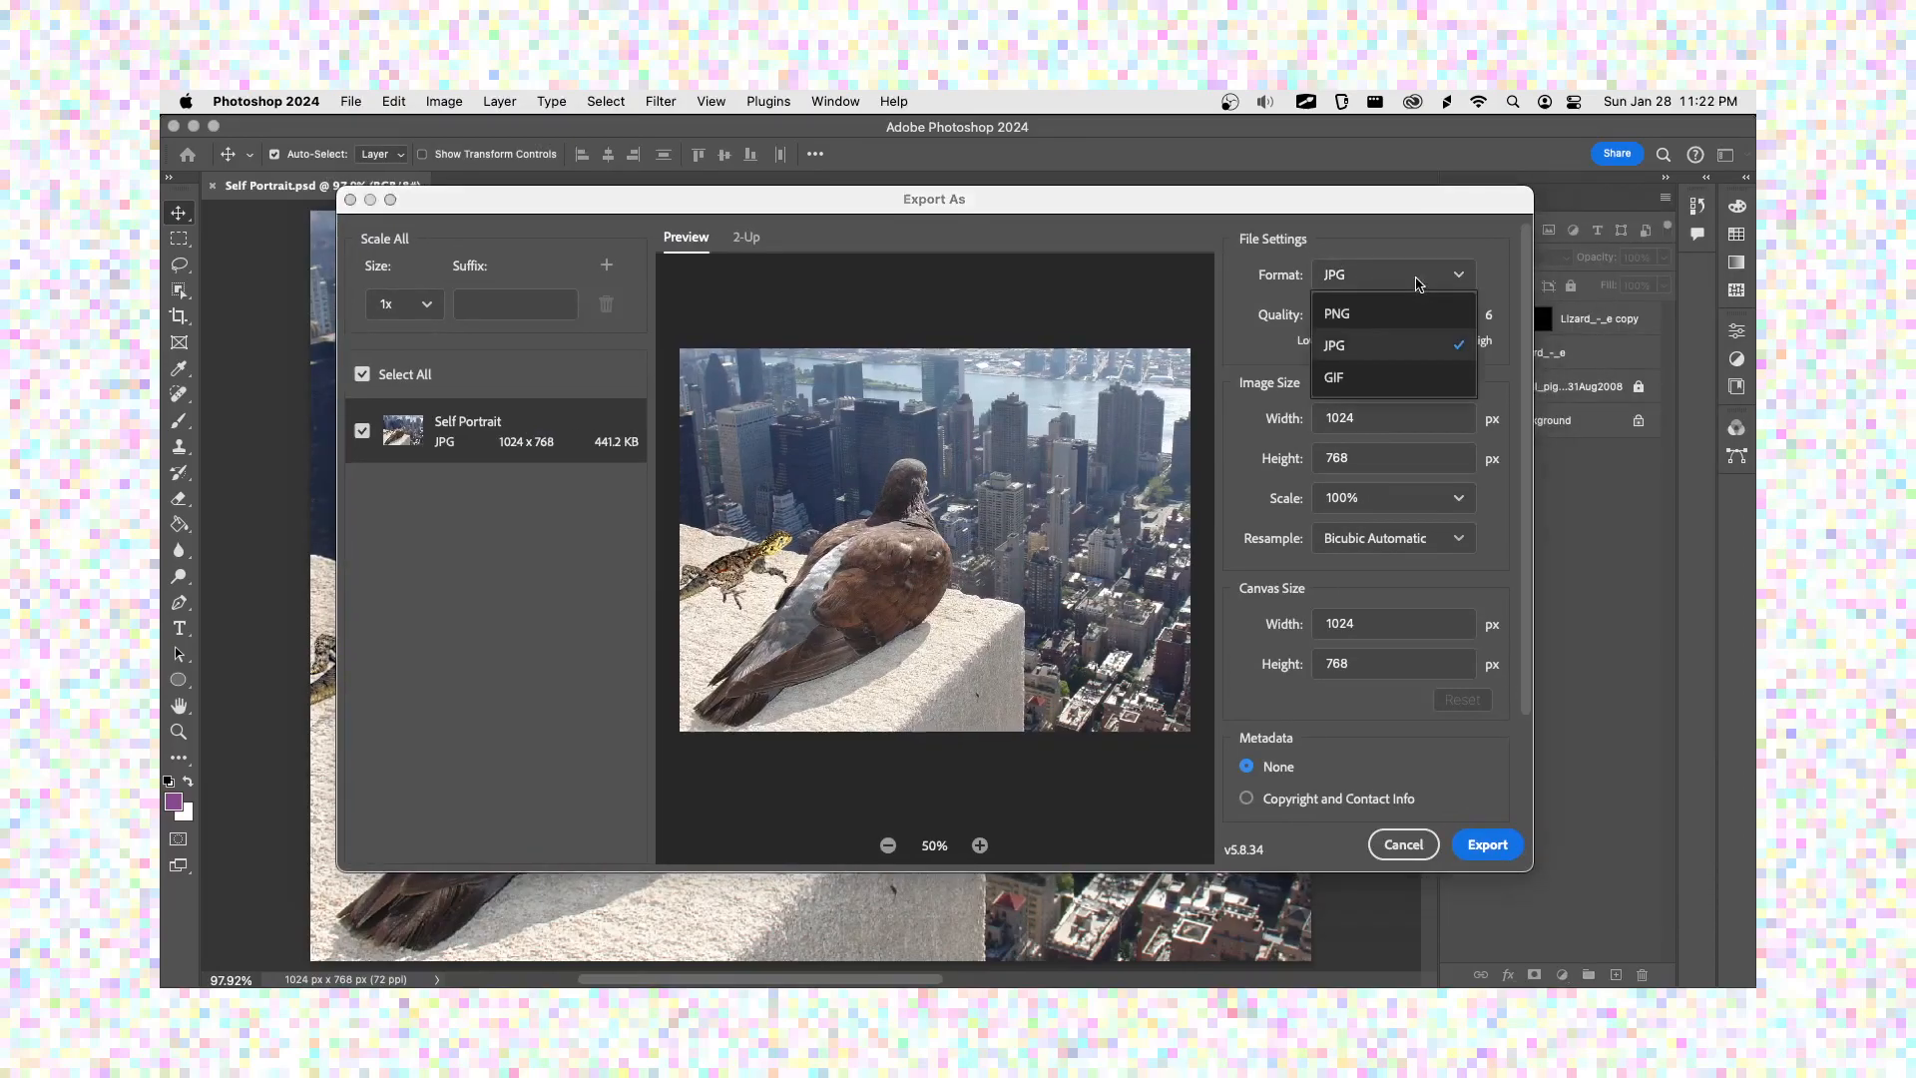
{"action": "left_click", "coordinate": [1390, 343]}
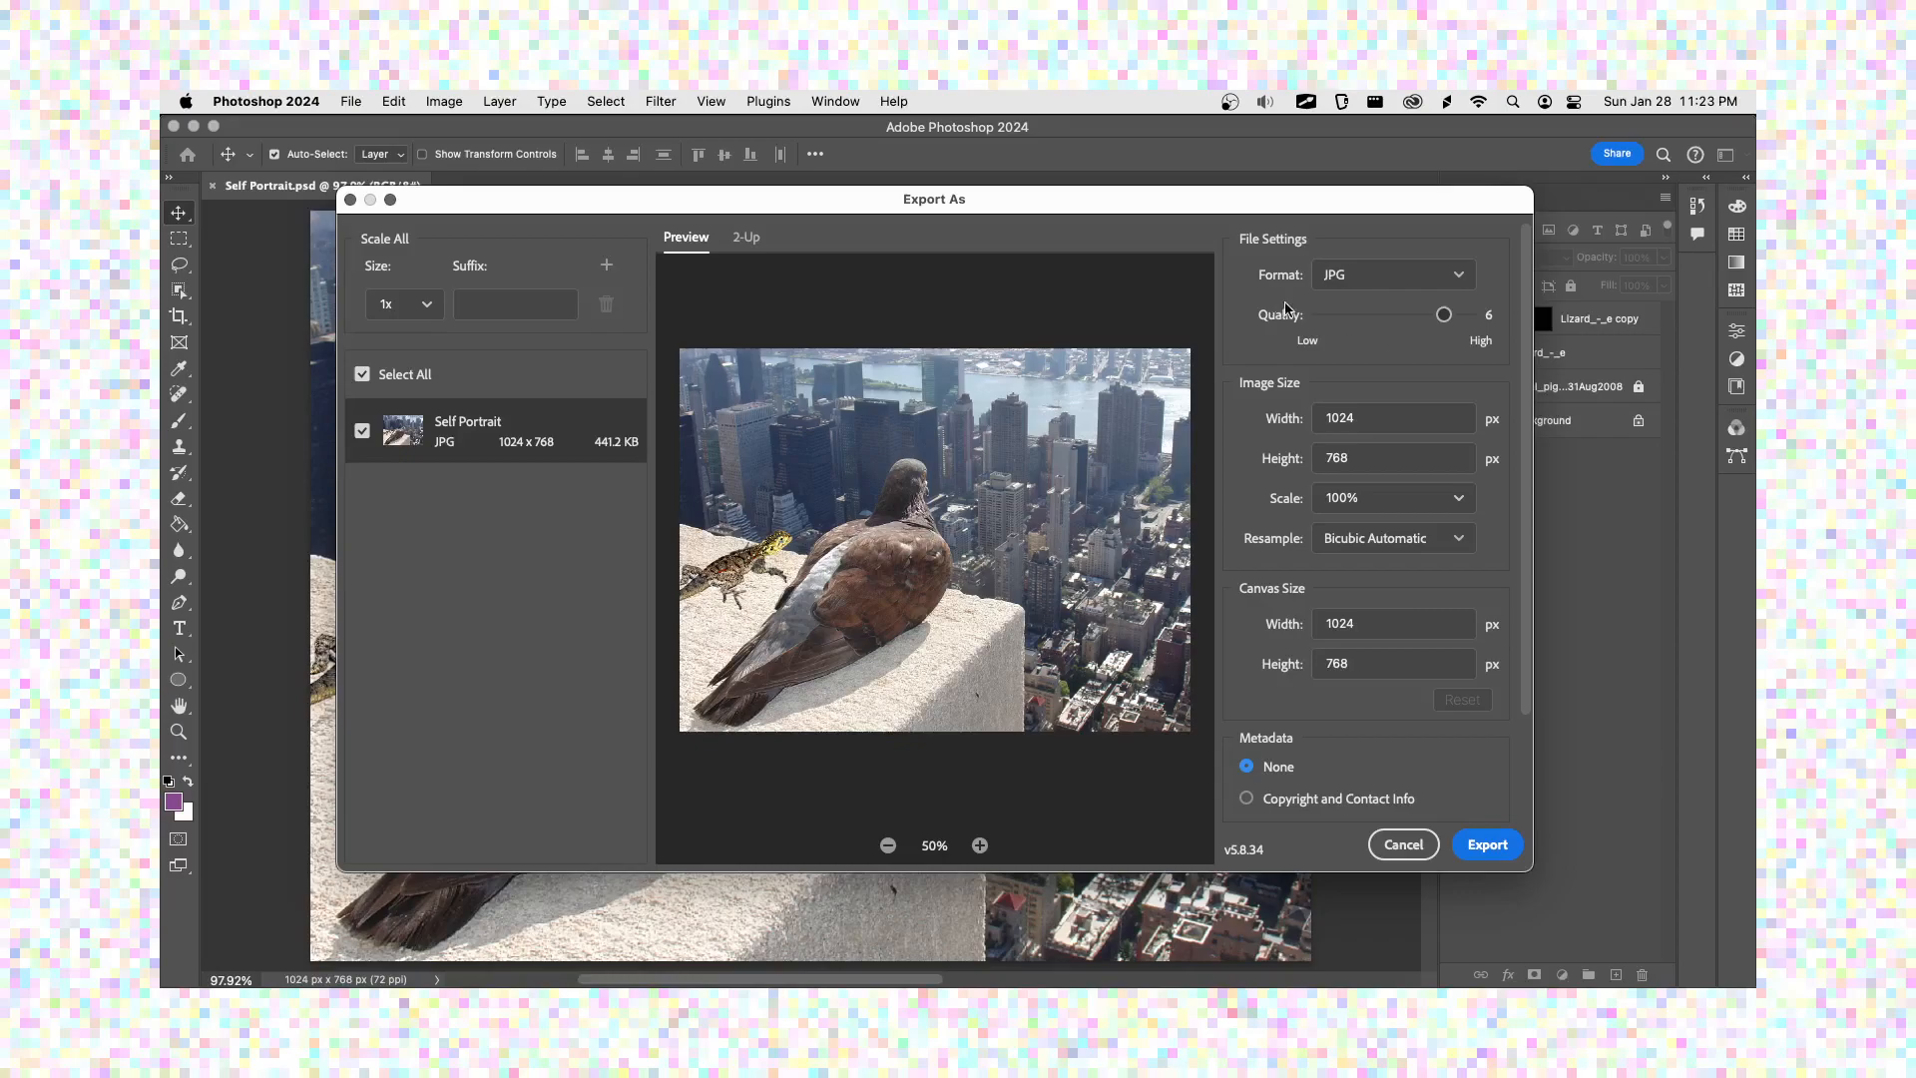
{"action": "left_click_drag", "start_coordinate": [1342, 315], "coordinate": [1471, 331]}
- Enlarge the export preview to 300% around the lizard and lower the JPG quality to 1
{"action": "left_click", "coordinate": [980, 845]}
{"action": "left_click", "coordinate": [980, 845]}
{"action": "left_click", "coordinate": [980, 845]}
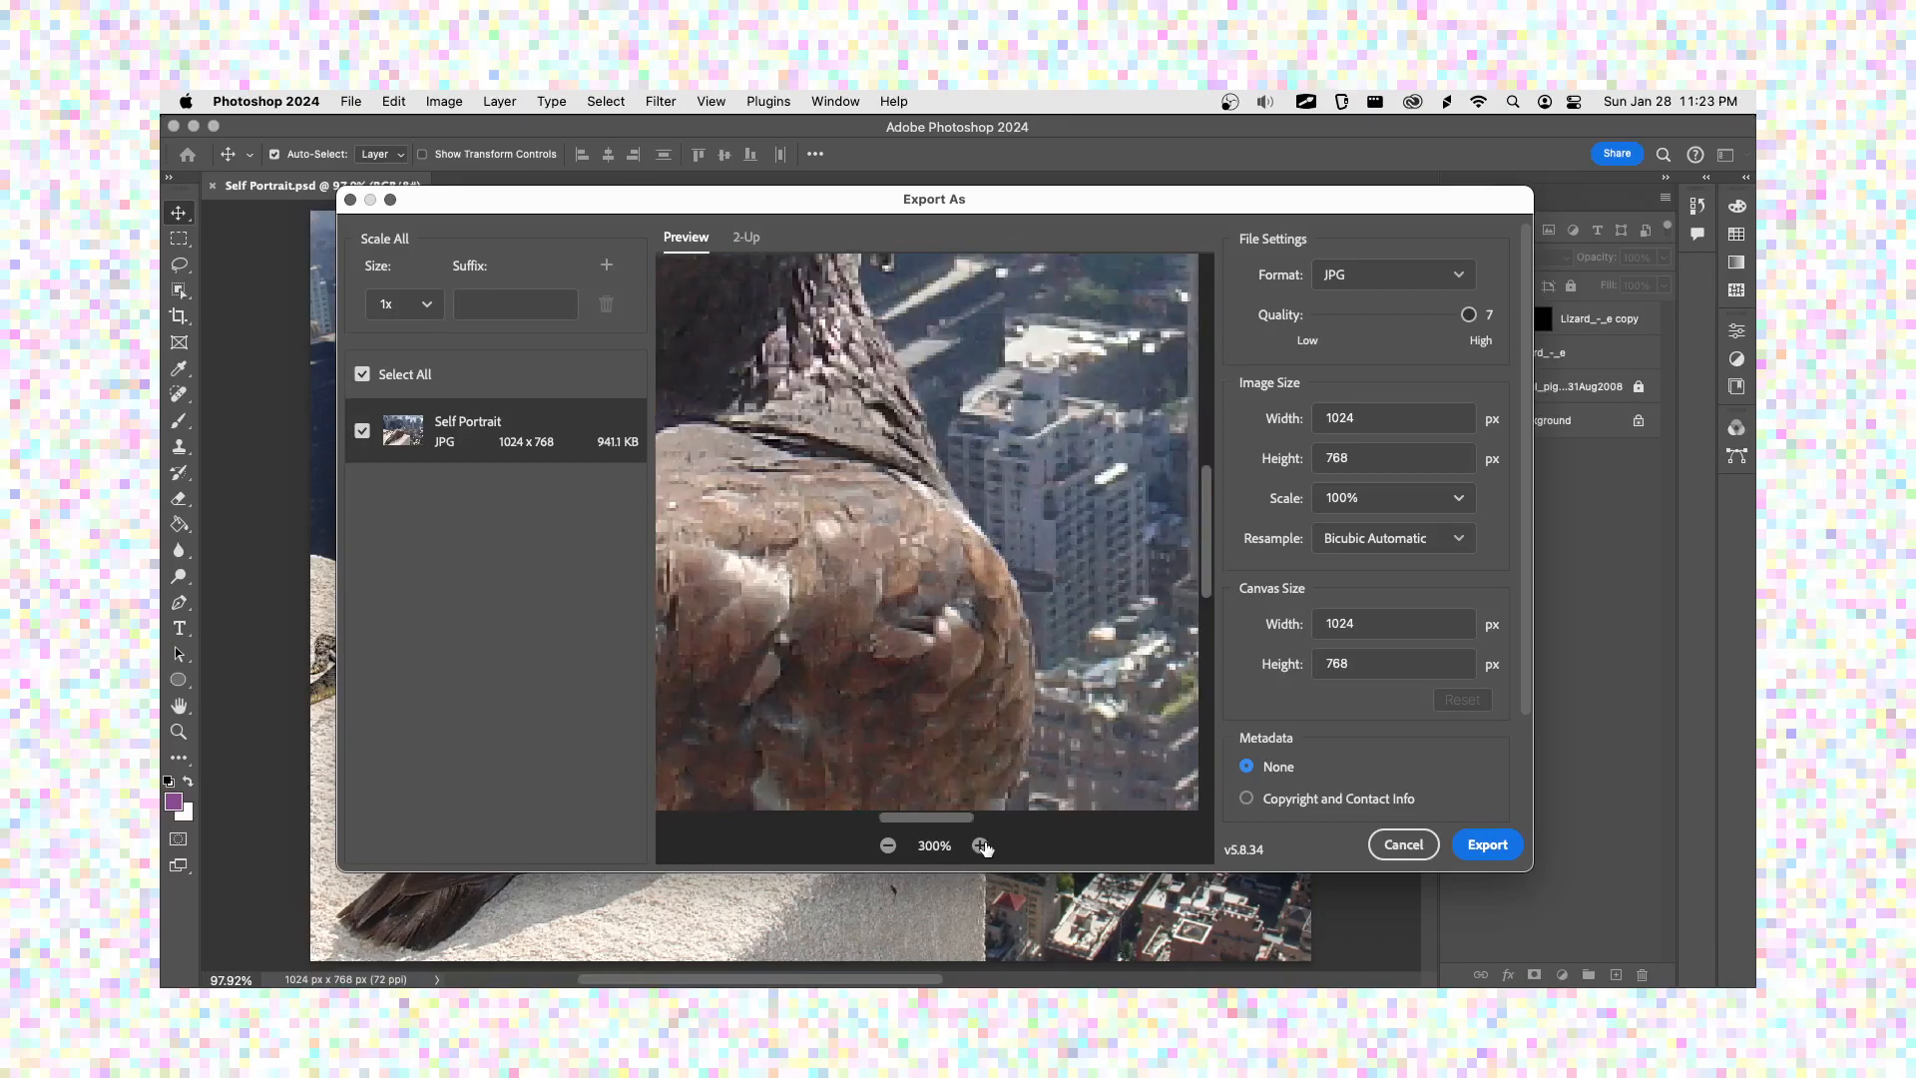
{"action": "left_click_drag", "start_coordinate": [963, 819], "coordinate": [794, 813]}
{"action": "left_click_drag", "start_coordinate": [1467, 314], "coordinate": [1287, 332]}
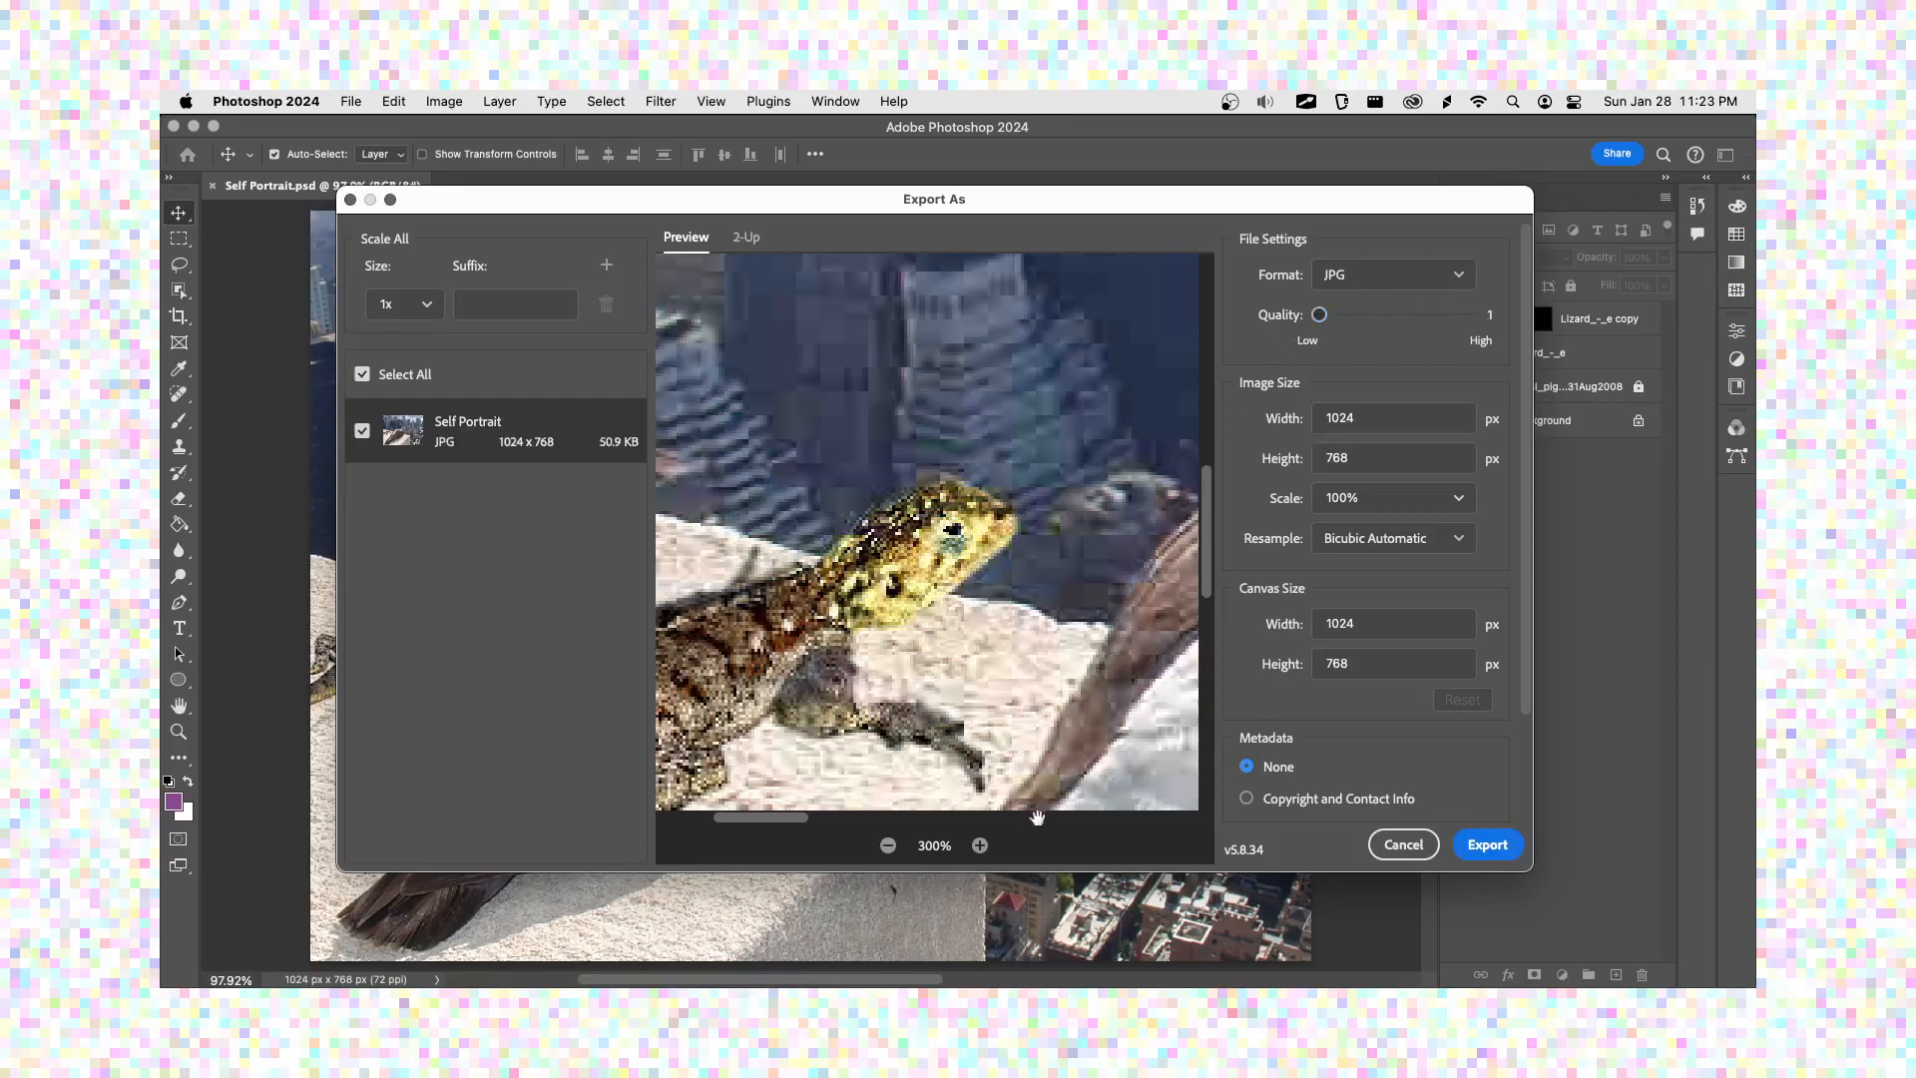
- Examine the JPG compression artifacts around the lizard's head at preview magnifications between 100% and 800%
{"action": "left_click", "coordinate": [981, 846]}
{"action": "left_click", "coordinate": [981, 845]}
{"action": "left_click", "coordinate": [981, 846]}
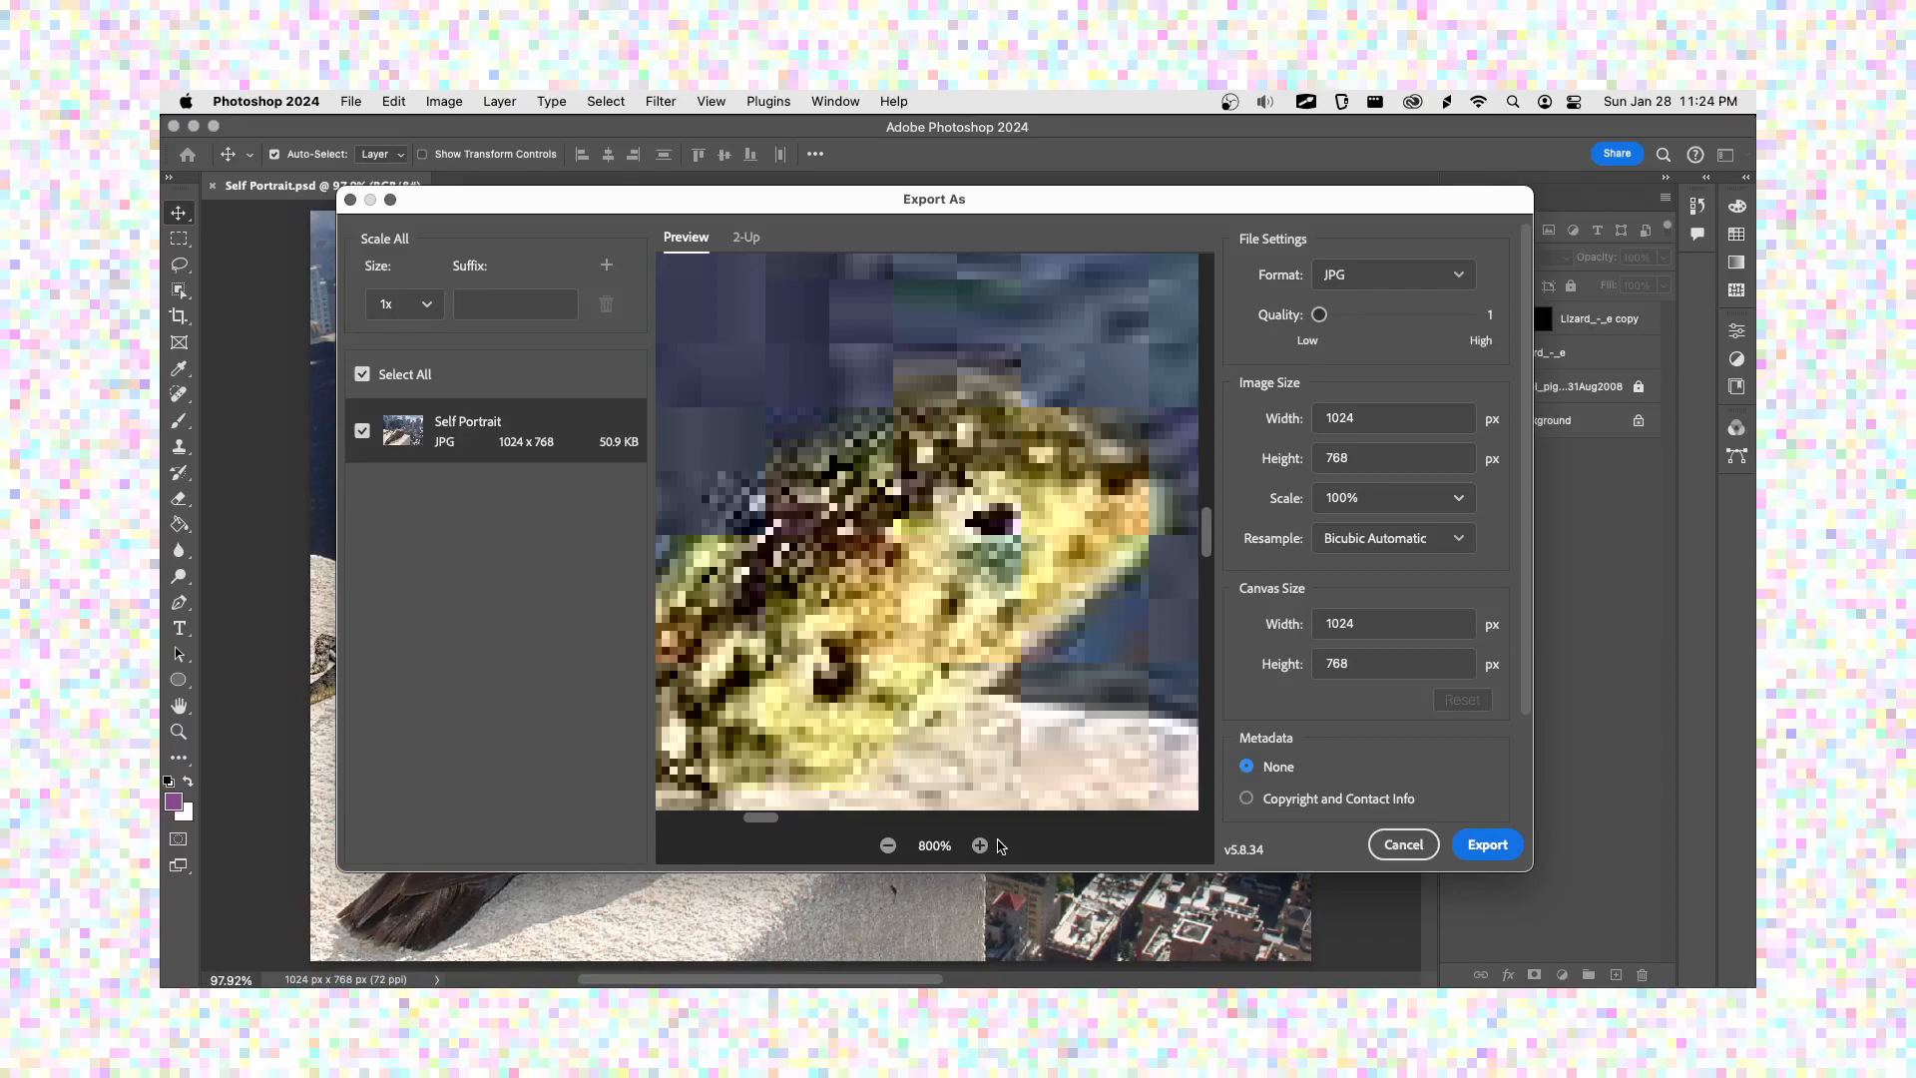
{"action": "left_click", "coordinate": [888, 845]}
{"action": "left_click", "coordinate": [888, 845]}
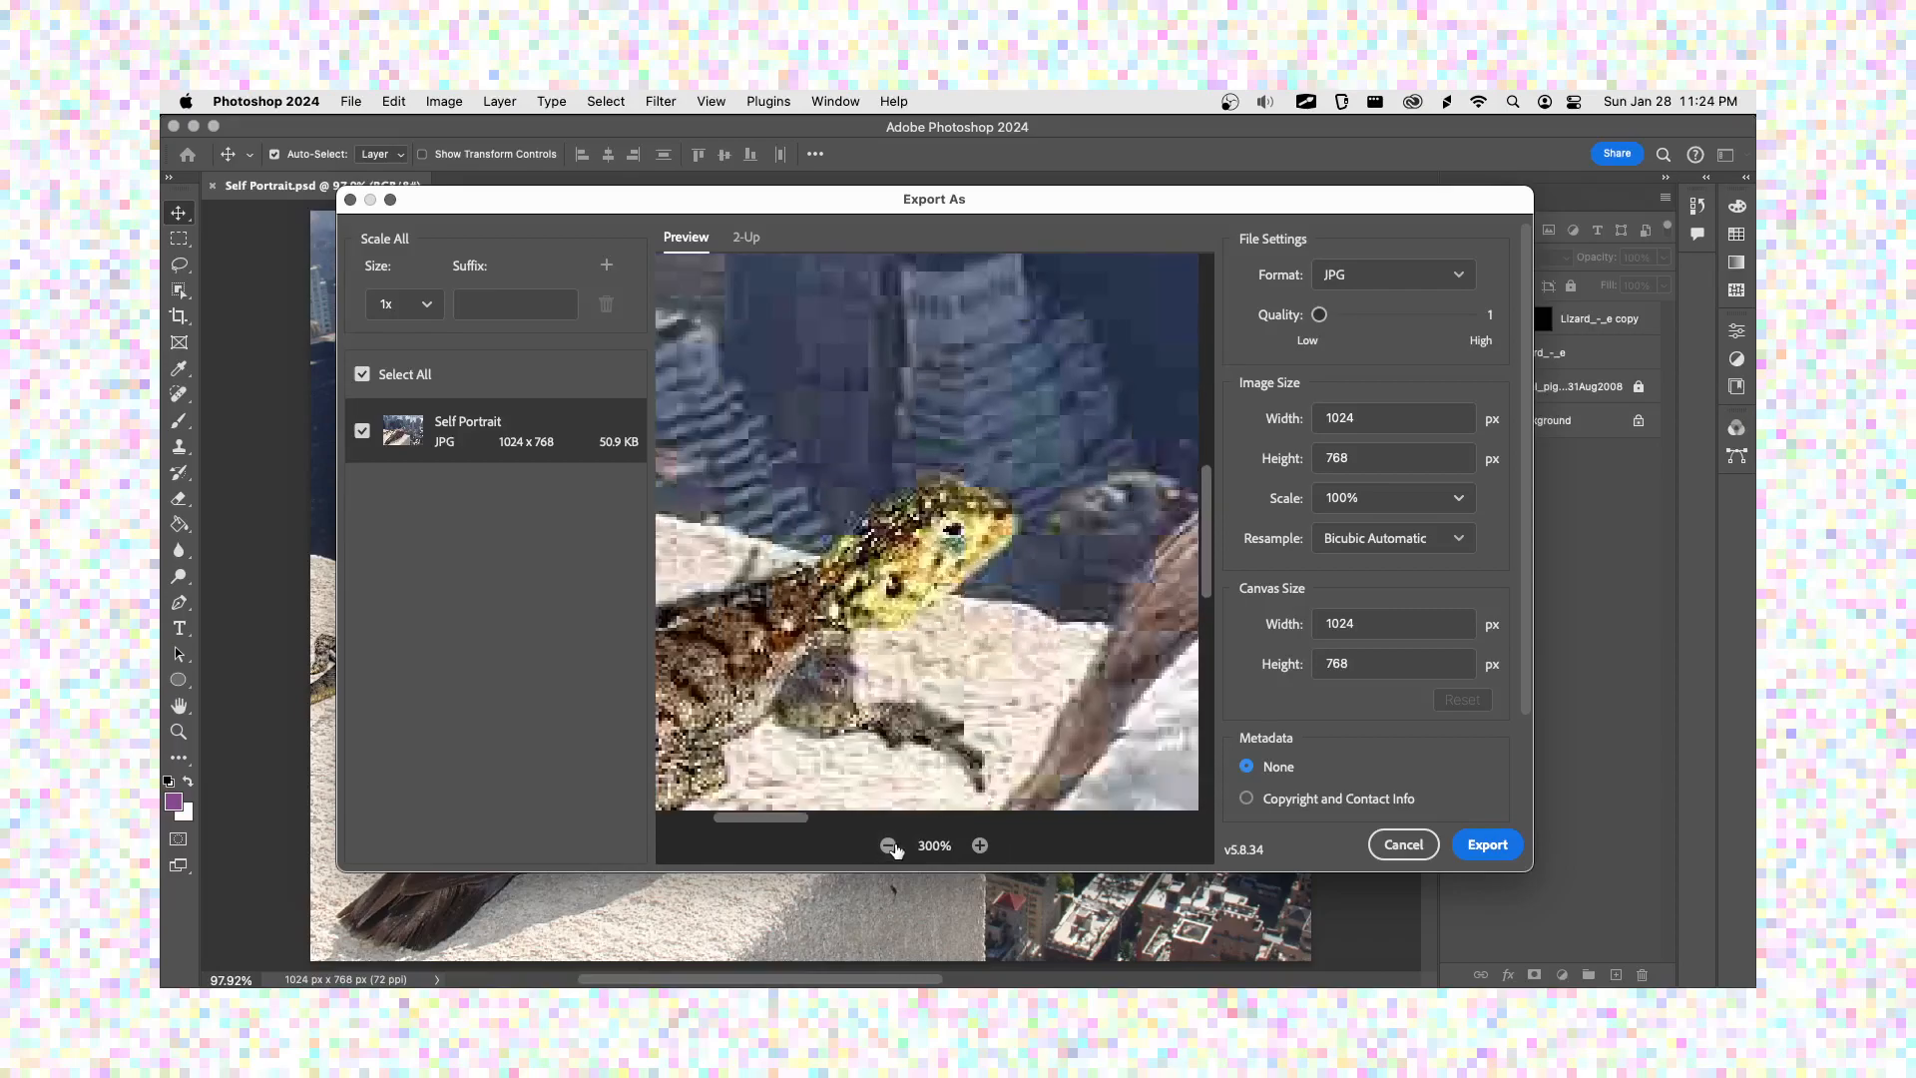
{"action": "left_click", "coordinate": [888, 846]}
{"action": "left_click", "coordinate": [888, 845]}
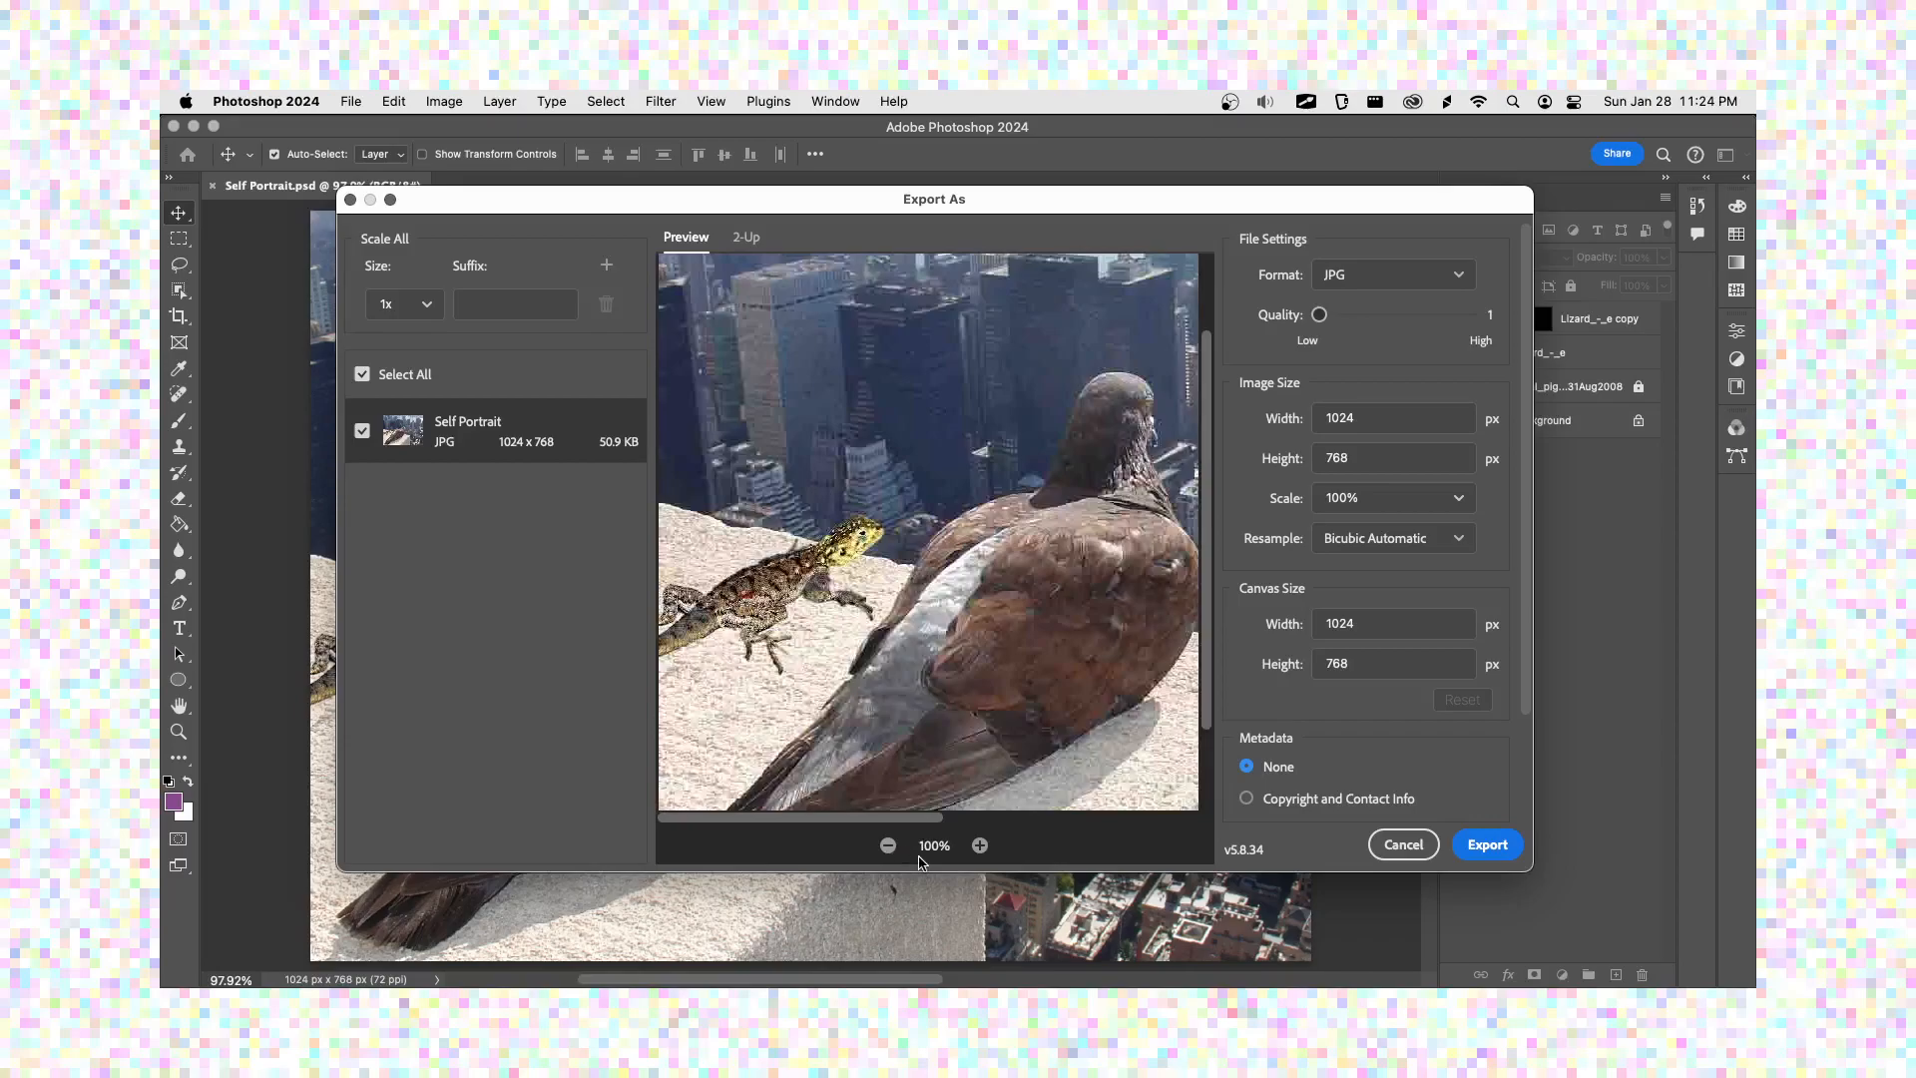
{"action": "left_click", "coordinate": [980, 846]}
{"action": "left_click", "coordinate": [979, 845]}
{"action": "left_click", "coordinate": [980, 845]}
{"action": "left_click", "coordinate": [980, 845]}
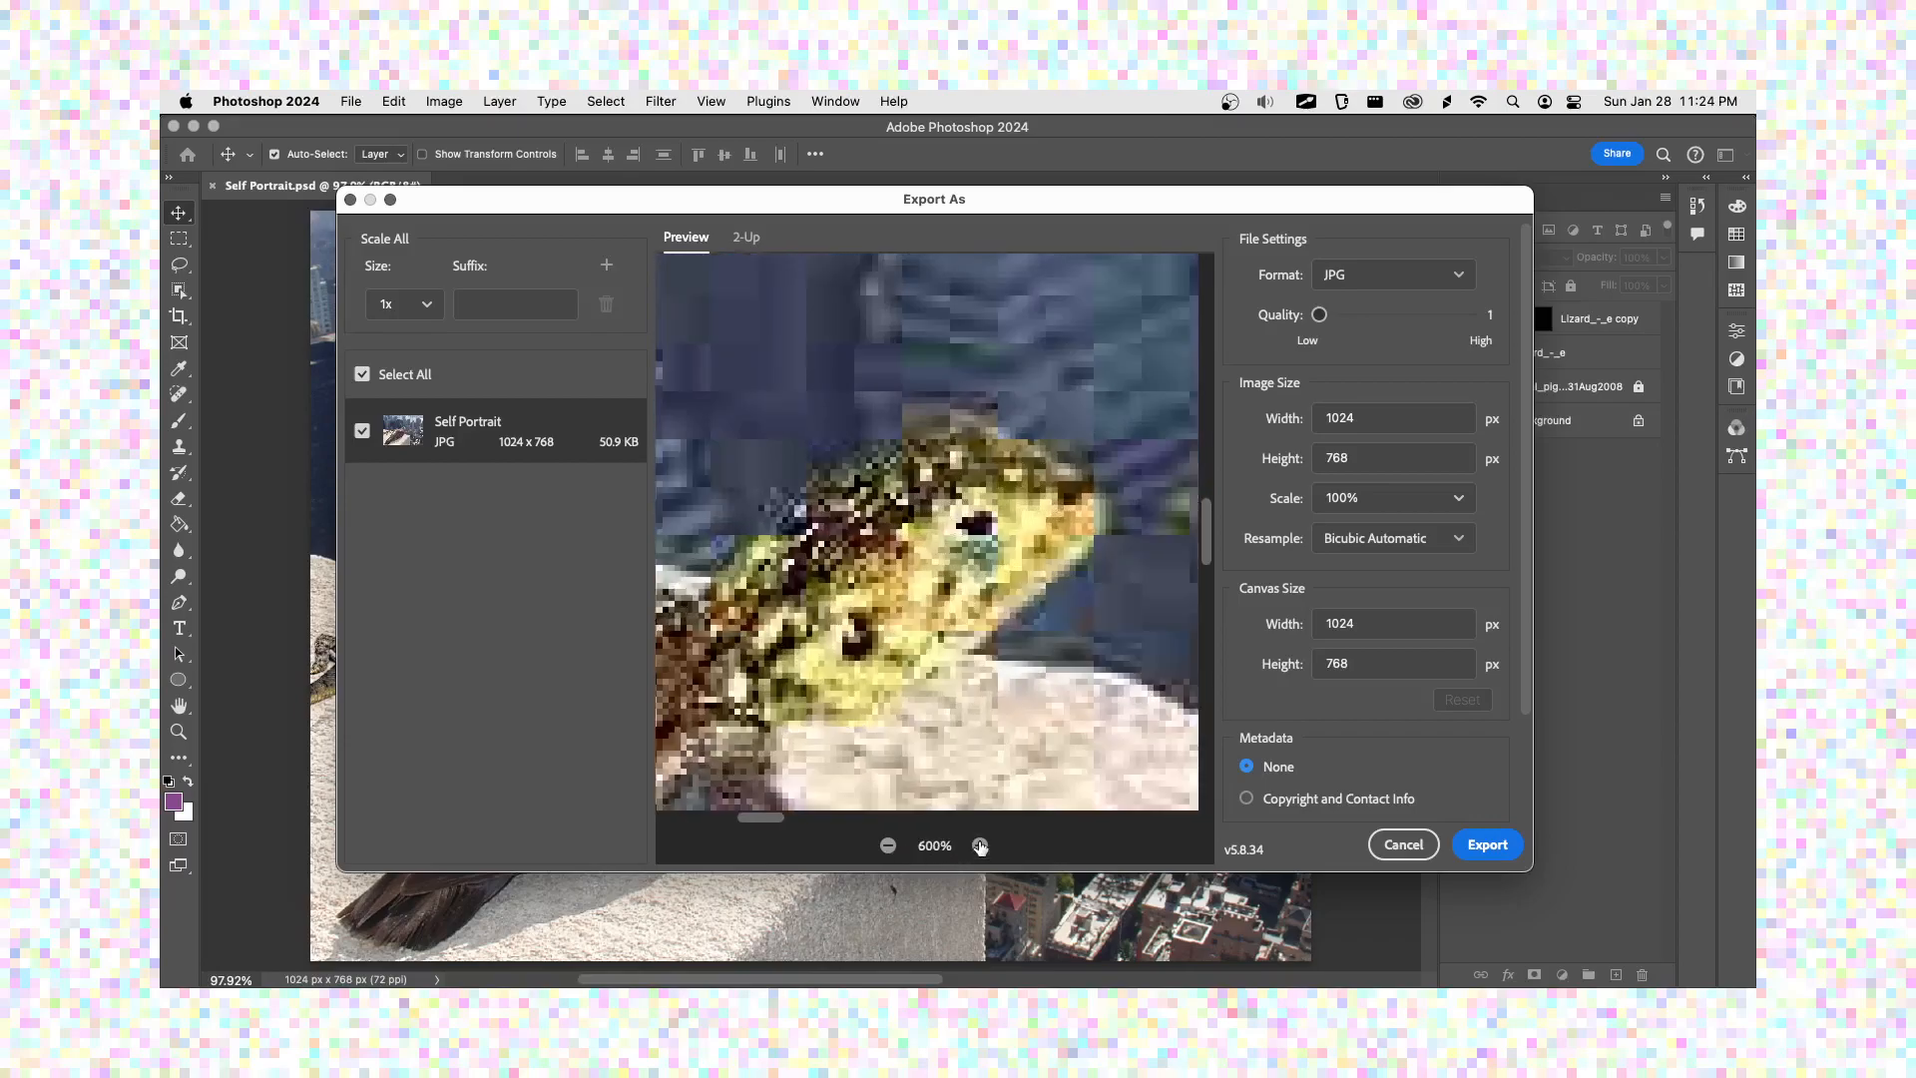
- Set the JPG quality to 5 and check the compression around the lizard, returning the export preview to 100%
{"action": "left_click", "coordinate": [980, 846]}
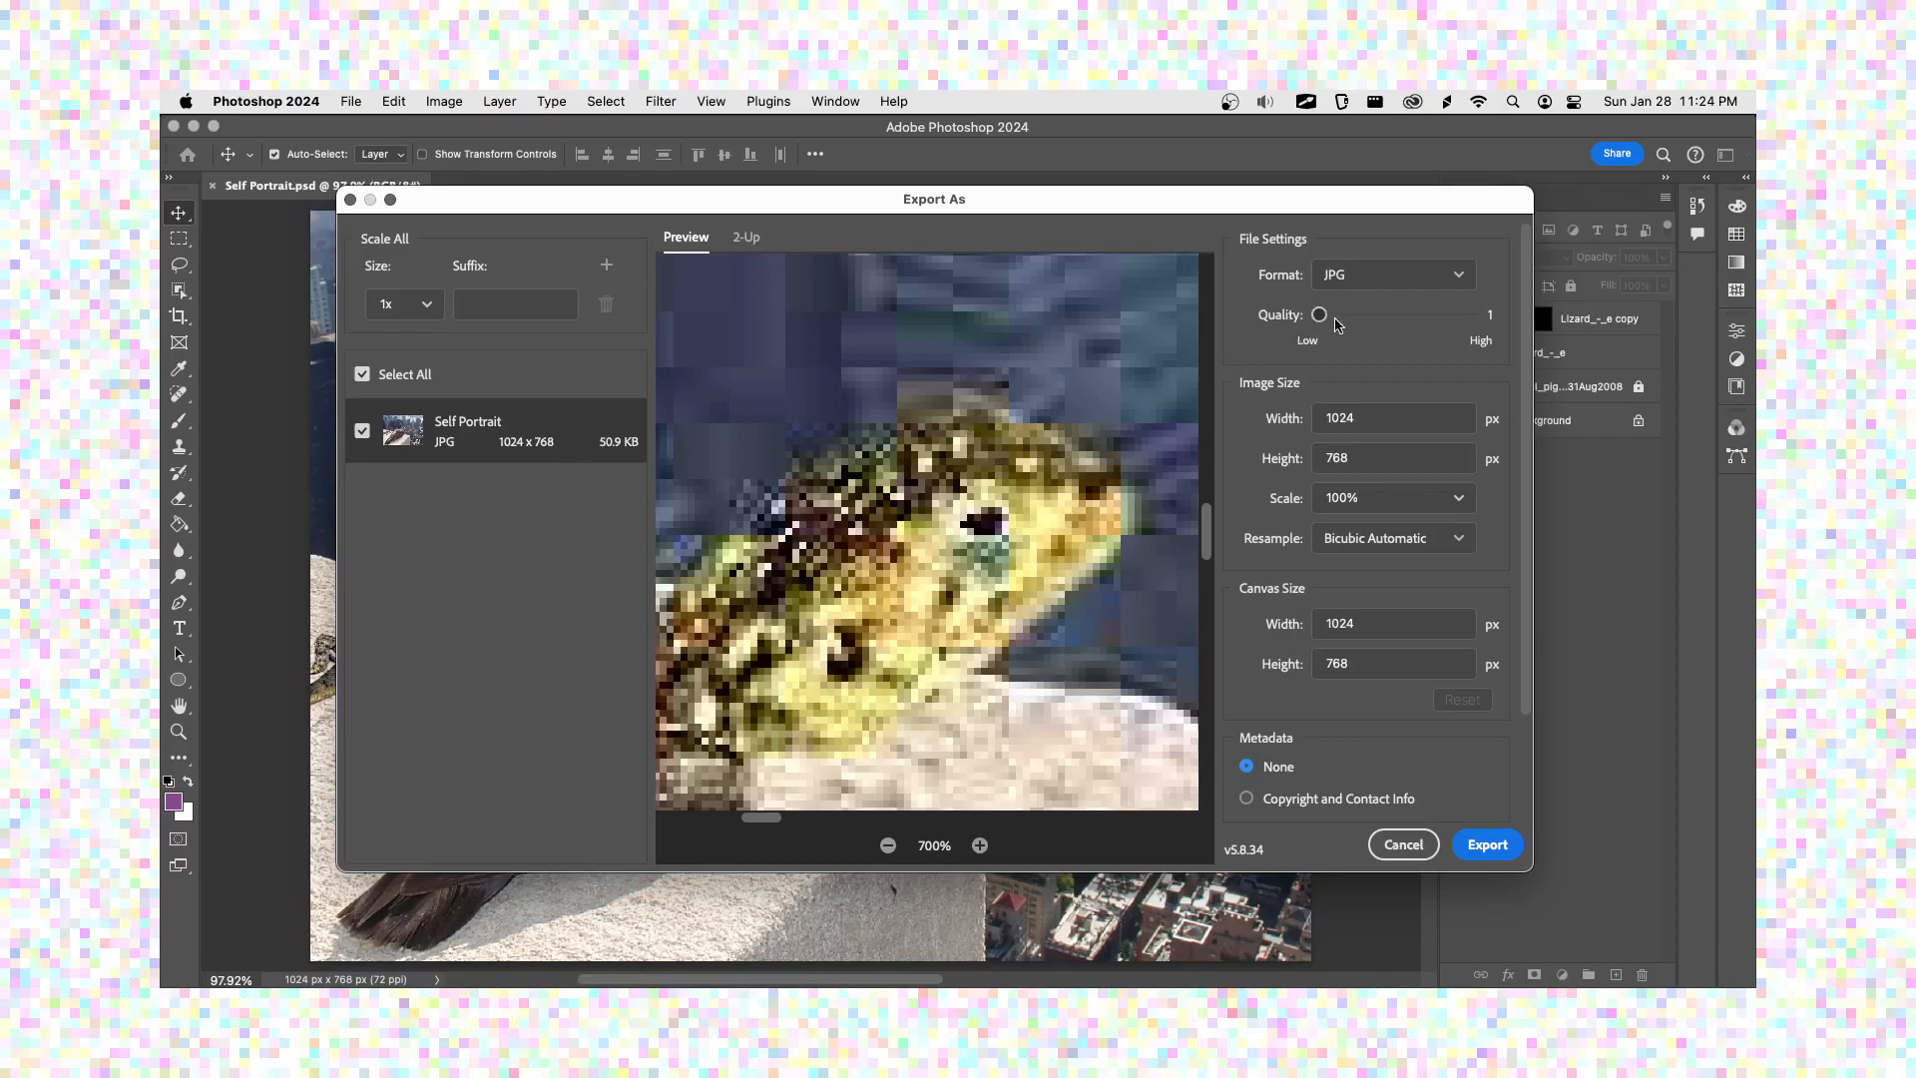
{"action": "left_click", "coordinate": [1417, 317]}
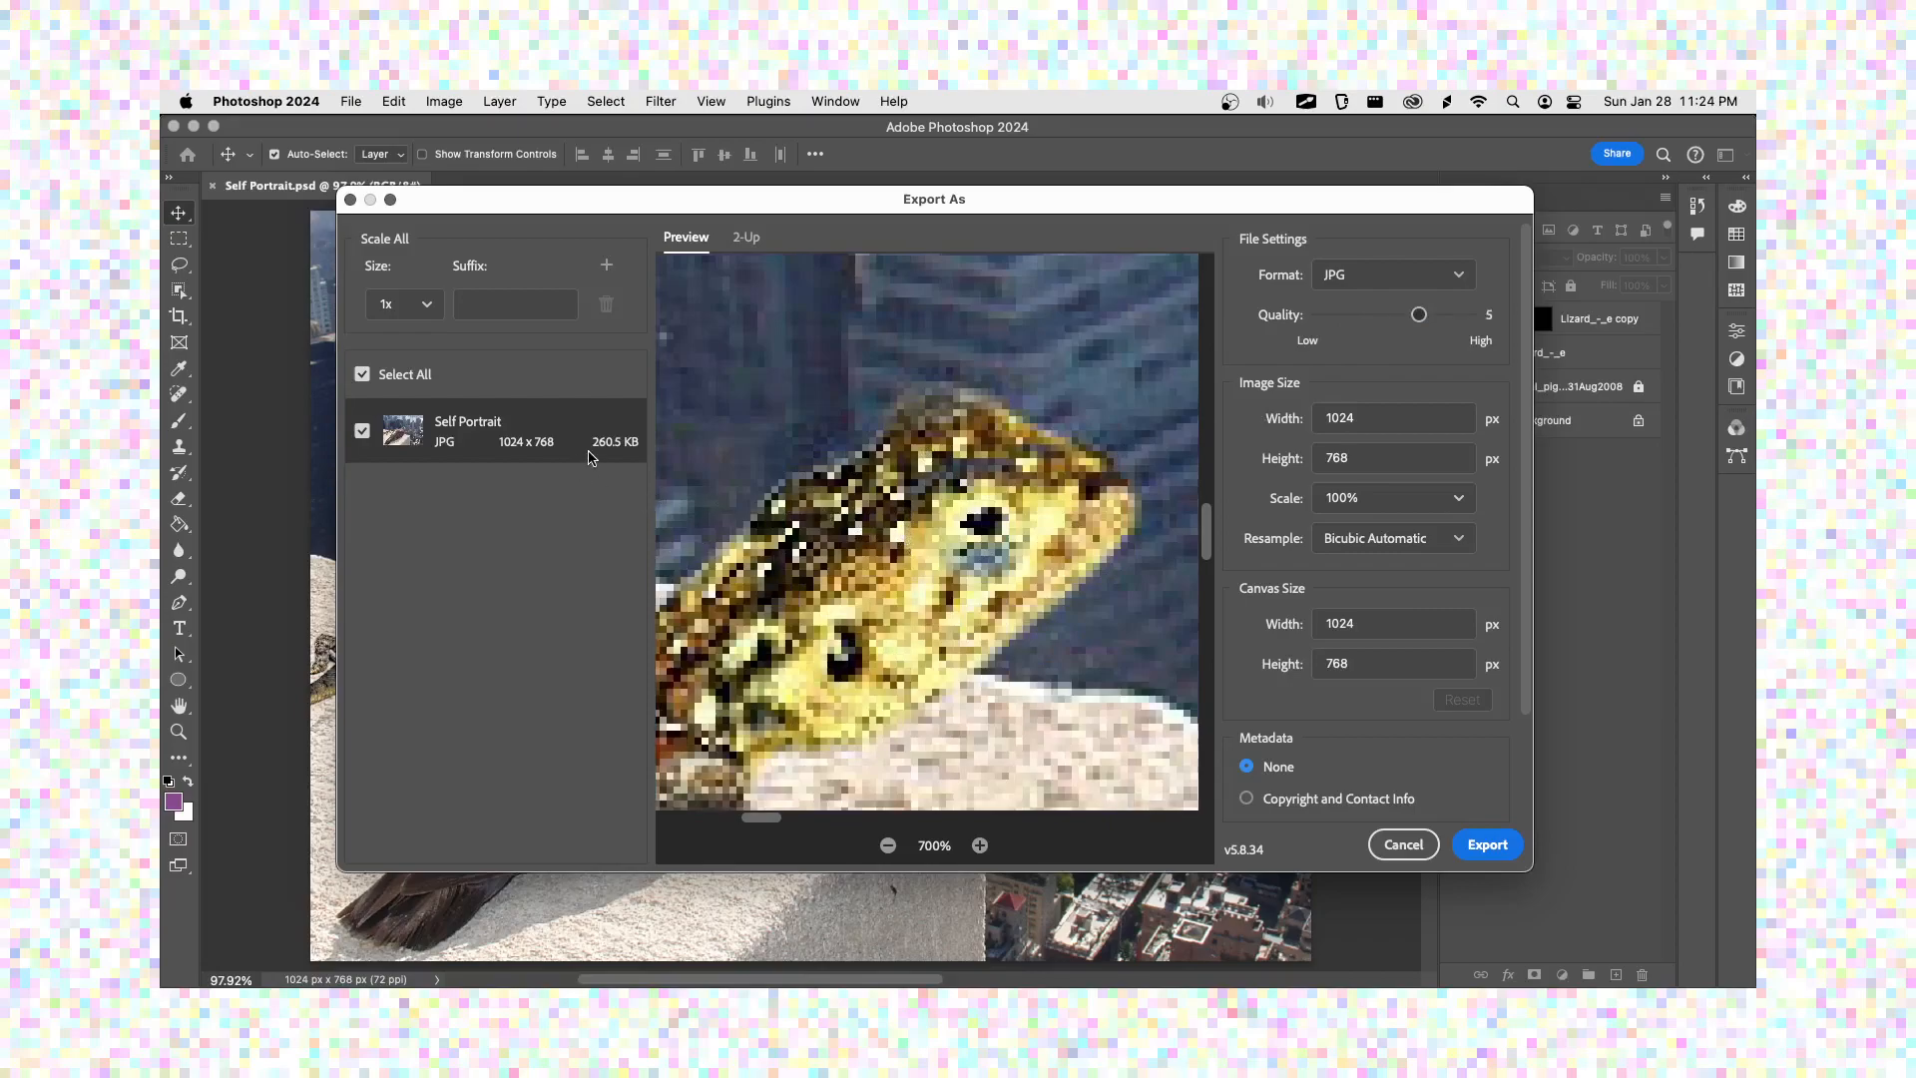
{"action": "left_click", "coordinate": [888, 845]}
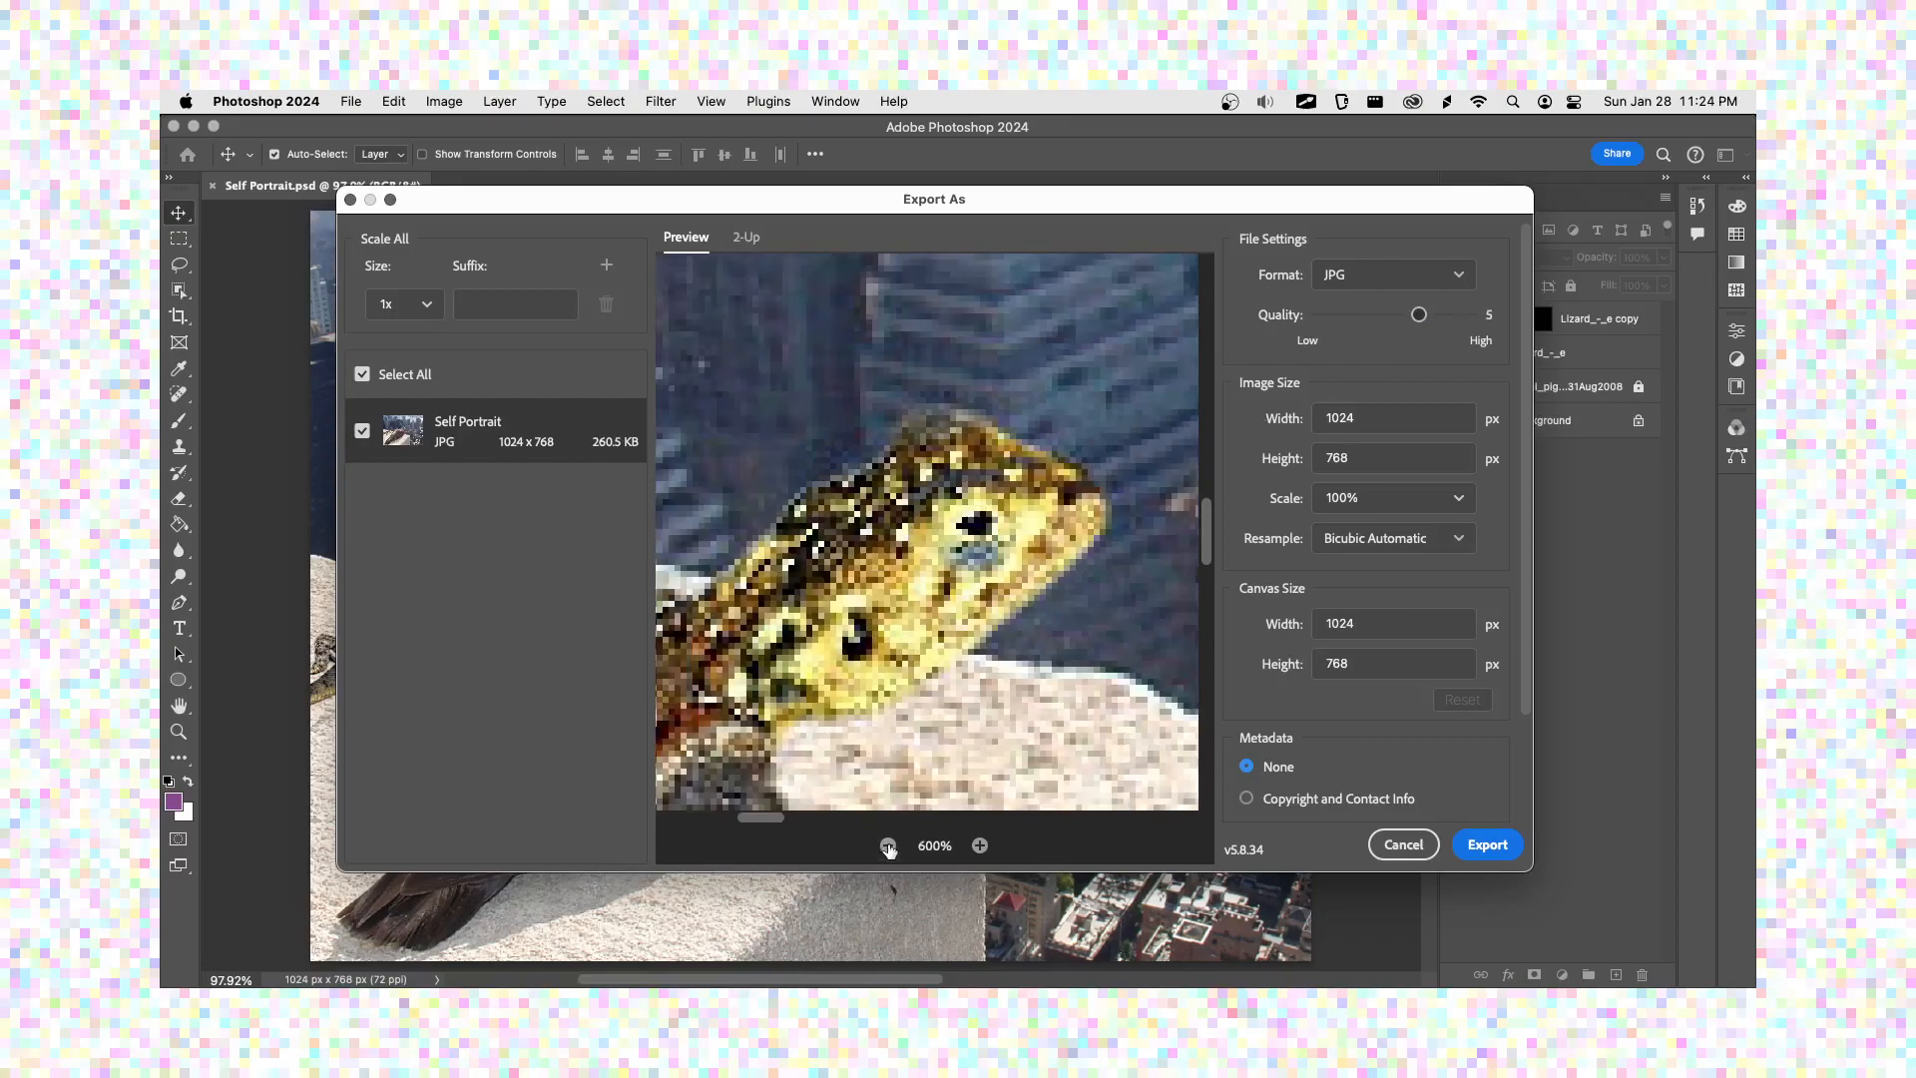
{"action": "left_click", "coordinate": [888, 846]}
{"action": "left_click", "coordinate": [889, 845]}
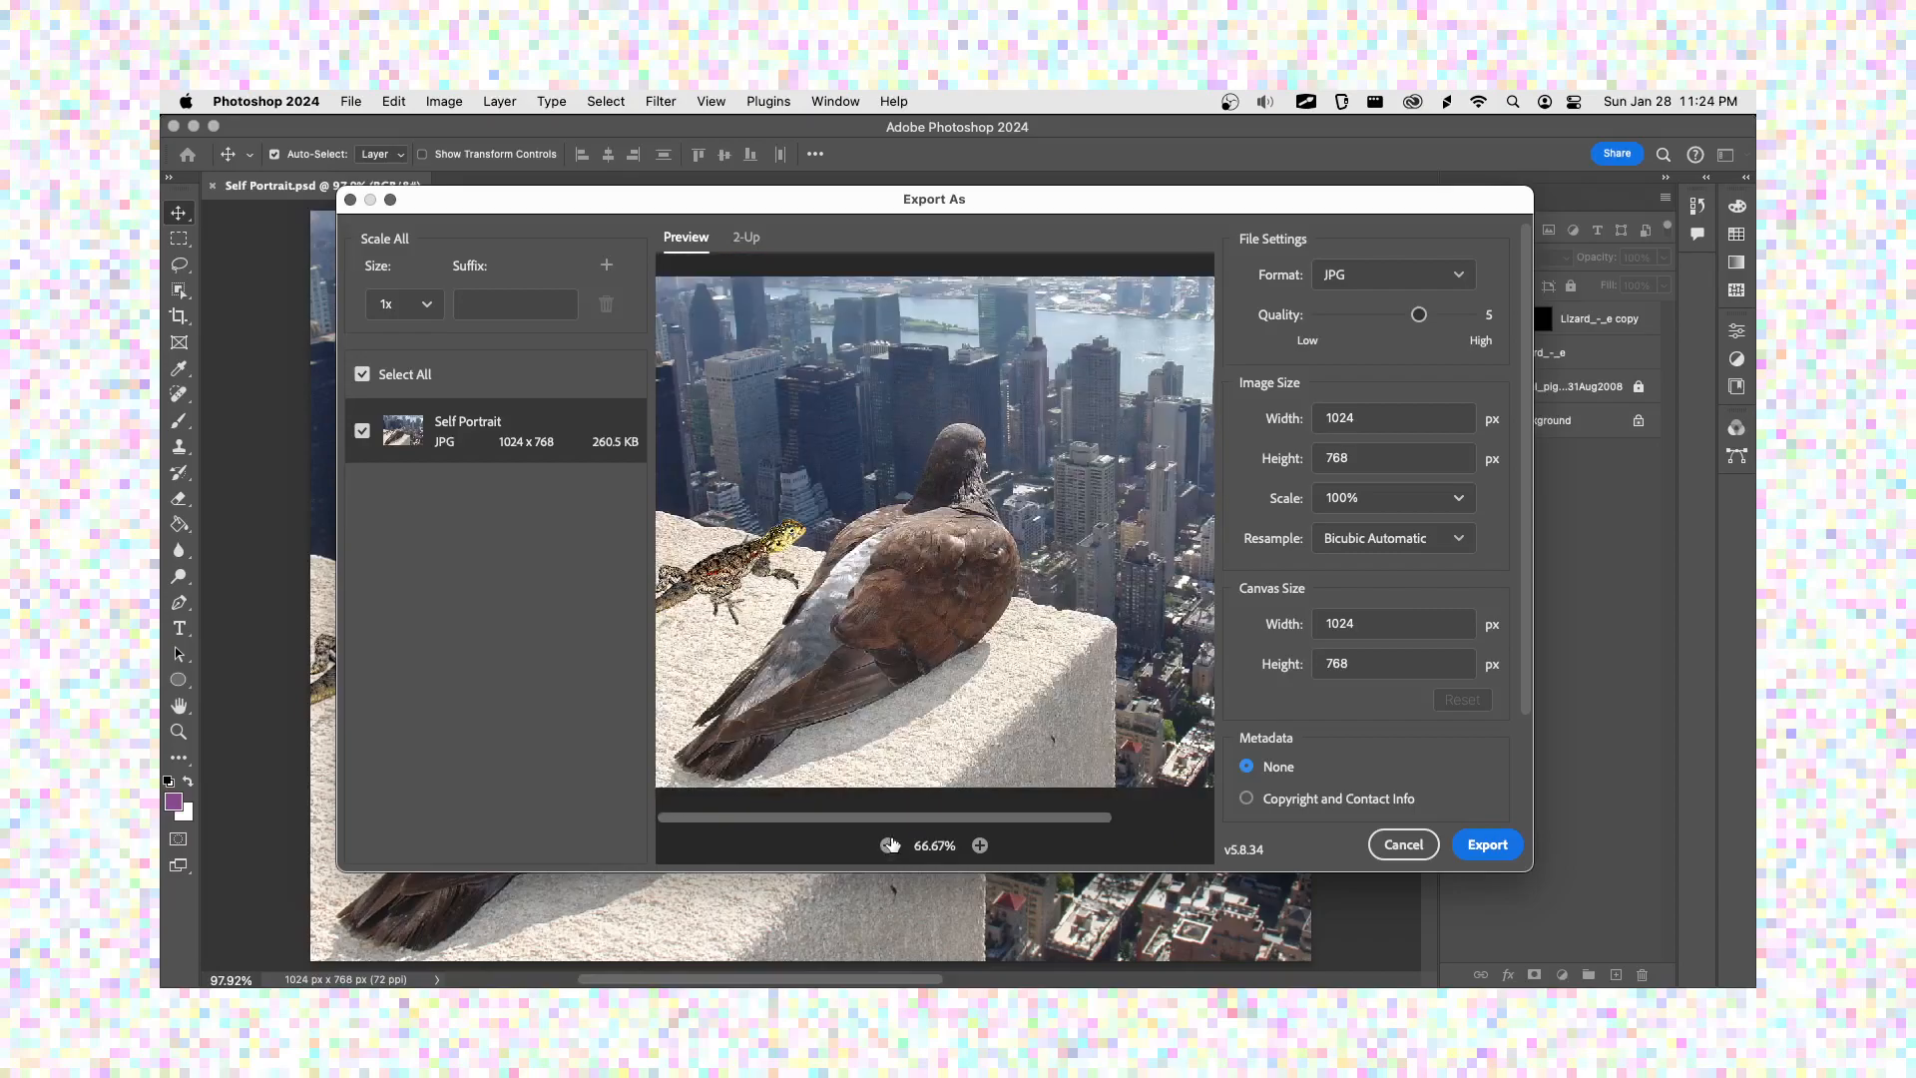
{"action": "left_click", "coordinate": [980, 846]}
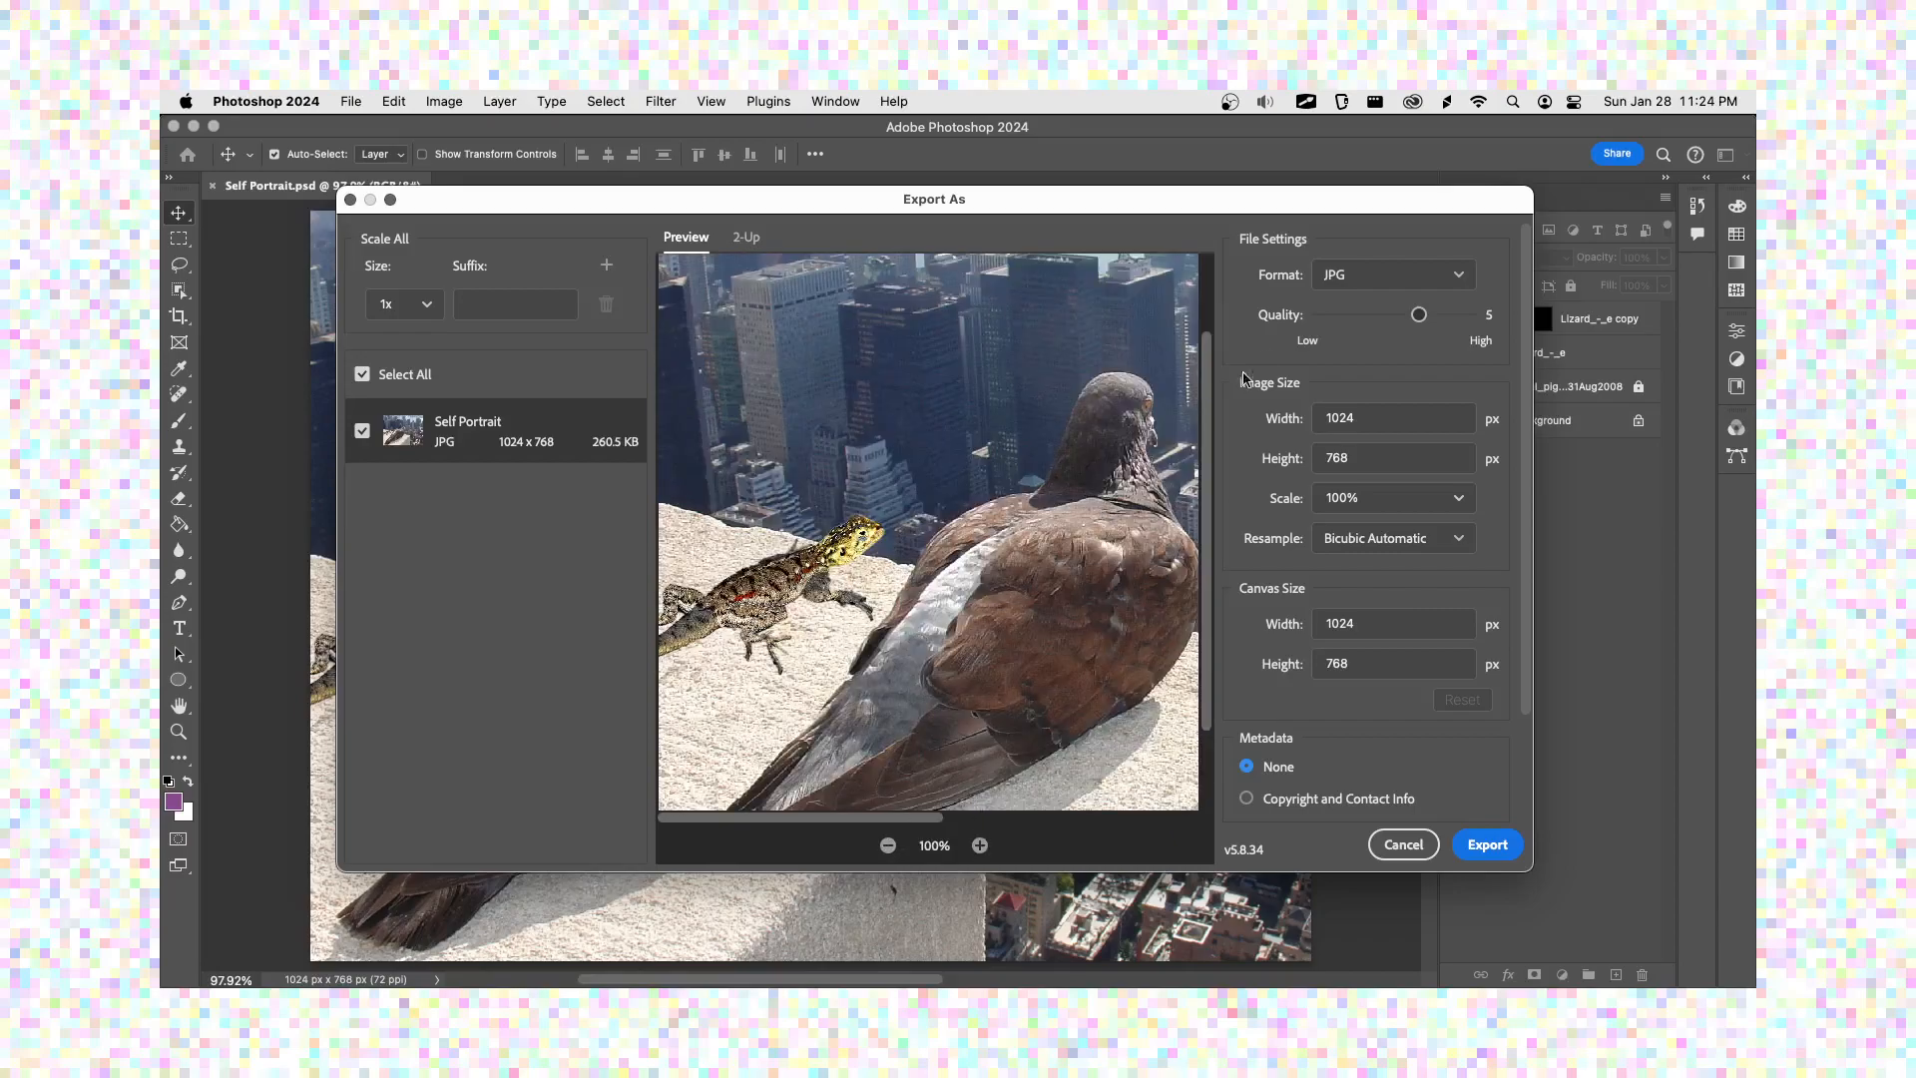
- Review the export size and metadata options, then export the composite as Self Portrait 1 into the Self Portrait folder inside MMP 100
{"action": "left_click", "coordinate": [1335, 412]}
{"action": "left_click", "coordinate": [1437, 415]}
{"action": "scroll", "coordinate": [1397, 618], "scroll_direction": "down", "scroll_amount": 4}
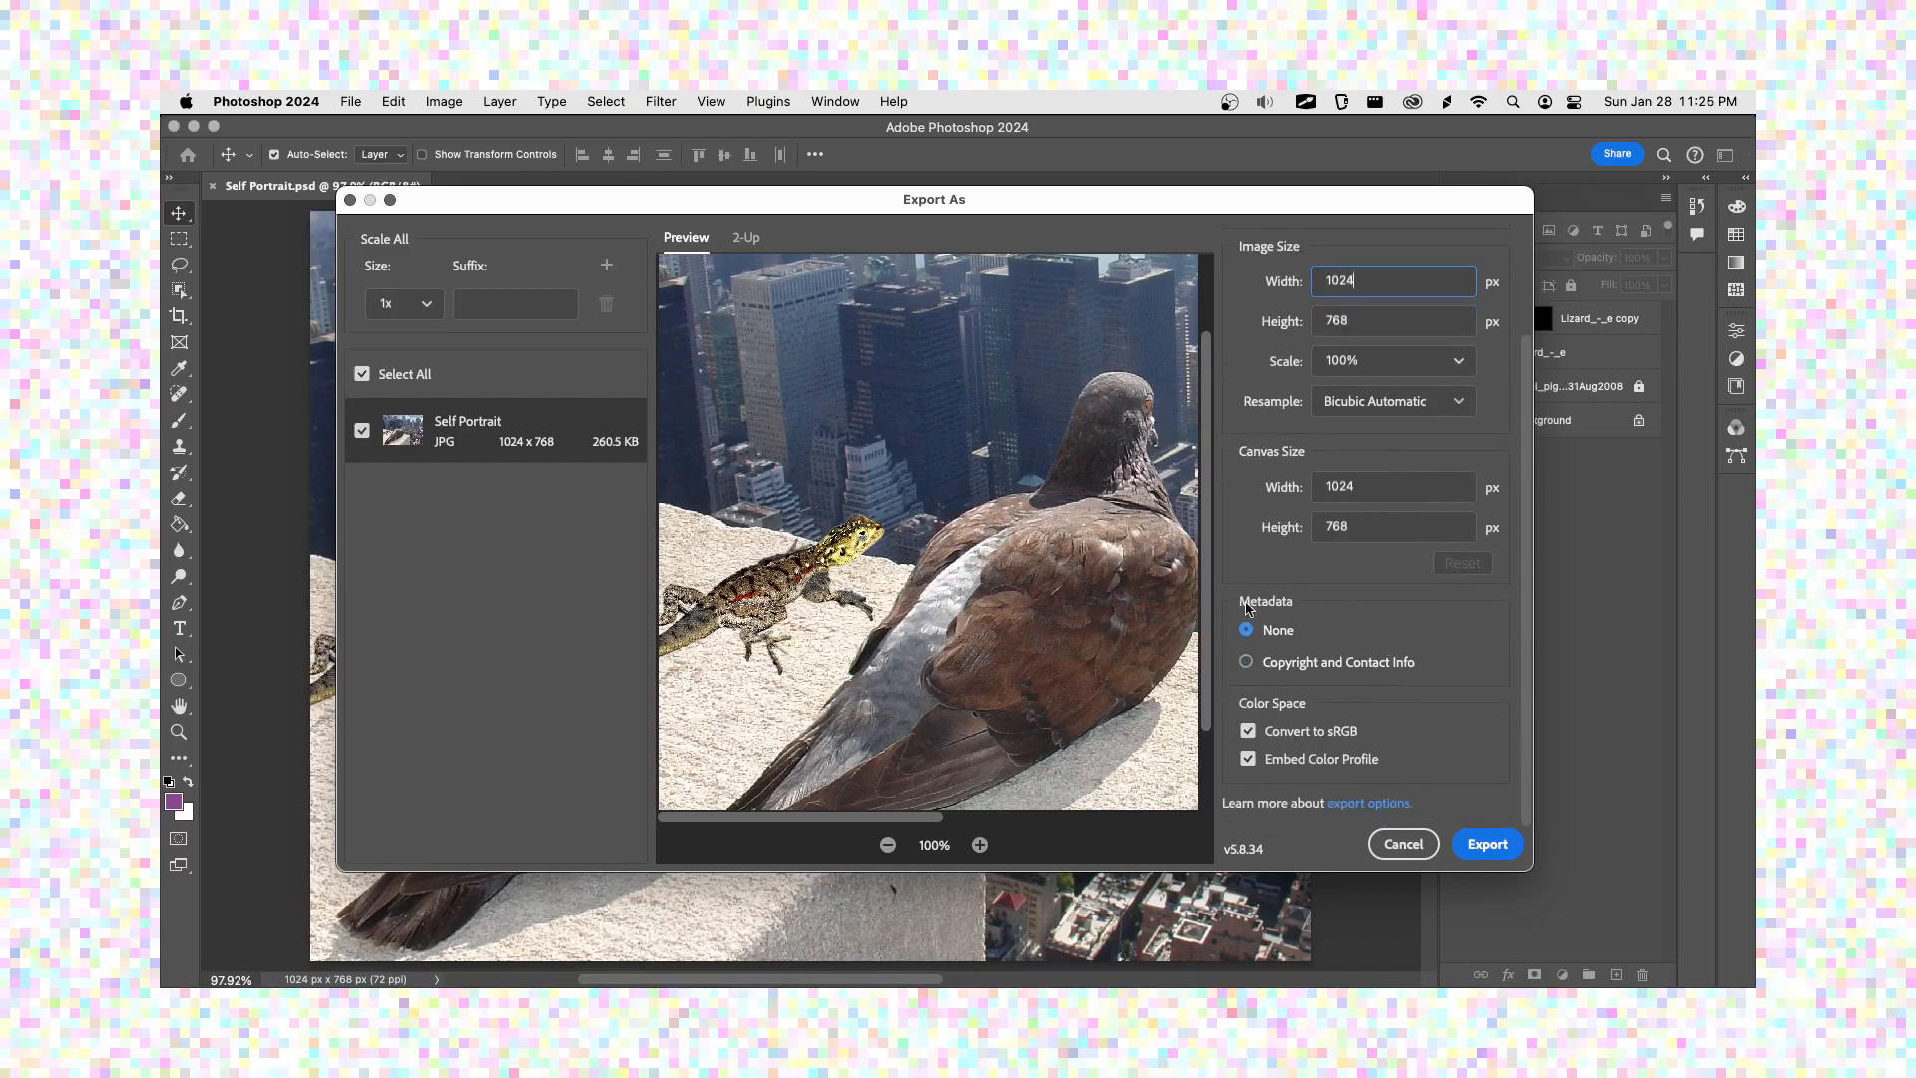
{"action": "scroll", "coordinate": [1248, 648], "scroll_direction": "up", "scroll_amount": 2}
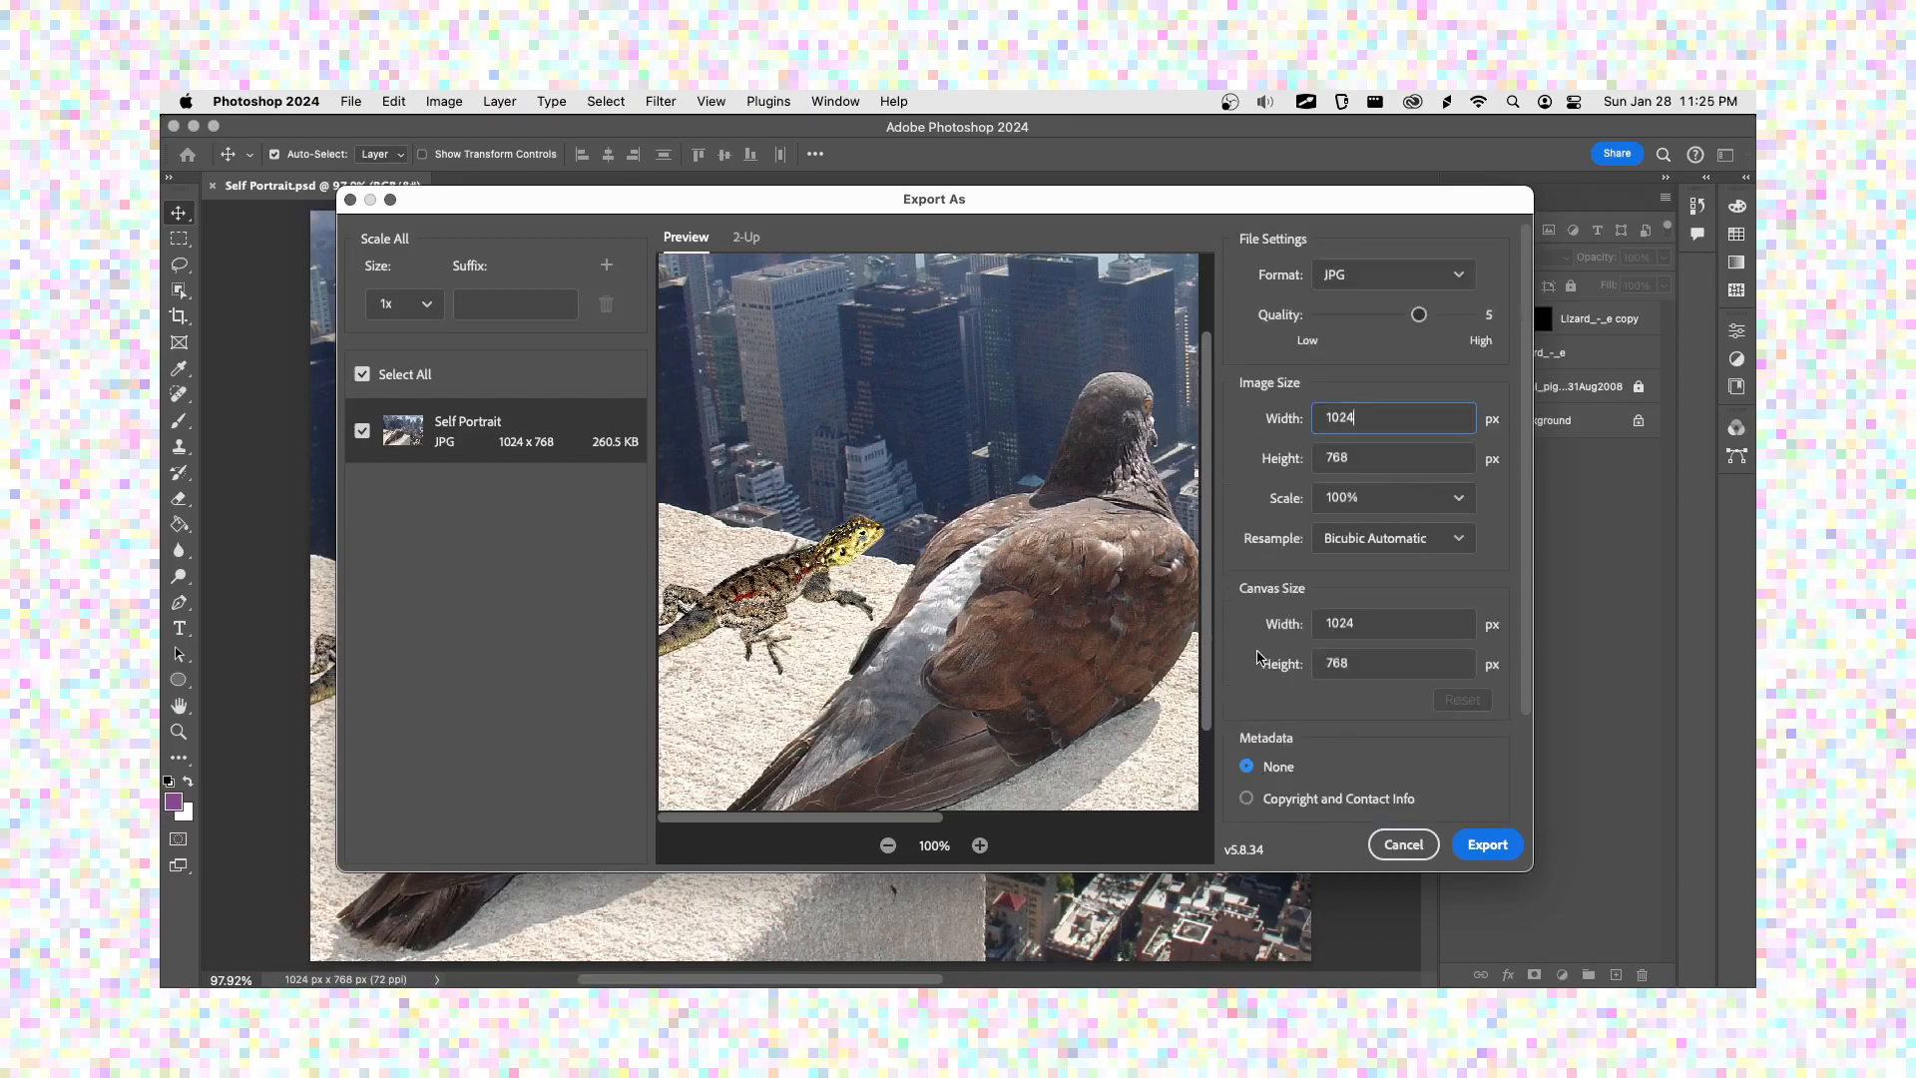
{"action": "left_click", "coordinate": [1487, 844]}
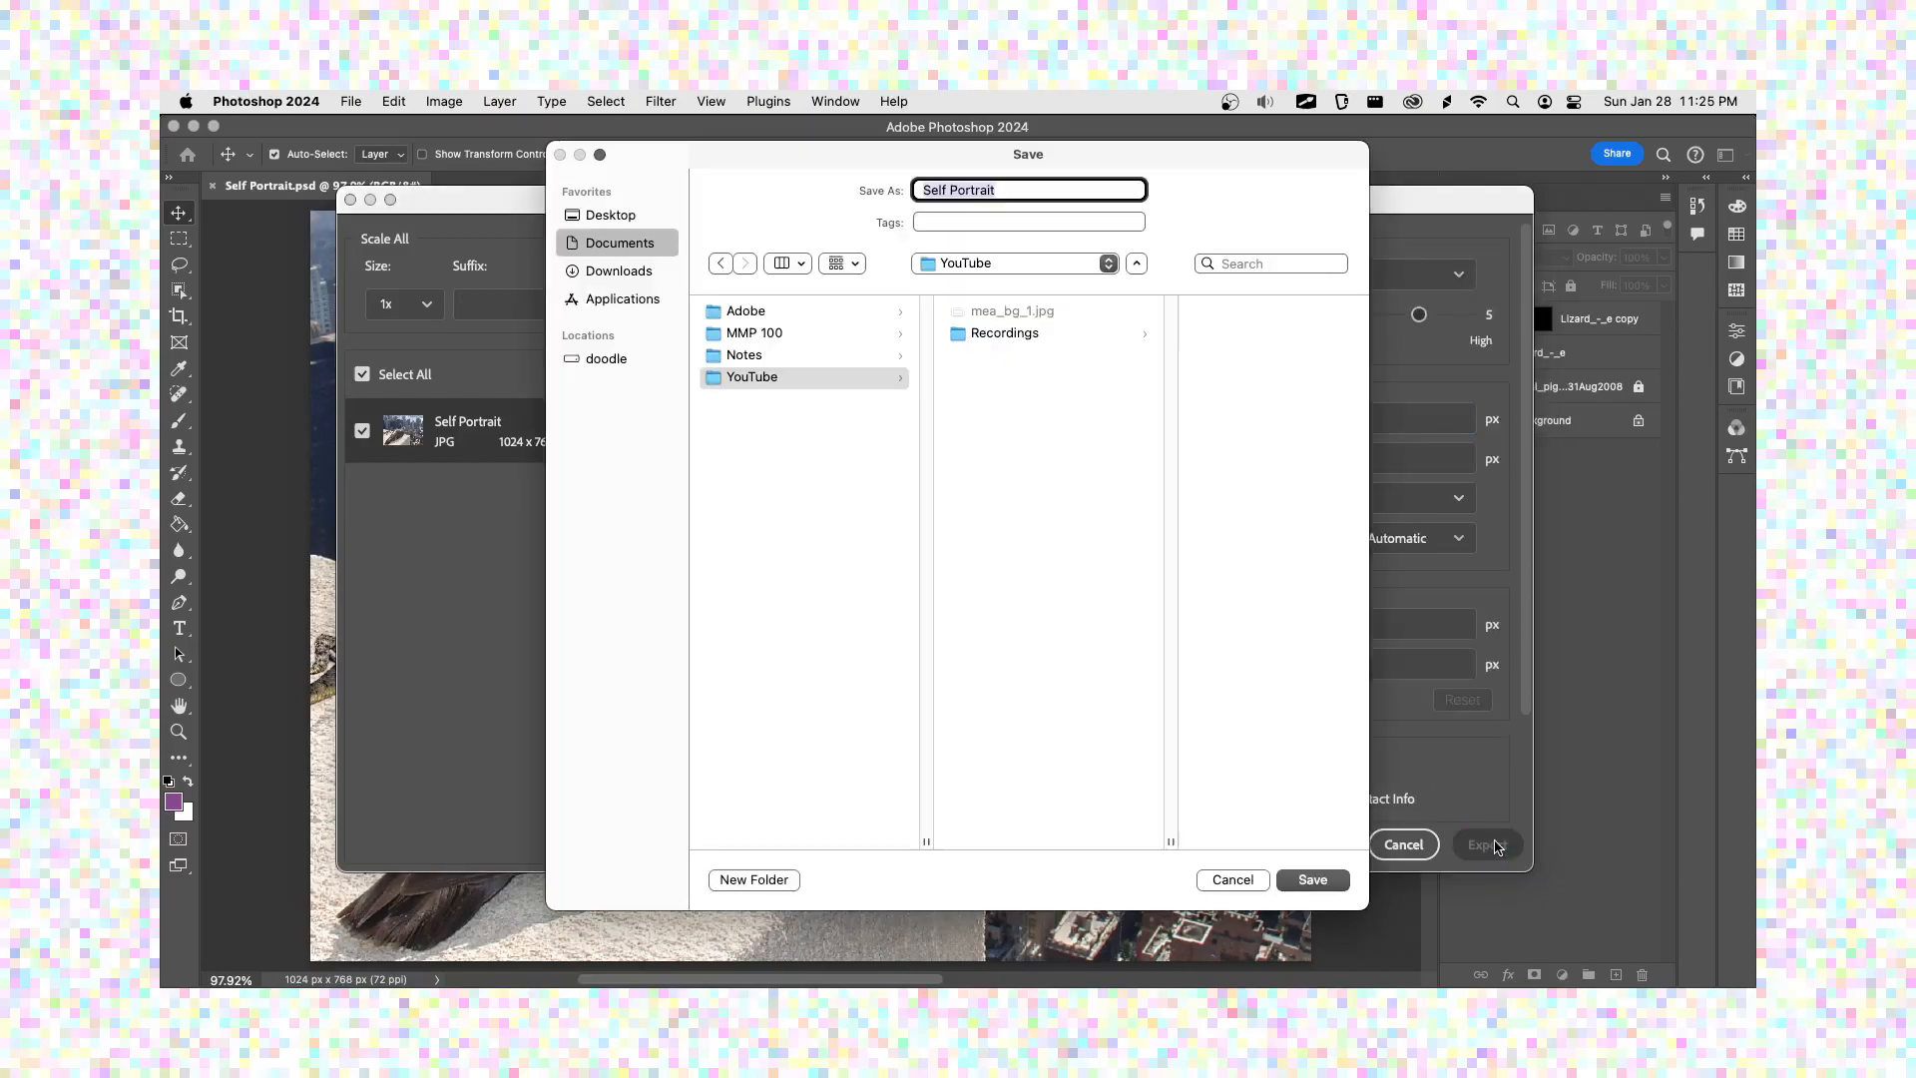
{"action": "left_click", "coordinate": [819, 333]}
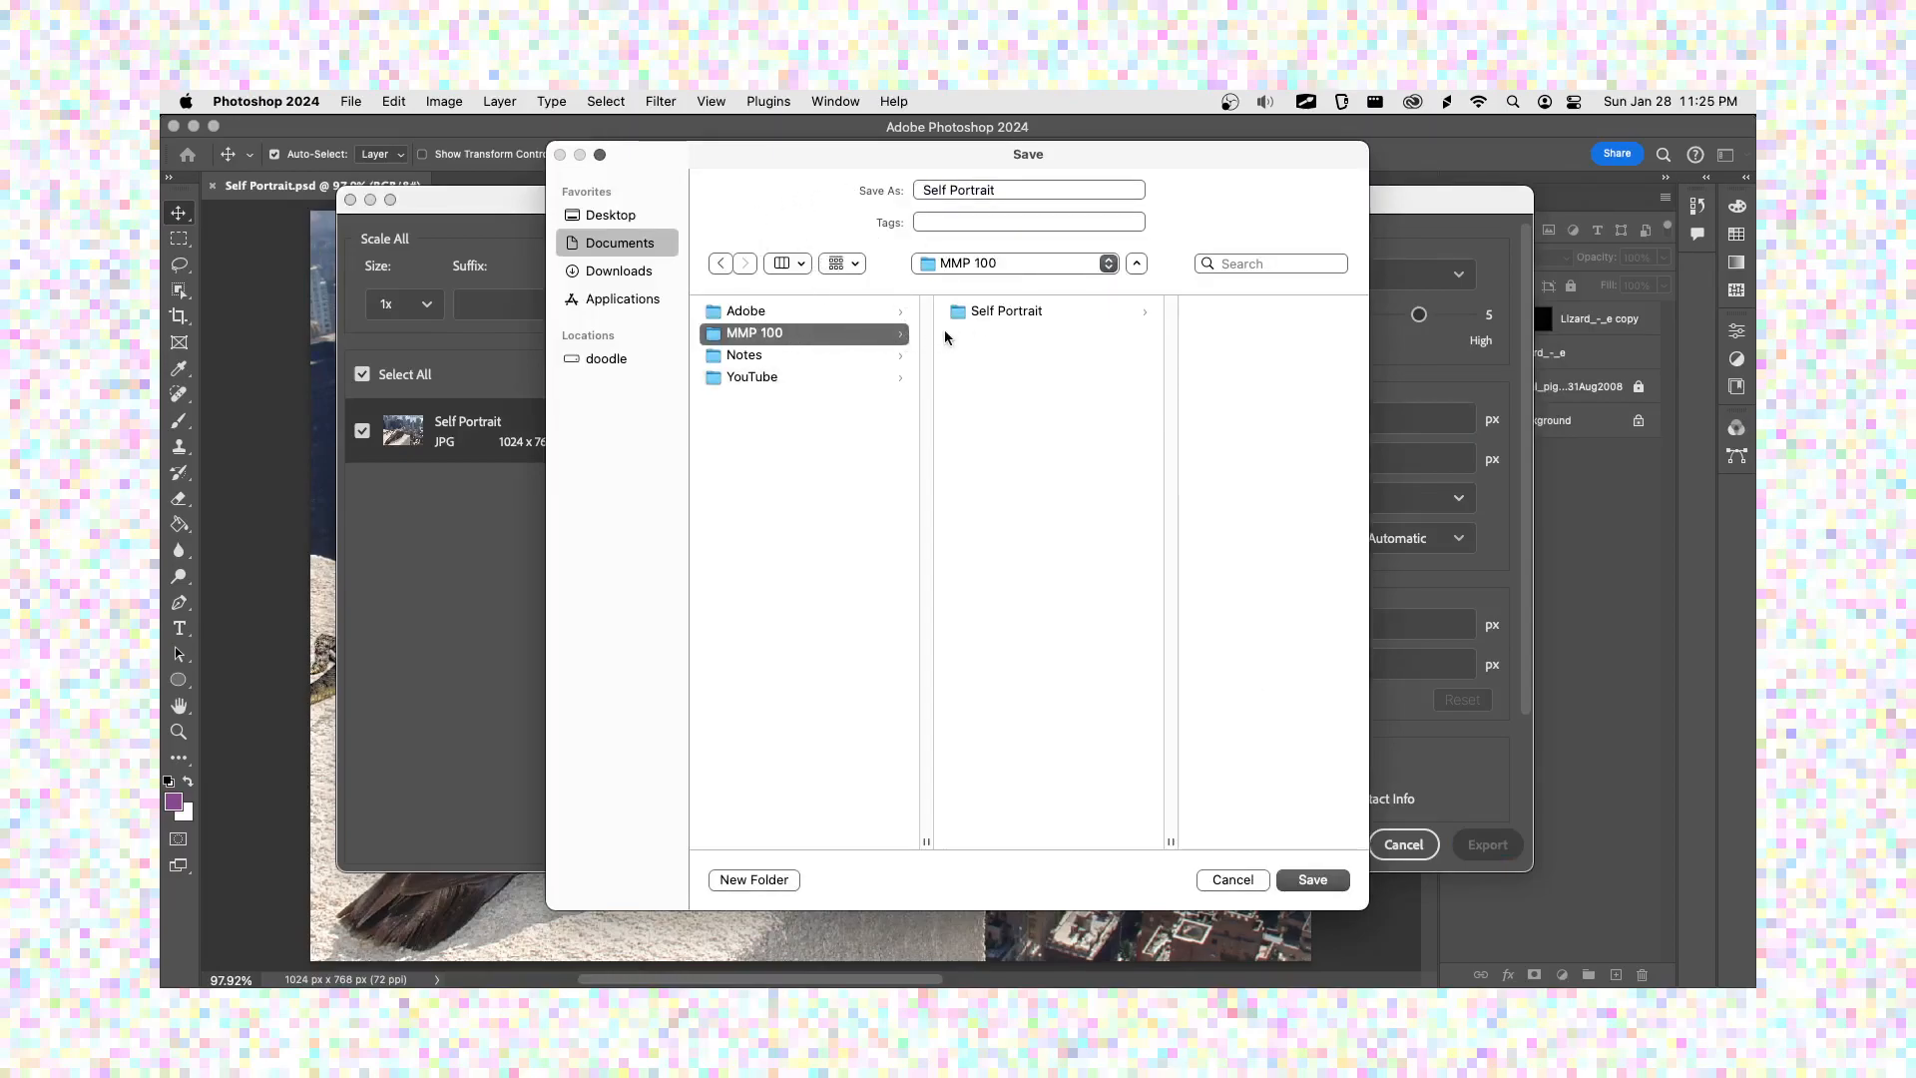
{"action": "left_click", "coordinate": [970, 315]}
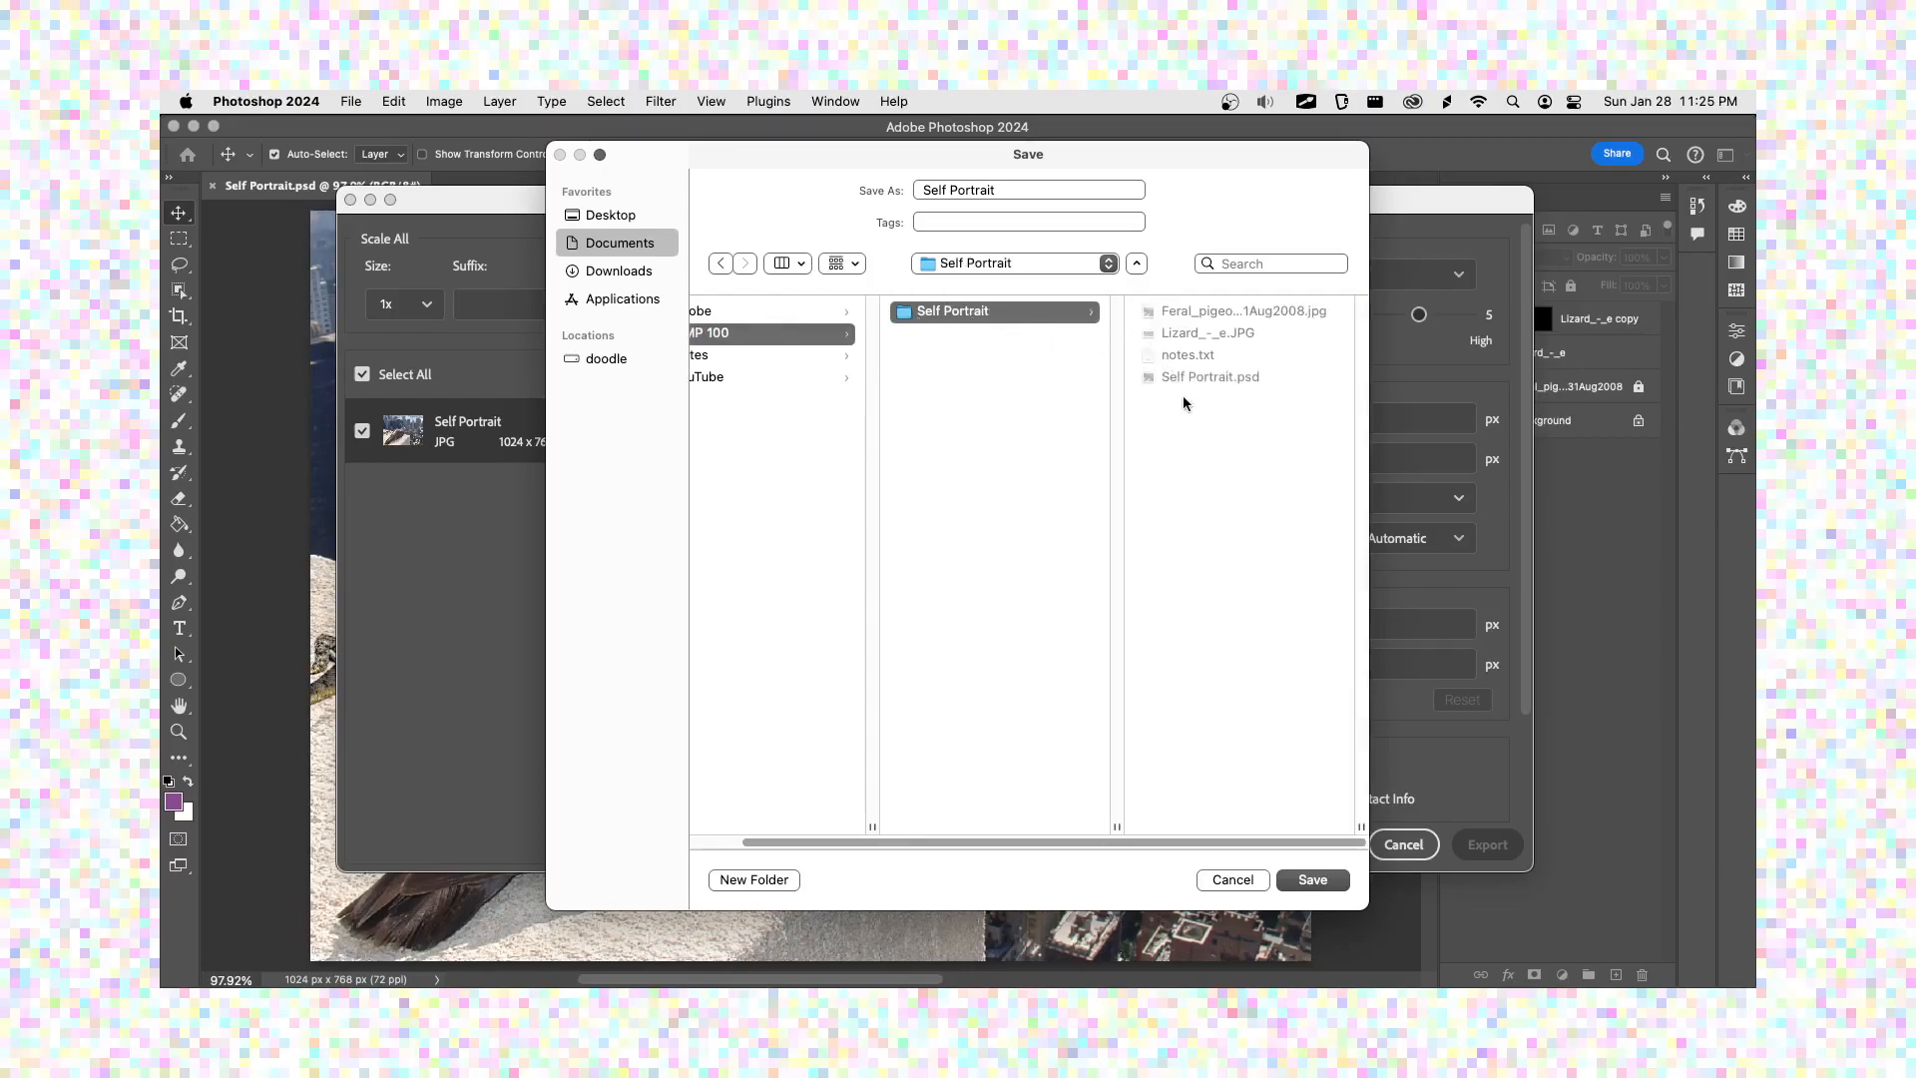
{"action": "left_click", "coordinate": [1040, 191]}
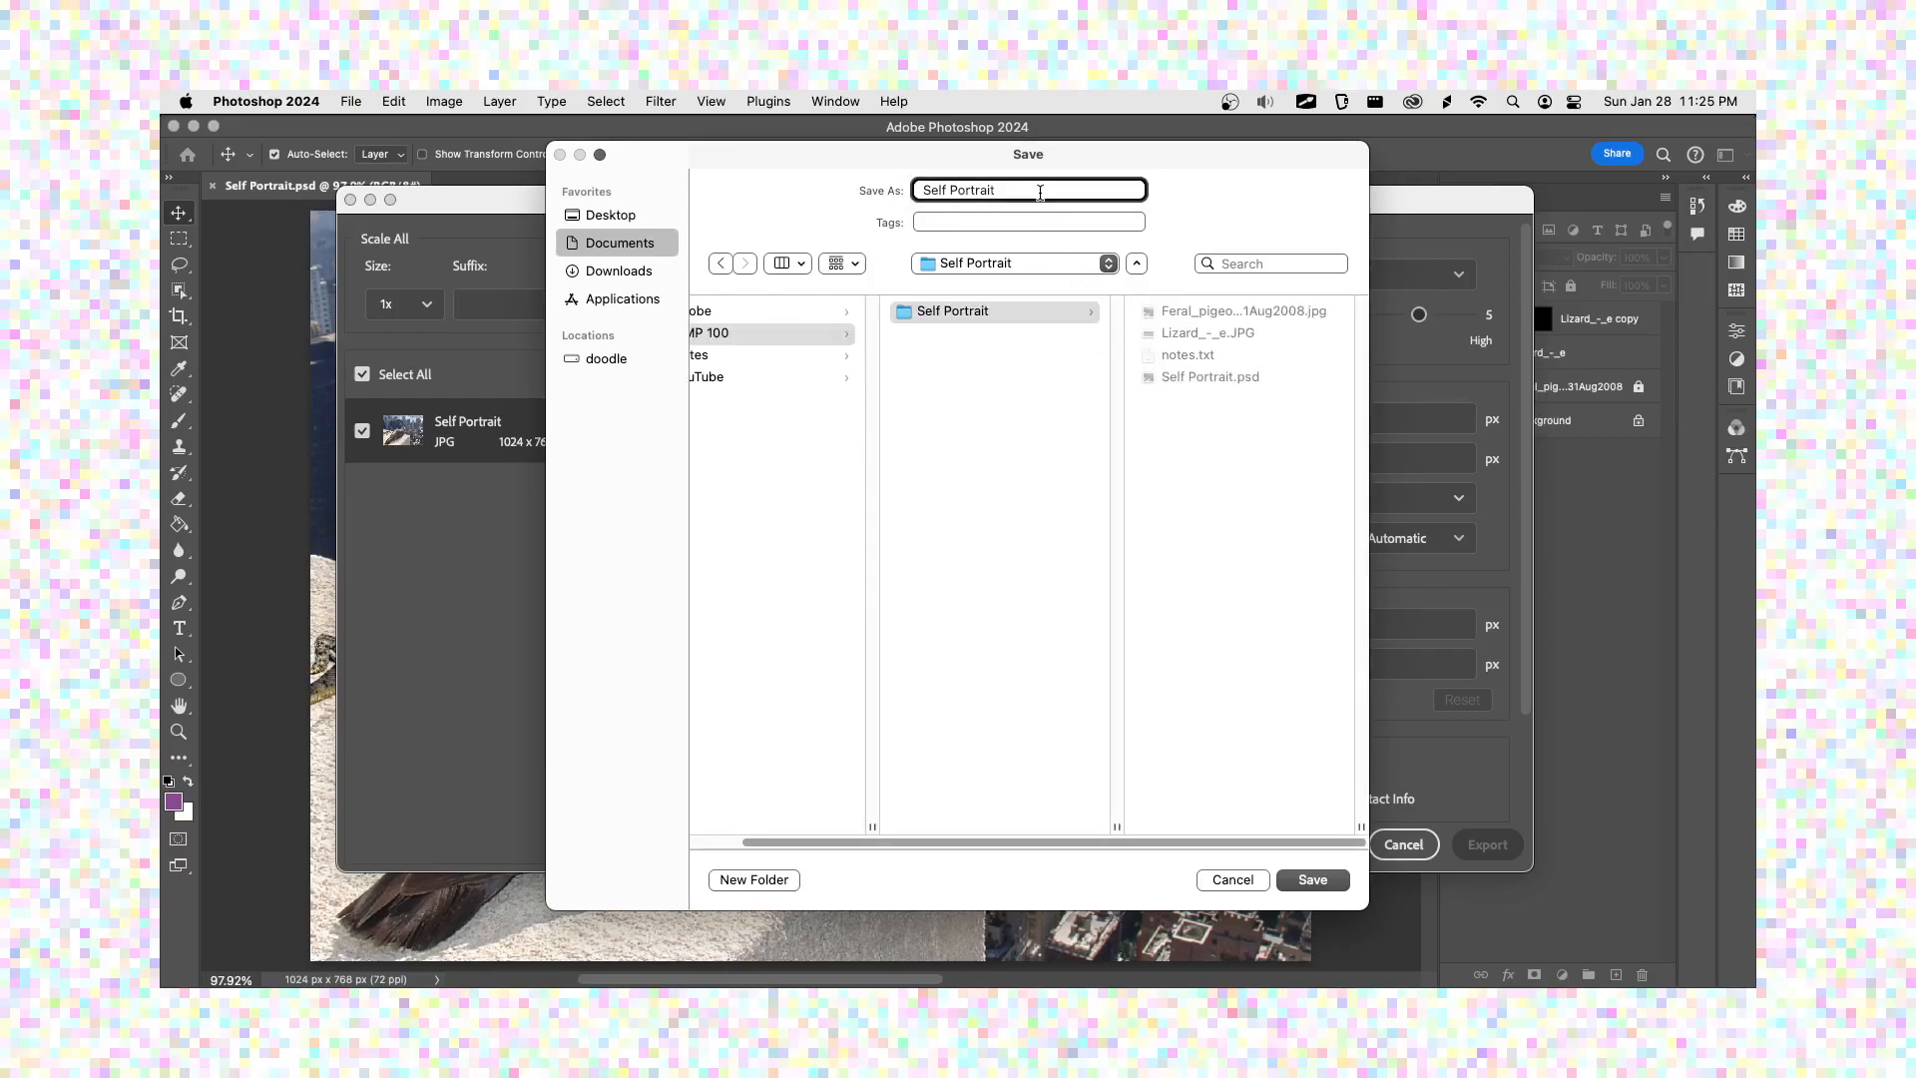
{"action": "type", "text": "1"}
{"action": "left_click", "coordinate": [1312, 879]}
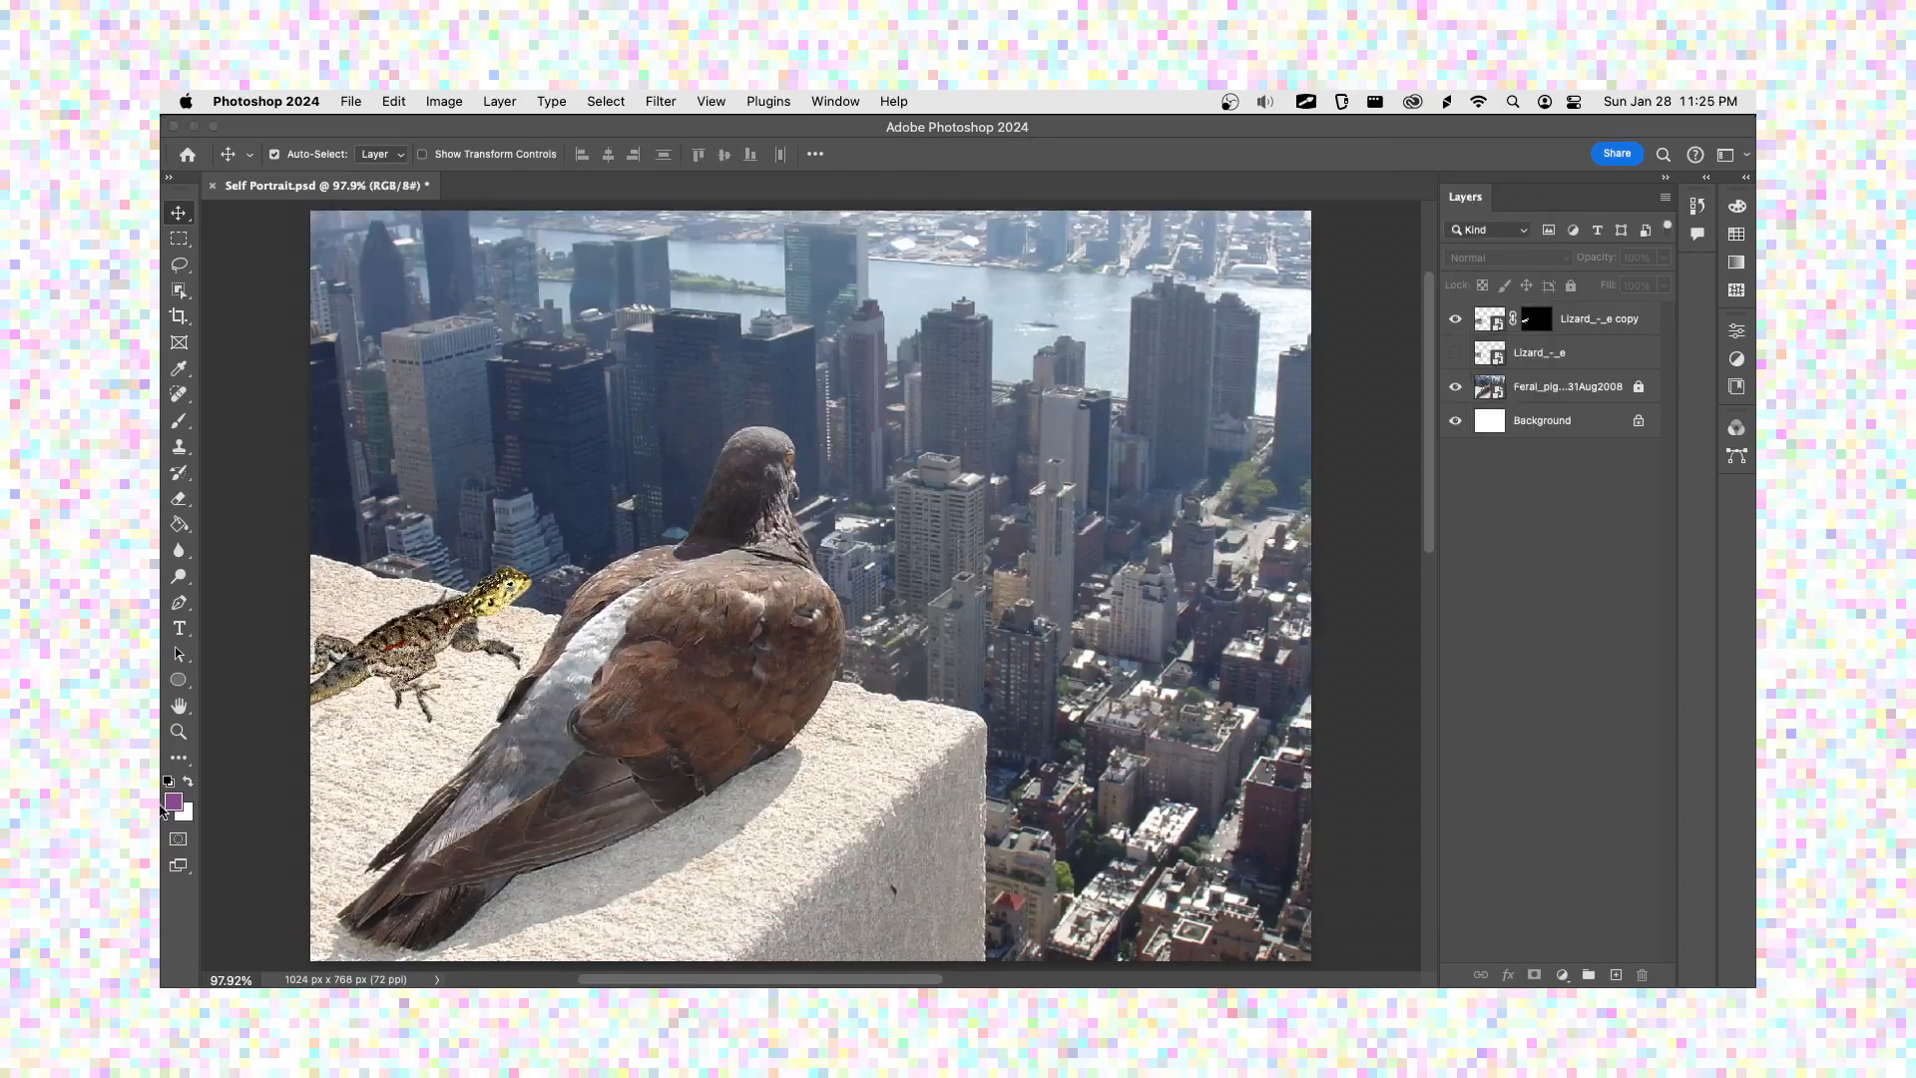
- Switch to Finder and compare the file details of Self Portrait 1.jpg with those of Self Portrait.psd
{"action": "mouse_move", "coordinate": [162, 810]}
{"action": "left_click", "coordinate": [206, 223]}
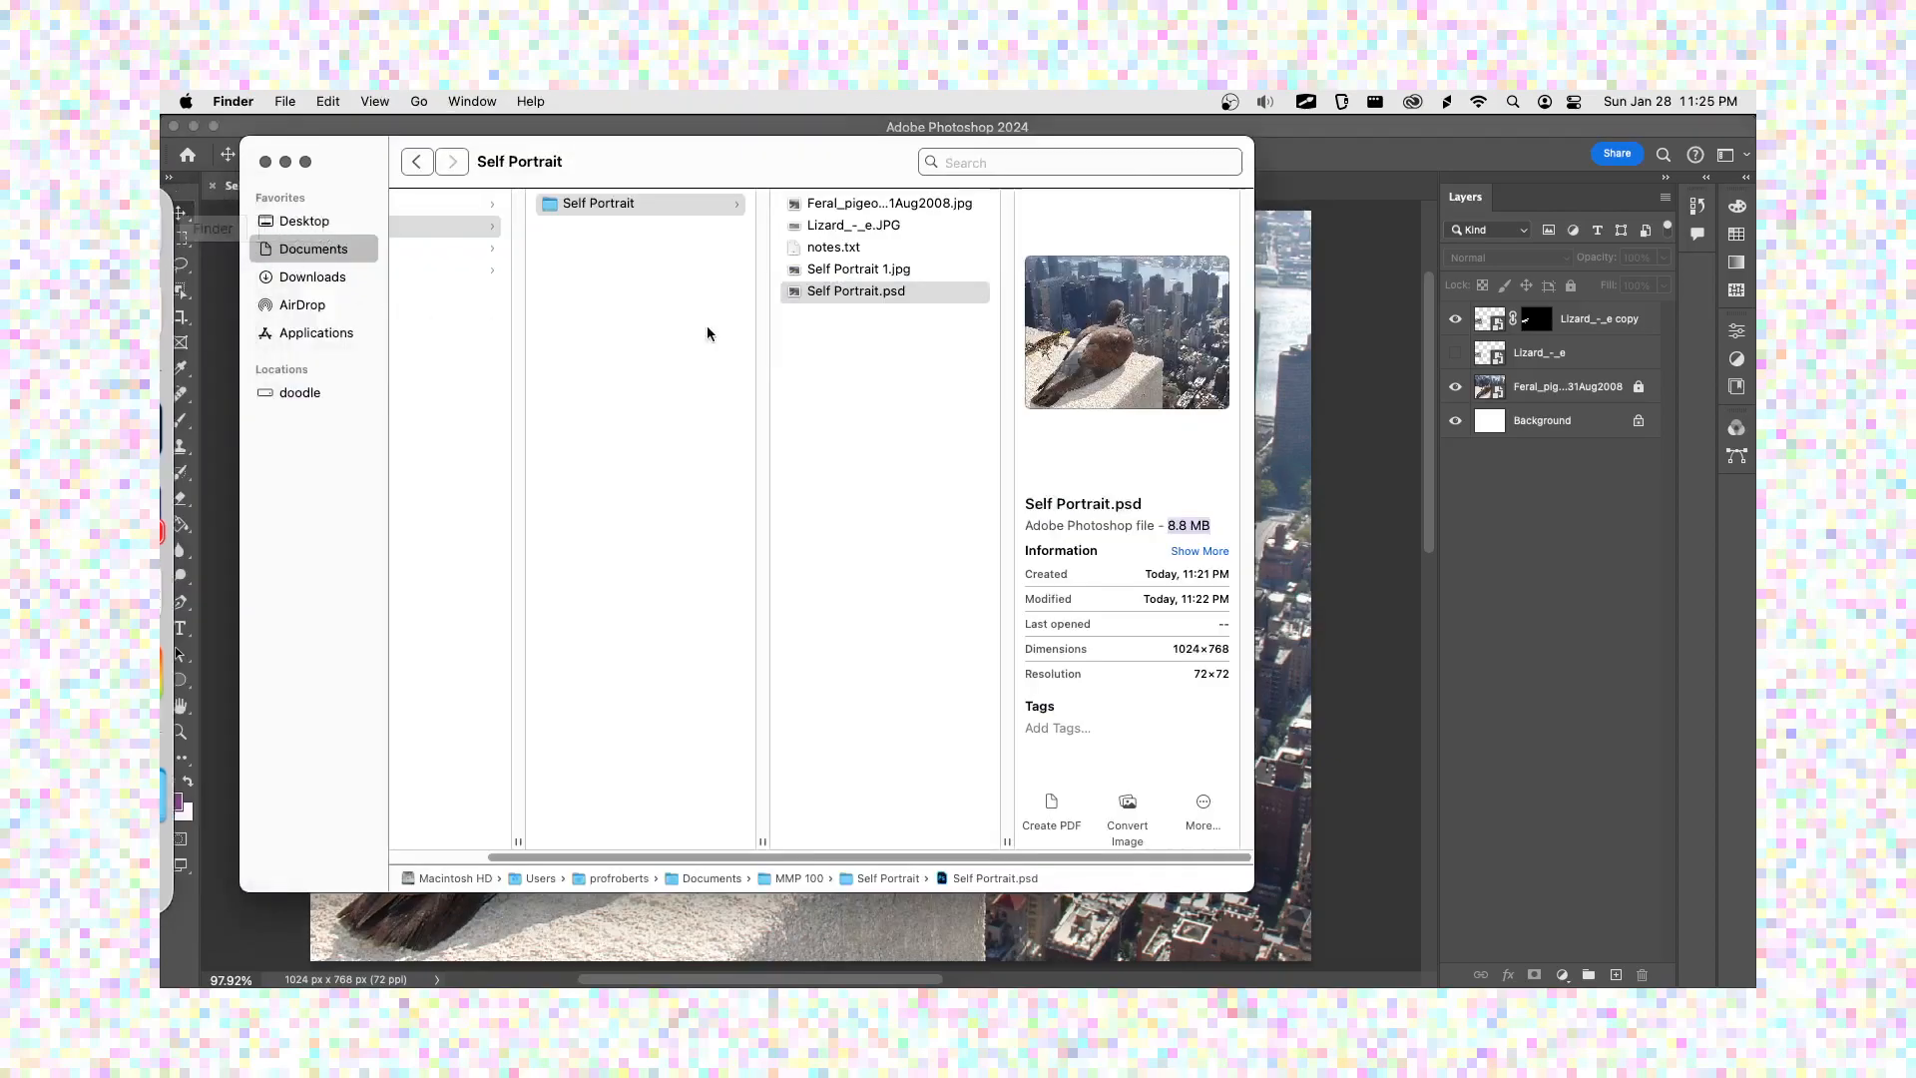
{"action": "left_click", "coordinate": [918, 270]}
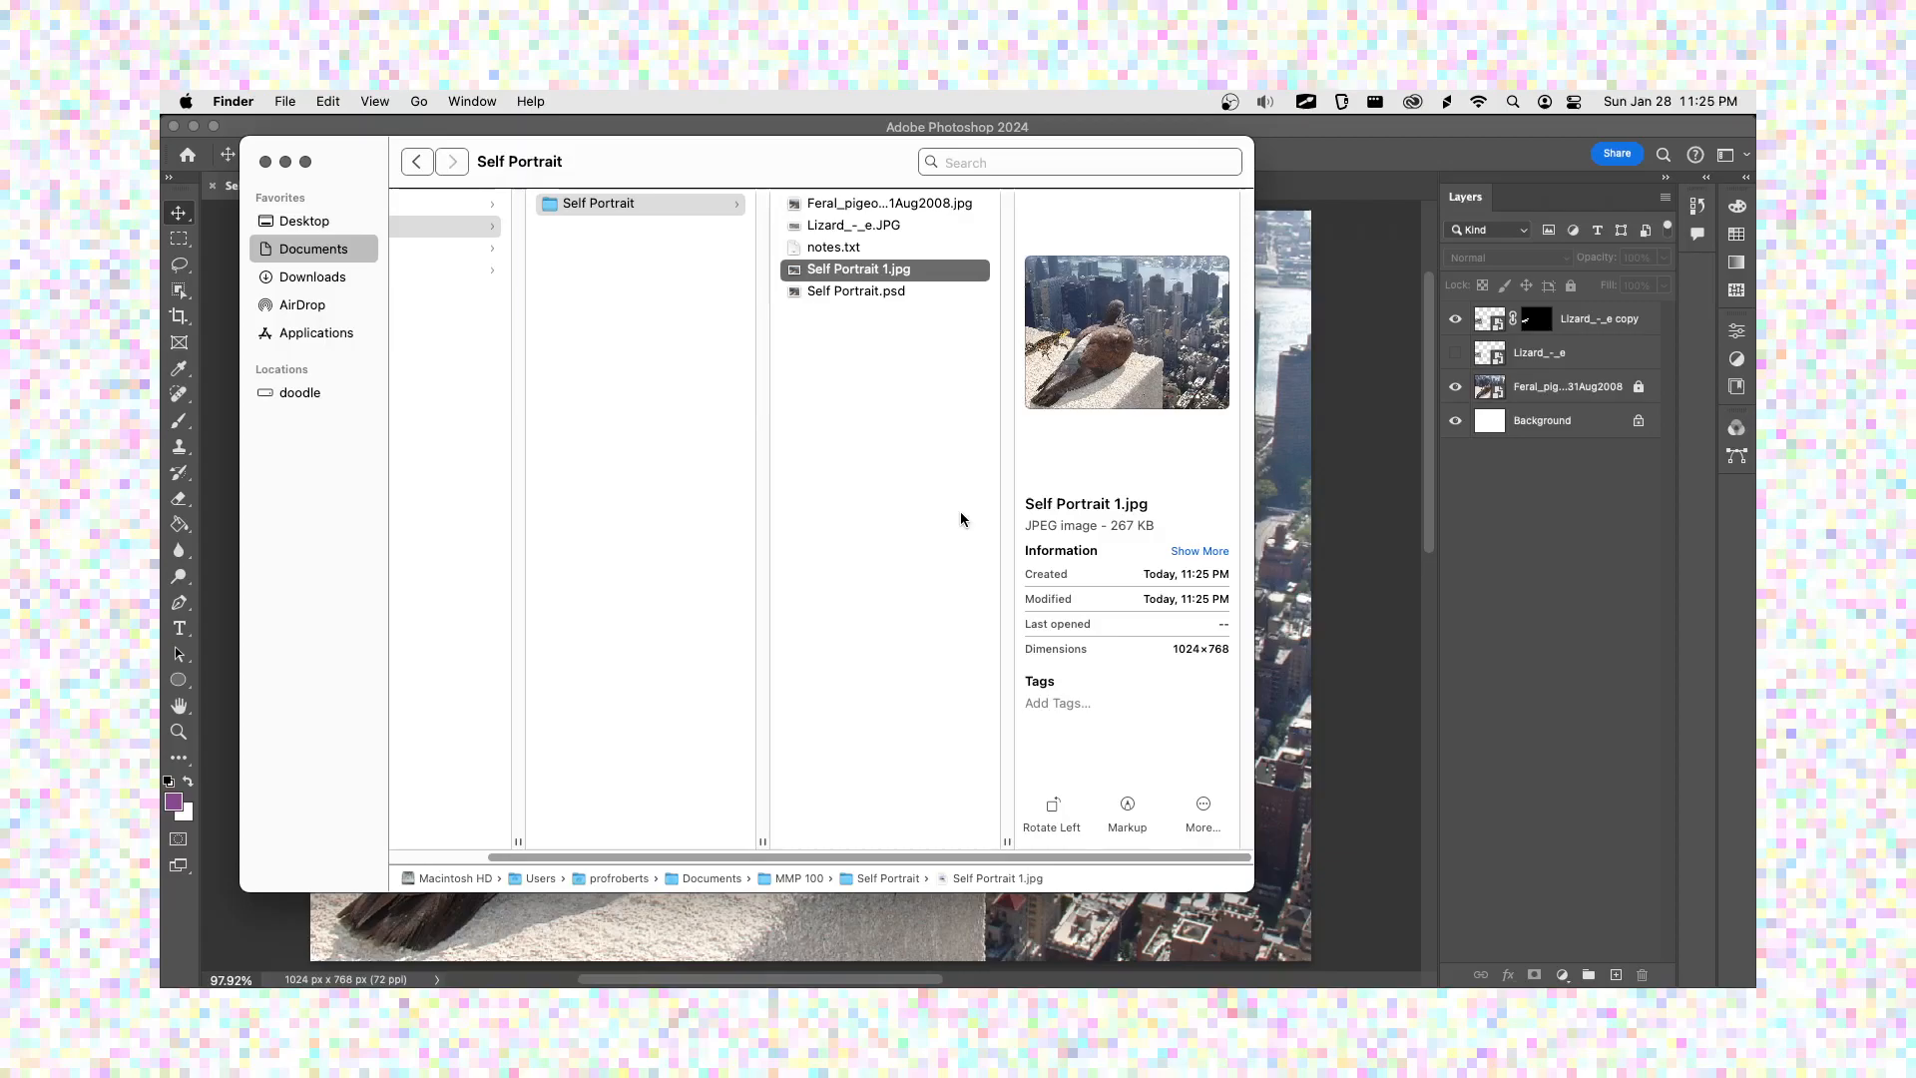
{"action": "left_click", "coordinate": [894, 298]}
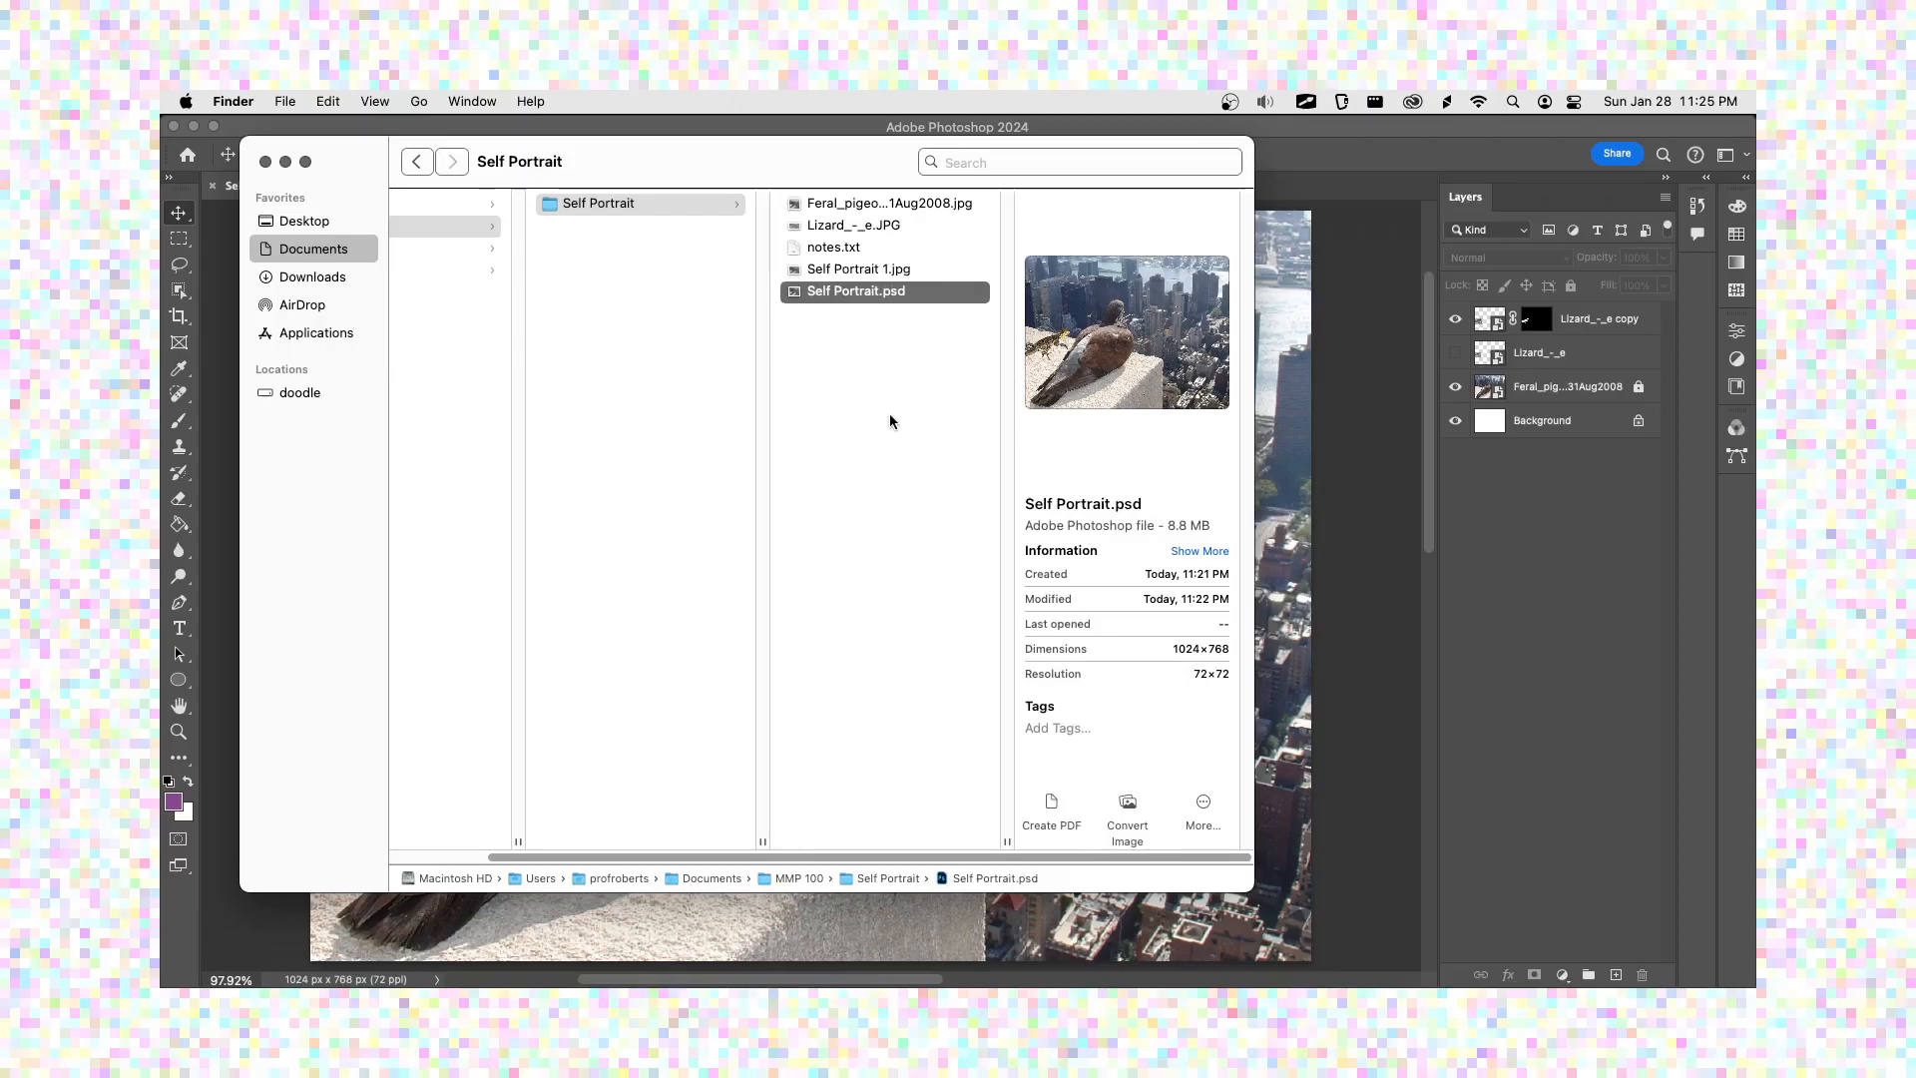
{"action": "left_click", "coordinate": [860, 268]}
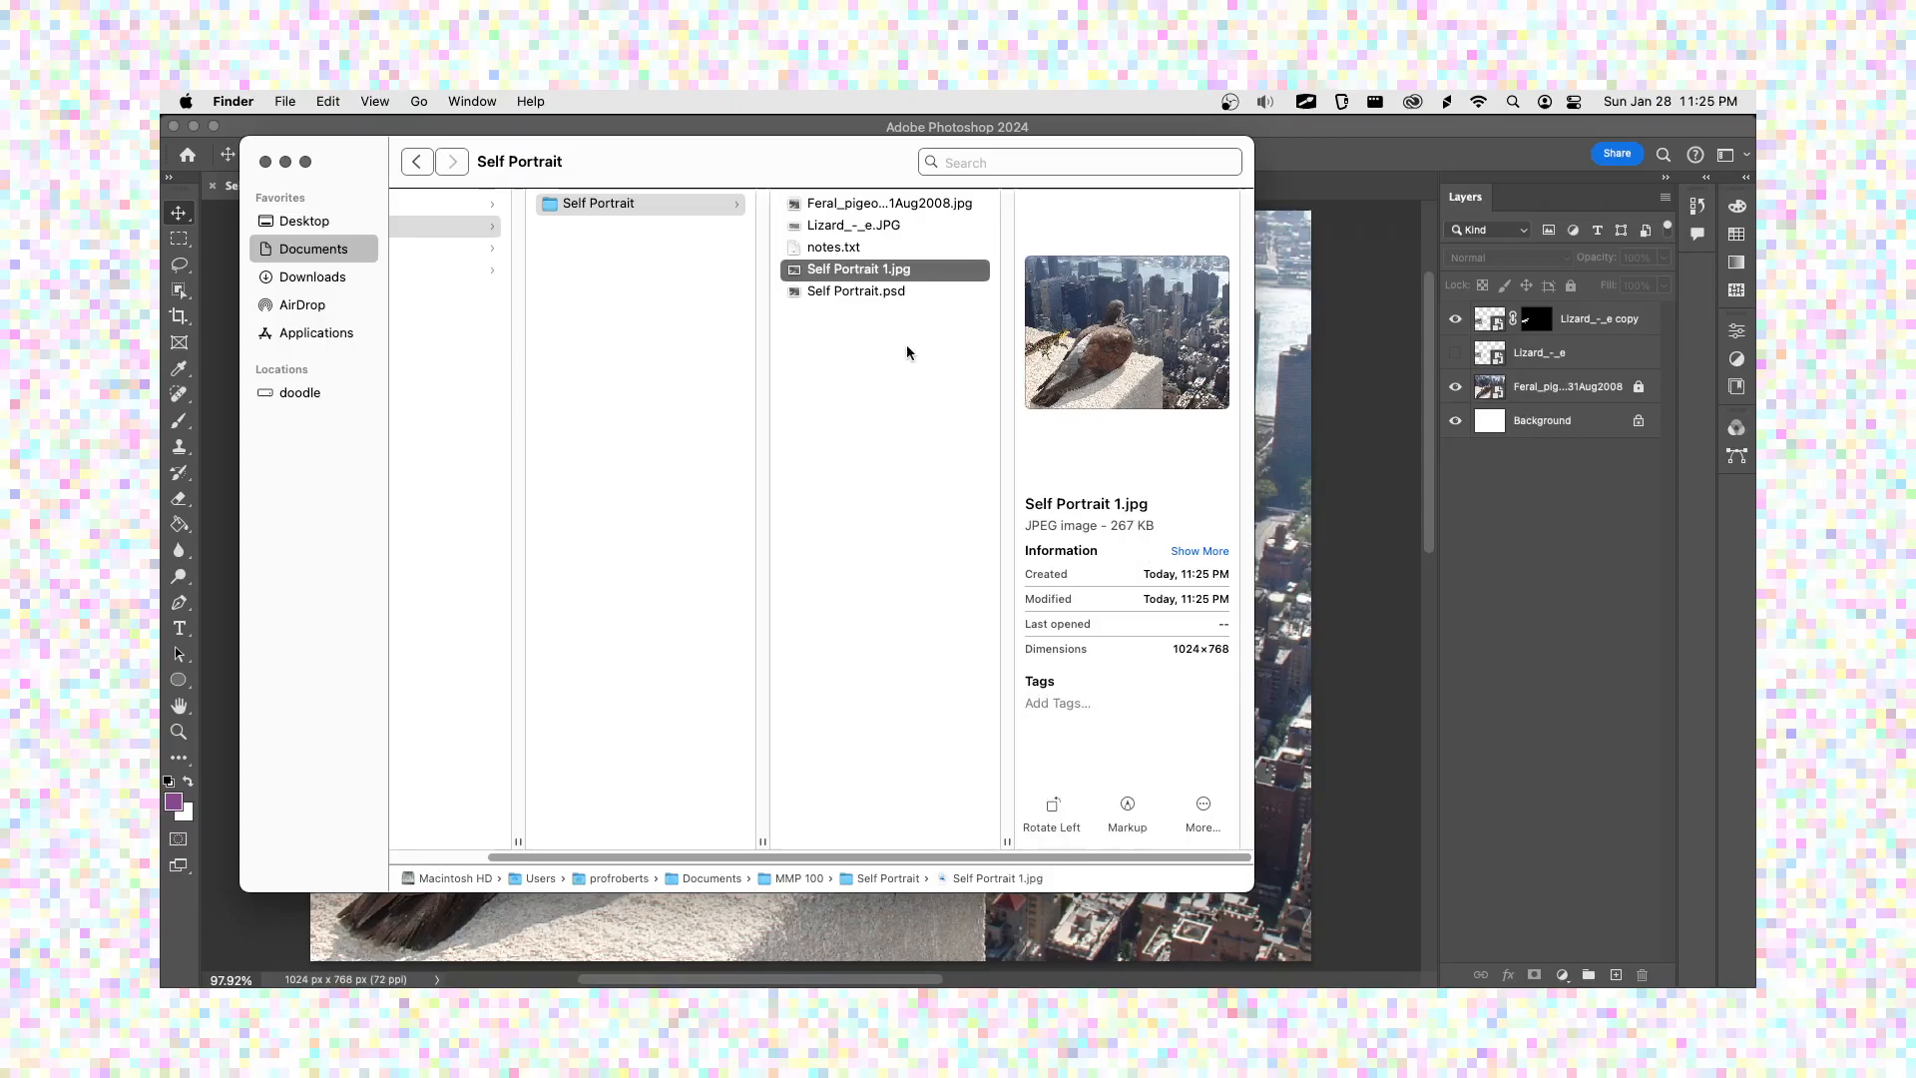
{"action": "left_click", "coordinate": [903, 291]}
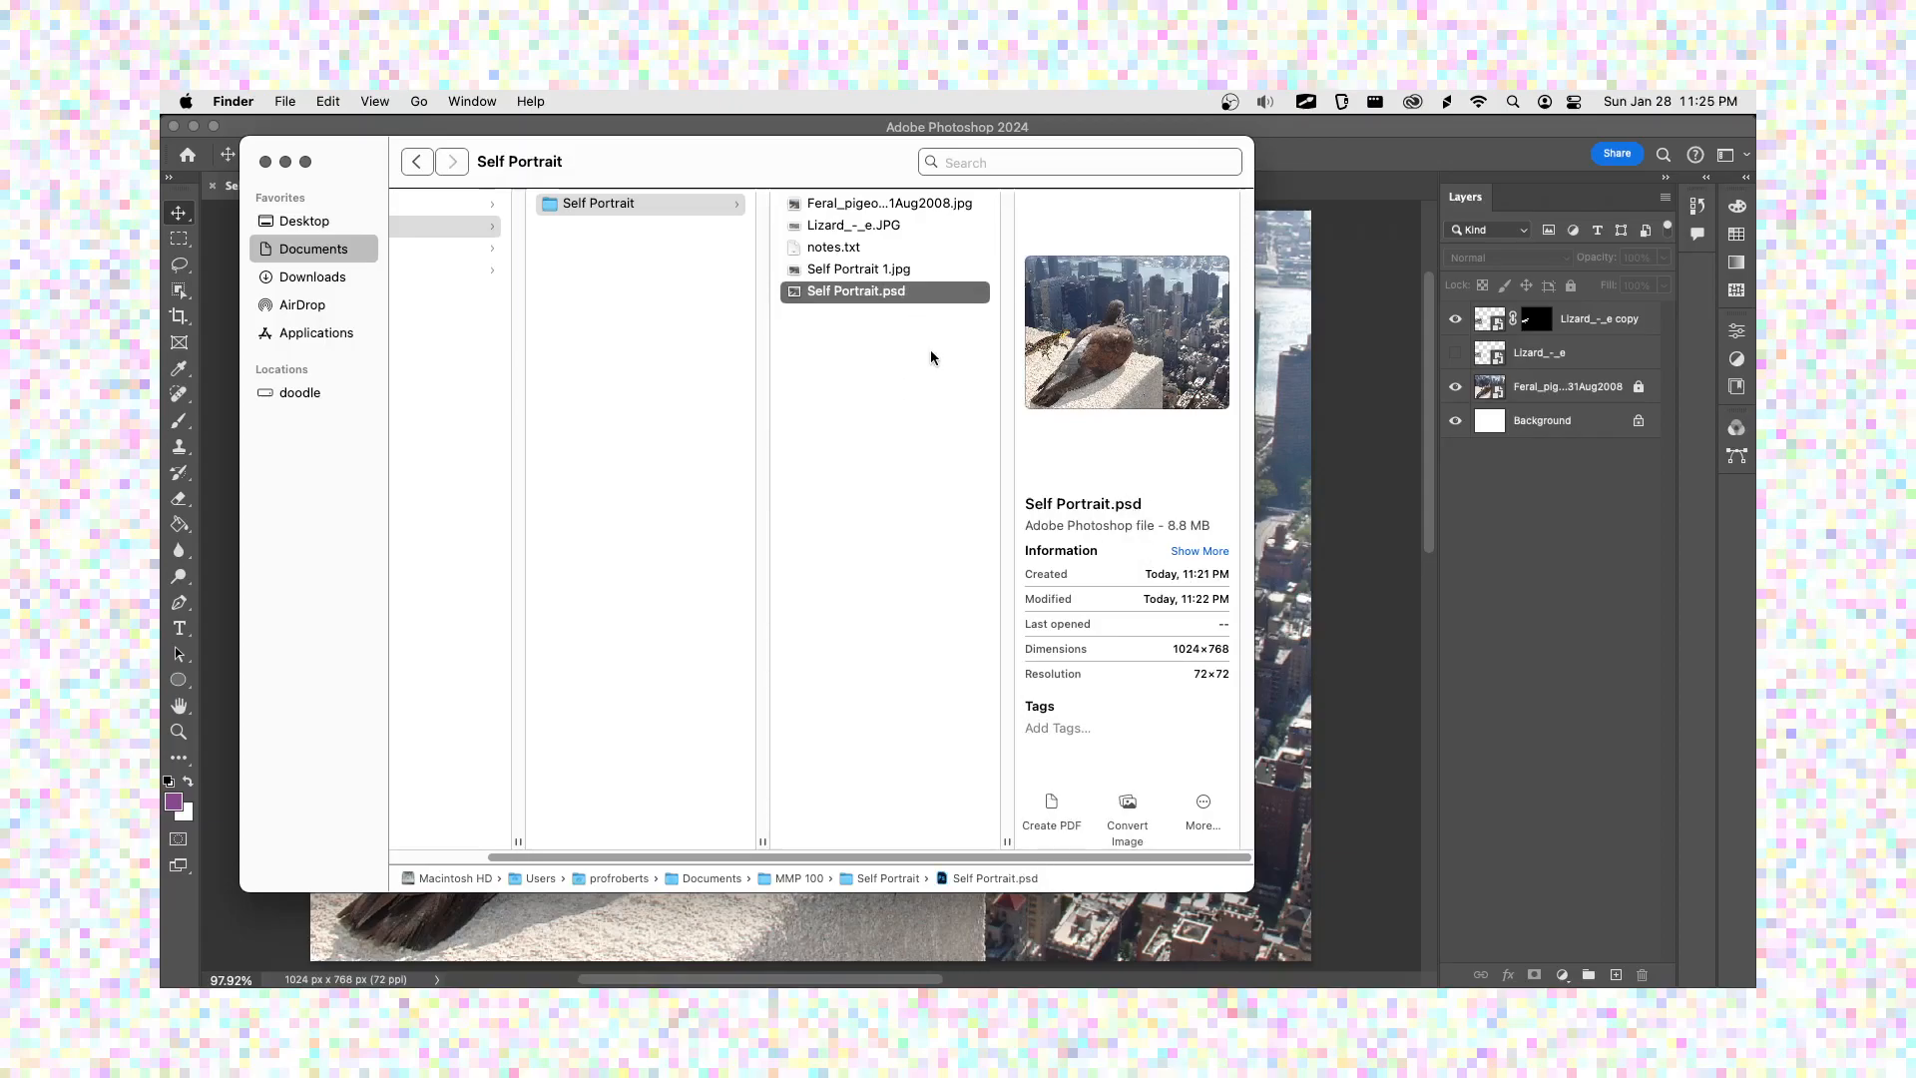
- Switch to Chrome, look up "megabyte" on Google in a new tab, and close that tab
{"action": "key", "text": "super+Tab"}
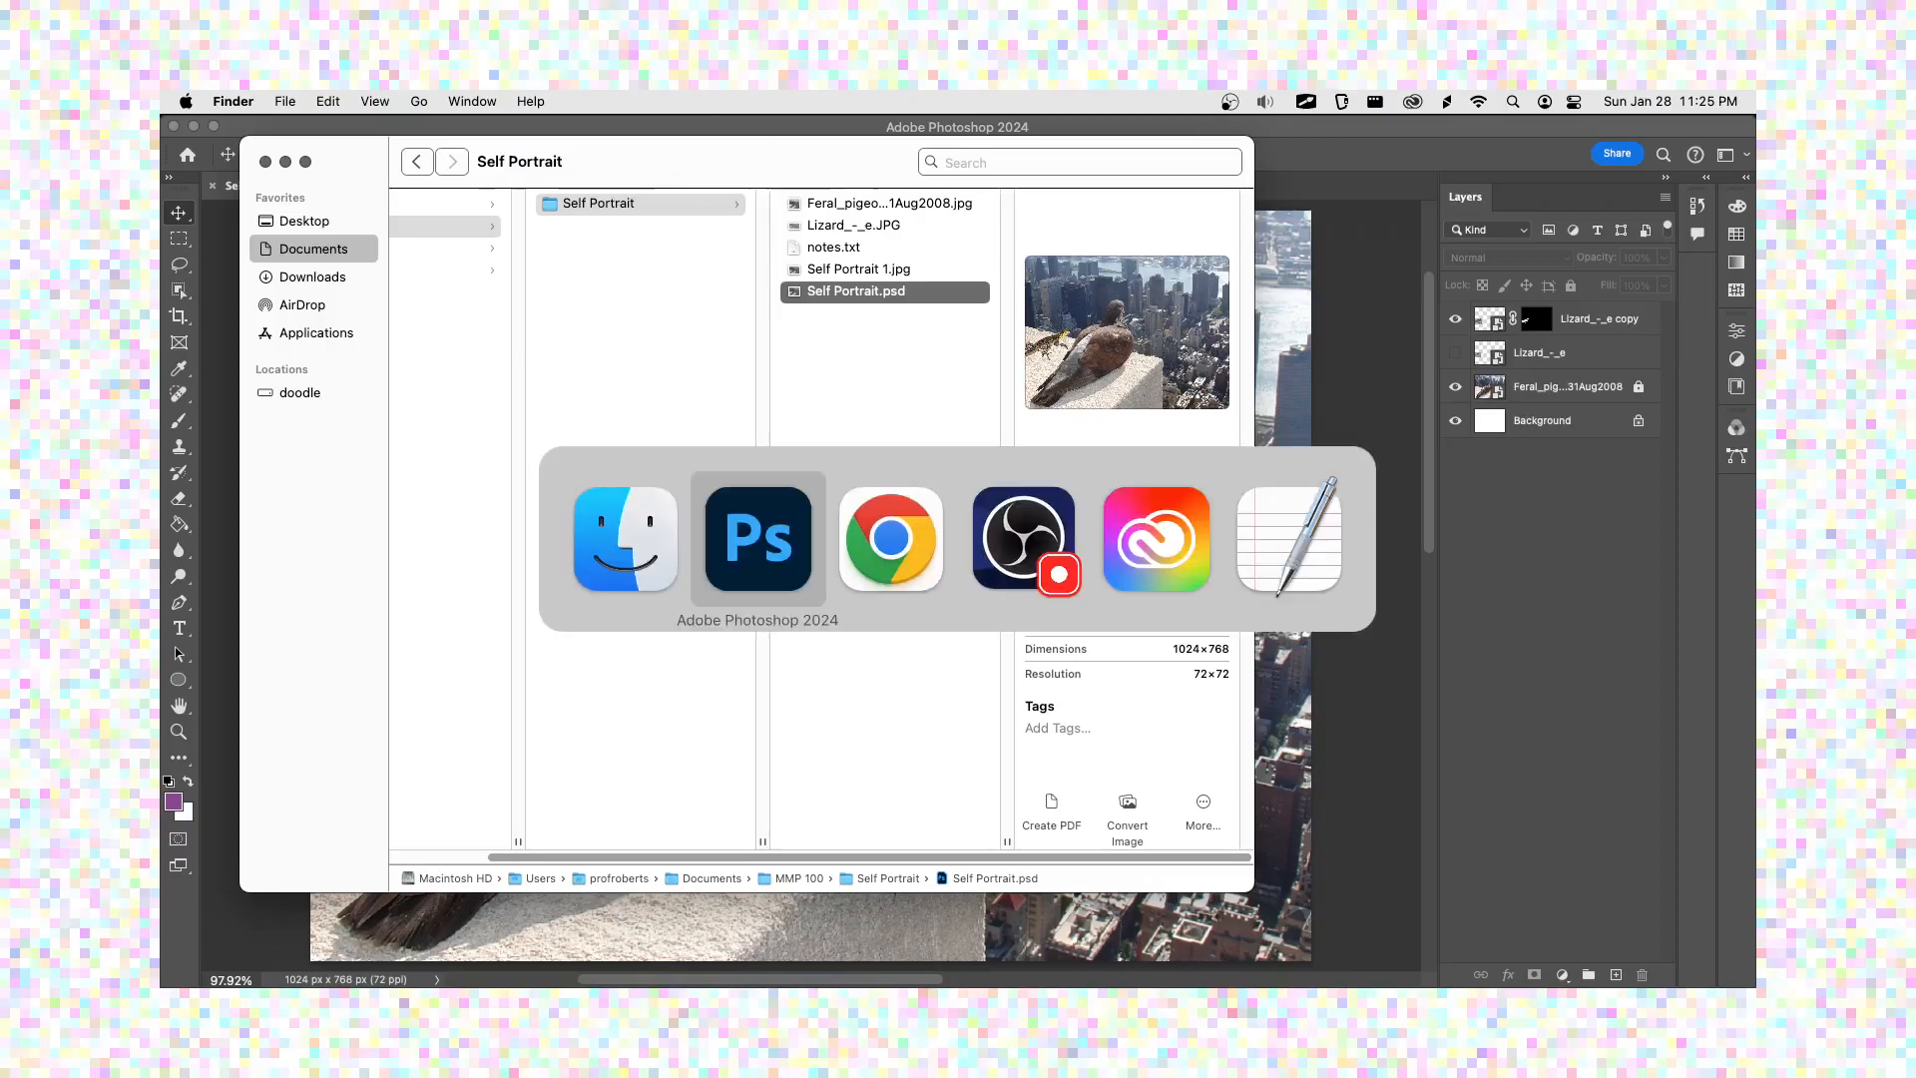
{"action": "key", "text": "super+Tab"}
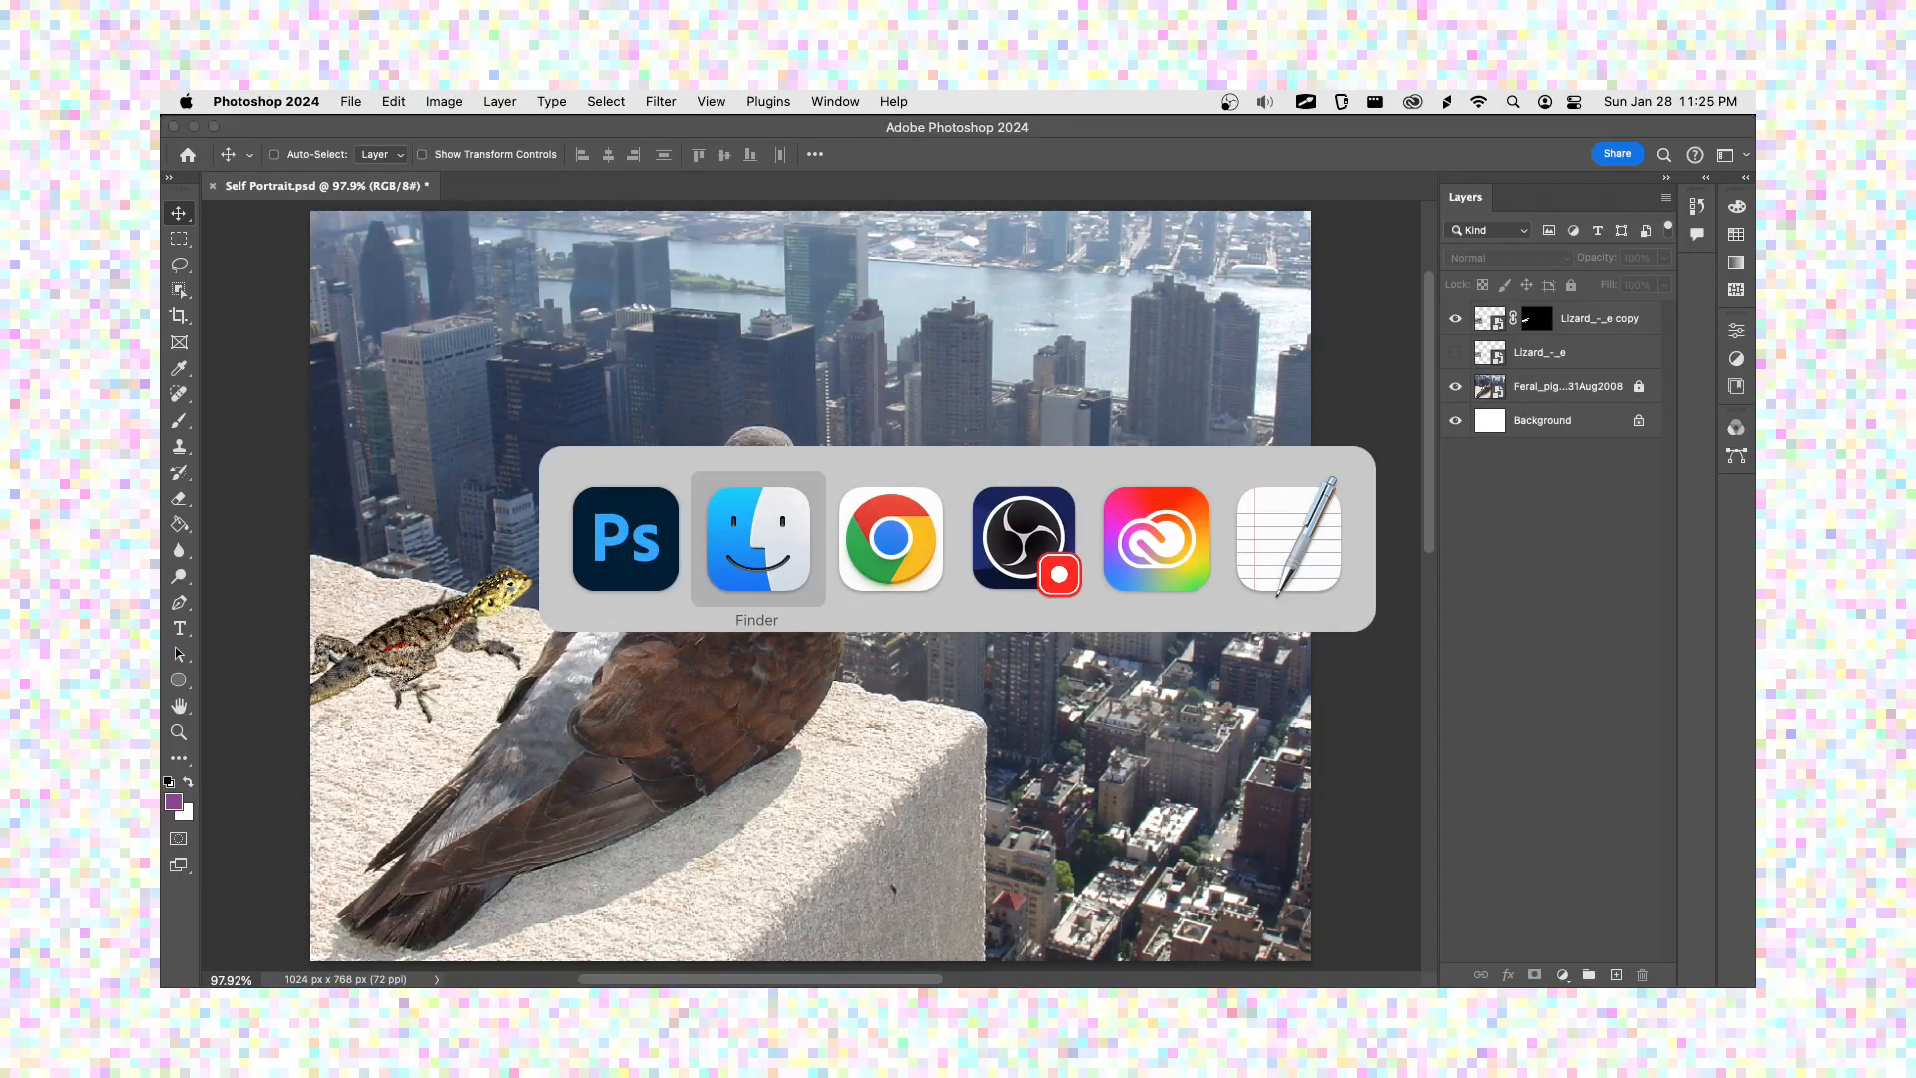
{"action": "key", "text": "super+Tab"}
{"action": "key", "text": "super+Tab"}
{"action": "key", "text": "super+t"}
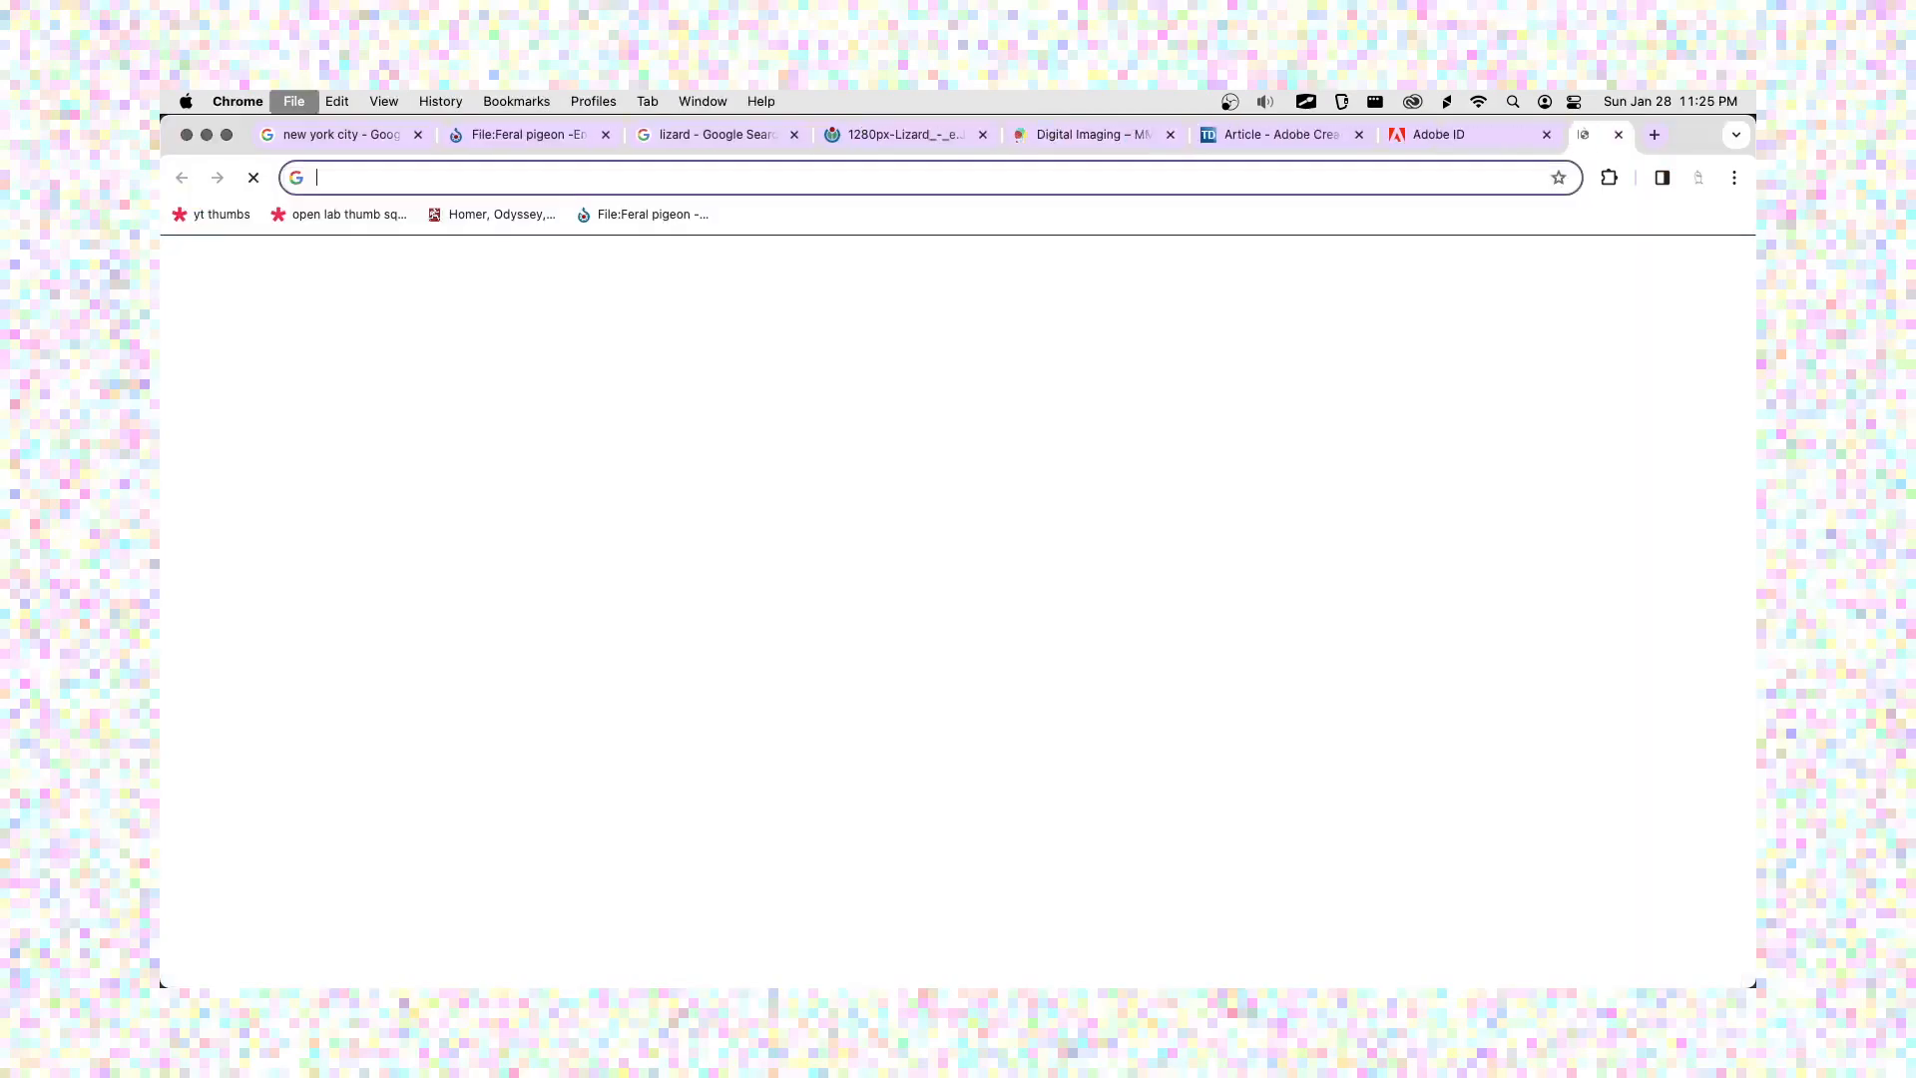
{"action": "type", "text": "megabyte"}
{"action": "key", "text": "Return"}
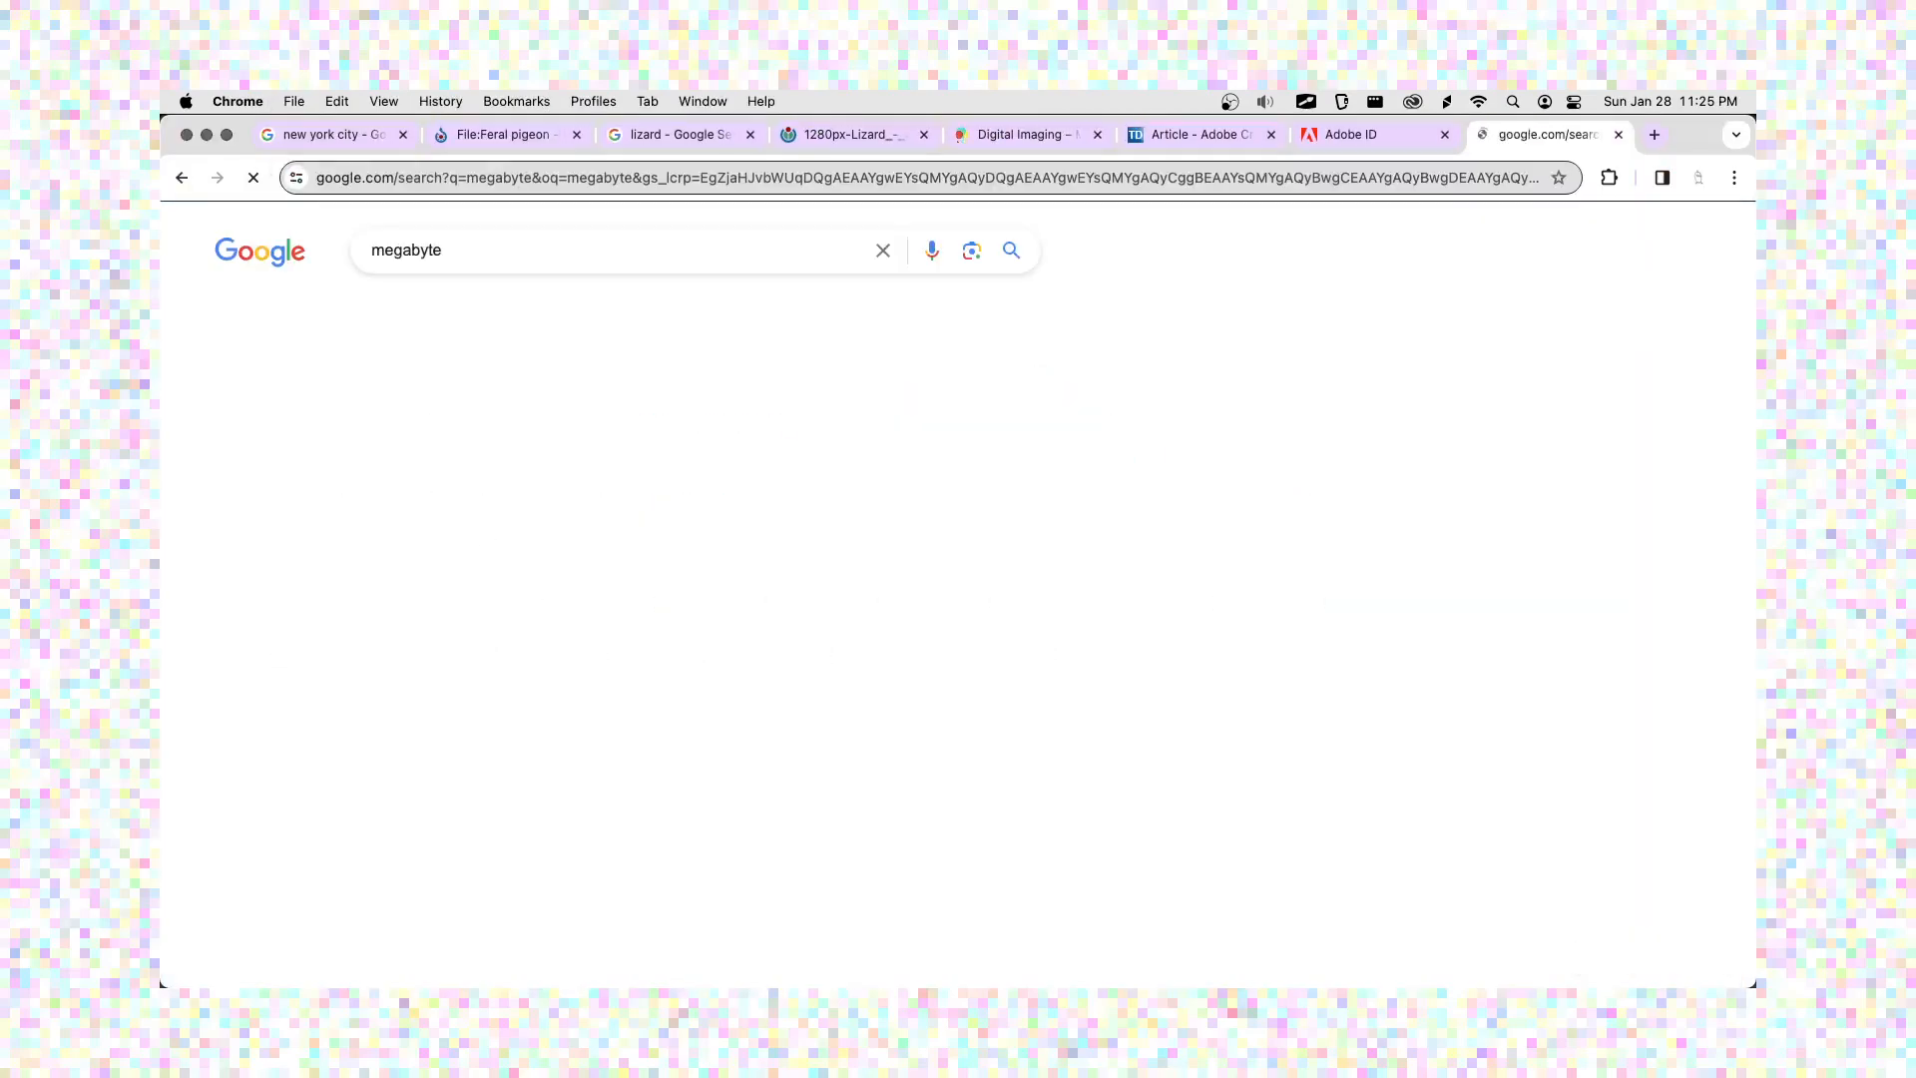
{"action": "key", "text": "Tab"}
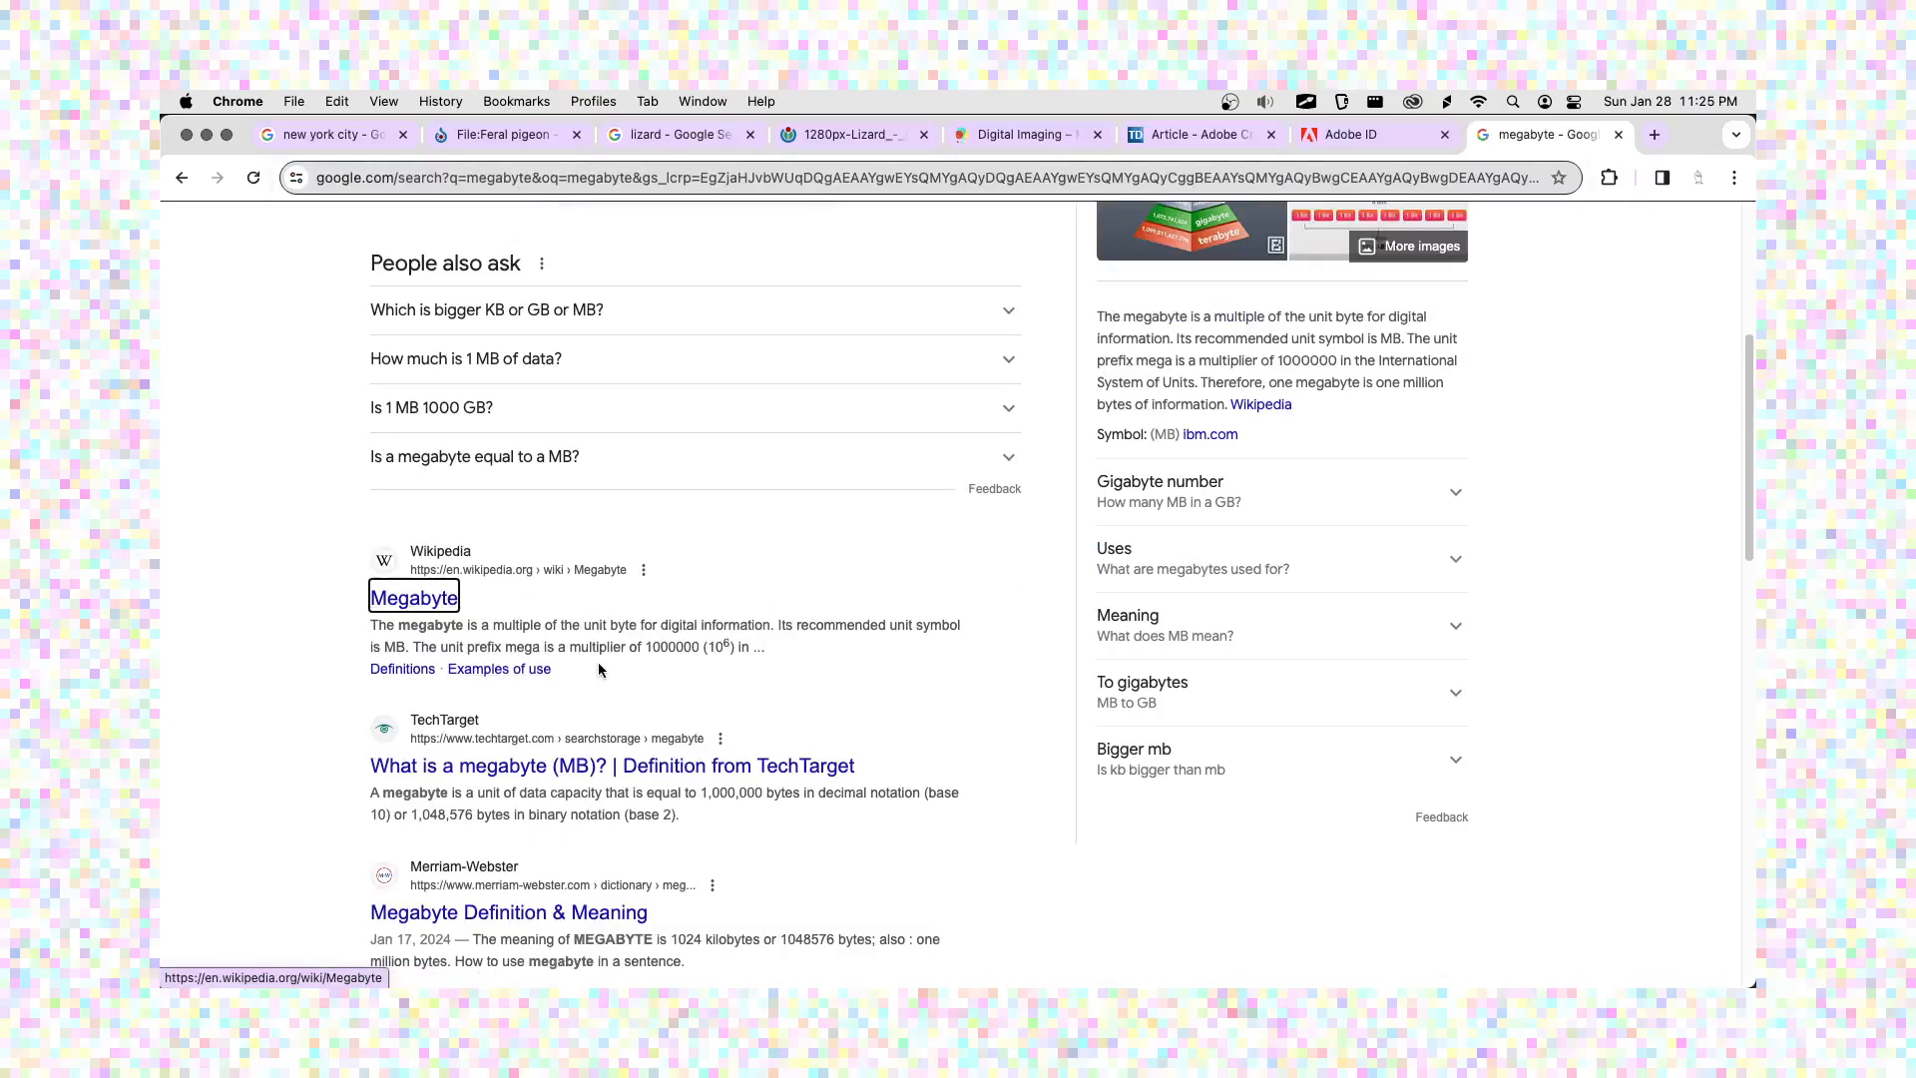
{"action": "key", "text": "super+w"}
- Return to Finder and view the exported Self Portrait 1.jpg in an enlarged Quick Look preview
{"action": "key", "text": "super+Tab"}
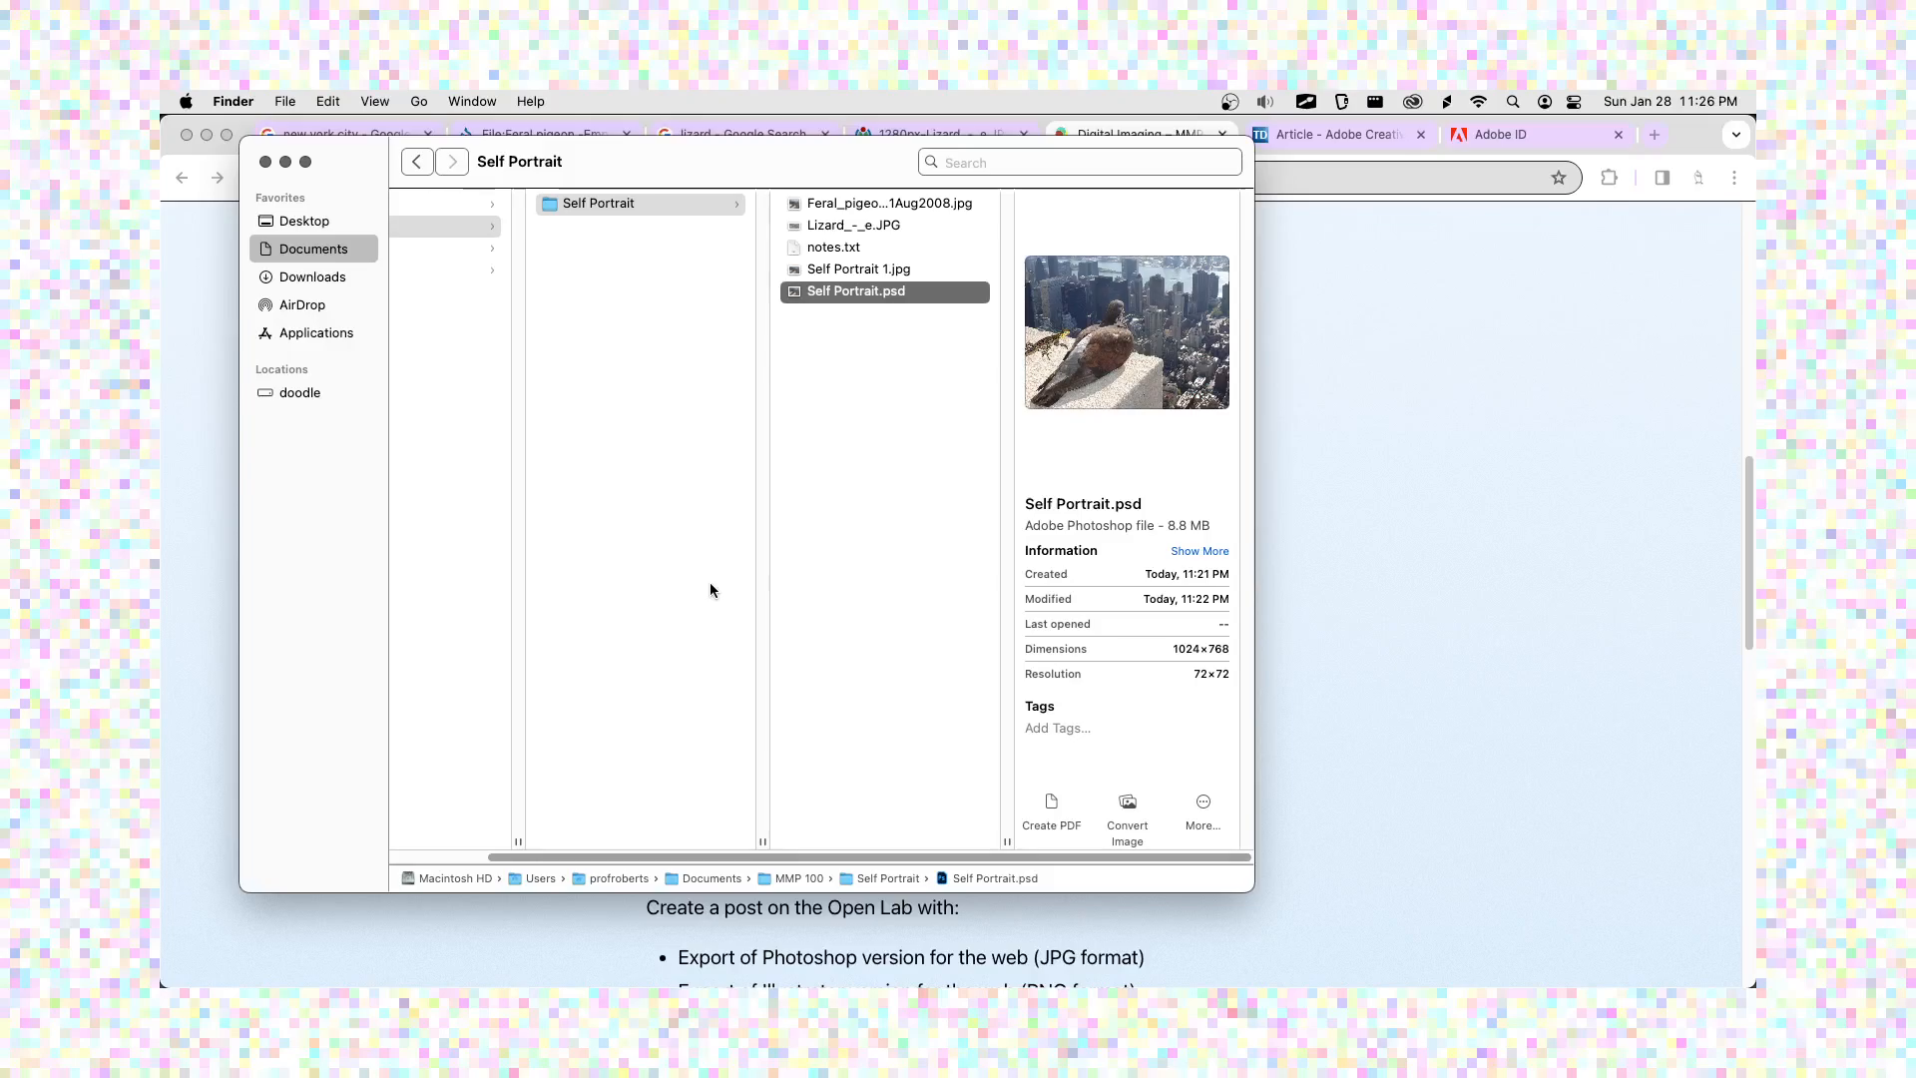
{"action": "left_click", "coordinate": [892, 251]}
{"action": "left_click", "coordinate": [904, 271]}
{"action": "key", "text": "space"}
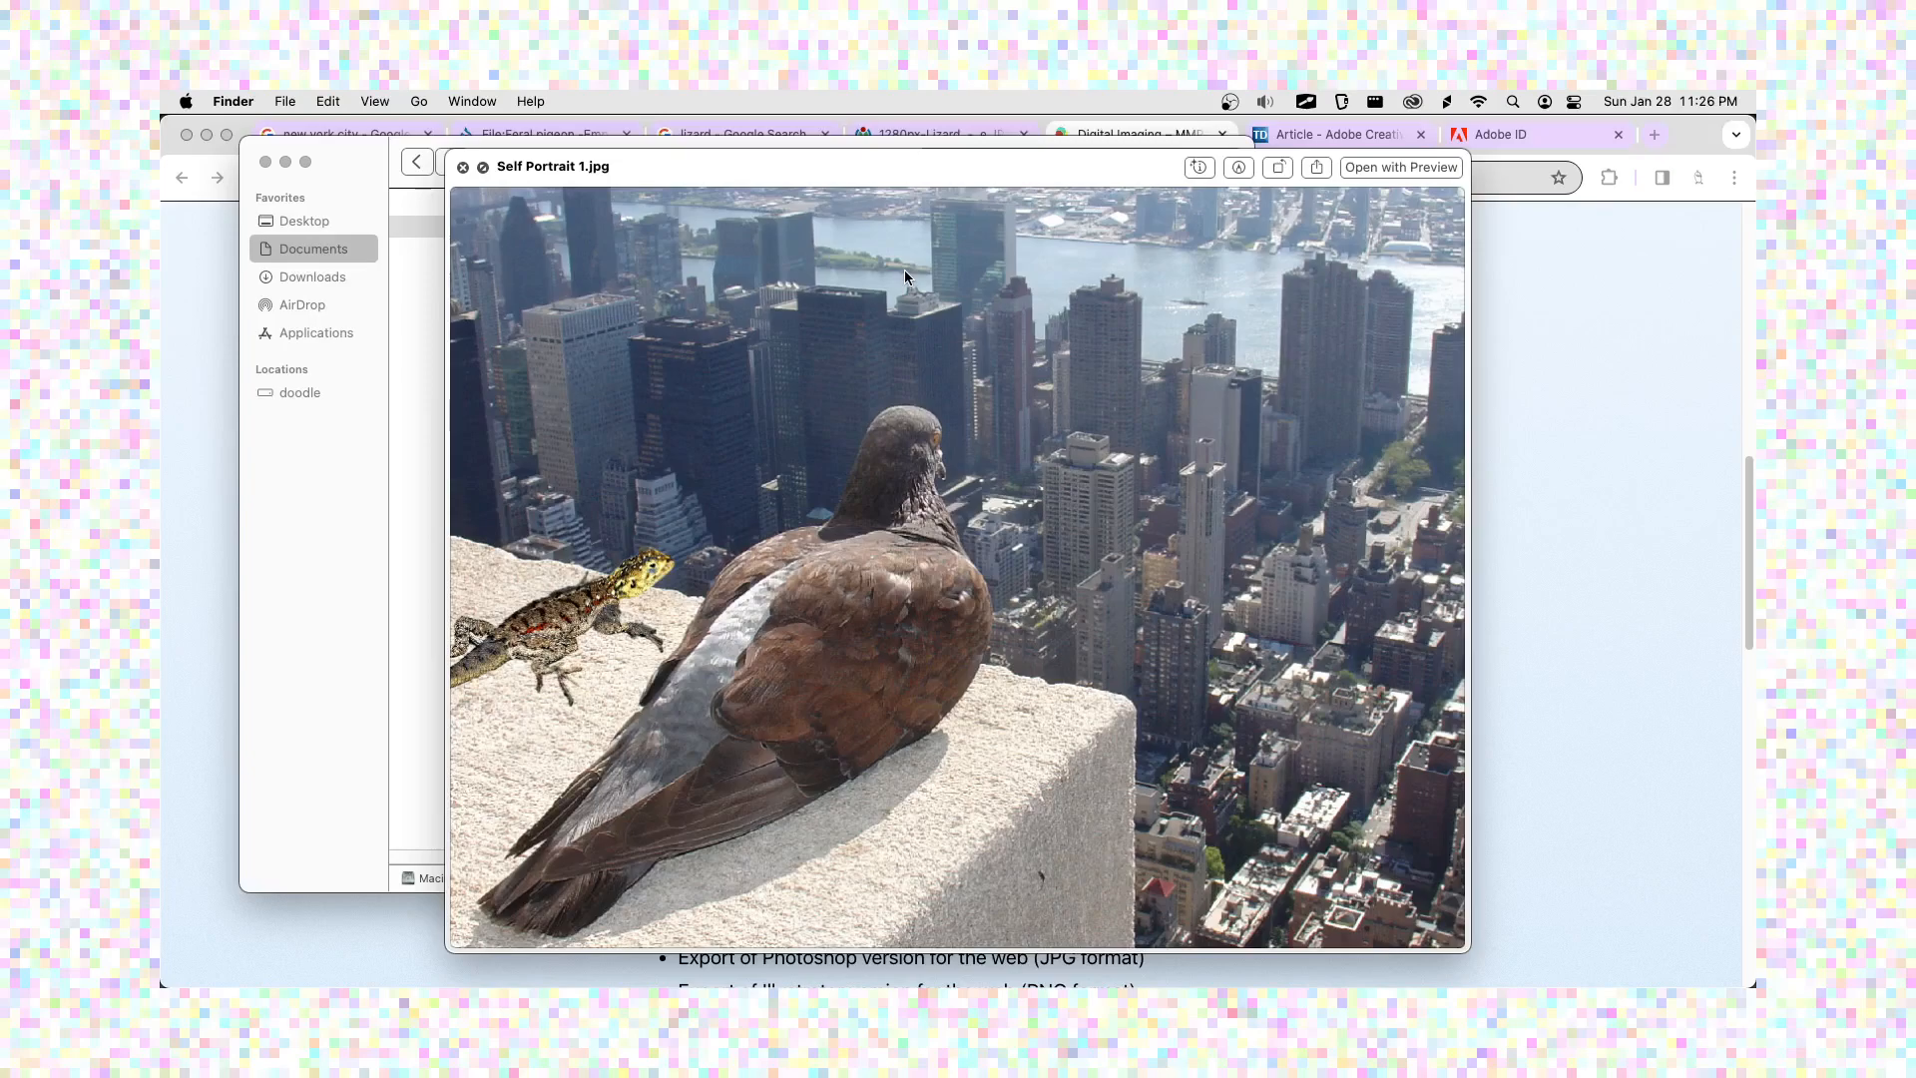
{"action": "key", "text": "space"}
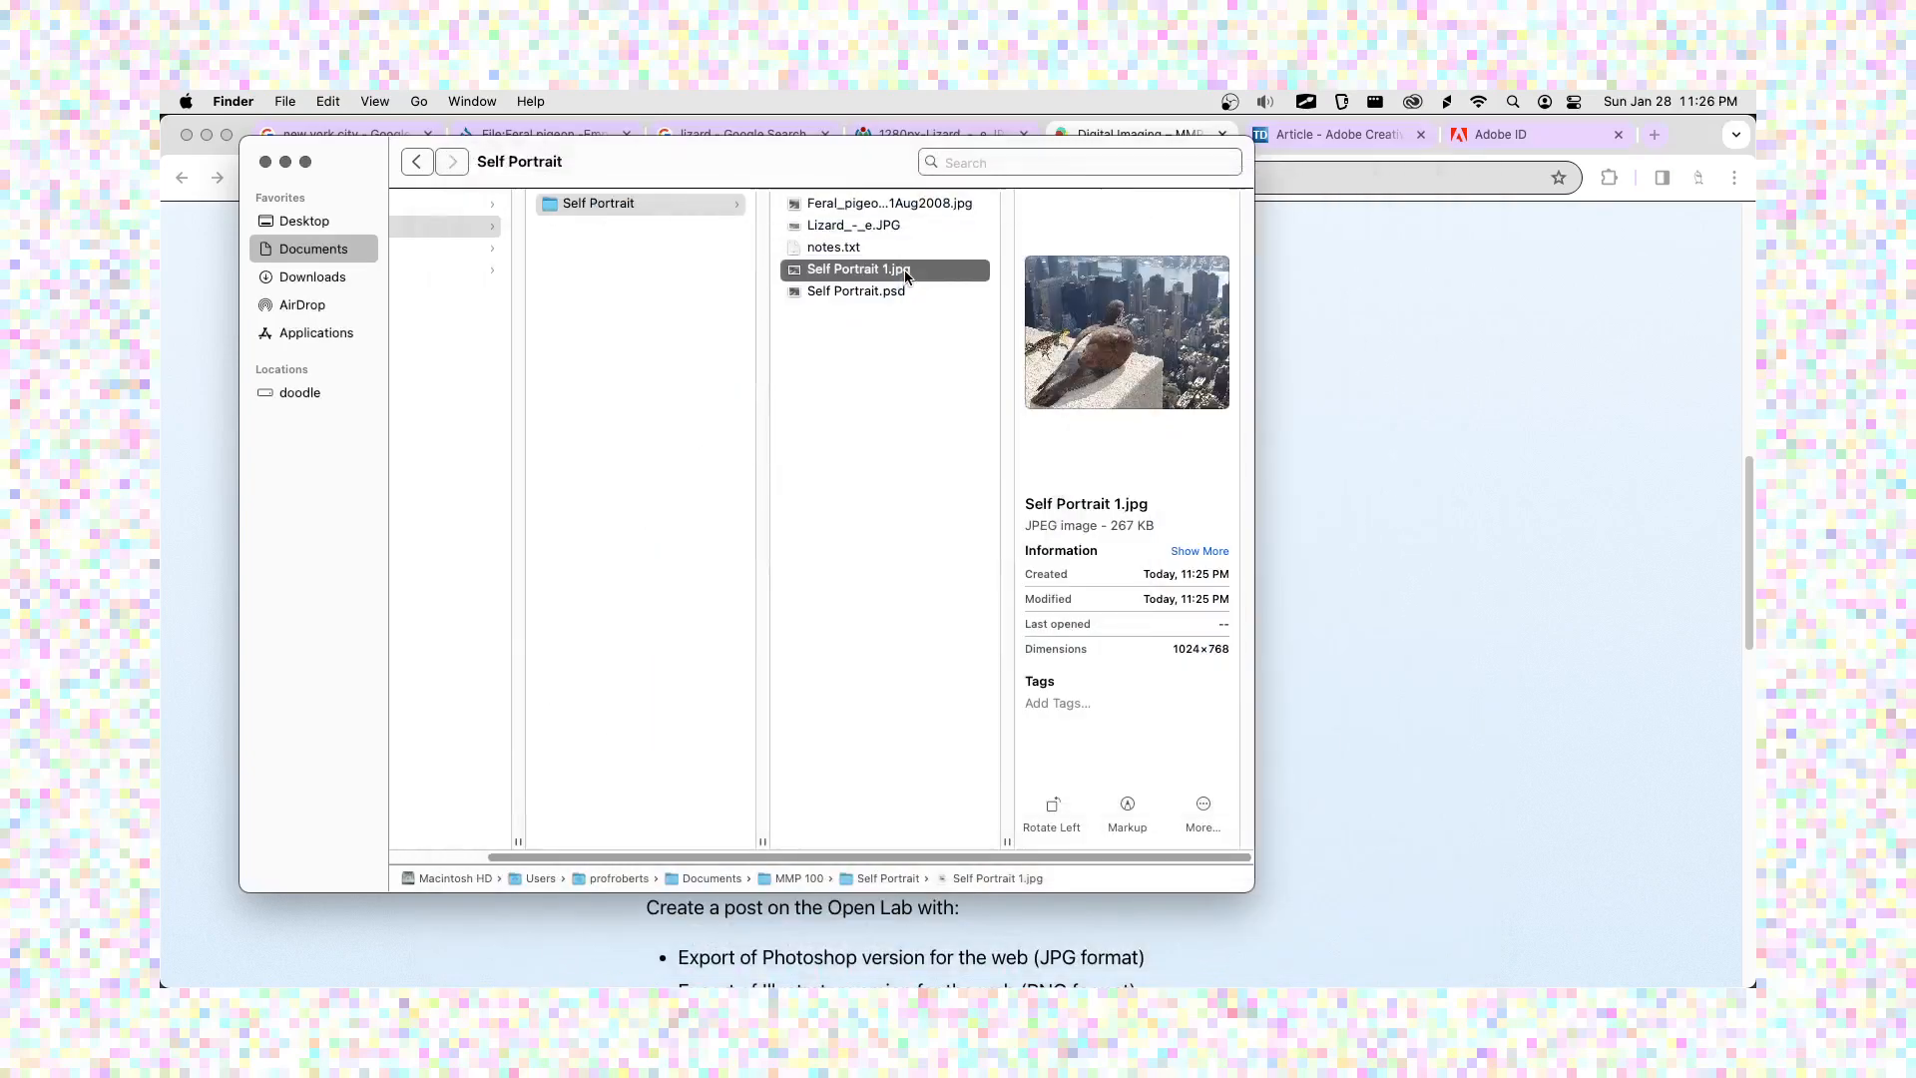
{"action": "key", "text": "super+Tab"}
{"action": "key", "text": "super+Tab"}
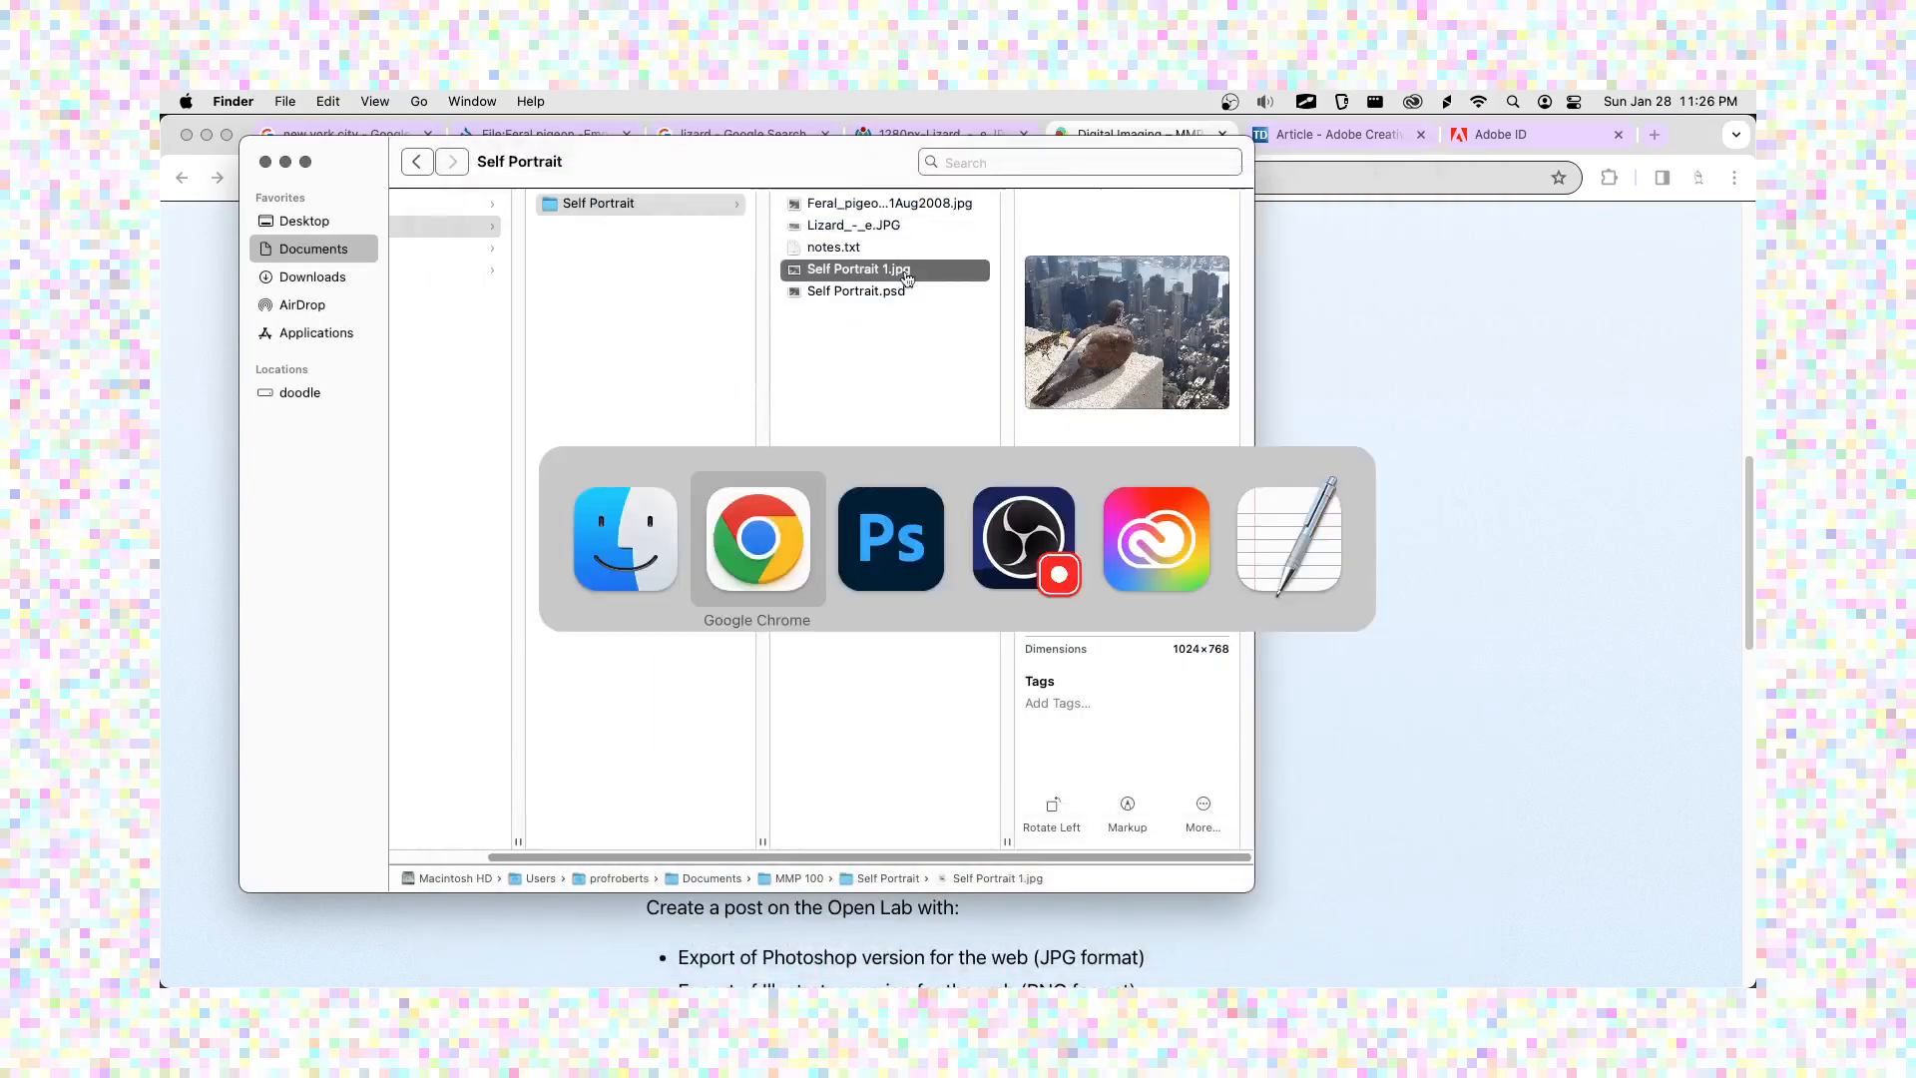